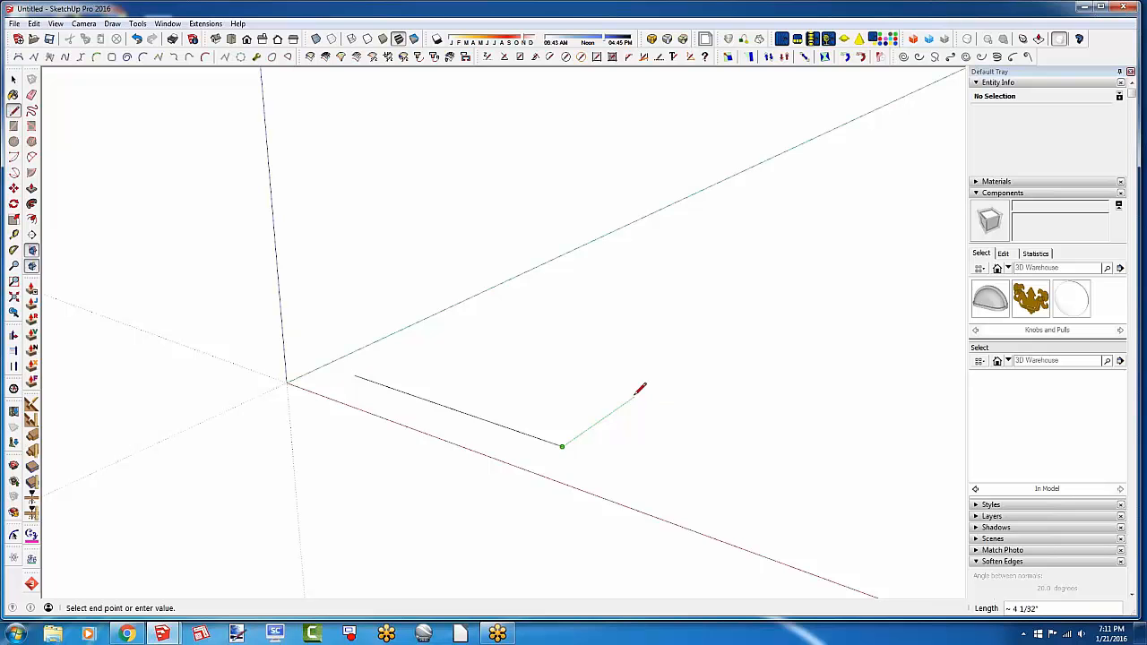
Complete the rectangle on the ground plane with three more edges, making its short sides about 4 1/32" long
click(633, 396)
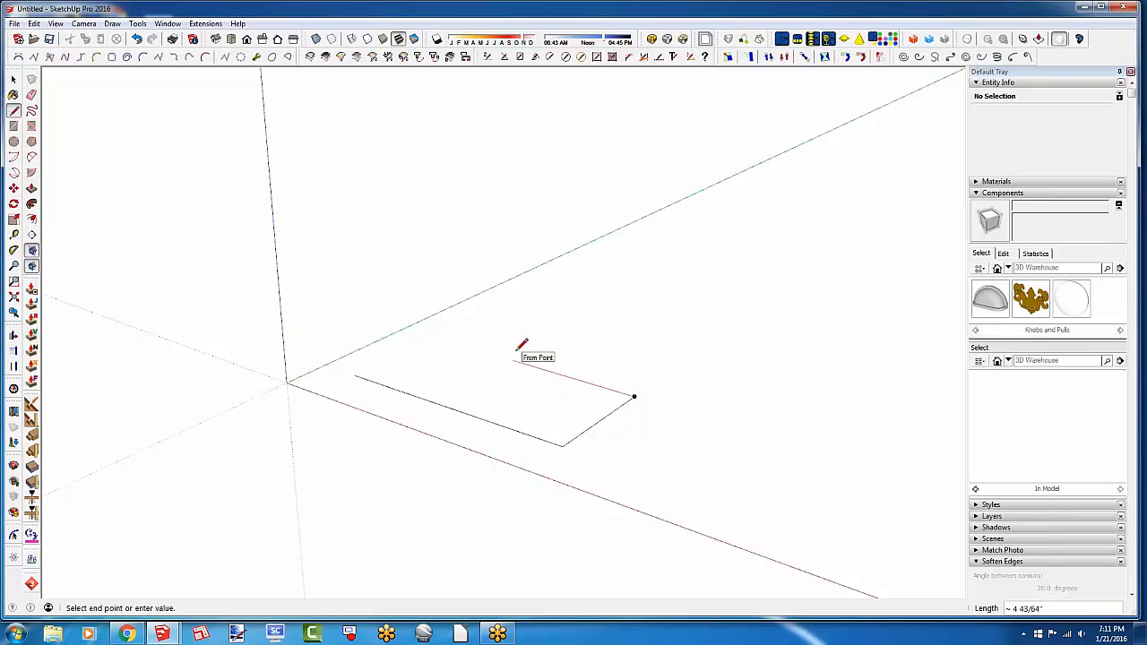
click(434, 336)
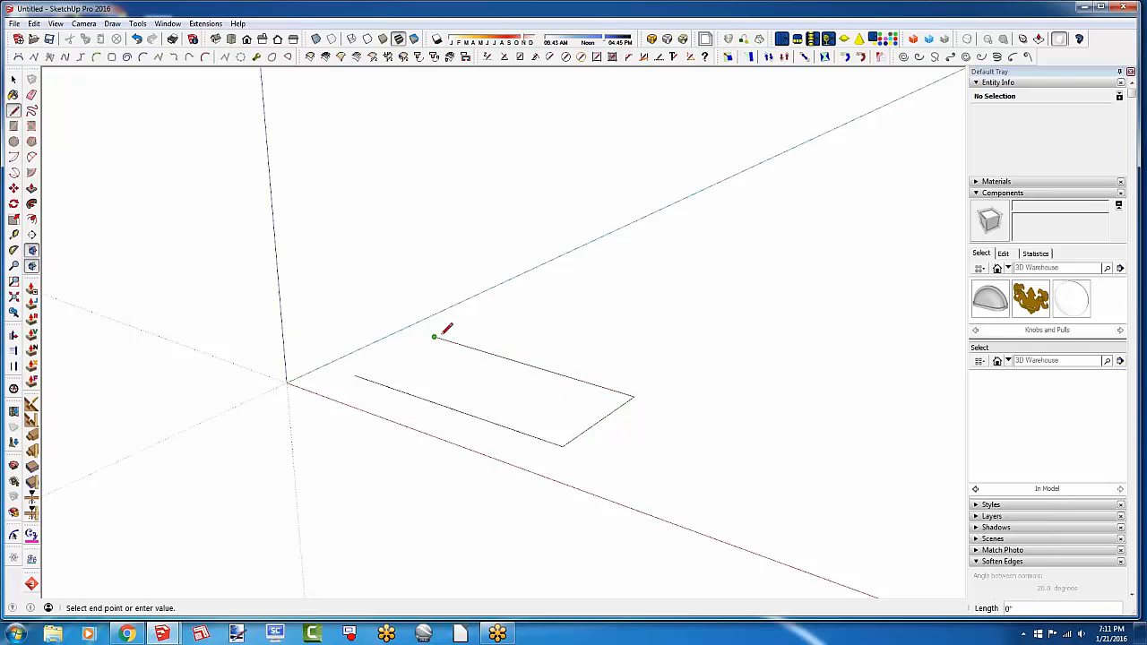
click(356, 377)
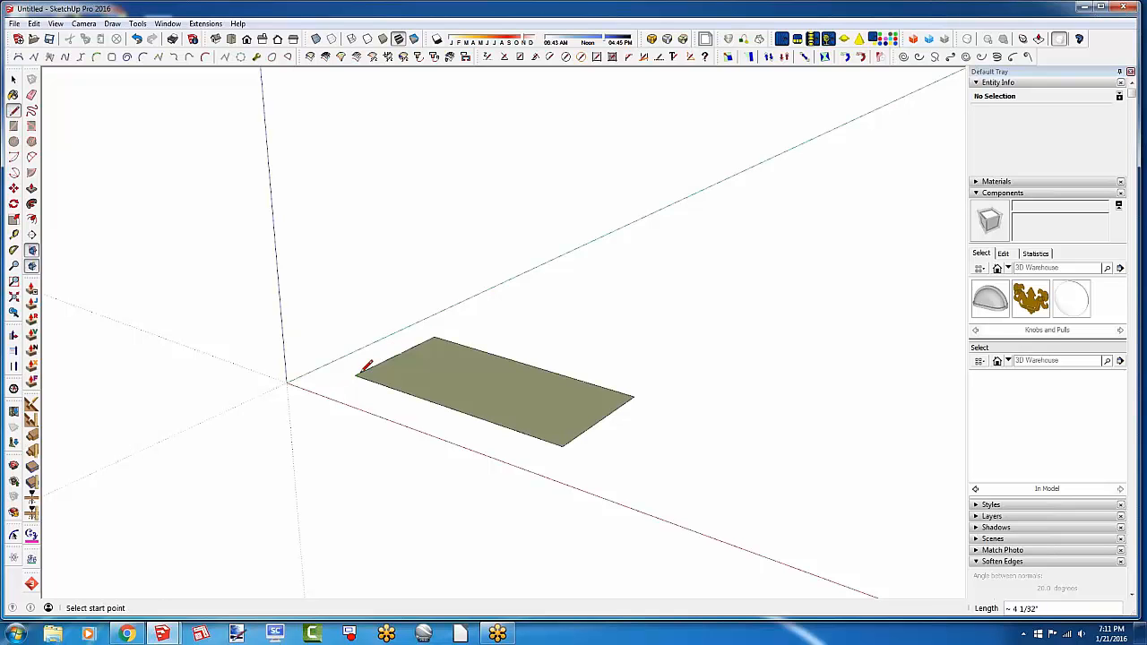
key(space)
Extrude the rectangular face upward about 3 9/32" into a box and select the whole box
click(457, 391)
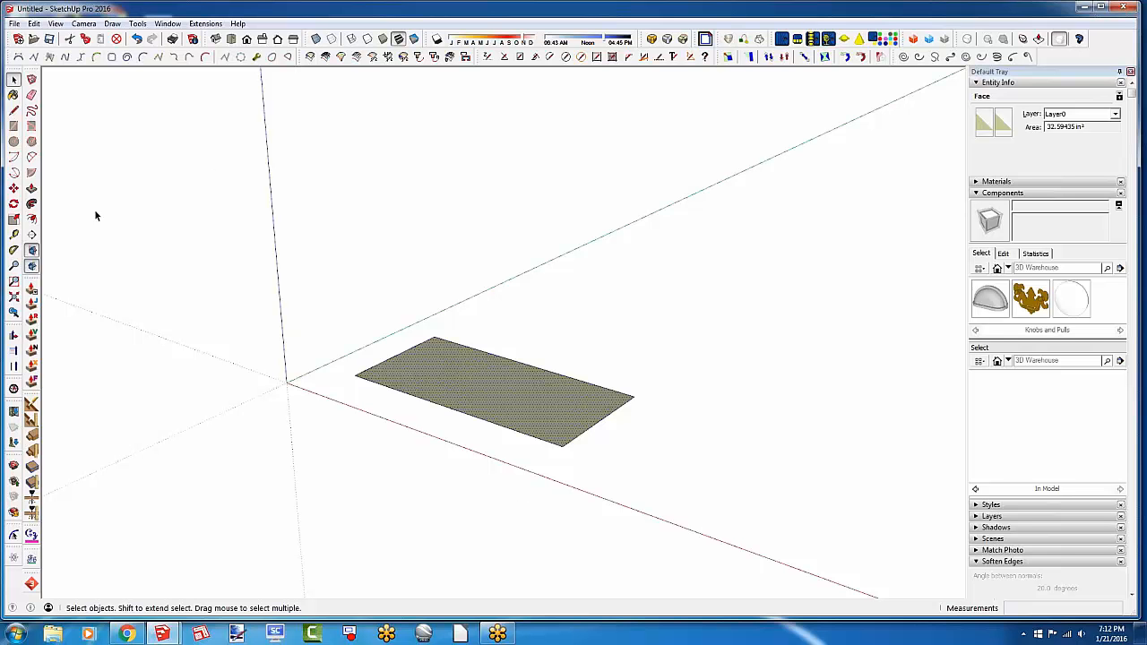
click(31, 188)
drag(488, 397, 489, 301)
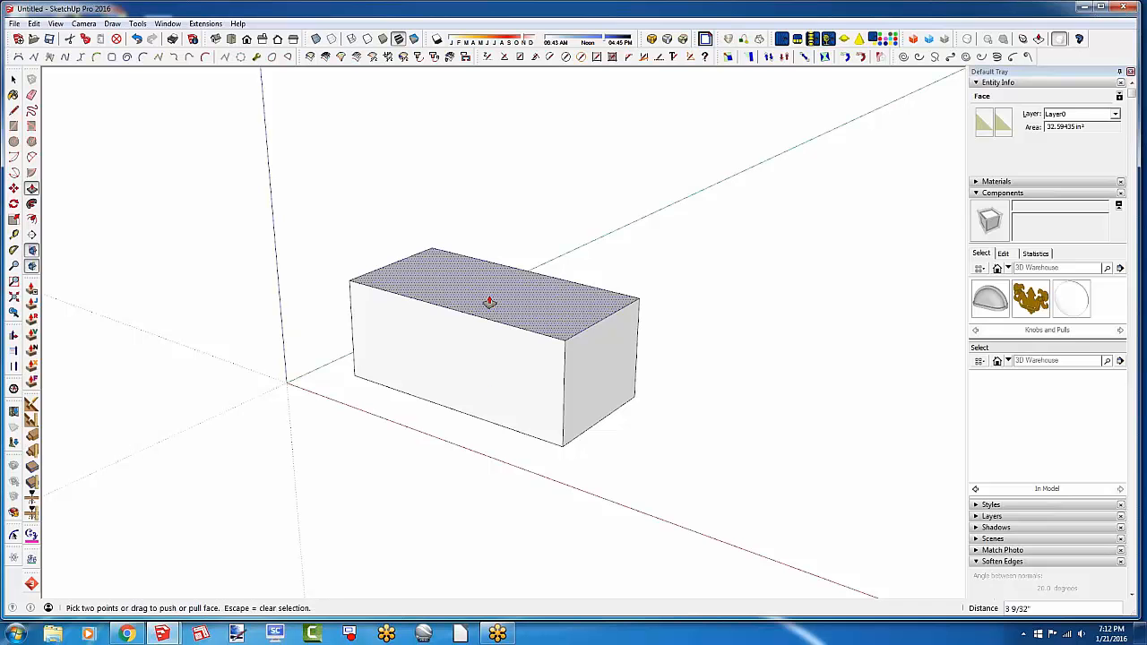
key(space)
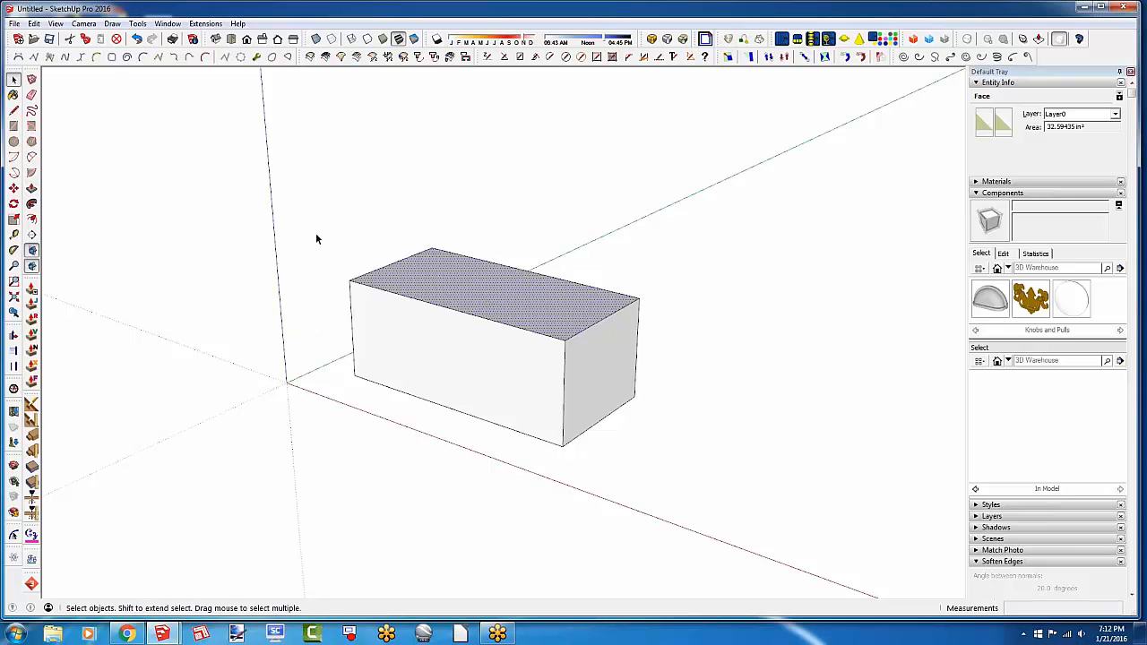
drag(316, 234, 674, 467)
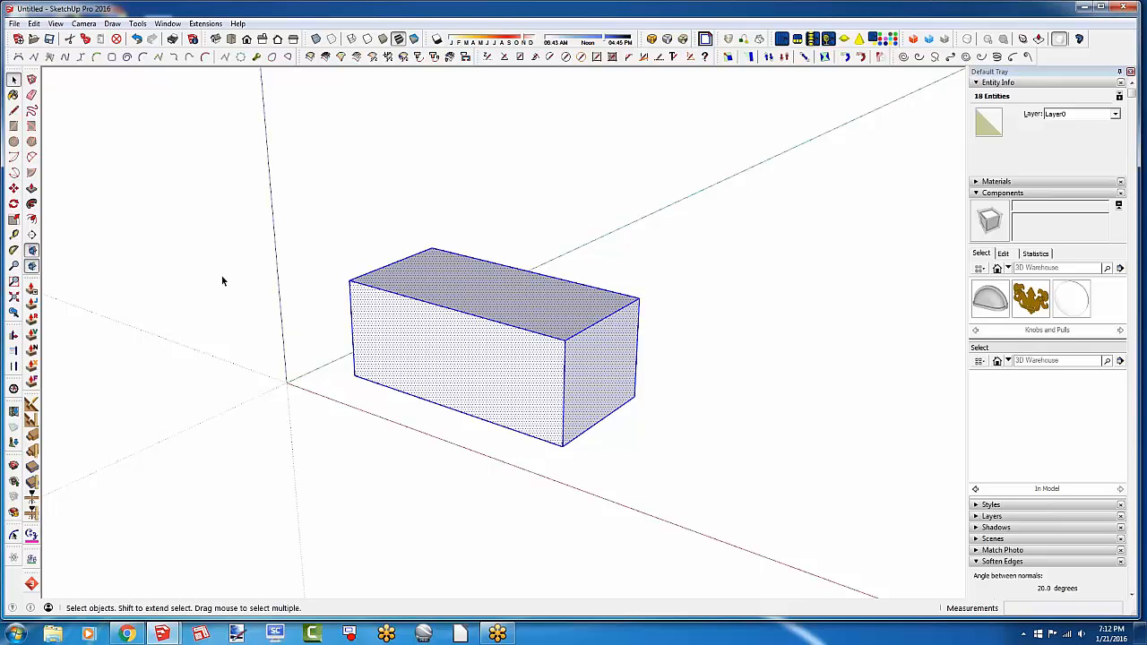
Draw a rectangle about 2 21/64" by 2 1/64" at the lower front corner of the box's end face and extrude it outward about 5 1/64"
click(13, 125)
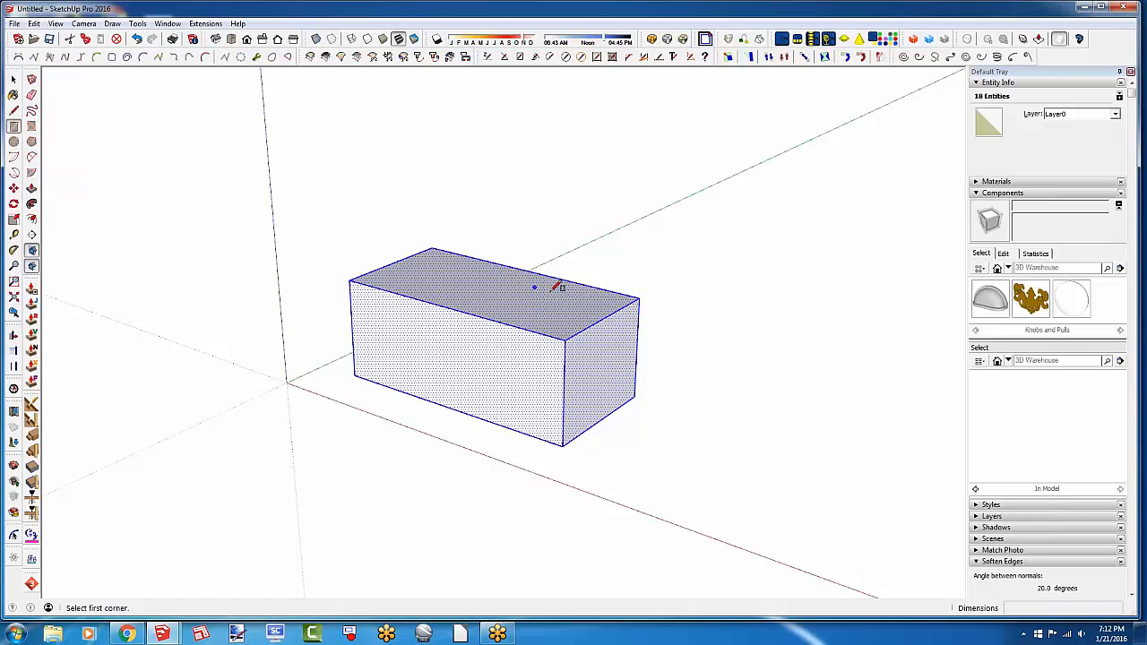
click(564, 370)
click(603, 415)
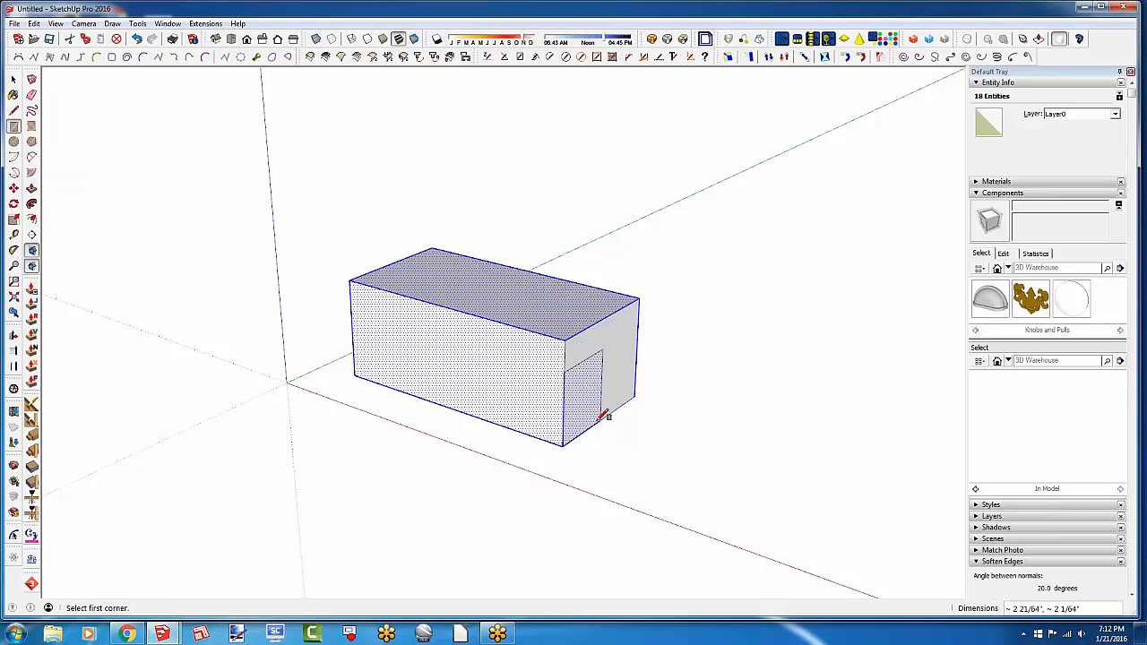
key(p)
drag(591, 417, 743, 457)
click(744, 457)
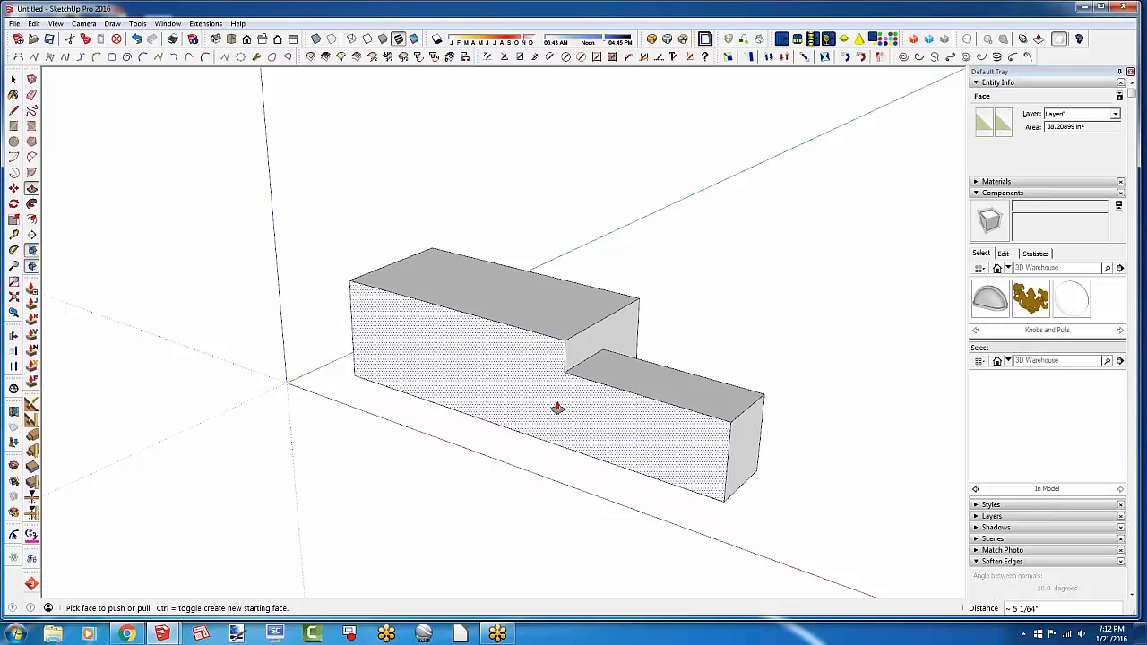
Inspect the stepped block from below and above, and select all of its connected geometry
middle_drag(535, 440, 512, 141)
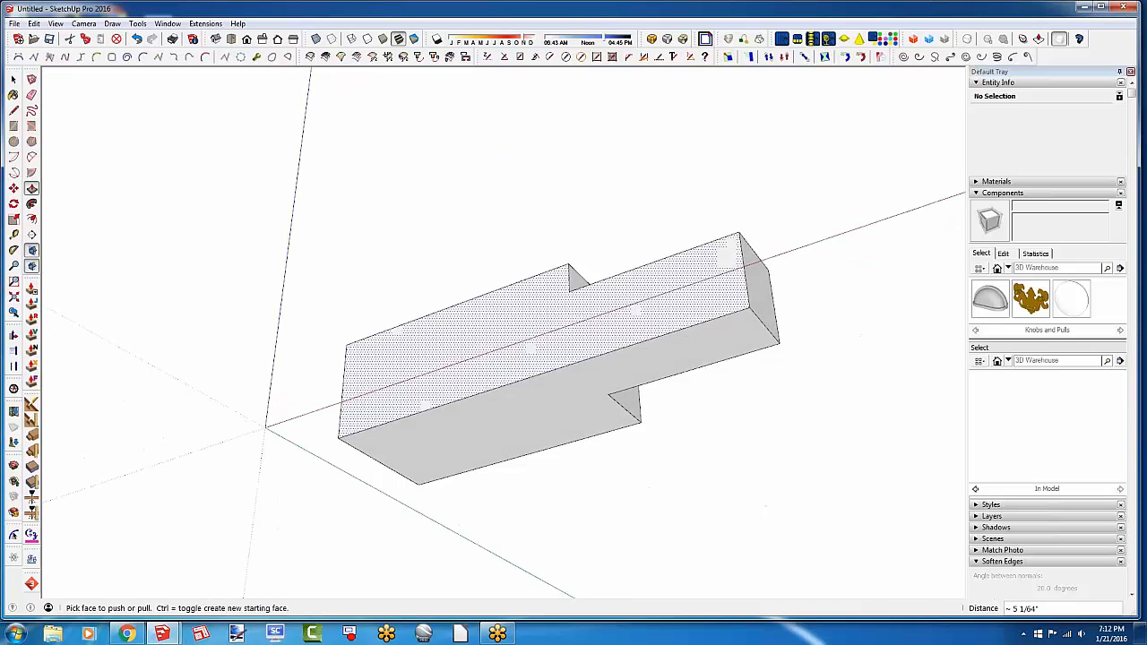
middle_drag(583, 382, 573, 555)
key(space)
triple_click(471, 355)
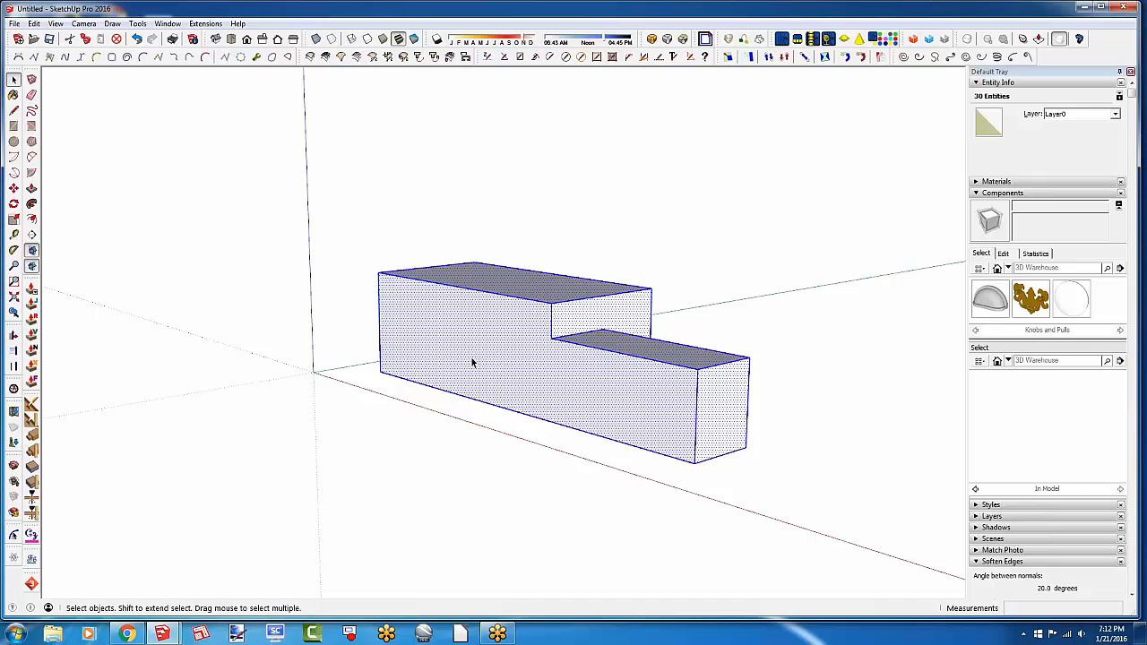
middle_drag(389, 355, 538, 461)
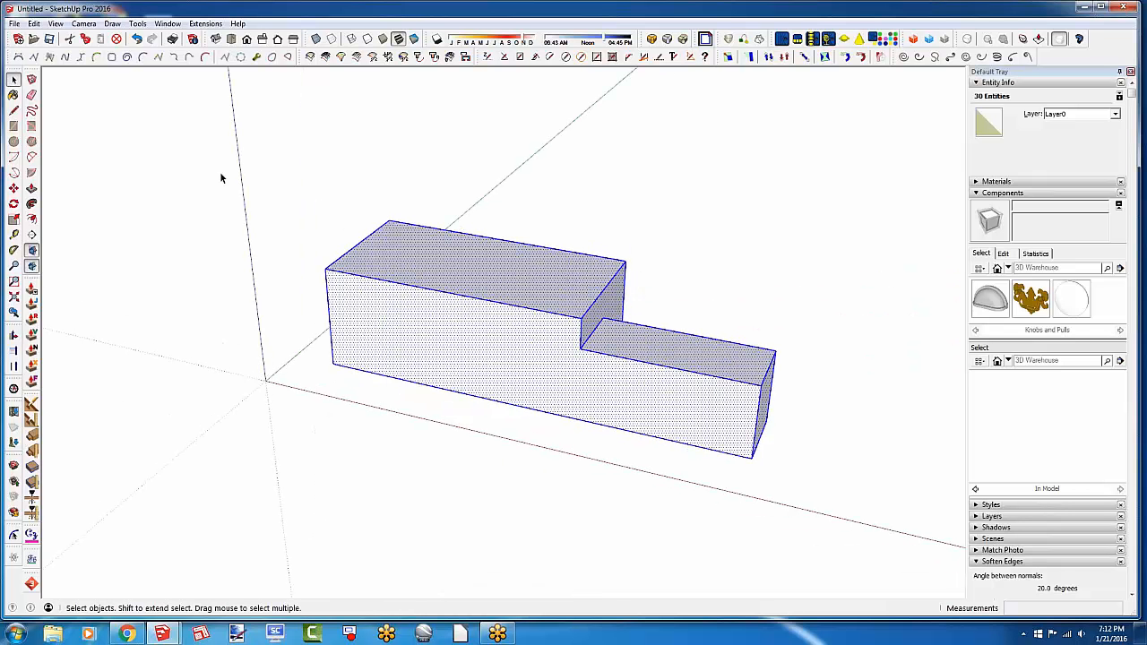
Draw a circle of about 45/64" radius on the block's long front face and push it about 4 1/32" through as a hole
key(c)
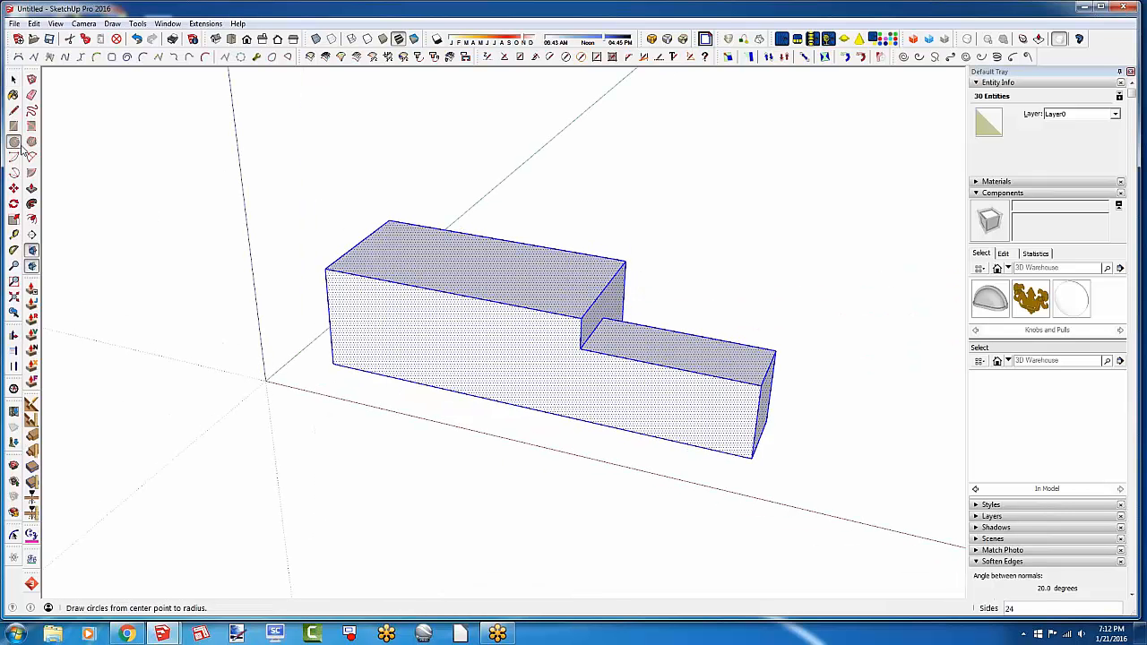
click(404, 329)
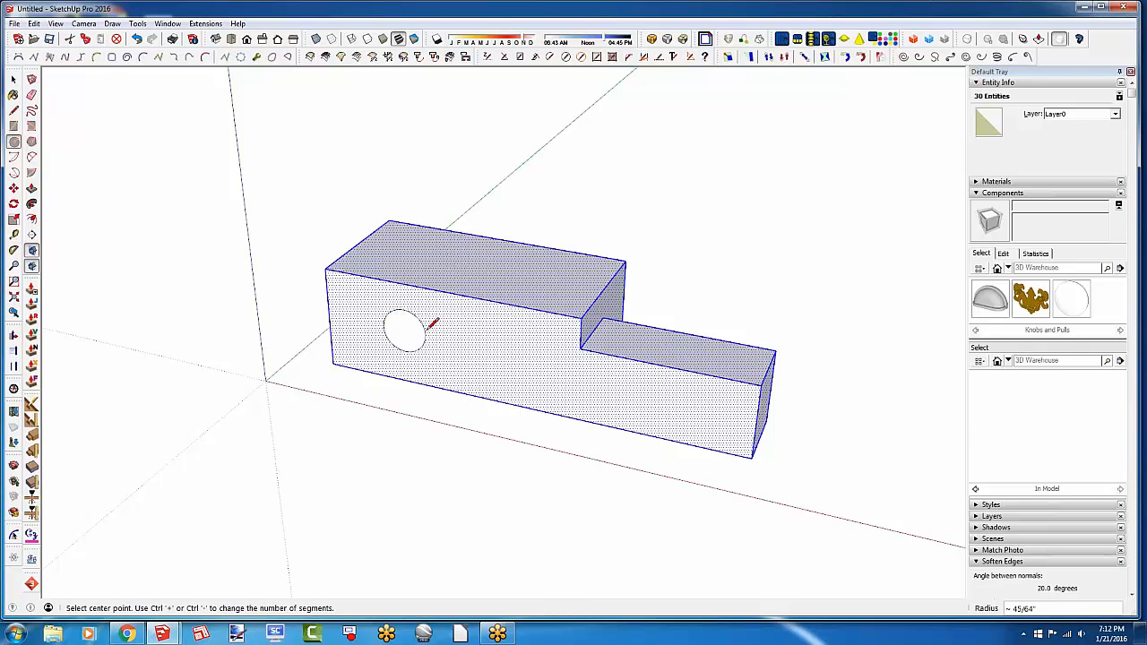
click(420, 329)
key(p)
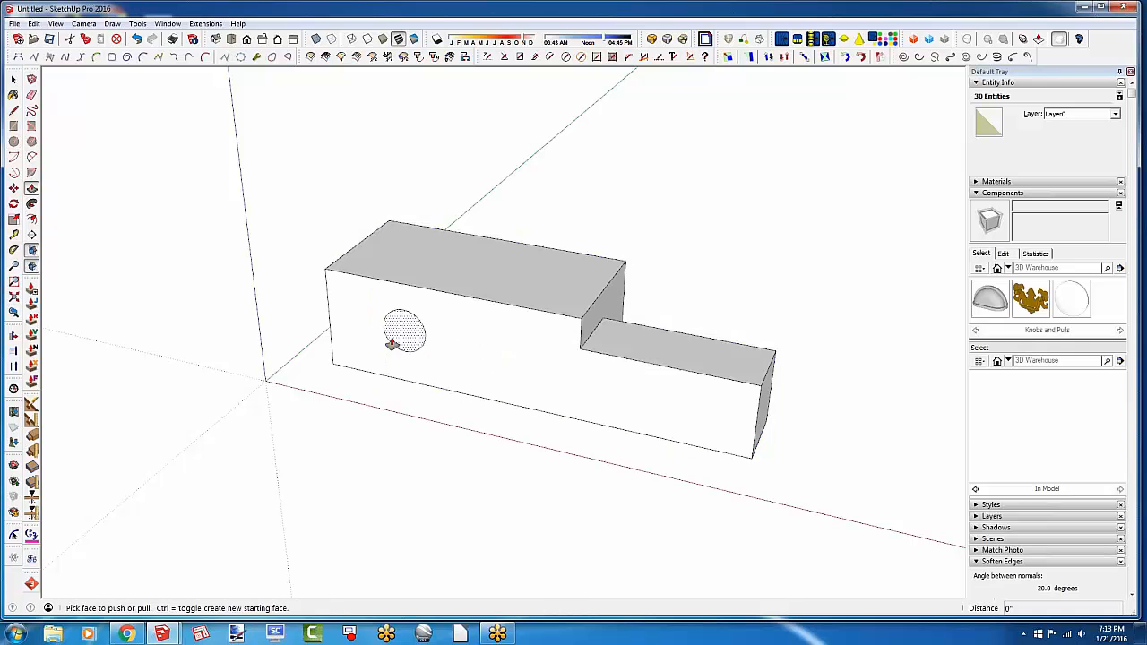
click(394, 341)
click(373, 223)
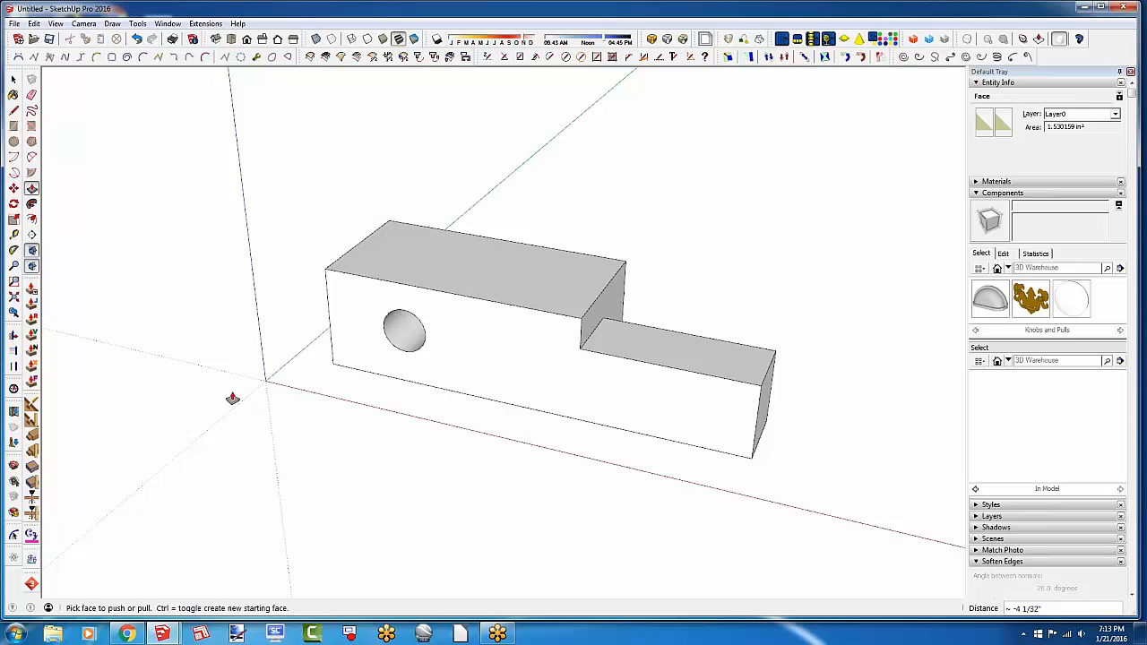
Select the entire stepped block with its hole and delete it
middle_drag(233, 402, 300, 331)
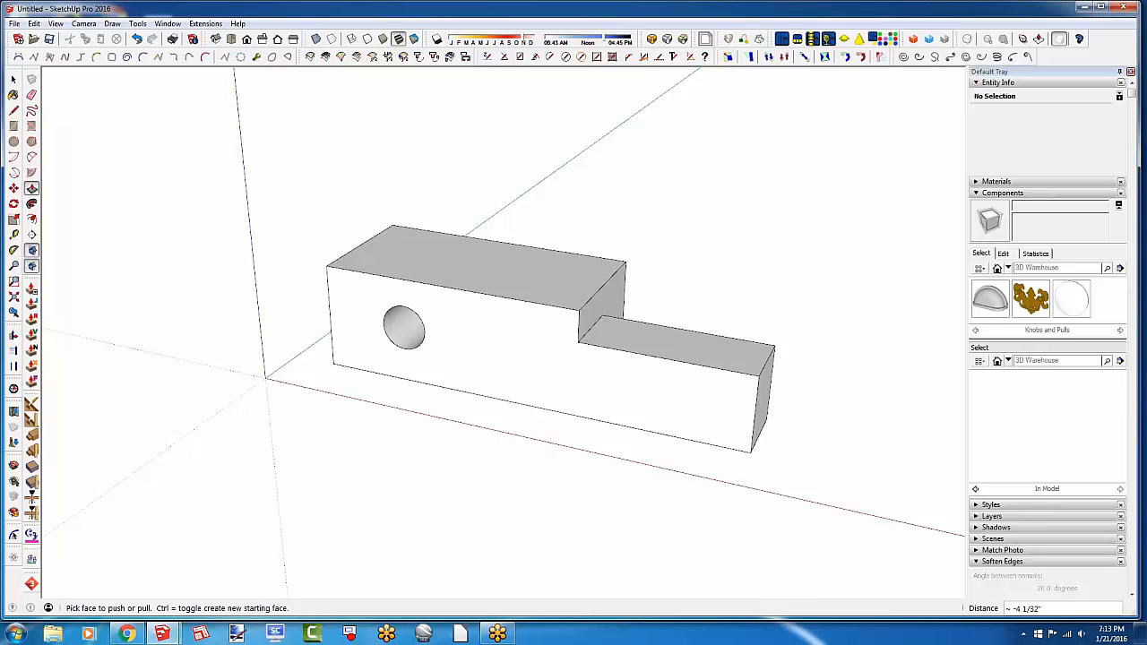
scroll(220, 367, down, 2)
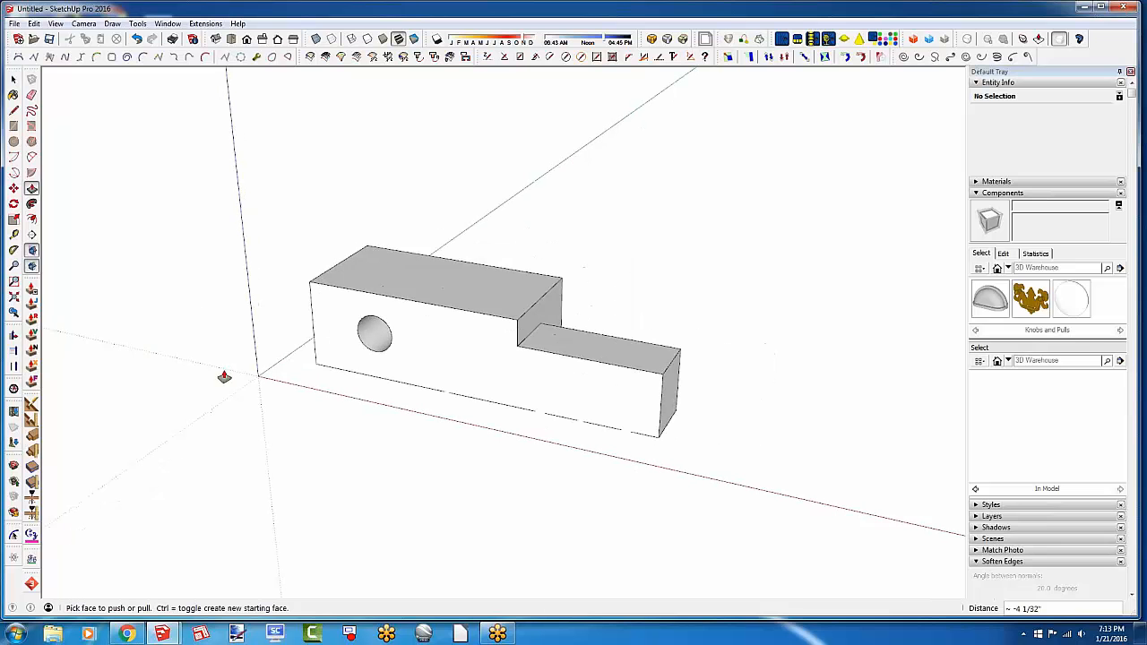
key(space)
drag(257, 214, 721, 453)
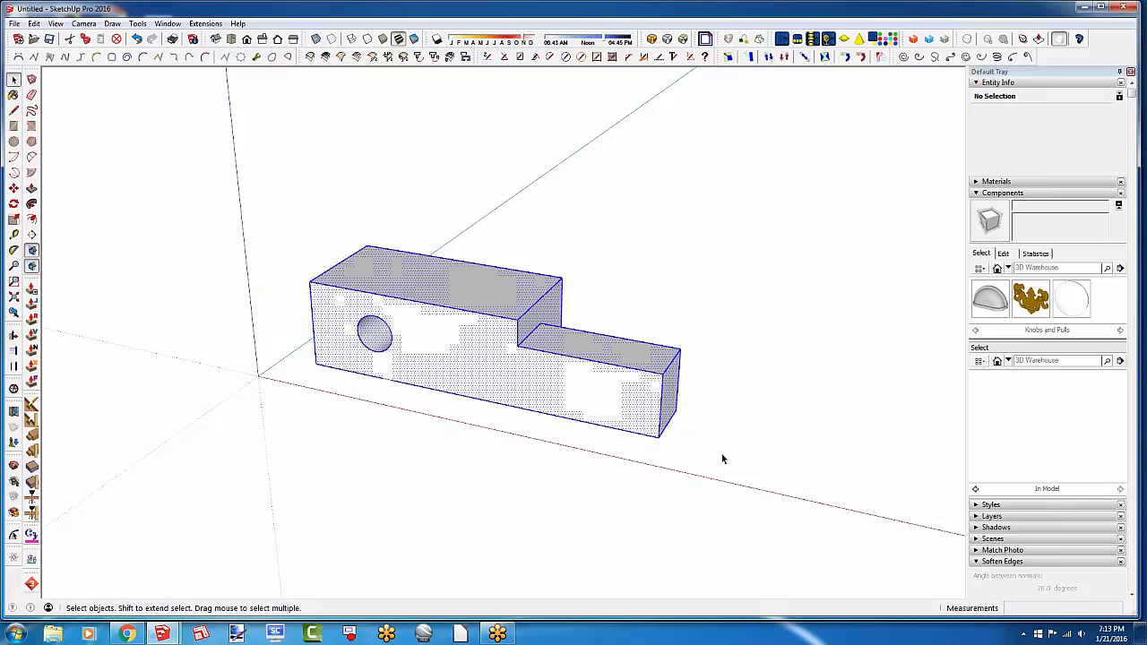
key(Delete)
Draw a small rectangle on the ground plane starting at the origin and extrude it upward into a tall column
click(13, 125)
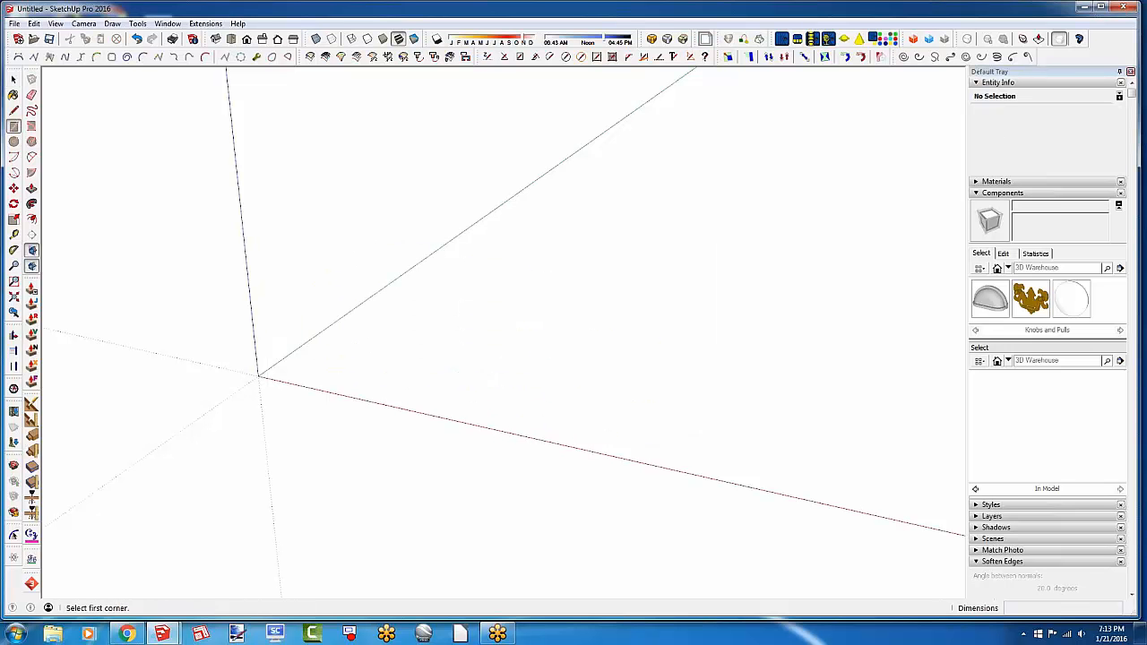
click(258, 377)
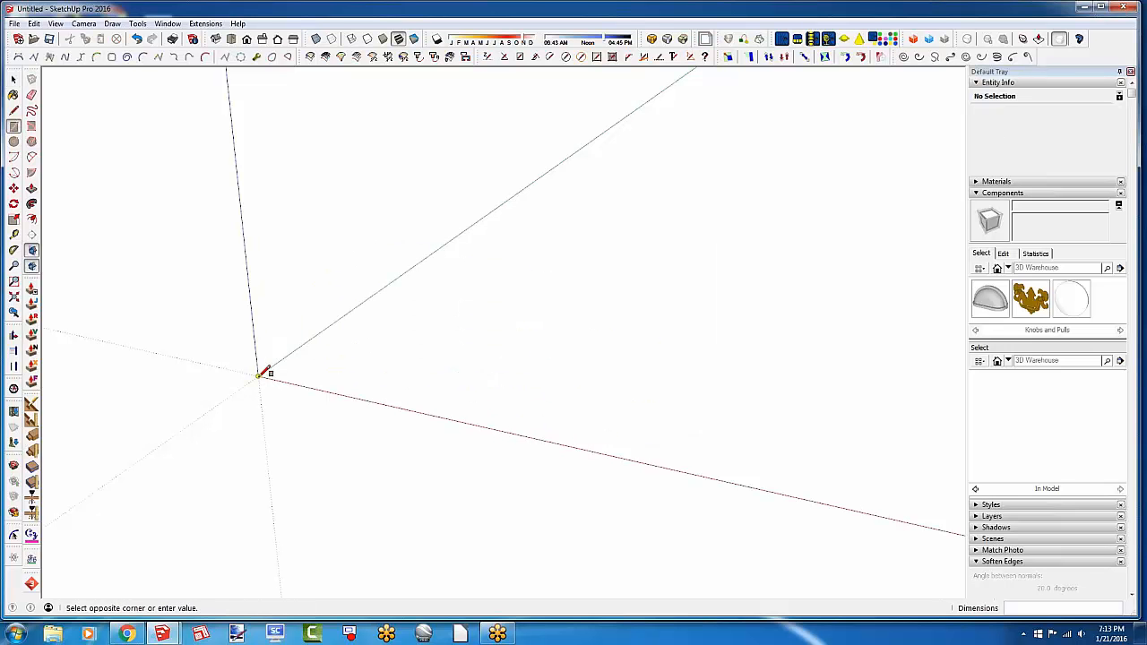
click(340, 362)
key(p)
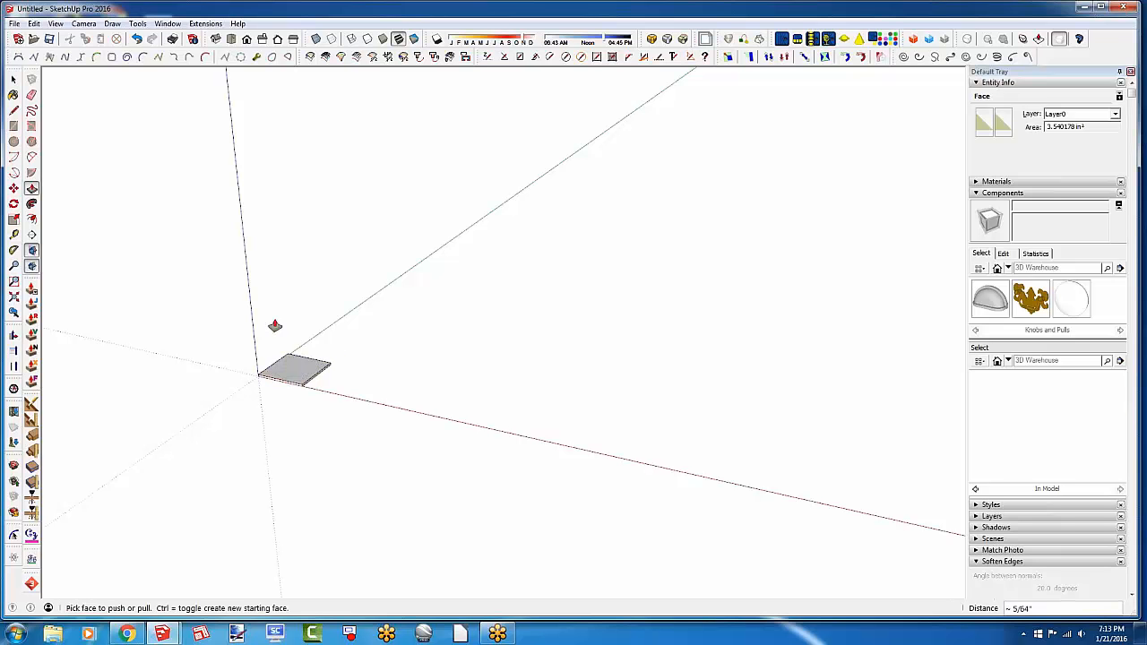
click(270, 369)
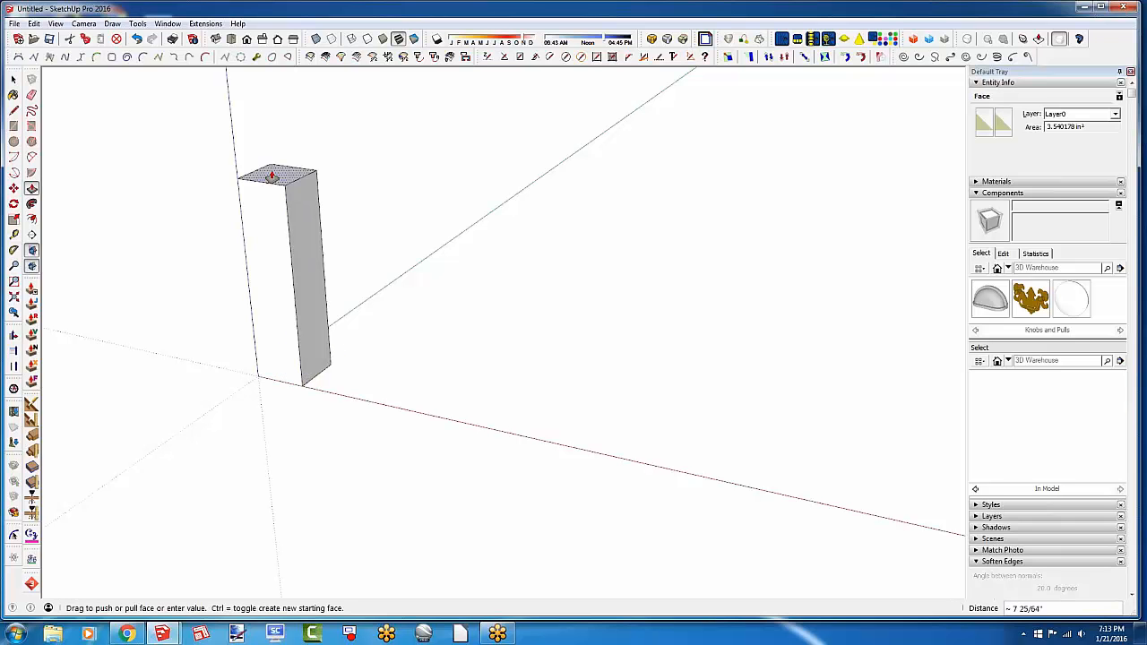
click(258, 172)
Select the whole column and copy it about 8 39/64" along the red axis
key(space)
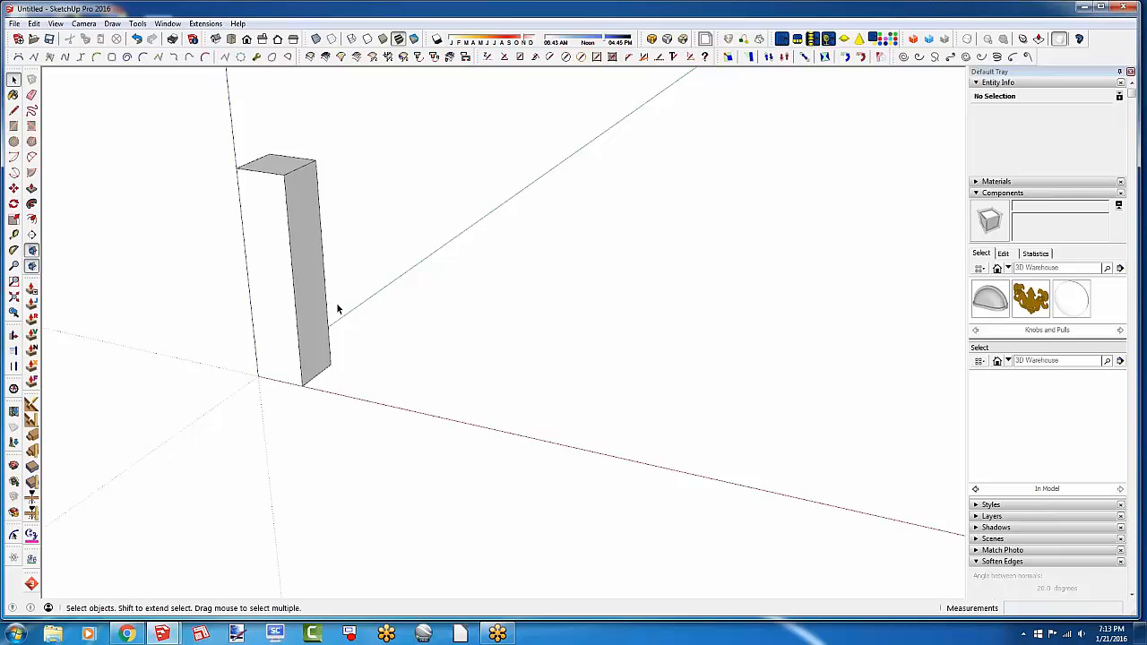
triple_click(300, 341)
click(15, 188)
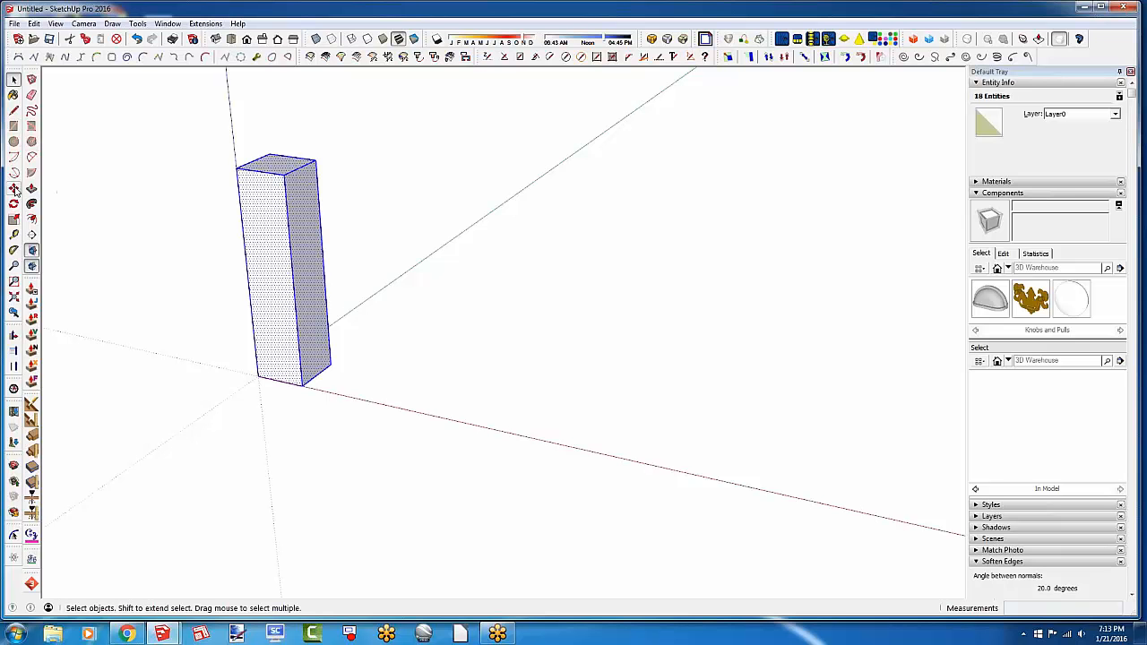
key(ctrl)
click(259, 376)
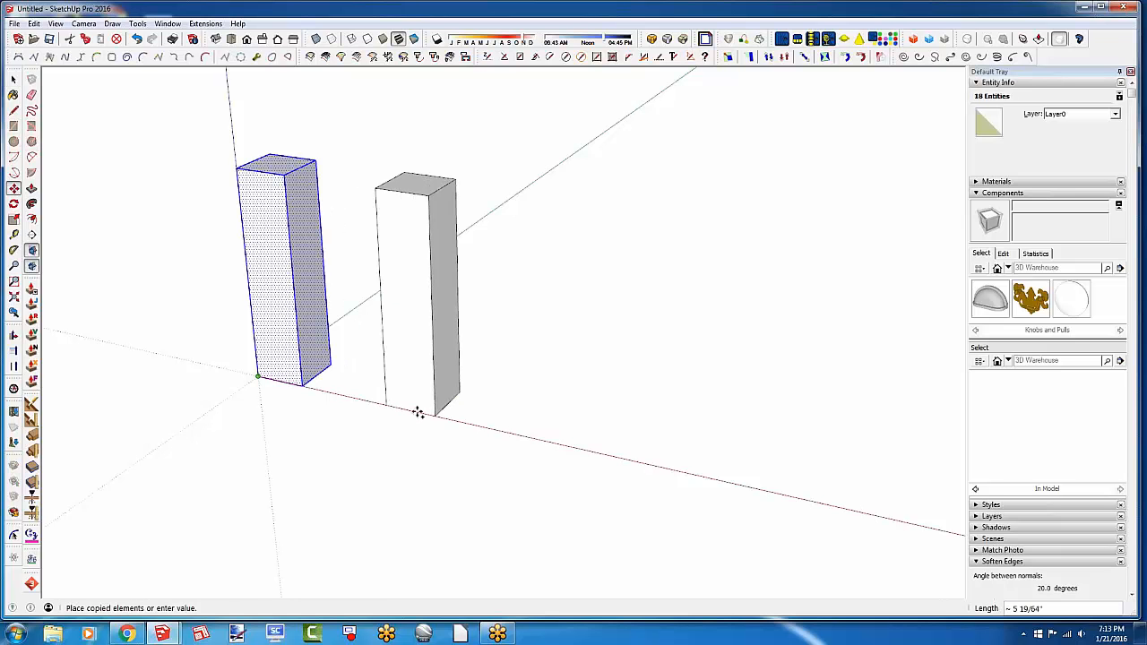
click(473, 425)
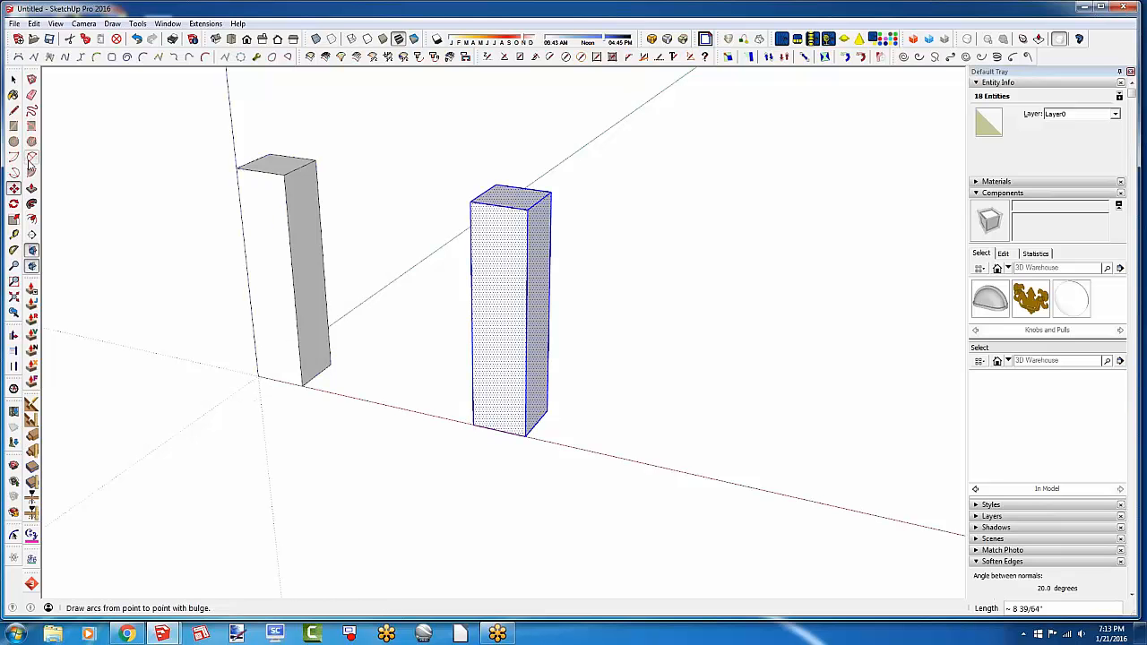
click(197, 358)
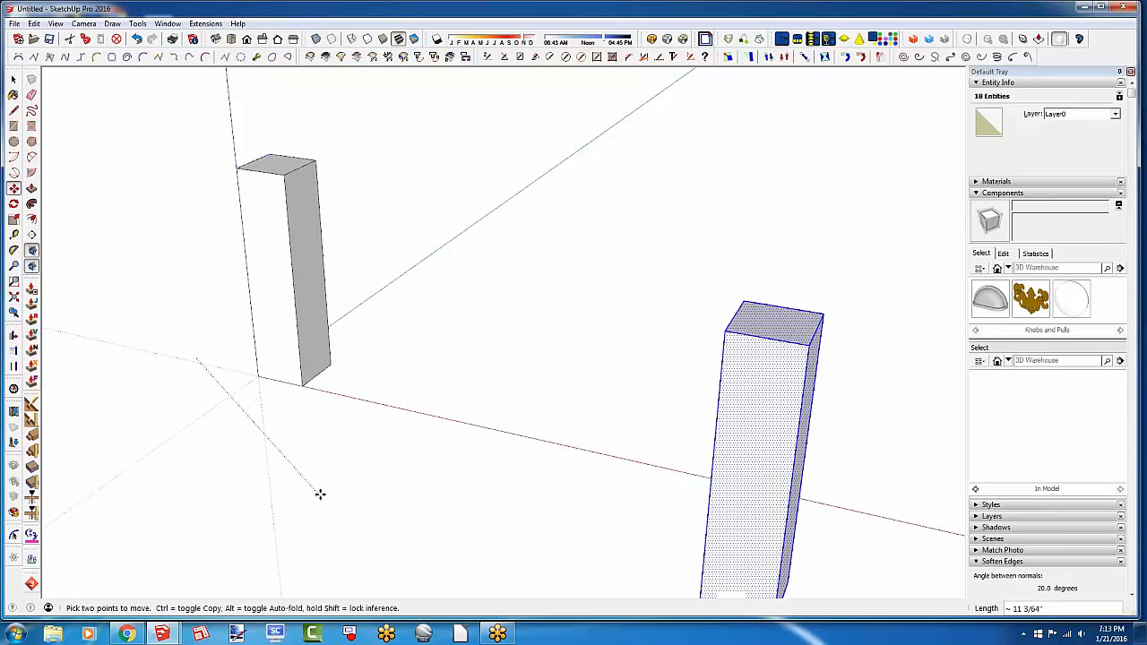
click(256, 372)
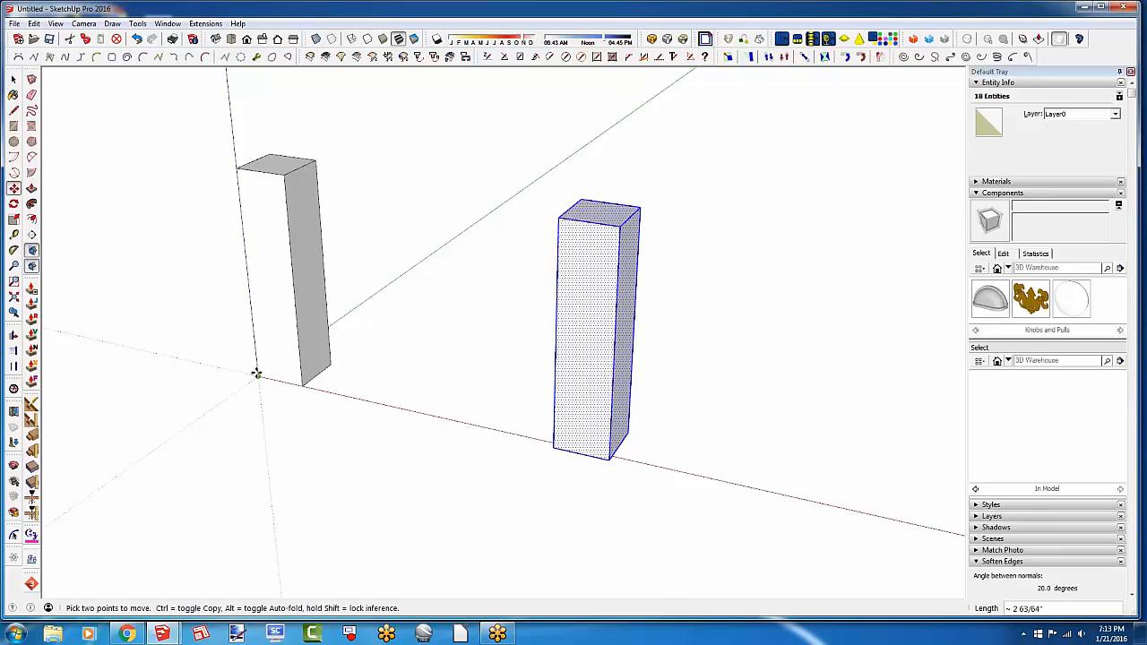
key(ctrl+z)
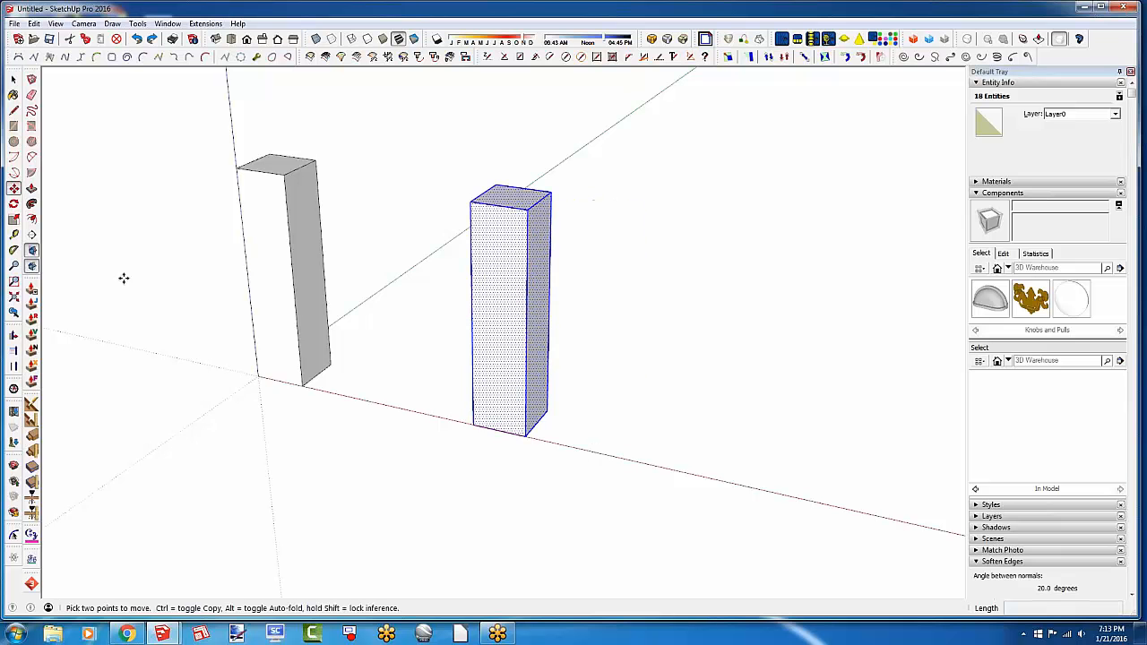
Draw a rectangle at the upper front corner of the first column's inner face and extrude it across to the second column
click(13, 125)
click(292, 168)
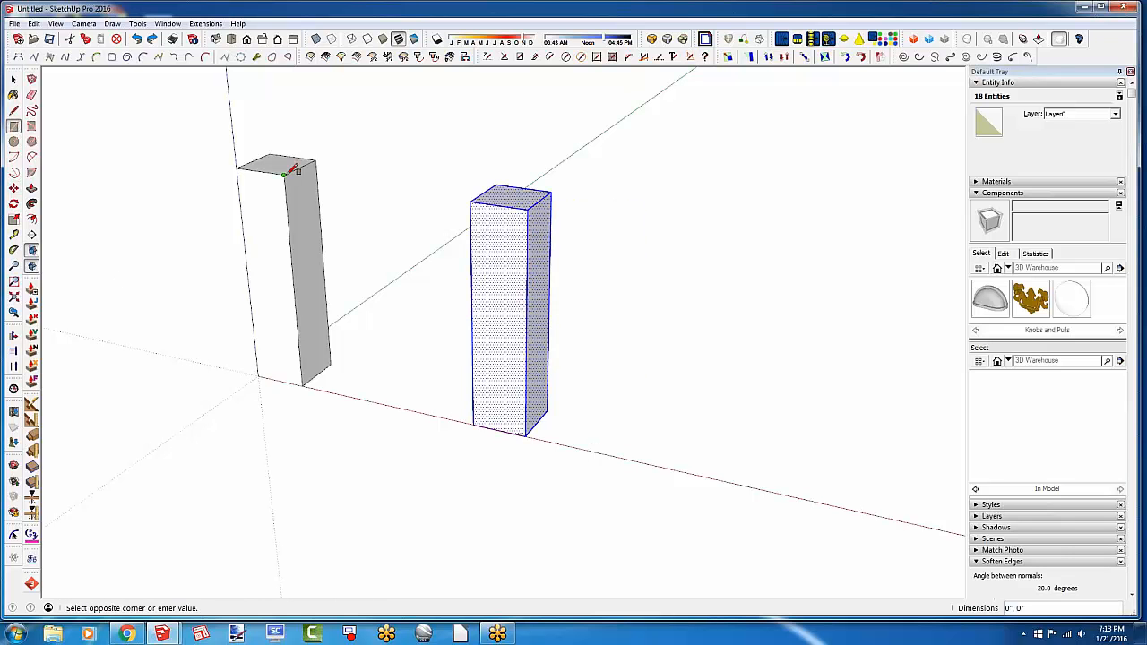
click(309, 235)
key(p)
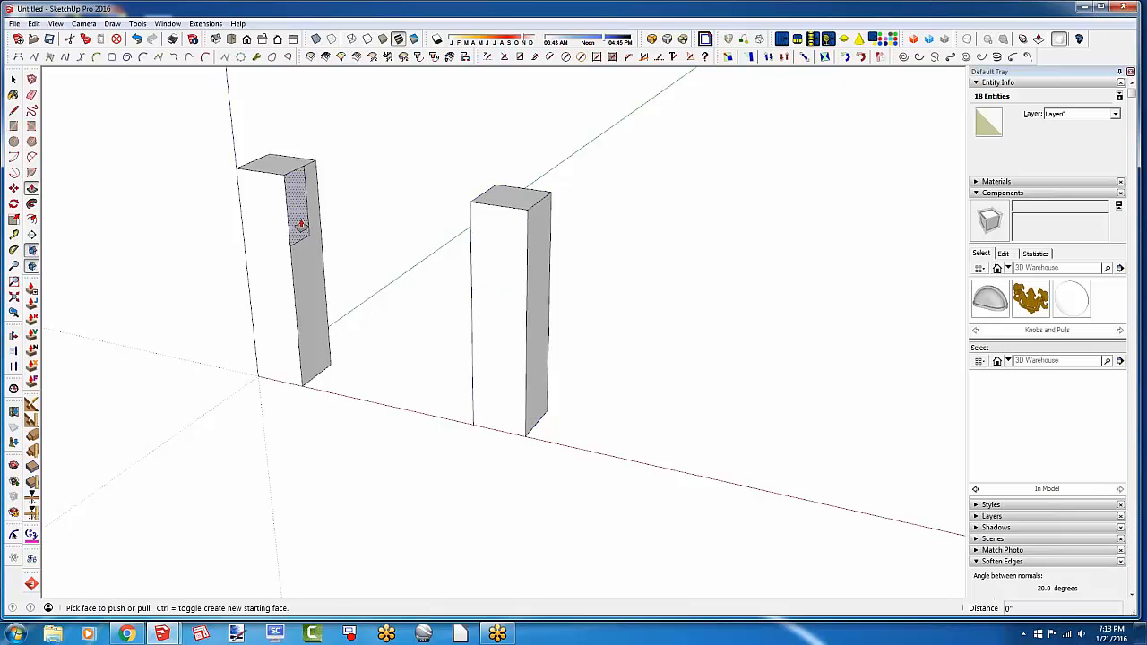
click(301, 223)
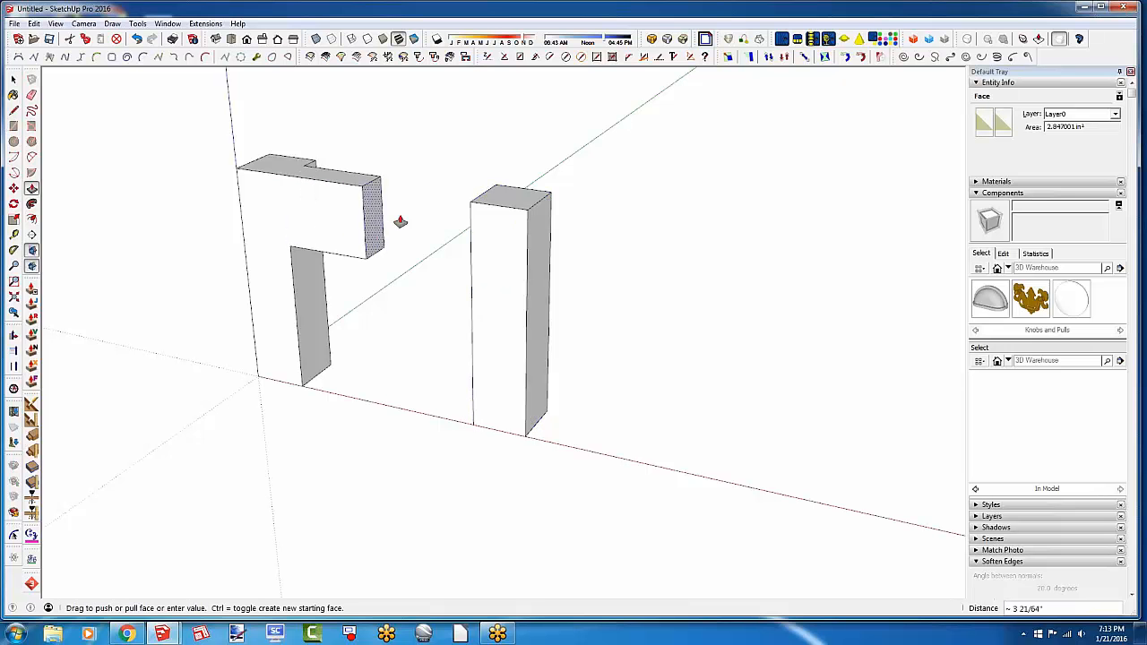
click(497, 202)
key(space)
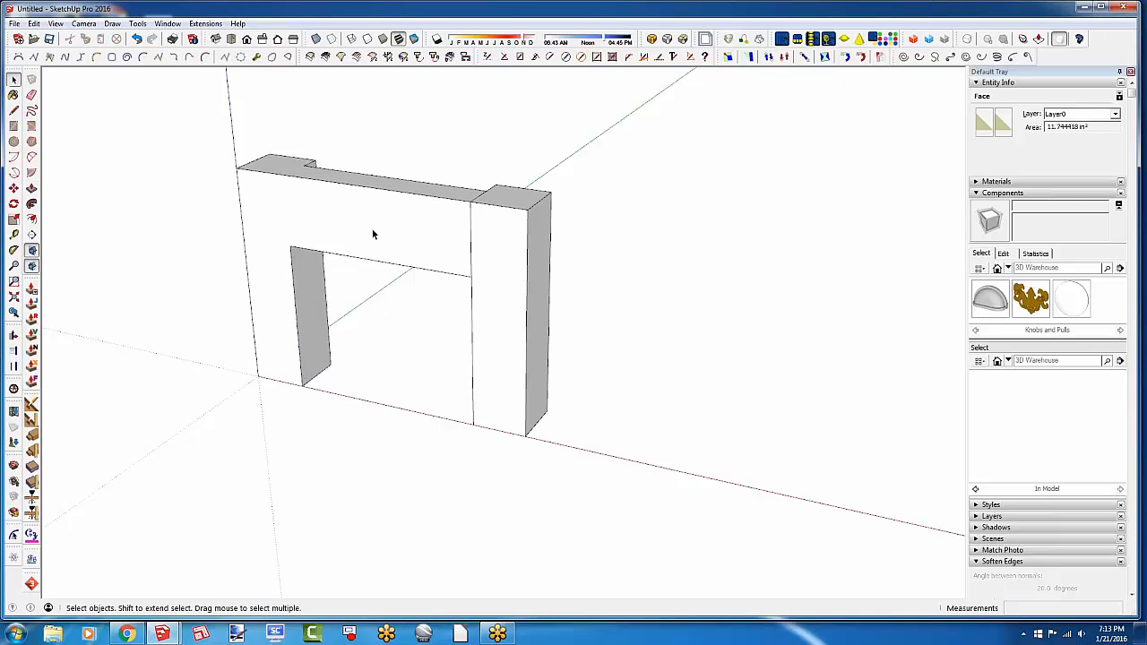
Select all the connected geometry, then undo the crossbeam and the column copy to leave only the first column
triple_click(372, 225)
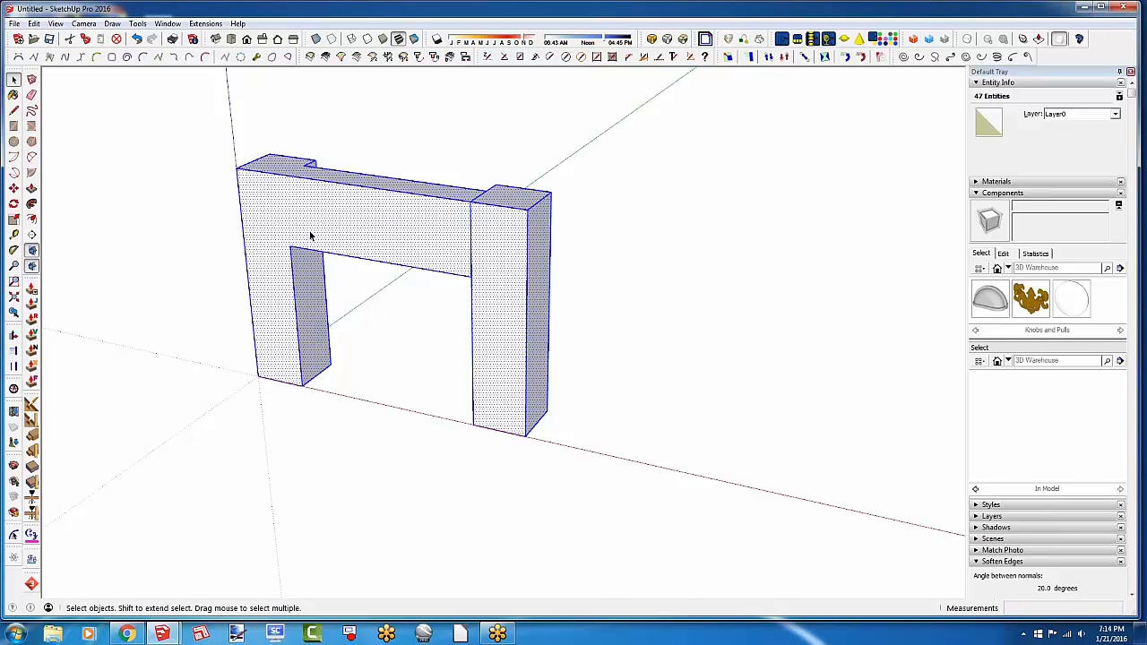
key(ctrl+z)
key(ctrl+z)
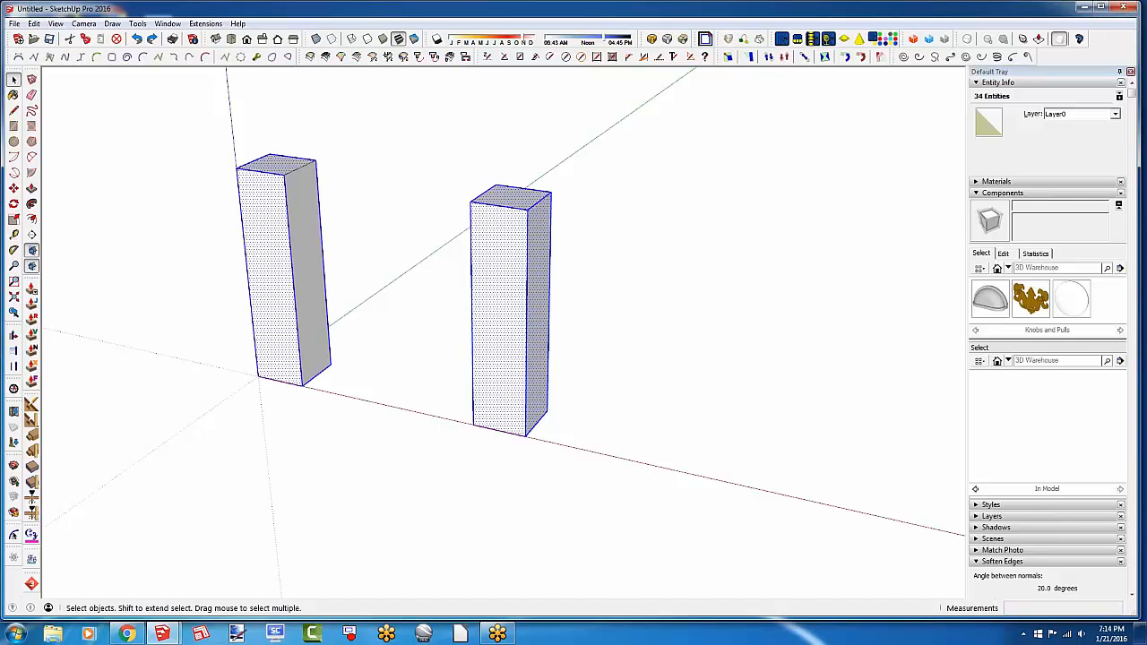
key(ctrl+z)
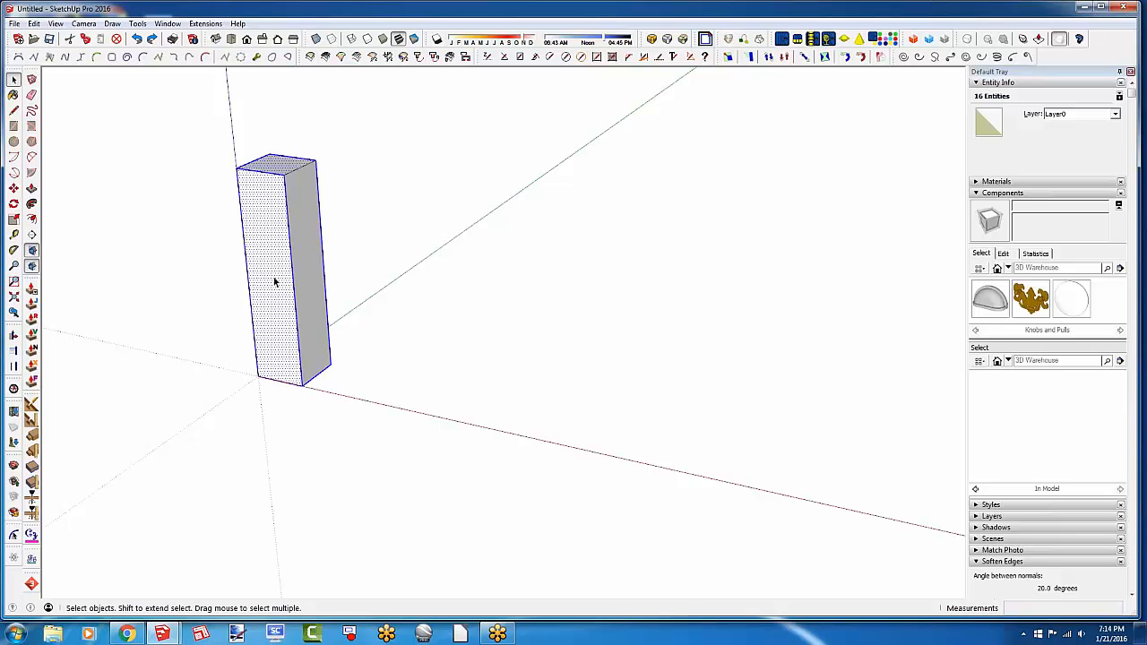
Select all faces and edges of the remaining column and make them a group
triple_click(275, 283)
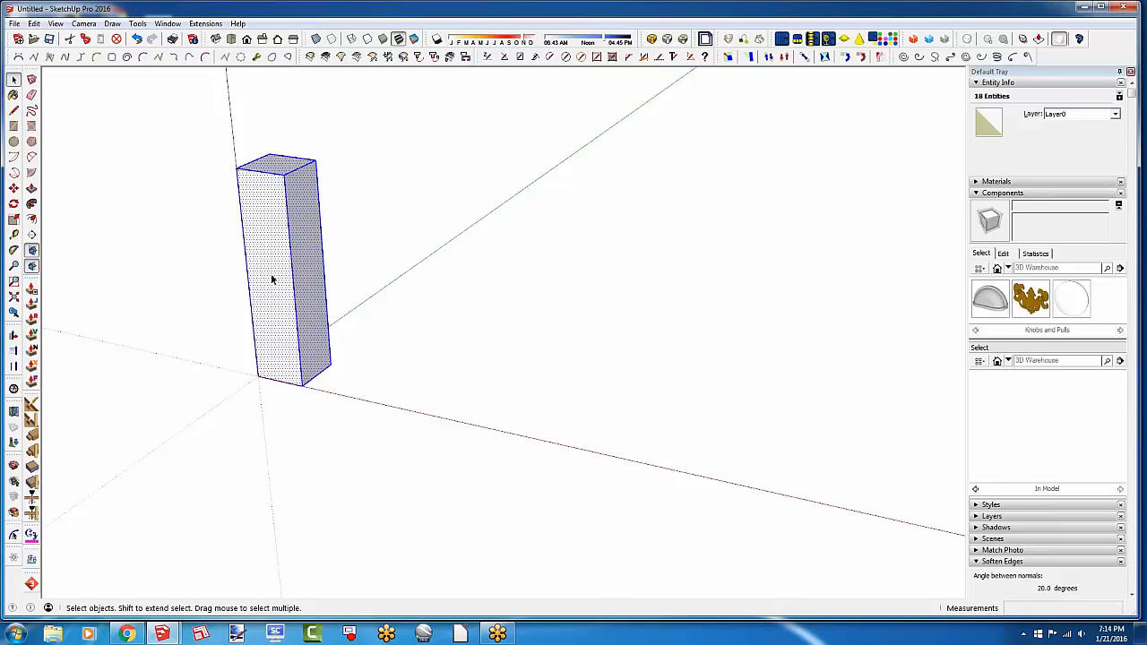
right_click(283, 278)
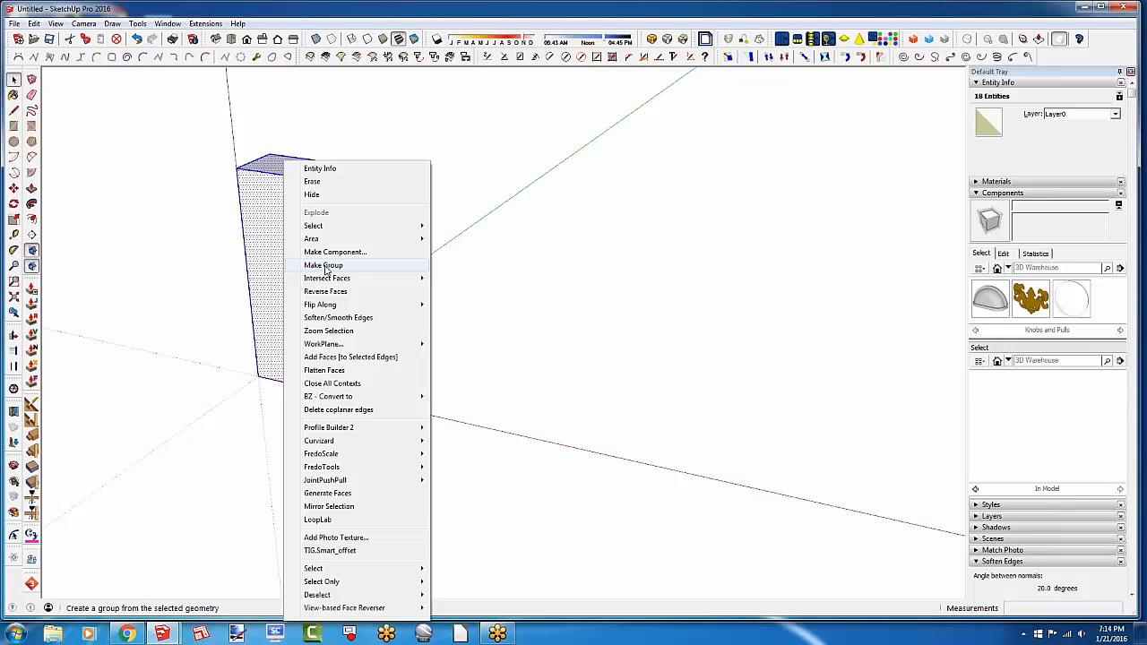
click(324, 266)
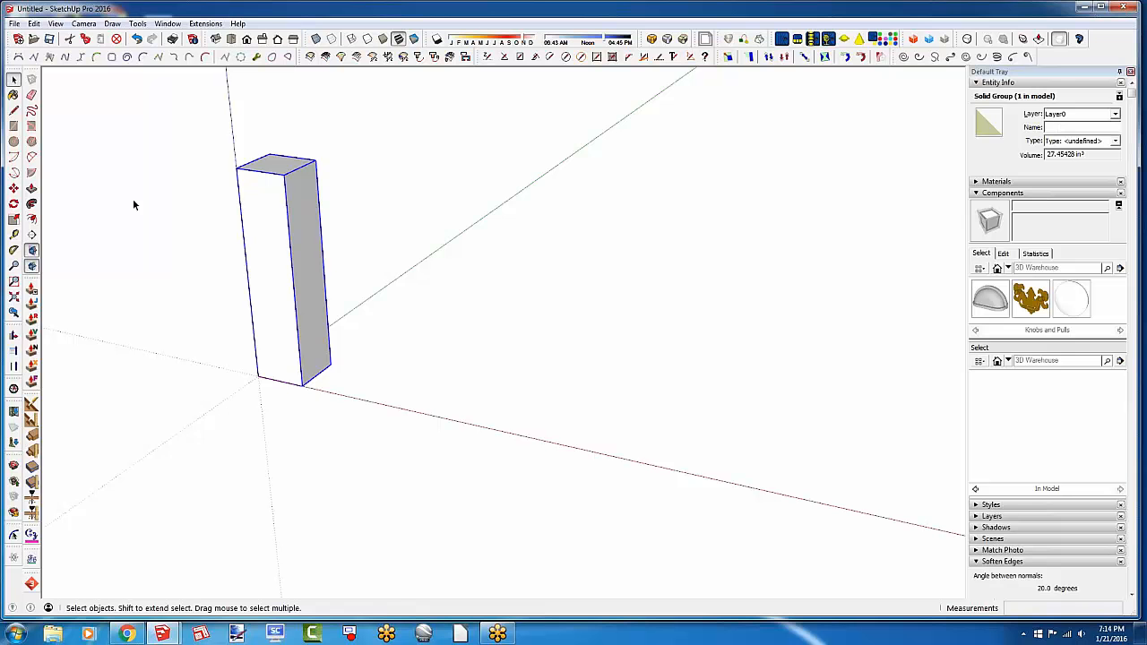
Copy the column group about 8 9/64" along the red axis from its corner at the origin
click(14, 188)
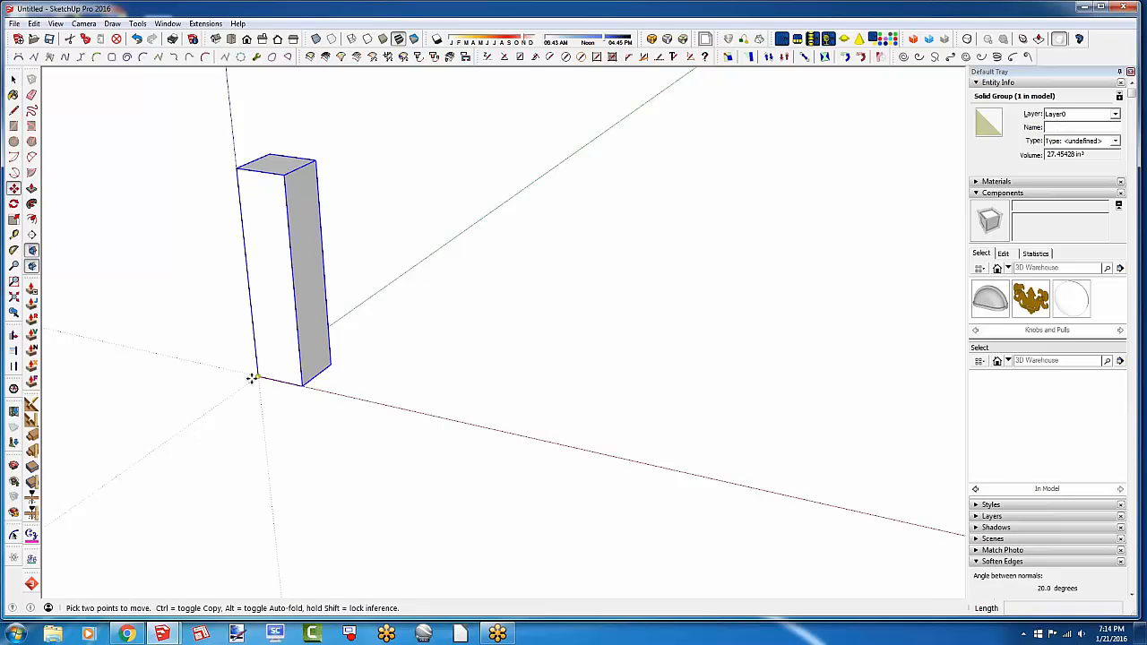
click(254, 378)
key(ctrl)
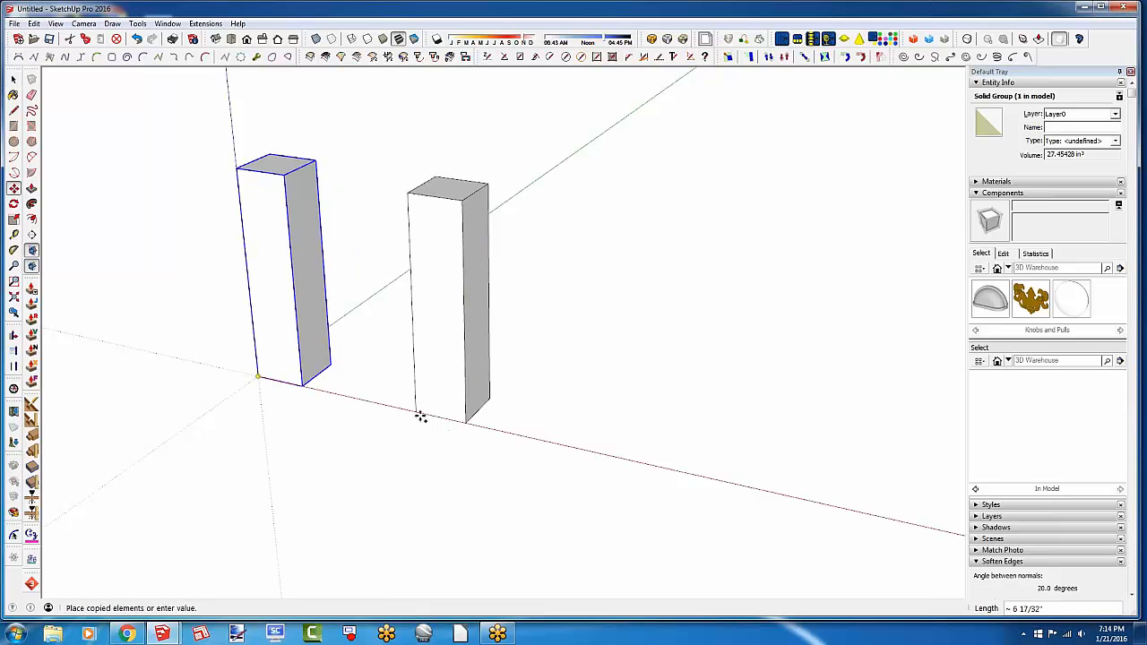
click(460, 422)
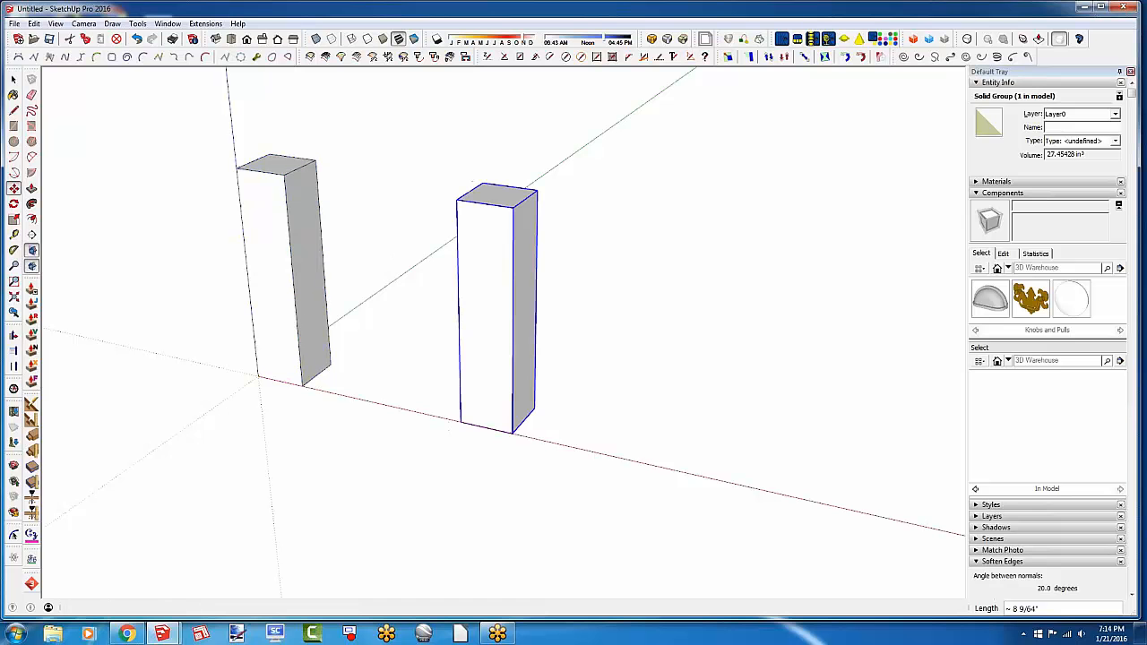
Draw a rectangle at the upper front corner of the first column's inner face and extrude it to the second column
click(13, 126)
click(283, 173)
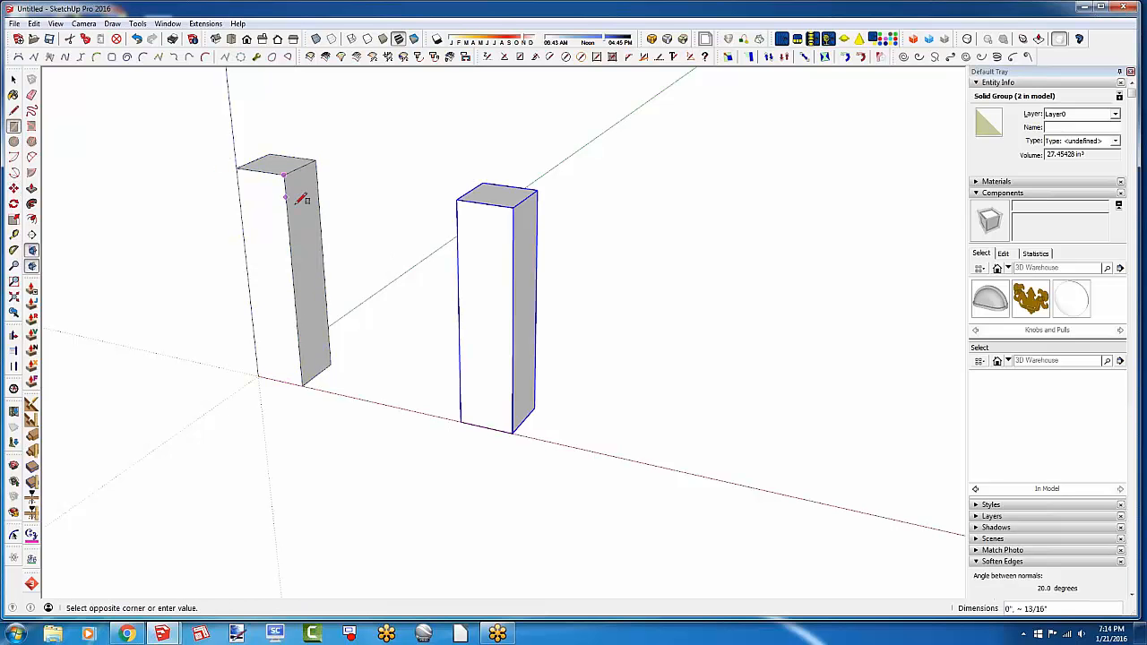
click(305, 238)
key(f)
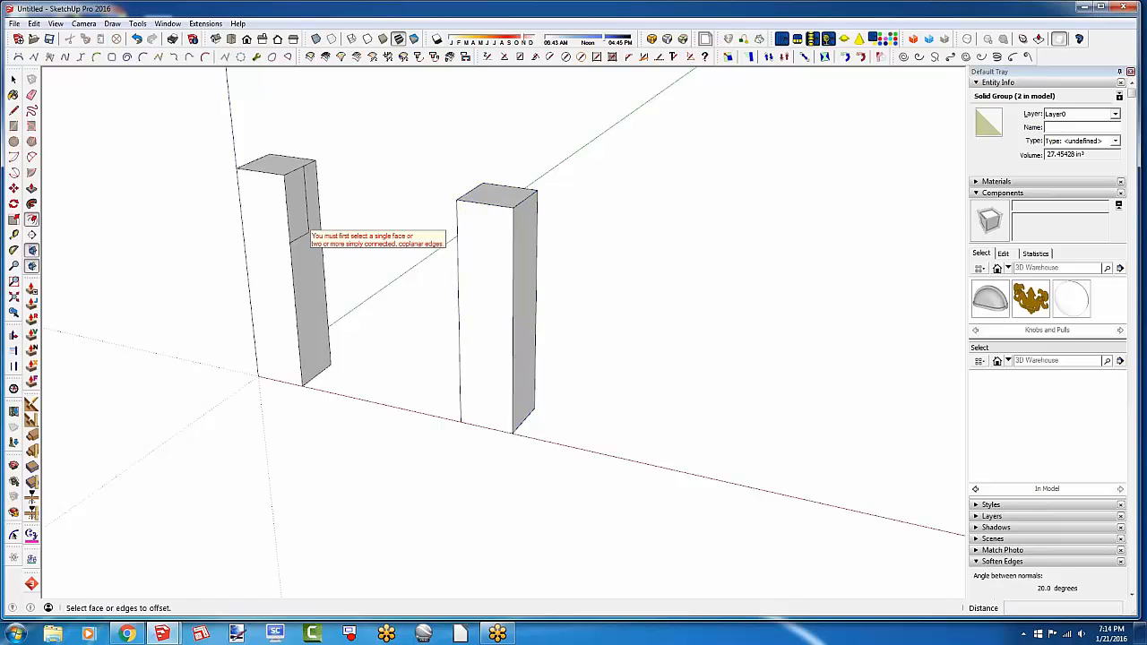
key(p)
drag(294, 224, 456, 202)
Select all of the crossbeam's connected geometry and make it a group
key(space)
click(385, 206)
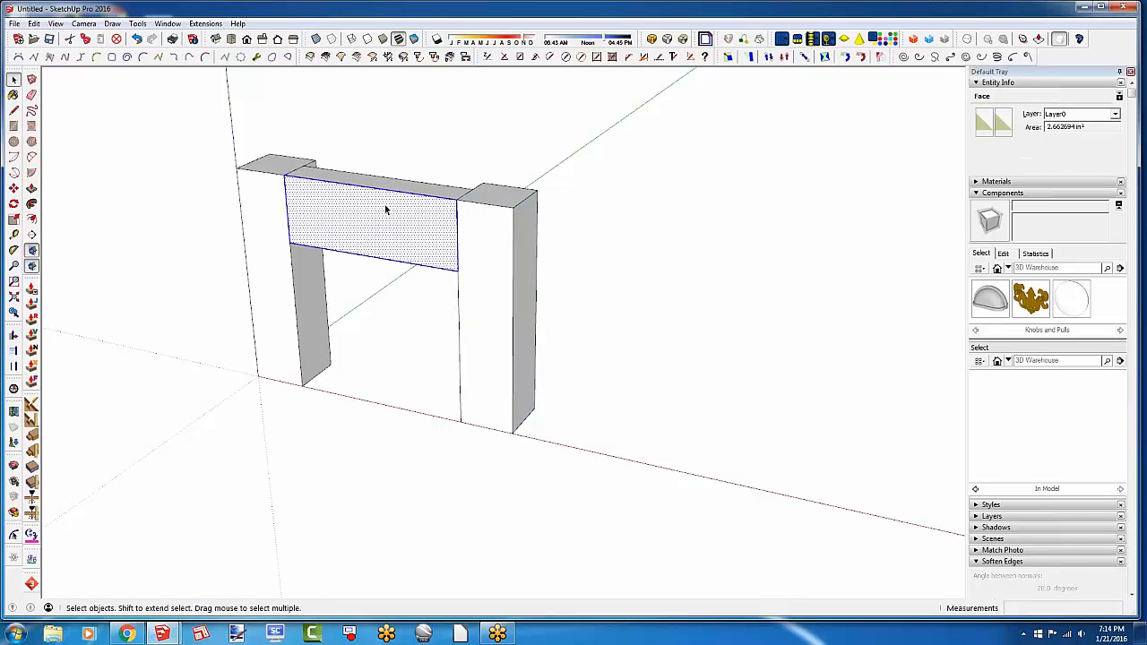
triple_click(384, 205)
right_click(385, 204)
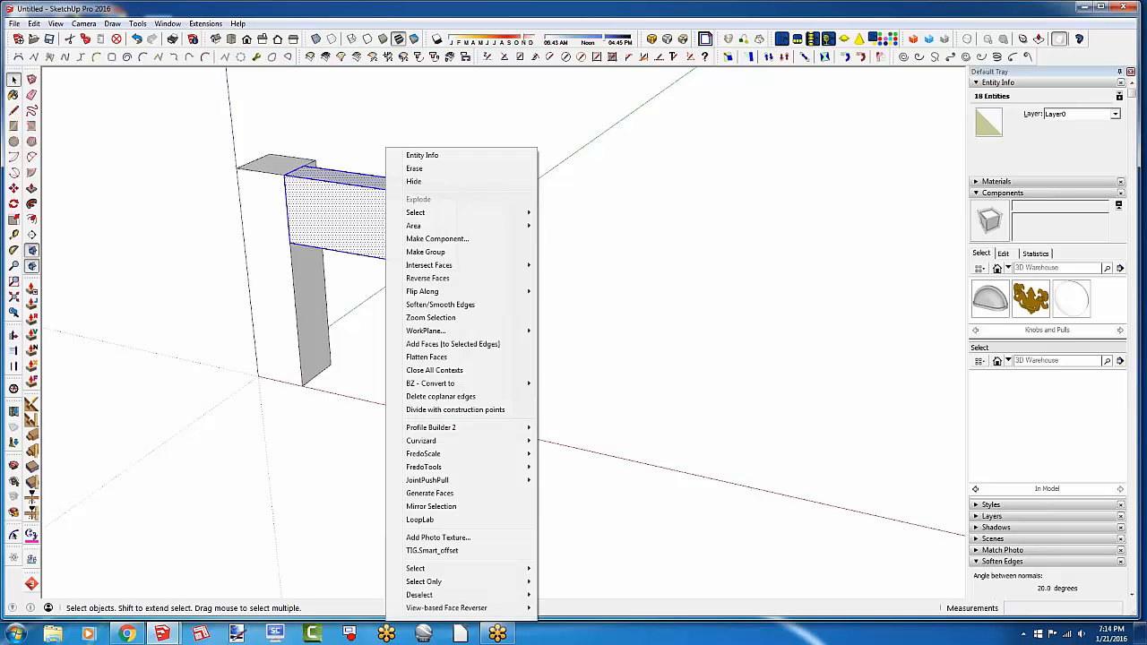
click(414, 253)
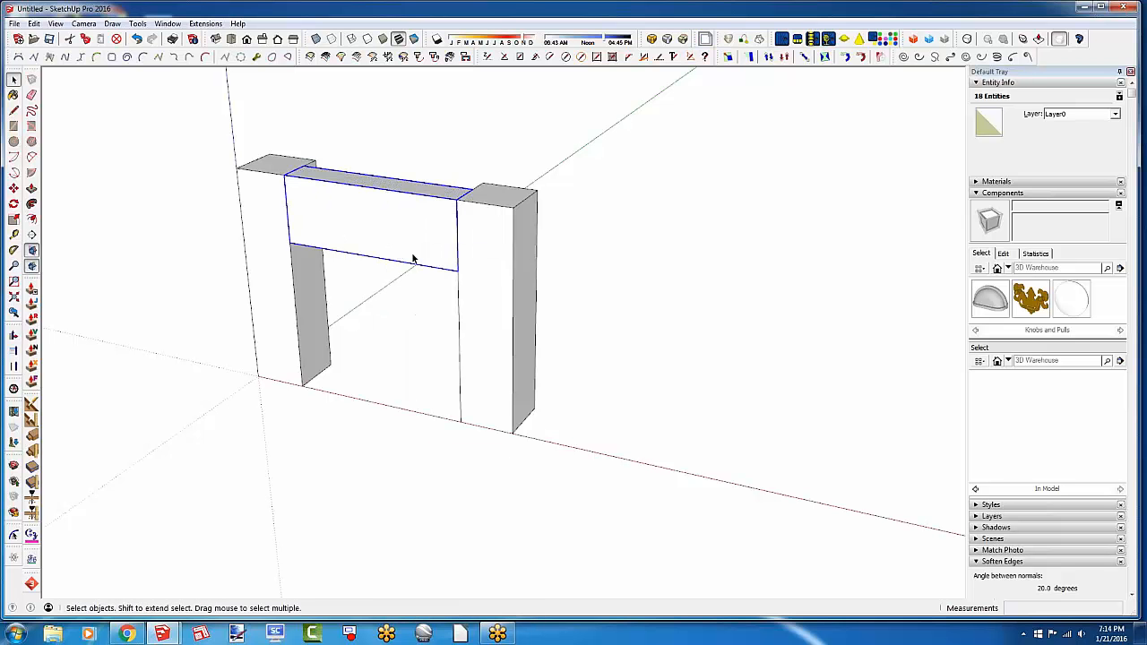
Move the crossbeam group about 3 41/64" back, clear of the two columns
click(13, 188)
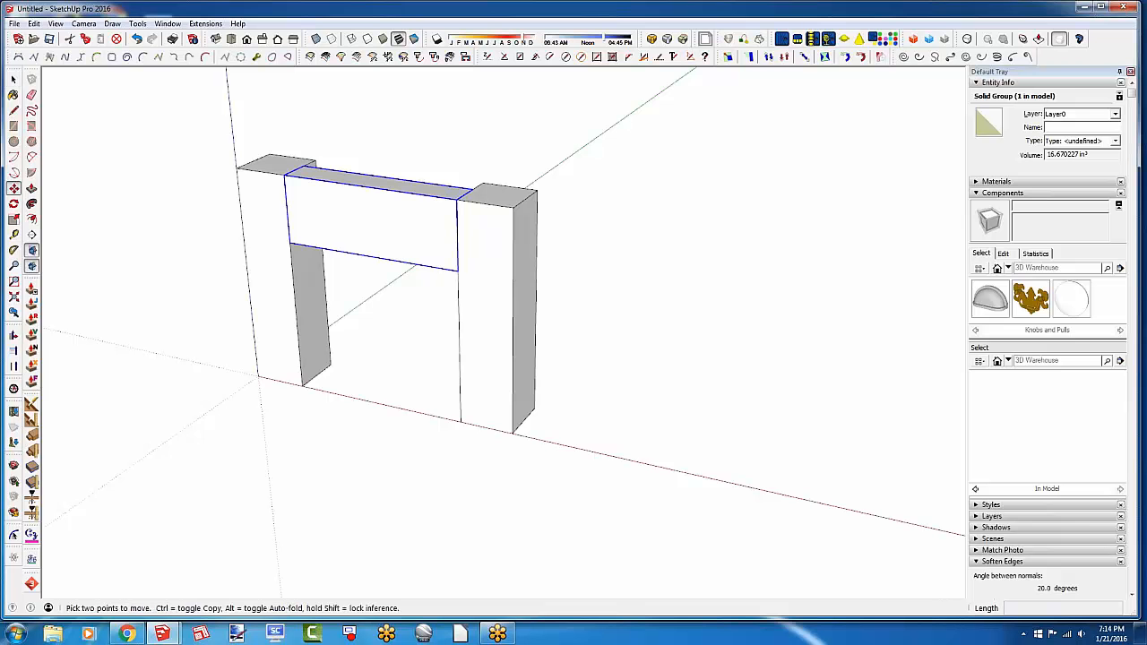
drag(344, 244, 397, 207)
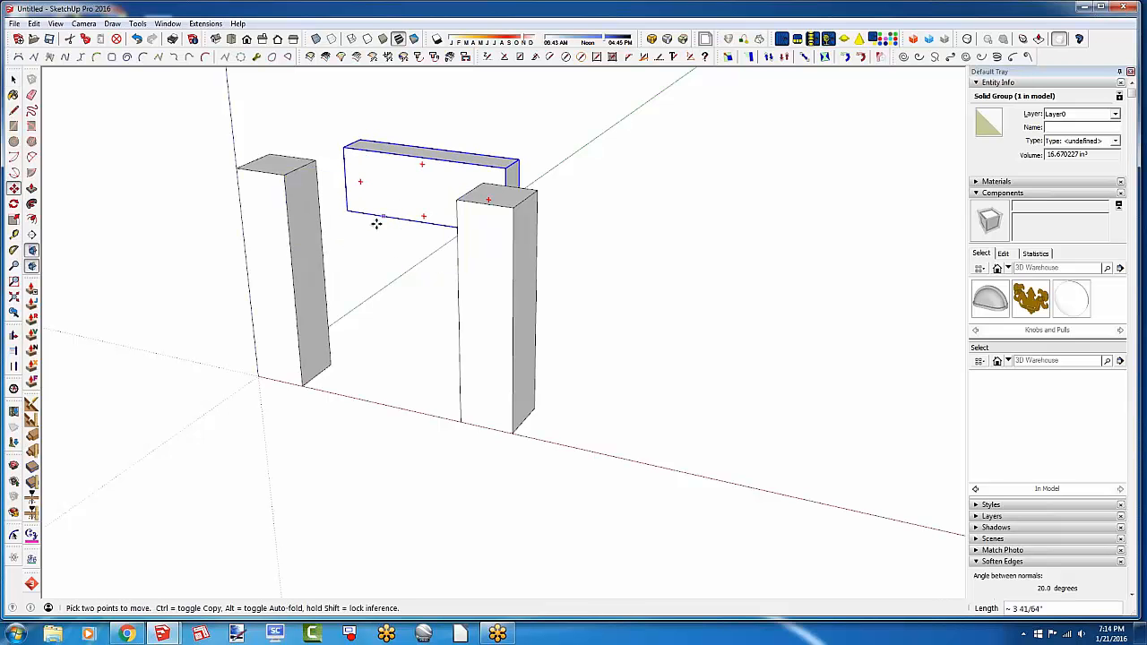
middle_drag(379, 223, 463, 361)
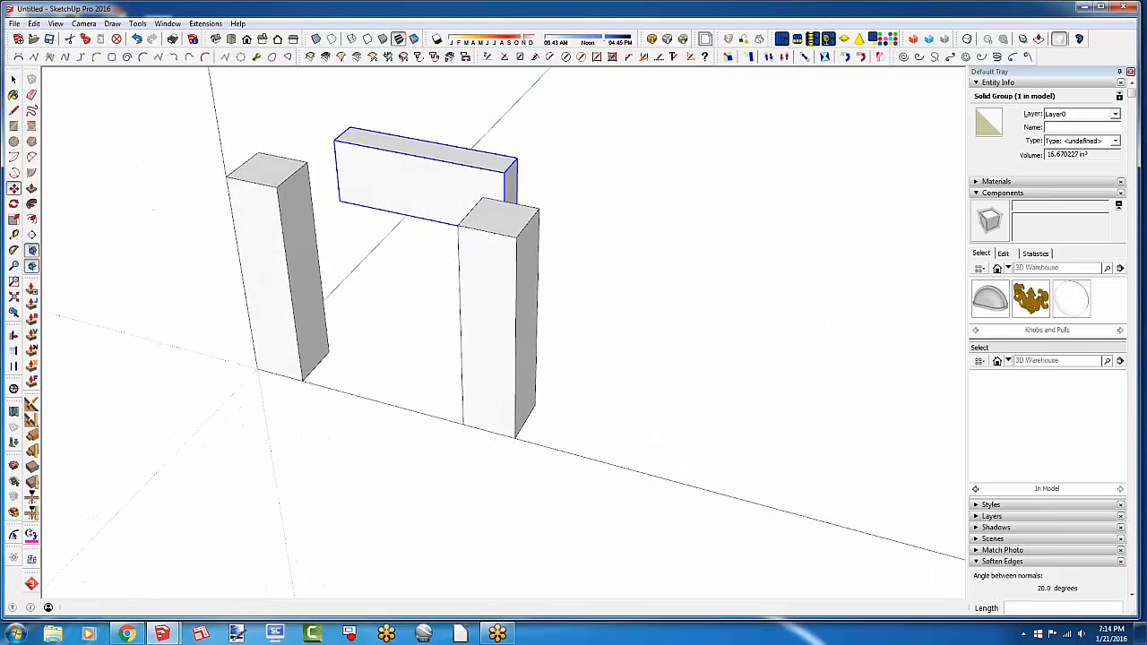
Move the second column group about 2 15/64" outward along the red axis, then return it to its original place
key(space)
click(476, 347)
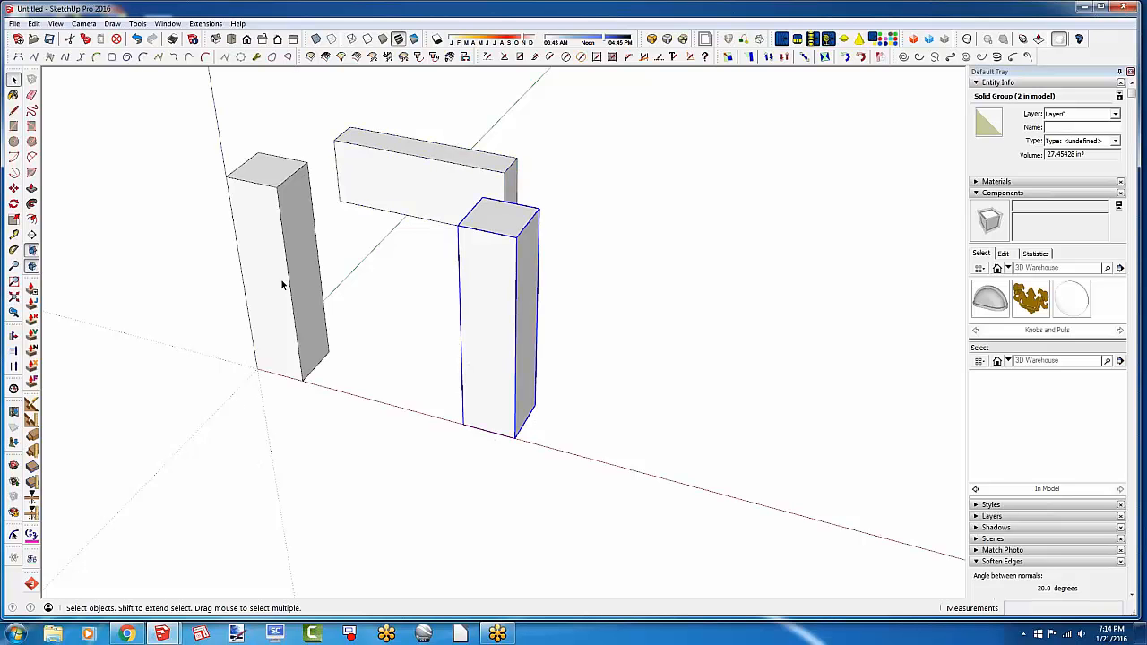
click(13, 188)
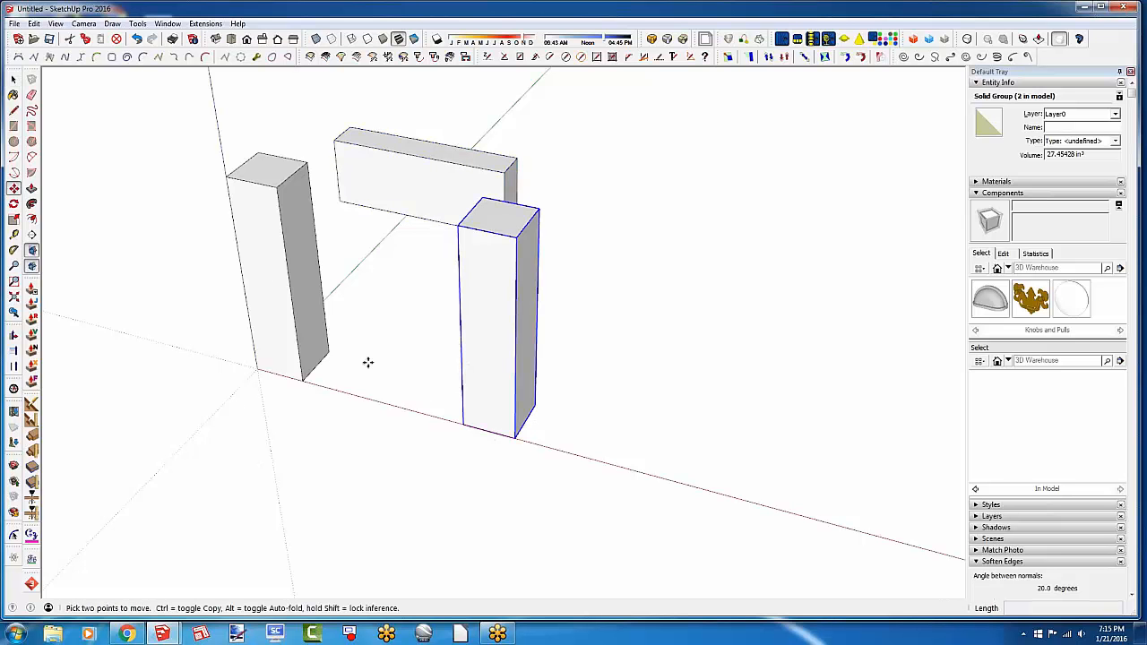
click(460, 420)
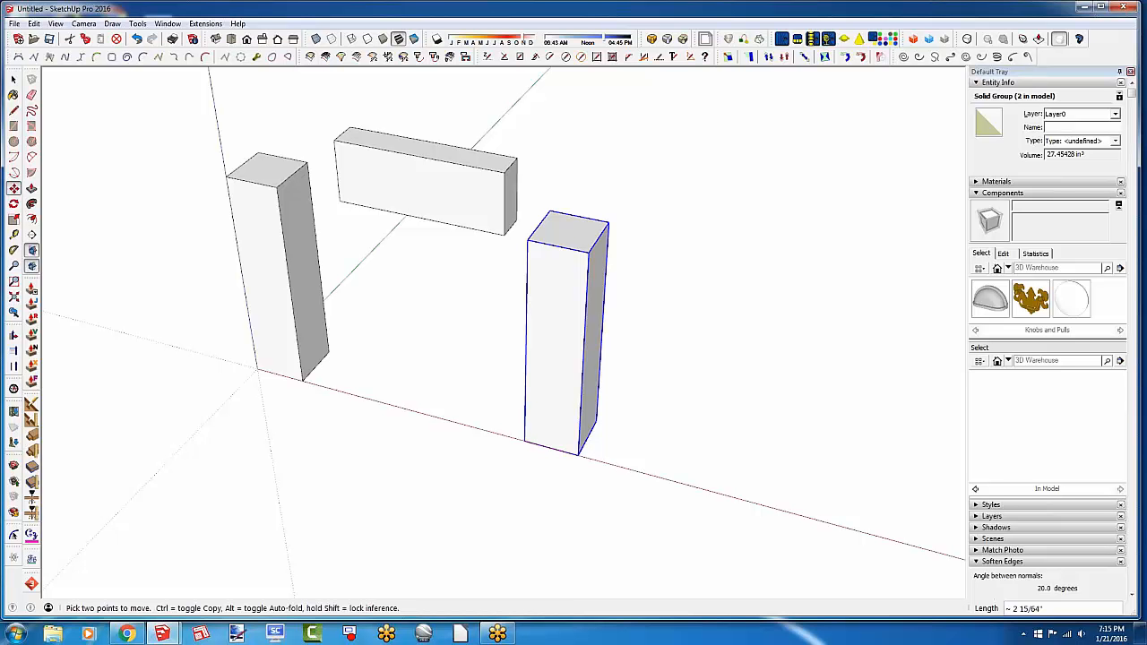
click(516, 438)
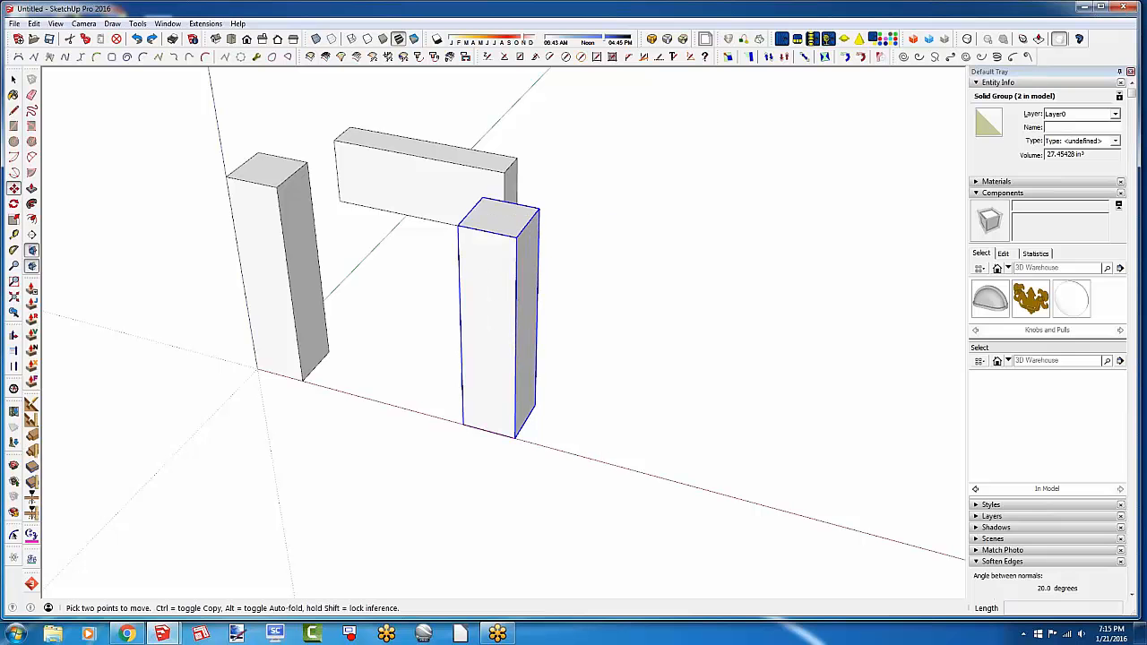
Open the first column group for editing and draw a circle of about 9/16" radius high on its front face
key(space)
click(280, 278)
double_click(280, 278)
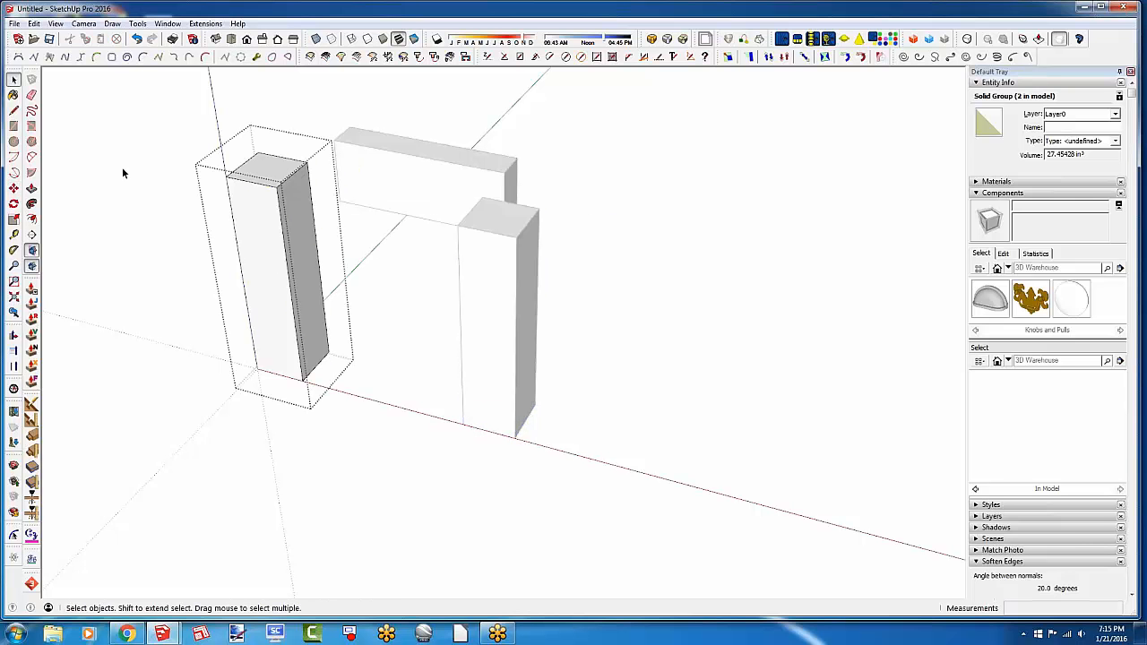
key(c)
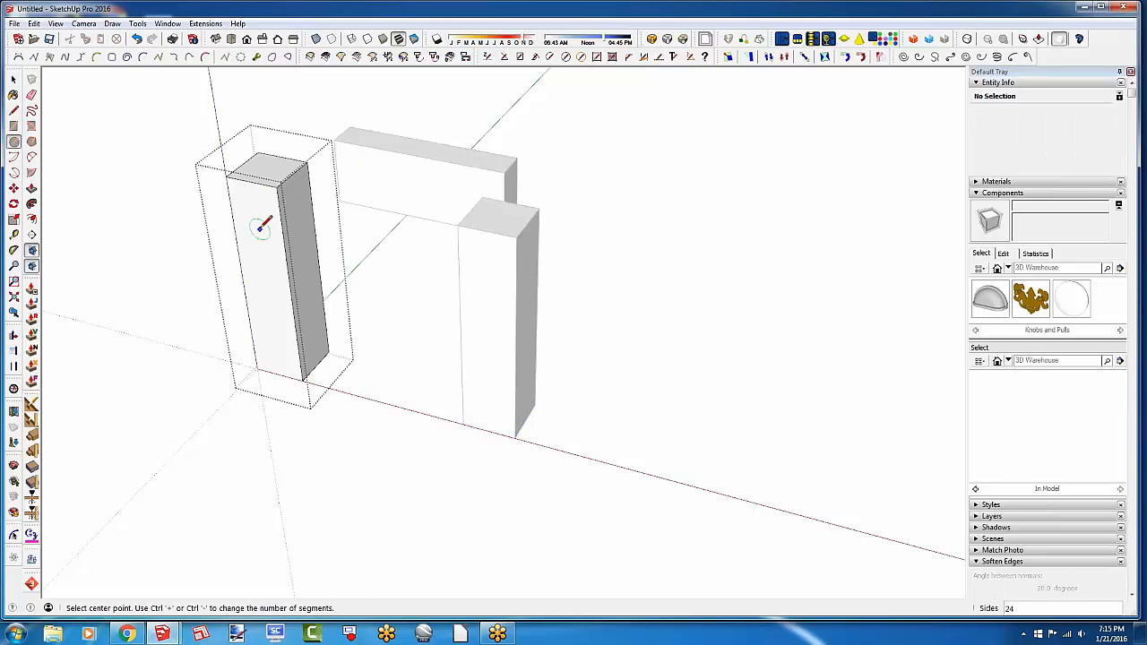
click(258, 228)
click(262, 213)
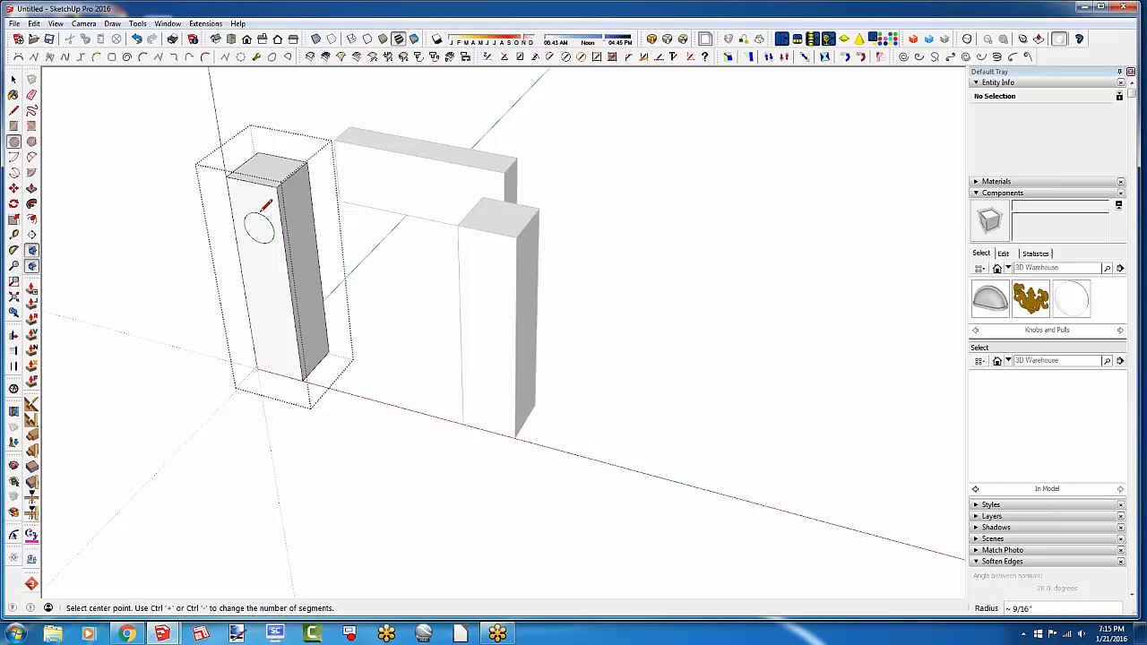
Push the circle about 1 7/8" through the first column to cut a round hole
key(p)
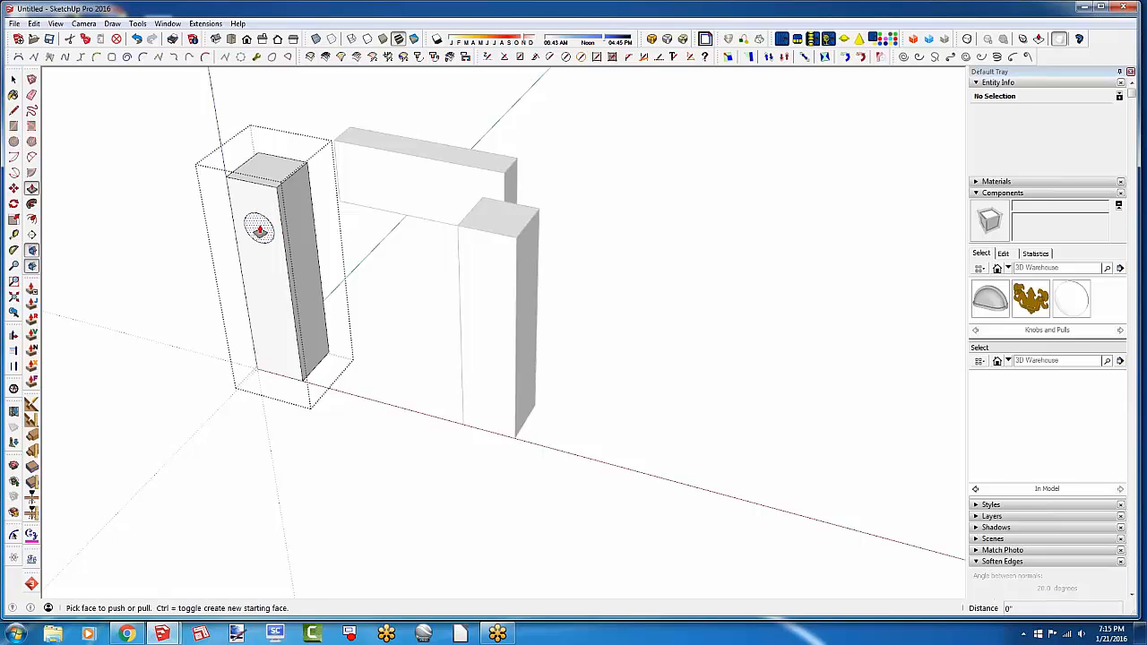
click(258, 227)
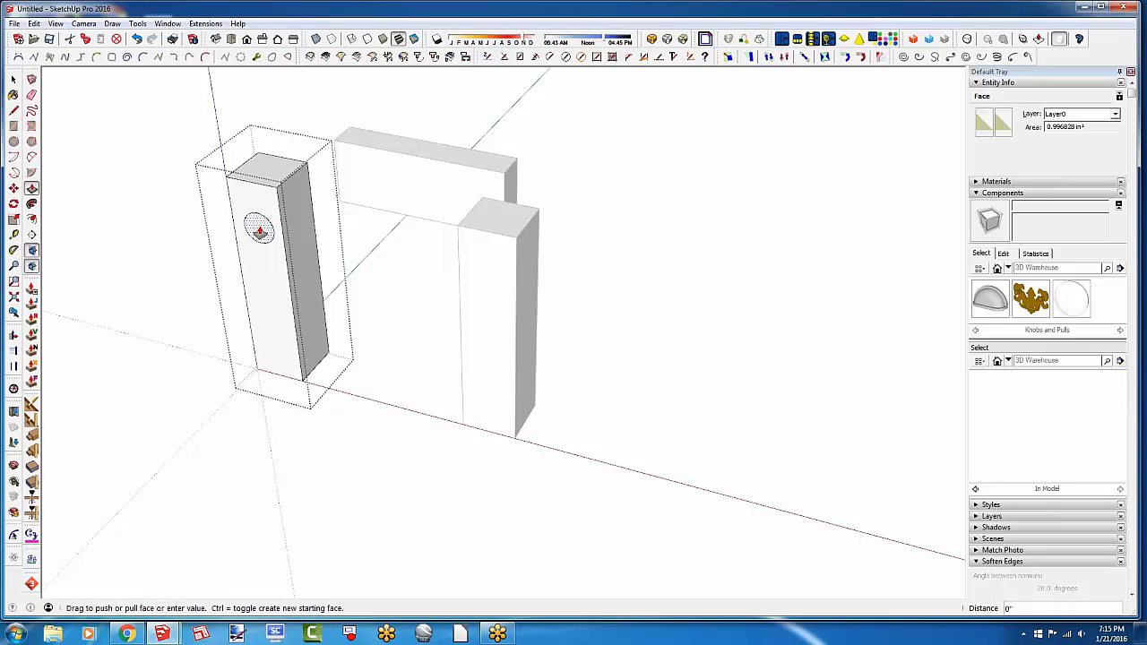
click(258, 171)
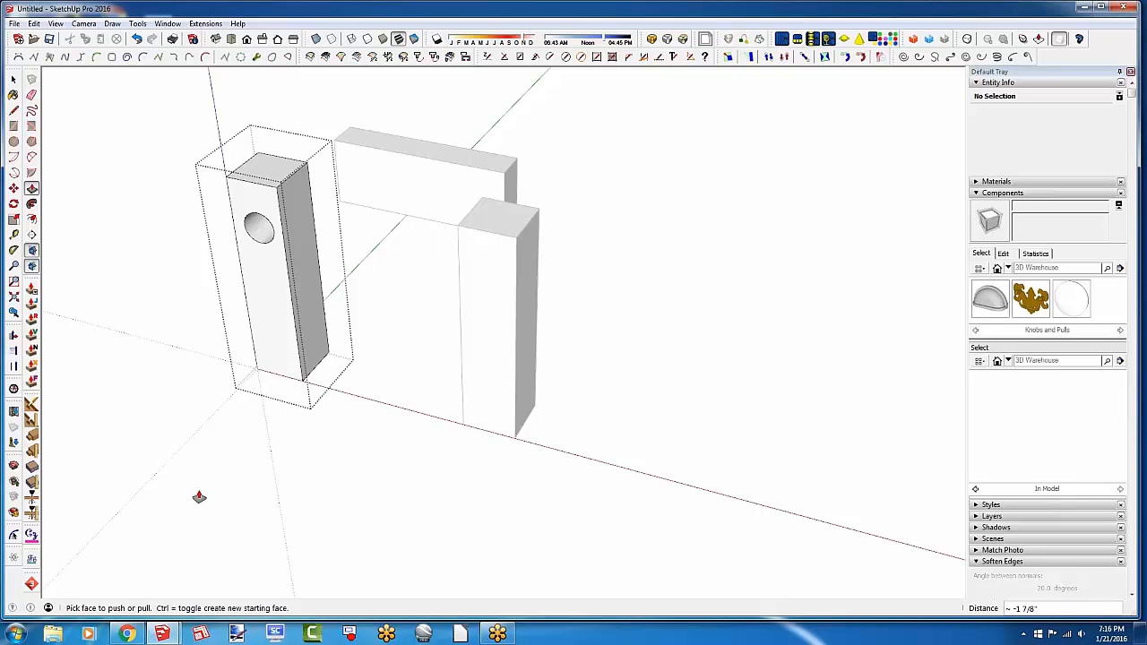
Undo the hole and the circle in the first column, then close the group
key(space)
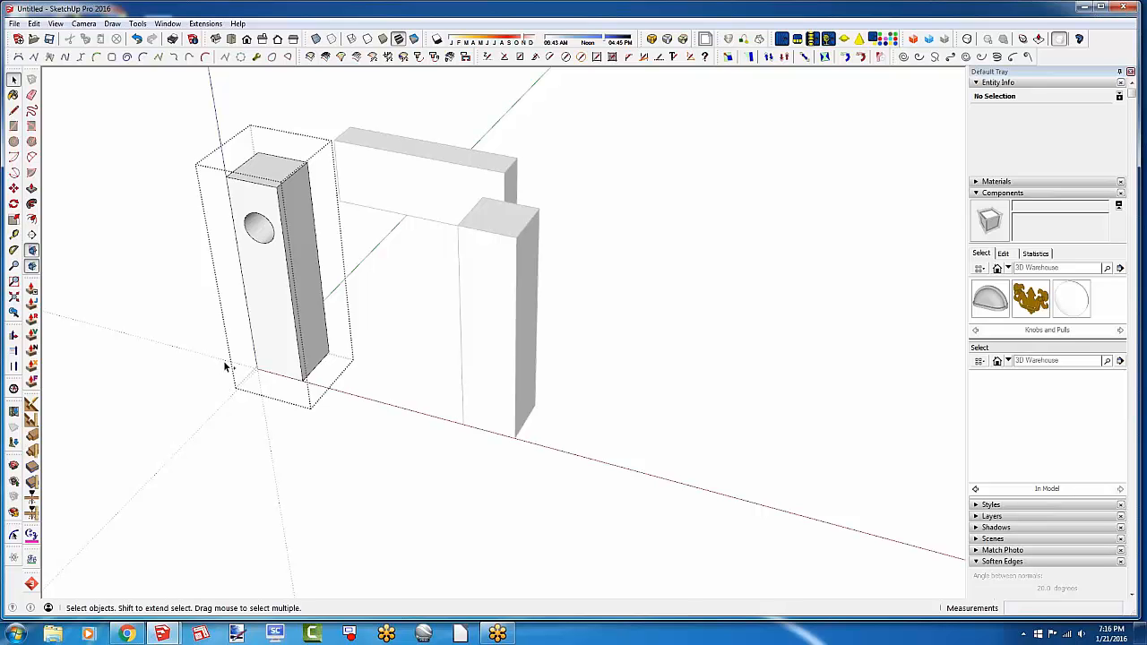
key(ctrl+z)
key(ctrl+z)
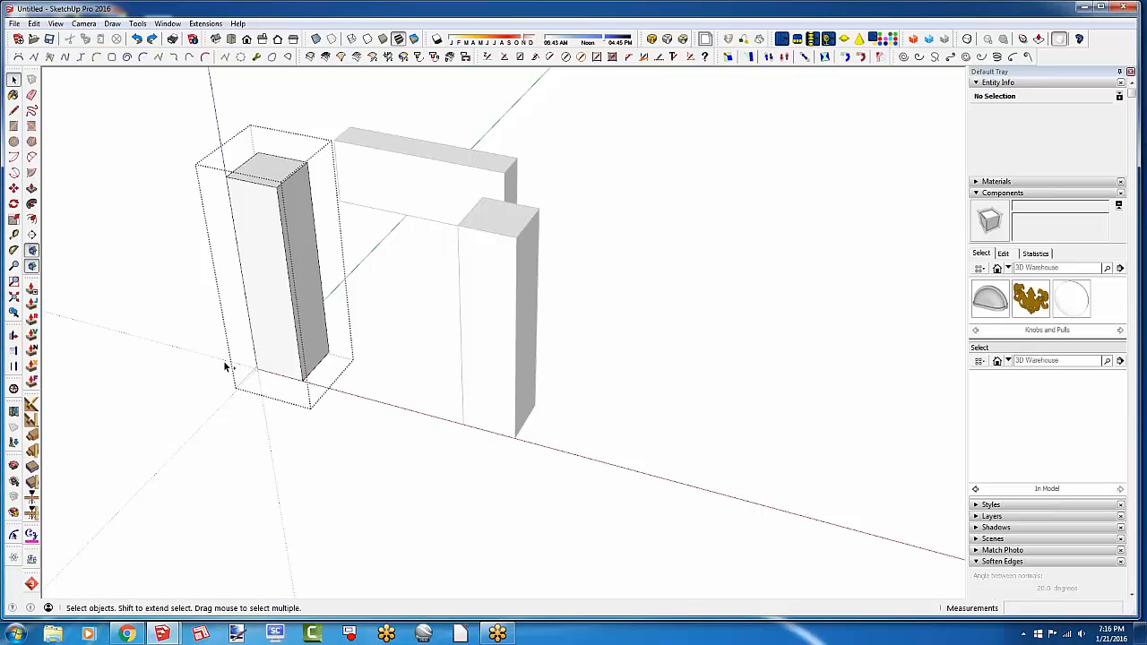
click(214, 436)
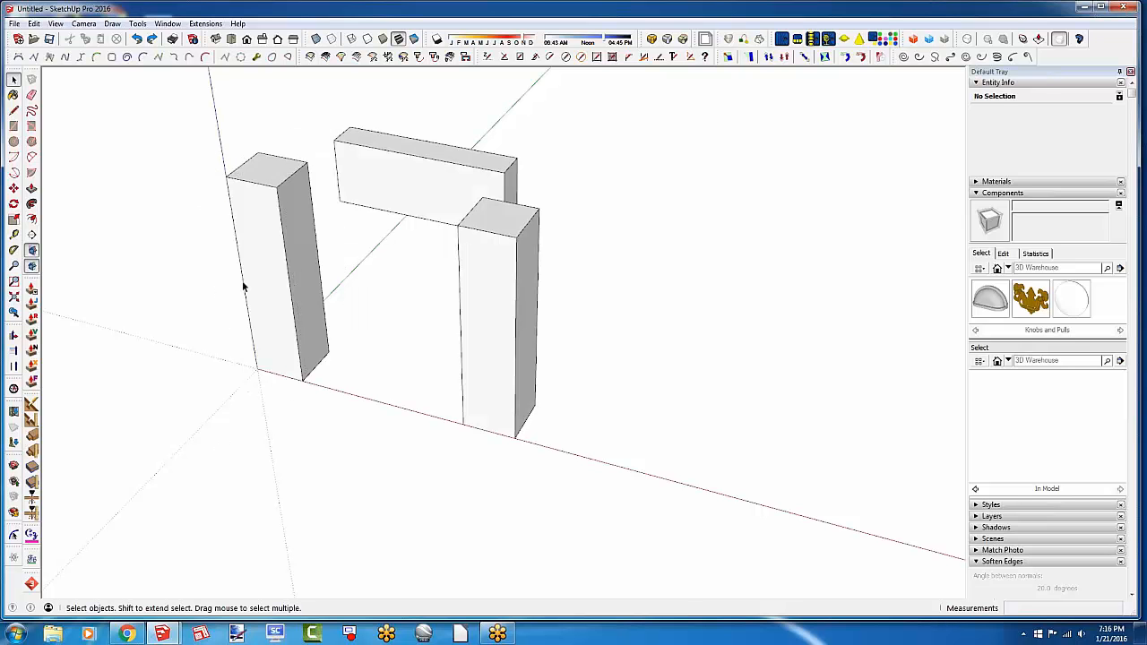
Select the second column group and delete it
click(268, 218)
click(486, 286)
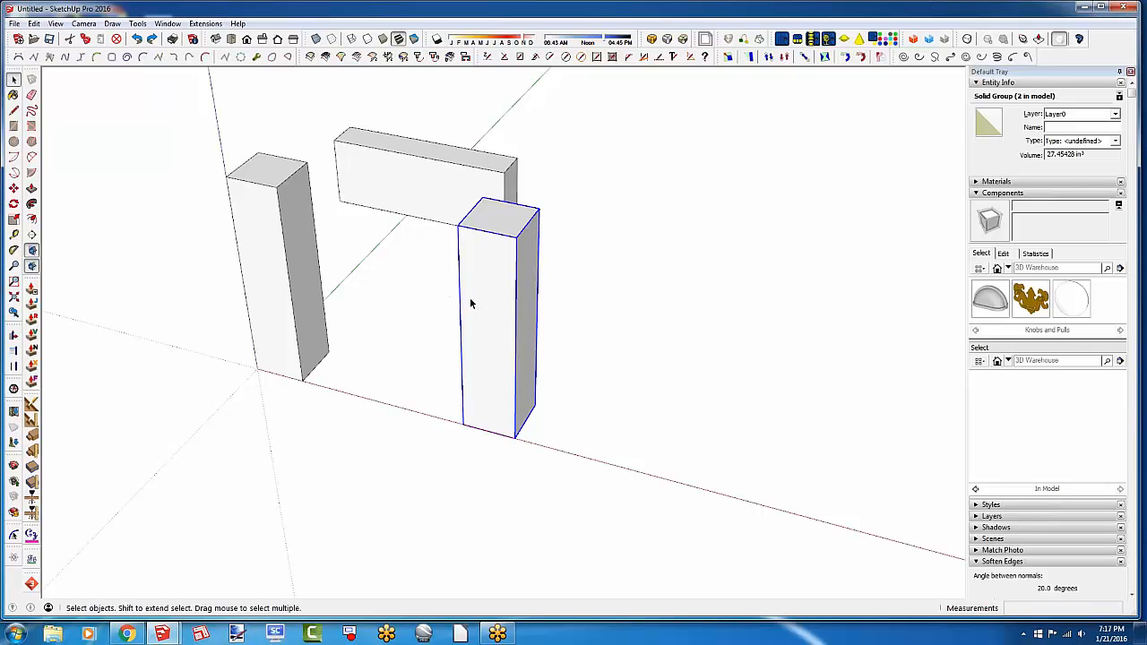
key(Delete)
Convert the first column's group into a component
right_click(279, 301)
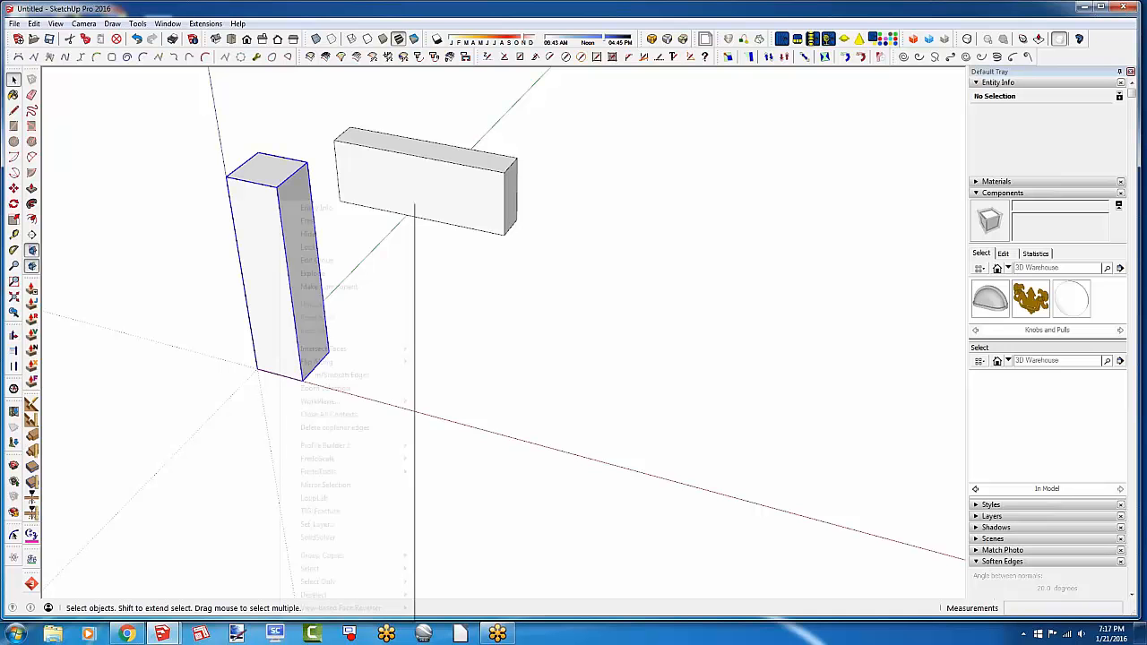
click(331, 287)
click(333, 290)
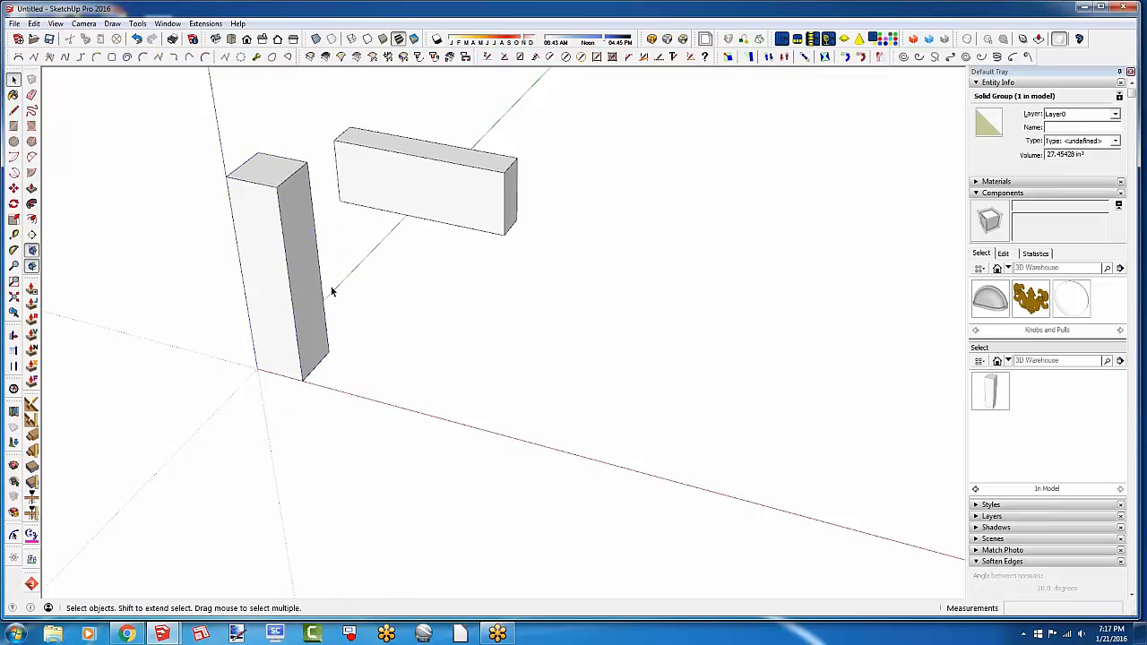
Copy the column component about 8 45/64" along the red axis to make a second column
click(270, 287)
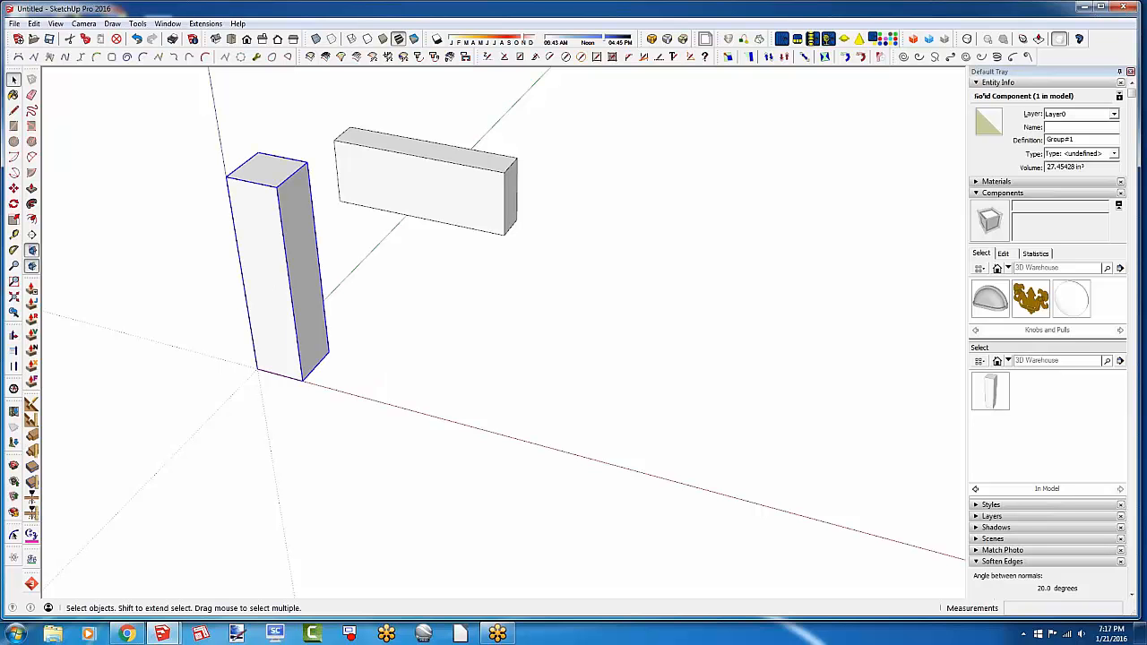
click(13, 188)
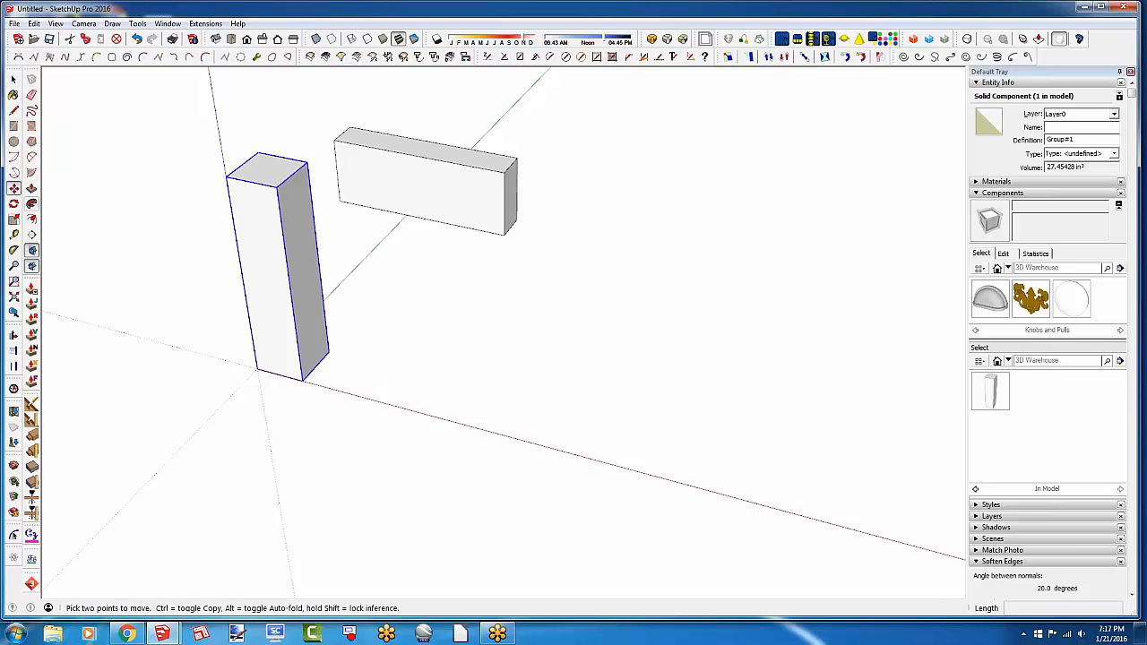
ctrl+click(256, 368)
click(477, 427)
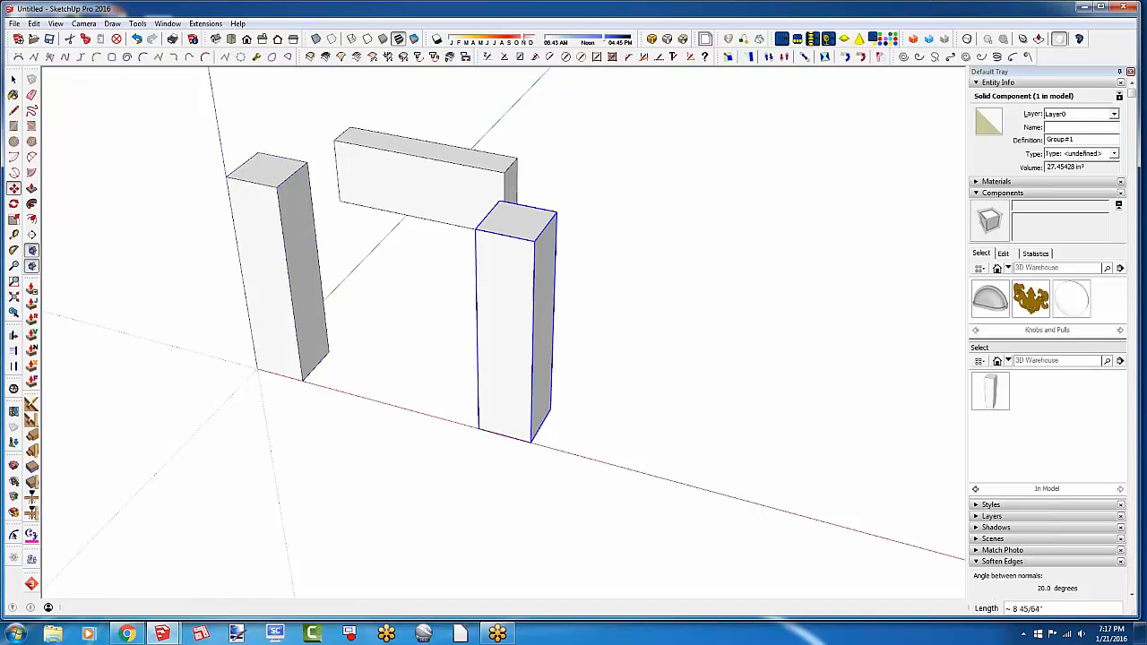
key(space)
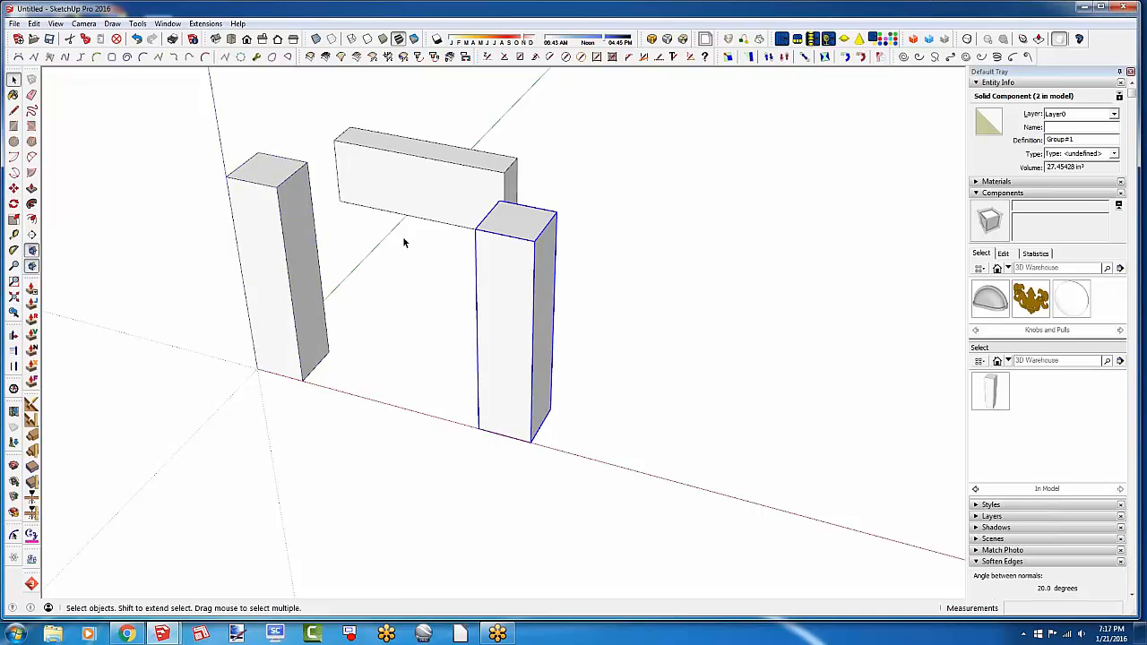
Without opening the component, draw a circle of about 23/32" radius on the first column's front face and push it about 1 7/8" inward
click(13, 141)
click(257, 230)
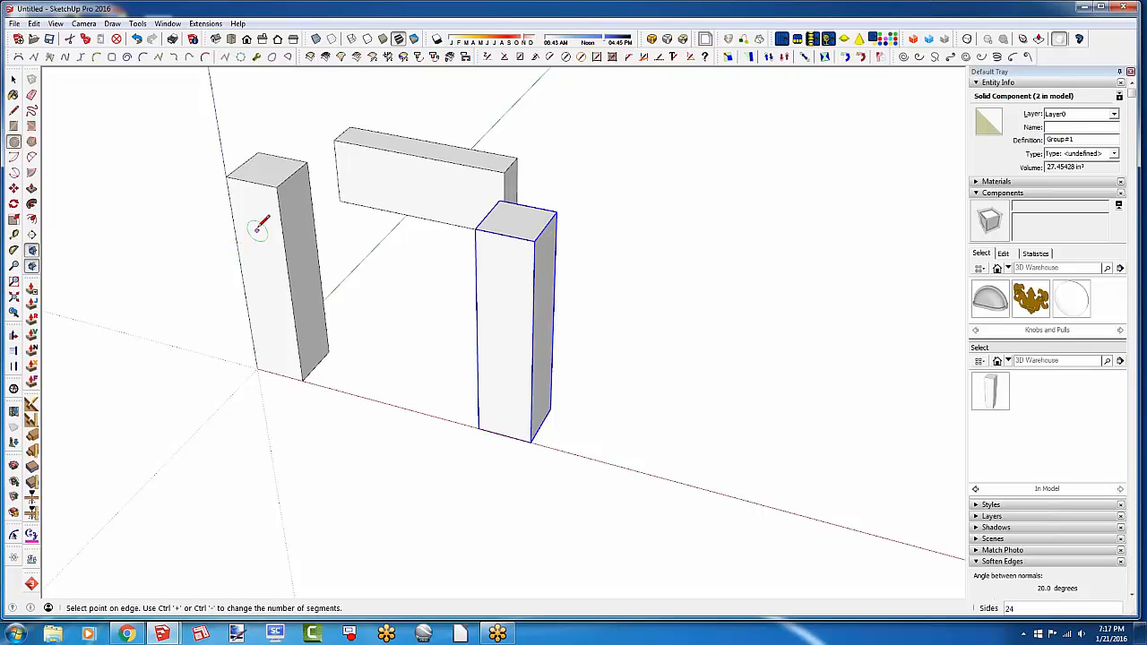
click(260, 211)
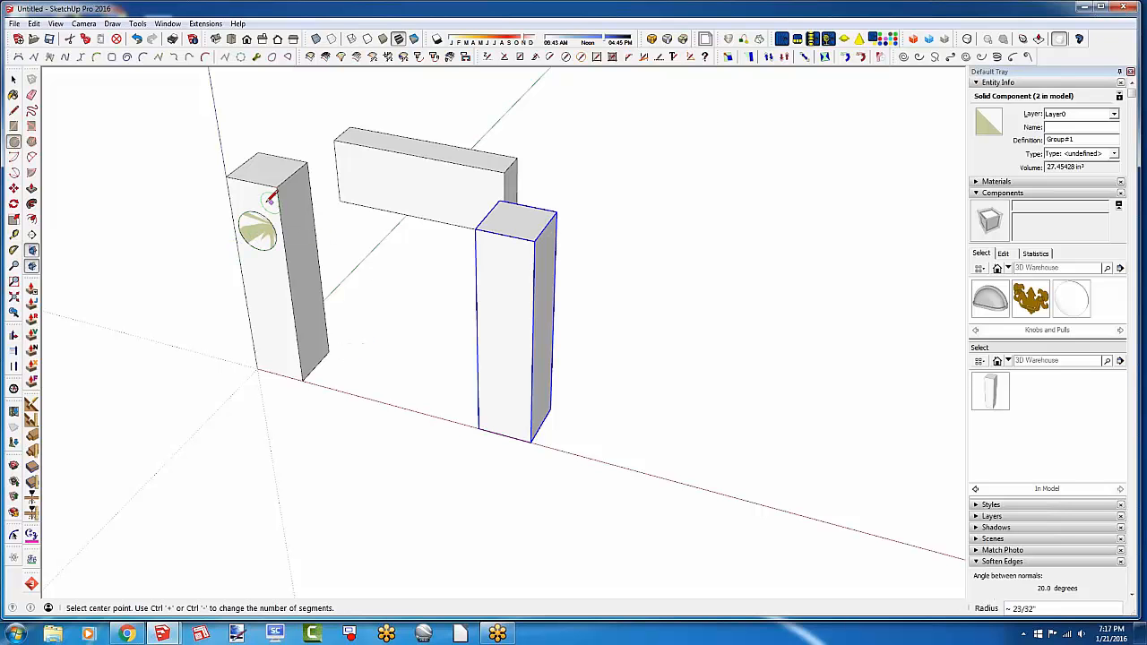
click(31, 189)
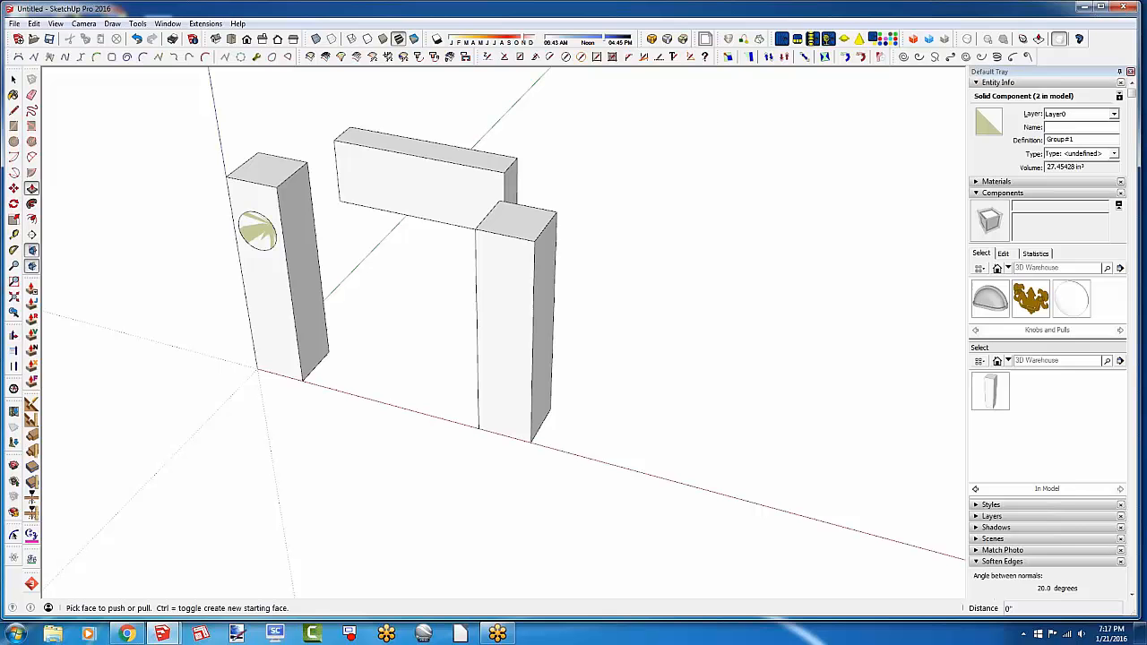
click(257, 228)
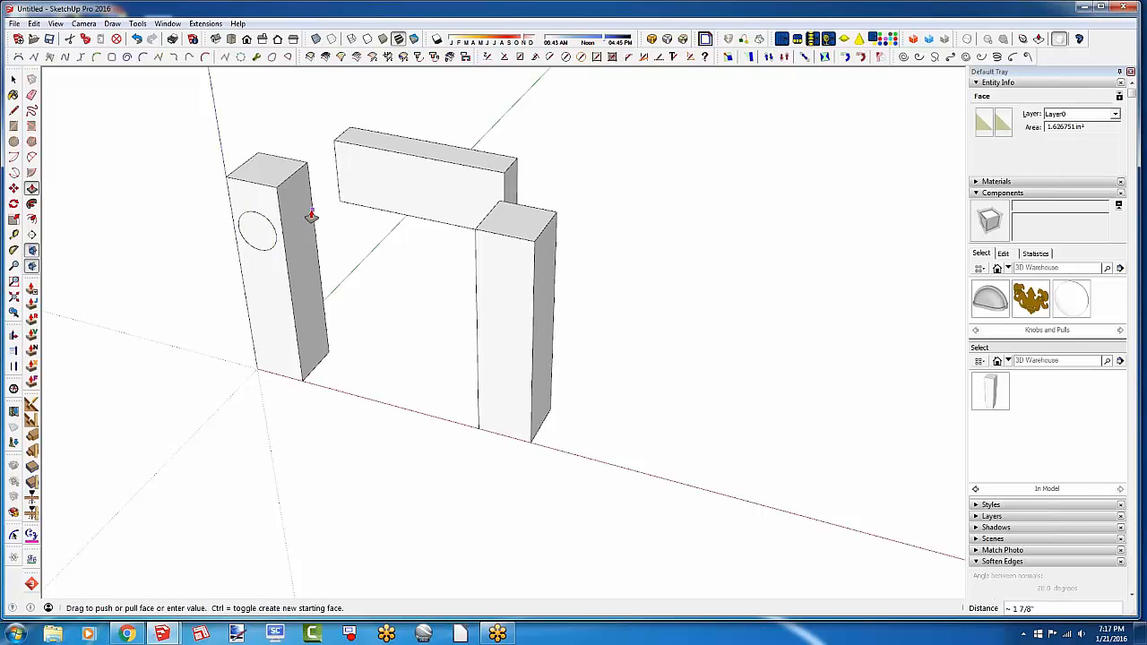
key(Escape)
scroll(203, 167, up, 6)
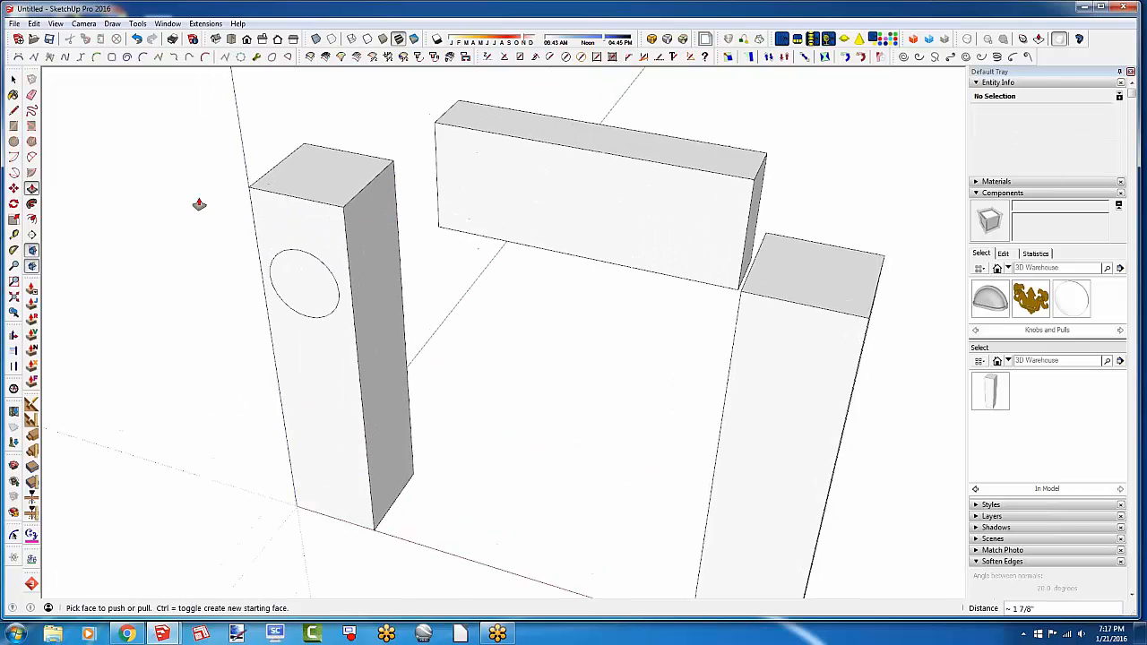
Select the loose cylinder inside the first column and move it out beside the column
key(space)
drag(203, 143, 574, 423)
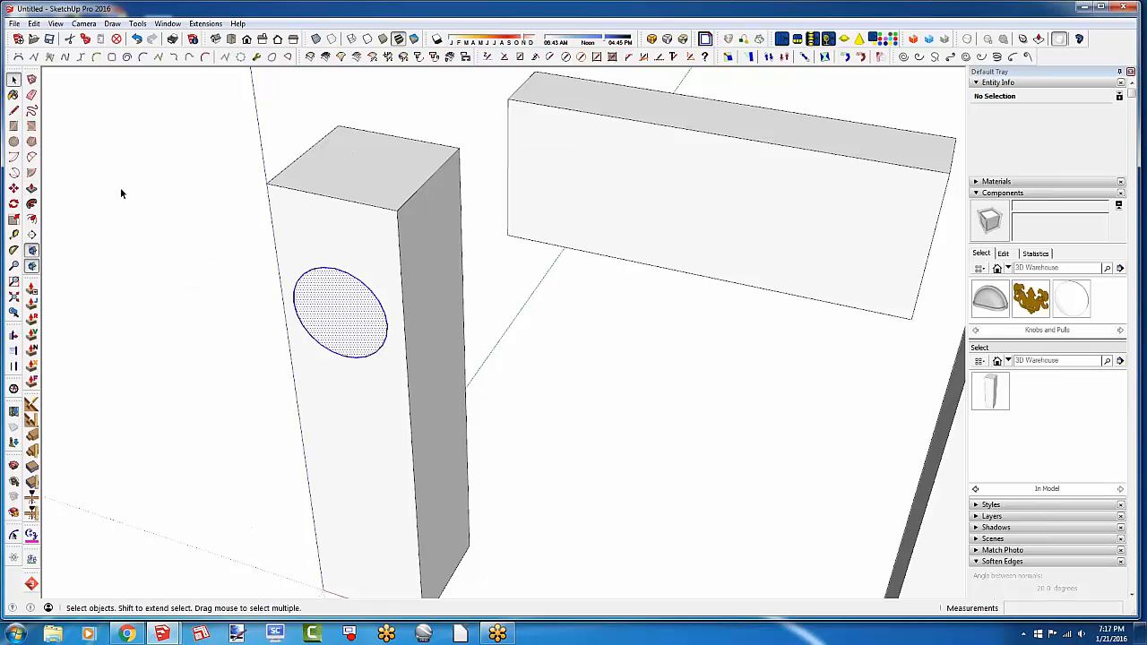
click(15, 189)
click(16, 189)
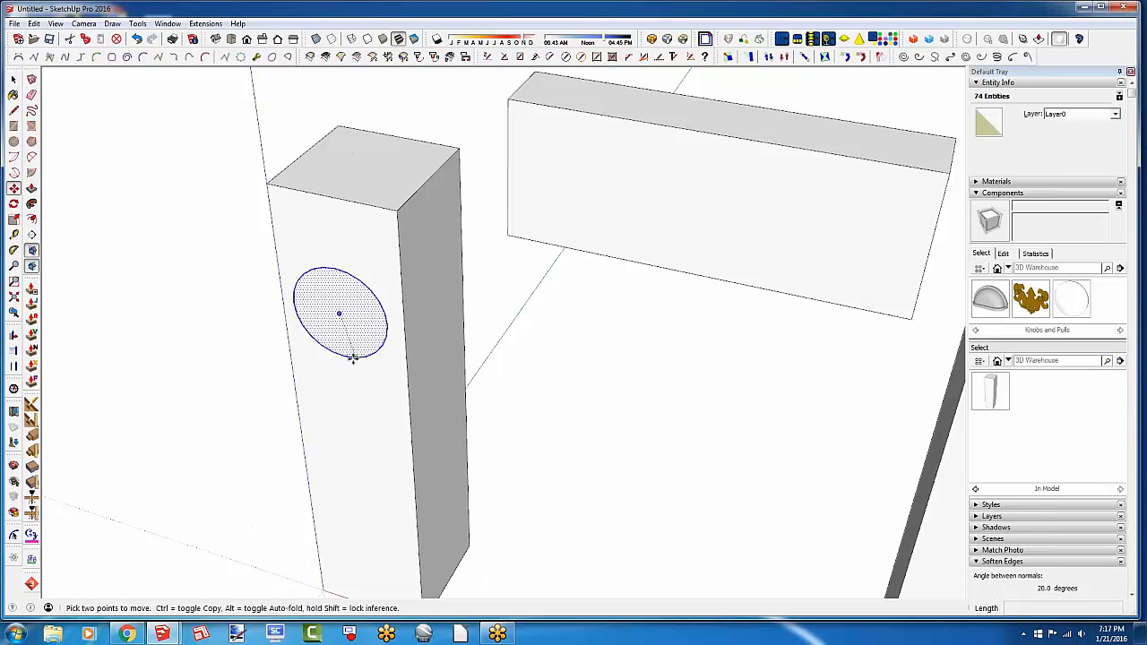
click(354, 356)
click(227, 316)
middle_drag(194, 415, 269, 394)
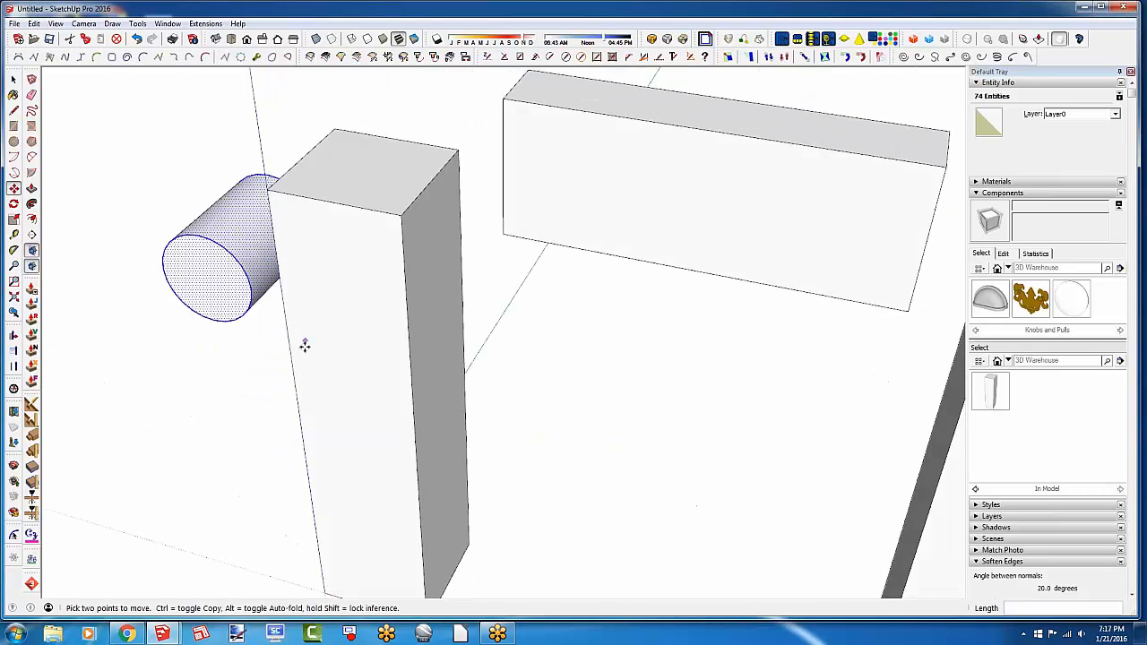
scroll(192, 324, down, 2)
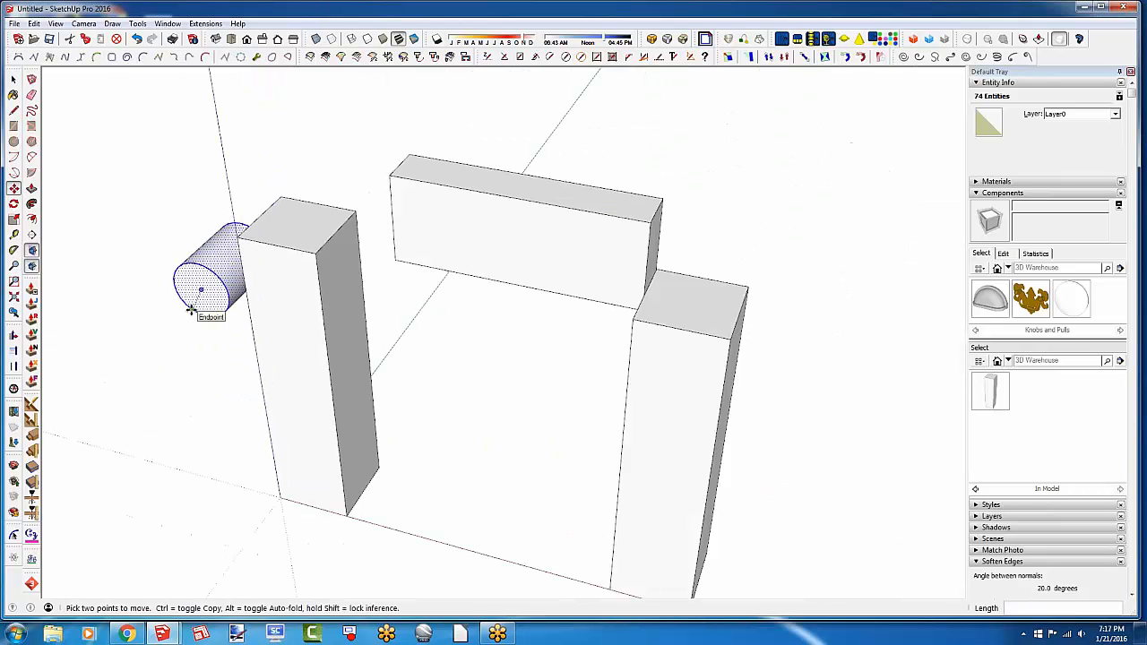
Select all the loose cylinder geometry beside the first column and delete it
key(space)
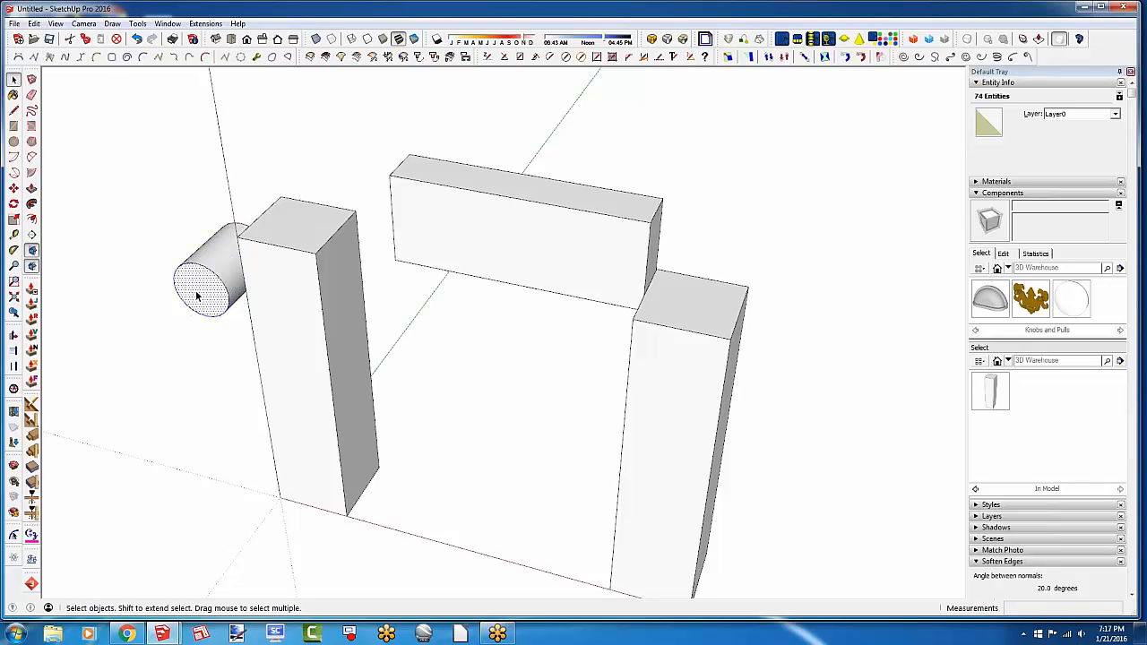
triple_click(198, 294)
key(Delete)
Open the first column component for editing and draw a circle of about 7/16" radius near the top of its front face
click(228, 300)
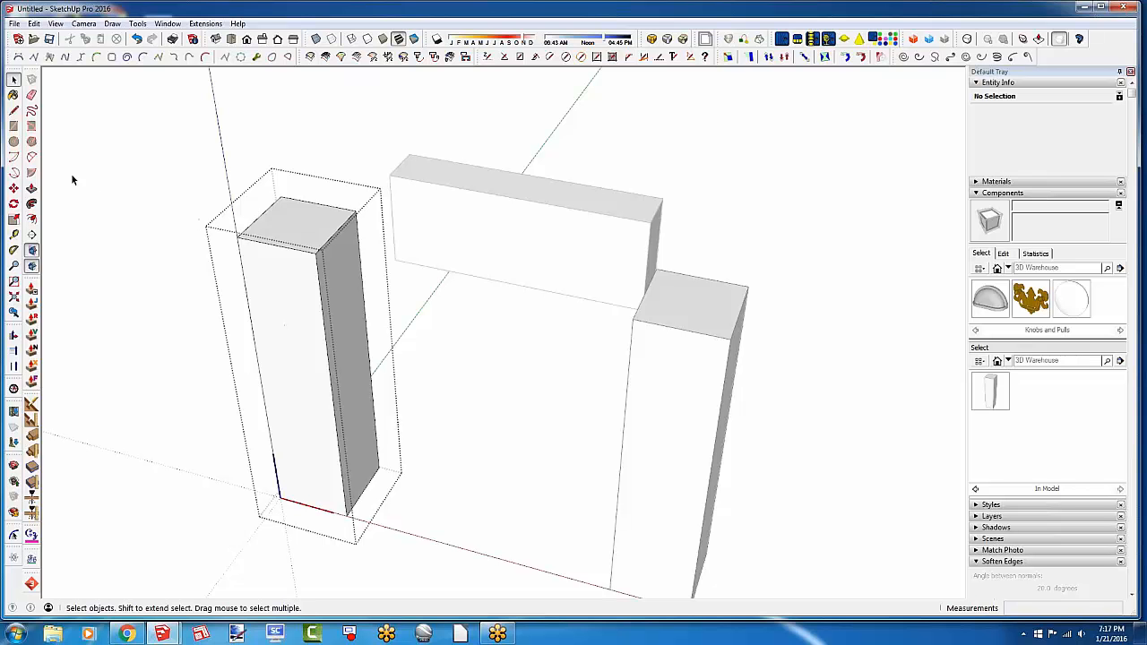
click(14, 143)
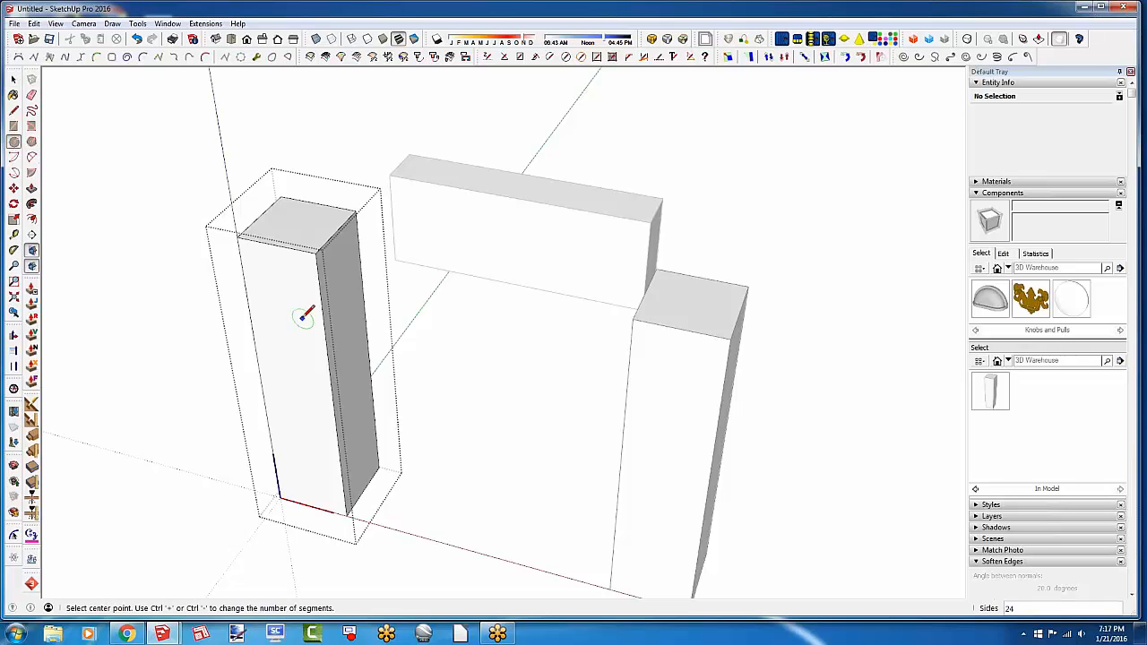
click(289, 285)
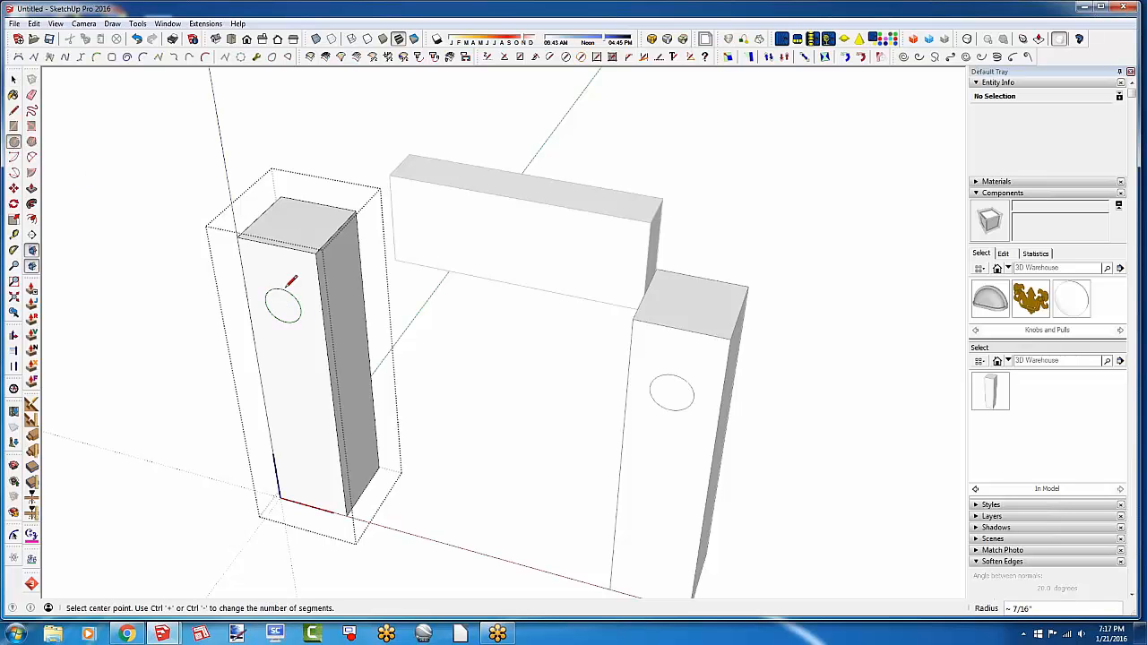
Push the circle about 1 7/8" through the column to cut a round hole, and close the component
key(p)
drag(284, 295, 283, 205)
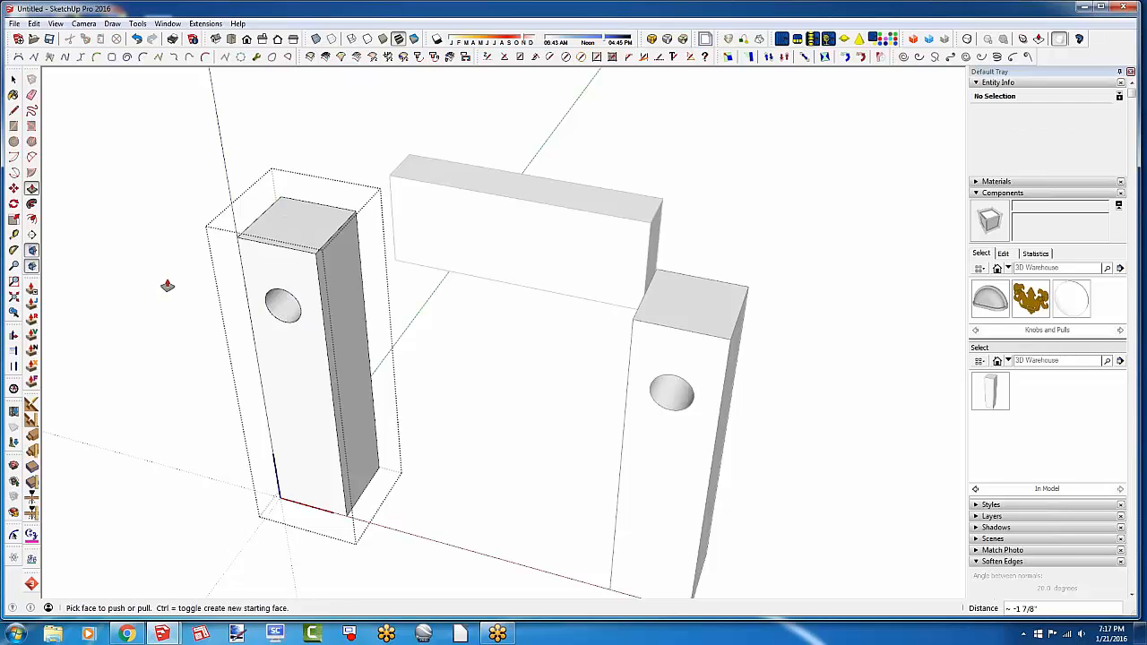
scroll(192, 317, down, 3)
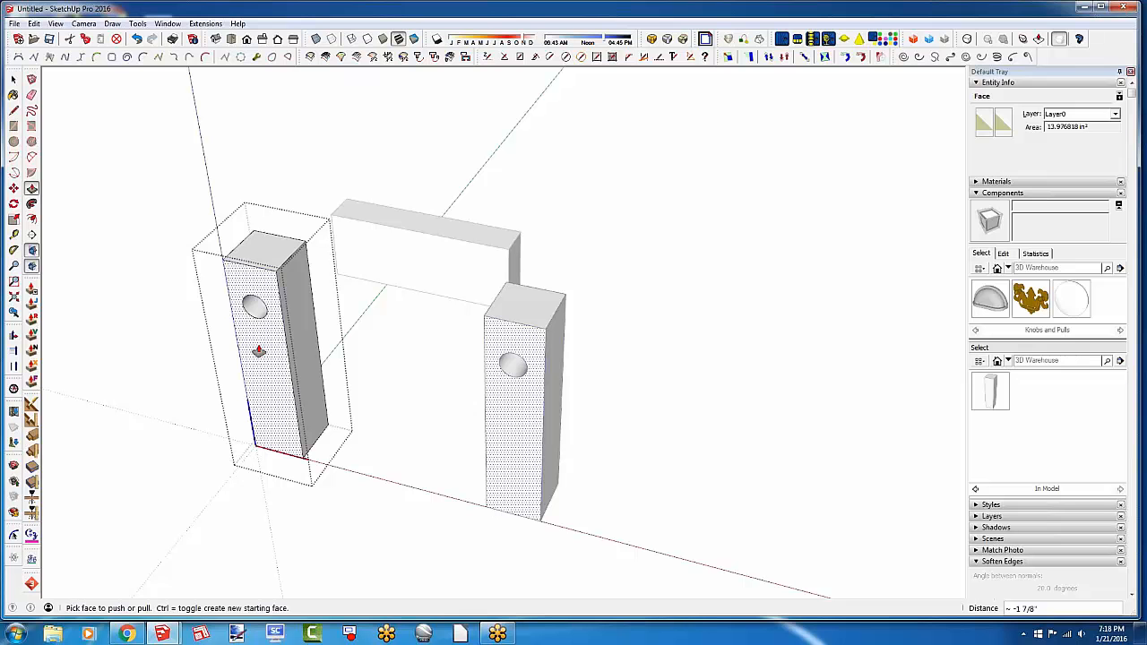
key(space)
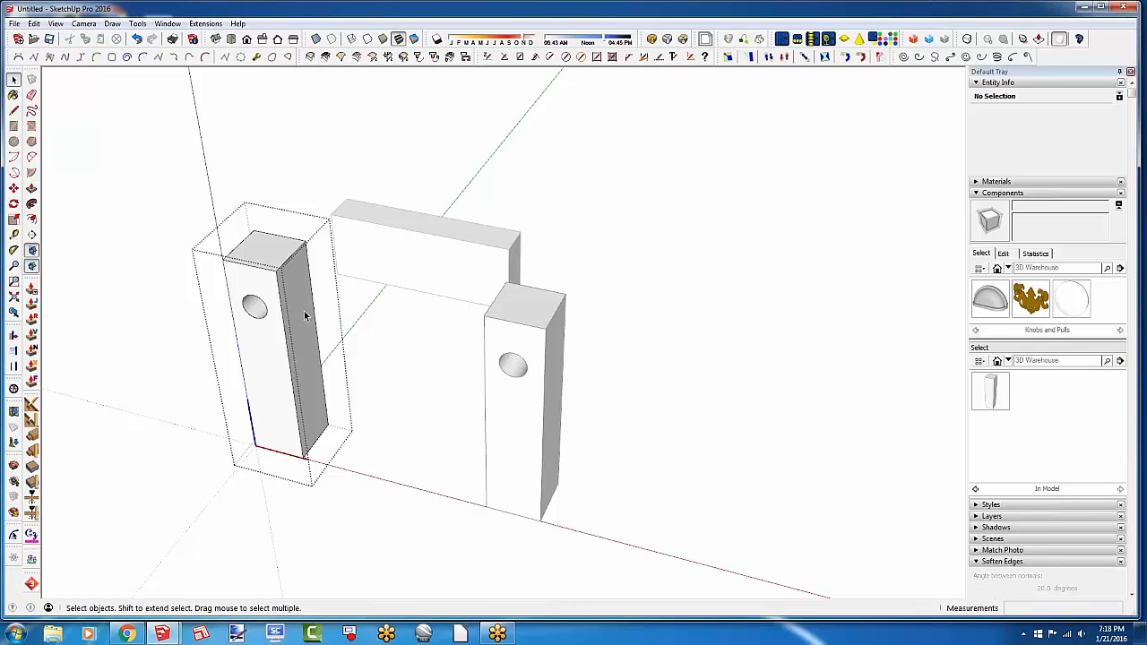
click(154, 341)
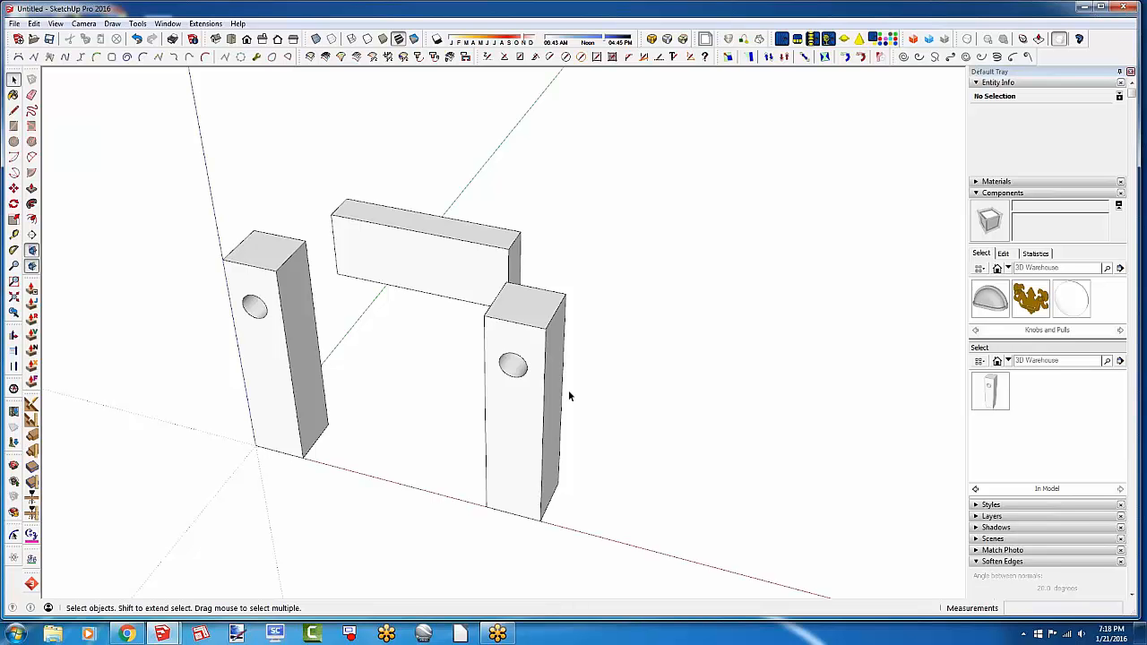
Draw a rectangle about 2 1/32" by 2 17/64" on the ground beyond the second column and pull it up about 10 3/64"
click(281, 376)
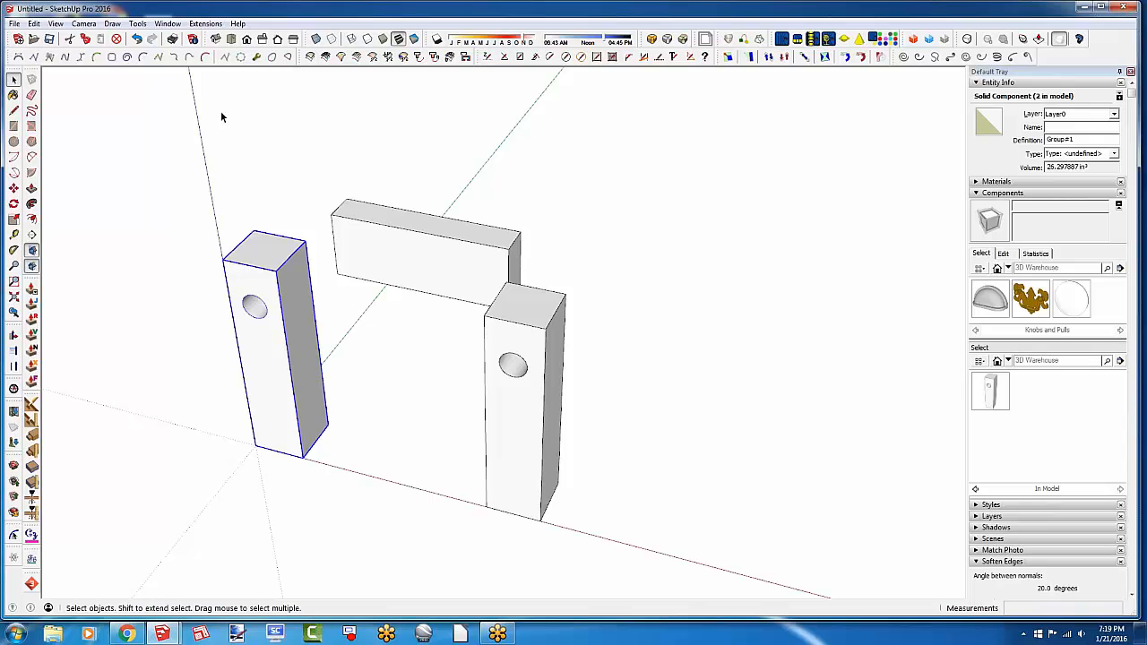
click(14, 125)
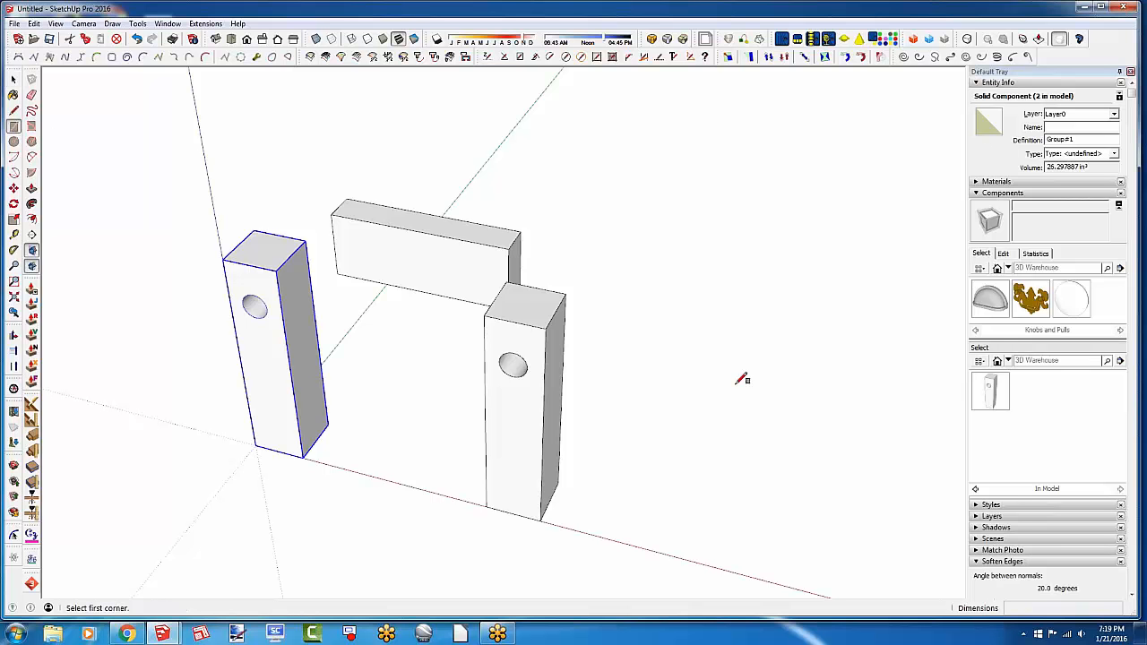
click(665, 468)
click(706, 439)
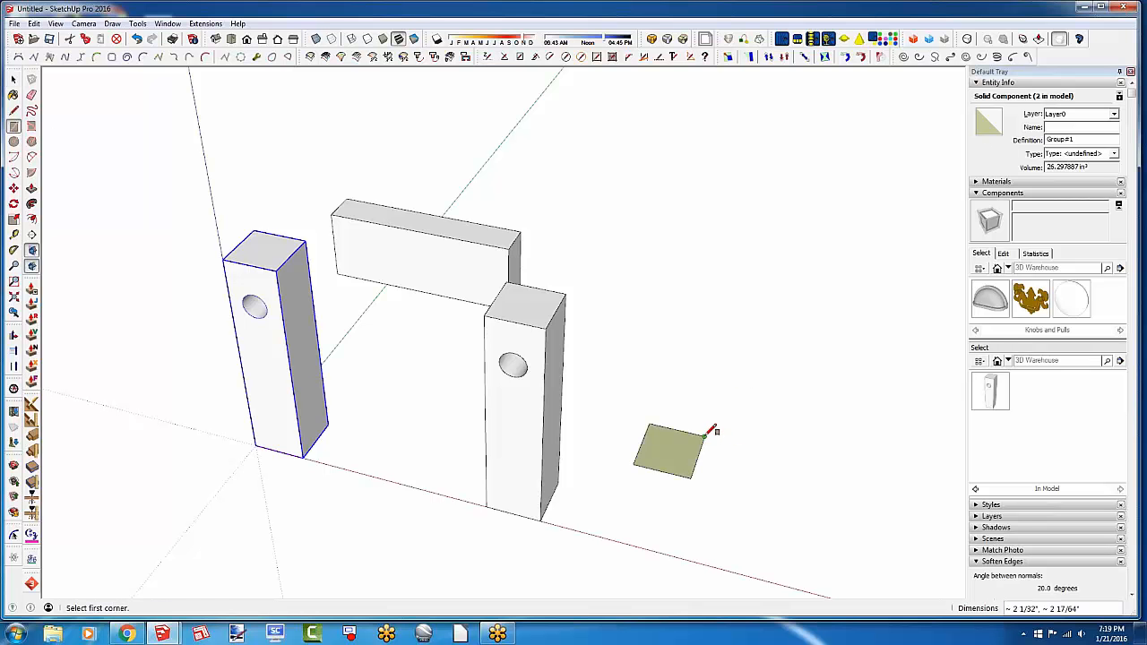
key(p)
drag(685, 452, 687, 204)
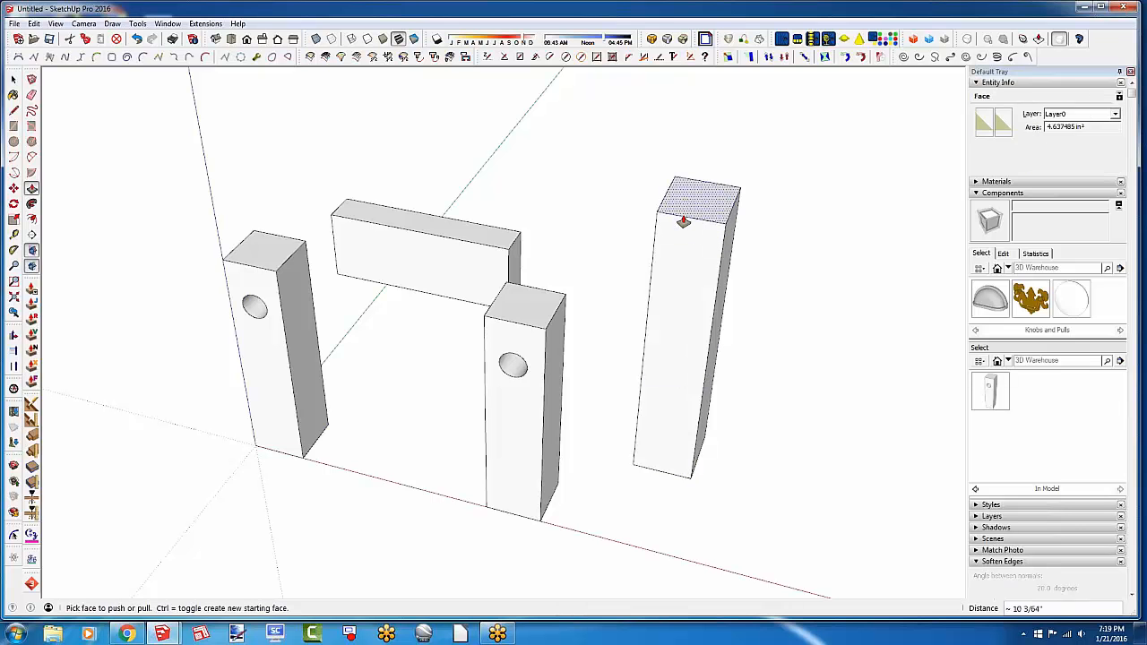
Select all the geometry of the new third column and make it a component named Leg
key(space)
triple_click(670, 305)
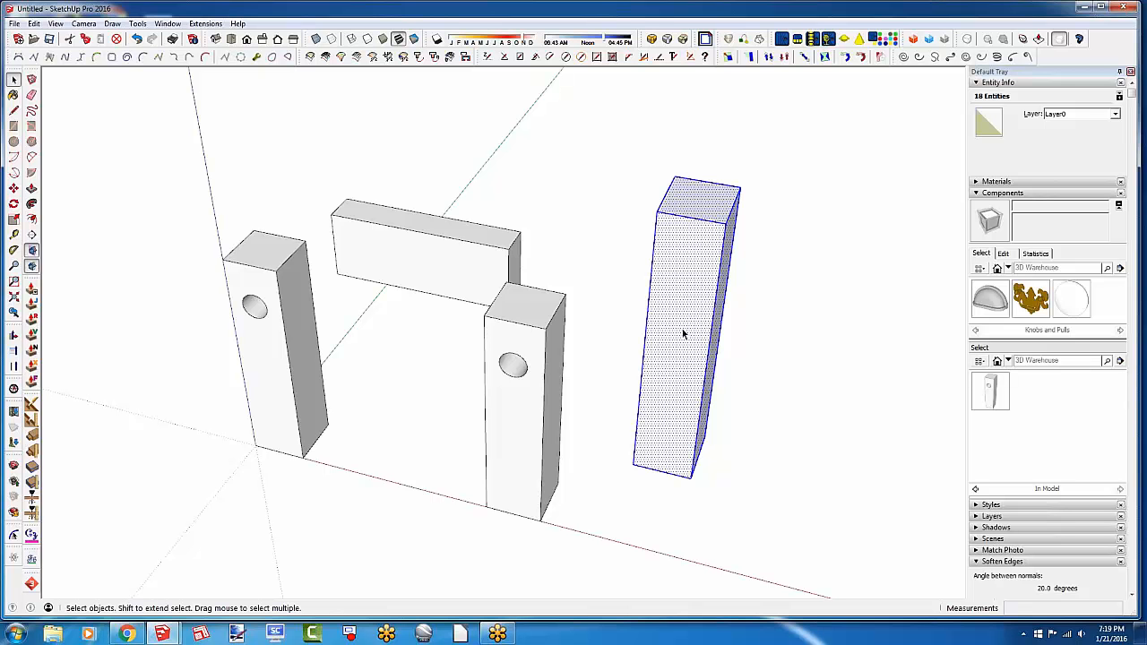
key(g)
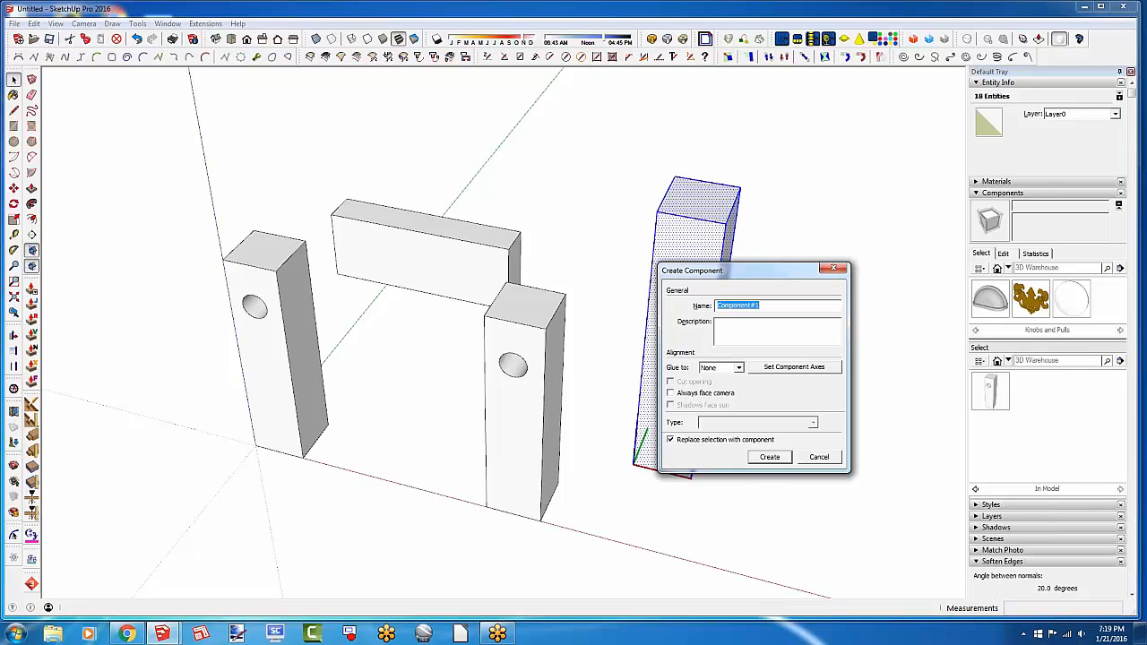
text(Leg)
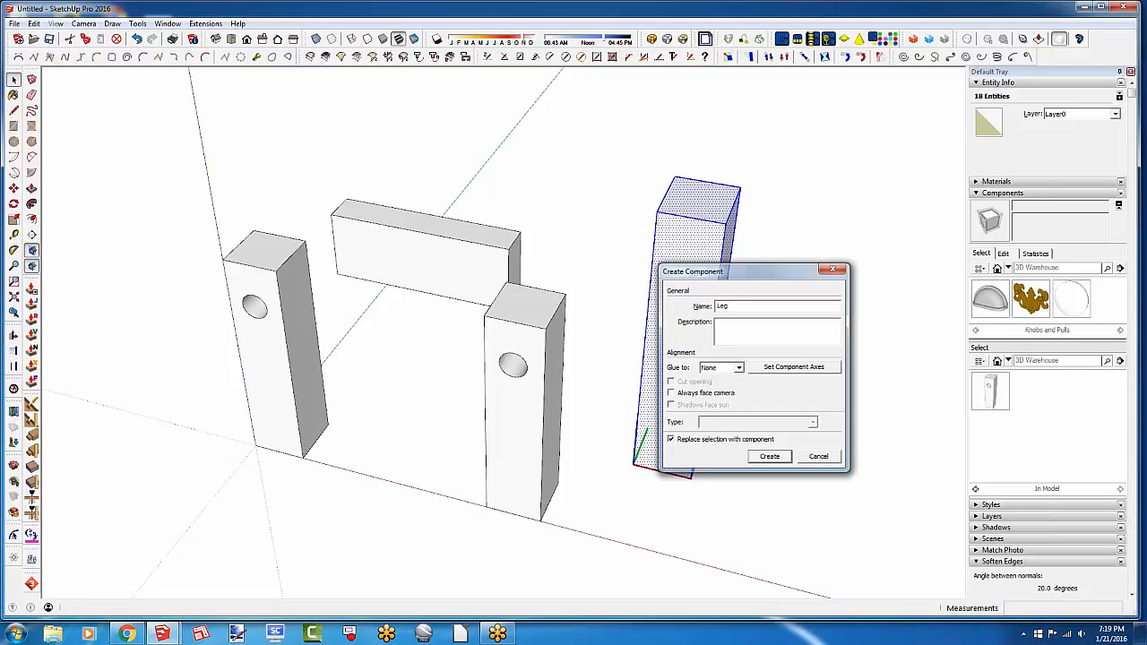
key(Return)
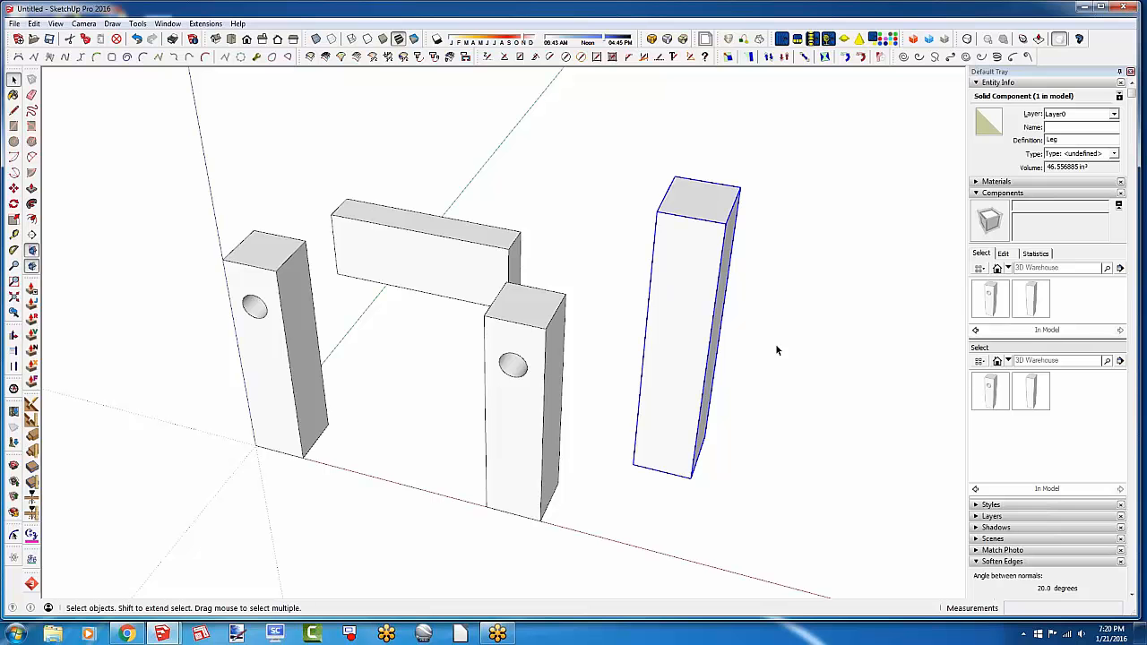
Open the first column component for editing and push its top face down about 3/4"
click(385, 267)
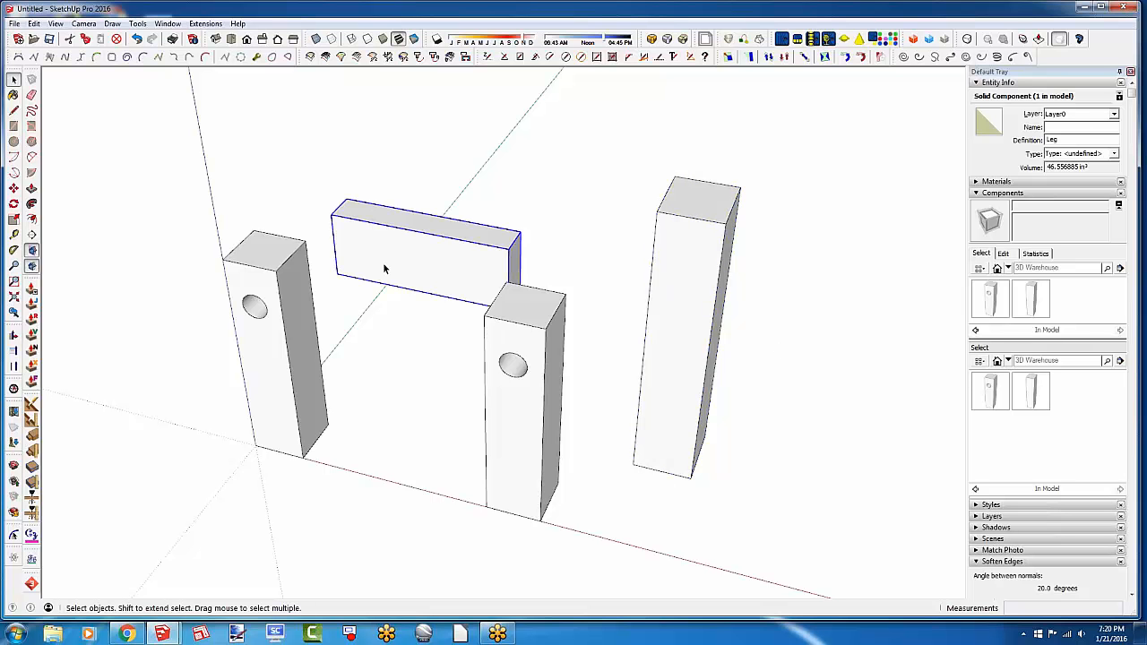
click(285, 314)
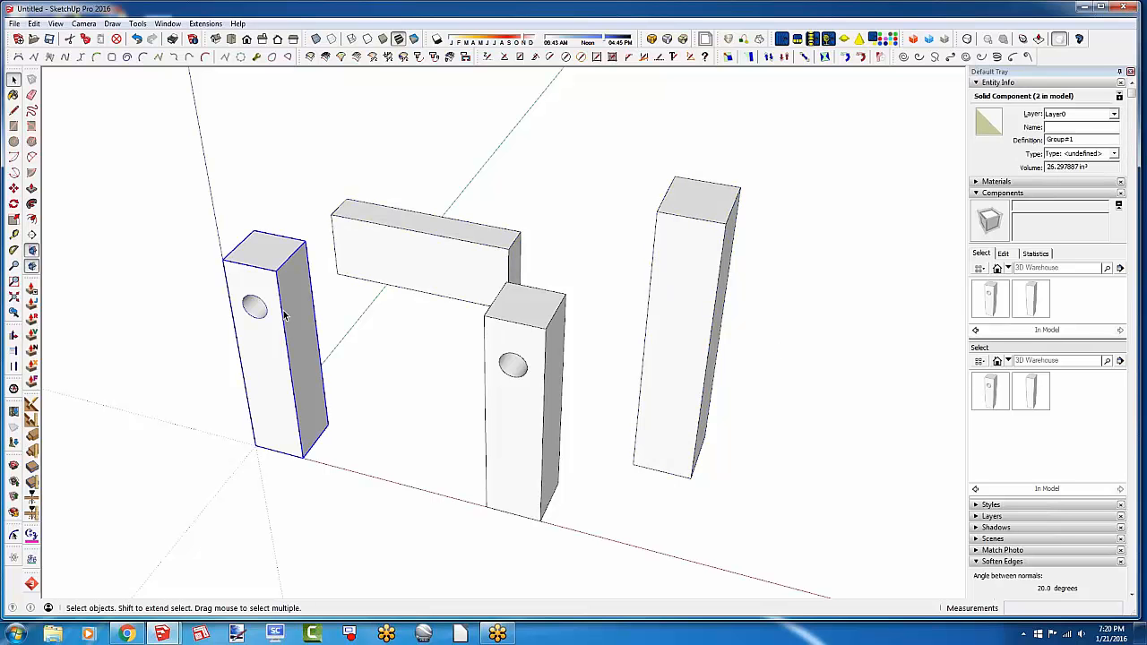
double_click(284, 400)
click(31, 189)
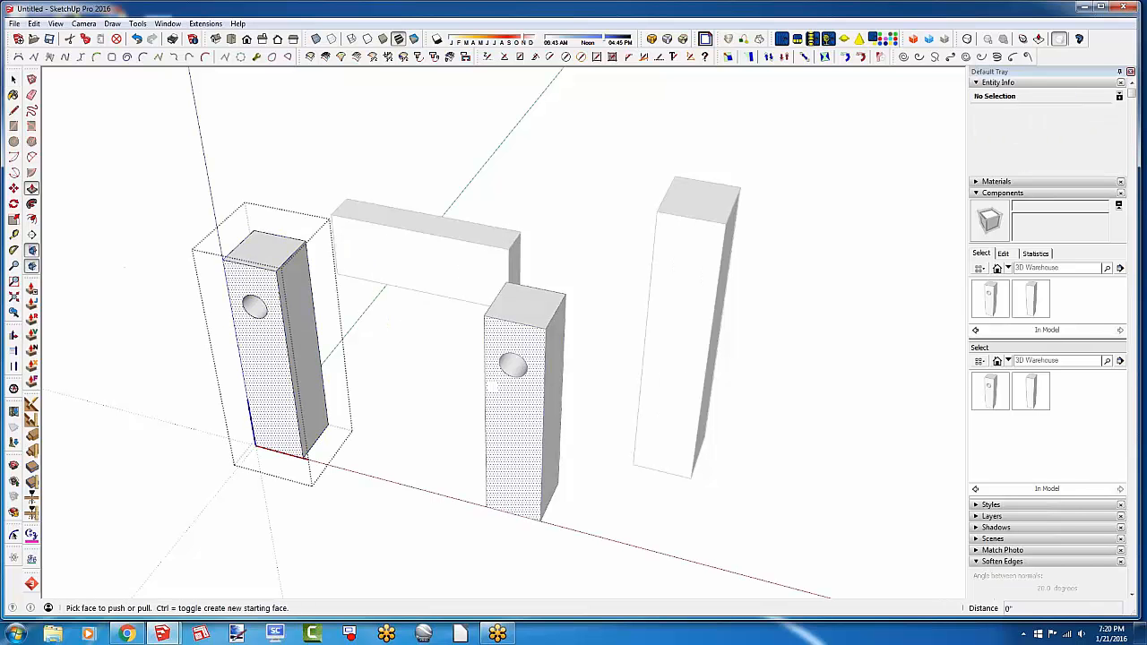
click(257, 260)
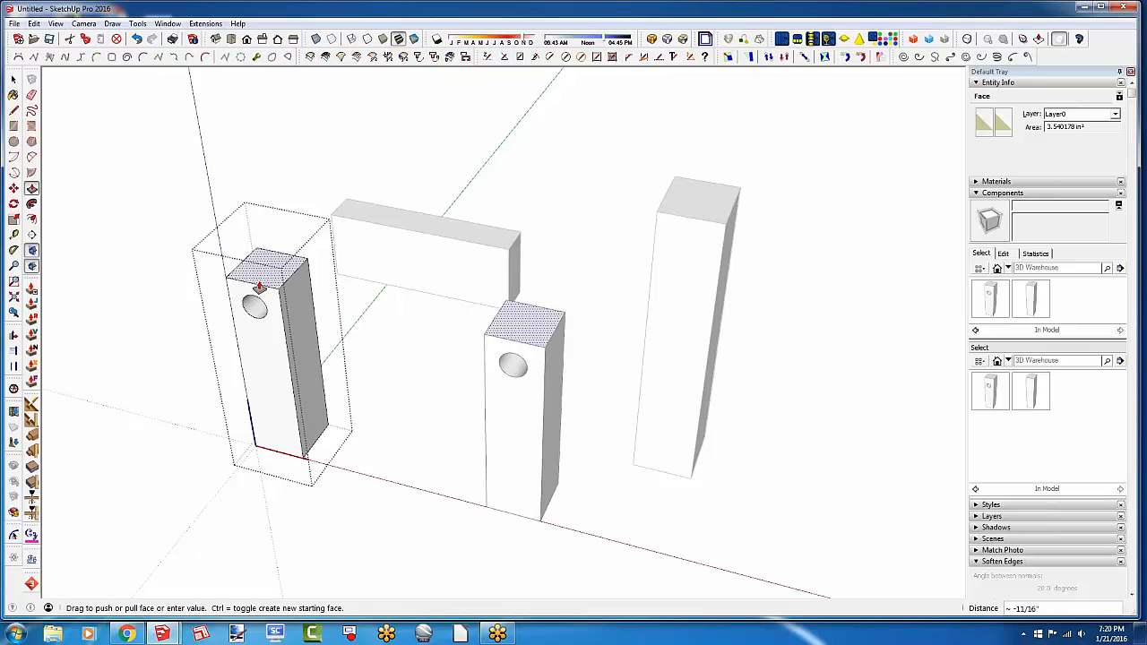
click(258, 288)
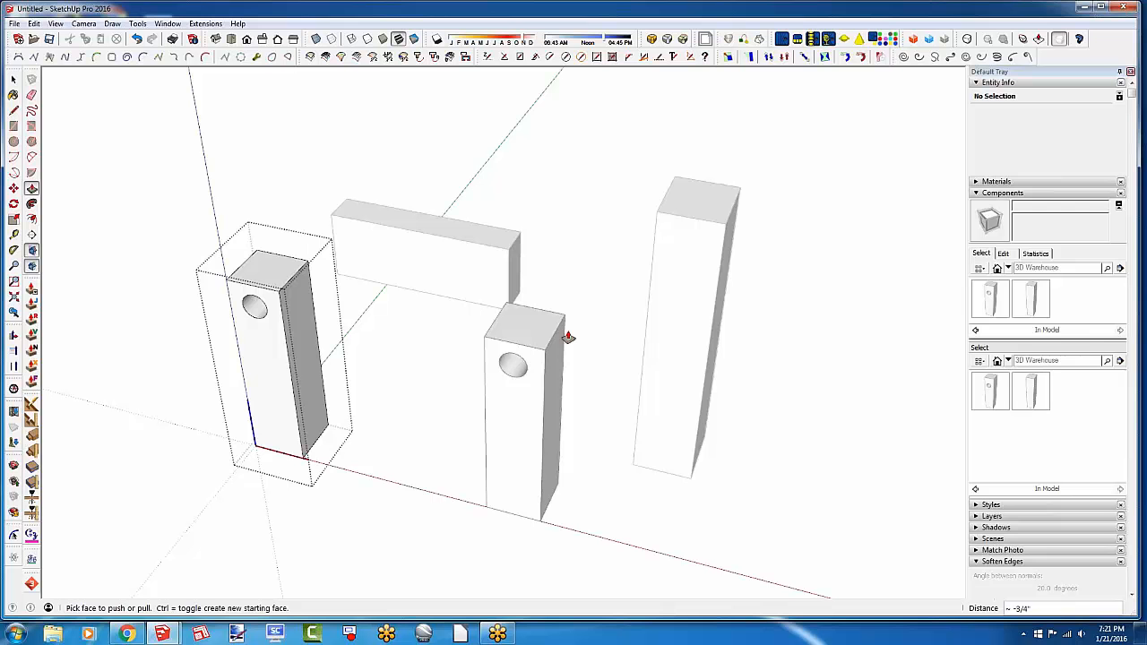
key(space)
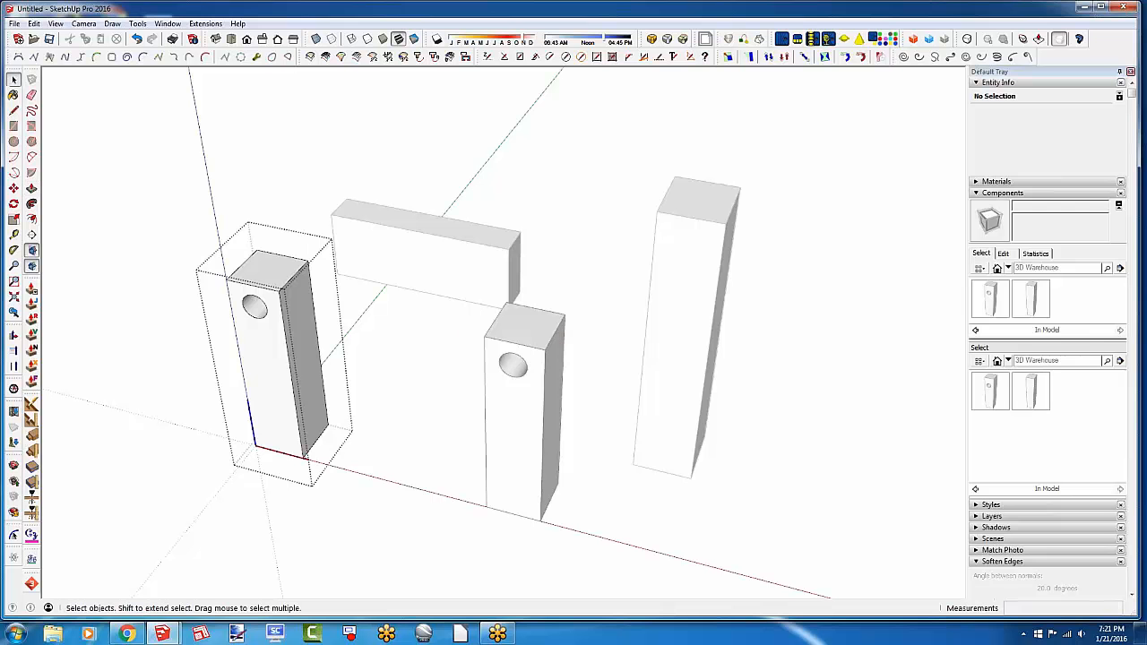
Close the edited column component and build a new column beyond the tall one from a rectangle about 2 5/8" by 2 5/8"
click(335, 515)
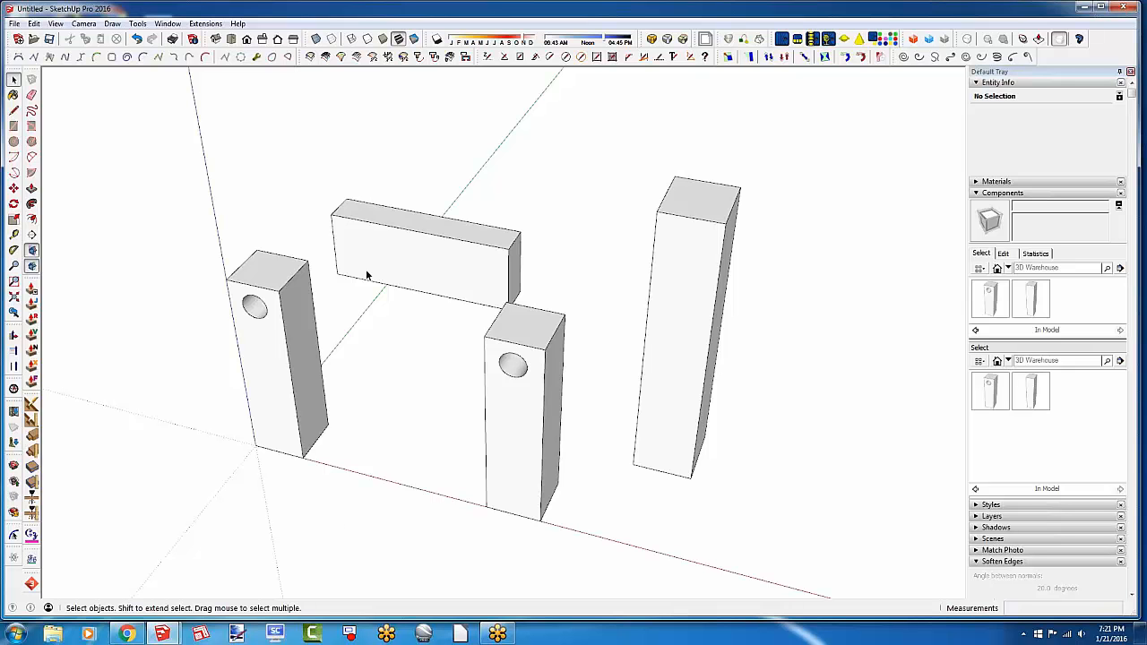
scroll(341, 404, down, 2)
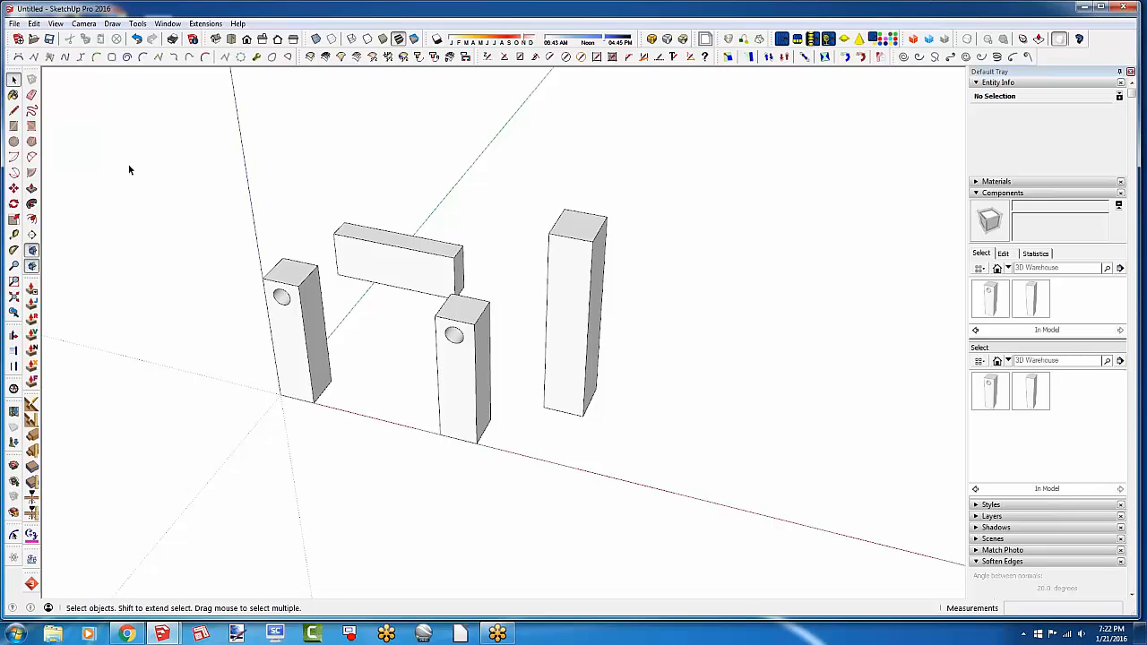
click(14, 125)
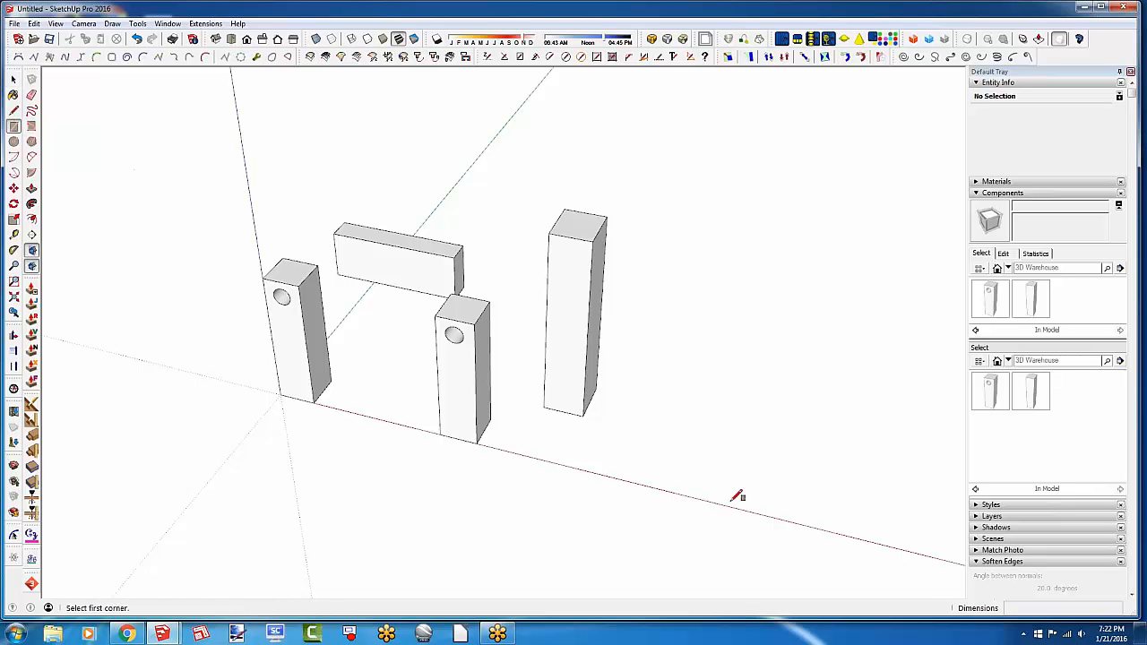
click(648, 456)
click(715, 435)
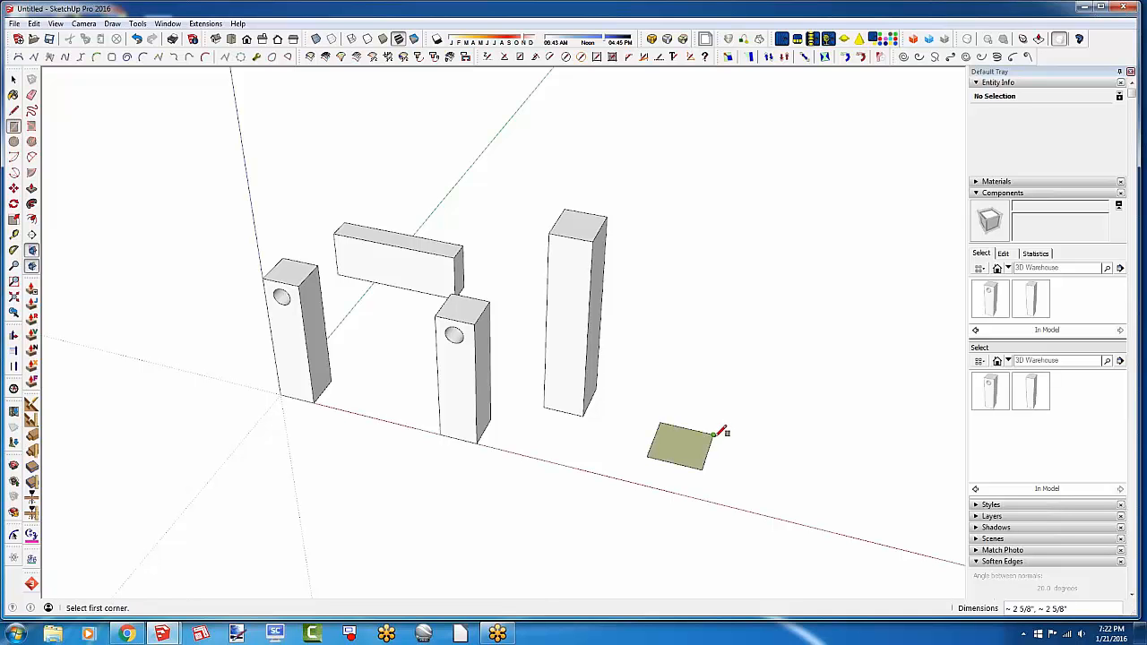
key(p)
drag(686, 456, 711, 320)
key(space)
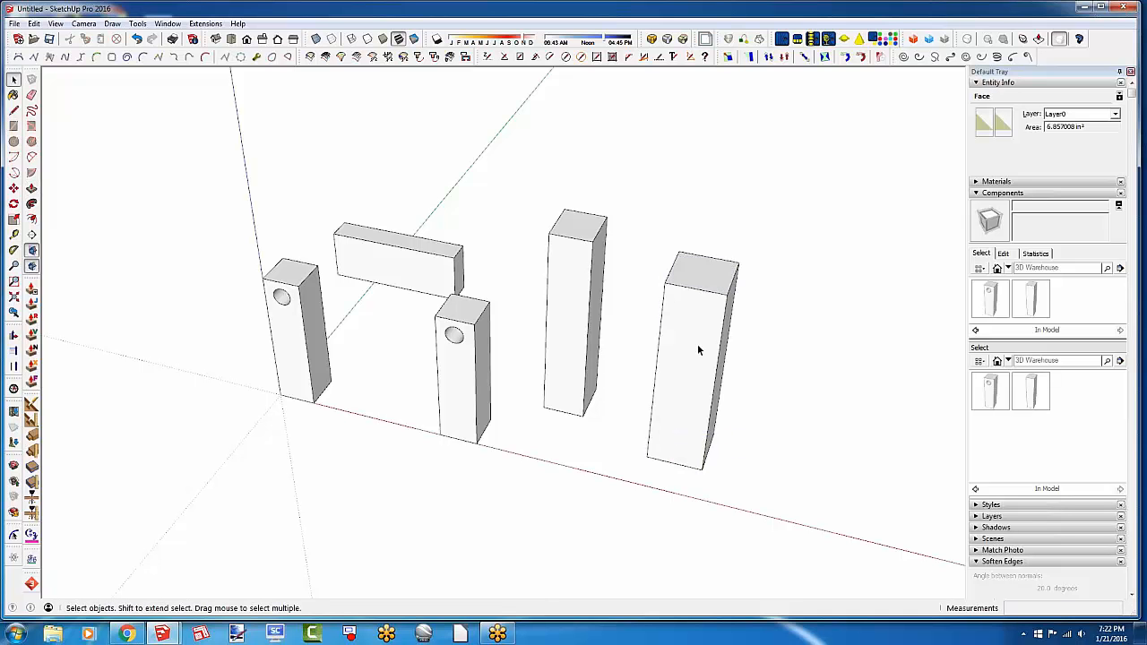
Select all the geometry of the new square column and make it a component, keeping the default name
triple_click(698, 349)
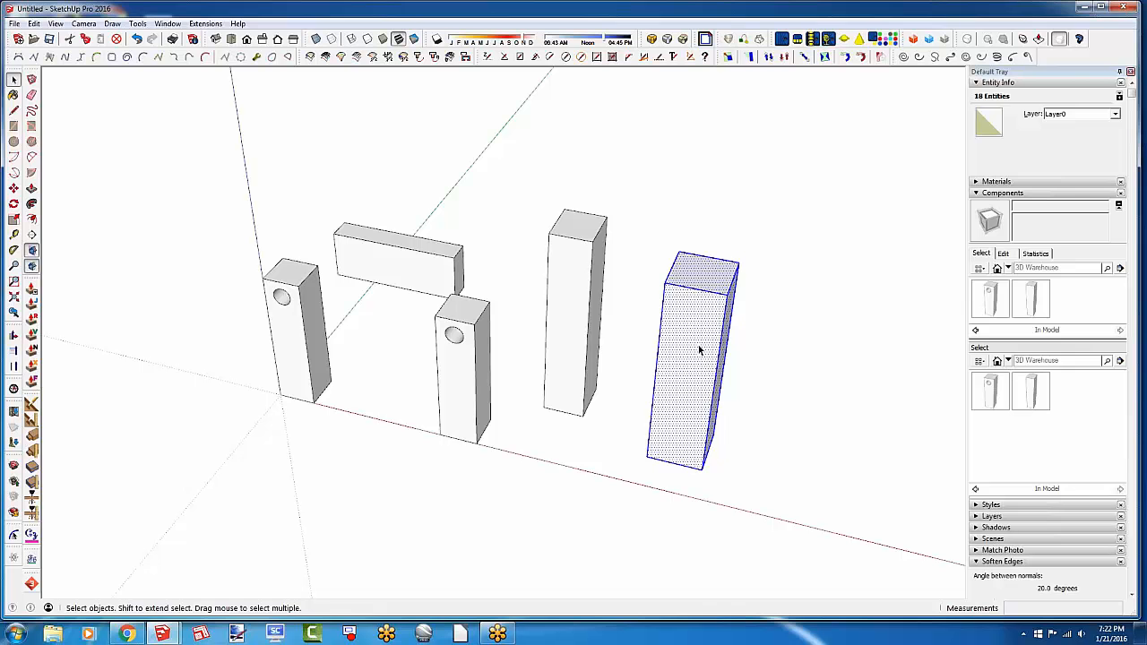
key(g)
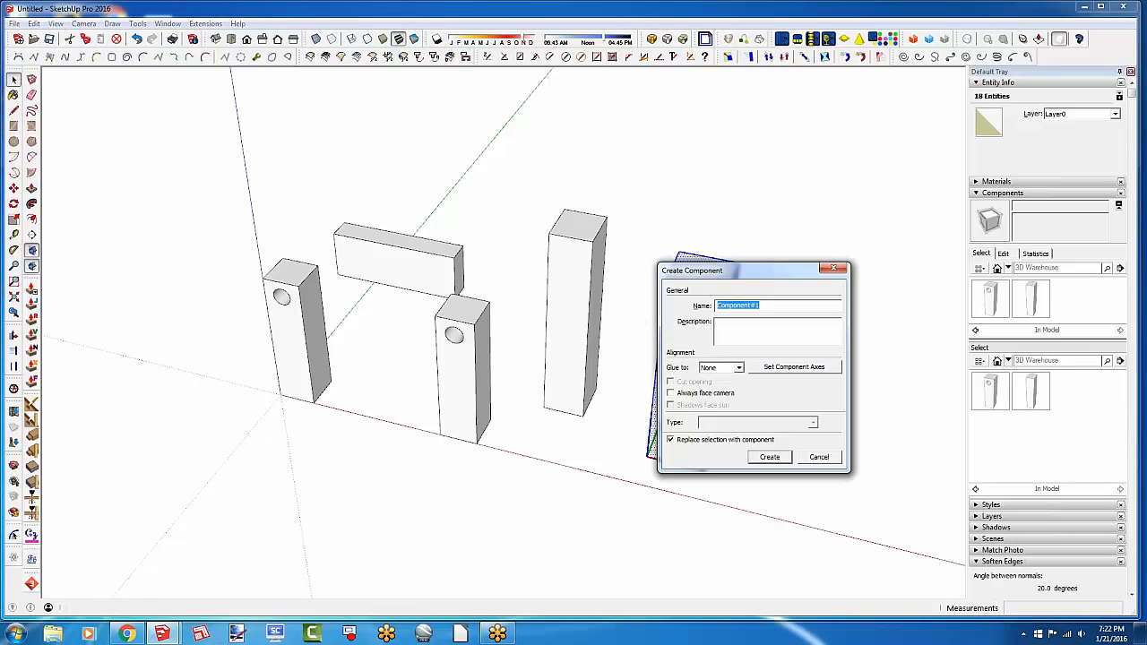
key(Return)
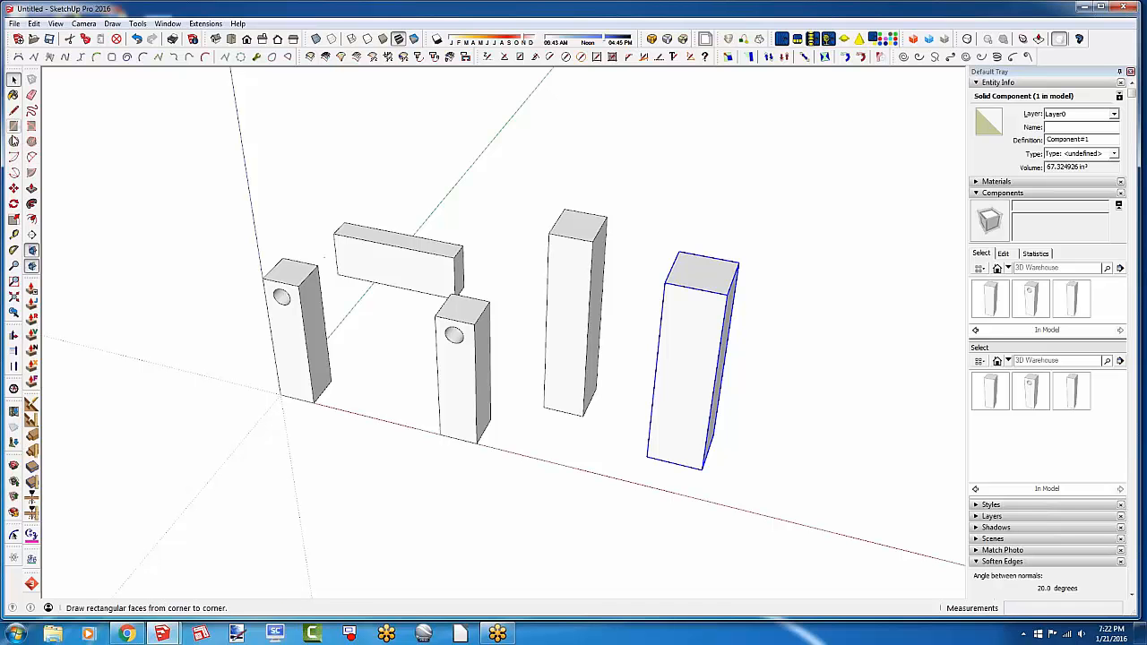
Draw a circle of about 1 25/64" radius beside the newest column and pull it up about 7 53/64" into a cylinder
click(13, 140)
click(762, 473)
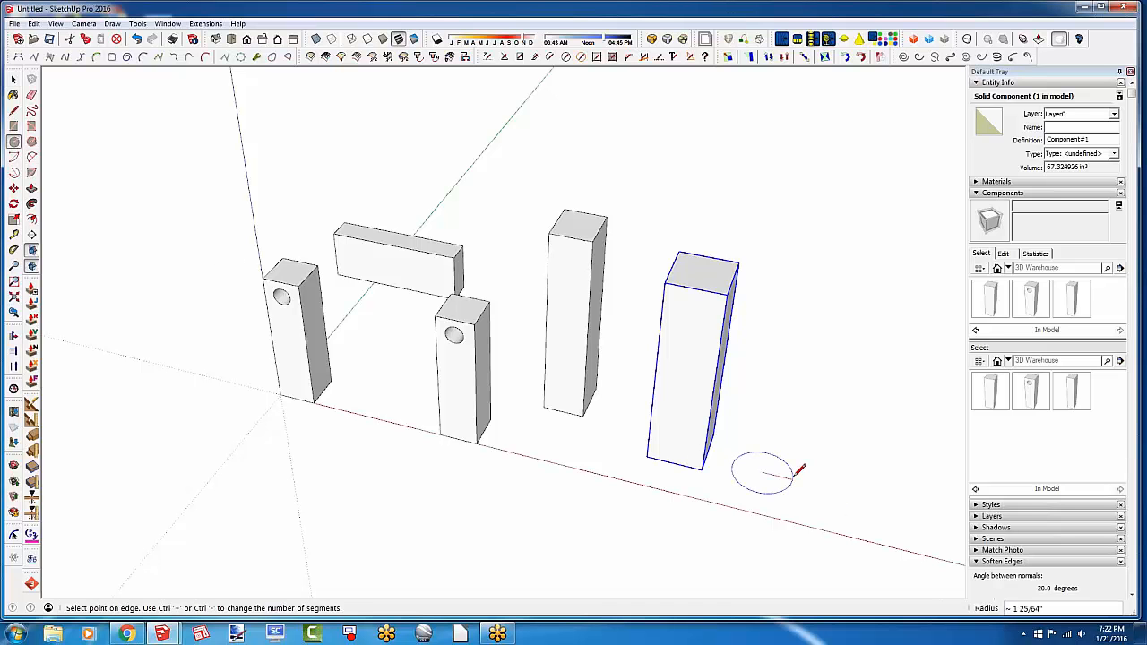
click(800, 468)
key(p)
click(777, 469)
click(792, 351)
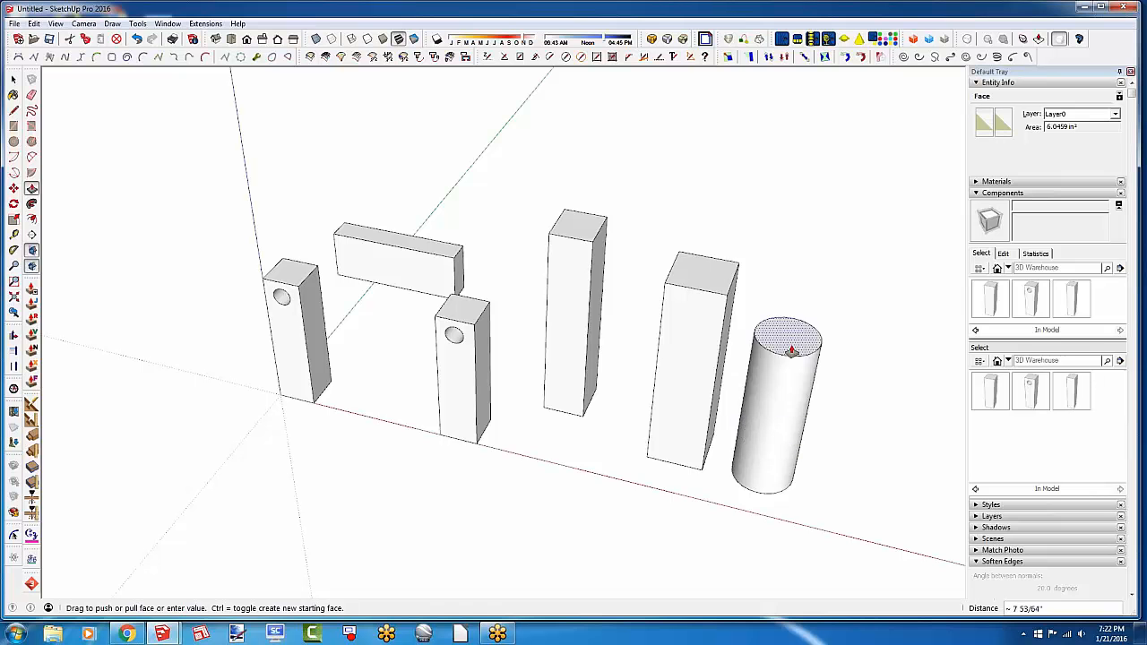
Select all the geometry of the cylinder and make it a component, keeping the default name
key(space)
click(779, 385)
triple_click(778, 388)
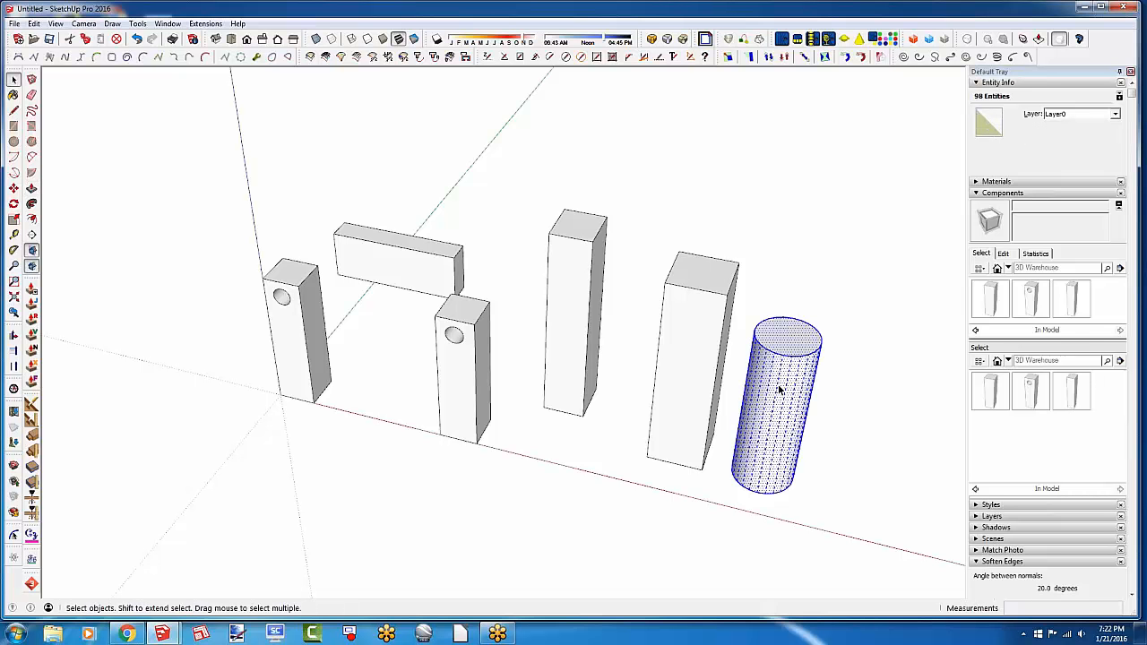
key(g)
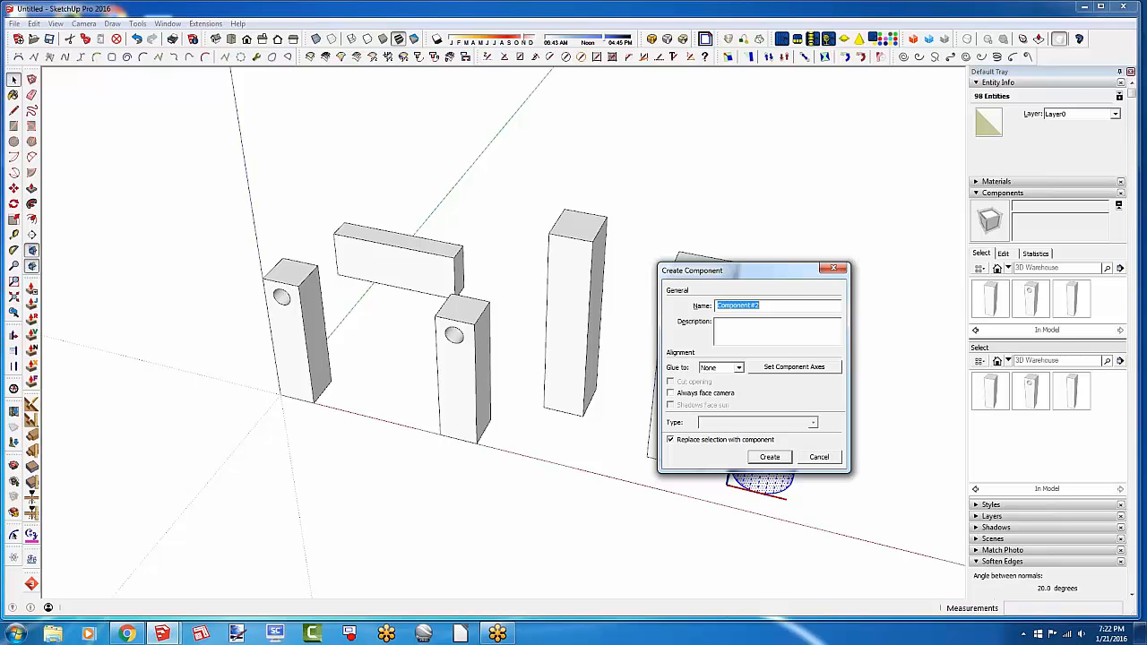
key(Return)
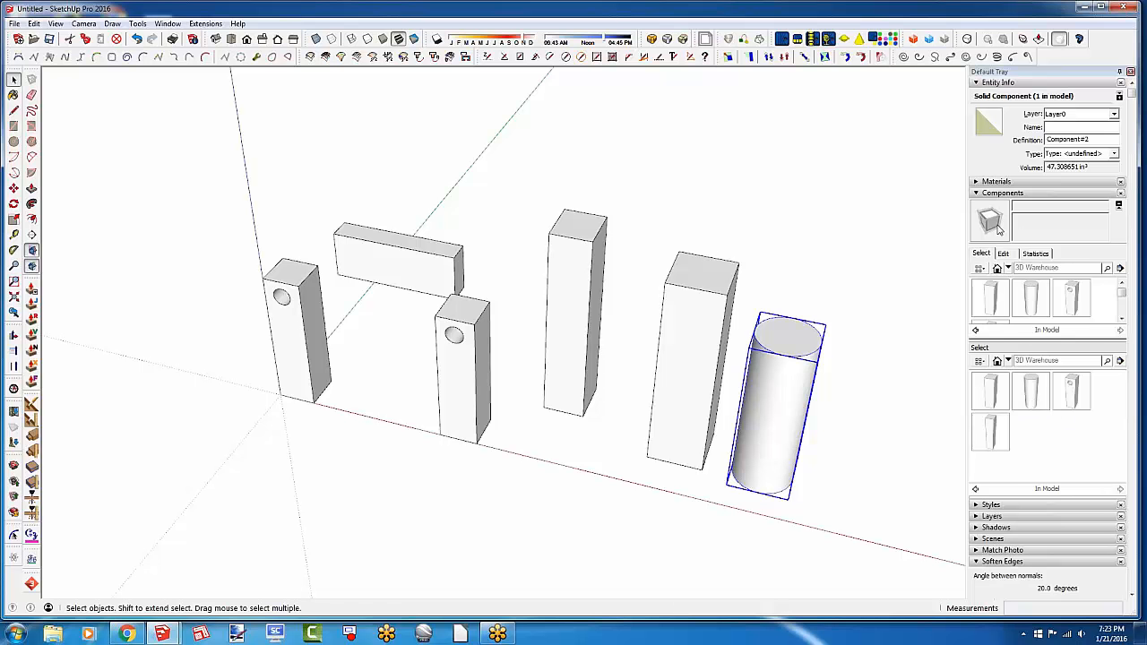
Hide the secondary component pane and enlarge the in-model component list, and select the horizontal bar group for comparison
click(1117, 206)
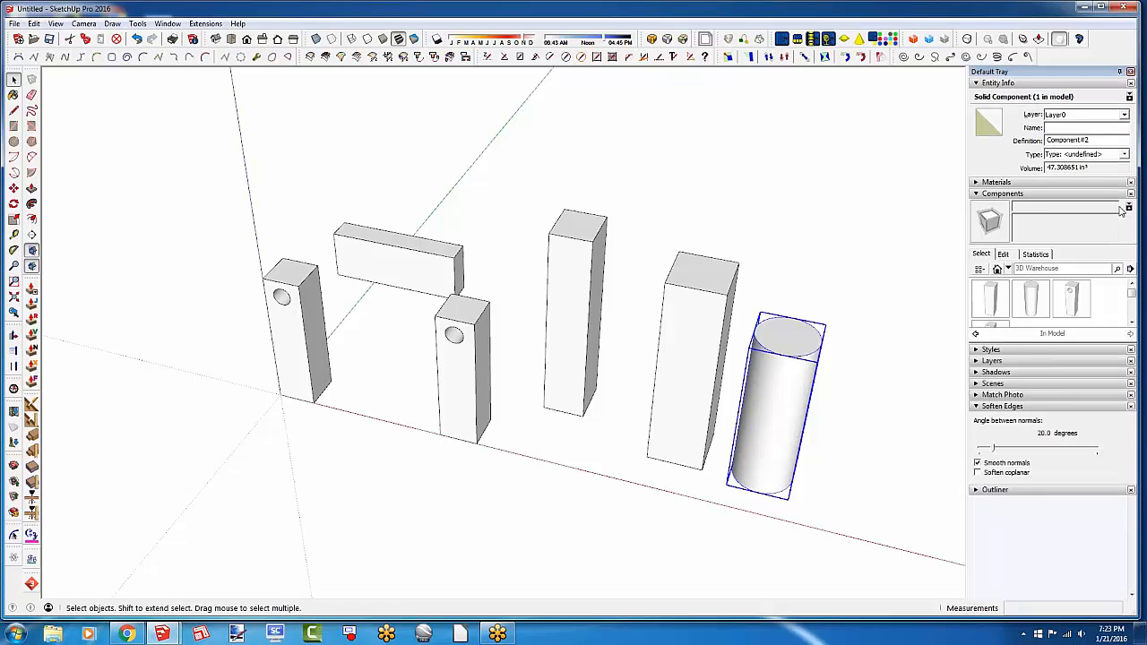
drag(1047, 342, 1040, 419)
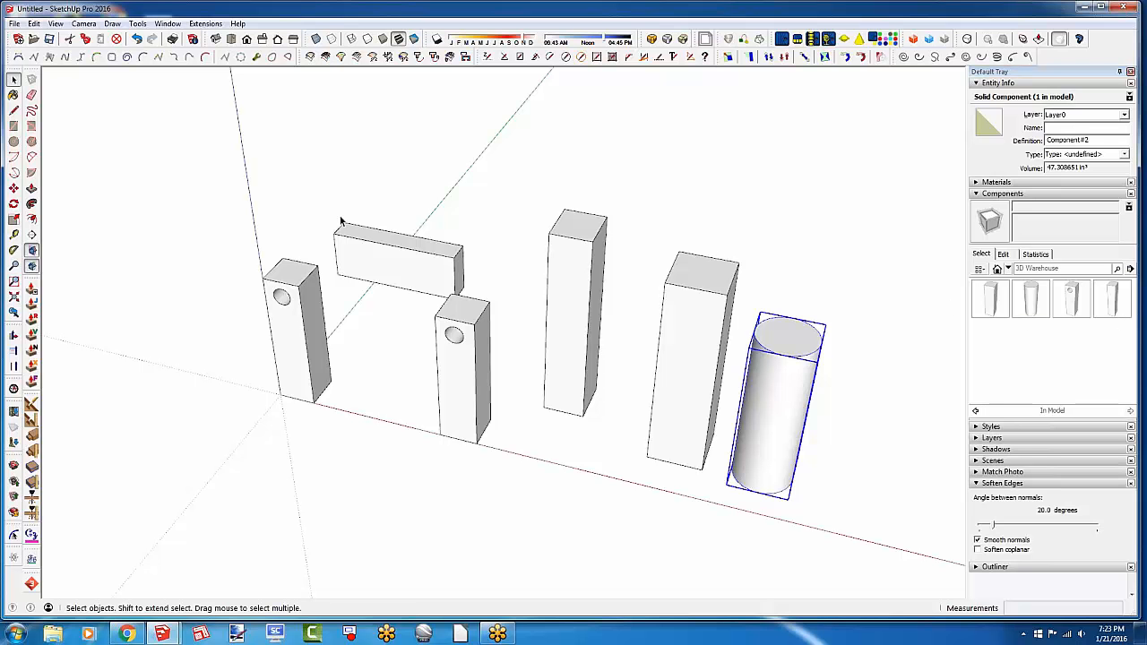
click(433, 269)
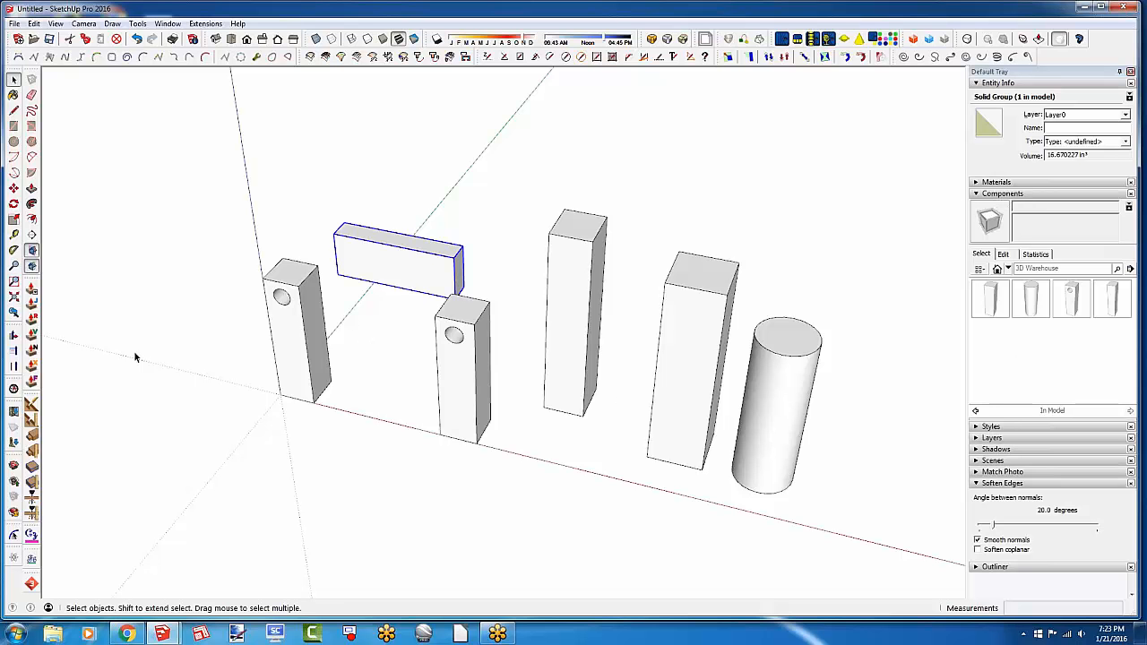
Insert another holed column beyond the cylinder and a second cylinder in front of it from the in-model components
scroll(141, 358, down, 1)
scroll(141, 358, down, 1)
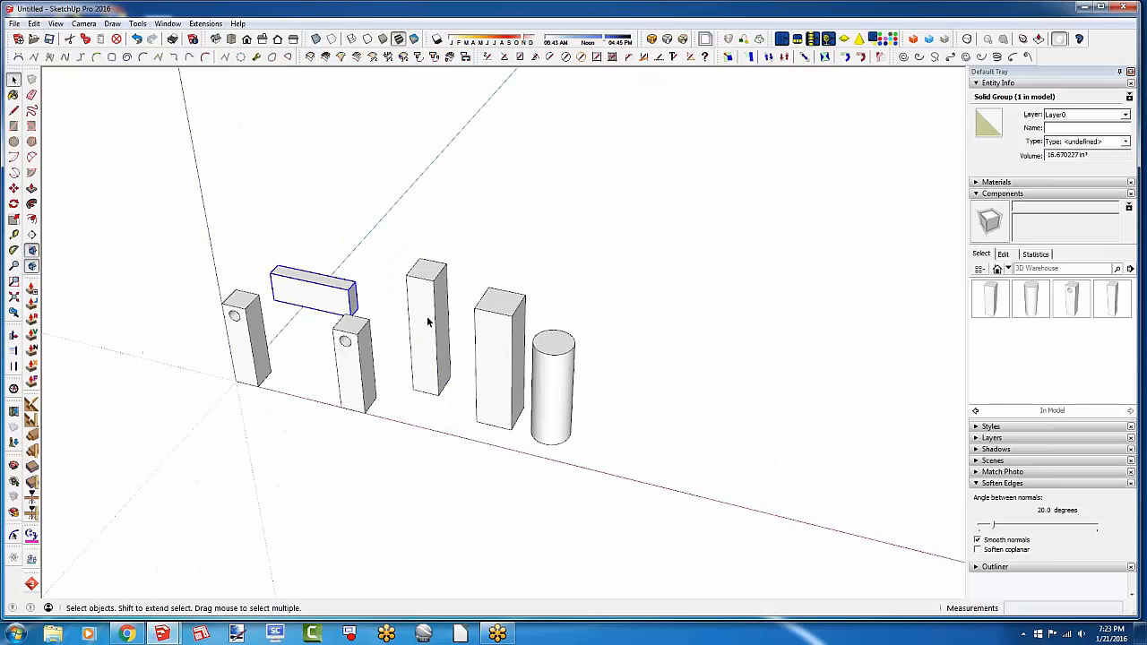
click(1071, 299)
click(613, 441)
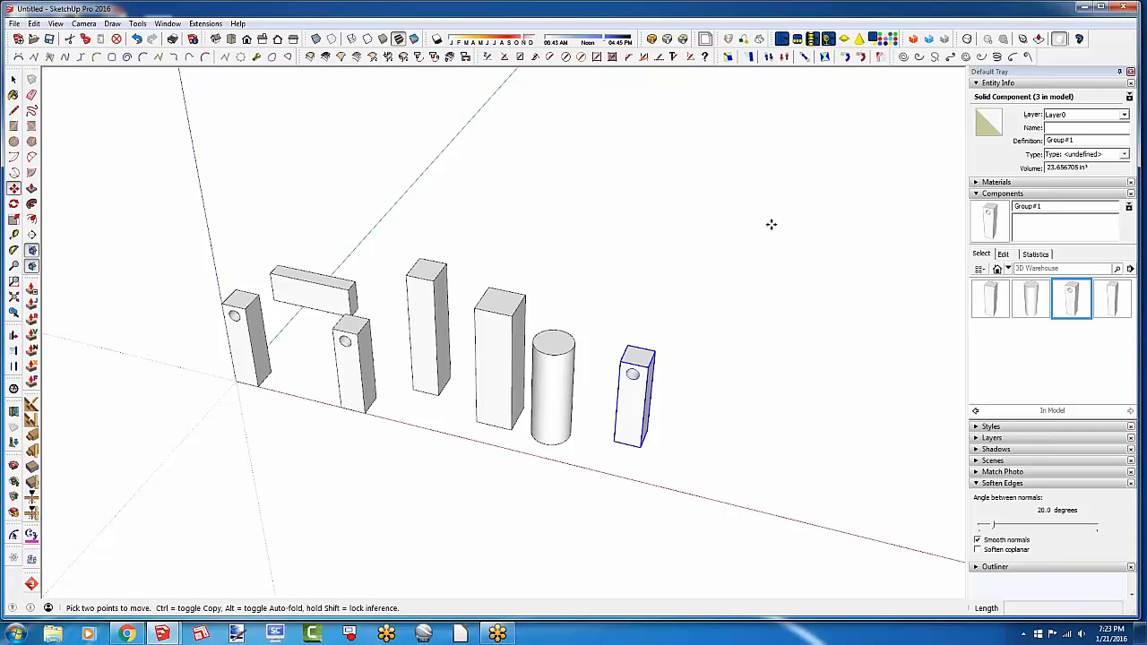
click(1030, 305)
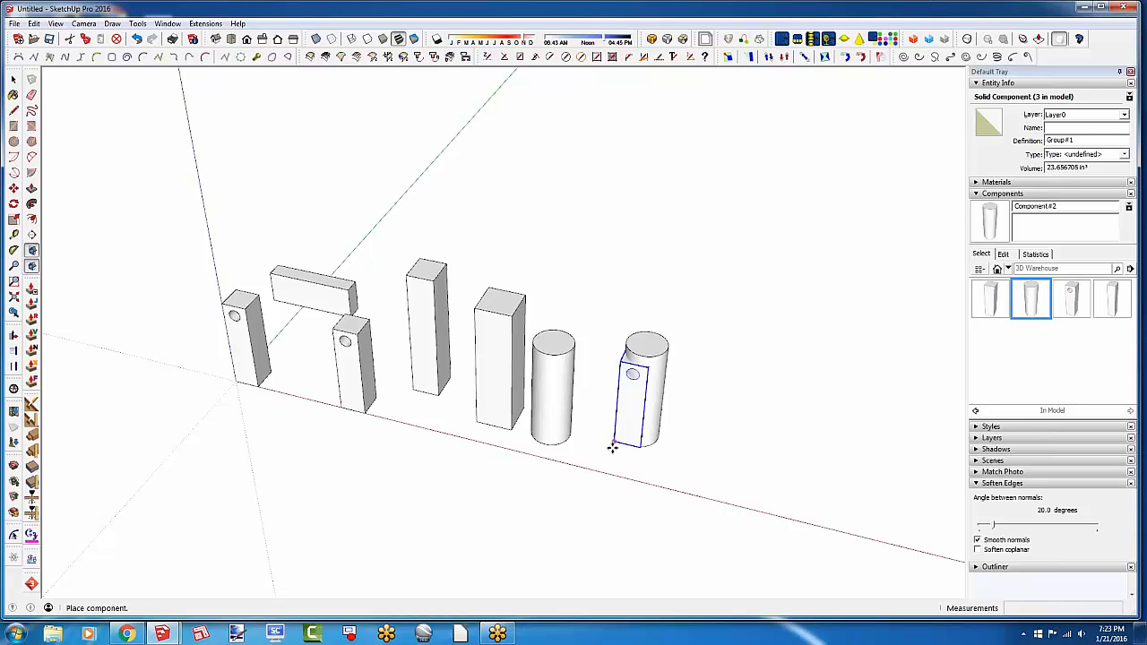
click(543, 490)
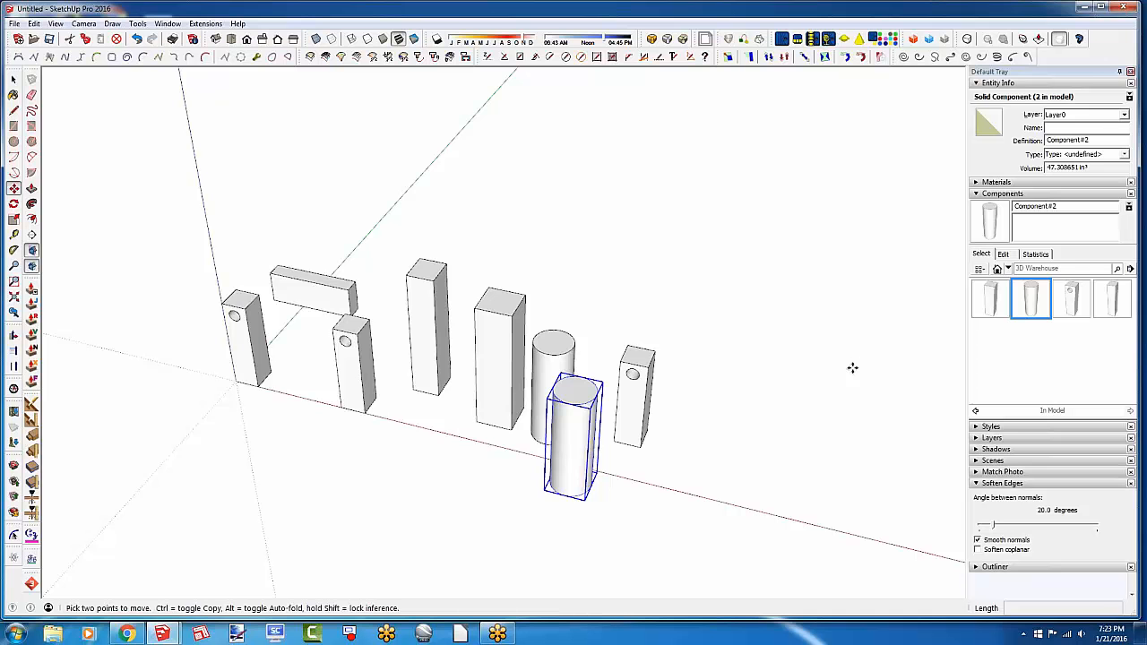
key(space)
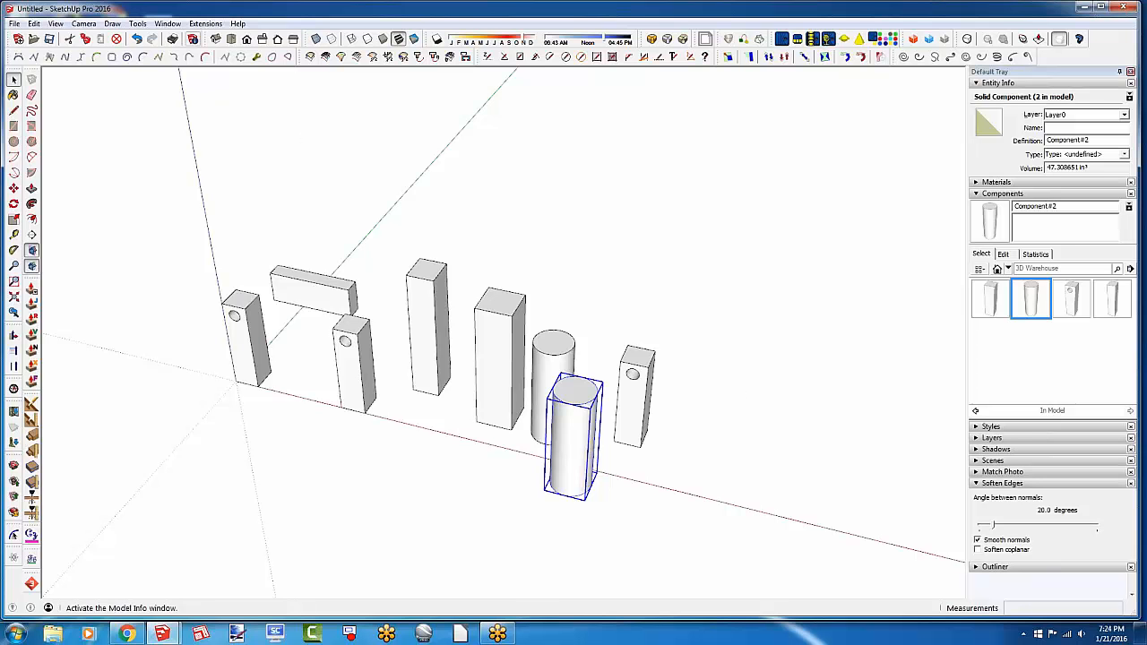
click(34, 24)
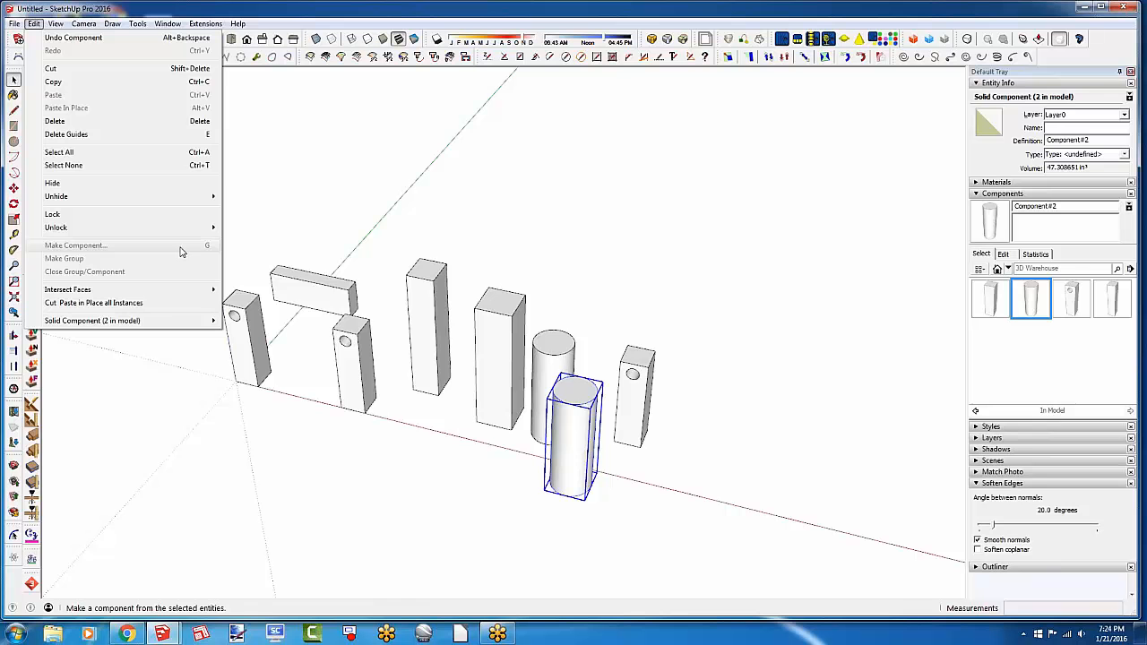
click(359, 10)
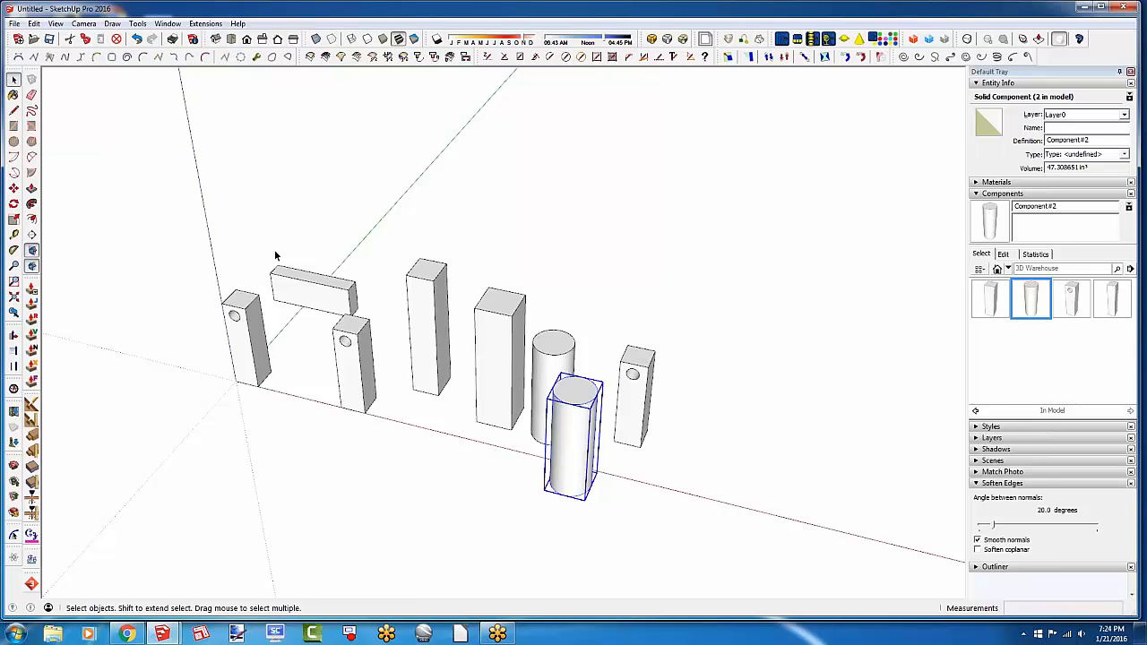
Draw an elongated rectangle on the ground beyond the newest holed column and pull it up into a low slab
scroll(254, 418, down, 2)
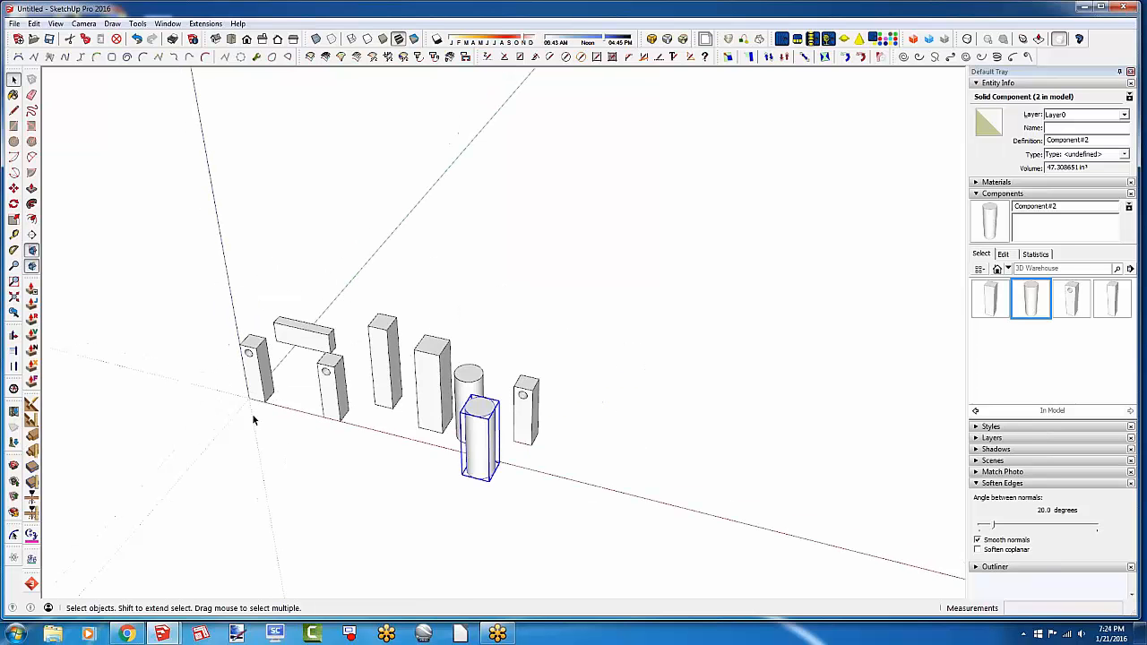
click(13, 127)
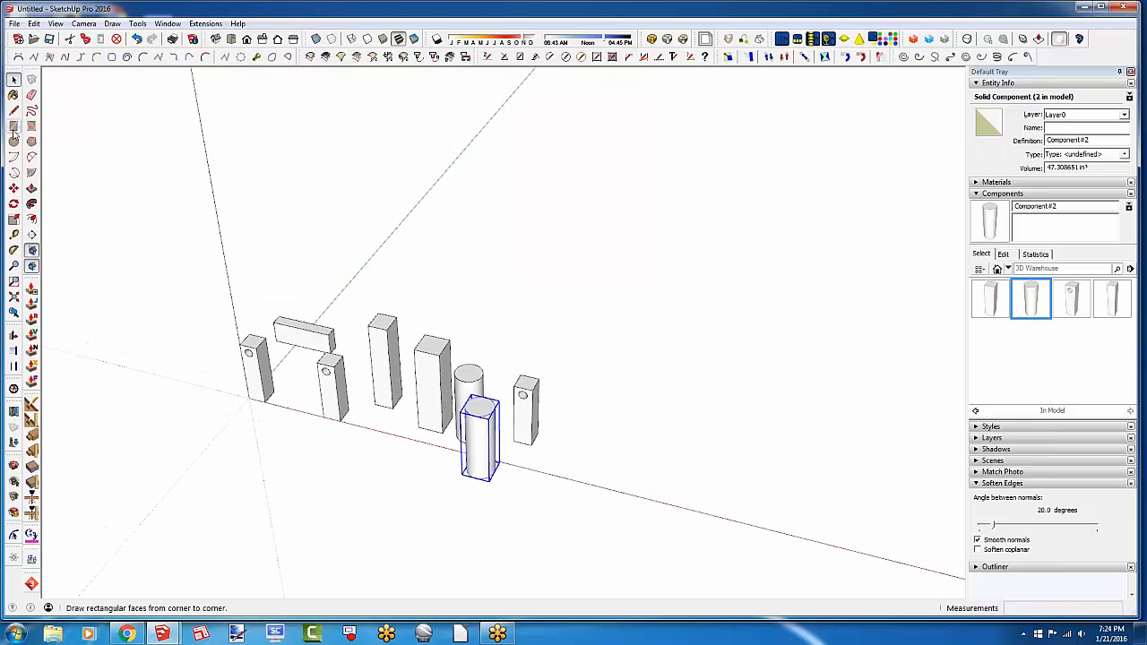
click(589, 458)
click(681, 459)
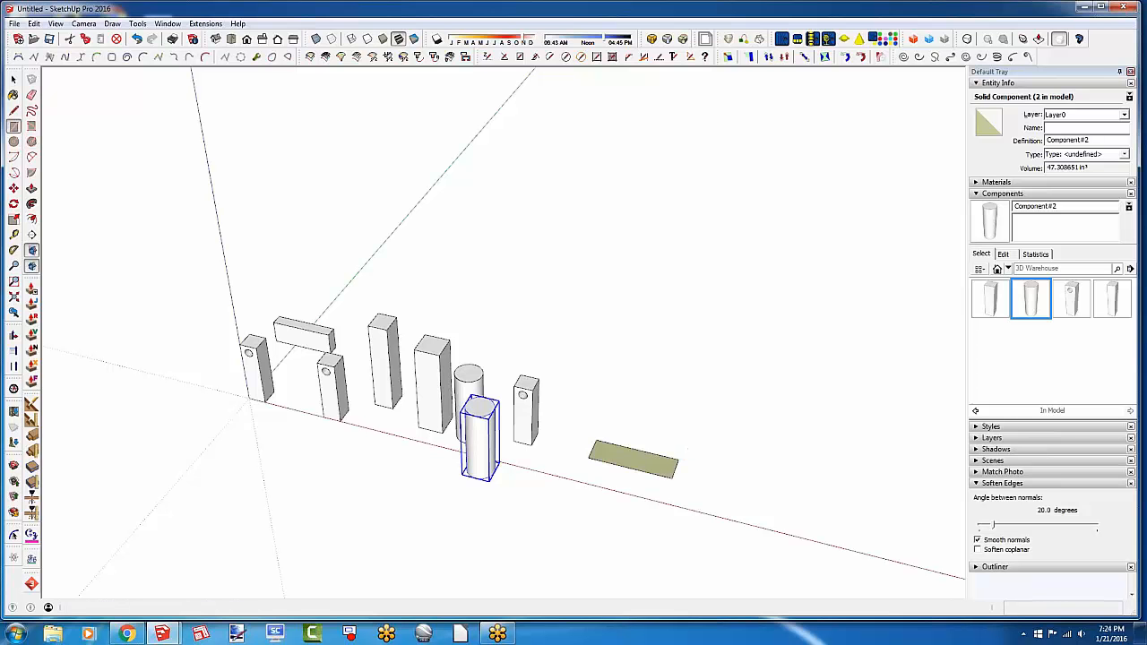
key(p)
click(654, 467)
click(655, 462)
Select all the geometry of the low slab and make it a group
key(space)
triple_click(655, 460)
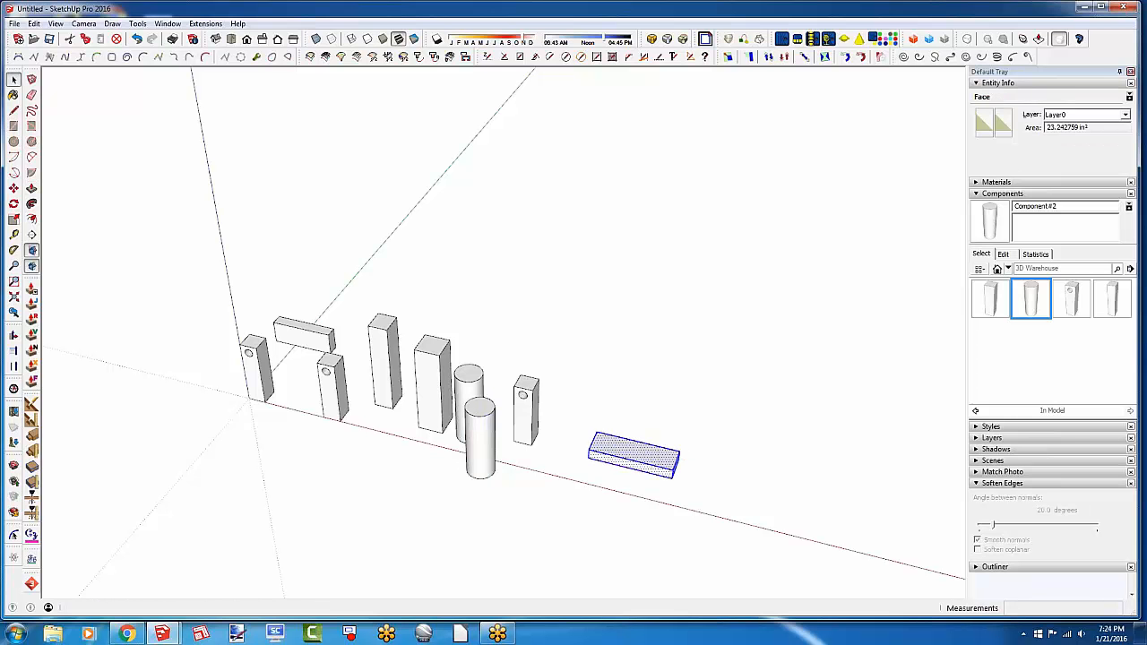
right_click(655, 459)
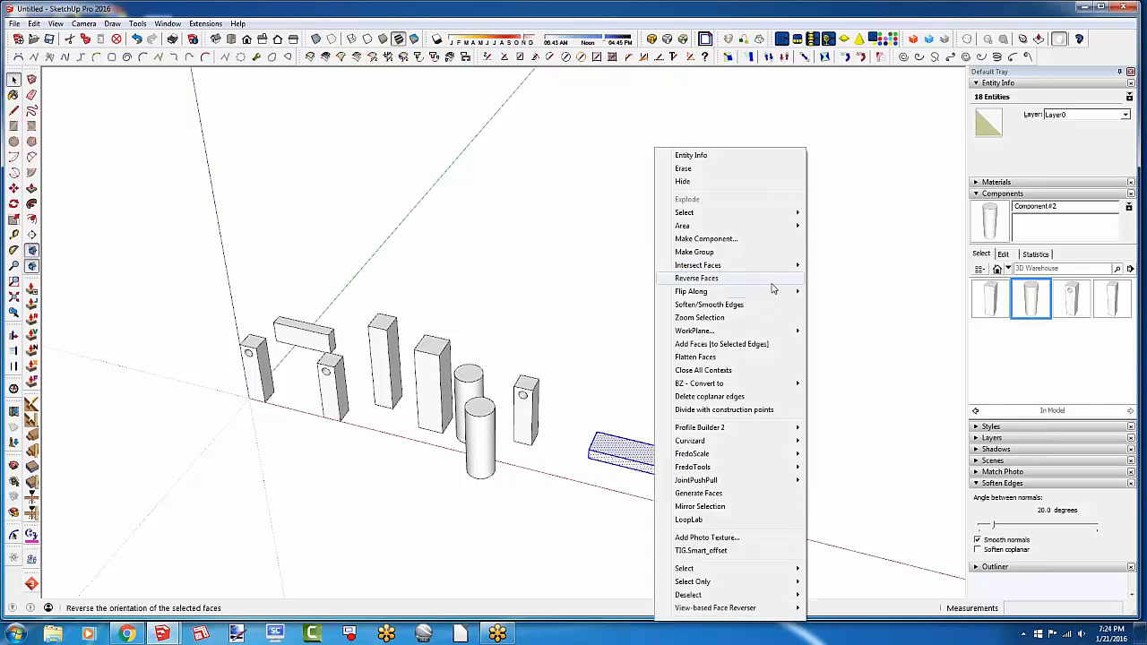
click(749, 258)
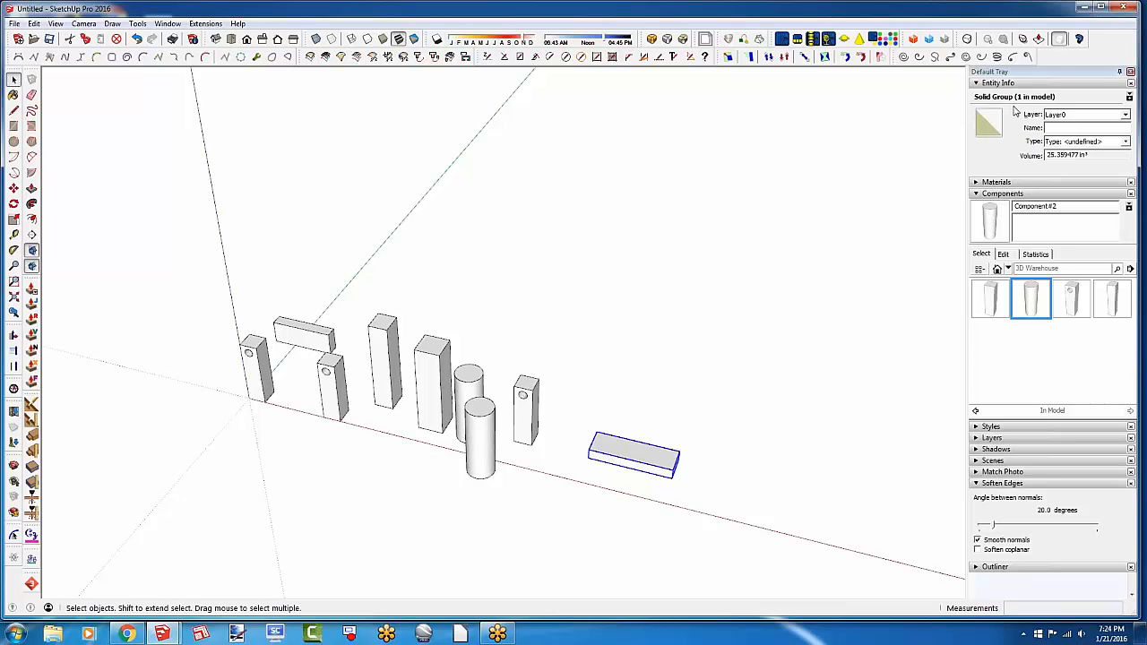
Inspect the entity information of the horizontal bar group, the front cylinder and the wide square column in turn
click(314, 346)
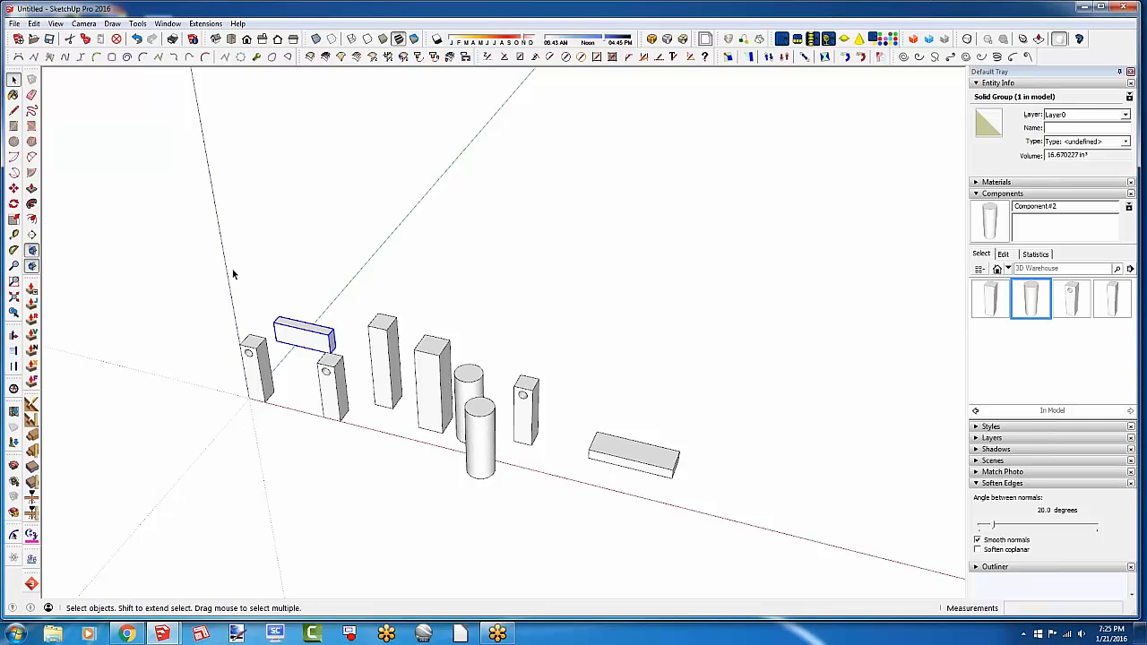
click(480, 442)
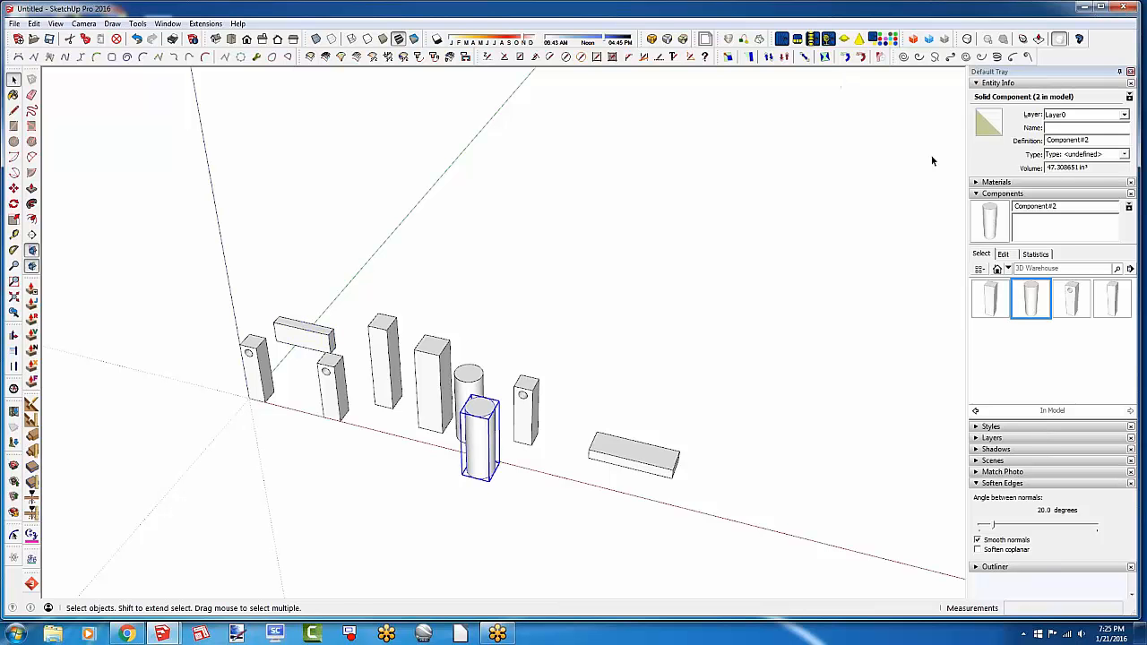
click(436, 383)
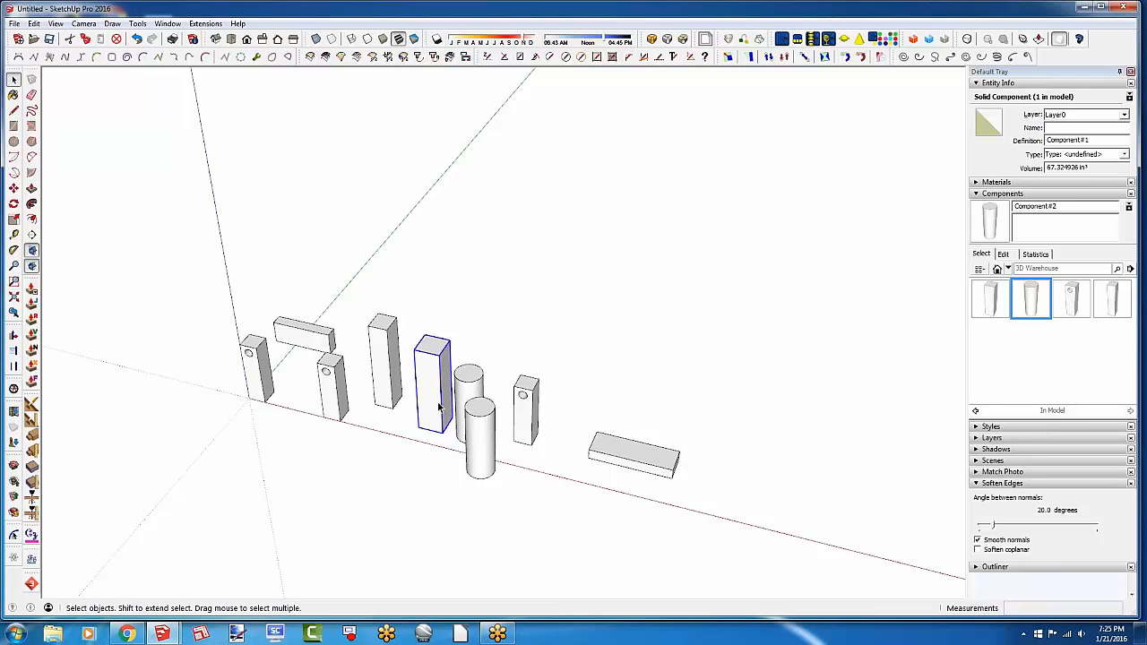
Open the front cylinder component for editing and push its top face down about 4 63/64"
double_click(484, 412)
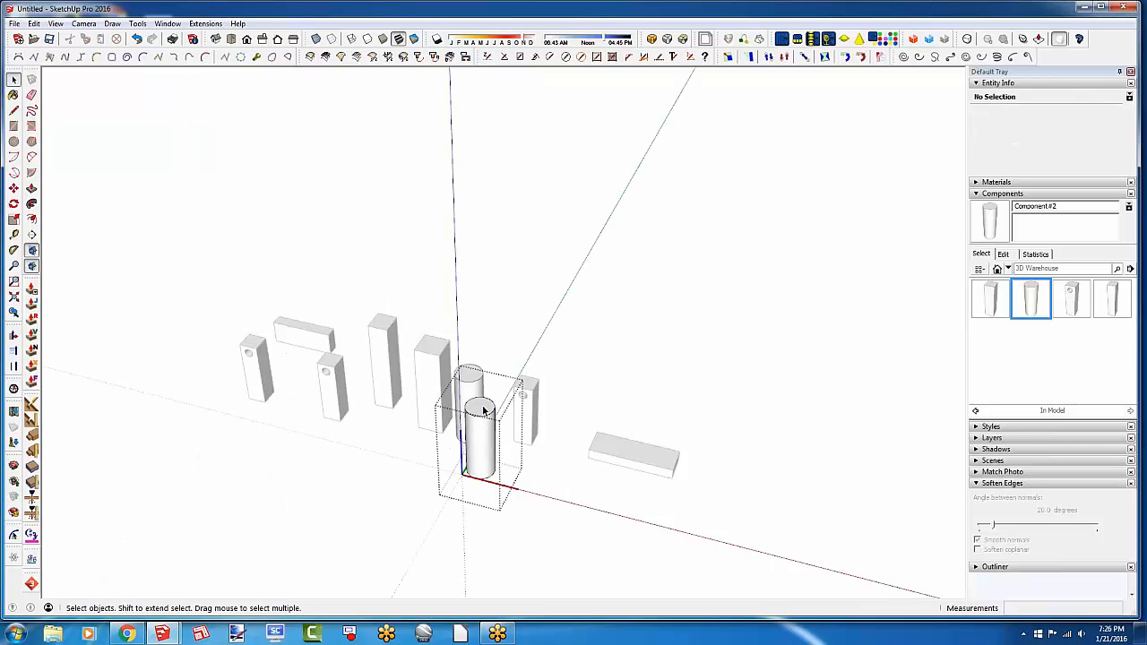
key(p)
scroll(484, 410, up, 5)
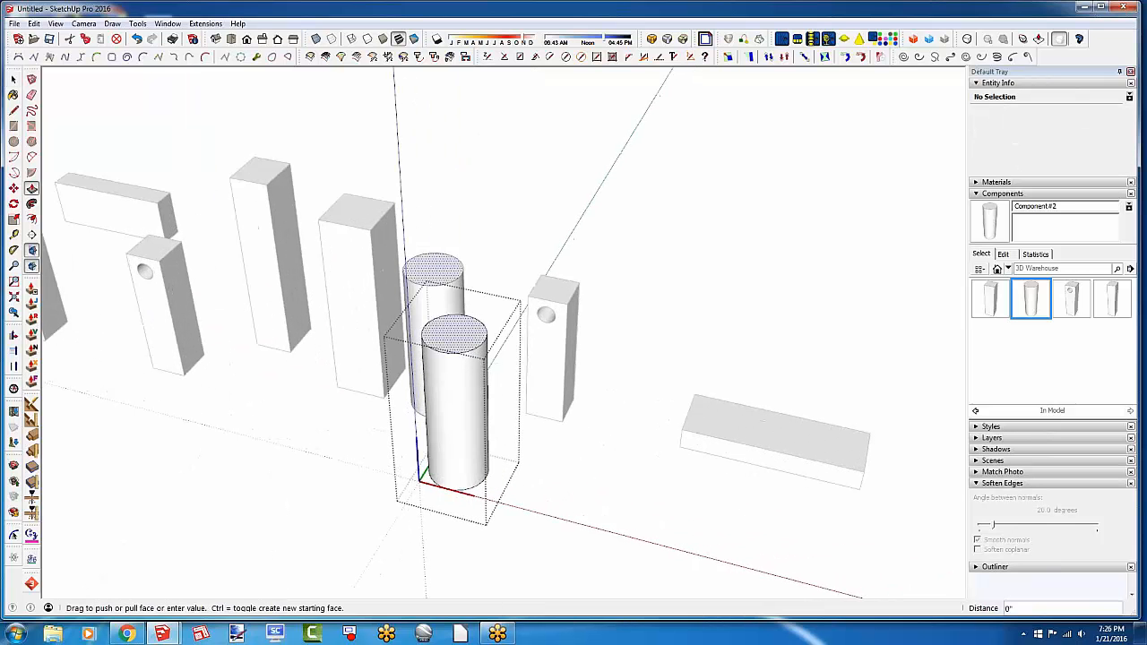
drag(455, 336, 458, 421)
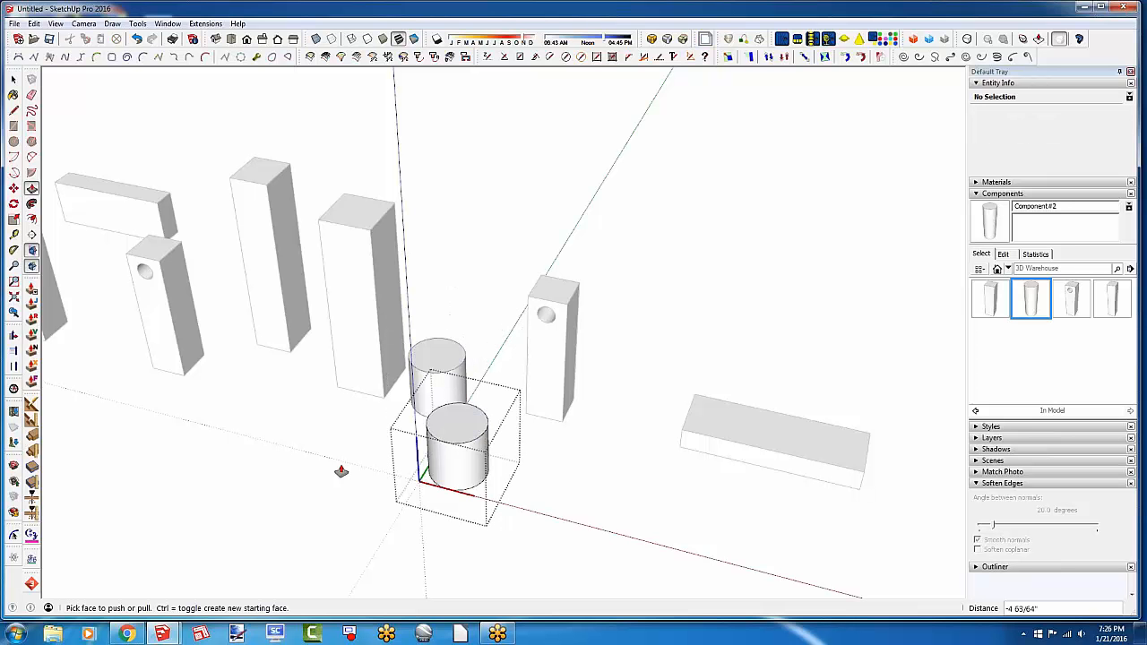
Close the cylinder component and draw a circle below the existing hole on the front face of the holed column nearest the slab
key(space)
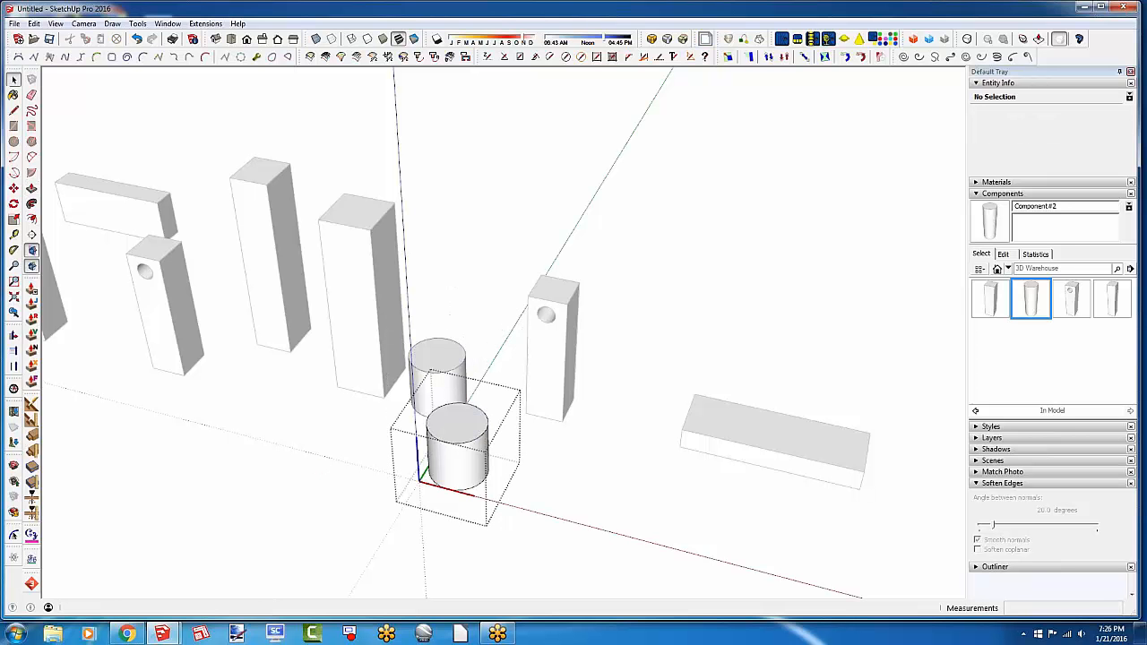
click(319, 438)
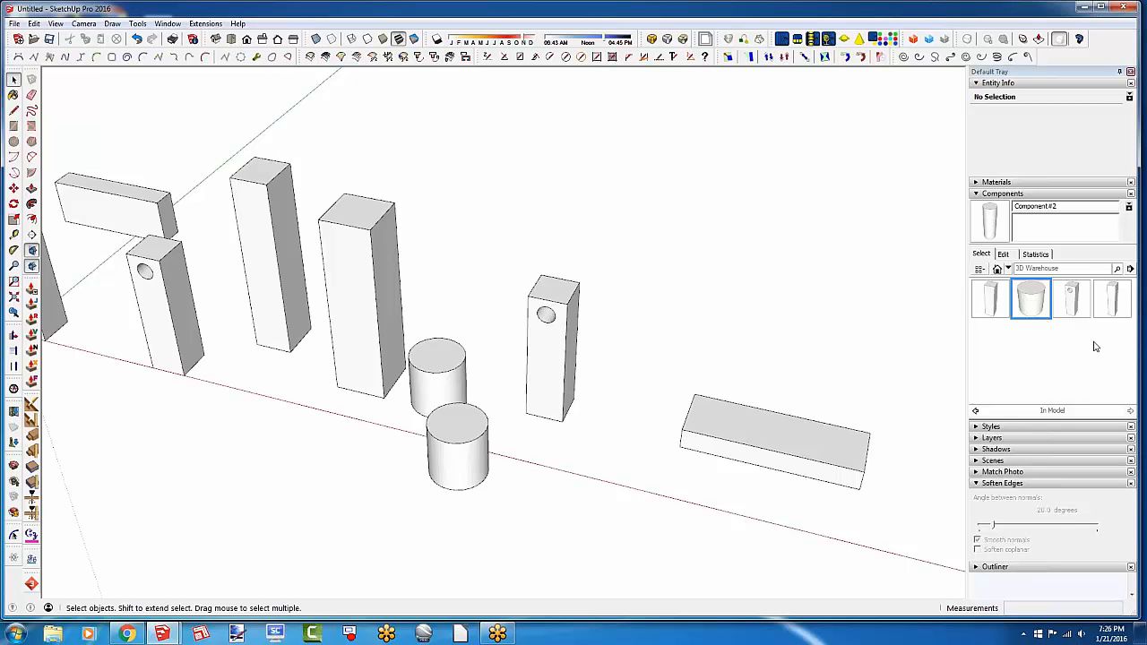
double_click(550, 386)
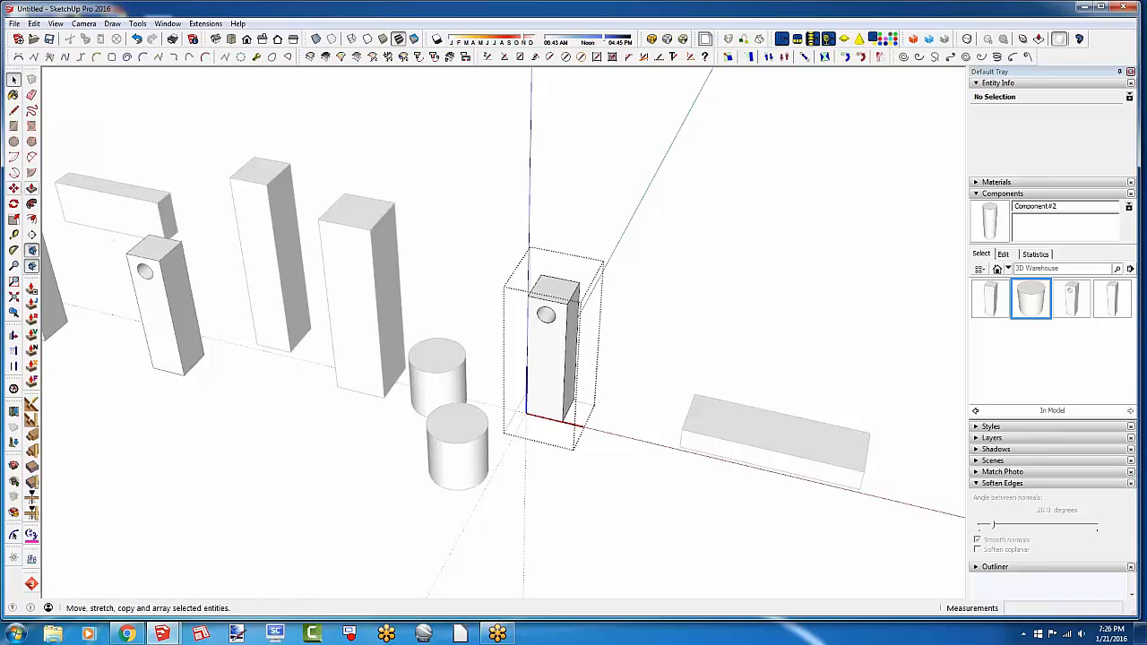
click(14, 142)
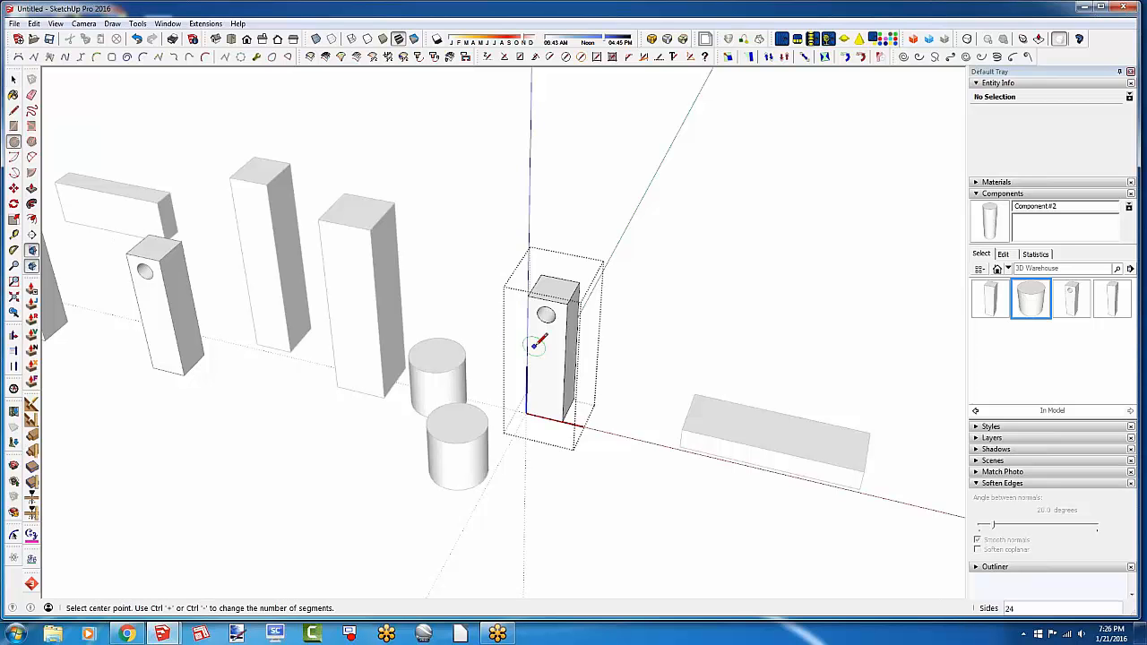
click(542, 353)
click(552, 330)
Push the new circle in about 1 7/8" to cut a second hole through the column, and close the component
key(p)
click(542, 350)
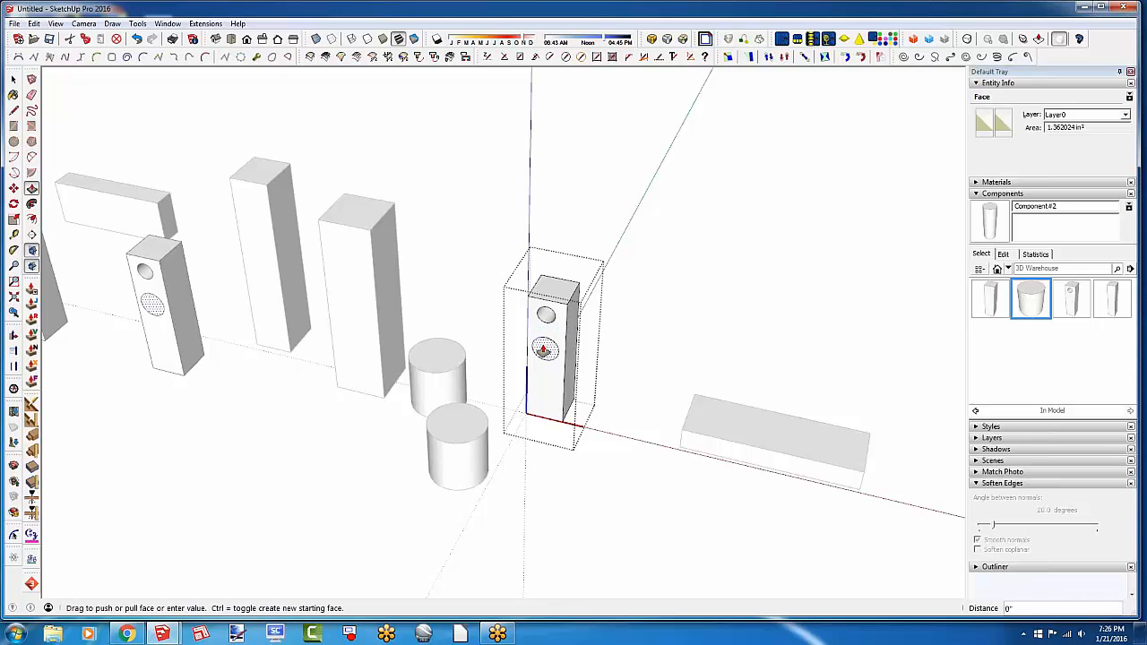
click(541, 283)
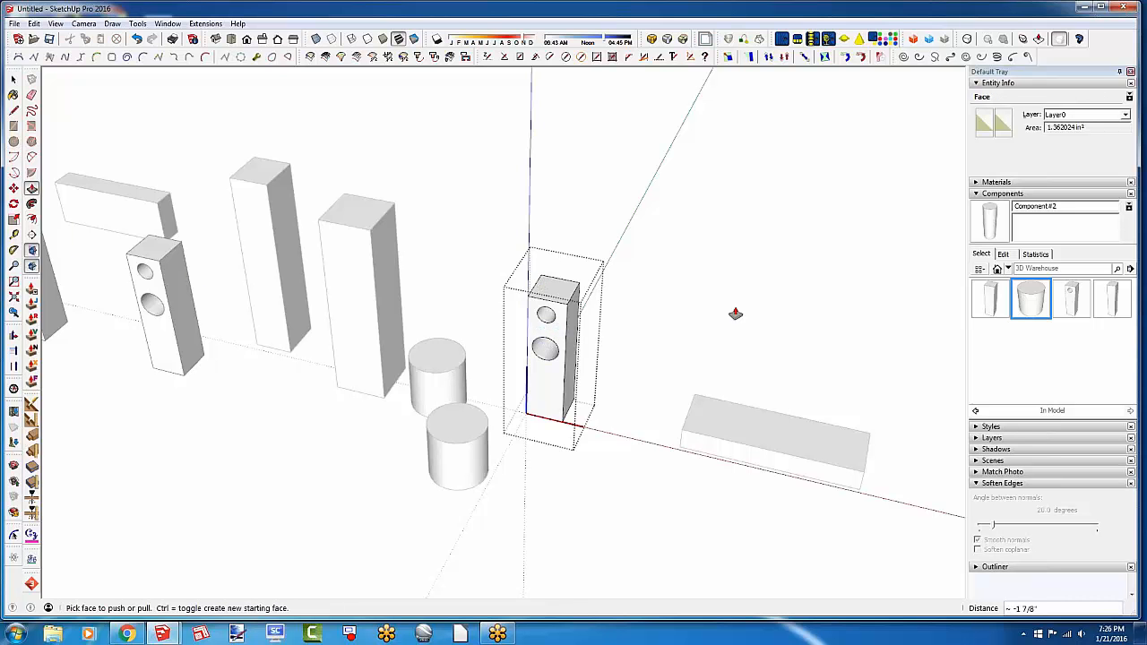
key(space)
click(904, 373)
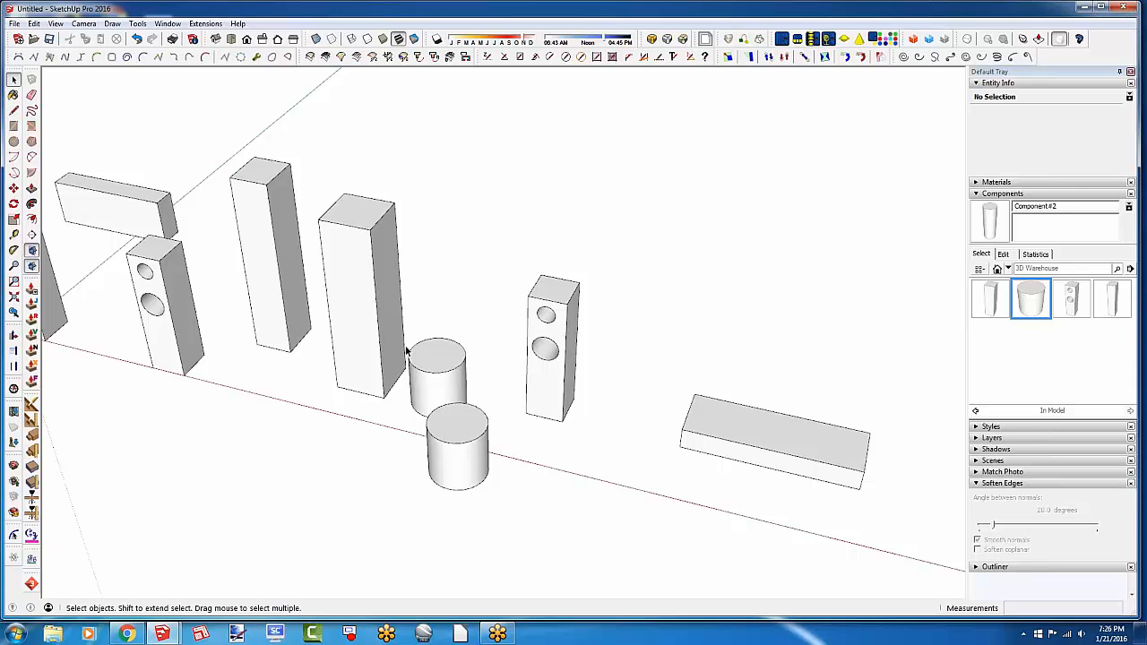
Make the two-holed column nearest the slab unique and compare its entity information with that of the middle two-holed column
scroll(473, 386, down, 5)
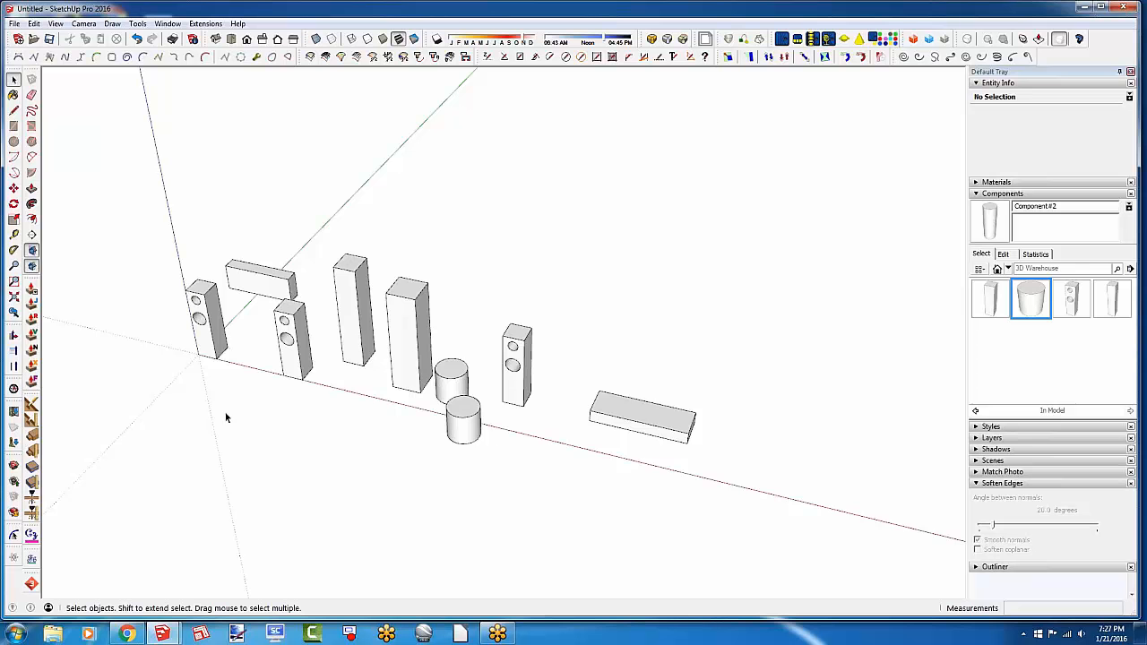
scroll(169, 336, up, 2)
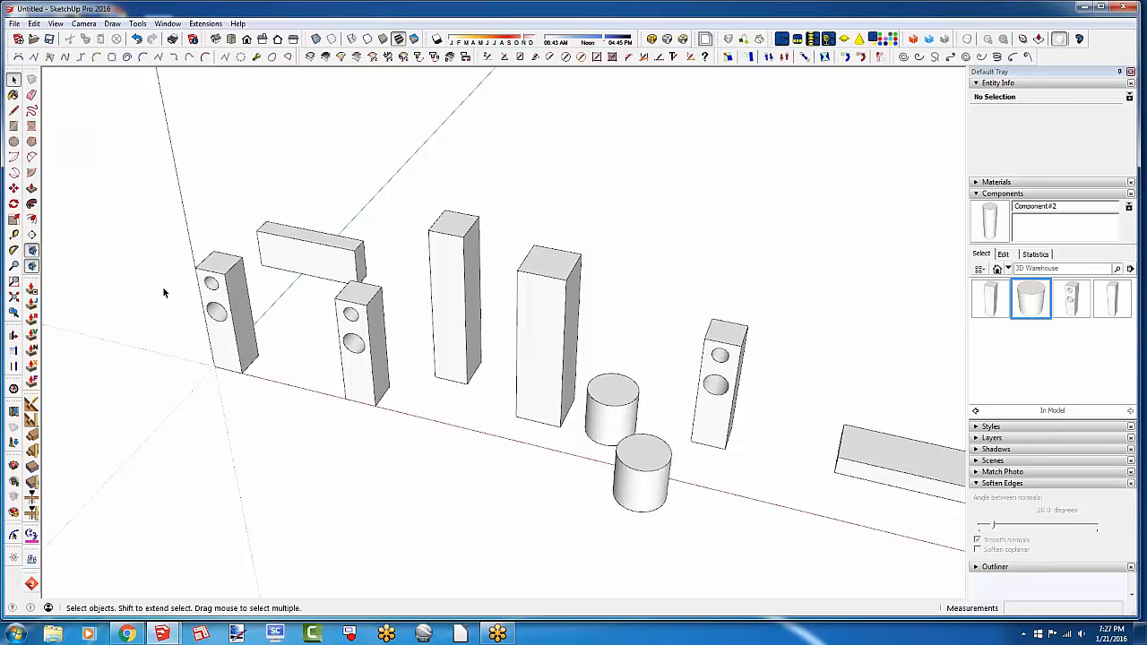
right_click(716, 423)
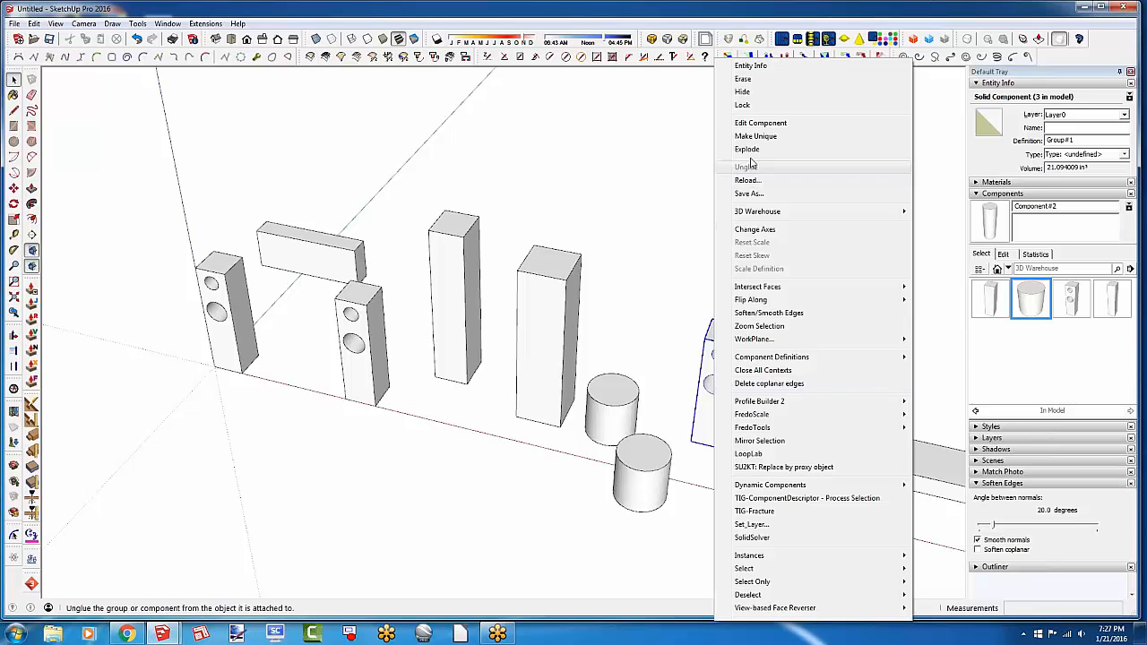
click(754, 137)
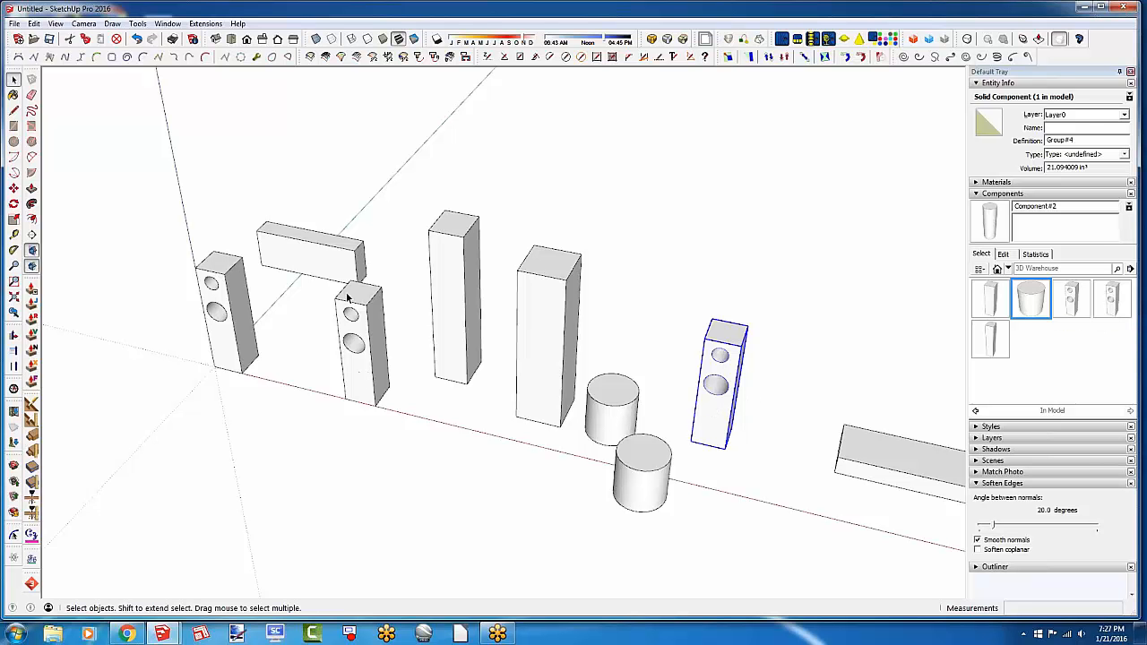
click(356, 378)
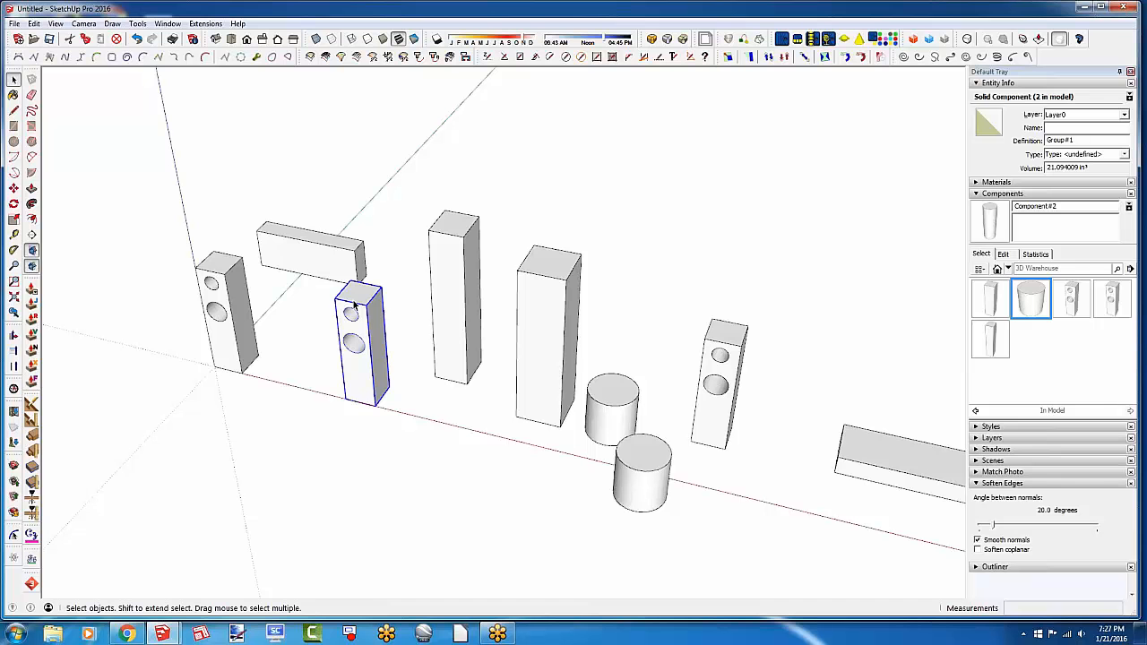
click(717, 413)
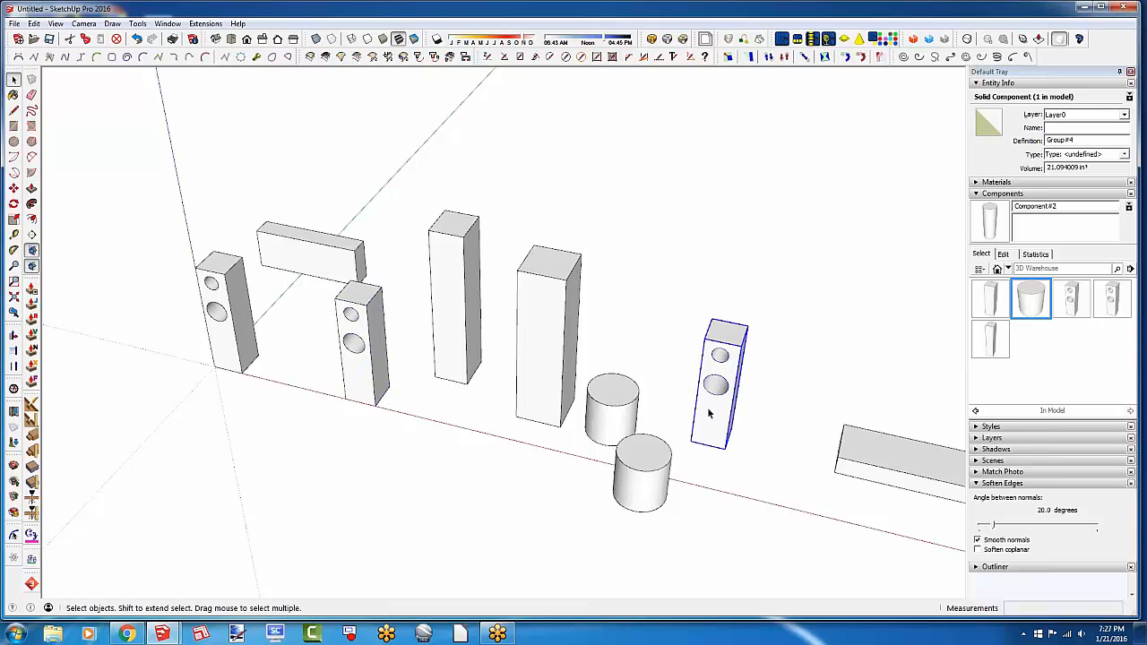
Open the unique two-holed column for editing, pull its top face up about 8 5/8" and close the component
double_click(708, 412)
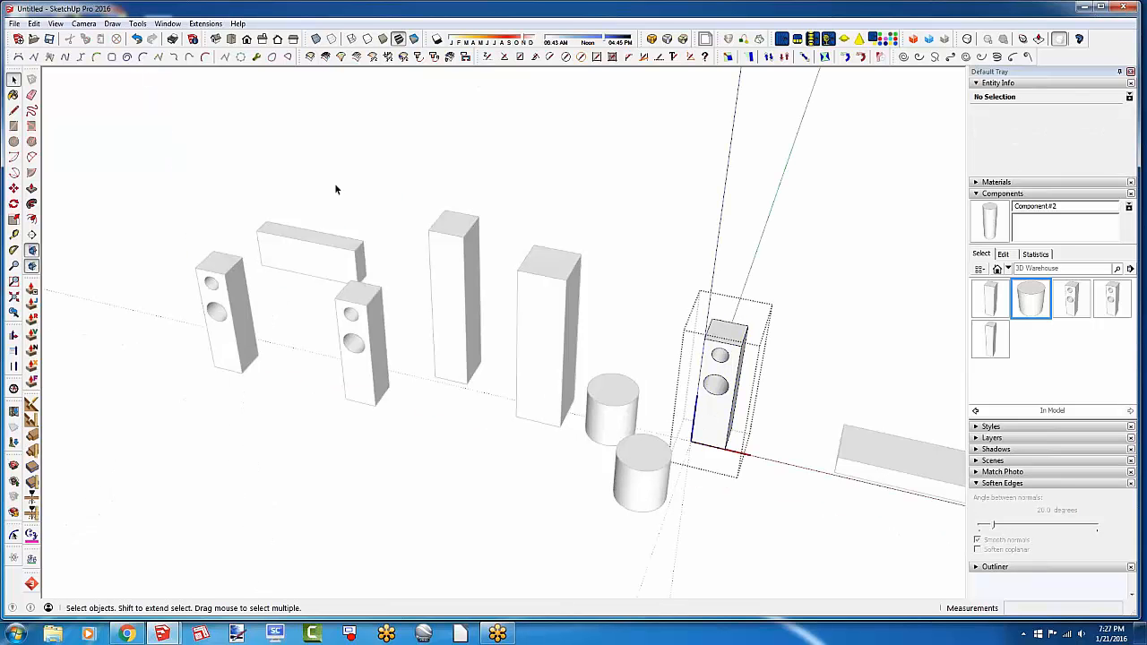
click(31, 188)
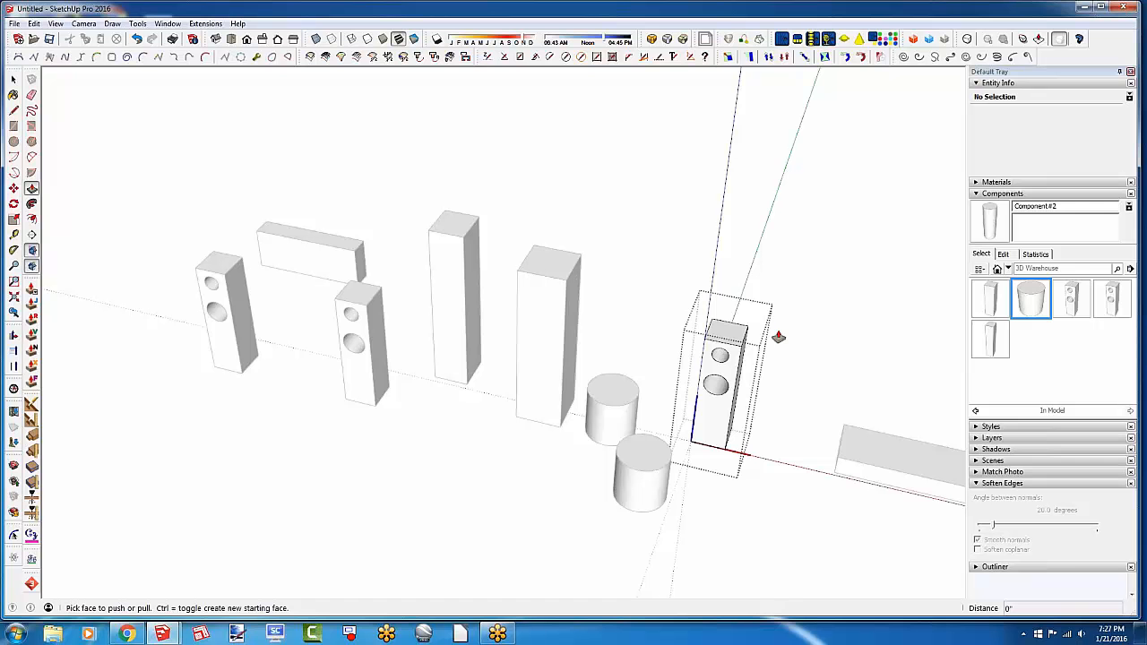
drag(733, 339, 746, 184)
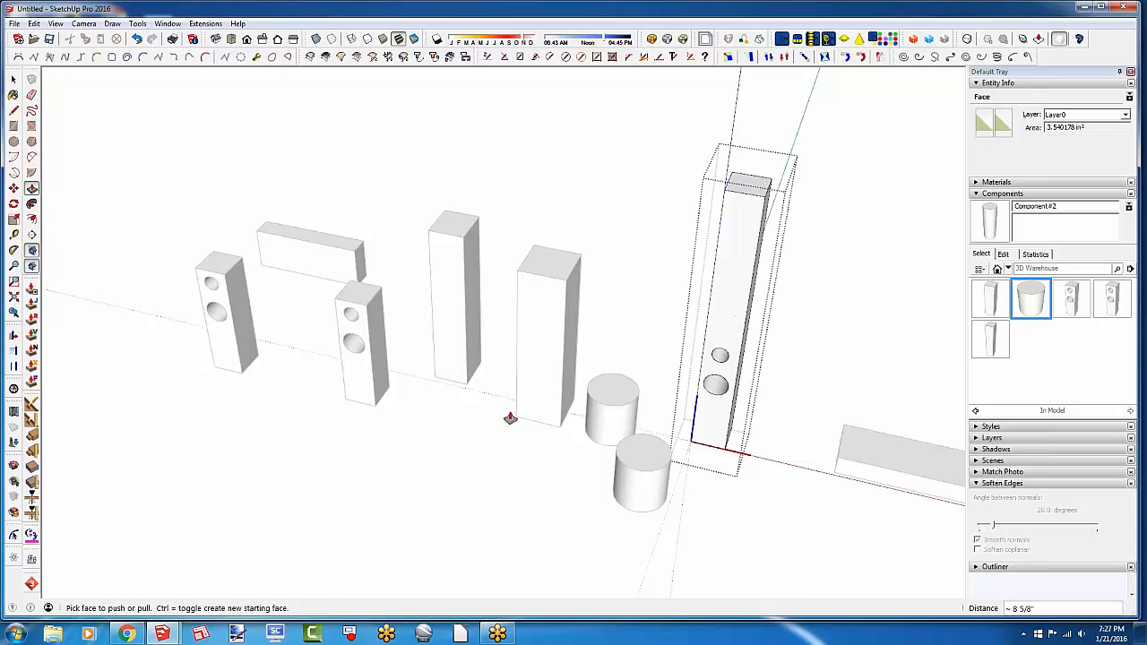
key(space)
click(457, 419)
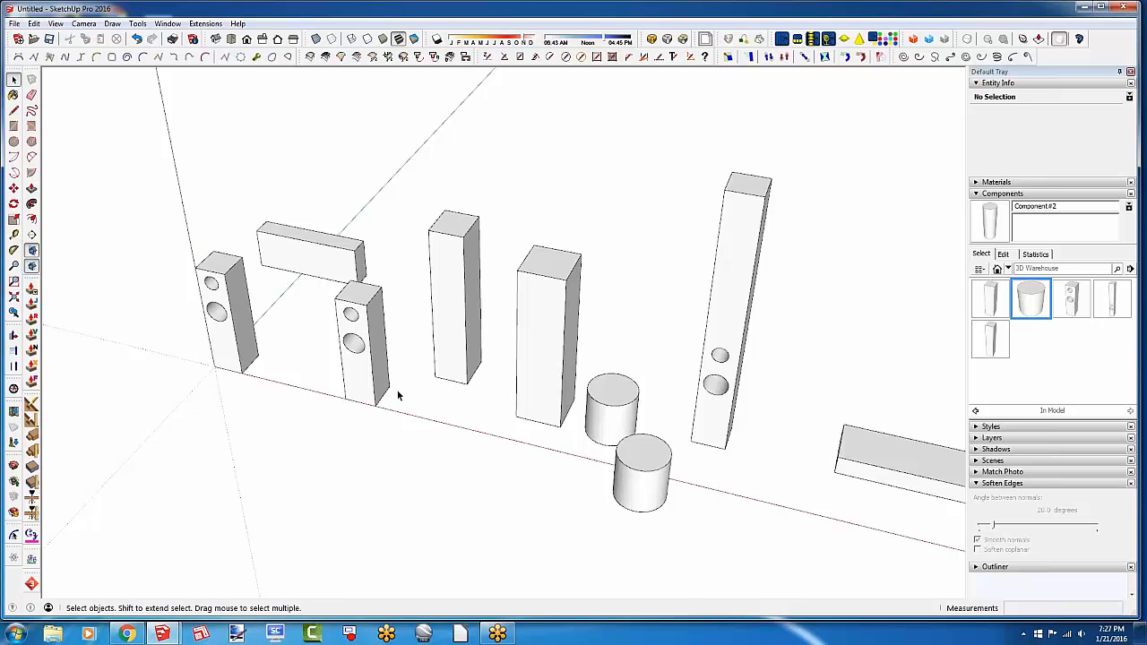
Select all the objects in the model and delete them
scroll(397, 395, down, 2)
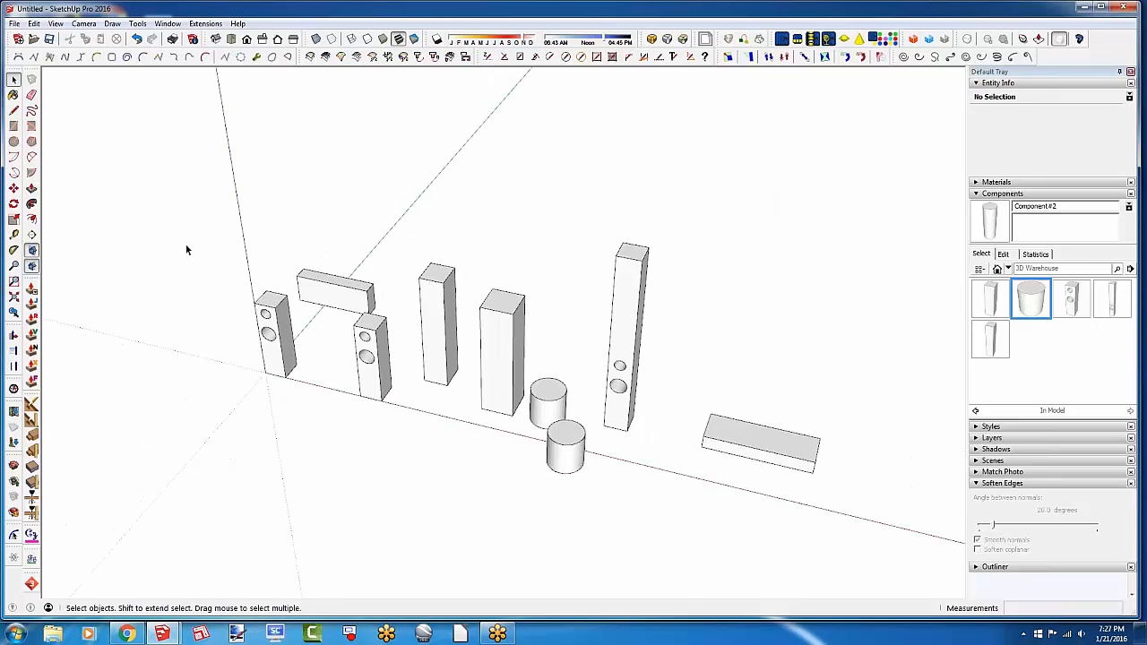
drag(228, 184, 829, 533)
key(Delete)
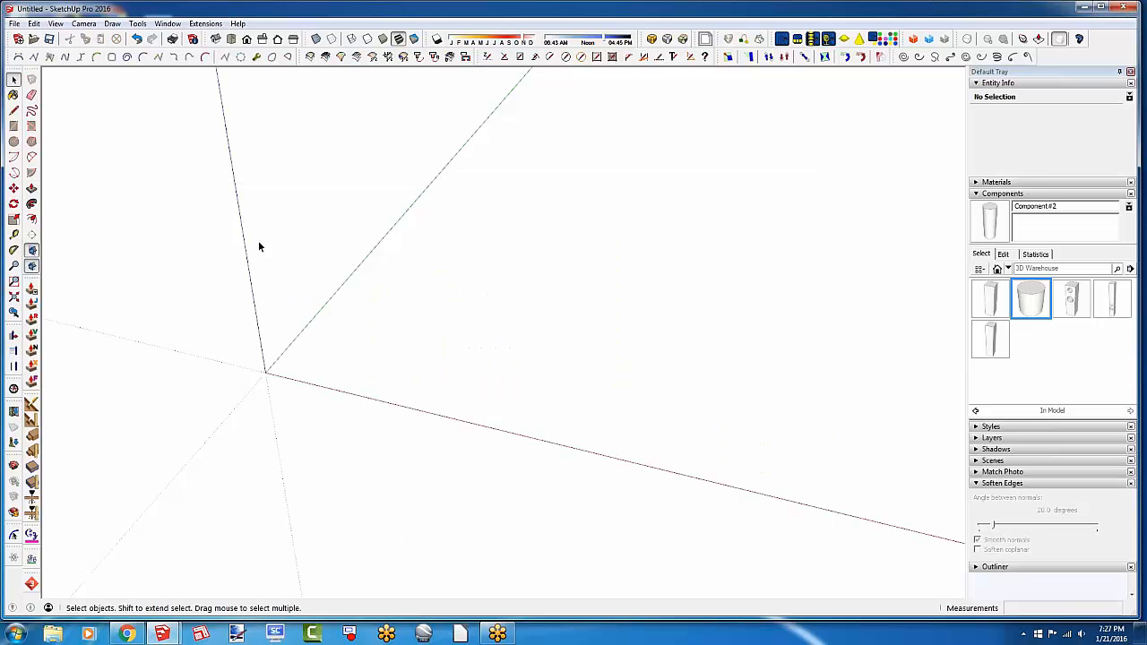
Draw a rectangle about 1 55/64" by 2 23/64" at the origin and pull it up about 18 31/32" into a post
click(13, 126)
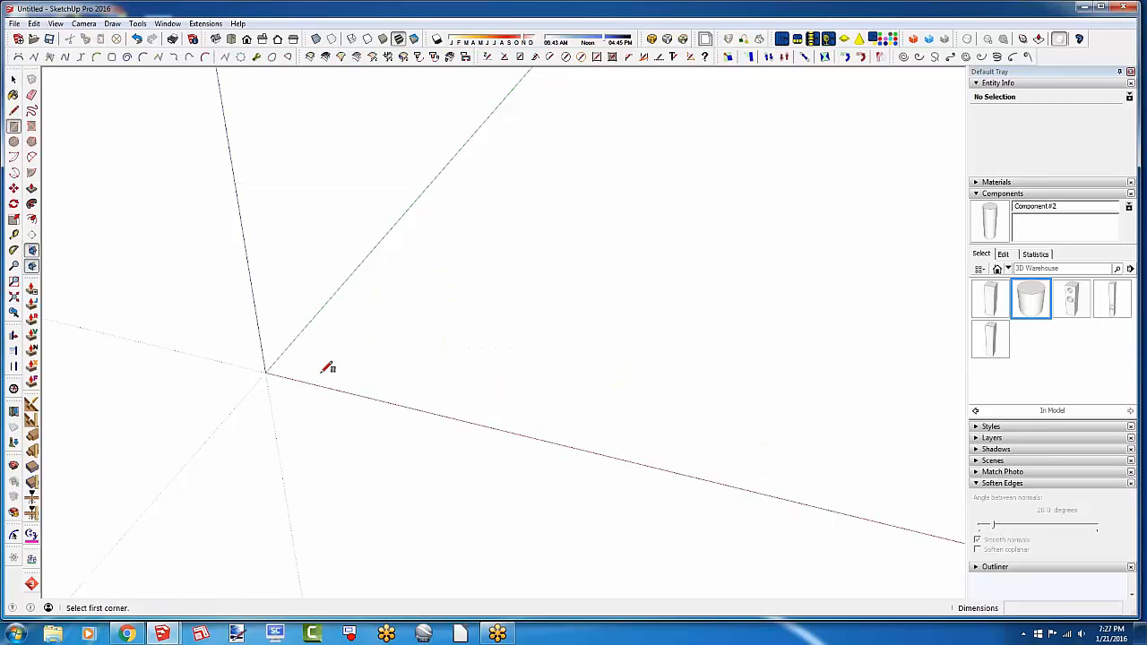
click(269, 371)
click(301, 358)
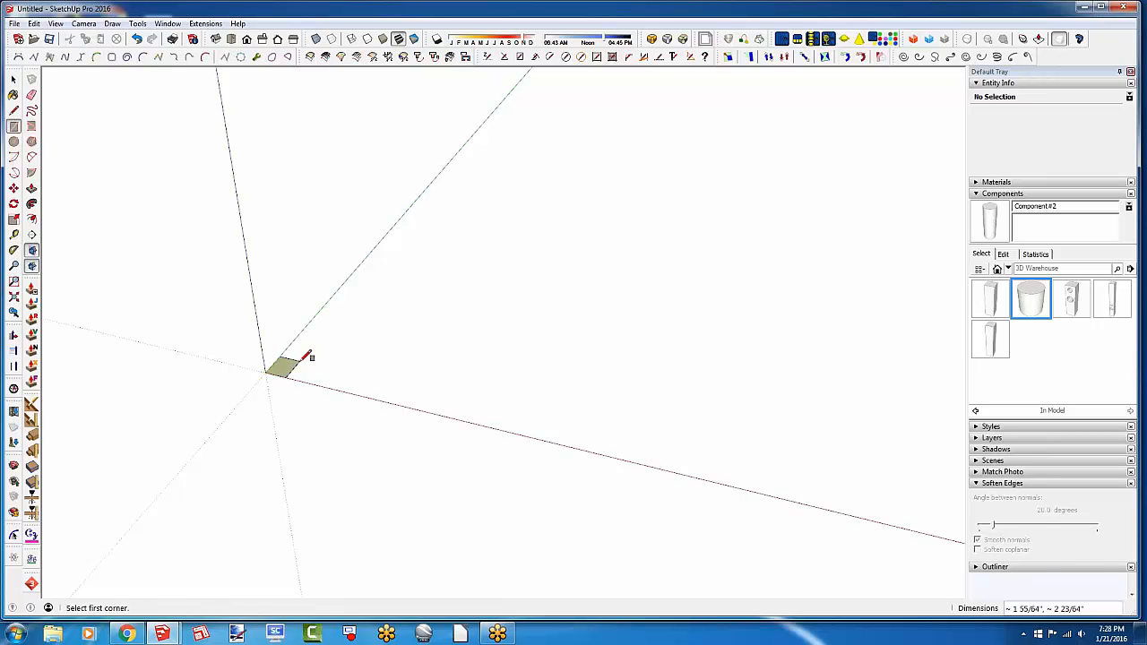
key(p)
click(282, 367)
click(269, 167)
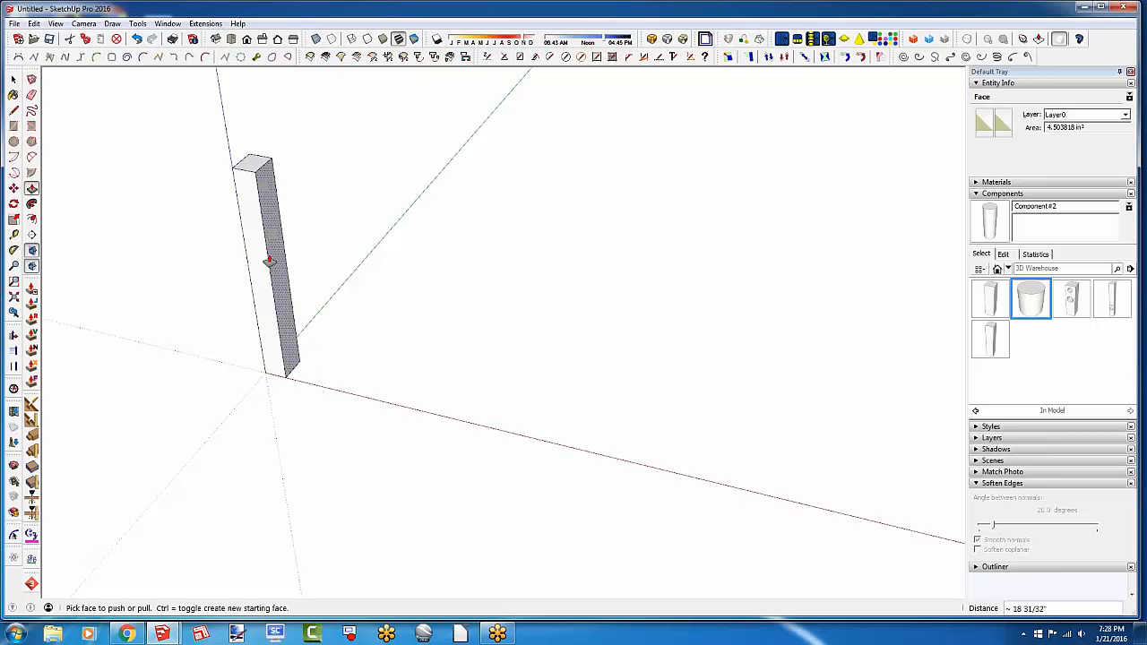
key(space)
Select all the geometry of the post and make it a component named Leg1
middle_drag(240, 271, 243, 227)
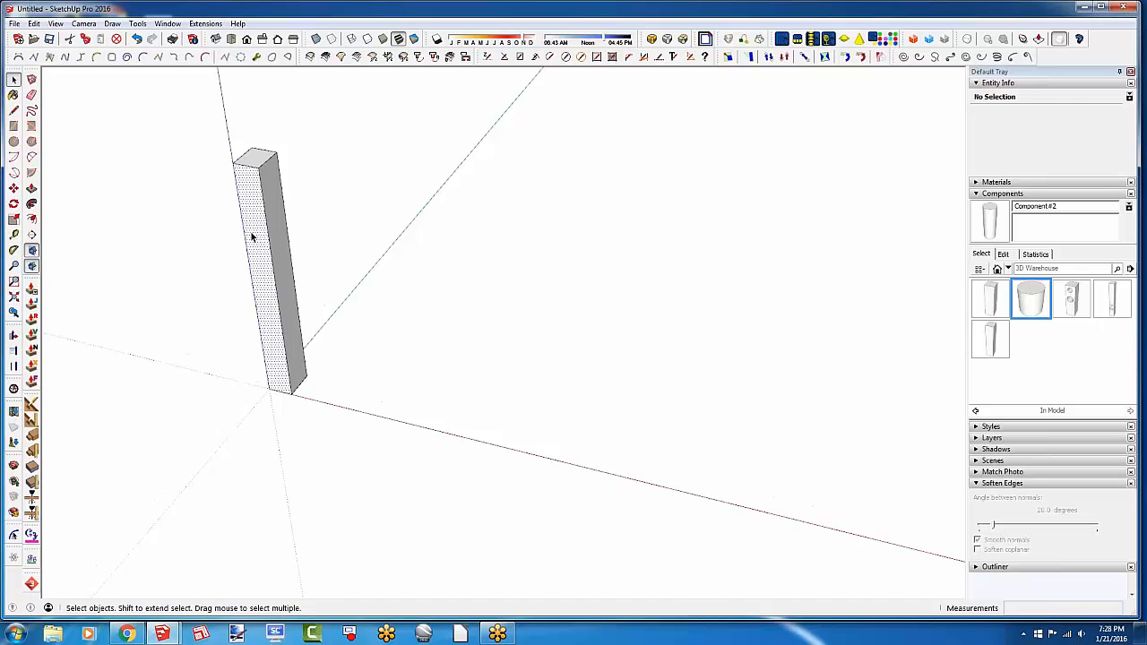
triple_click(251, 236)
key(g)
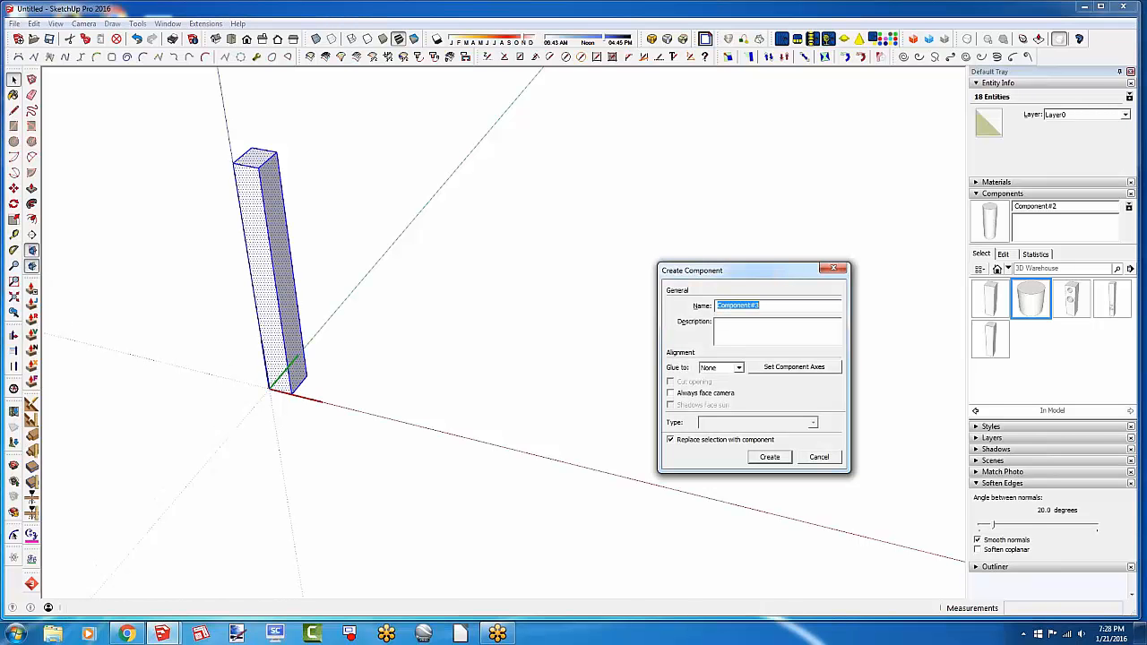
text(Le)
click(770, 457)
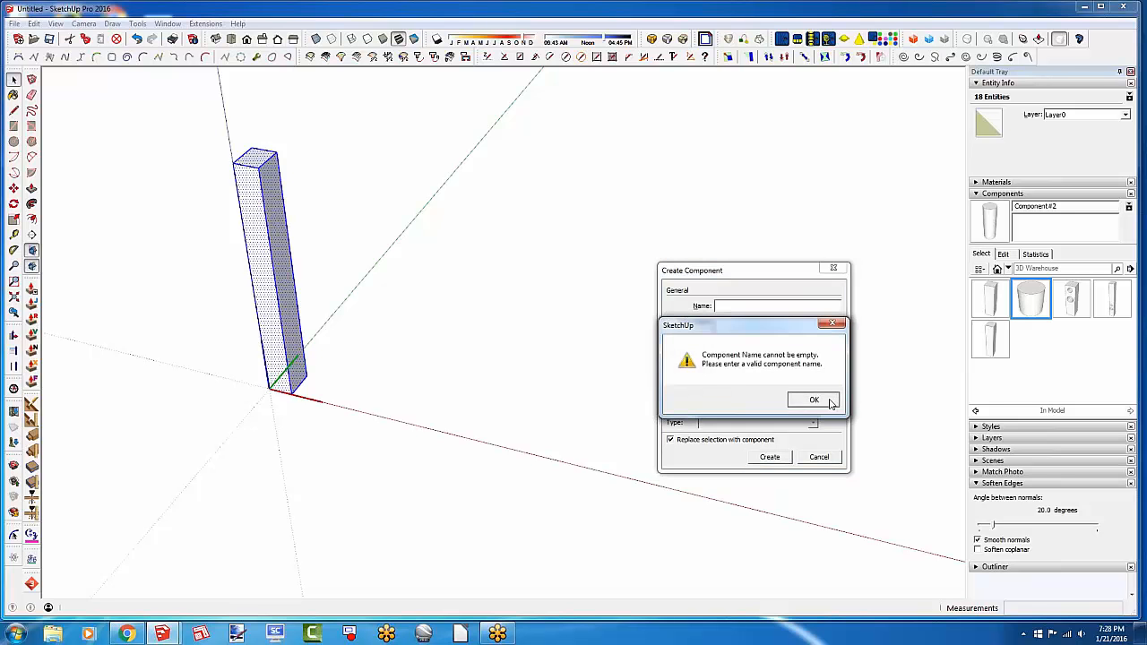
click(813, 400)
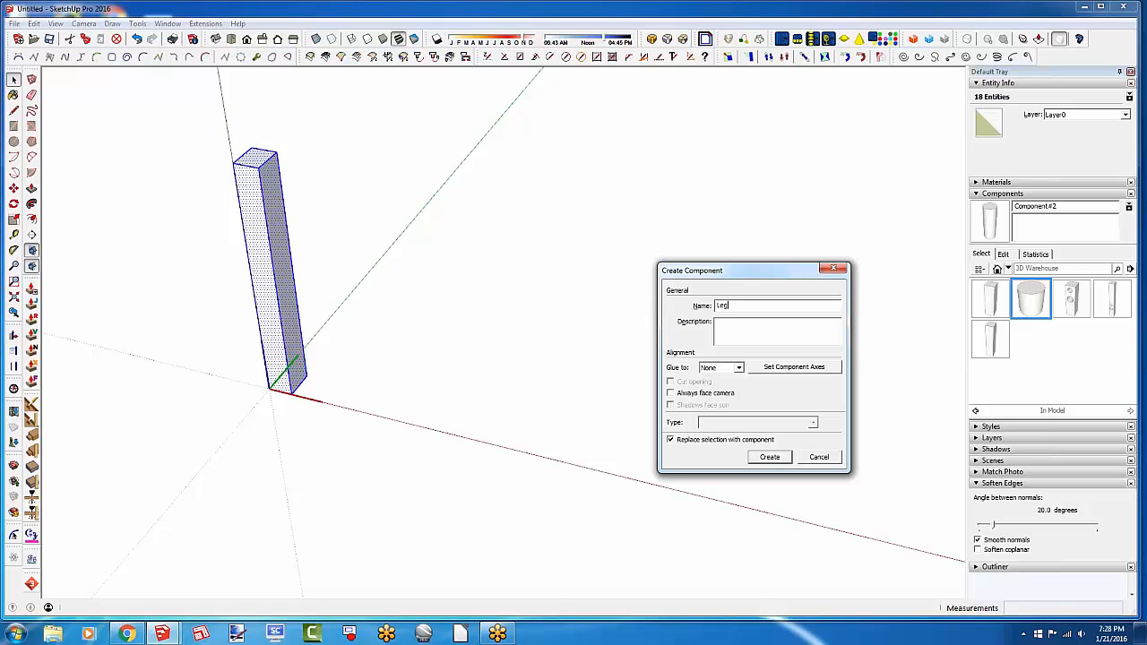
key(Return)
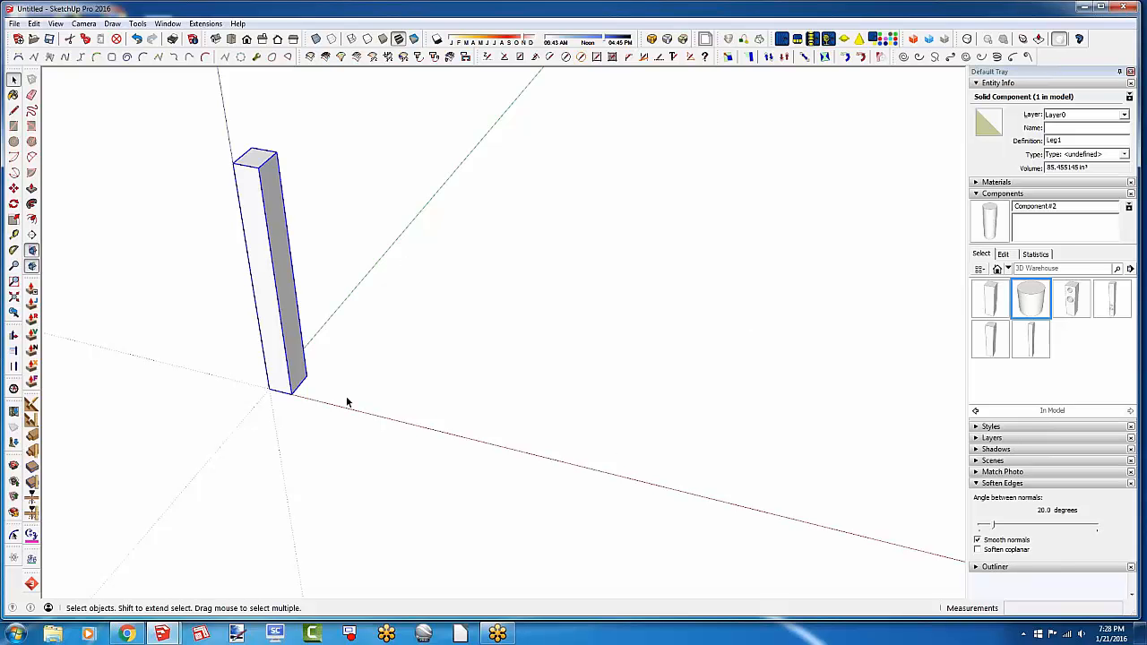
Place a copy of the Group#1 two-holed column from the in-model components beside the leg and remove it
click(13, 79)
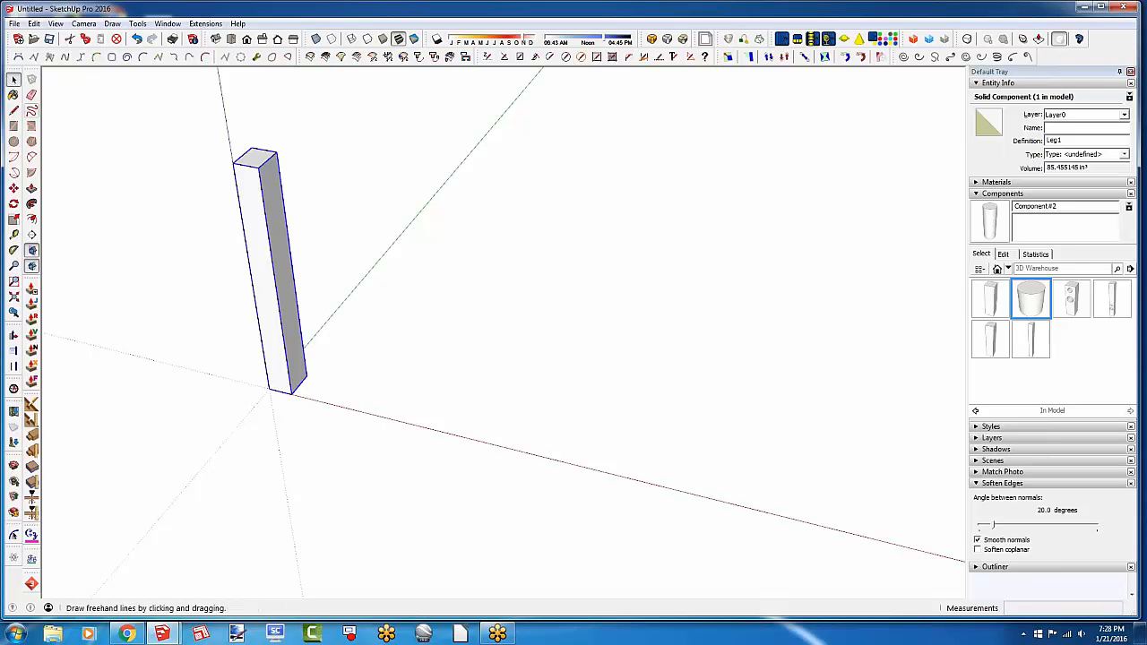
click(1071, 298)
click(361, 399)
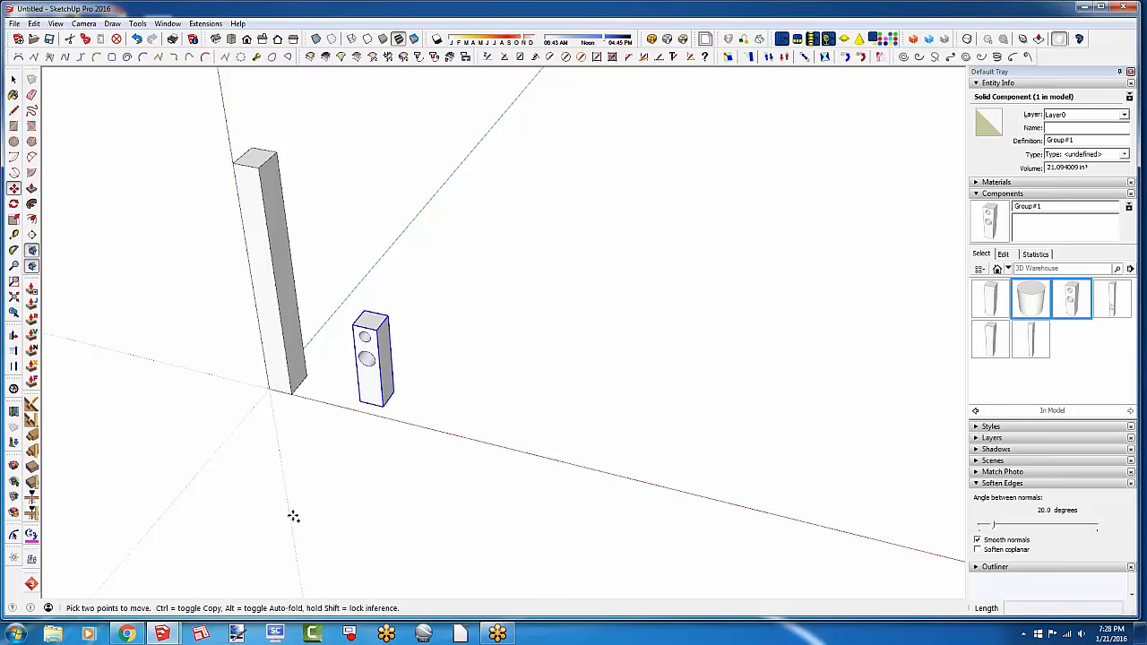
key(Delete)
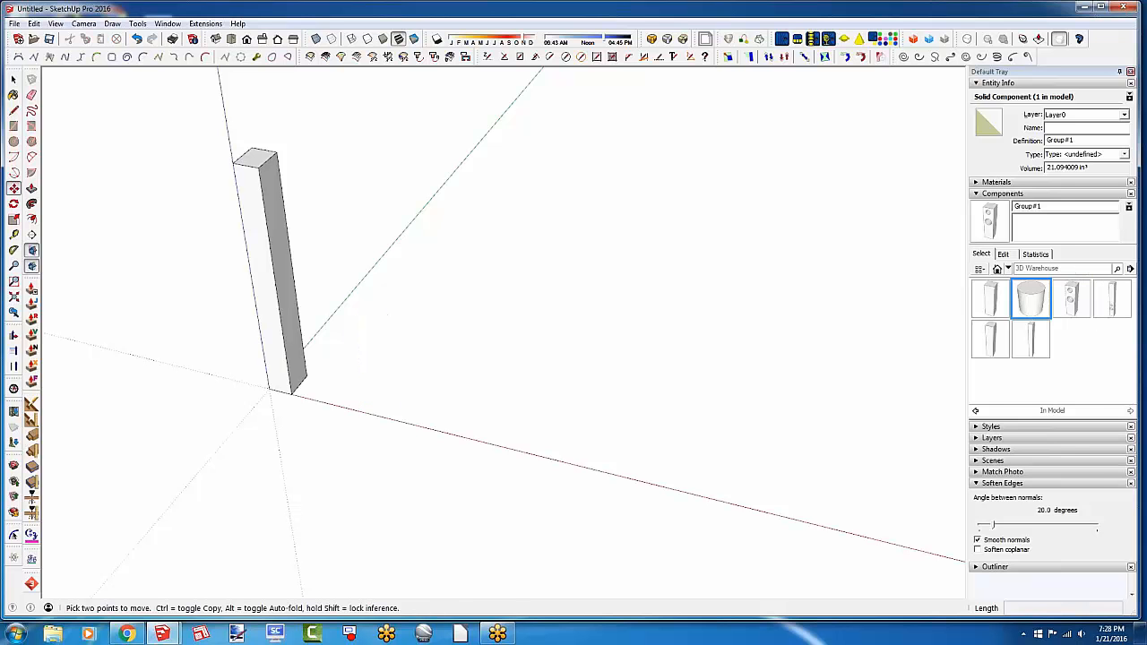
Purge the unused components from the in-model collection and select the leg
click(1129, 269)
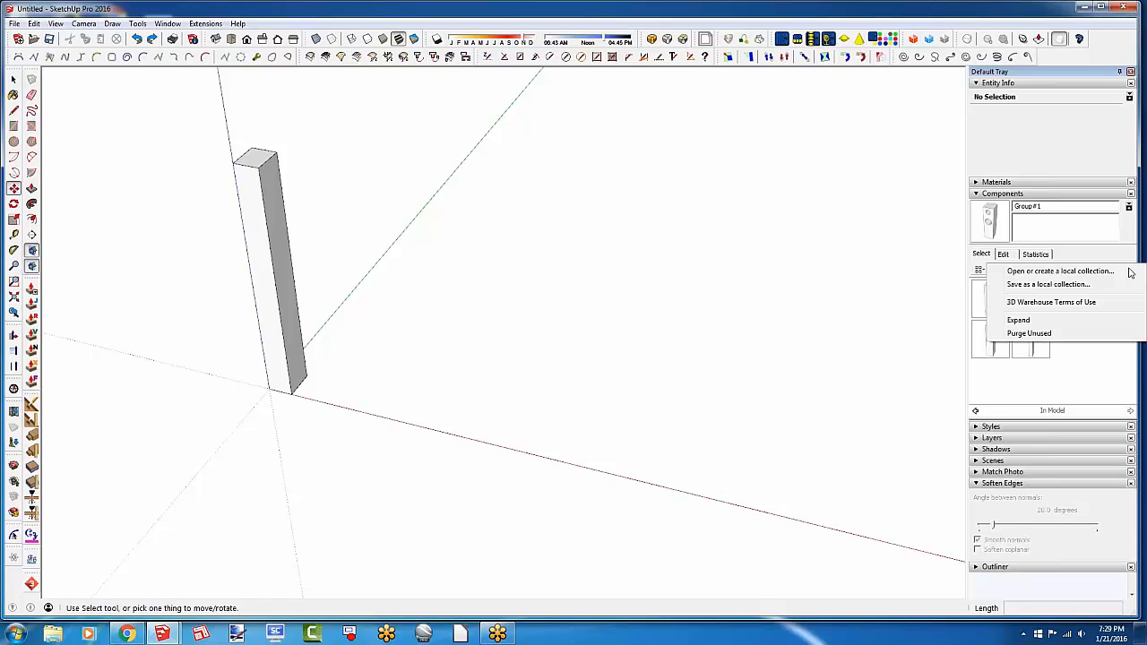
click(1055, 338)
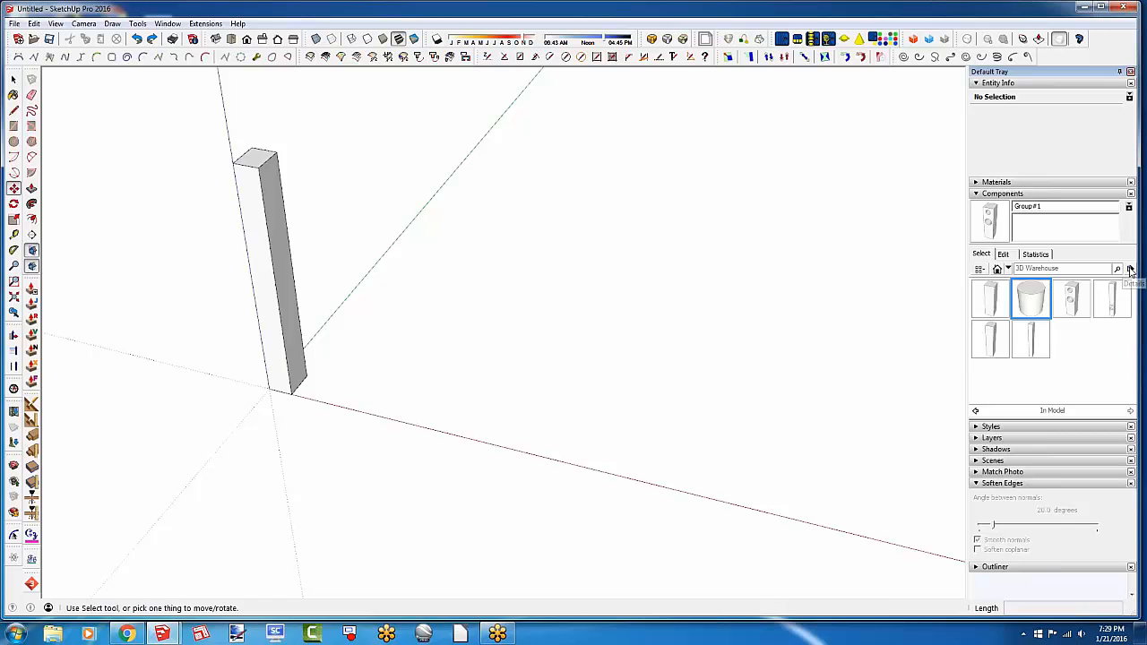
click(1131, 271)
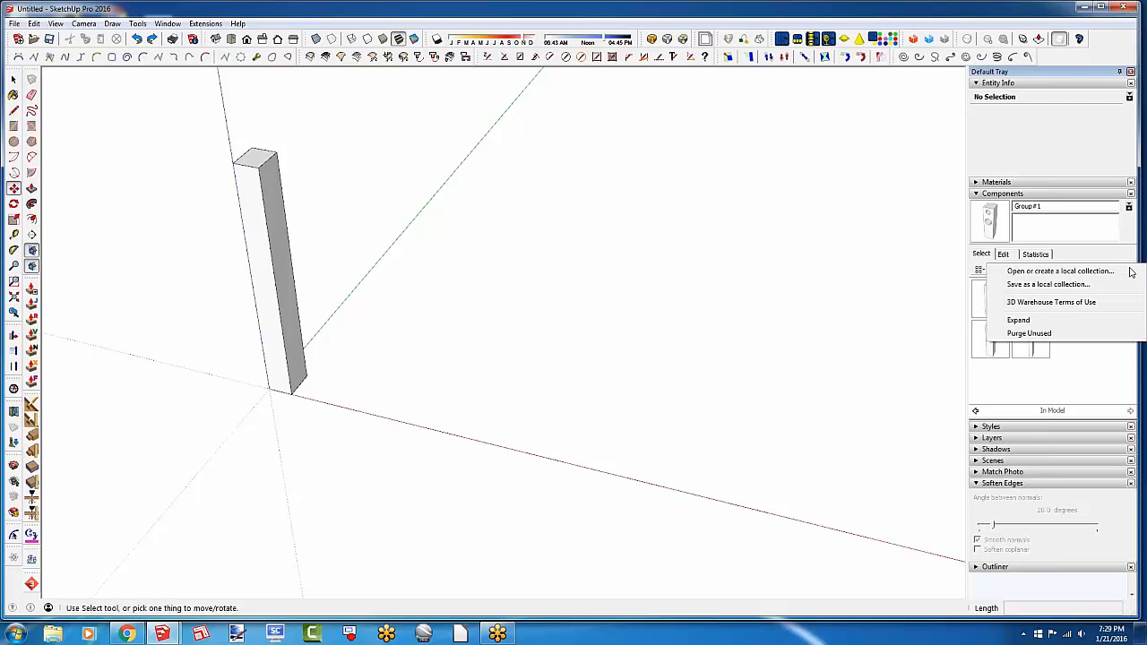
click(1030, 333)
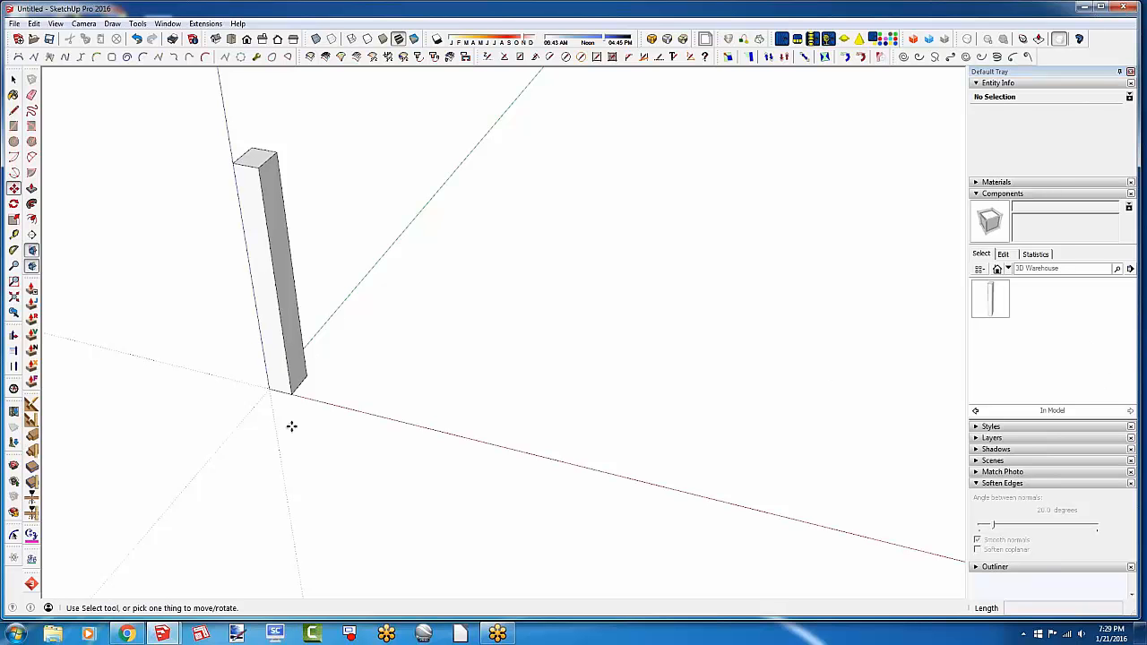
key(space)
click(269, 348)
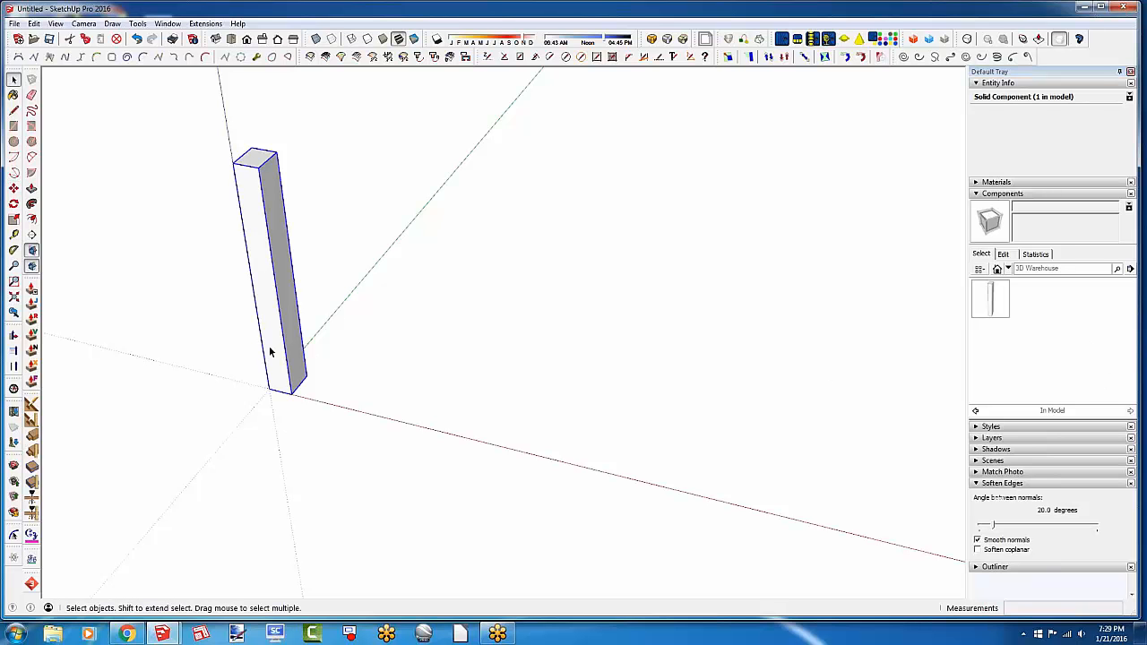
Copy the leg about 15 19/32" along the red axis from its bottom corner at the origin
click(14, 188)
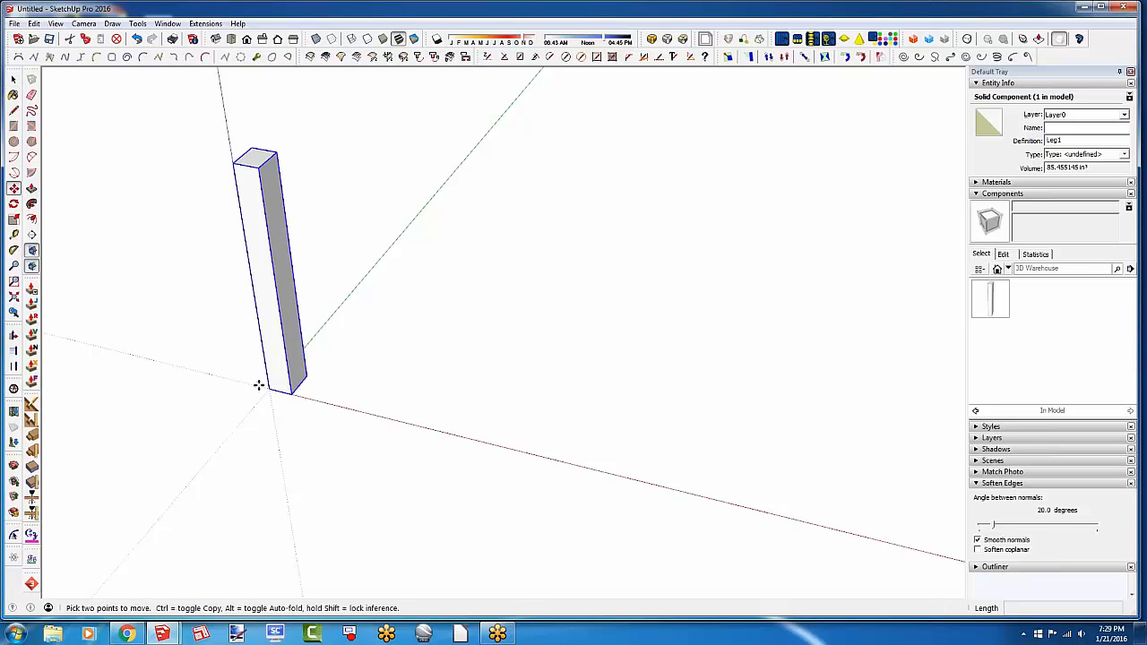
click(269, 388)
key(ctrl)
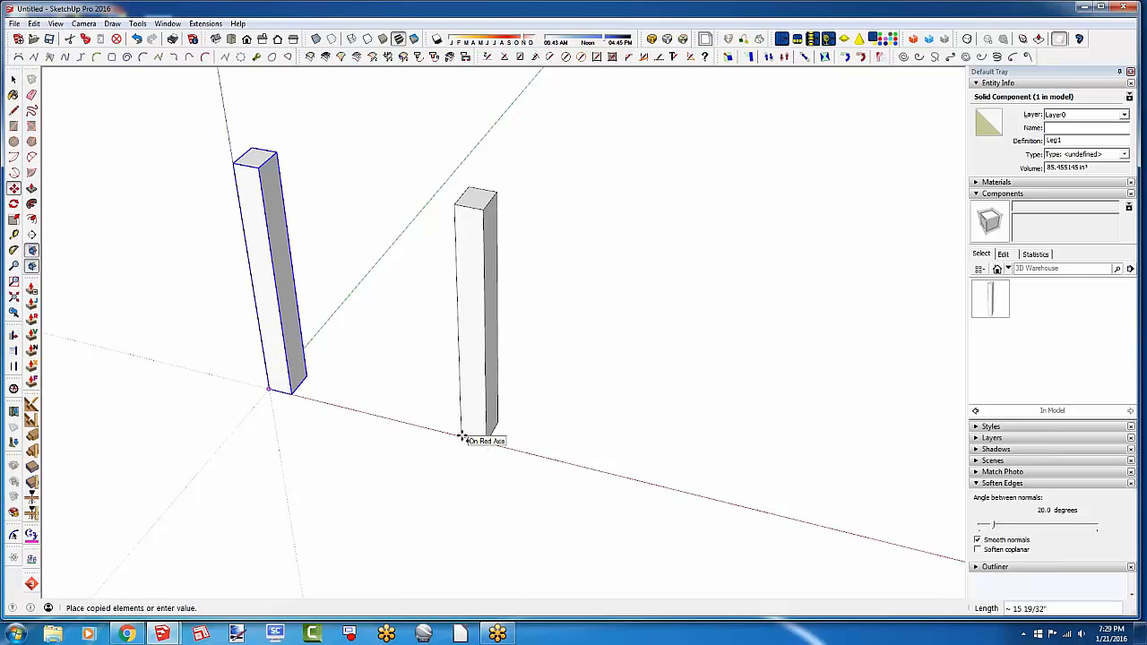
click(463, 436)
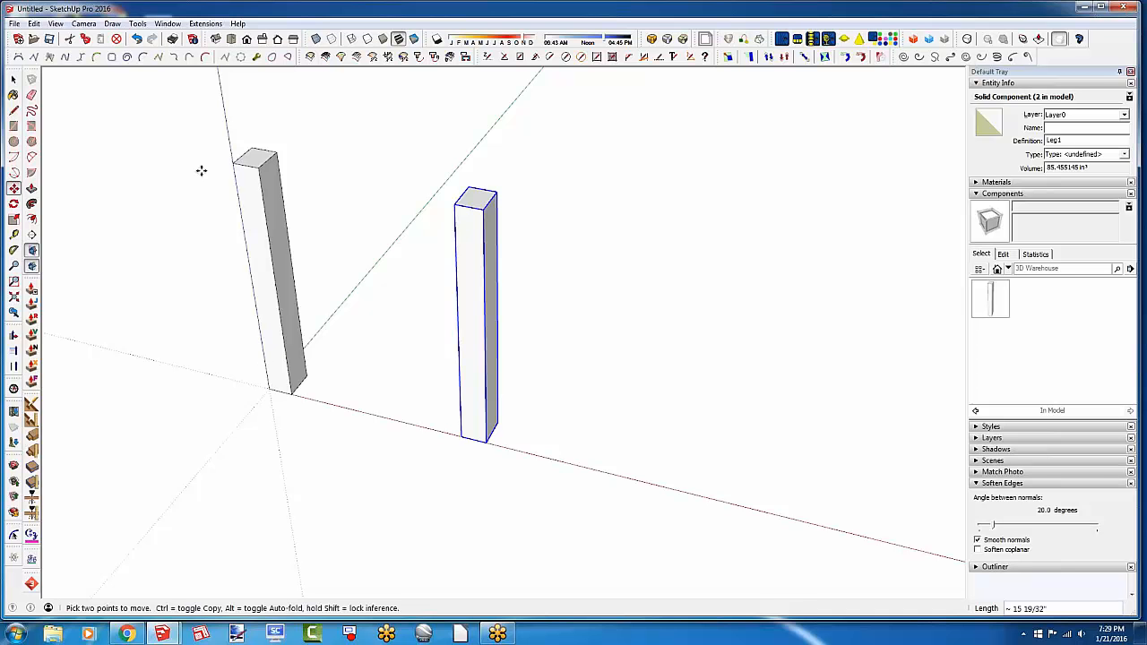
middle_drag(224, 236, 337, 321)
scroll(276, 161, up, 2)
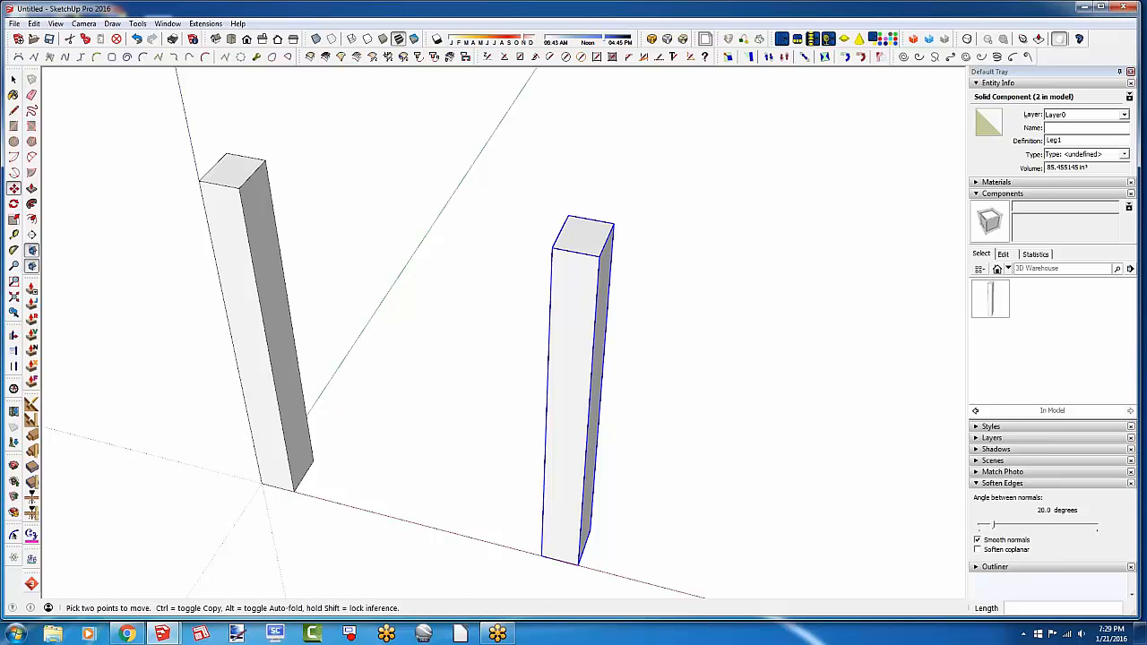
Select both legs and copy the pair about 10 57/64" along the green axis to form four legs
key(space)
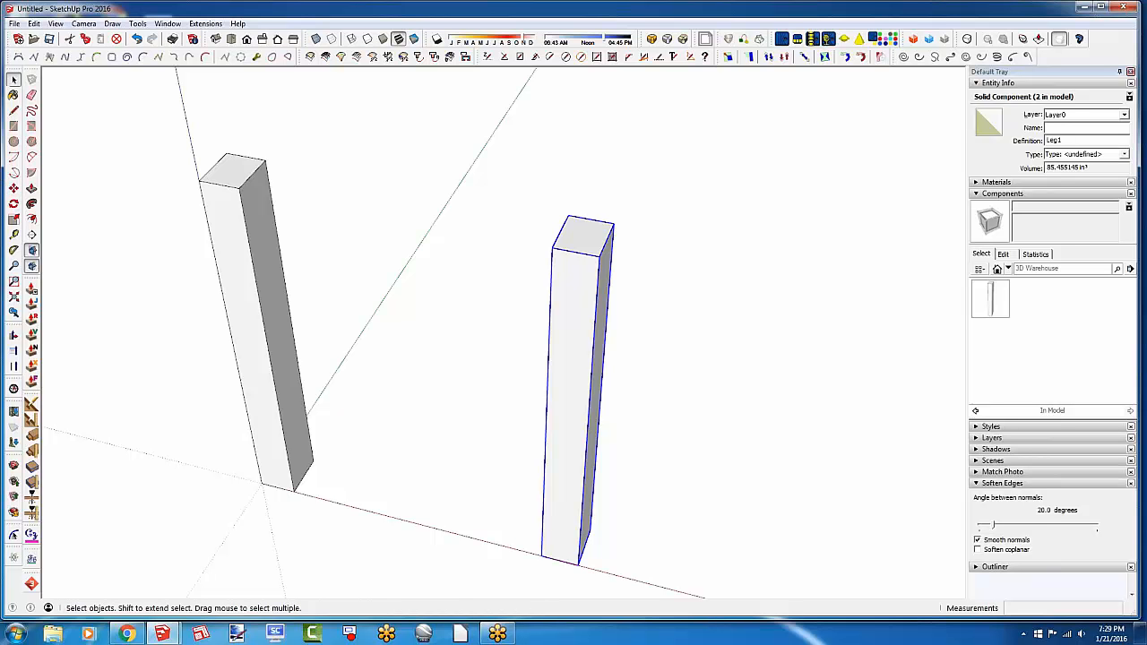
shift+click(277, 367)
key(m)
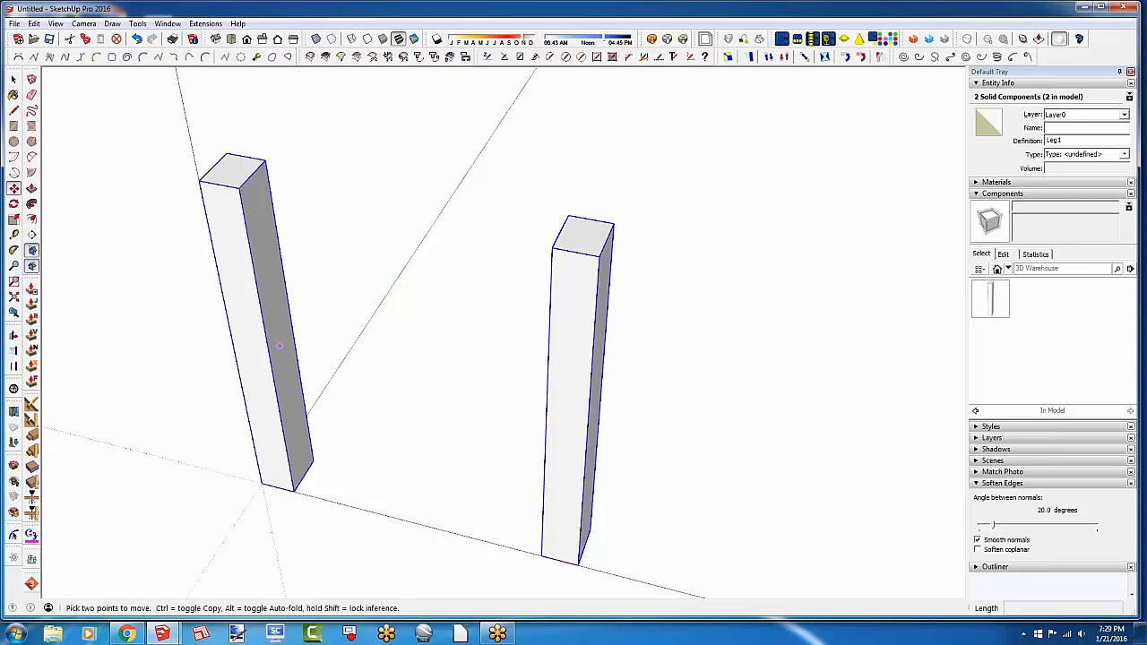
click(311, 461)
key(ctrl)
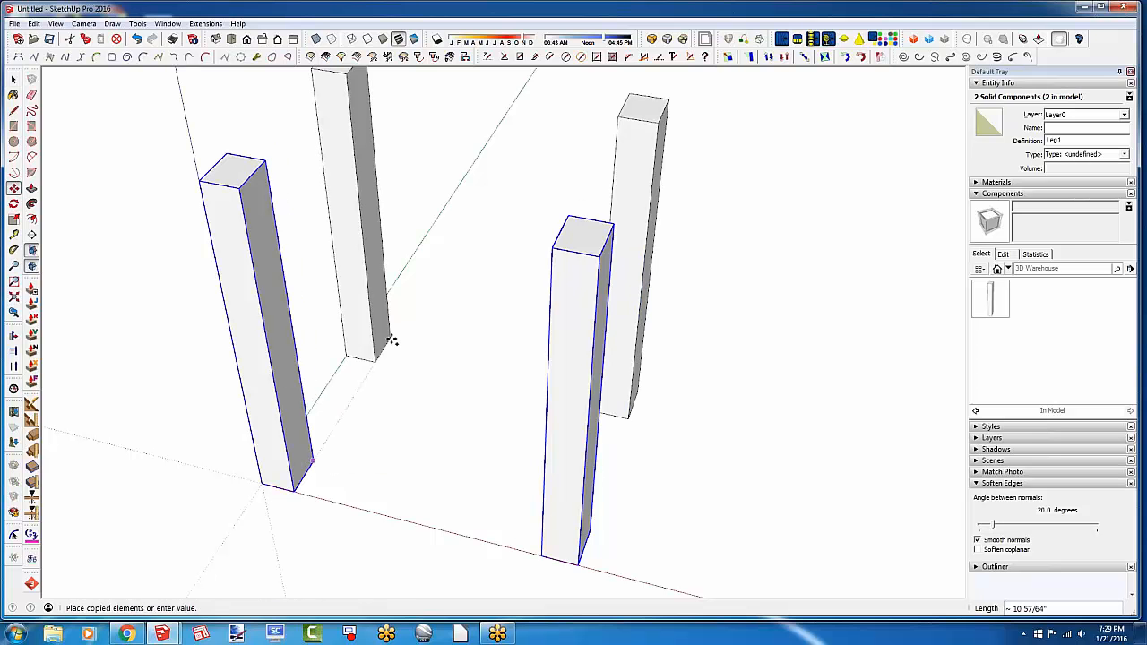
click(391, 338)
scroll(409, 517, down, 2)
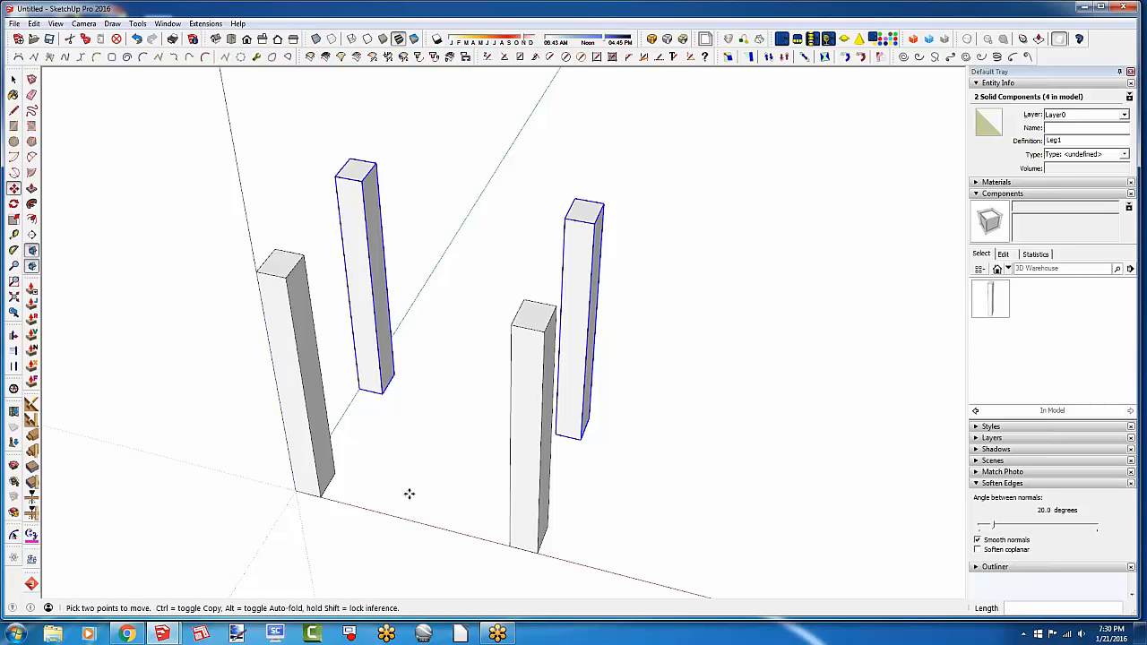
Undo both leg copies so that only the original leg at the origin remains
key(ctrl+z)
key(ctrl+z)
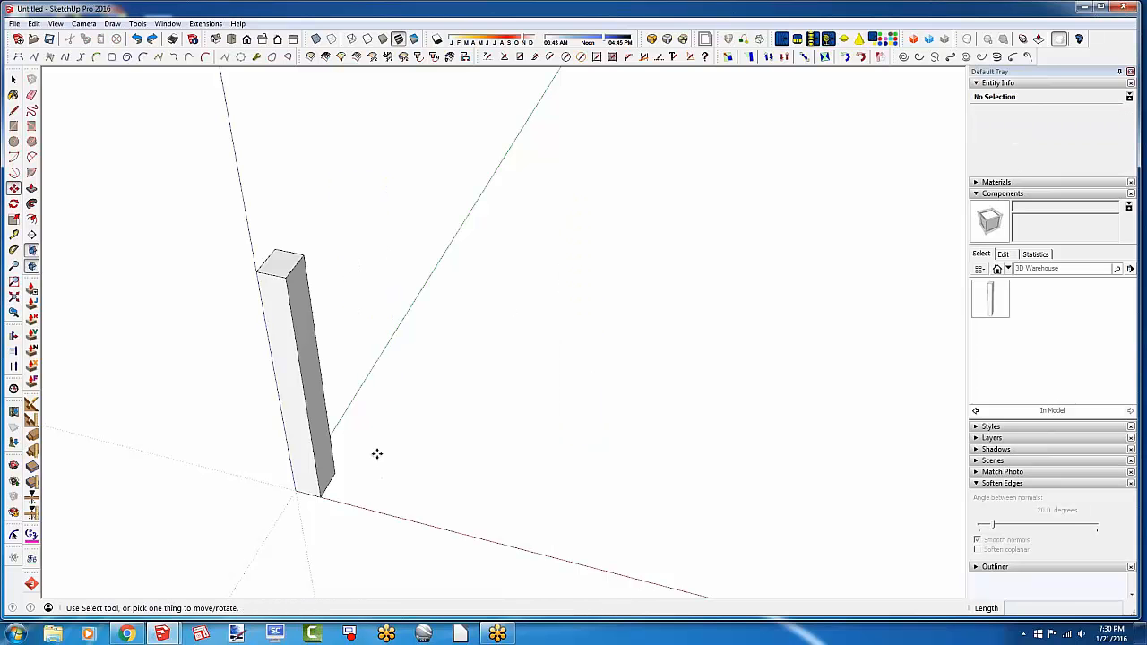
key(space)
Edit the leg component by drawing a diagonal line across its top face's back corner, joining the two adjacent edges, and close the component
middle_drag(268, 452, 389, 404)
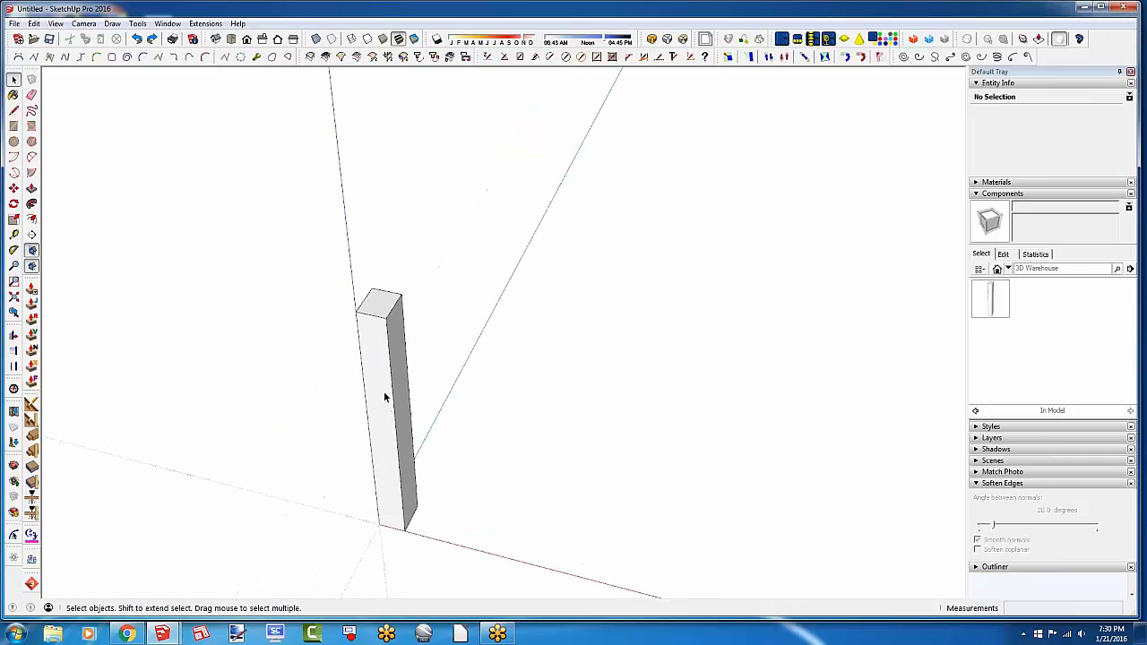
click(385, 391)
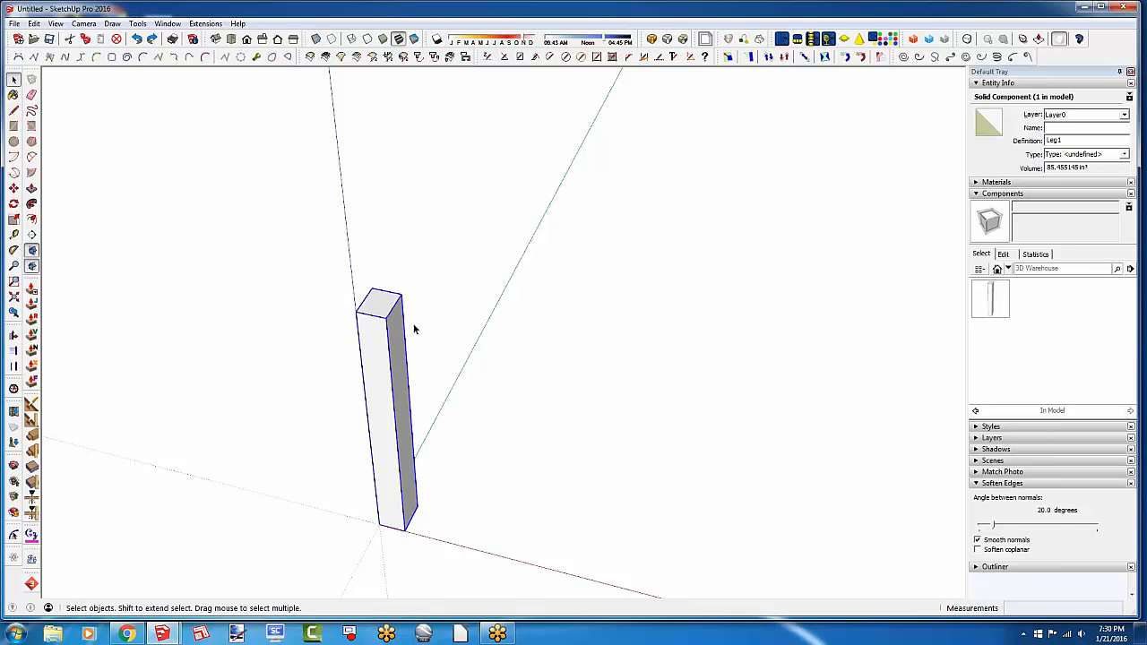
middle_drag(413, 328, 376, 349)
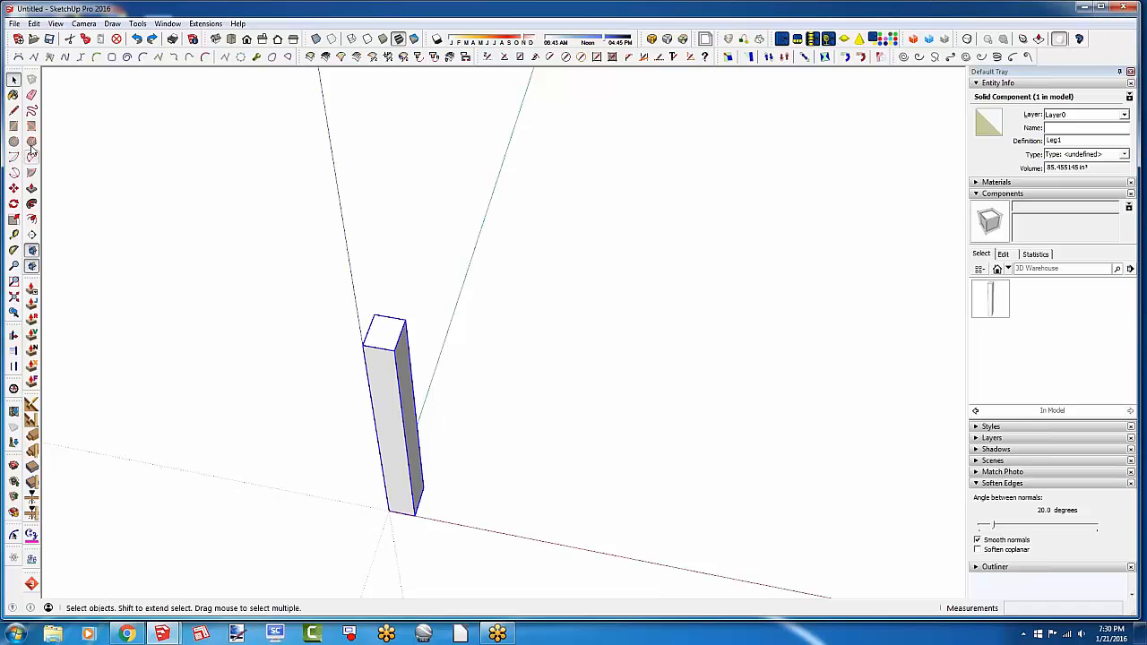
scroll(386, 345, up, 4)
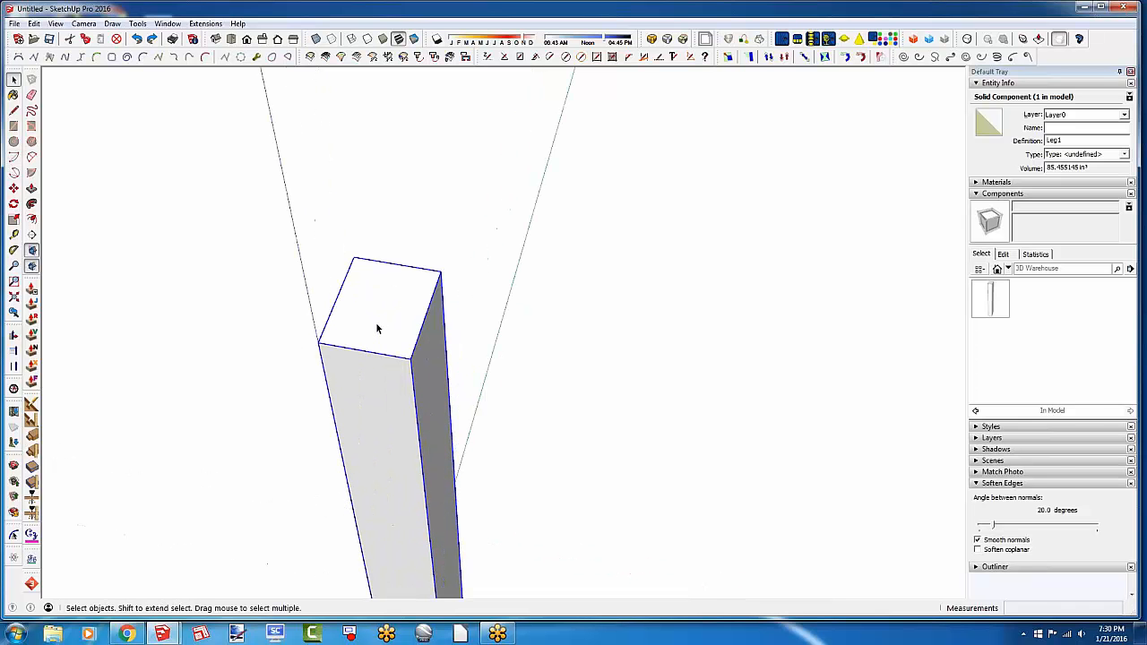
double_click(377, 329)
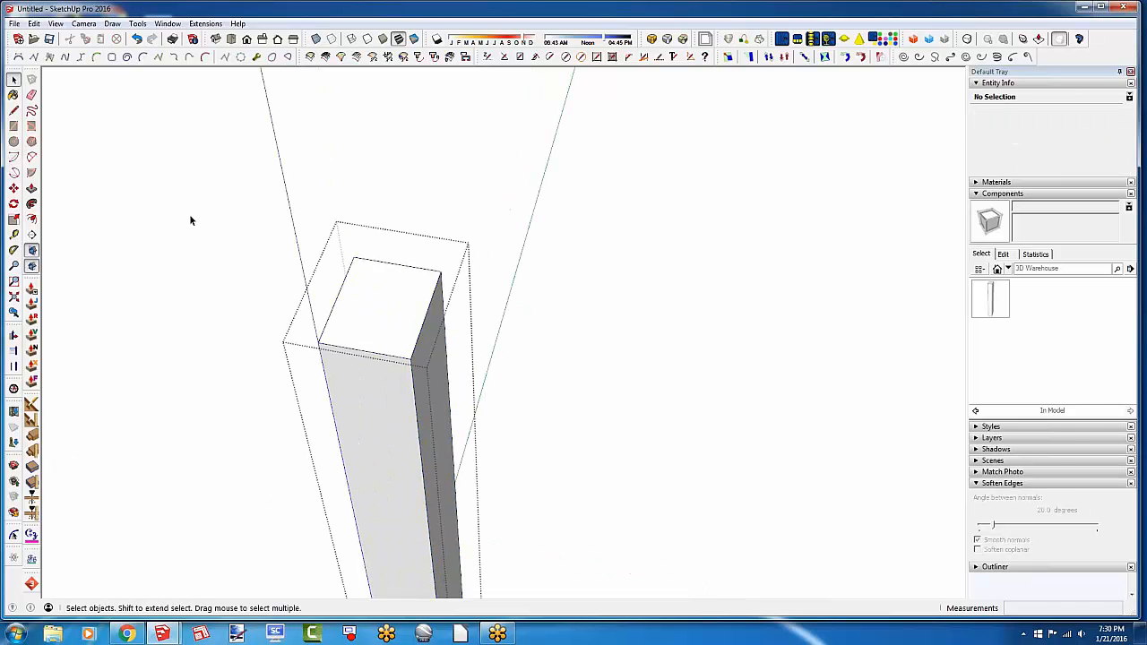
click(14, 111)
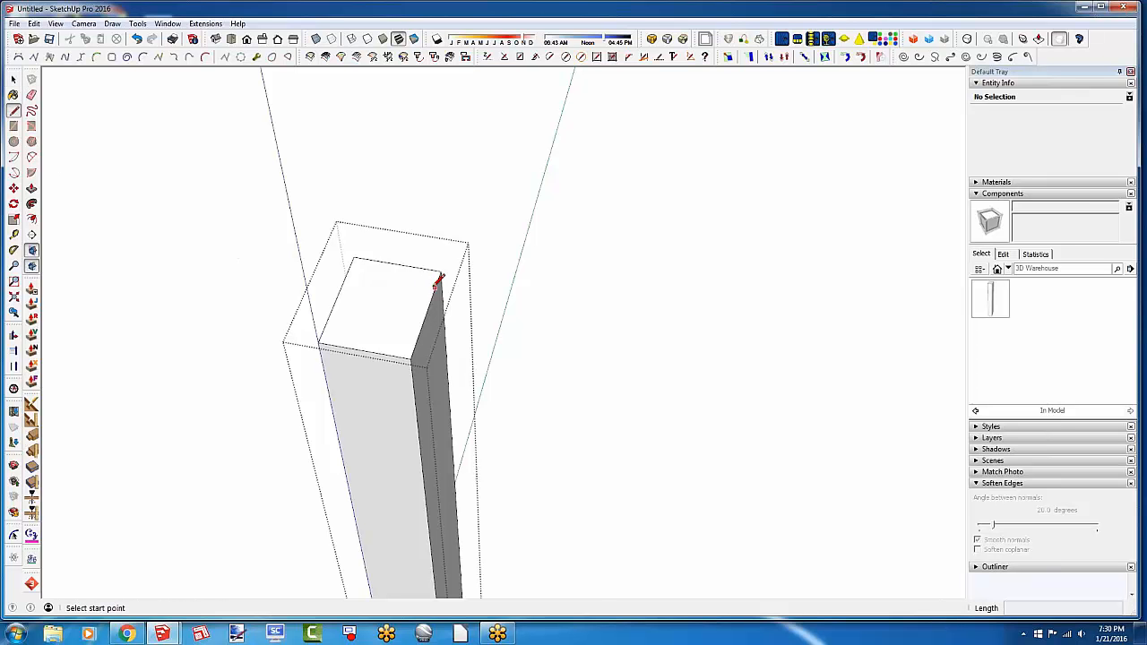
click(397, 265)
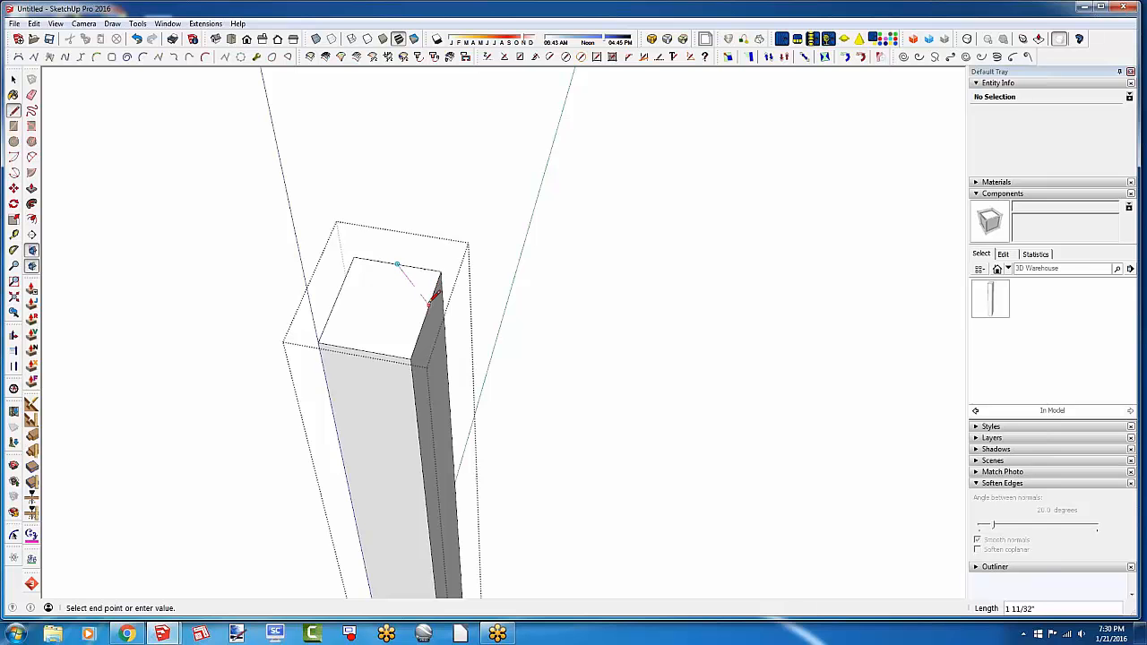
click(429, 302)
key(space)
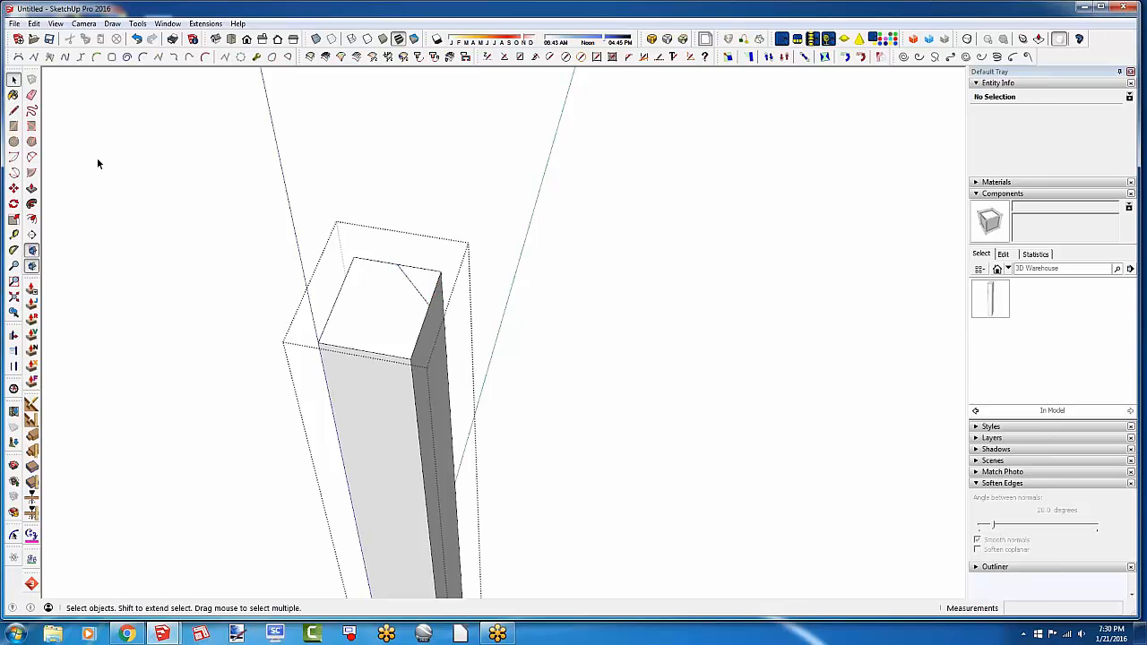
click(559, 253)
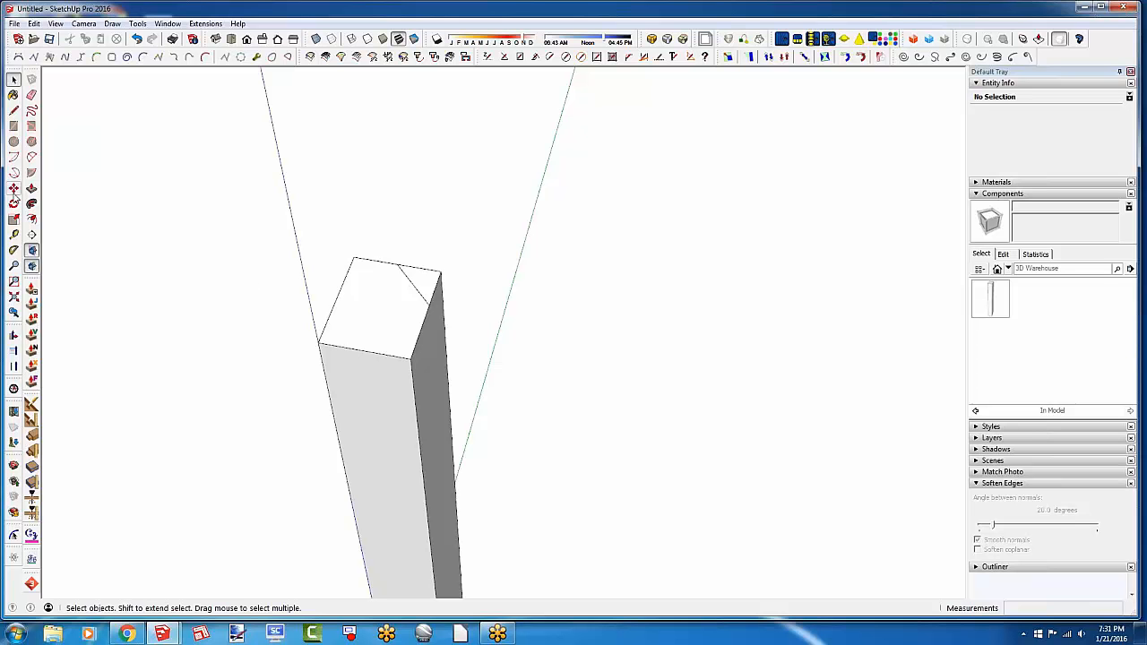
Copy the marked leg about 8 29/32" along the red axis
key(m)
scroll(309, 196, down, 3)
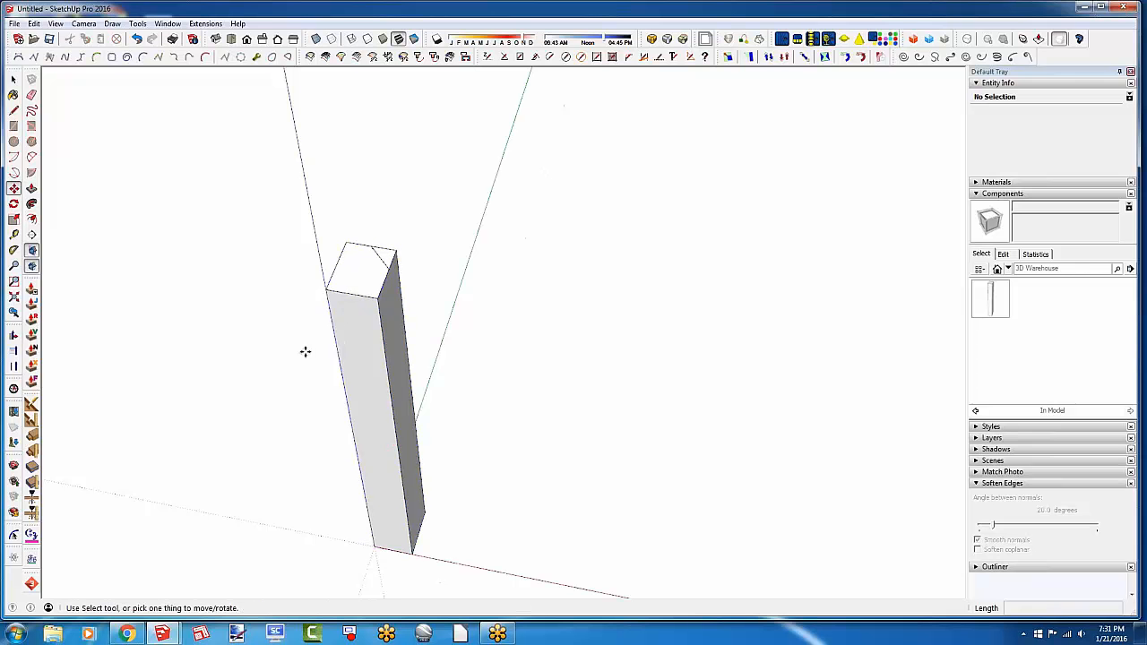
middle_drag(302, 397, 341, 402)
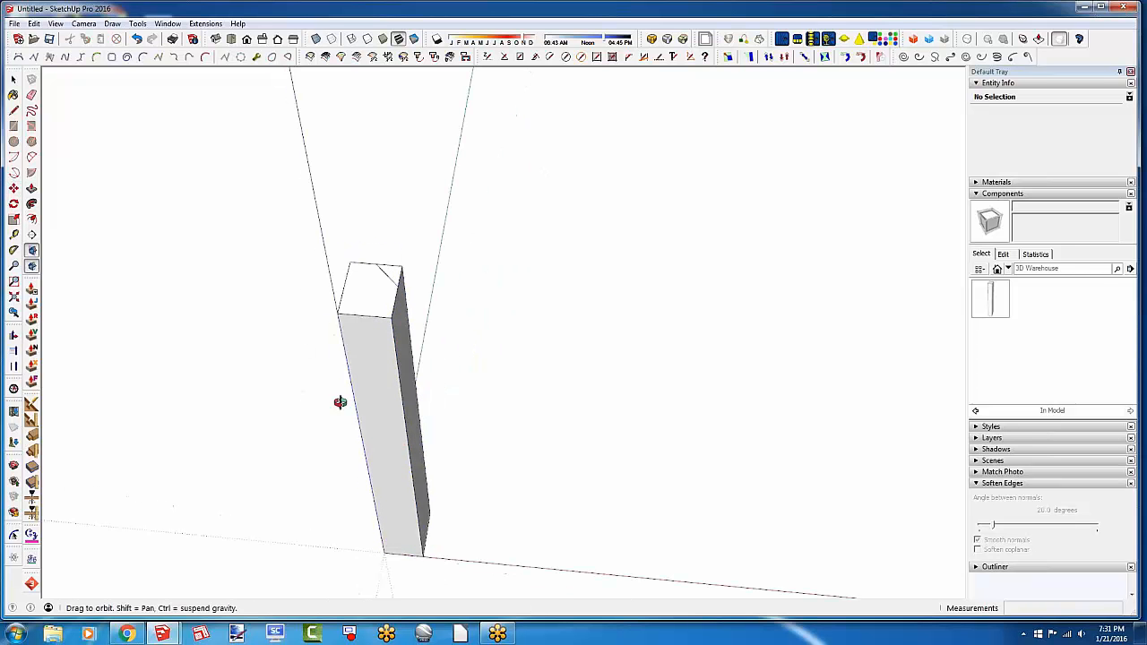
key(ctrl)
click(337, 313)
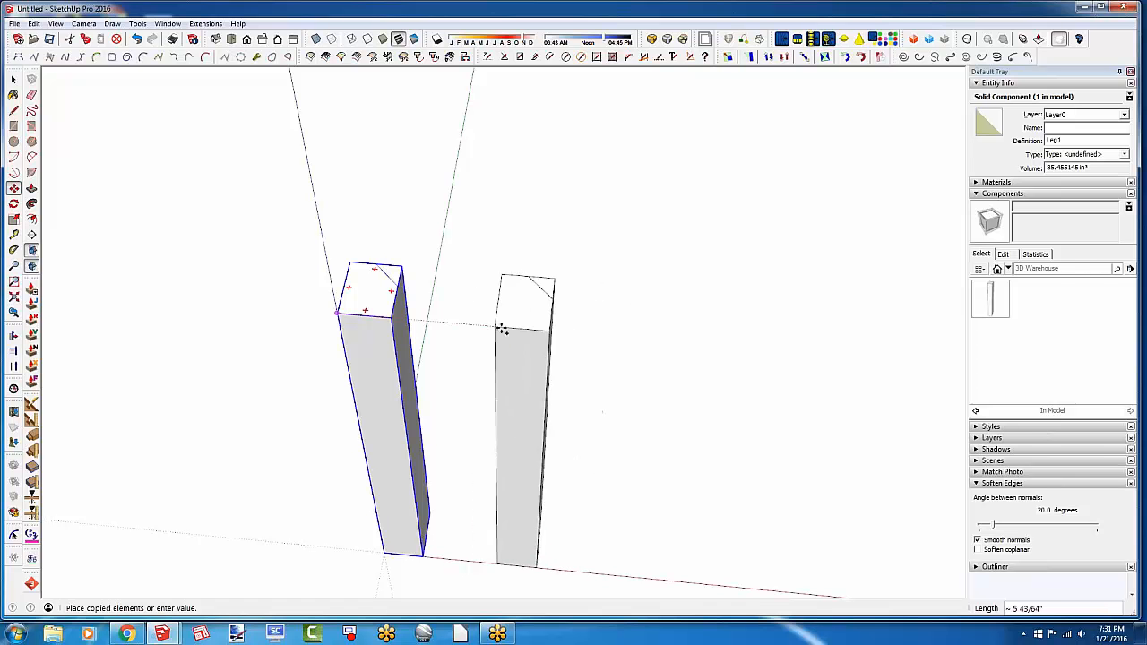
click(336, 312)
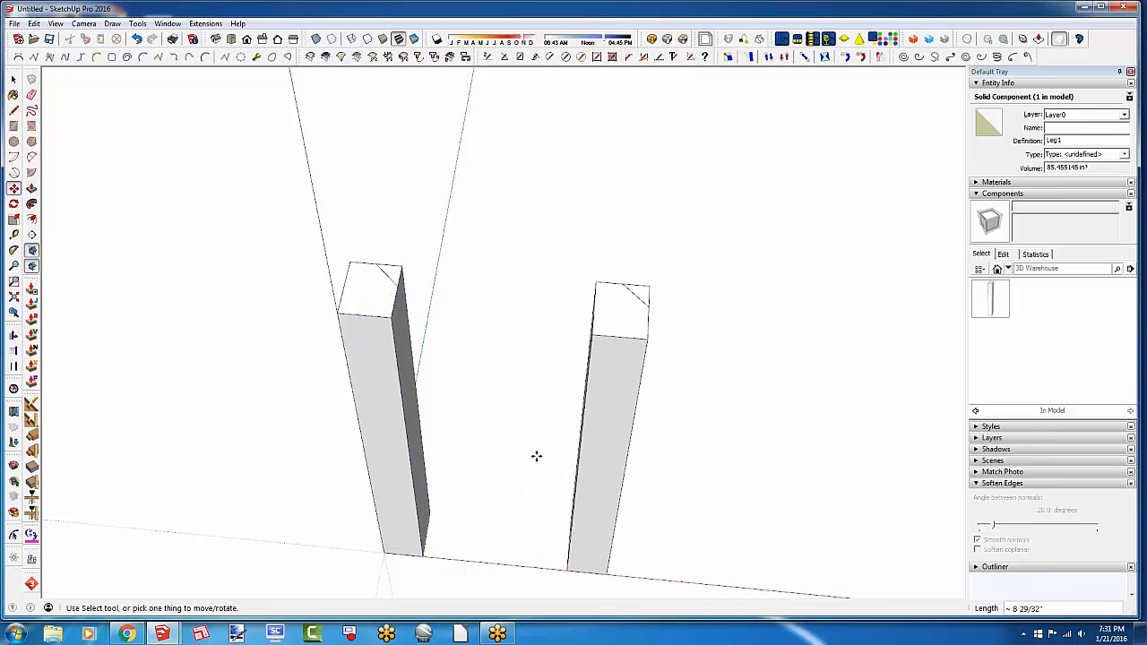
middle_drag(534, 456, 492, 406)
Rotate the copied leg half a turn about its vertical axis so its corner mark sits diagonally opposite
key(m)
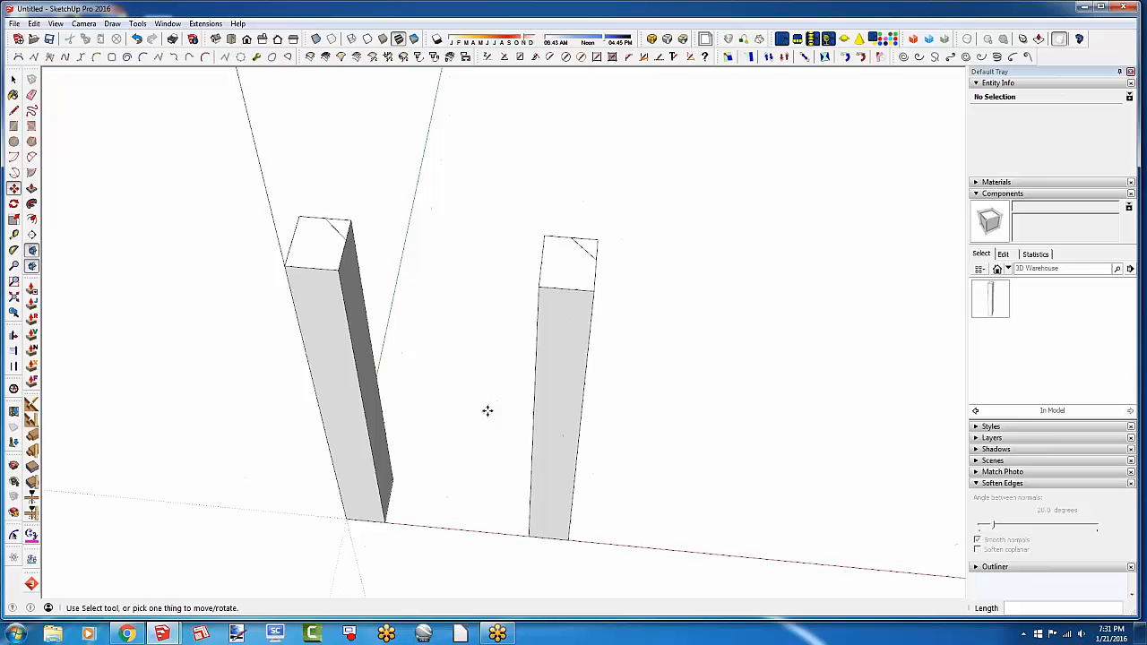
click(554, 273)
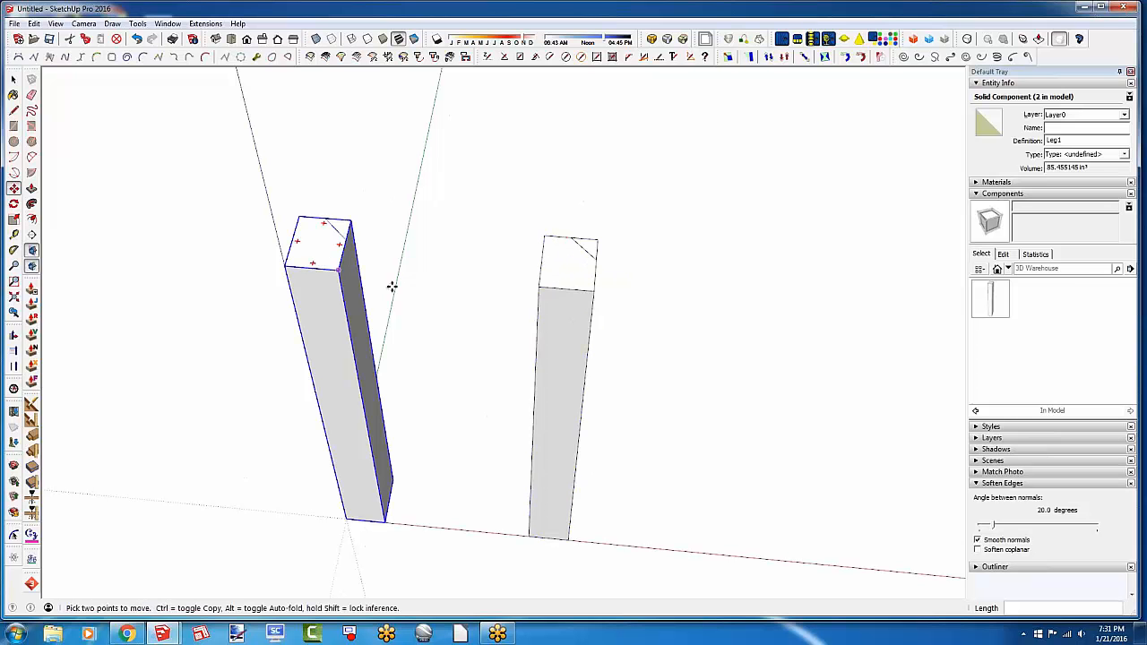
middle_drag(448, 333, 519, 353)
scroll(527, 339, up, 1)
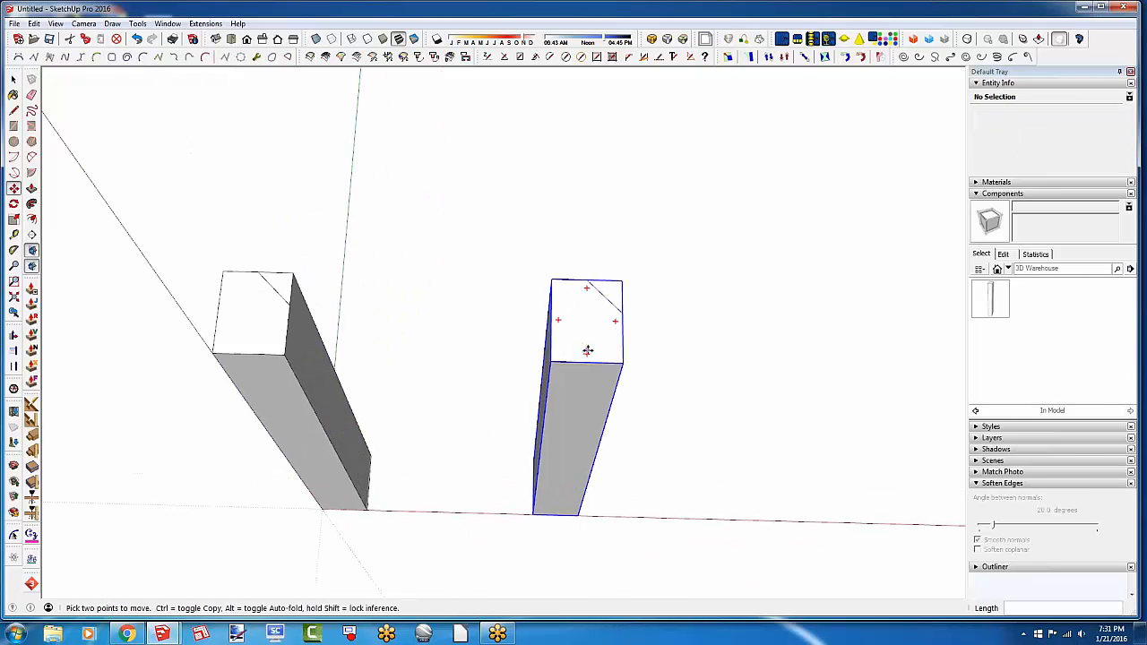
click(587, 354)
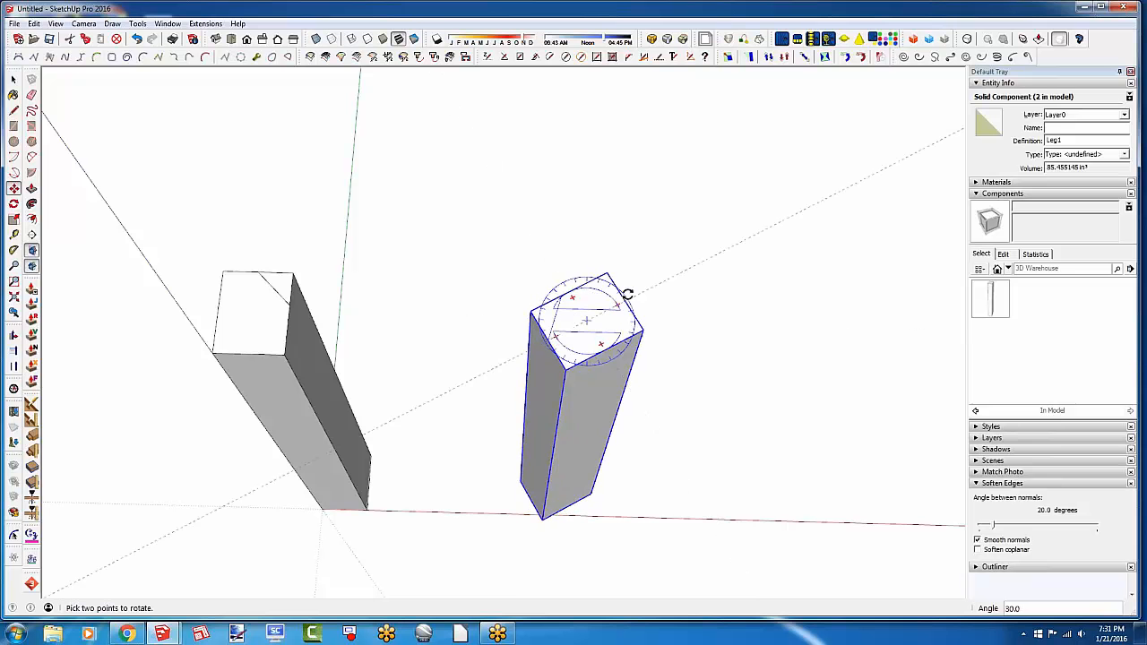
click(587, 280)
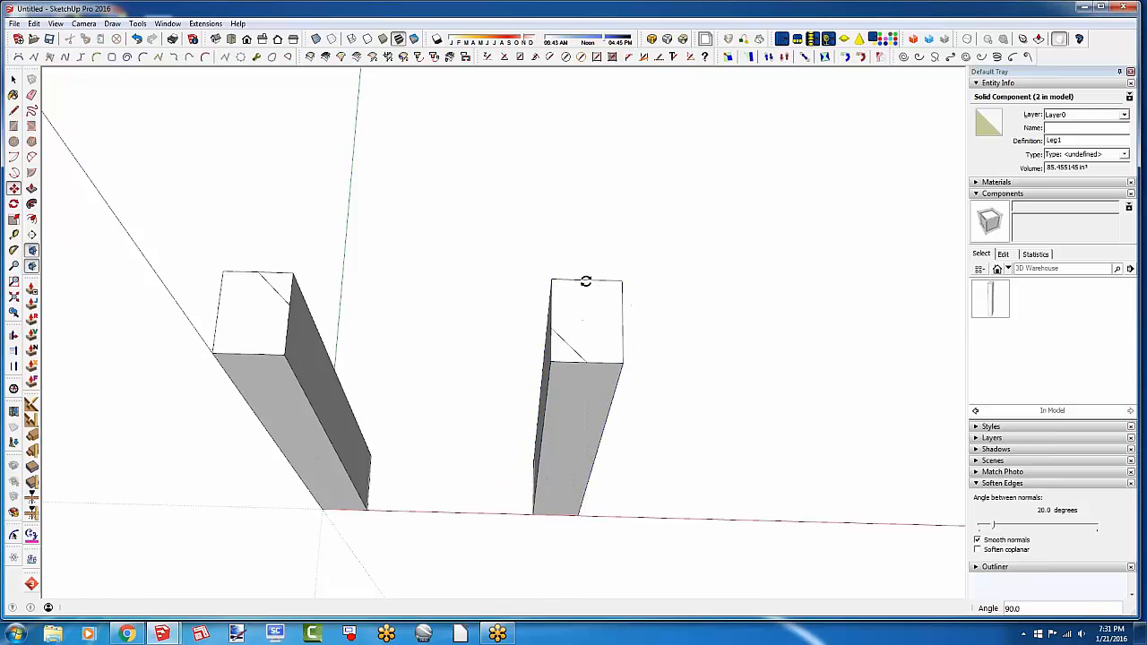
middle_drag(586, 280, 277, 335)
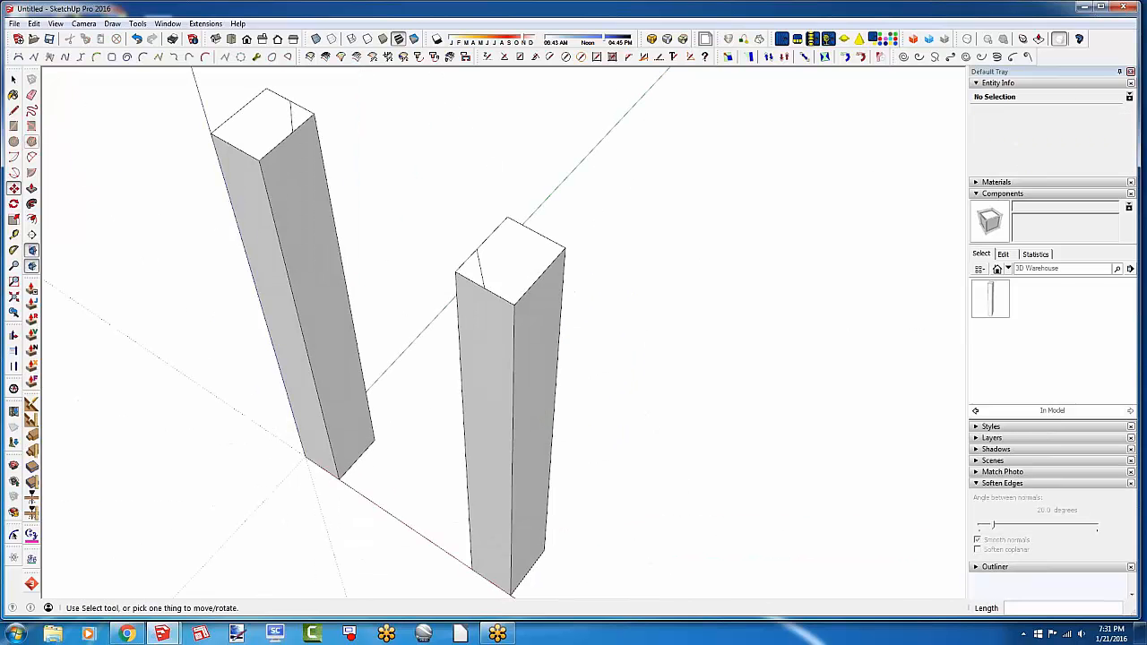
Inside the original leg, draw a rectangle about 2 51/64" by 29/32" high on the face toward the copy and recess it about 33/64"
click(14, 79)
click(280, 188)
double_click(281, 188)
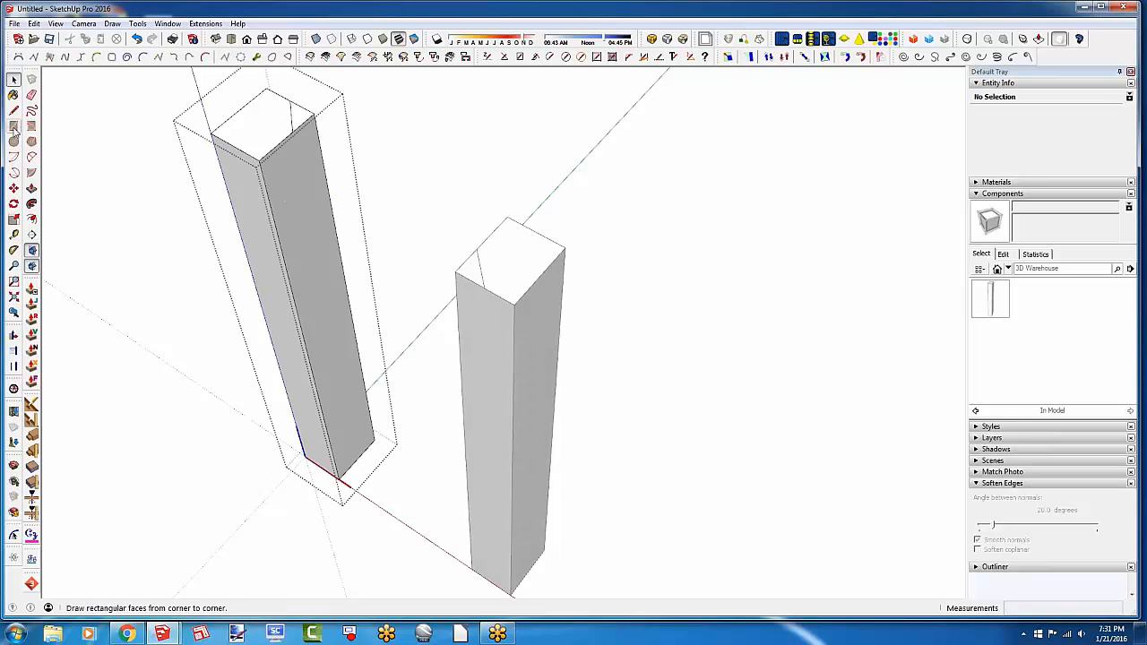
click(14, 125)
click(282, 169)
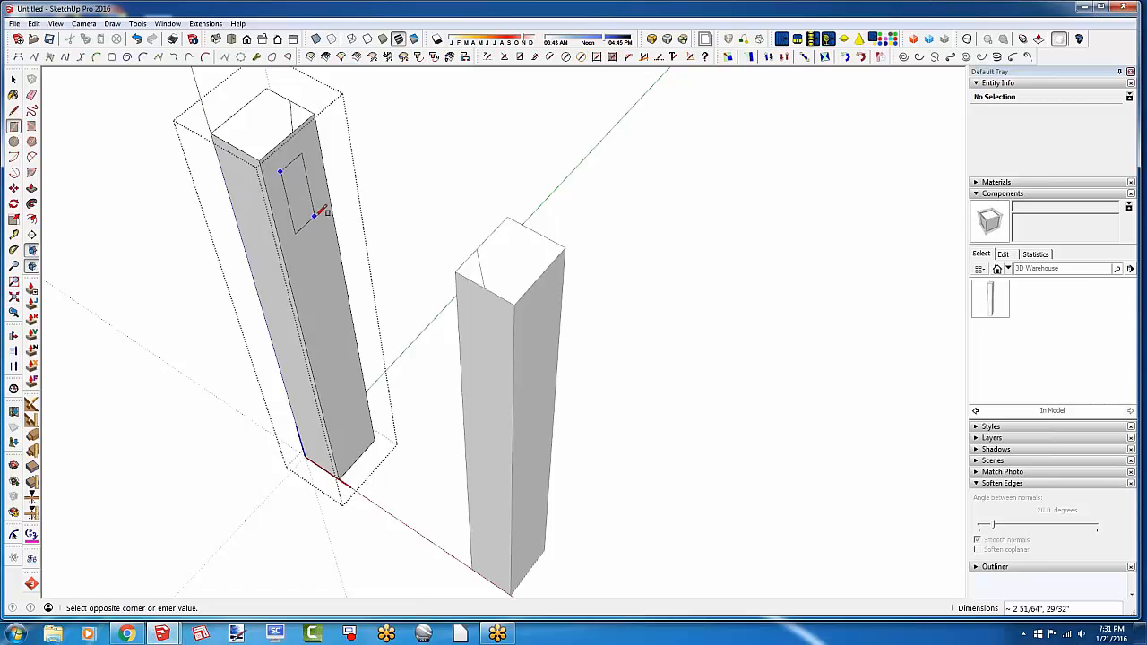
click(313, 217)
click(31, 188)
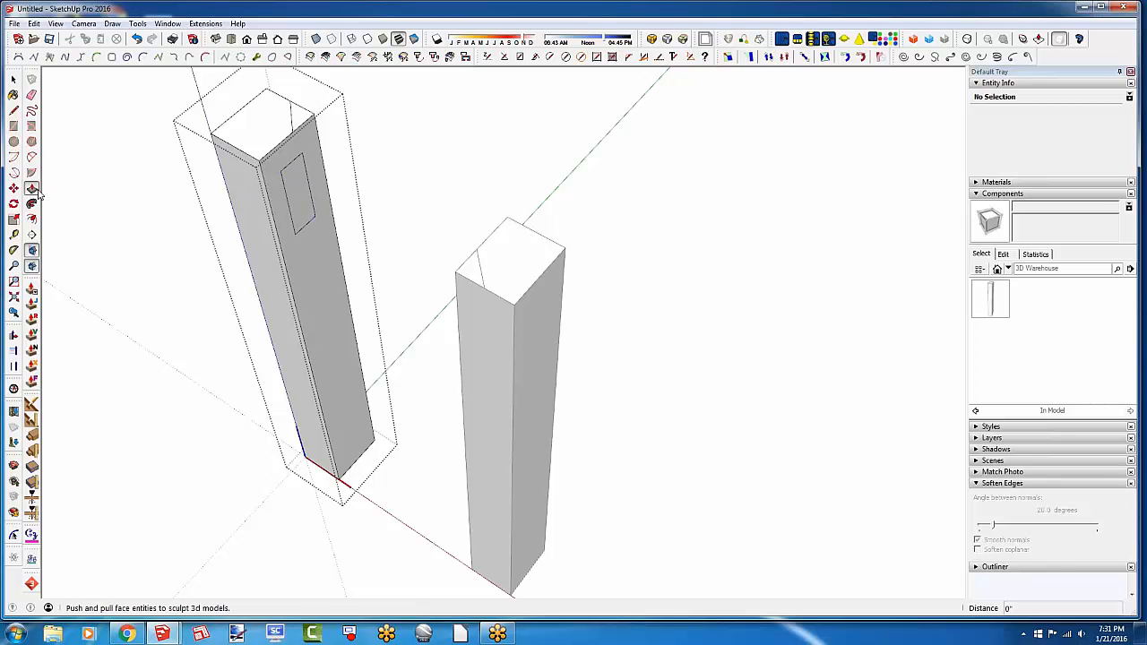
click(302, 221)
click(274, 205)
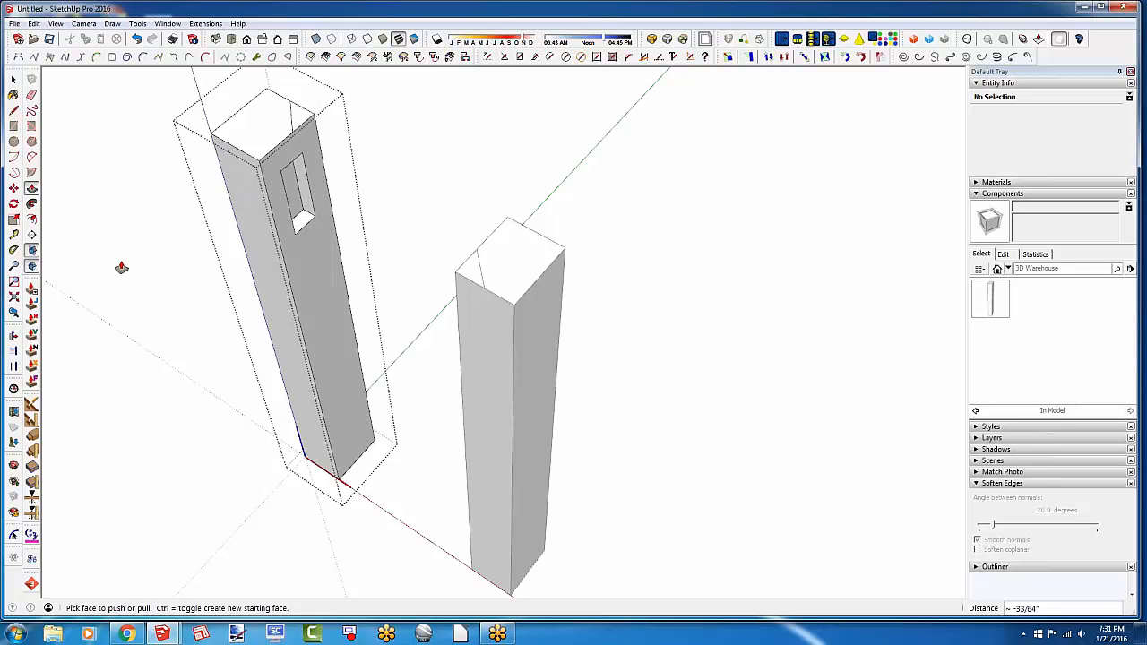
Draw a rectangle on the original leg's other marked-corner face, beside the existing mortise, and recess it about 17/32"
middle_drag(186, 378, 727, 391)
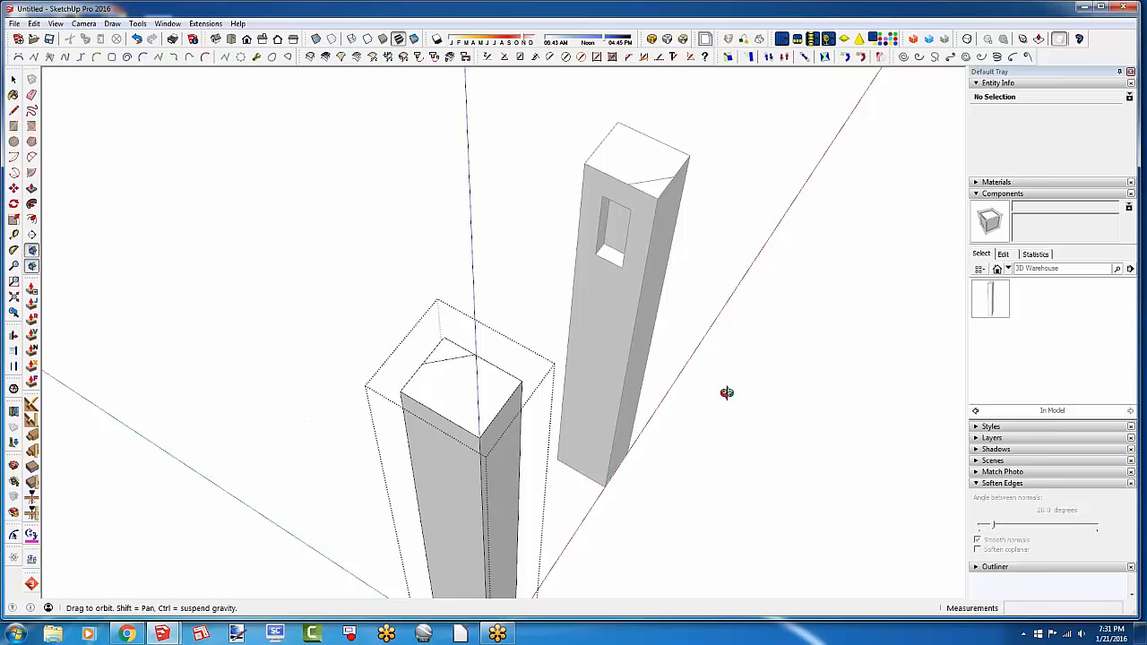
middle_drag(727, 393, 260, 351)
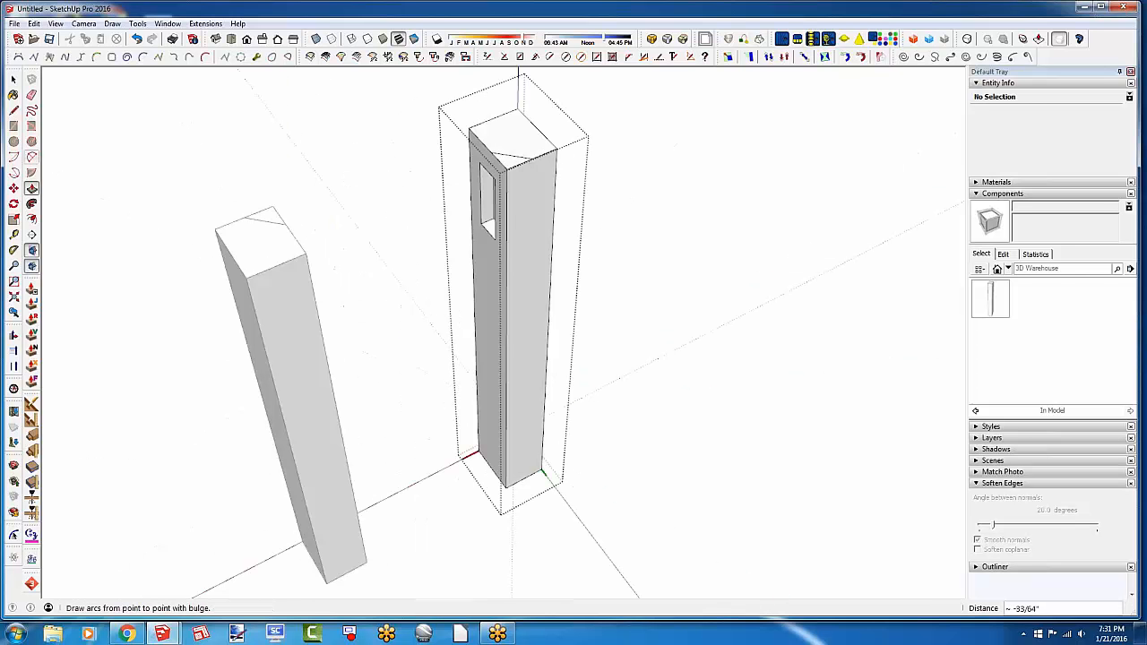
key(r)
click(522, 186)
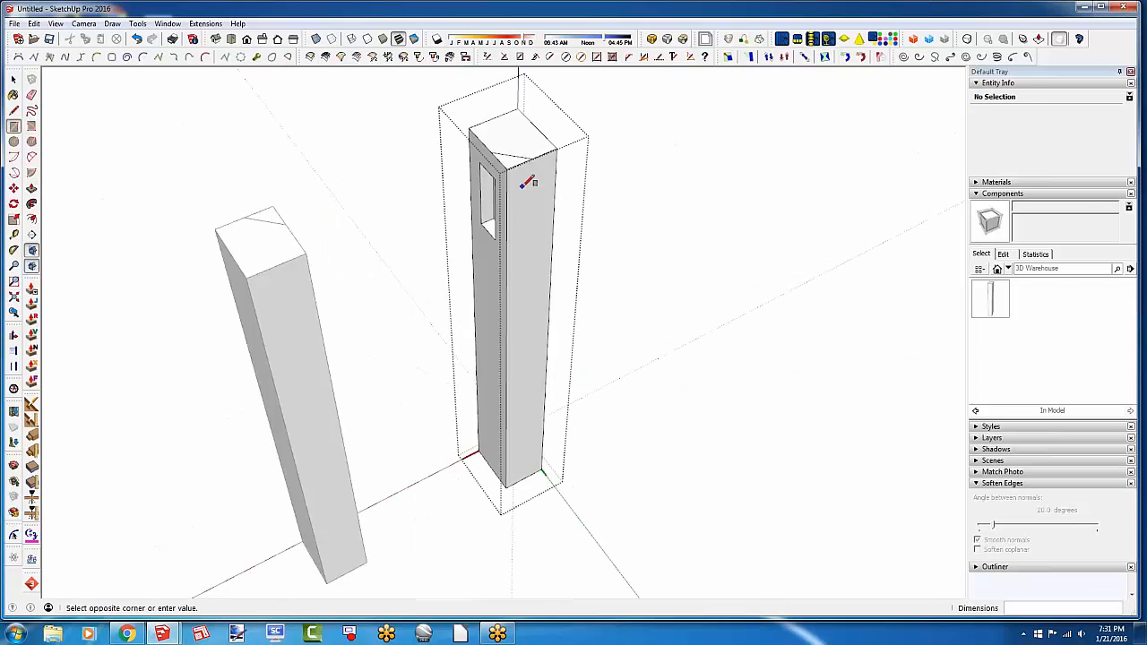
click(541, 238)
key(p)
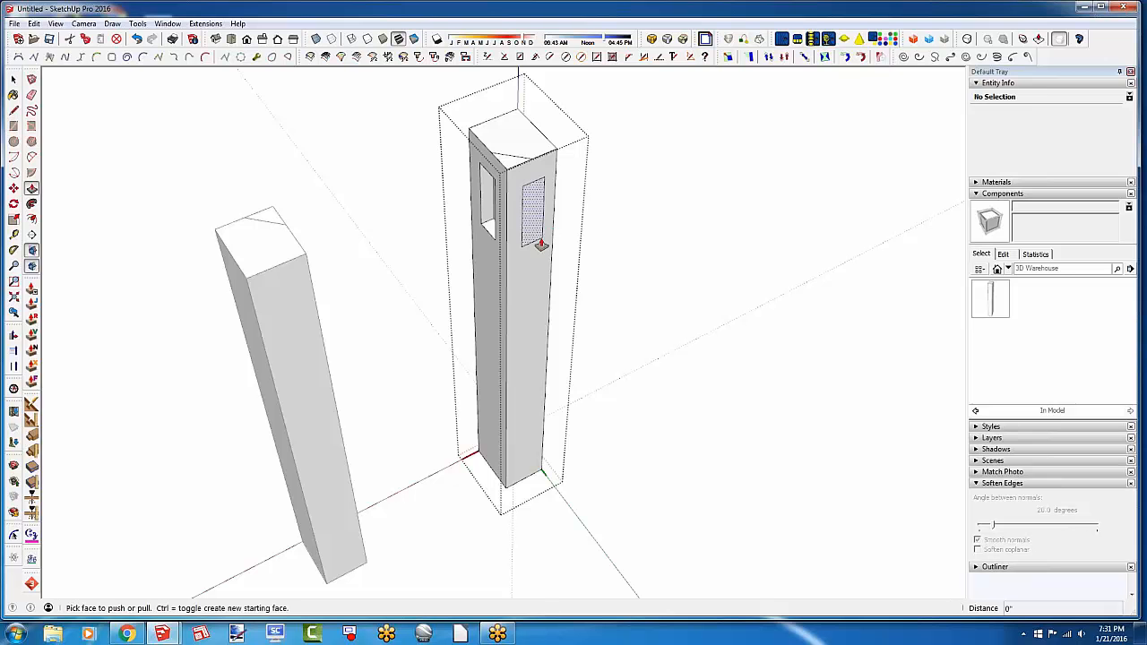
click(534, 242)
click(528, 231)
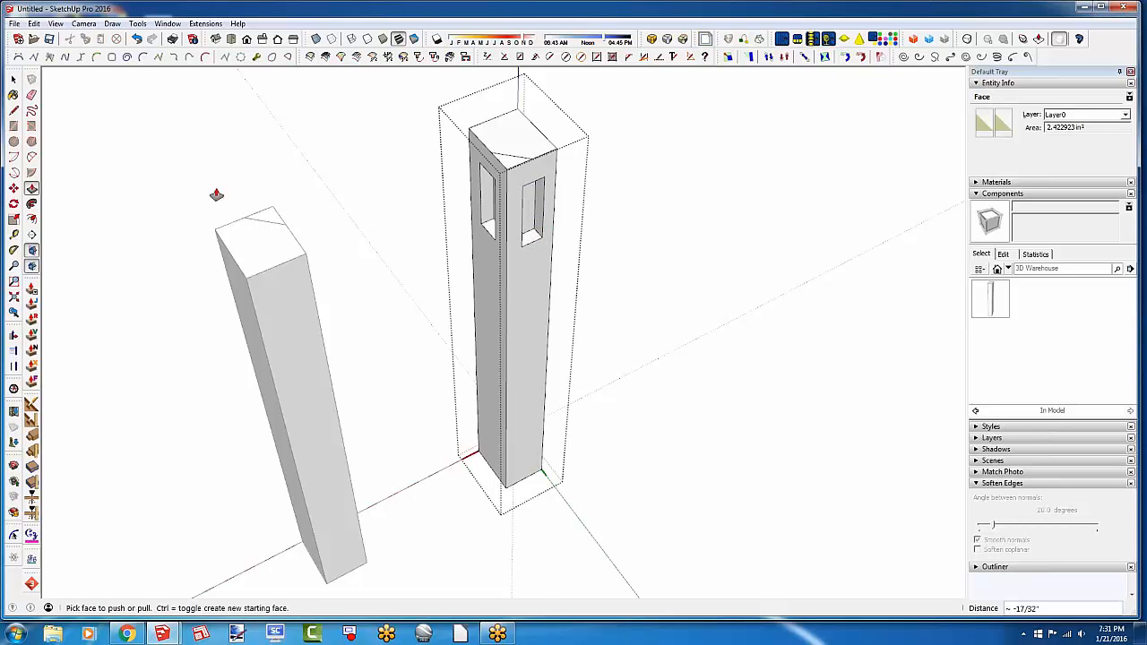
middle_drag(123, 198, 861, 239)
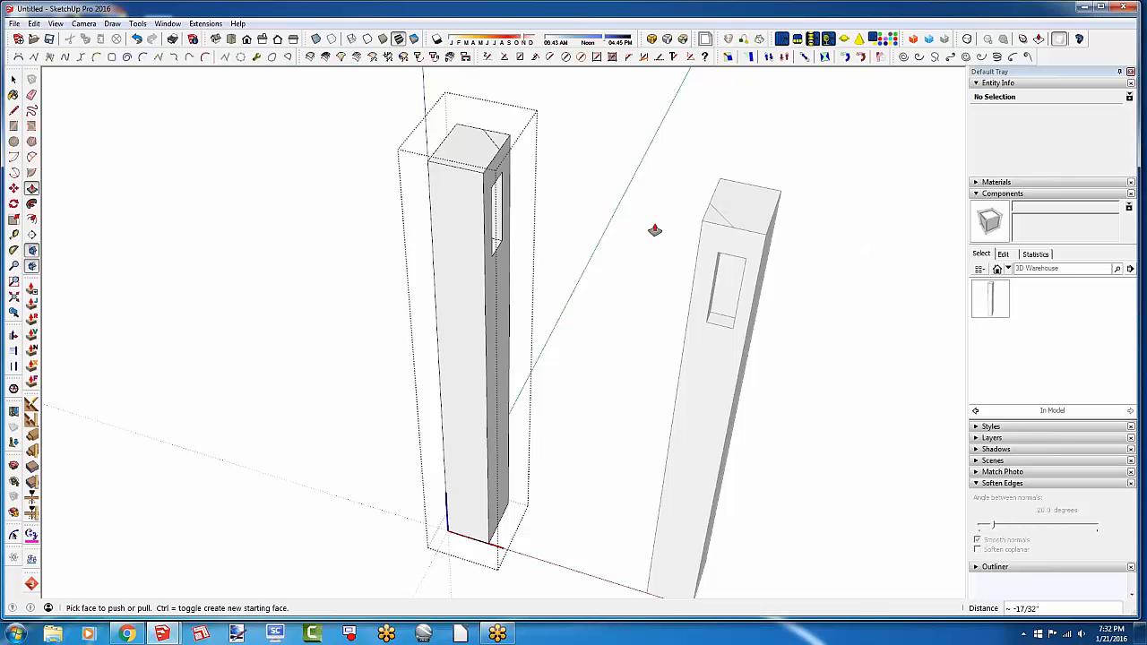
Undo the leg mortises and the half-turn rotation of the copied leg
key(Escape)
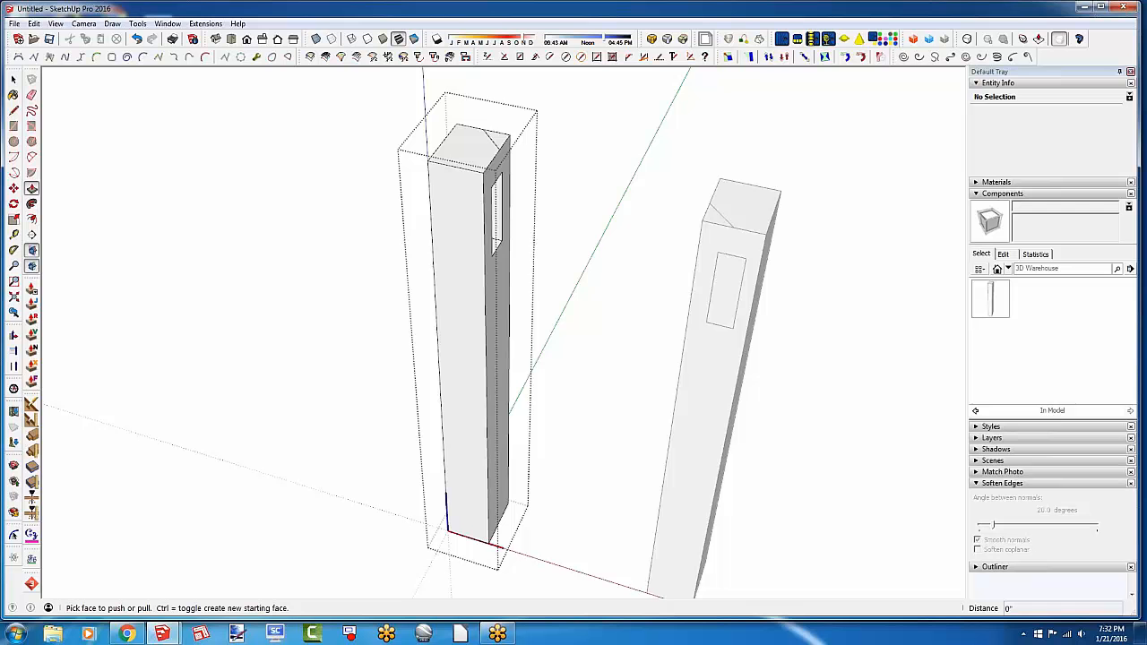
key(ctrl+z)
key(ctrl+z)
key(ctrl+z)
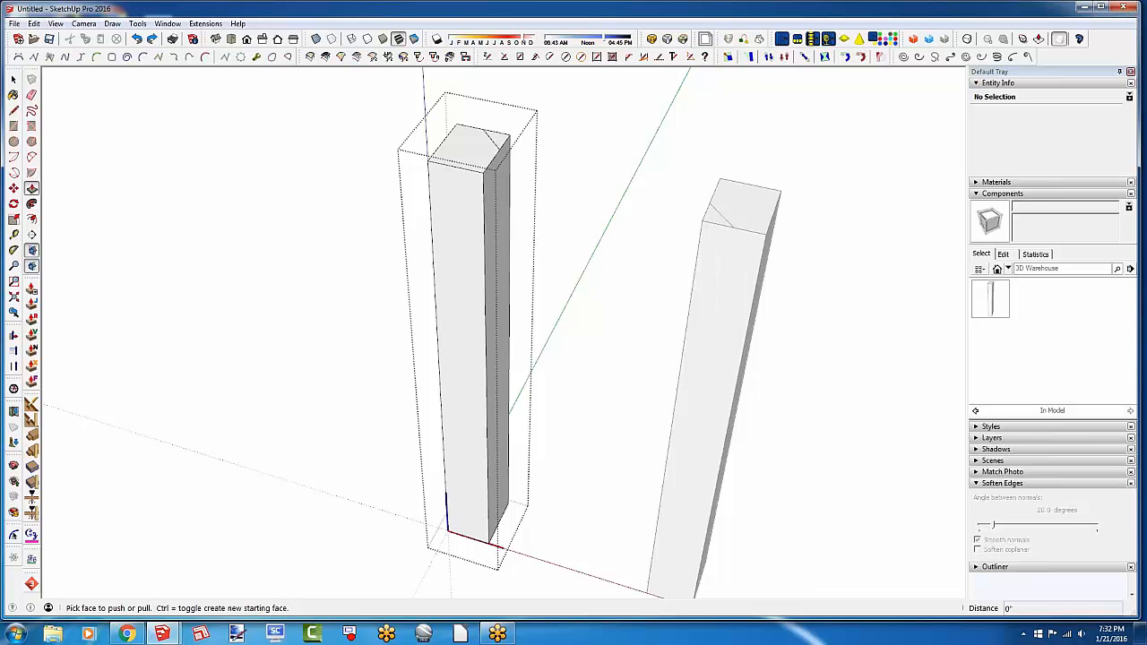
key(o)
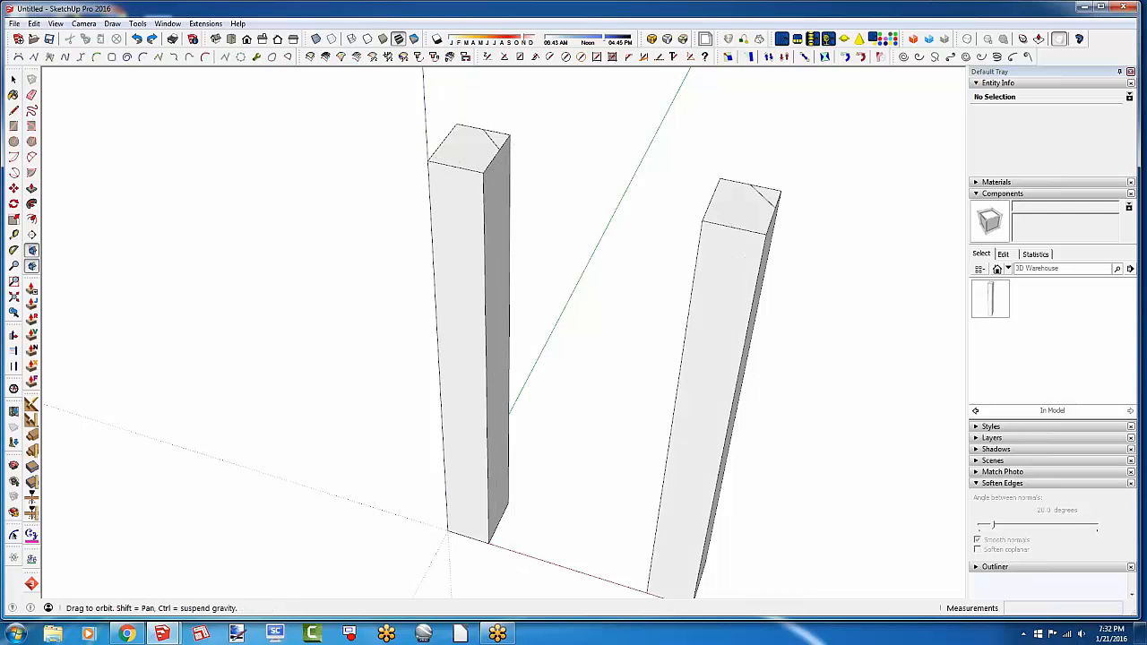
middle_drag(663, 202, 762, 246)
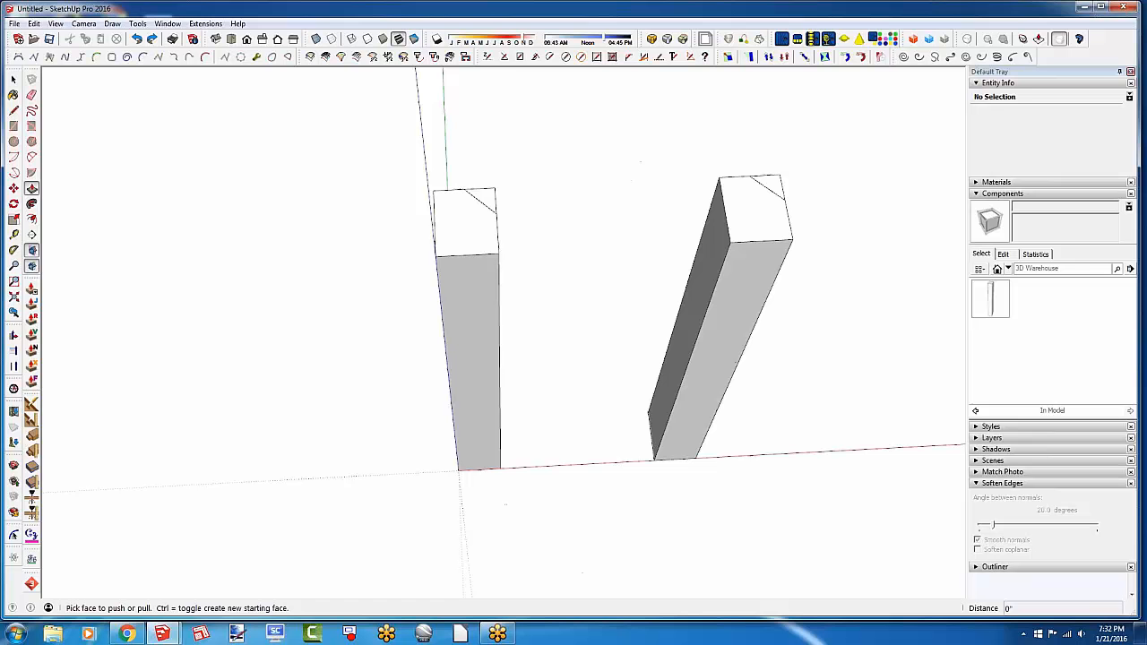
Flip the copied leg along the component's red axis, and open and close it to inspect its internal axes
key(space)
right_click(748, 222)
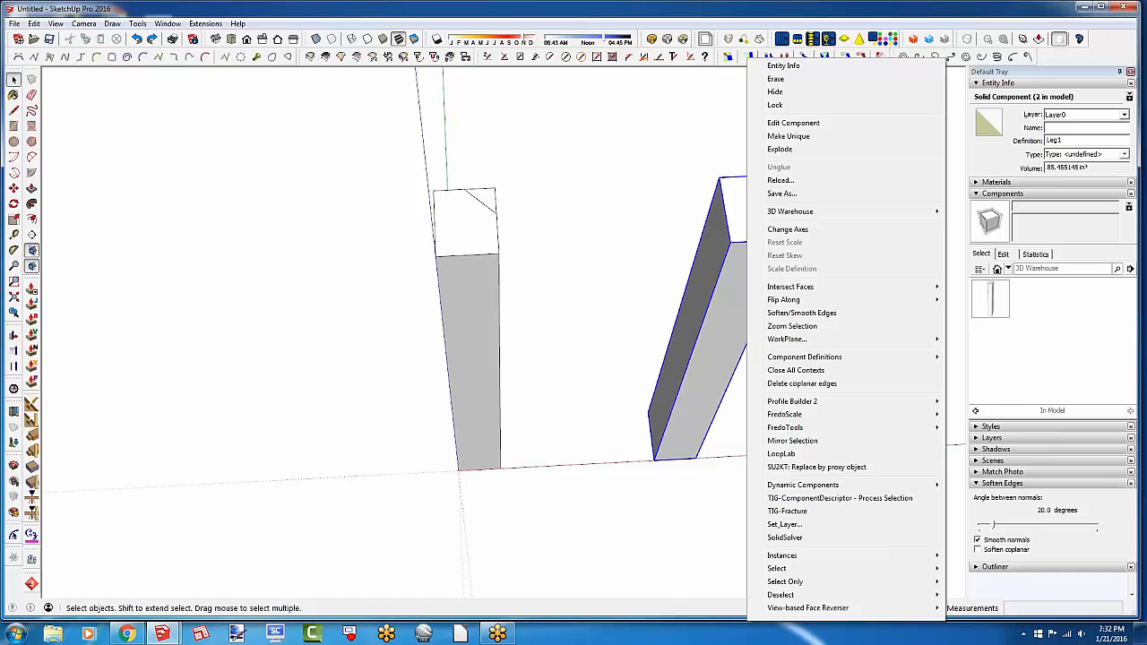
mouse_move(795, 301)
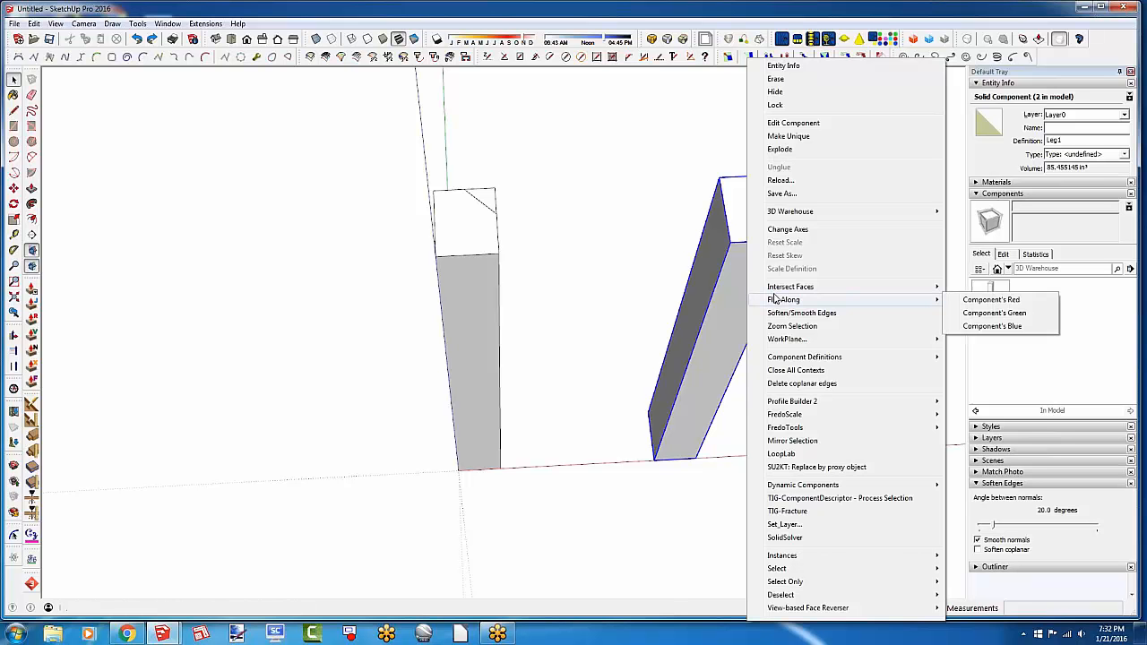
click(969, 306)
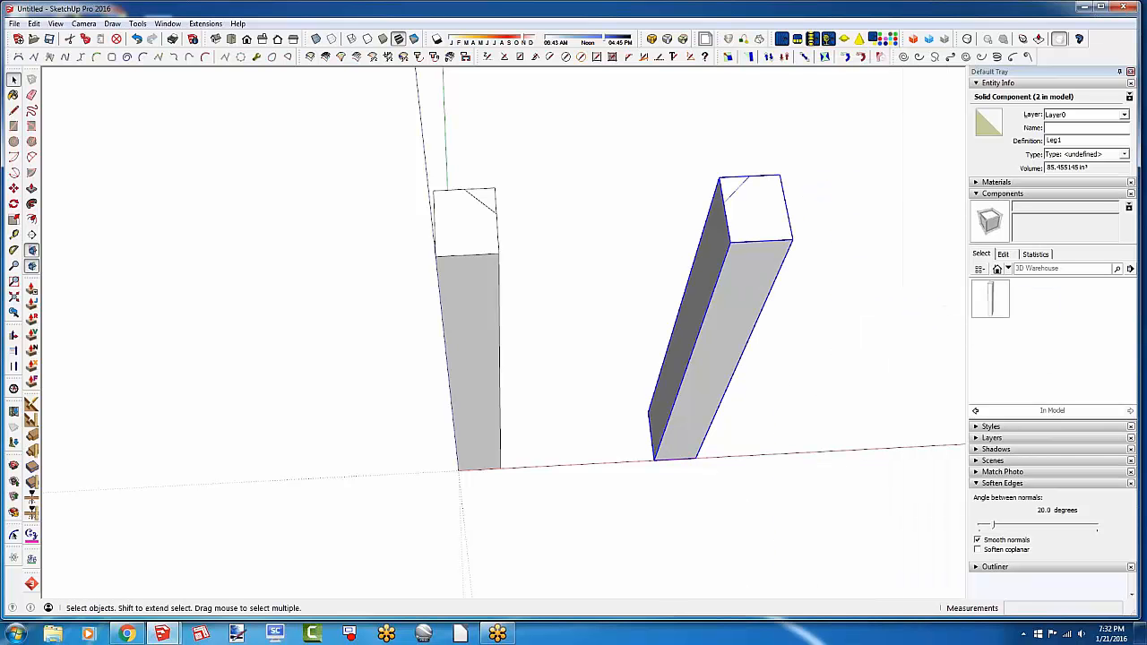
double_click(692, 427)
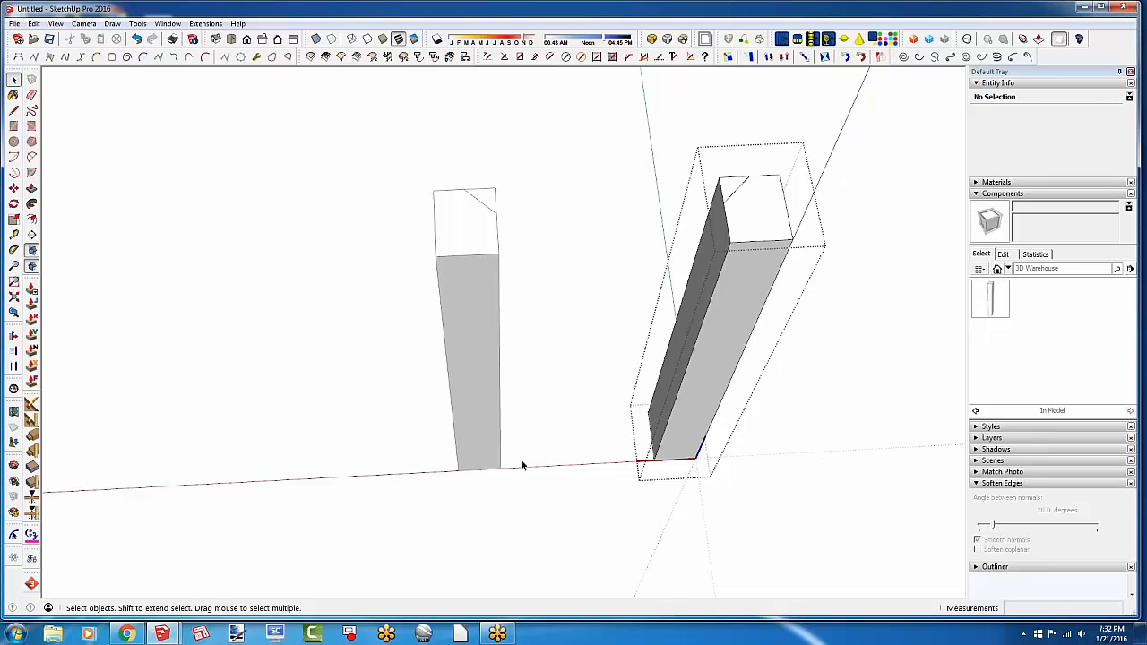
click(572, 494)
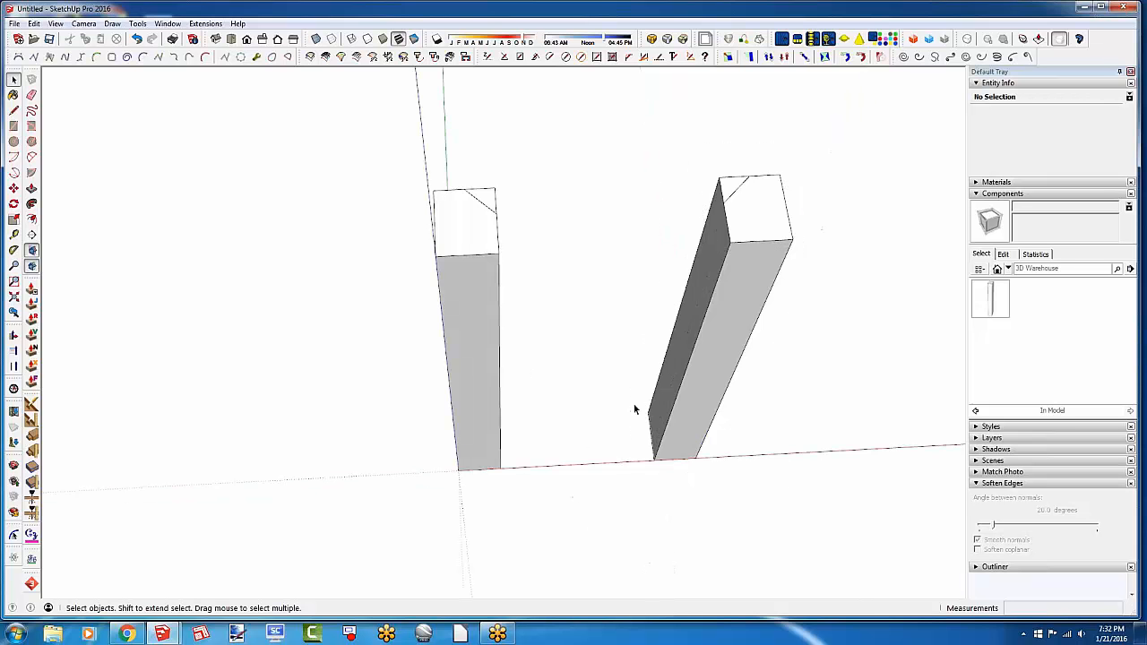
Inside the original leg, draw a rectangle about 3 49/64" by 1 5/16" on the face toward the copy and recess it
middle_drag(635, 404, 493, 264)
click(490, 253)
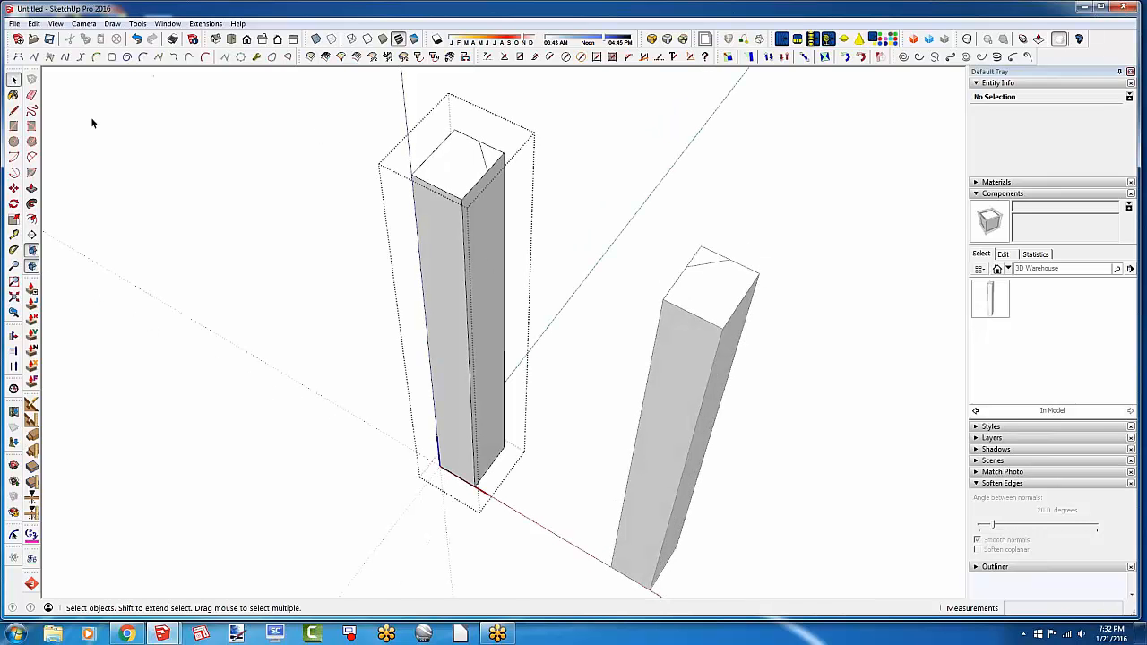
click(14, 126)
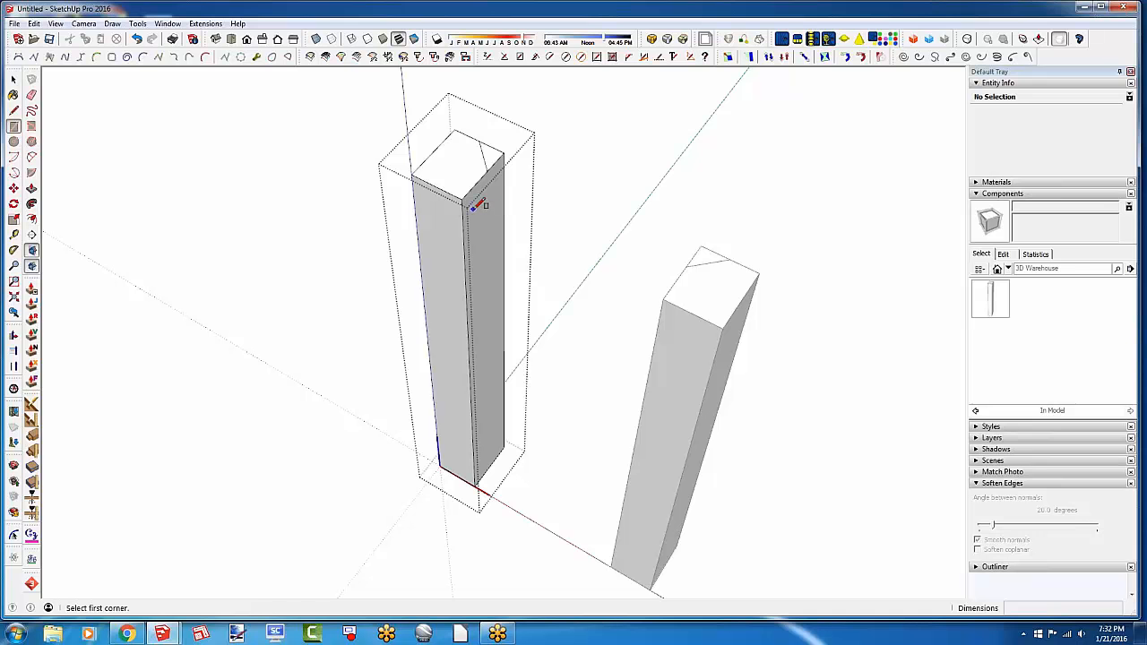
click(474, 207)
click(499, 256)
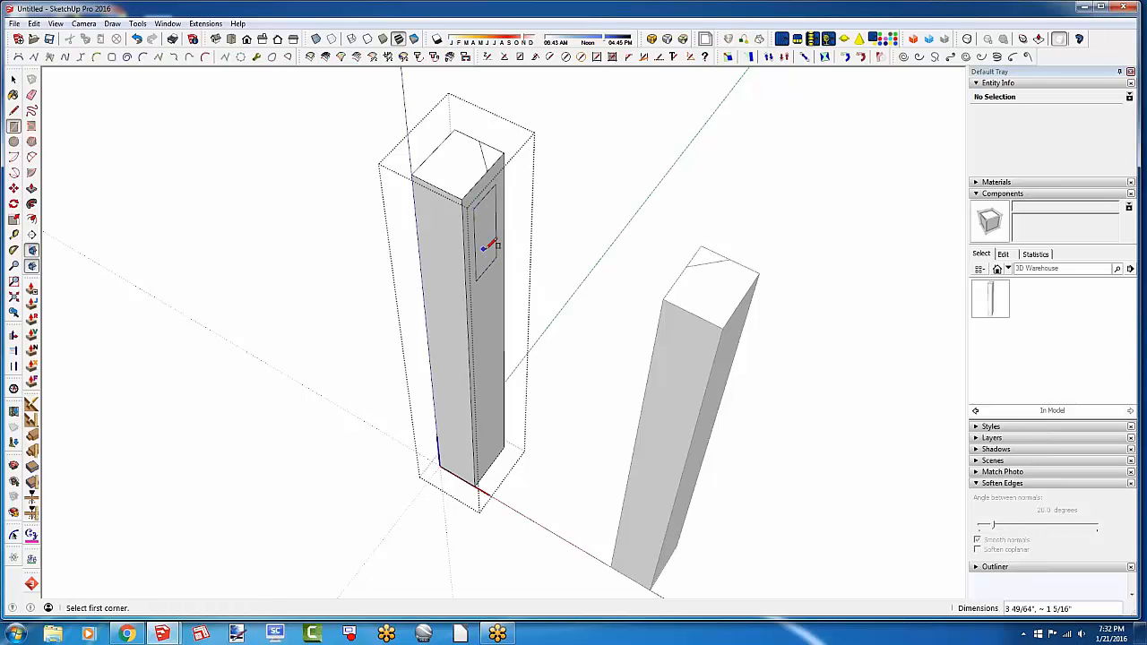
key(space)
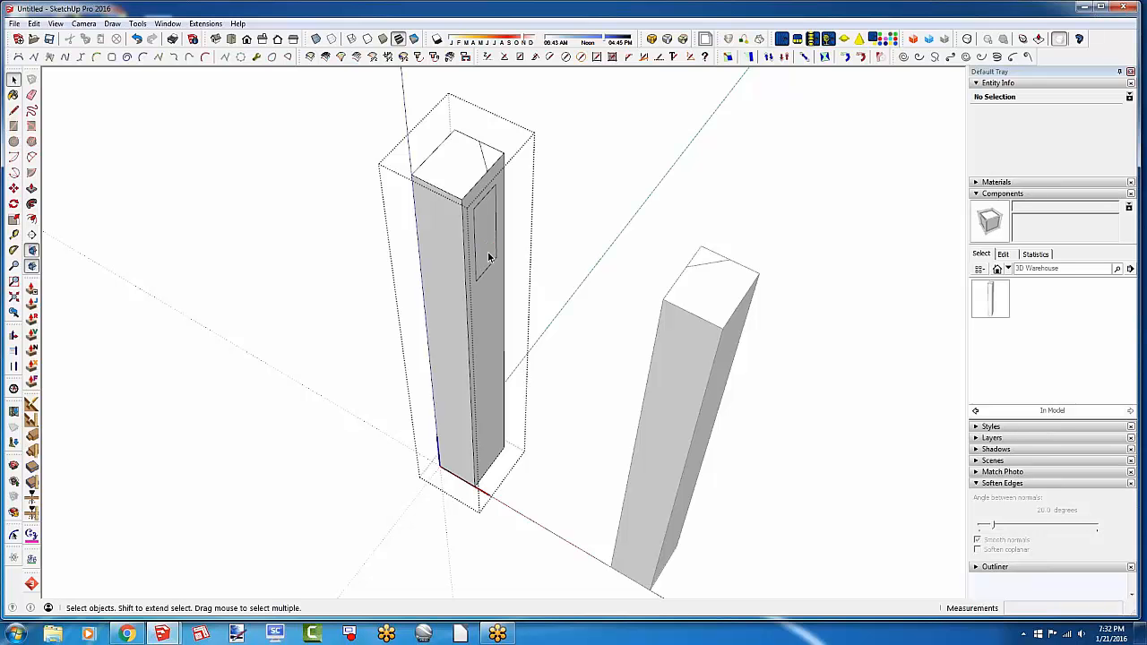
key(p)
click(487, 262)
click(481, 255)
Draw a tall rectangle on the adjacent marked-corner face, recess it about 9/64", and compare the mortises on both legs
middle_drag(749, 283, 596, 235)
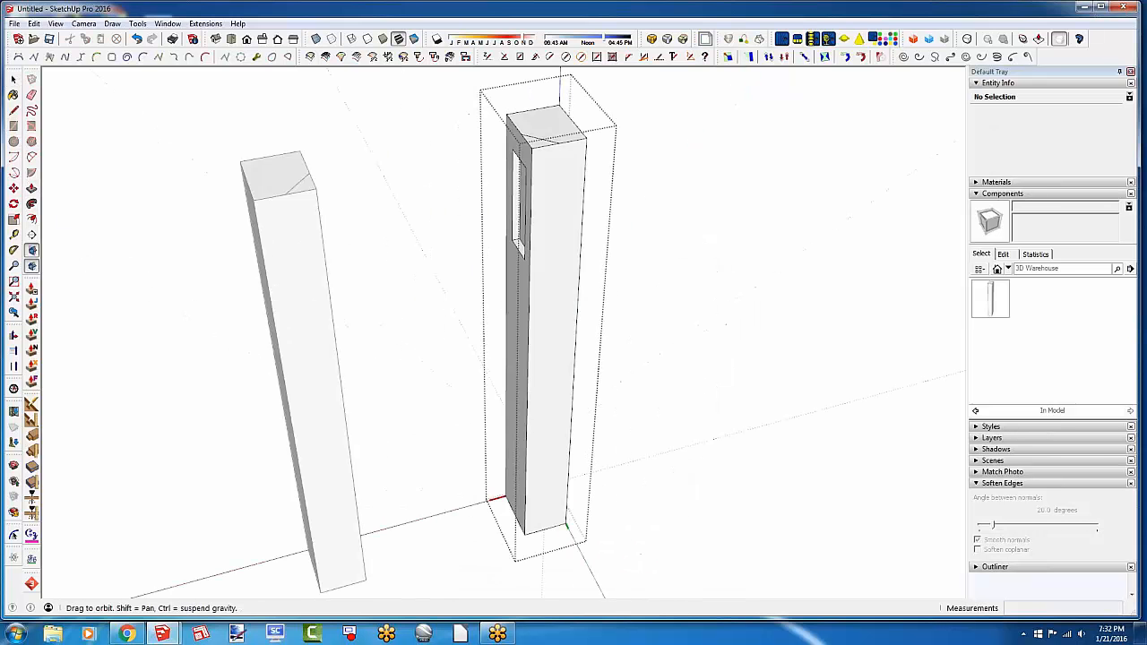
click(14, 126)
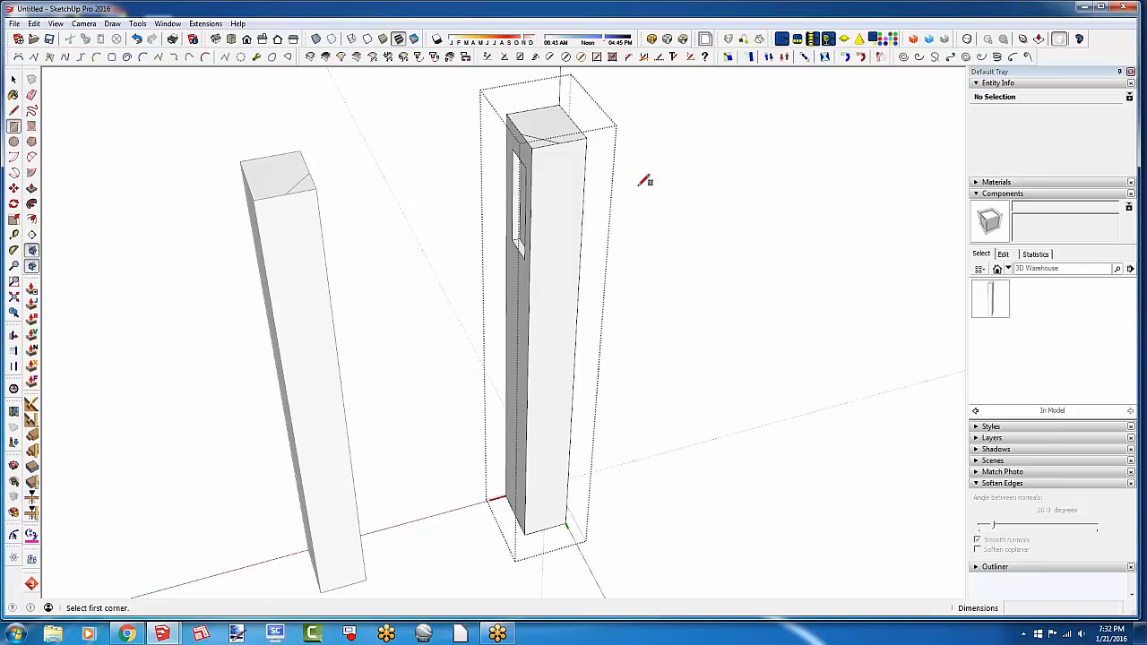
click(549, 164)
click(568, 261)
key(p)
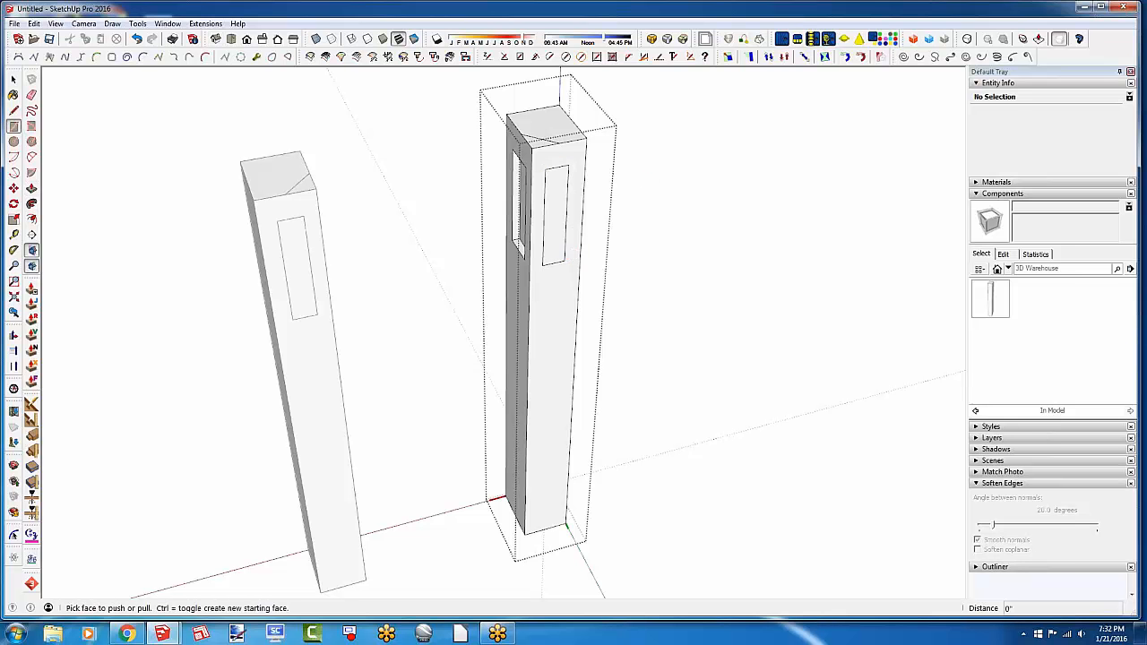
click(546, 253)
click(688, 271)
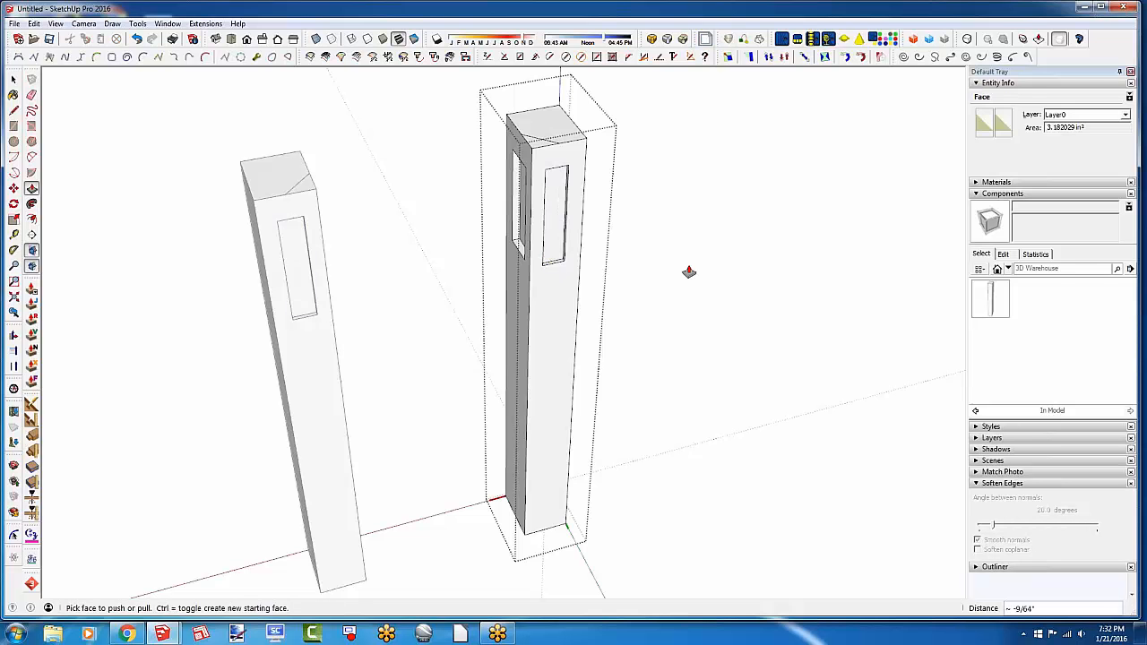
middle_drag(688, 272, 366, 243)
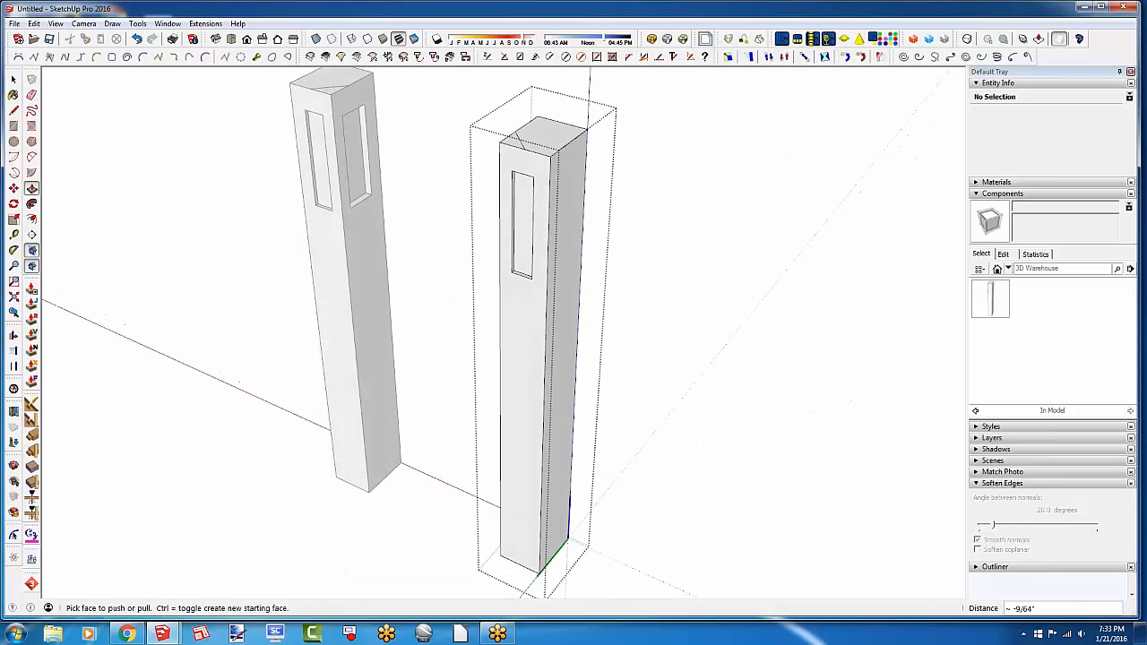
key(space)
middle_drag(268, 248, 296, 278)
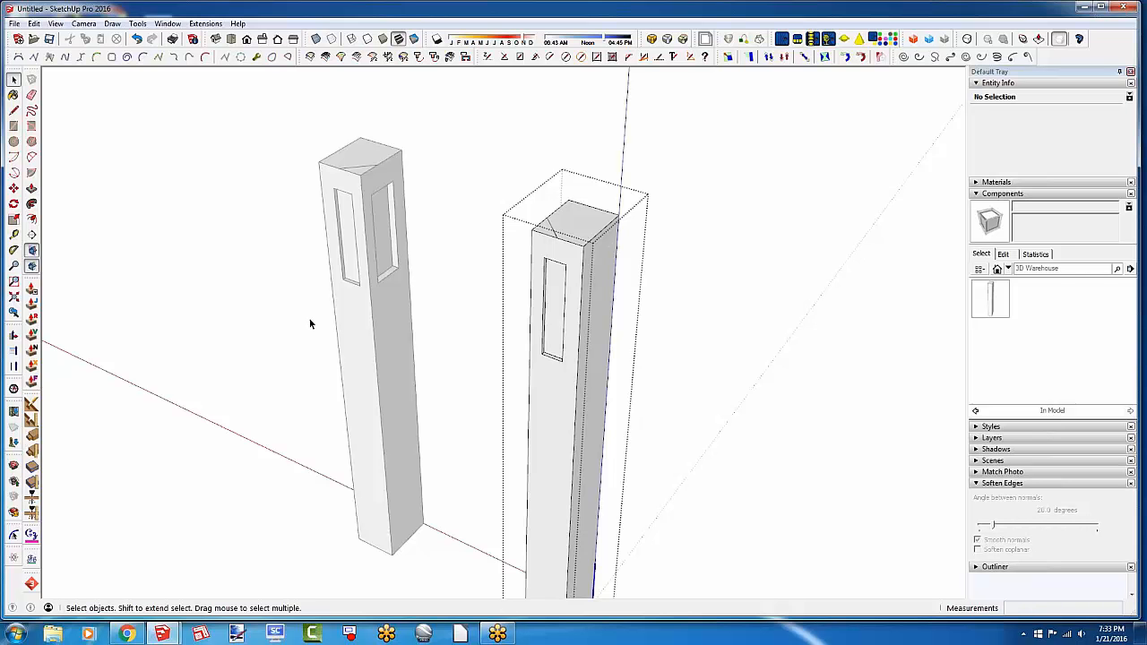
middle_drag(255, 268, 622, 349)
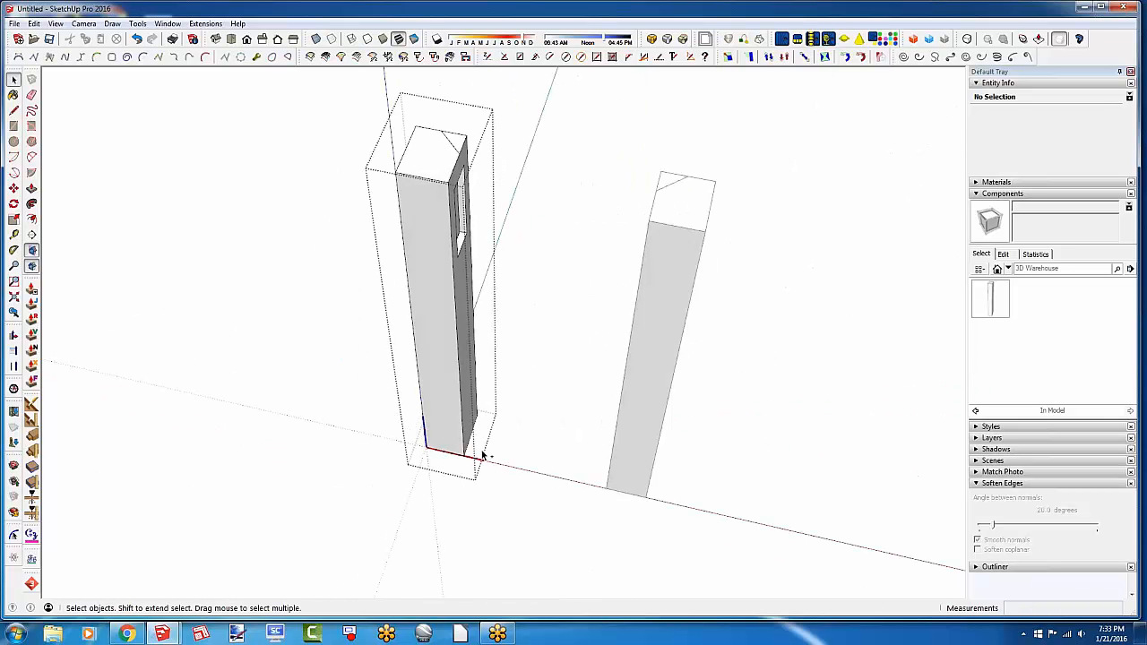
Undo the mortises on the leg component and close it
key(ctrl+z)
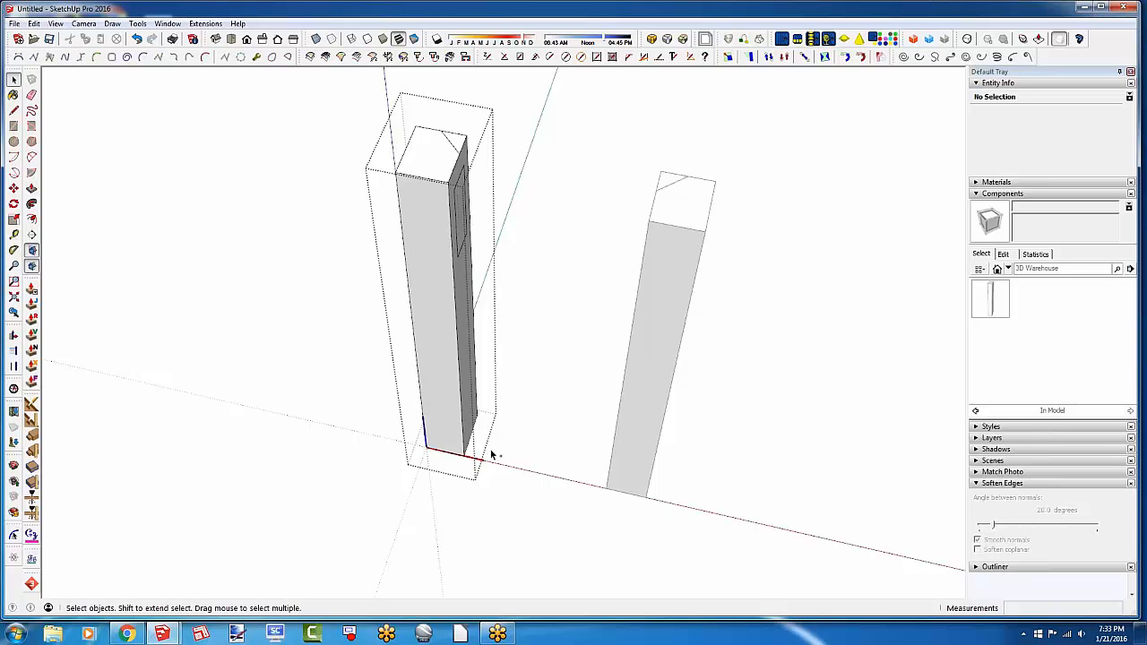
key(ctrl+z)
middle_drag(550, 403, 411, 517)
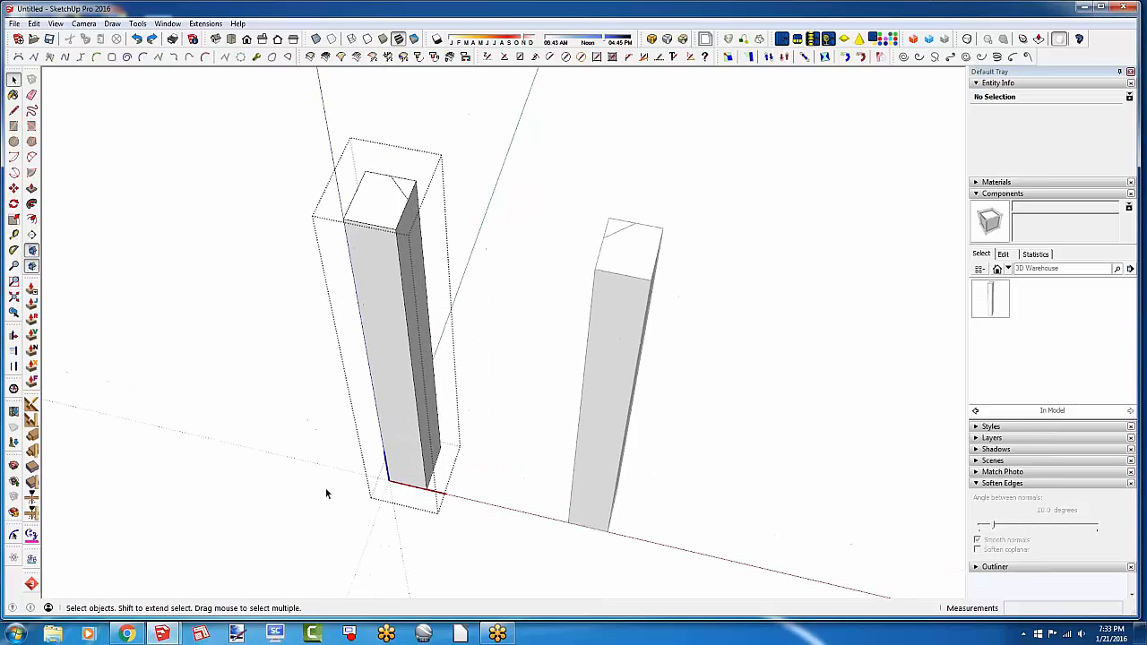
click(280, 473)
Copy both legs together about 7 41/64" along the green axis to make the second pair
click(579, 459)
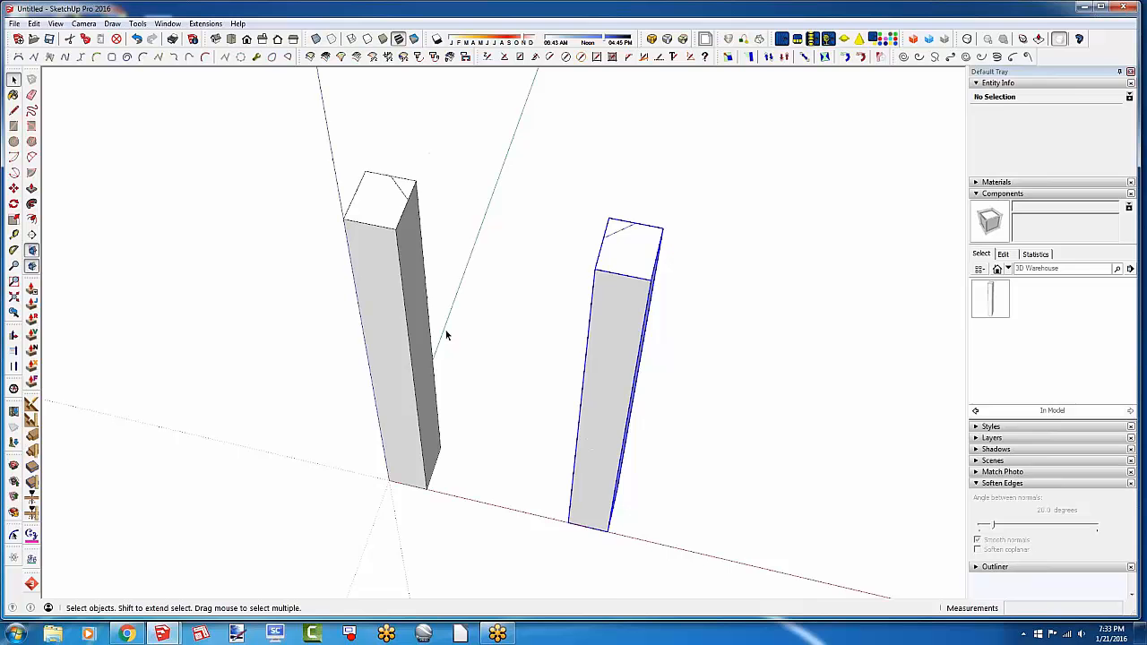
shift+click(370, 322)
middle_drag(370, 323, 268, 269)
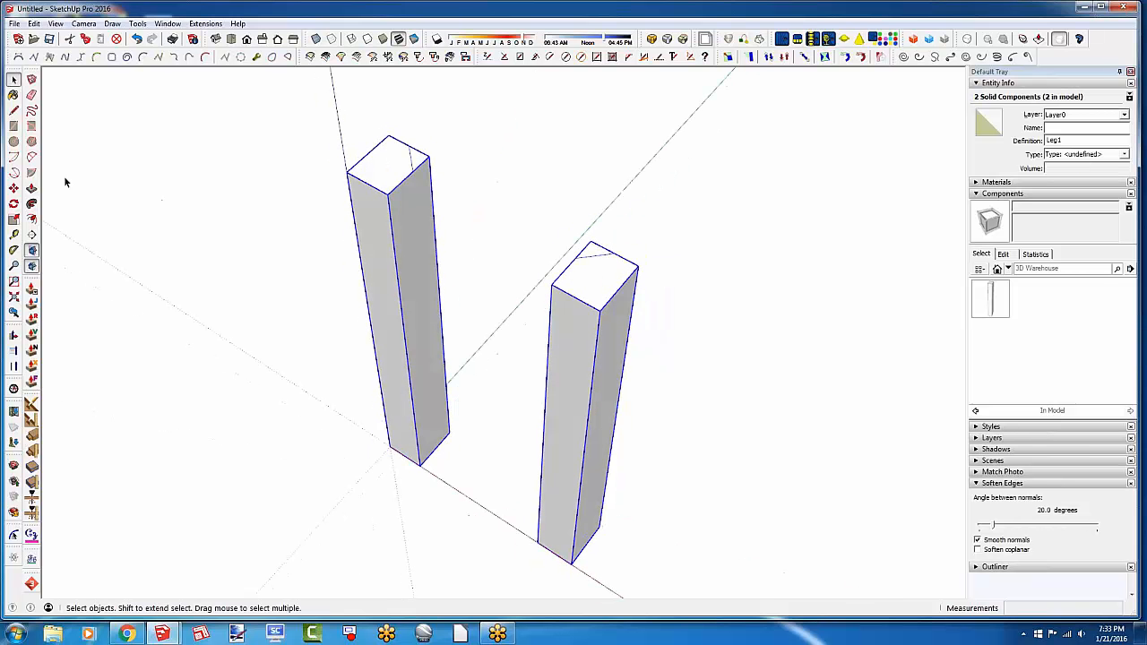
click(13, 189)
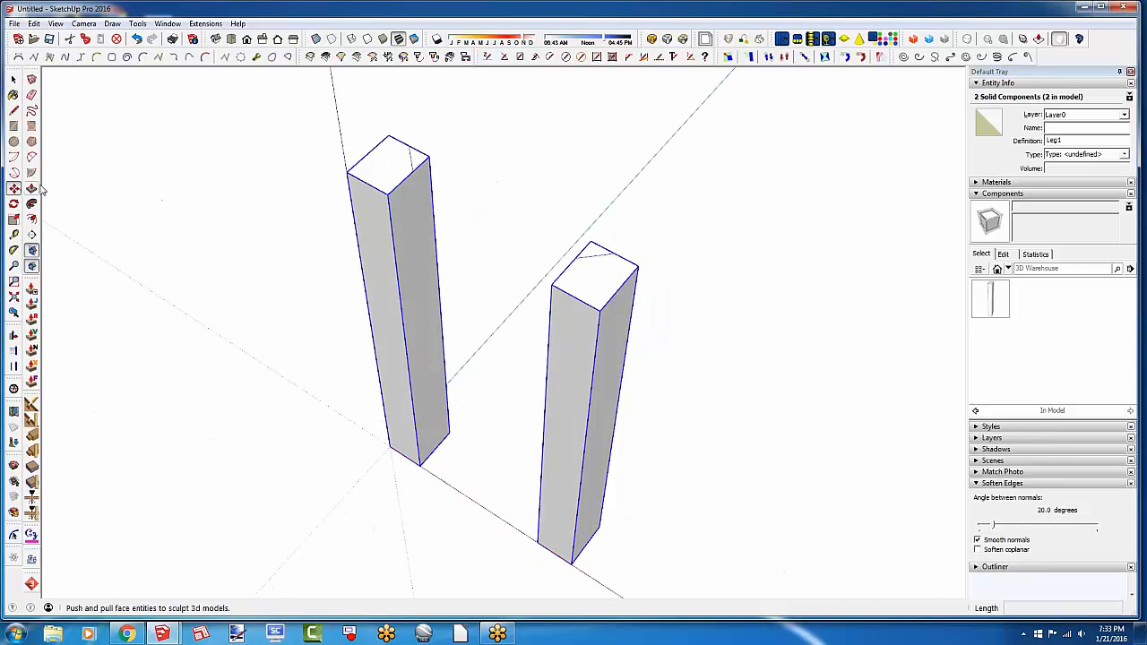
click(349, 170)
key(ctrl)
shift+middle_drag(438, 134, 405, 224)
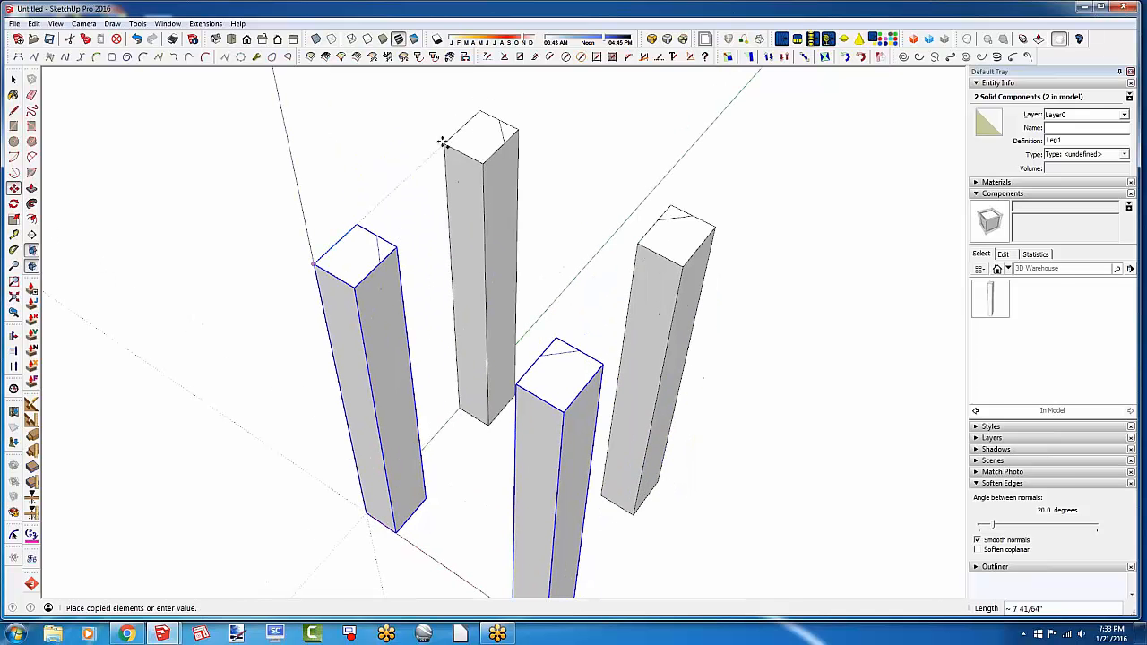
click(442, 141)
middle_drag(435, 259, 473, 161)
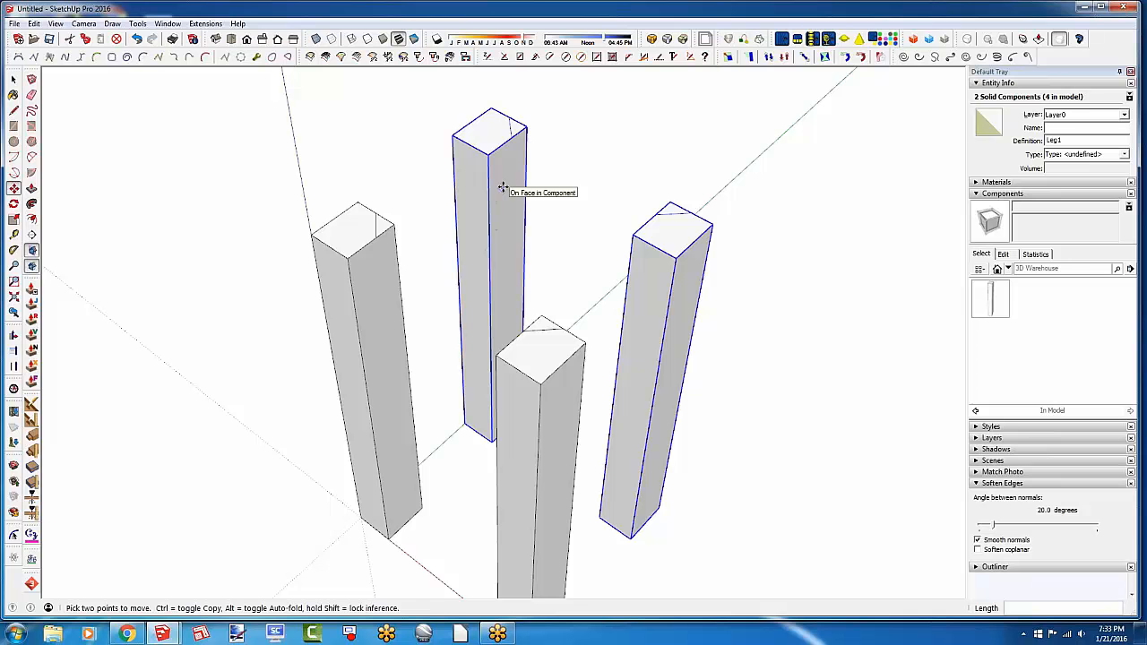
Flip the two copied legs of the second pair along the green direction
right_click(503, 187)
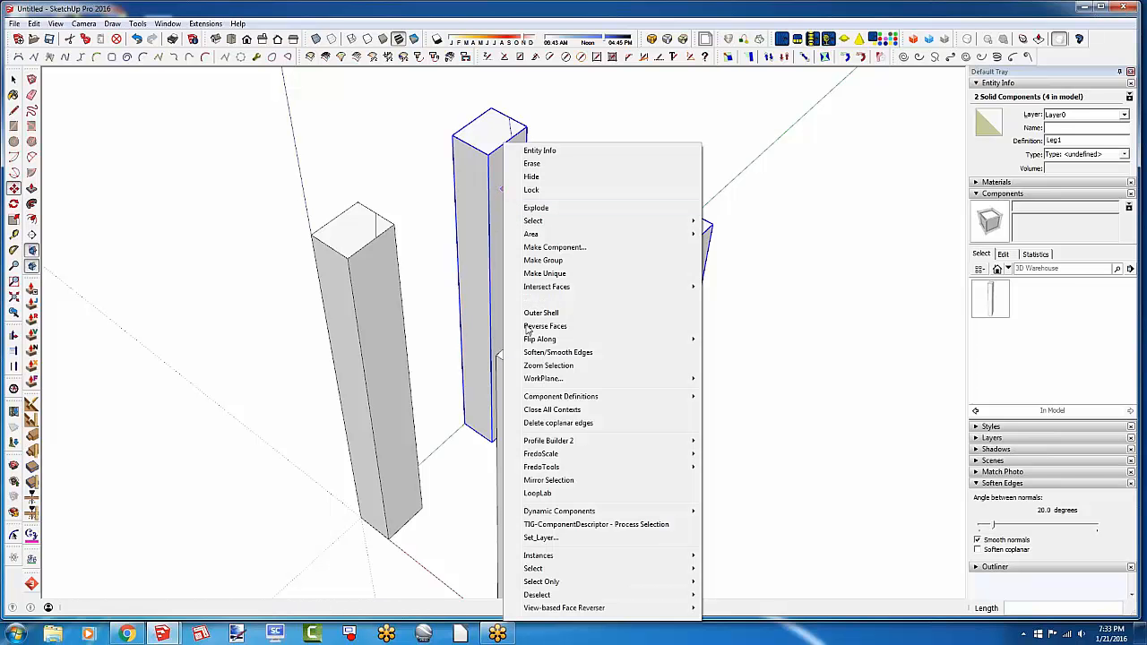
mouse_move(533, 342)
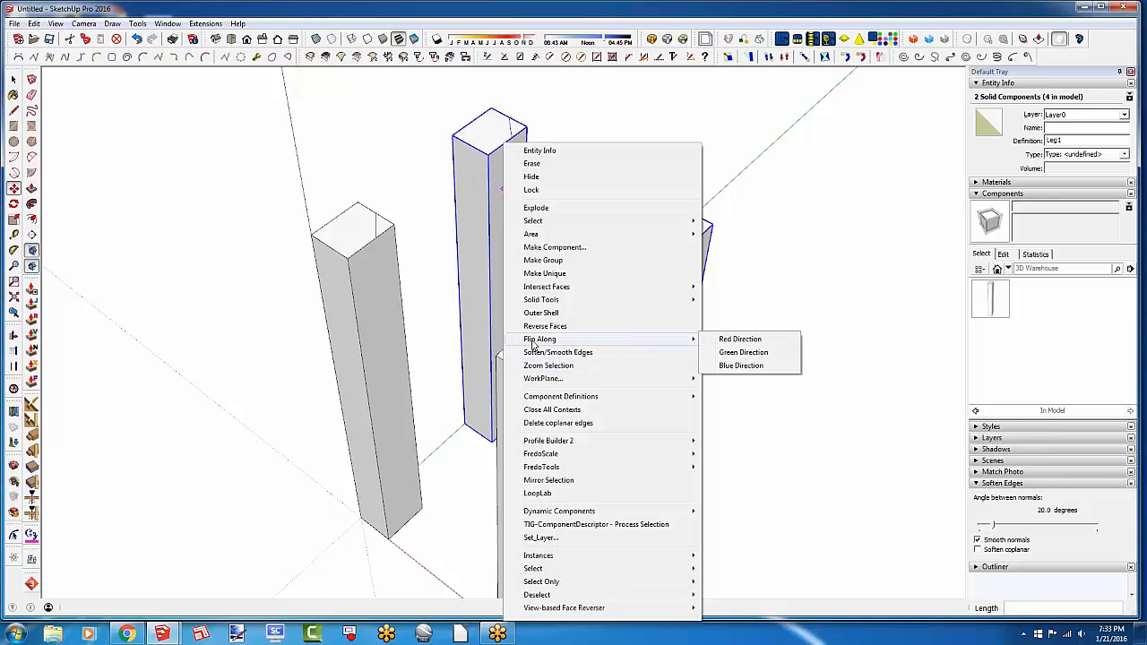
click(717, 353)
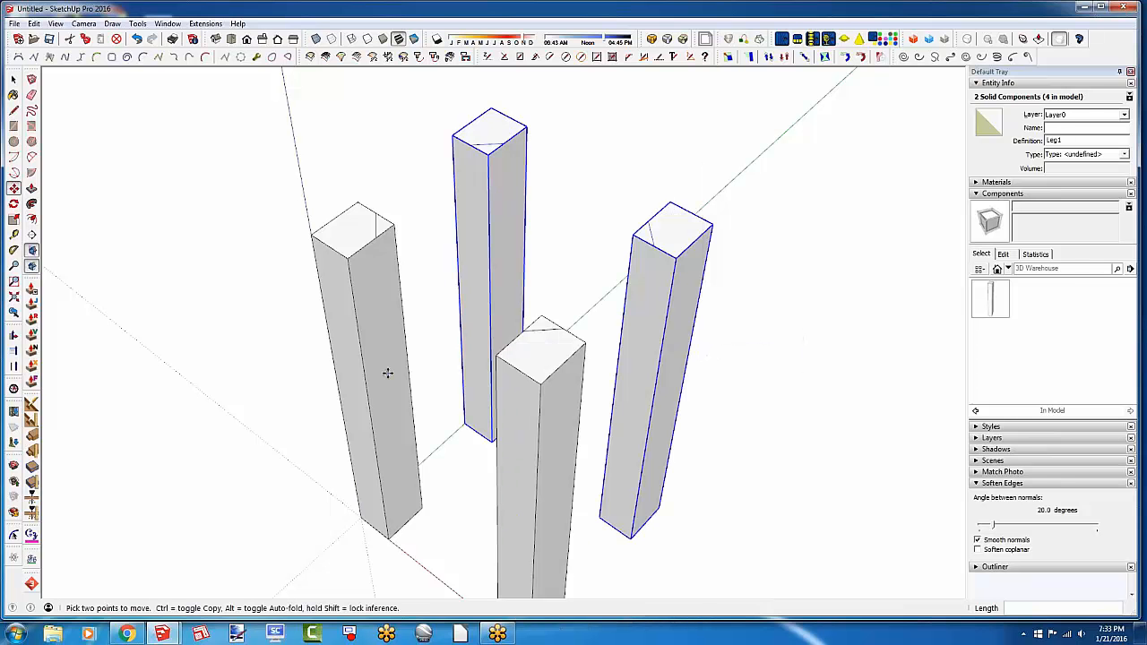
Open the original leg and draw a tall, narrow rectangle near the top of the face toward the second pair
key(space)
click(379, 319)
click(230, 190)
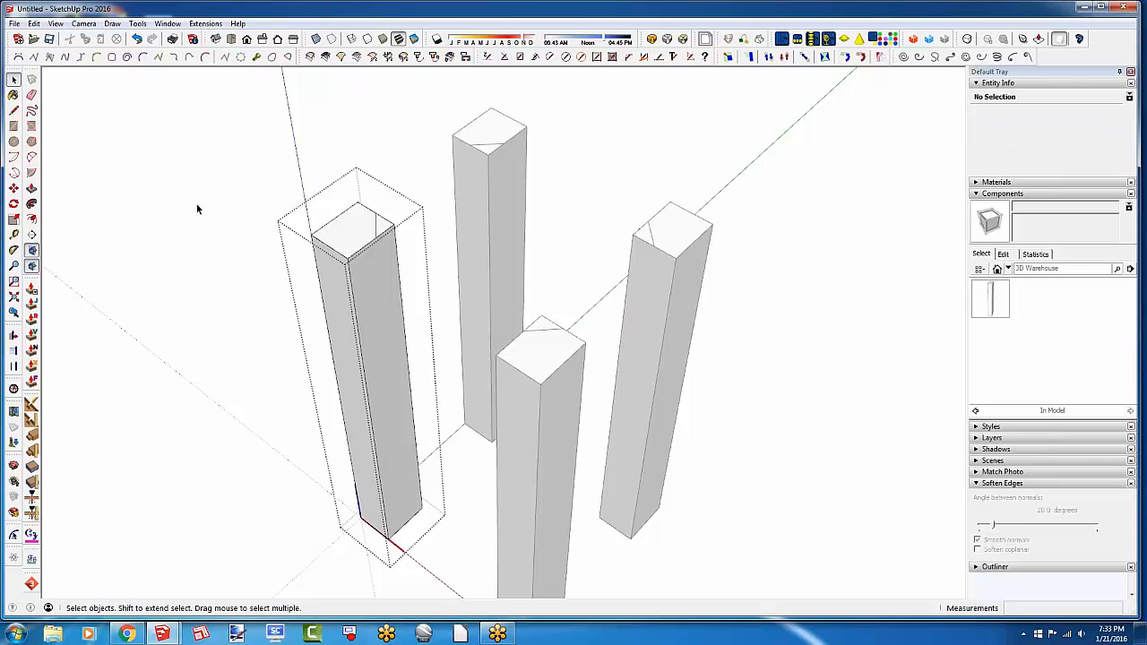
key(o)
middle_drag(377, 192, 18, 107)
click(14, 126)
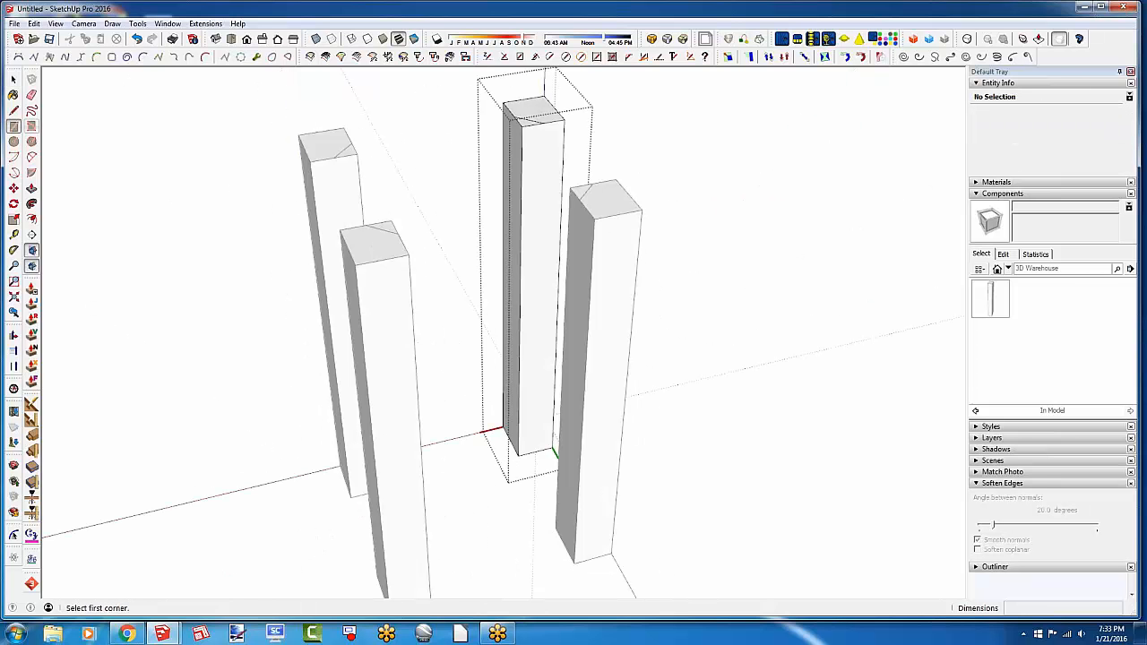
click(532, 140)
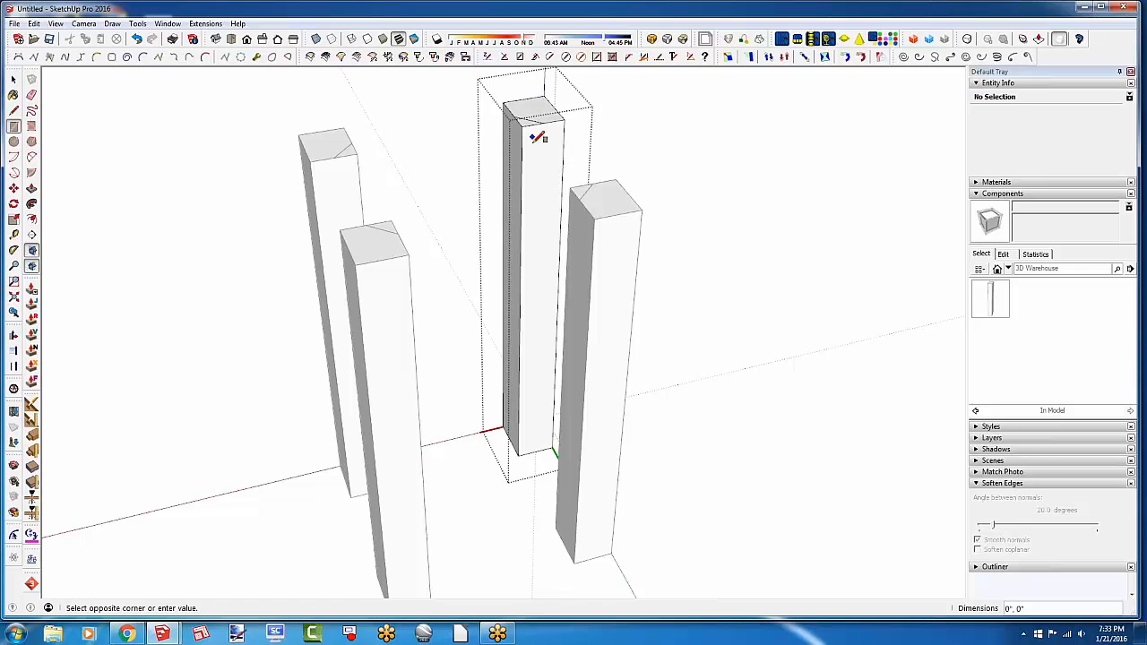
click(548, 211)
Recess the tall rectangle about 5/8" as a mortise, compare it across the legs, and close the component
key(p)
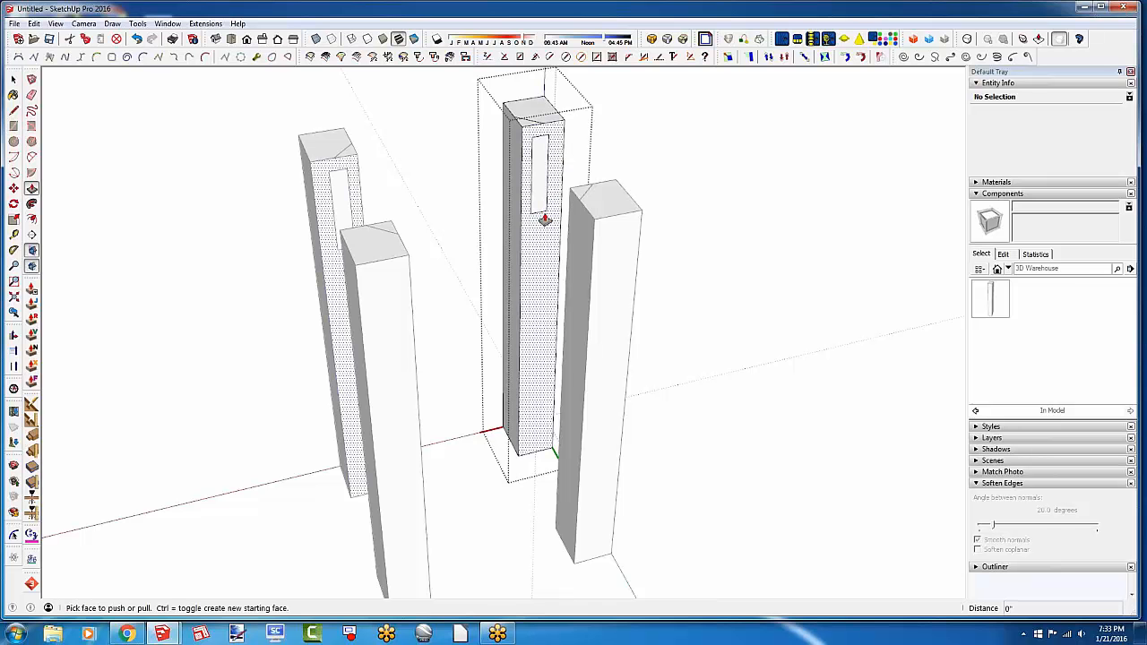
click(541, 215)
click(538, 205)
middle_drag(350, 195, 984, 314)
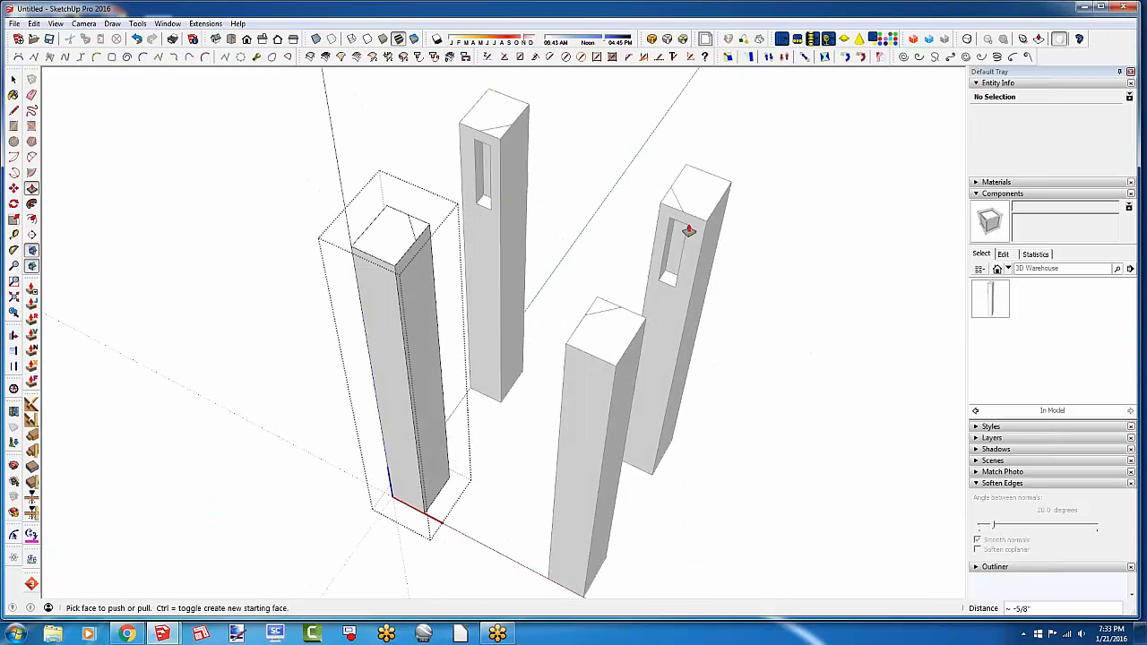
middle_drag(754, 459, 760, 430)
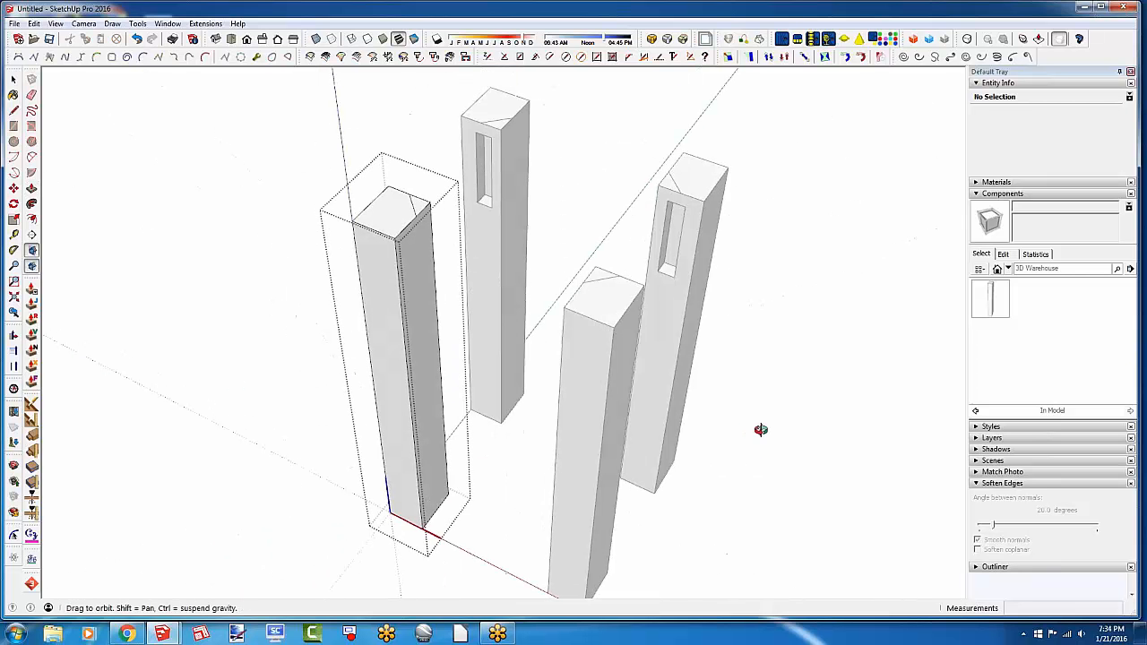
key(space)
middle_drag(466, 437, 296, 387)
middle_drag(432, 384, 369, 410)
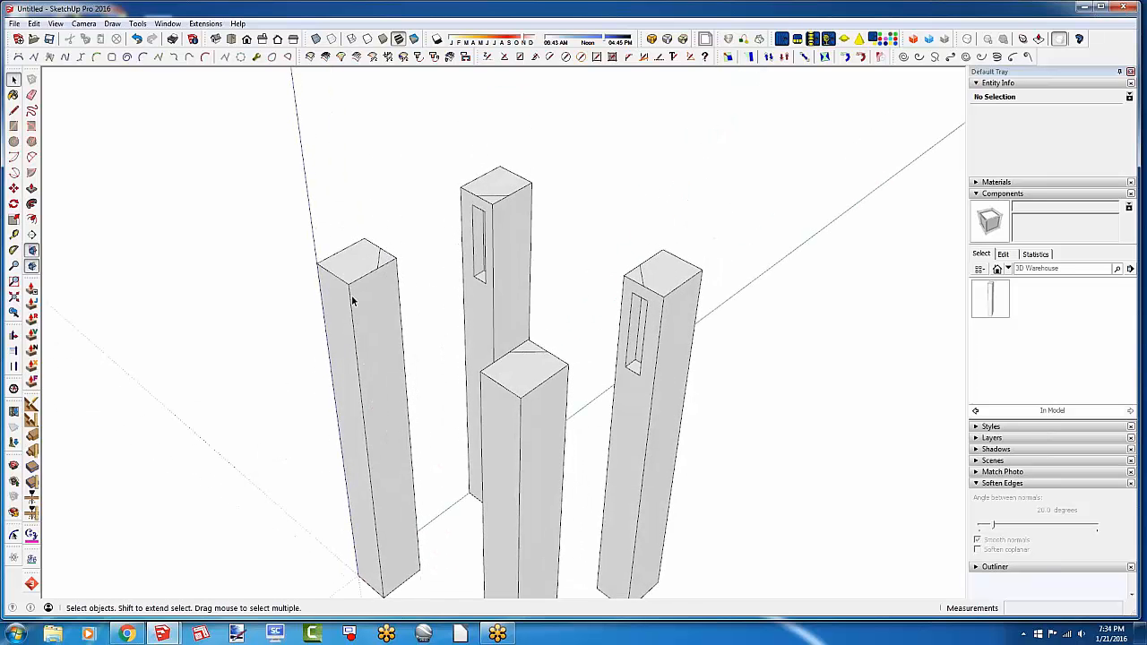
Inside the original leg, draw a small rectangle about 15/16" wide on the adjacent marked-corner face and recess it about 9/32"
scroll(354, 304, up, 1)
scroll(361, 321, up, 3)
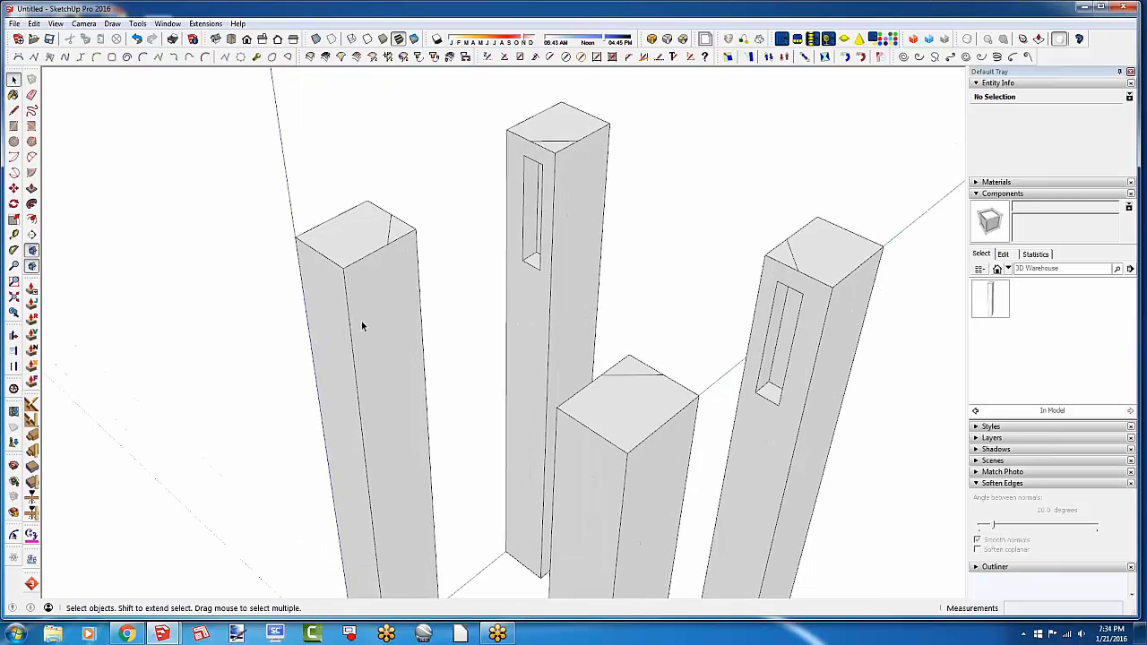
scroll(361, 326, up, 1)
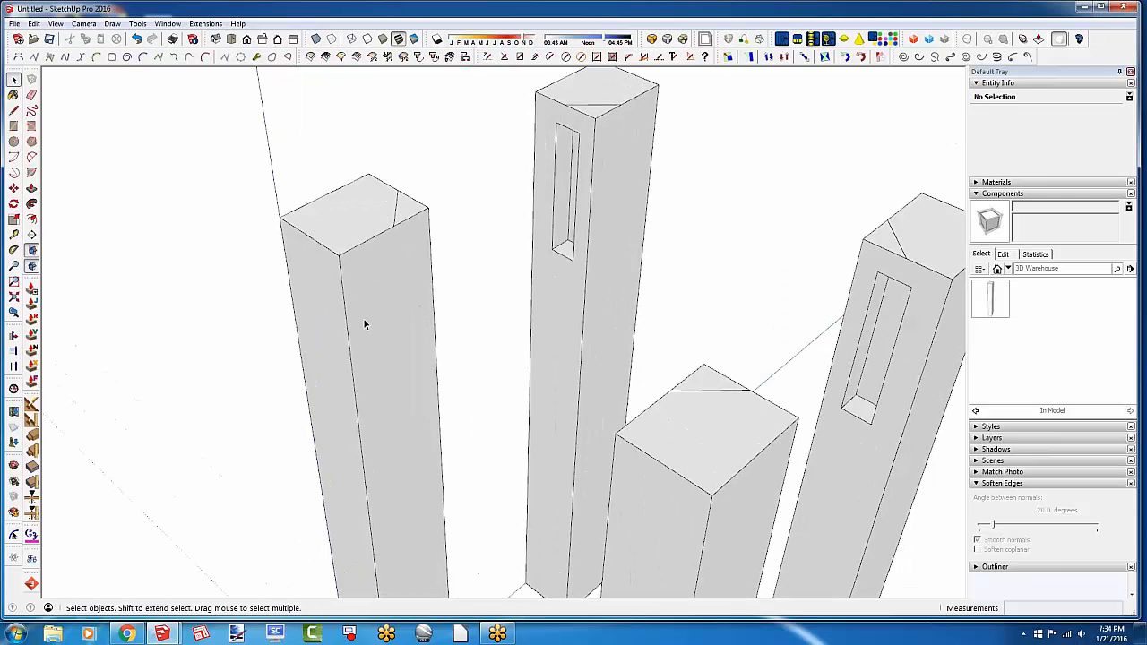
double_click(392, 435)
click(14, 126)
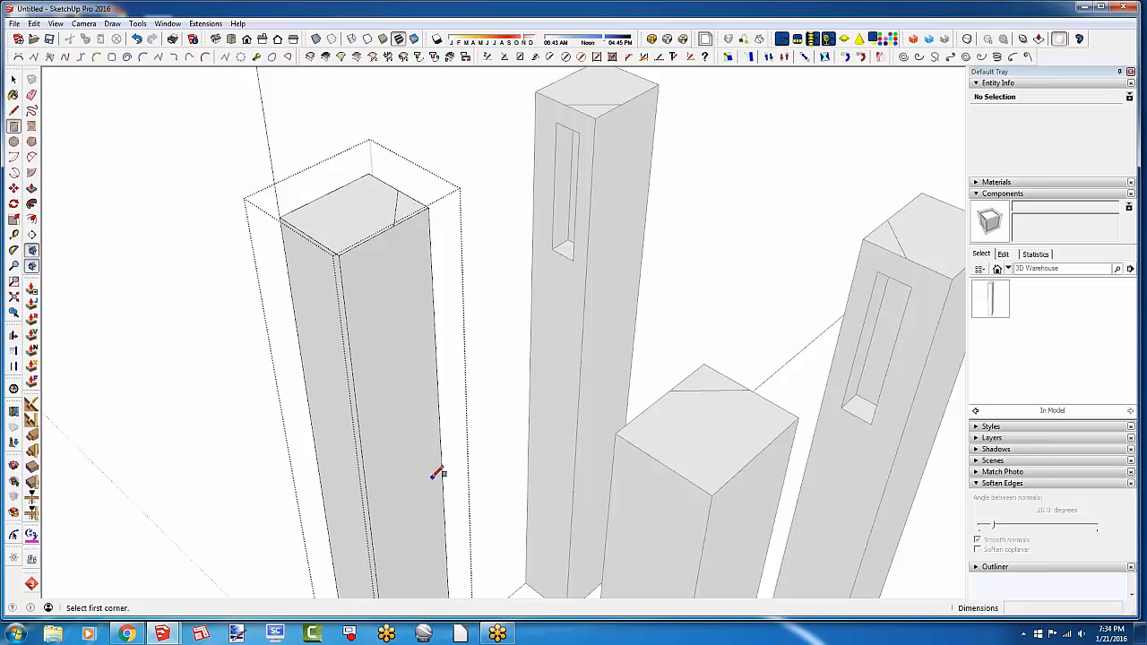
click(377, 470)
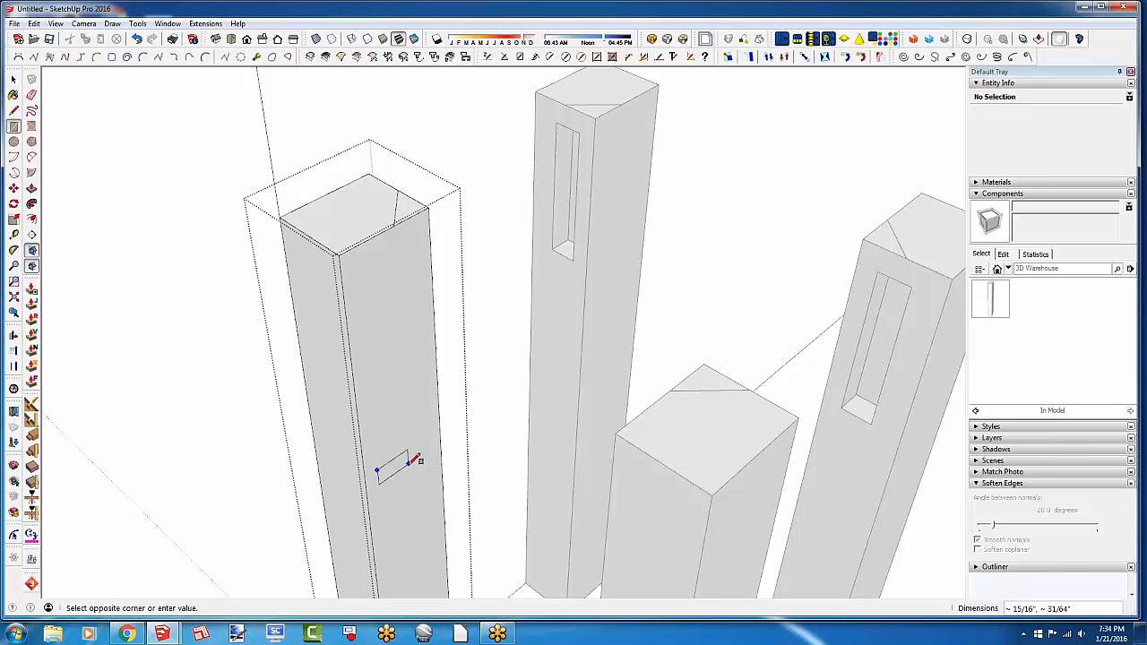
click(411, 468)
key(p)
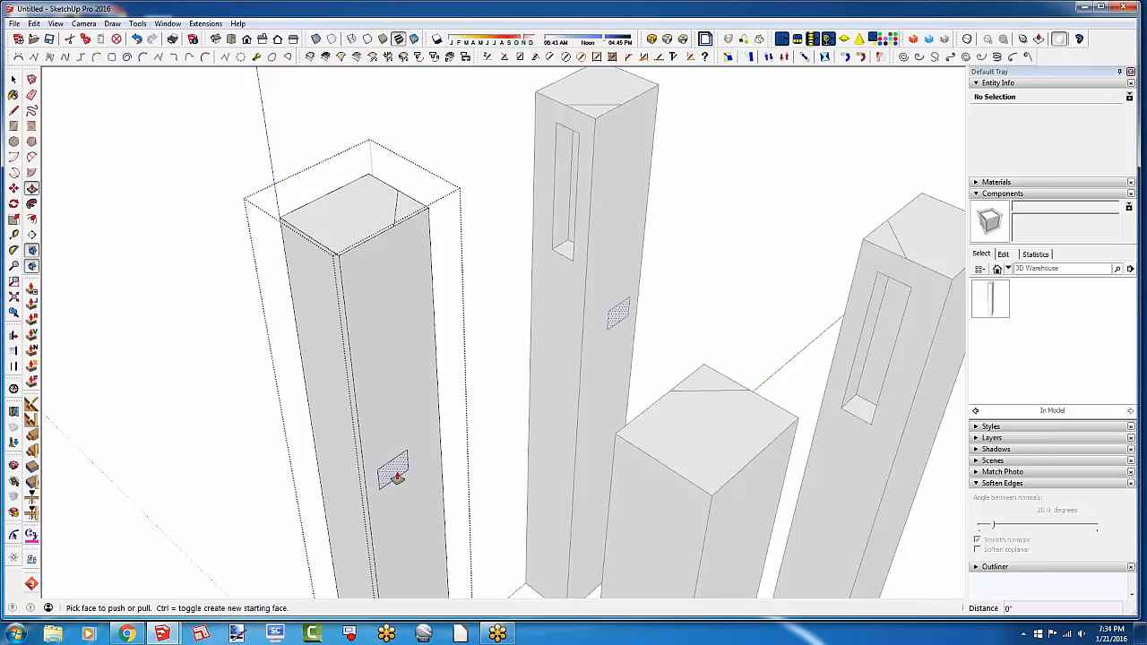
click(391, 473)
click(392, 471)
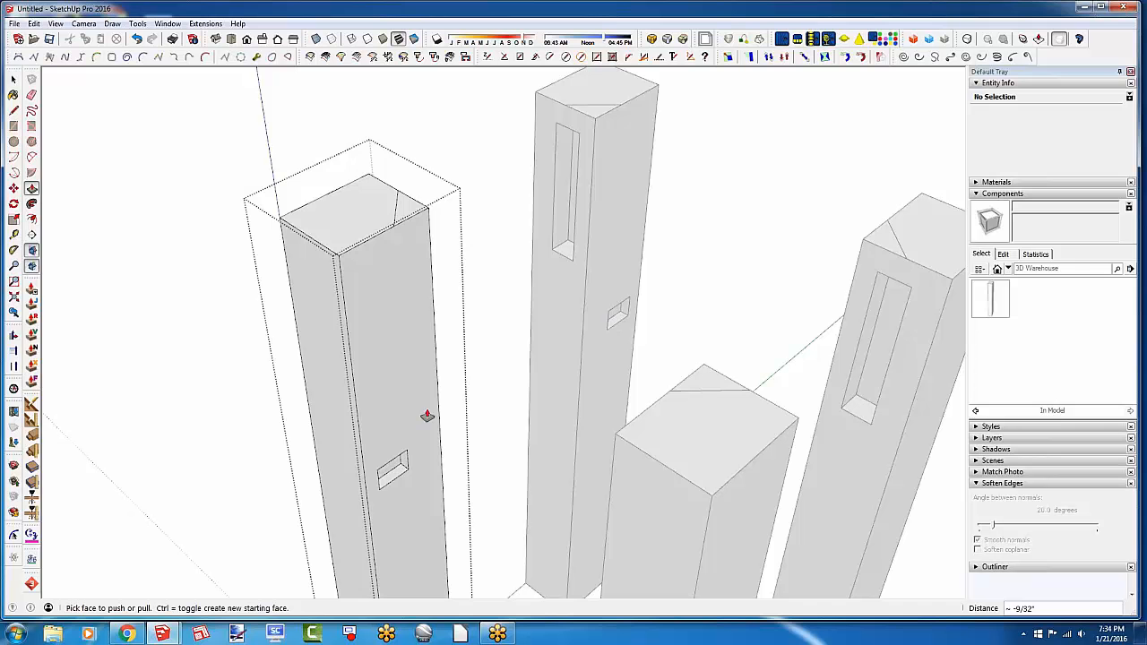
Undo the small mortise and its rectangle, and close the leg component
key(ctrl+z)
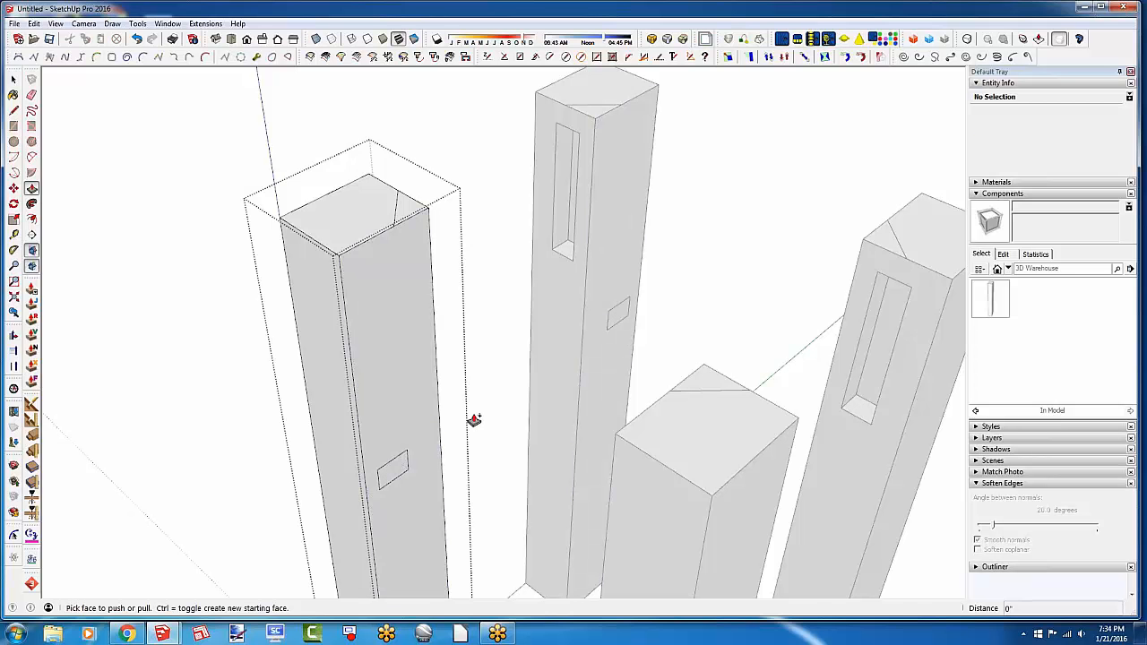
key(ctrl+z)
key(space)
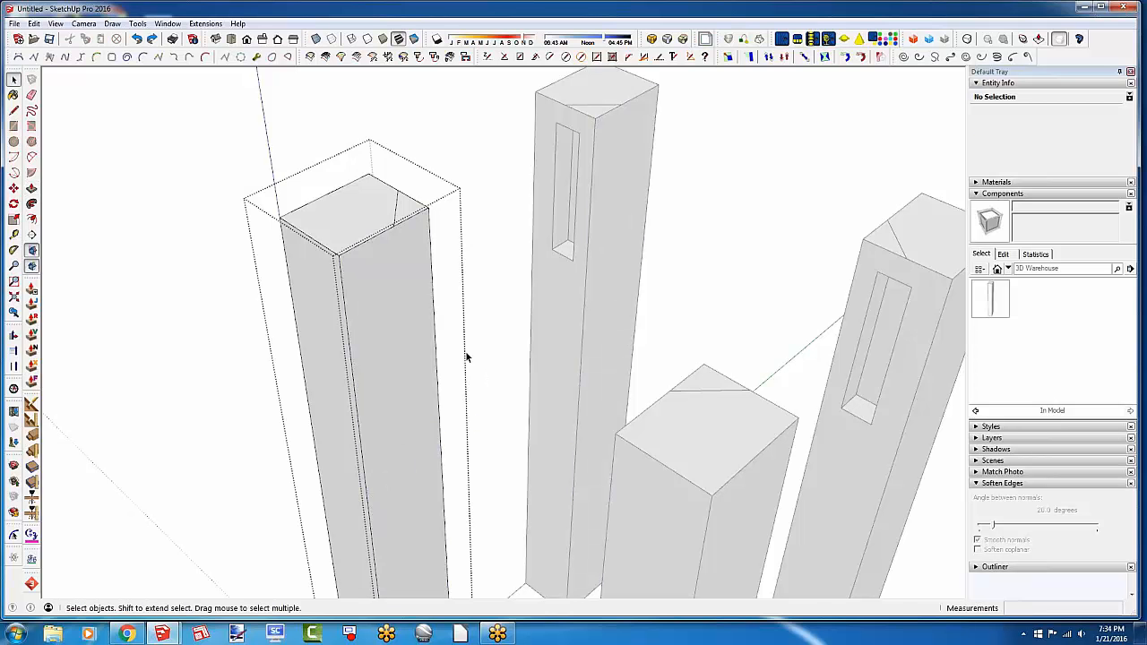
click(466, 353)
Make the original leg and its mirrored partner in the first pair unique together, separate from the second pair
click(387, 316)
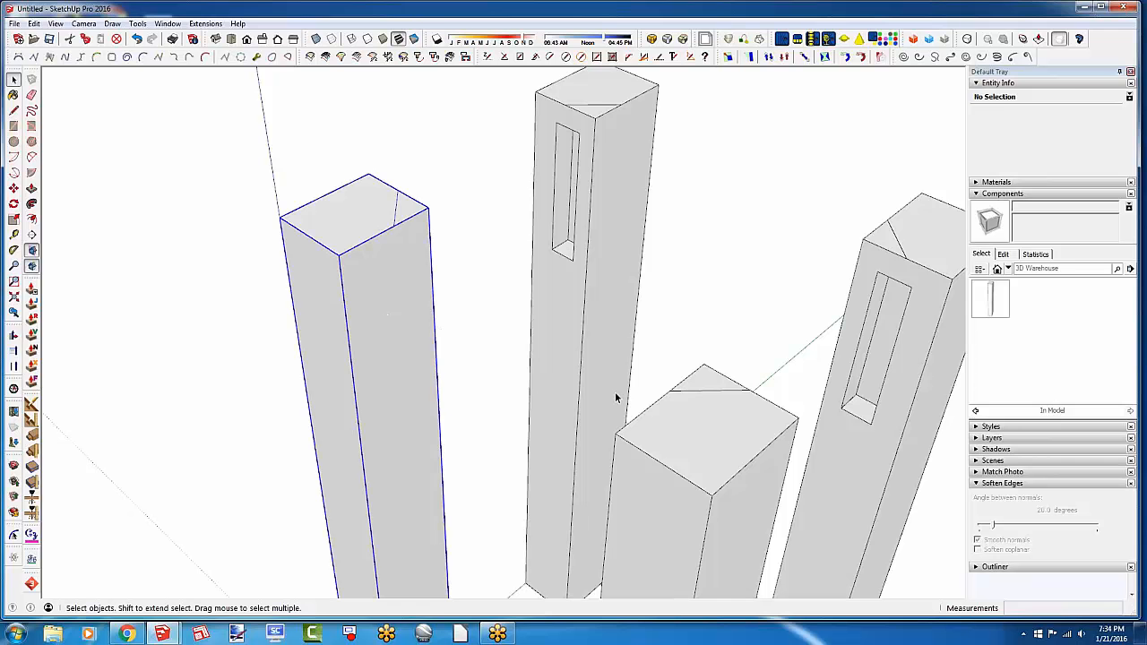
shift+click(669, 433)
scroll(438, 261, down, 3)
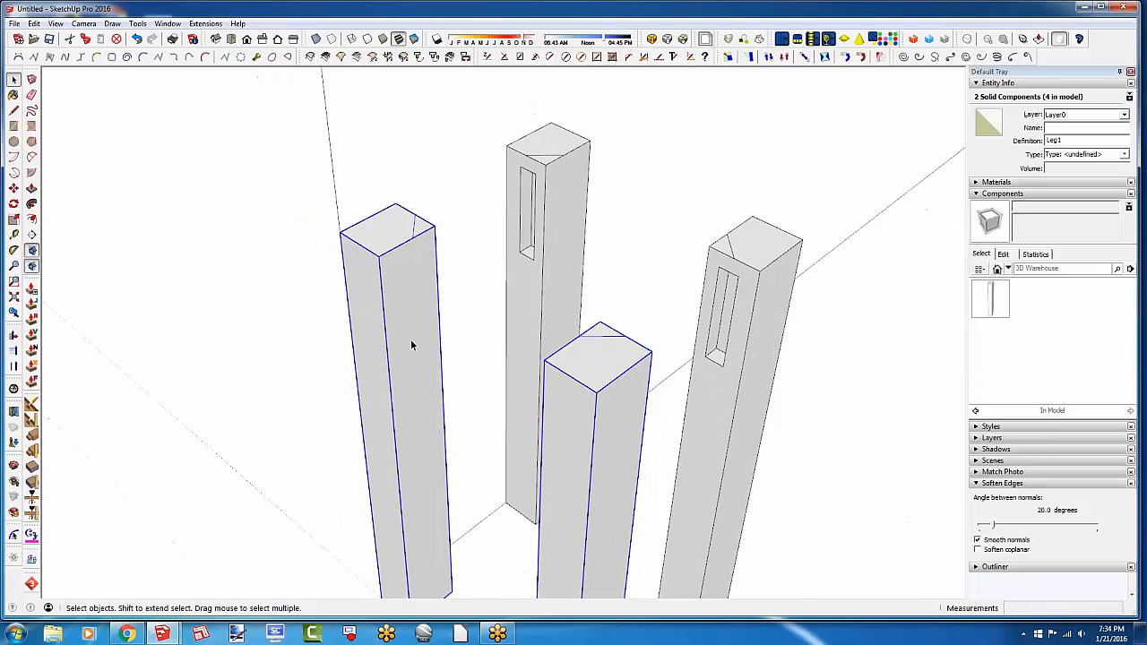
middle_drag(412, 344, 462, 407)
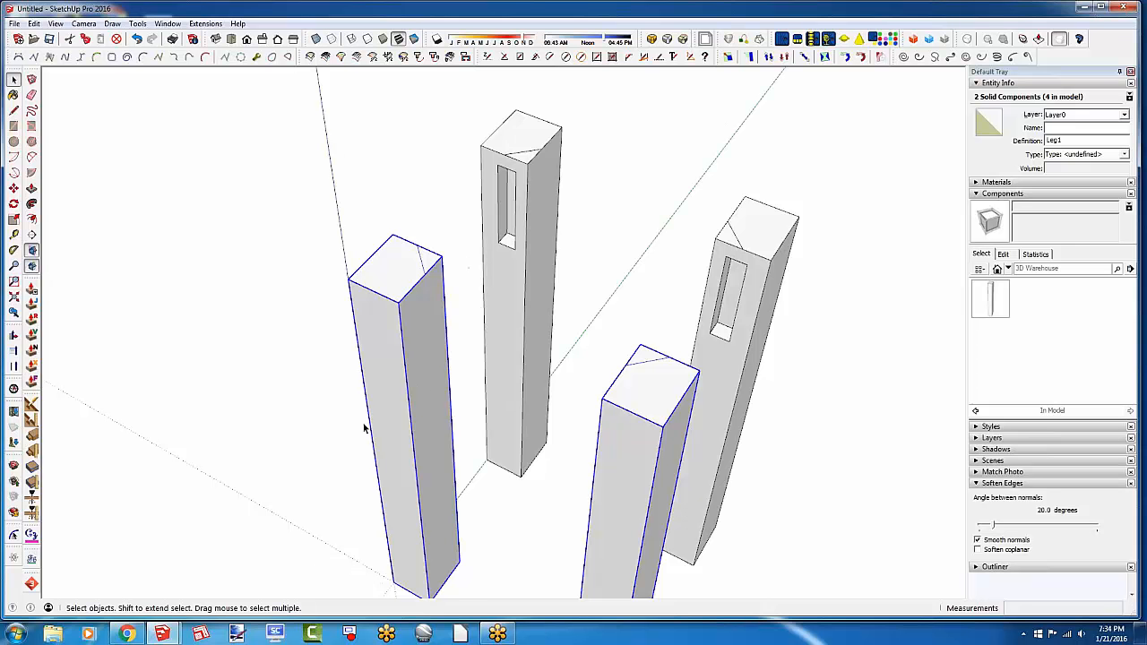
right_click(425, 358)
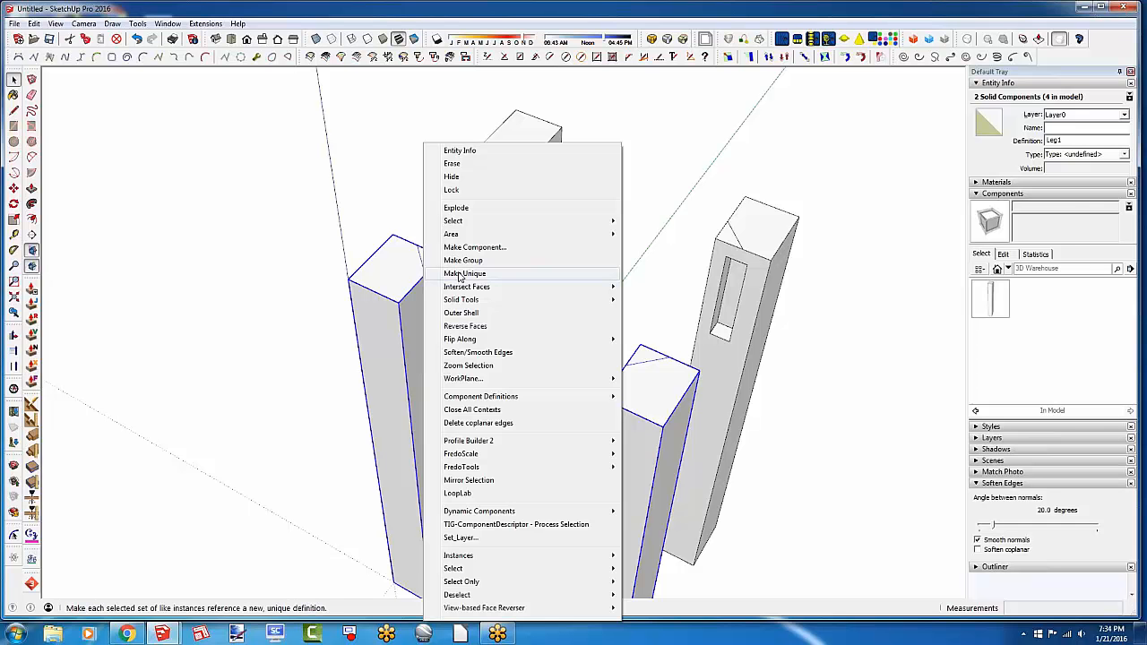
click(459, 276)
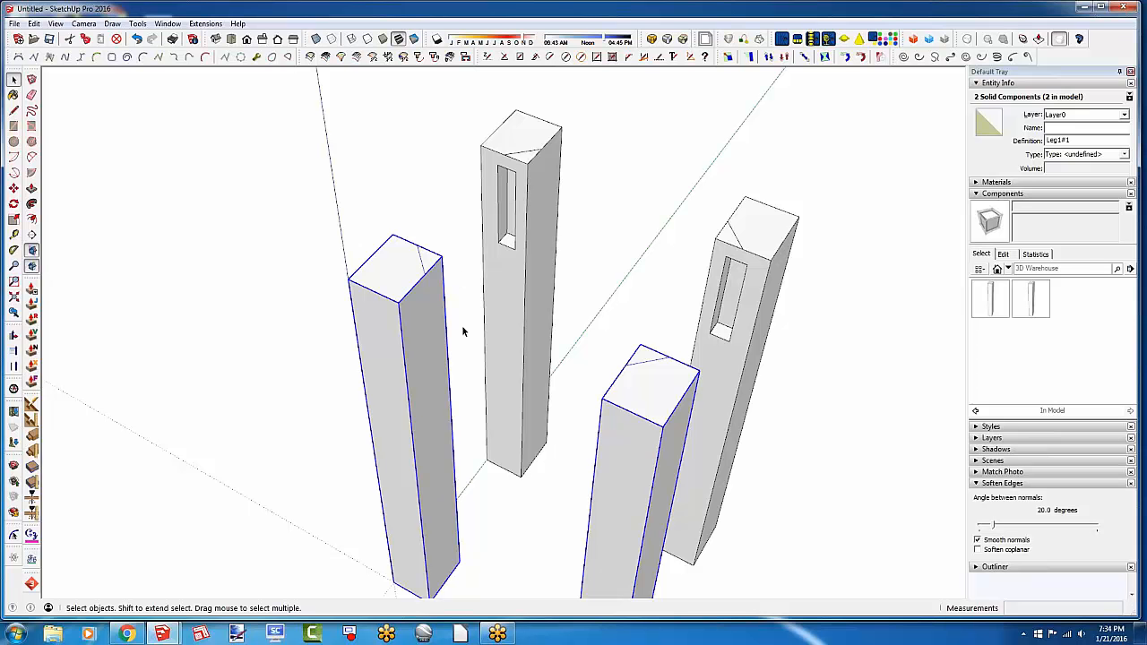
Inside the unique original leg, draw a rectangle about 1 5/32" by 33/64" on the face toward its partner and recess it about 13/32"
double_click(437, 389)
key(r)
middle_drag(309, 350, 336, 269)
click(389, 366)
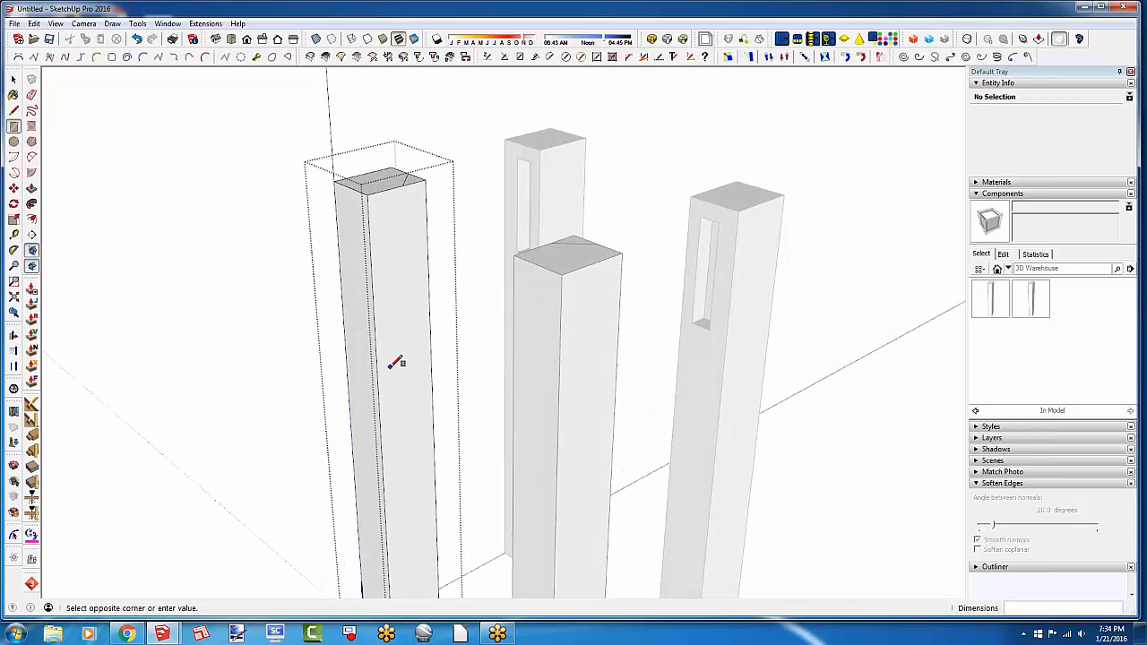
click(420, 368)
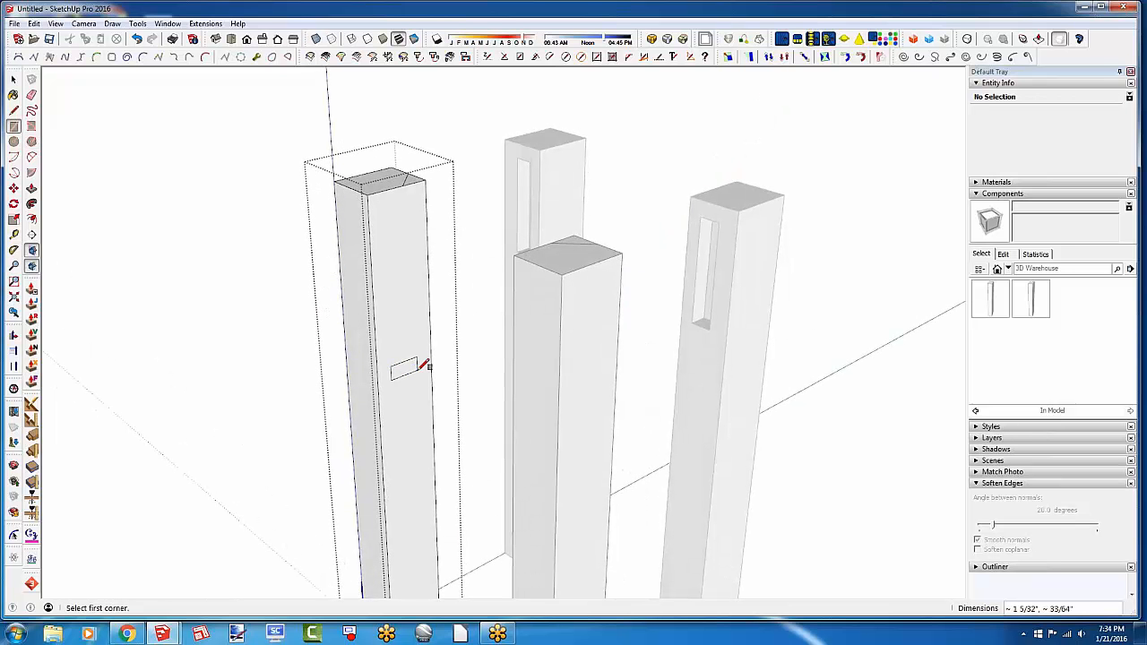
key(p)
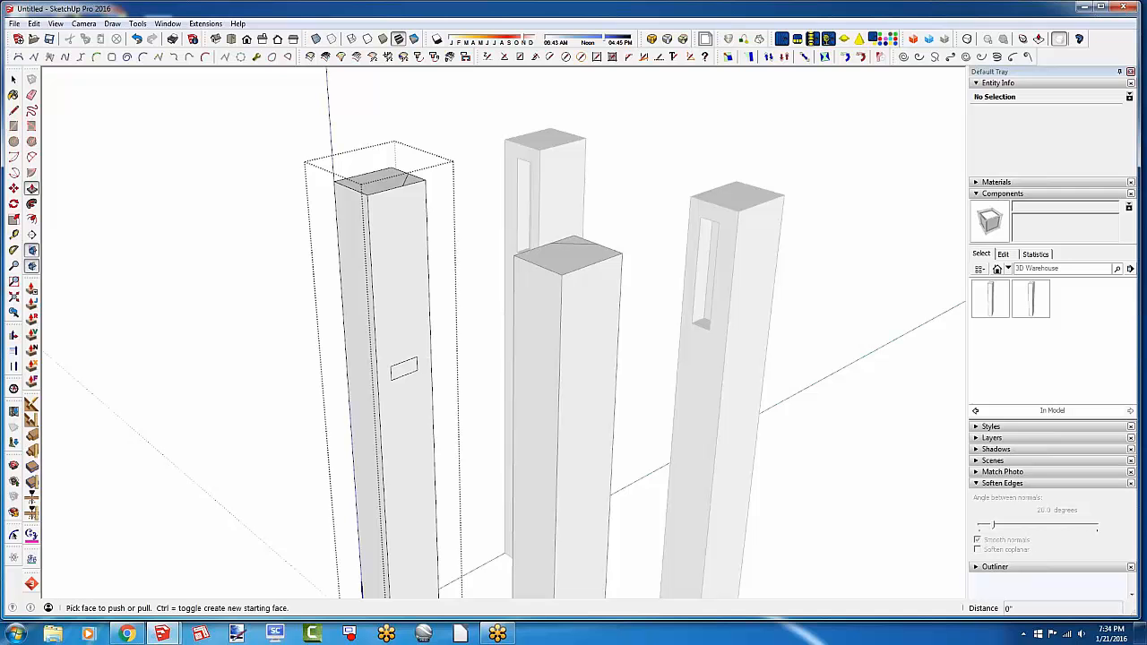
click(403, 369)
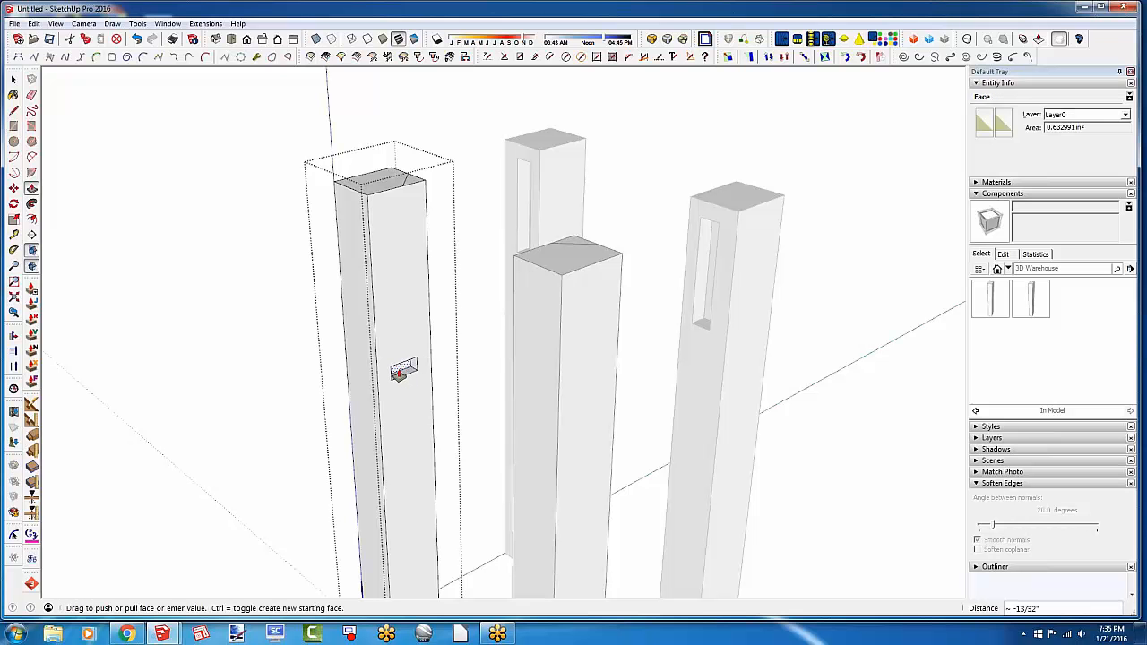
click(402, 370)
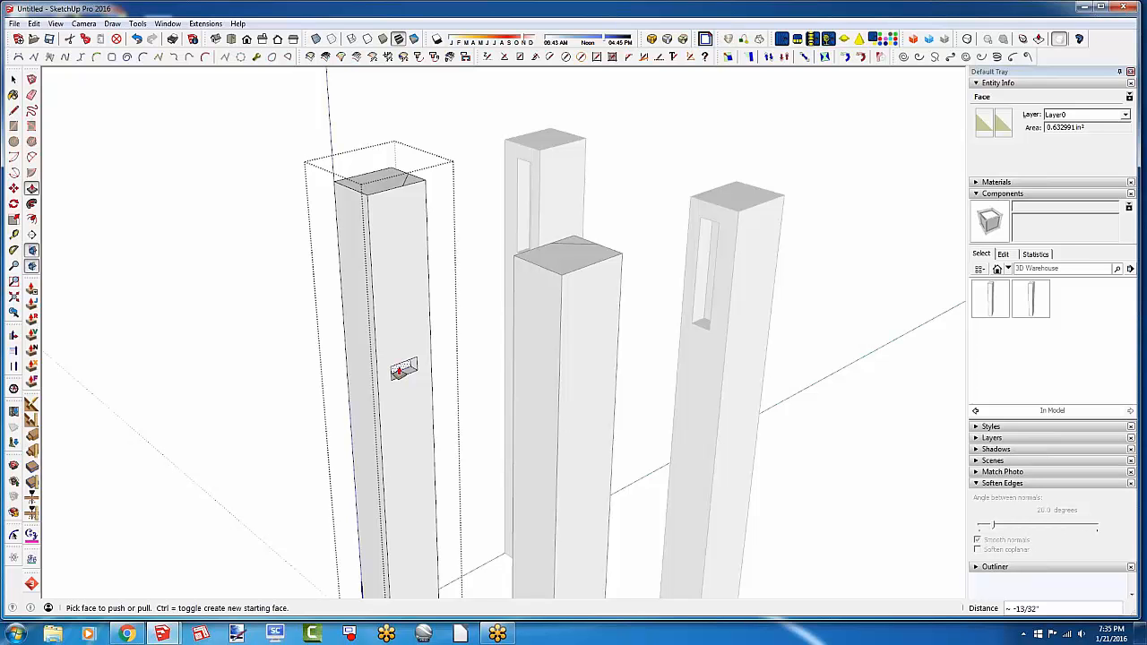
Close the leg component and compare the small mortise with the tall mortises on the other legs from several sides
click(14, 79)
middle_drag(201, 444, 282, 450)
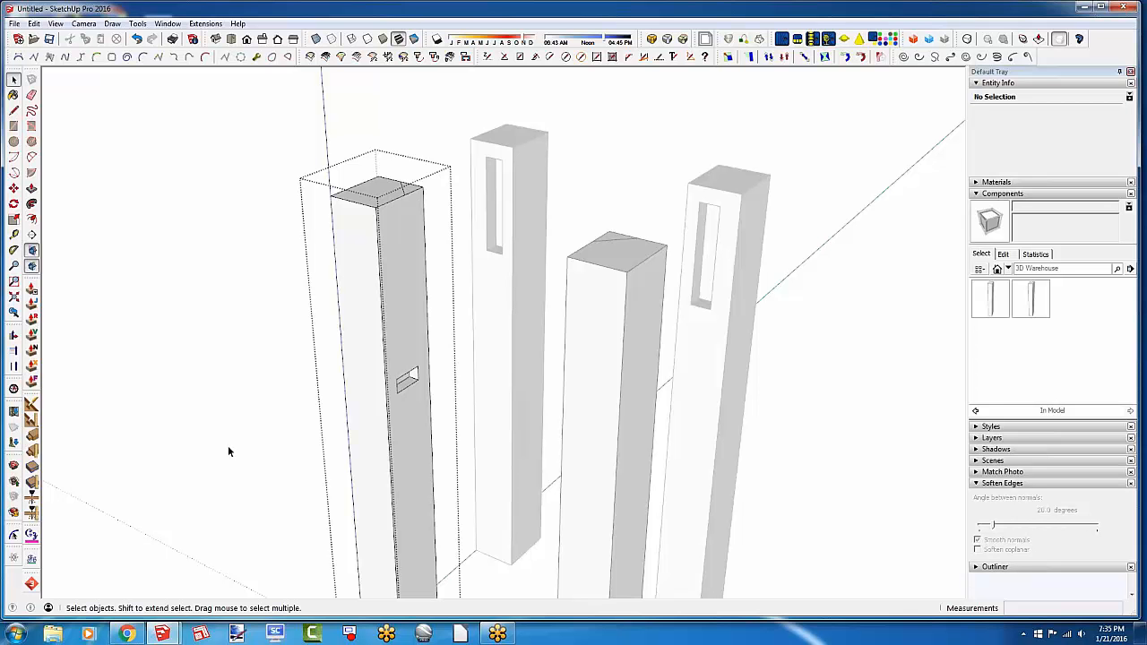
middle_drag(320, 379, 742, 407)
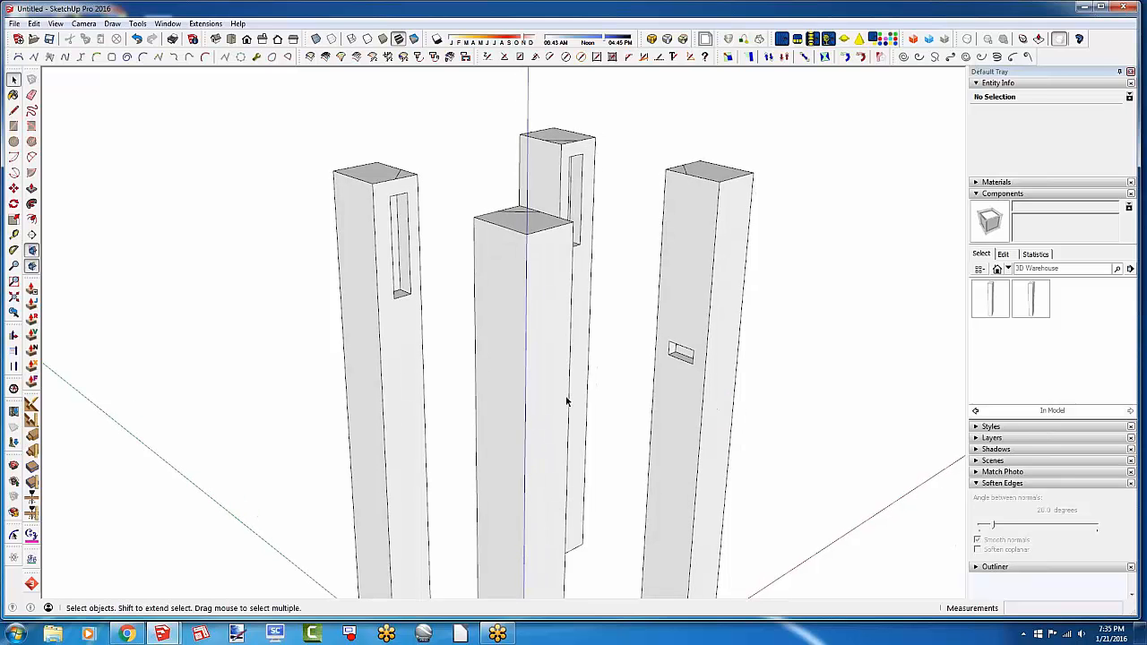
middle_drag(656, 408, 269, 366)
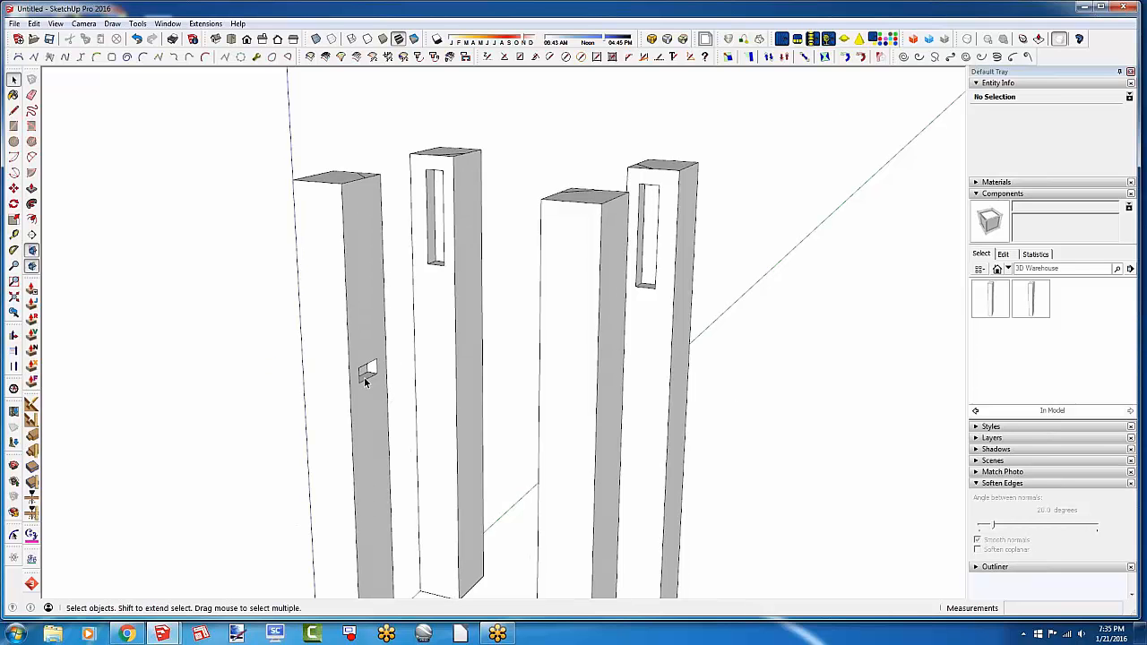
middle_drag(366, 381, 256, 409)
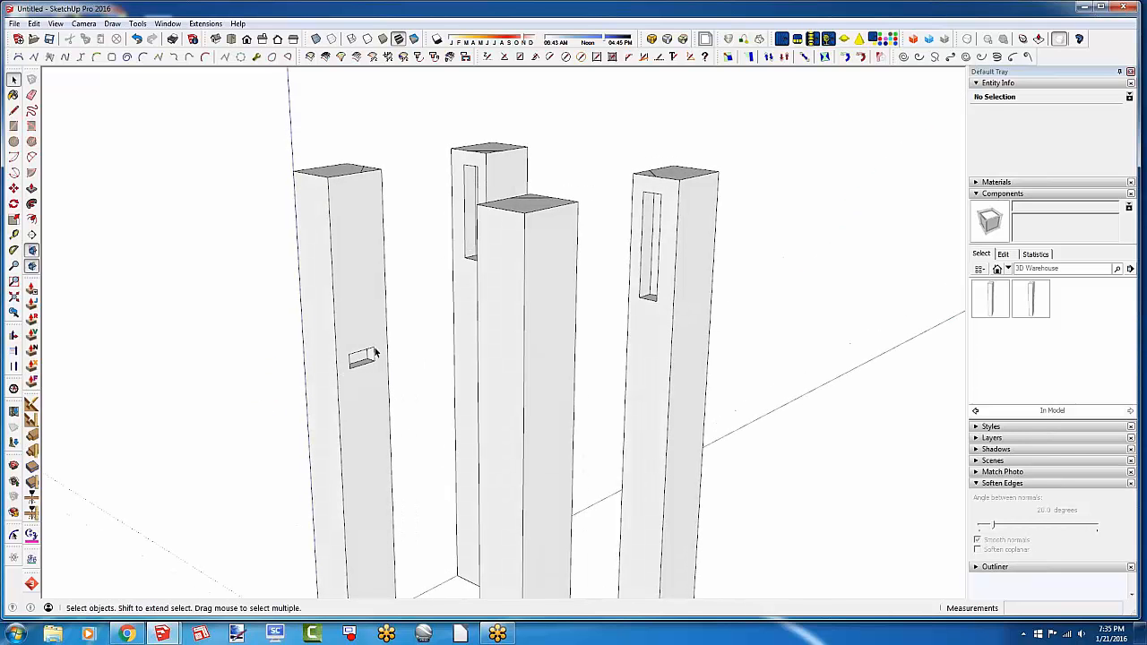
middle_drag(313, 331, 378, 376)
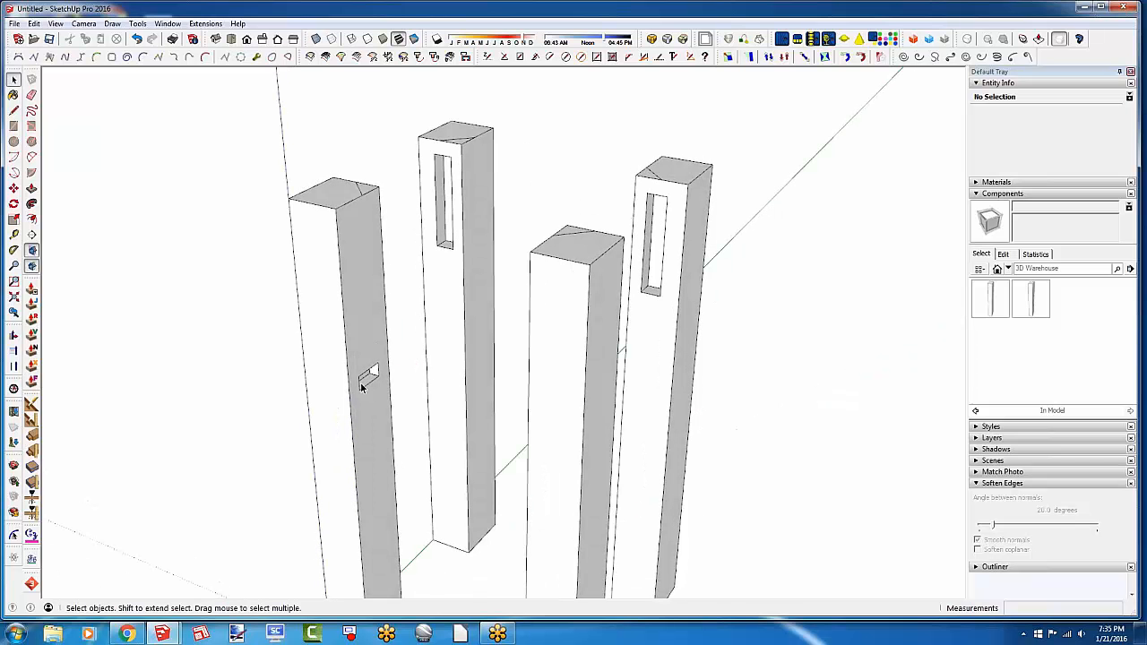
Open the leg with the small mortise for editing and delete the diagonal corner-marker edge on its top
middle_drag(375, 257, 322, 225)
scroll(323, 225, up, 3)
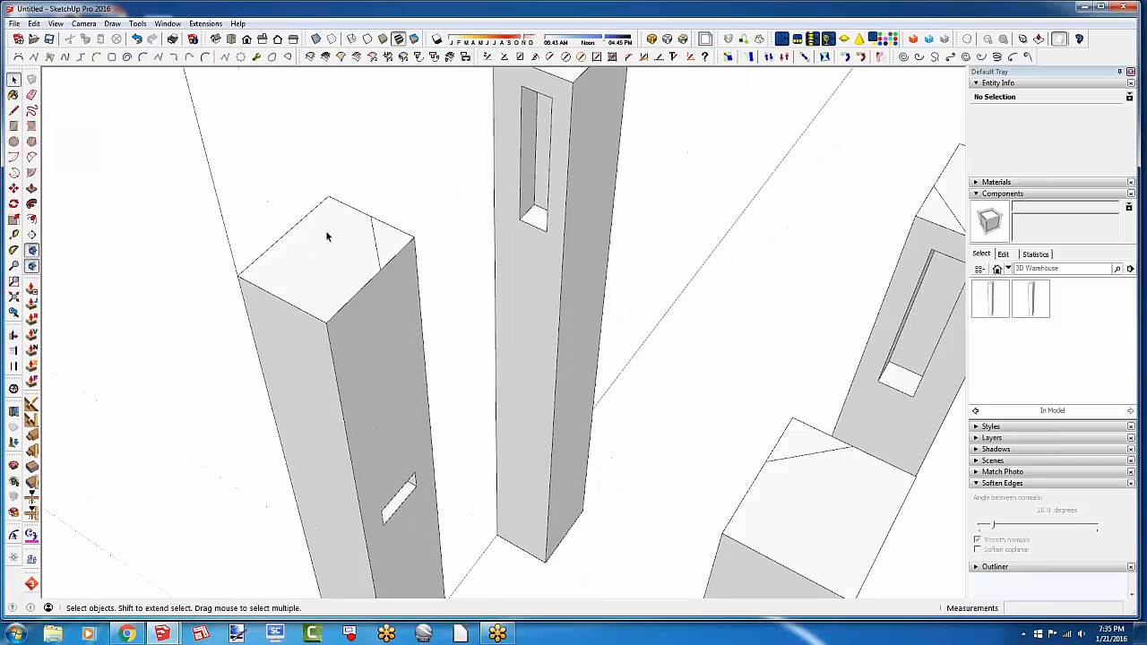
double_click(332, 274)
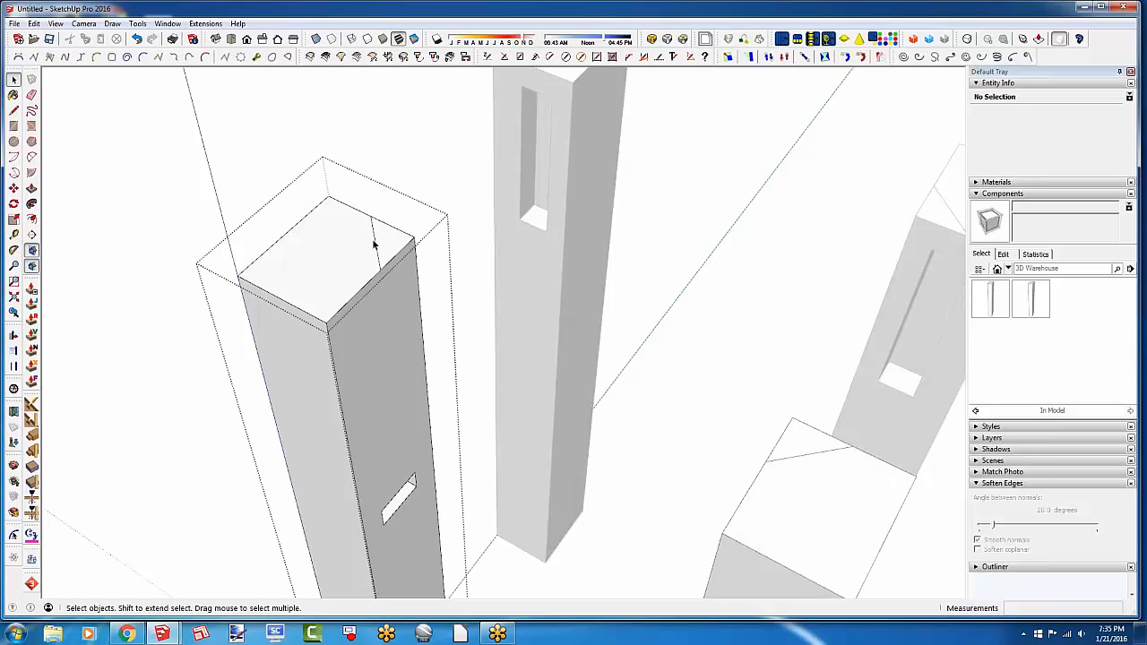
click(377, 248)
click(375, 251)
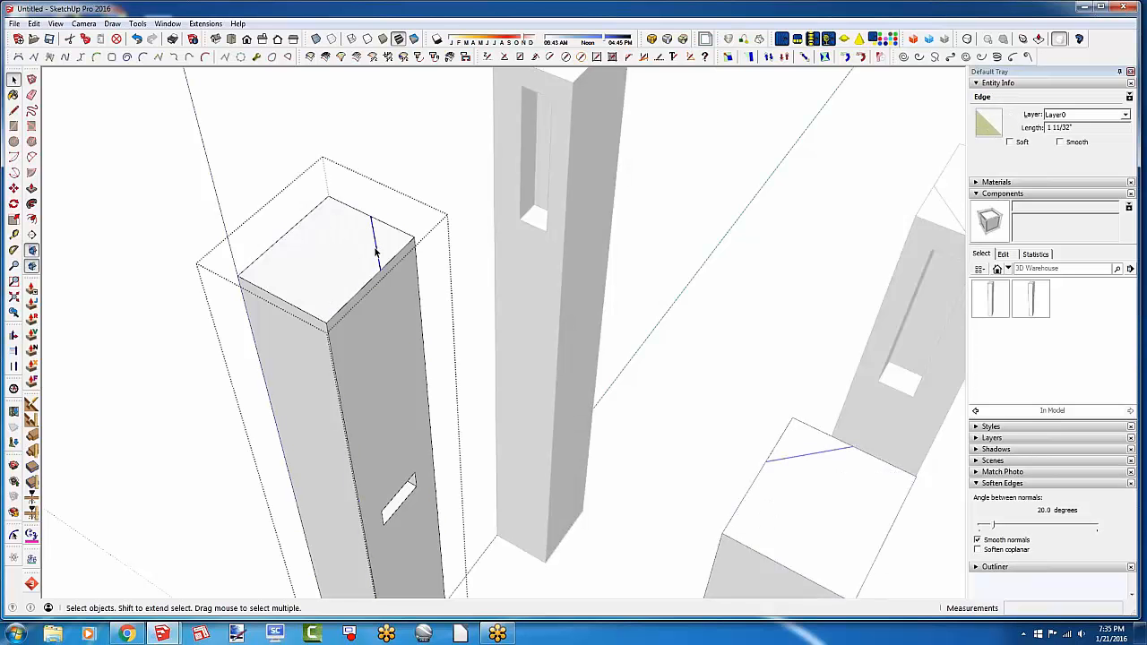
key(Escape)
Draw a four-sided outline on the leg's top against the mortised side's edge, with its first side about 31/32" long
click(14, 110)
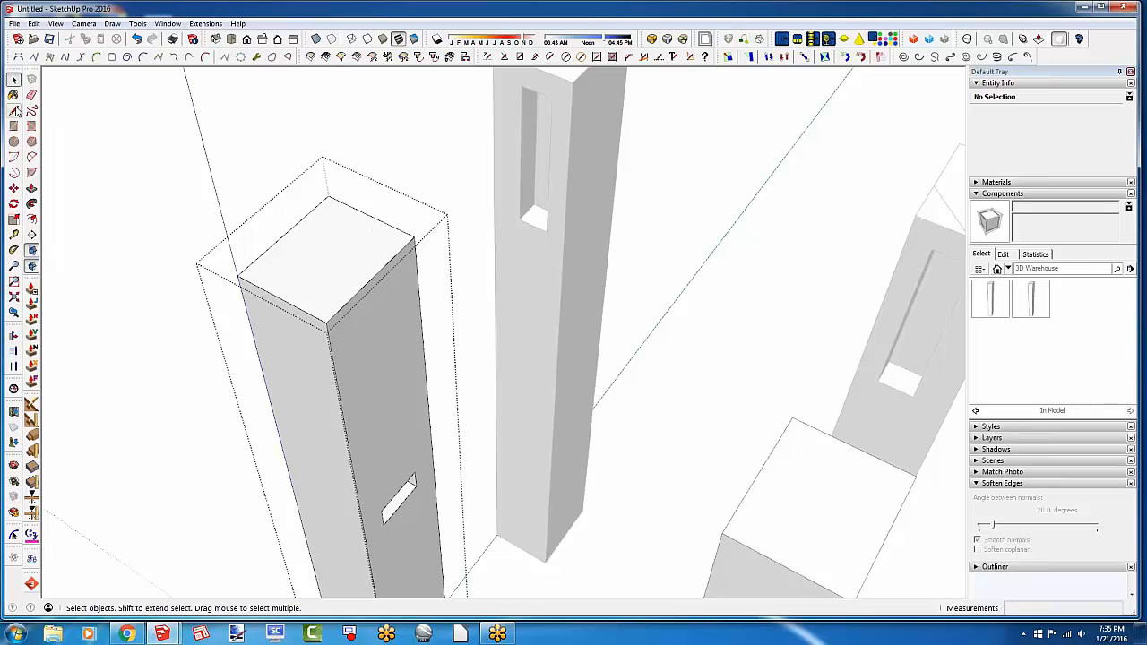
click(382, 267)
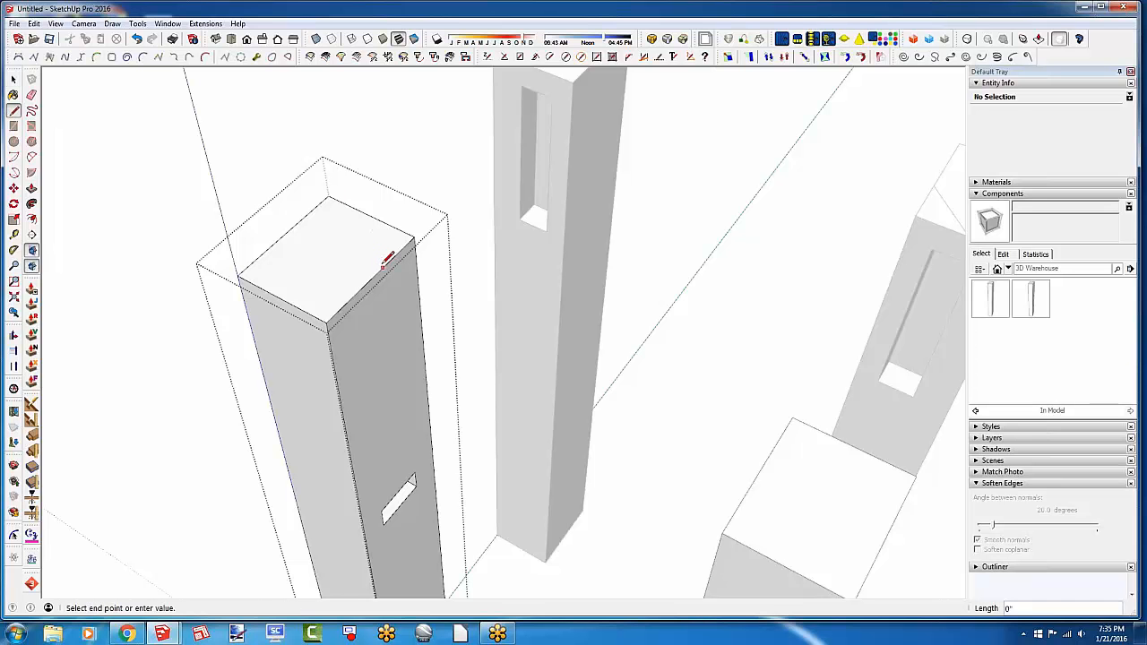
click(354, 237)
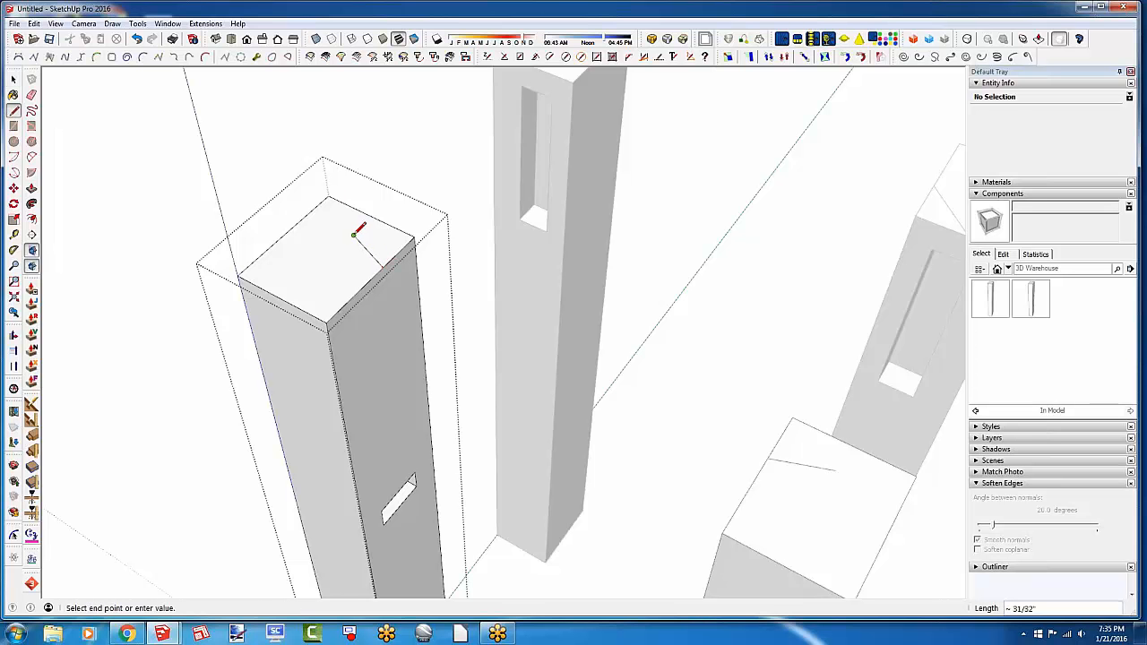
click(320, 267)
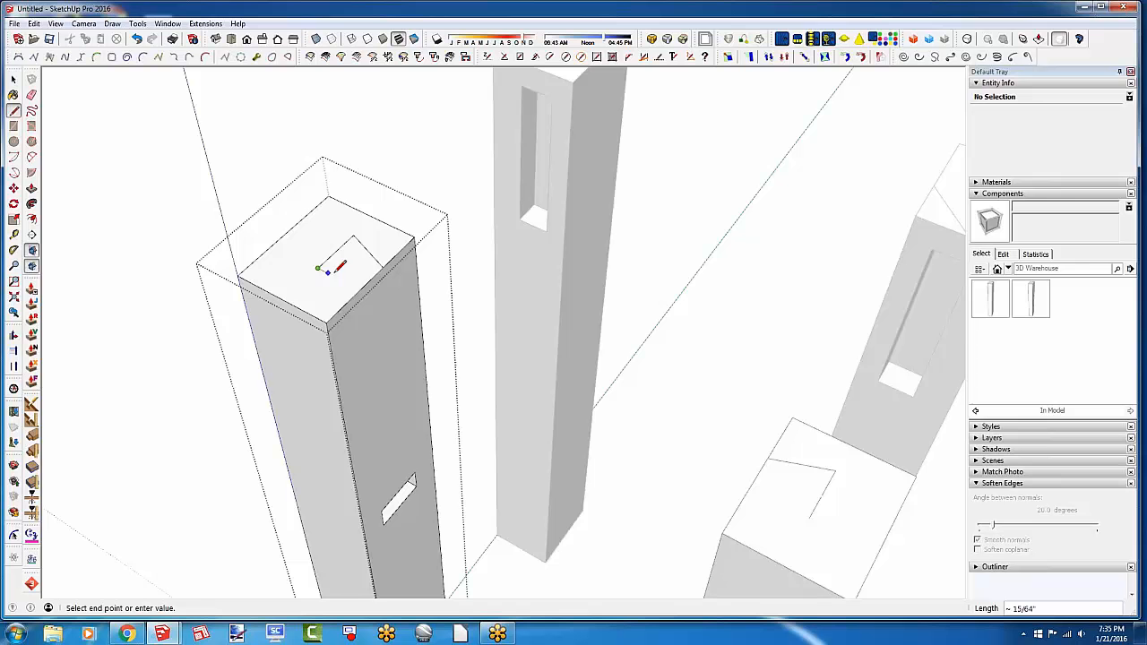
scroll(365, 276, up, 2)
scroll(366, 276, up, 2)
click(376, 283)
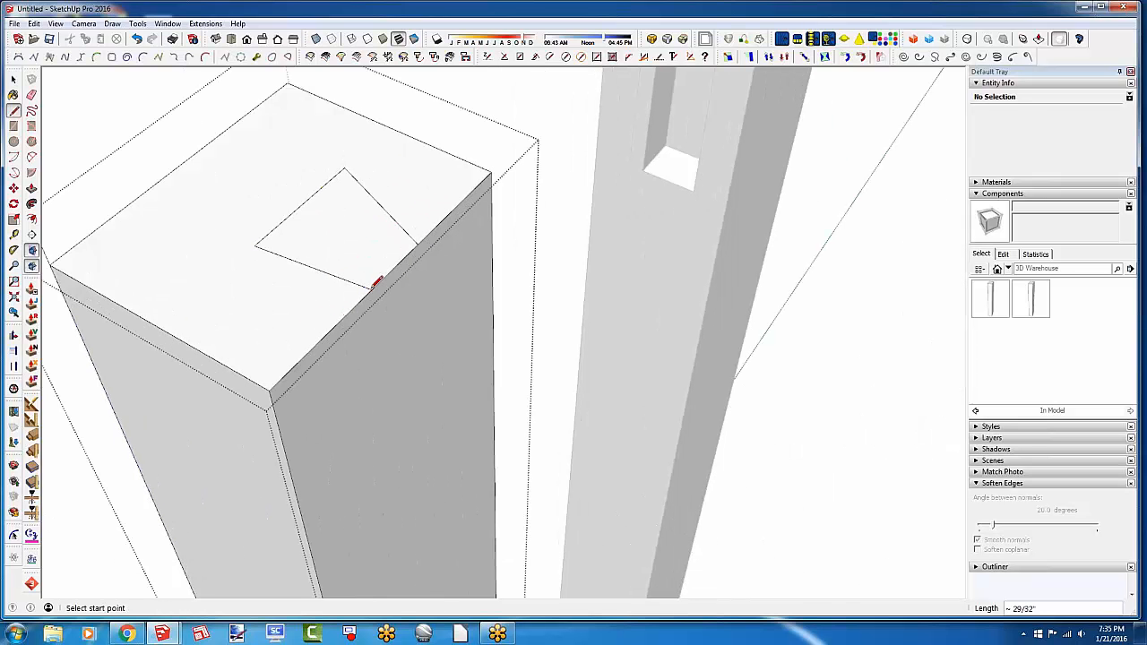
Recess the four-sided outline on the leg's top about 3/16" and close the leg component
key(p)
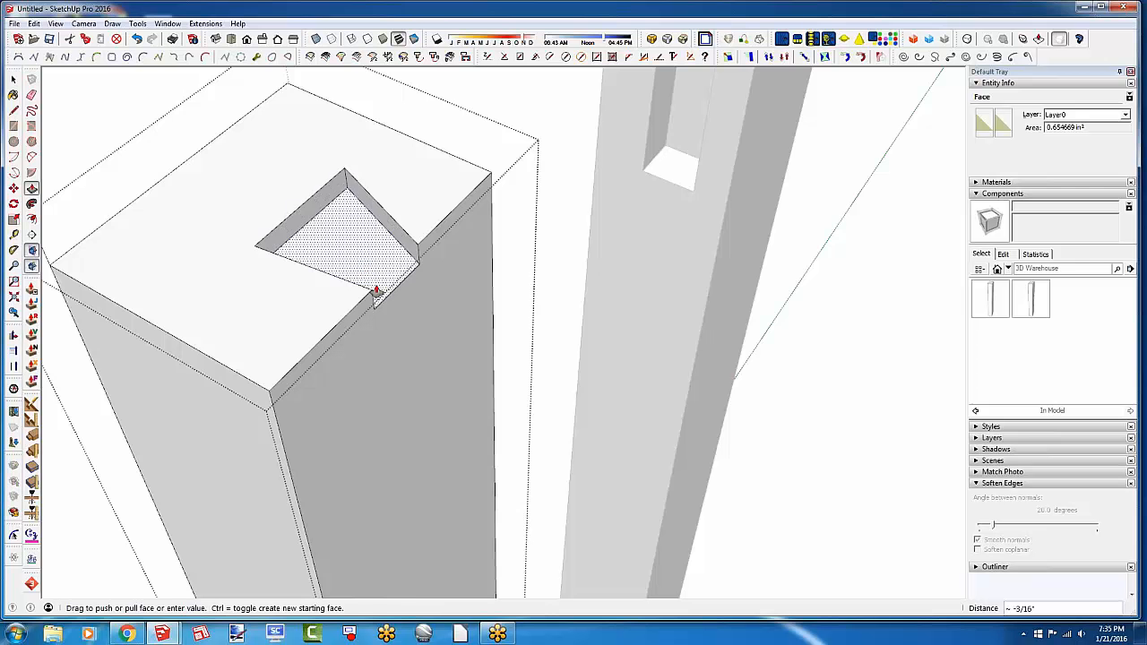
click(374, 292)
scroll(318, 213, down, 5)
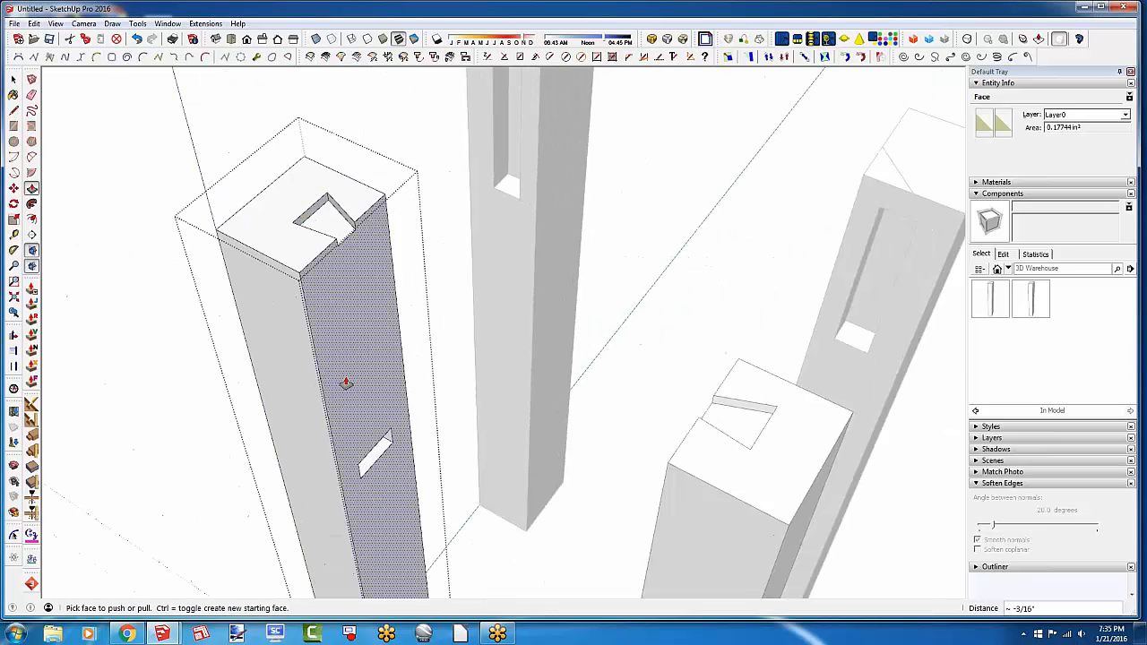
key(space)
click(207, 437)
scroll(207, 437, down, 3)
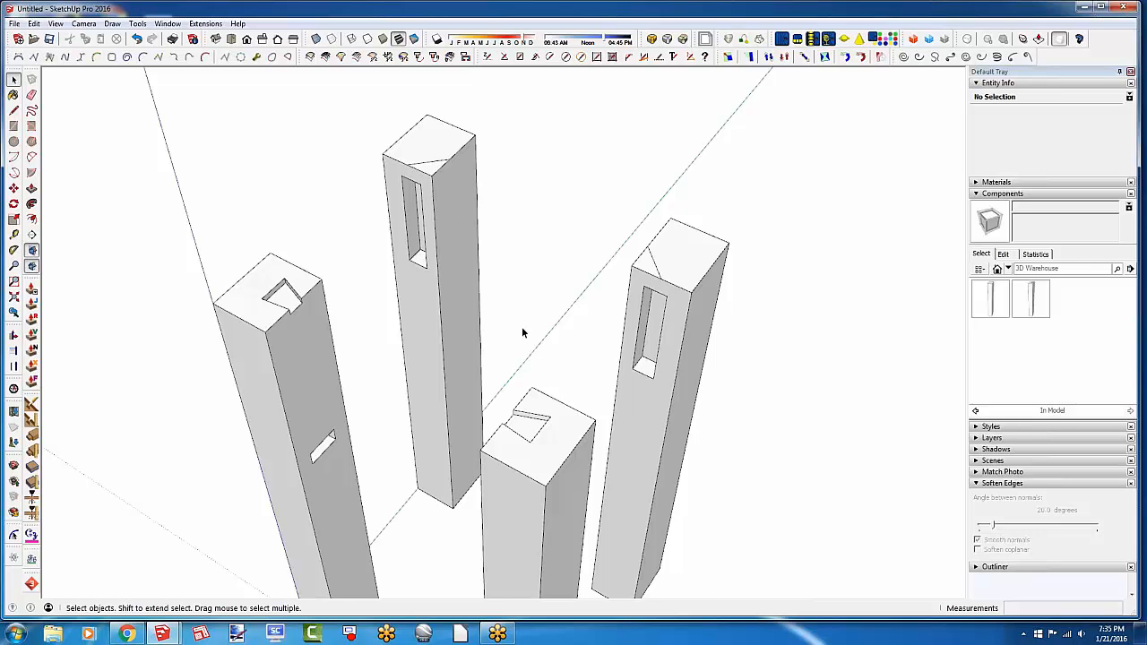
Inside the rear leg of the other pair, add a tall rectangular mortise about 3/8" deep on the face beside the existing mortise, and close the component
double_click(460, 219)
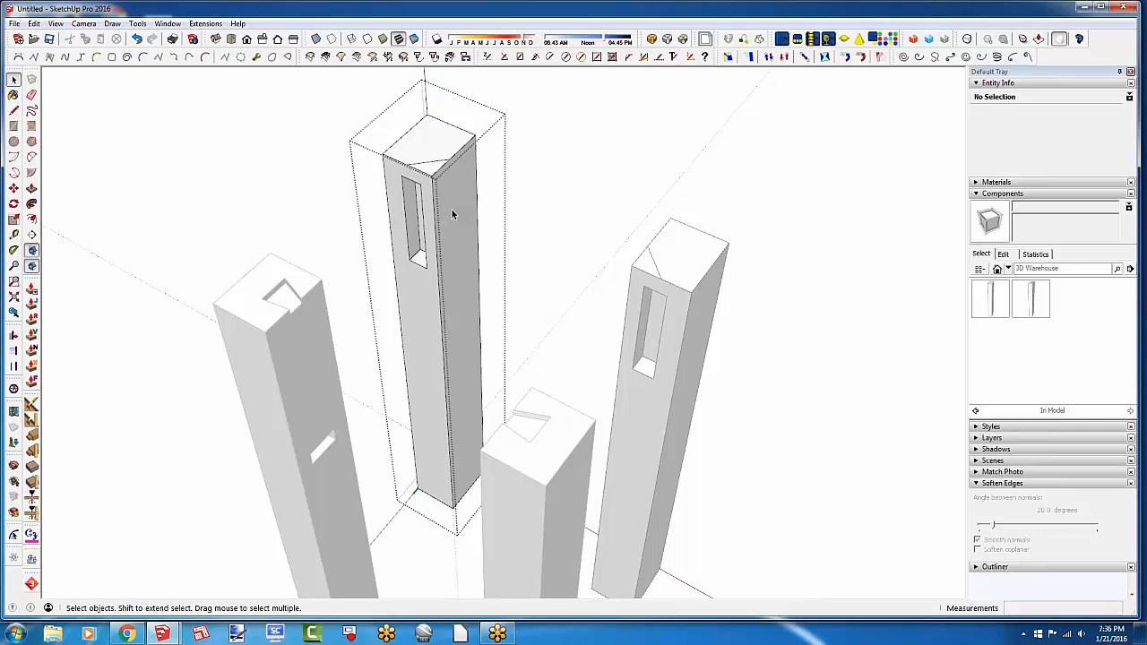
click(14, 126)
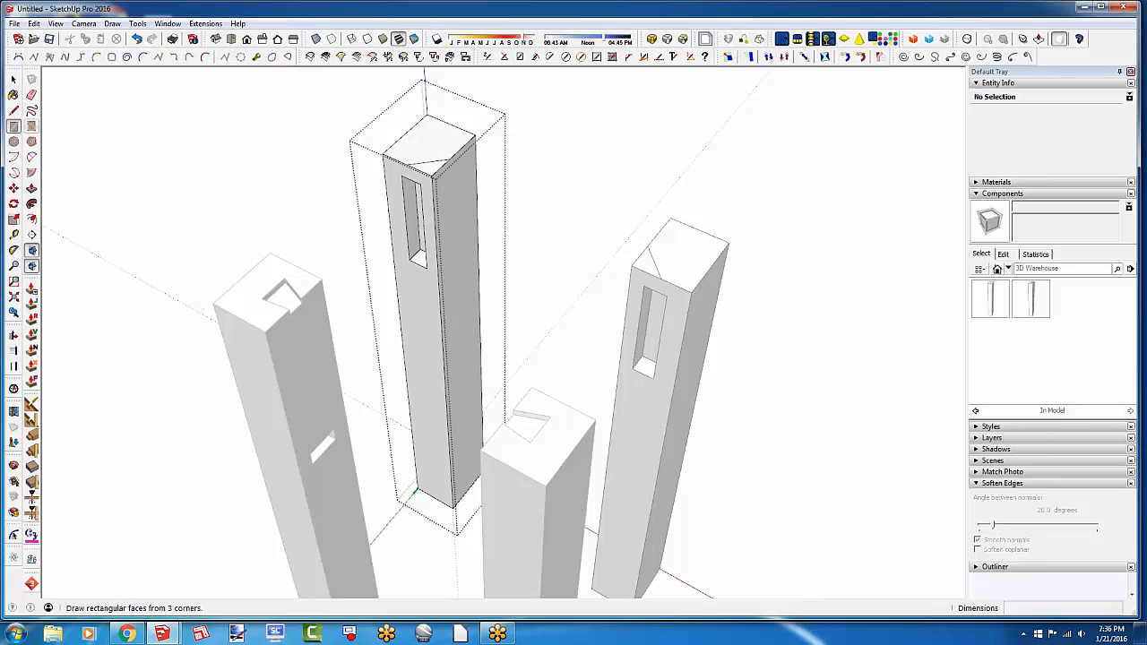
click(442, 186)
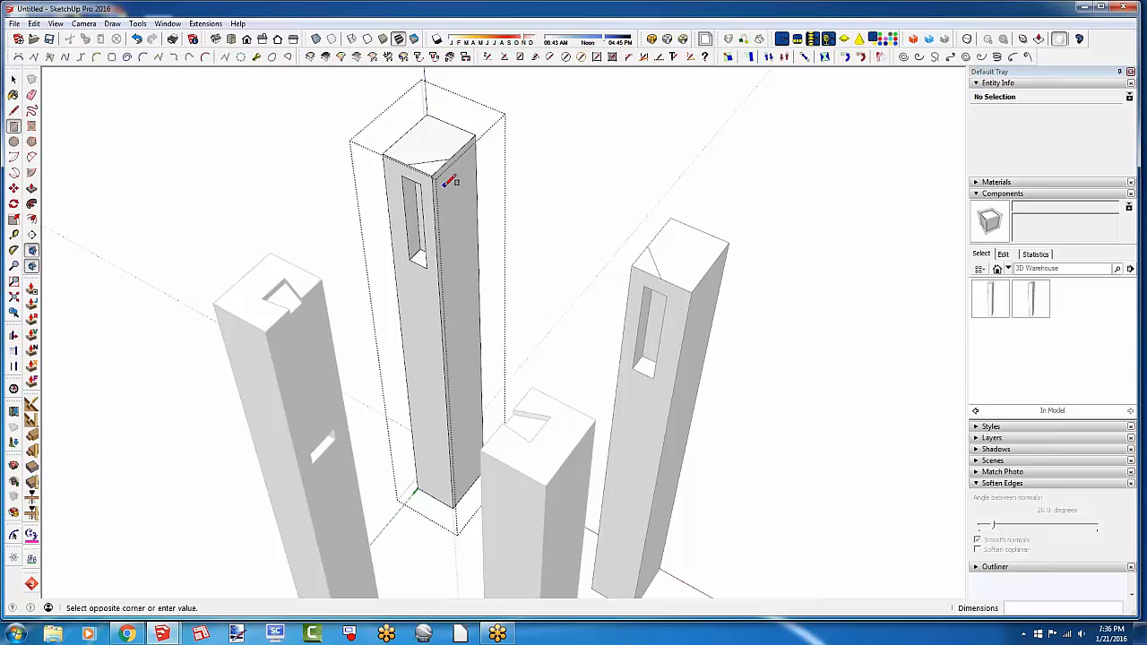
click(469, 244)
key(p)
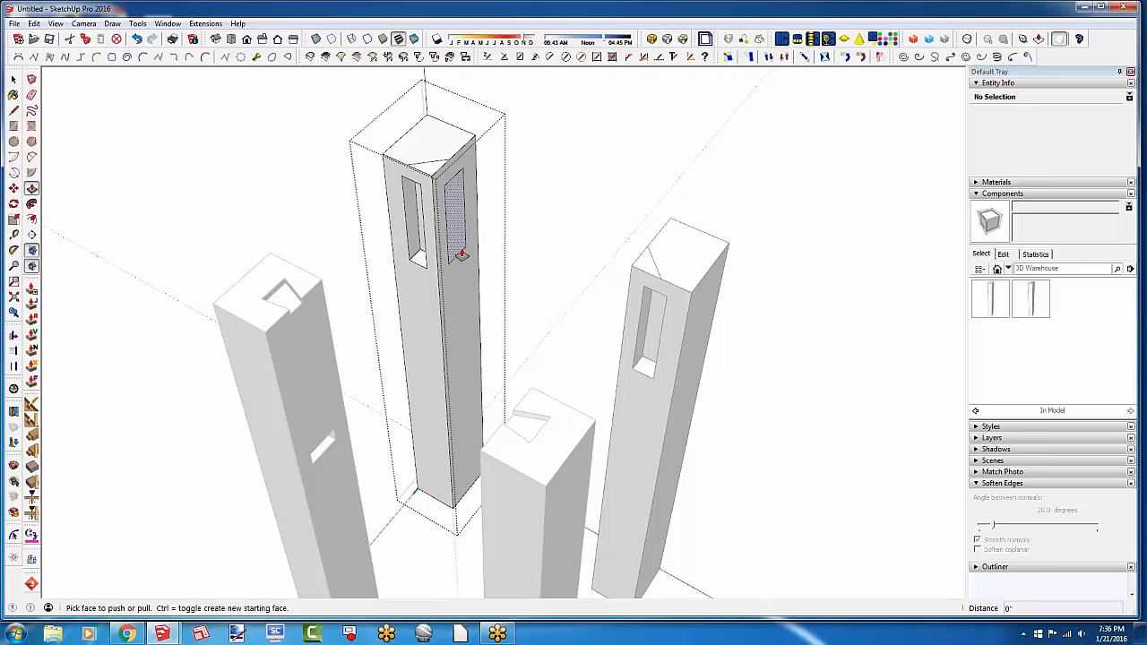
click(457, 248)
click(437, 235)
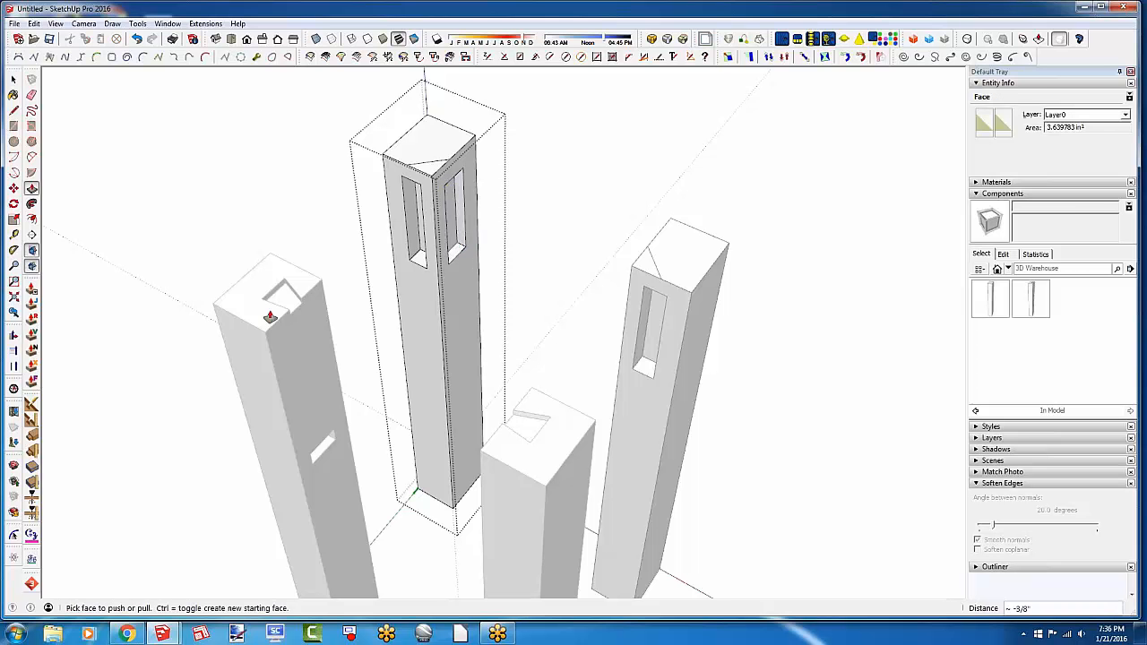
middle_drag(268, 313, 308, 235)
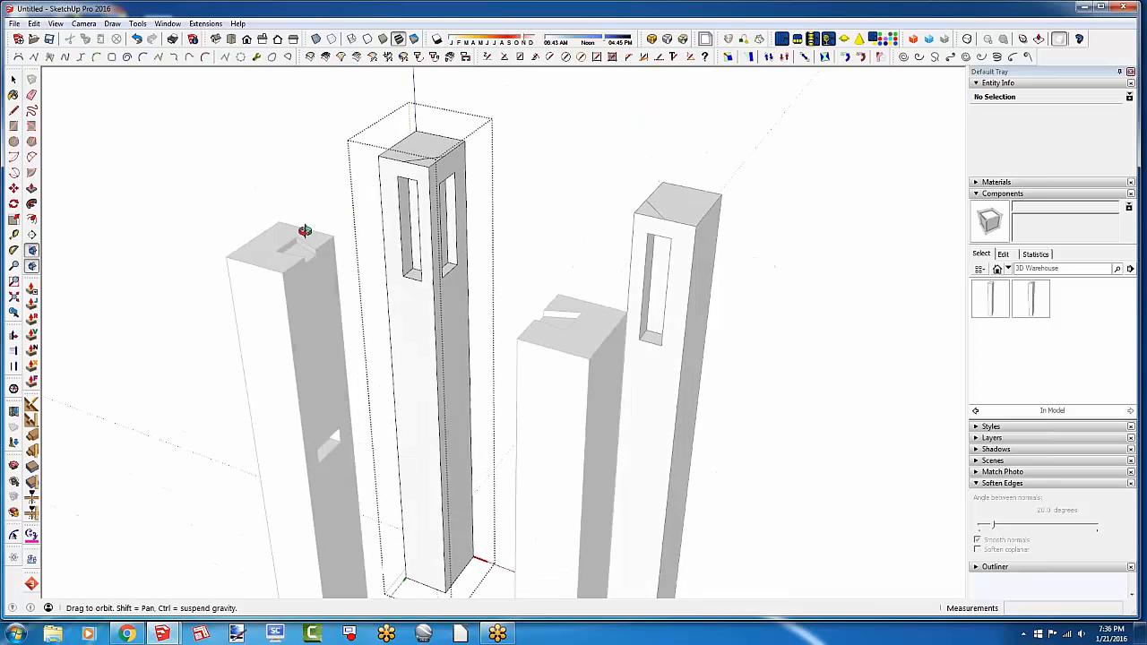
click(268, 170)
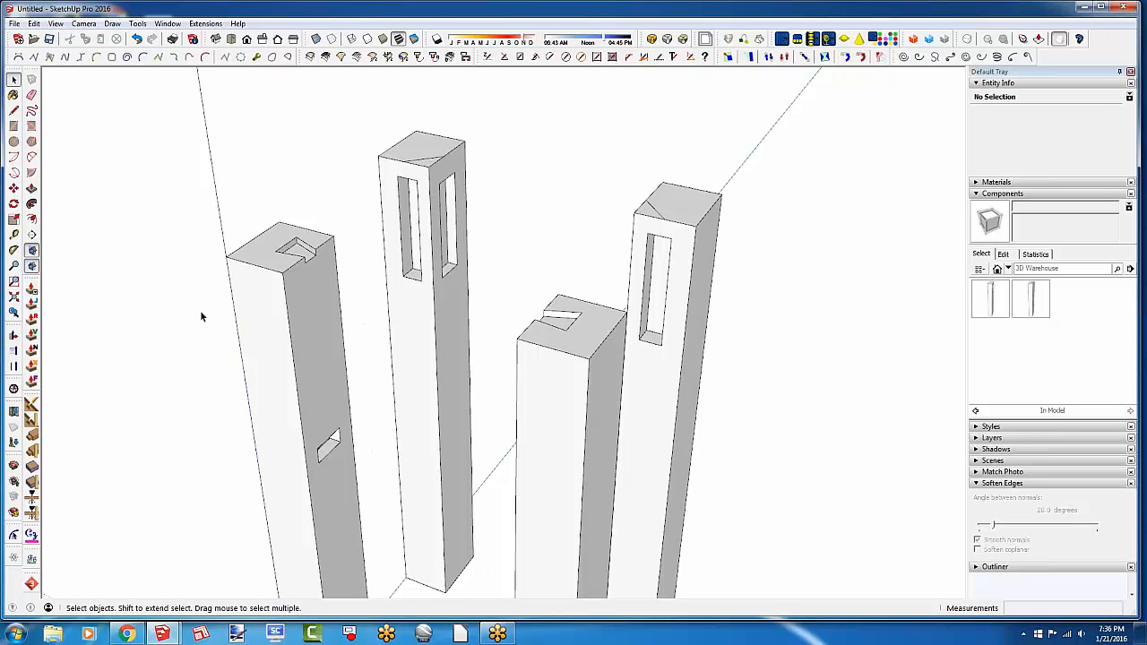
Check whether Make Unique is offered for both notched-top legs selected together and for one of them alone
click(319, 387)
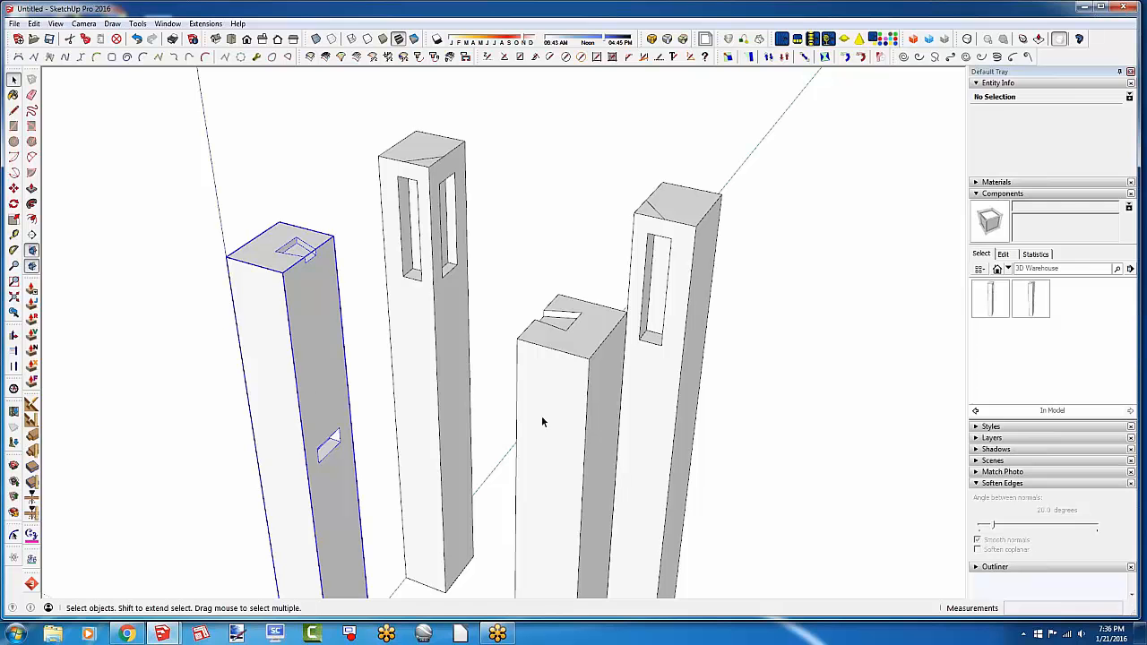
shift+click(563, 407)
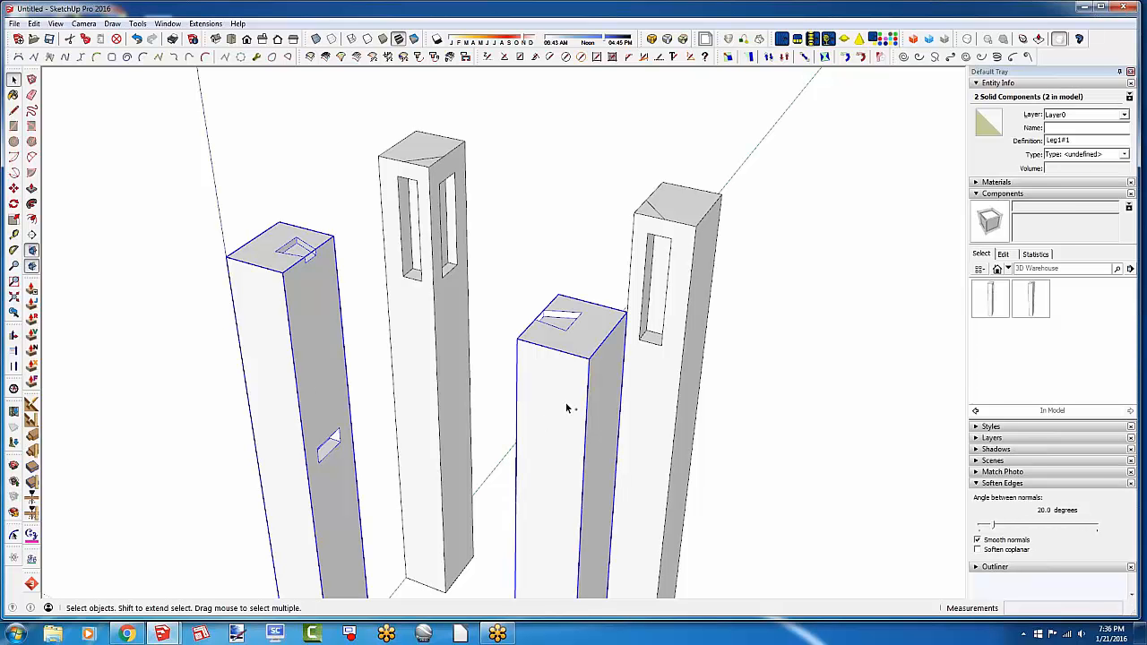
right_click(567, 407)
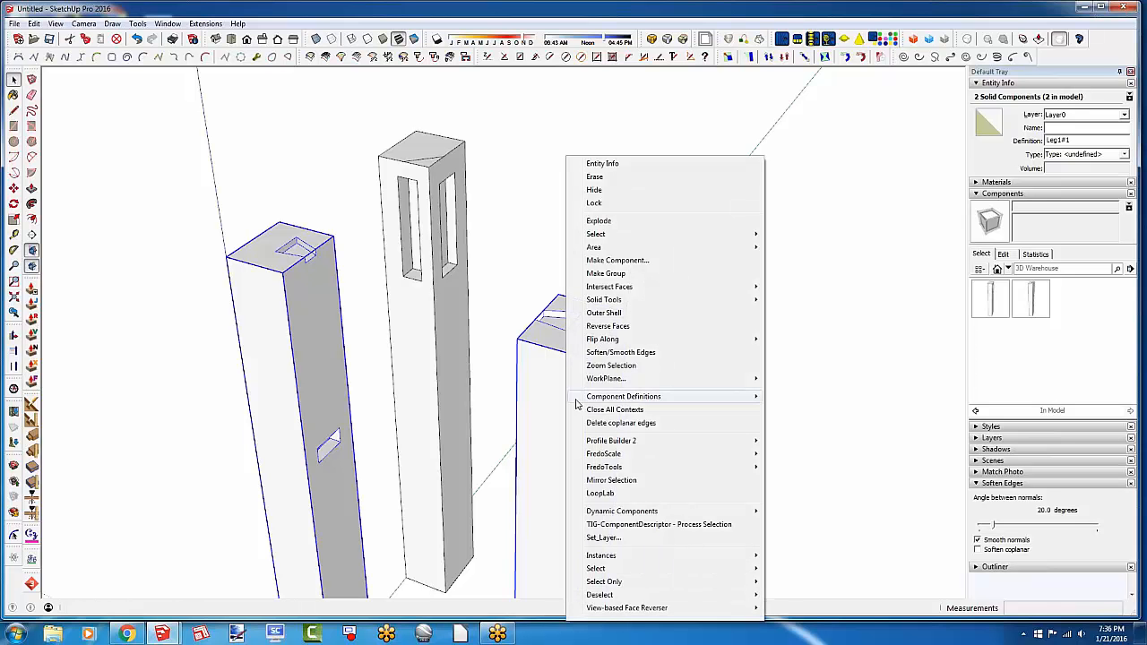
mouse_move(595, 306)
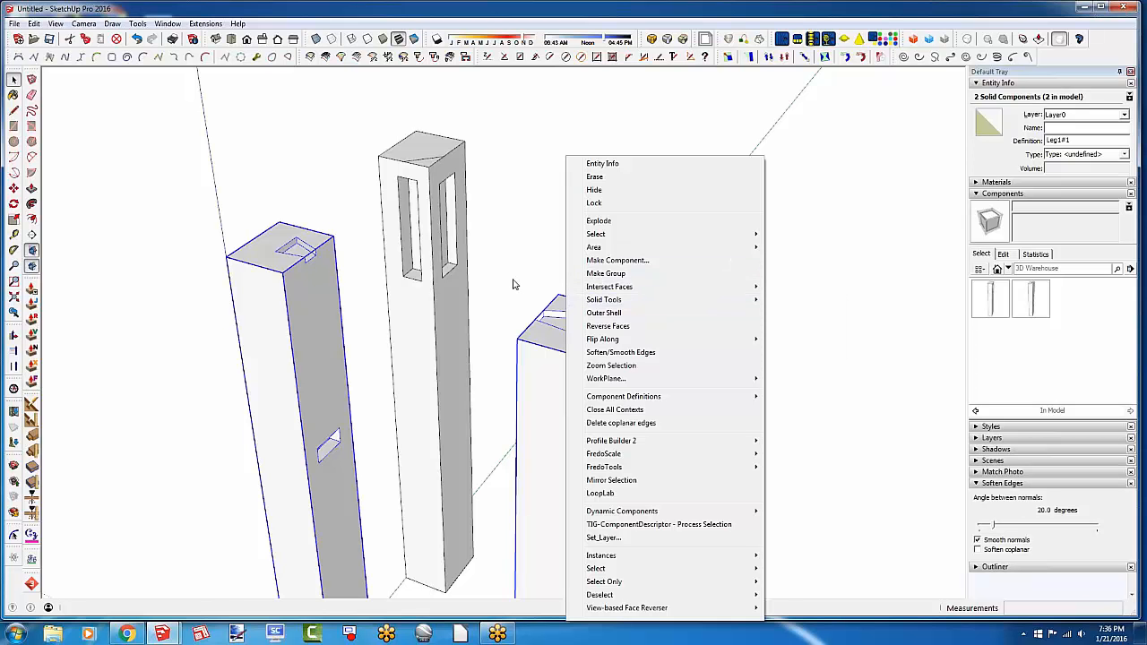
click(532, 200)
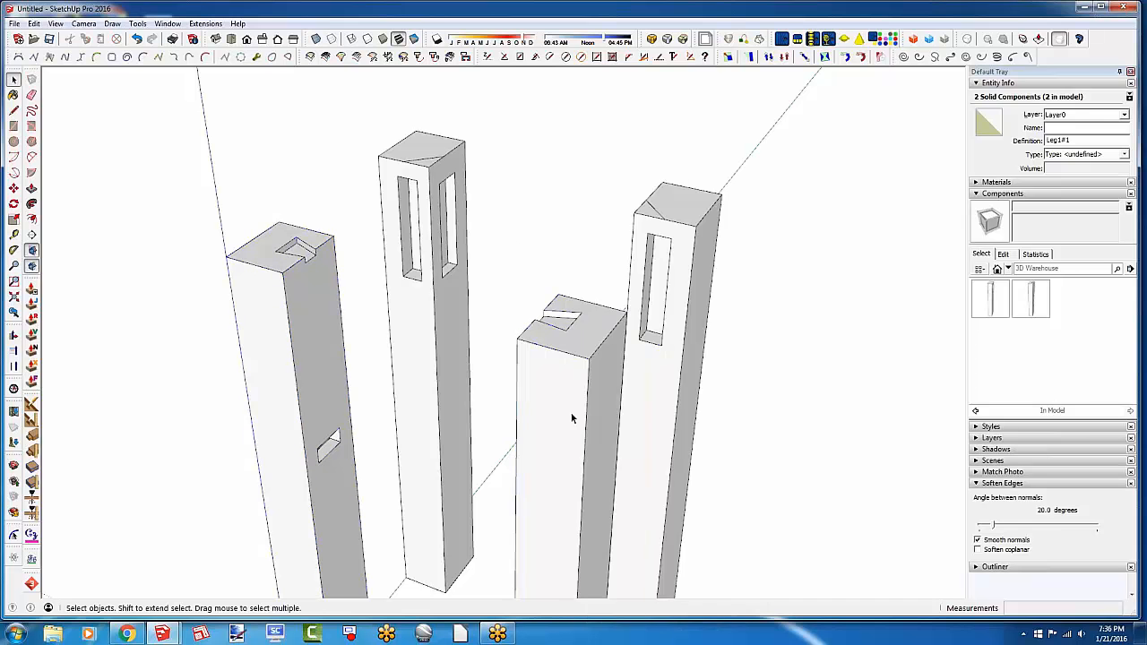
right_click(553, 368)
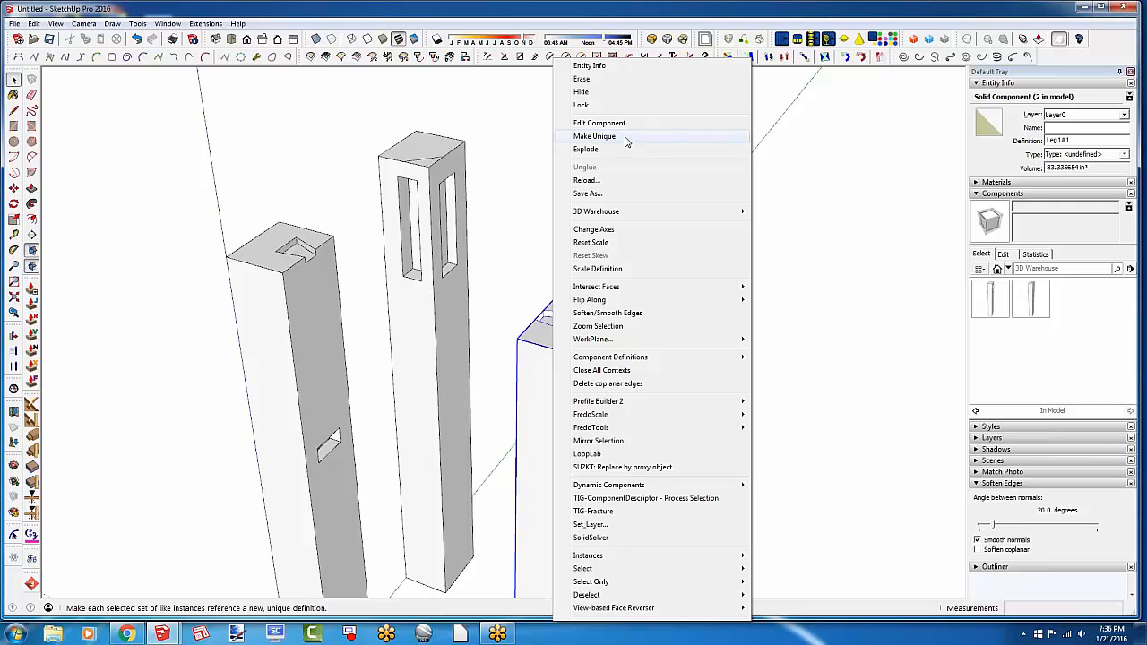
click(436, 102)
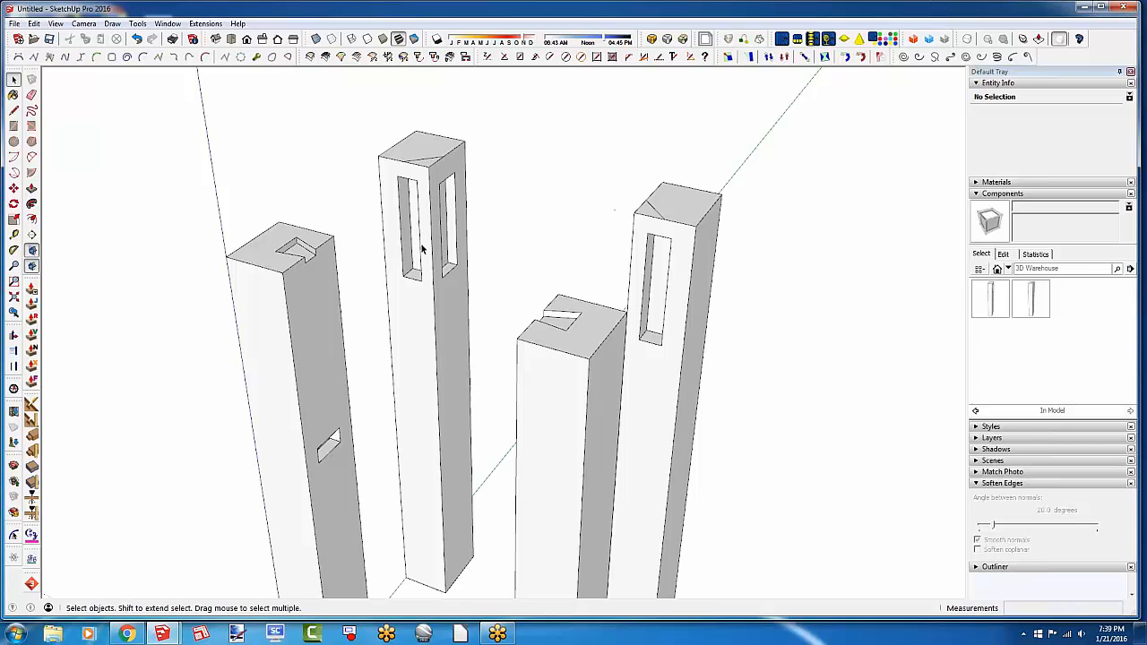
Replace the notched-top leg that has the small mortise visible with the Leg1 component
click(425, 165)
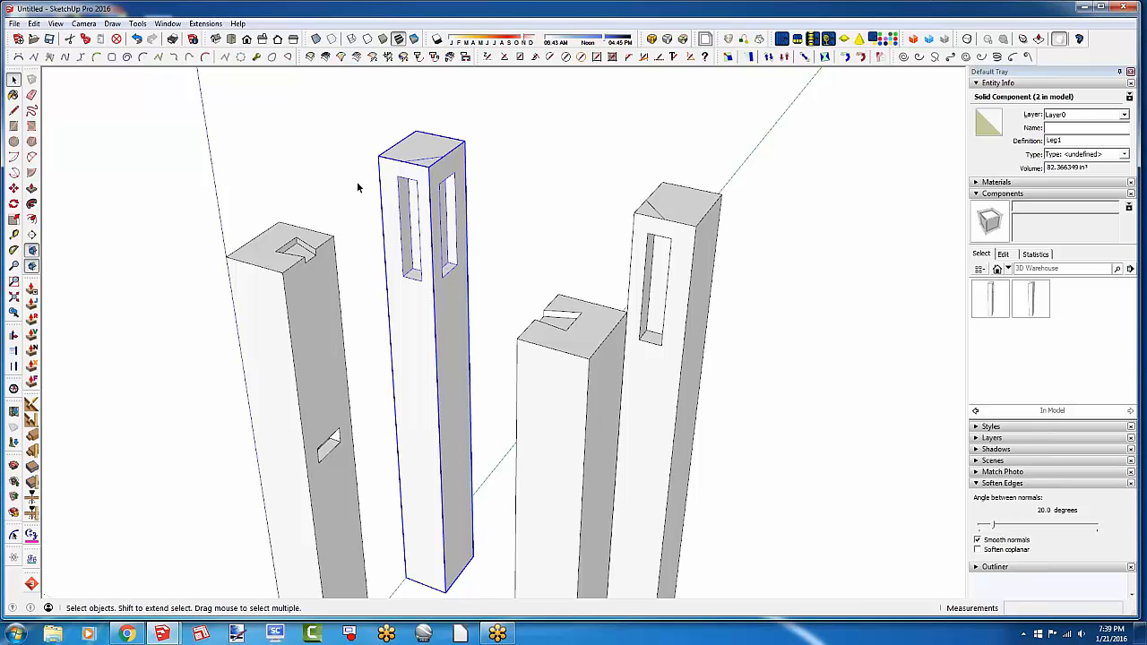
click(310, 361)
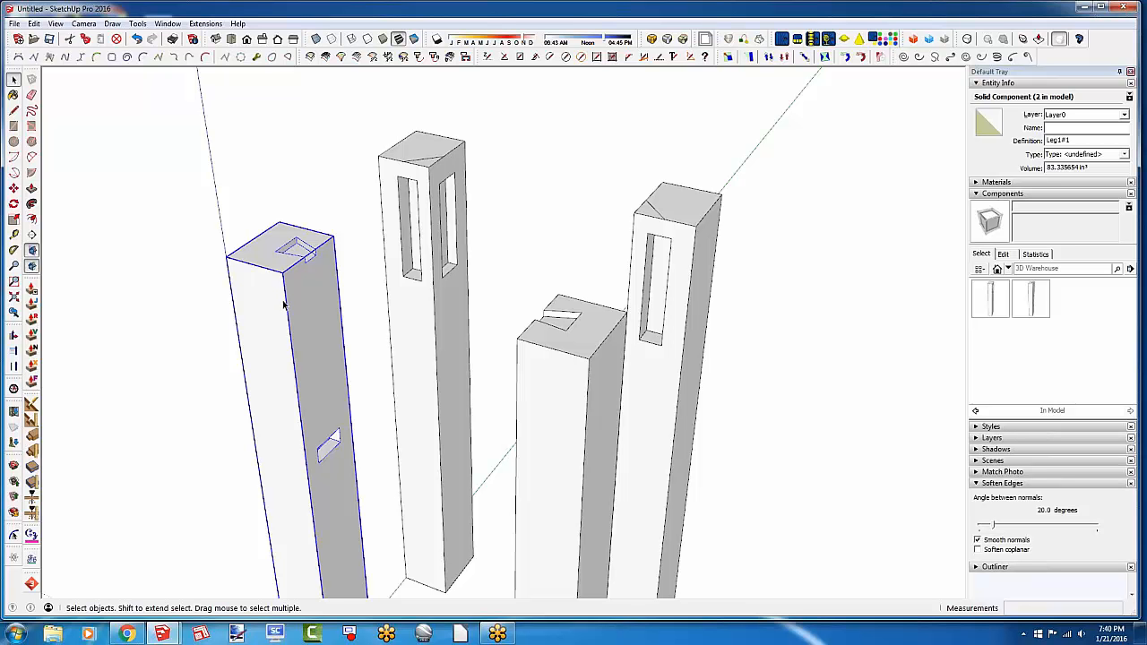
right_click(992, 307)
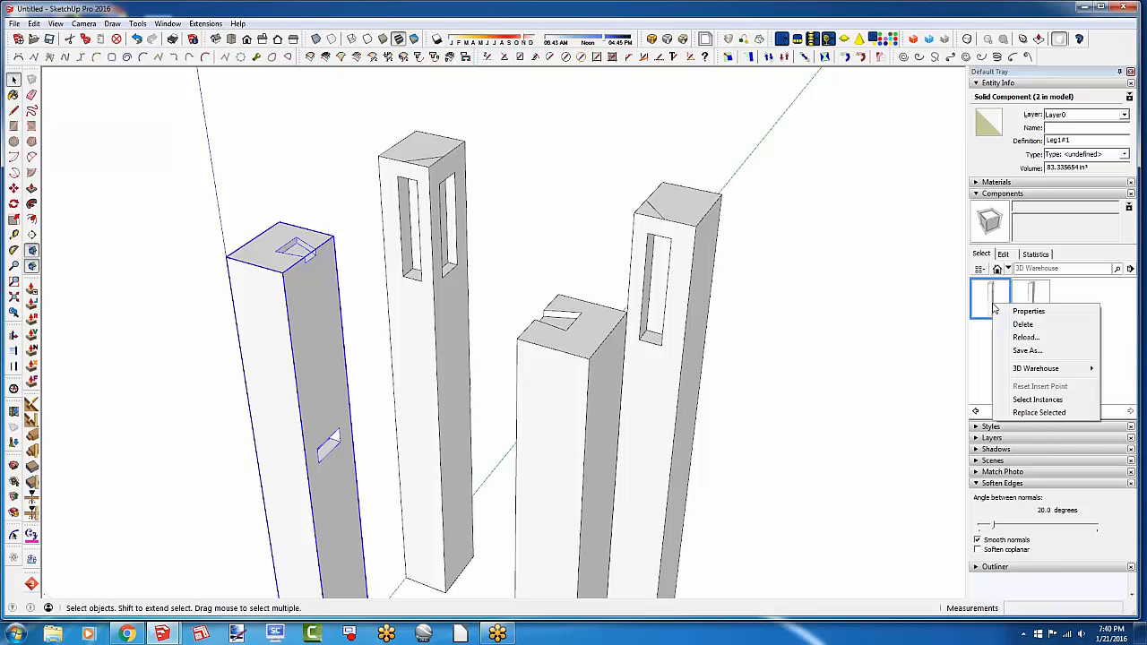
click(1038, 412)
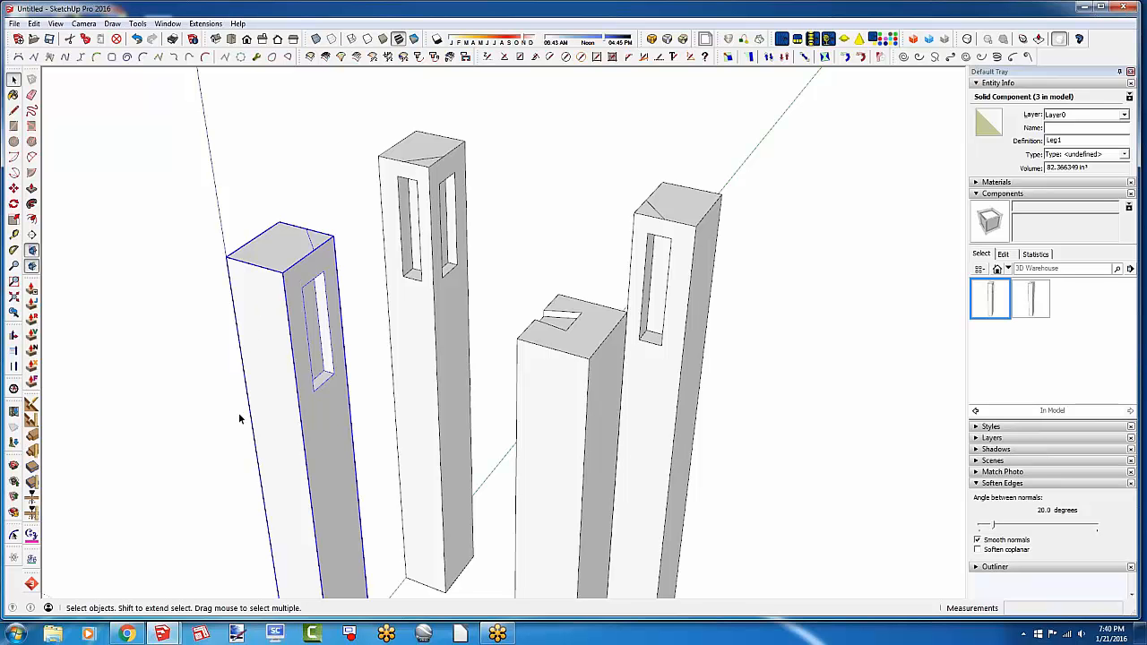
Examine the replaced leg alongside the other three legs from several sides
middle_drag(502, 276, 264, 314)
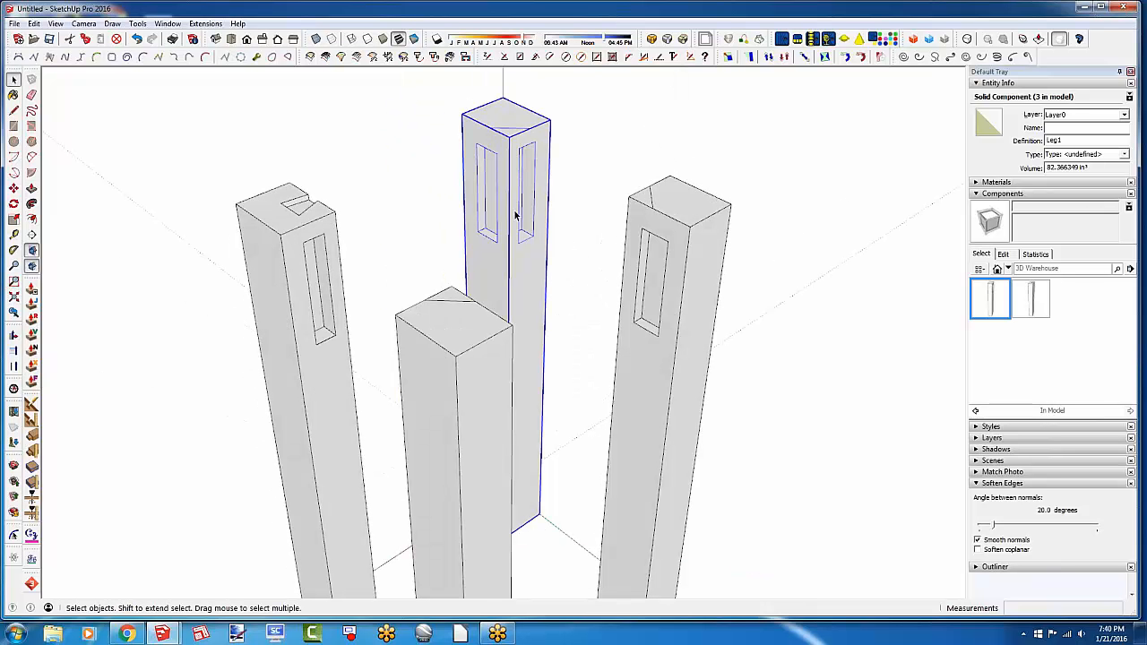
middle_drag(299, 248, 980, 323)
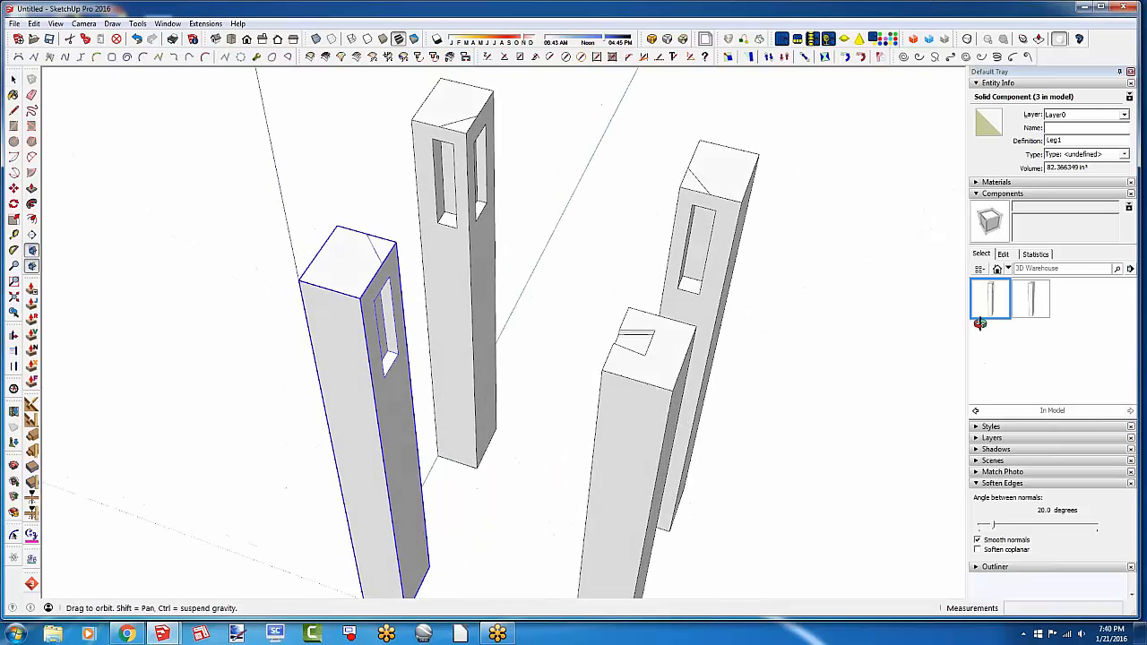
scroll(437, 267, down, 3)
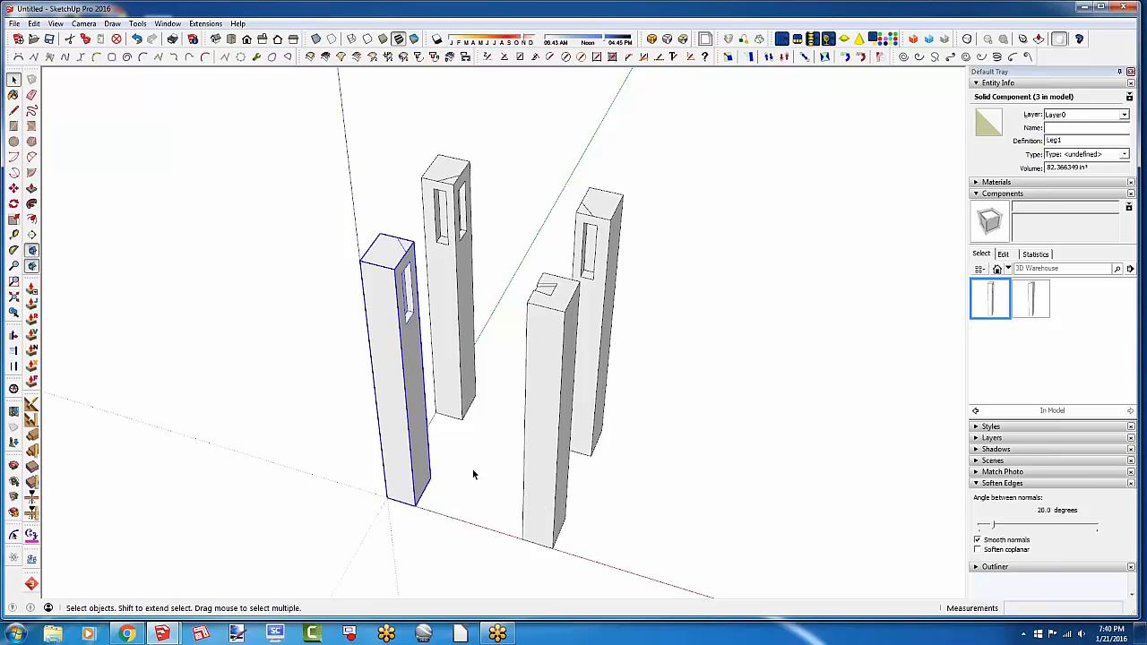
middle_drag(473, 471, 506, 414)
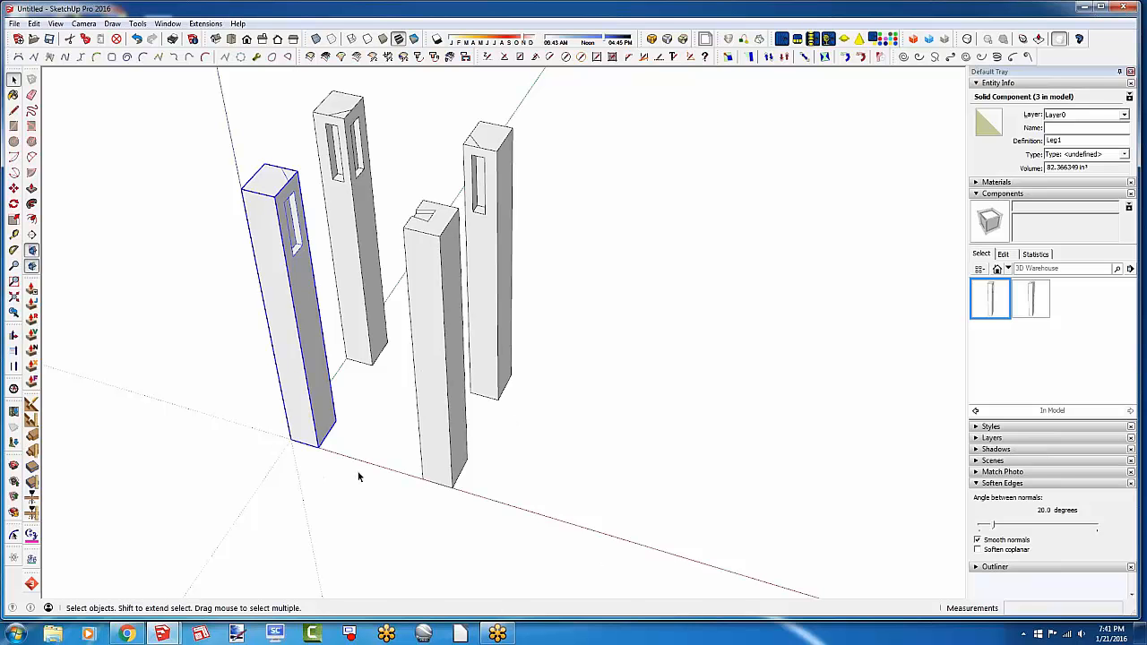
middle_drag(358, 476, 391, 468)
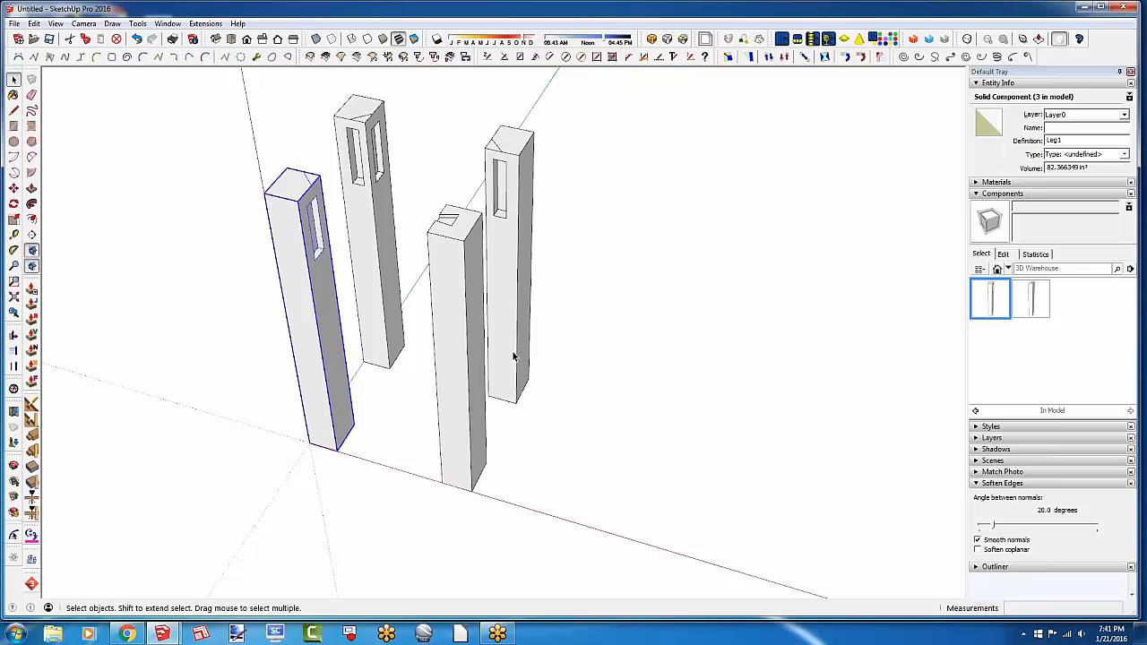
middle_drag(592, 409, 515, 387)
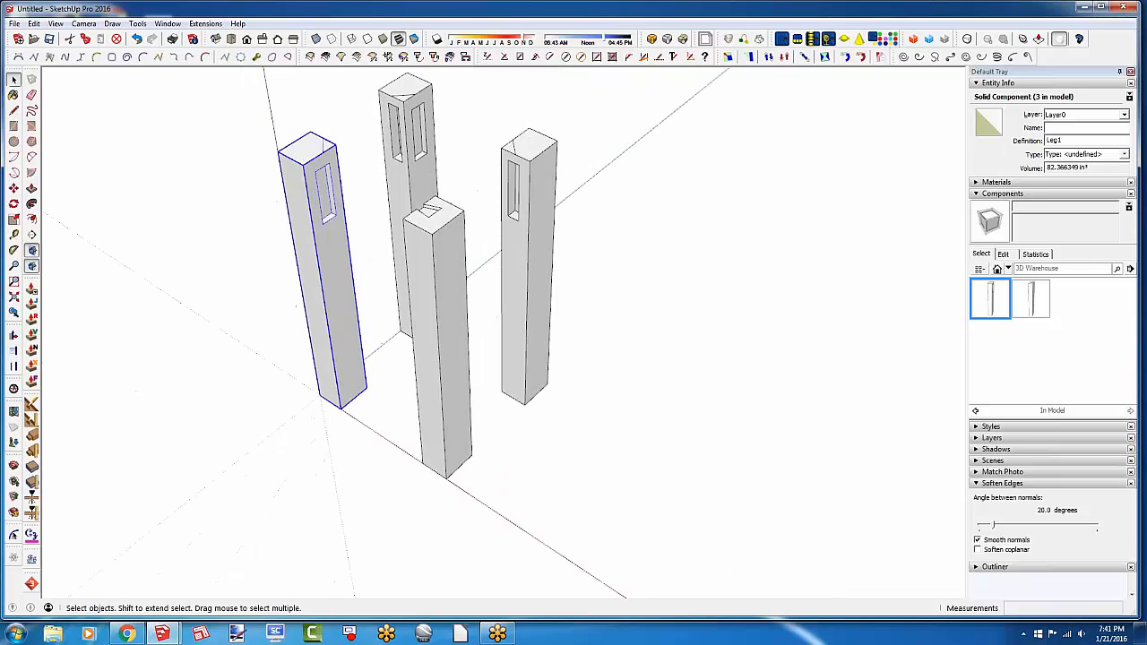
Open the single-mortise leg away from the model origin, examine its component axes from several sides, and close it
click(515, 387)
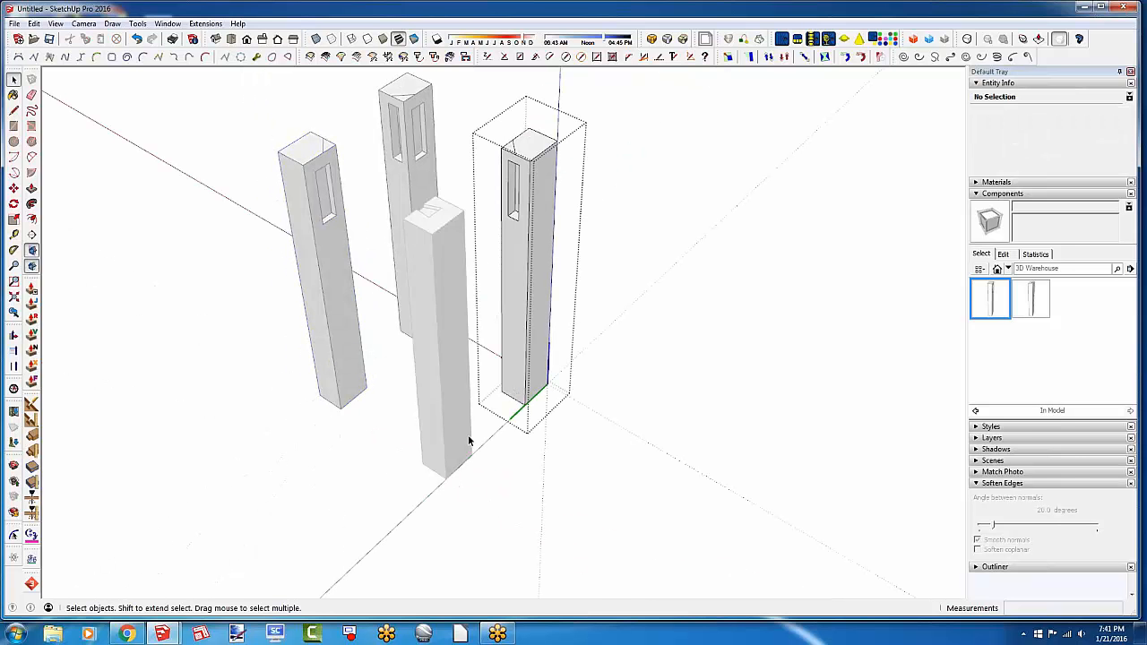
middle_drag(468, 441, 509, 434)
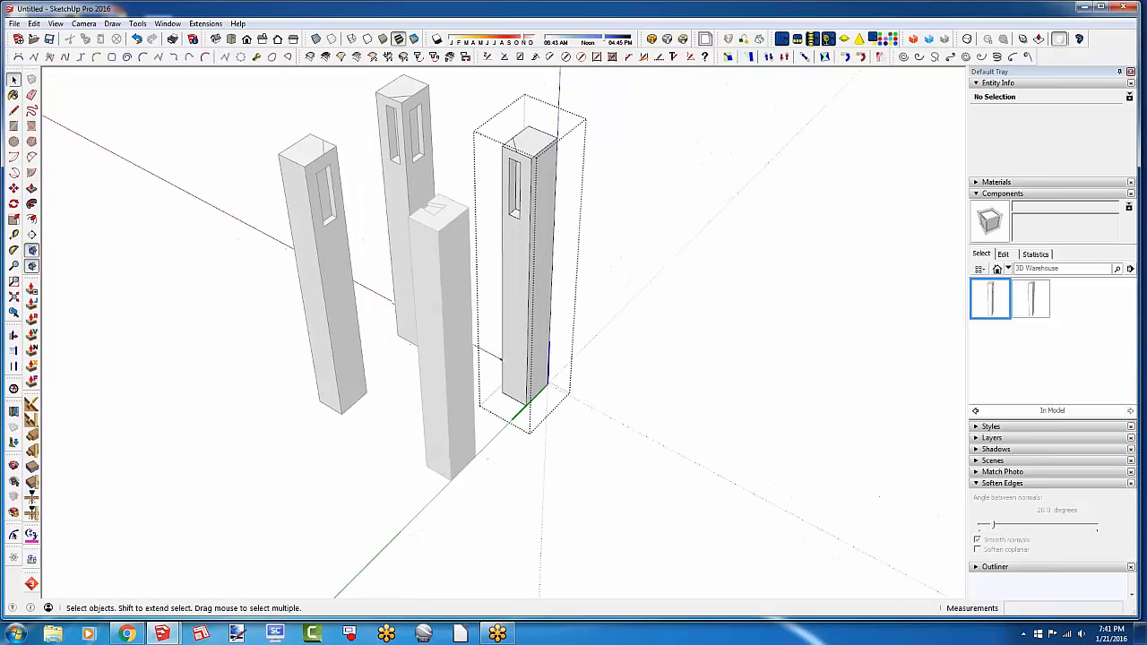
middle_drag(709, 417, 110, 327)
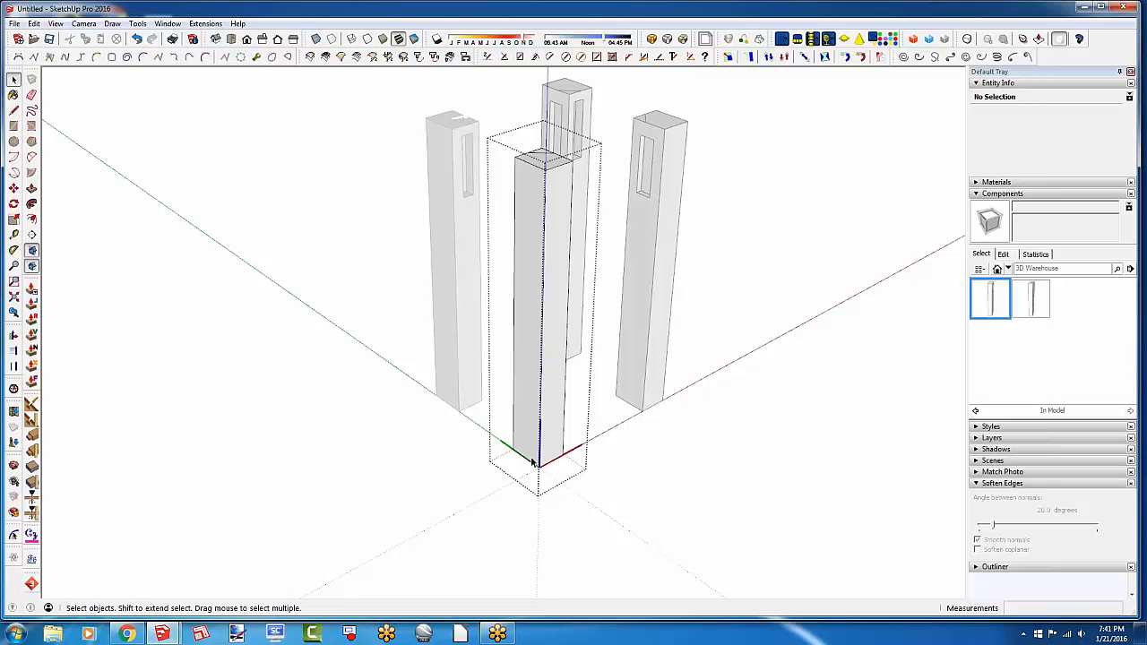
middle_drag(371, 436, 550, 414)
scroll(550, 416, up, 5)
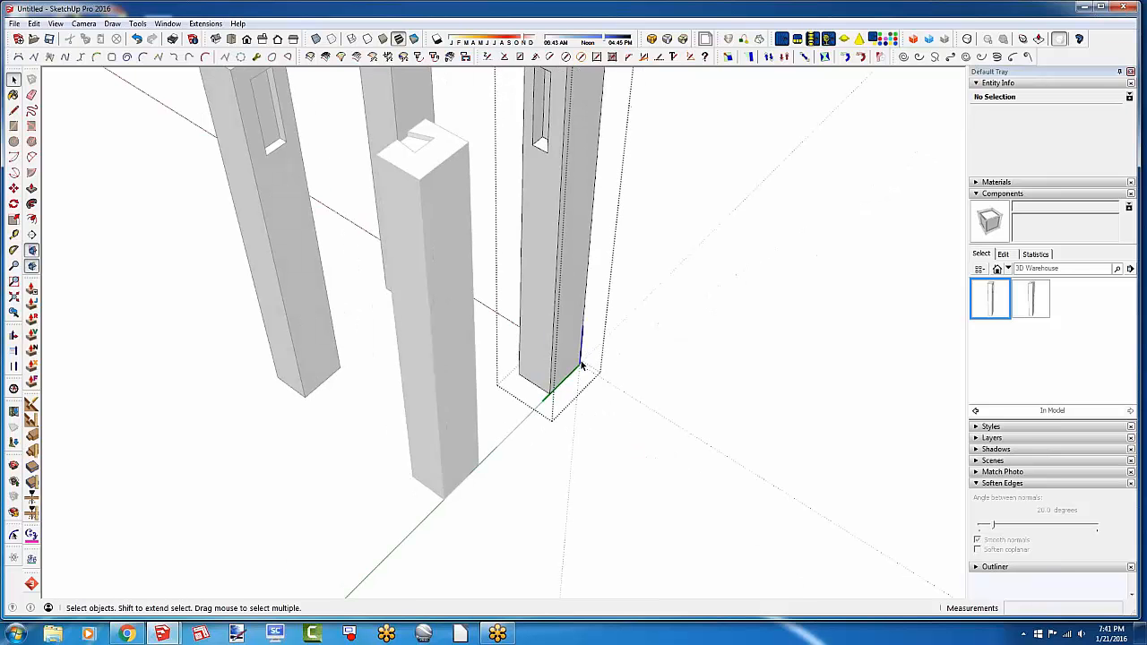
scroll(545, 420, down, 3)
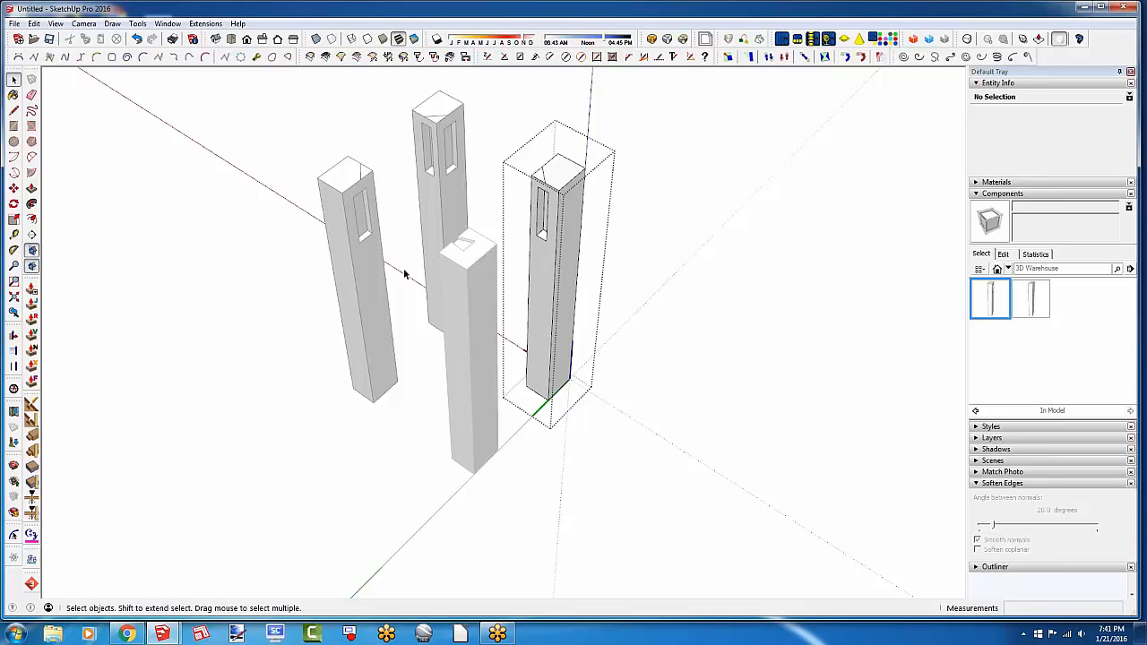
click(350, 437)
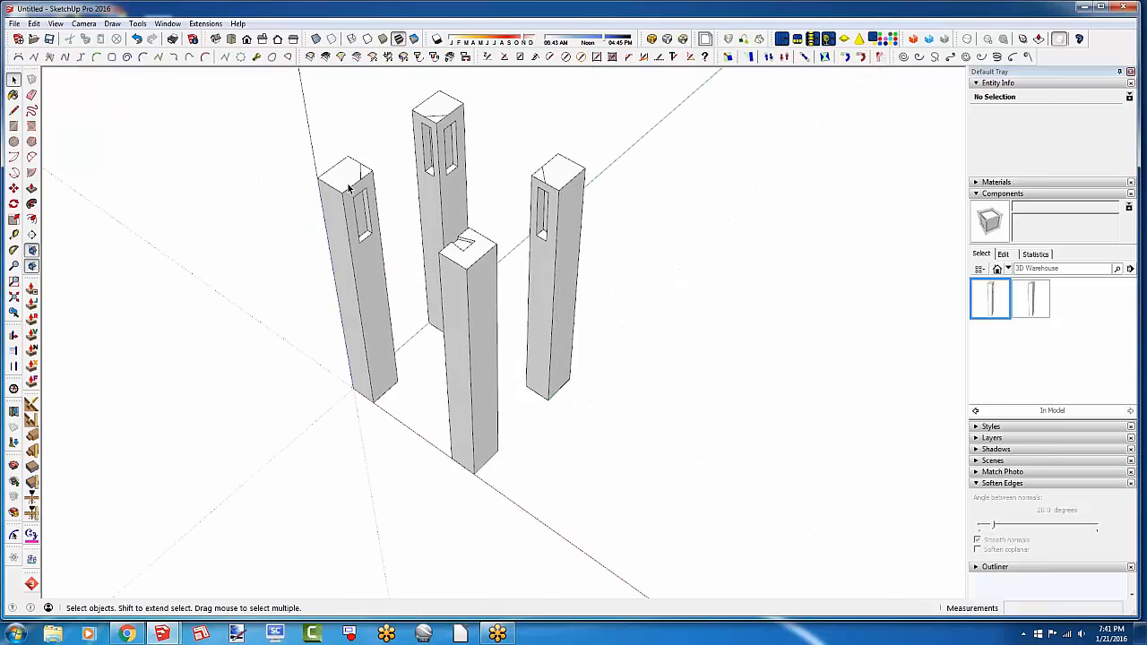
Open the Leg1 instance standing at the model origin and examine its component axes at the base
click(349, 186)
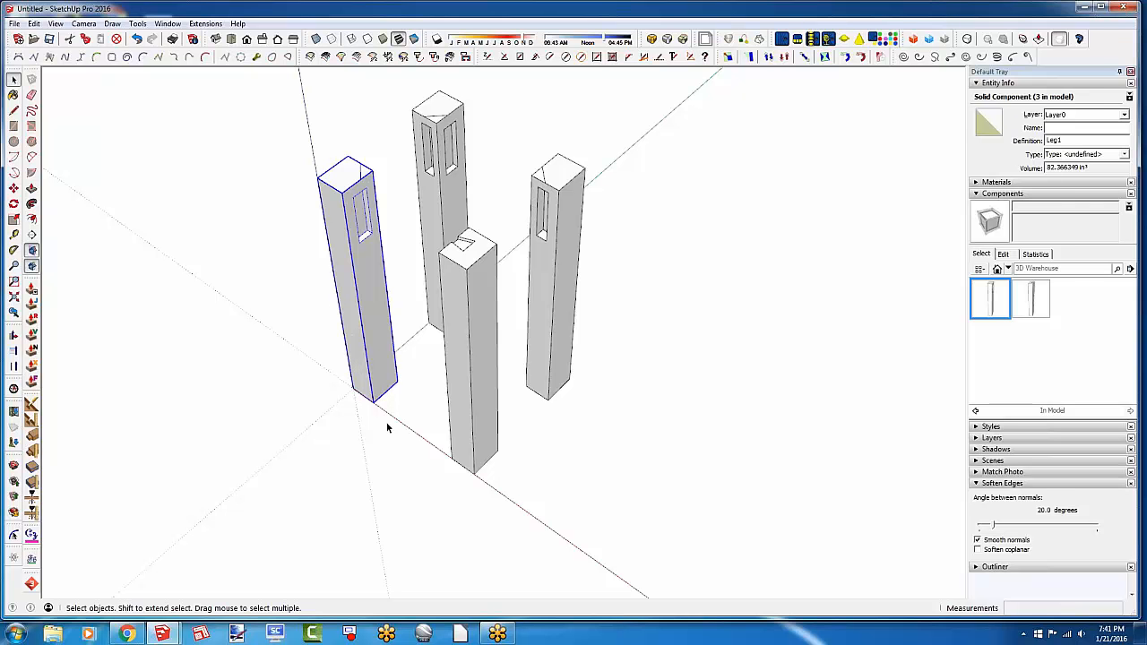
double_click(355, 380)
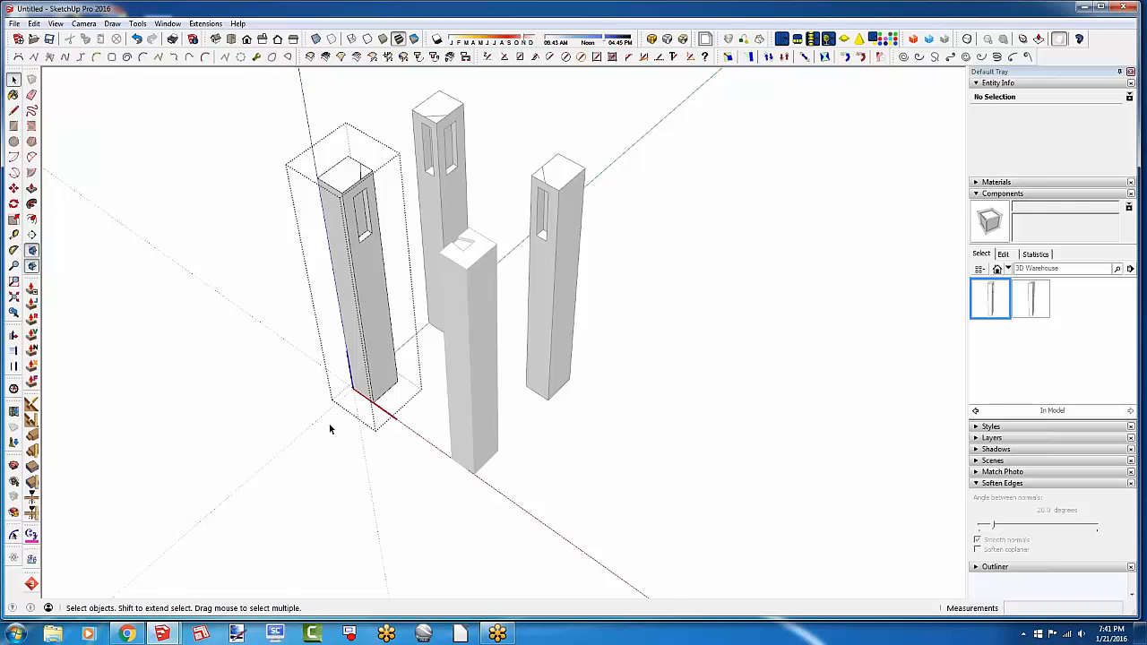
middle_drag(329, 423, 304, 421)
click(1043, 305)
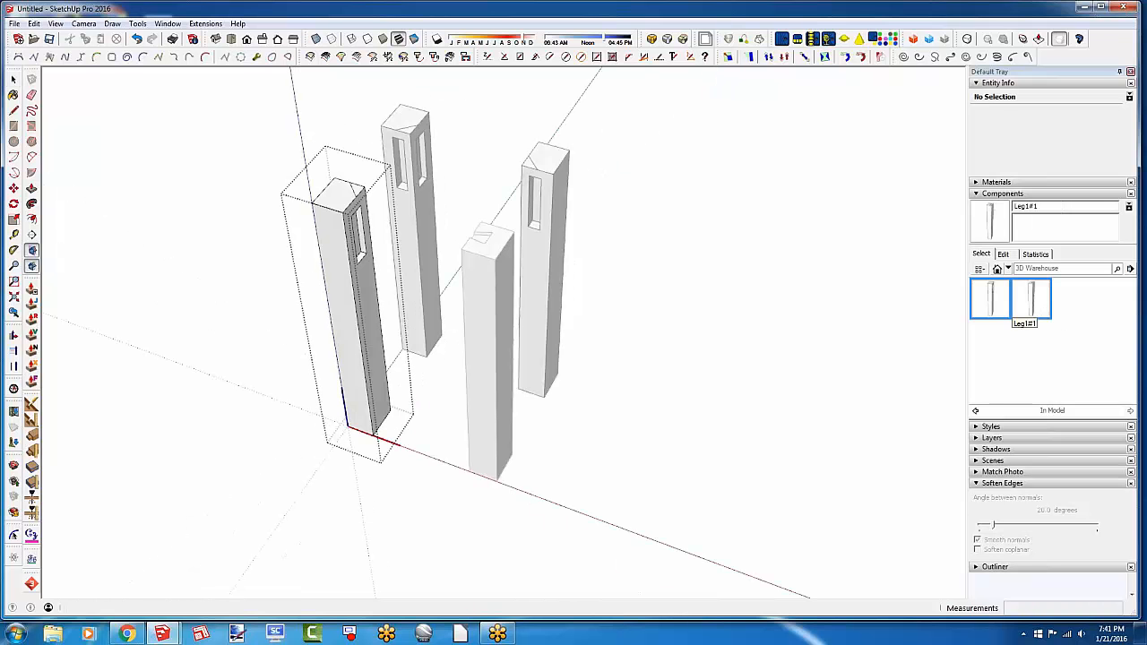
click(661, 437)
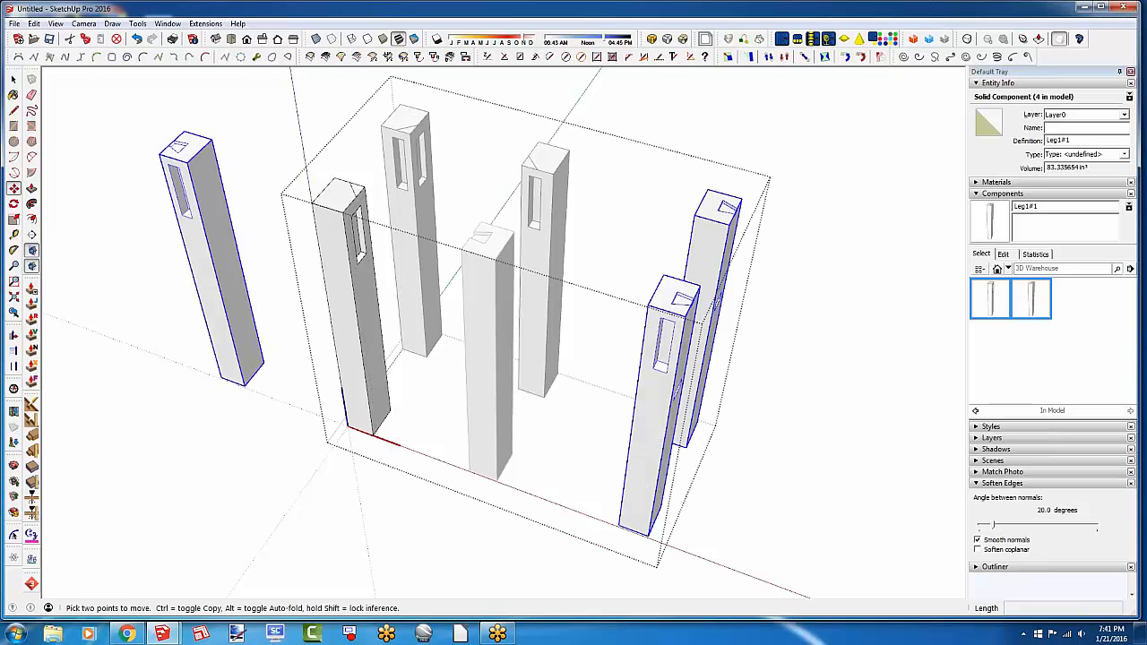
key(Delete)
key(space)
click(670, 431)
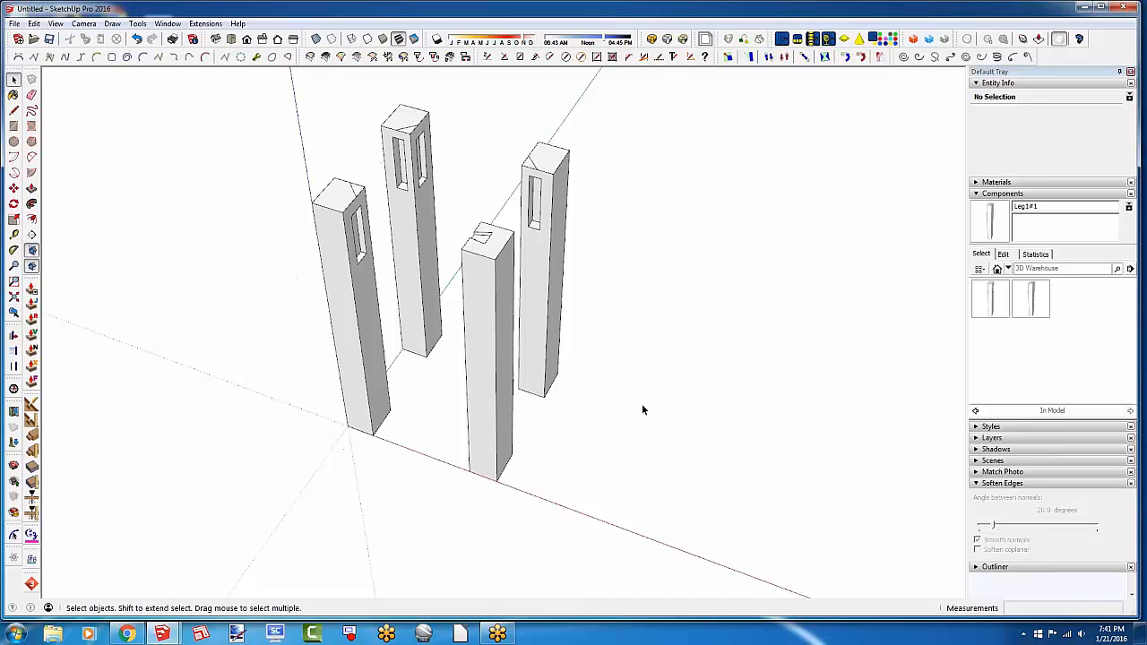
Insert a Leg1#1 instance beside the four legs, examine its insertion orientation from several sides, and delete it
click(1026, 297)
click(632, 450)
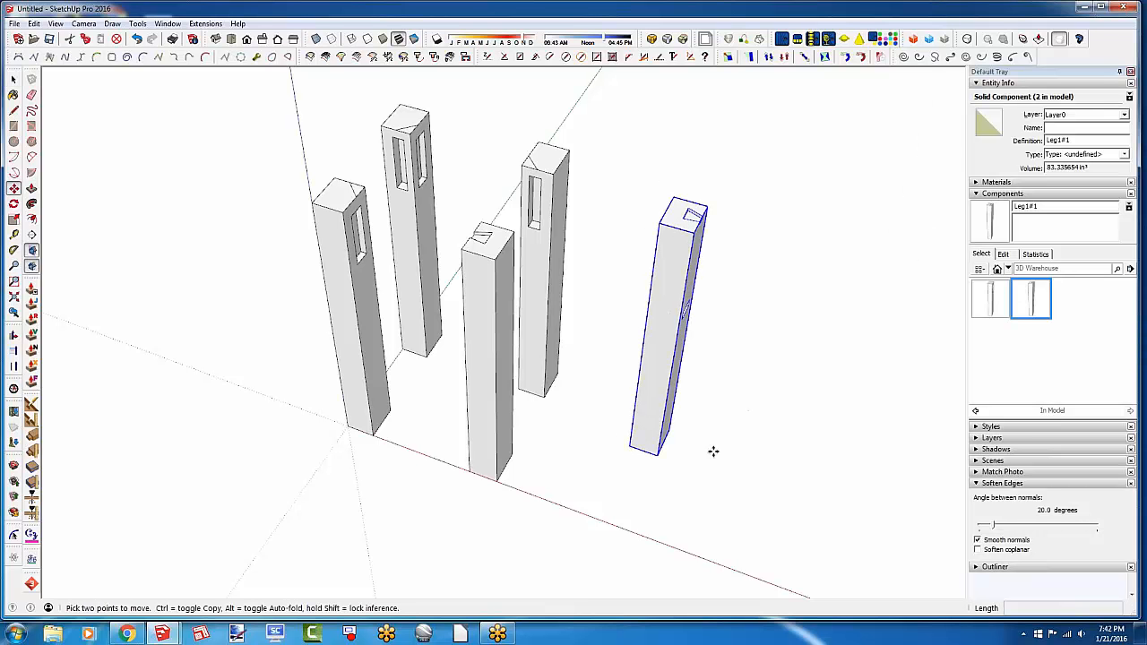
middle_drag(713, 450, 595, 464)
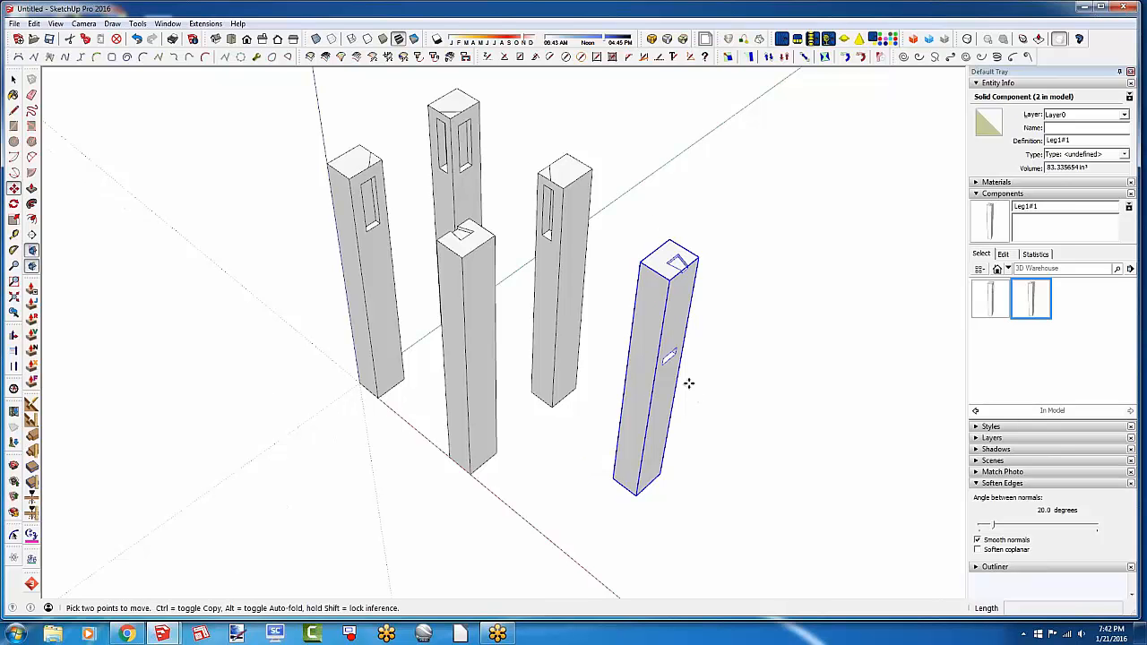
click(14, 80)
middle_drag(504, 405, 606, 410)
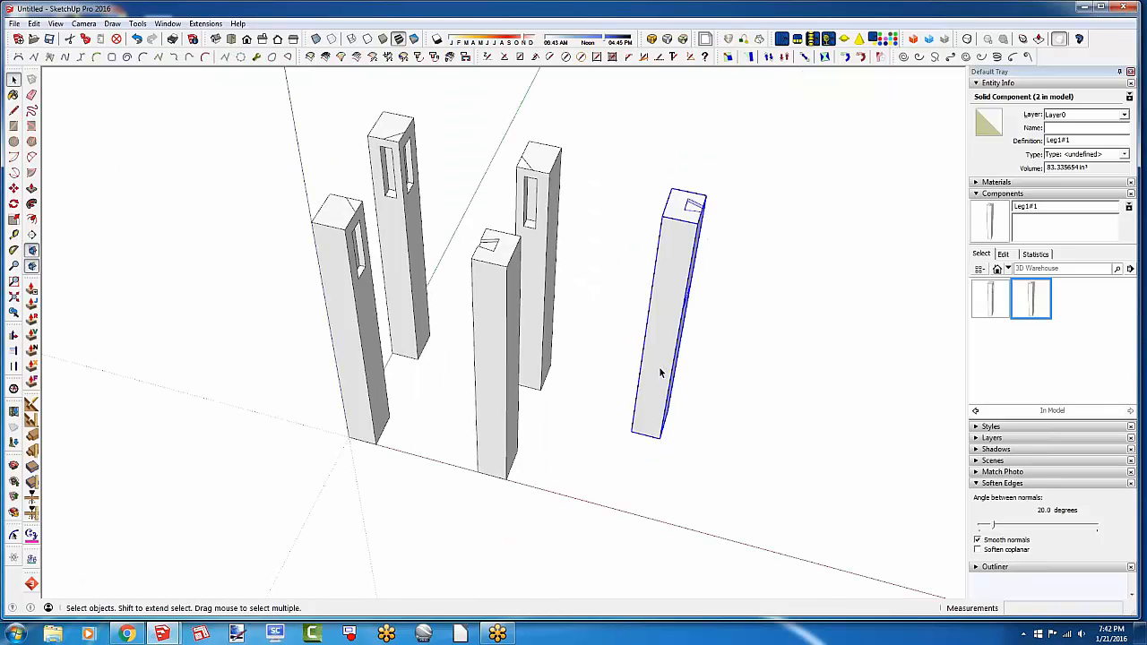
key(Delete)
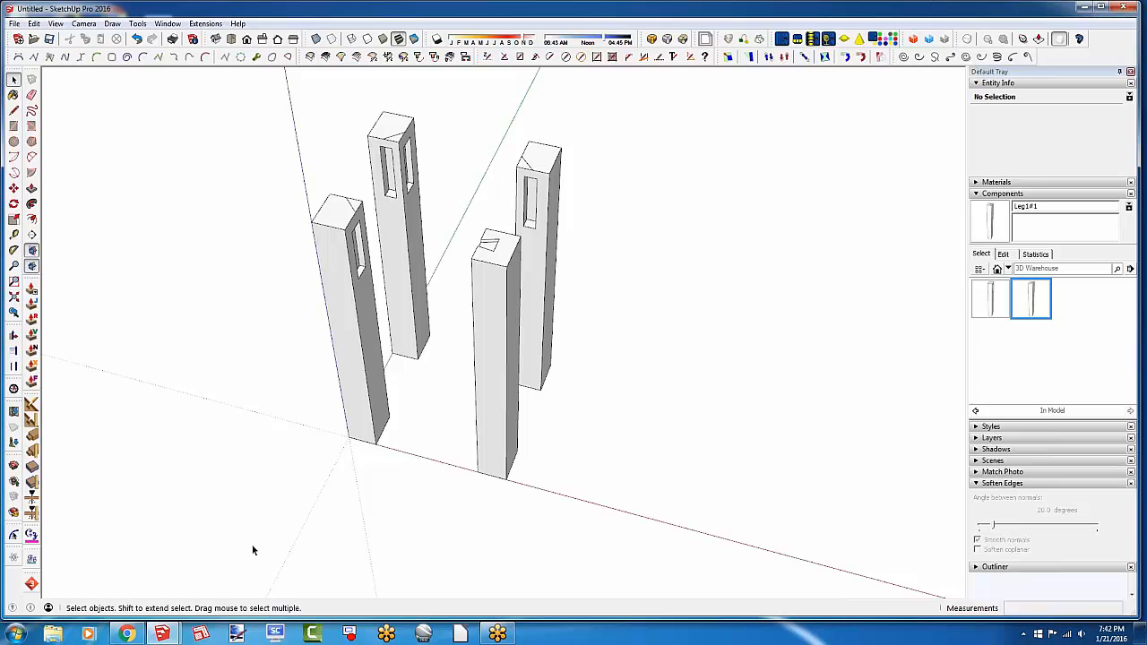
Switch to the Shaker Bench.skp model, inspect the Drawer 2 component and the knob nested inside it, and close the drawer
mouse_move(163, 634)
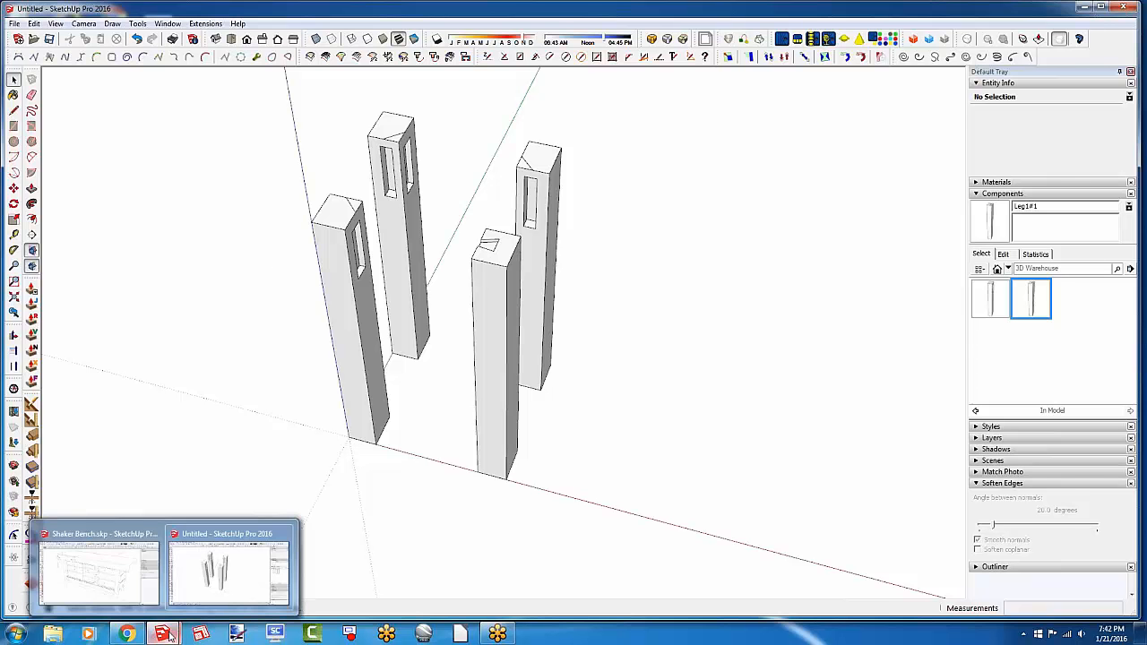
click(107, 584)
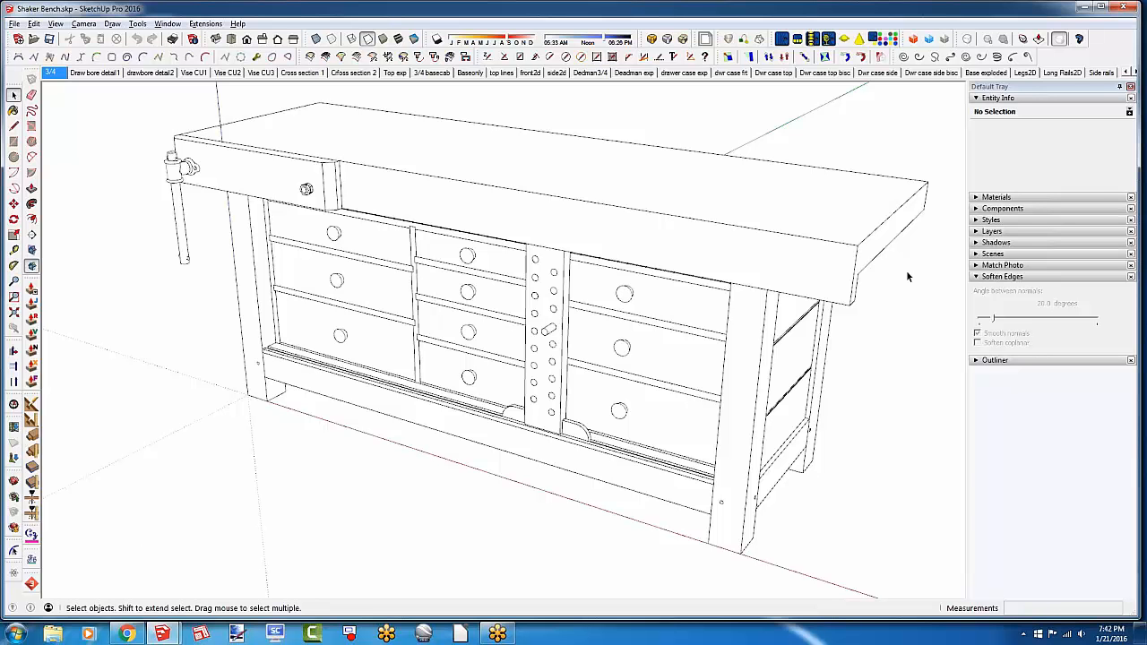
click(624, 348)
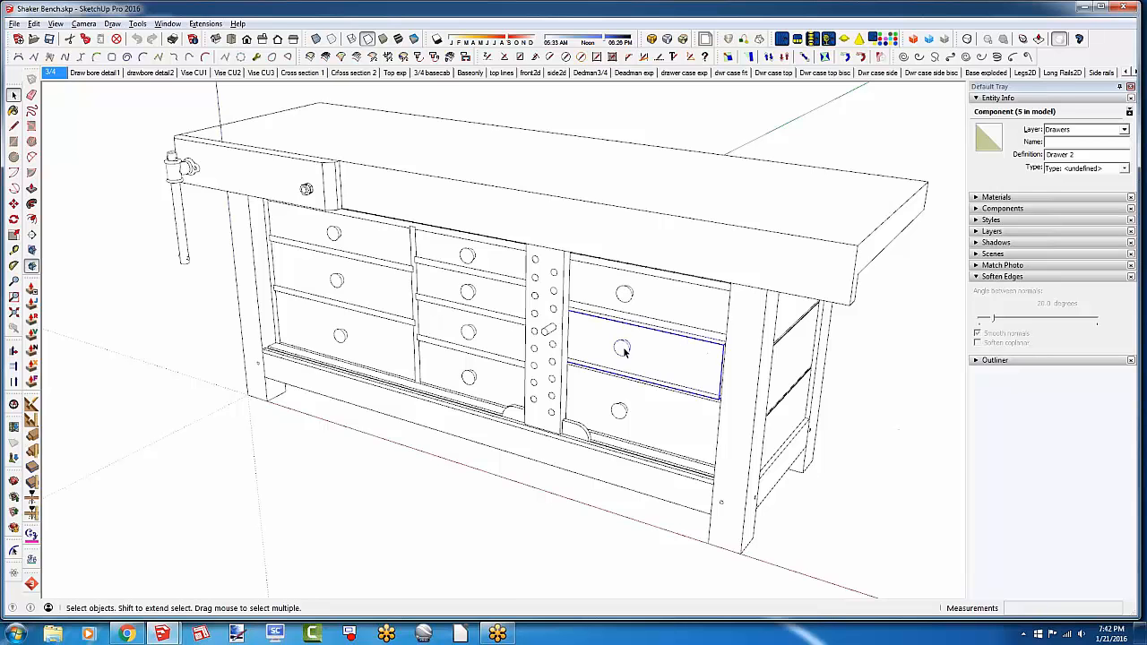
double_click(625, 350)
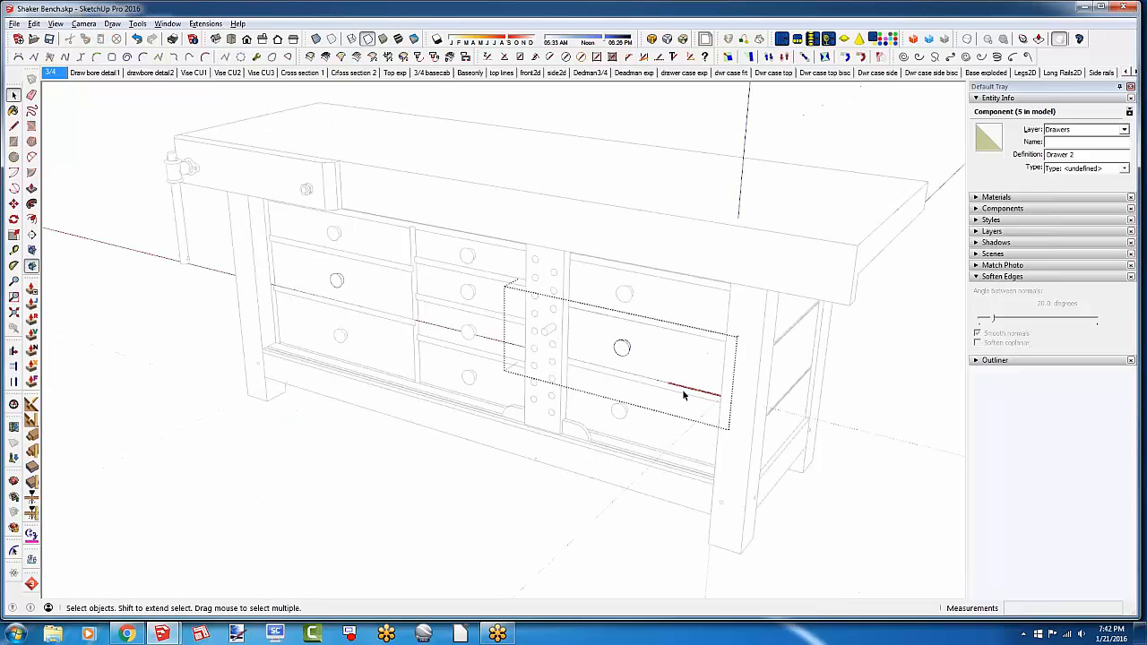
click(619, 349)
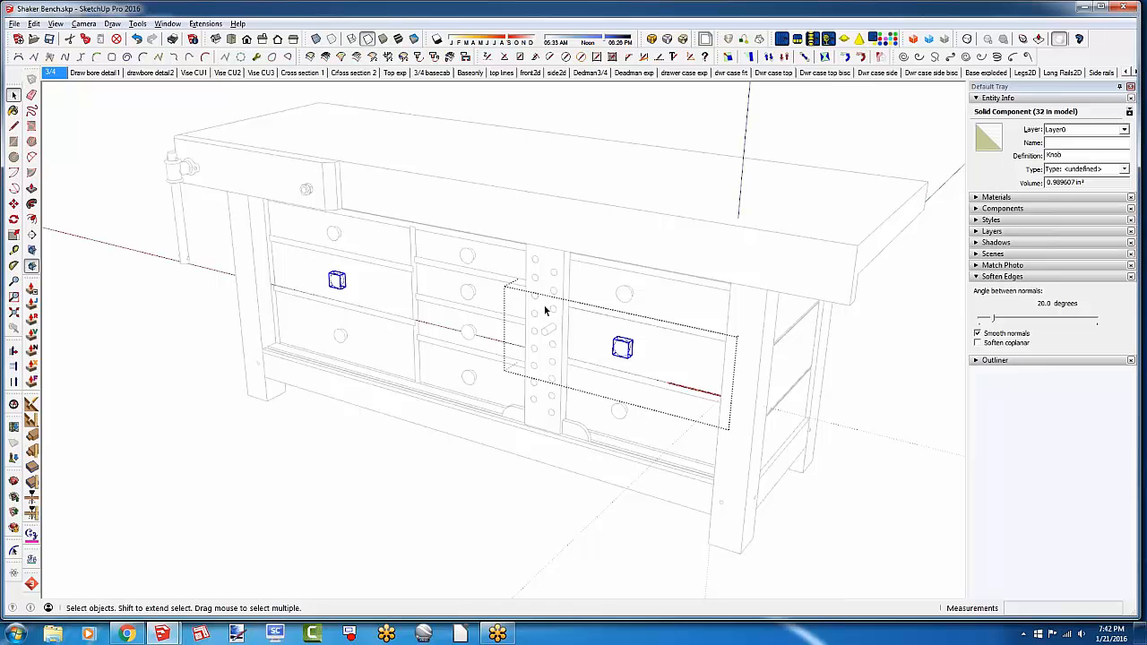
click(441, 499)
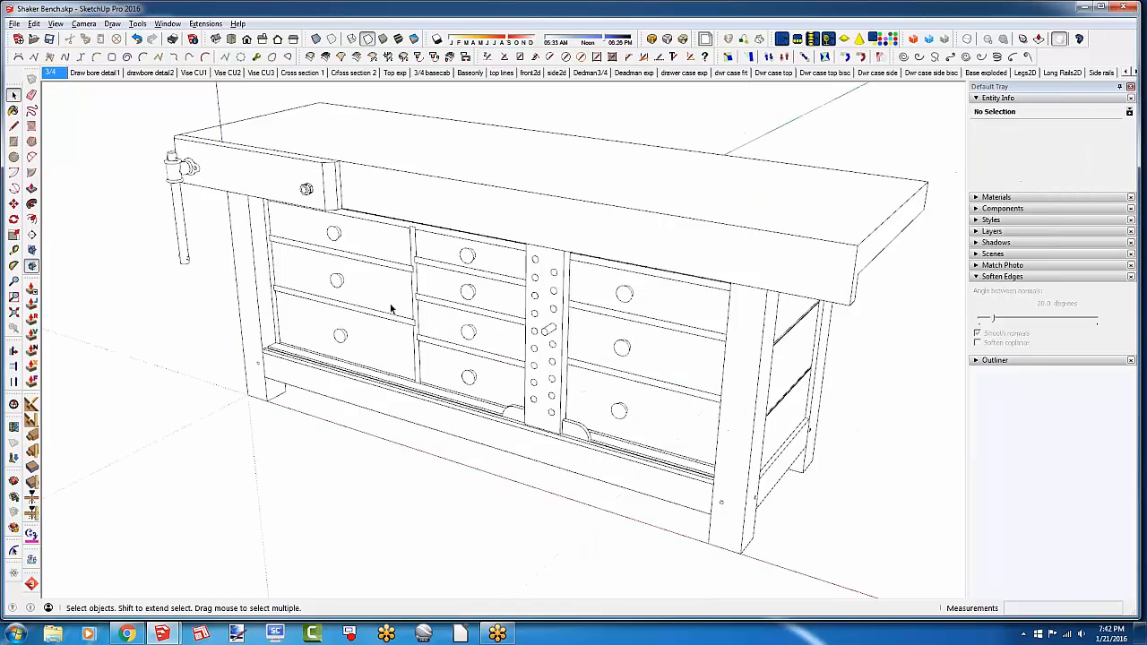
Move the middle drawer of the bank nearest the vise straight out of the bench by about 17 inches
click(385, 305)
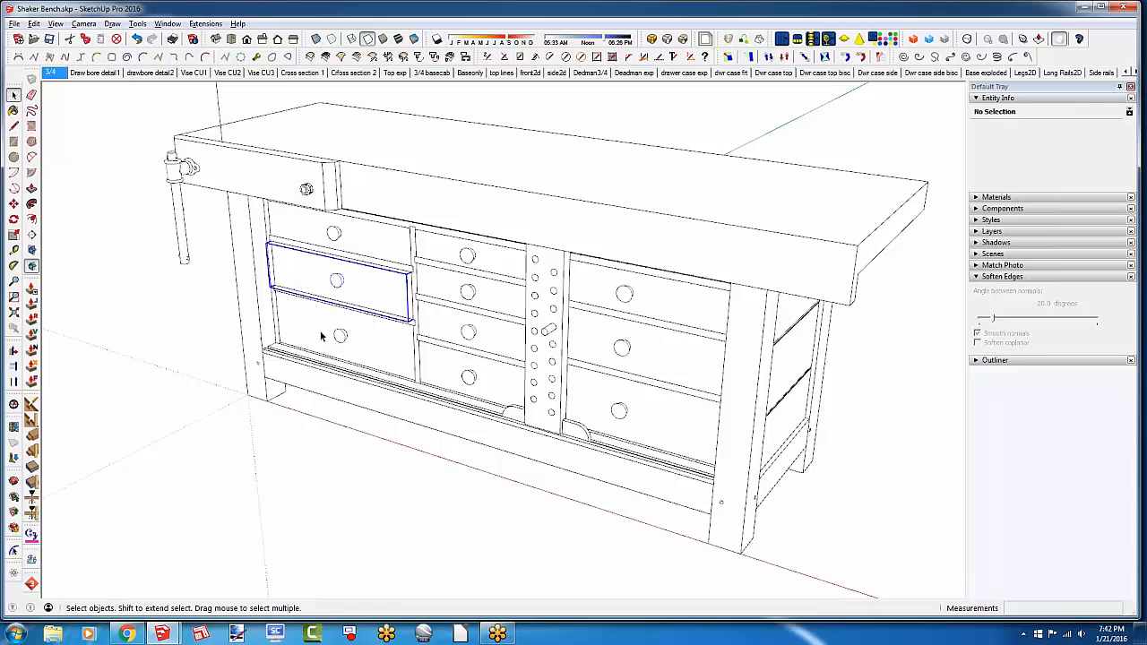
click(14, 204)
click(371, 302)
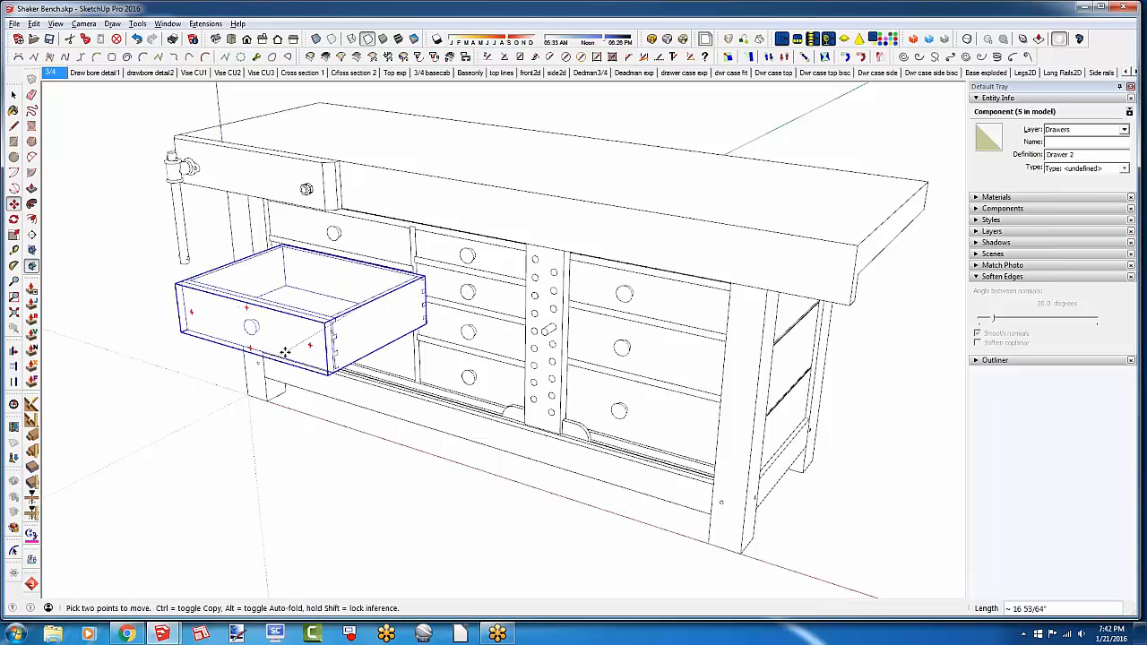
click(269, 350)
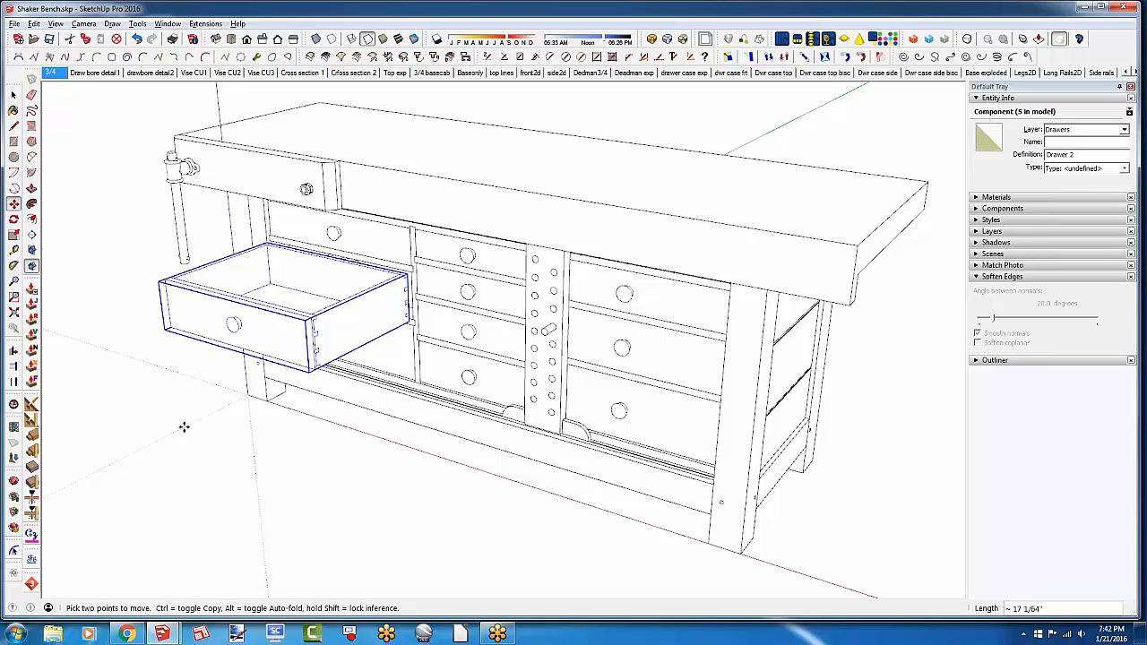
key(space)
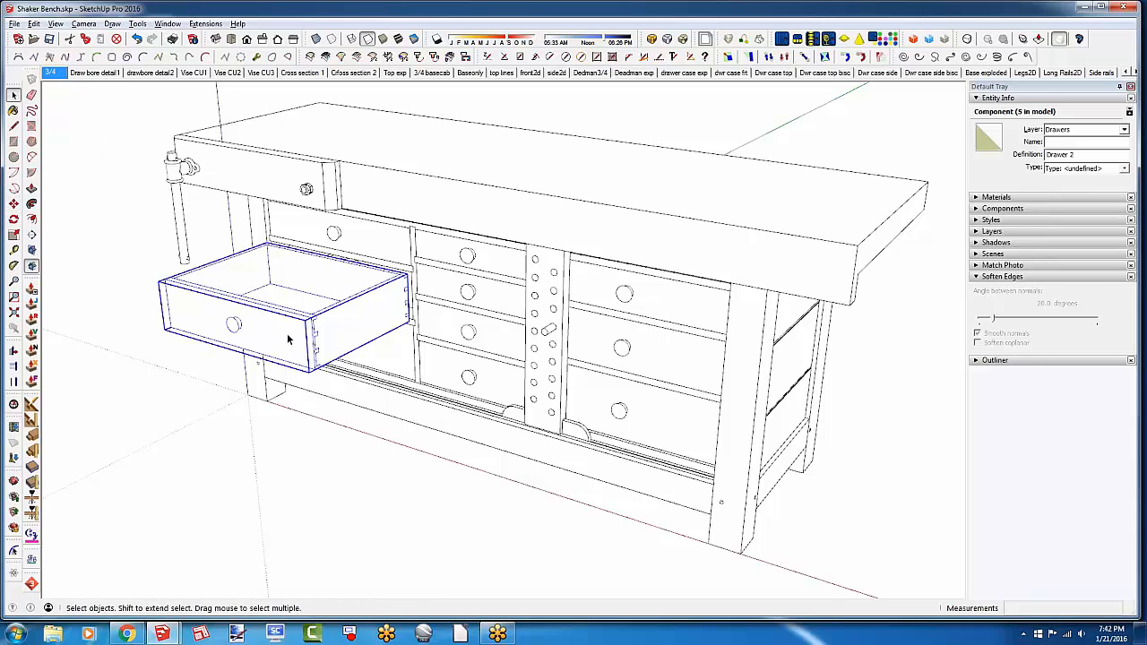
Open the pulled-out drawer and inspect its nested side, back and knob components one after another
double_click(288, 339)
click(330, 319)
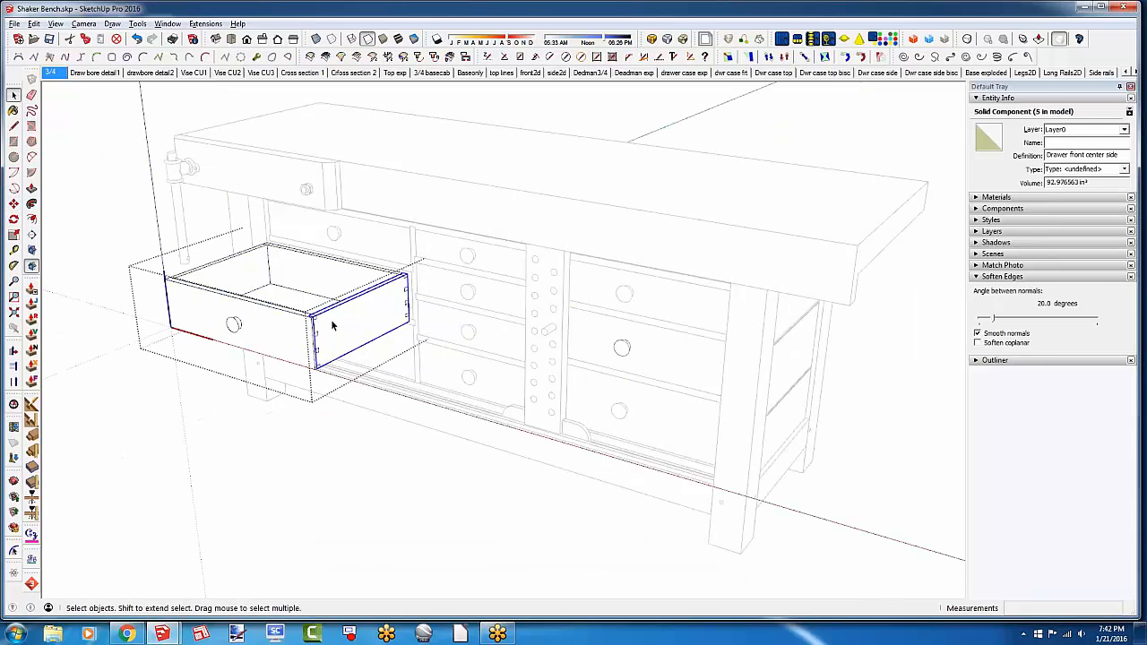
click(277, 285)
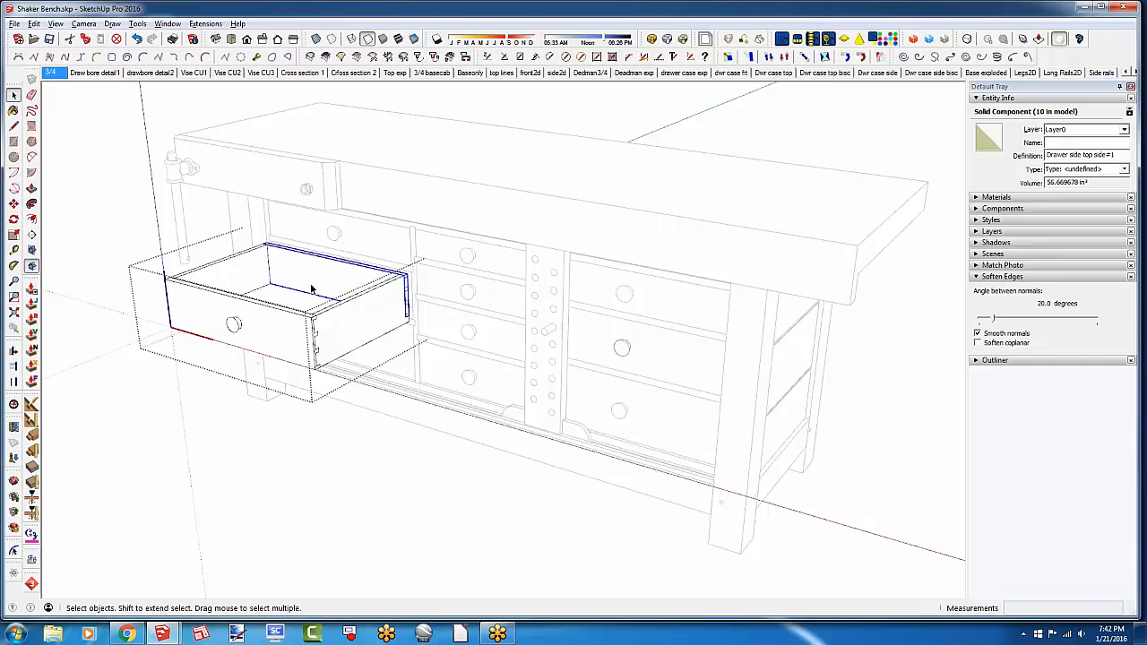
click(256, 289)
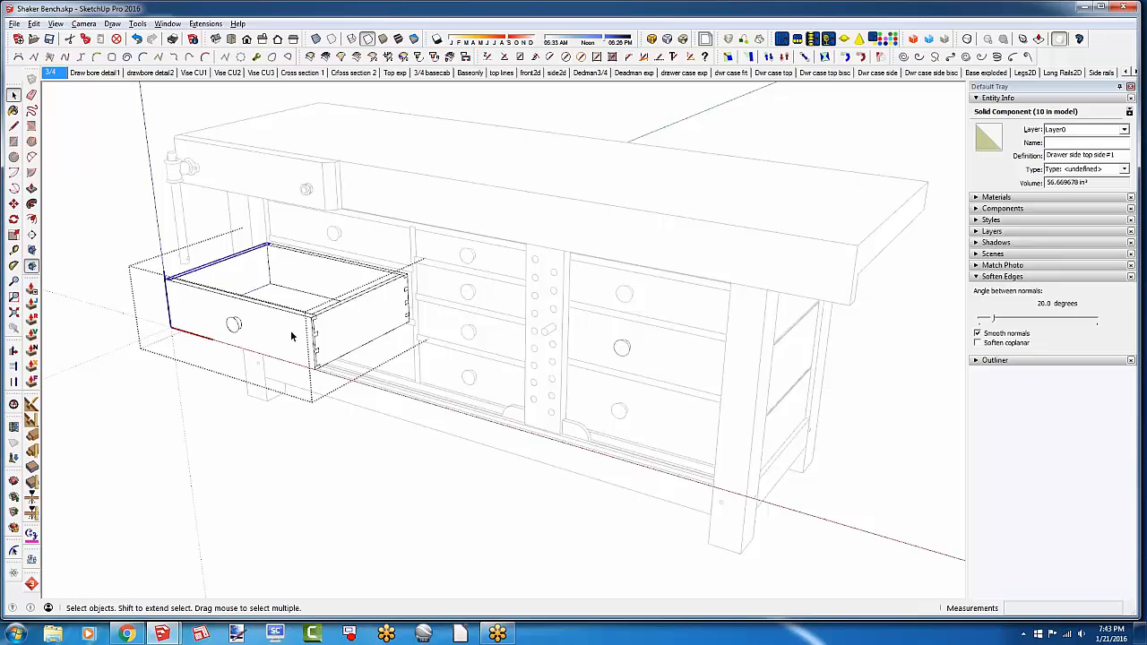
click(233, 325)
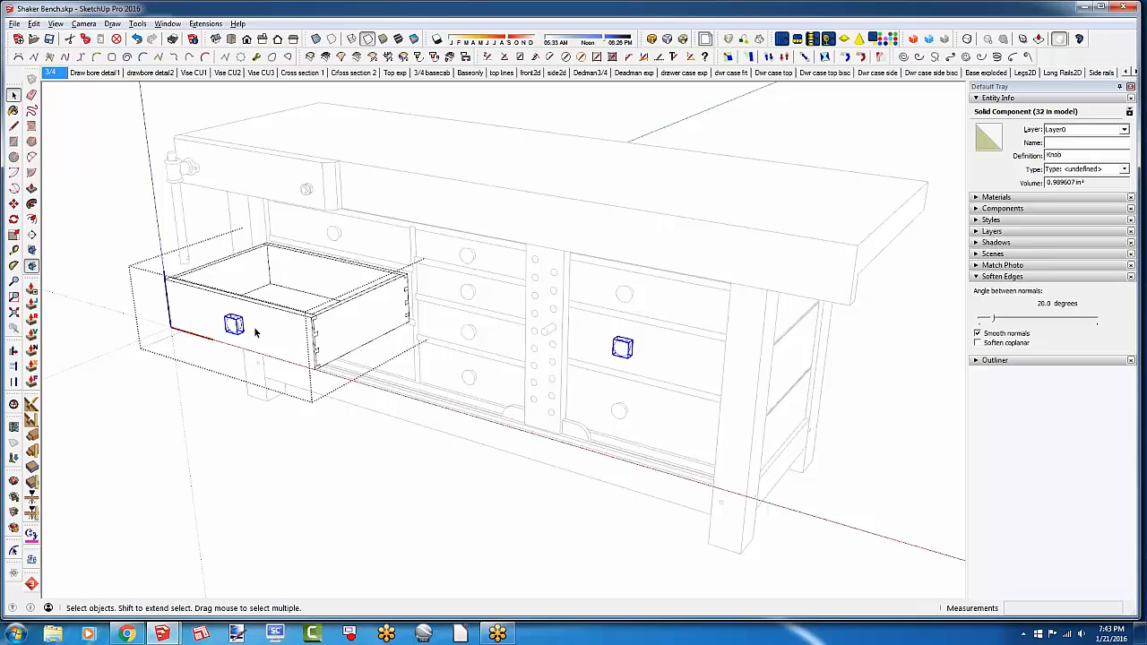
Open the drawer's nested knob and examine its axes origin up close, using X-ray display temporarily
double_click(233, 325)
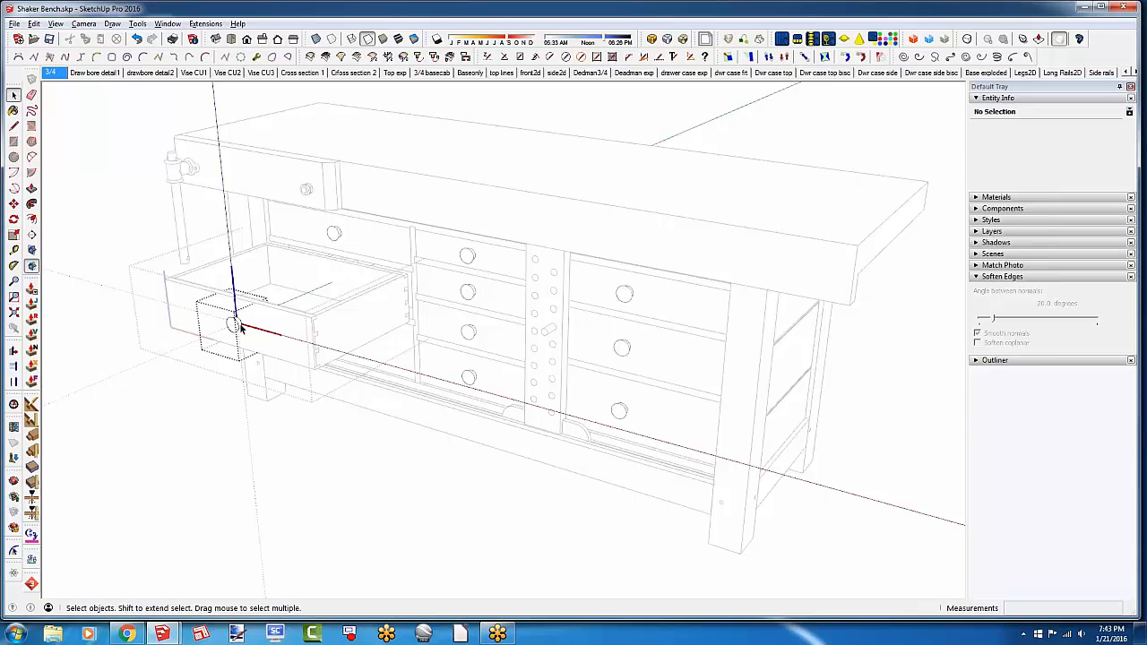
scroll(240, 328, up, 10)
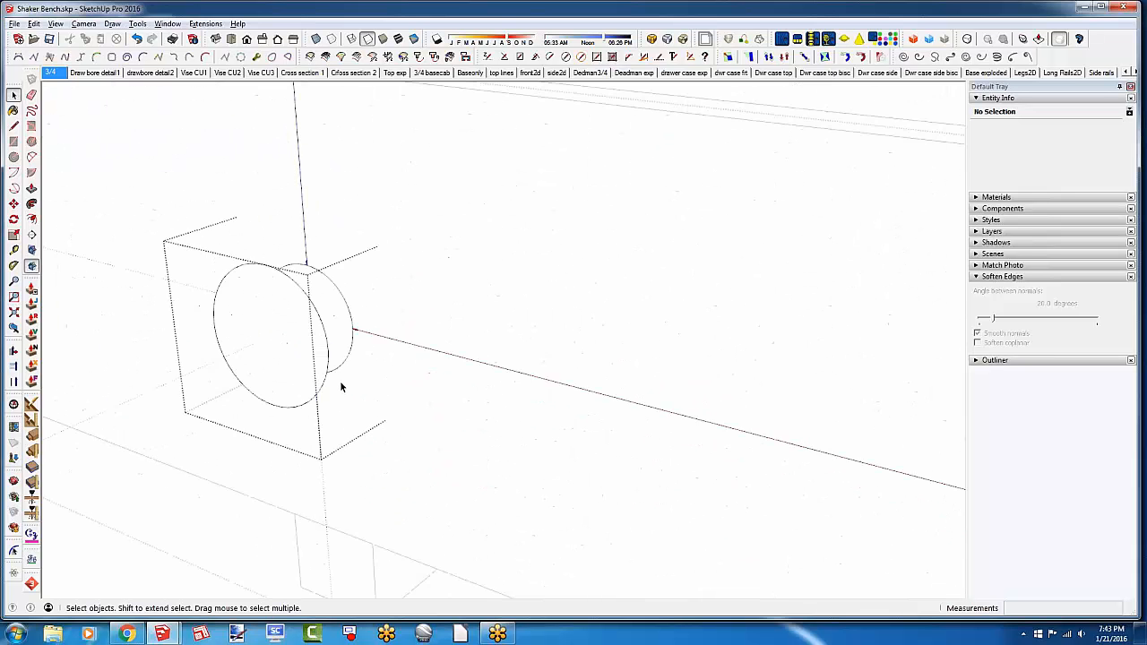
scroll(340, 385, down, 3)
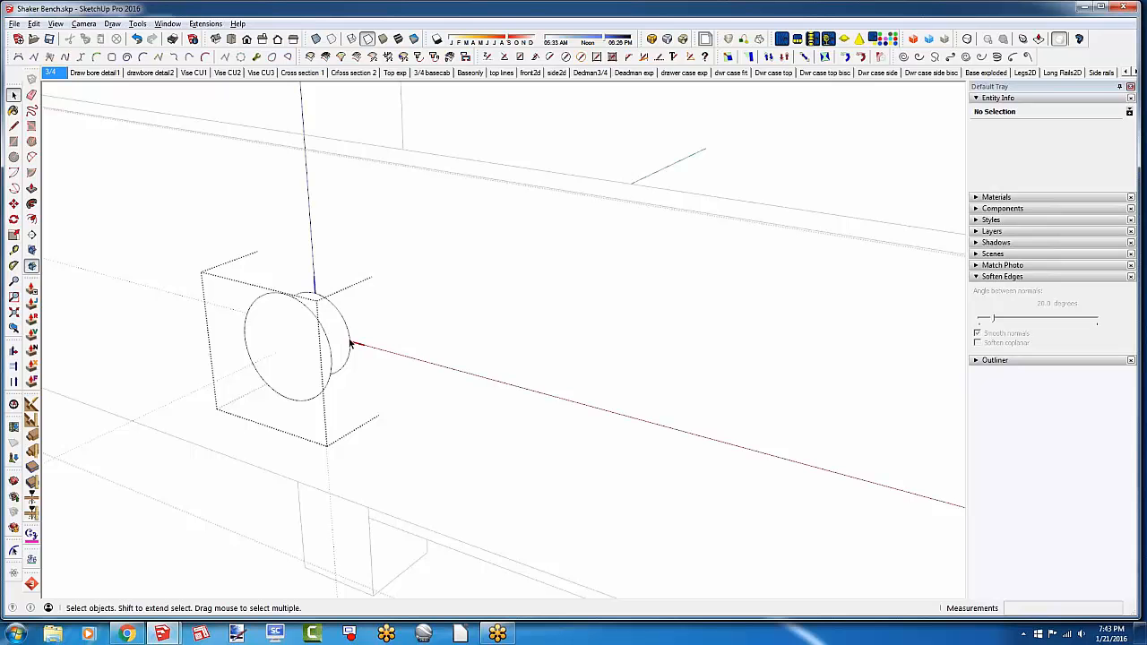
middle_drag(389, 349, 412, 333)
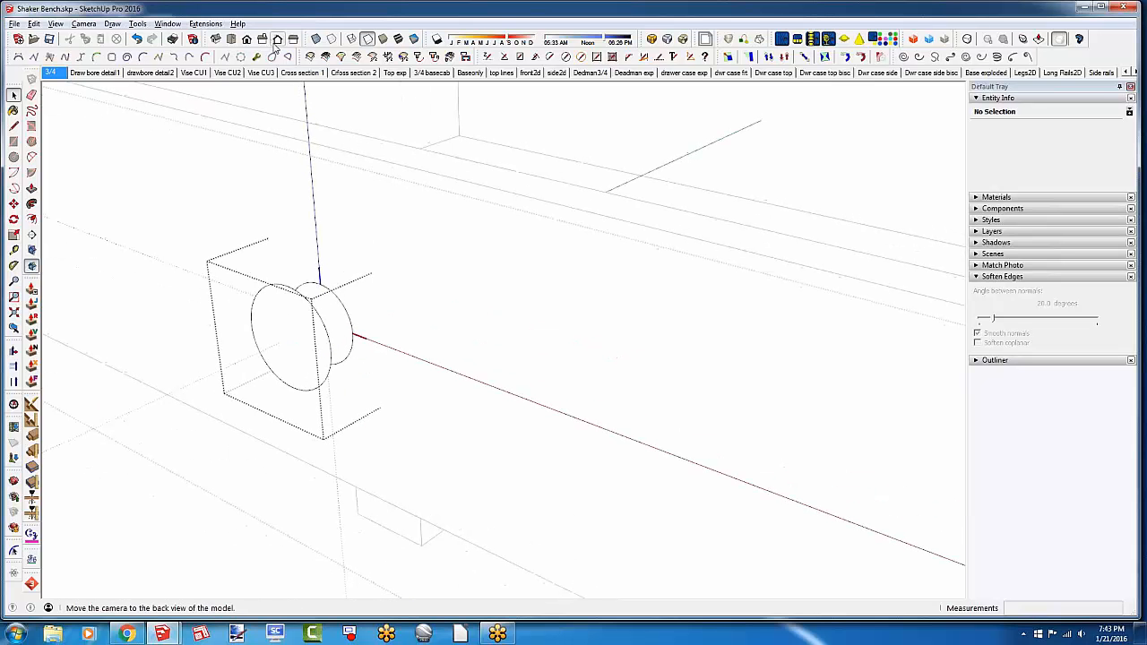
click(316, 40)
middle_drag(395, 287, 258, 348)
scroll(328, 317, up, 5)
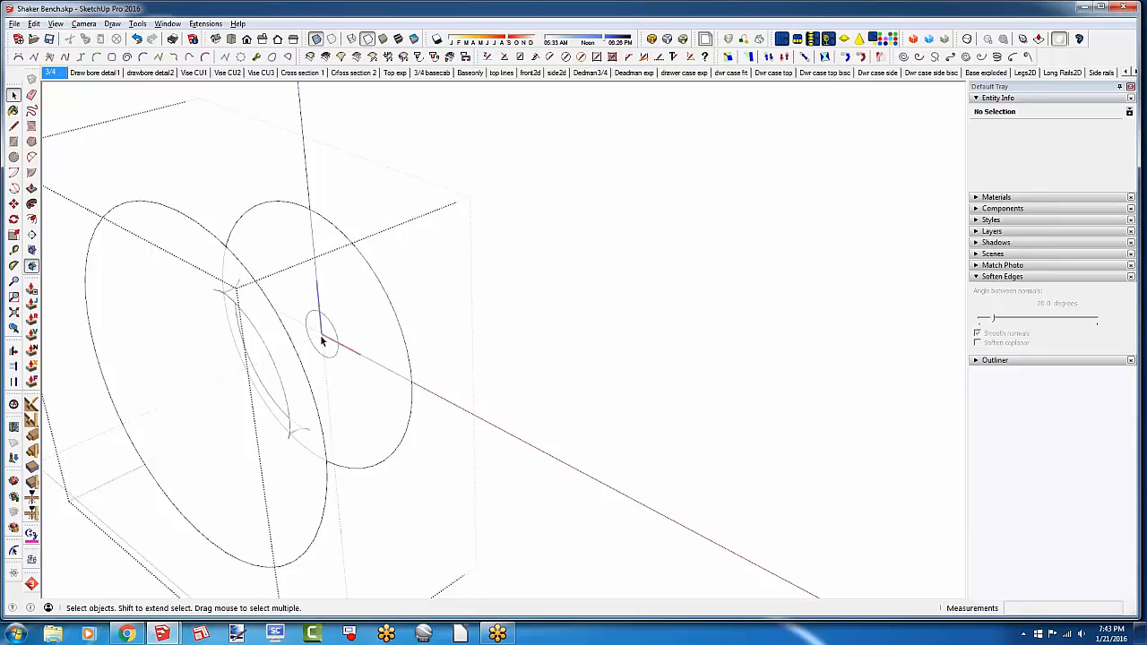
click(316, 40)
scroll(349, 228, down, 3)
scroll(345, 228, down, 5)
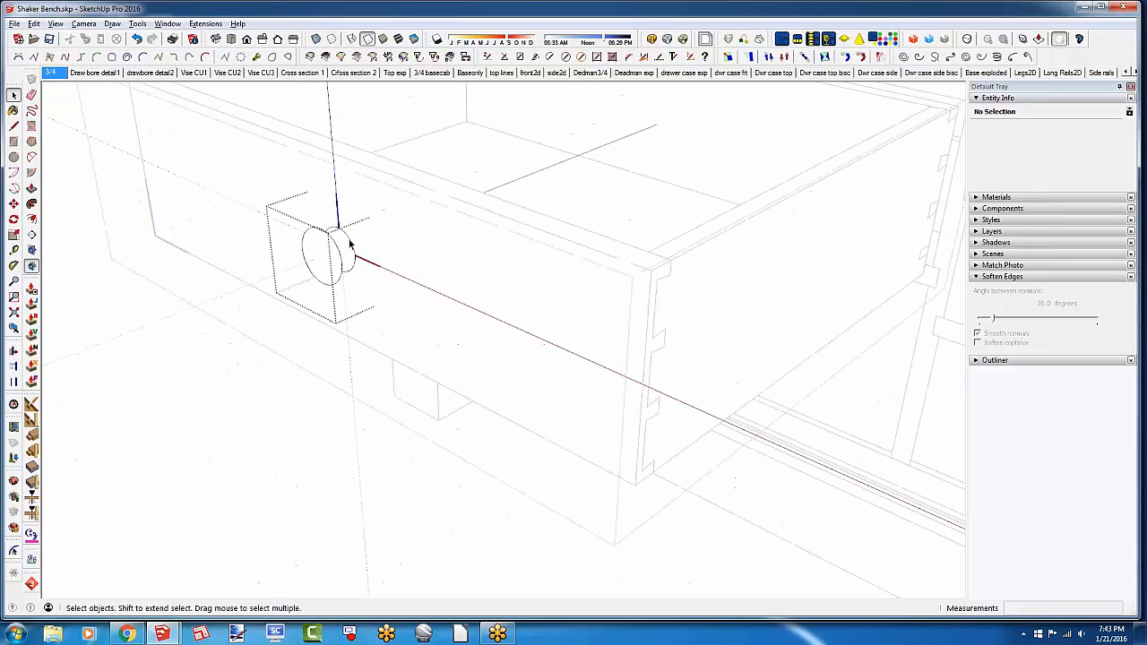
Replace the knob on the pulled-out drawer with the Bin Pull from the Knobs and Pulls collection
scroll(304, 287, up, 3)
scroll(316, 269, down, 3)
click(309, 256)
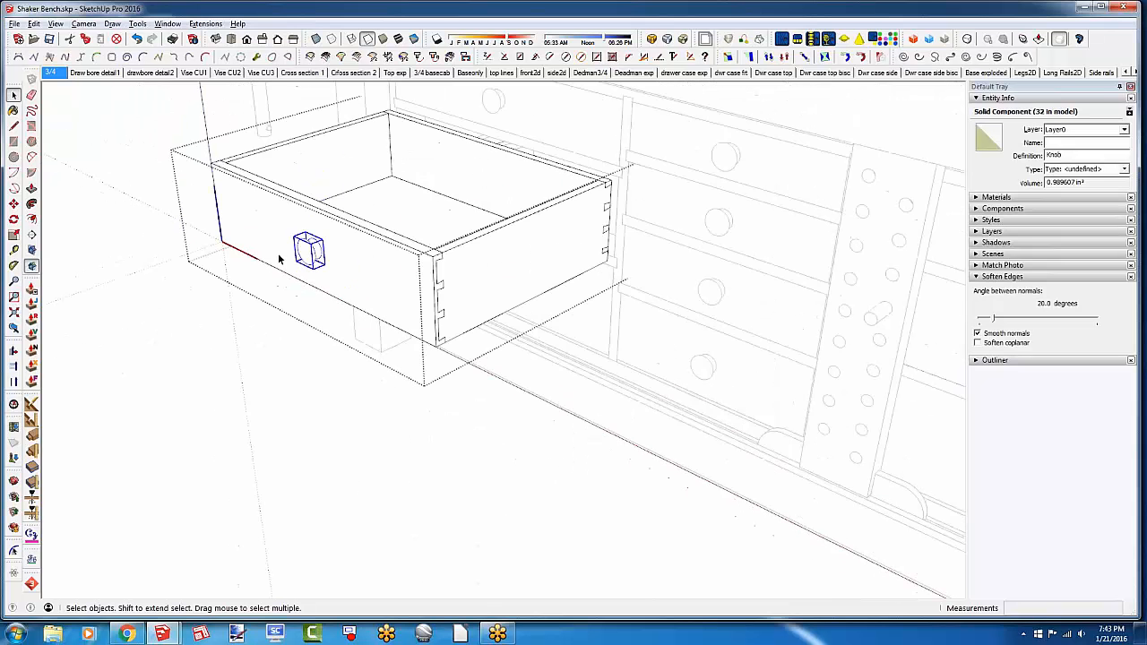
scroll(308, 256, down, 3)
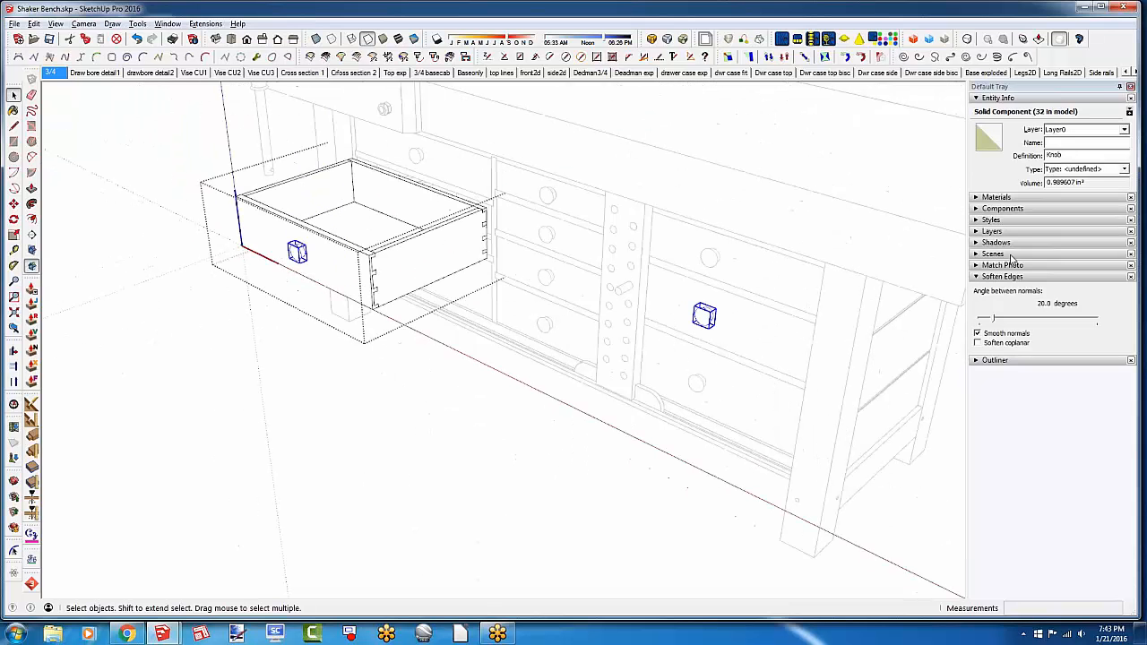
click(977, 209)
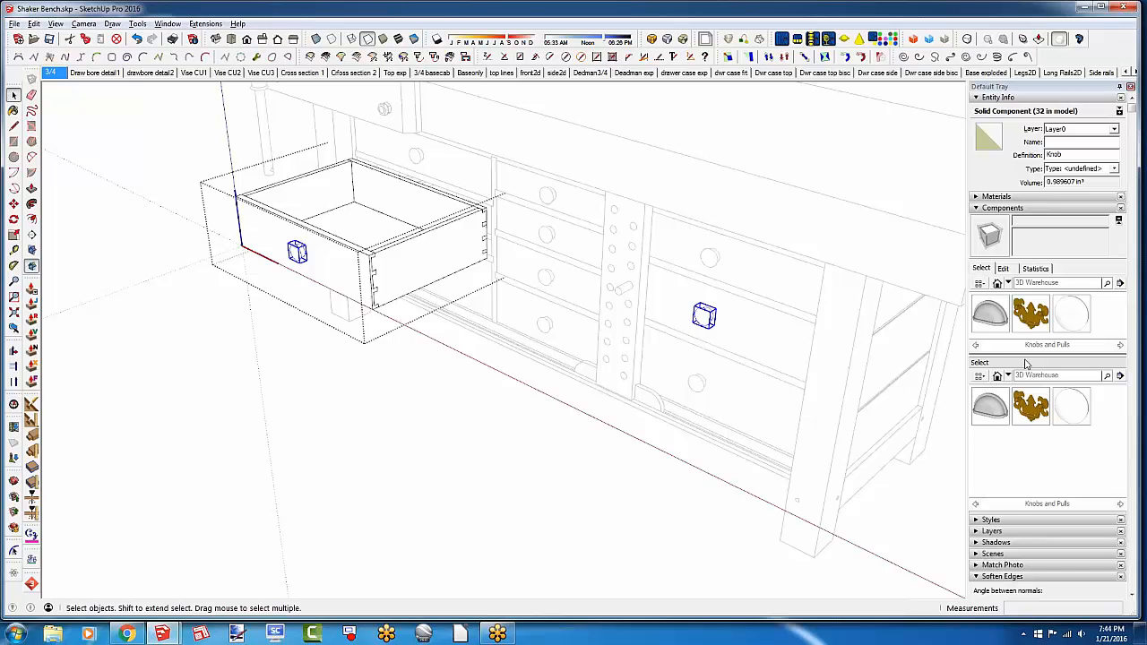
right_click(989, 319)
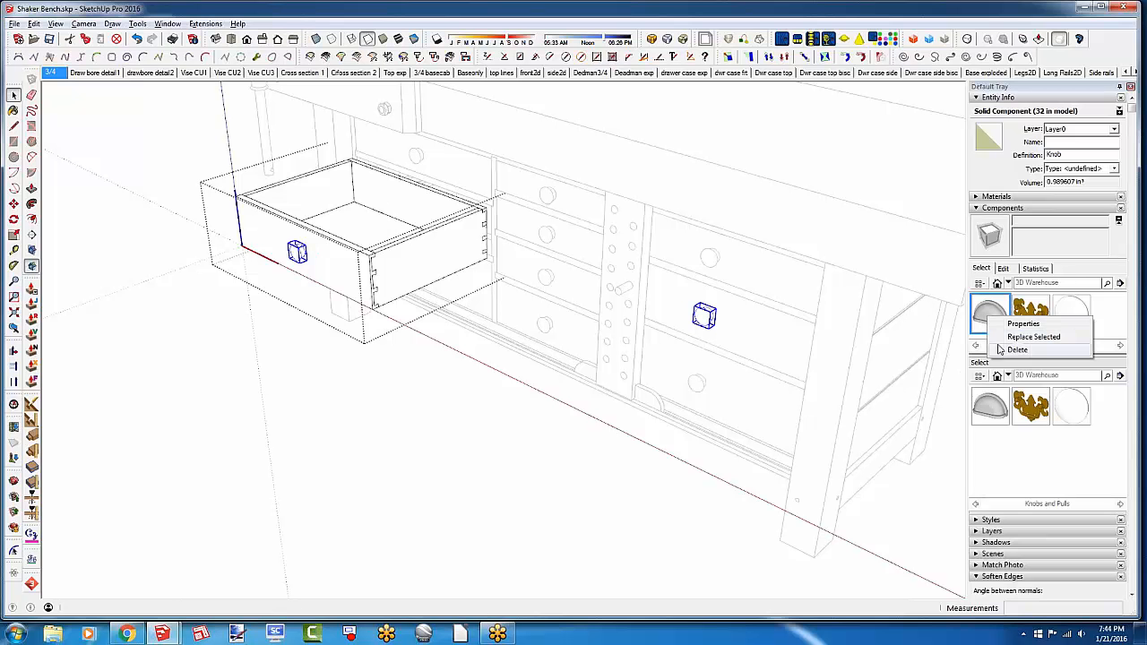
click(1013, 337)
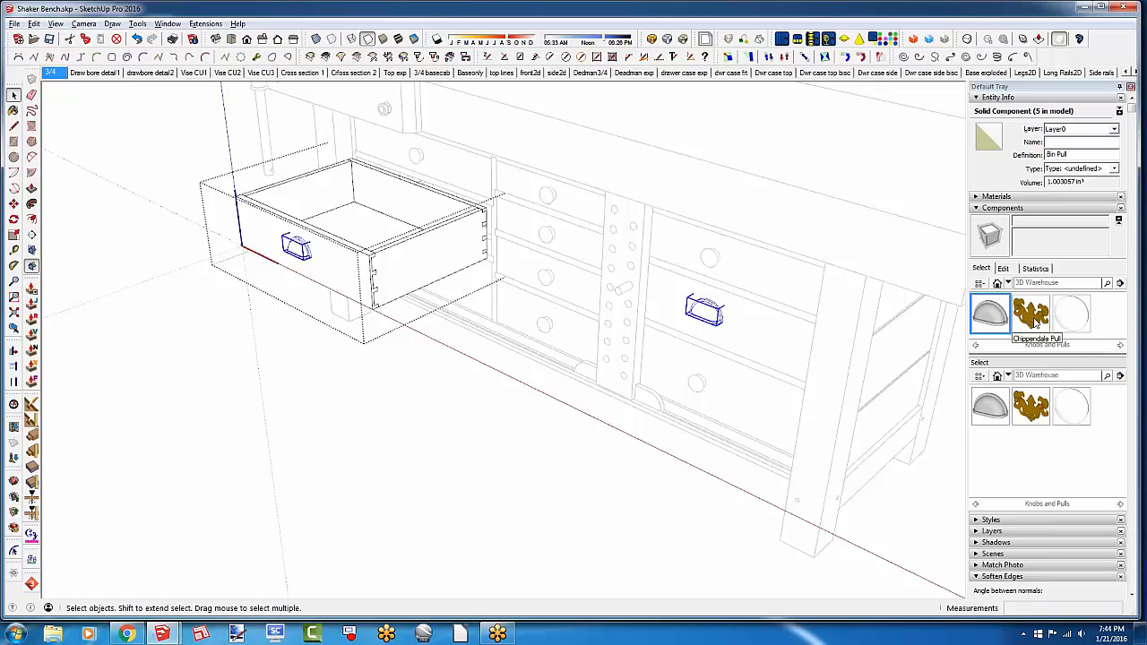
Swap the drawer's Bin Pull for the Chippendale Pull, close the drawer component and view the bench front
right_click(1035, 323)
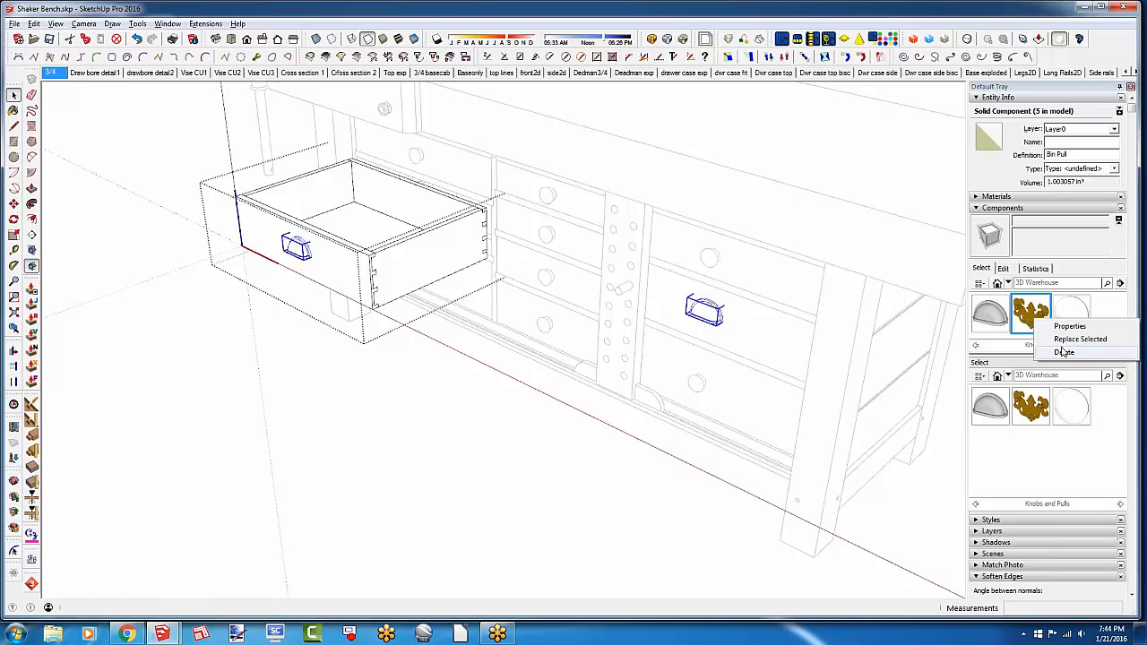
click(1066, 340)
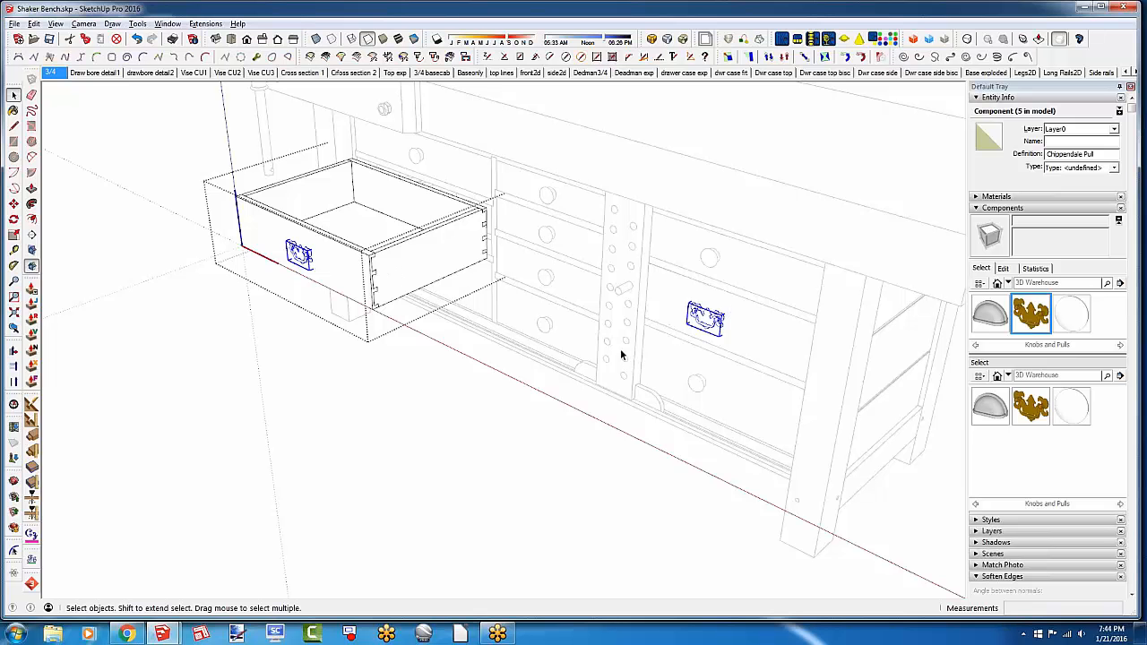
click(478, 459)
middle_drag(460, 443, 574, 385)
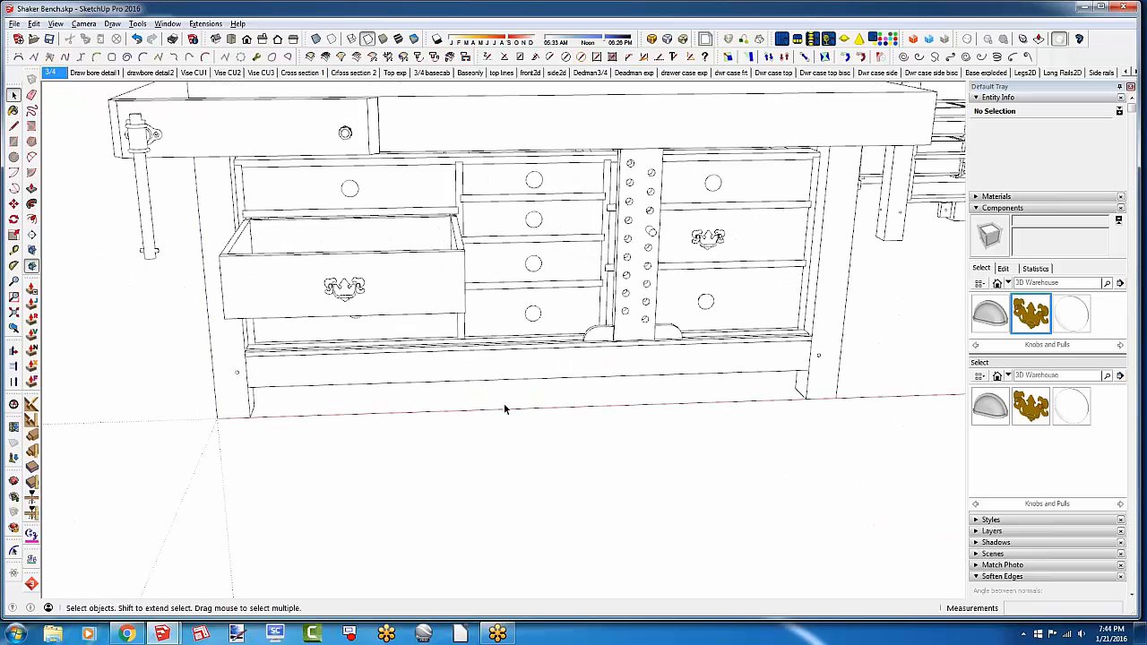
mouse_move(504, 408)
middle_down()
mouse_move(424, 379)
mouse_move(367, 389)
mouse_move(502, 411)
middle_up()
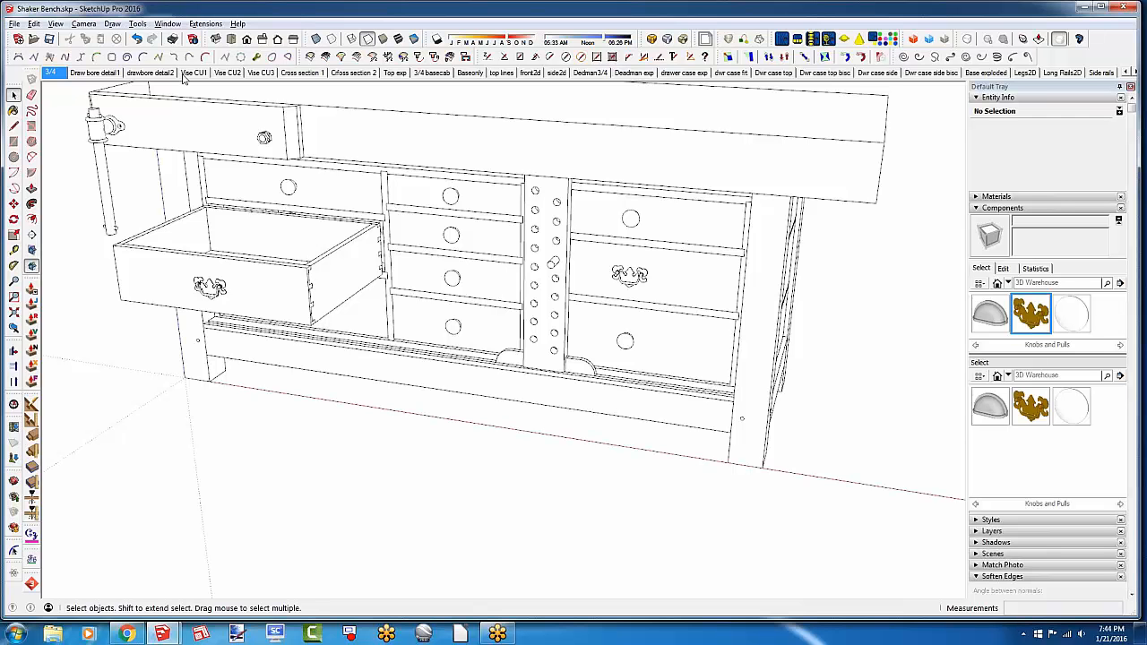
Undo both pull replacements on the drawer and leave the drawer component
click(136, 40)
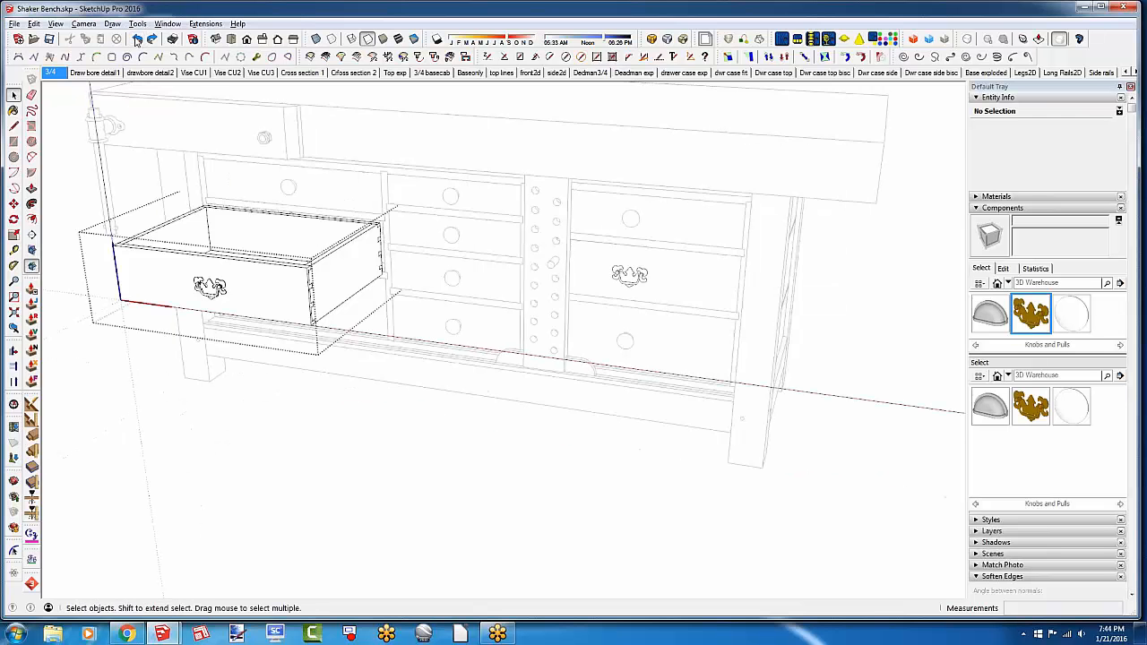
click(136, 40)
click(136, 39)
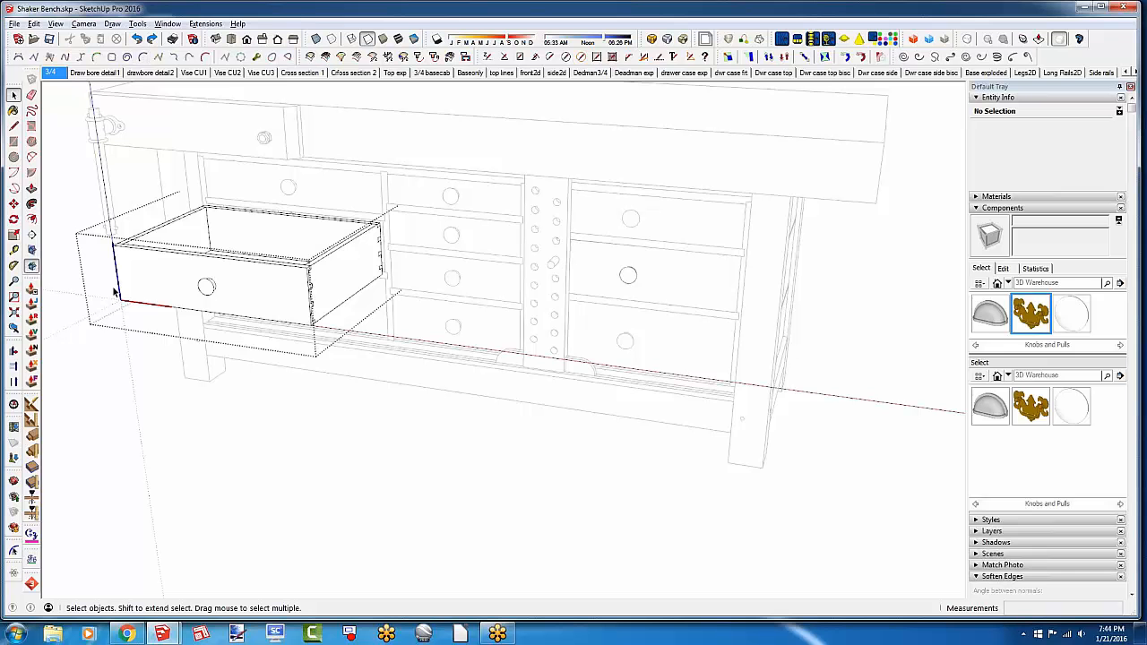
click(13, 96)
click(363, 428)
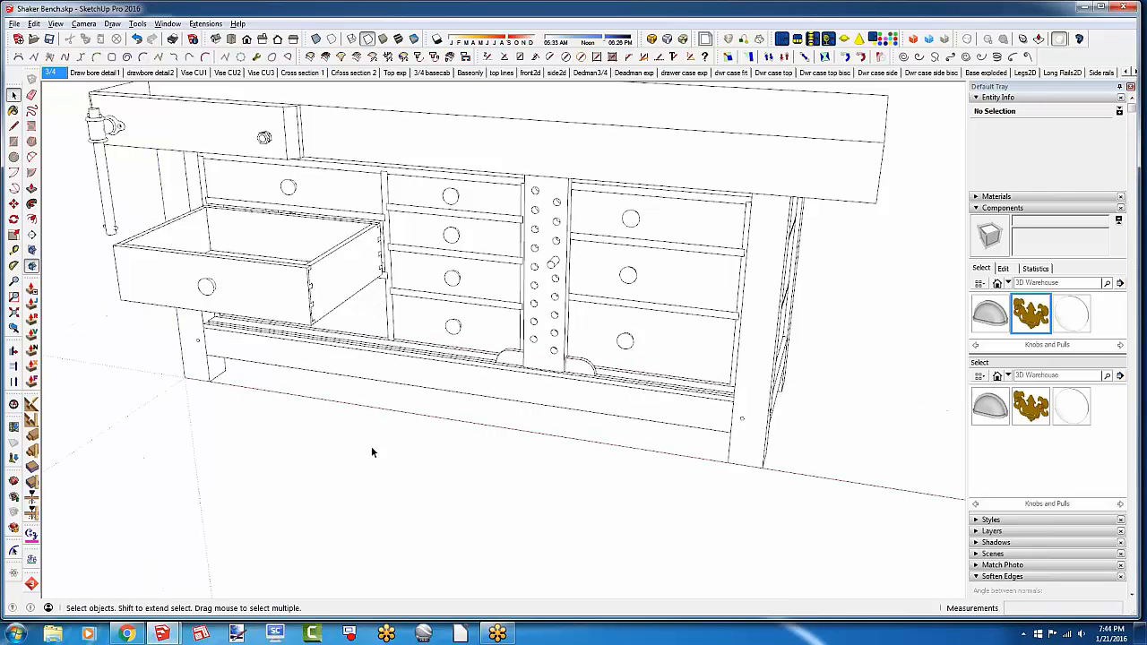
Switch to the untitled table-leg model and show the FWW Hardware2 collection in the component browser
middle_drag(581, 530, 448, 538)
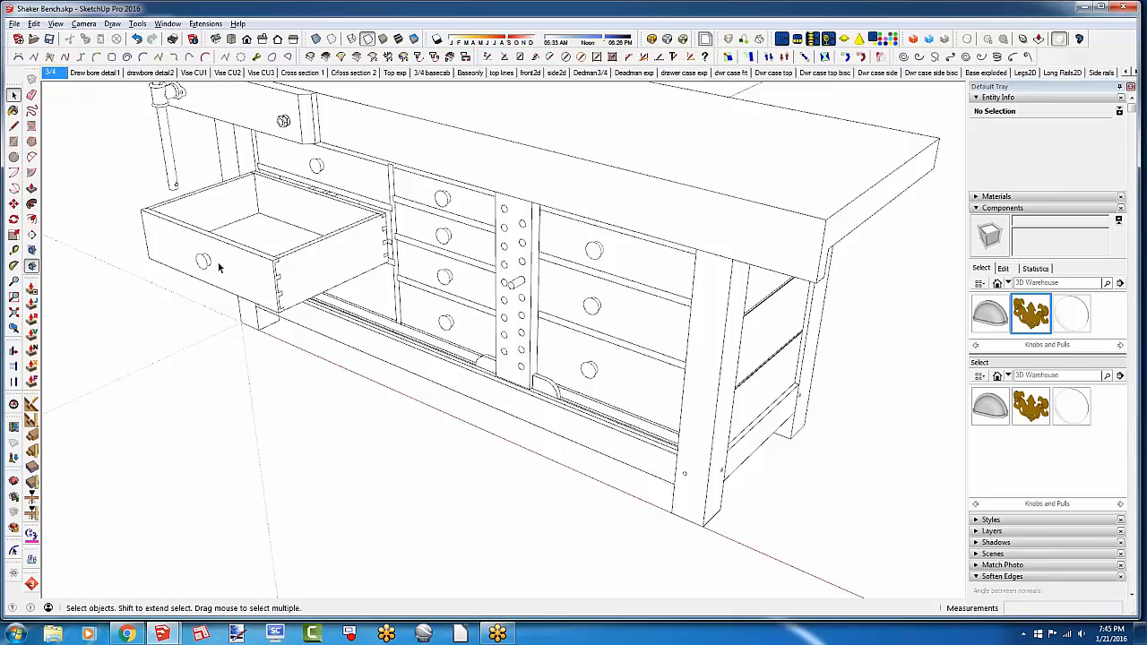
mouse_move(161, 634)
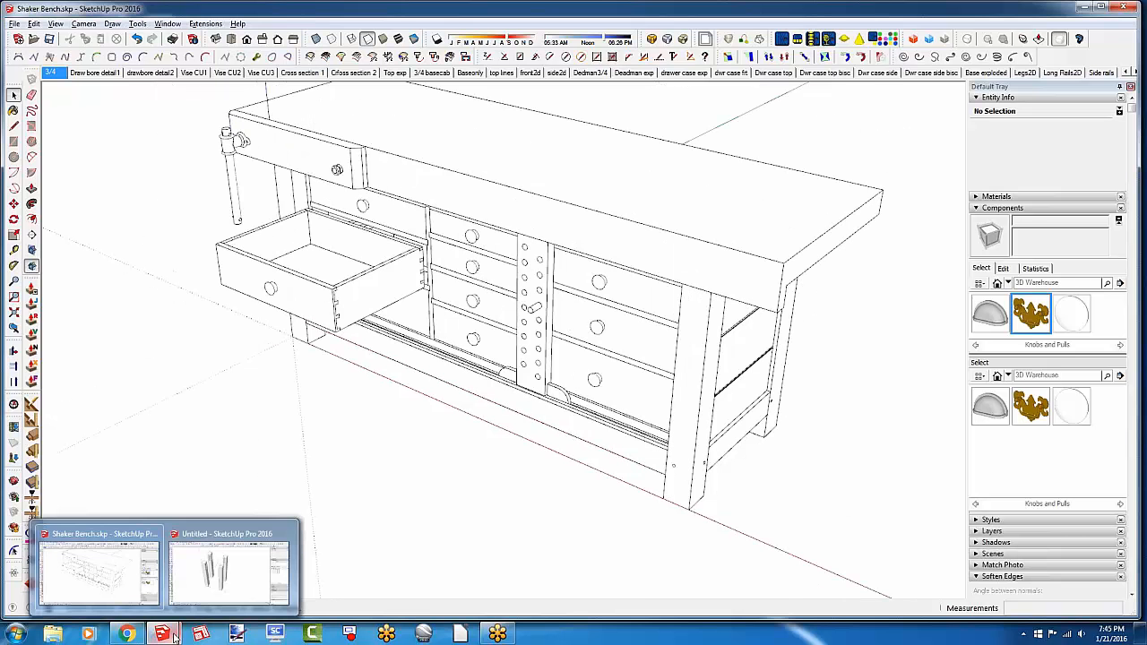
click(205, 591)
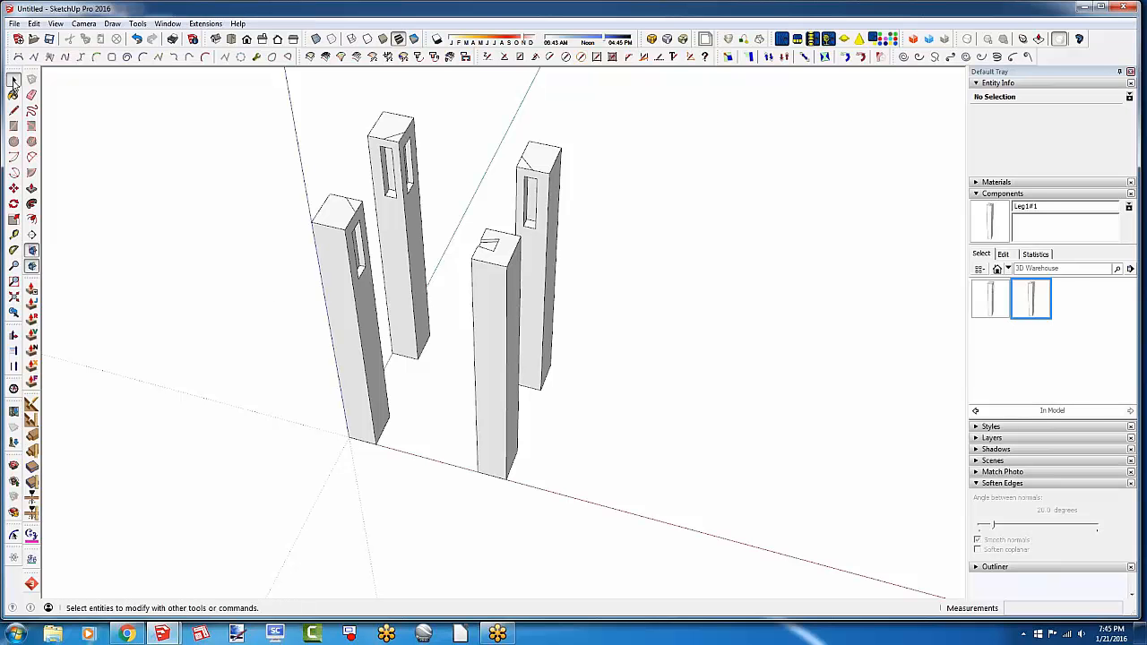
scroll(313, 376, down, 3)
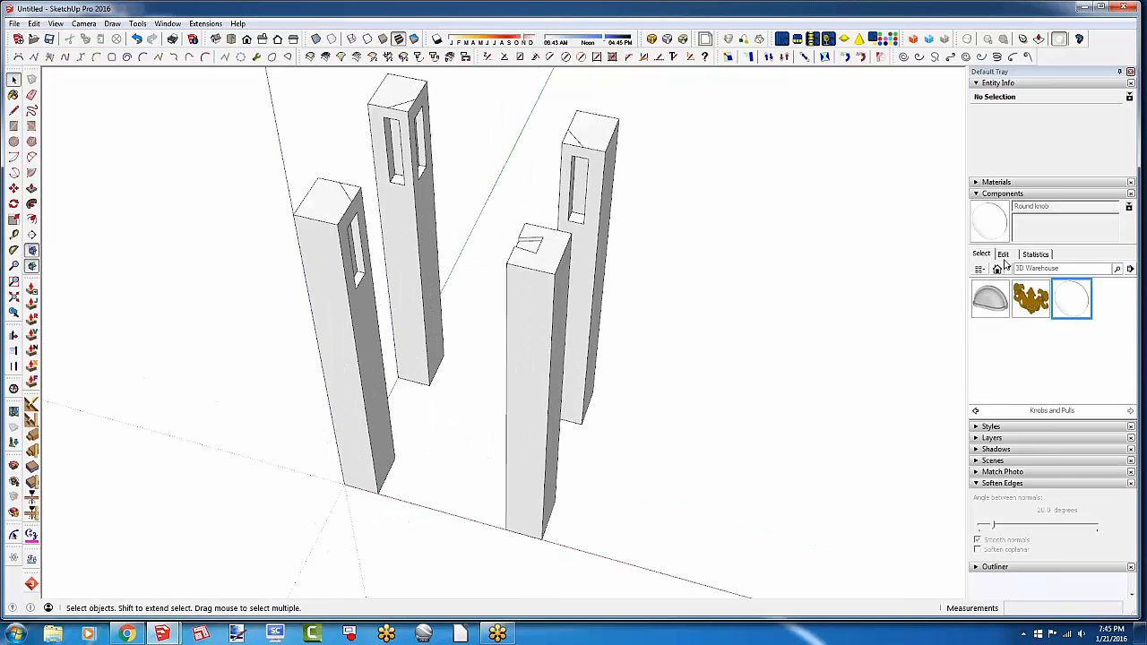
click(1008, 269)
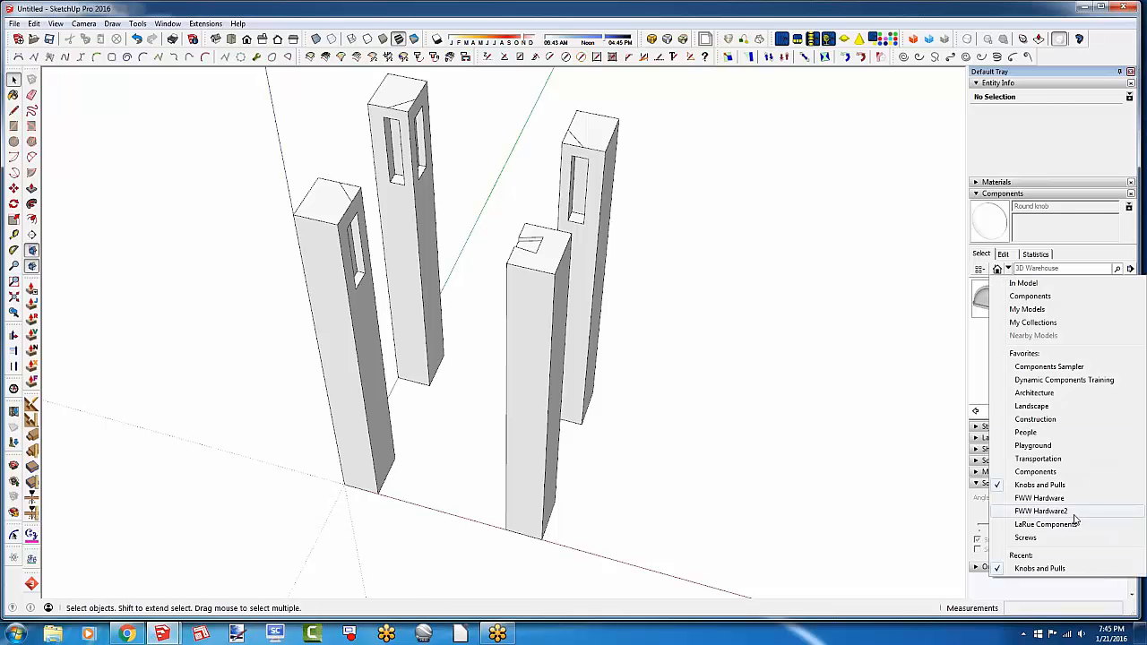
click(1065, 512)
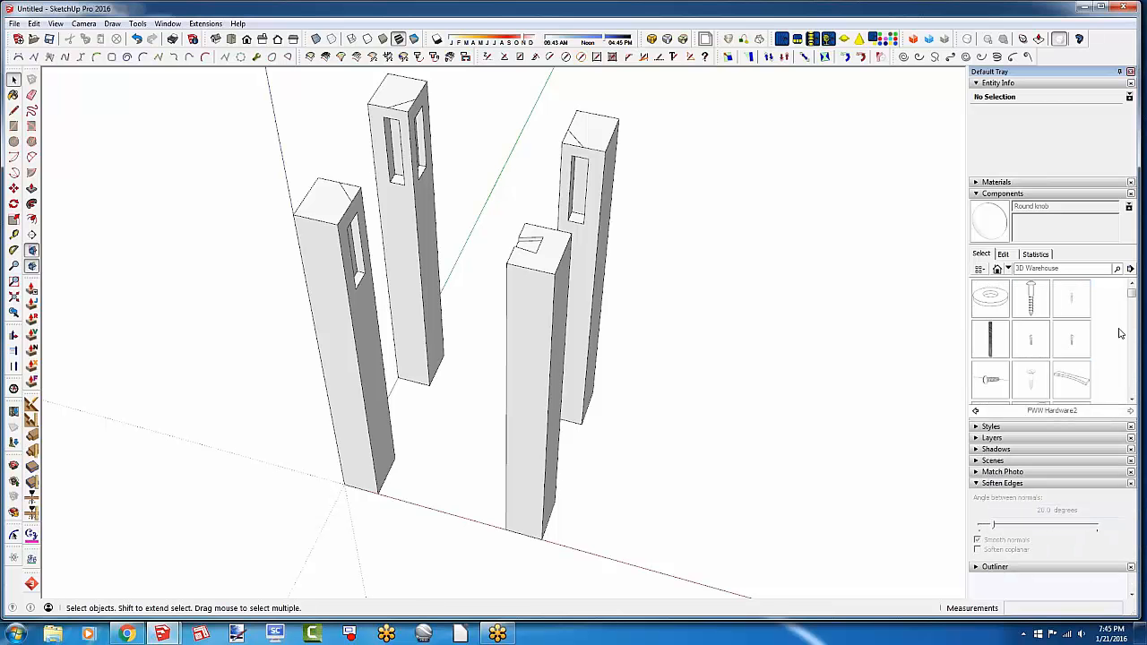
Place the M603 - Step Knob 1 1/8" component on the upper front face of the leg at the origin
drag(1131, 300, 1134, 354)
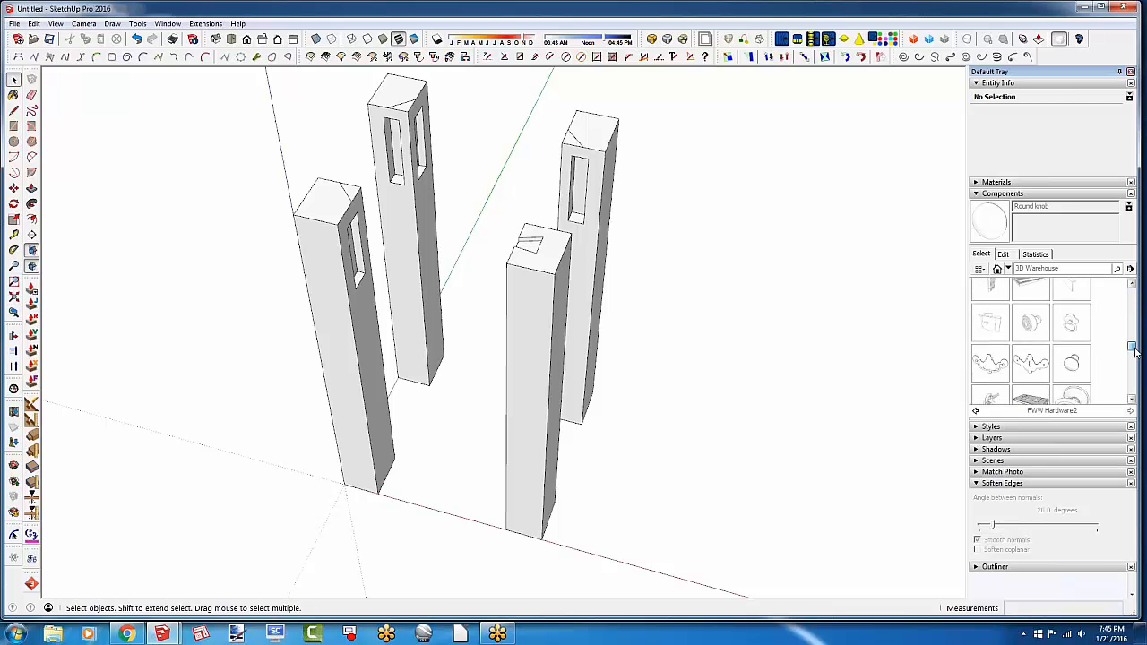
click(1030, 323)
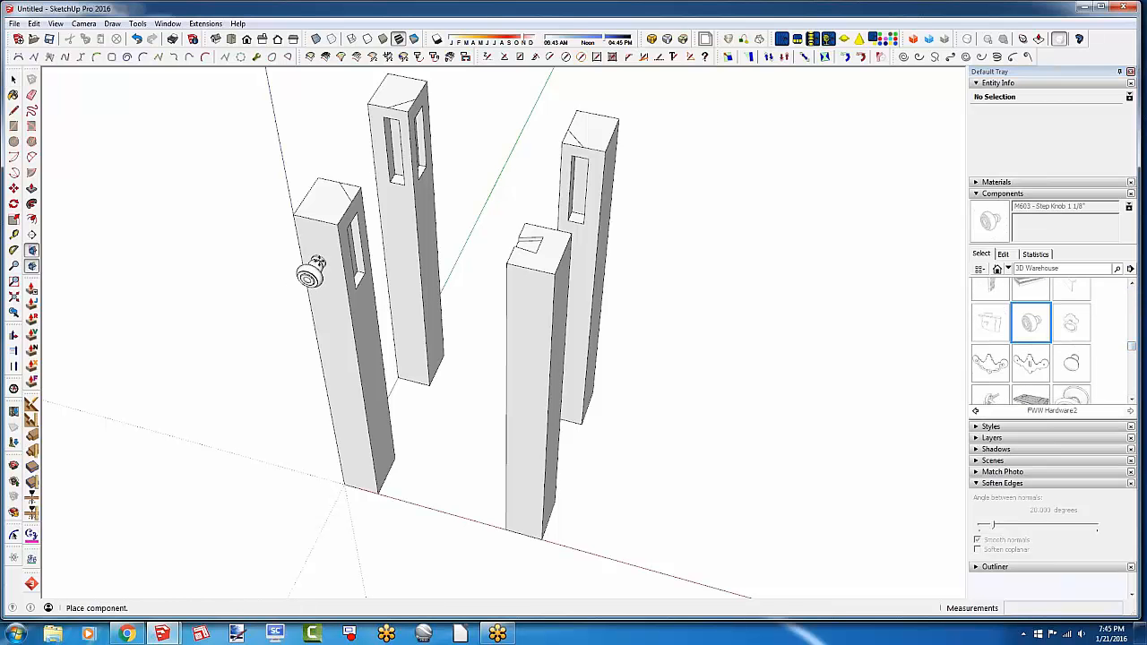
click(309, 272)
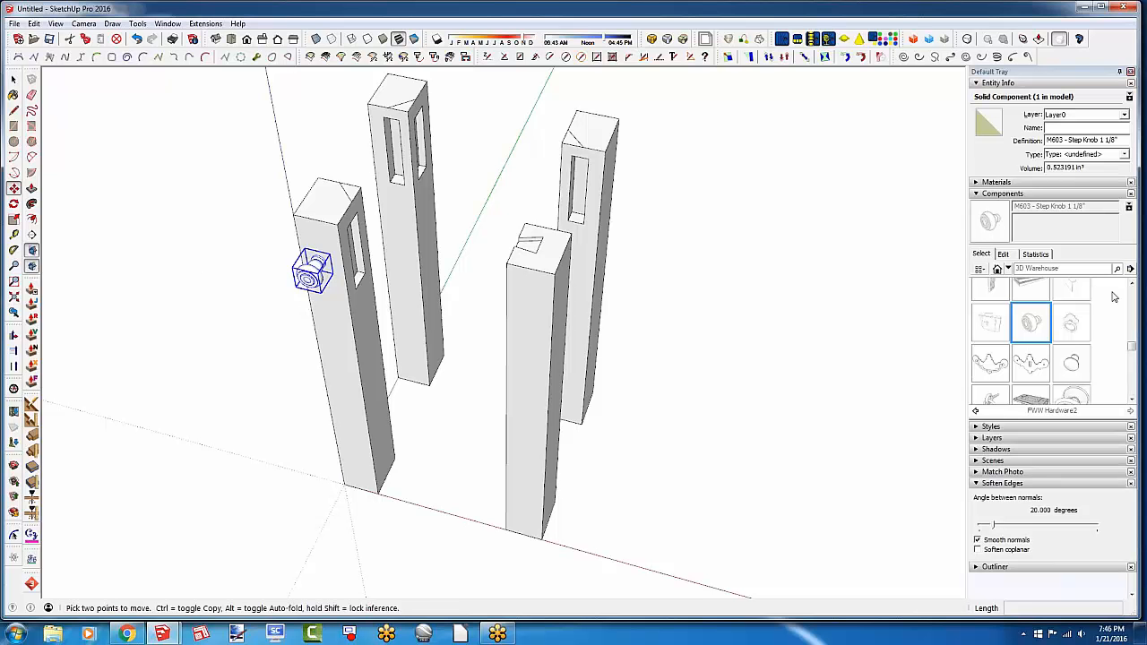
Open the list of component collections
click(1009, 268)
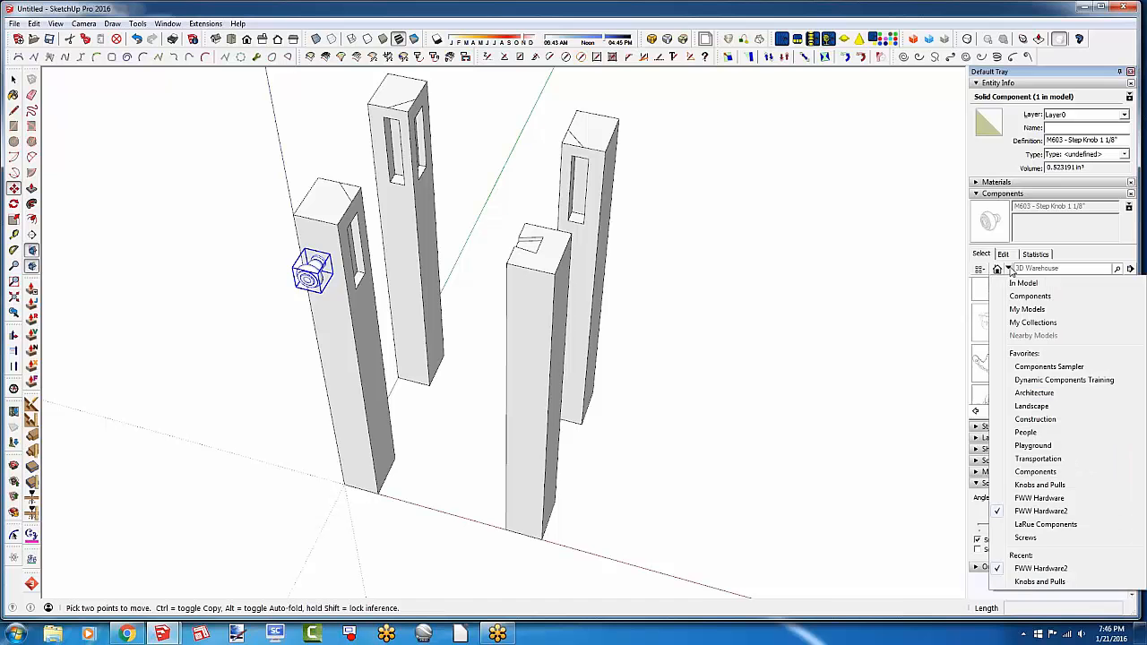
List the in-model components, shorten the component browser, and display the secondary component selection pane
click(1021, 284)
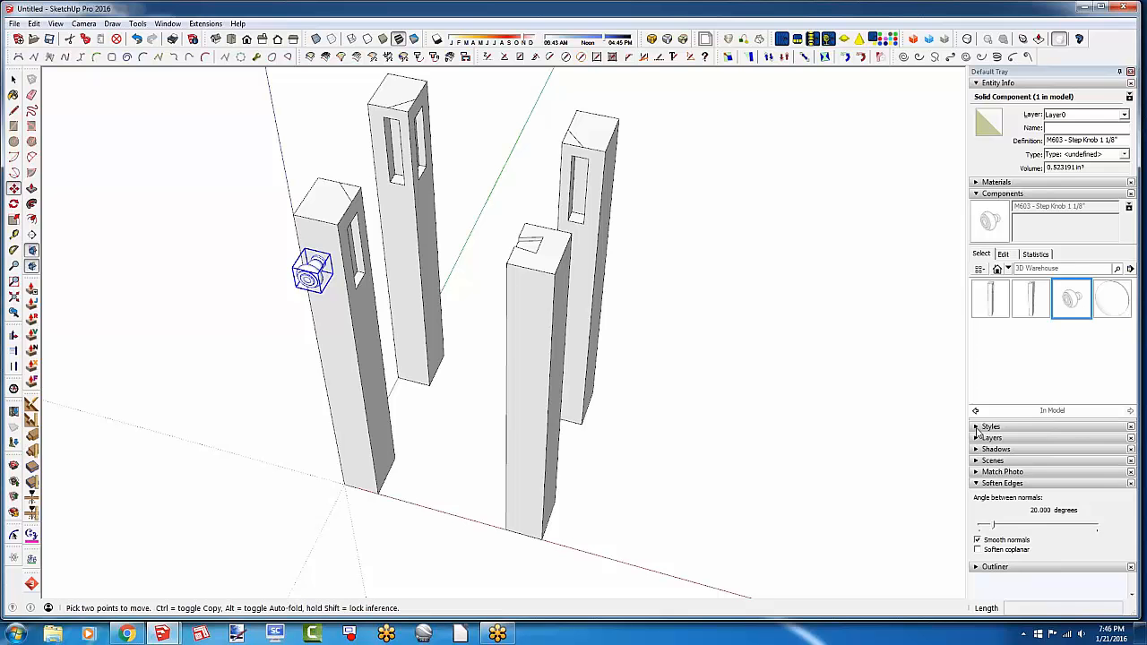
drag(991, 414, 996, 338)
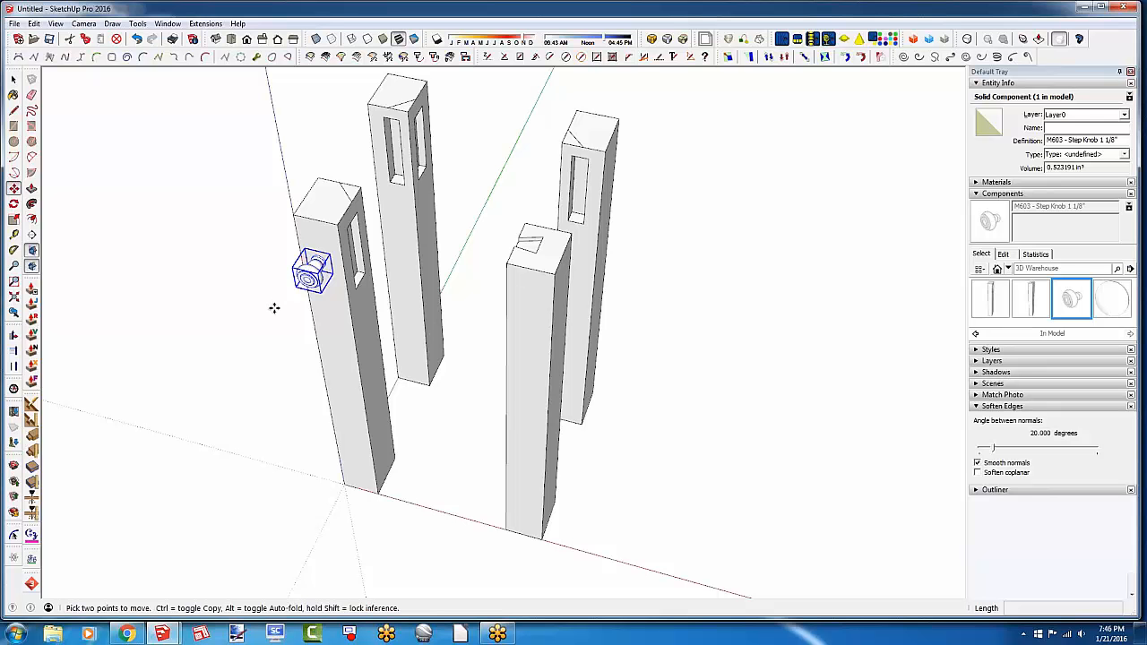
key(space)
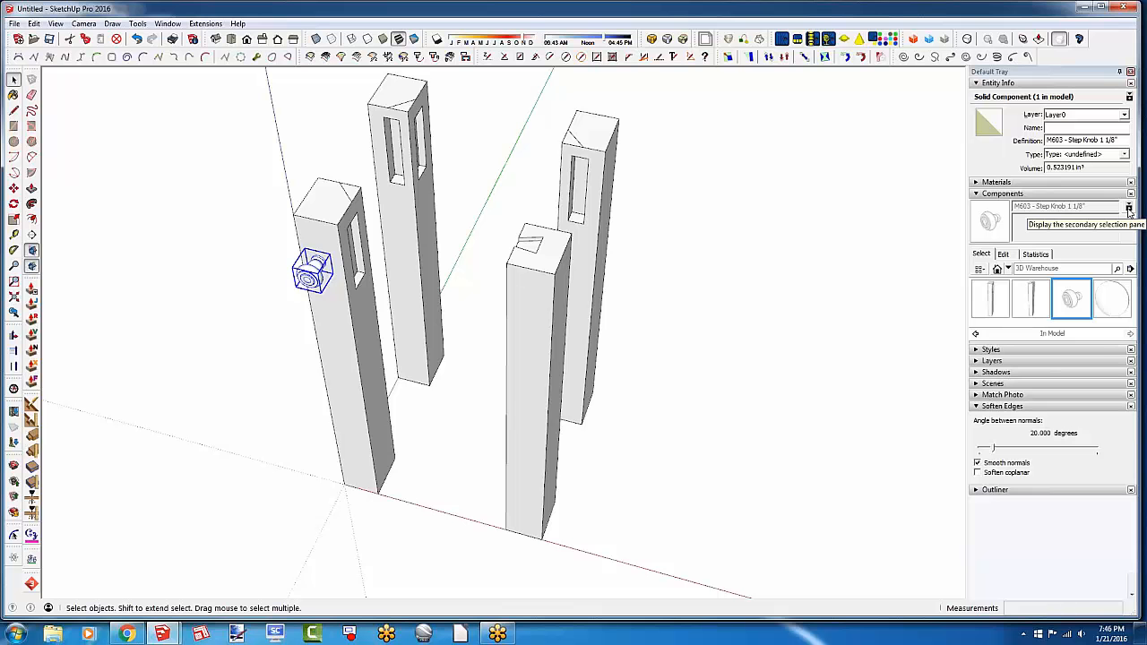
click(1128, 206)
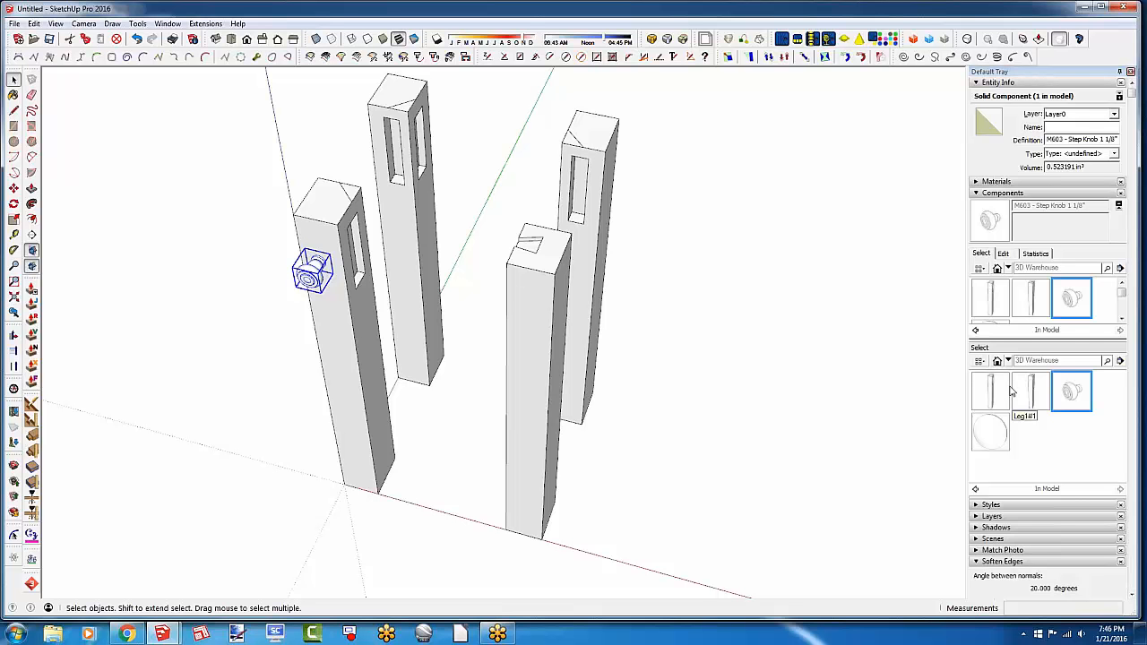
click(1120, 361)
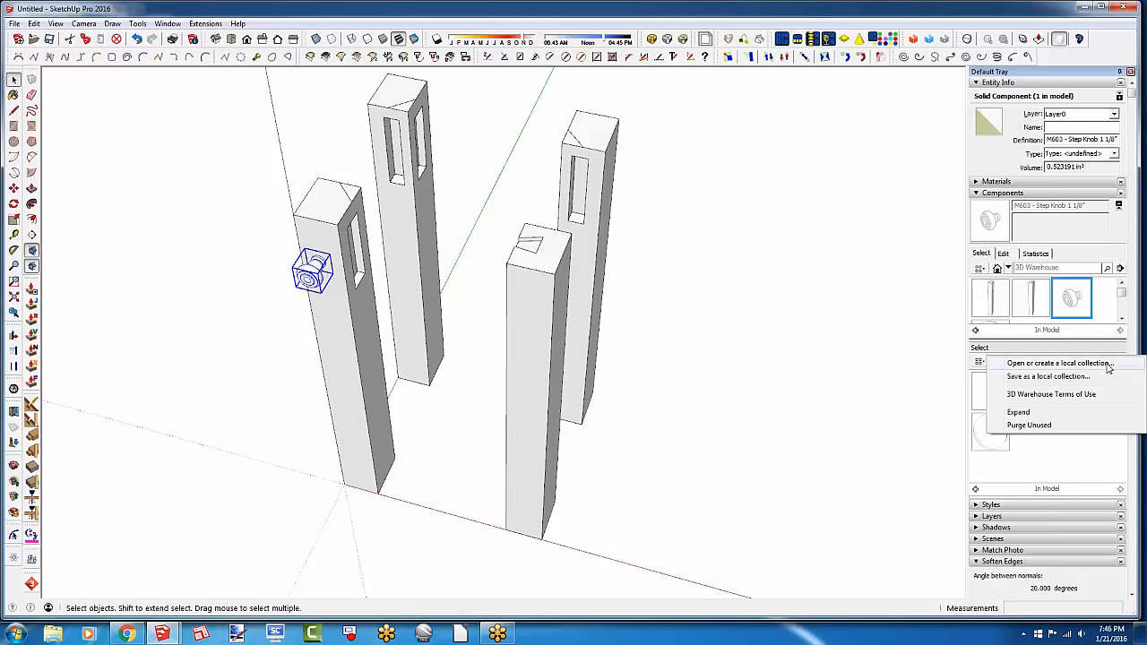
click(1059, 362)
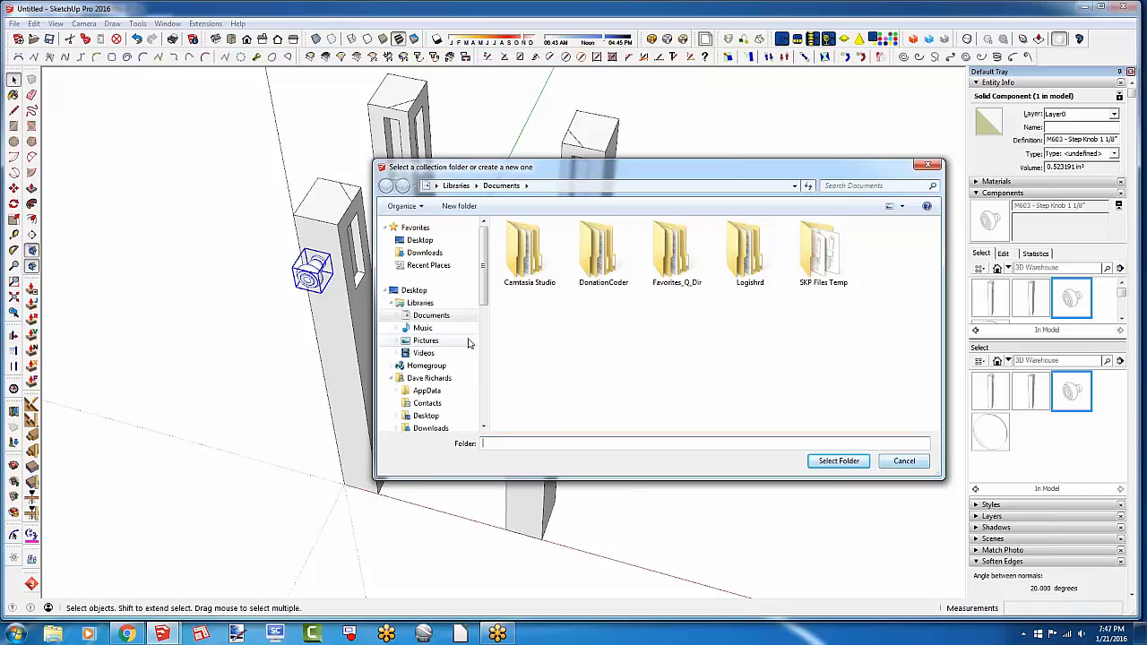
click(437, 317)
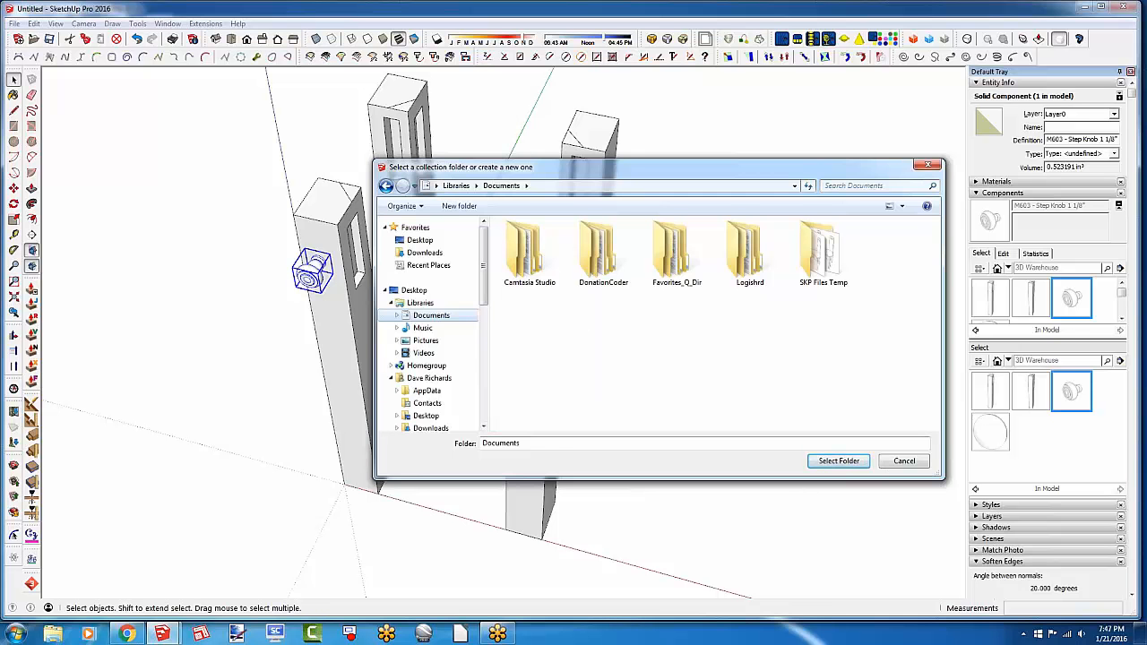
click(904, 460)
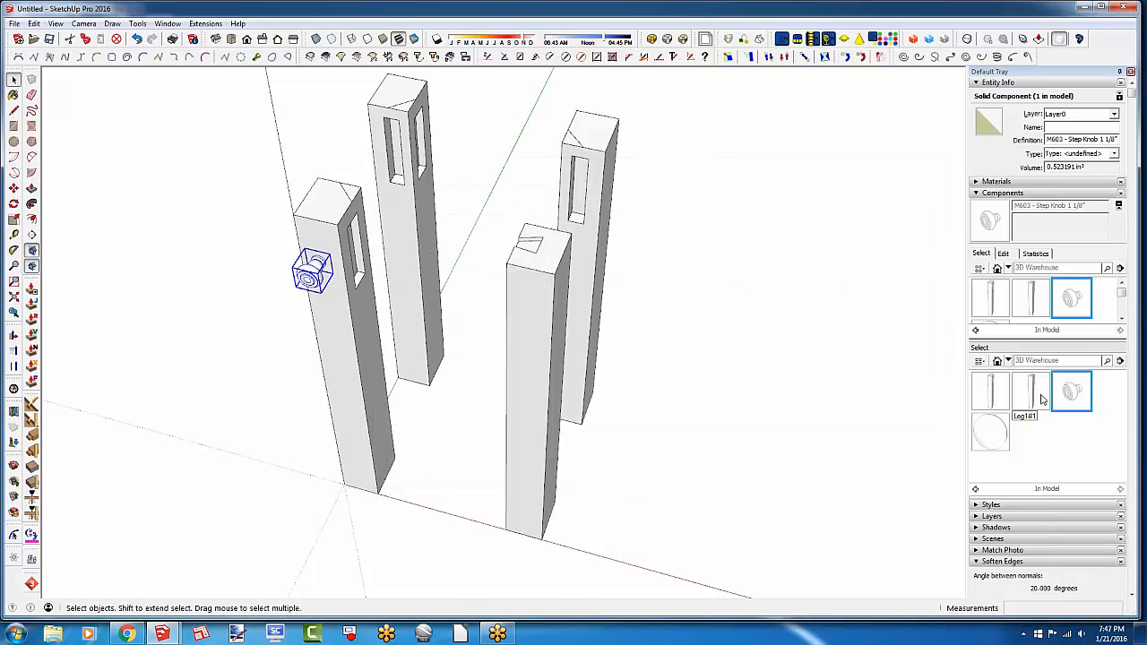
Show the Knobs and Pulls collection in the secondary pane and add the M603 - Step Knob 1 1/8" component to it
click(1008, 361)
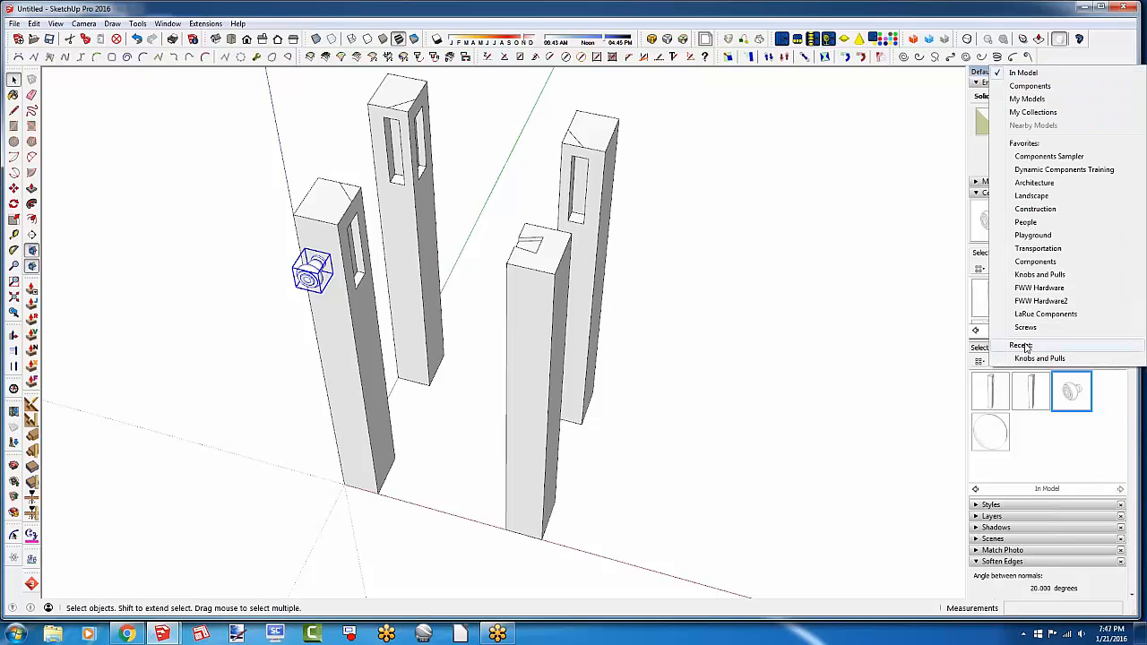
click(1029, 358)
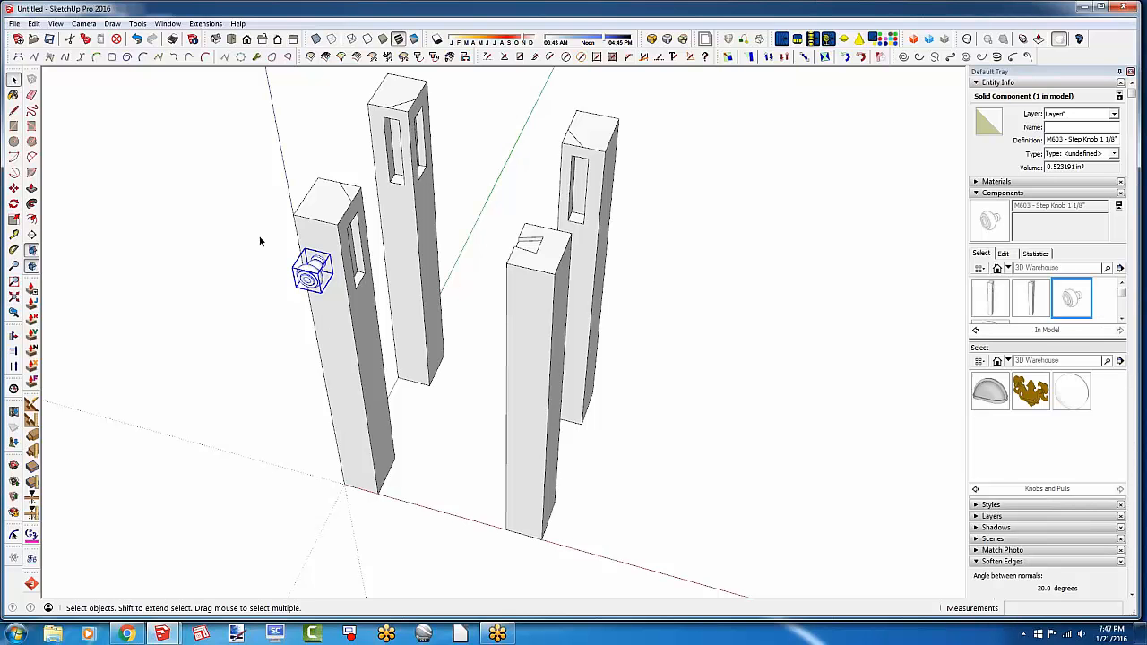
scroll(299, 263, up, 6)
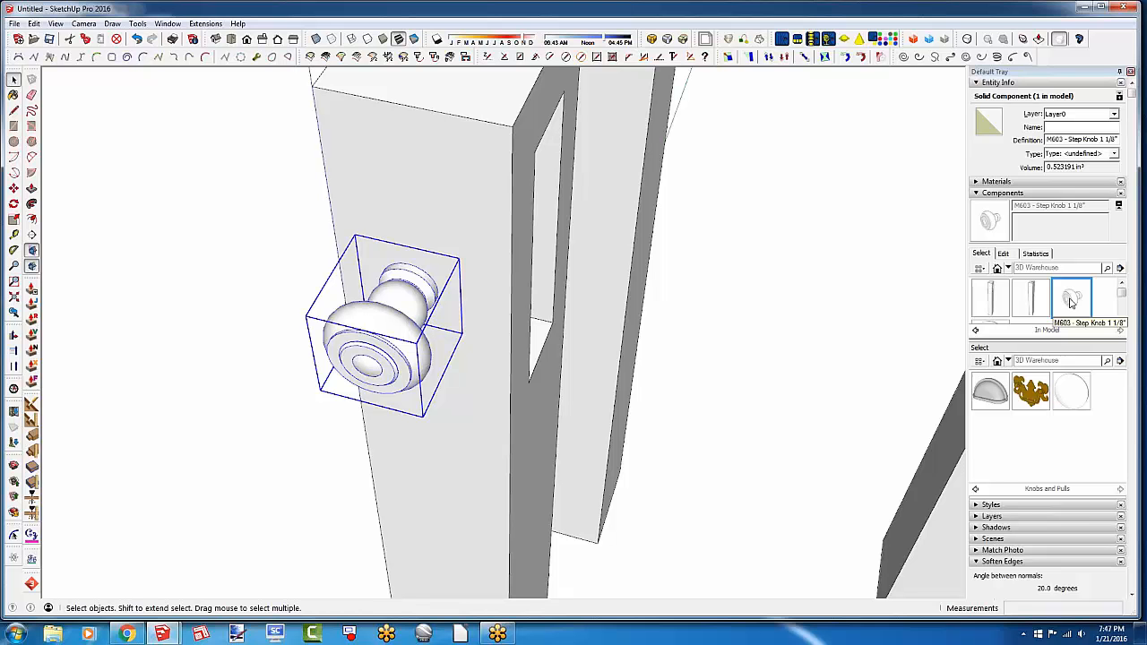
drag(1071, 302, 1084, 437)
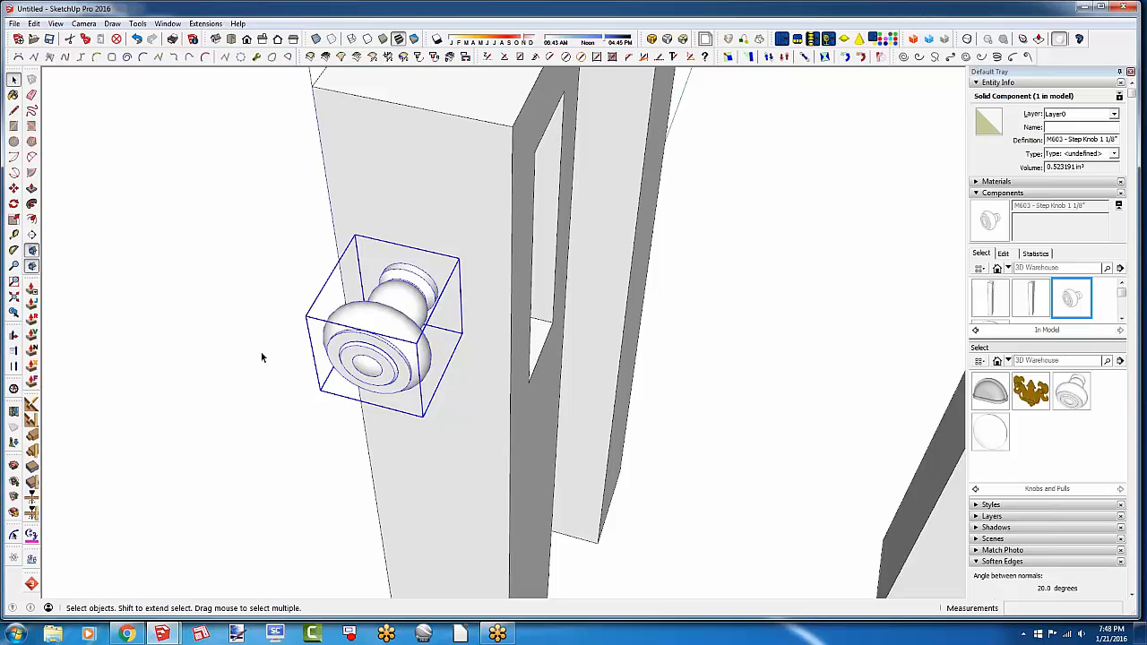
From the FWW Hardware2 collection, place the QA drawer pull and the QA Escutcheon plate on the front leg below the knob
scroll(269, 354, down, 5)
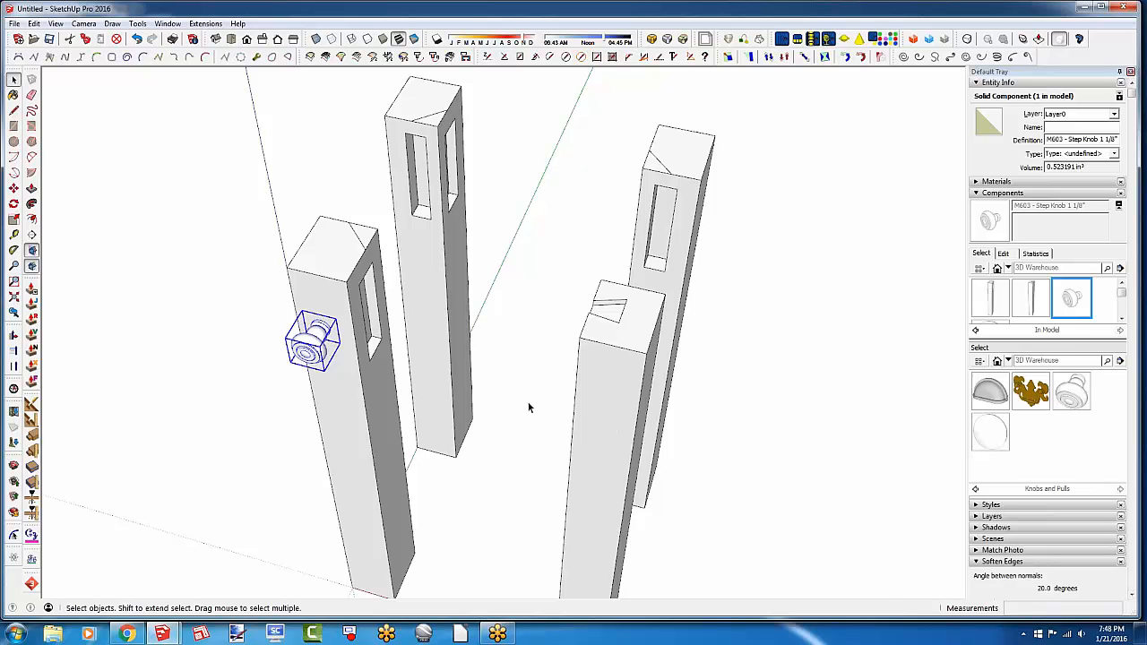
scroll(309, 337, up, 5)
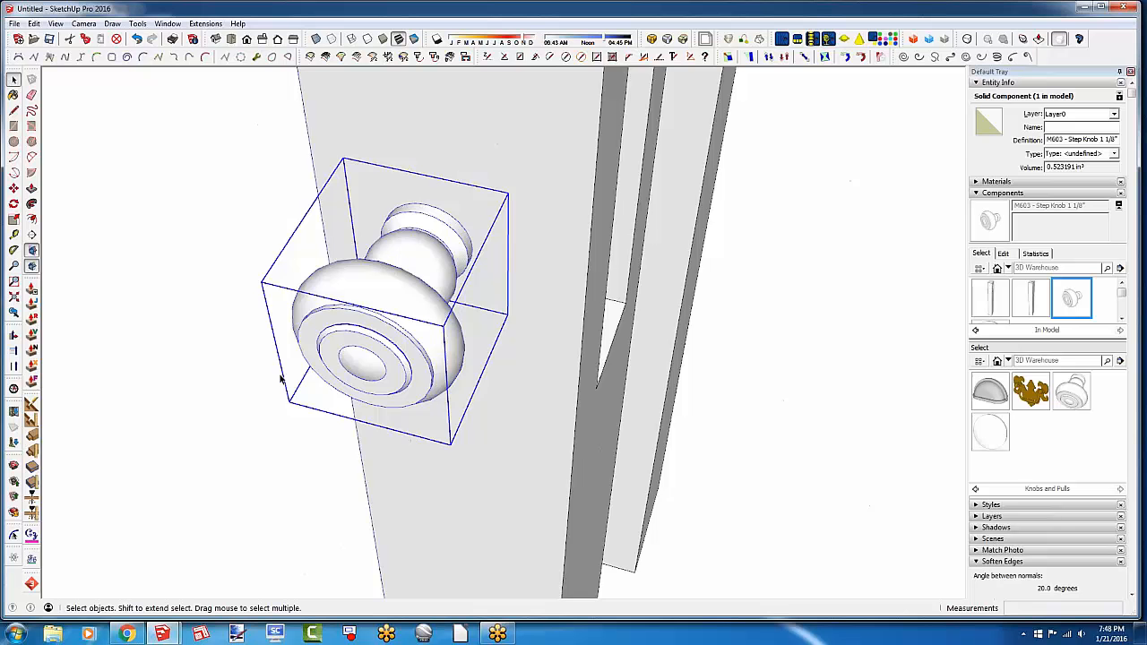
scroll(280, 379, down, 8)
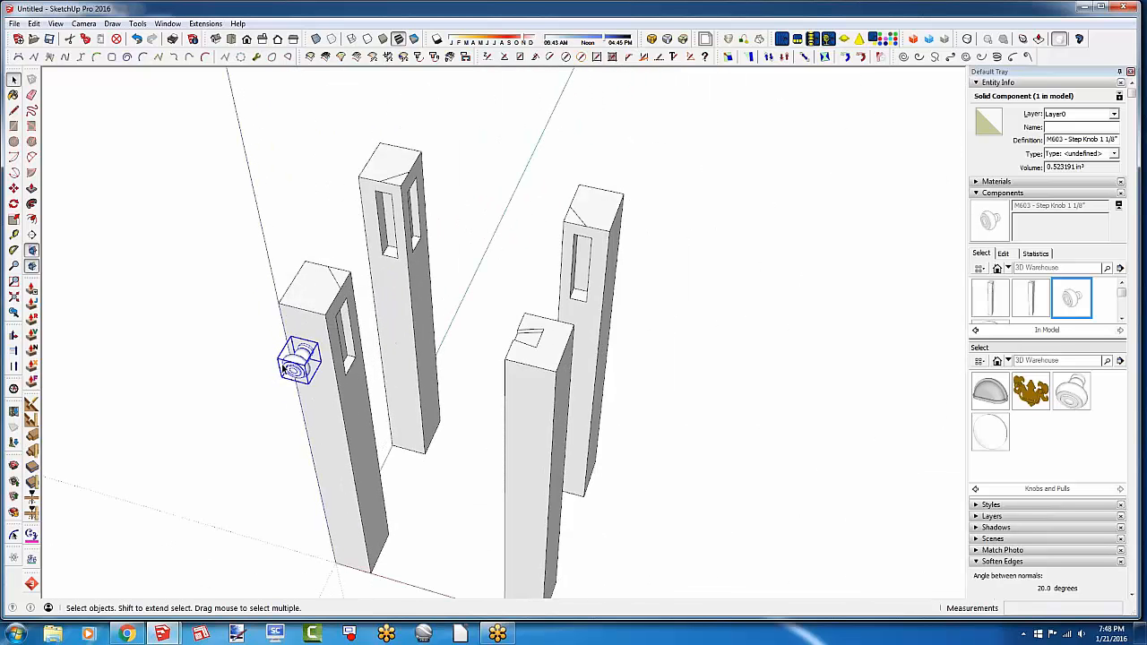
click(1008, 360)
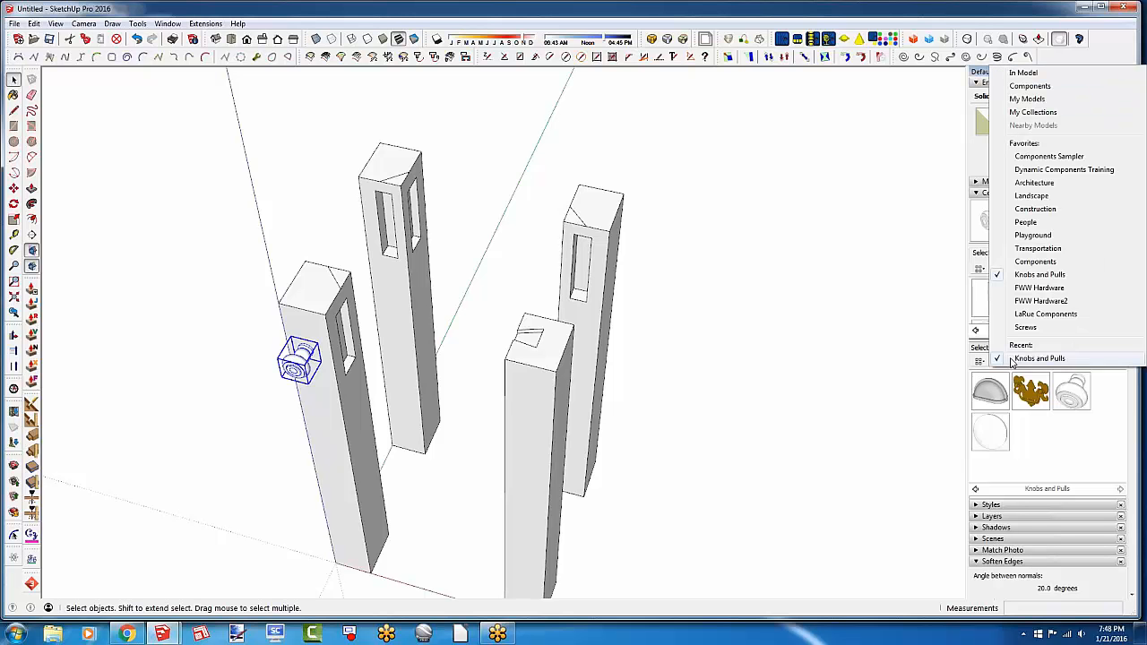
click(1030, 303)
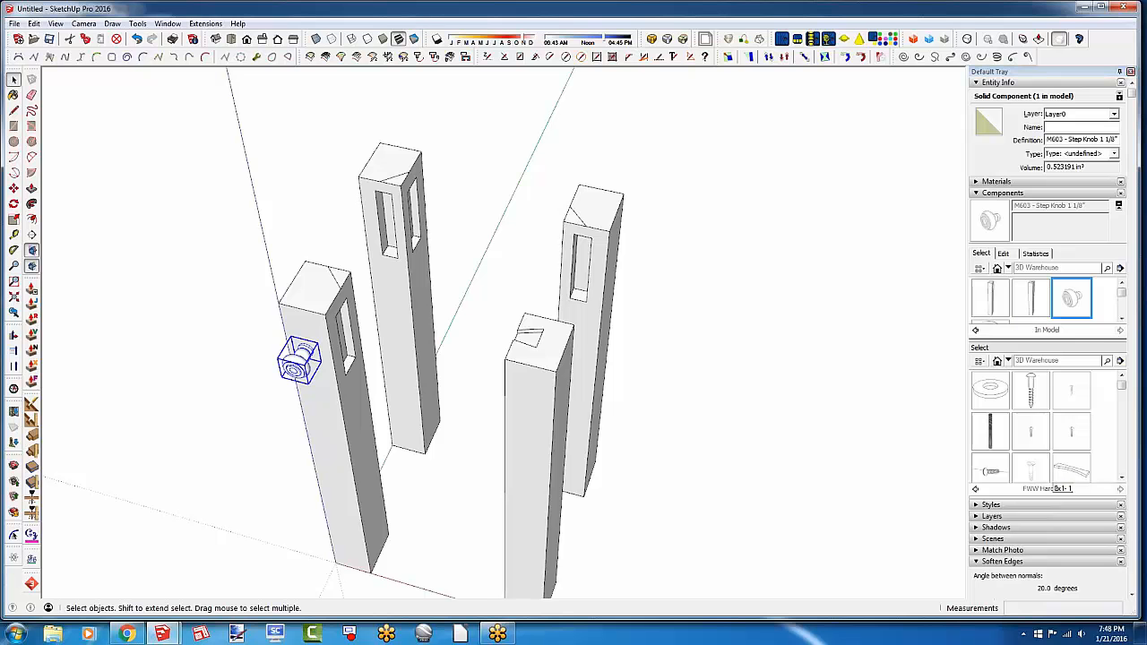
drag(1123, 391, 1121, 448)
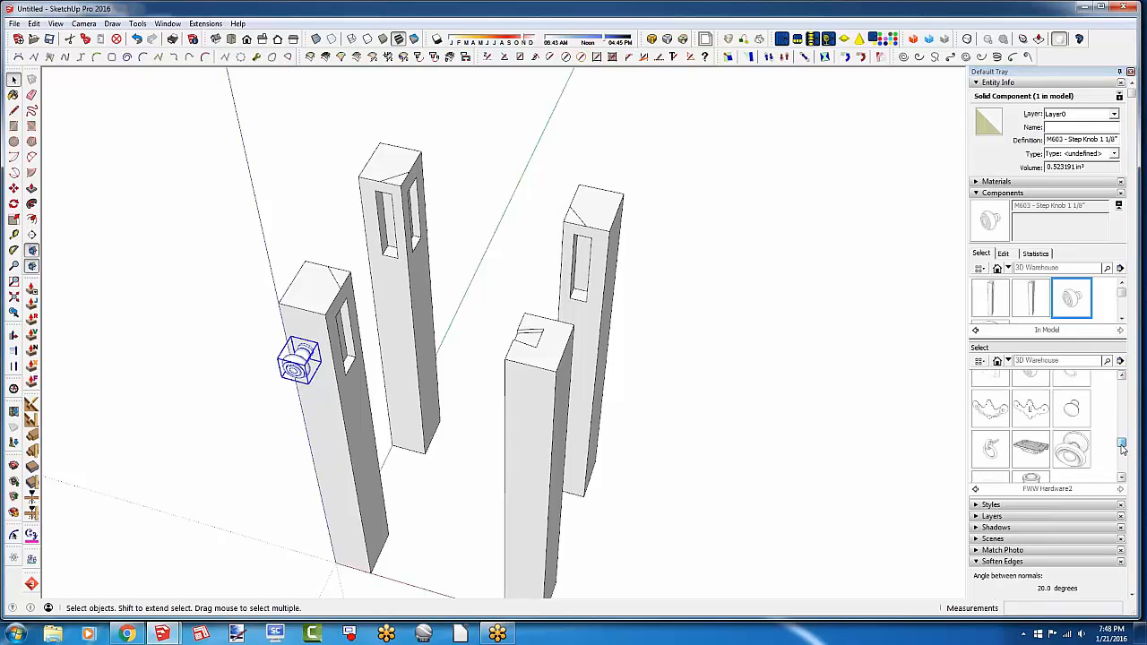
click(993, 412)
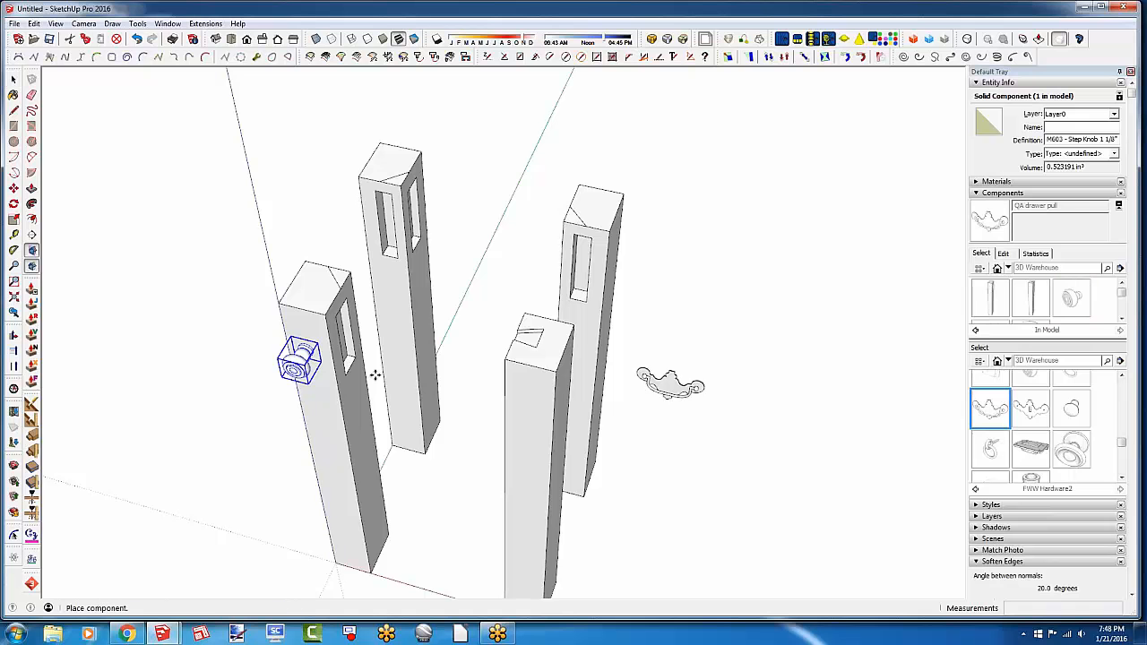
click(325, 439)
click(1025, 415)
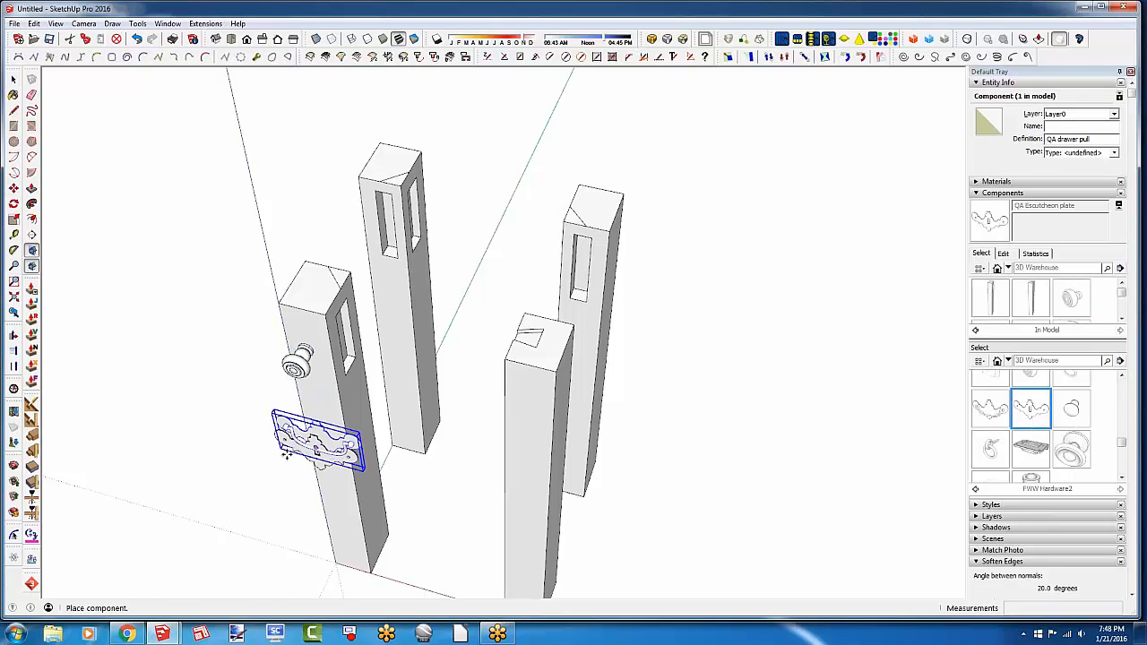
click(330, 485)
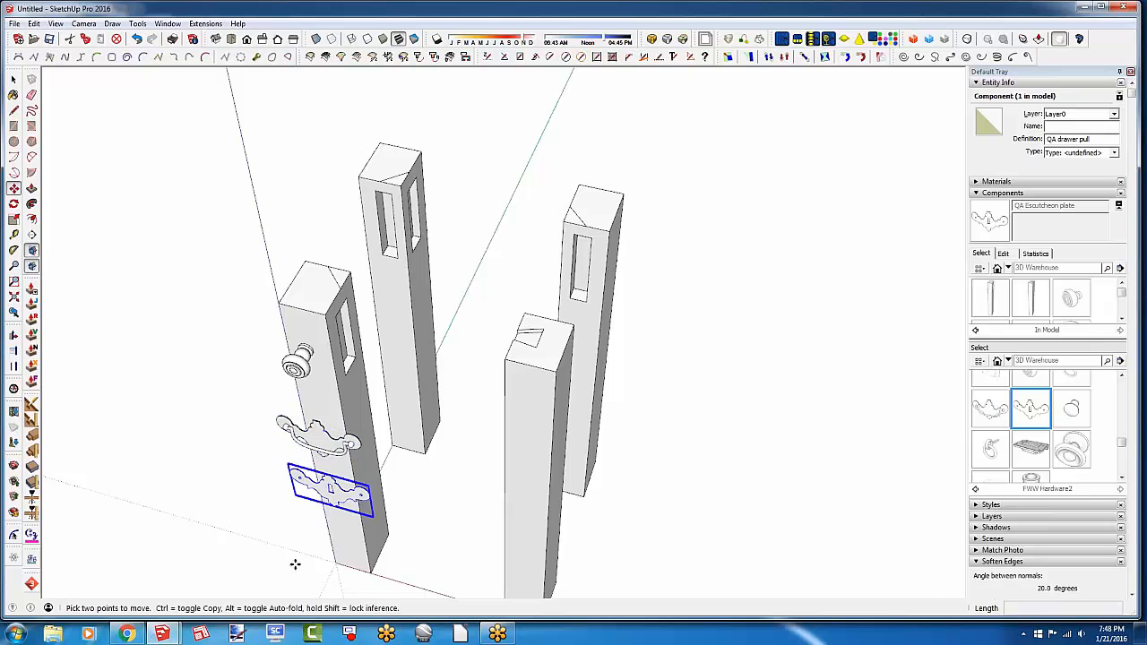
Examine the placed escutcheon plate up close, including its outline, thickness, keyhole and screw holes
scroll(296, 560, up, 3)
middle_drag(299, 555, 376, 403)
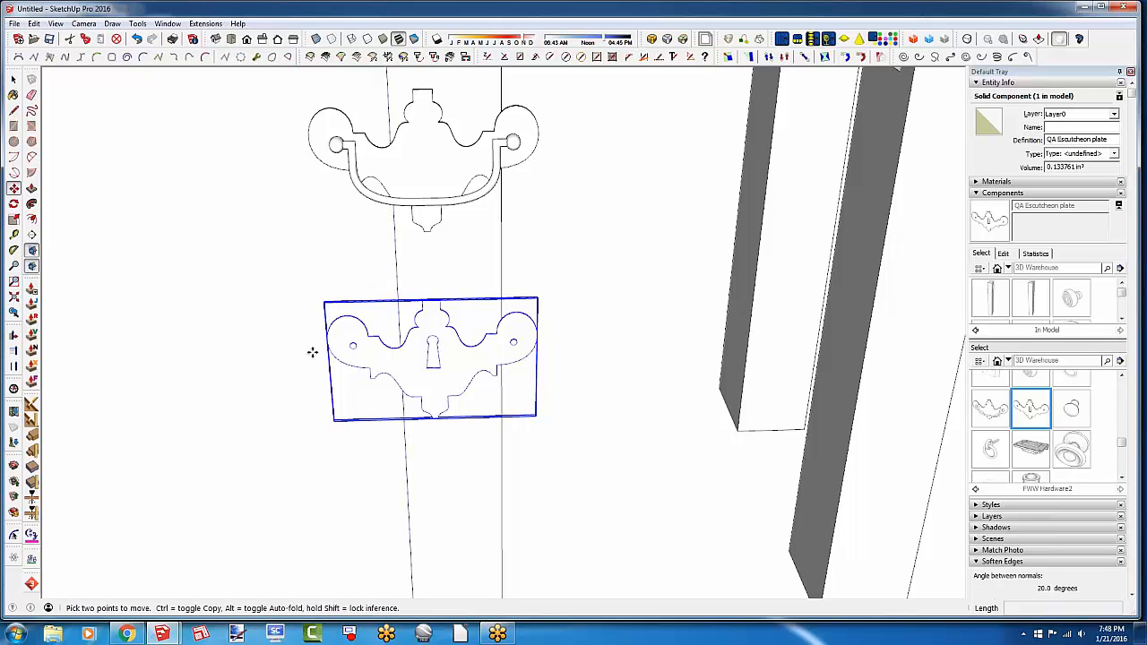
click(13, 79)
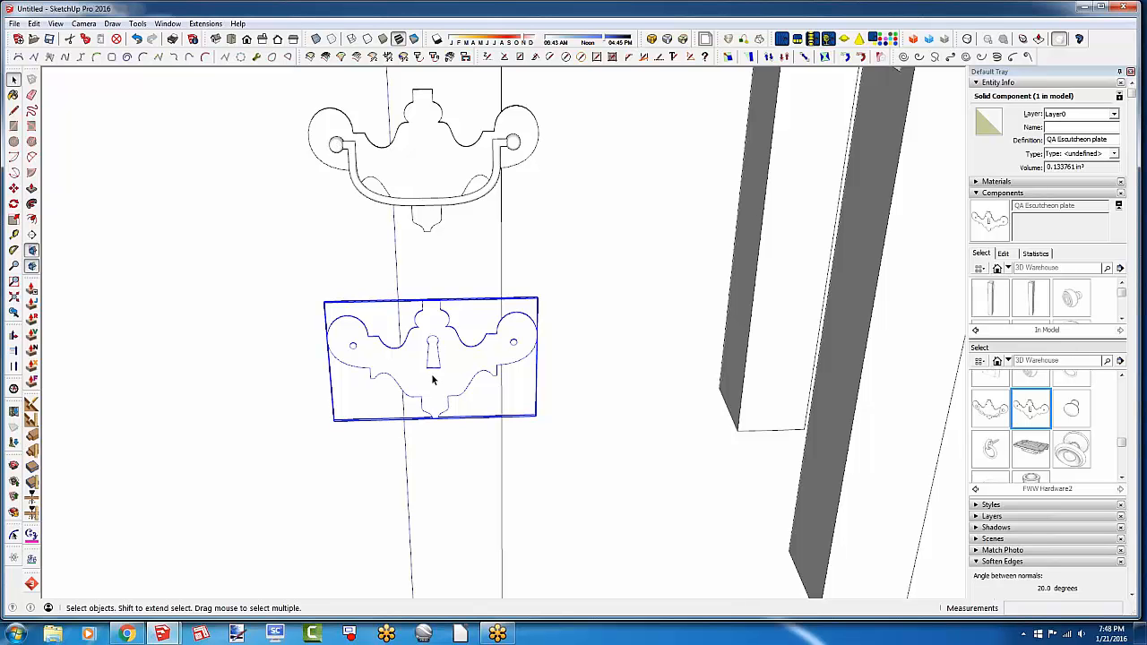
middle_drag(431, 376, 436, 366)
scroll(439, 360, up, 2)
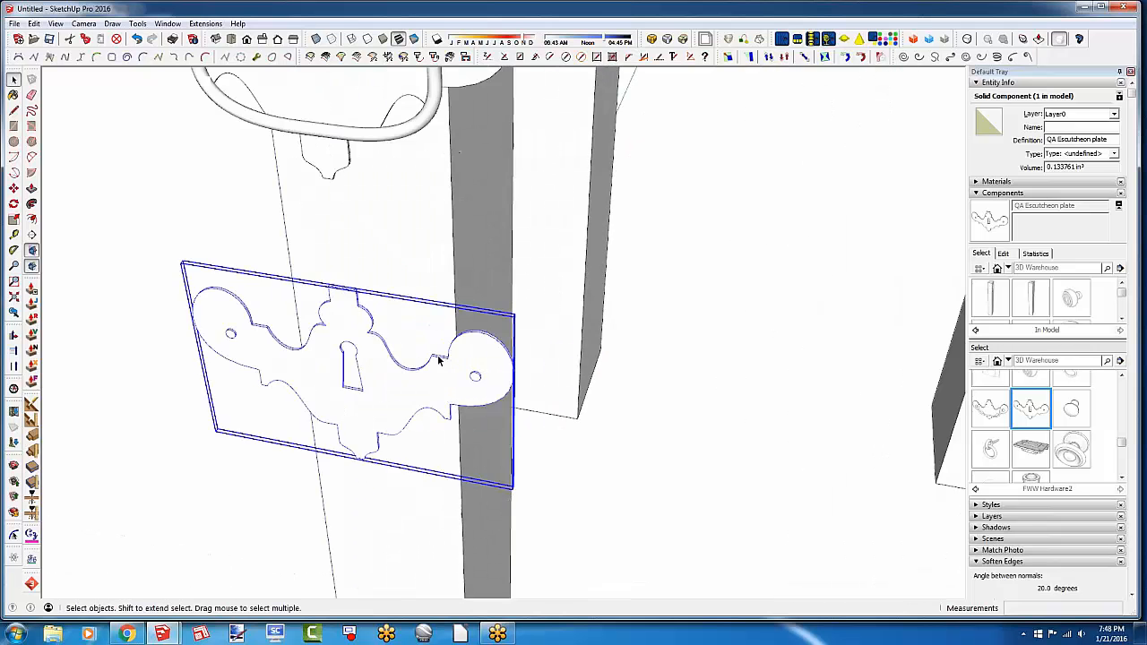
scroll(439, 360, up, 3)
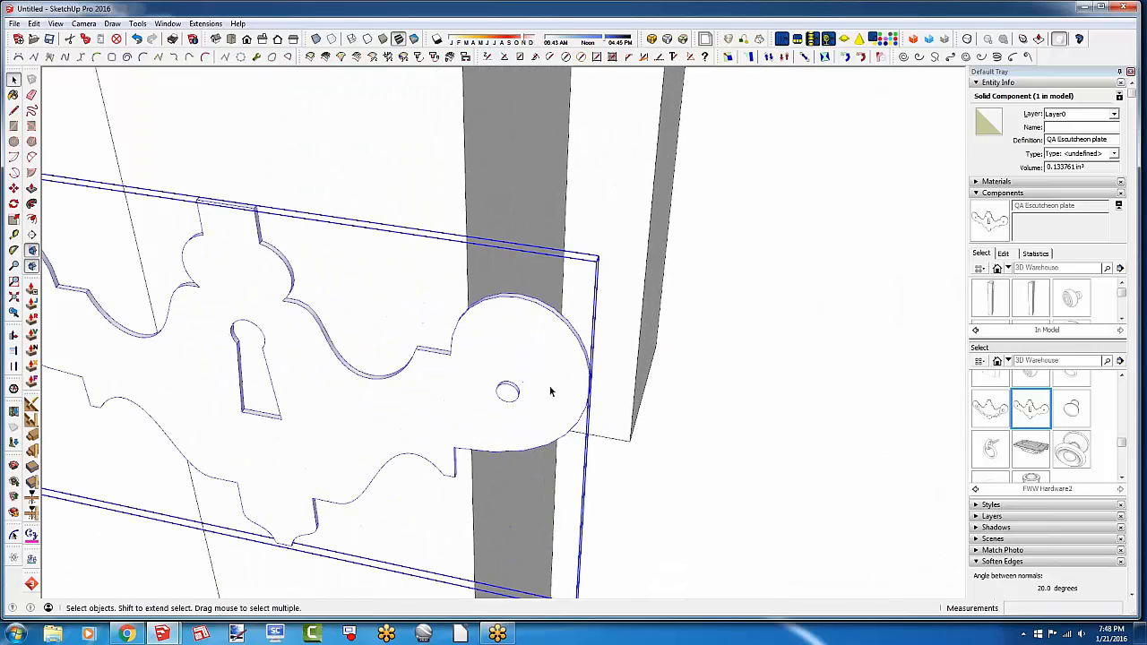
scroll(552, 391, down, 2)
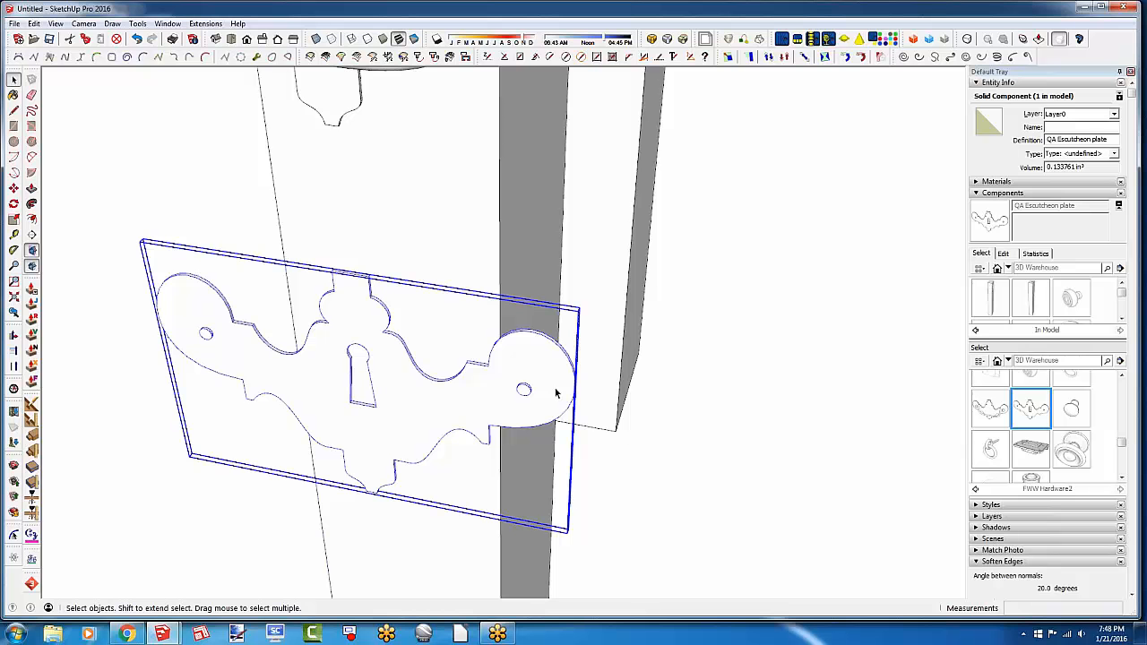
scroll(531, 481, down, 2)
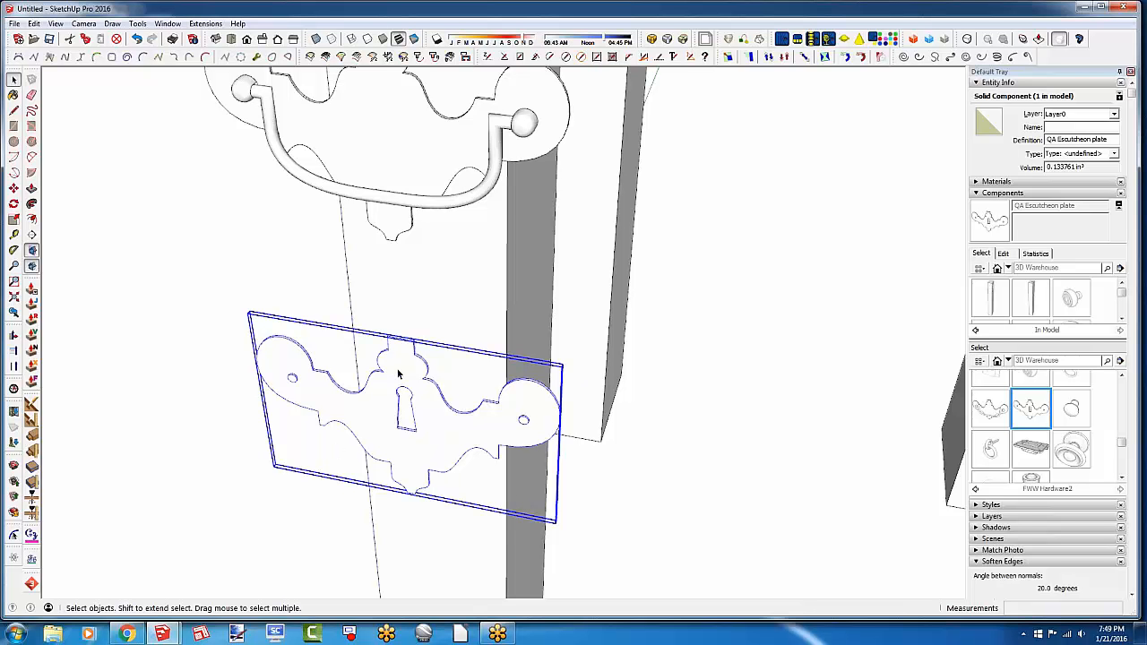
Open the escutcheon plate component for editing and delete all geometry of its keyhole
scroll(441, 261, down, 2)
middle_drag(405, 479, 476, 314)
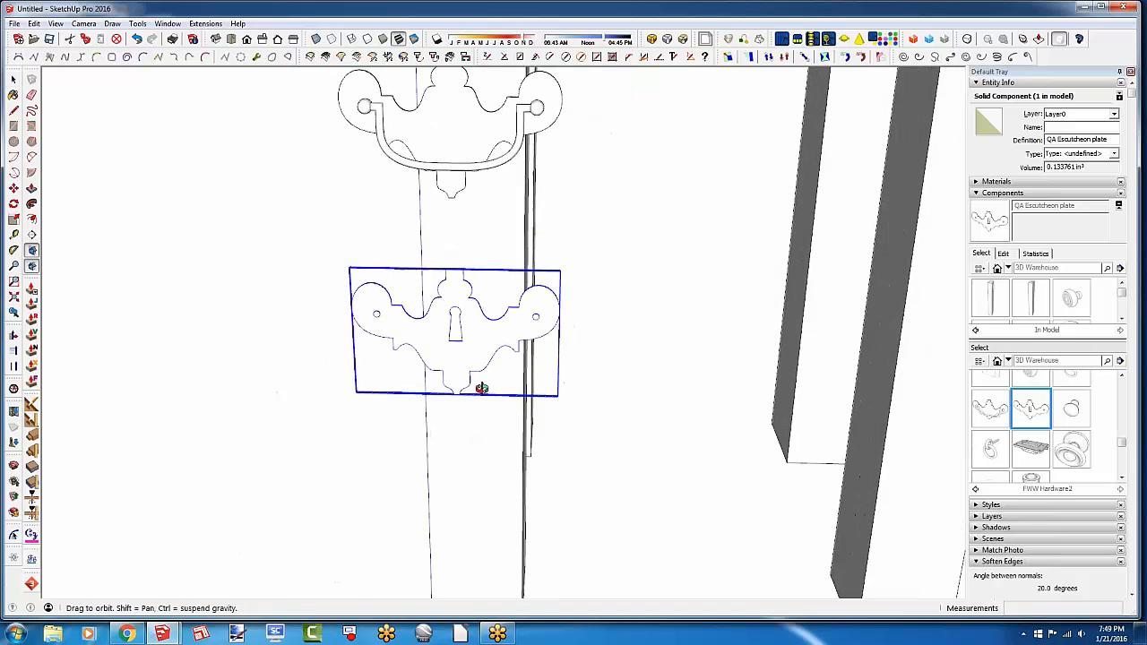
double_click(445, 357)
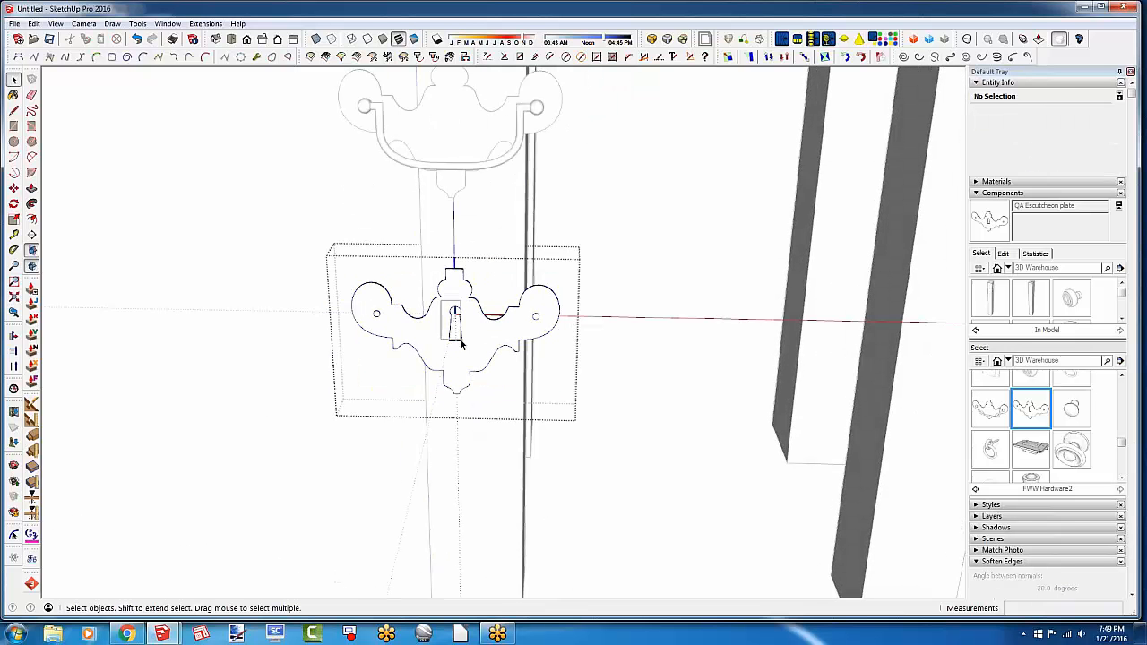
drag(465, 349, 466, 349)
scroll(405, 327, up, 3)
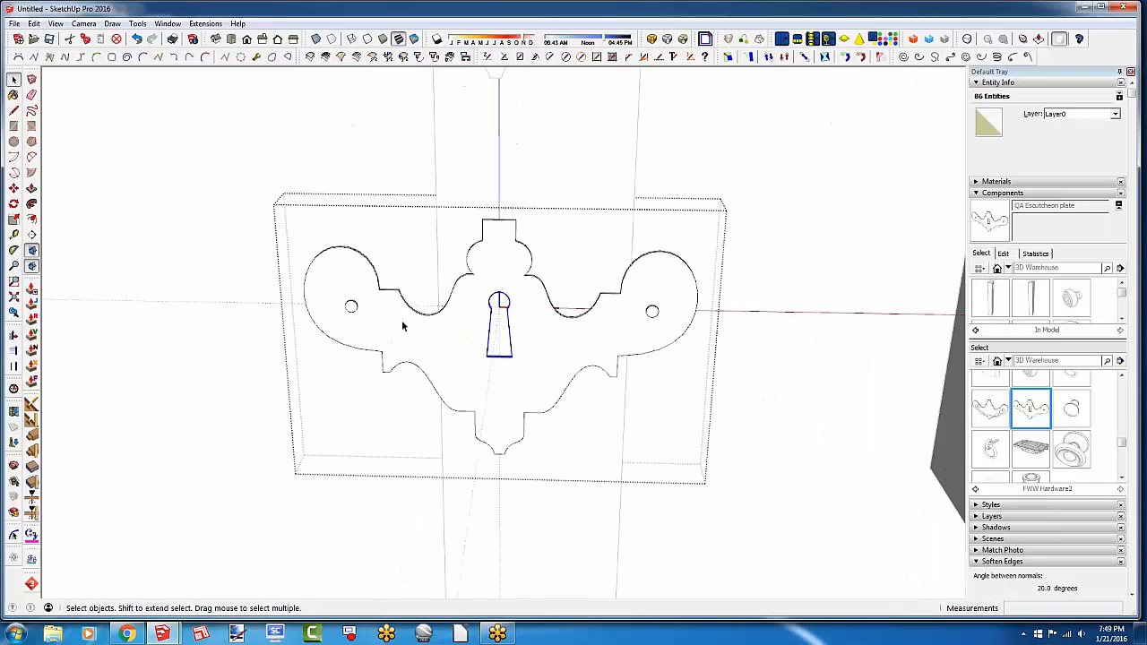
click(403, 327)
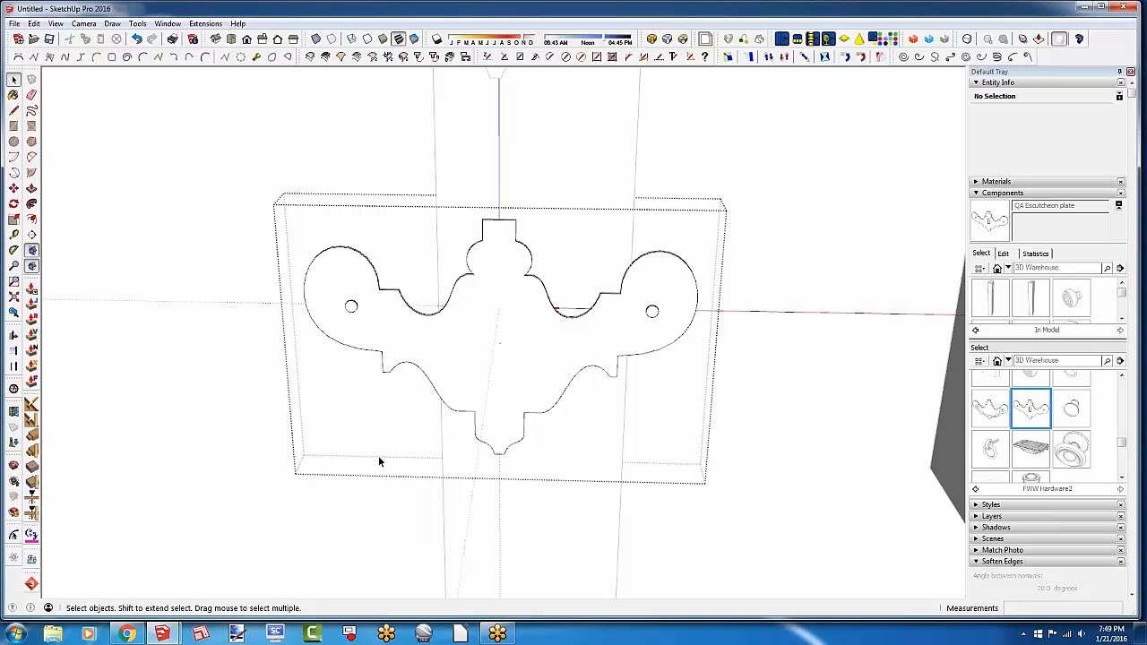
Undo the keyhole deletion and inspect the keyhole's inner edges and faces up close
middle_drag(421, 414, 537, 448)
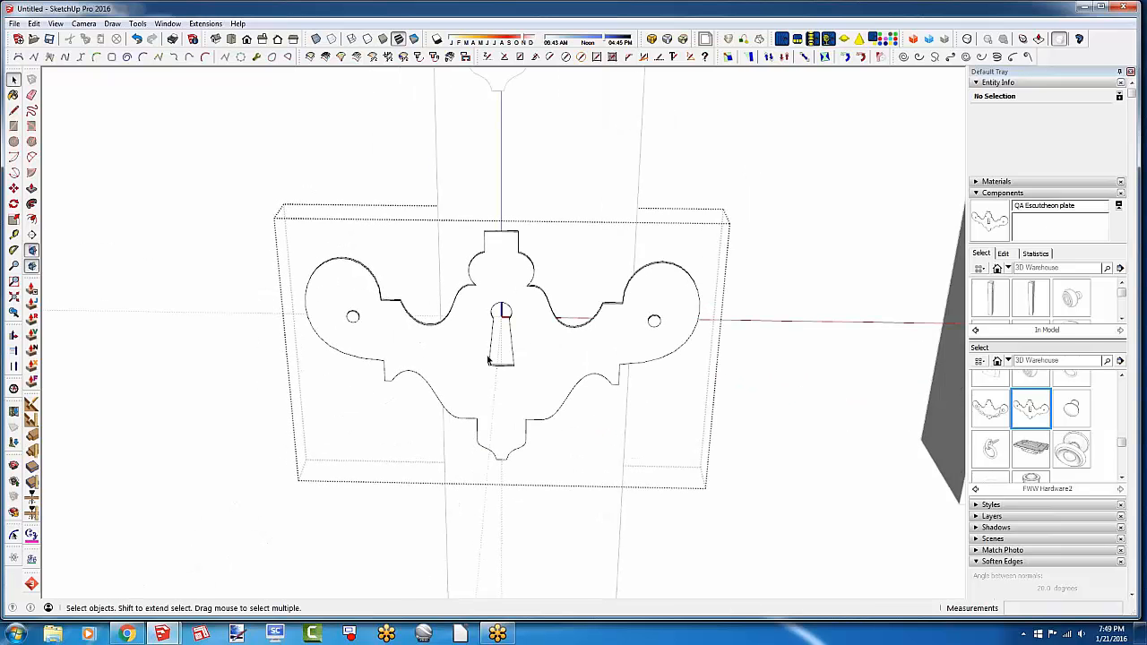
scroll(500, 358, up, 6)
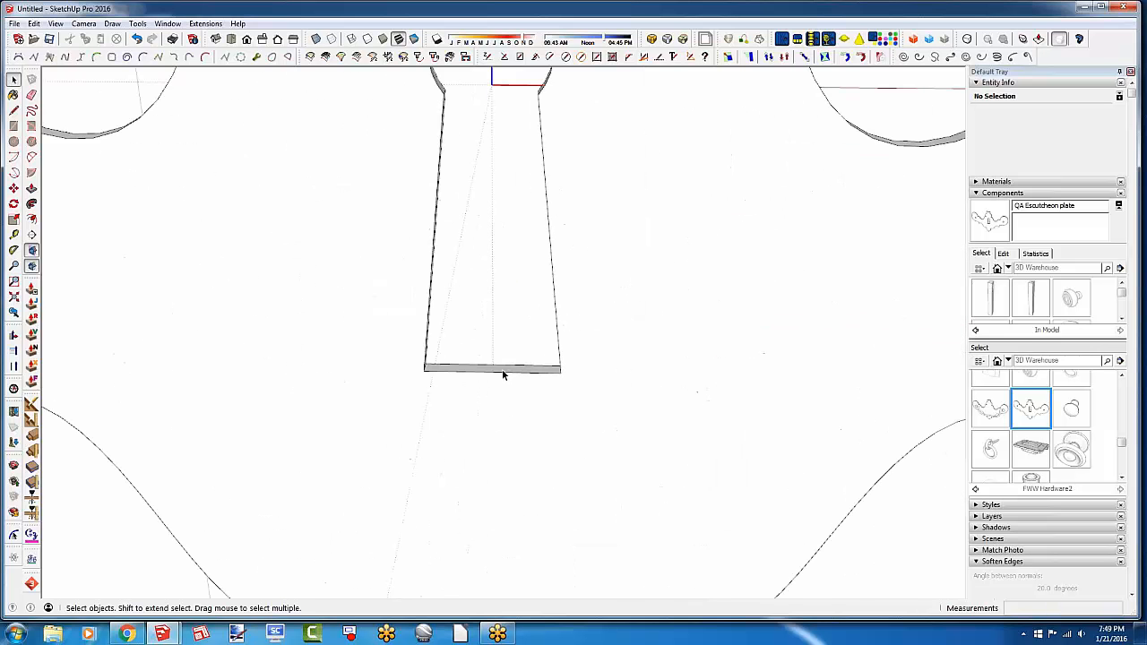
scroll(502, 375, down, 3)
middle_drag(538, 404, 463, 246)
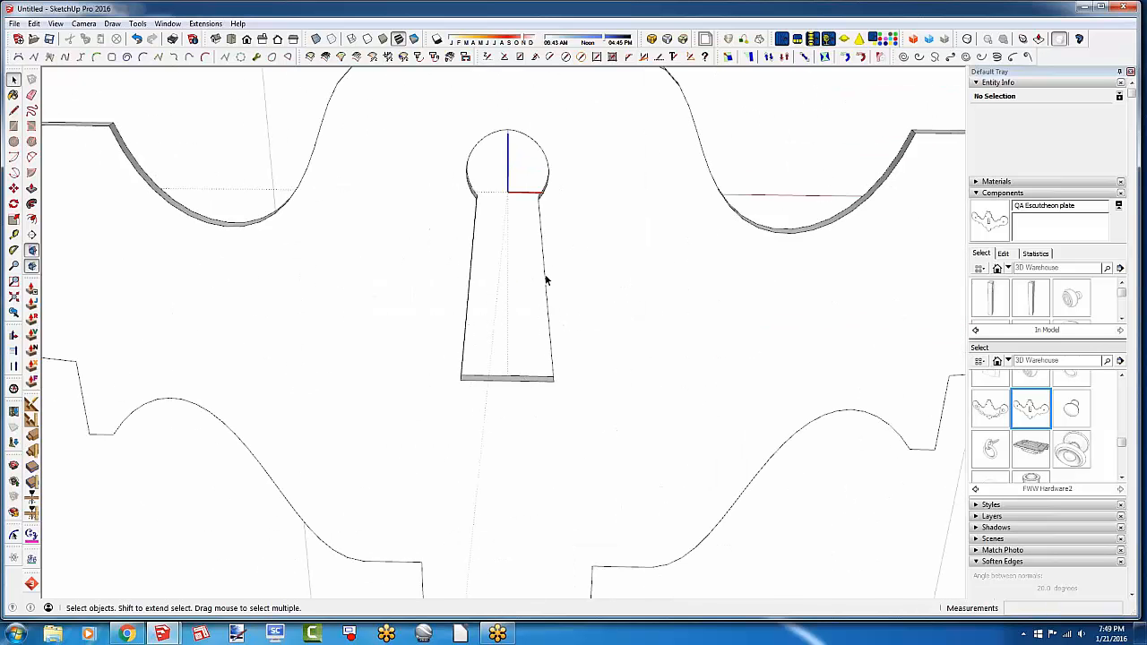
scroll(550, 400, down, 8)
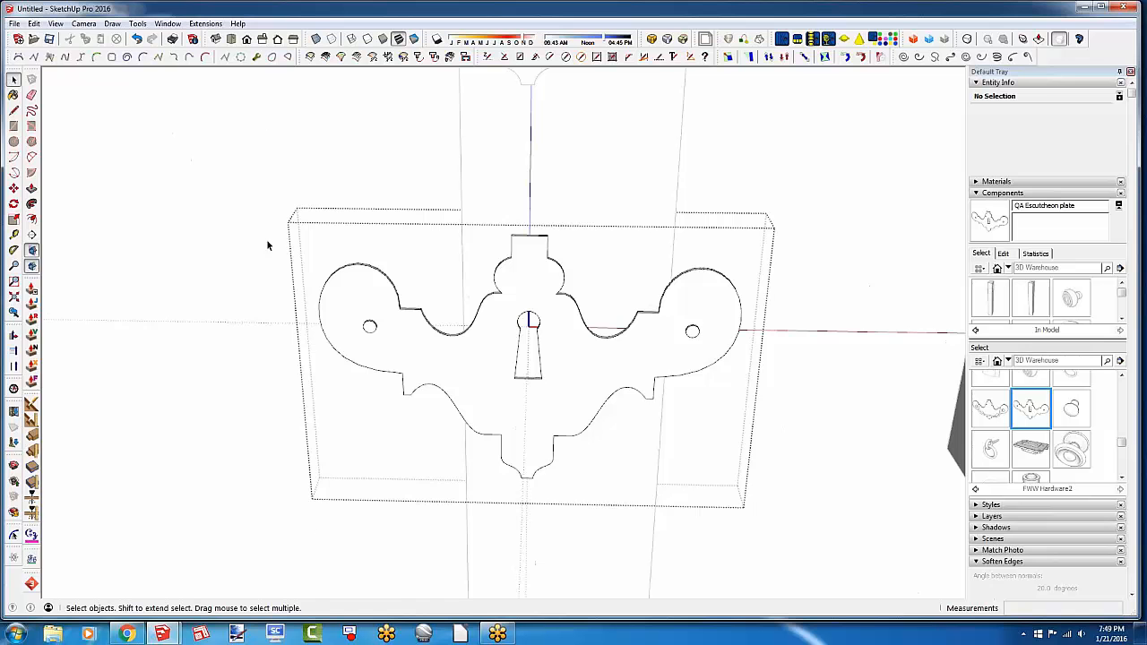
Leave the escutcheon plate's editing context and browse the FWW Hardware collection in the secondary component list
click(563, 375)
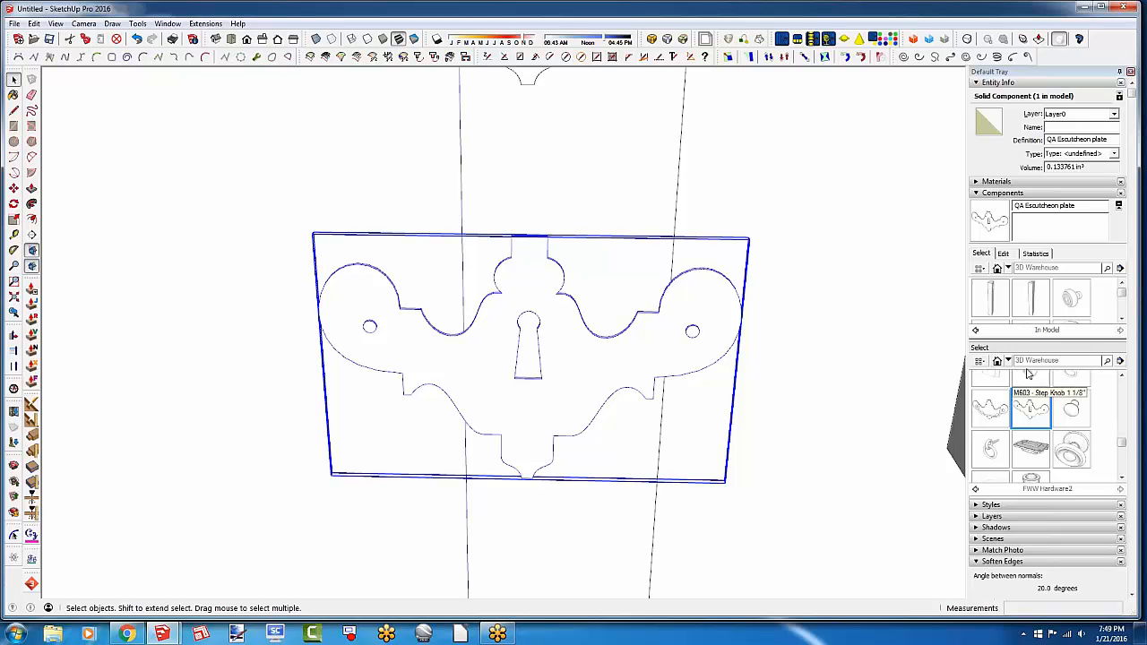
drag(1122, 443, 1124, 385)
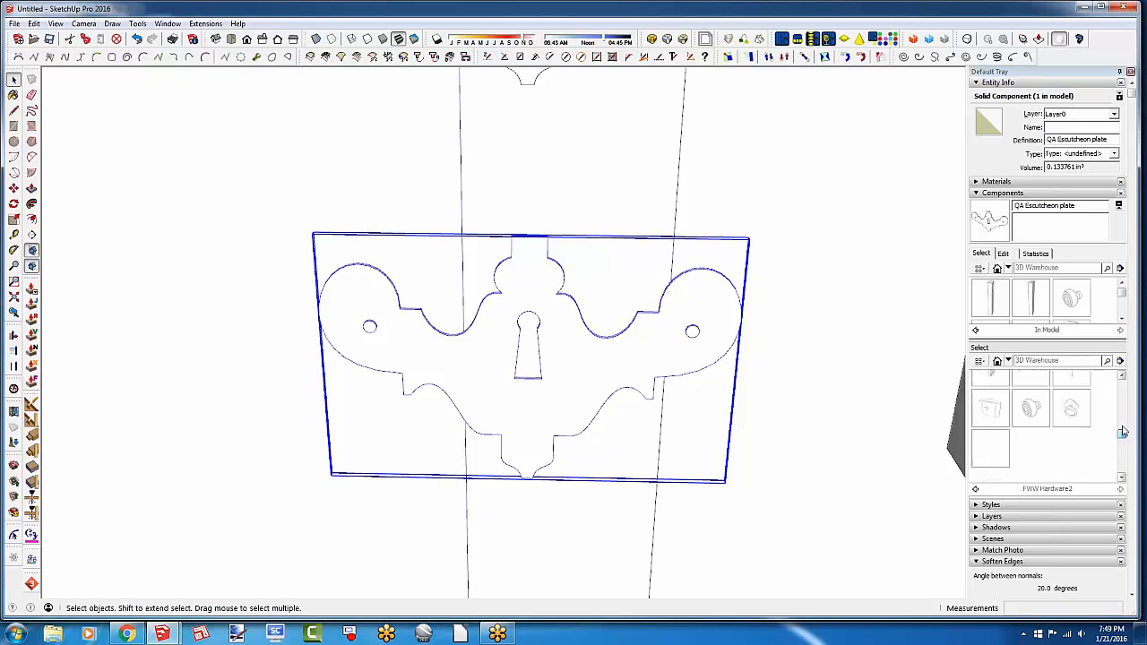
click(1007, 361)
click(1037, 274)
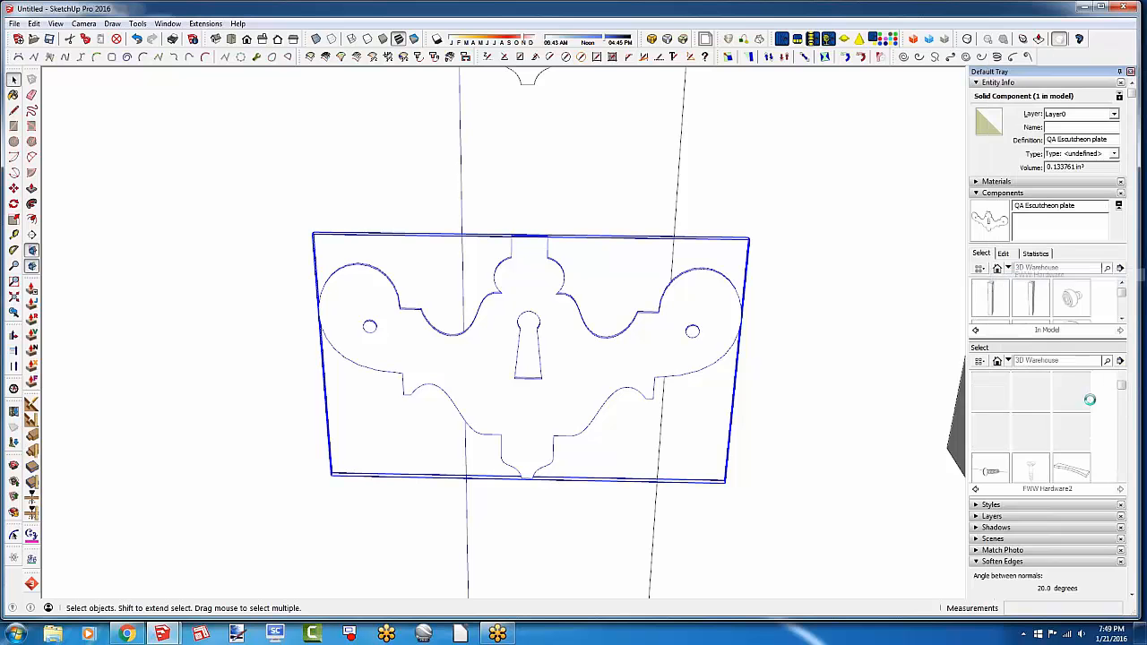
click(1121, 399)
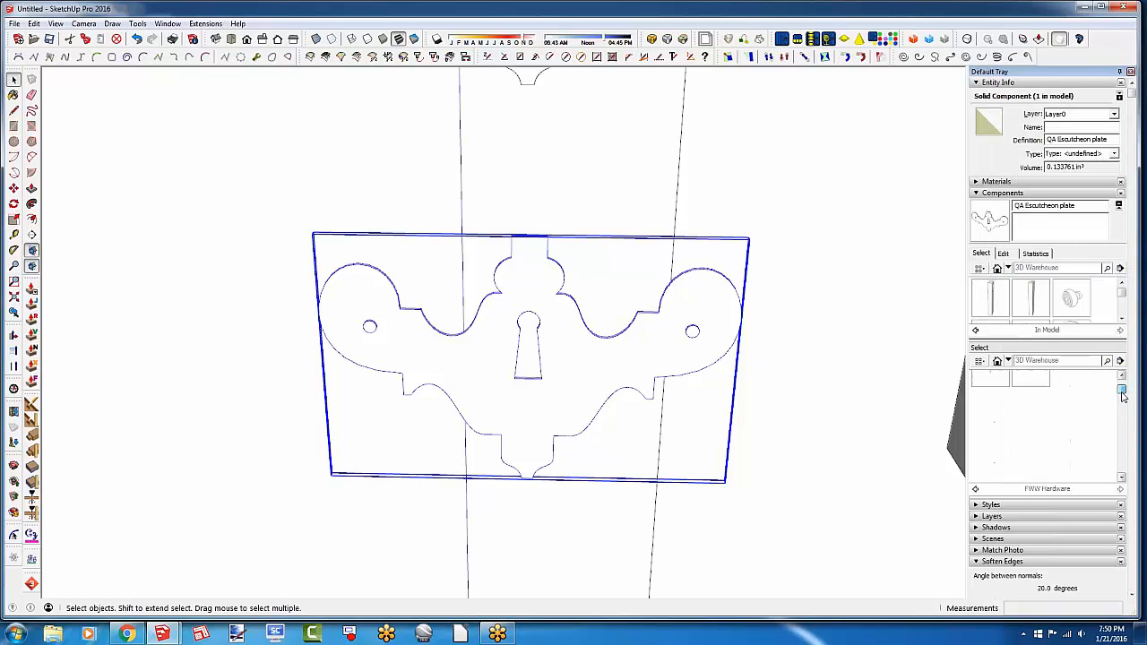
drag(1123, 399, 1124, 410)
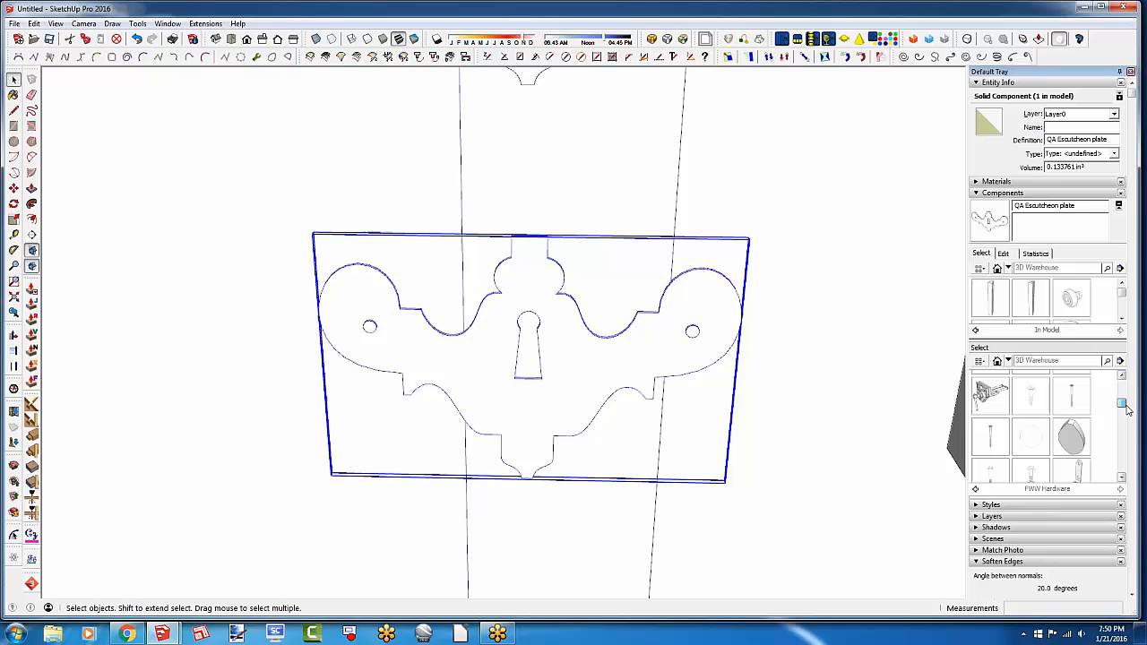
Place the 8x1- 1_2 woodscrew and the 8x2 1_2 woodscrew side by side on the leg just above the escutcheon plate
click(1032, 396)
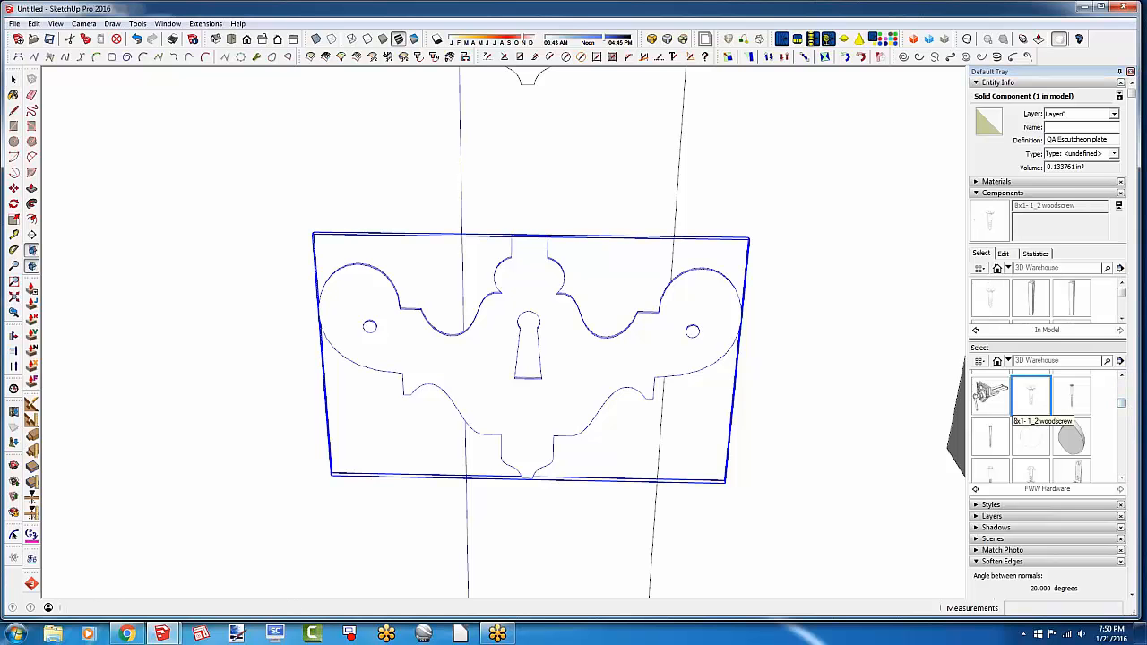
click(583, 224)
click(1072, 399)
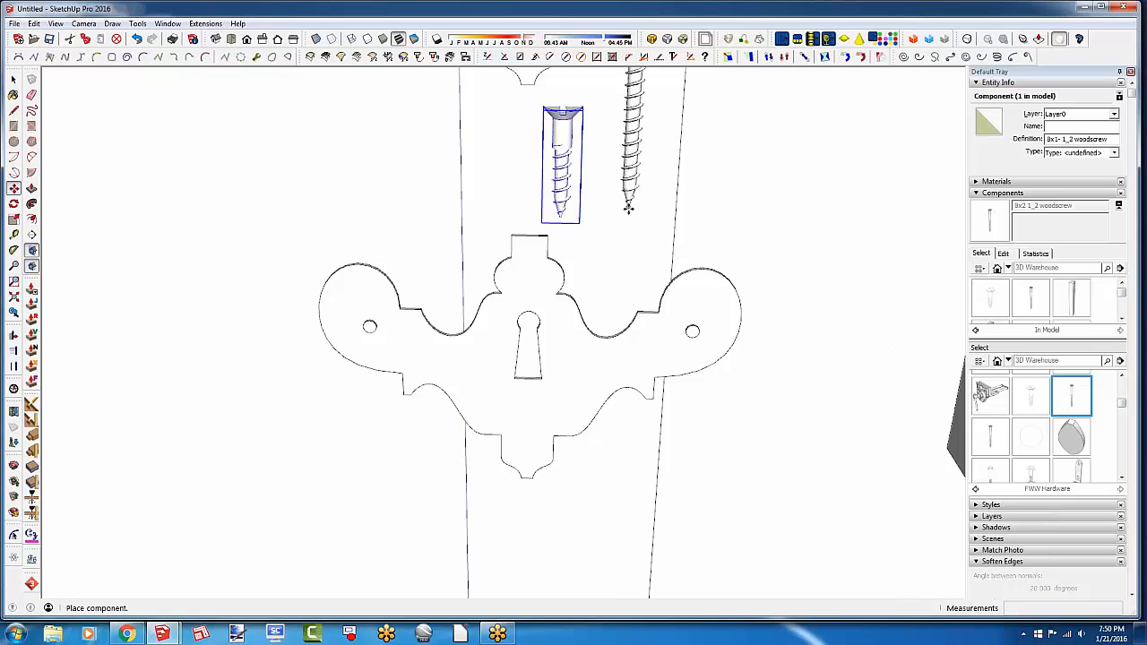
click(627, 220)
scroll(566, 388, down, 3)
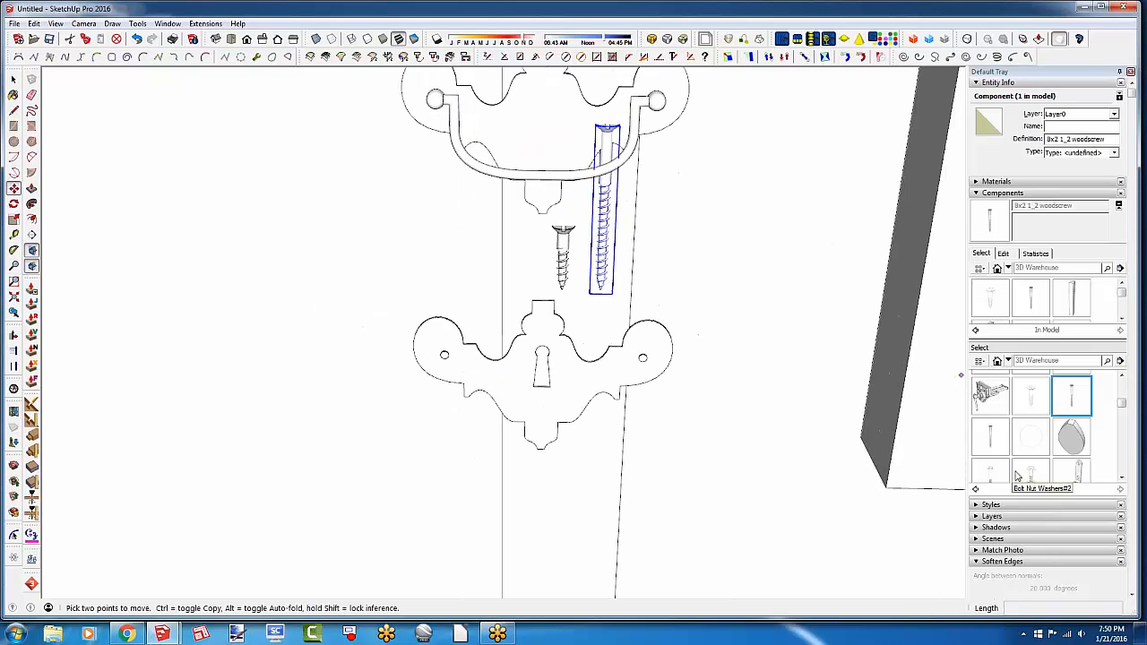
Try placing the 6-32 x1 screw on the escutcheon plate, and undo the placement
click(986, 436)
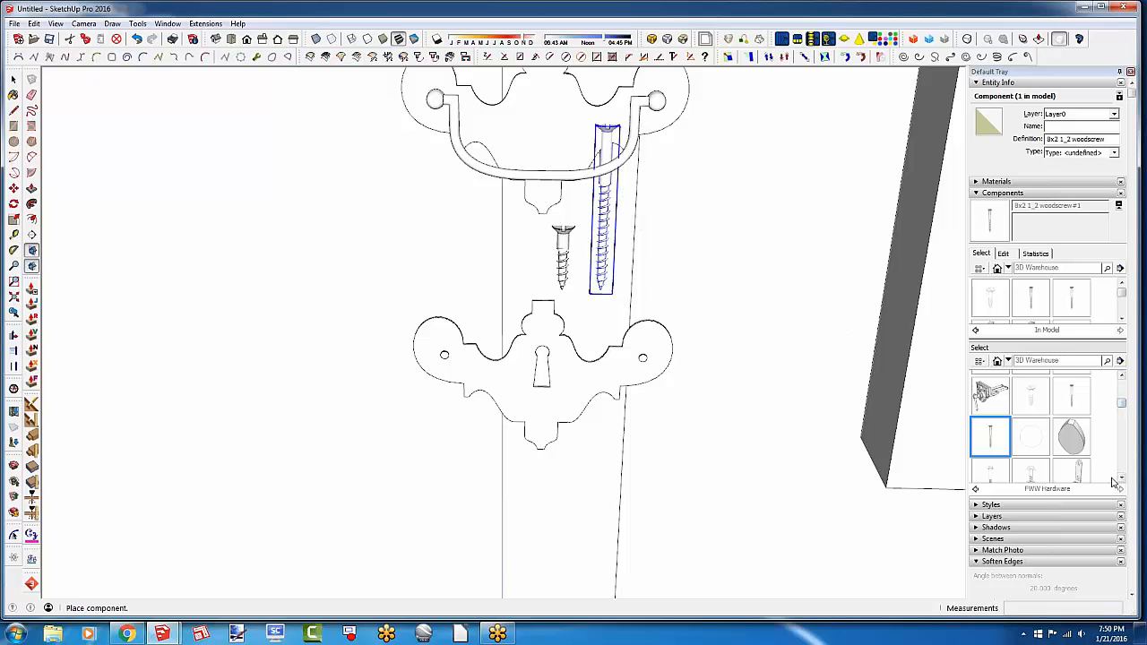
key(Escape)
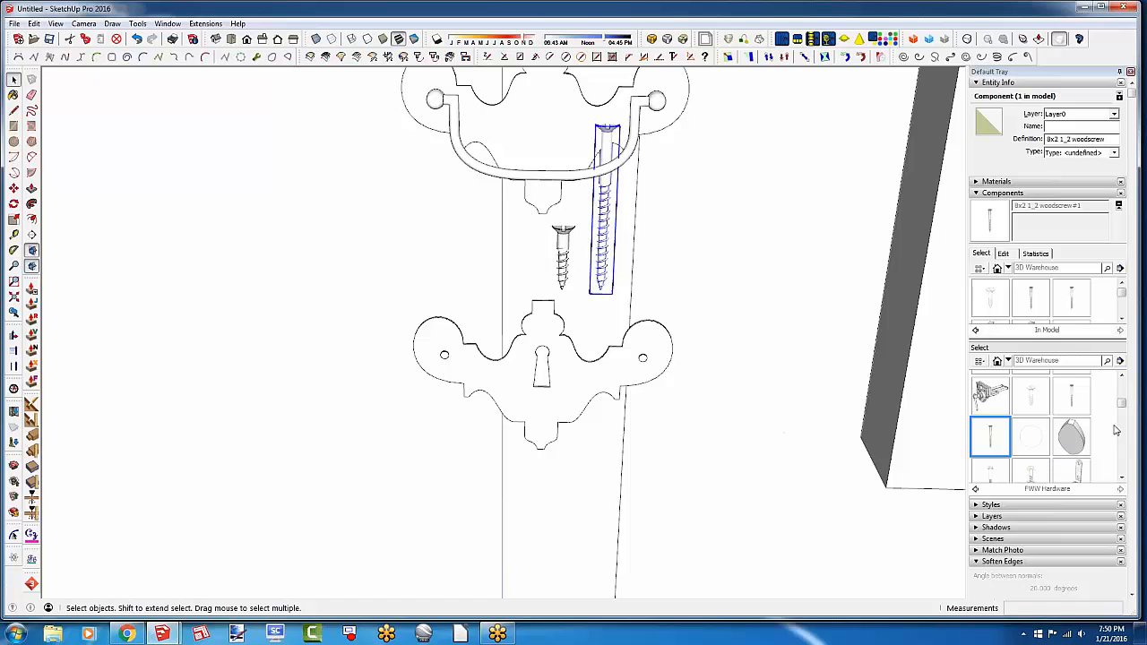
scroll(1122, 404, up, 1)
drag(1123, 404, 1122, 400)
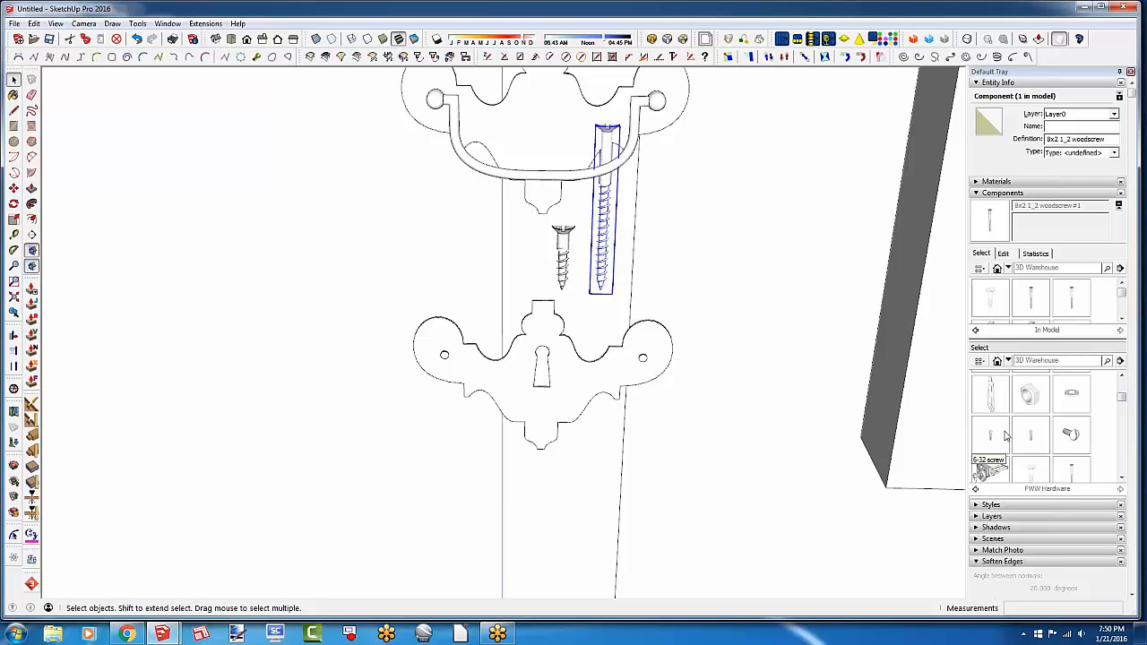
click(1030, 437)
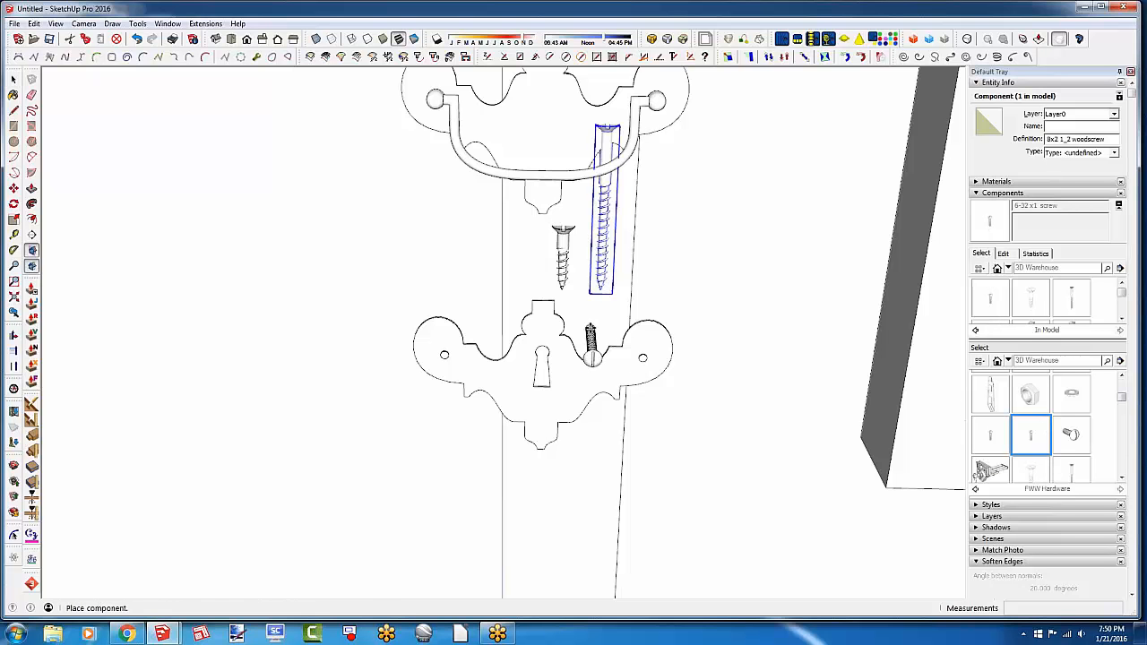
click(591, 353)
key(ctrl+z)
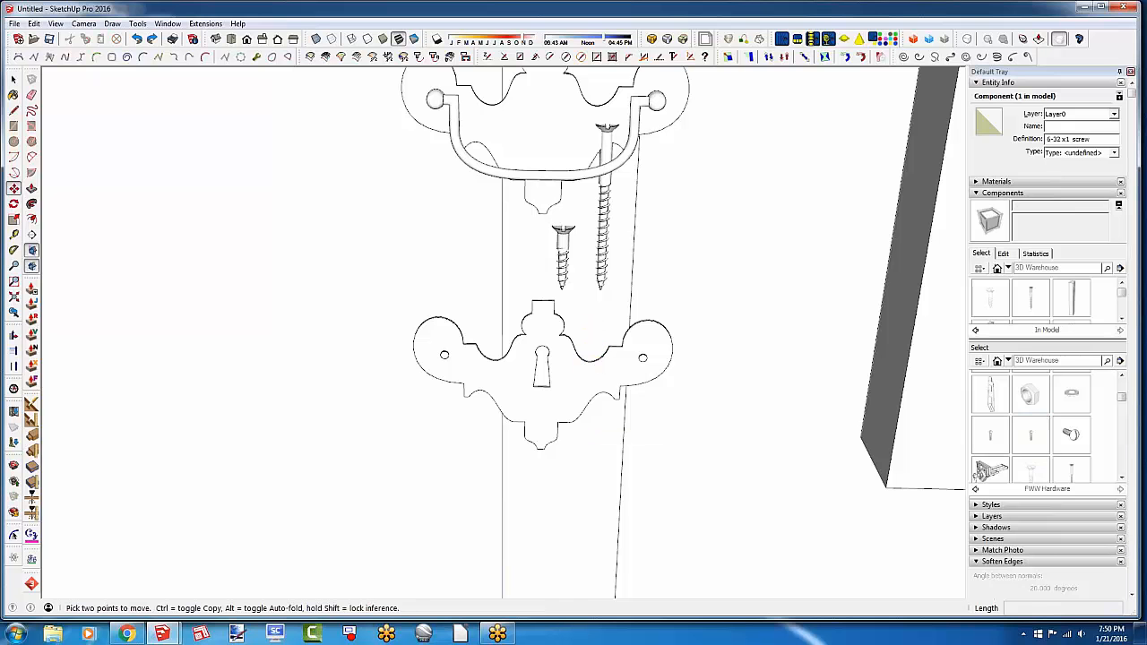
Place the #4x3/4 Wood Screw on the leg beside the 8x1- 1_2 woodscrew, on the side away from the longest screw
drag(1122, 399, 1121, 386)
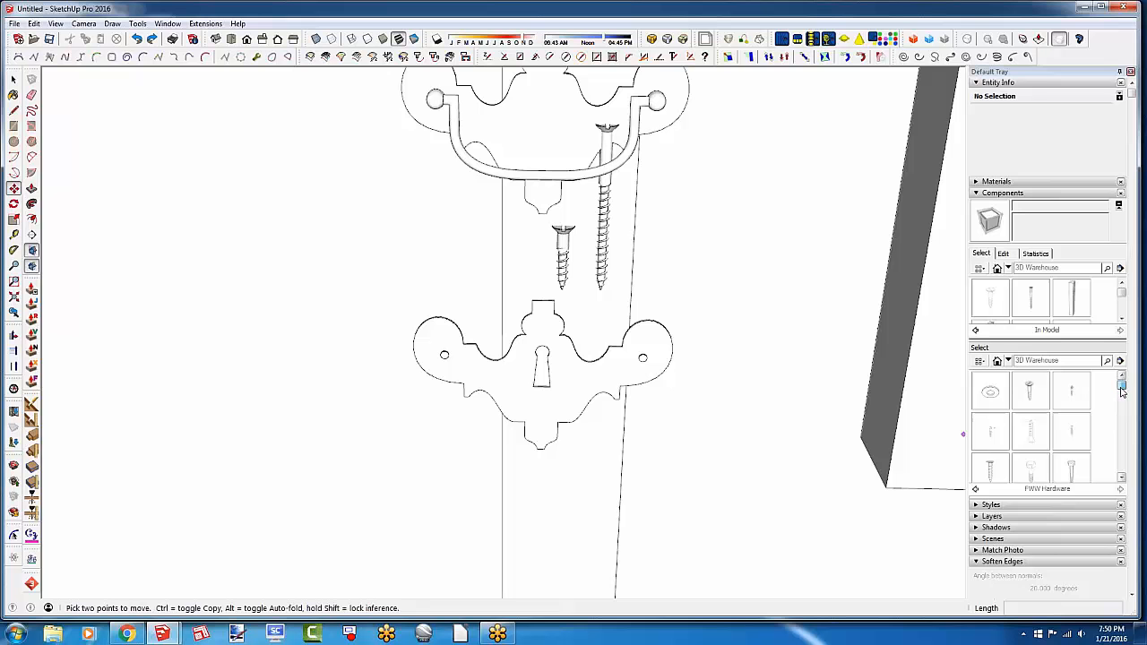
click(1075, 393)
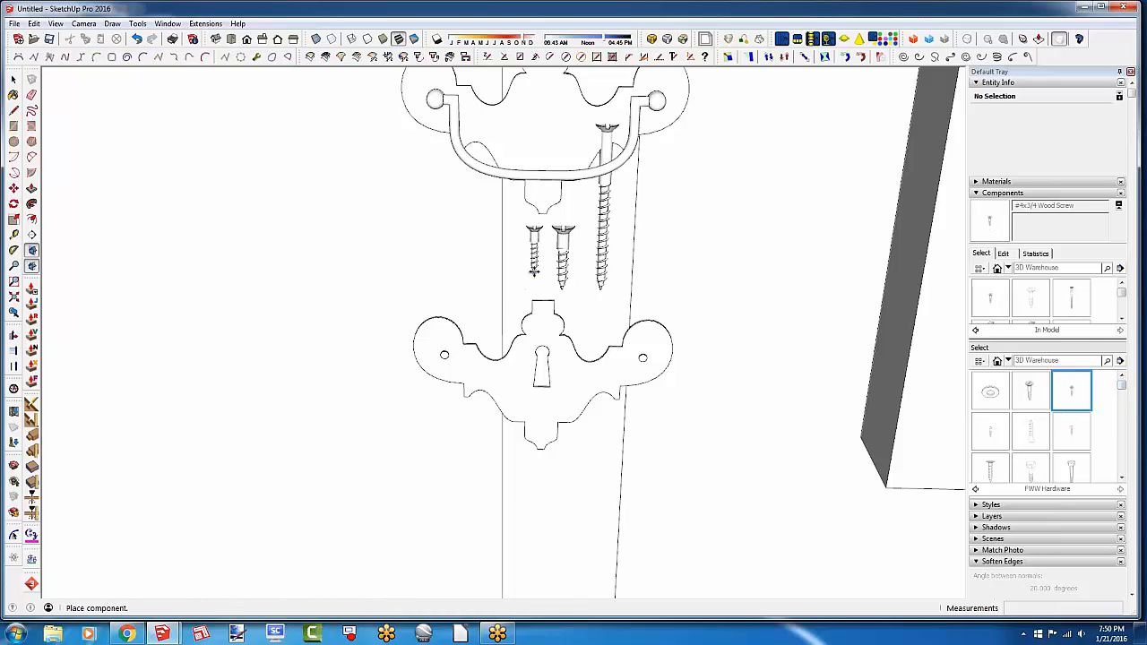
click(533, 270)
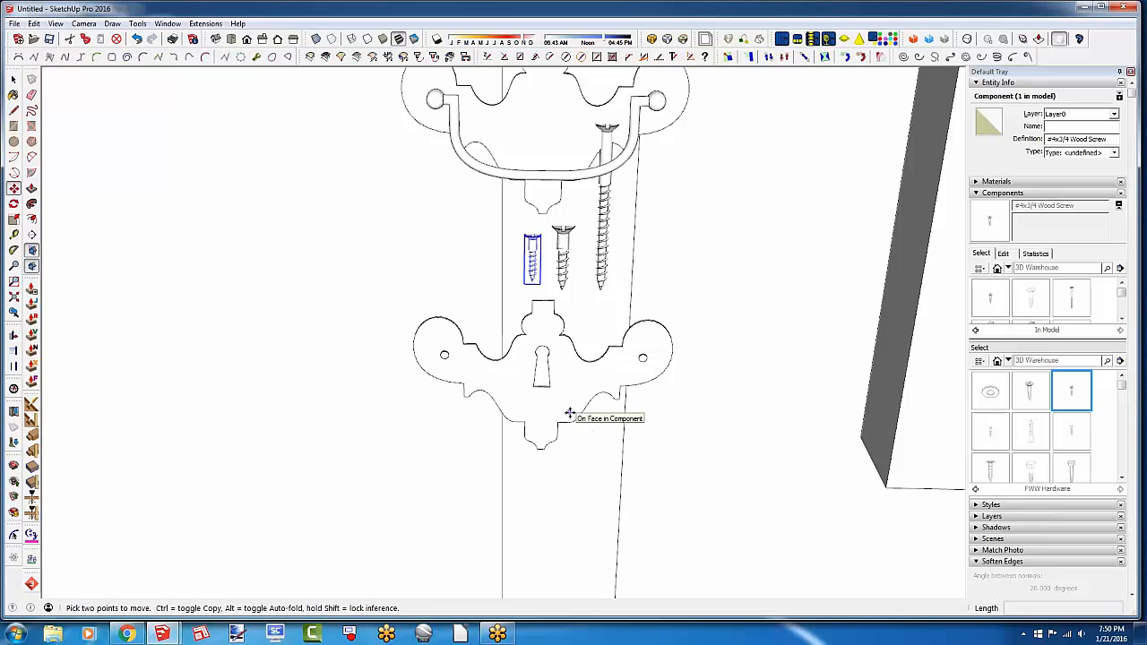
click(1028, 394)
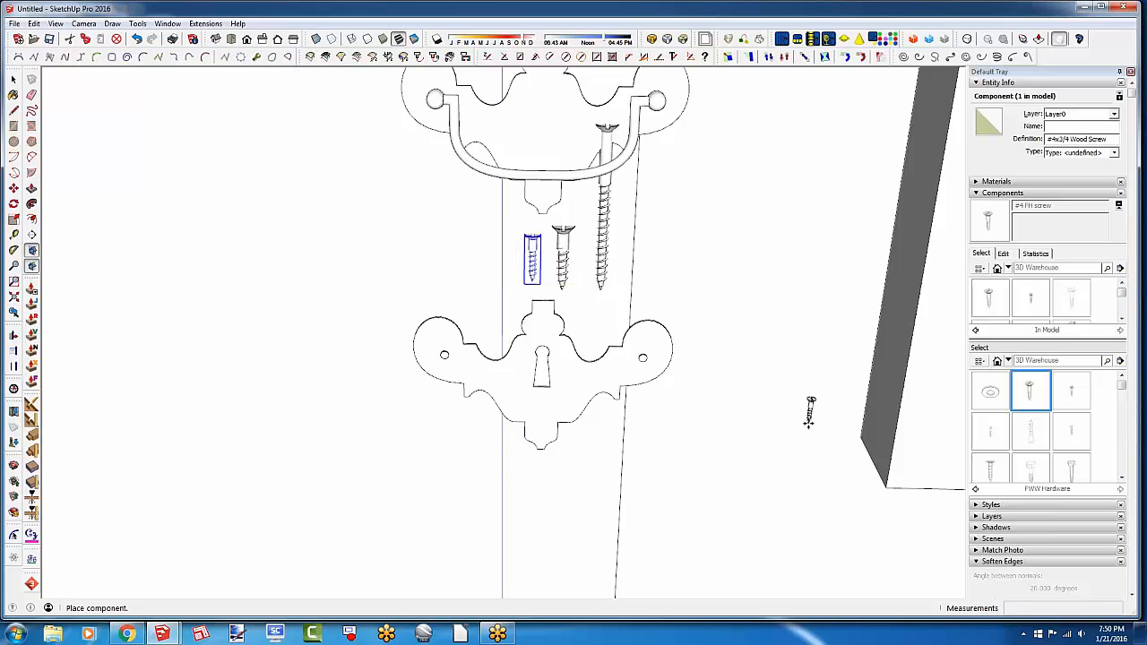
key(space)
Examine the three placed wood screws up close, comparing their heads, shanks and threads from several angles
middle_drag(524, 361, 613, 364)
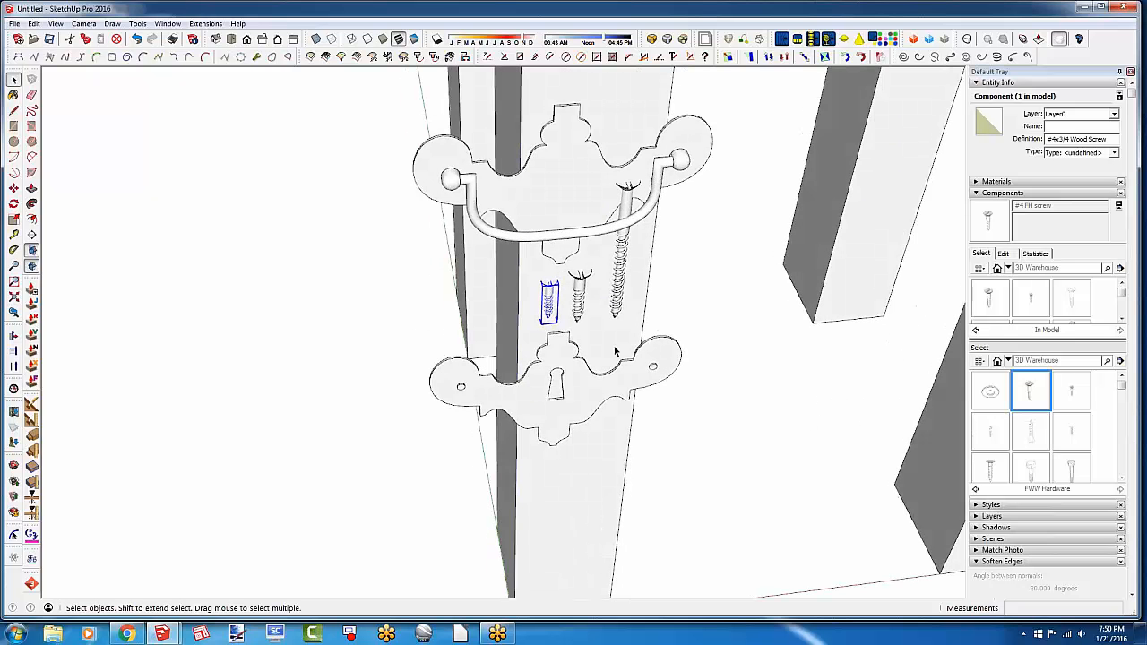
scroll(636, 219, up, 5)
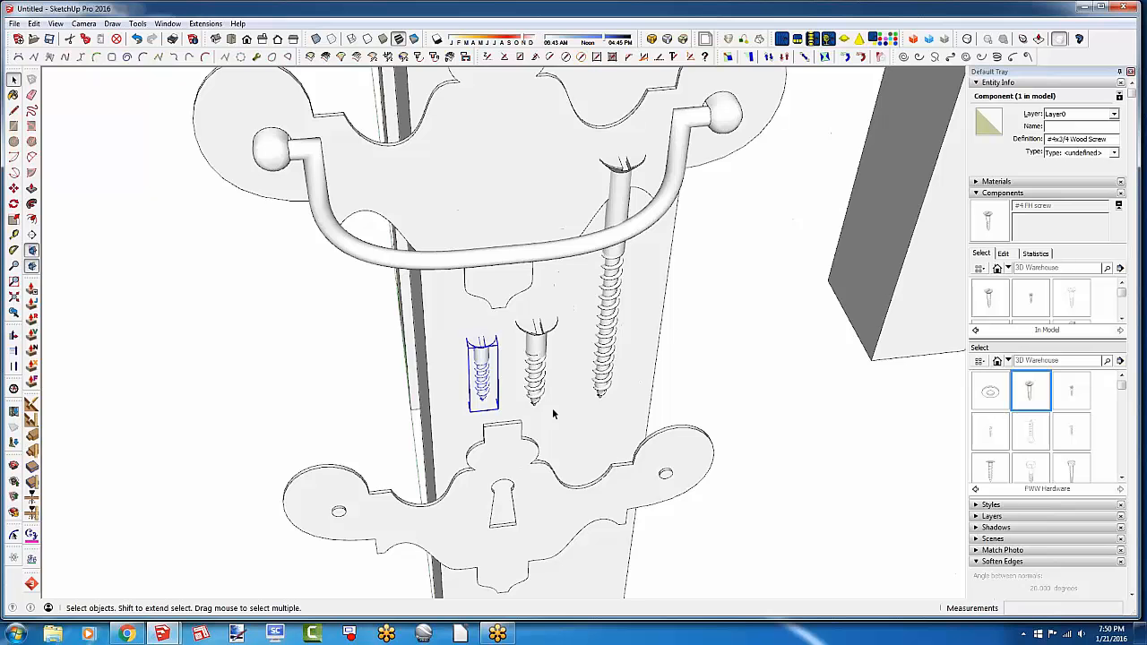
middle_drag(555, 412, 482, 389)
scroll(483, 389, up, 3)
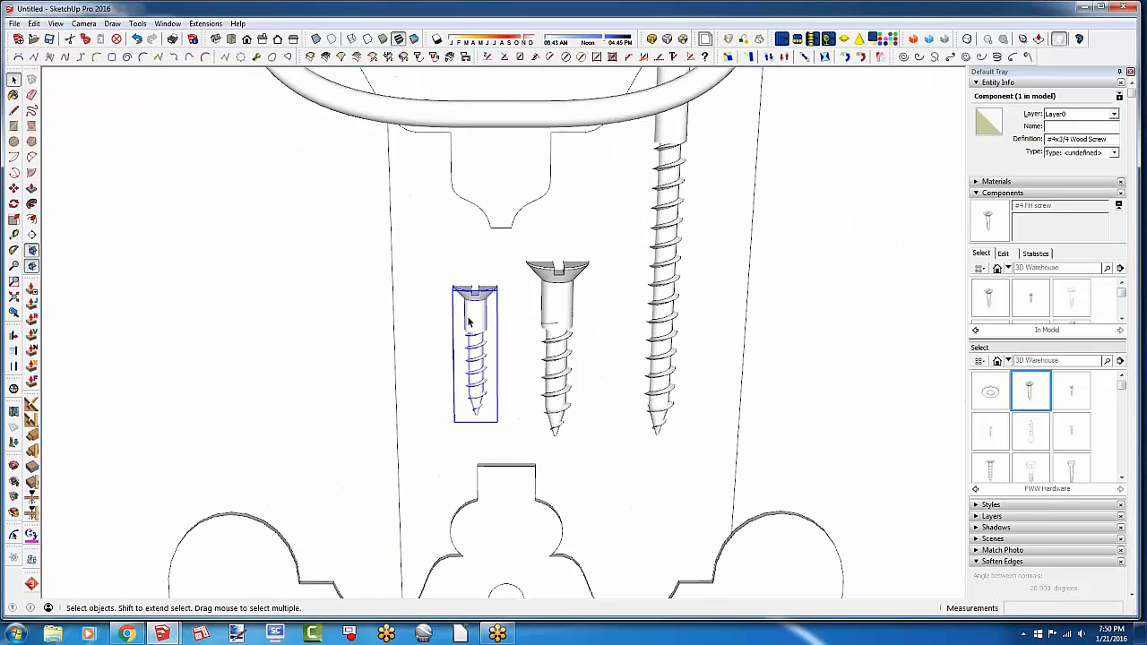
click(556, 307)
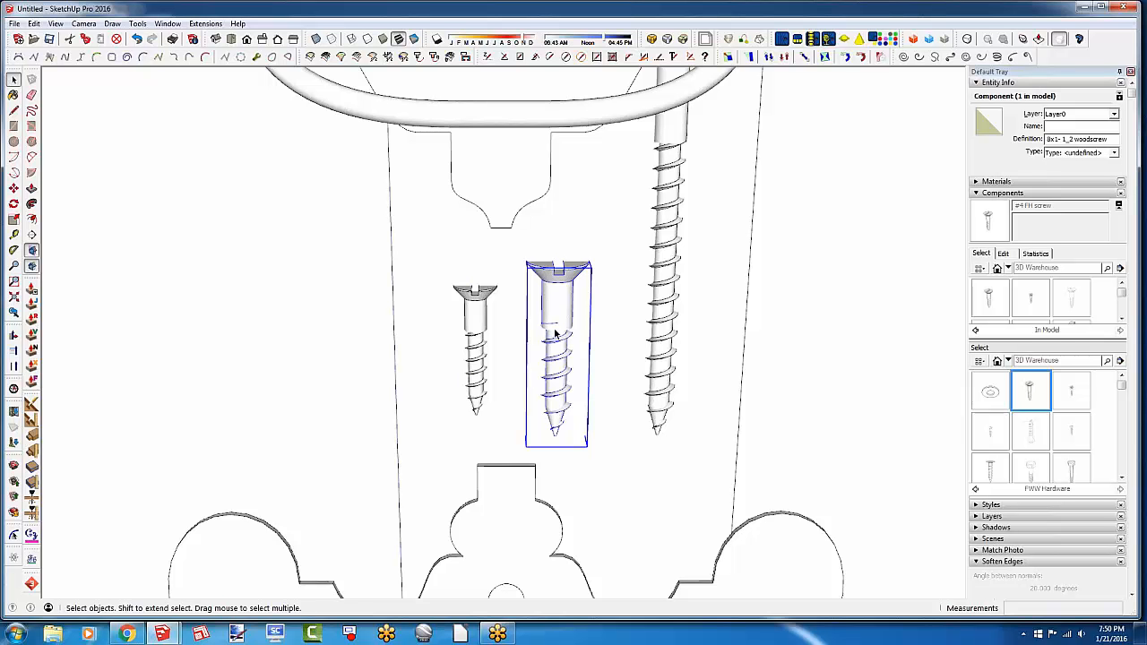
click(679, 251)
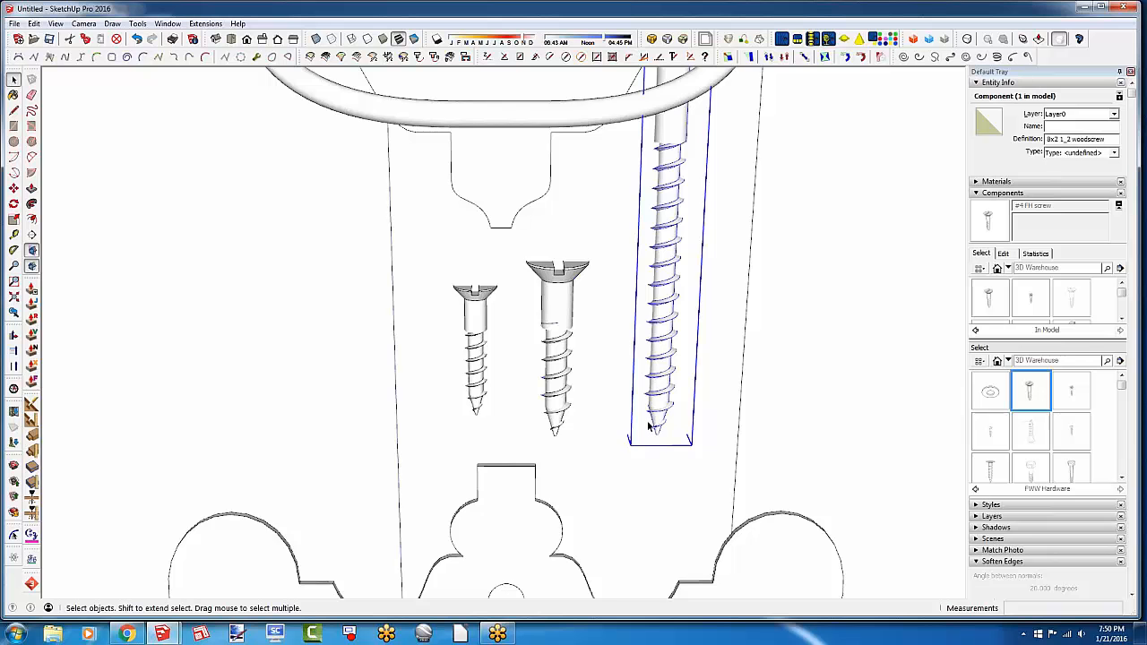
scroll(502, 408, down, 1)
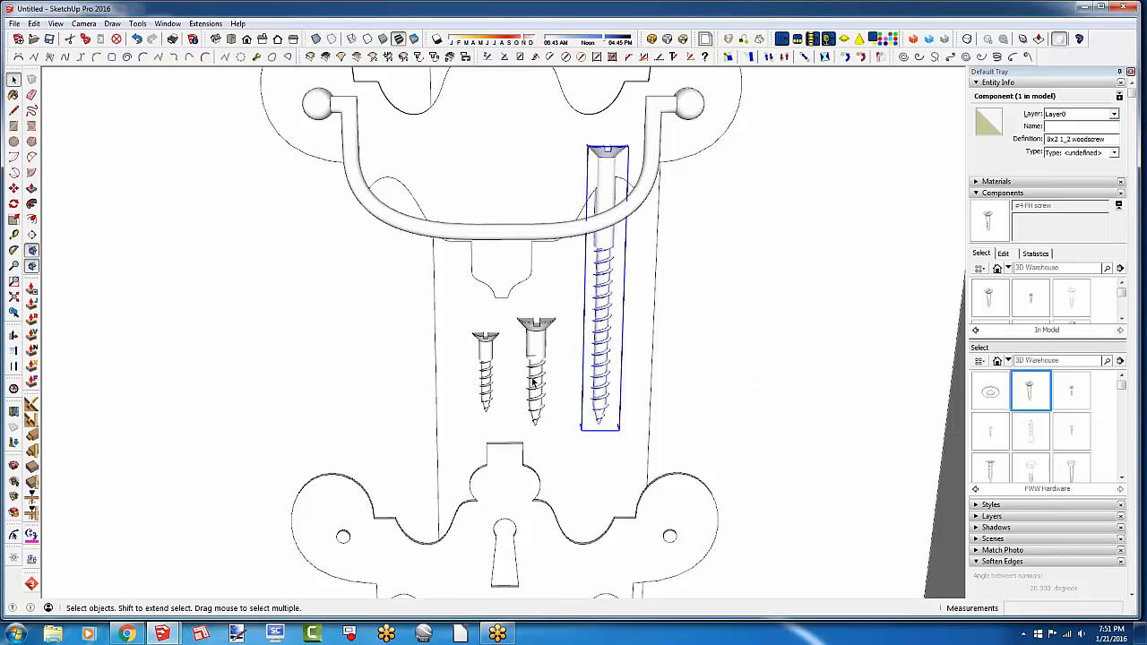
middle_drag(537, 413, 489, 419)
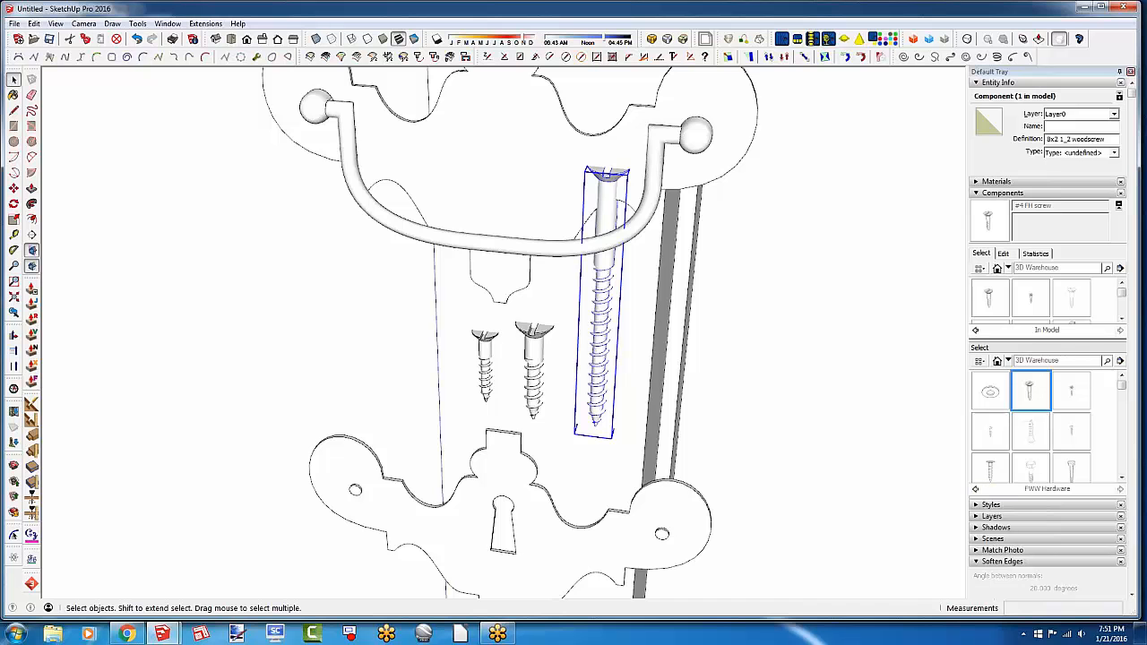
Find the Pan head screw 10x2.5 in the FWW Hardware collection and place it next to the 8x2 1_2 woodscrew
click(1121, 478)
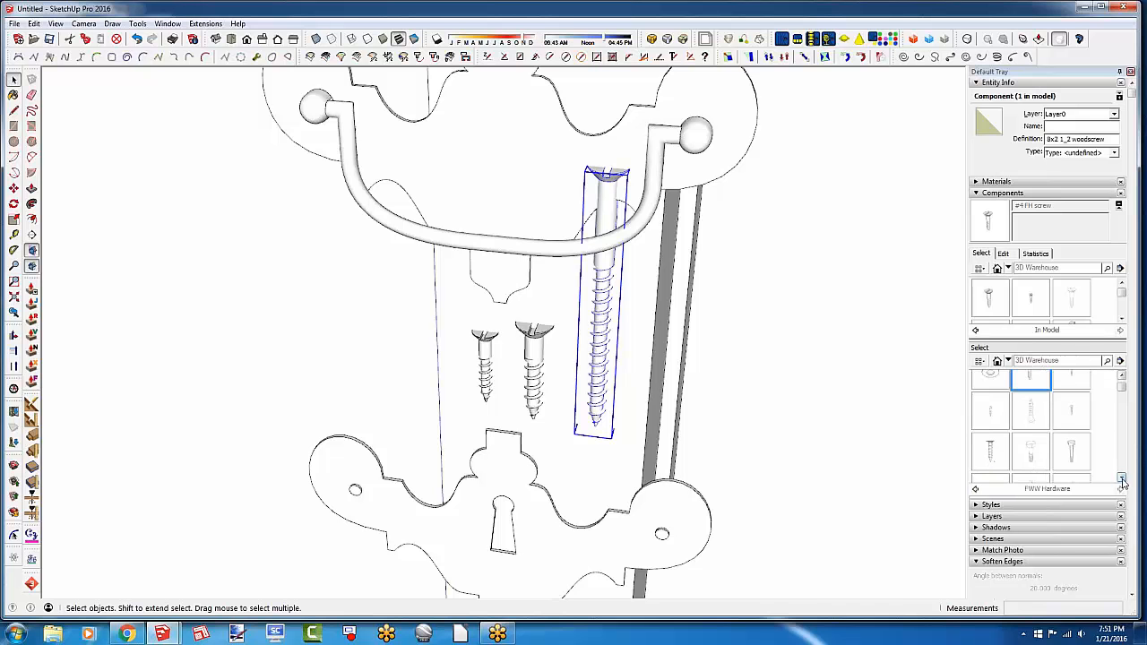
click(1121, 478)
click(1120, 477)
click(1121, 478)
click(1120, 477)
click(1121, 477)
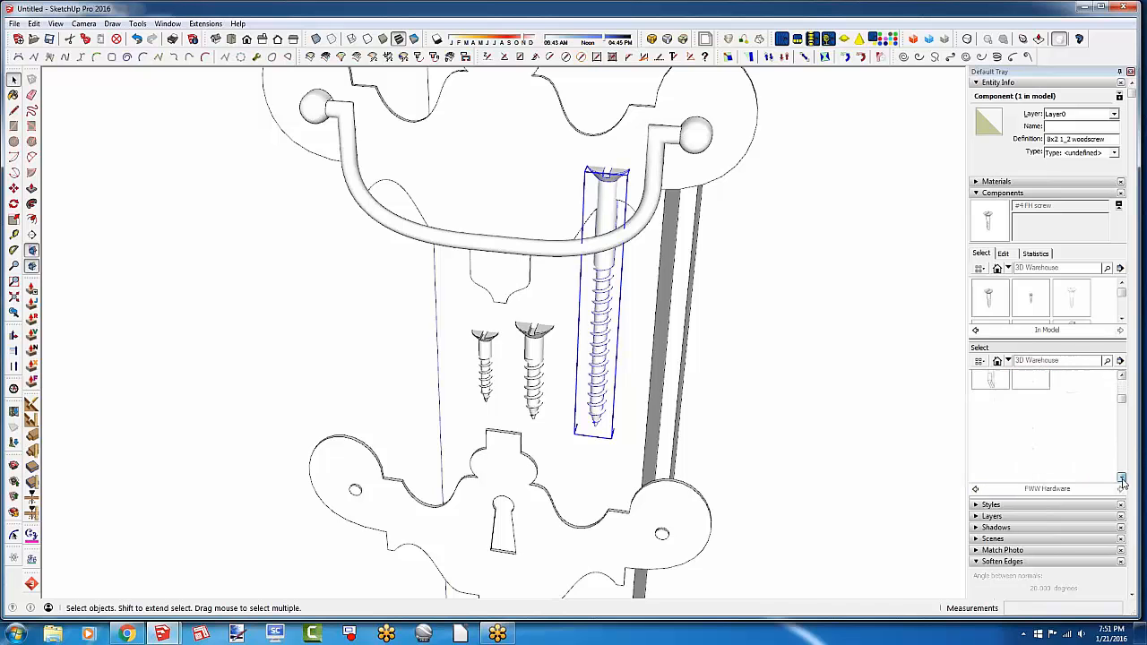
click(1121, 477)
click(1120, 477)
click(1121, 478)
click(1121, 477)
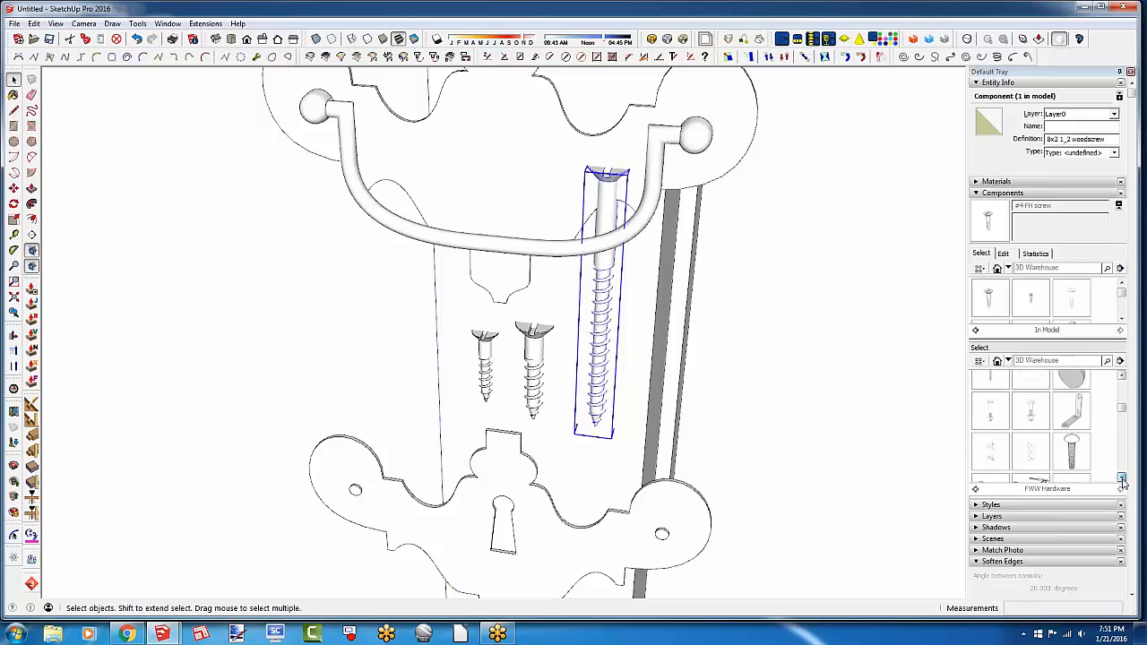
click(1120, 477)
click(1121, 477)
click(1120, 478)
click(1121, 478)
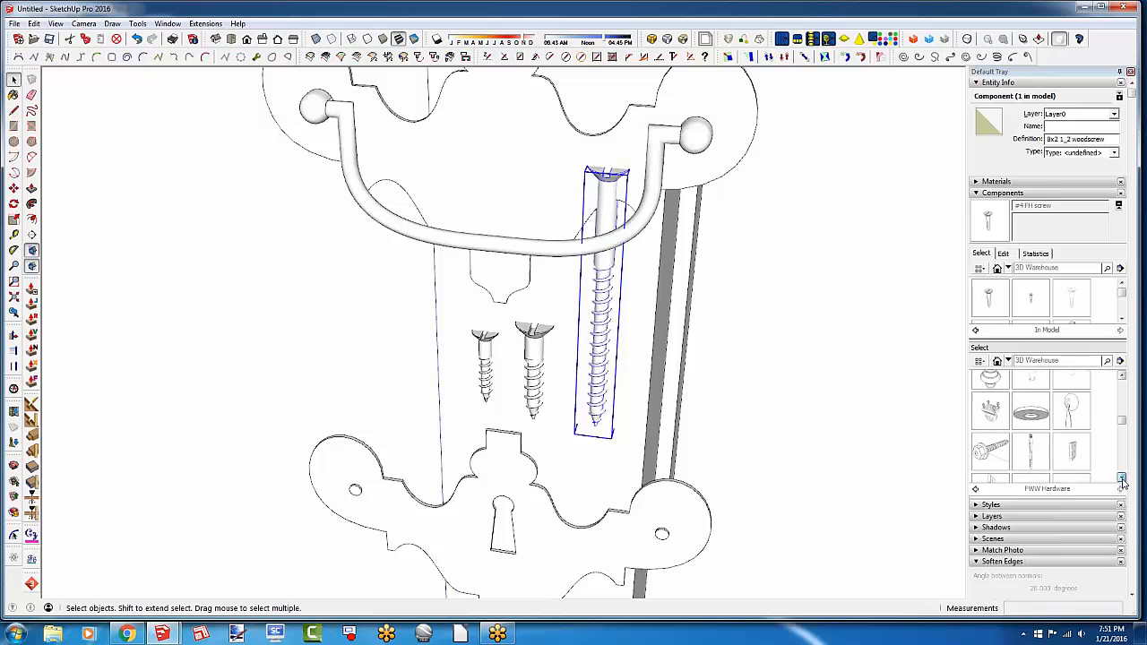
click(1120, 477)
click(1121, 477)
click(1121, 478)
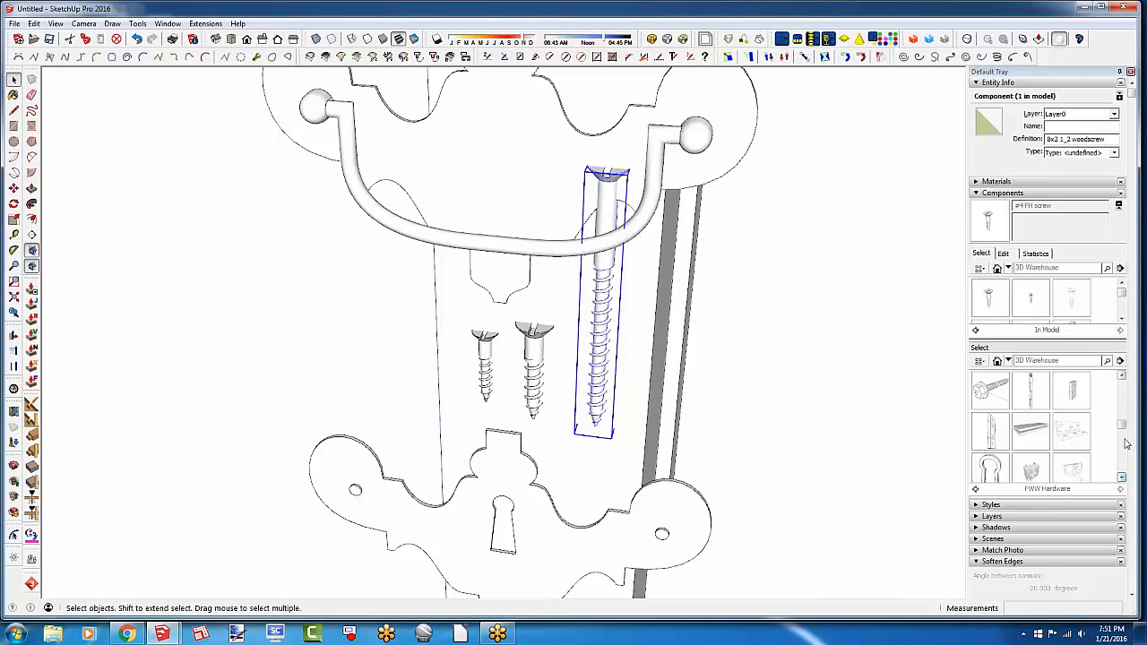
drag(1122, 425, 1121, 445)
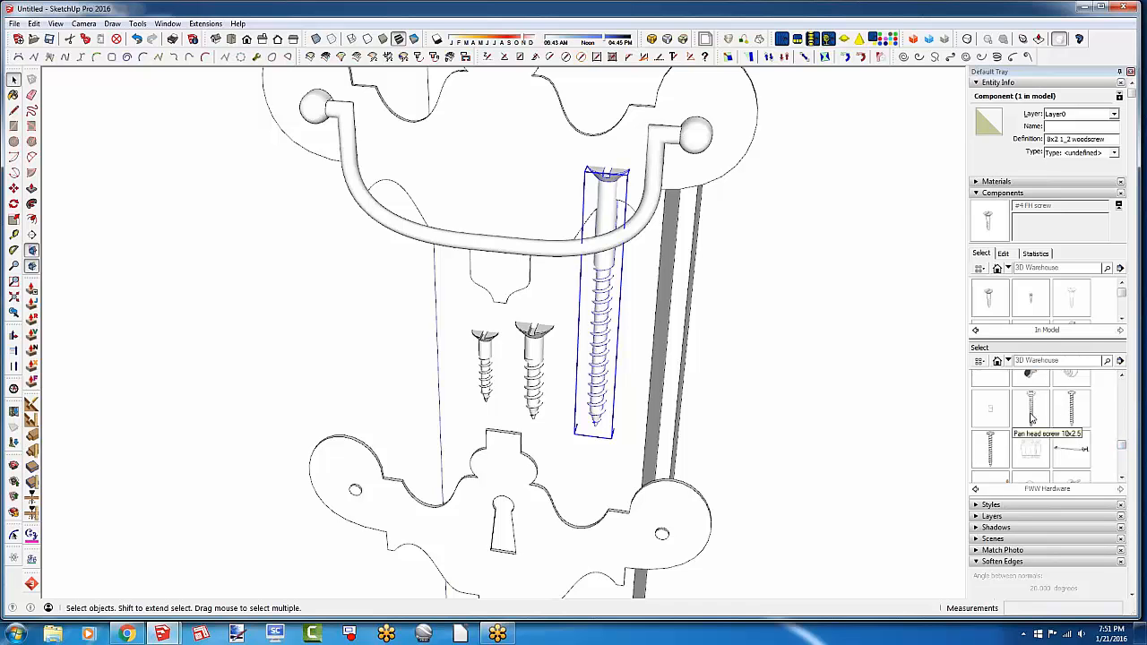
click(1029, 417)
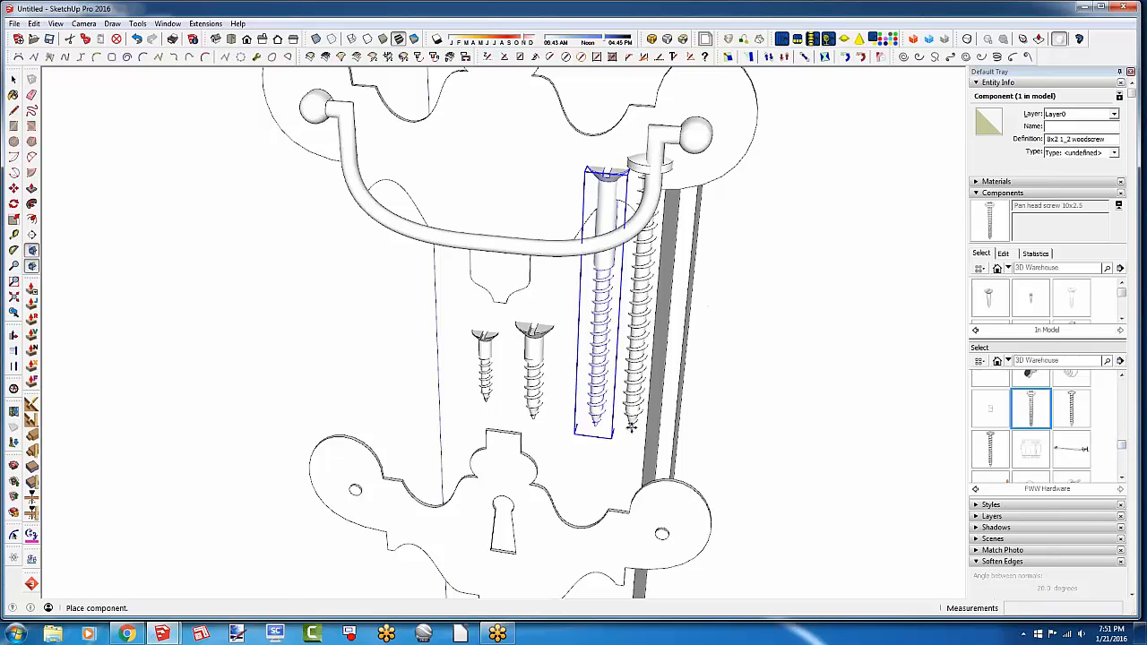
click(631, 427)
Move the 10x2.5 pan head screw by its tip away from the wood screws, clear of the drawer pull
middle_drag(582, 328, 611, 365)
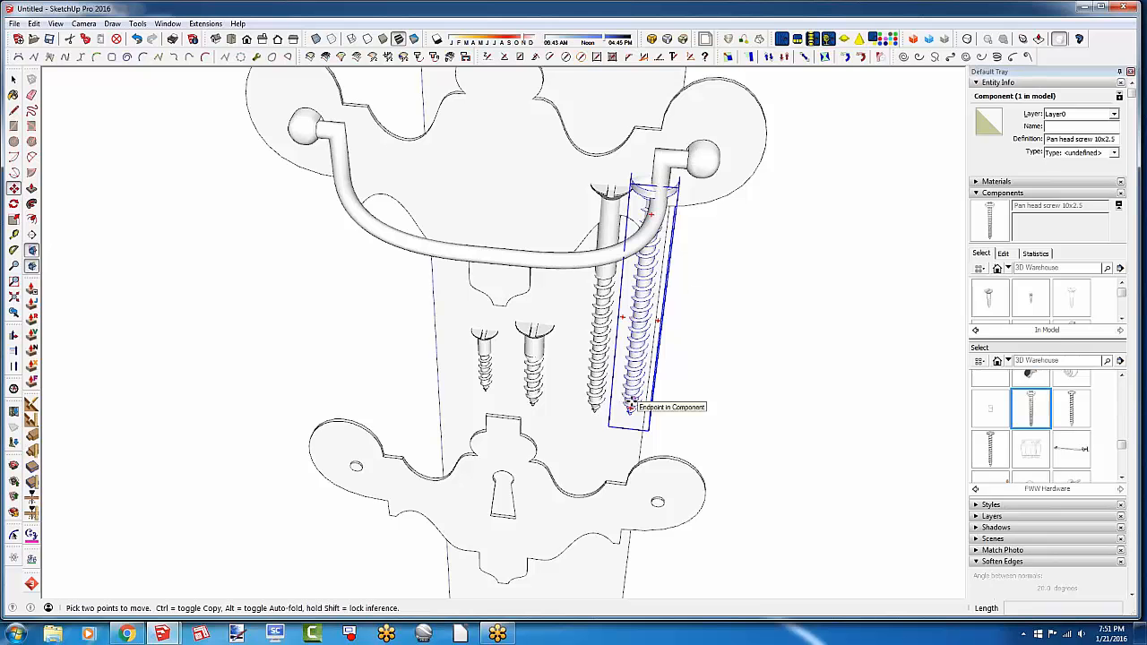
click(627, 404)
click(717, 437)
middle_drag(679, 428, 604, 225)
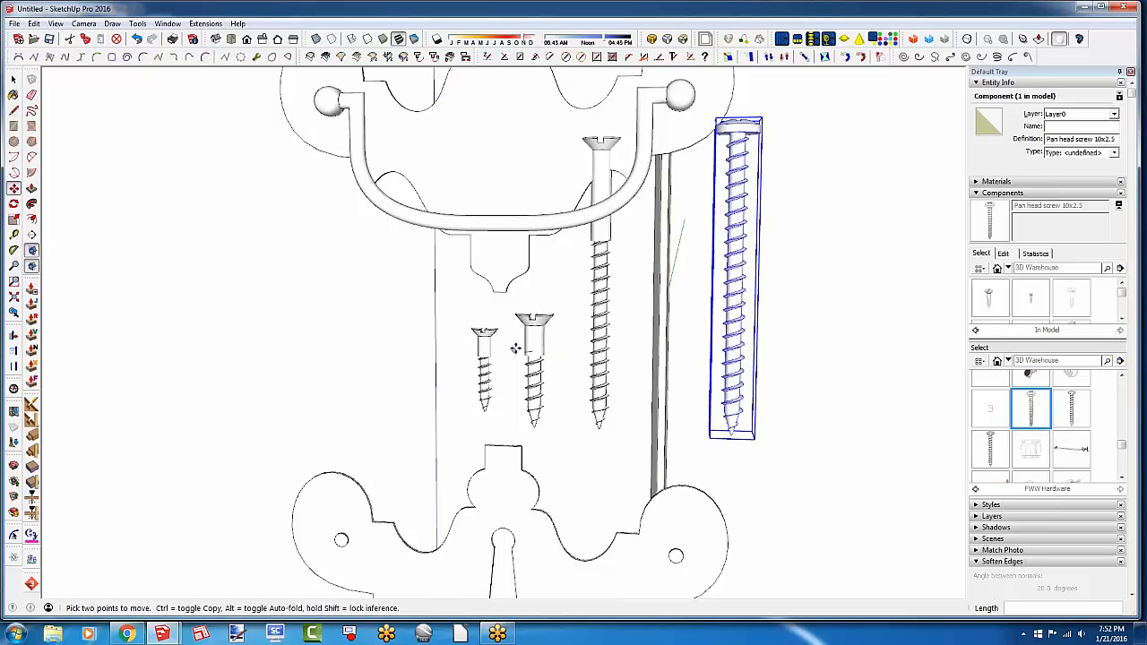
Place the Pan head screw 6x1.25 between the longest wood screw and the 10x2.5 pan head screw, and browse the other FWW Hardware components
middle_drag(514, 346, 469, 363)
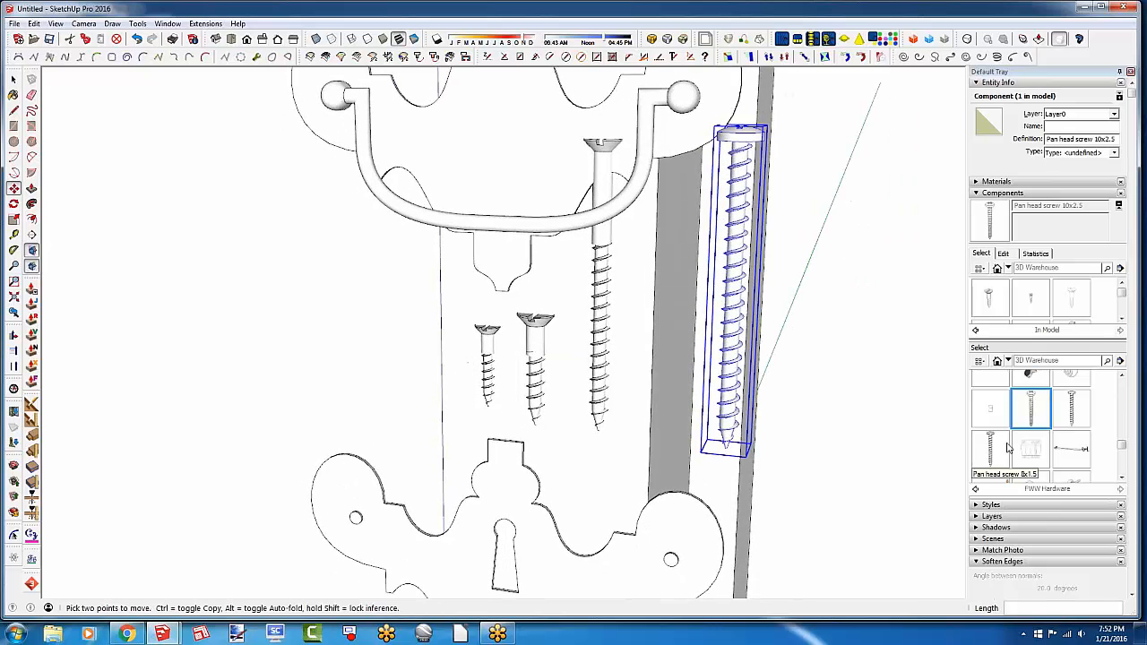
click(1066, 410)
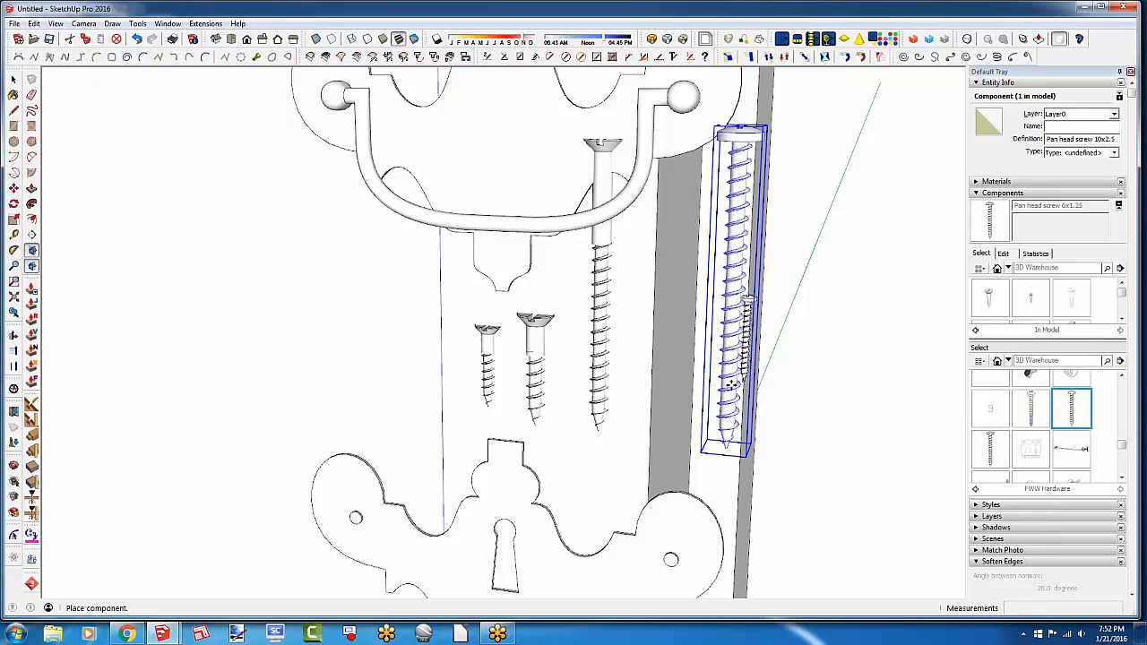
click(633, 403)
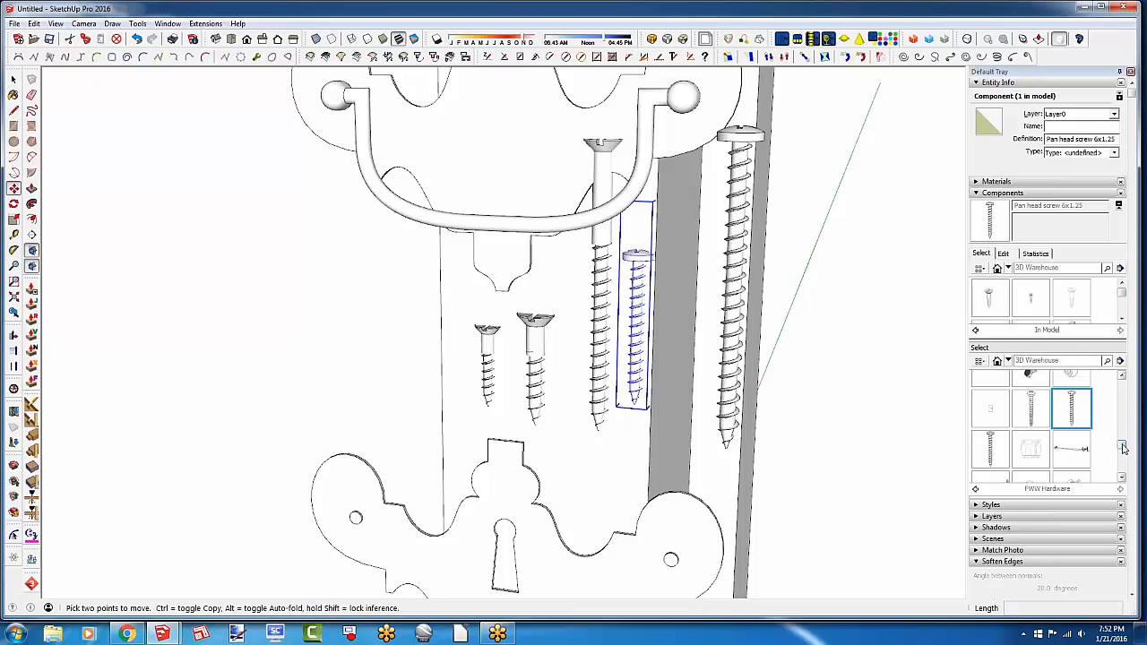
mouse_move(1122, 448)
mouse_down()
mouse_move(1119, 468)
mouse_move(1120, 447)
mouse_up()
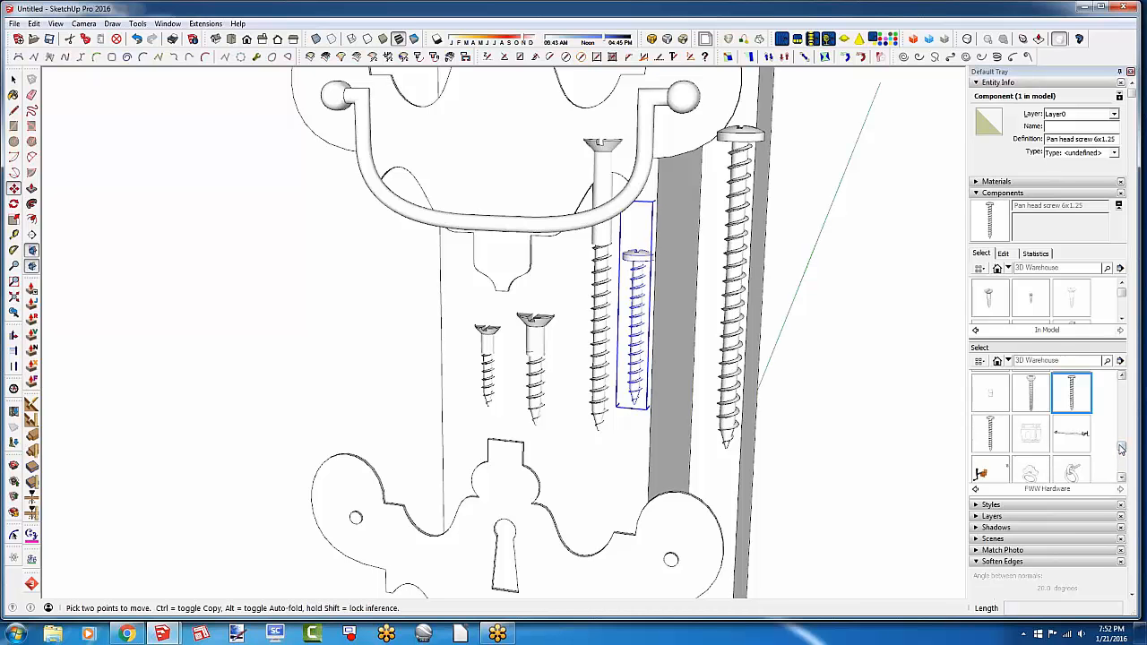
drag(1122, 454, 1122, 430)
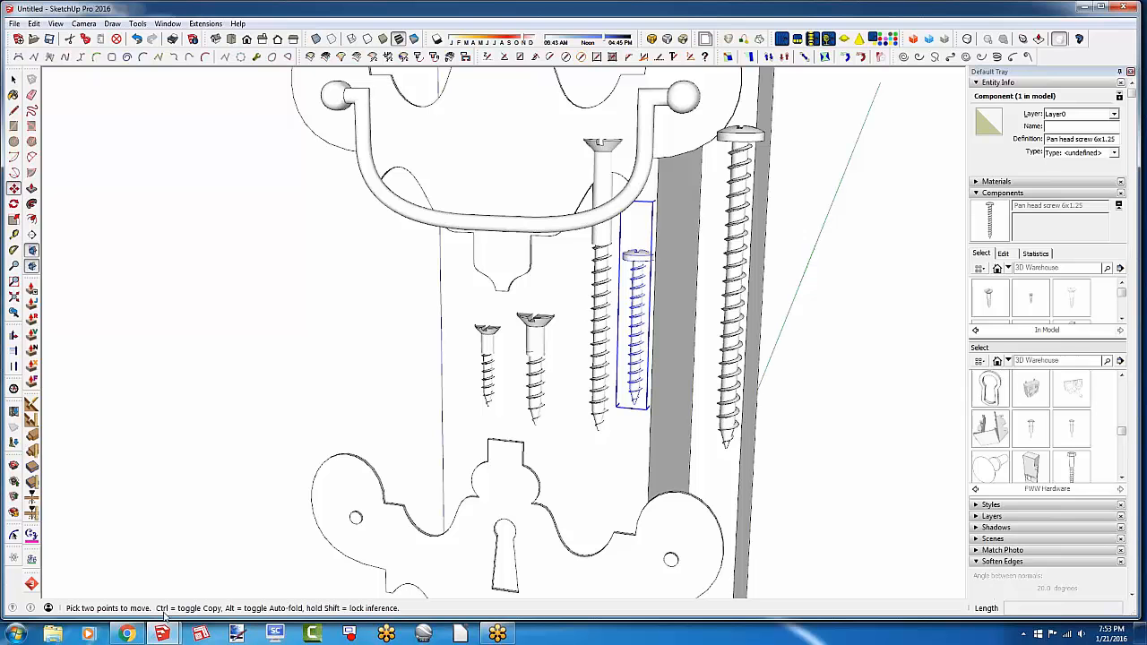
View the Base exploded scene of the Shaker Bench model to examine its hardware, and return to the untitled leg model
mouse_move(164, 634)
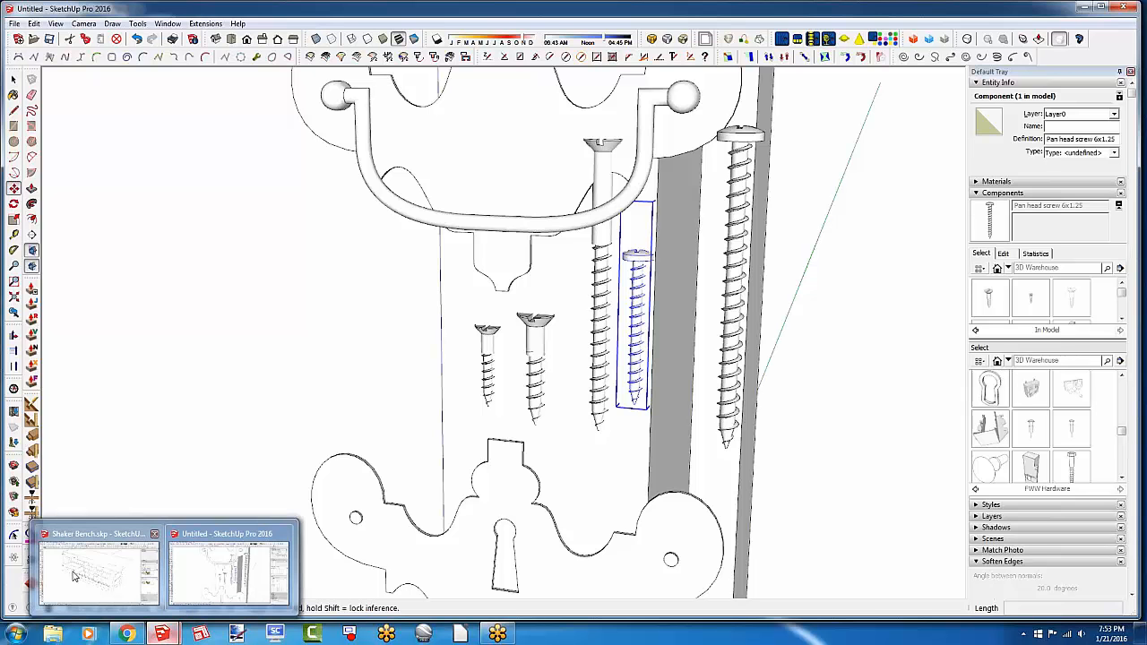
click(115, 572)
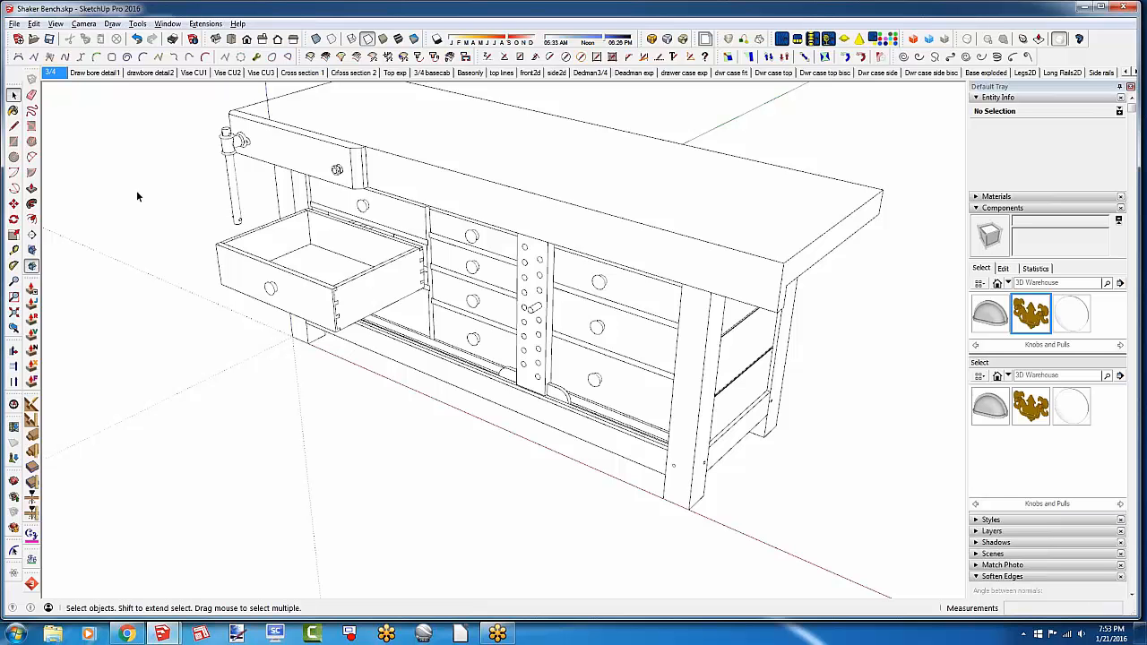
click(985, 74)
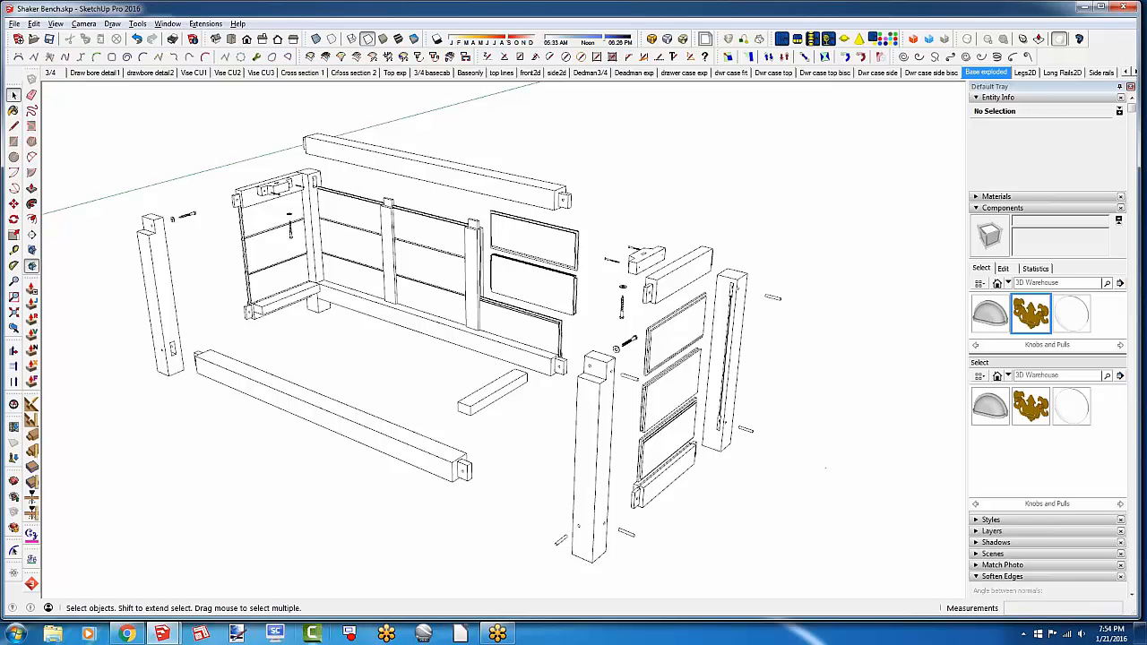
mouse_move(162, 634)
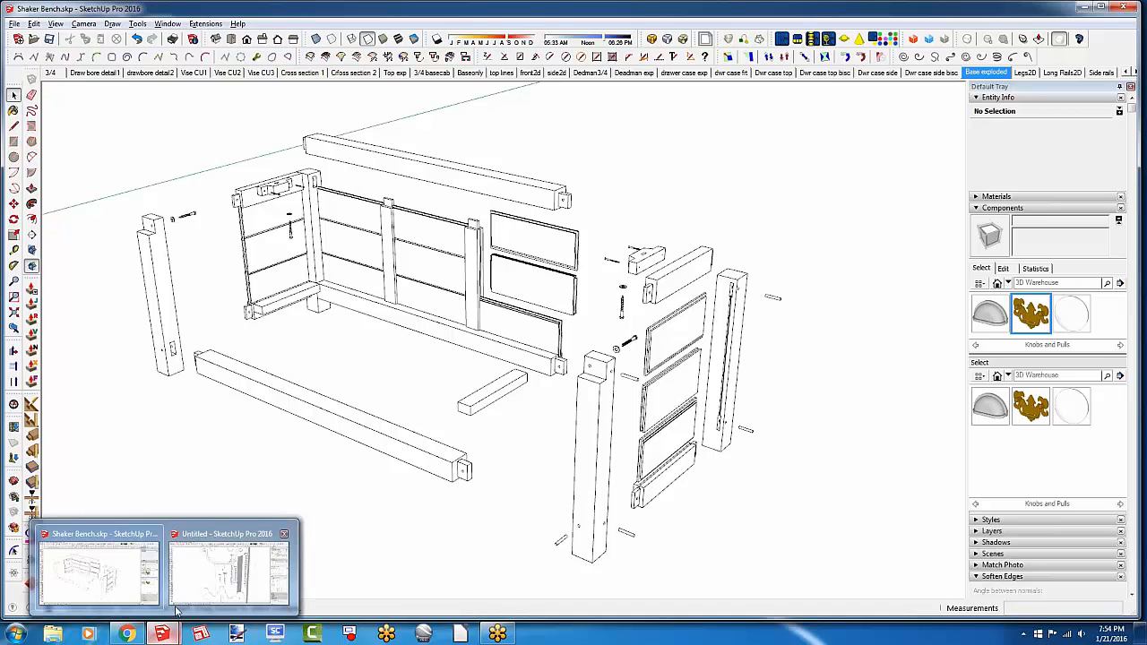
click(228, 574)
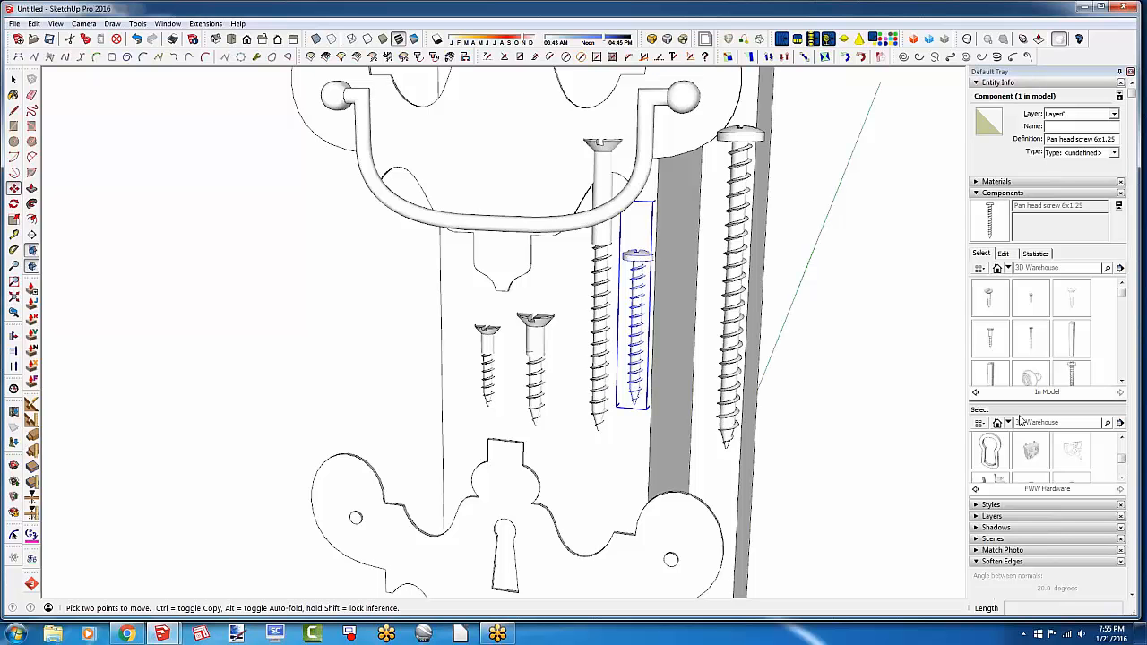
Check the backup and auto-save options in the General system preferences and cancel without changing them
click(169, 25)
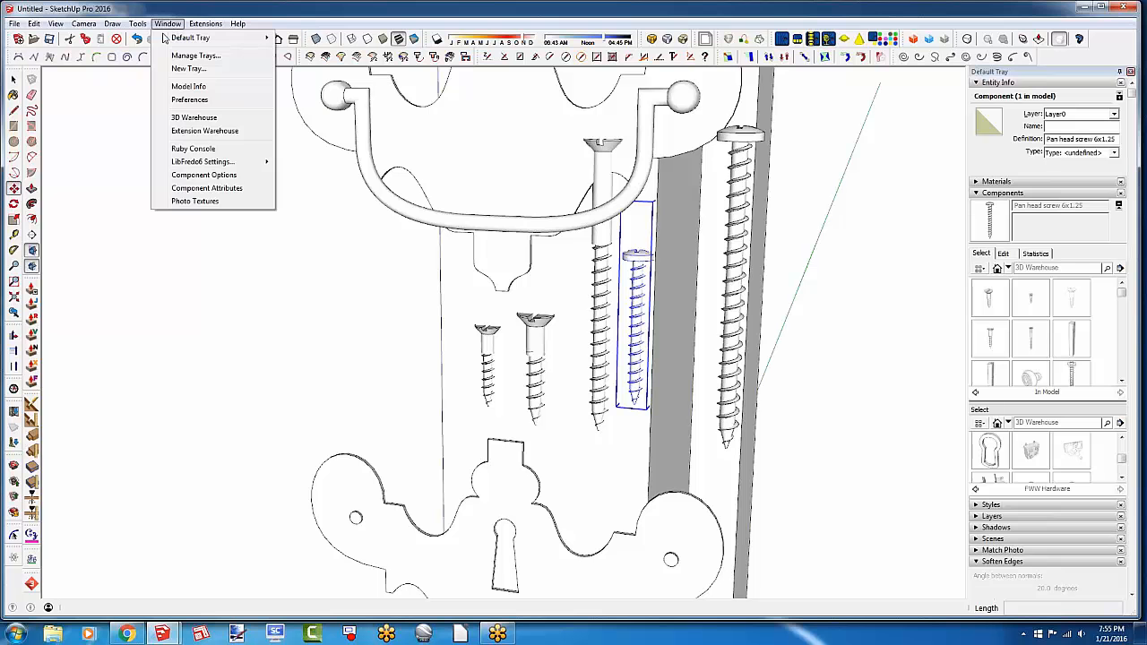
click(189, 99)
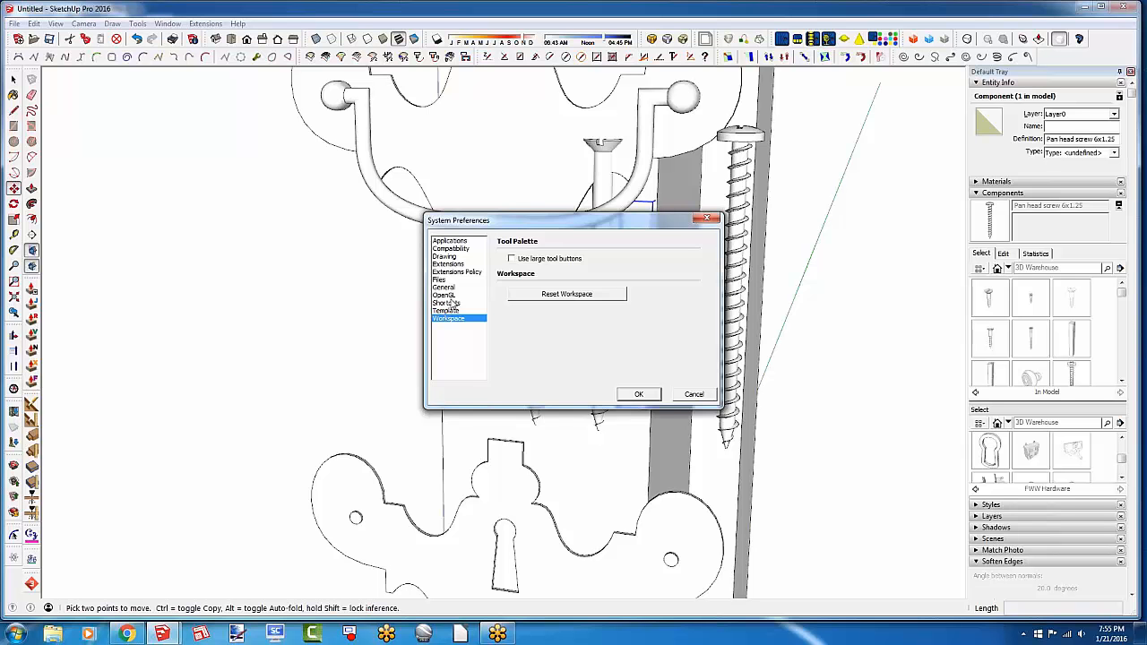
click(449, 287)
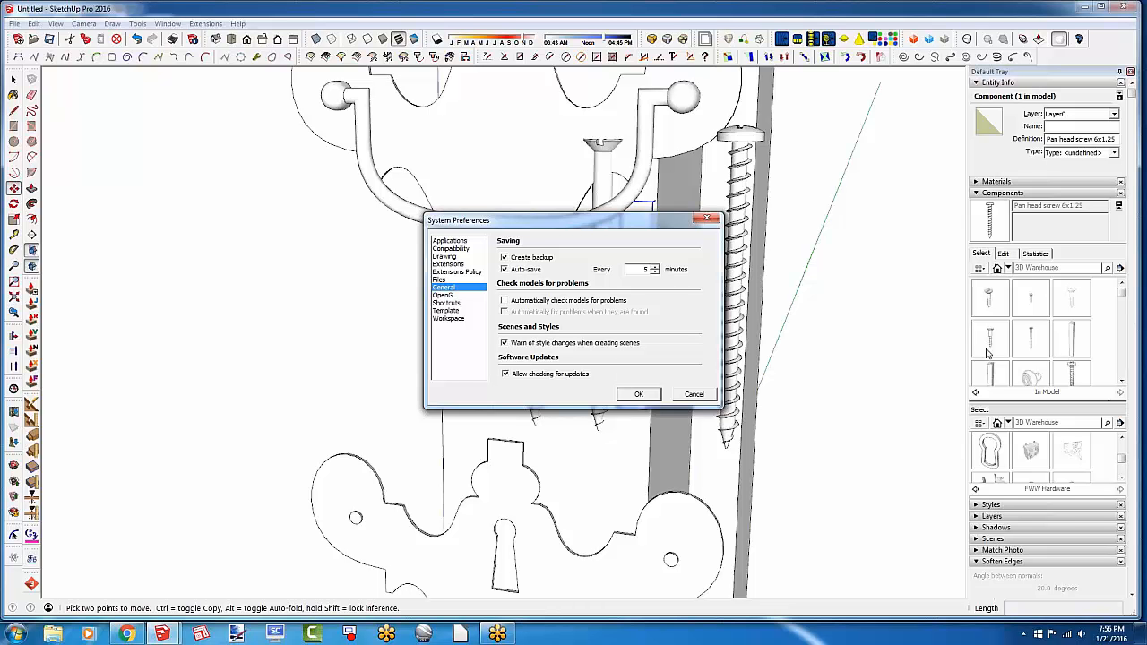
click(686, 395)
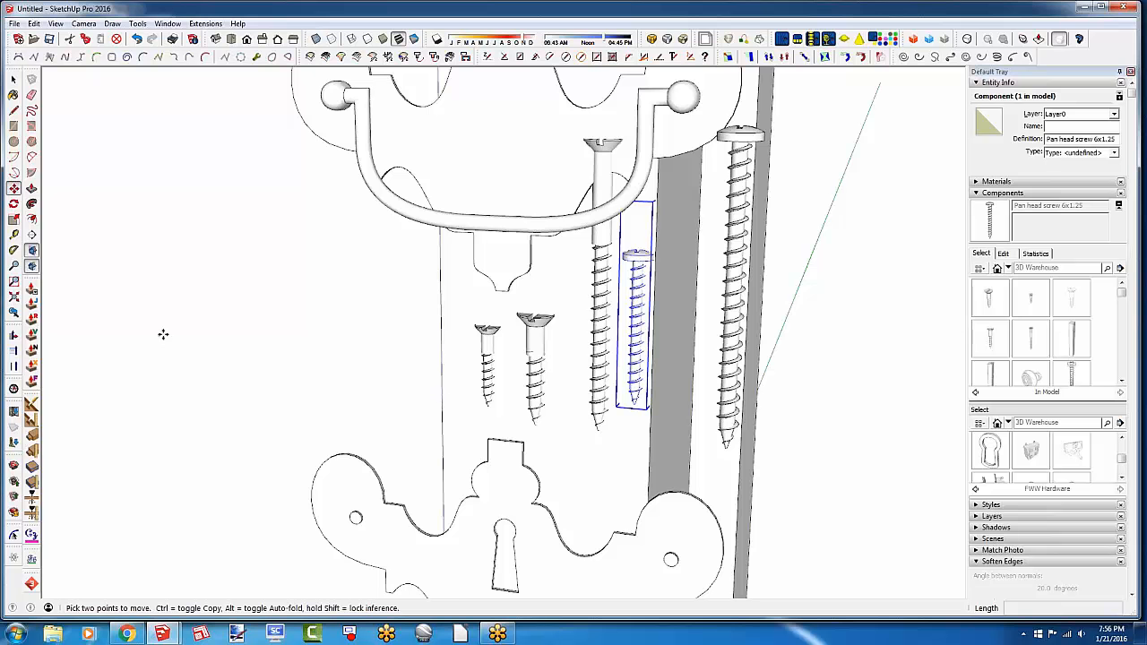
Start a new empty model, discarding the unsaved leg model with its placed hardware
scroll(470, 226, down, 4)
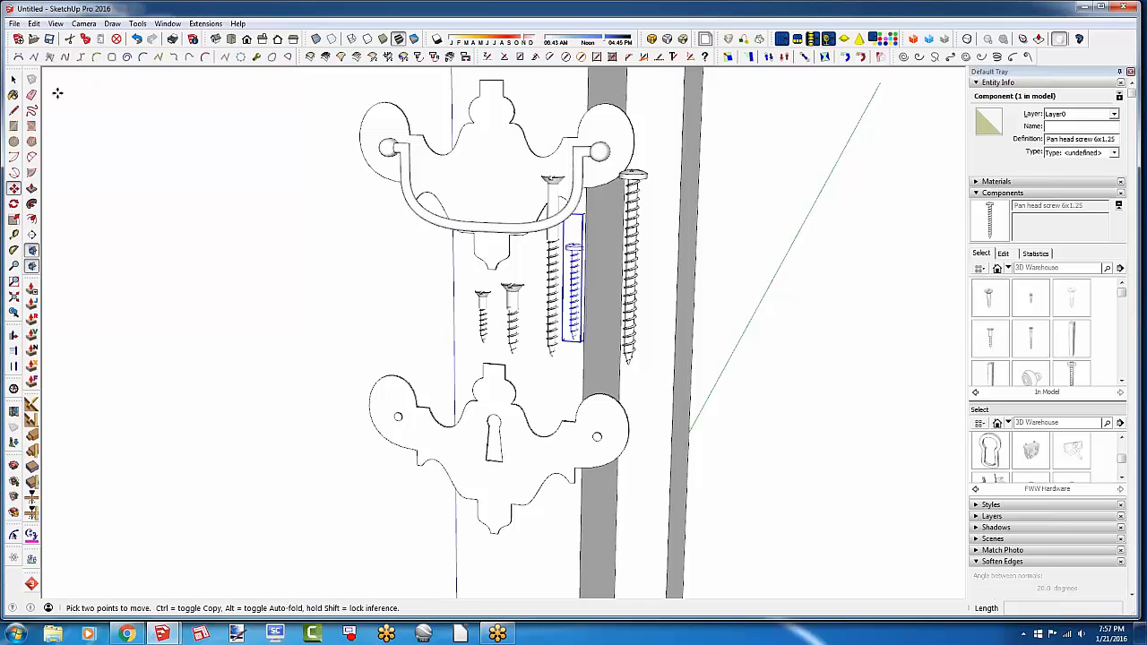
click(13, 79)
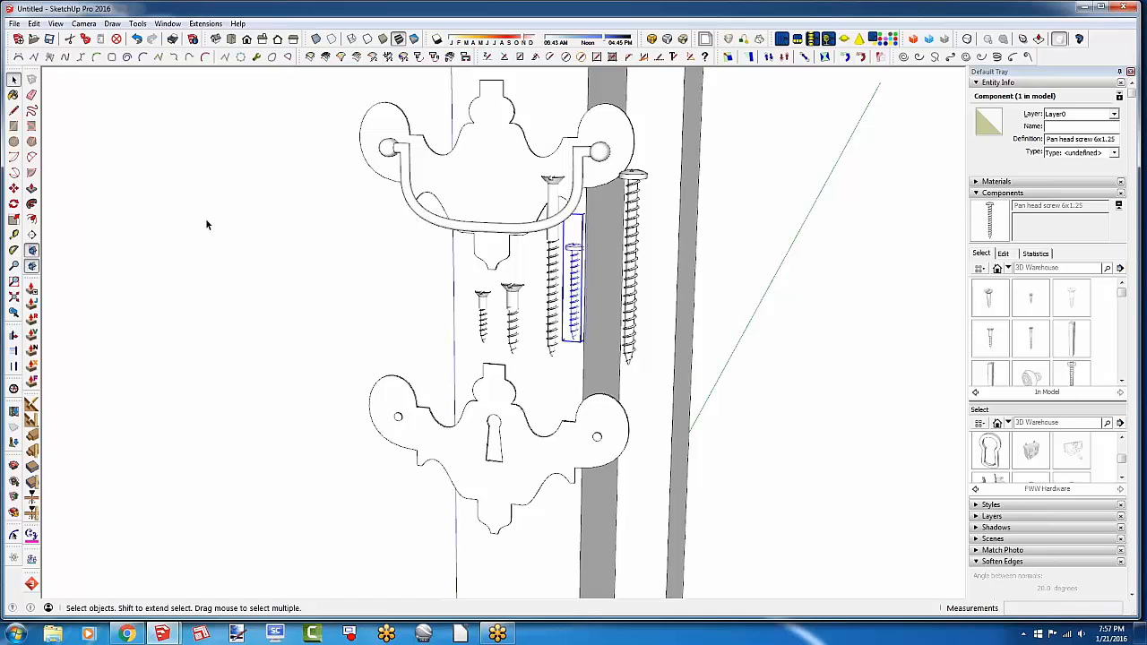
click(272, 260)
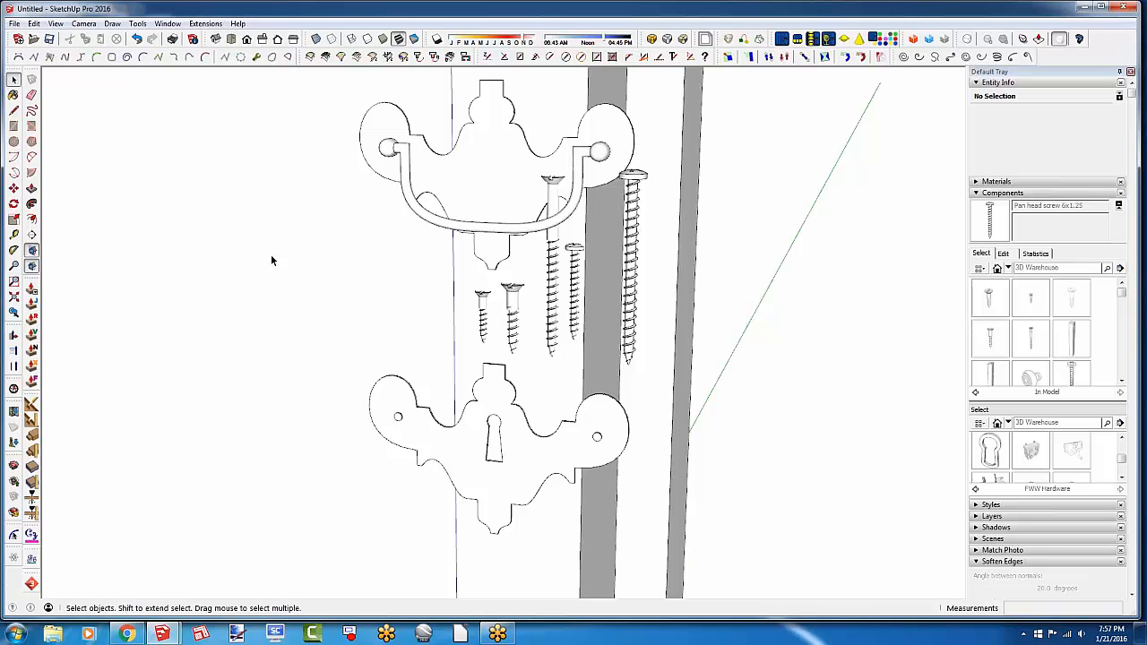
scroll(270, 260, down, 6)
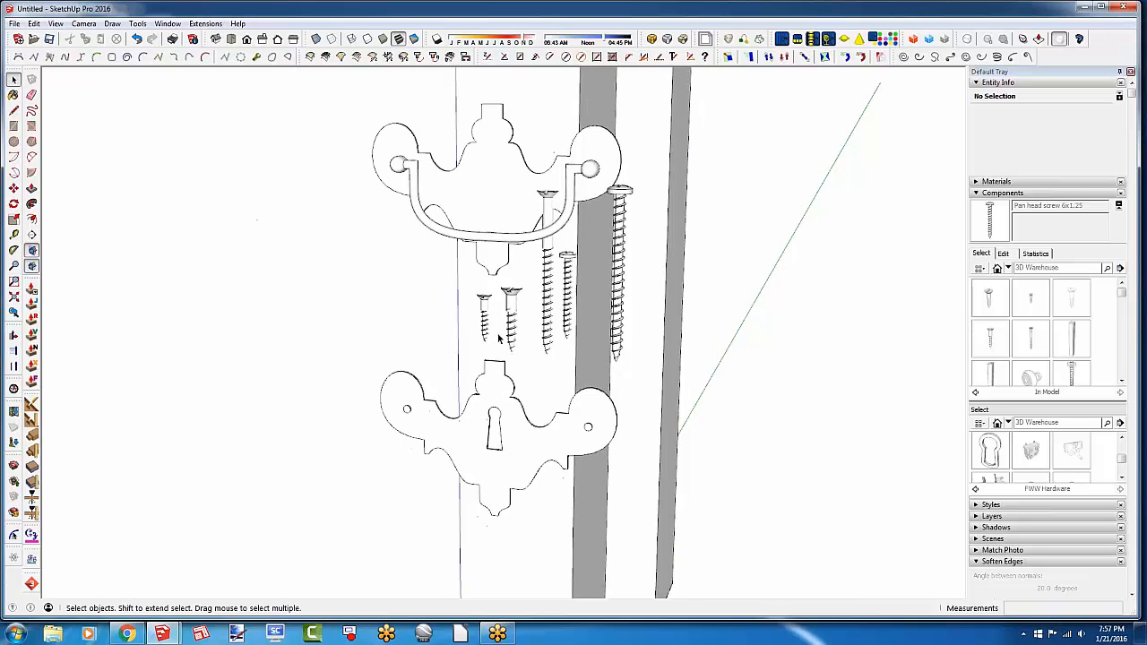
middle_drag(392, 283, 384, 384)
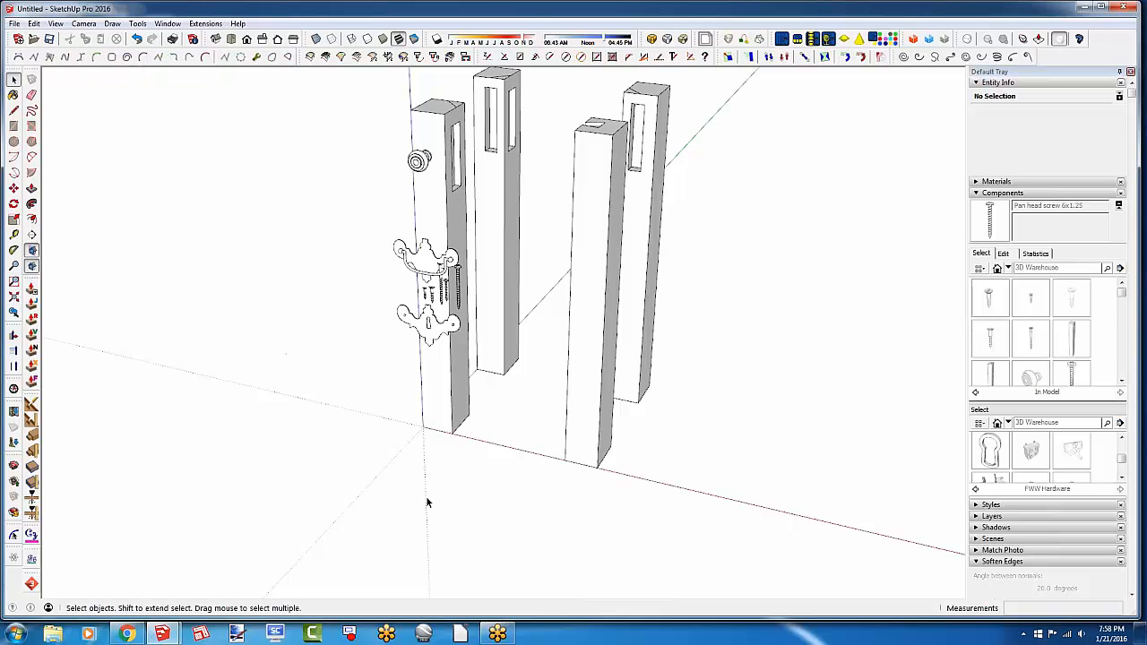
scroll(426, 496, down, 2)
drag(358, 166, 584, 426)
click(18, 39)
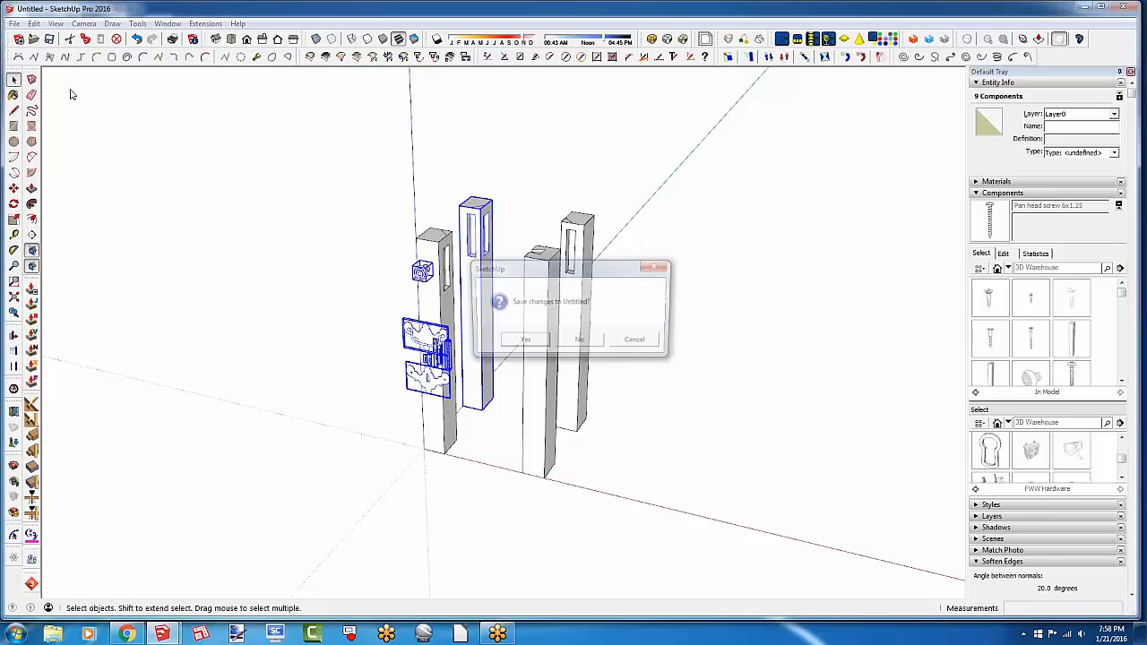
click(574, 343)
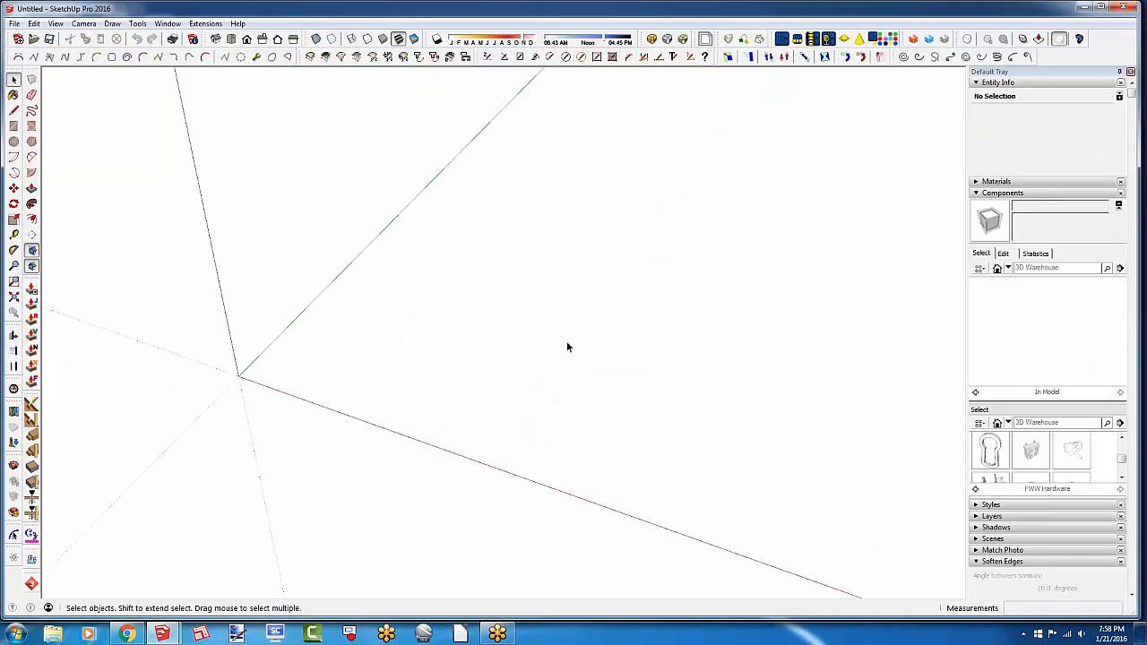
In the model's unit settings, try the Architectural length format and switch it back to Fractional
shift+middle_drag(242, 353, 312, 387)
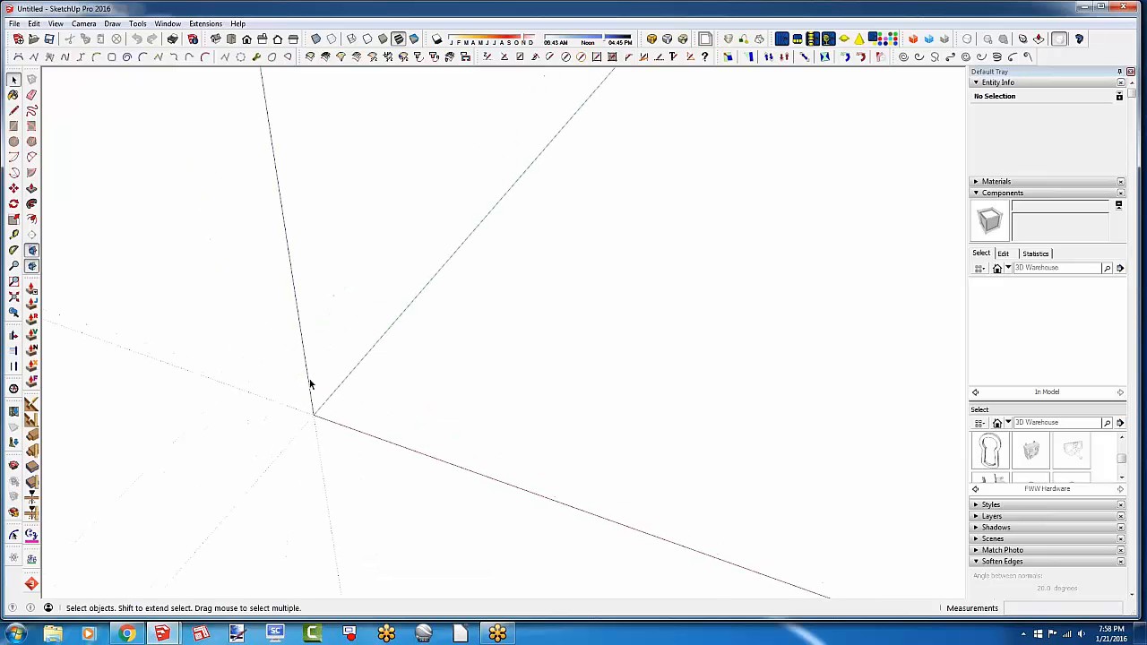
click(166, 25)
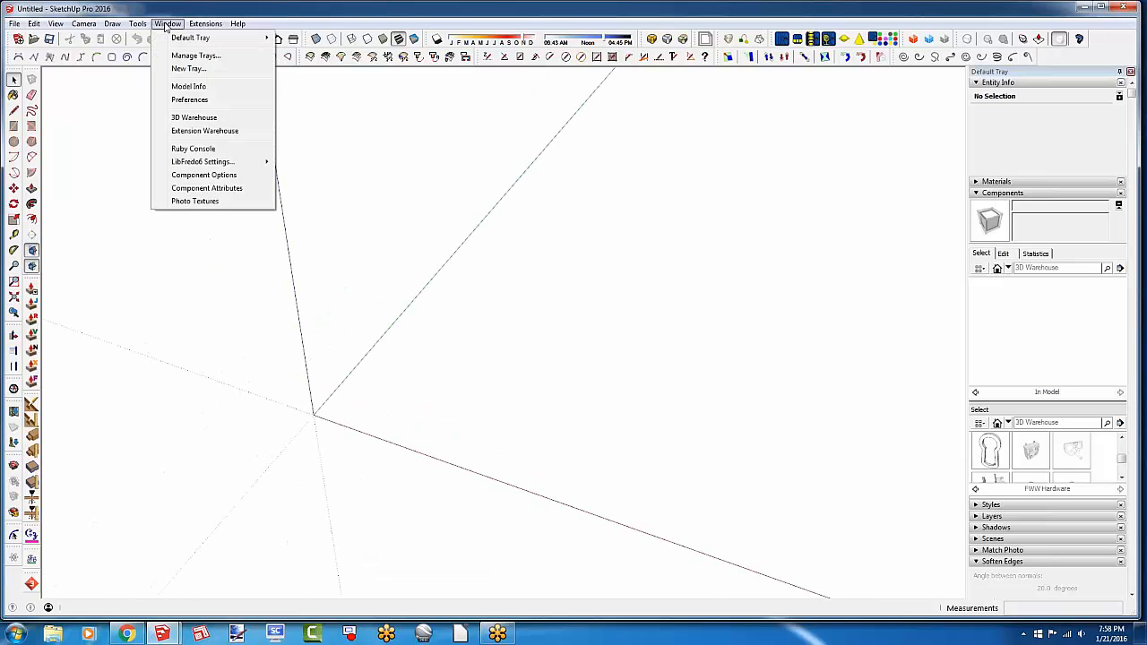
click(194, 89)
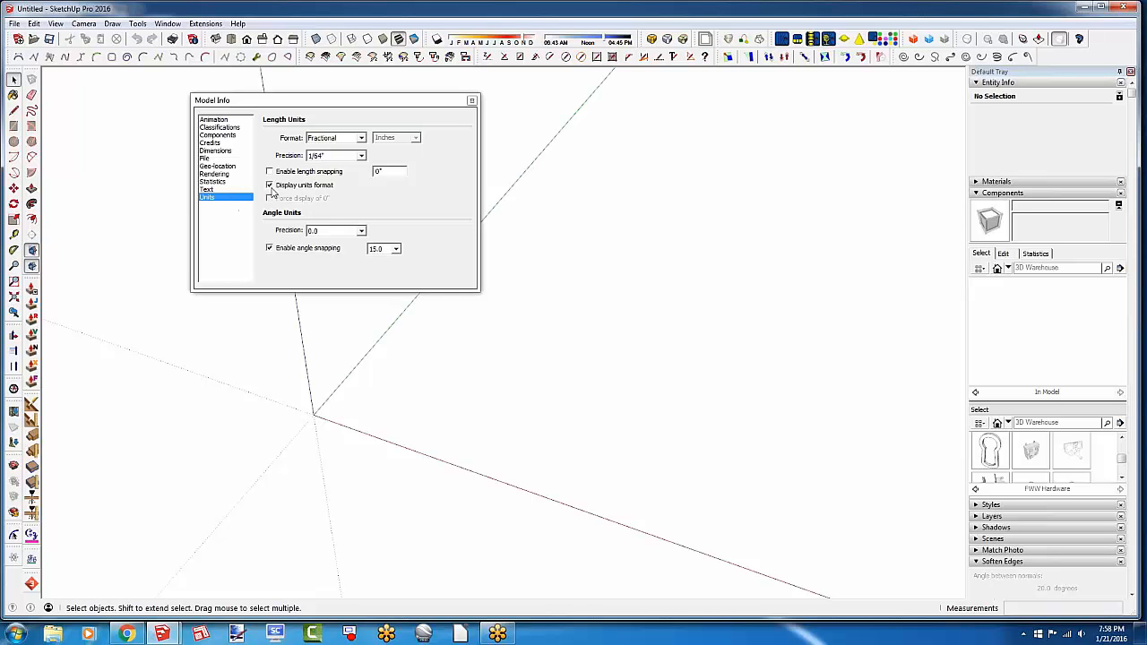
click(355, 141)
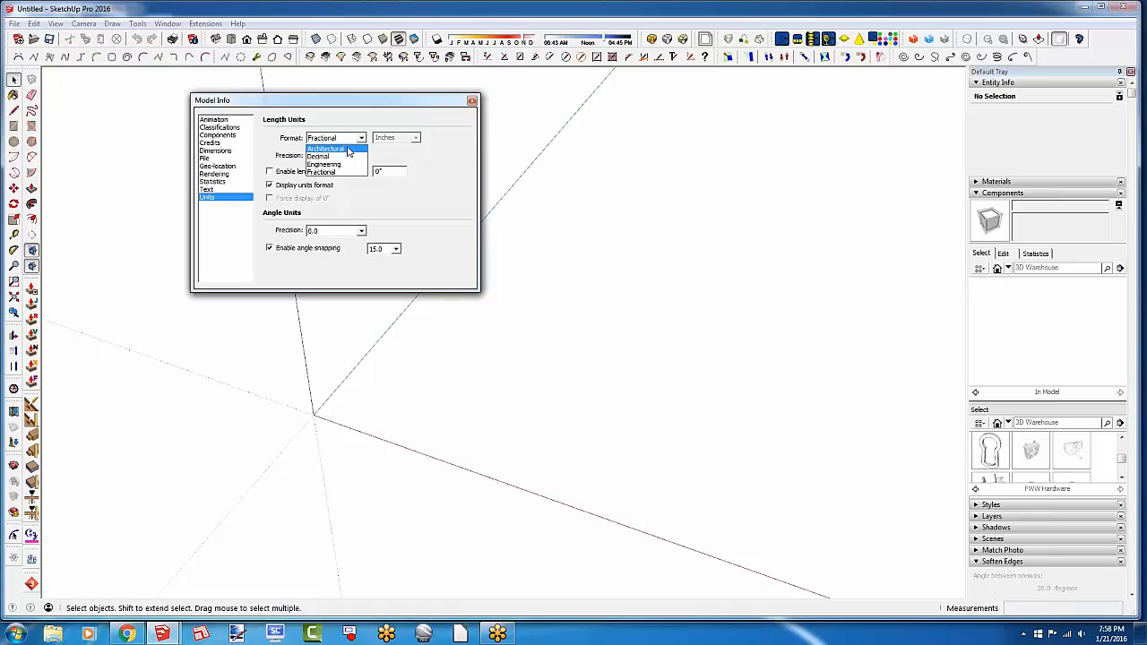
click(349, 149)
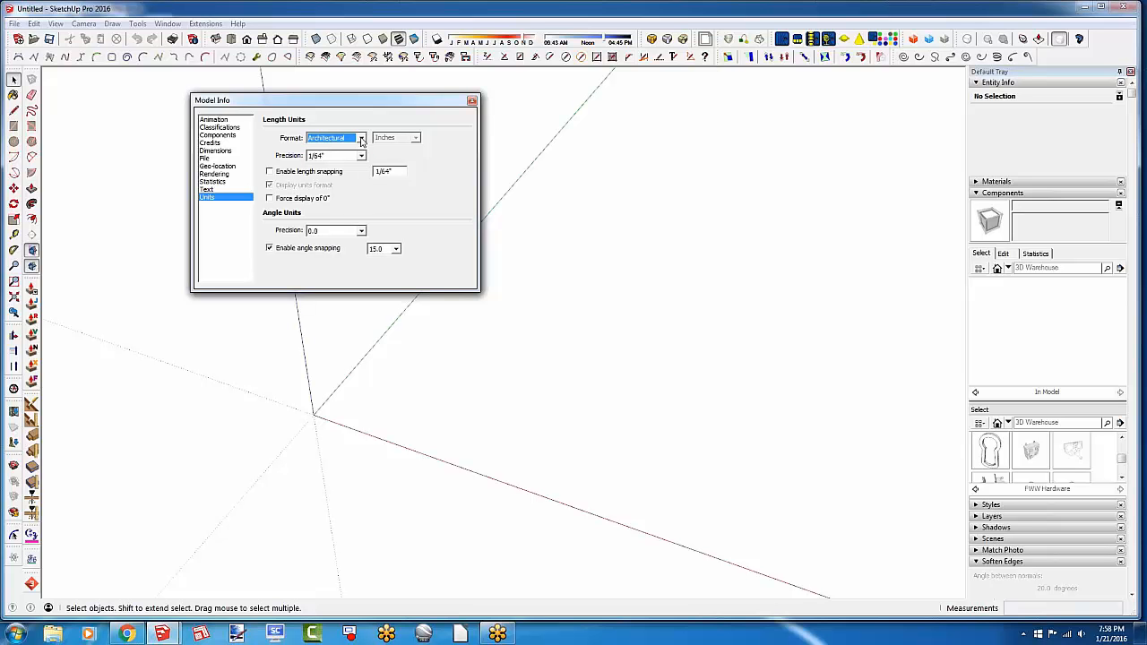
click(361, 139)
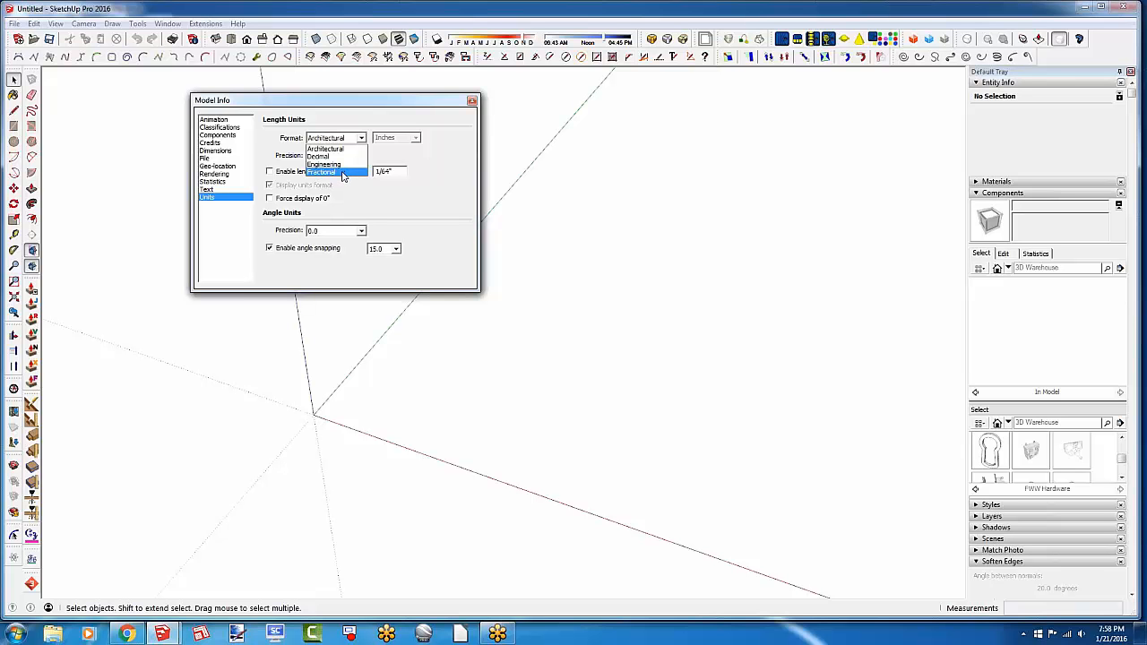
click(341, 176)
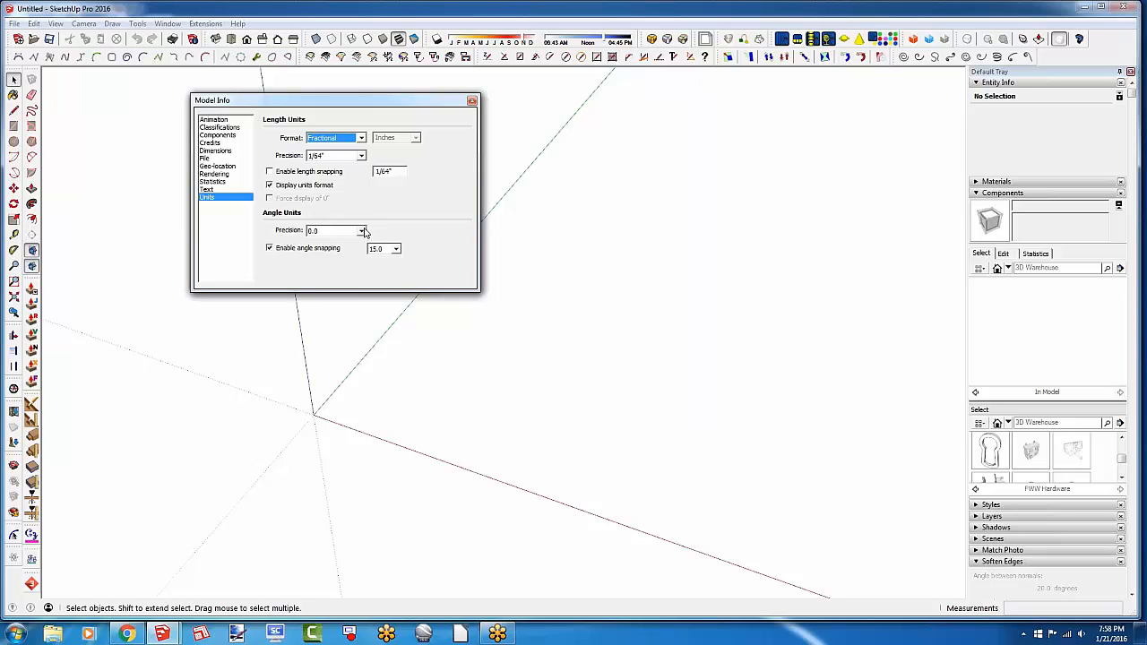
Set the length precision to 1/64", keep the units format display enabled, and close the model settings
click(360, 158)
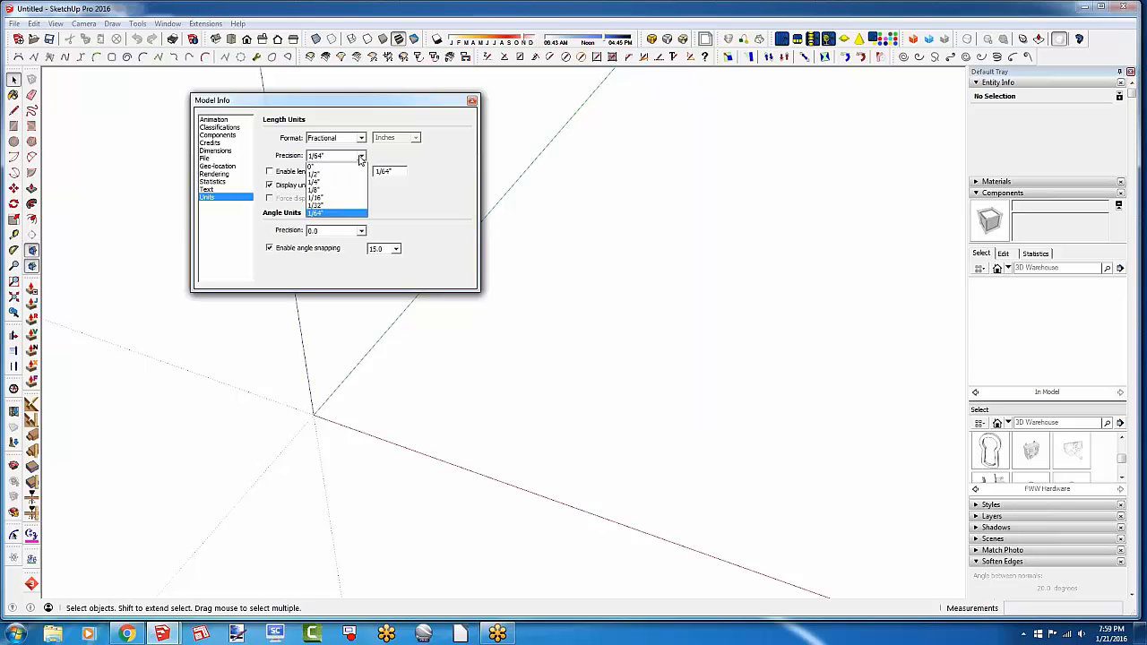
click(353, 215)
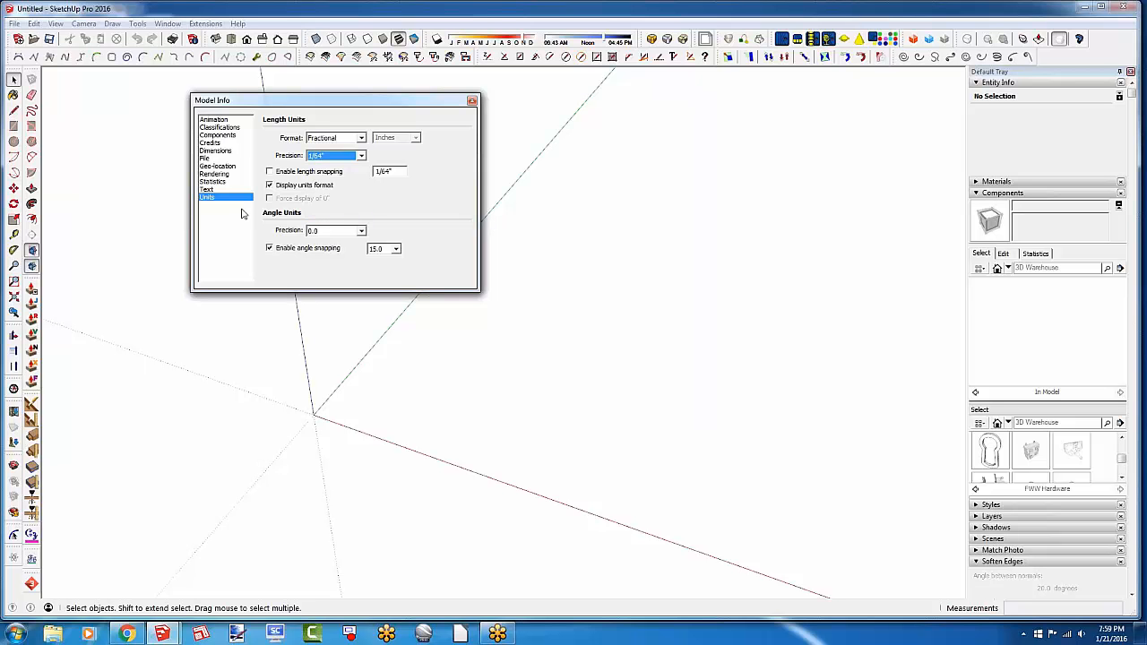
click(270, 184)
click(270, 183)
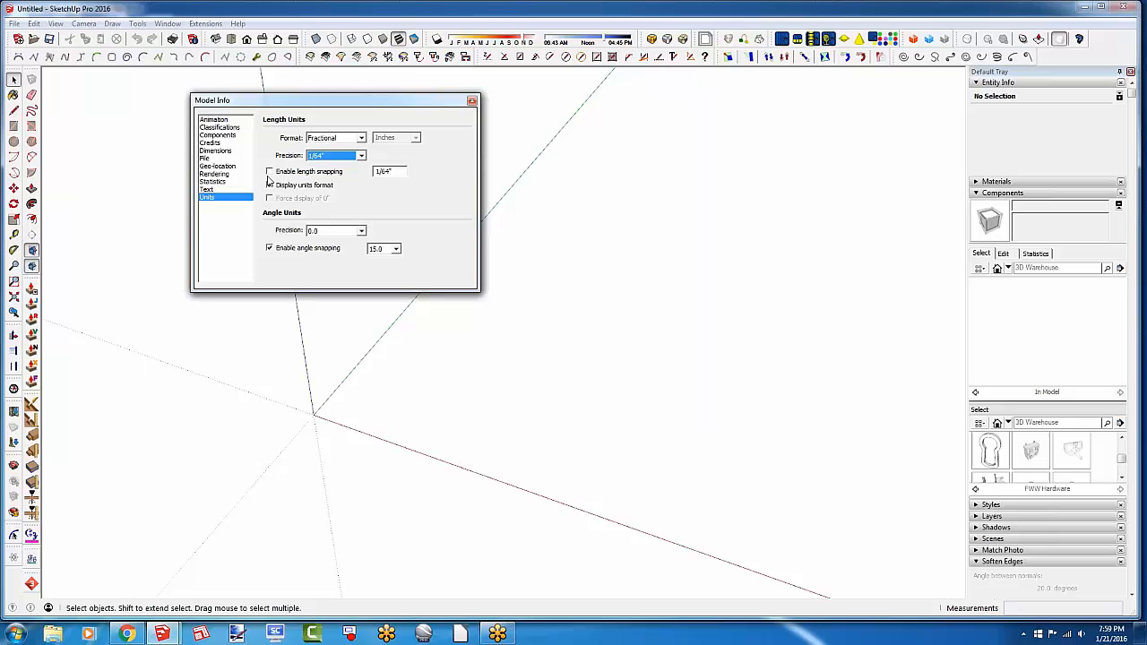
click(472, 100)
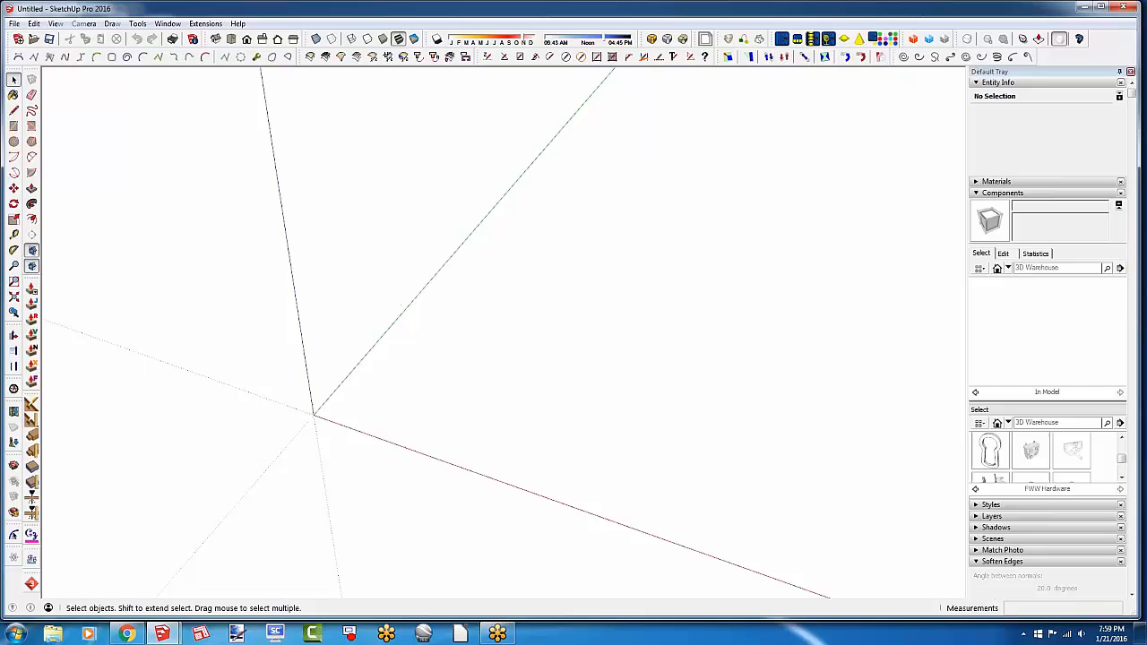
Draw a 1.5 by 1.5 inch square on the ground plane with one corner at the origin
click(13, 127)
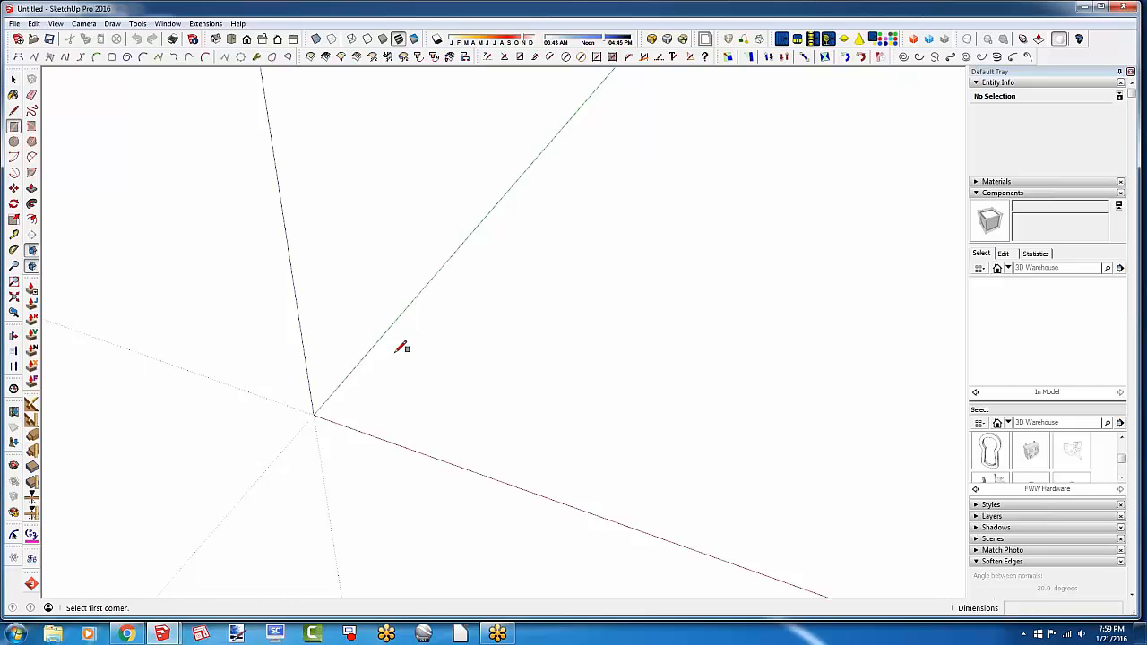
click(314, 414)
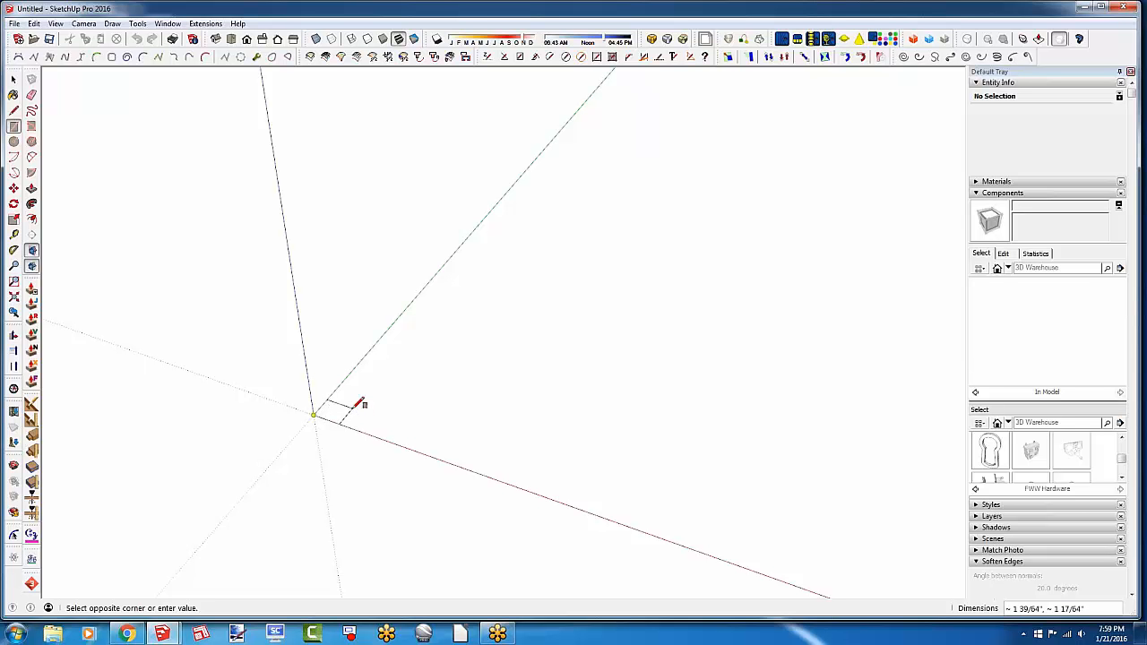
text(1.5,1.5)
click(355, 406)
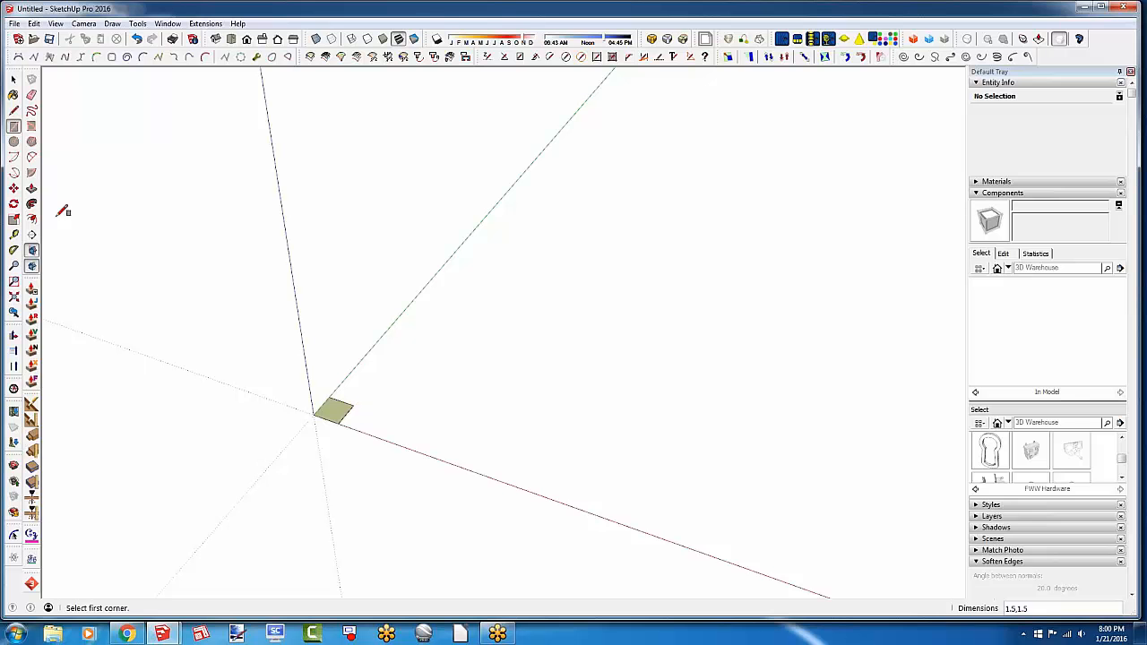
Extrude the square at the origin upward 18 inches with Push/Pull to form a leg
click(31, 189)
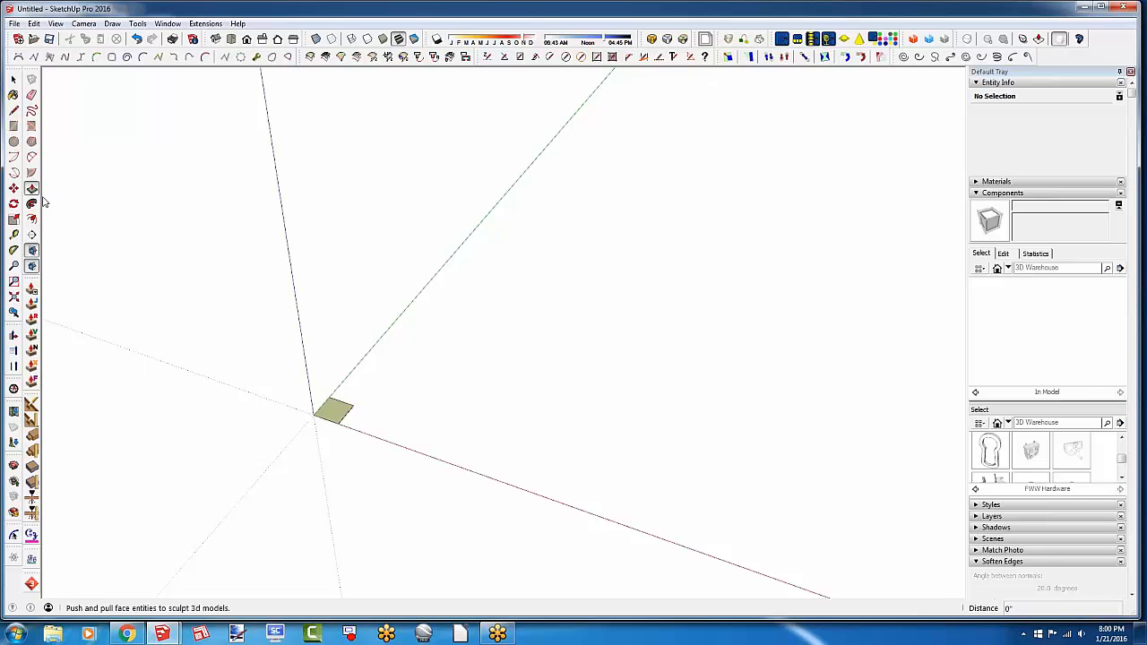
click(331, 413)
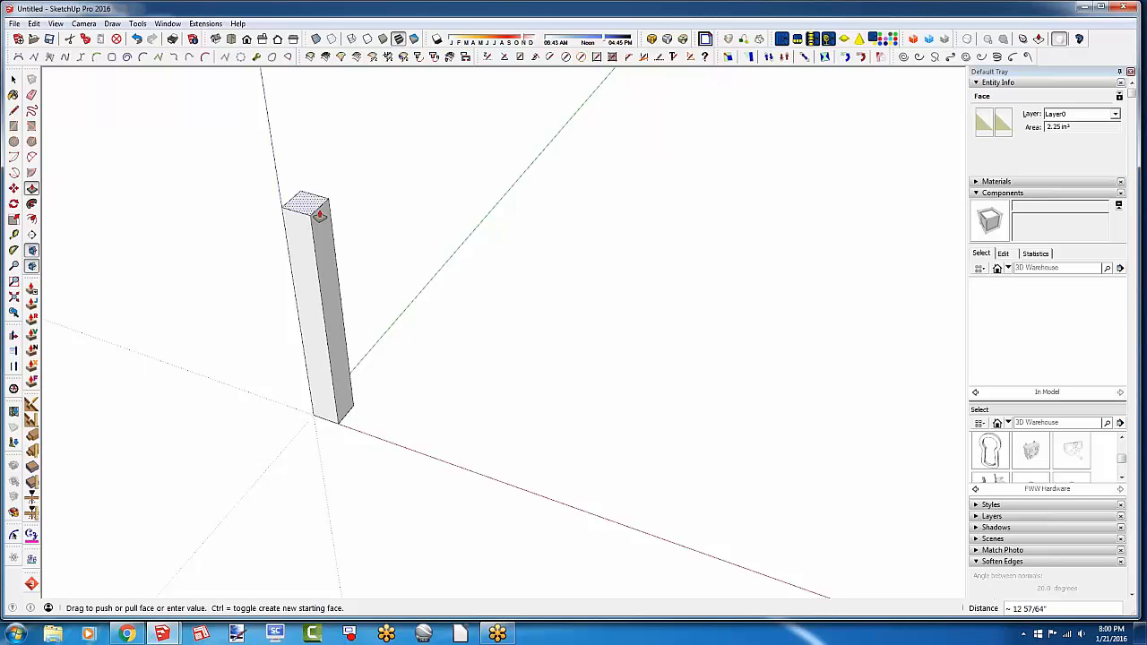
text(18)
key(Return)
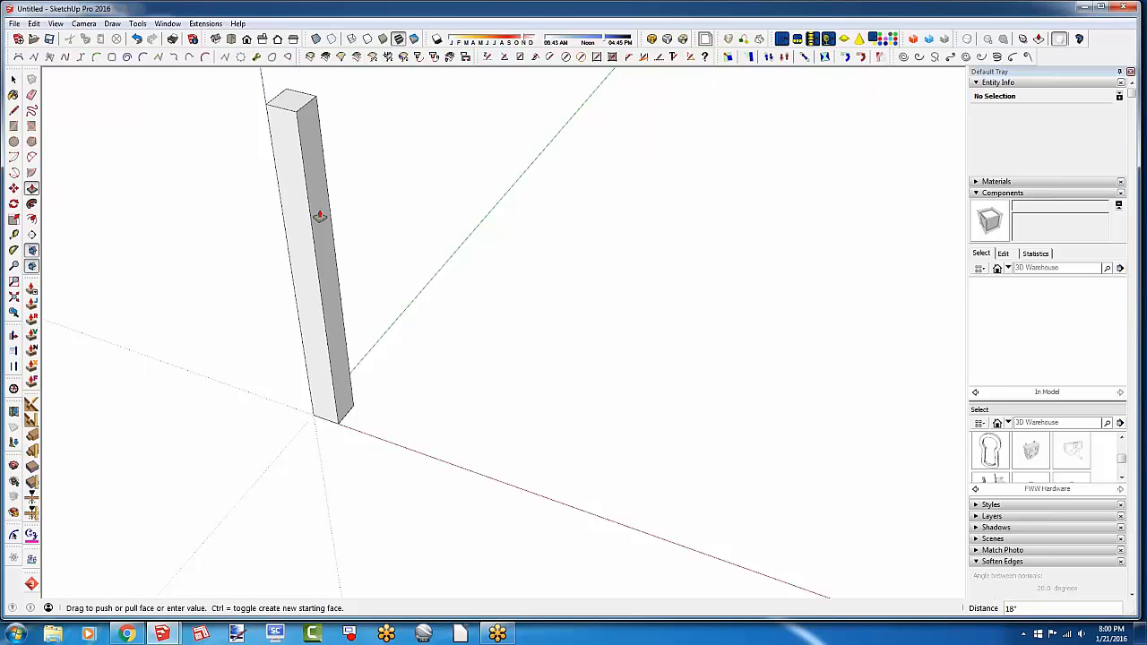
Make the whole leg solid a component and set its definition name to Leg
key(space)
triple_click(320, 216)
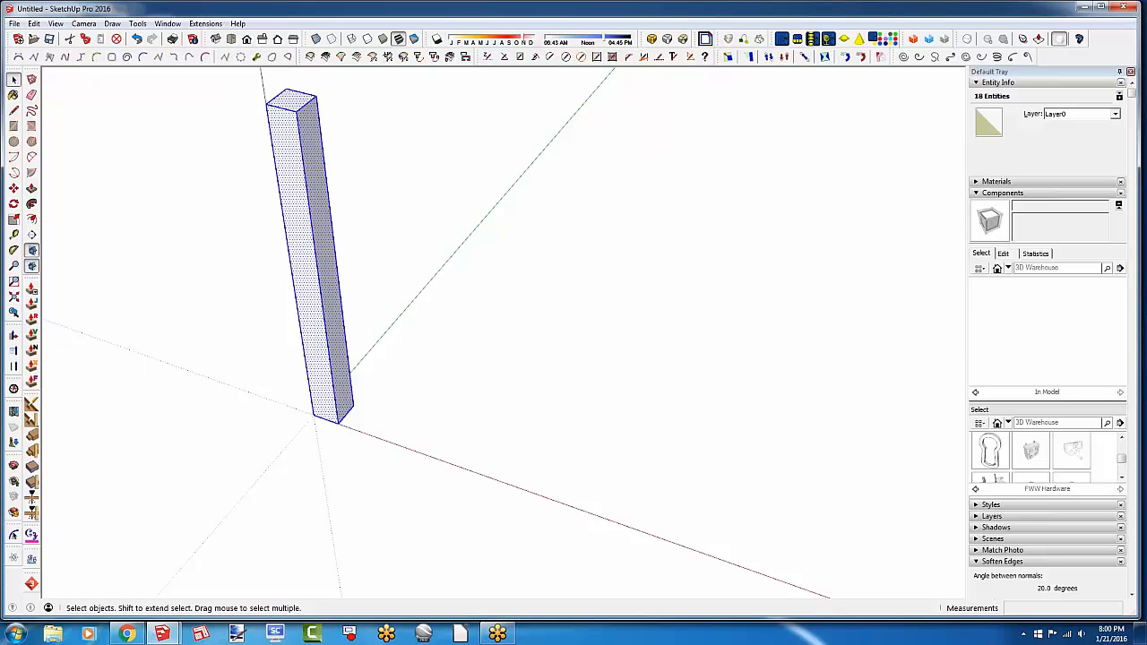
text(g)
text(QA Escutcheon plate)
key(Return)
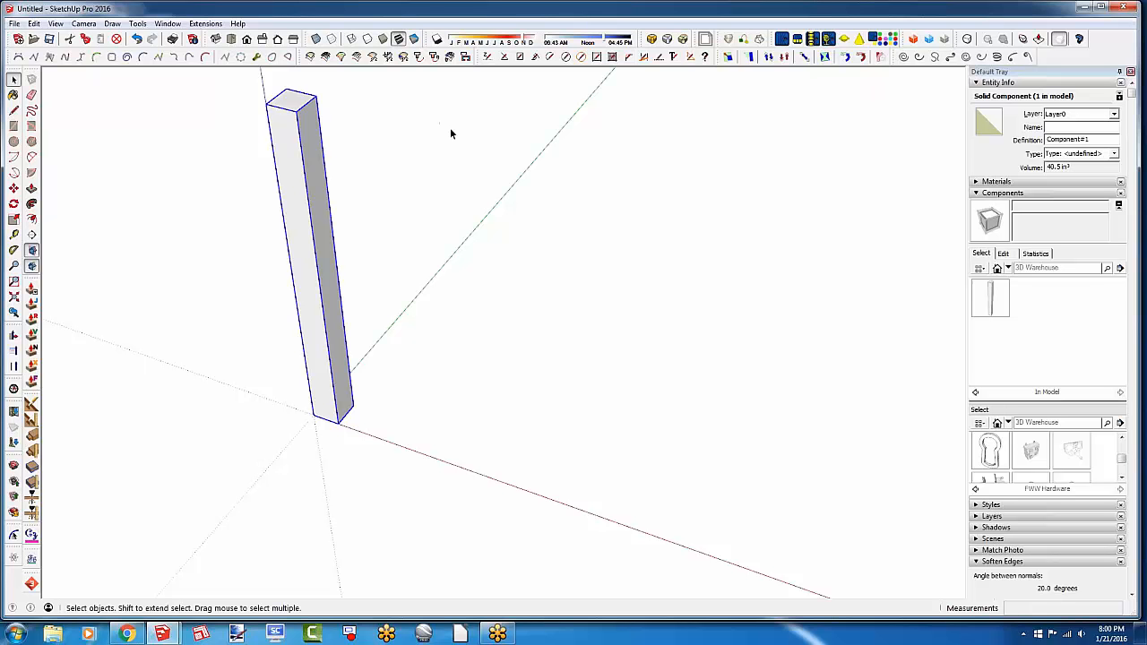
click(1050, 139)
text(L)
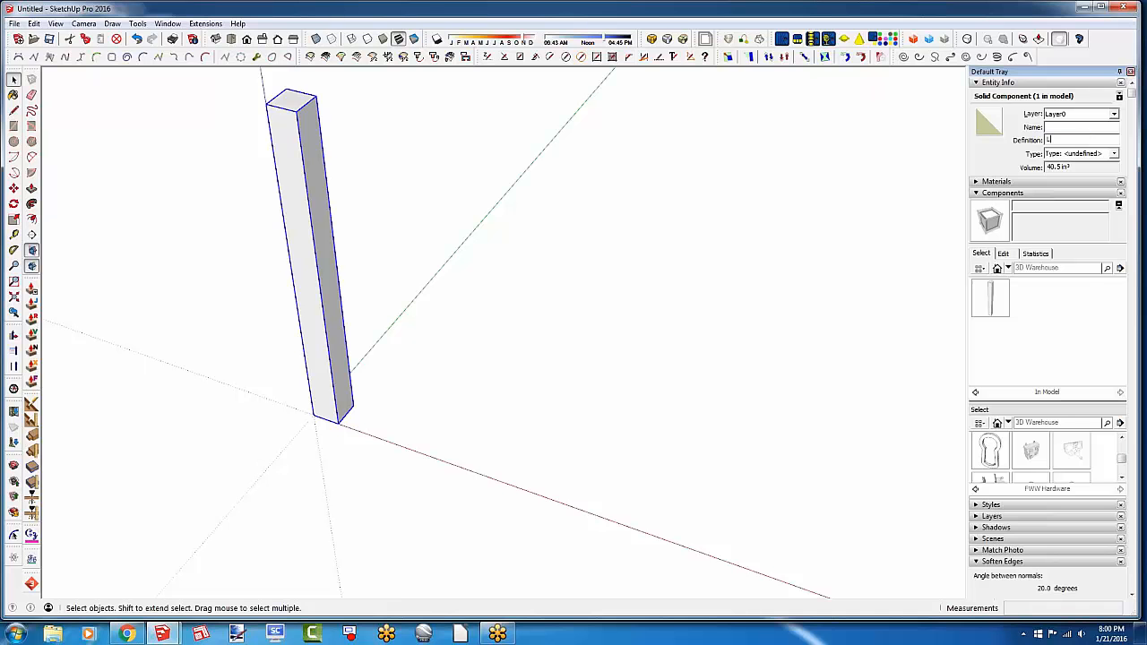
text(eg)
key(Return)
Place a guide line parallel to the green axis, offset 14 inches along the red axis
click(13, 234)
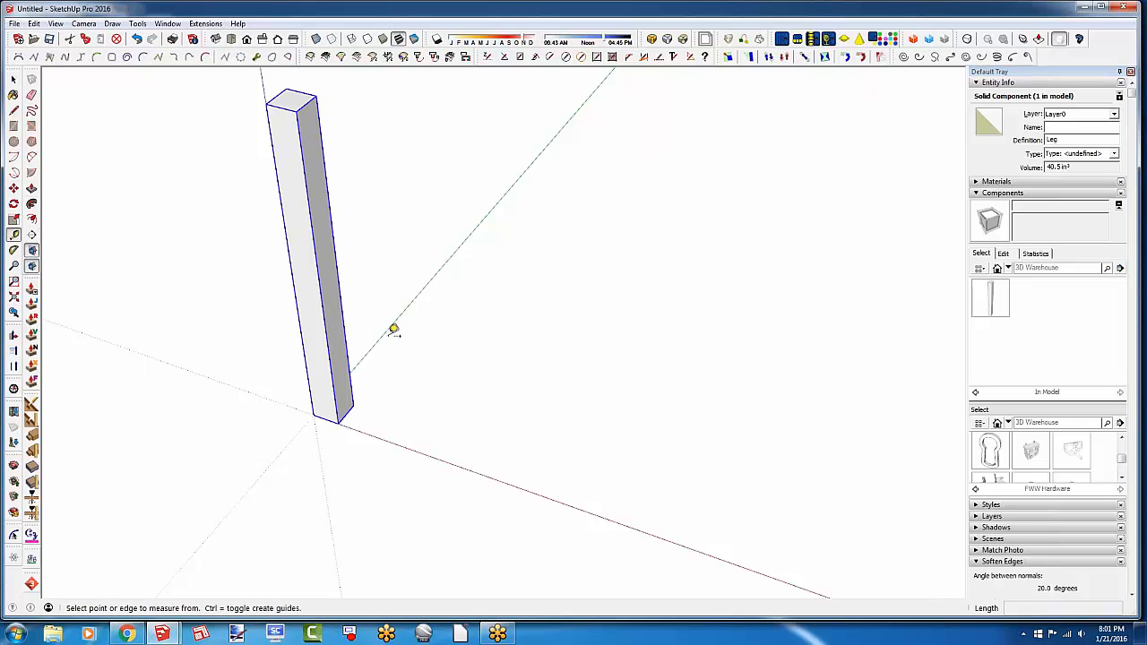
click(387, 332)
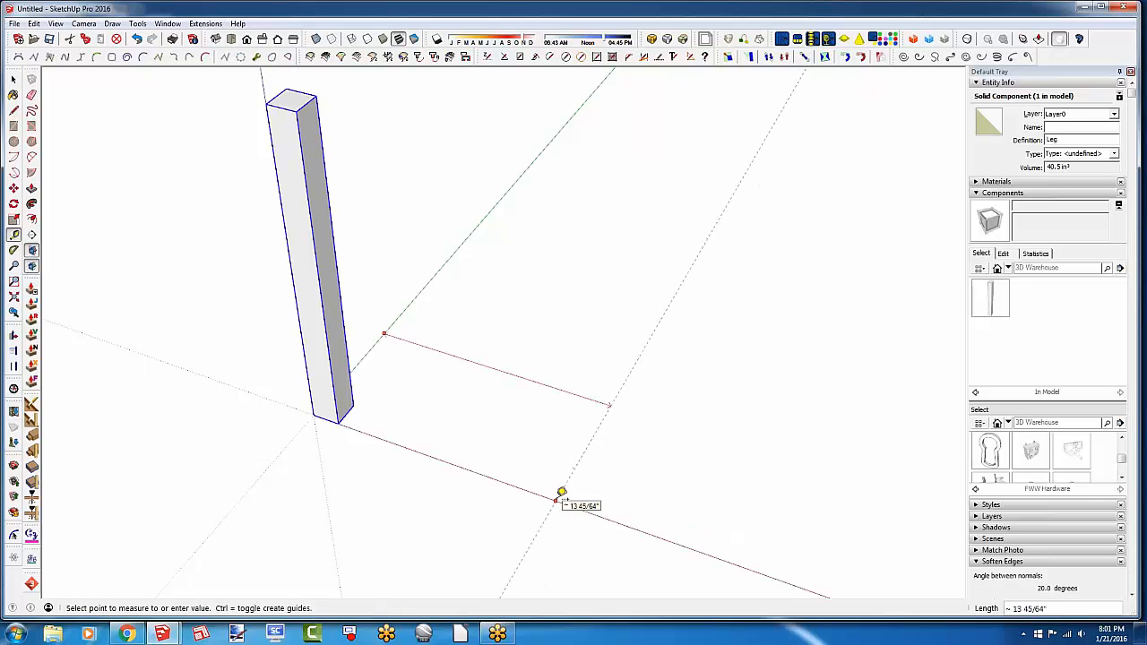
text(4)
key(Return)
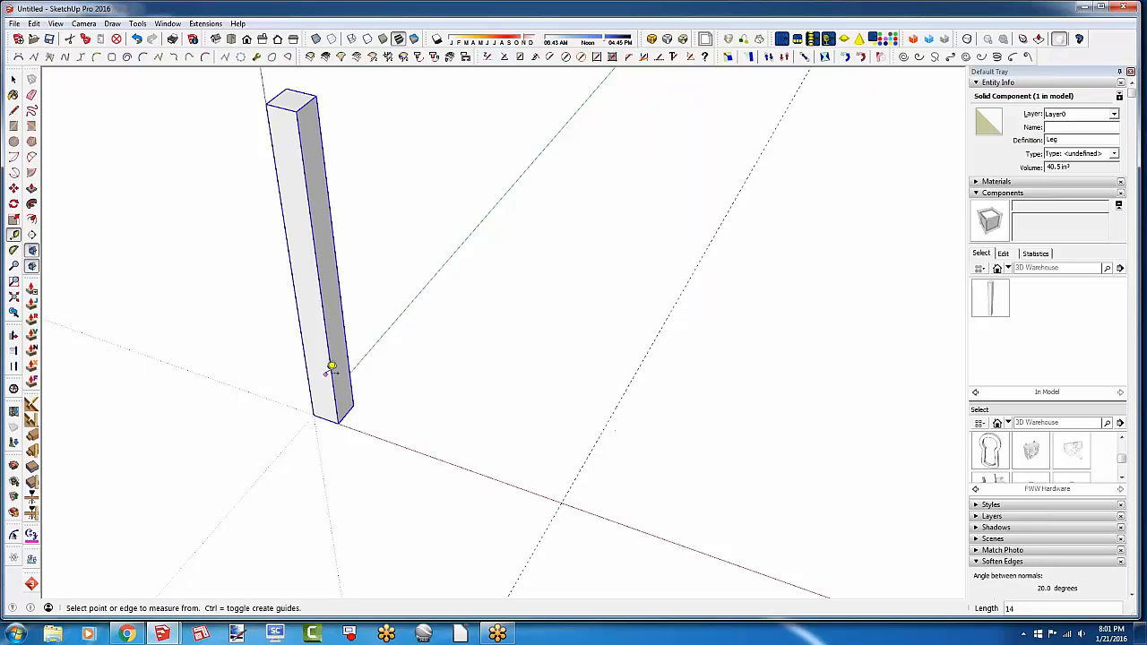
Copy the leg by its outer bottom corner along the red axis to the guide line, and flip the copy along the component's red
click(13, 188)
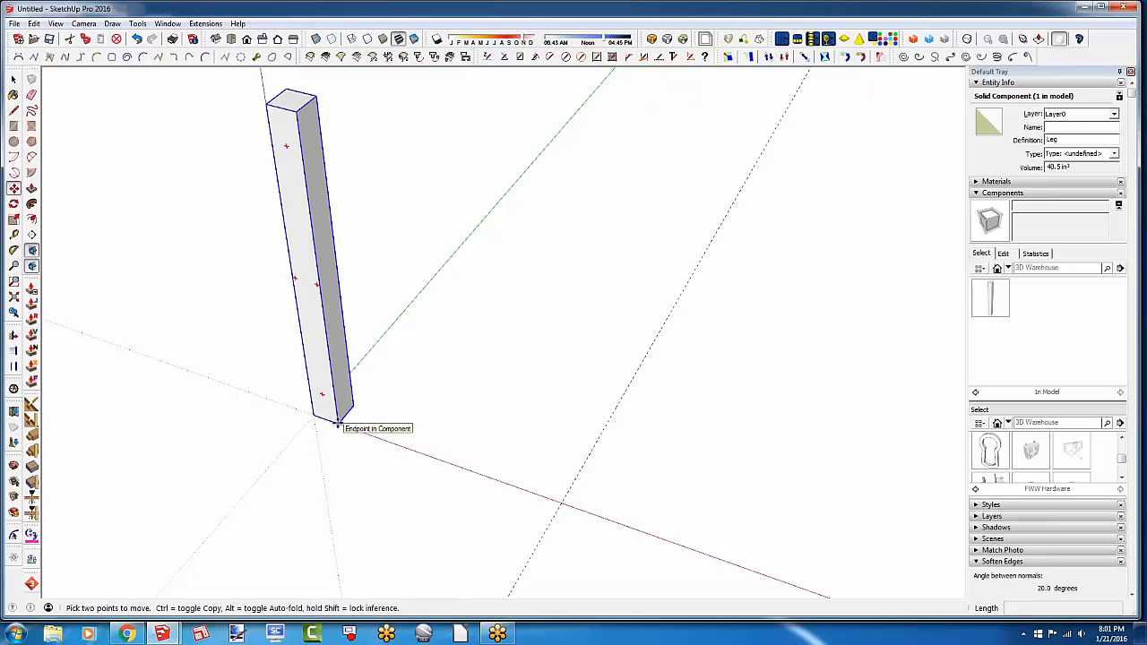
click(337, 426)
key(ctrl)
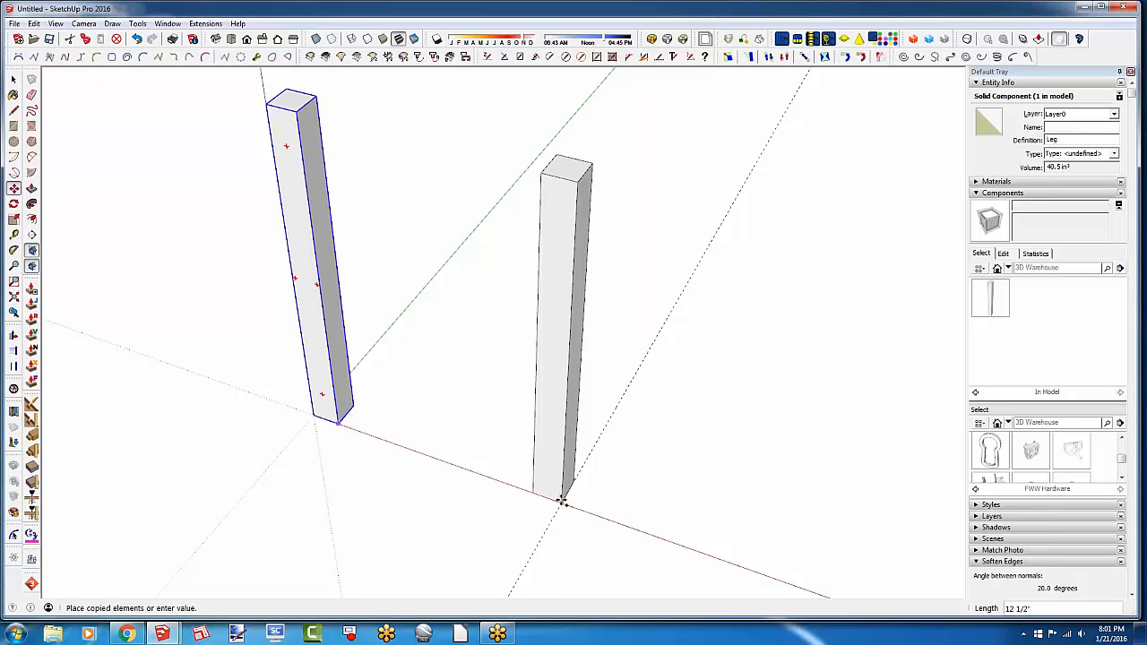
click(561, 502)
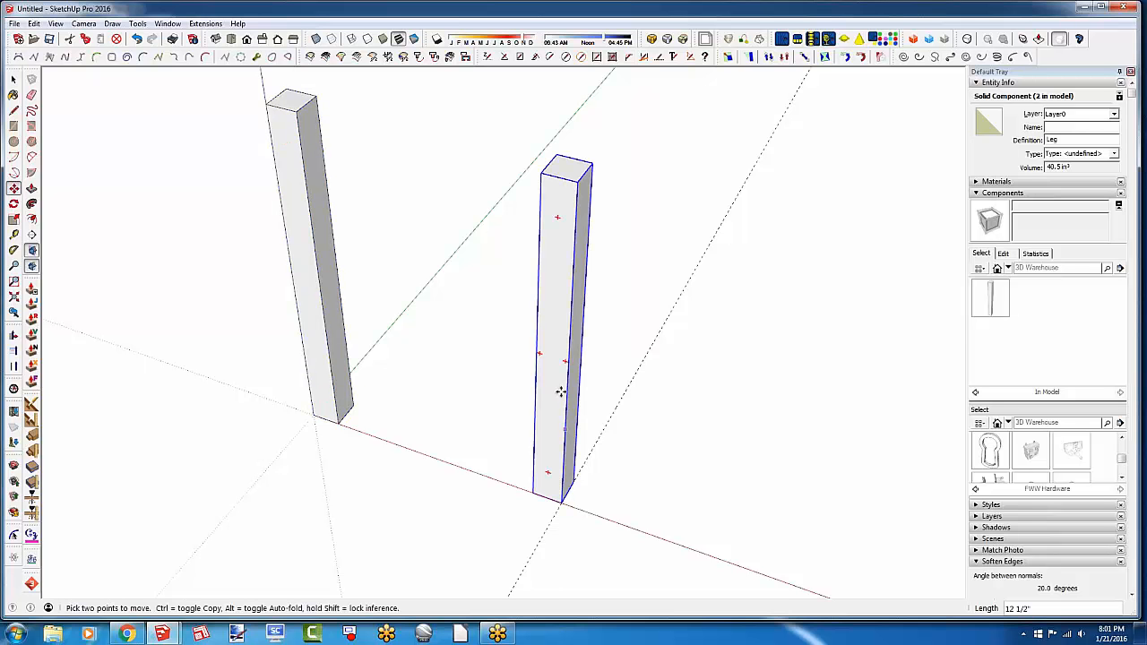
right_click(556, 287)
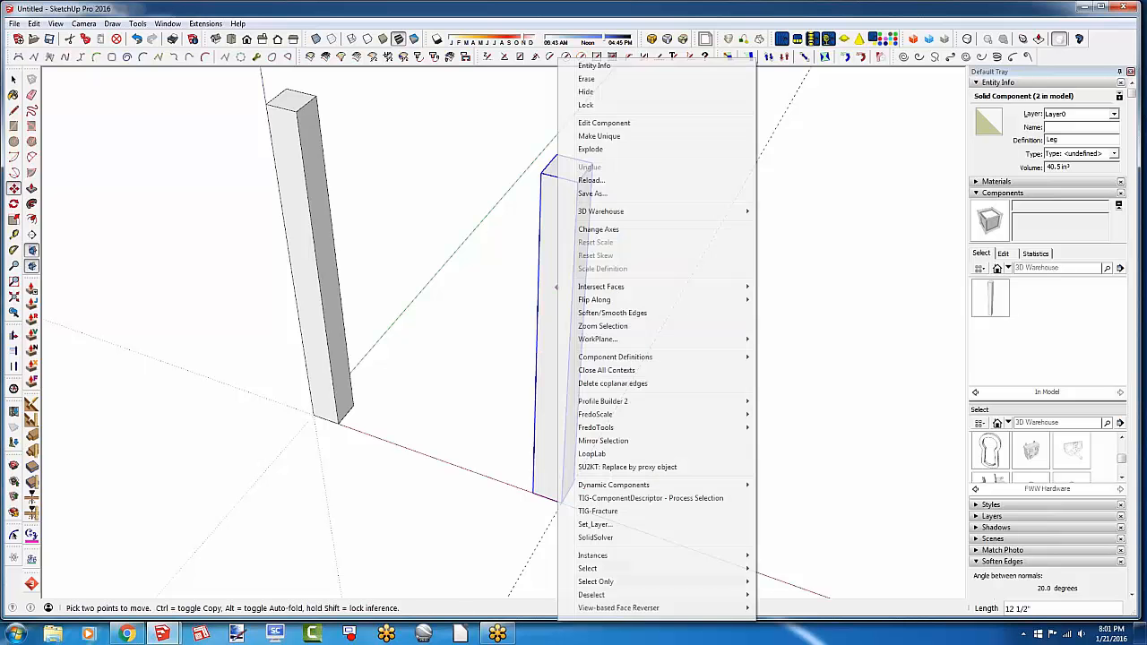
mouse_move(600, 303)
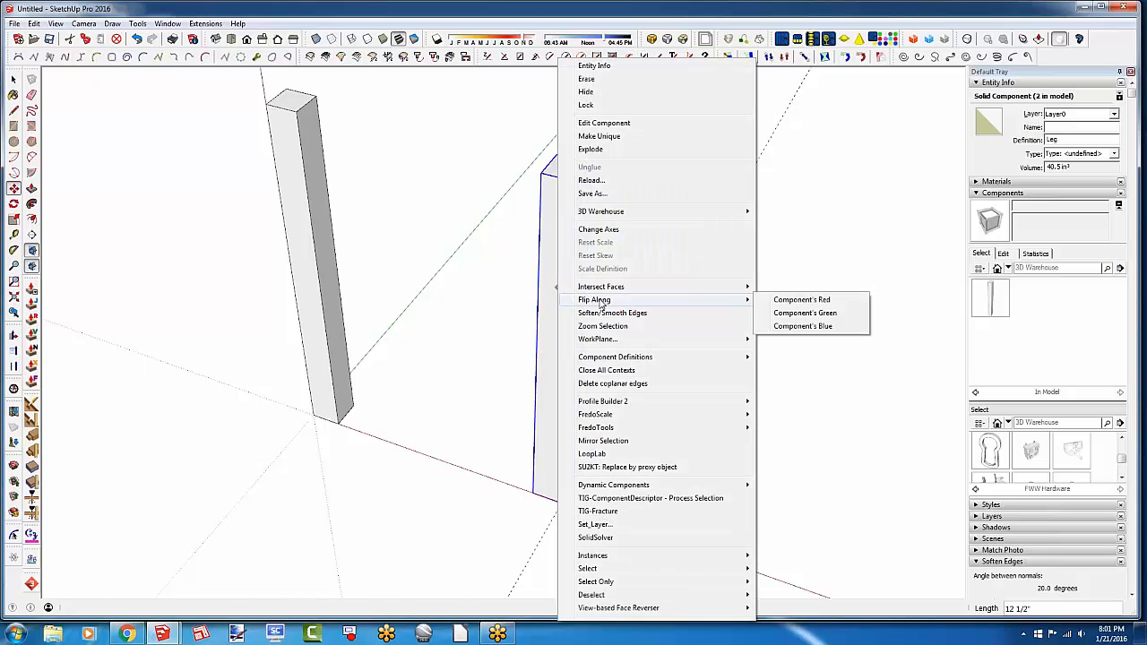
click(804, 306)
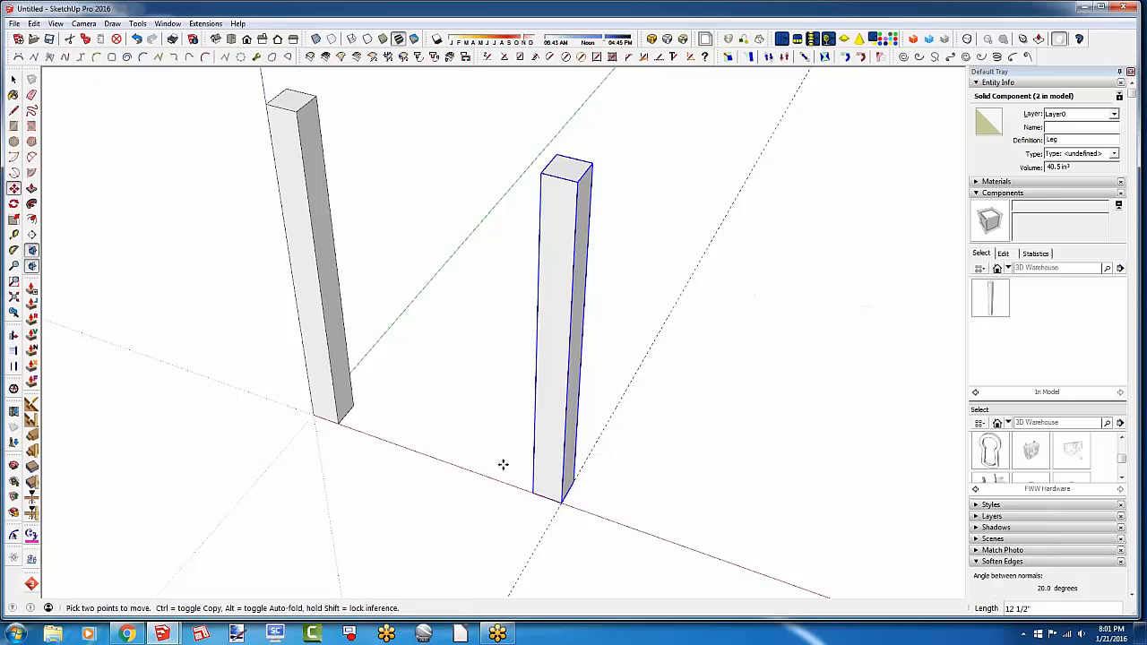
Place a guide line parallel to the red axis, offset 14 inches along the green axis
middle_drag(504, 463, 288, 327)
key(t)
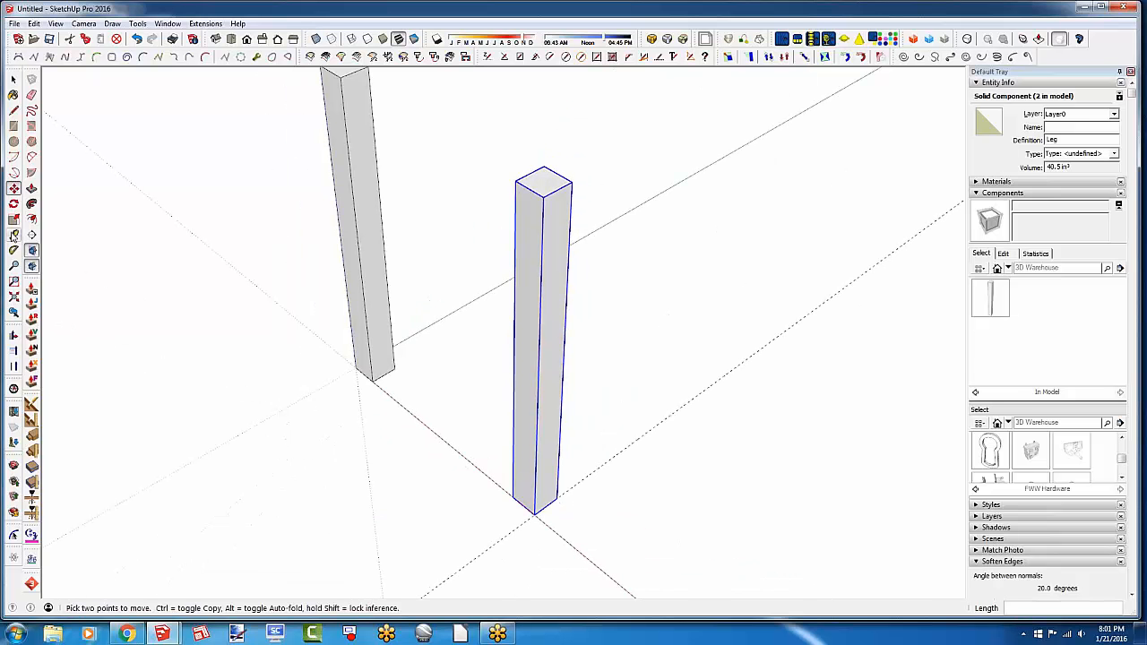
click(541, 512)
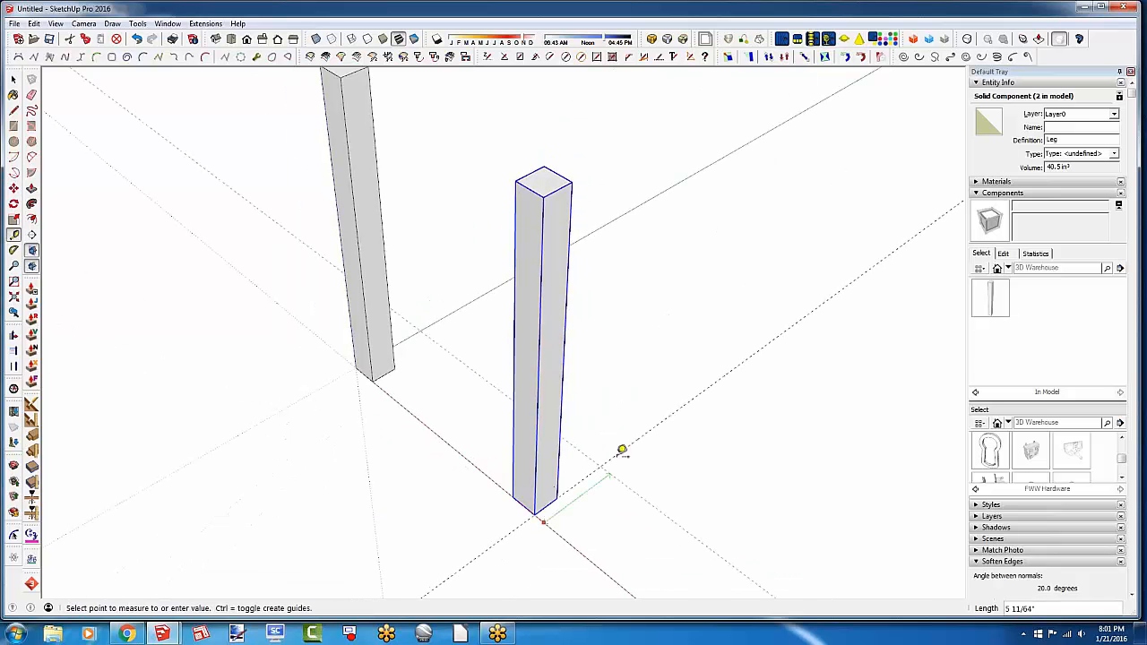
text(14)
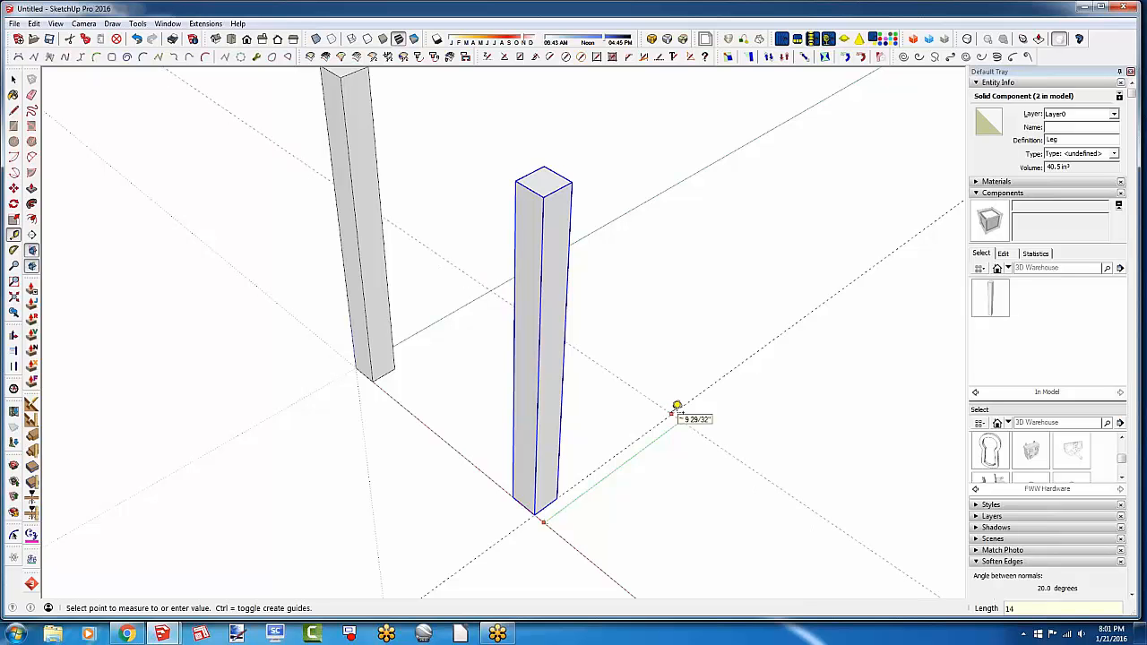
key(Return)
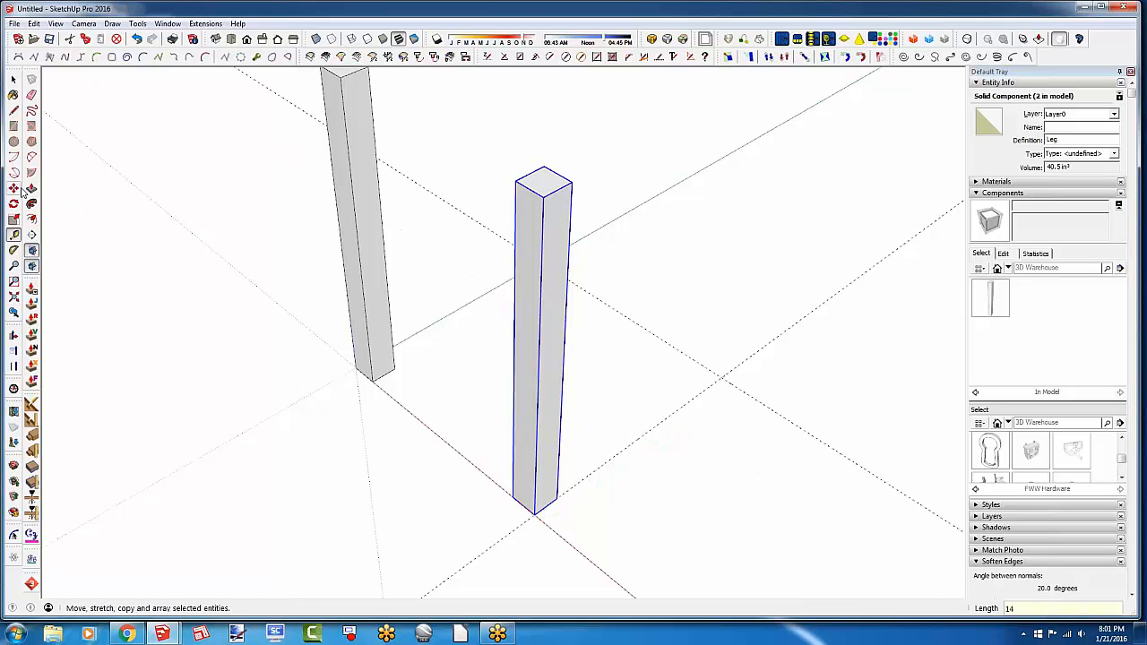
Select both legs and copy them along the green direction so the outer bottom corner lands on the intersection of the two guides
middle_drag(699, 422, 351, 427)
key(space)
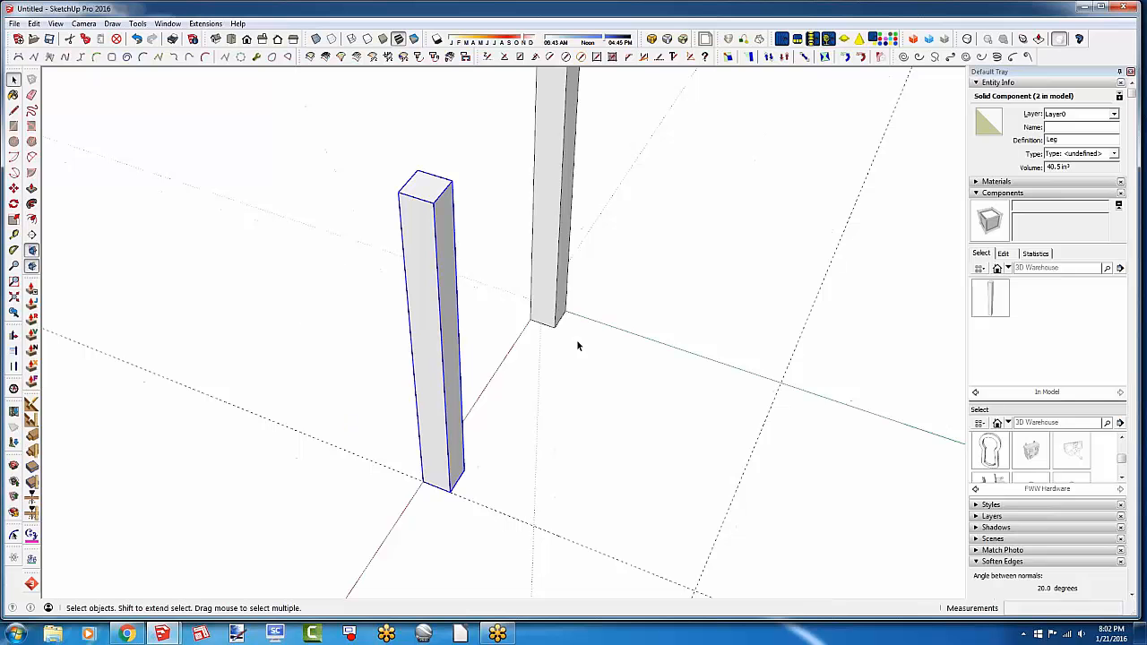
shift+click(552, 314)
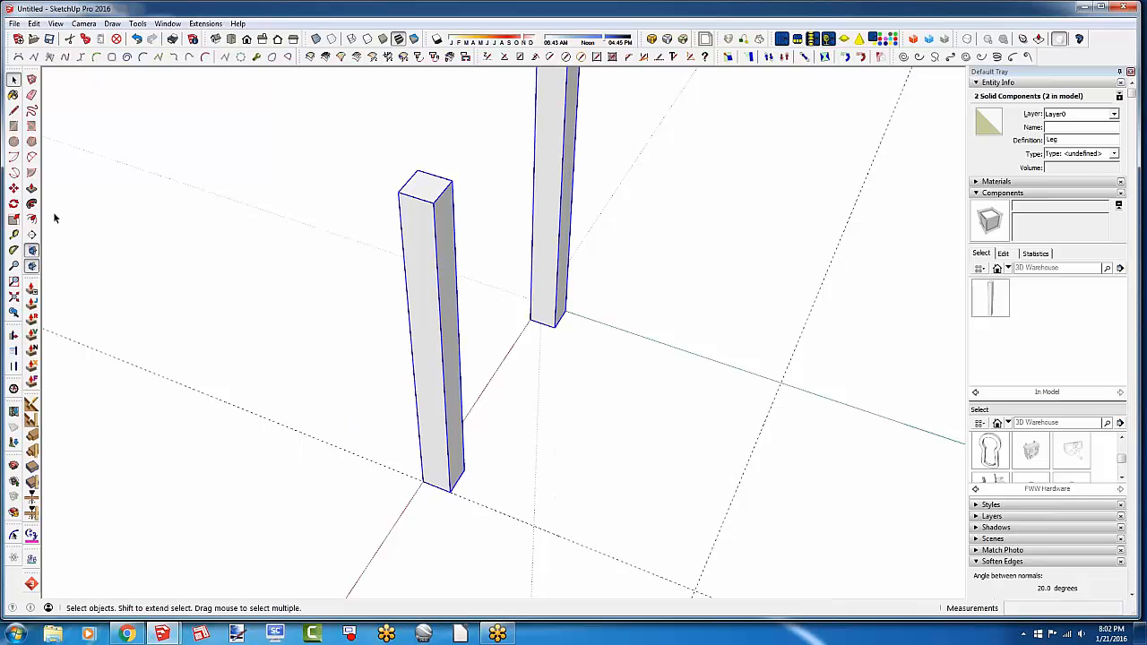
key(m)
middle_drag(400, 481, 418, 431)
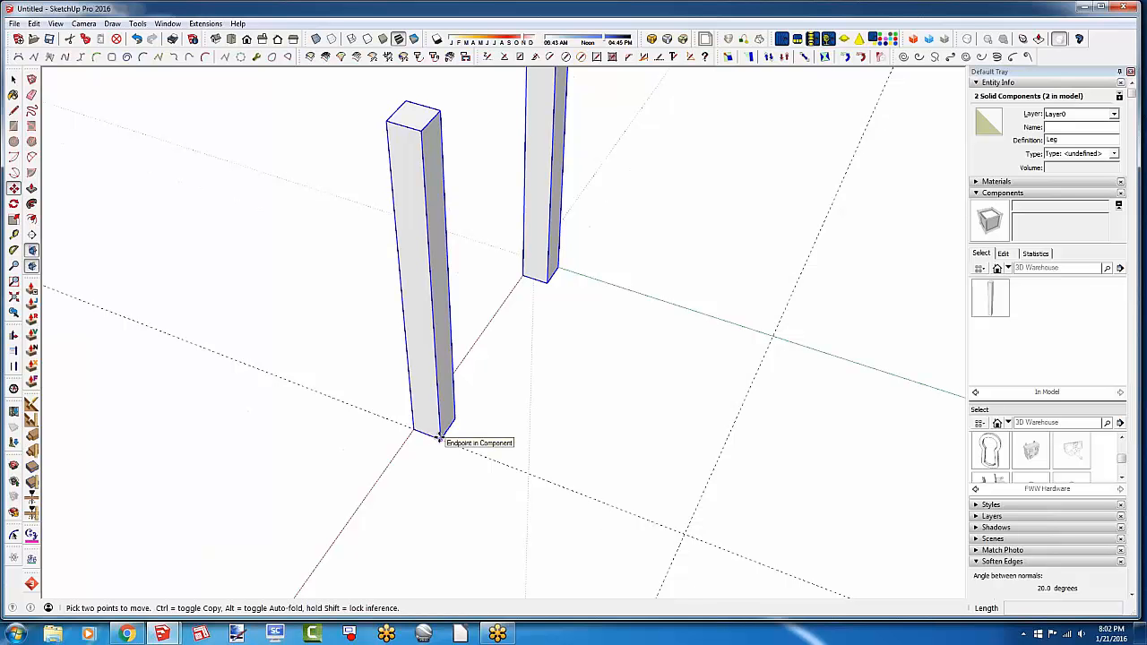
click(439, 439)
key(ctrl)
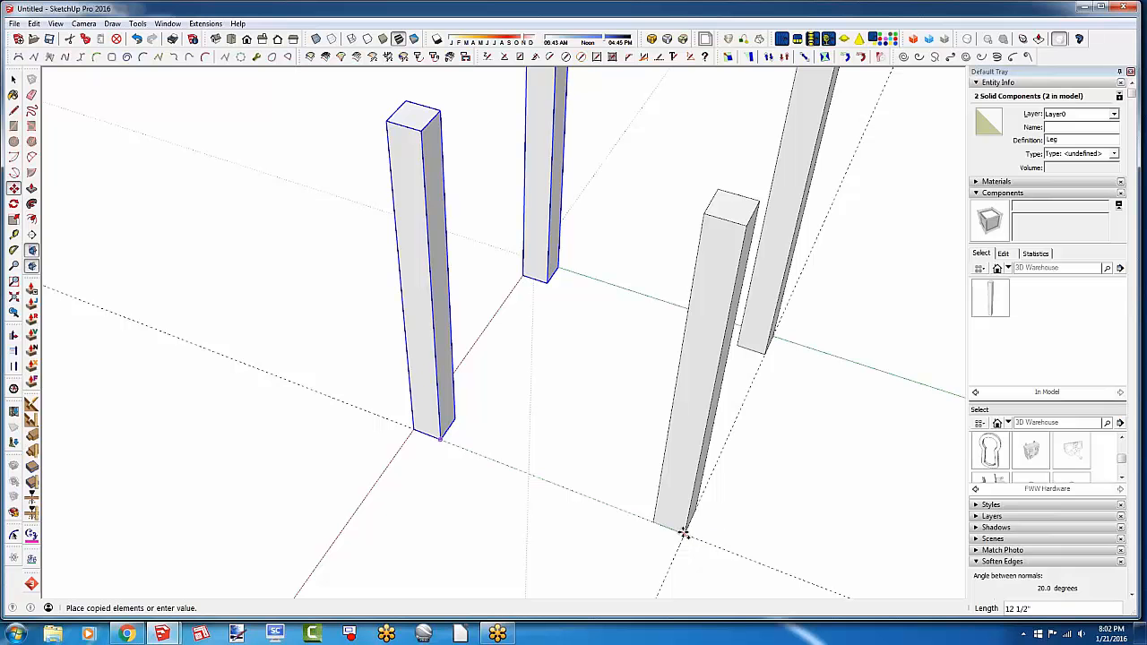
click(682, 532)
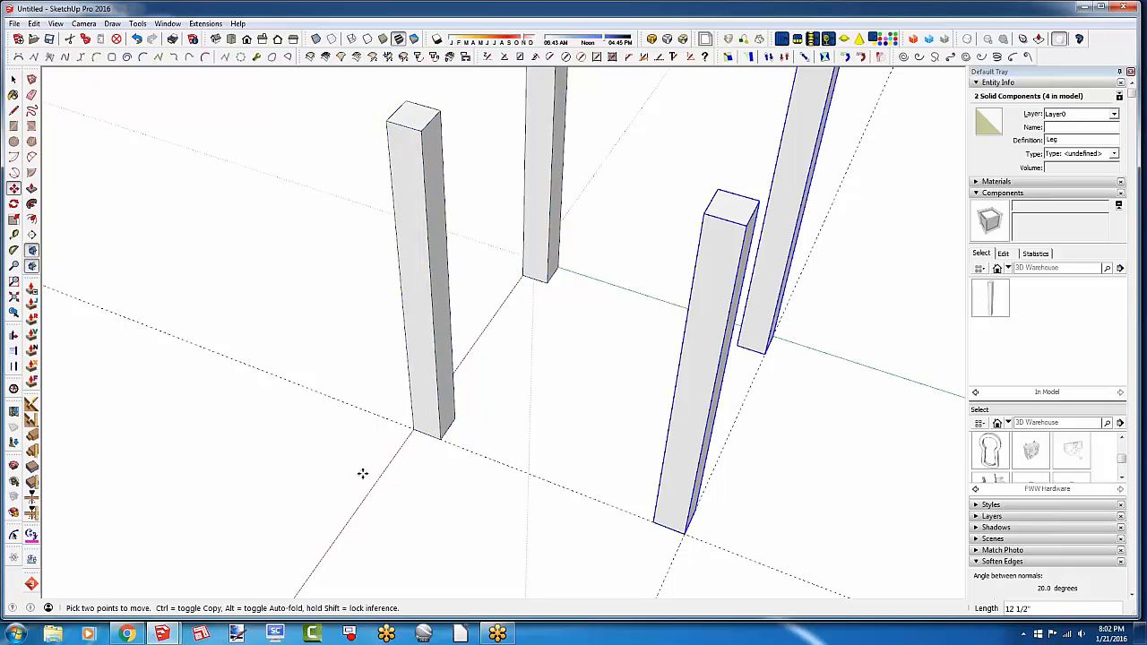
Flip the two copied legs along the green direction
right_click(693, 406)
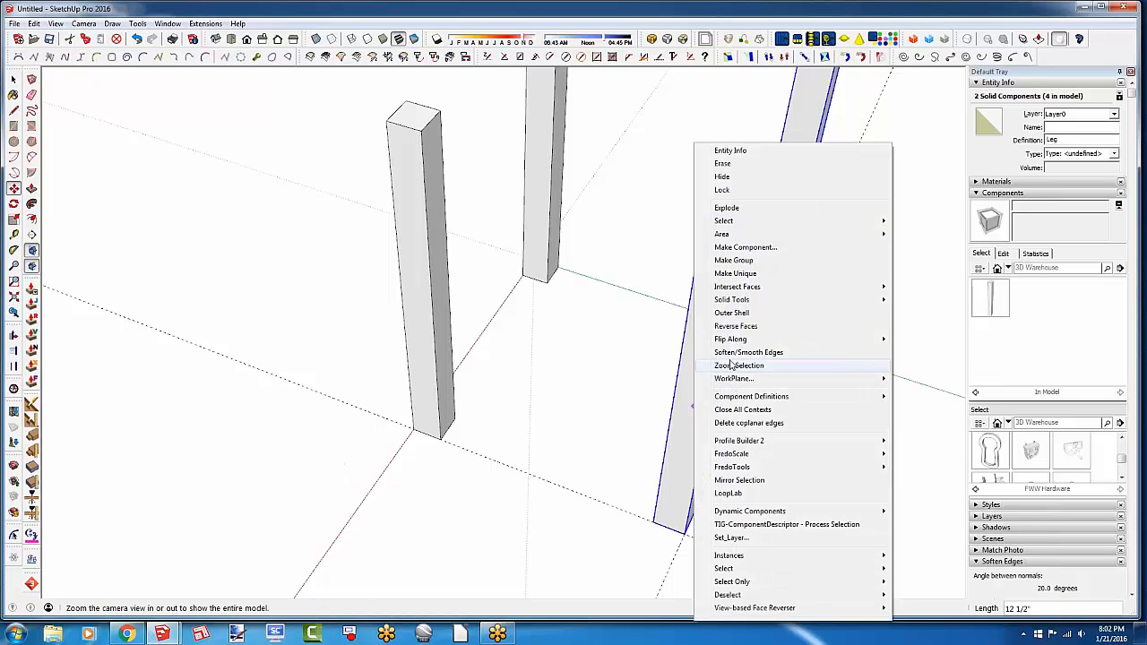
mouse_move(742, 304)
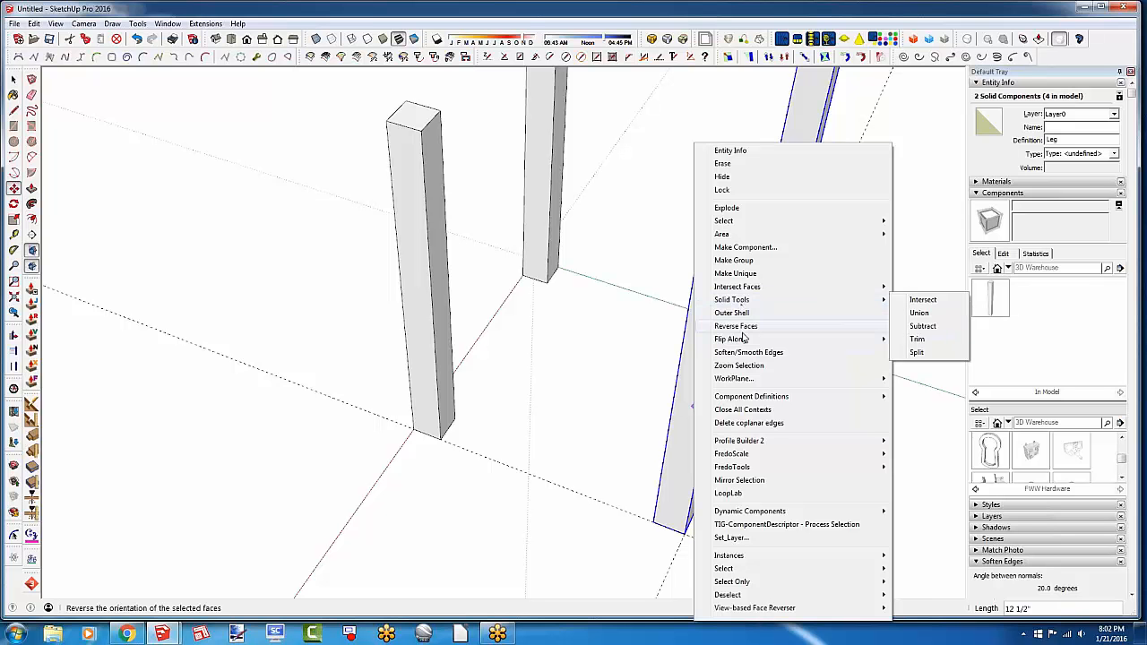
mouse_move(743, 341)
click(914, 357)
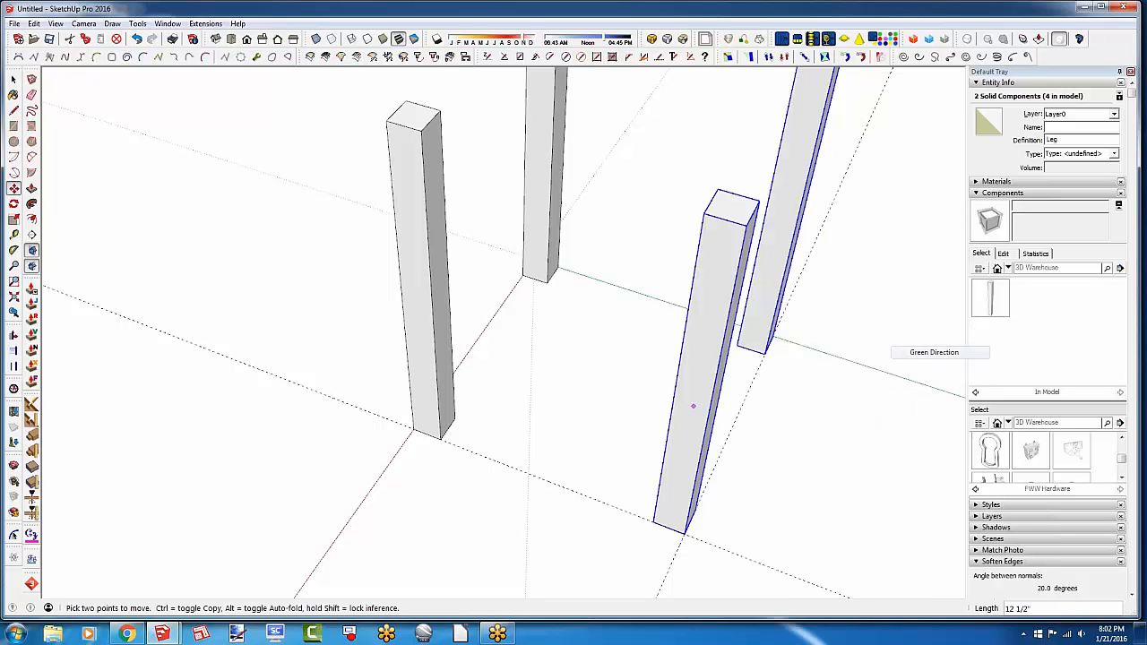
Clear the selection and examine the arrangement and orientation of the four legs from several sides
middle_drag(348, 435, 515, 466)
click(12, 80)
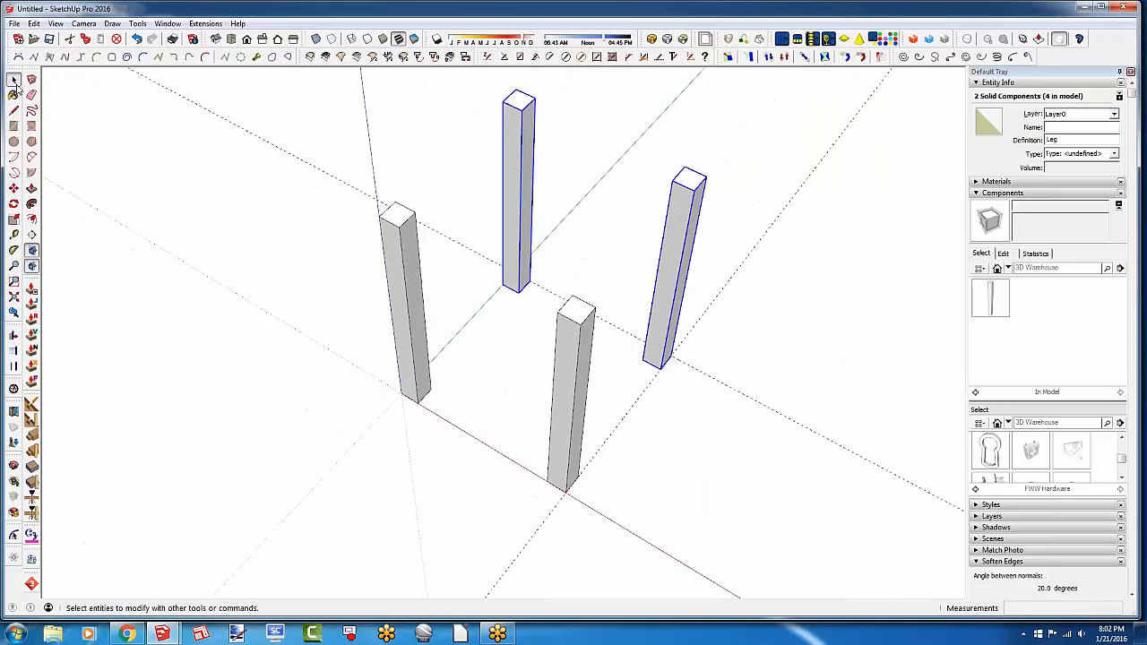
click(266, 397)
middle_drag(358, 440, 278, 502)
middle_drag(253, 420, 728, 303)
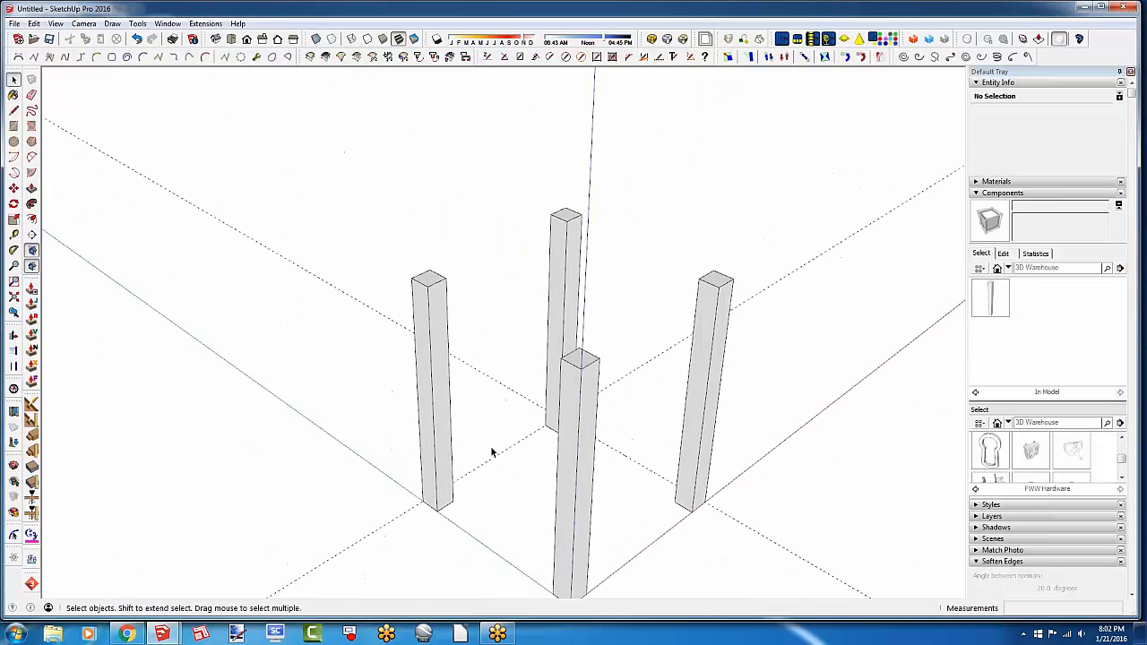
scroll(591, 493, up, 2)
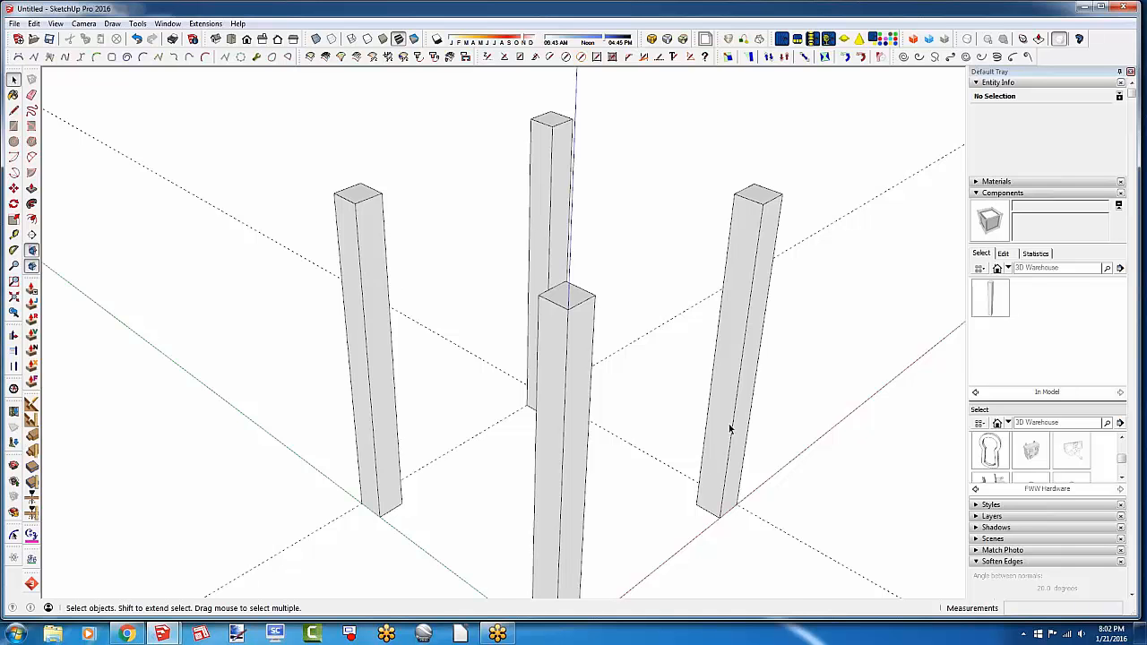
middle_drag(734, 430, 249, 397)
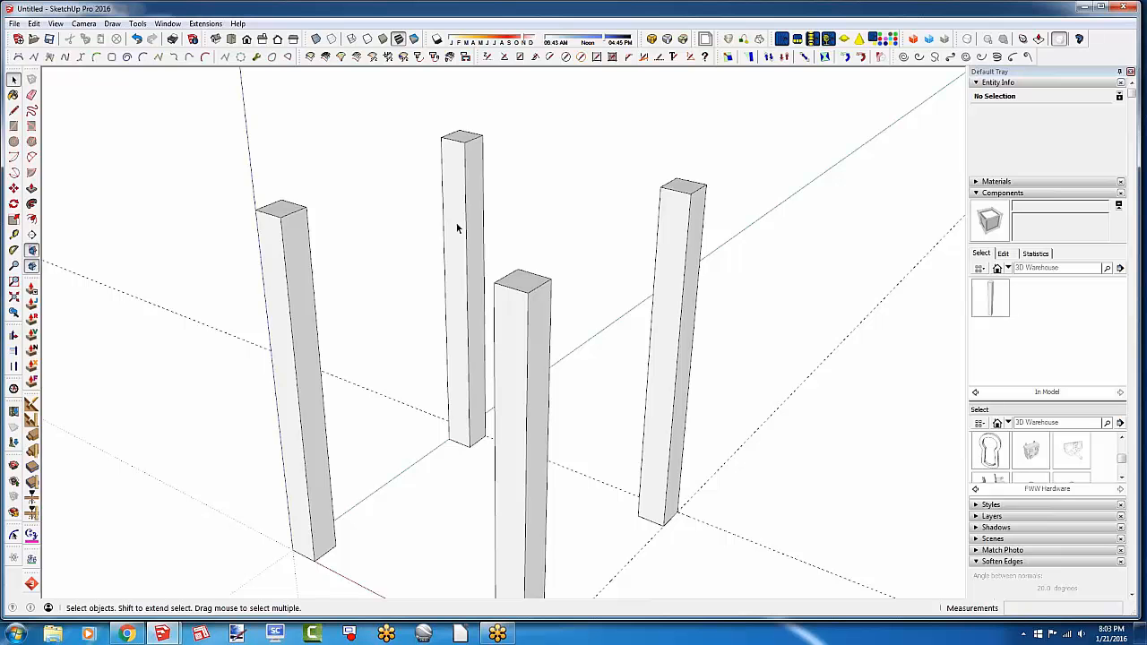
middle_drag(427, 291, 501, 296)
middle_drag(416, 267, 311, 402)
scroll(309, 340, up, 5)
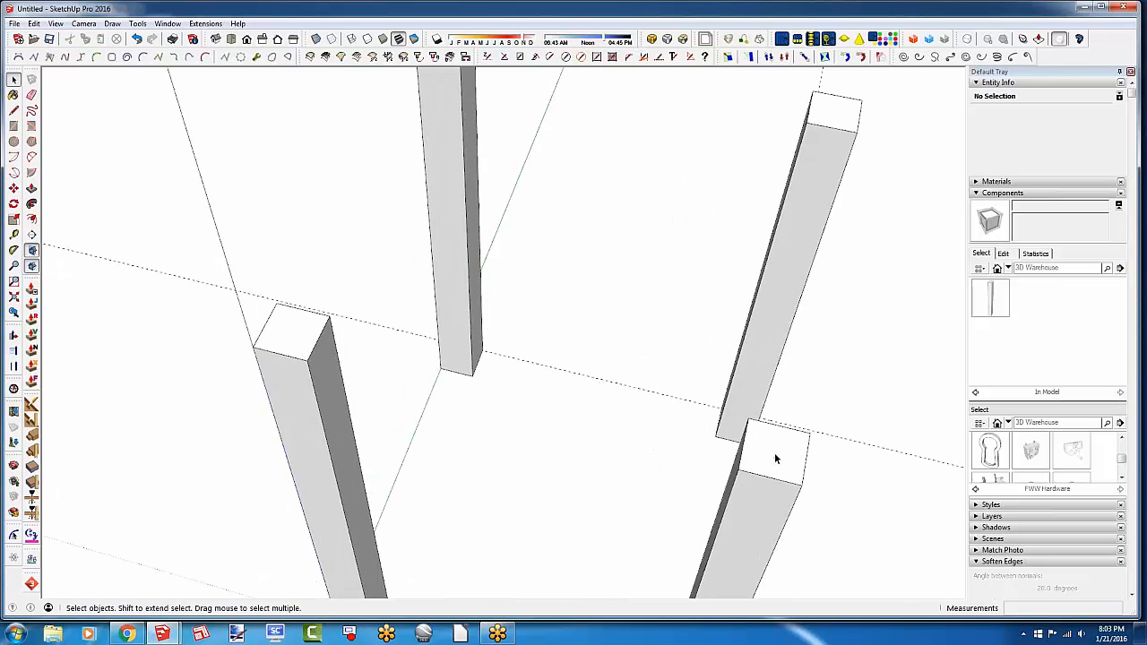
scroll(587, 360, down, 6)
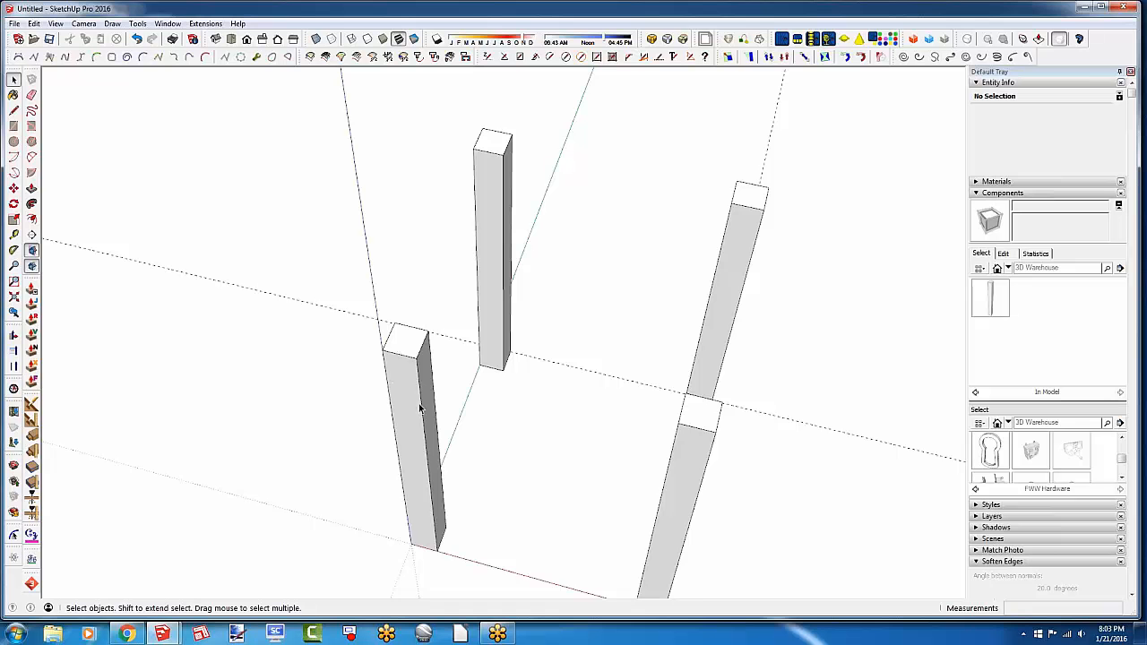
Edit the leg component at the origin, draw a diagonal line joining the midpoints of its two inner top-face edges, and close the component
scroll(414, 377, up, 2)
double_click(403, 345)
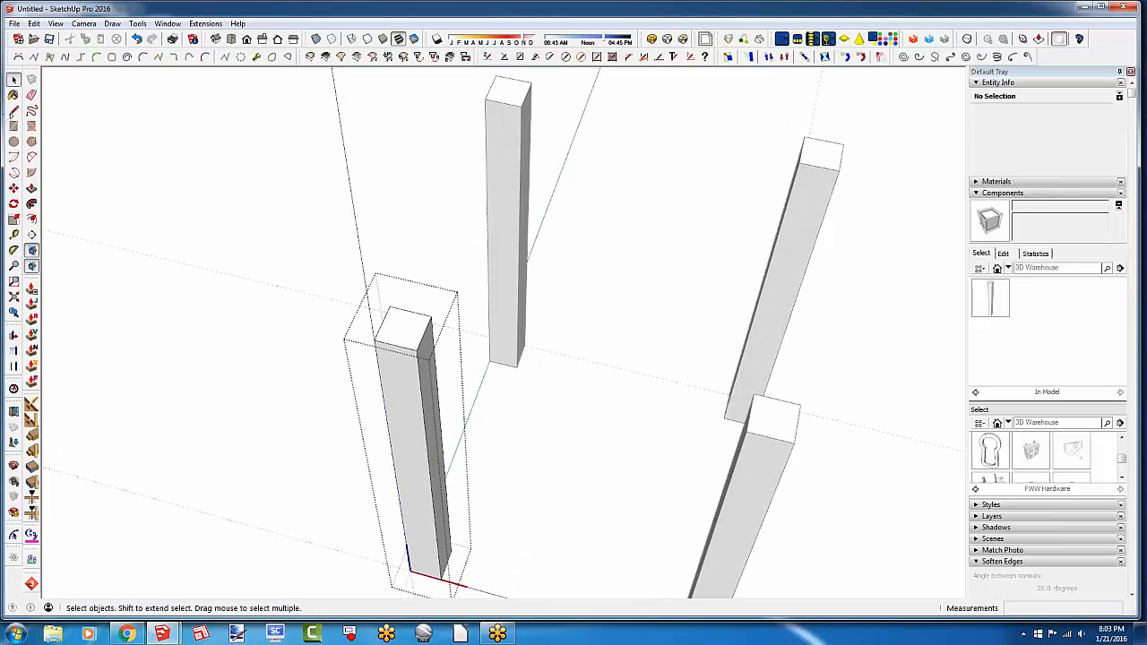
click(13, 110)
click(410, 310)
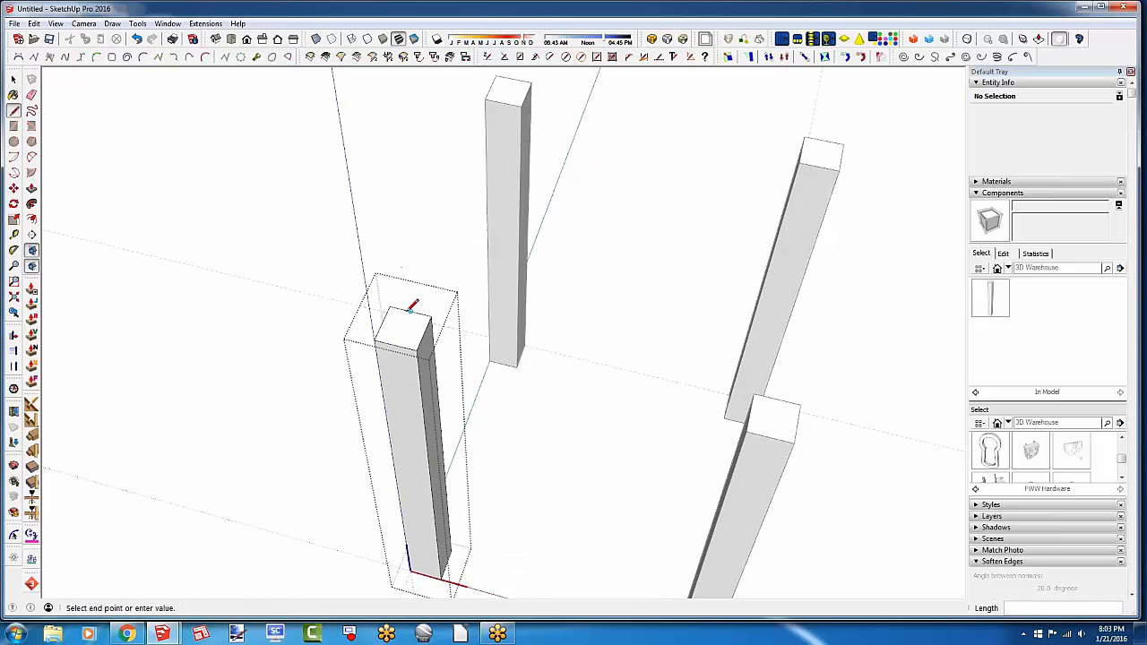
click(426, 328)
key(space)
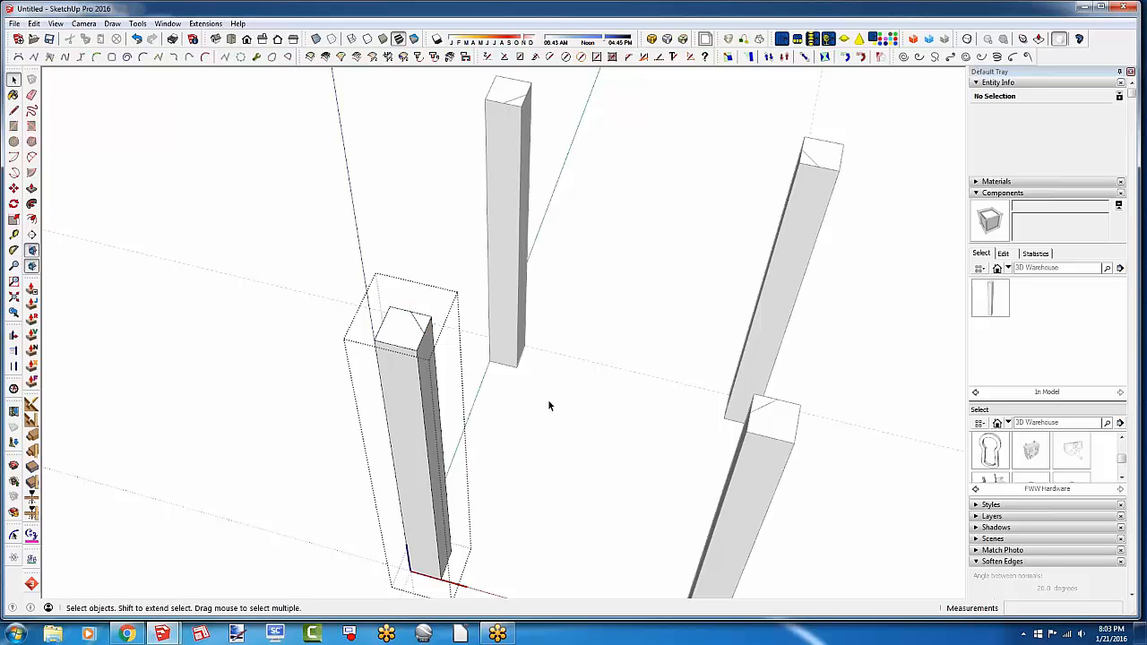
click(587, 413)
middle_drag(587, 413, 698, 502)
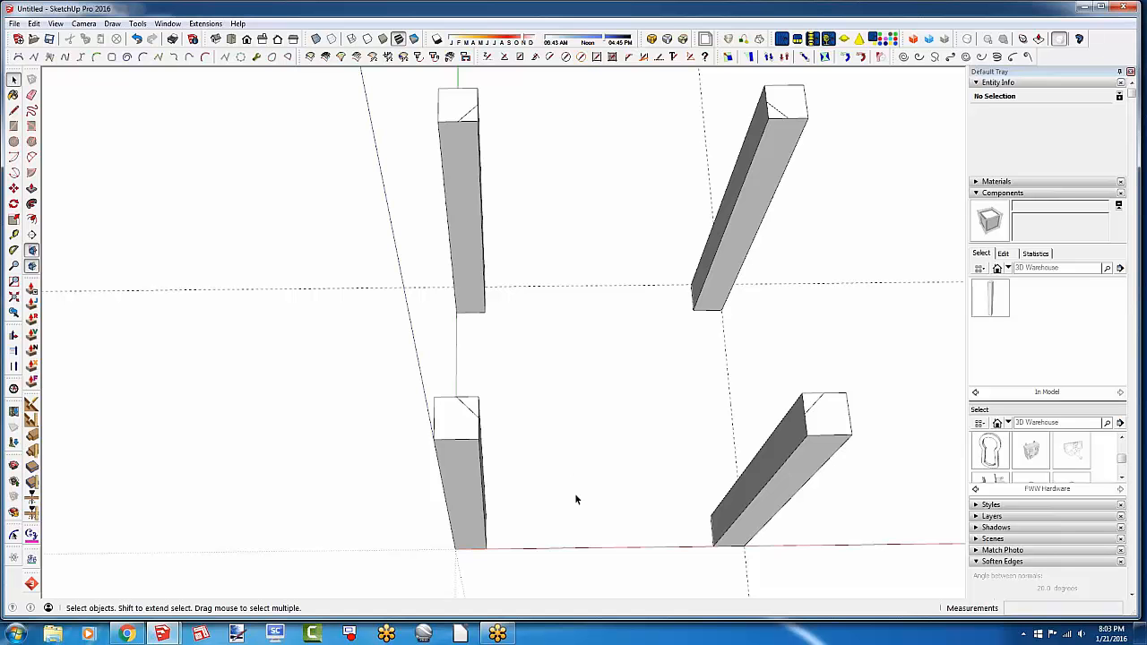
middle_drag(574, 493, 470, 340)
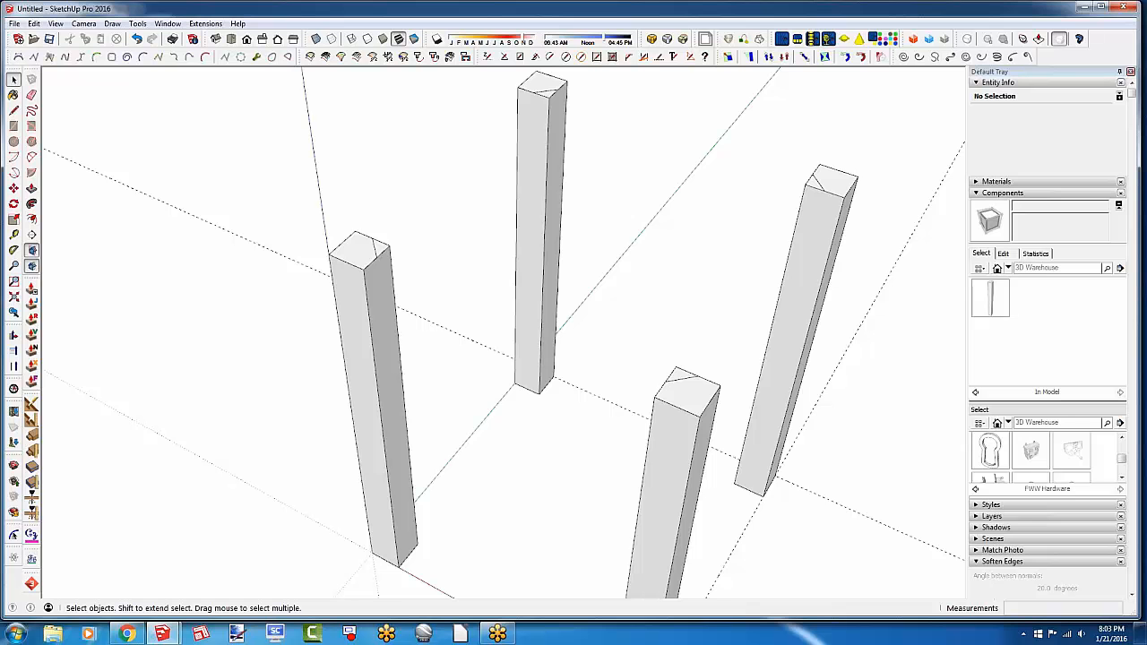
scroll(456, 398, down, 2)
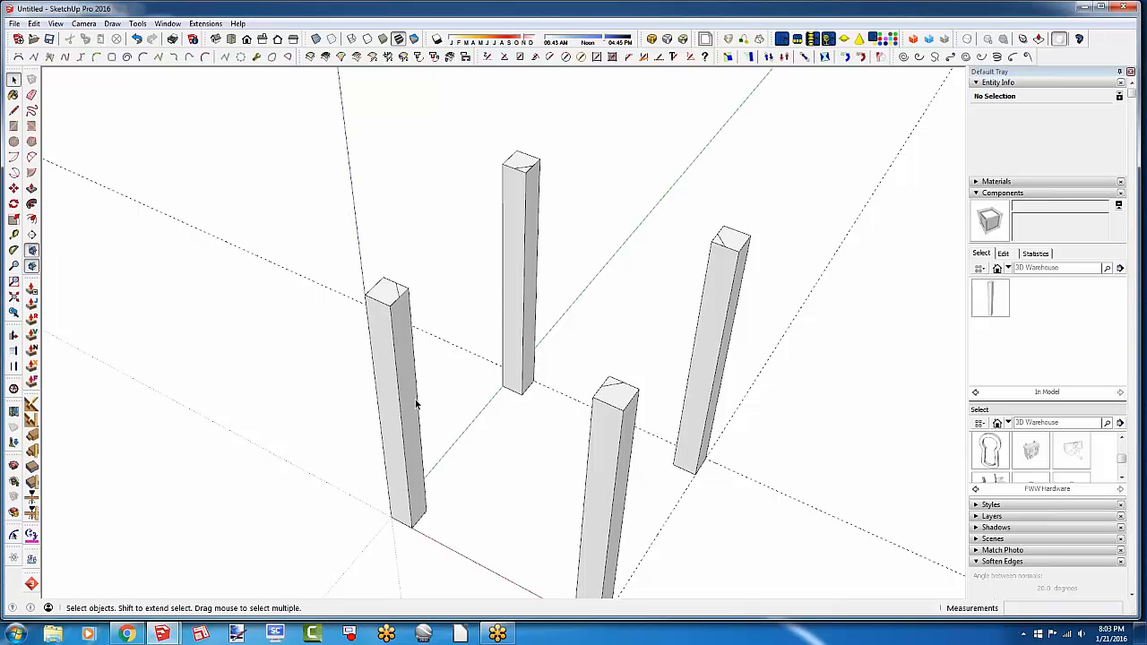
Try flipping the leg at the far end of the green axis along its blue direction and inspect its ends
right_click(506, 293)
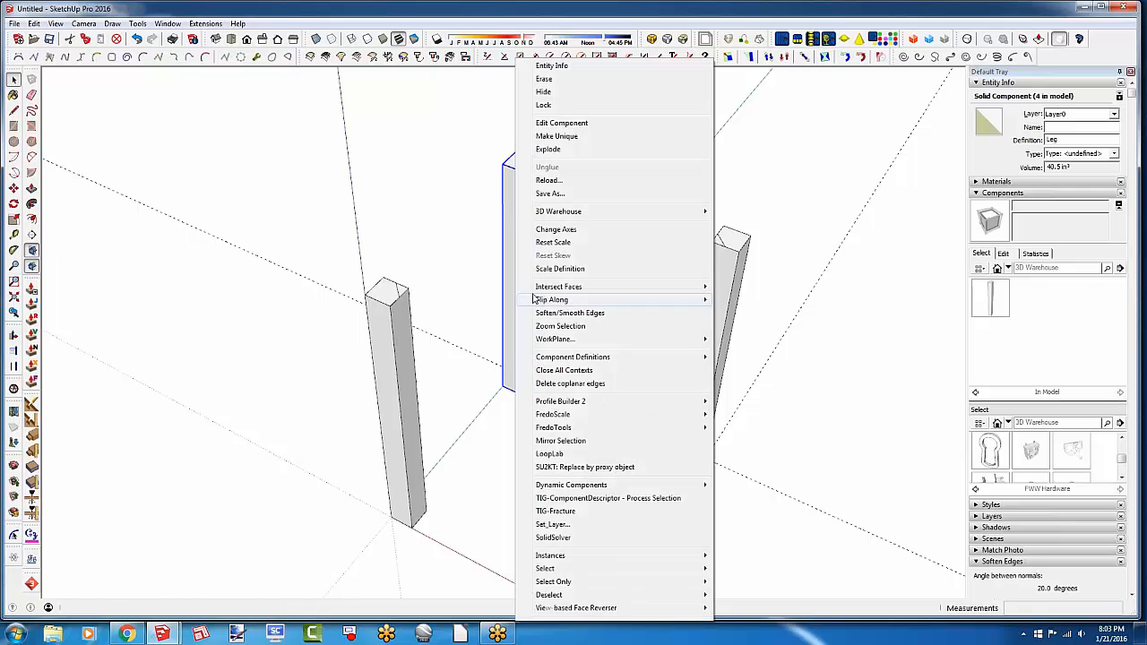
mouse_move(581, 304)
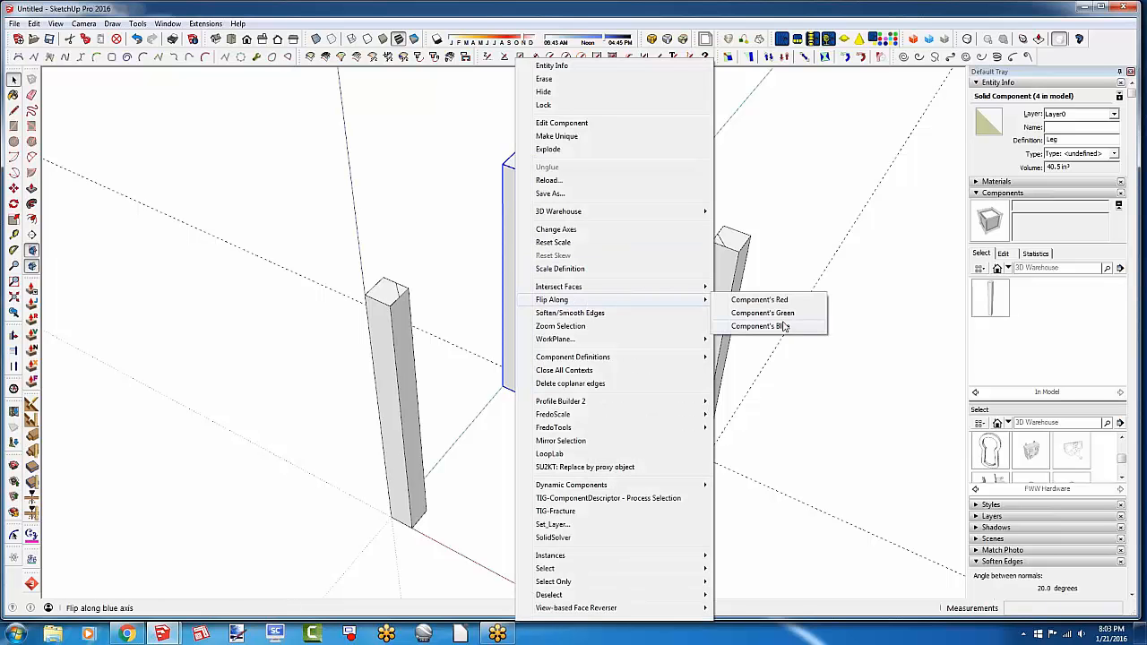
click(785, 328)
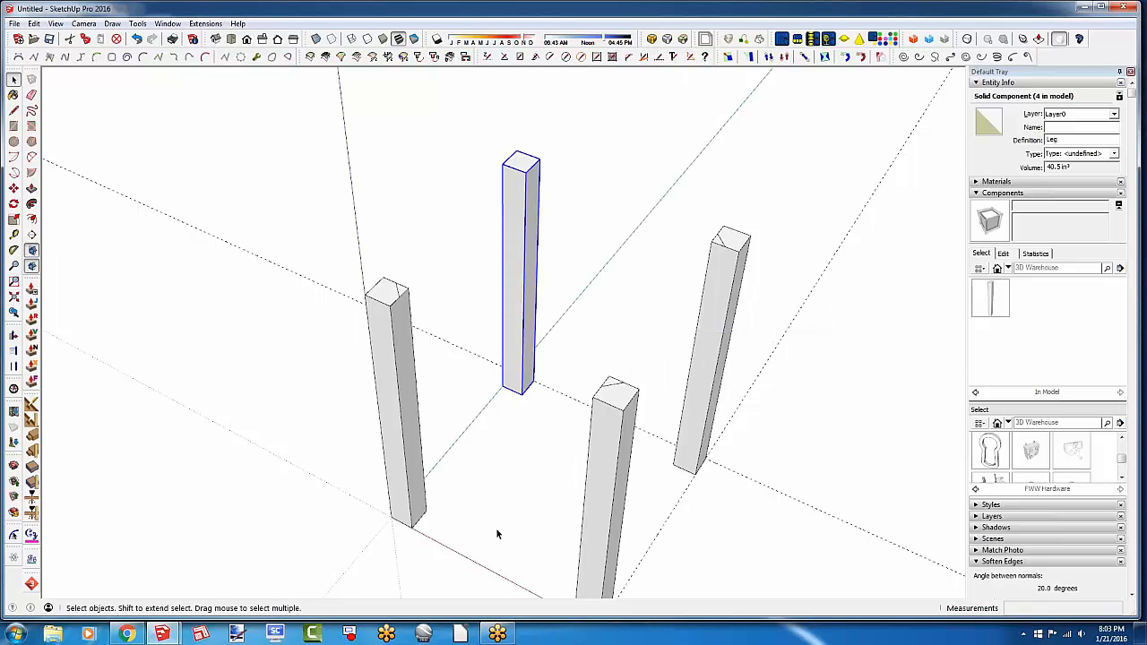
middle_drag(497, 526, 480, 79)
middle_drag(498, 396, 504, 276)
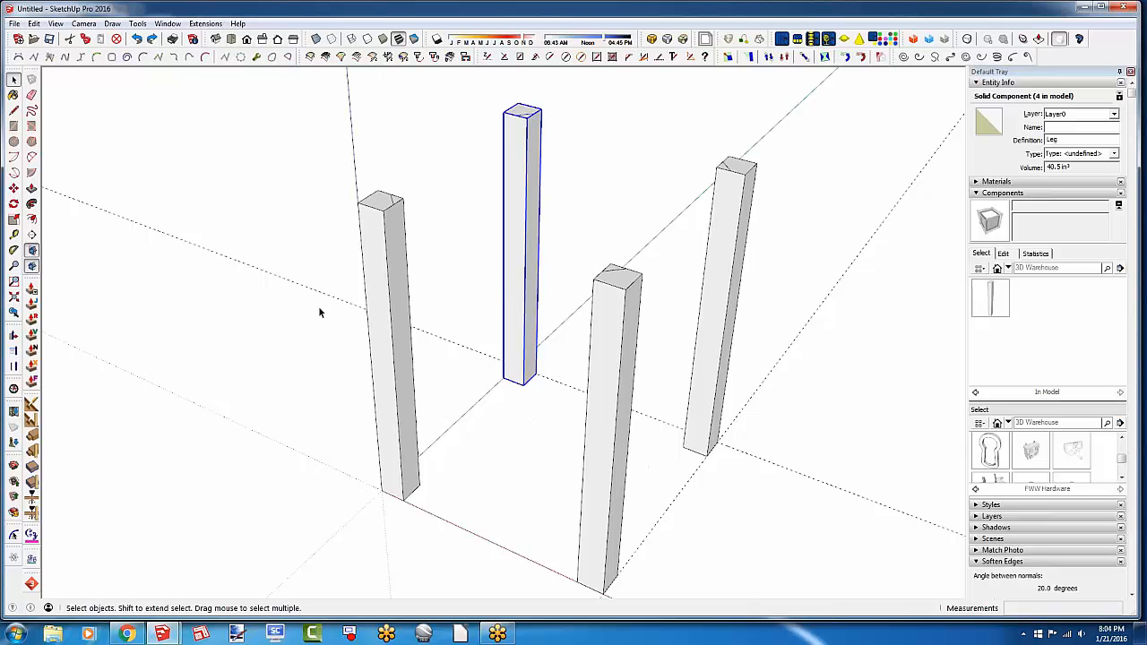
click(277, 349)
Draw a 0.75 by 3 inch rectangle from the outer top corner of the far green-axis leg, on its face toward the origin leg
middle_drag(277, 348, 689, 476)
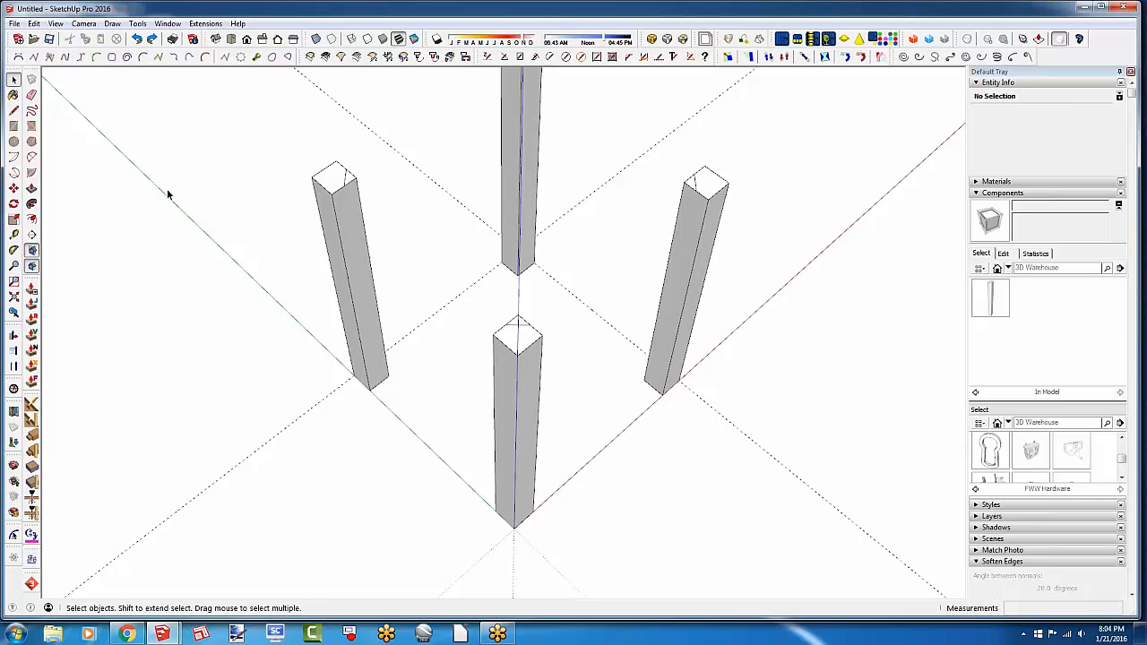
click(14, 125)
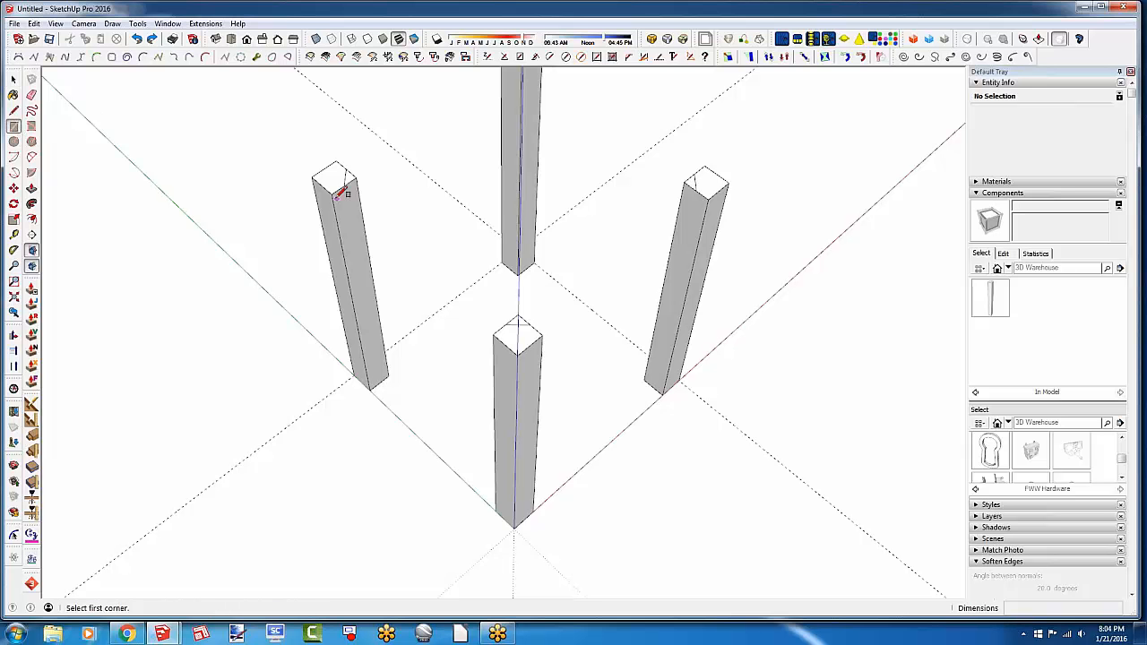
click(329, 185)
scroll(351, 230, up, 1)
scroll(351, 226, up, 2)
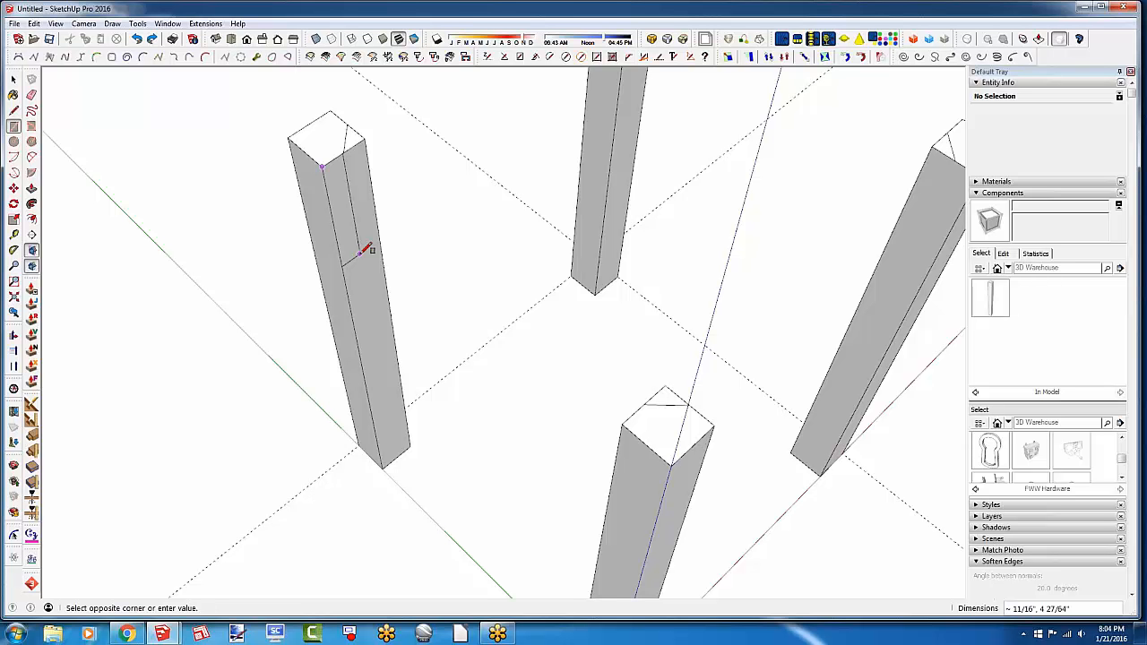
text(.7)
text(,3)
key(Return)
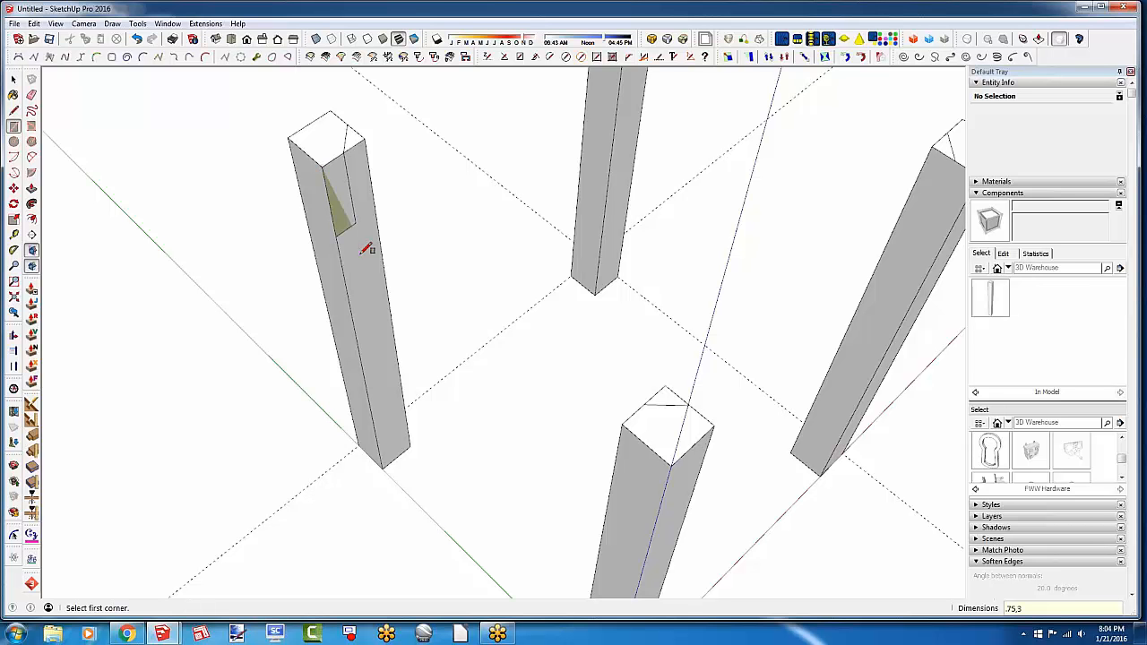
Extrude the rectangle 11 inches so it spans to the facing side of the origin leg
click(31, 188)
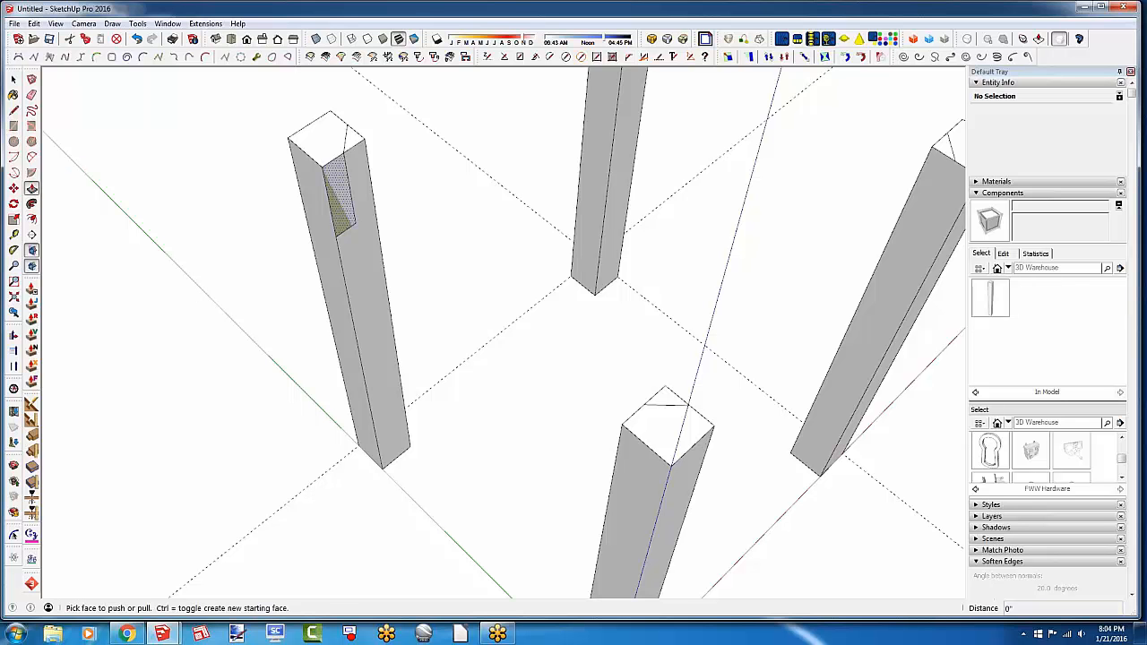
click(337, 193)
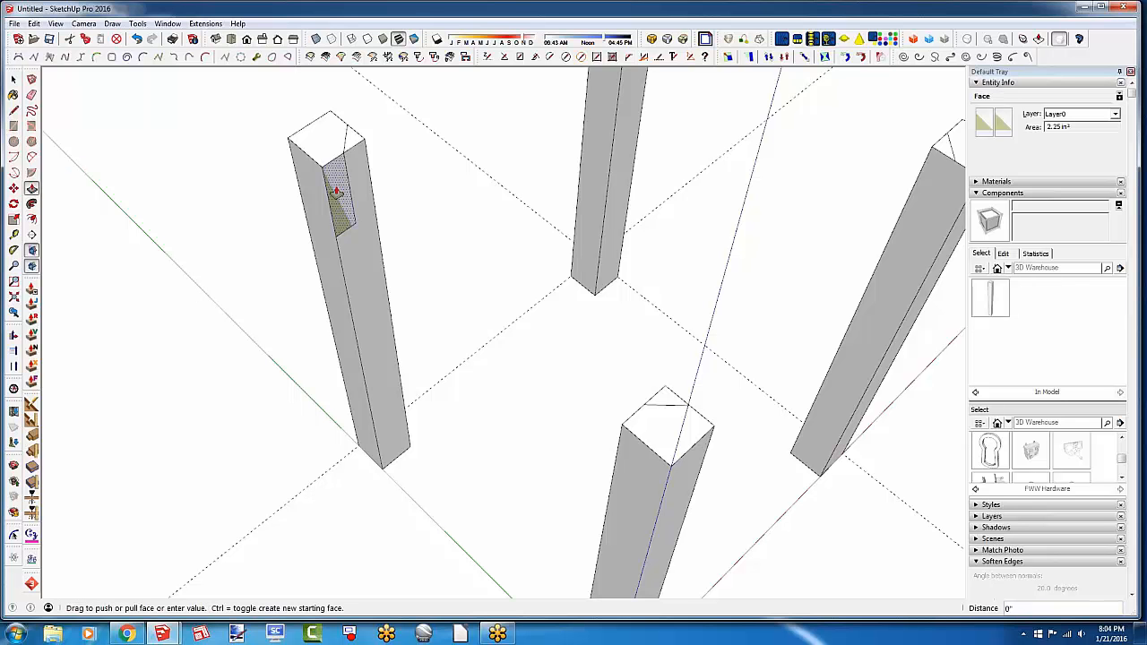
click(663, 393)
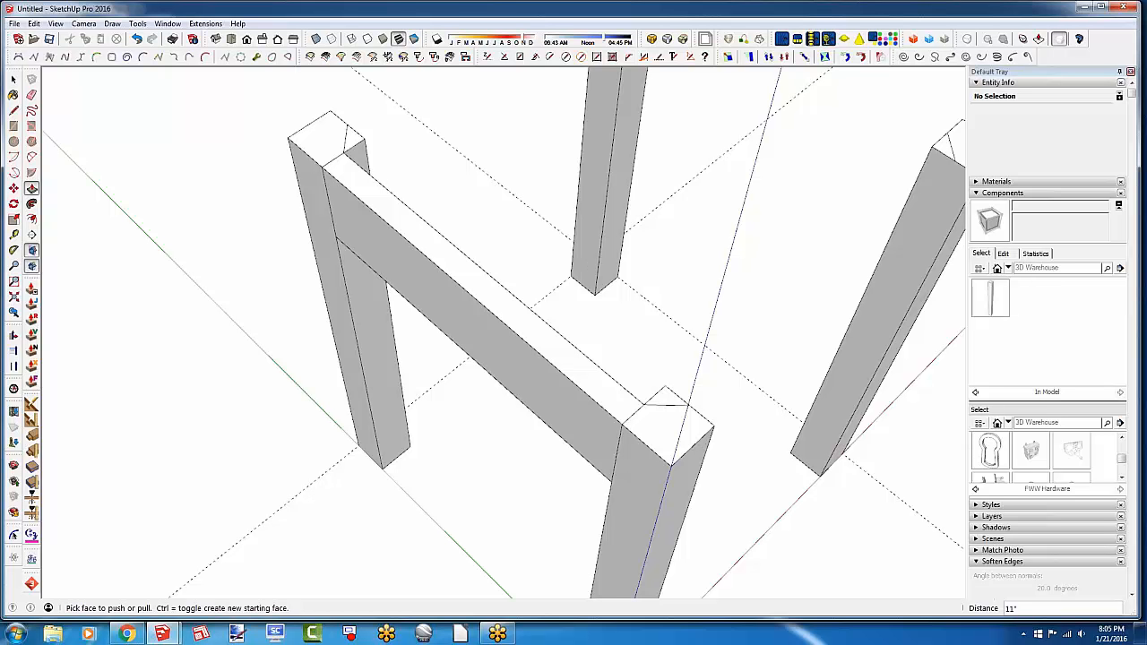
Select the whole extruded board and make it a component named Side apron
key(space)
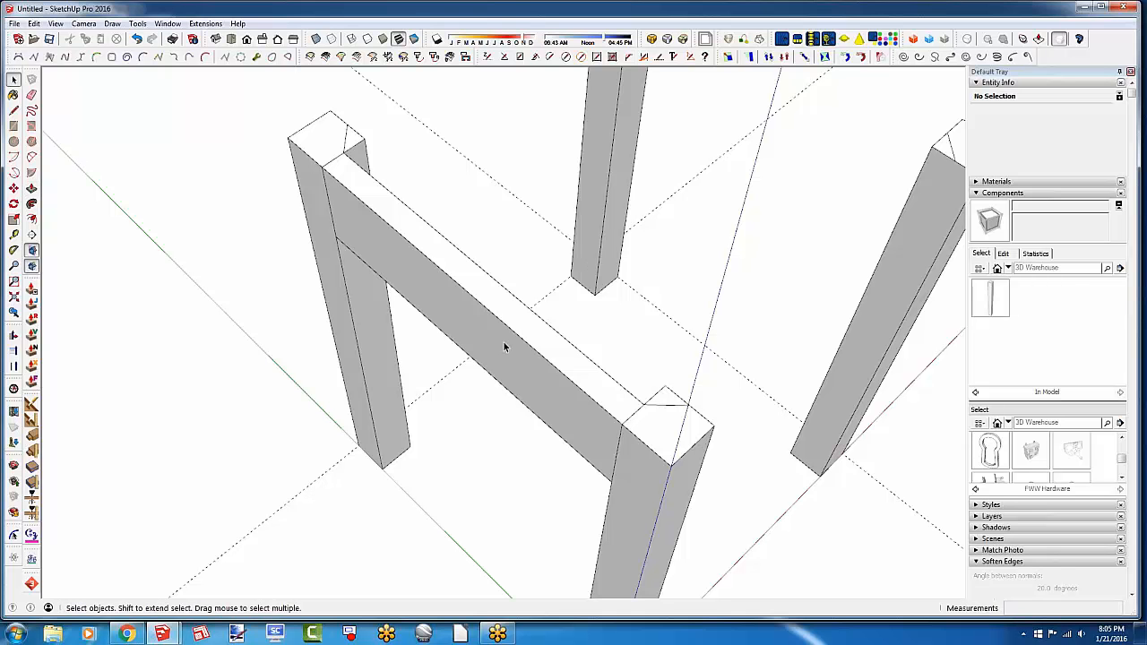
triple_click(503, 345)
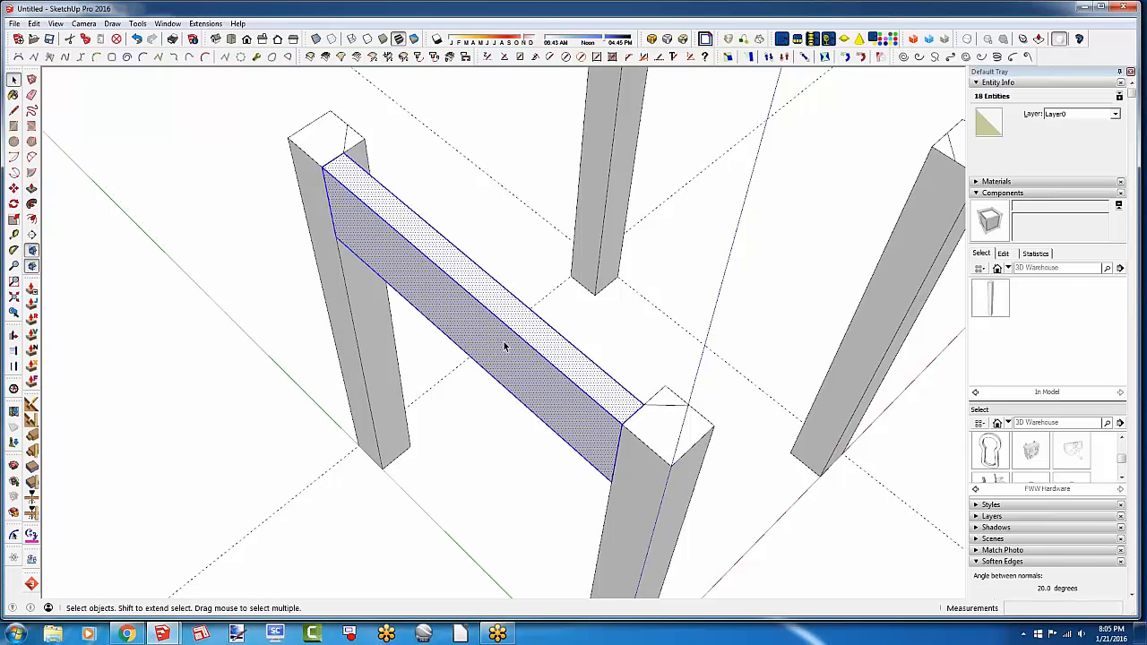
text(g)
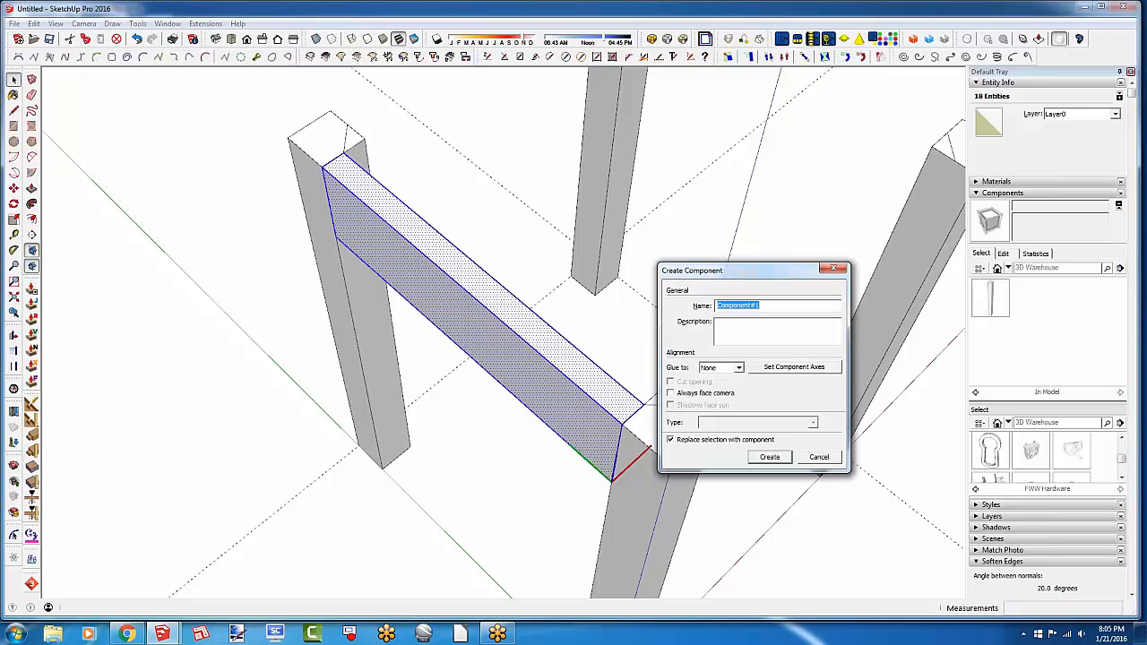
text(Side apron)
key(Return)
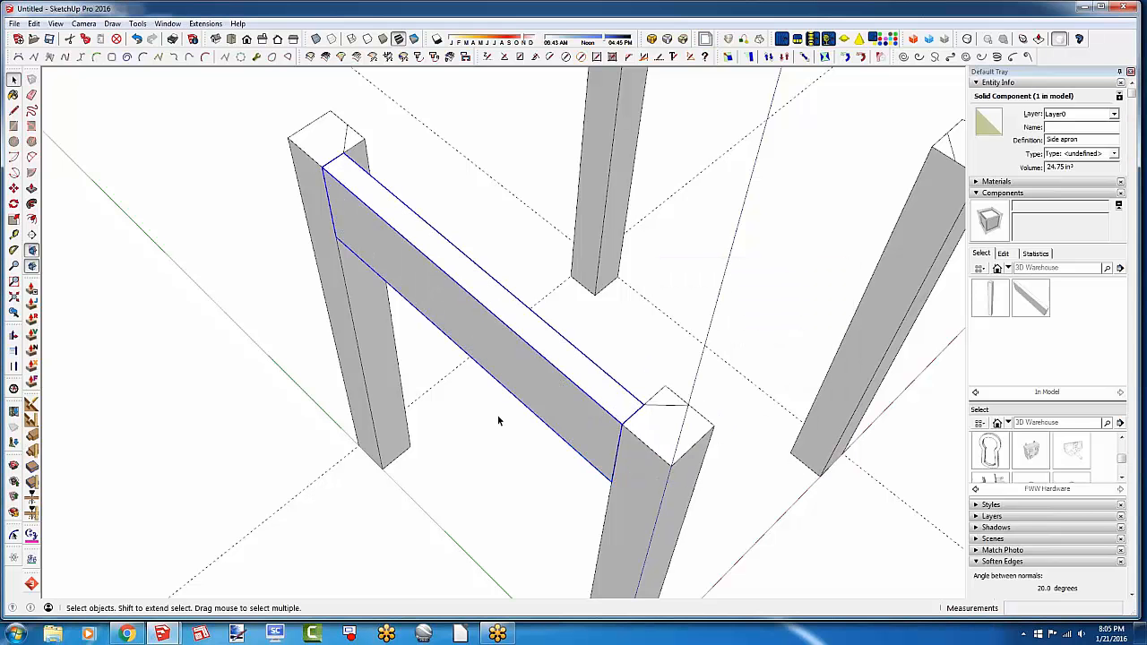
Move the side apron 3/8 inch inward so its top end midpoint meets the midpoint of the leg's top edge
middle_drag(635, 456, 395, 385)
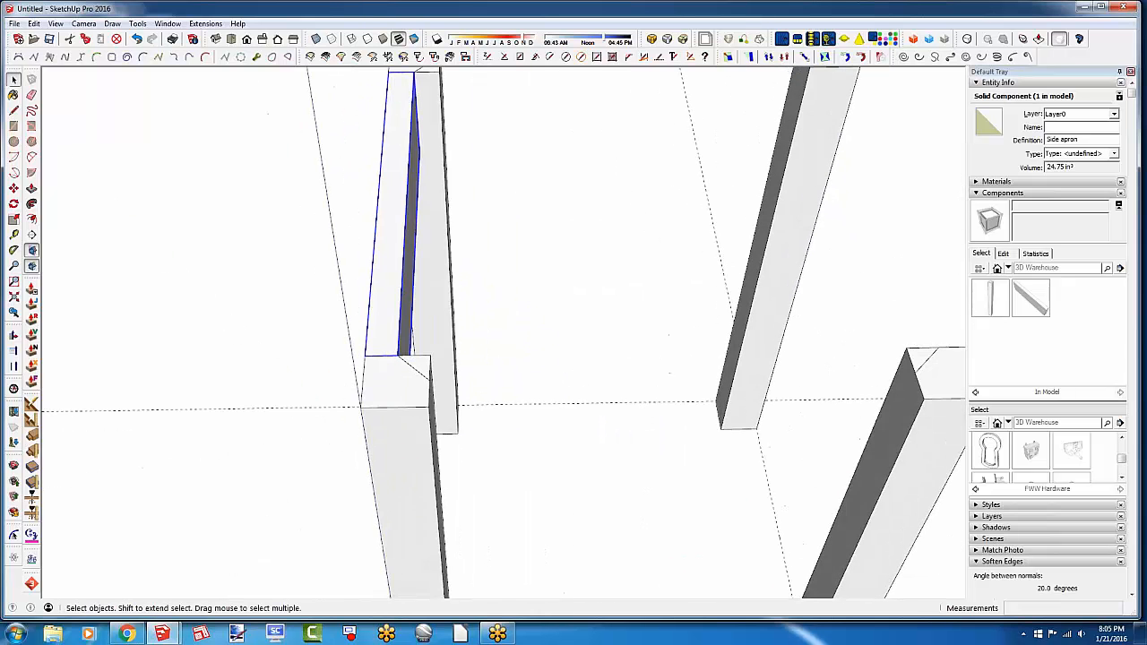
scroll(375, 425, up, 3)
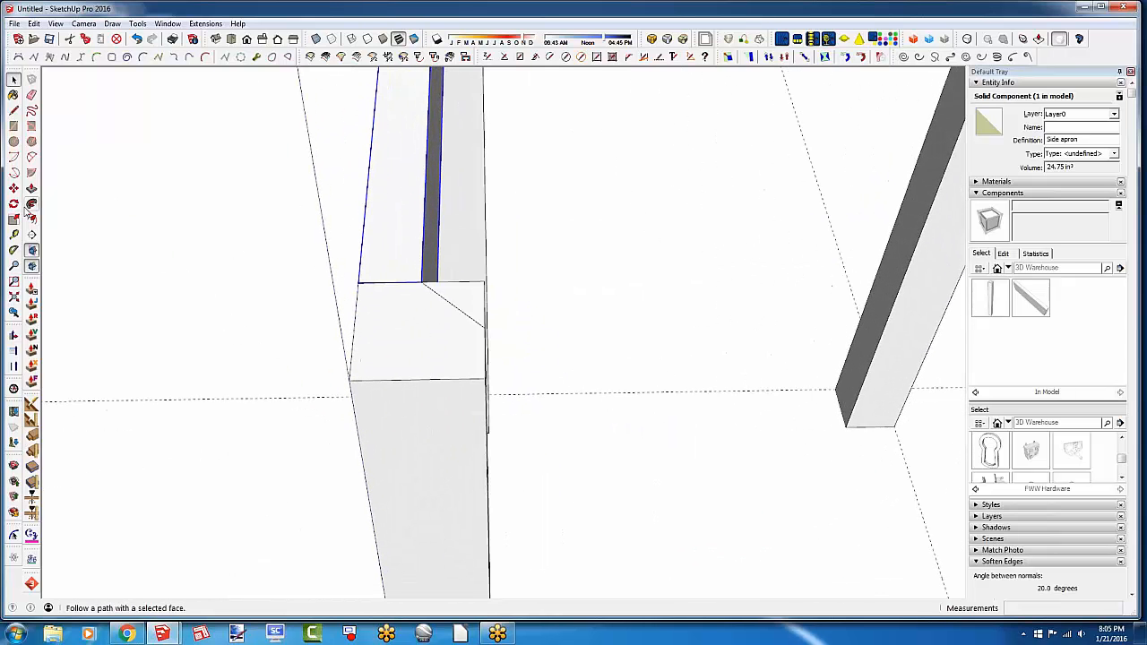
click(14, 188)
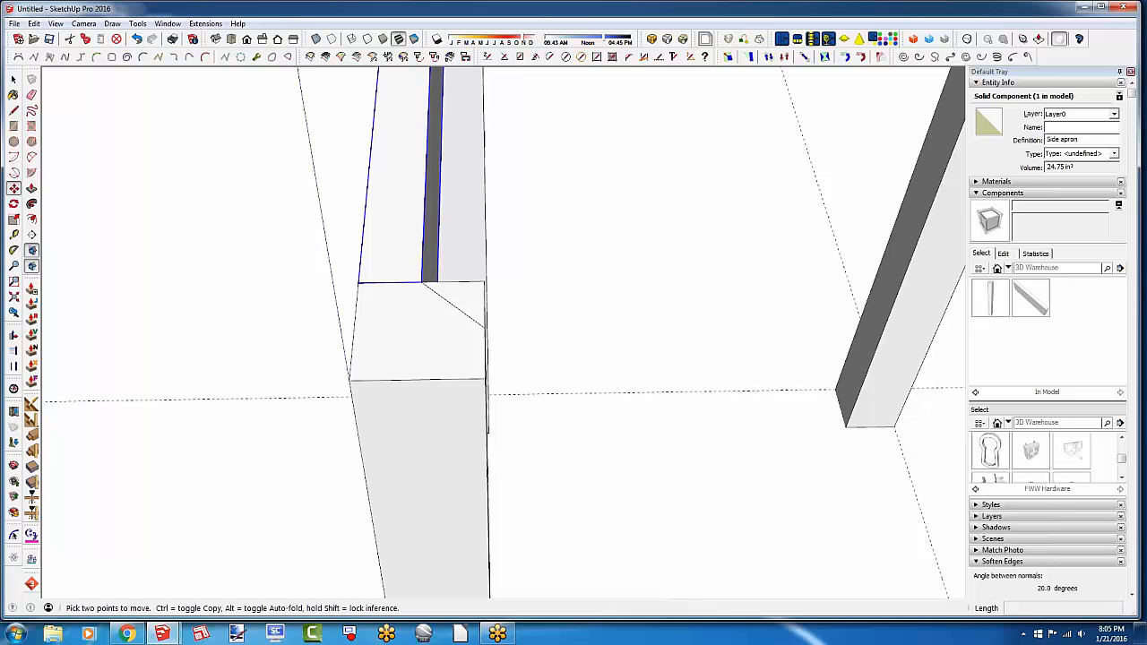
click(389, 283)
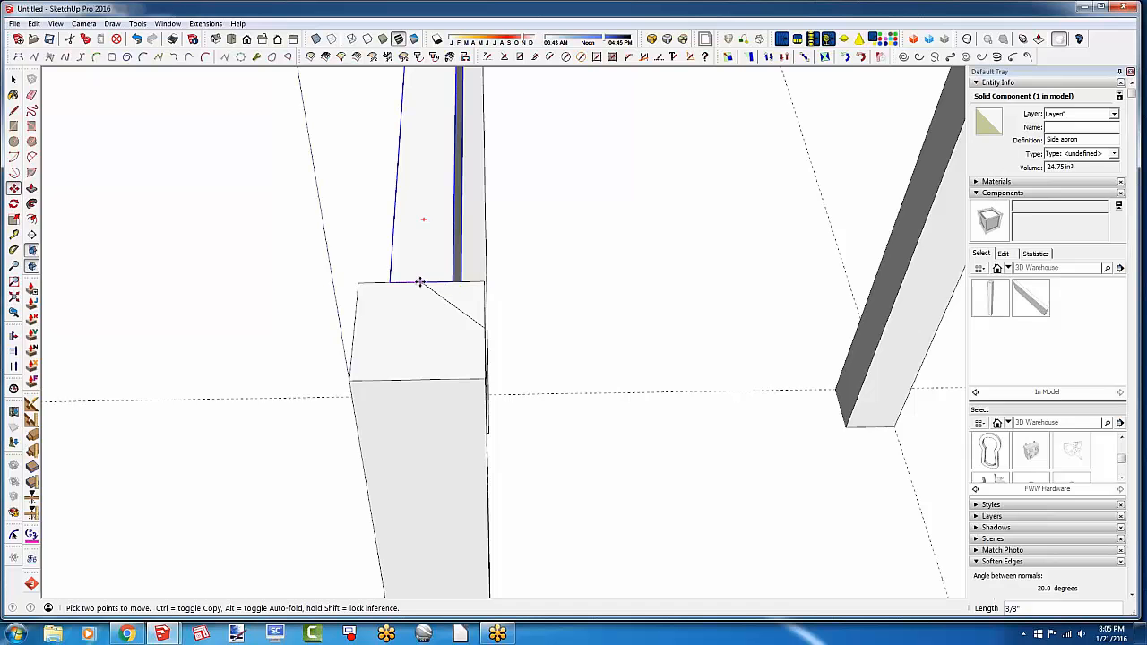
click(419, 283)
Copy the side apron 12 1/2 inches to the opposite pair of legs, matching its end midpoint to the leg's top edge midpoint
scroll(380, 388, down, 3)
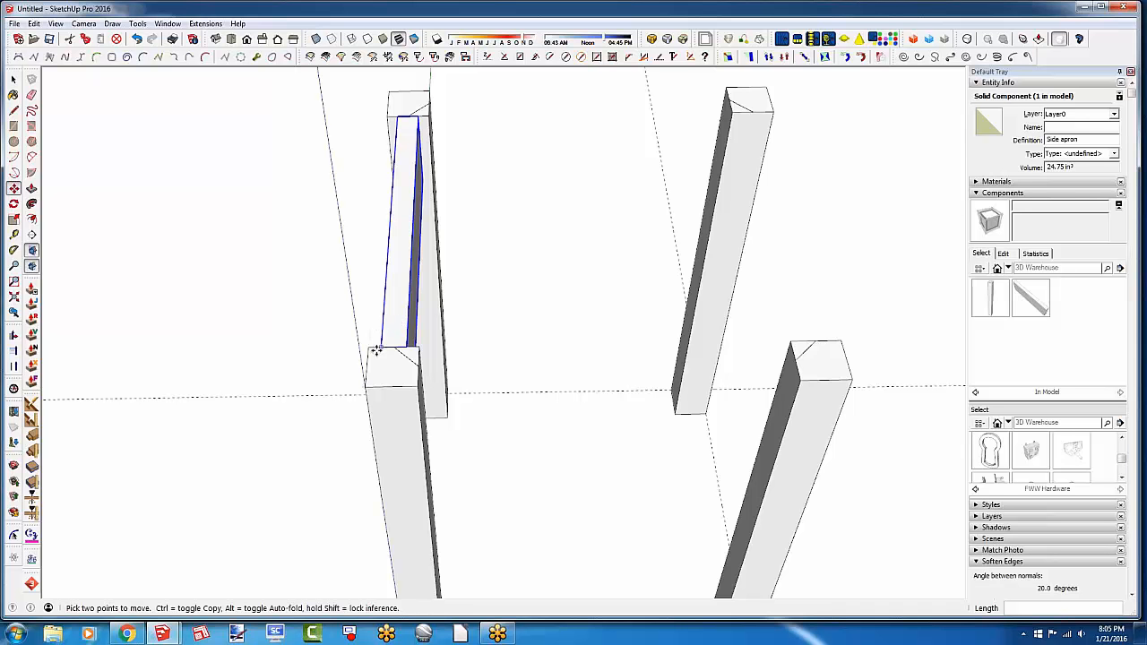
middle_drag(383, 144, 354, 449)
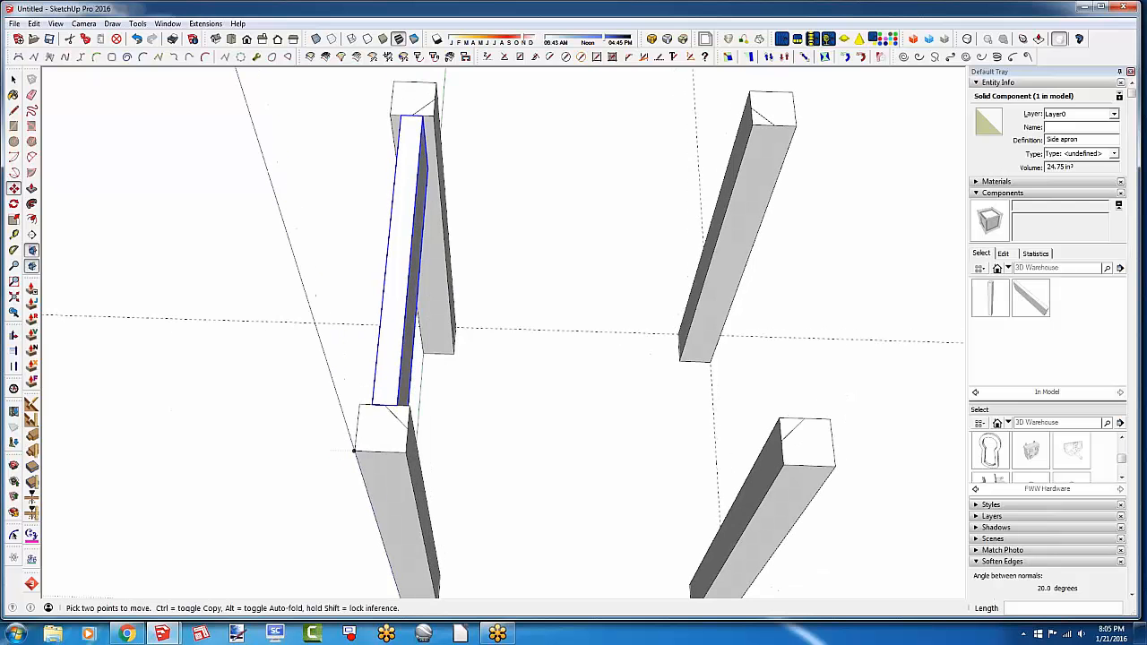
key(ctrl)
click(383, 405)
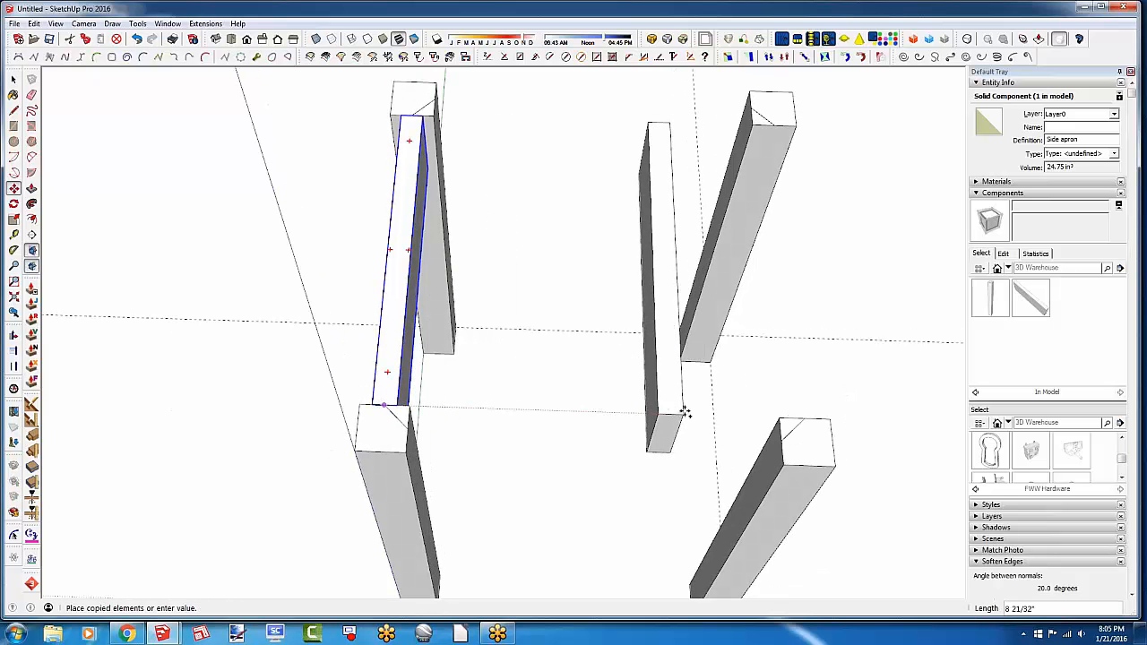
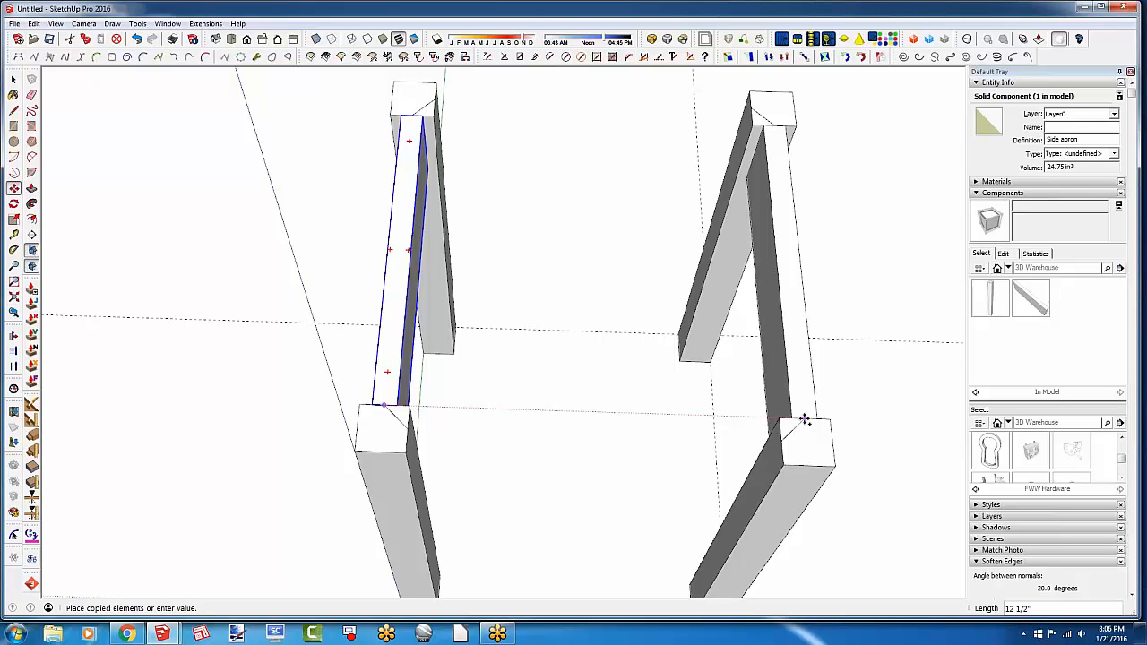
click(806, 420)
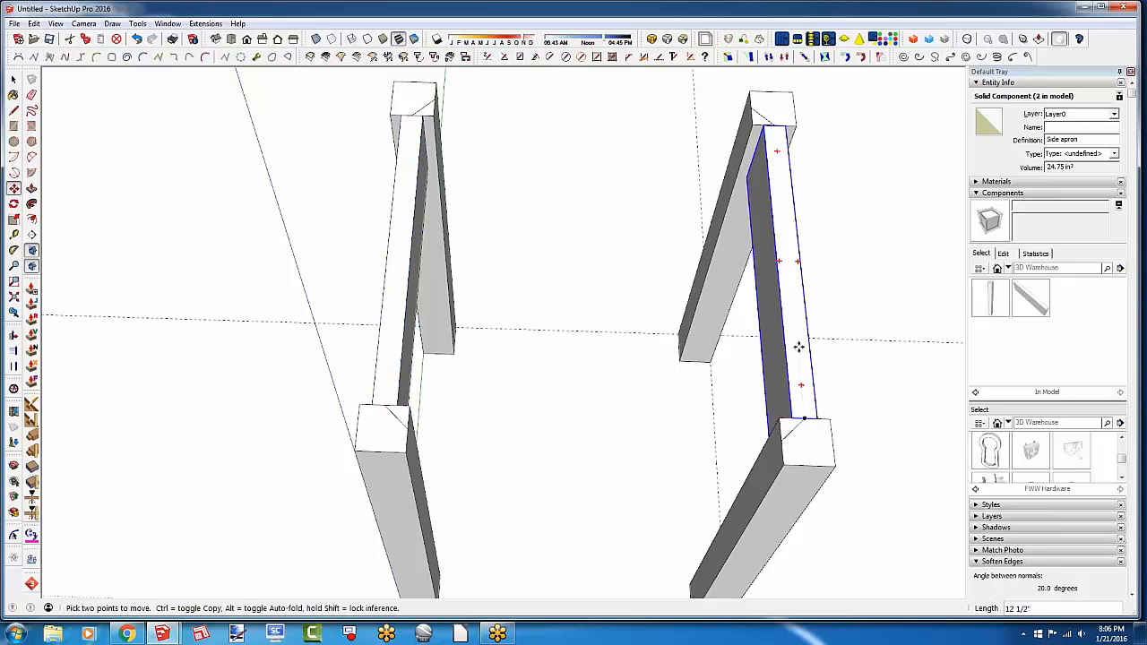
Flip the copied side apron along its red direction
right_click(798, 351)
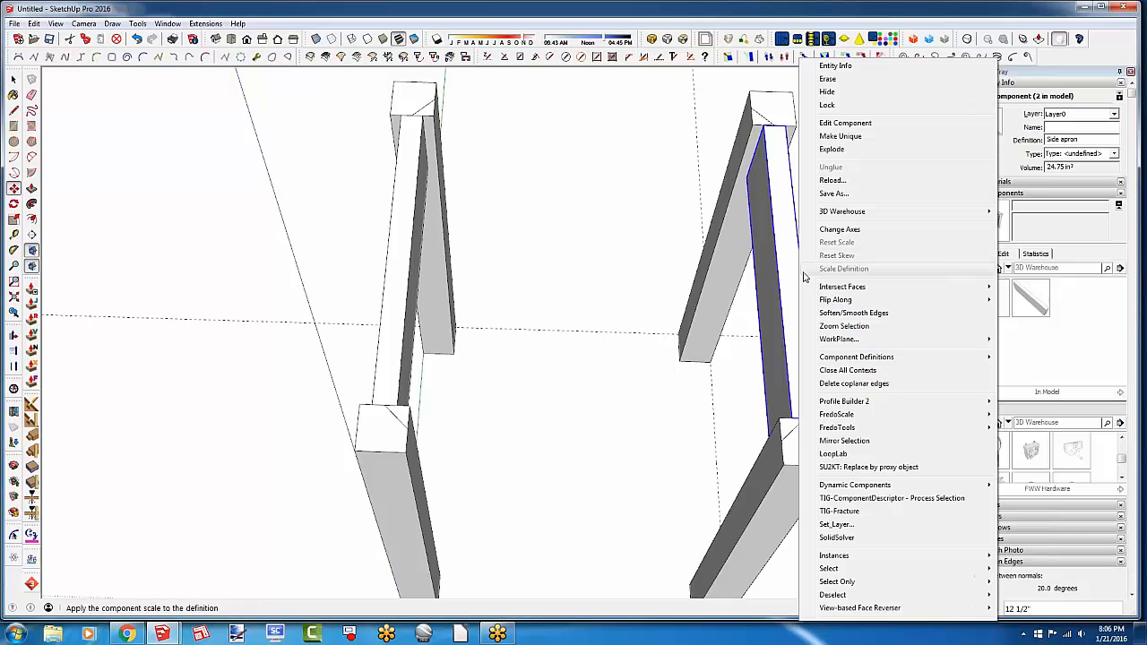
mouse_move(828, 300)
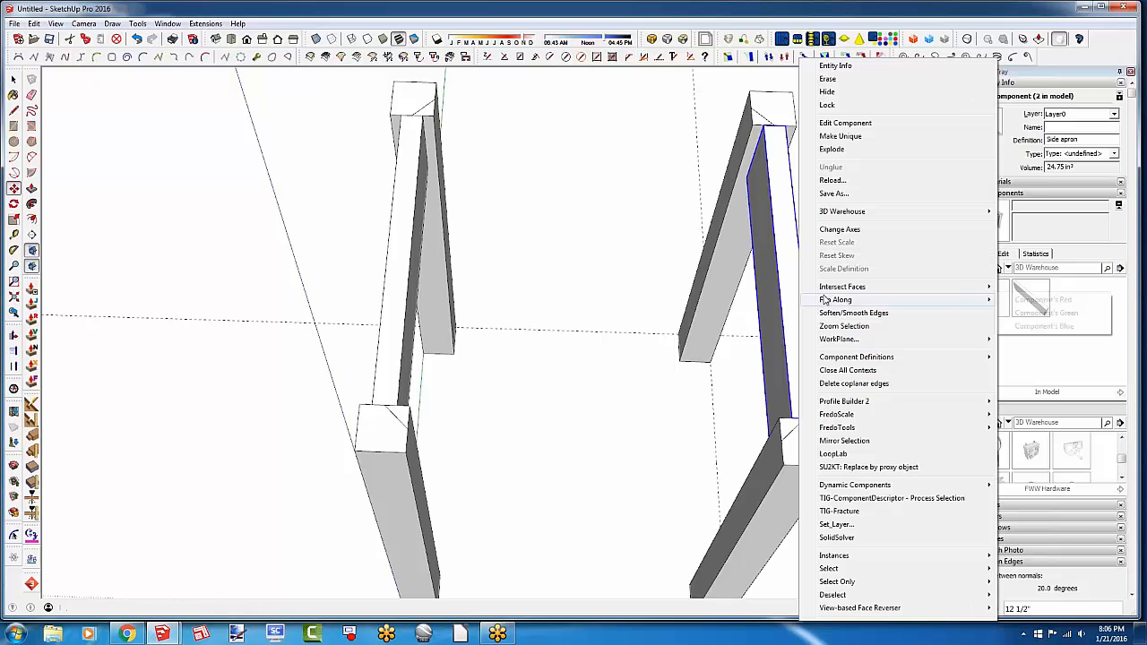
click(1031, 303)
middle_drag(596, 420, 894, 301)
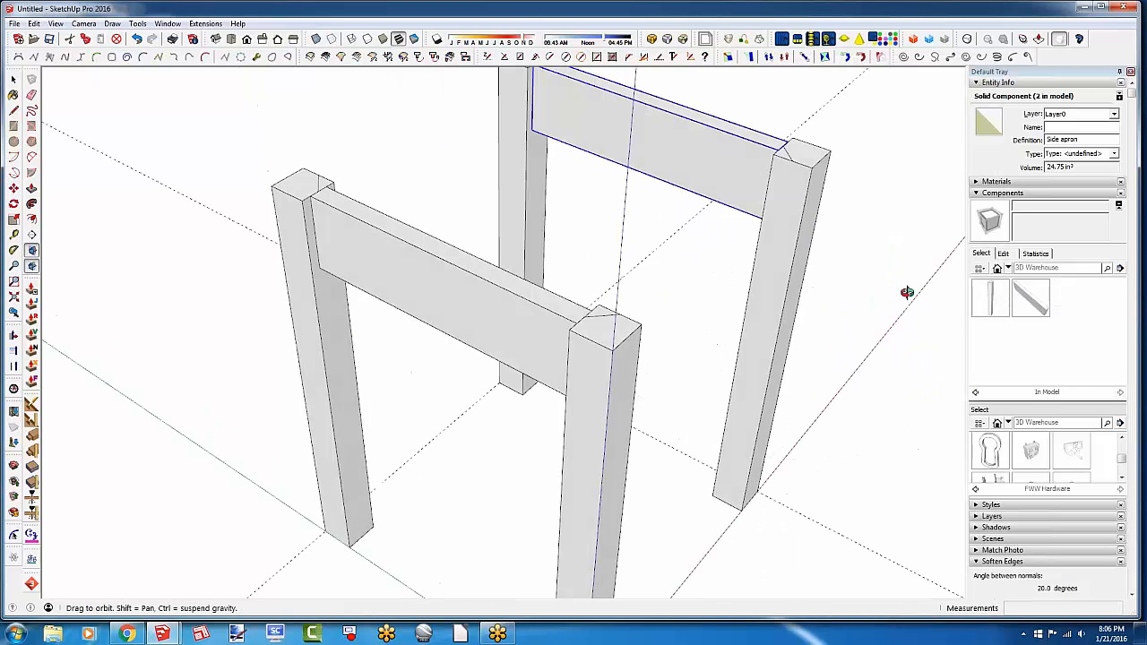
Try a circle of about 1 11/64 inch radius on the outer face inside the Side apron component, and undo it
key(space)
click(455, 313)
double_click(455, 310)
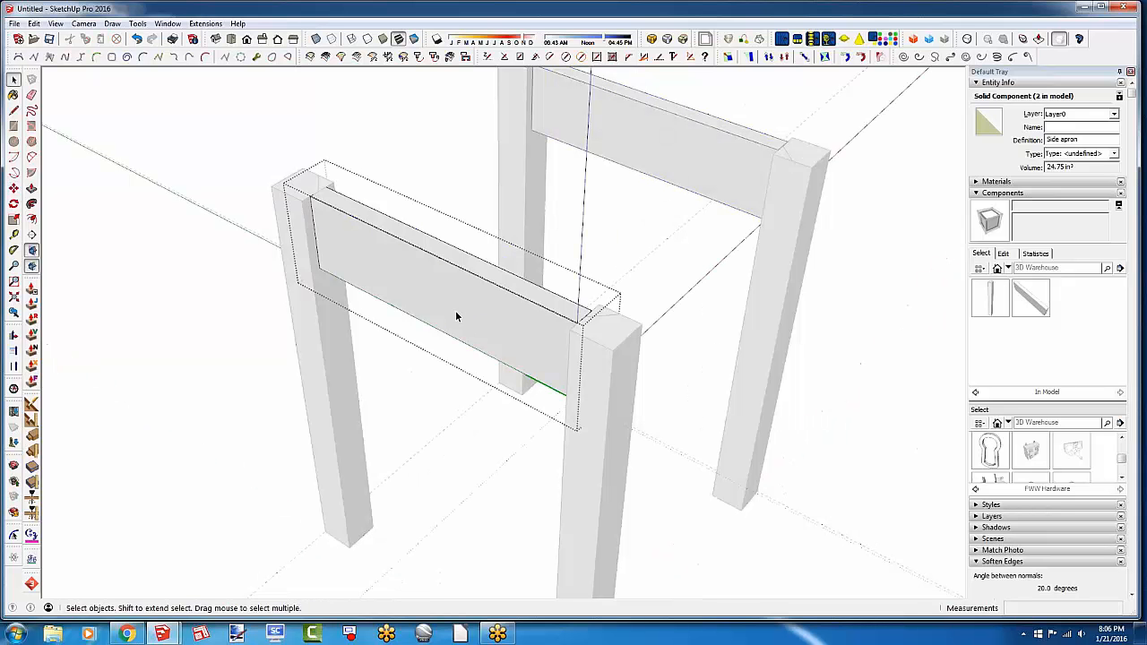
click(13, 141)
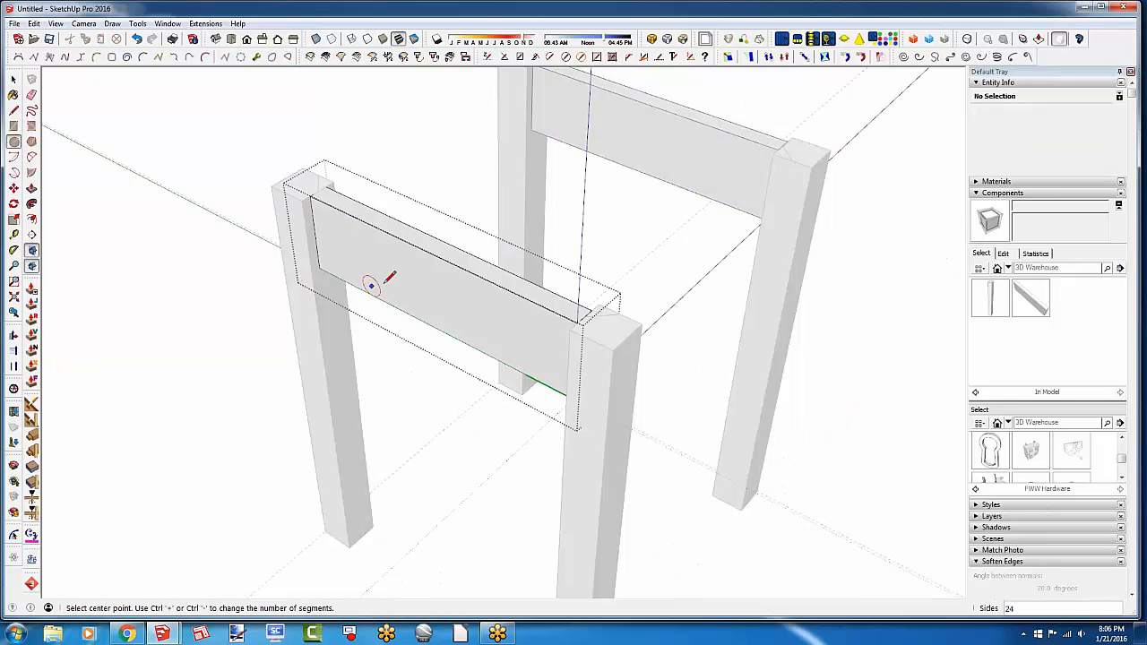
click(430, 283)
click(458, 288)
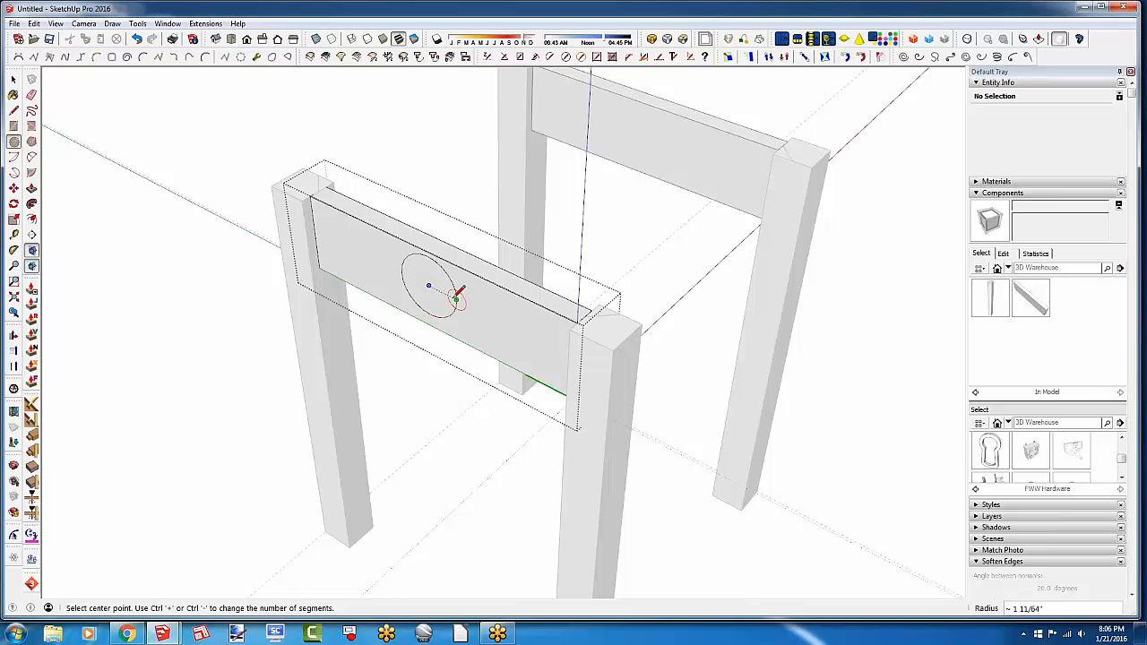
key(space)
middle_drag(529, 319, 806, 269)
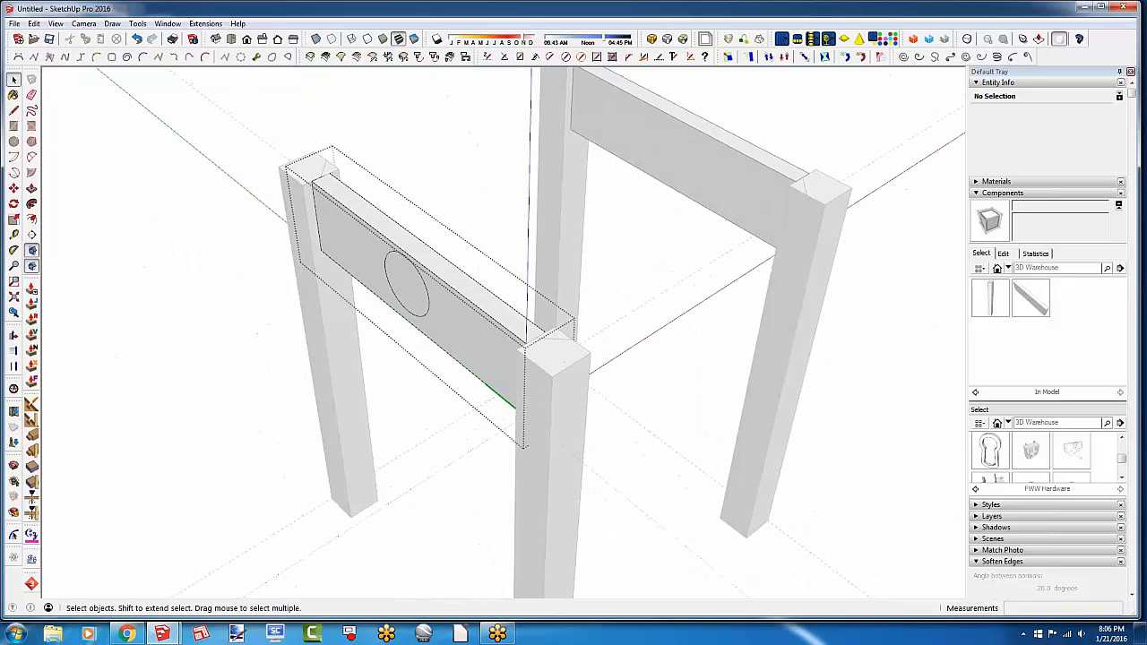
key(ctrl+z)
click(683, 374)
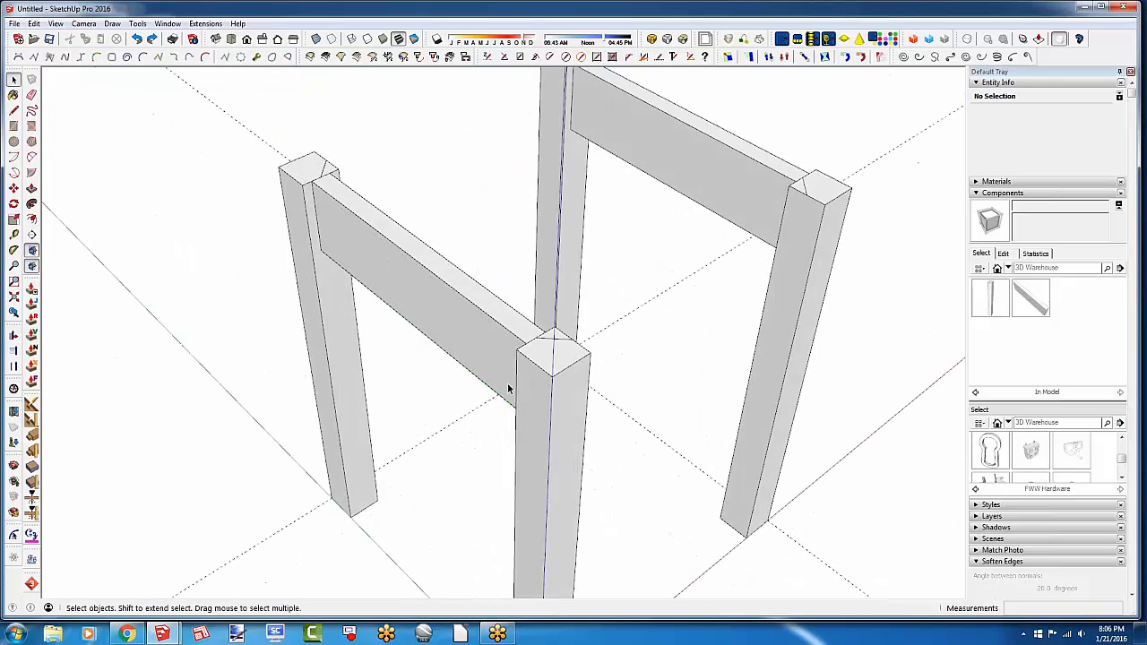
Open the Leg component for editing, delete the stray diagonal edge on its top face and close the component
scroll(513, 390, down, 1)
scroll(556, 358, up, 5)
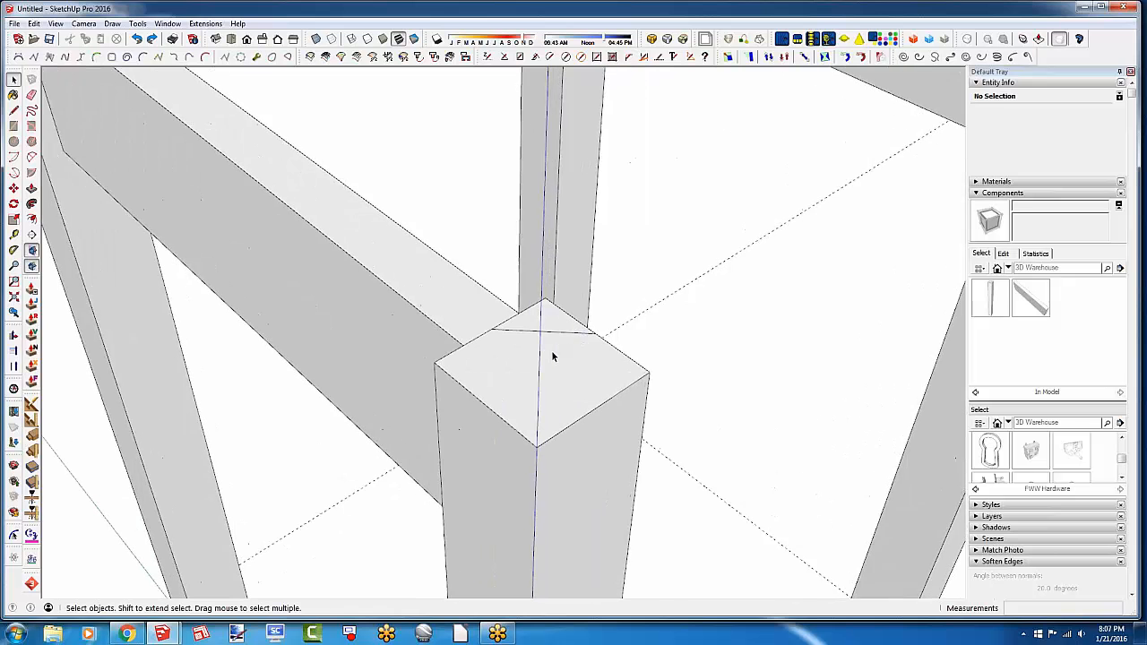
double_click(557, 341)
click(557, 338)
key(Delete)
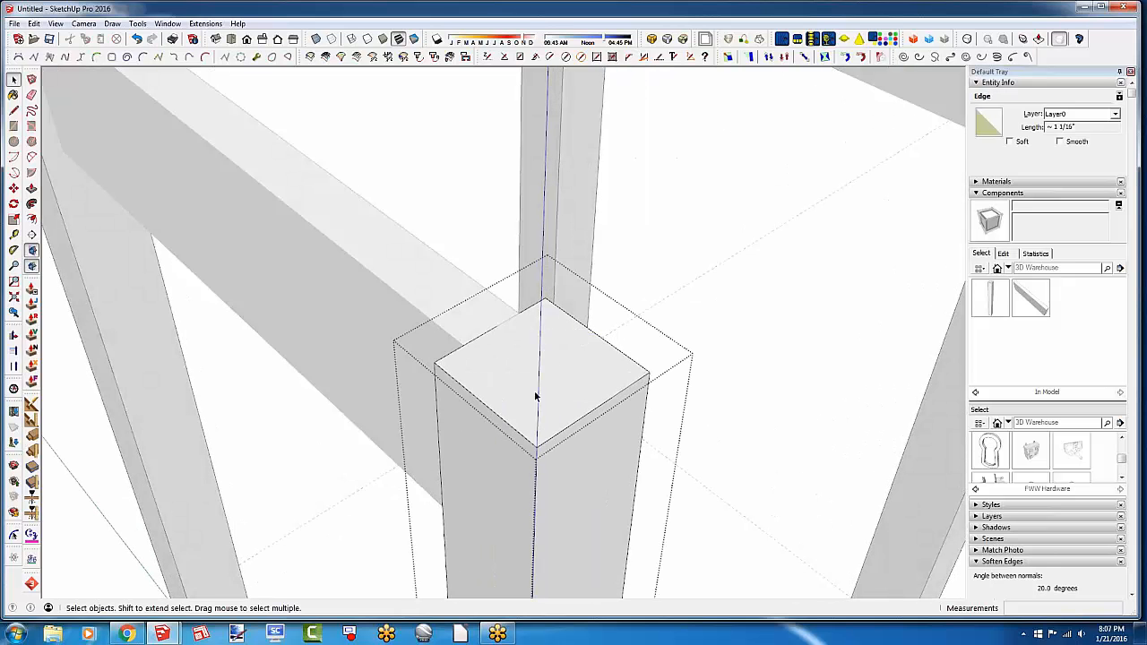
scroll(479, 410, down, 3)
scroll(481, 411, down, 4)
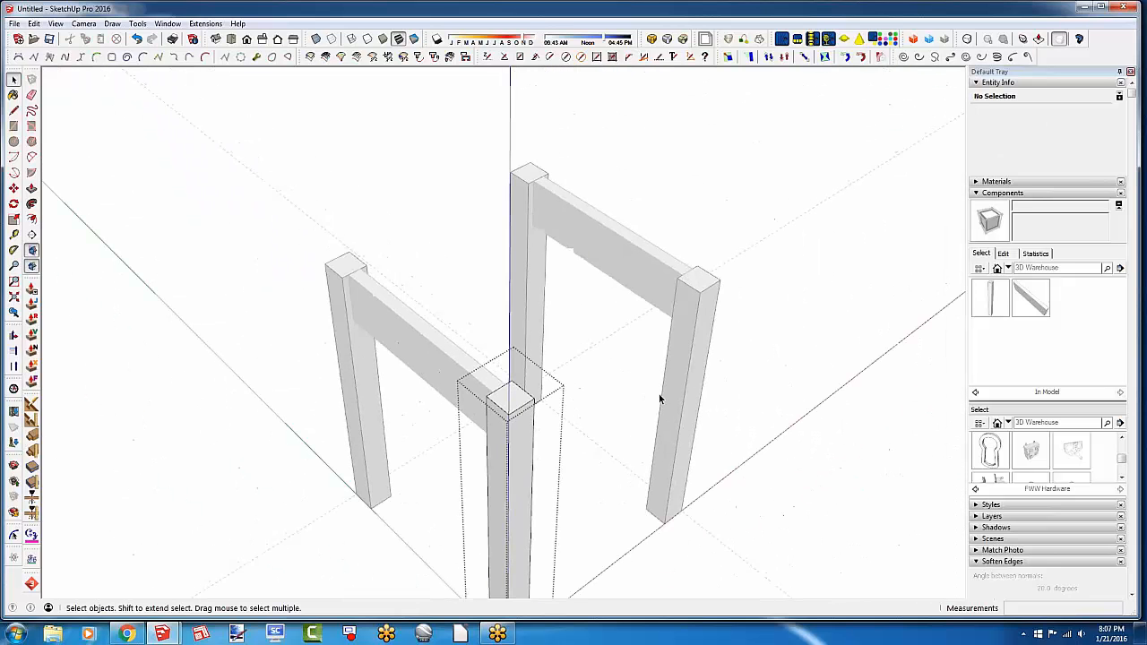
click(816, 408)
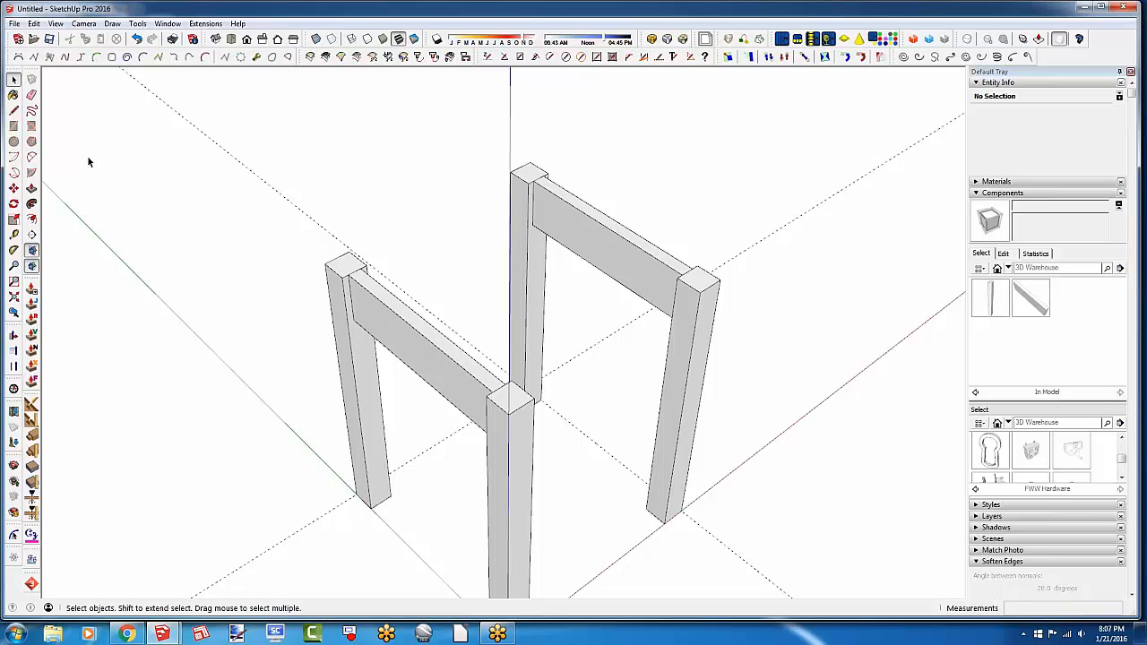
Draw a 14 by 14 inch rectangle over the leg tops, between the outer corners of two diagonally opposite legs
click(13, 125)
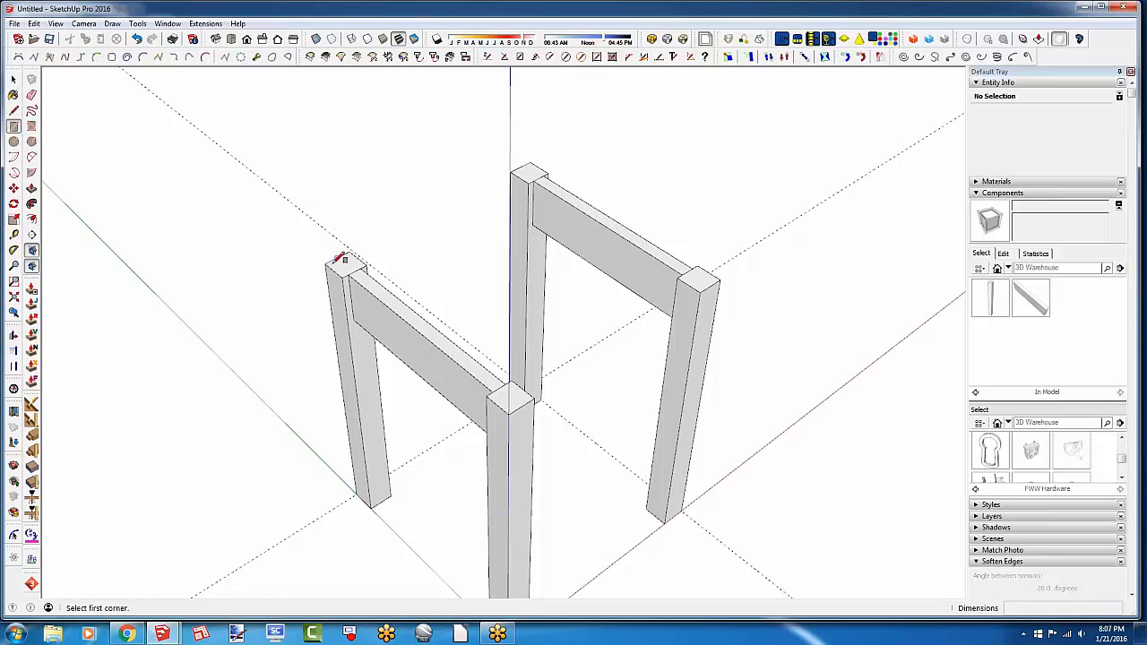
click(331, 262)
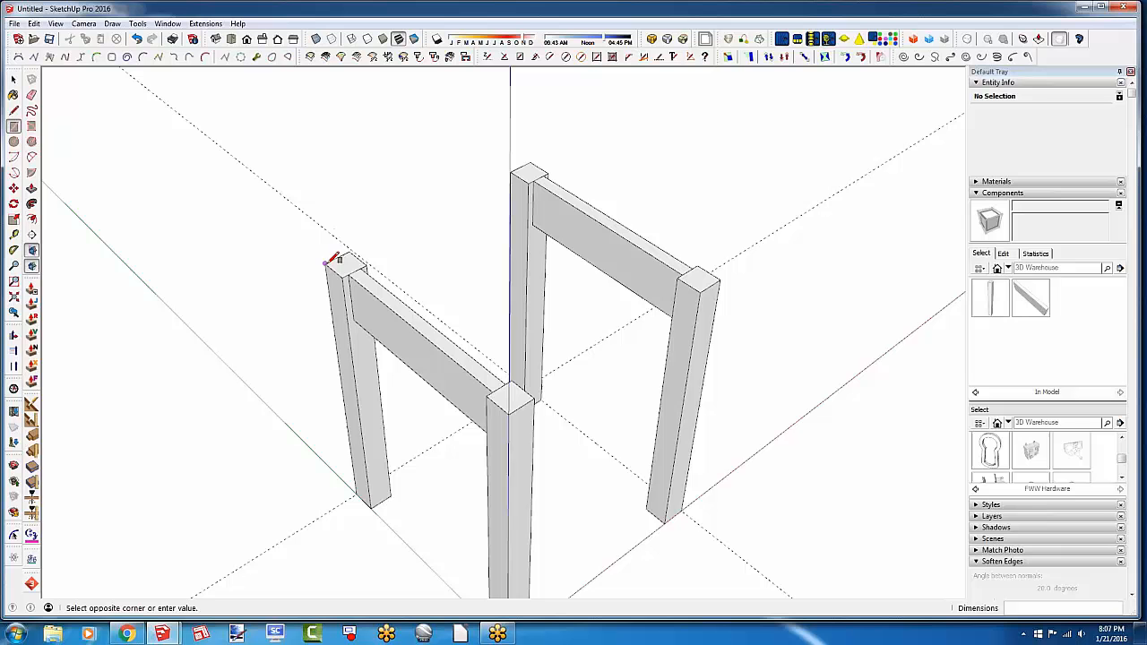
click(724, 275)
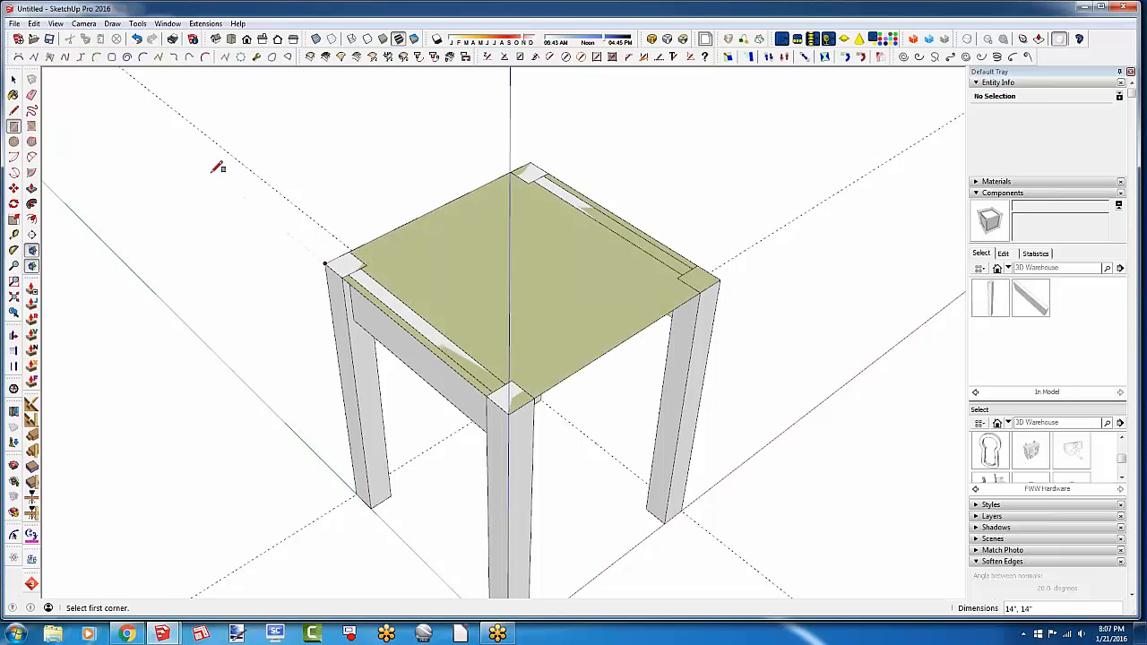
Extrude the rectangle over the legs upward by 0.75 inch to form the tabletop
click(31, 188)
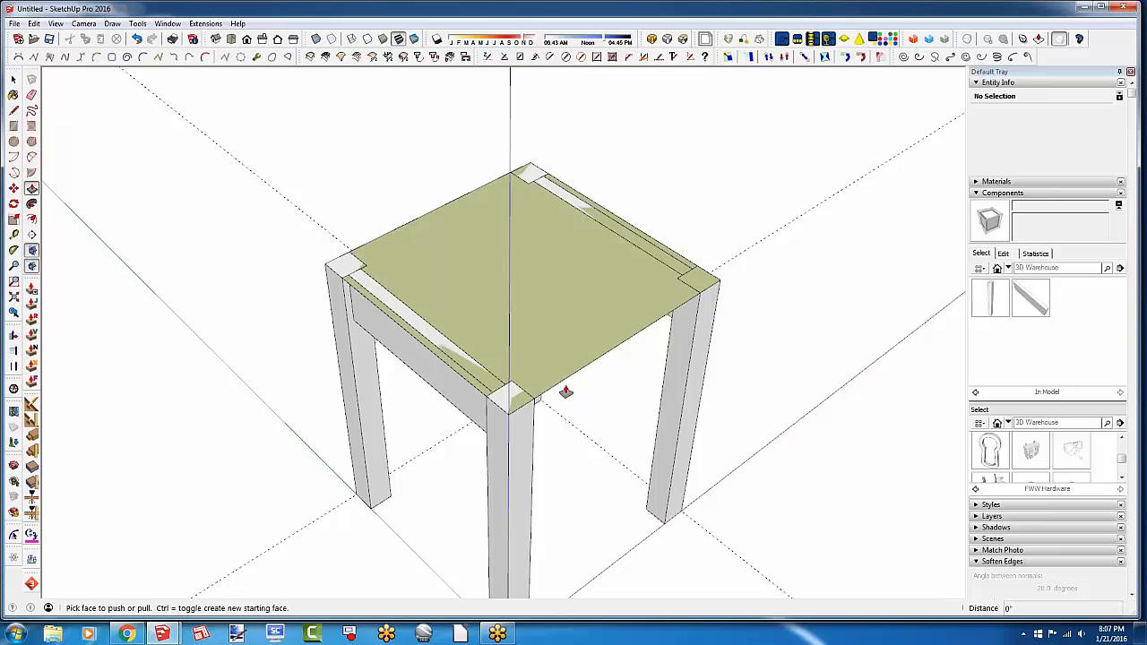
click(529, 358)
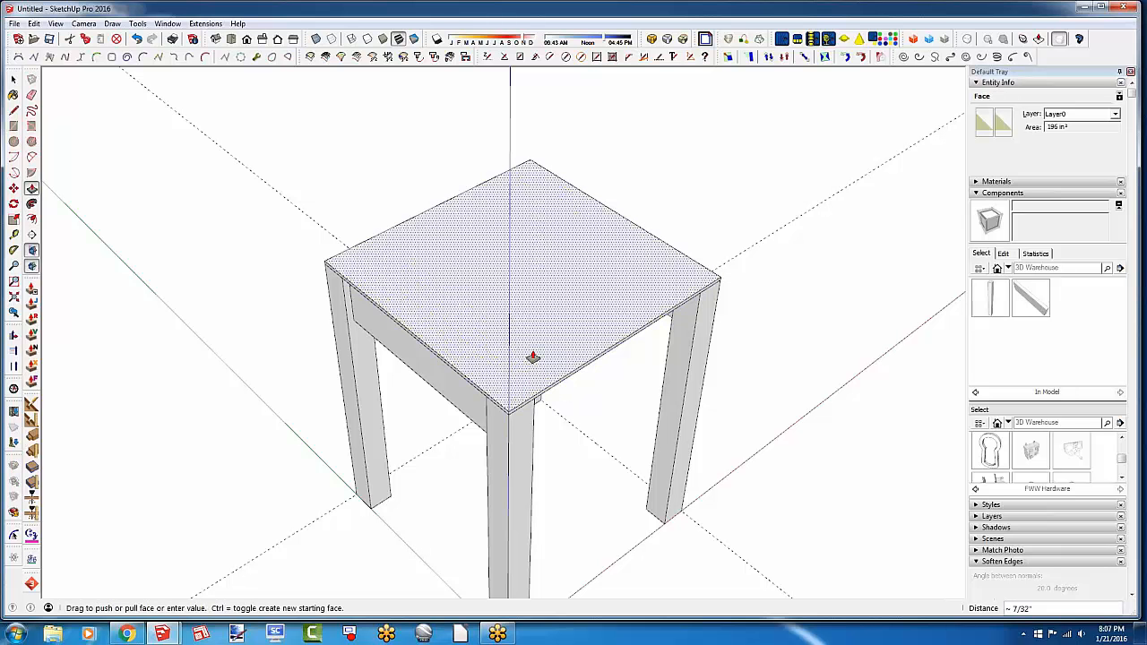
text(.7)
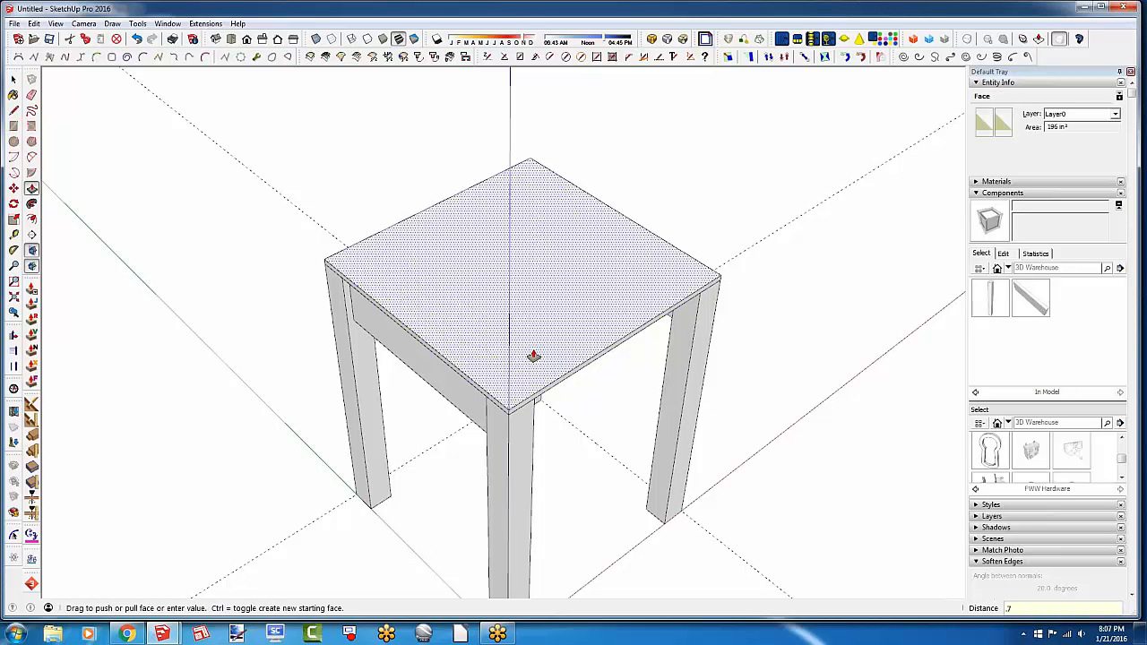
text(5)
key(Return)
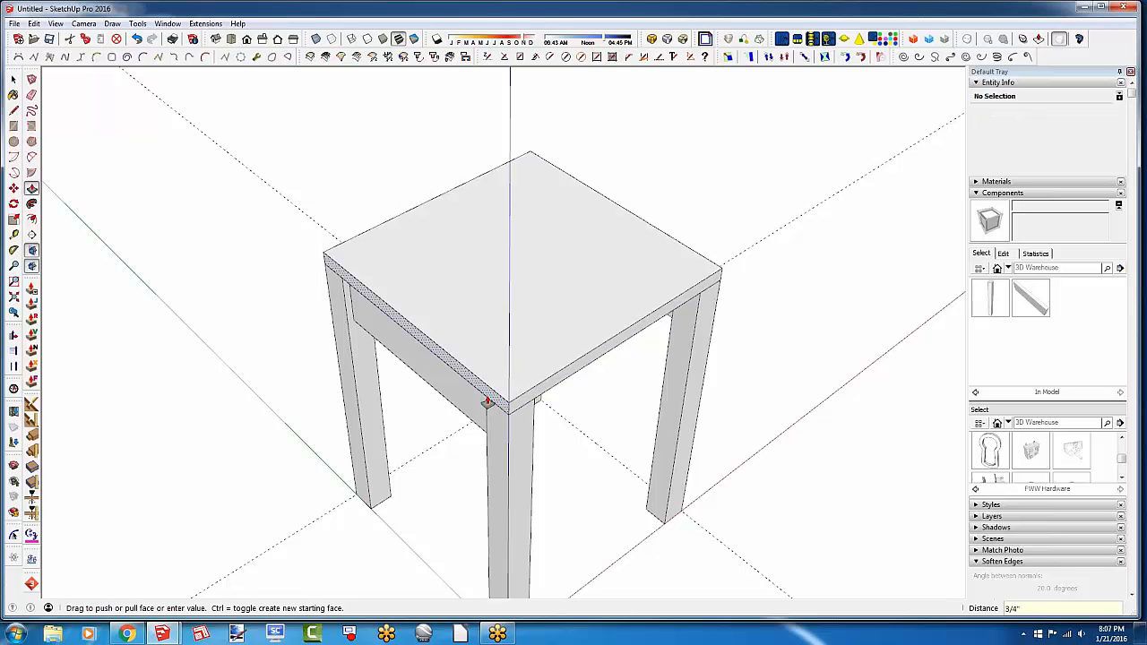
Push/Pull two adjacent edge faces of the tabletop outward by 1 inch each, undoing the accidental inward push
click(488, 402)
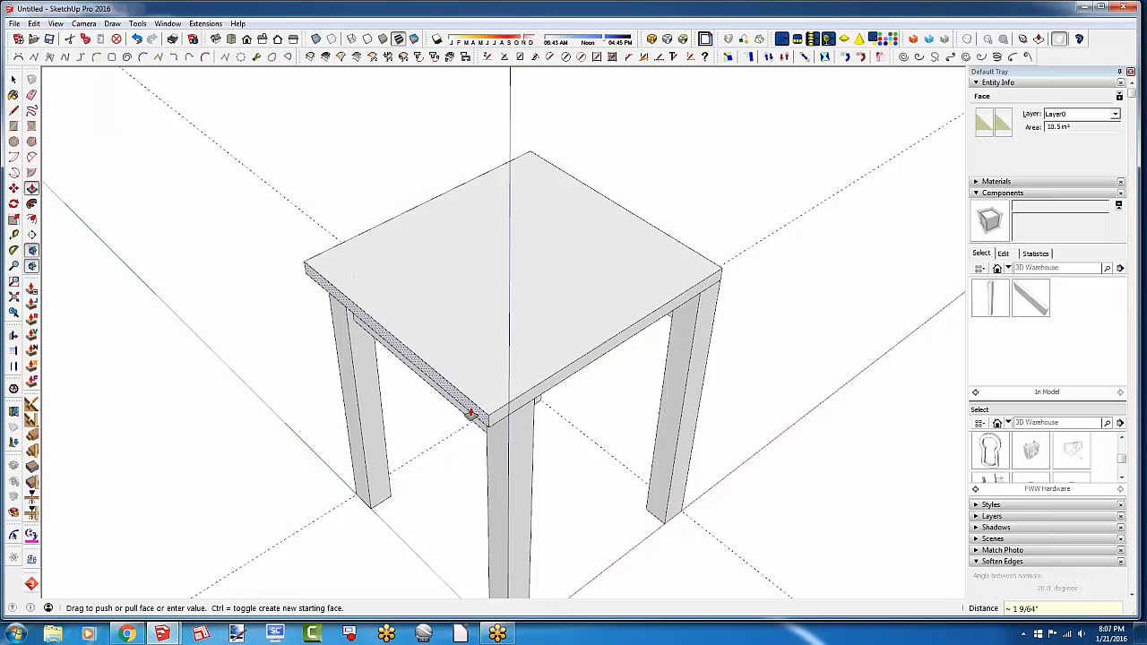
click(472, 411)
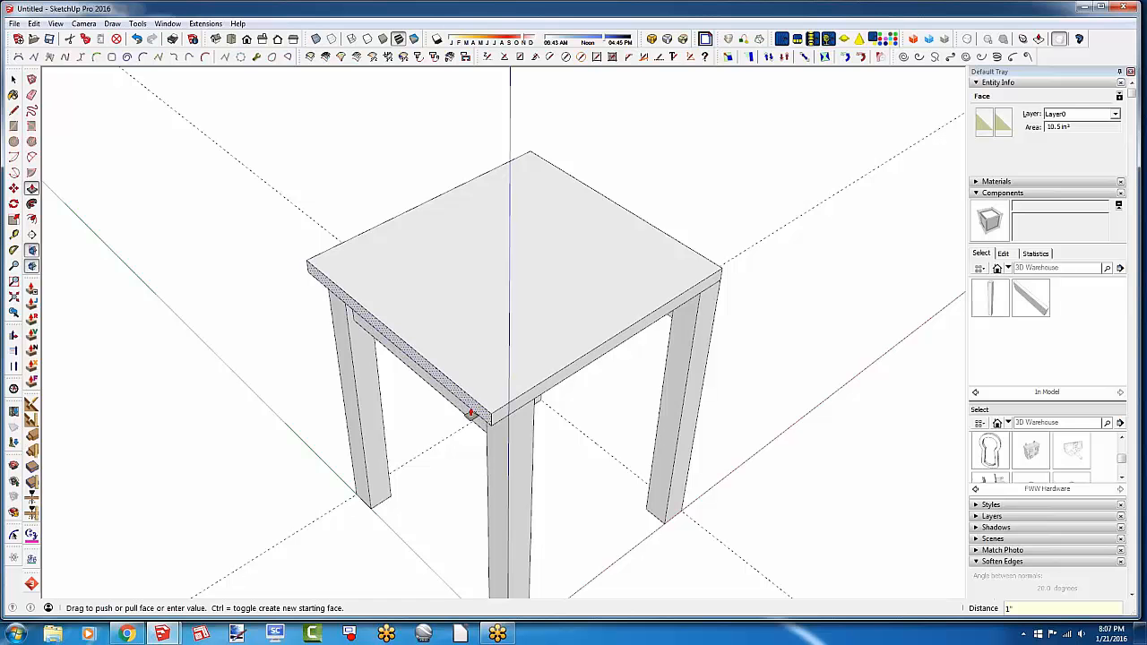
click(502, 417)
click(502, 419)
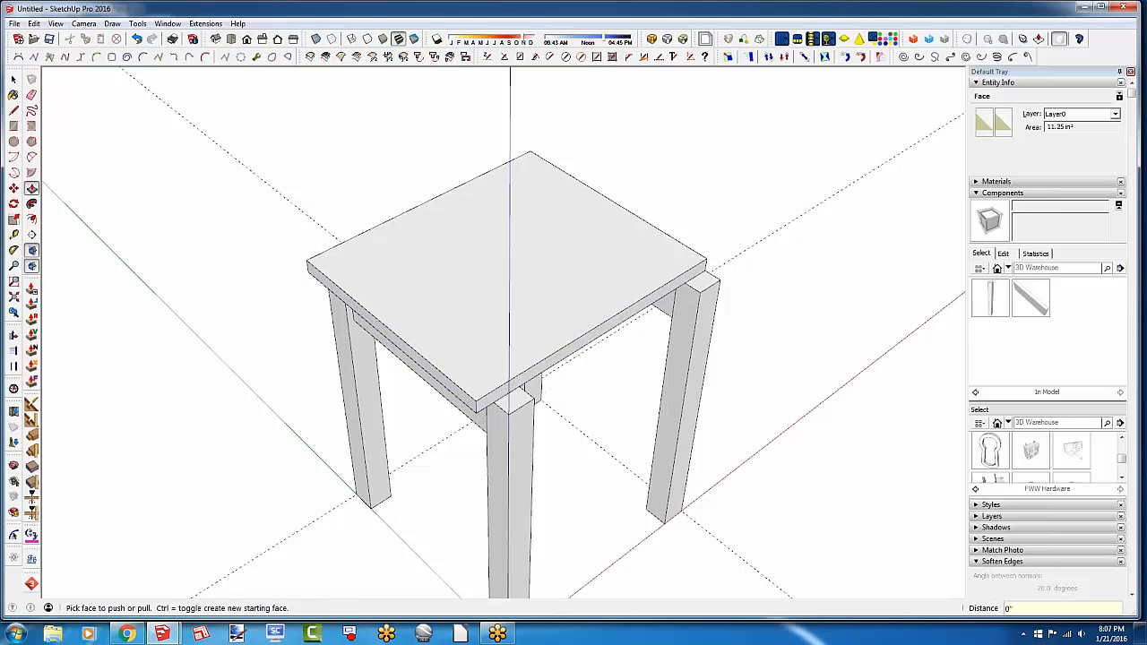
key(ctrl+z)
click(511, 410)
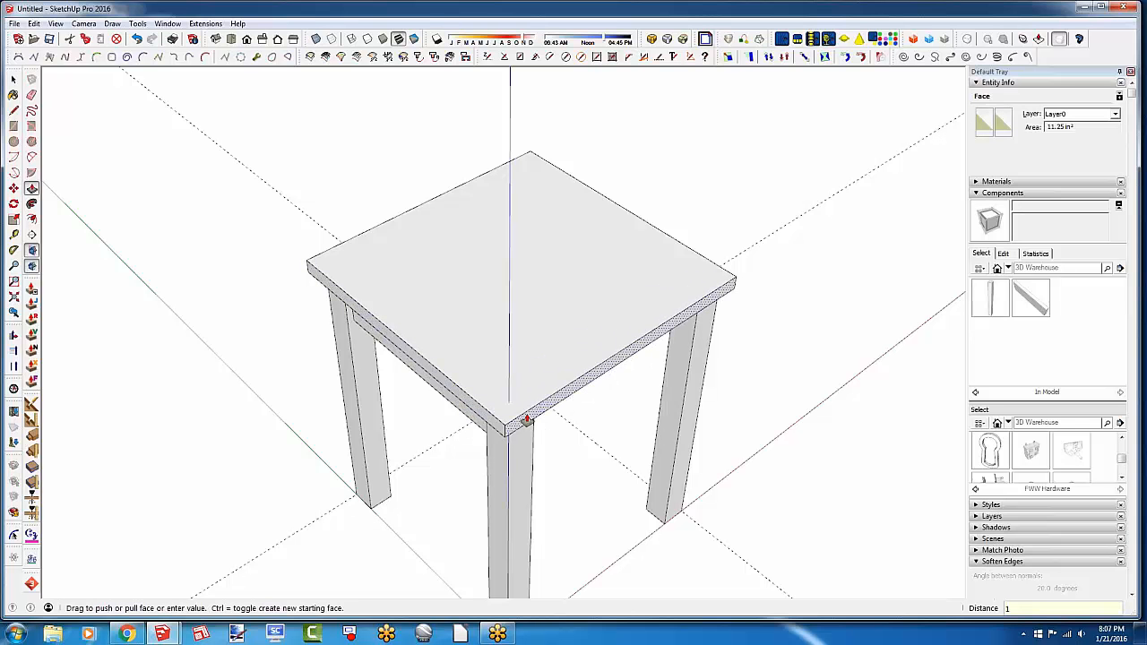
click(520, 414)
Push/Pull the remaining two edge faces of the tabletop outward by 1 inch each to complete the overhang
middle_drag(655, 434, 456, 437)
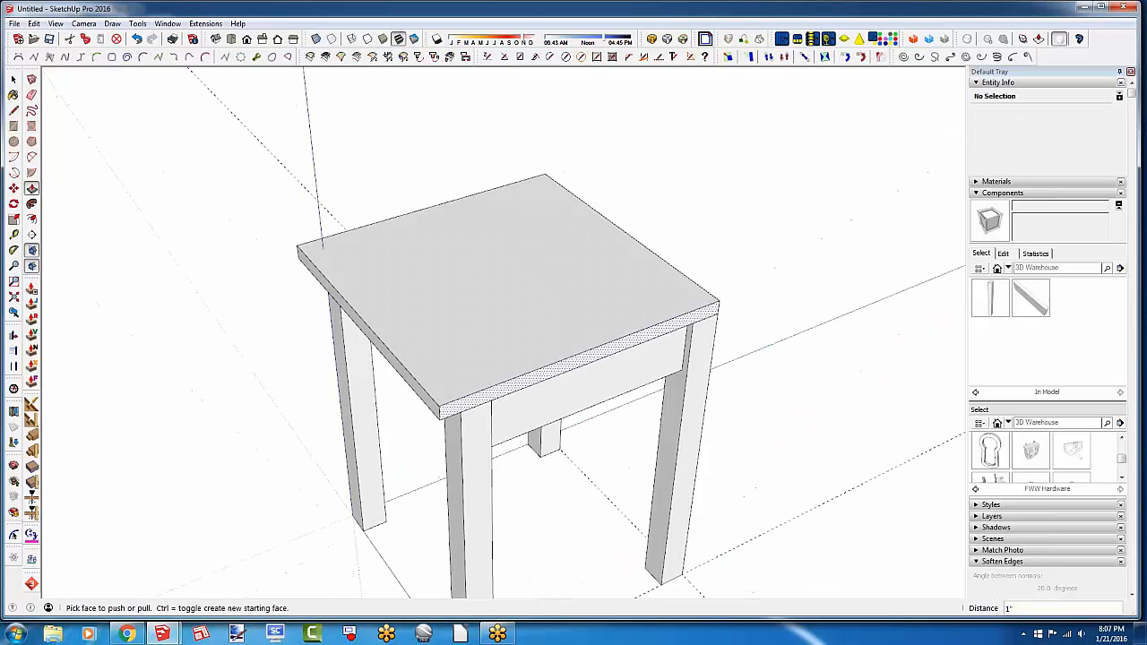
click(467, 414)
text(1)
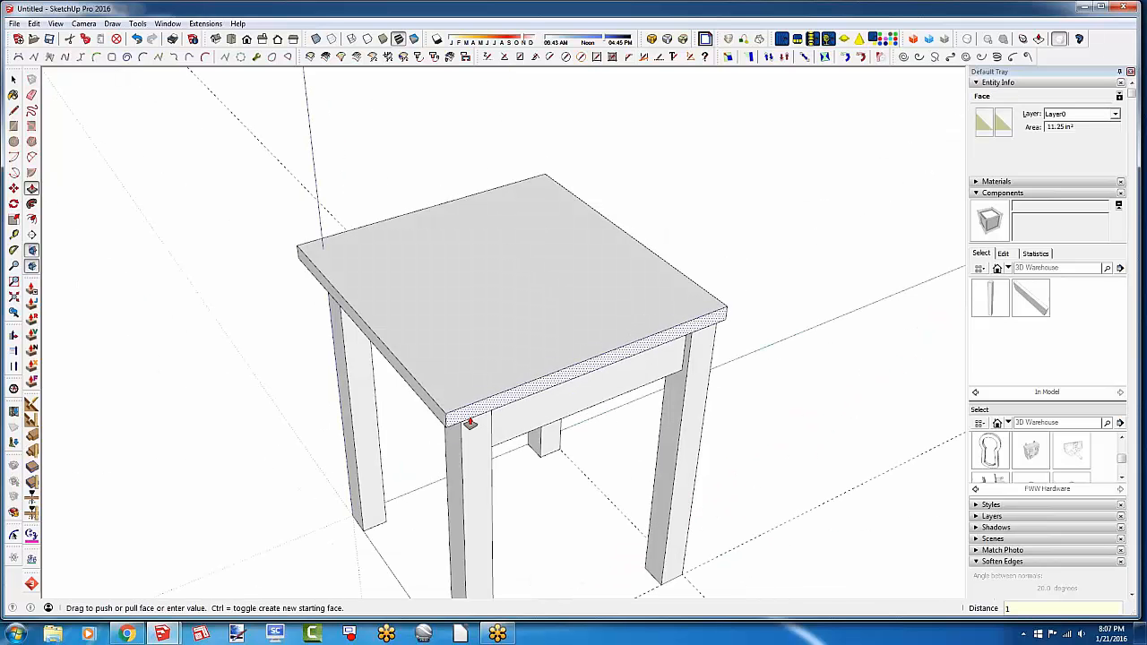
key(Return)
middle_drag(468, 417, 414, 385)
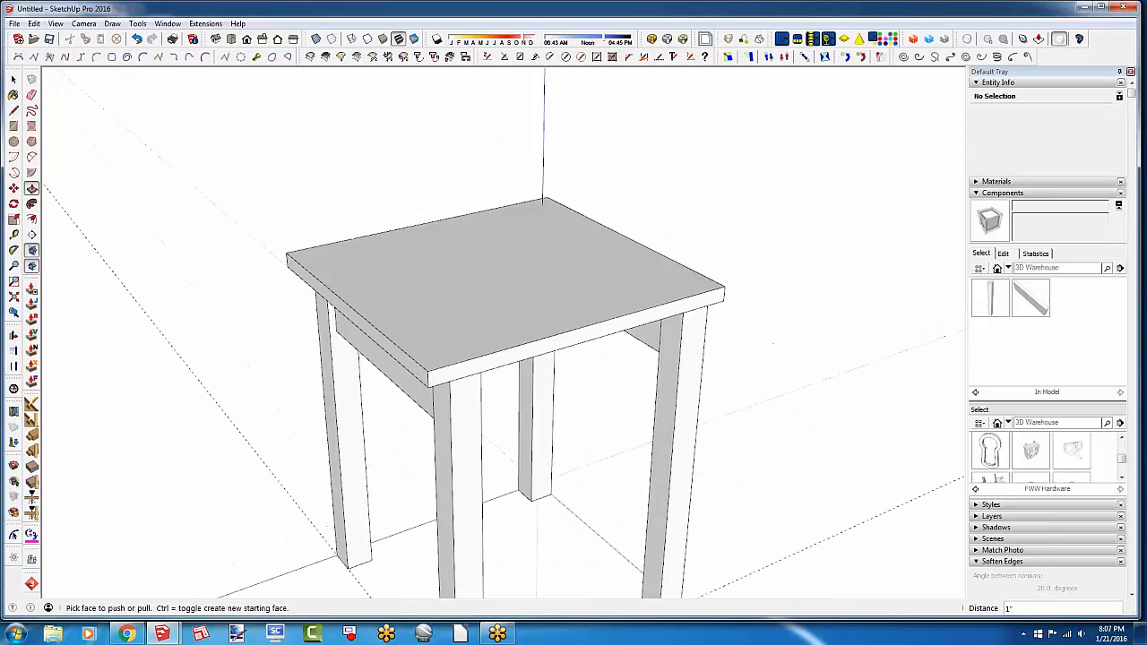
click(440, 383)
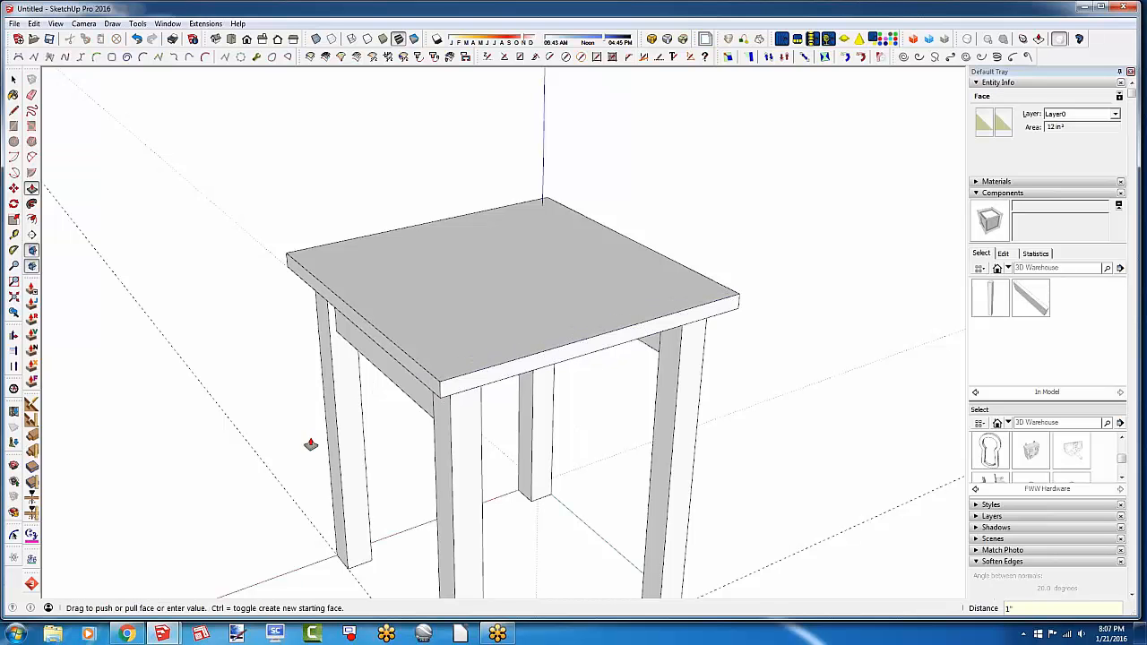
Select all of the tabletop's connected geometry and make it a component named Top
middle_drag(307, 440, 511, 309)
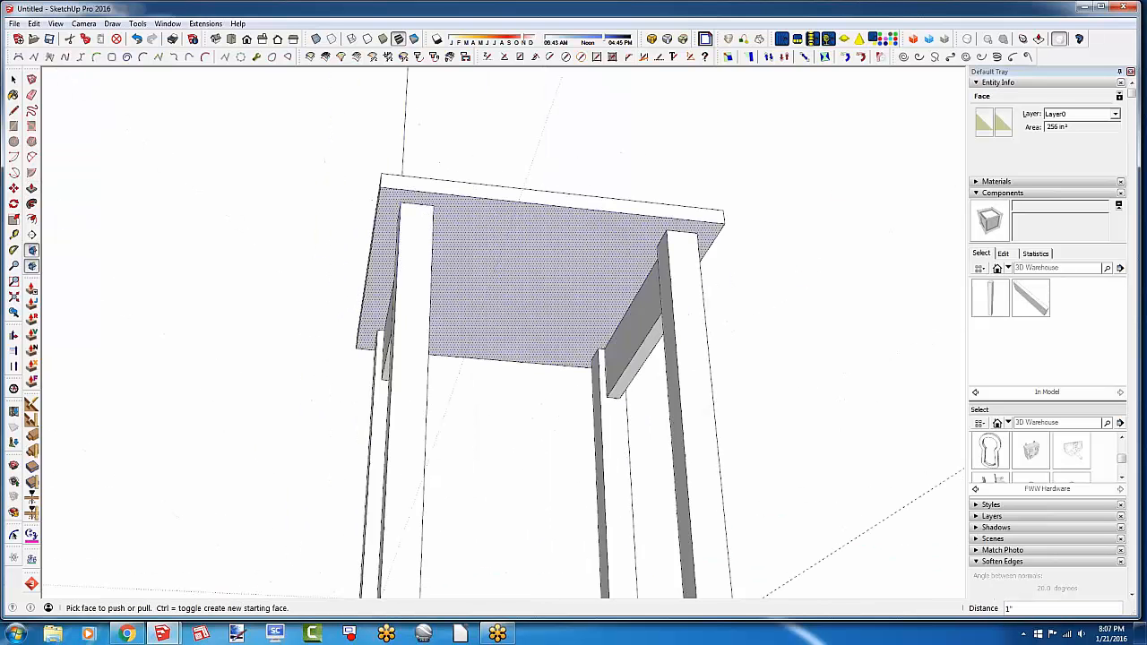
middle_drag(663, 358, 899, 351)
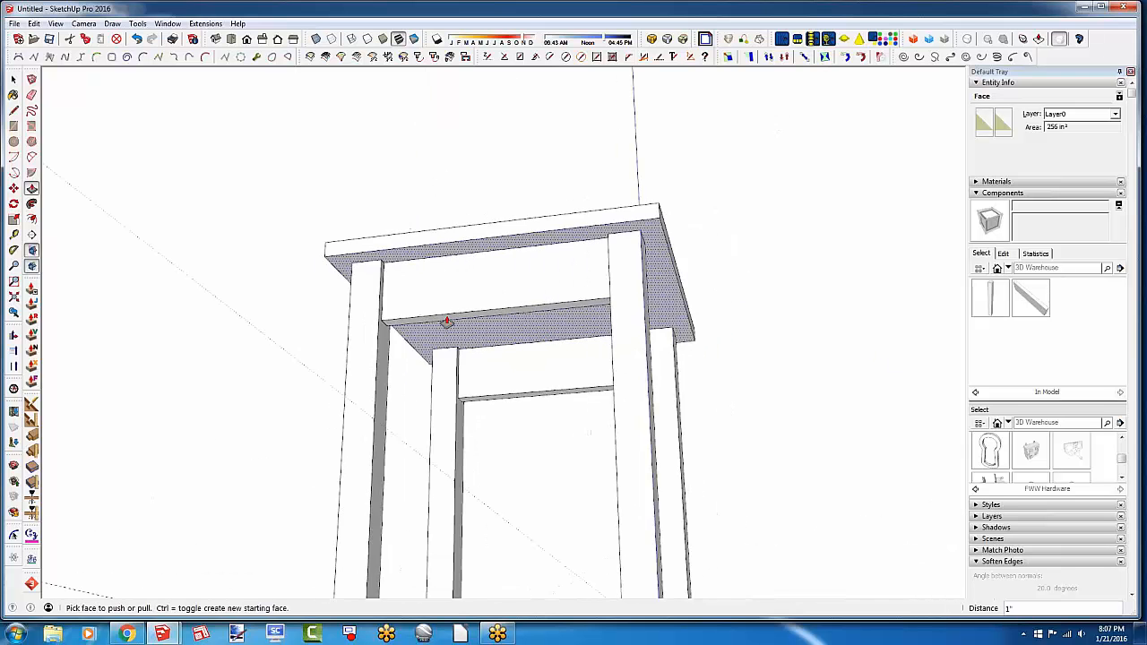
middle_drag(445, 322, 173, 310)
middle_drag(213, 300, 327, 361)
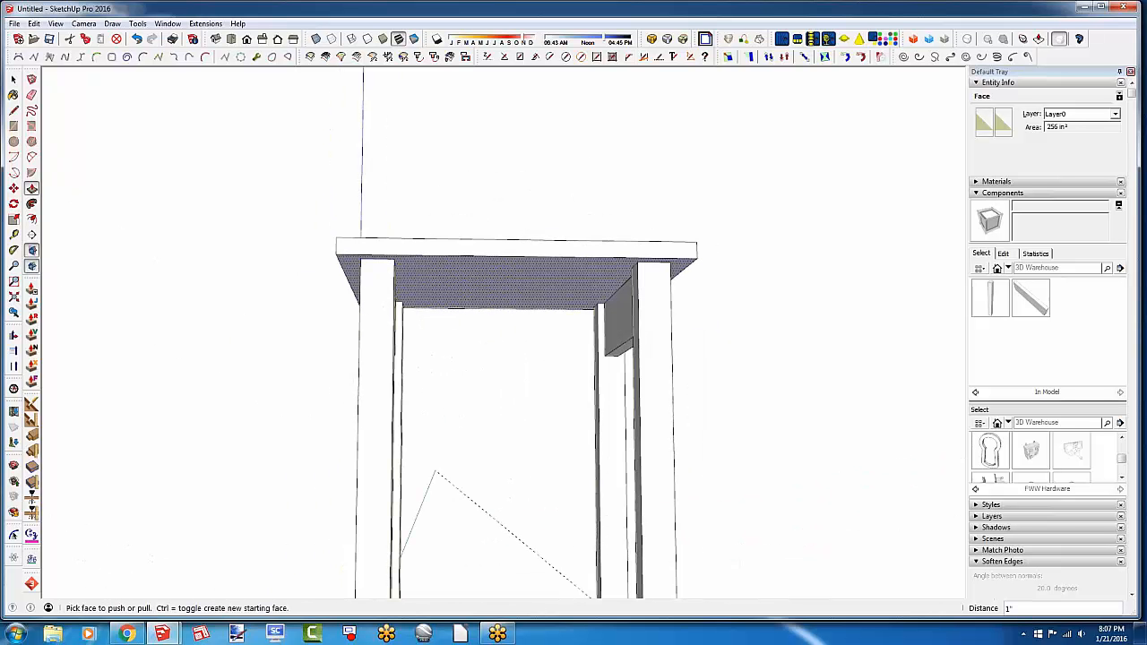
key(space)
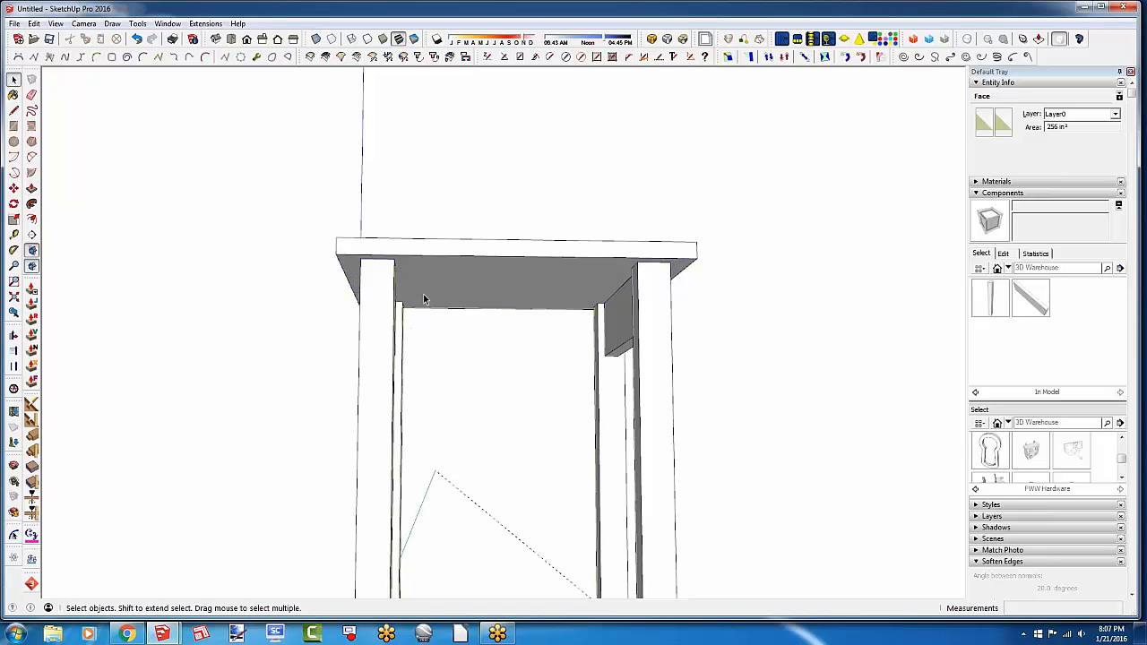
triple_click(430, 289)
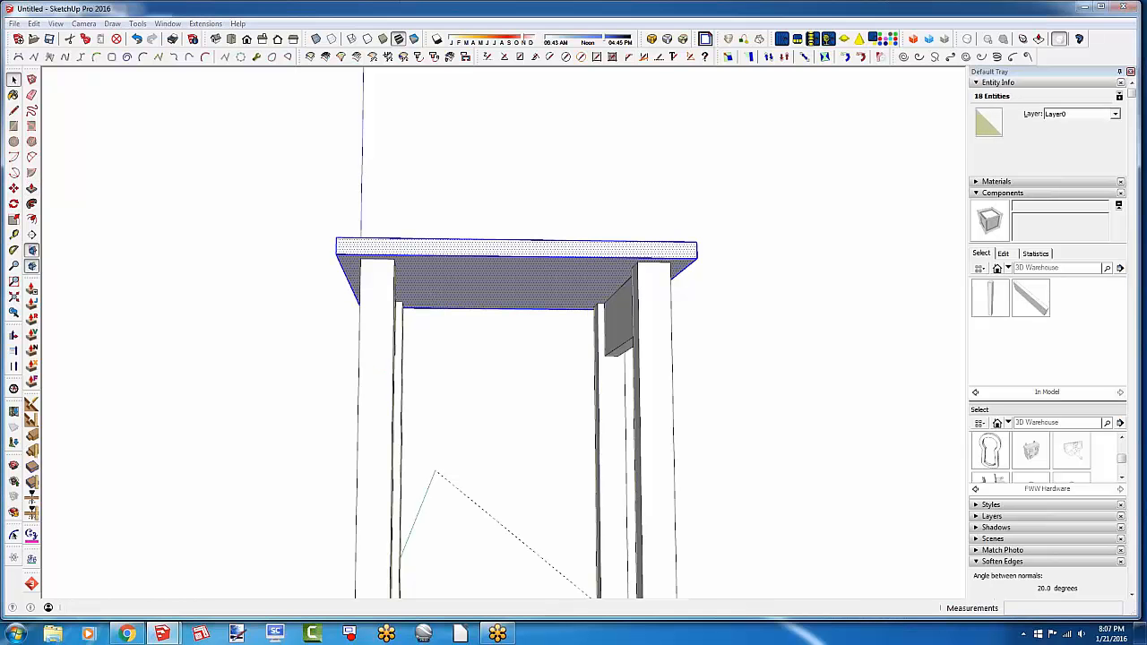
text(gTop)
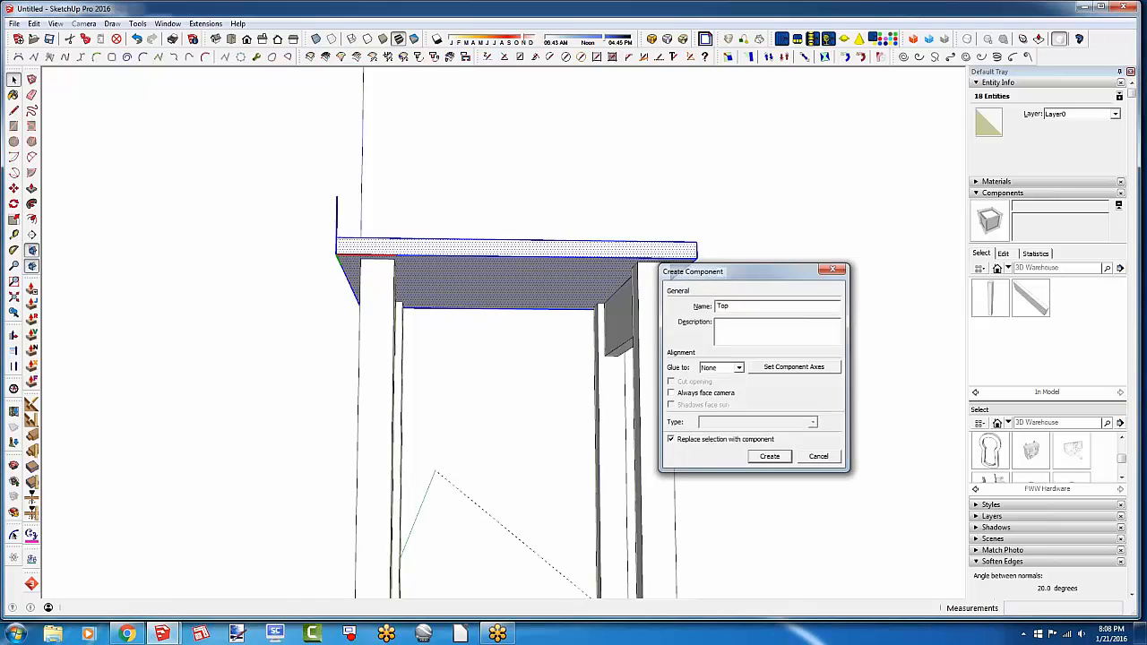
key(Return)
Examine the assembled table from below and above, select all of its components to check them, and clear the selection
middle_drag(415, 379, 539, 217)
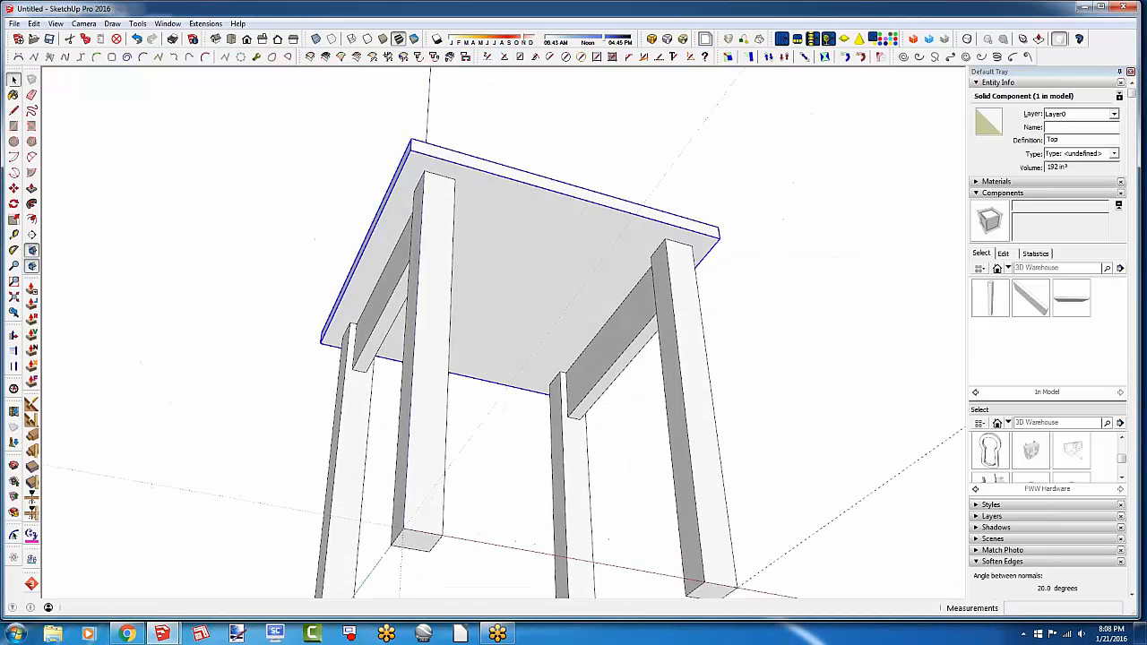
scroll(548, 208, down, 2)
middle_drag(386, 277, 296, 484)
scroll(366, 392, down, 3)
middle_drag(307, 377, 350, 480)
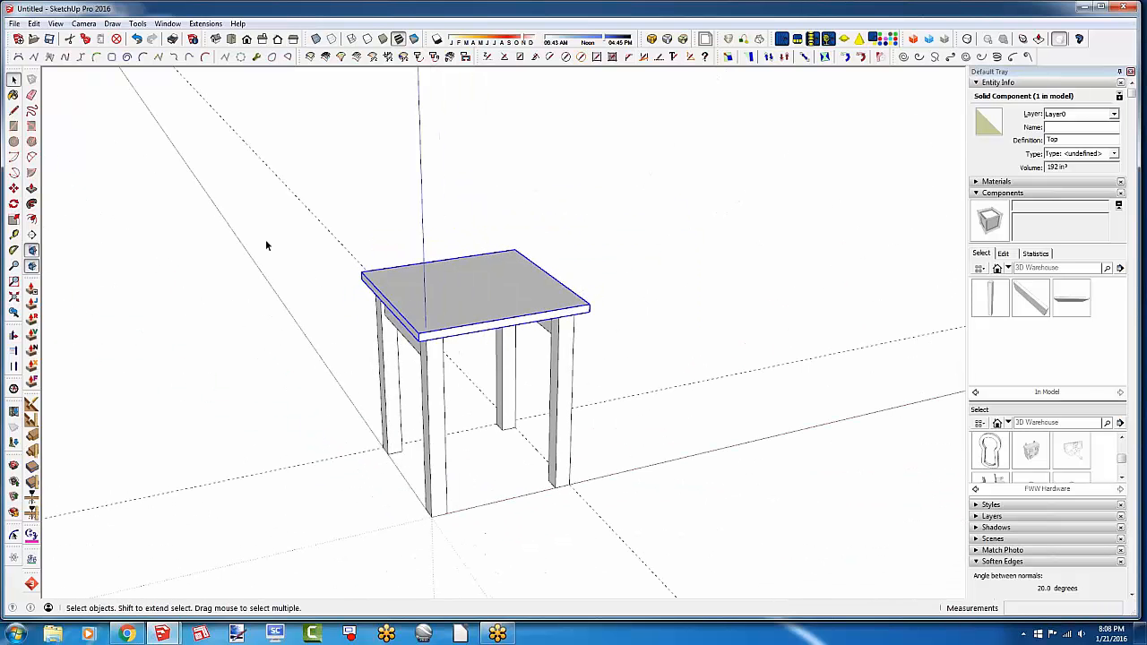
drag(305, 215, 643, 529)
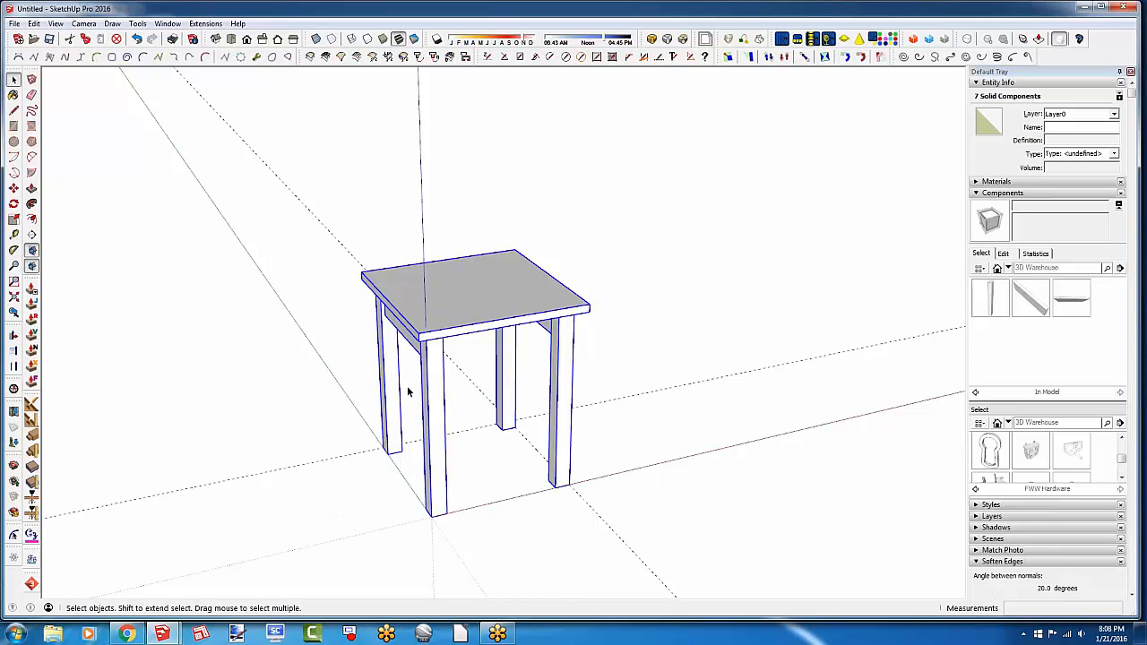
middle_drag(407, 392, 463, 391)
click(332, 416)
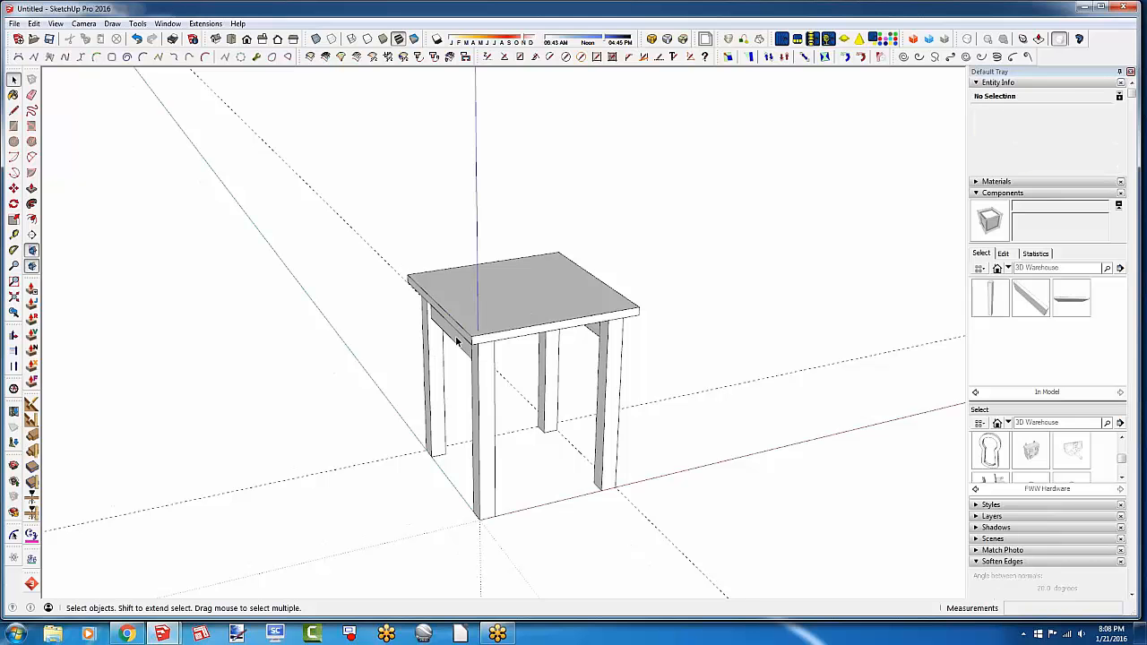
Copy the side apron about 7 7/8 inches outward, clear of the table, undoing the first plain move
click(455, 336)
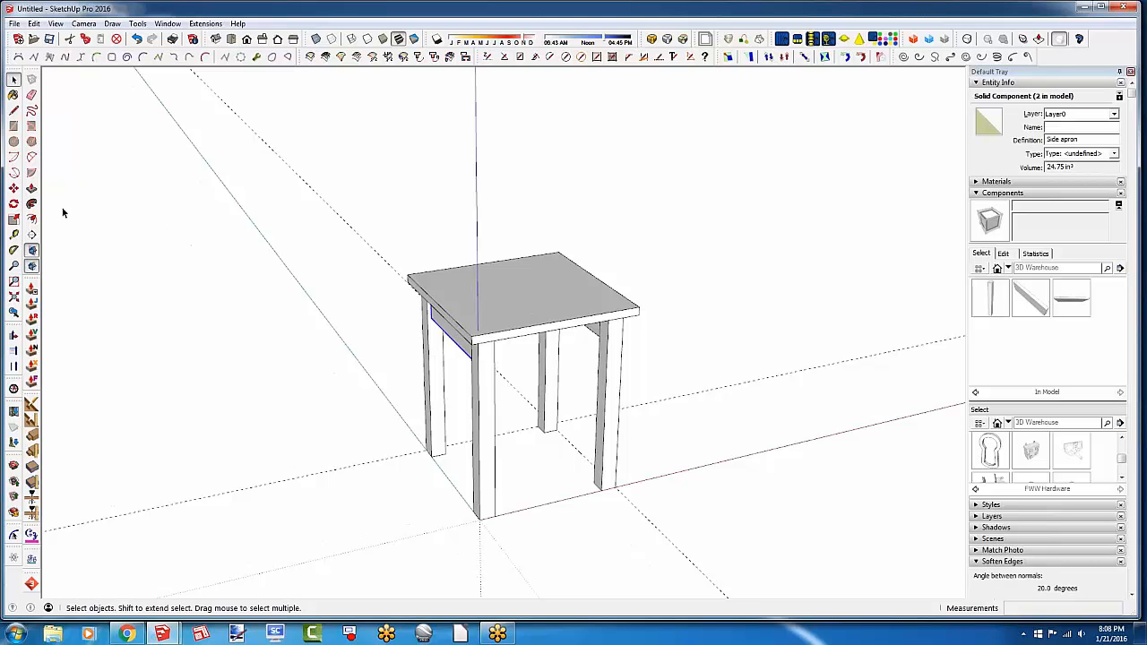
click(13, 188)
scroll(387, 392, up, 1)
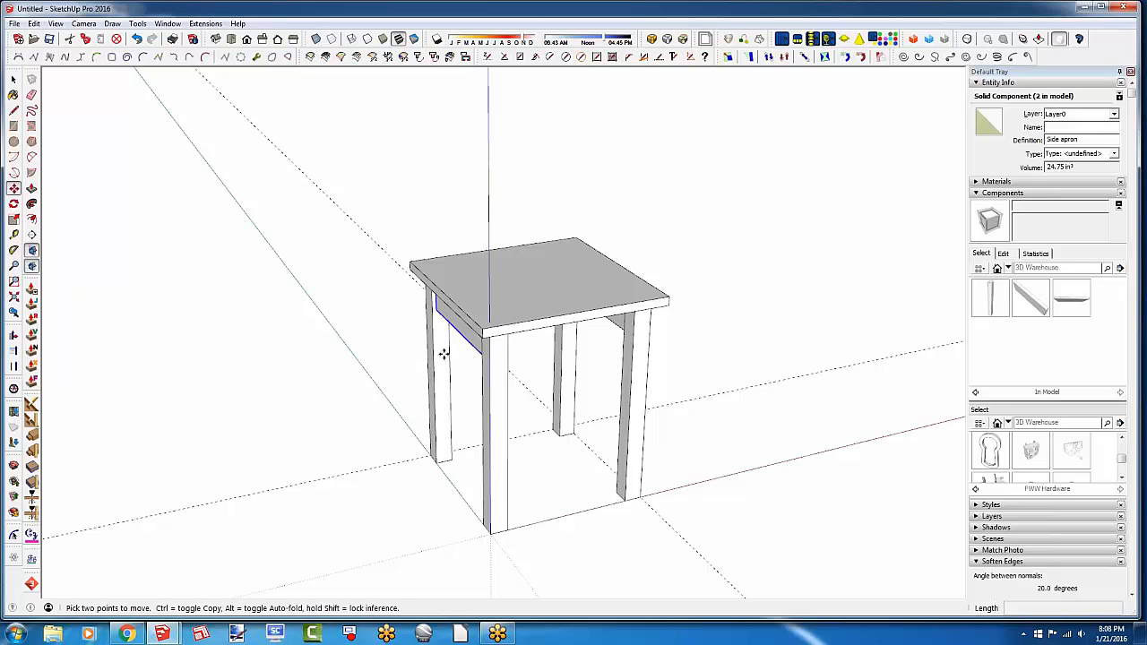
middle_drag(398, 437, 485, 391)
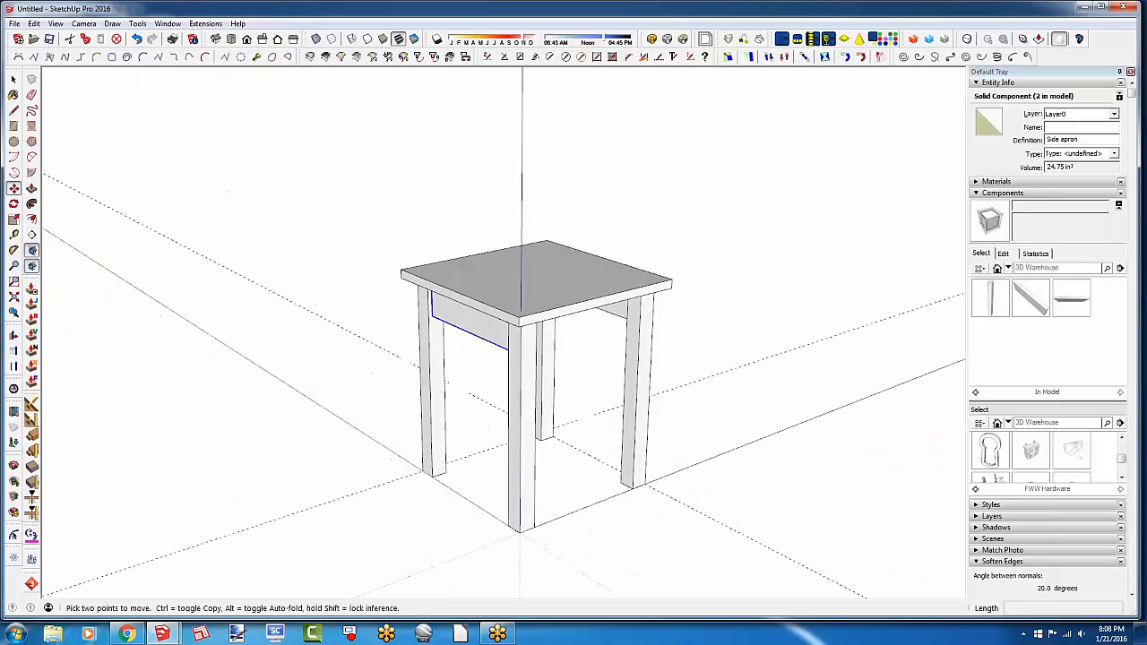
click(464, 333)
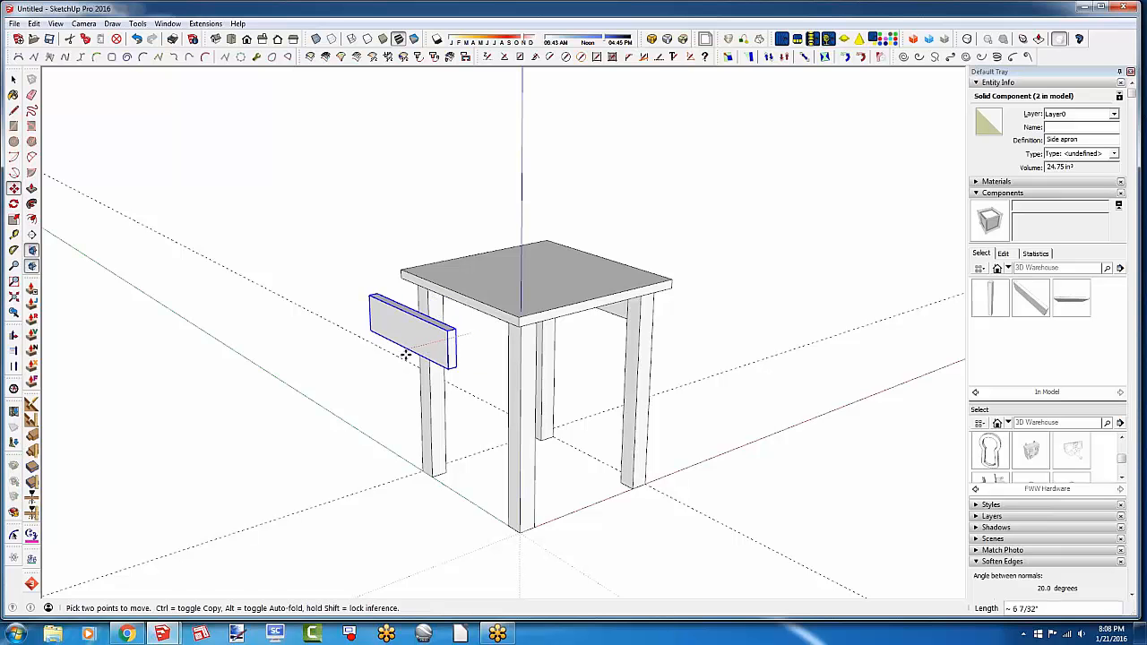
click(404, 356)
scroll(407, 352, up, 5)
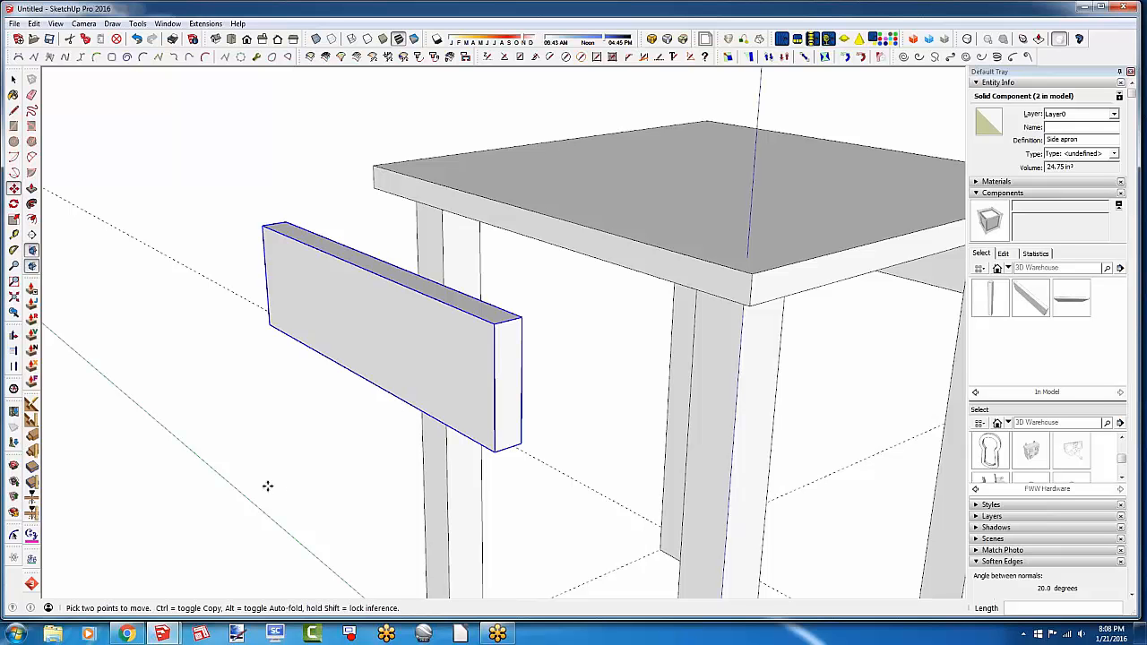
key(ctrl+z)
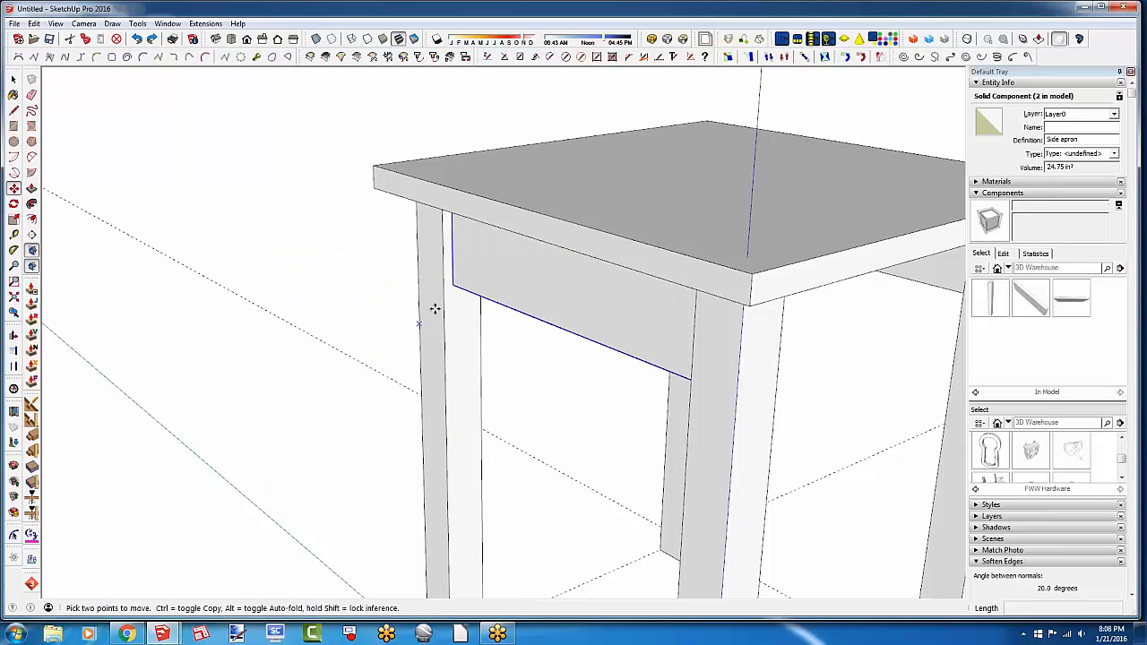
key(ctrl)
click(455, 285)
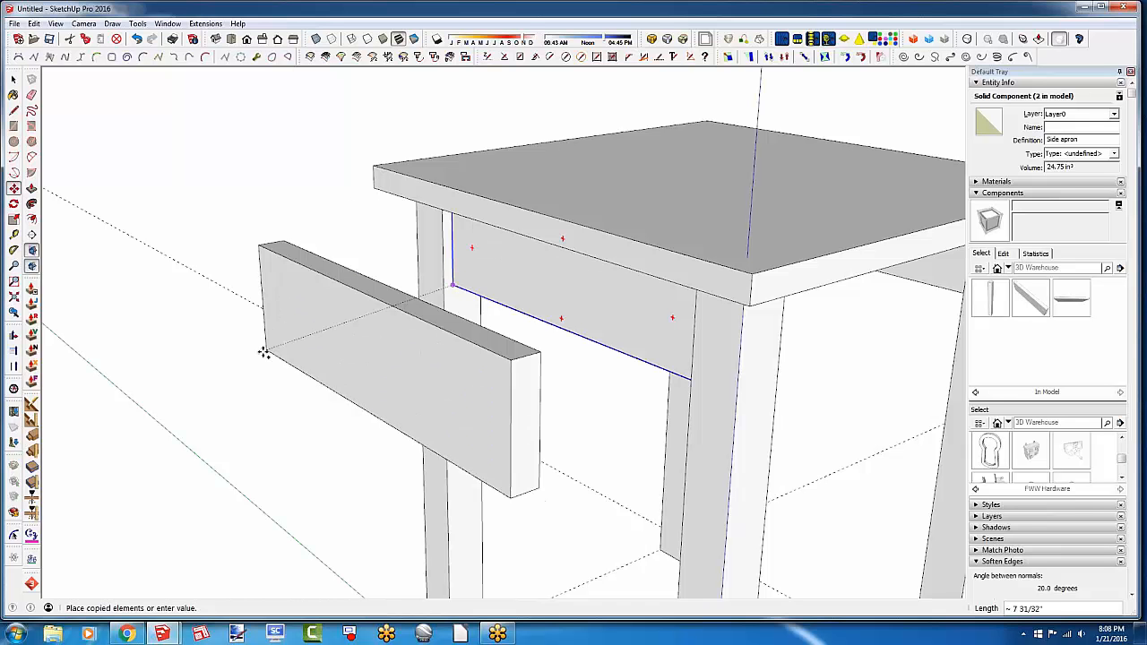
click(229, 330)
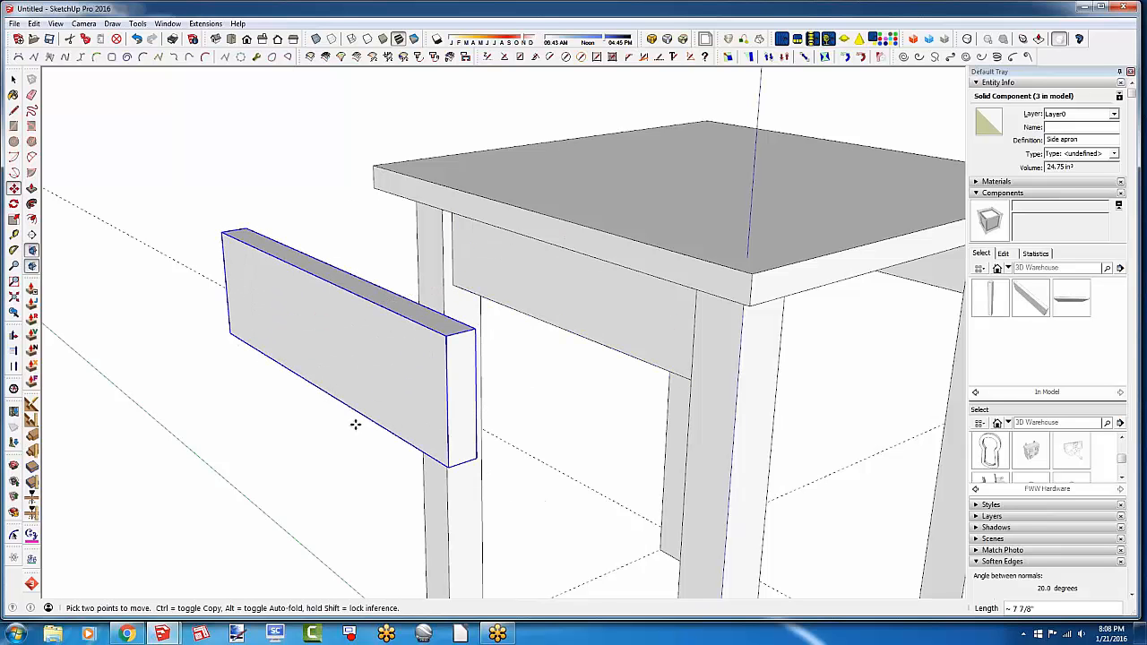
Open the copied side apron for editing and turn on X-ray display
key(space)
double_click(461, 397)
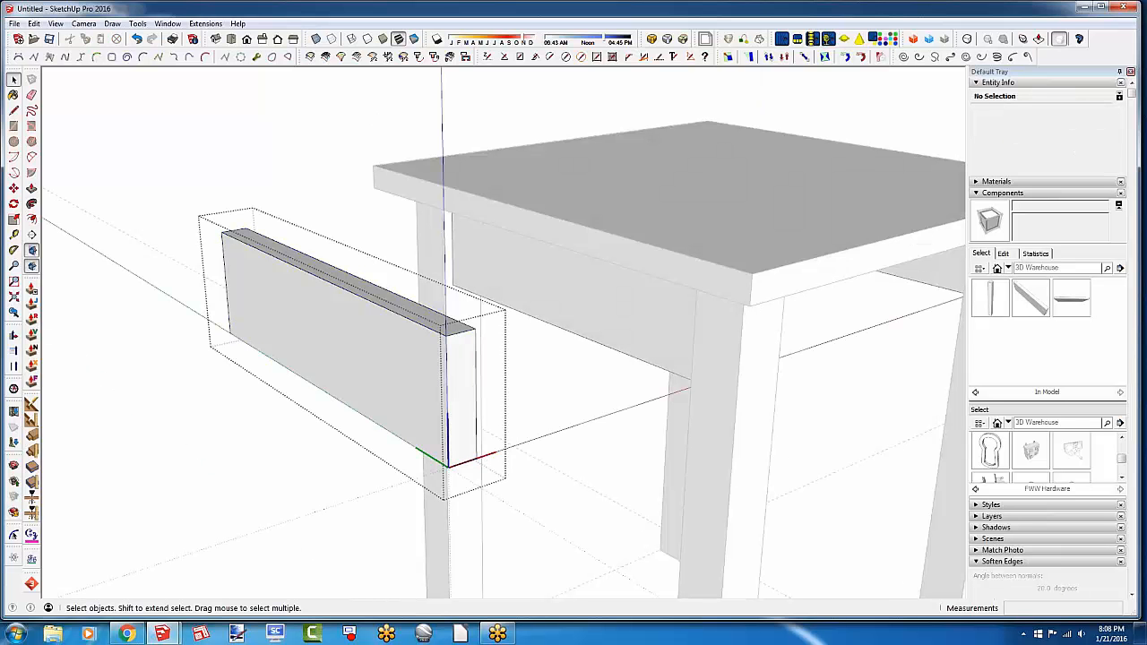
click(316, 40)
middle_drag(295, 369, 345, 444)
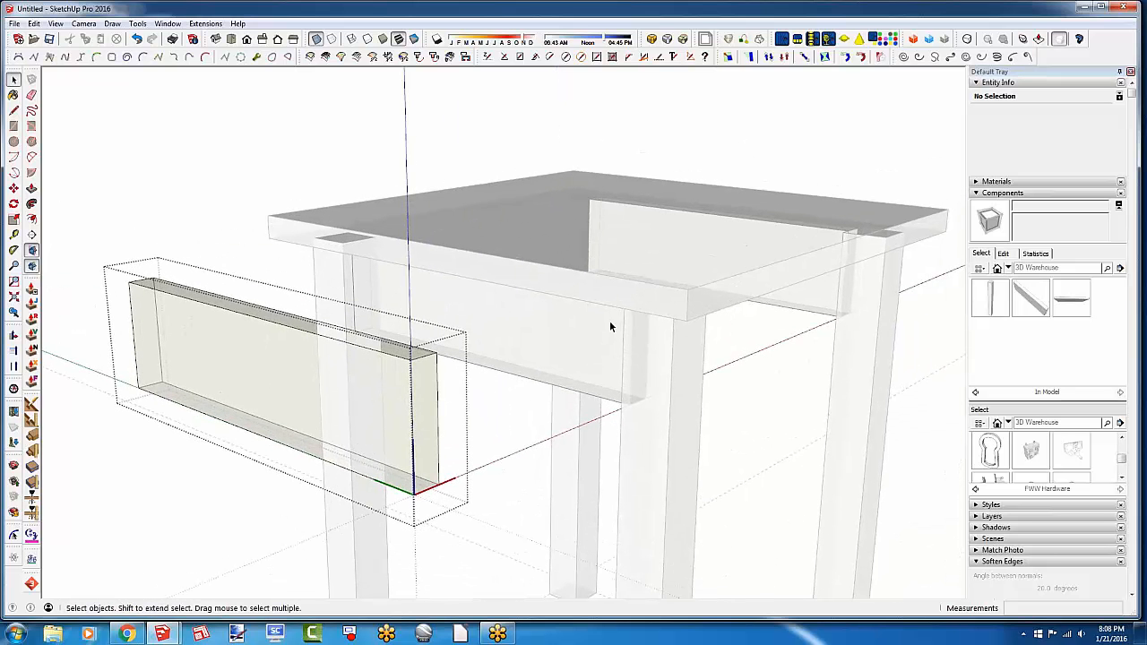
scroll(423, 400, up, 1)
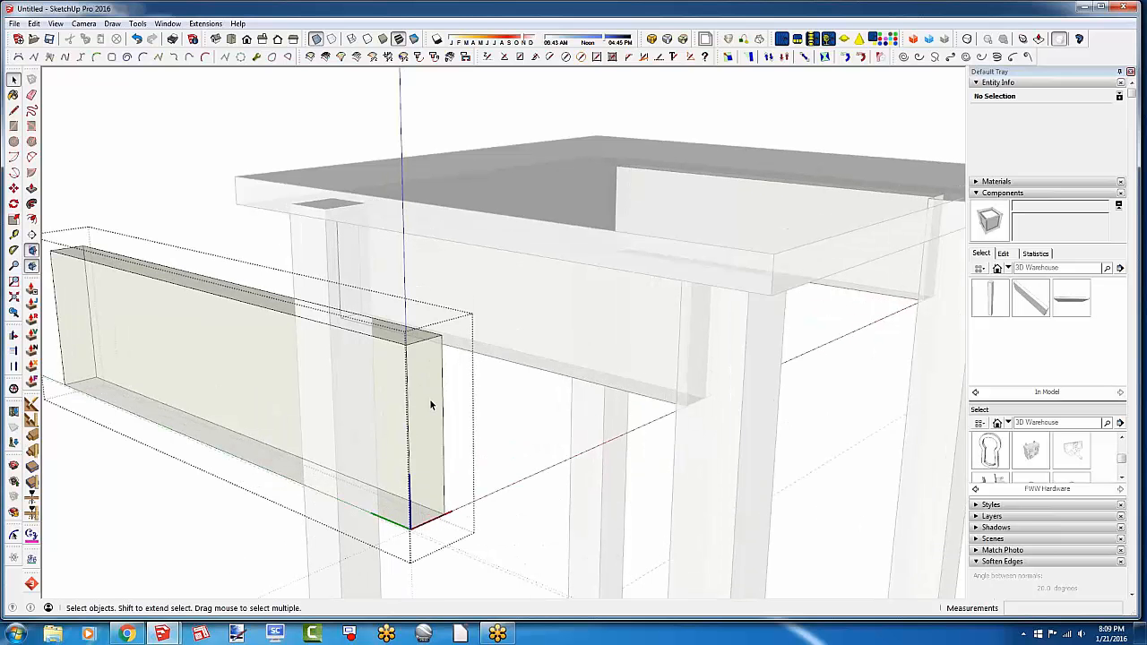
Offset the outline of the apron's near end face inward by 0.25 inch to lay out a tenon
key(f)
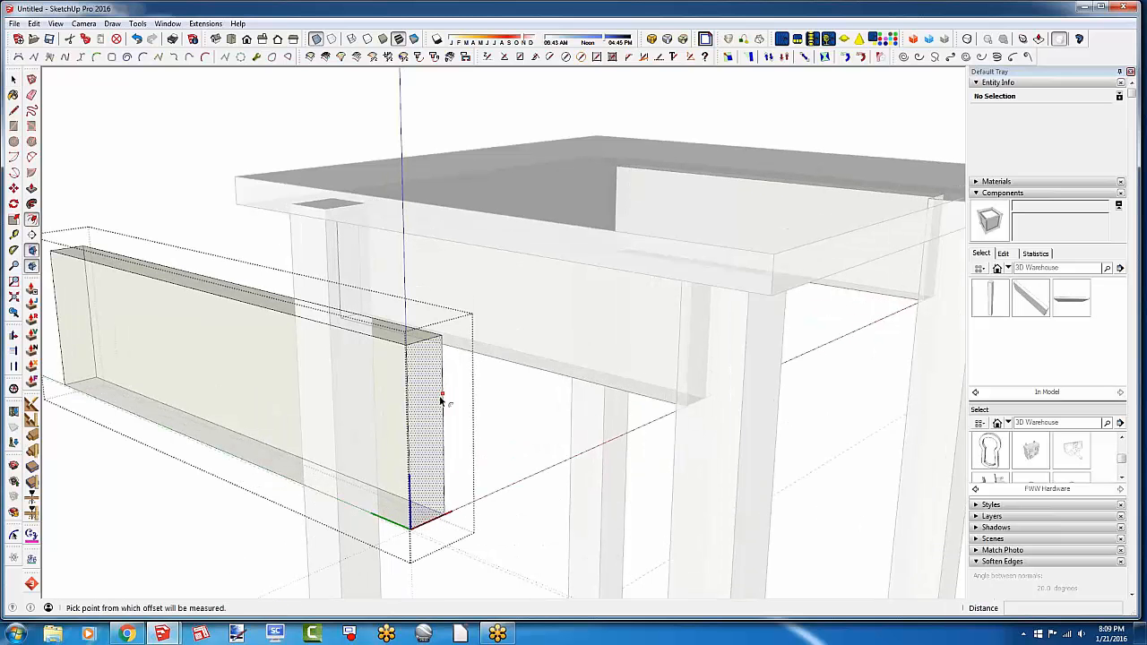
click(440, 398)
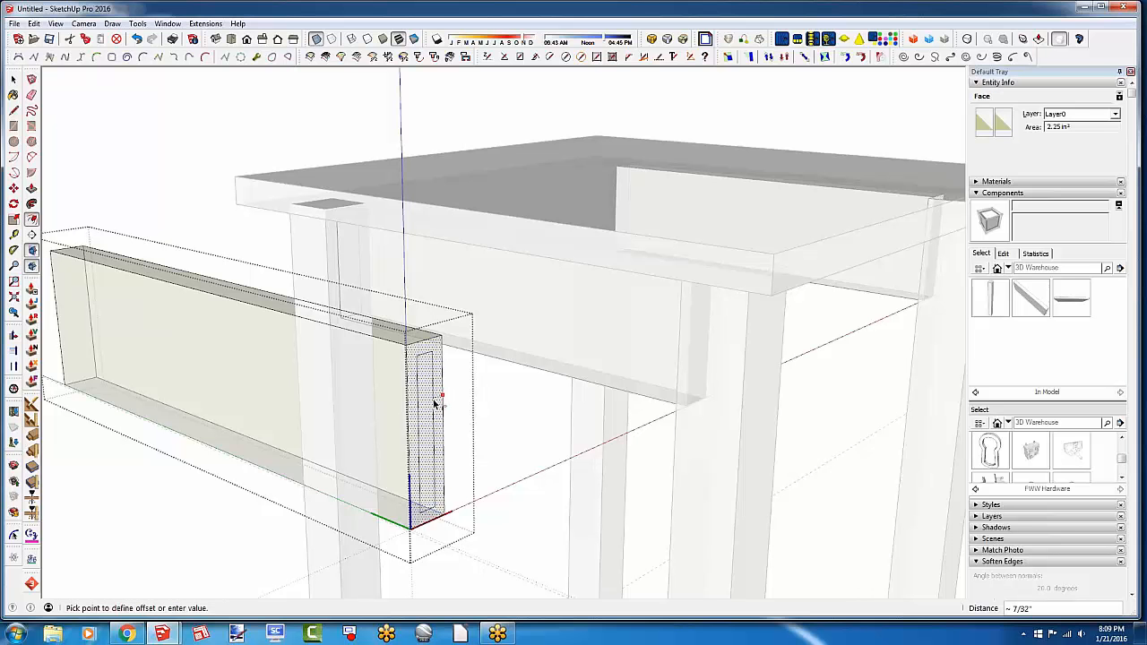
text(.25)
key(Return)
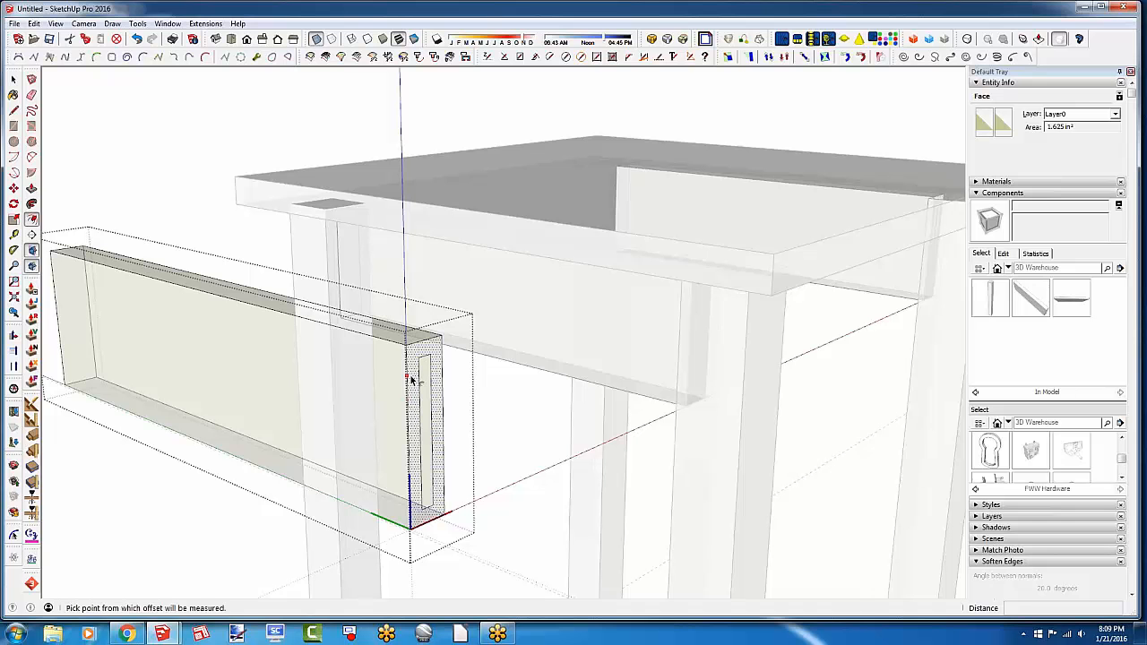
key(Escape)
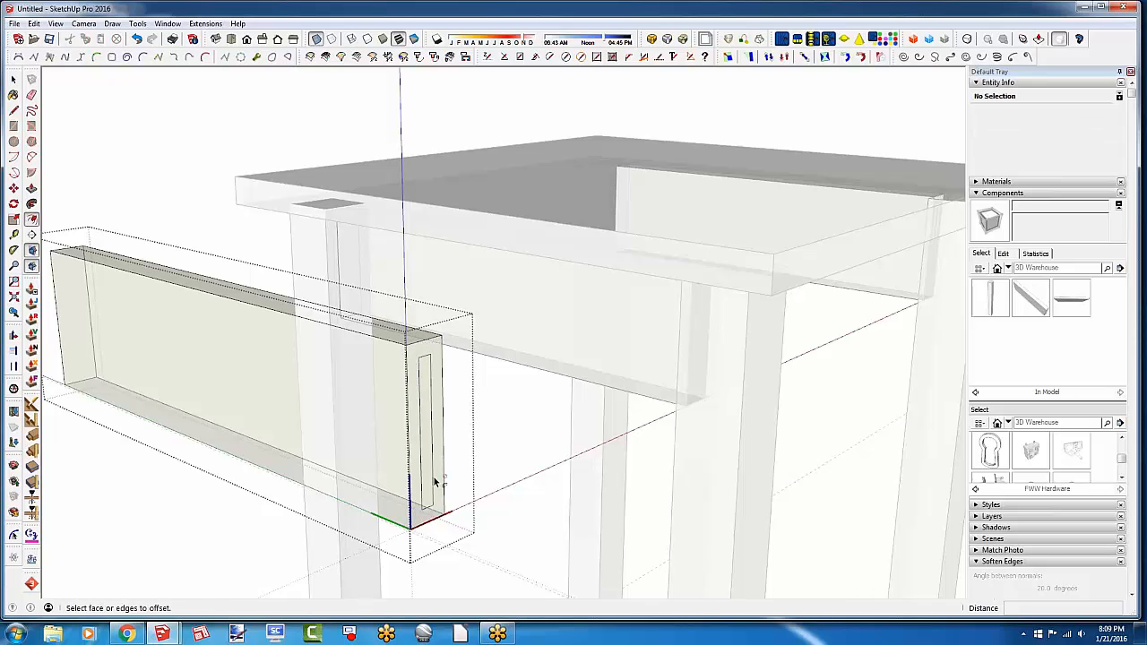
Push/Pull the inner rectangle on the near end face outward 1 inch to form the tenon
key(p)
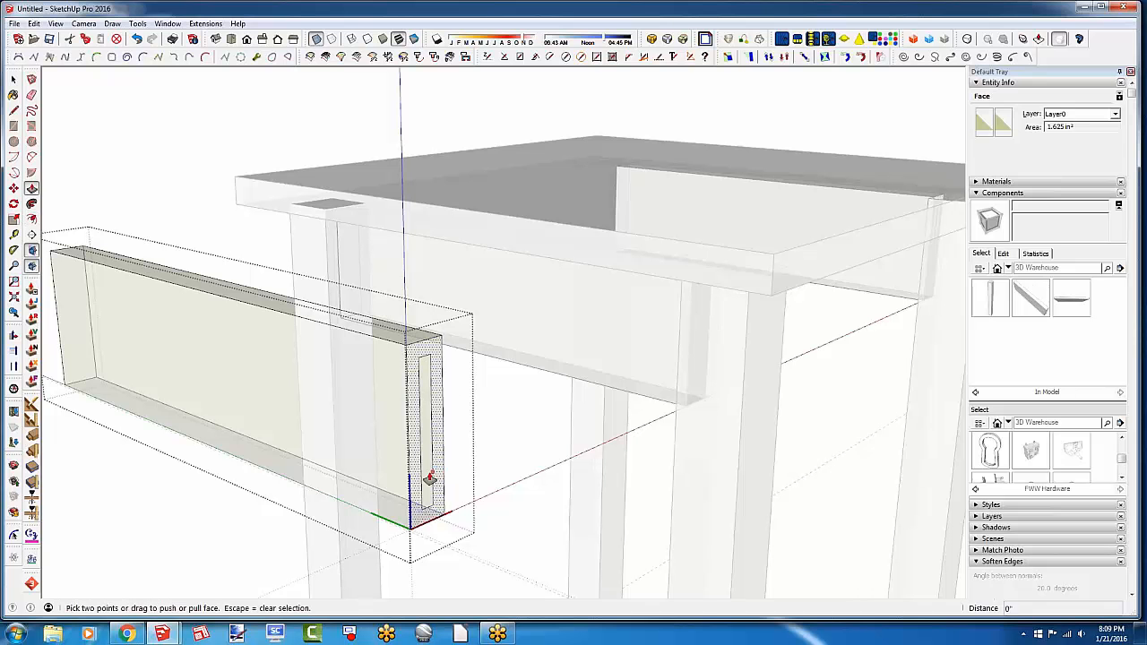
click(430, 479)
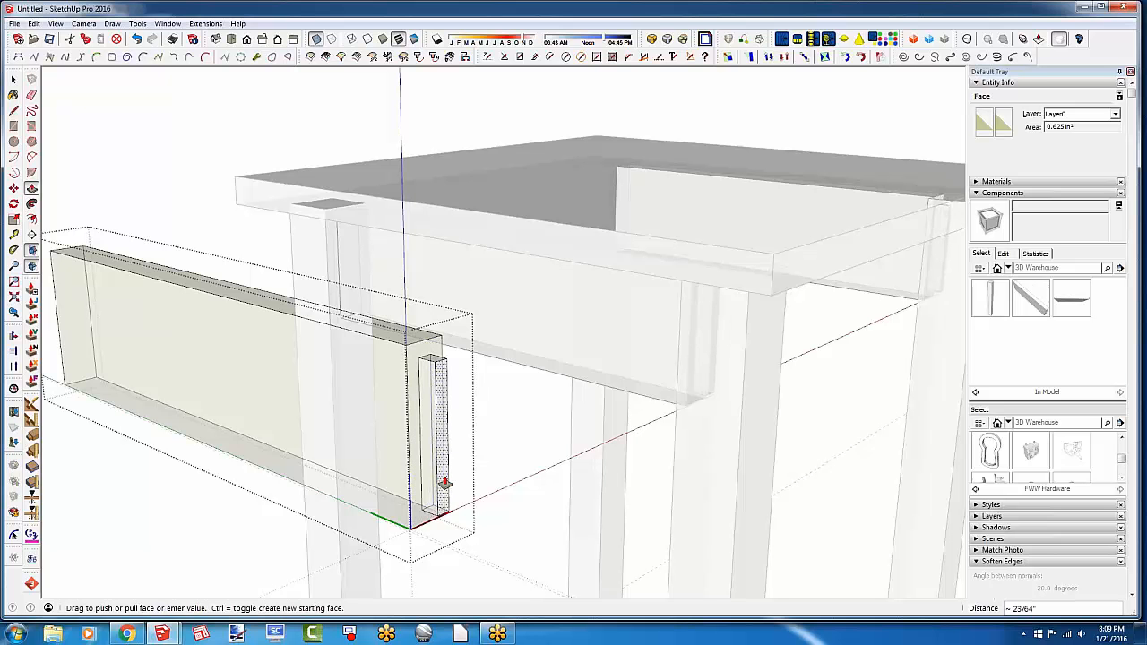
text(1)
key(Return)
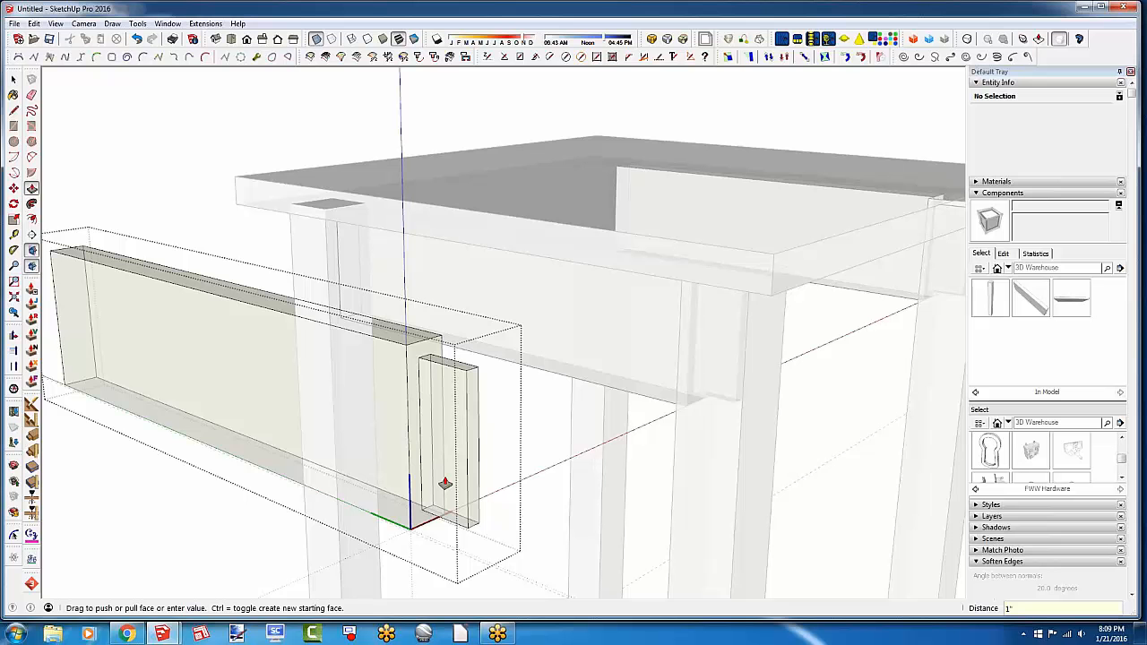
Repeat the 0.25 inch inward offset on the apron's opposite end face
middle_drag(410, 436, 544, 550)
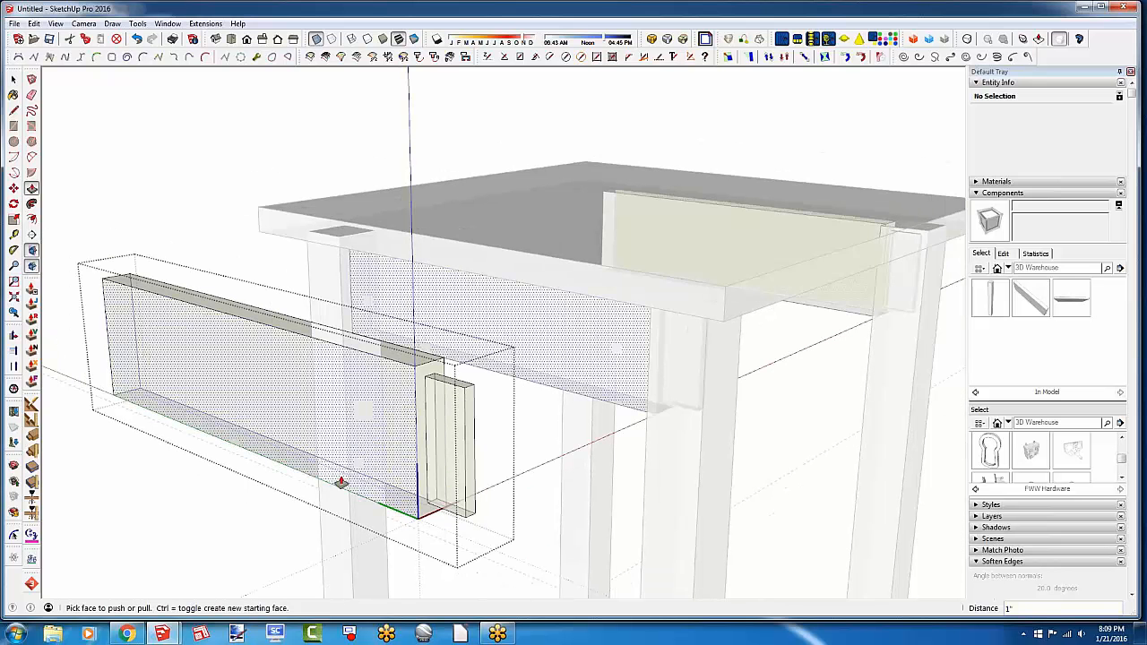
middle_drag(337, 481, 869, 473)
scroll(758, 386, up, 2)
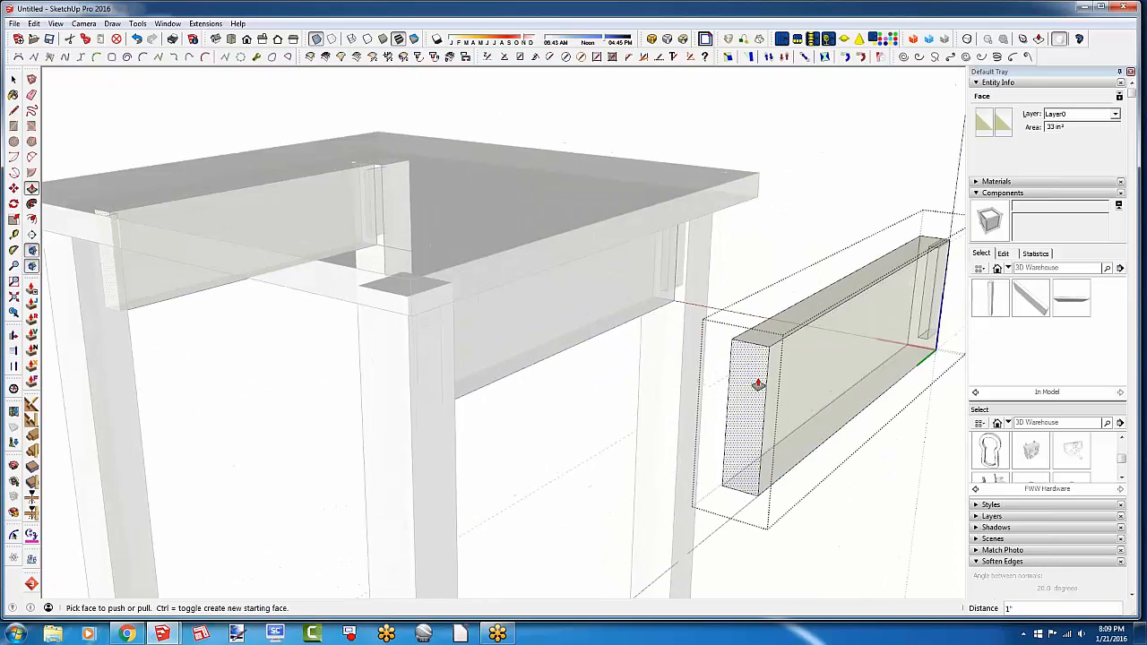
click(31, 205)
click(31, 218)
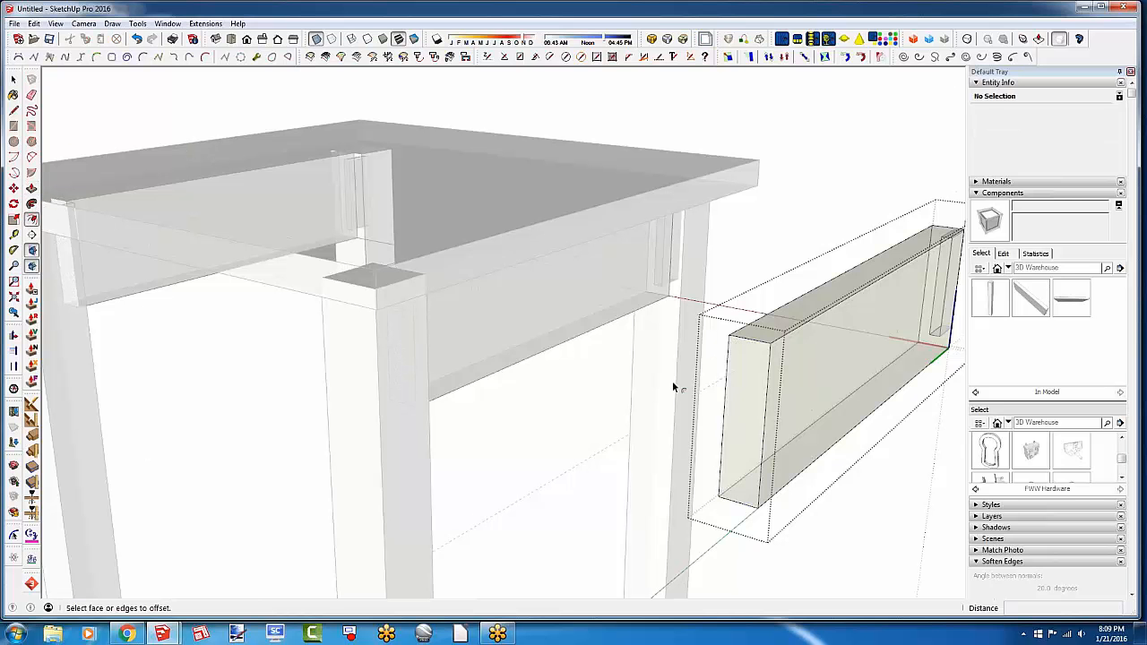
click(725, 380)
click(735, 421)
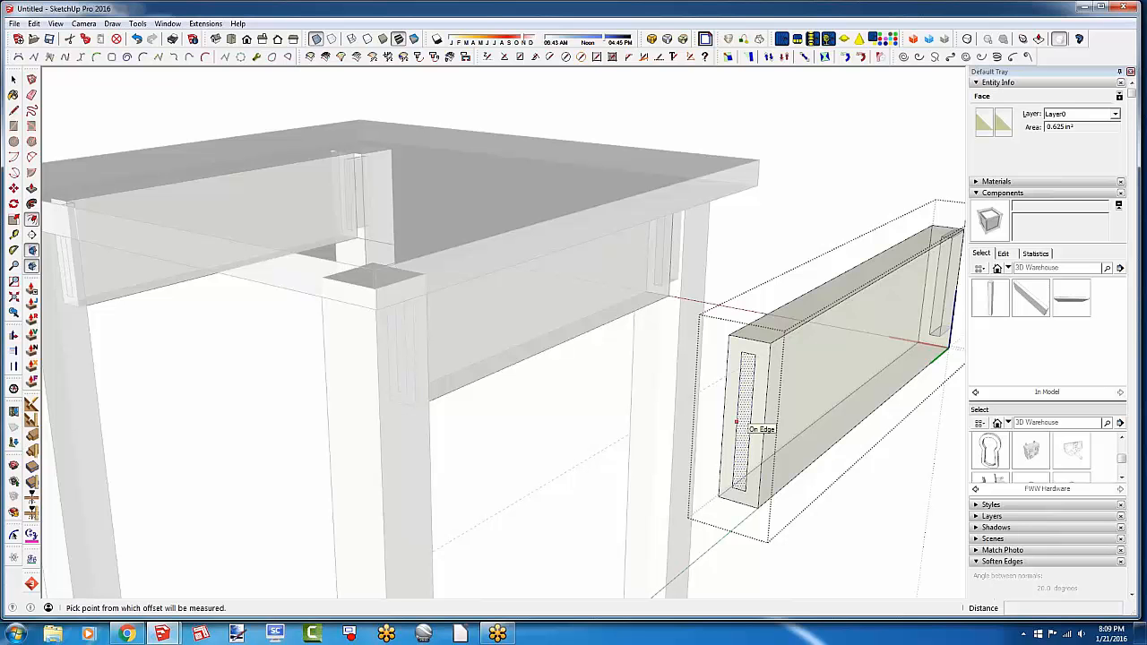
Push/Pull the inner rectangle on the opposite end face outward 1 inch to form the second tenon
key(p)
drag(742, 428, 706, 441)
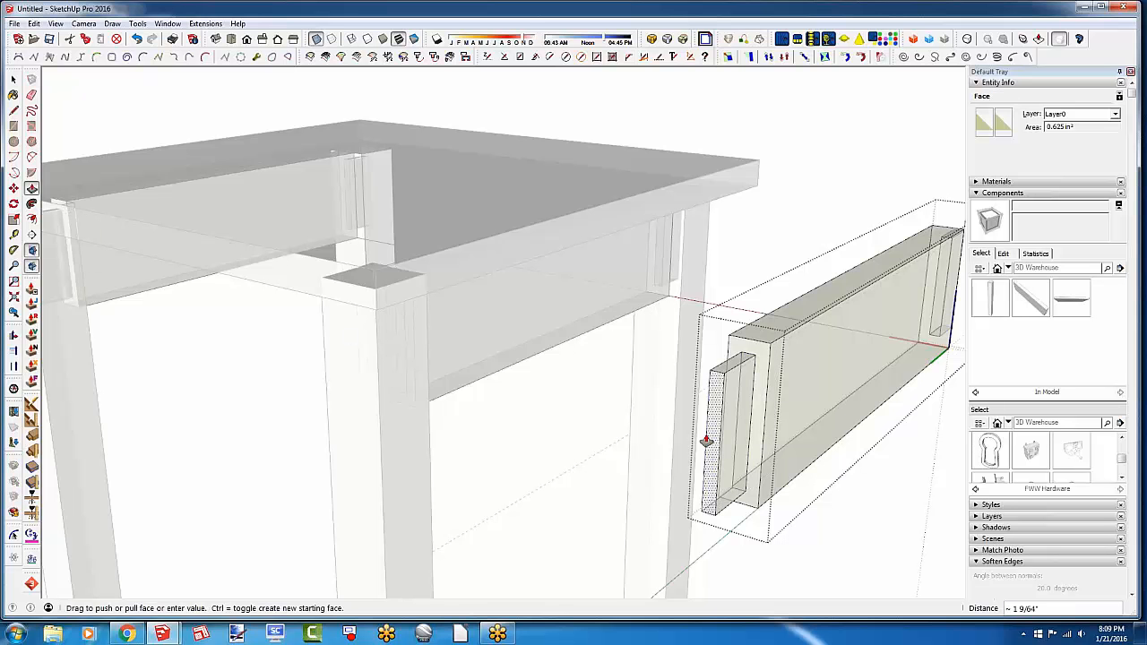
text(1)
key(Return)
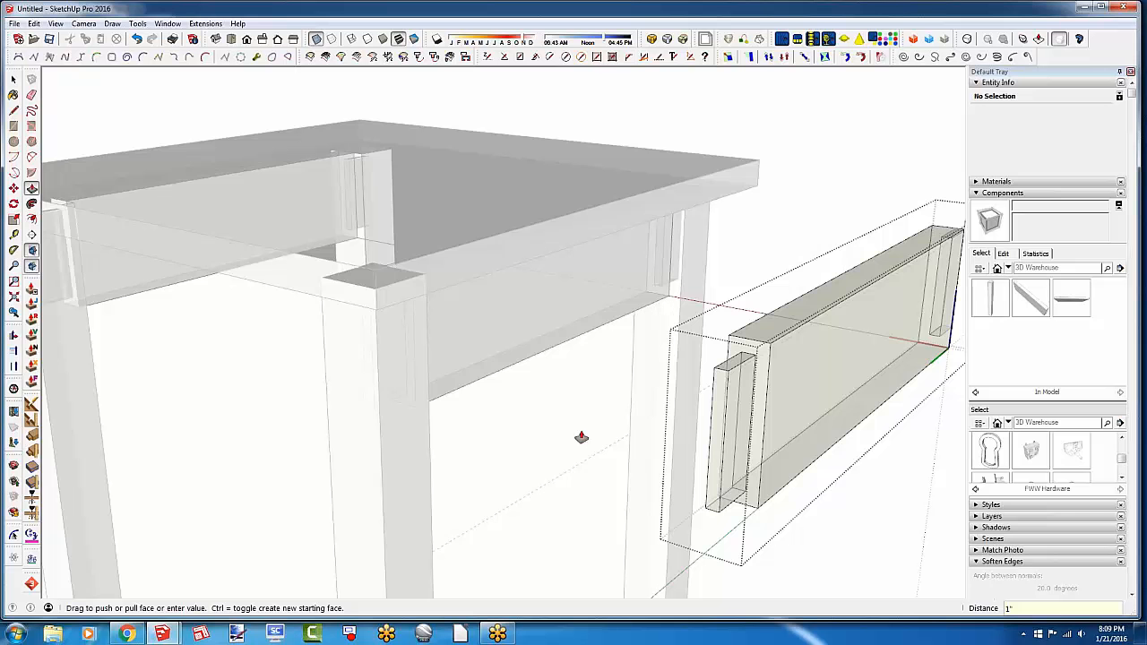
Finish editing the apron component and delete the extra apron copy beside the table
key(space)
middle_drag(518, 472, 353, 492)
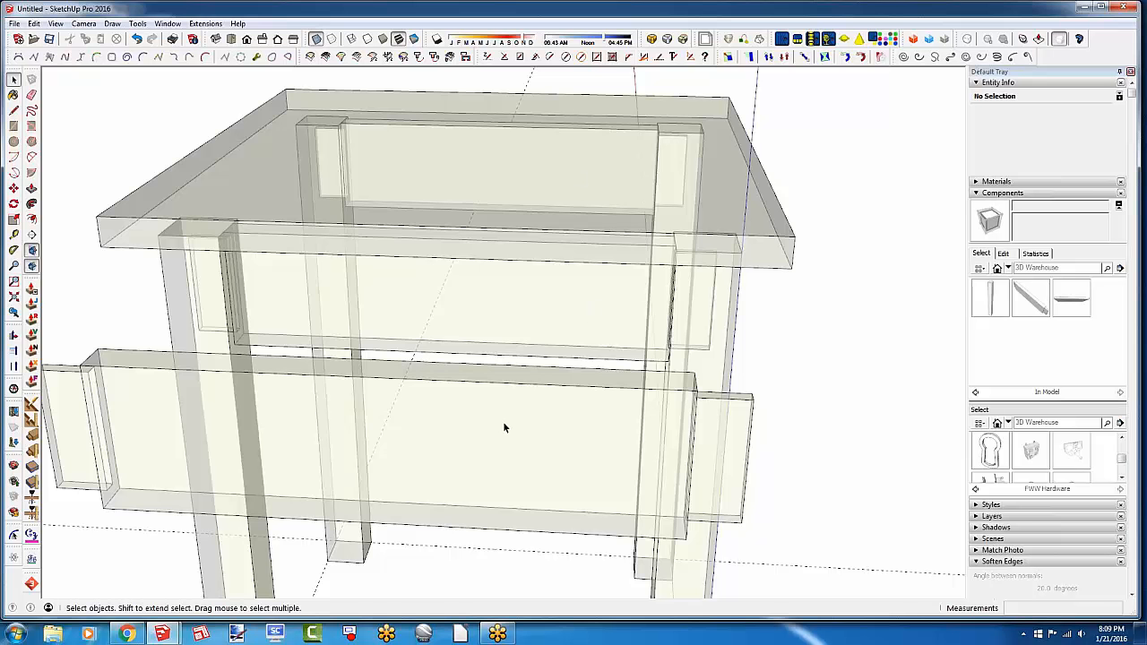
middle_drag(504, 428, 308, 401)
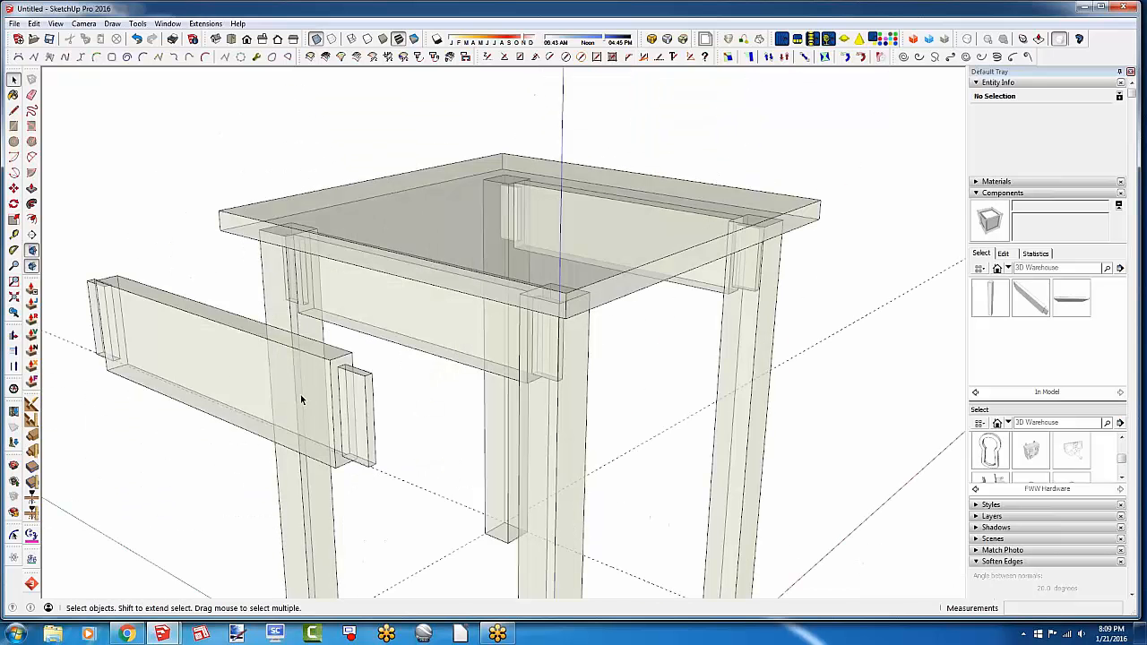
click(162, 344)
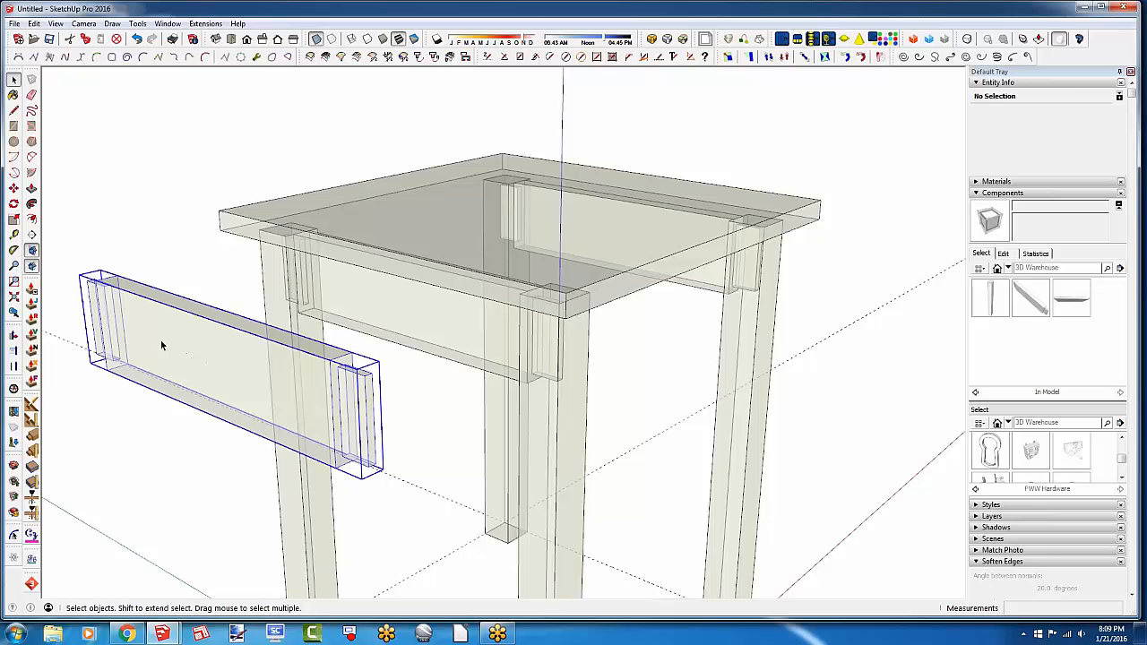
key(Delete)
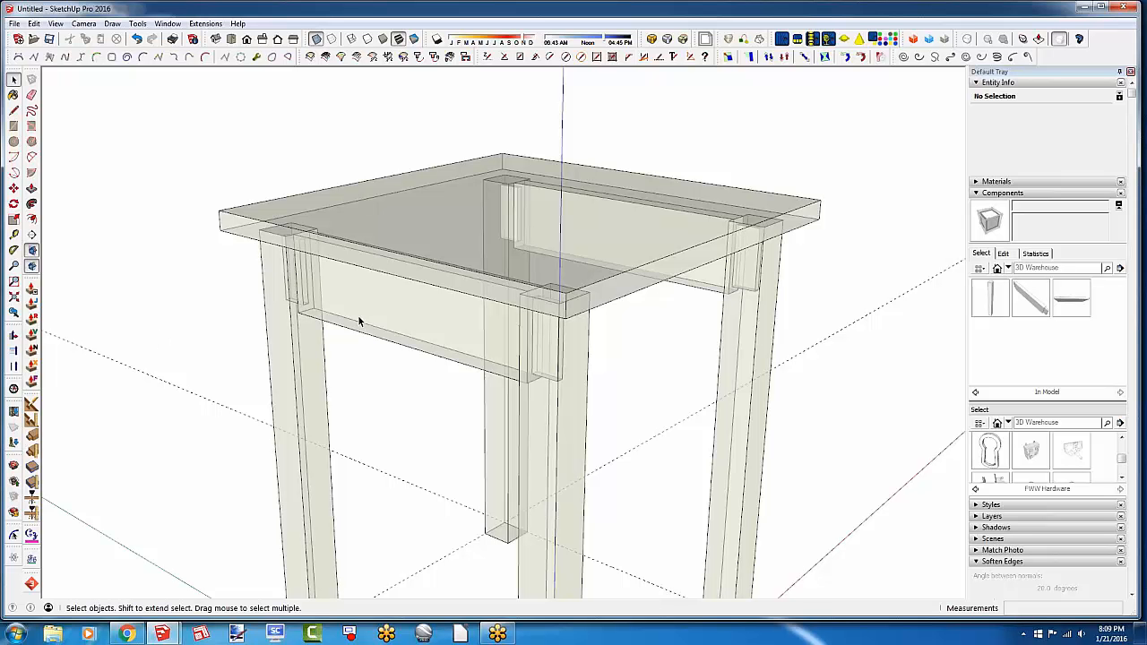
Open the leg at one end of the side apron for editing, facing the side its tenon enters
scroll(246, 285, up, 6)
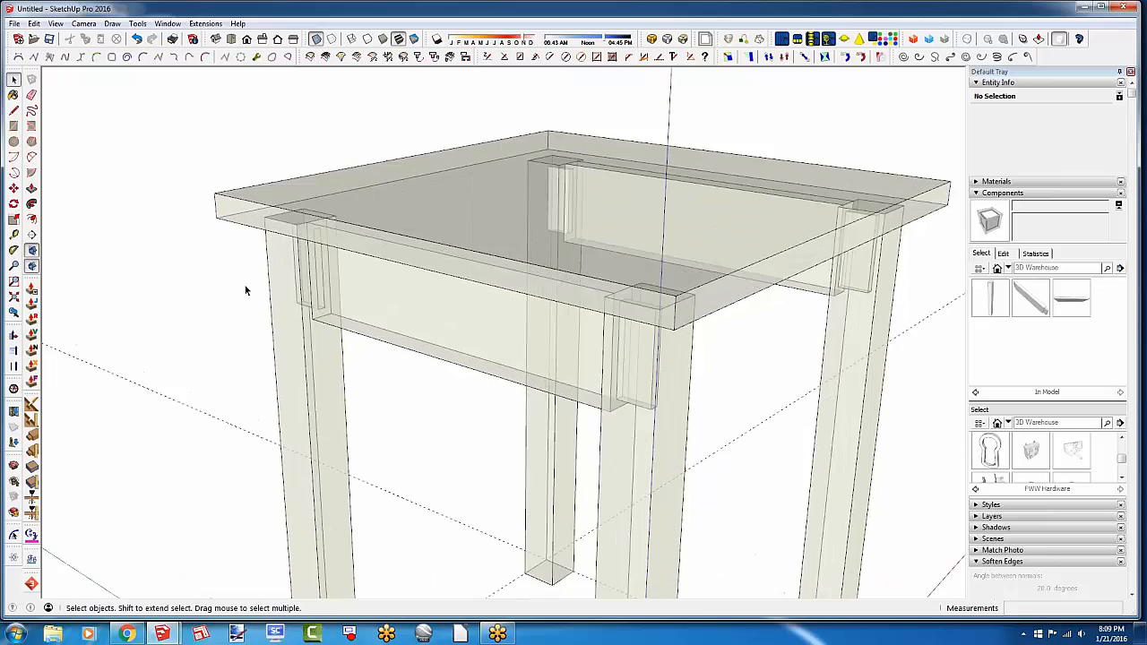
double_click(333, 282)
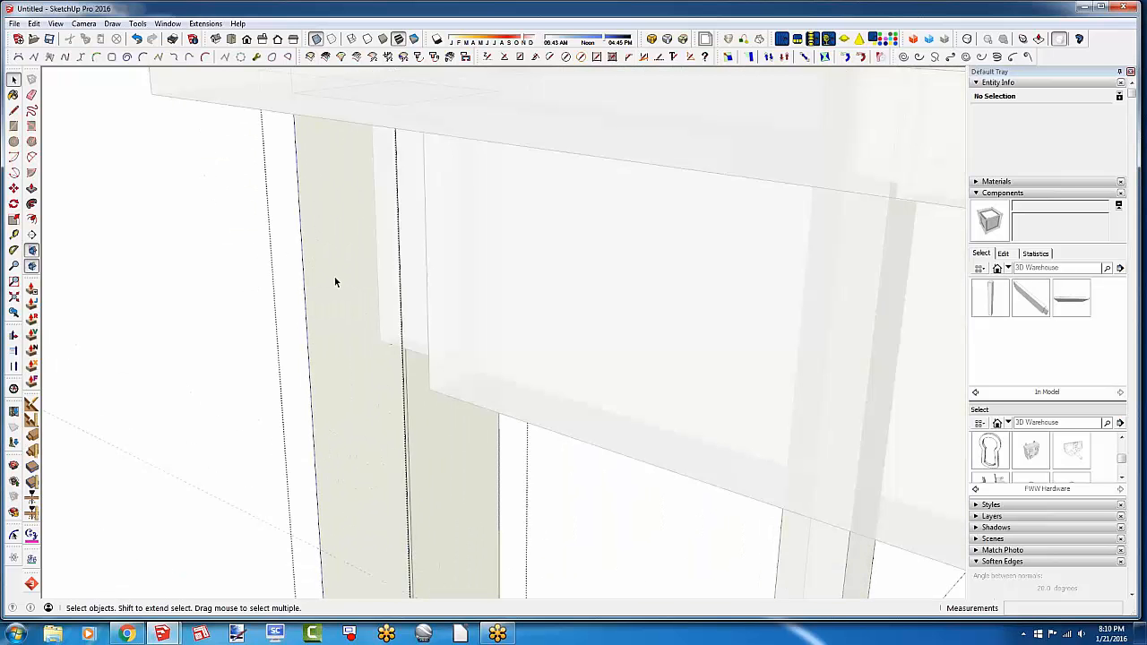
middle_drag(336, 296, 155, 285)
scroll(427, 405, up, 5)
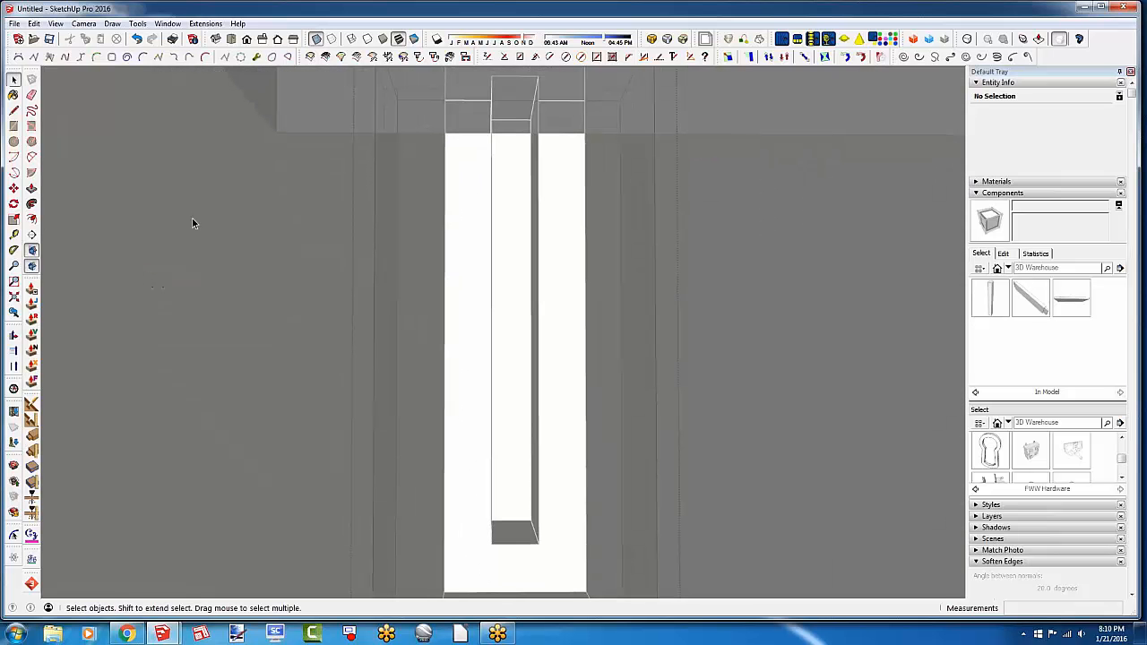
Trace the tenon outline with a rectangle on the leg face, Push/Pull it 1 inch inward as a mortise, and finish editing the leg
click(14, 126)
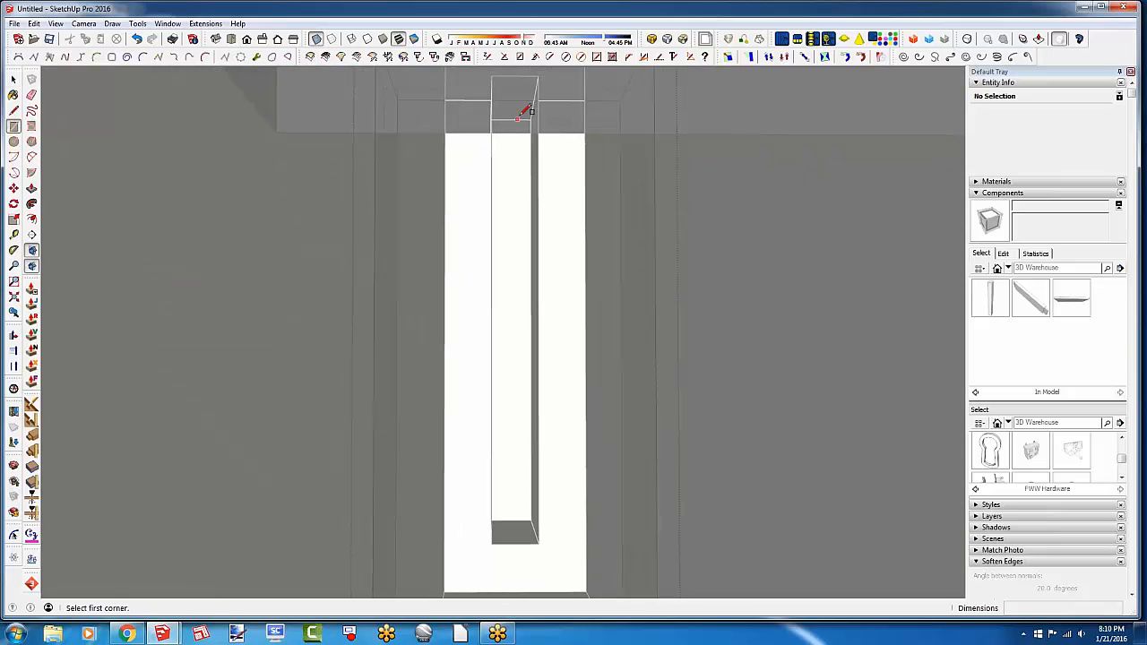
click(491, 76)
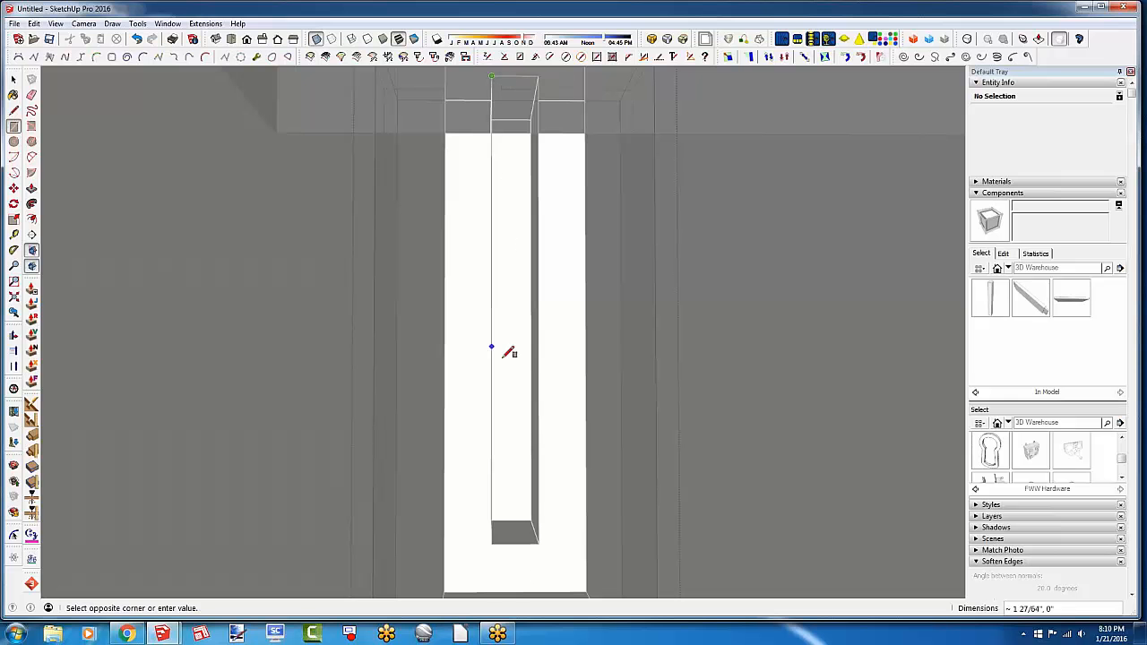
click(544, 537)
key(p)
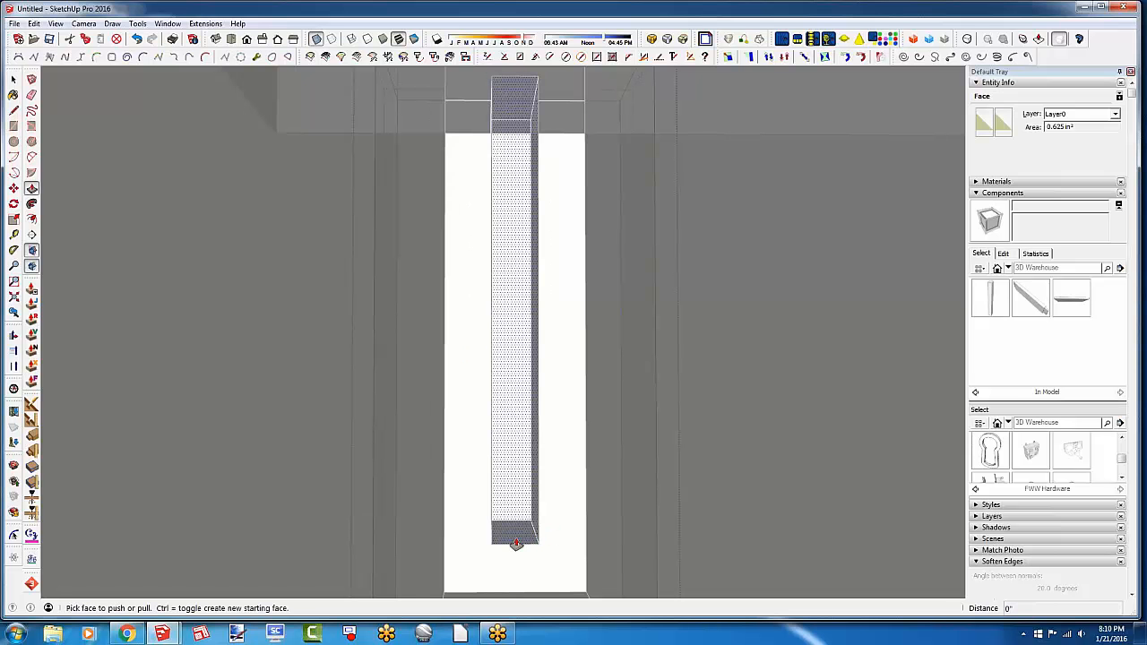
click(514, 537)
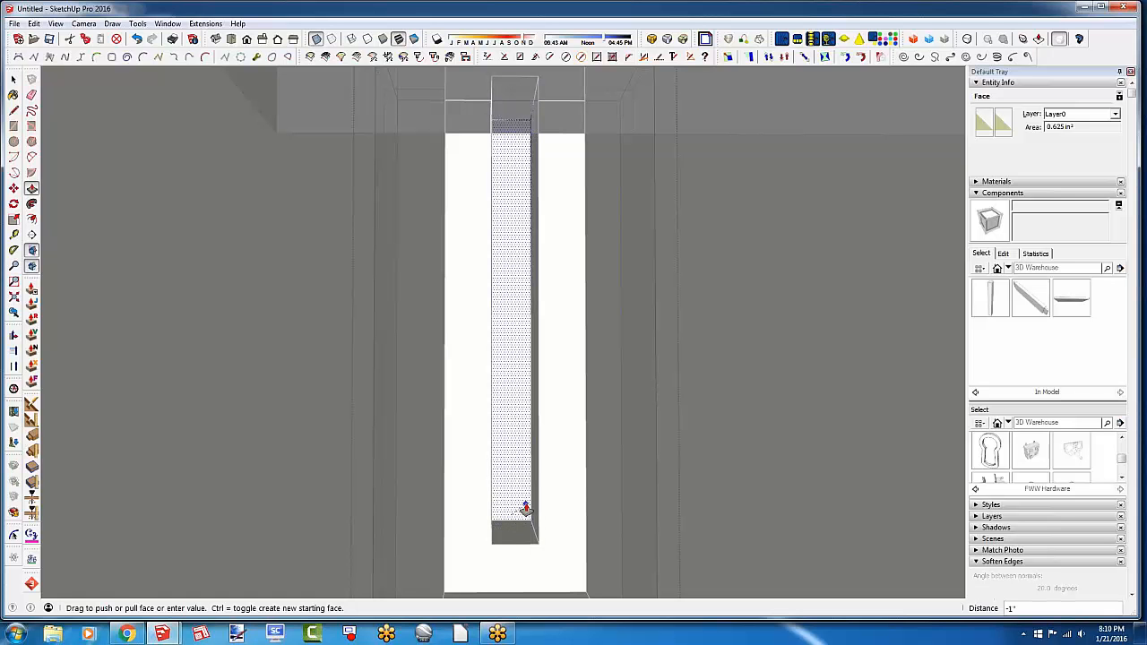
click(527, 504)
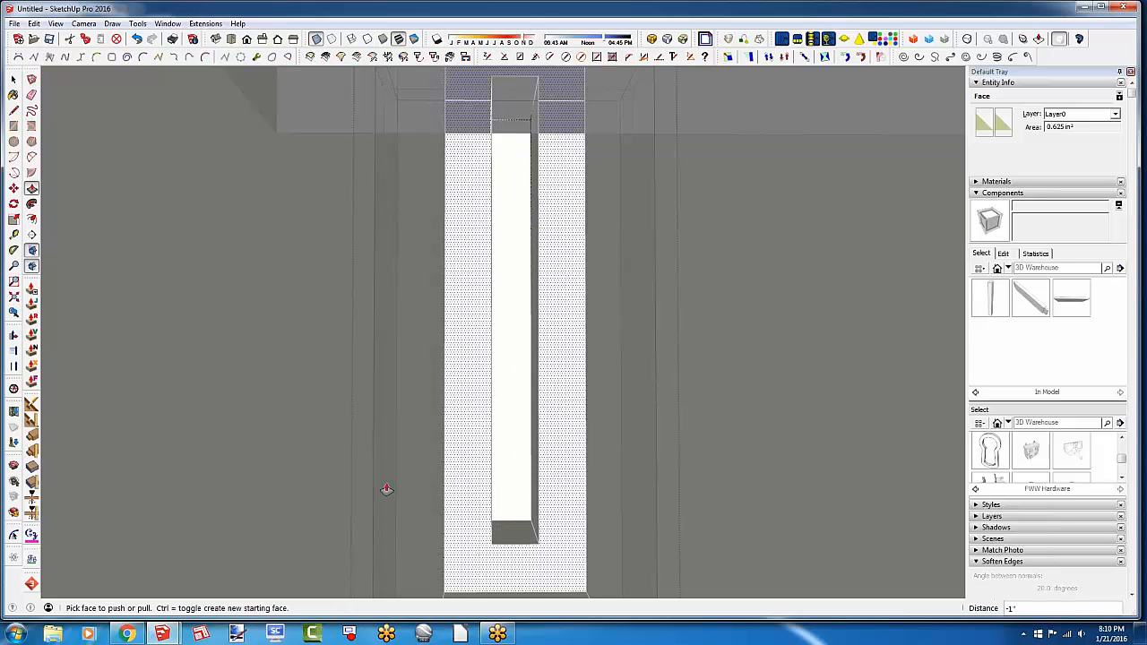
middle_drag(384, 487, 217, 397)
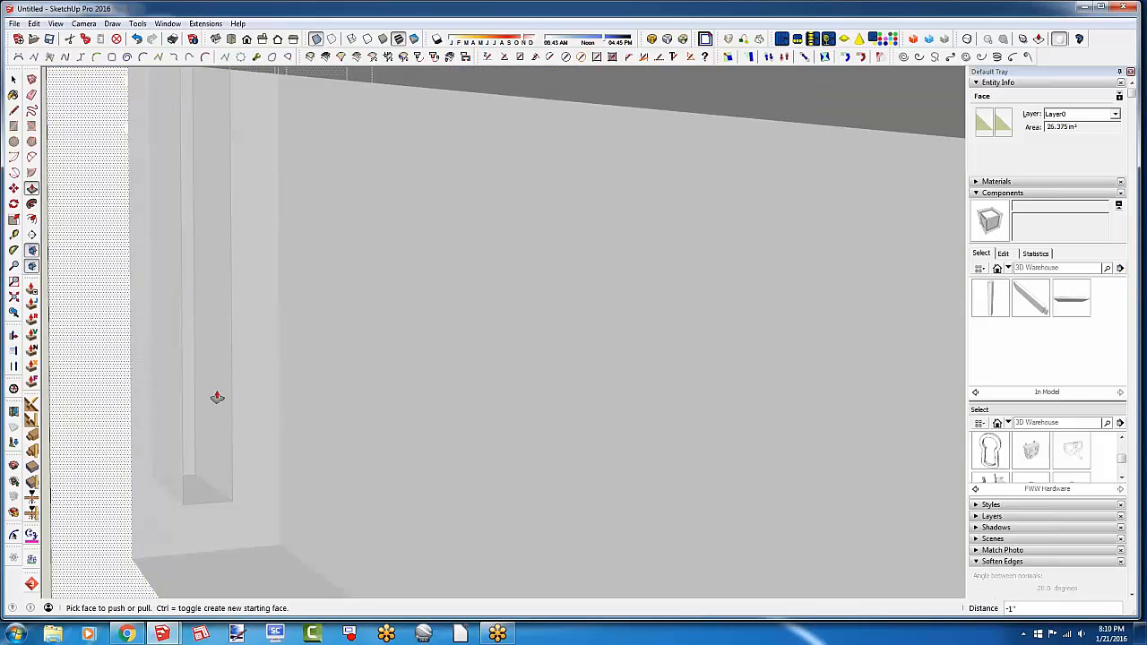
click(14, 296)
middle_drag(327, 334, 505, 453)
key(space)
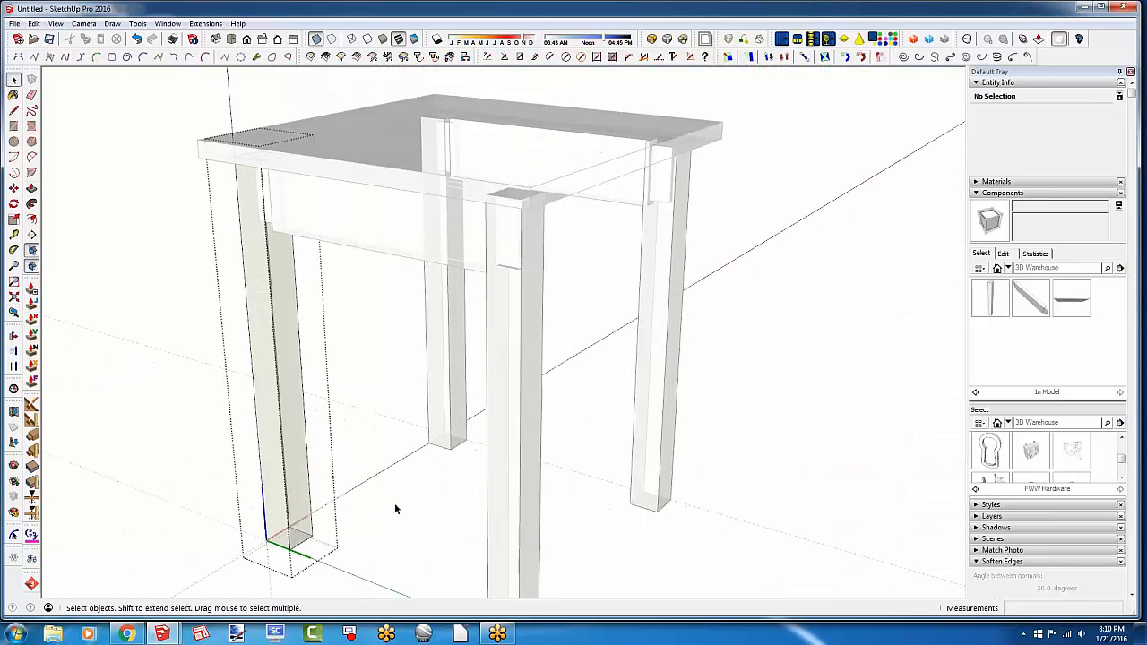
click(395, 503)
Copy the leg nearest the green axis about 3 57/64 inches outward, beside the table, and inspect its mortise
shift+middle_drag(369, 557, 560, 536)
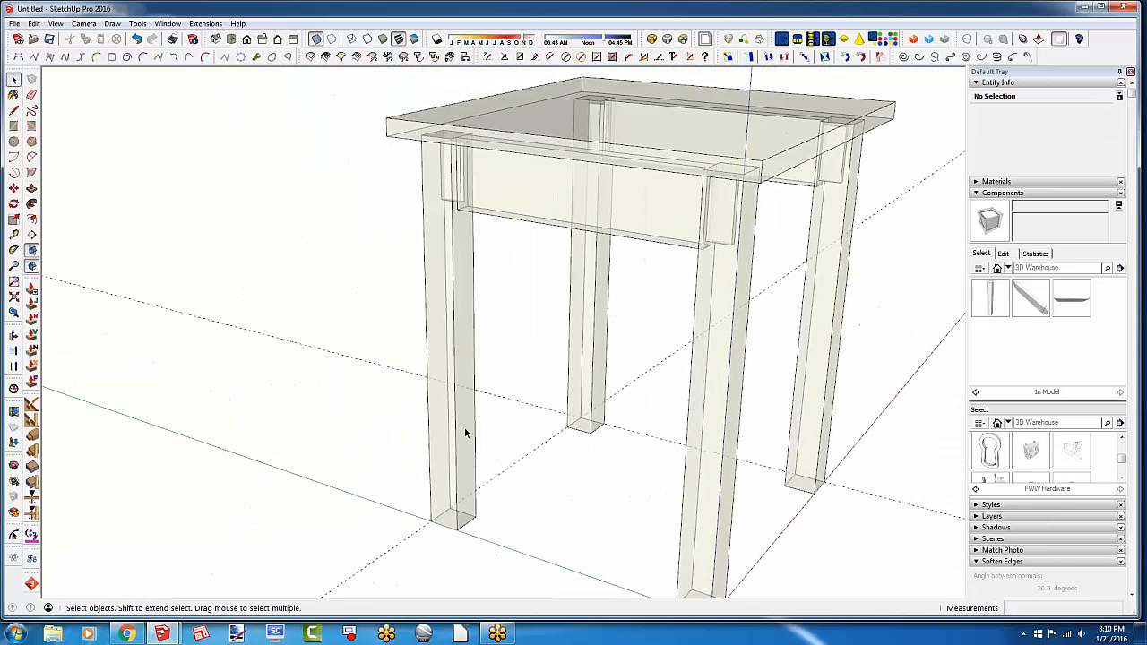
click(464, 426)
click(13, 189)
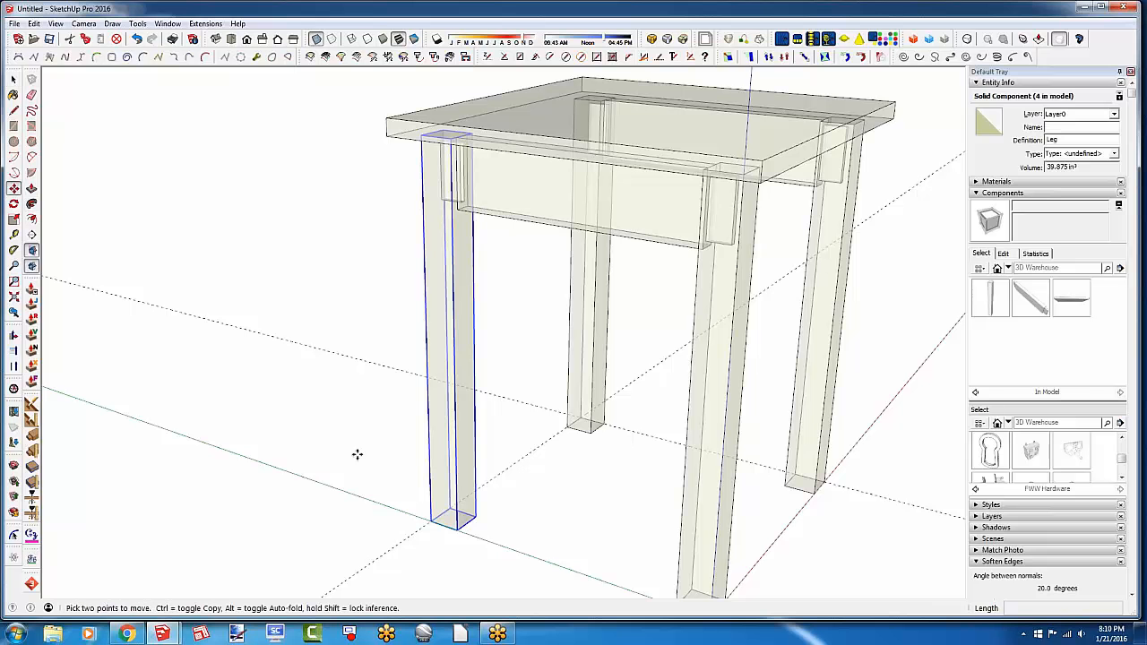
key(ctrl)
click(430, 481)
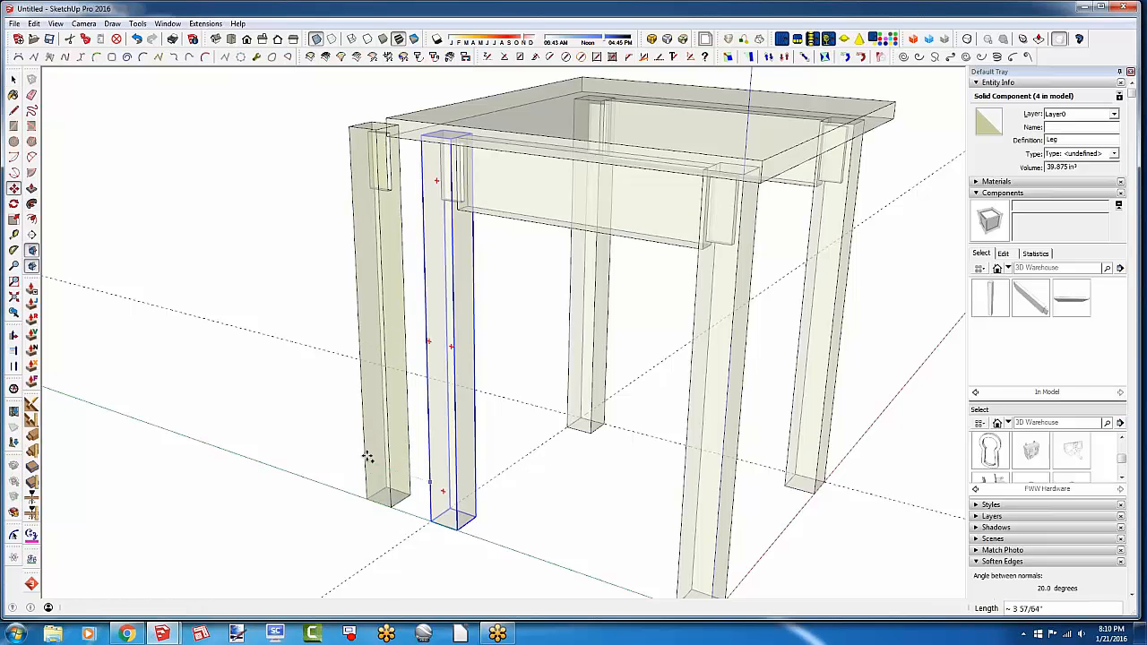
click(367, 456)
scroll(408, 125, up, 4)
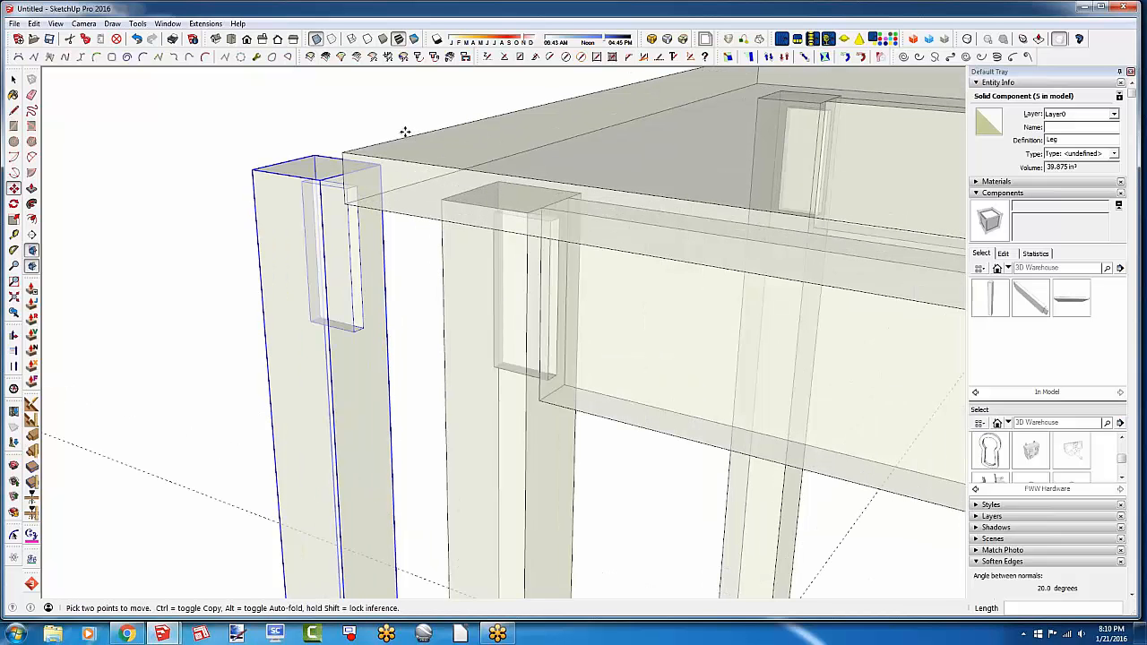
scroll(405, 131, down, 5)
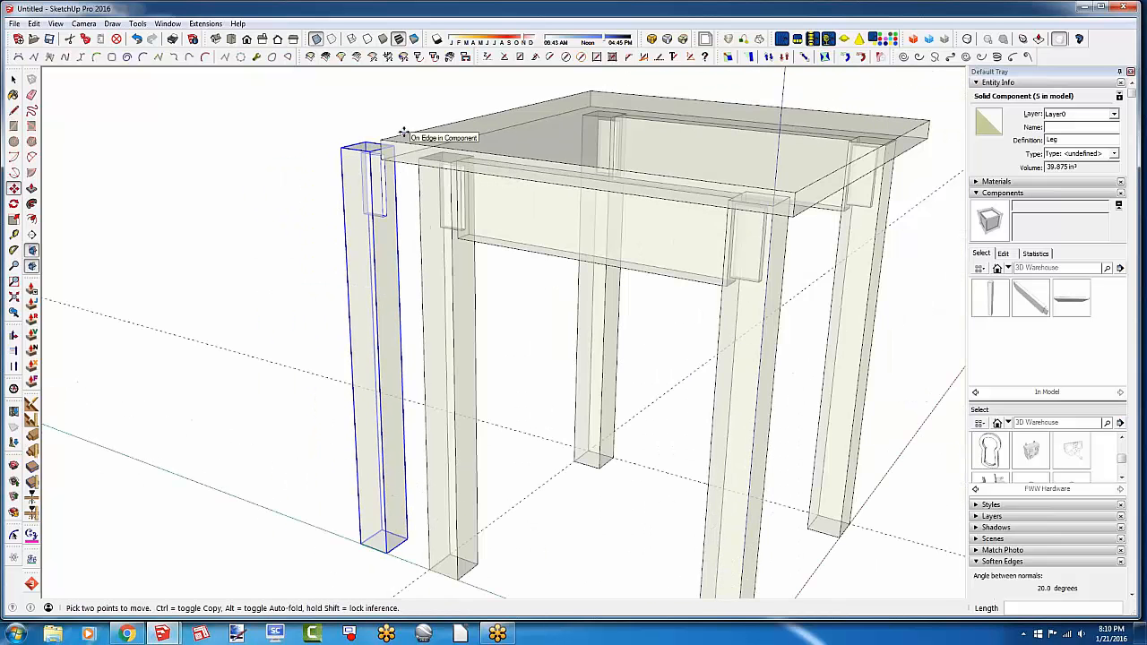
Hide both side aprons to inspect the mortises in the legs
key(space)
click(544, 252)
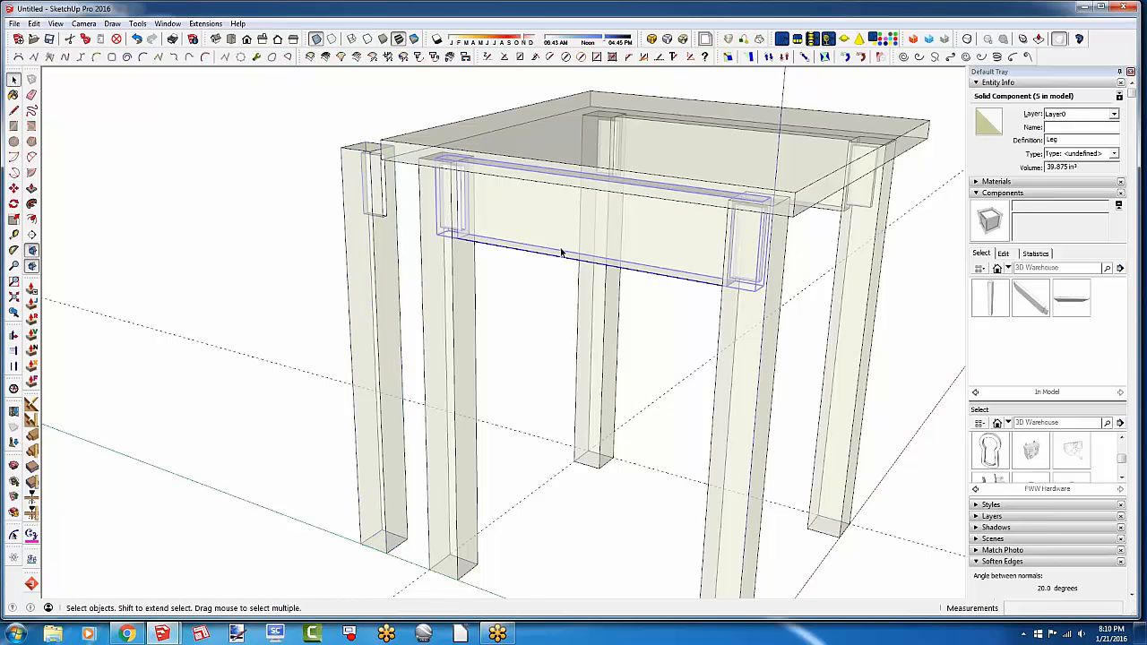
shift+click(831, 211)
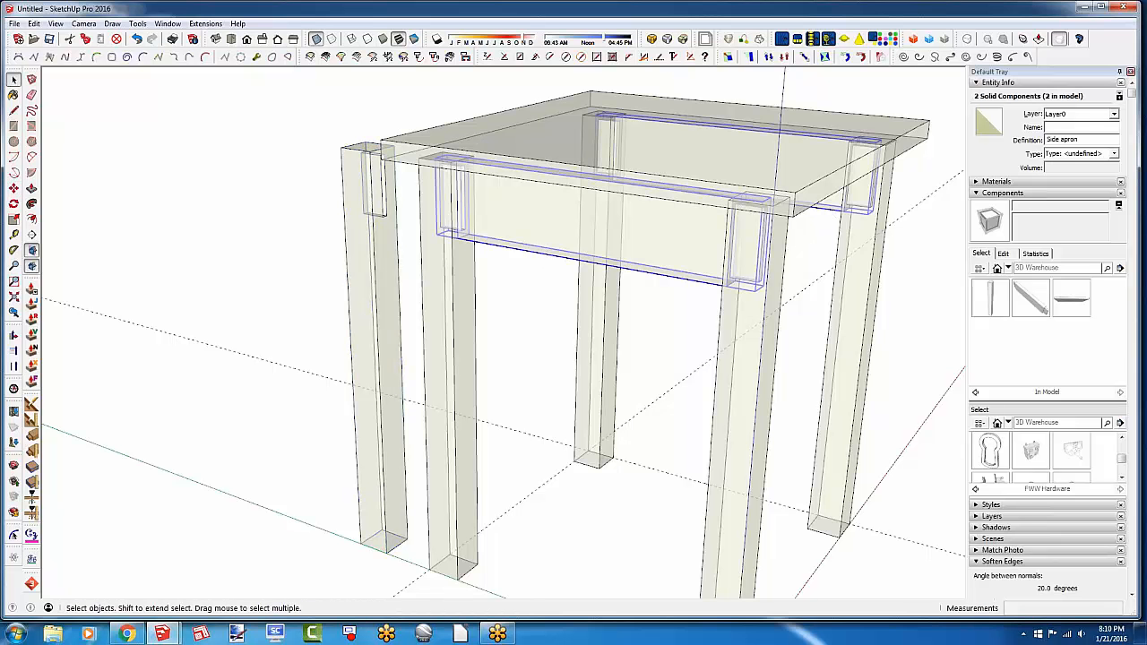
right_click(831, 211)
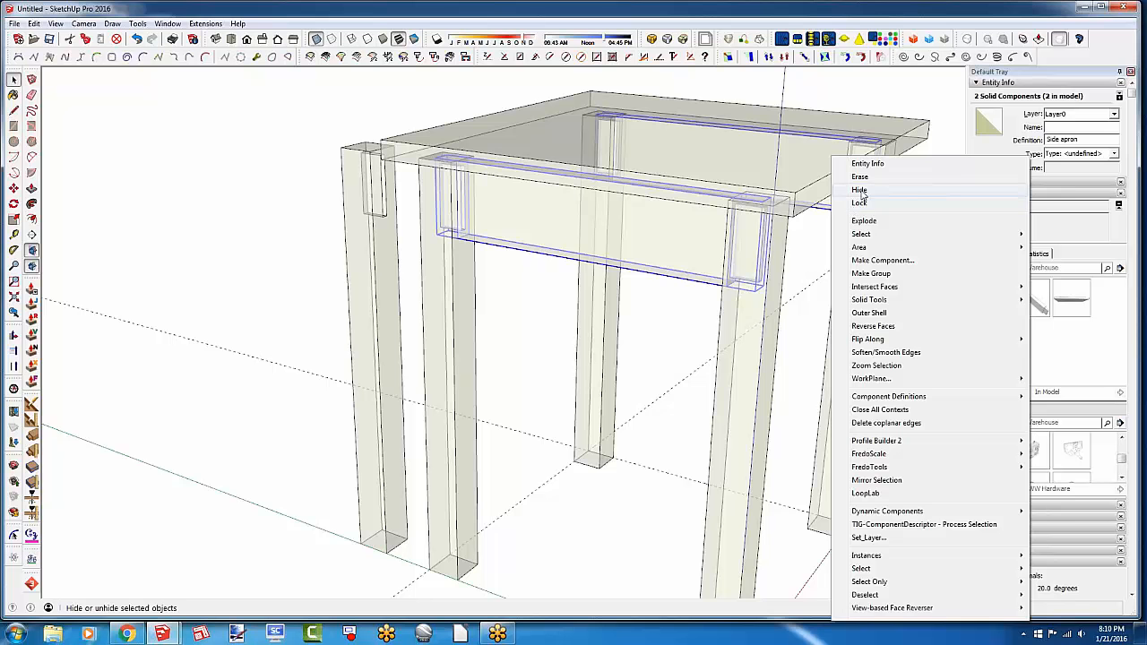
click(859, 190)
middle_drag(681, 329, 591, 272)
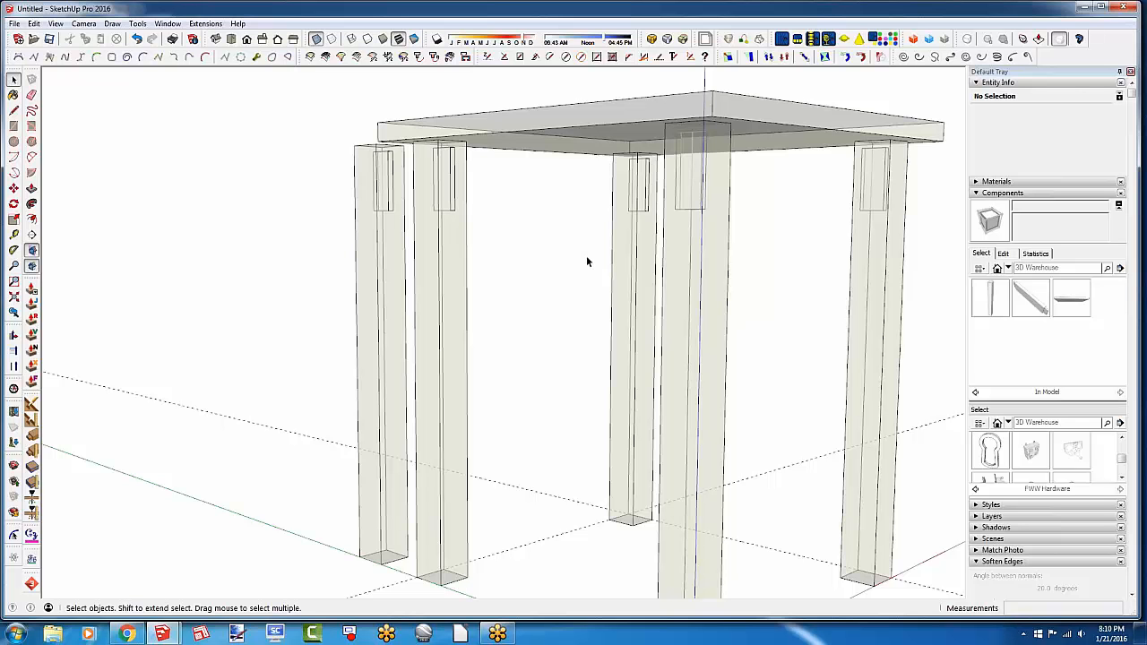
Delete the extra leg copy beside the table and unhide the side aprons
click(388, 287)
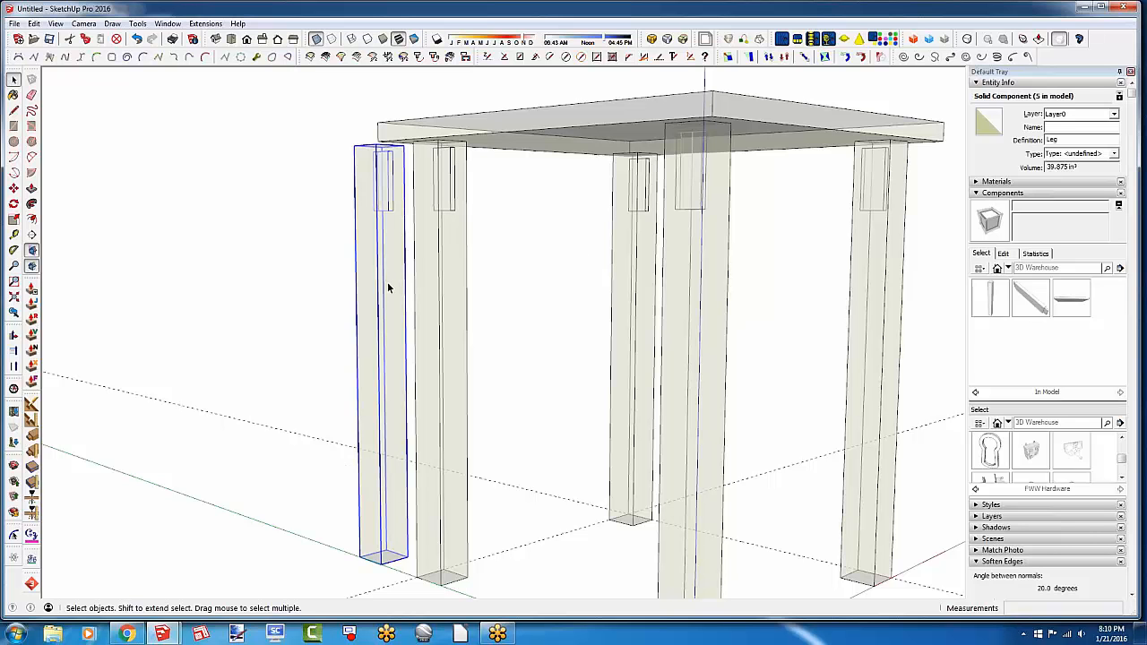
key(Delete)
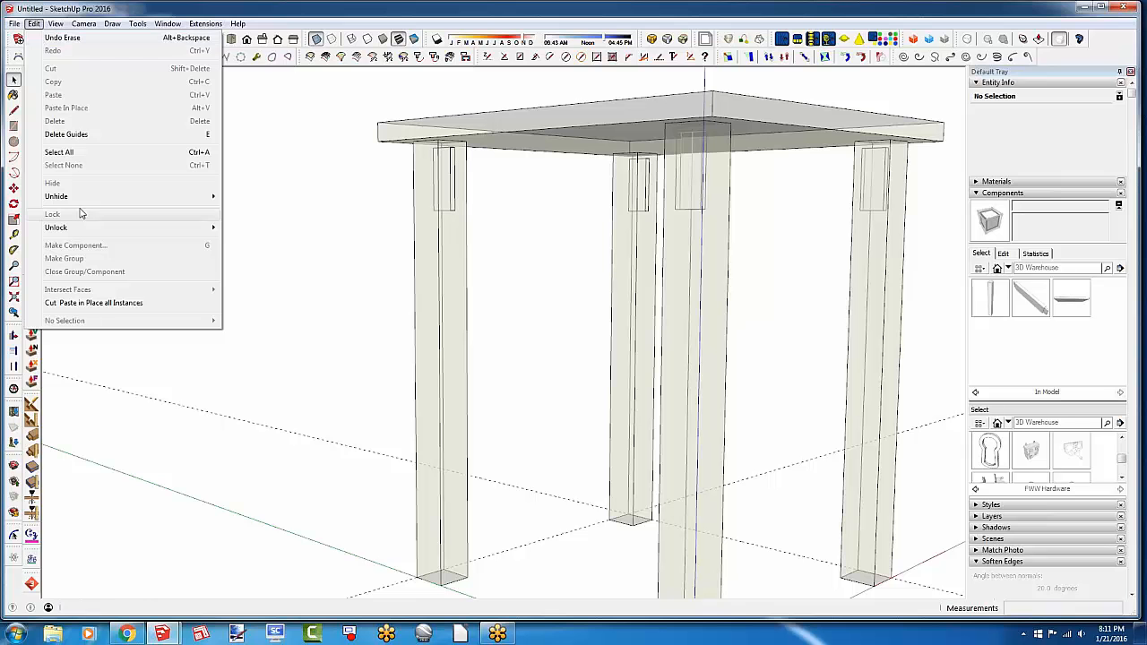
mouse_move(81, 197)
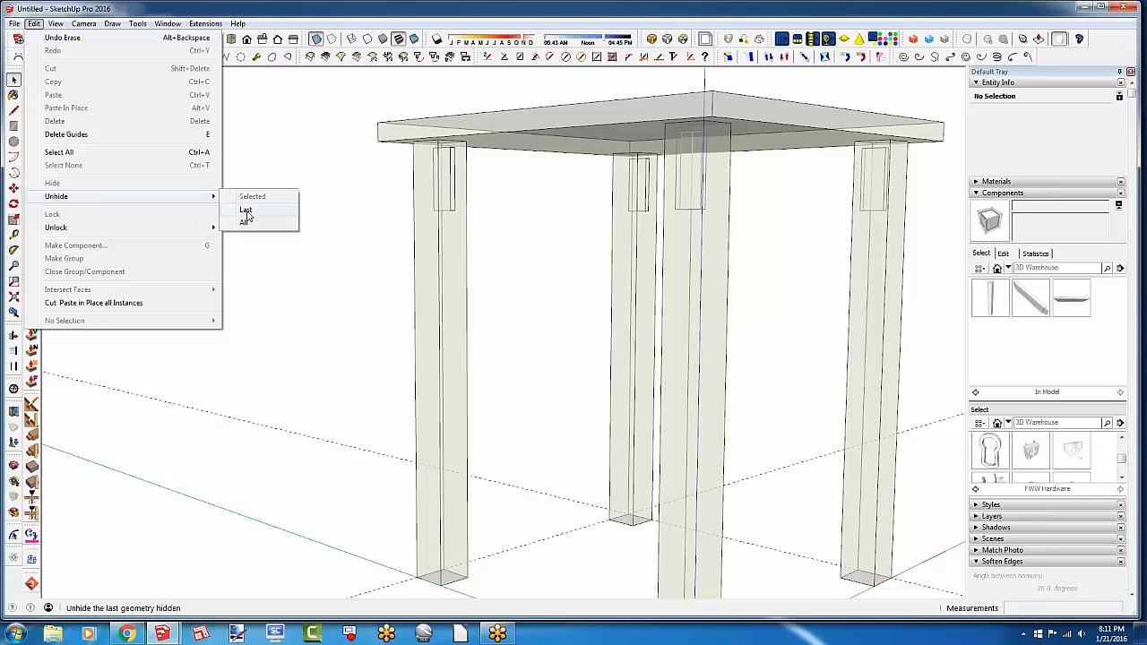
click(246, 210)
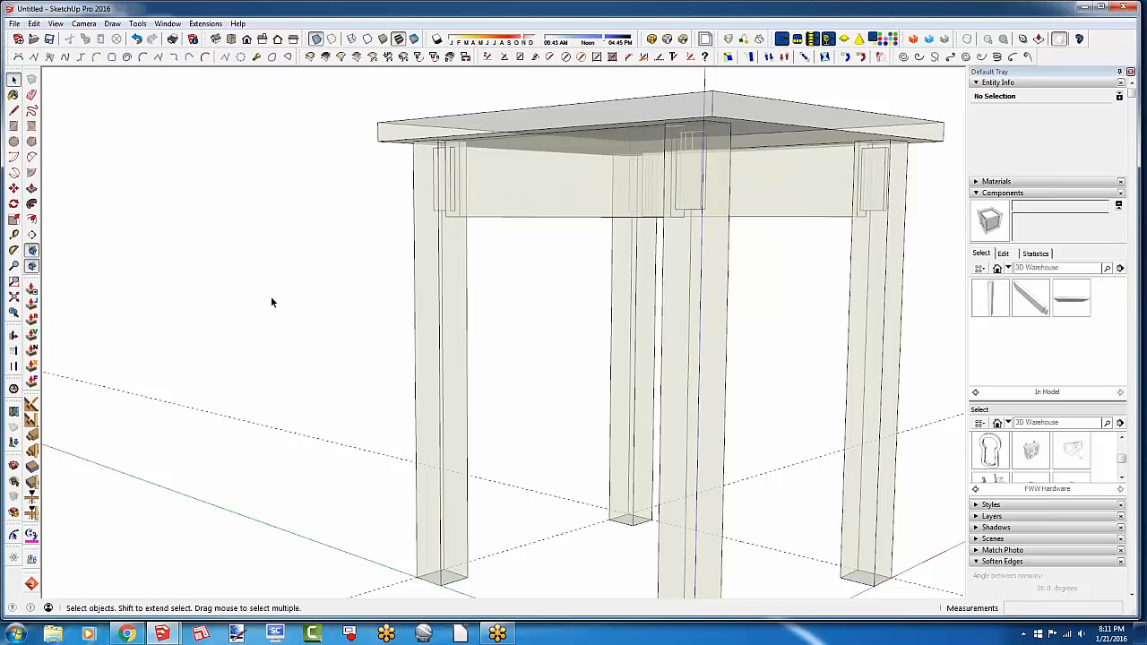
Select all the table's components and place a copy of the table beside the original along the red axis
scroll(271, 302, down, 4)
middle_drag(268, 300, 285, 395)
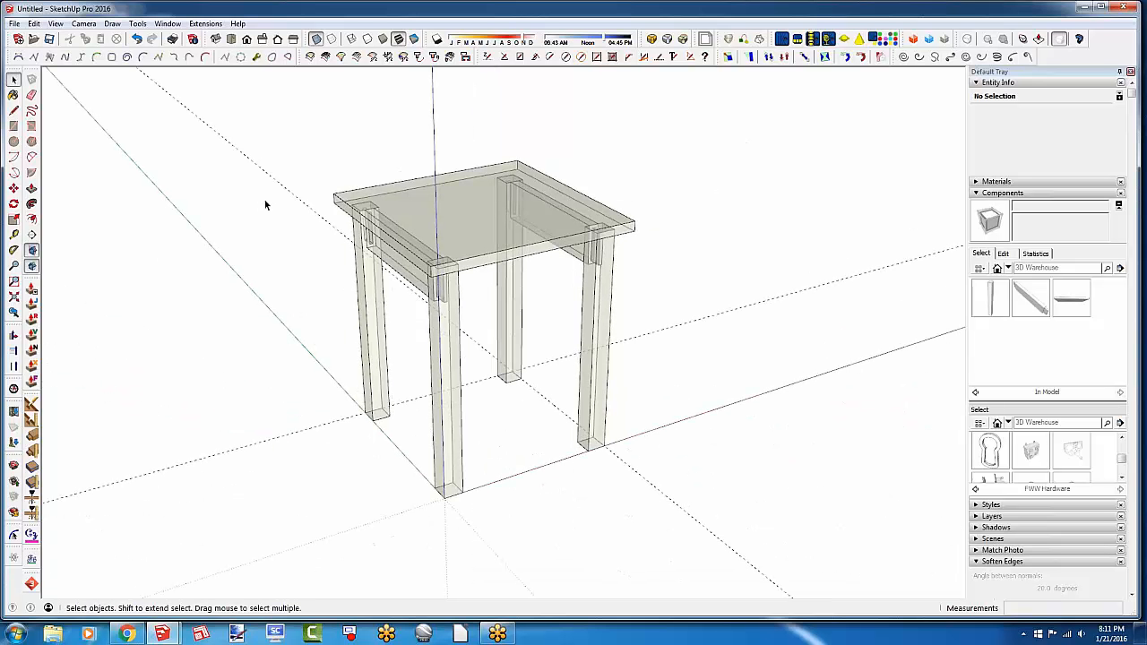
drag(288, 140, 692, 531)
click(13, 188)
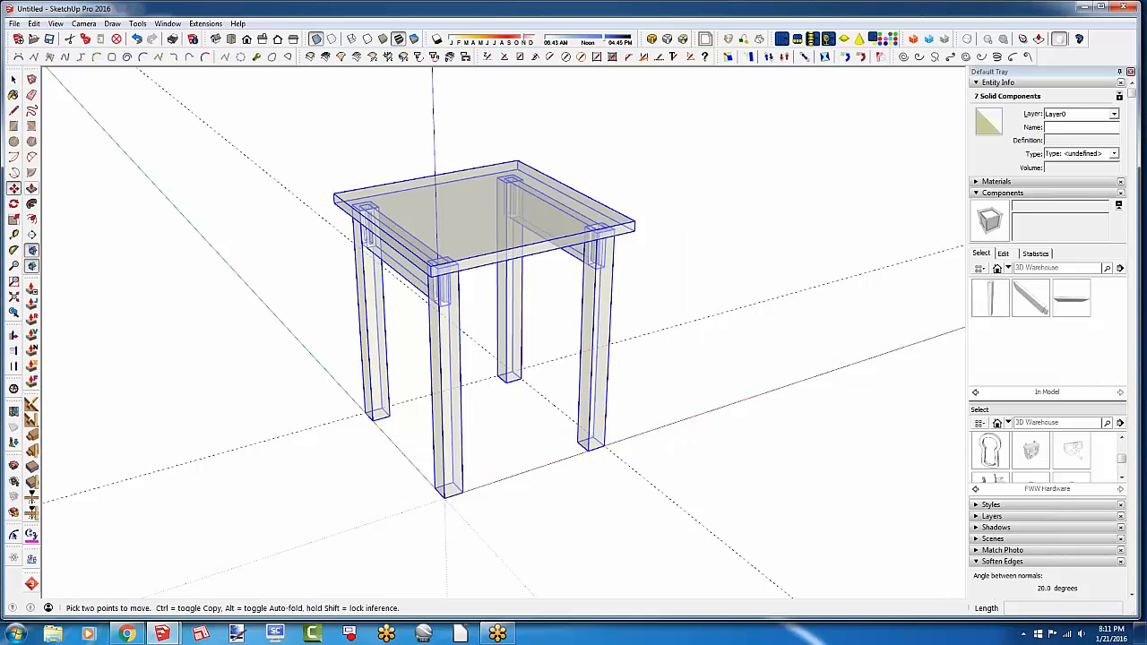
click(446, 495)
key(ctrl)
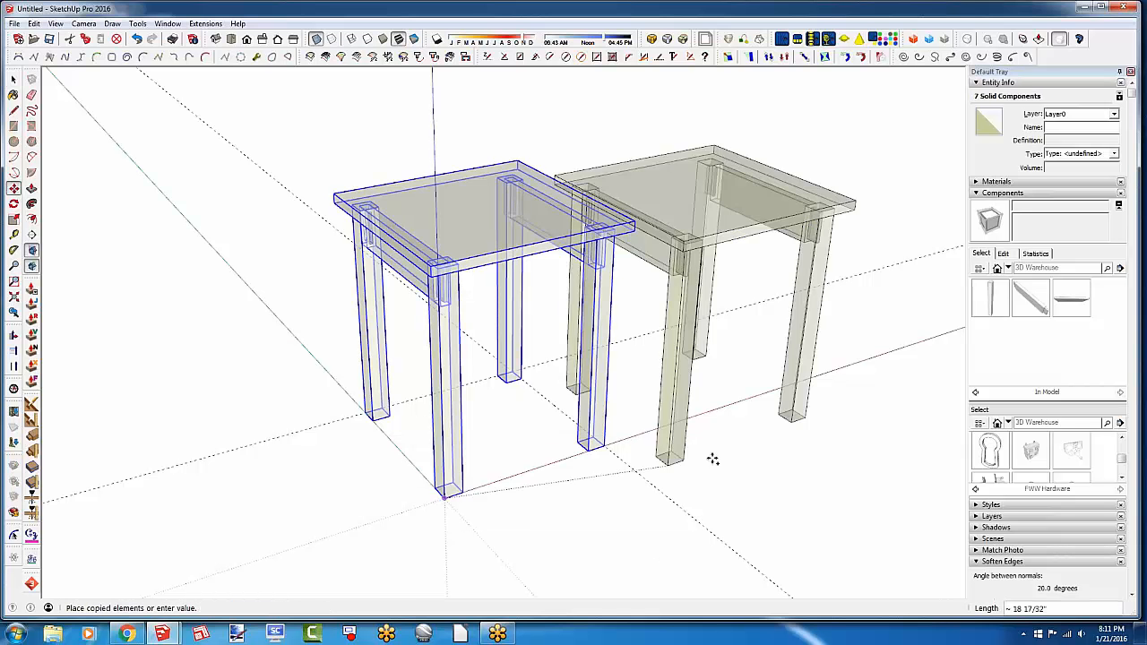
click(730, 444)
Move the copied table about 32 inches back from the original, parallel to the green axis
middle_drag(730, 443, 602, 542)
click(603, 542)
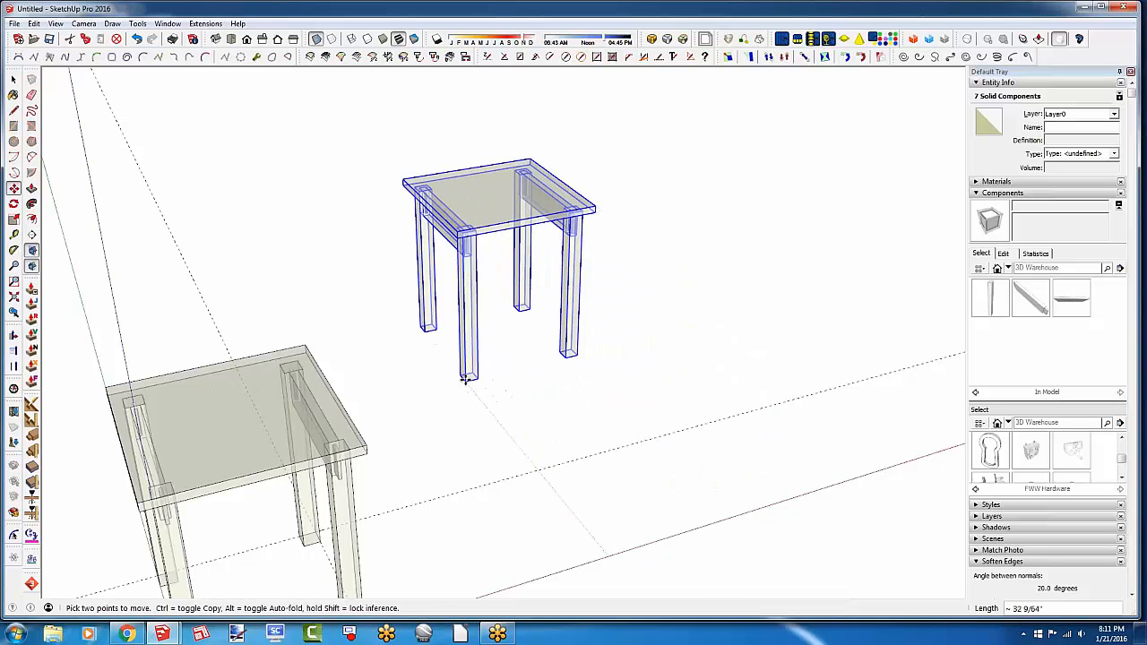
click(462, 373)
middle_drag(489, 514, 650, 583)
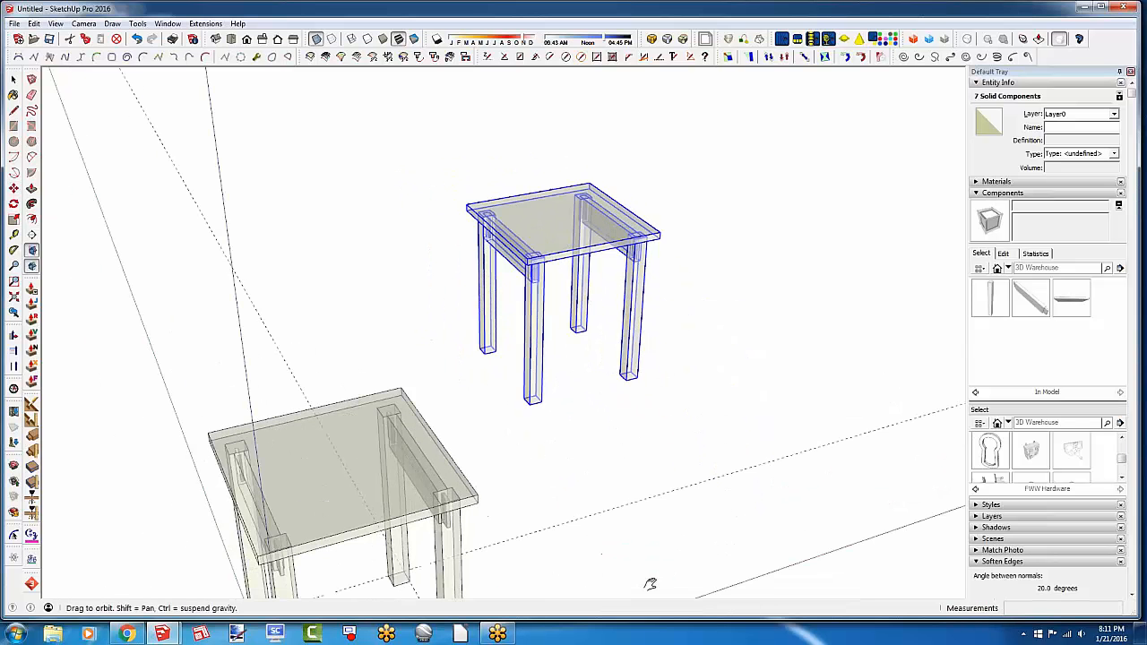
scroll(569, 392, down, 2)
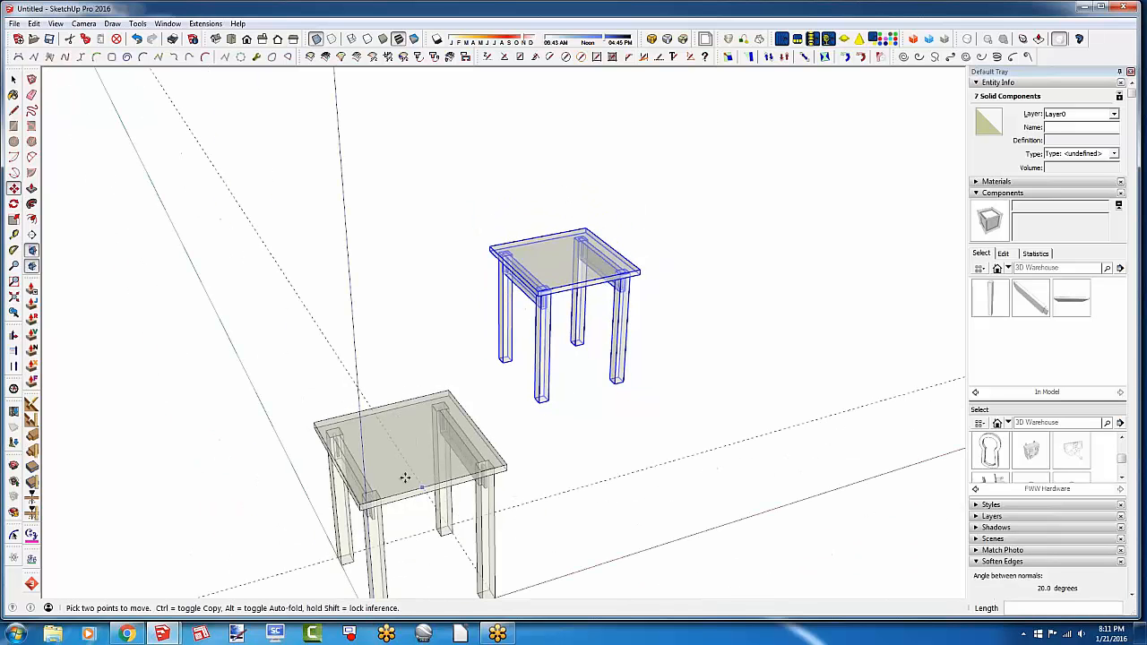
Raise the copied table's top about 4 3/16 inches straight up above the legs
key(space)
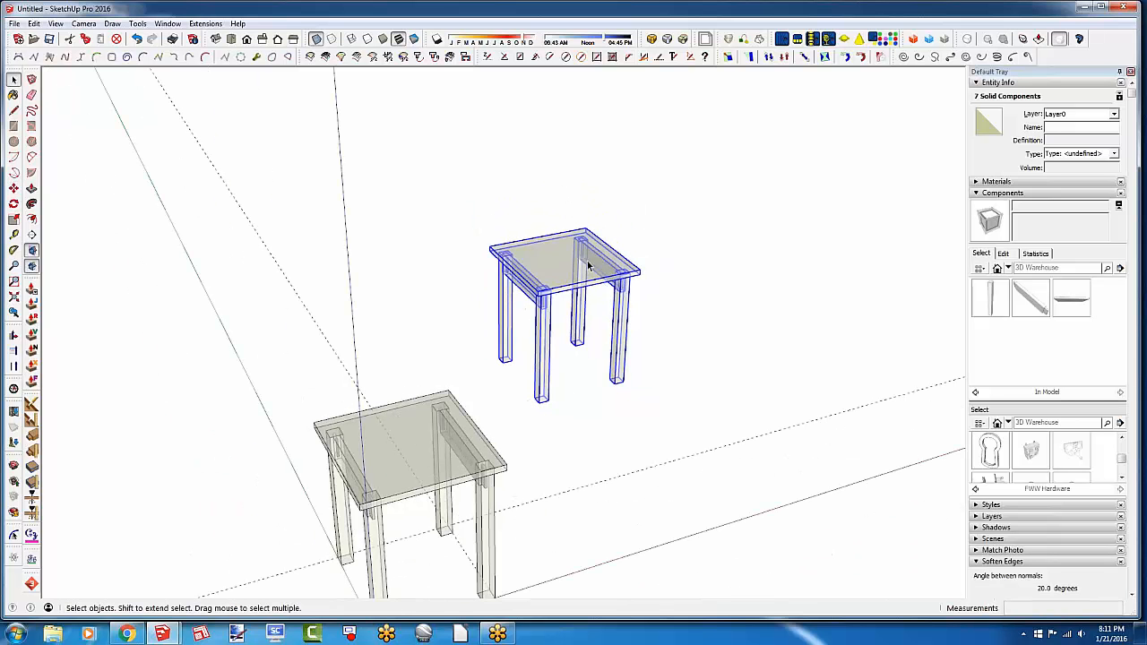
scroll(589, 266, up, 5)
middle_drag(509, 320, 342, 164)
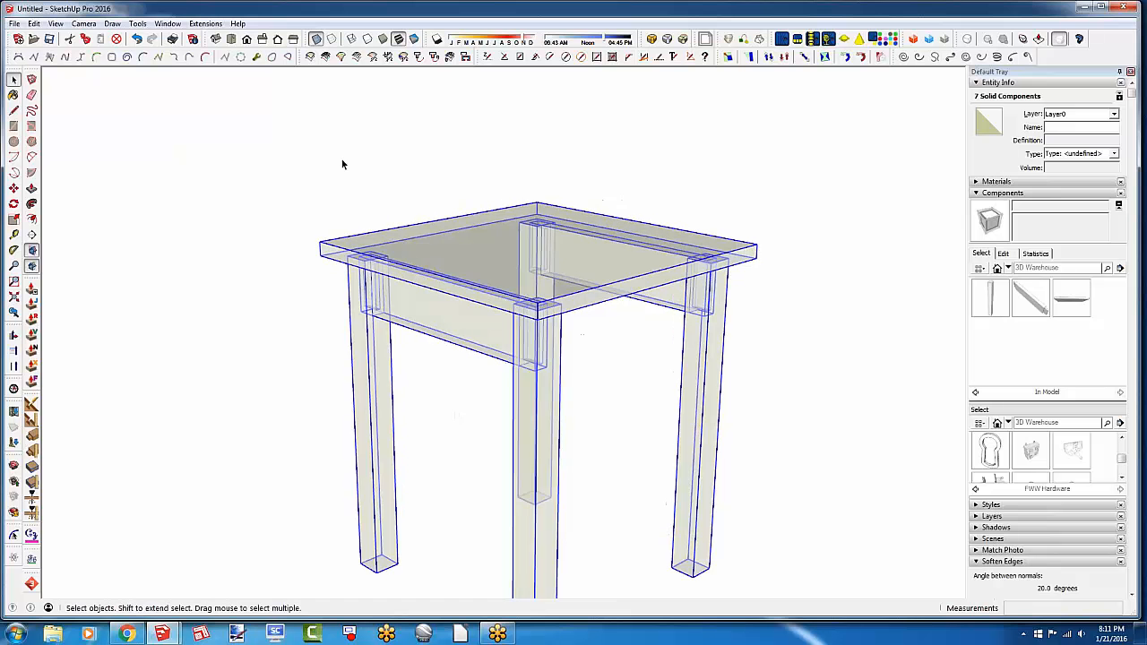
click(394, 258)
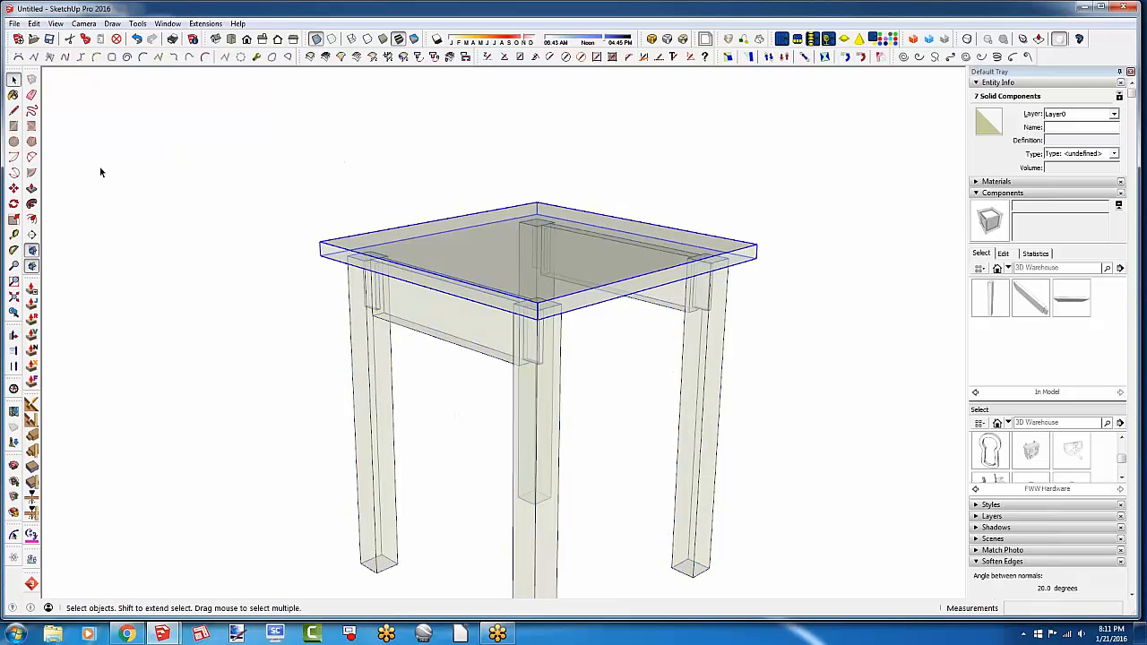
click(13, 188)
click(319, 244)
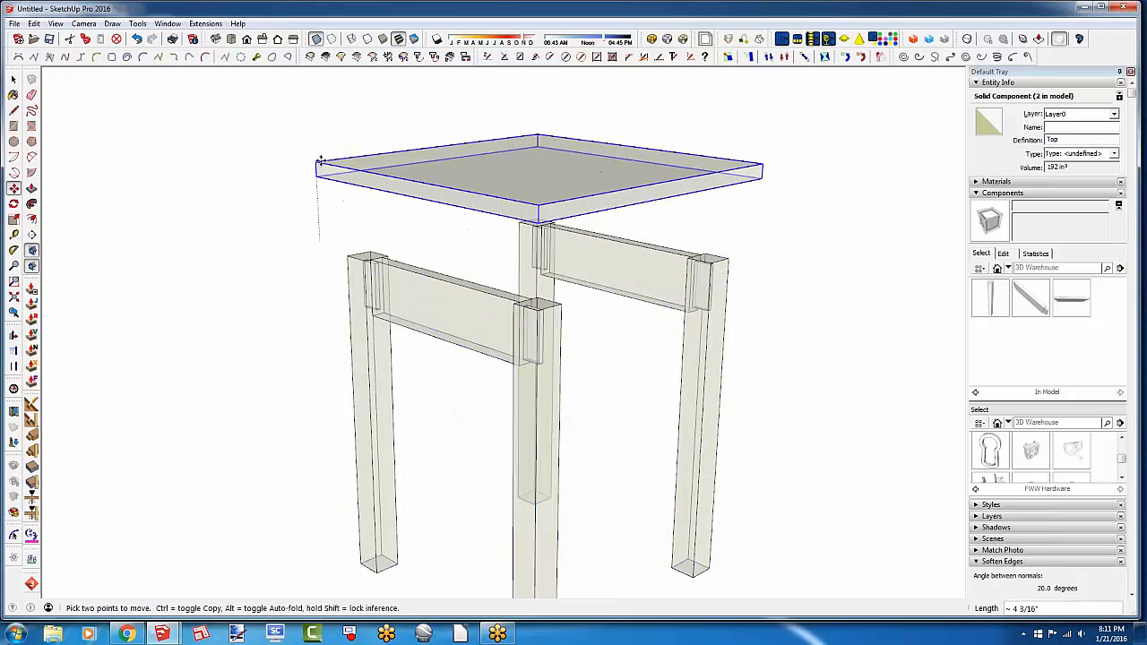
click(320, 164)
Move the two legs at one end together with the front side apron outward along the apron's length, away from the opposite legs
middle_drag(323, 363, 509, 309)
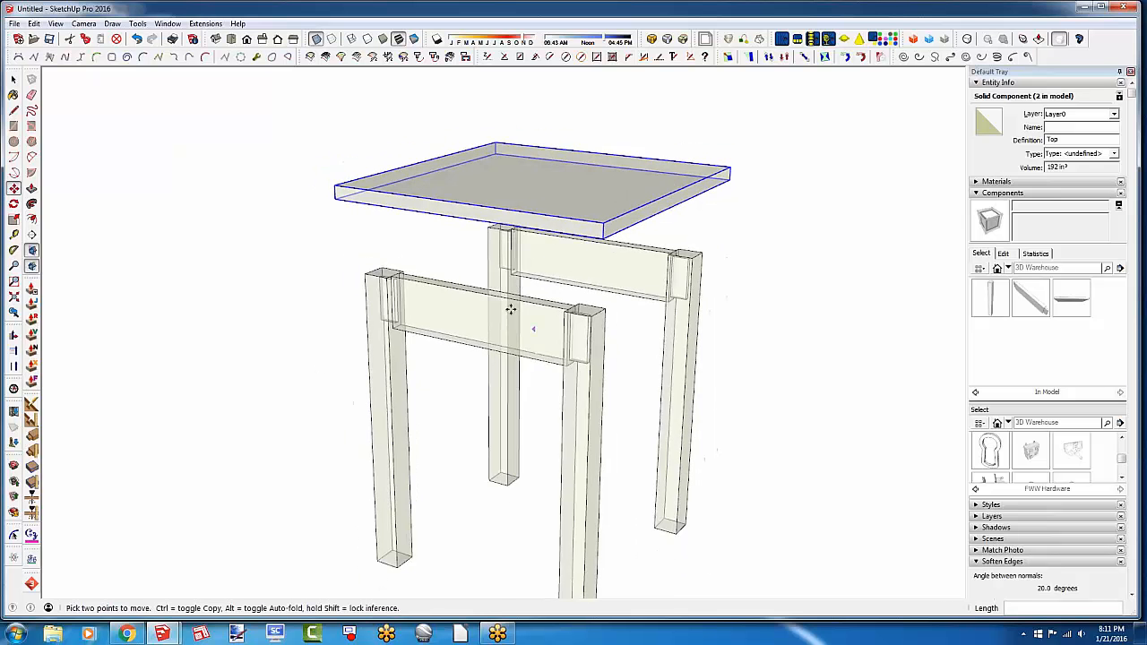
scroll(511, 310, down, 1)
middle_drag(540, 389, 554, 411)
key(space)
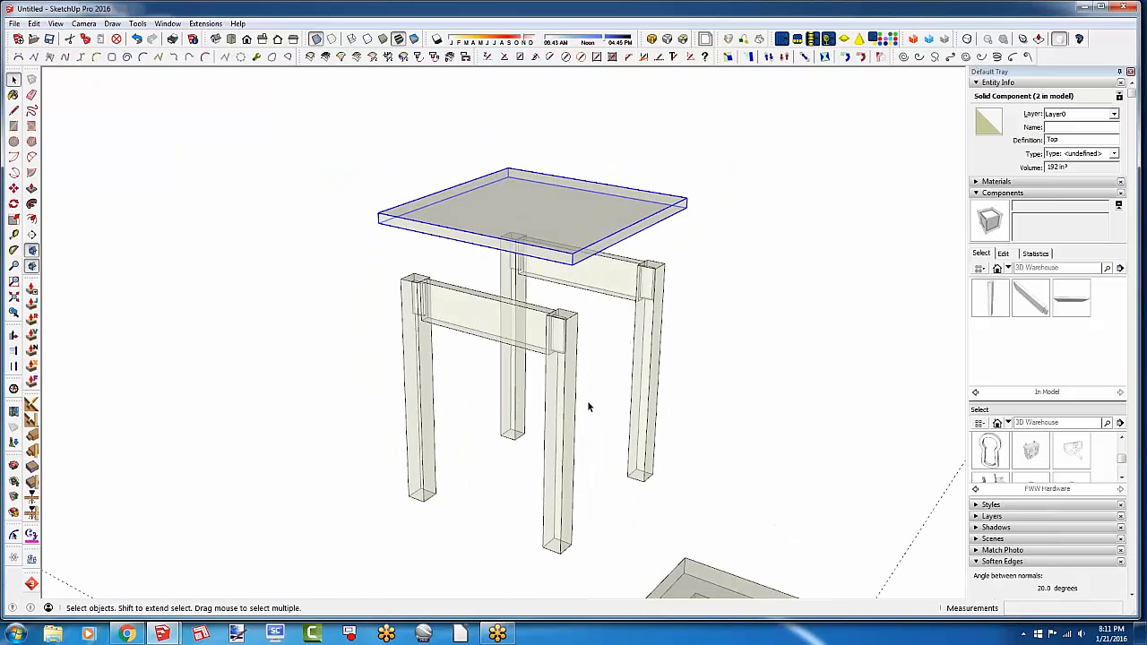
click(557, 404)
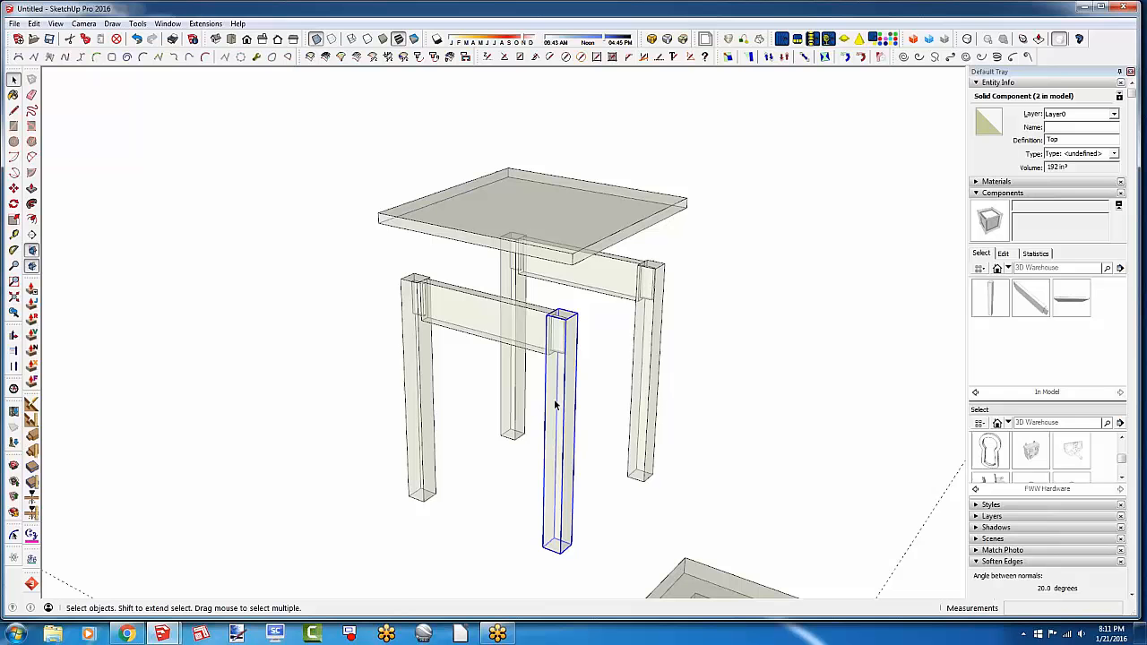
shift+click(529, 346)
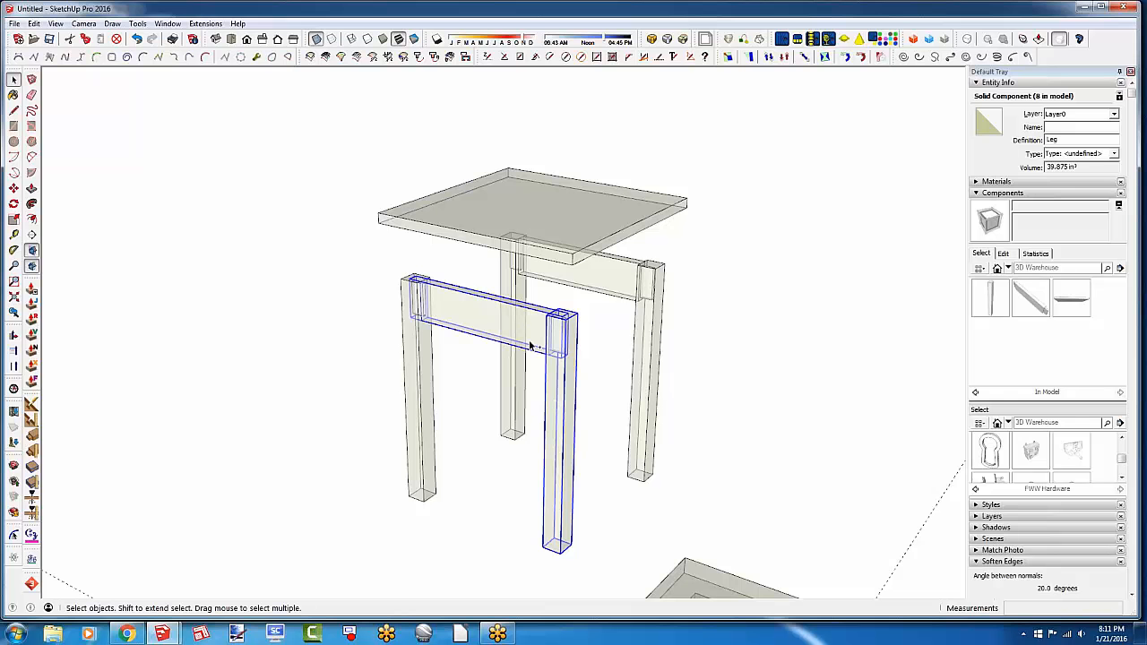
shift+click(636, 360)
click(13, 189)
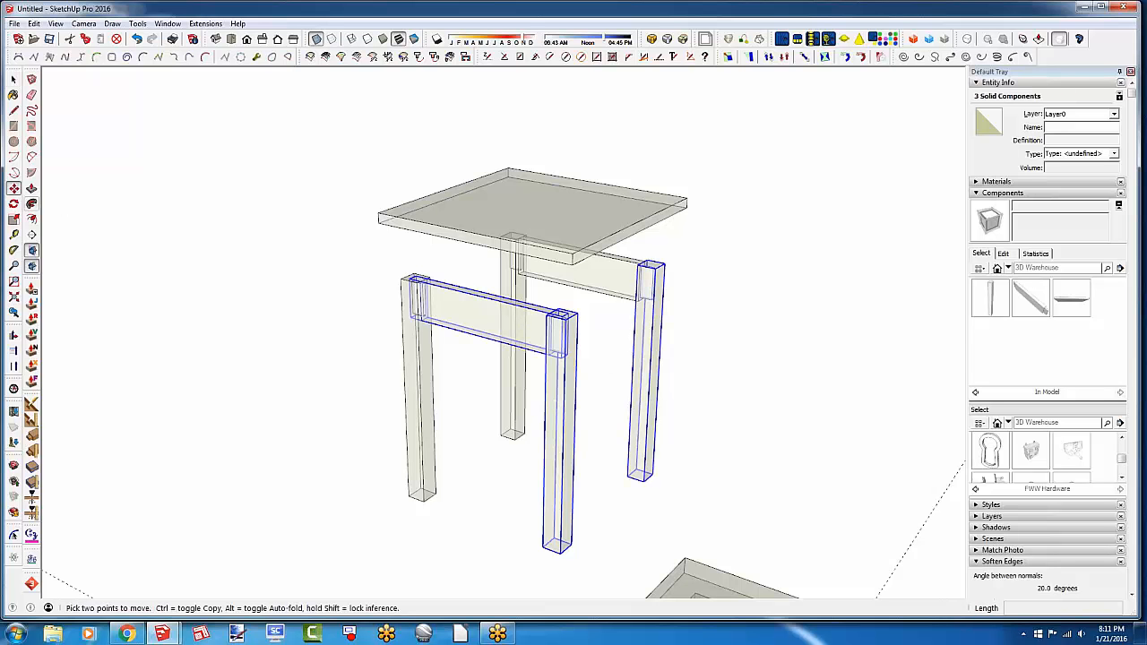
click(641, 477)
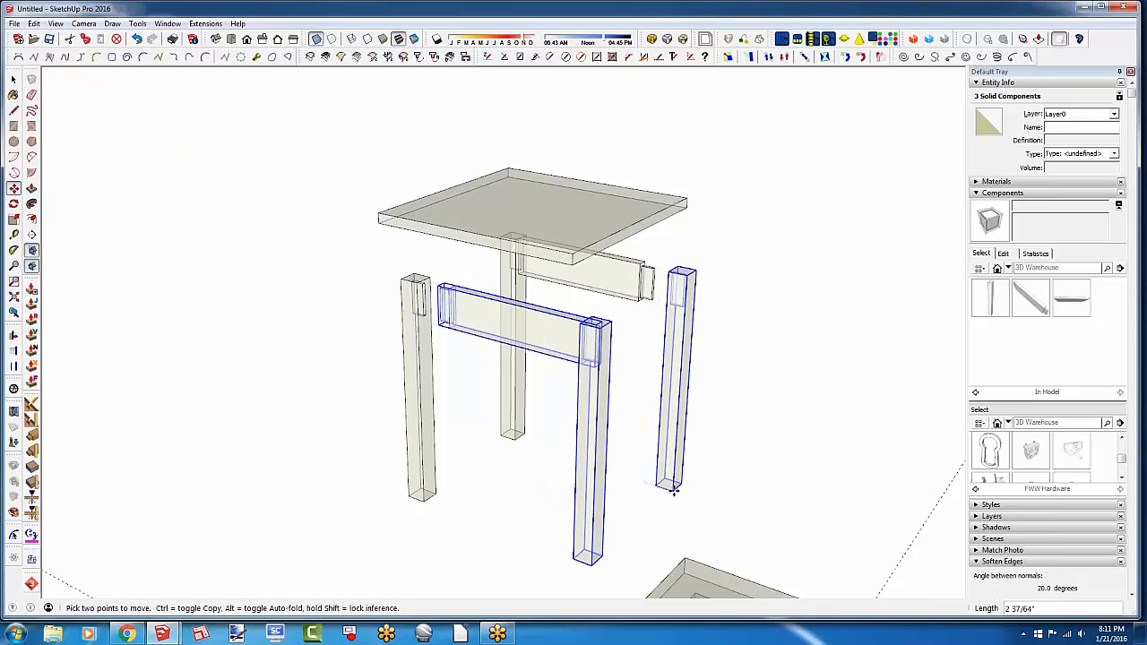
click(677, 490)
key(space)
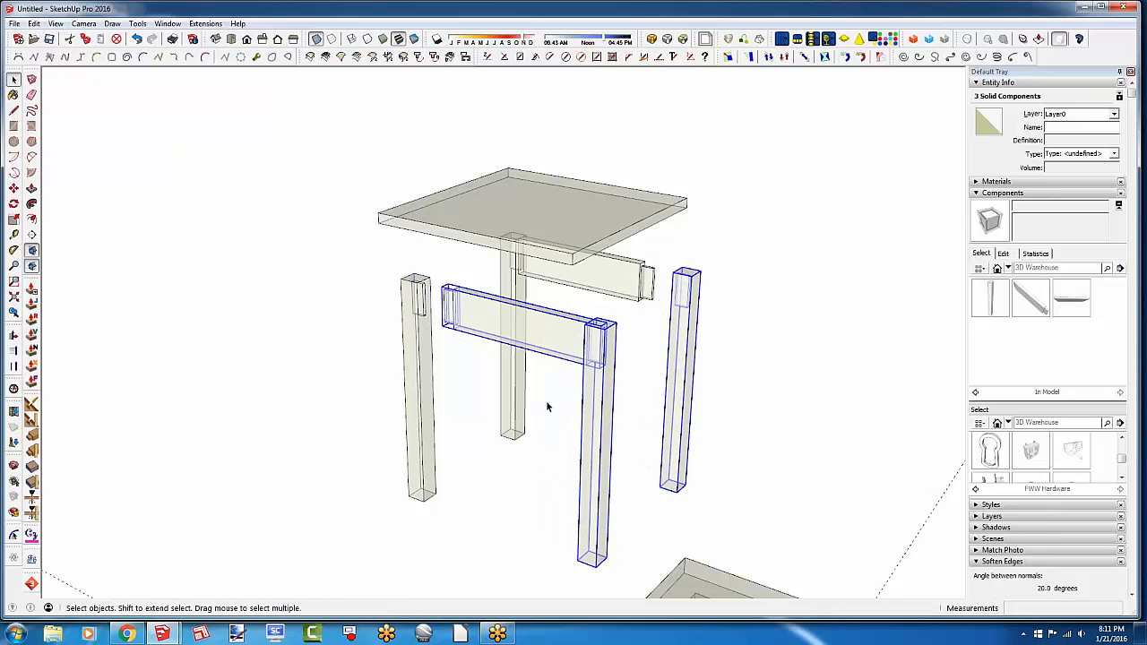
Move just those two legs about 2 7/32 inches farther out along the aprons' length, off the apron tenons
shift+click(556, 348)
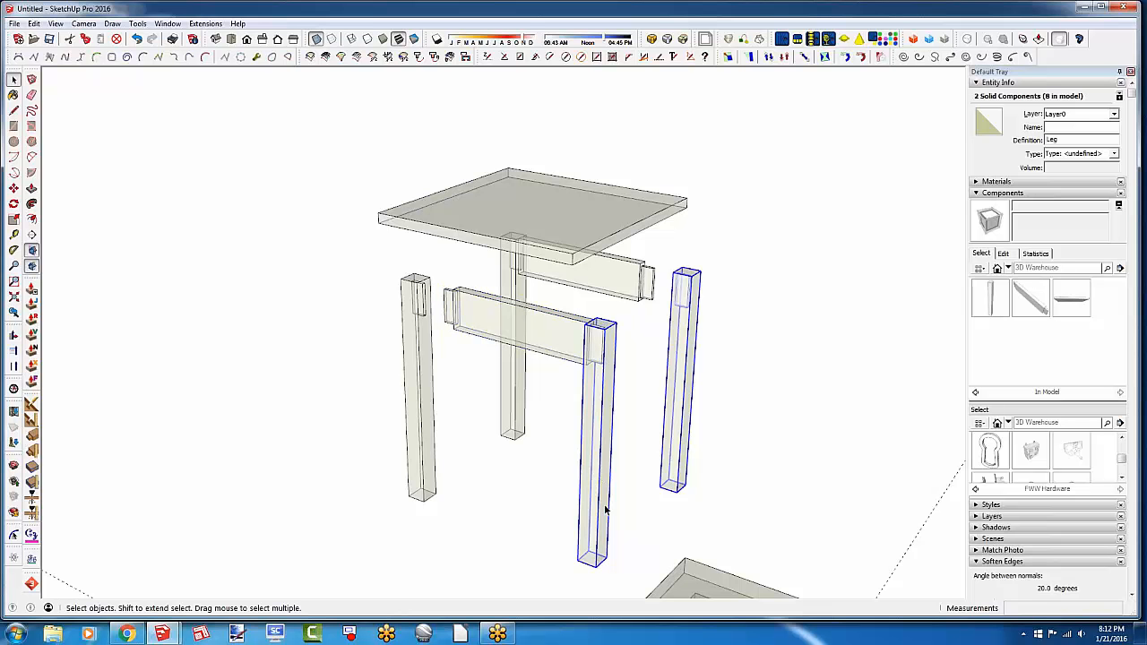
key(m)
click(678, 491)
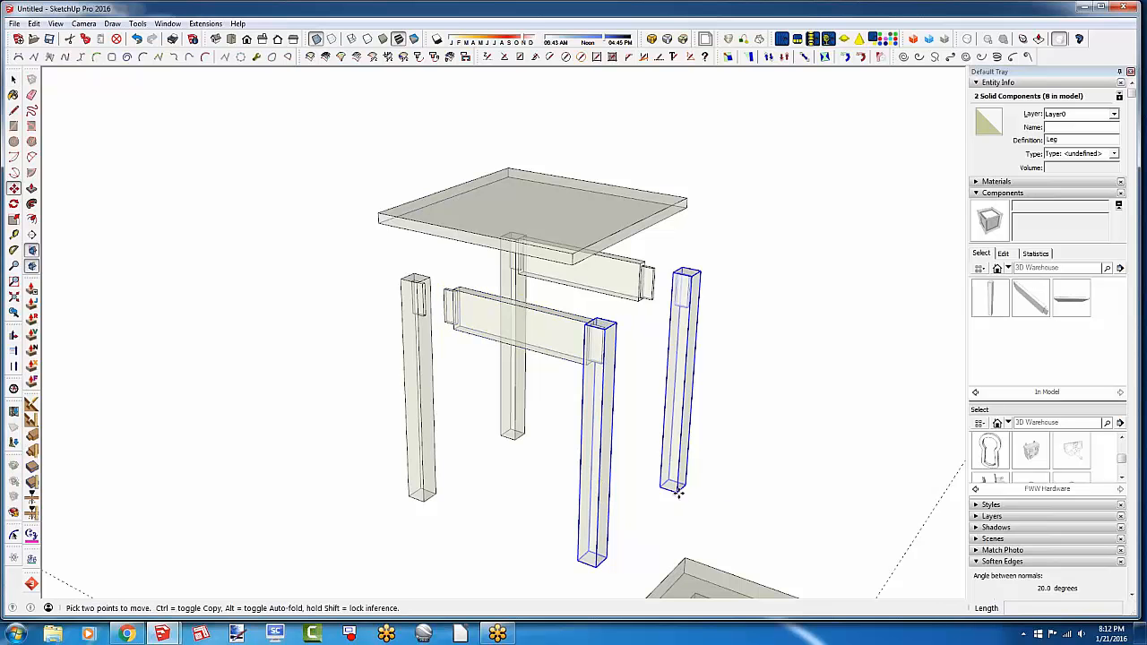
click(701, 505)
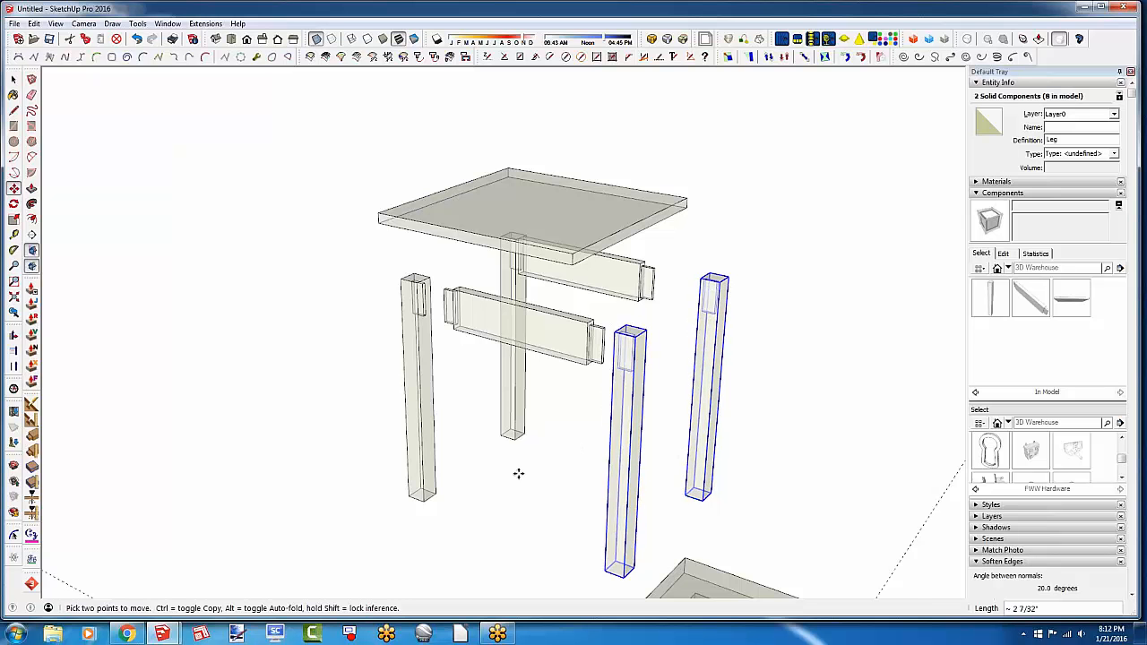
key(space)
Clear the selection and turn off the X-ray display so the faces are opaque
click(329, 442)
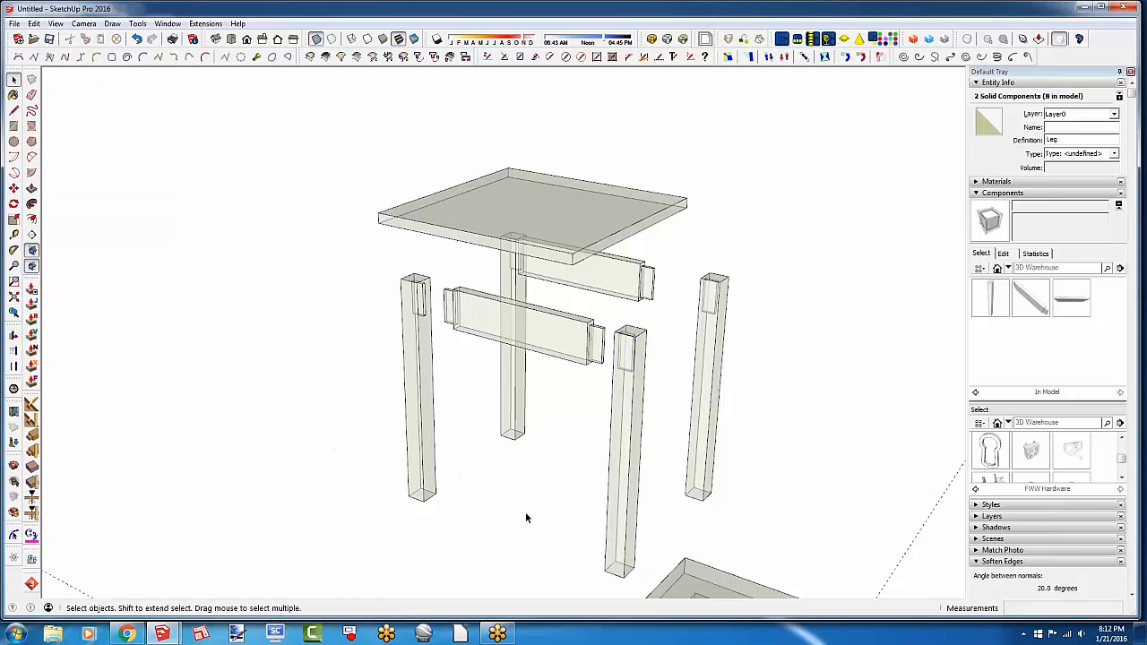
middle_drag(525, 511, 538, 466)
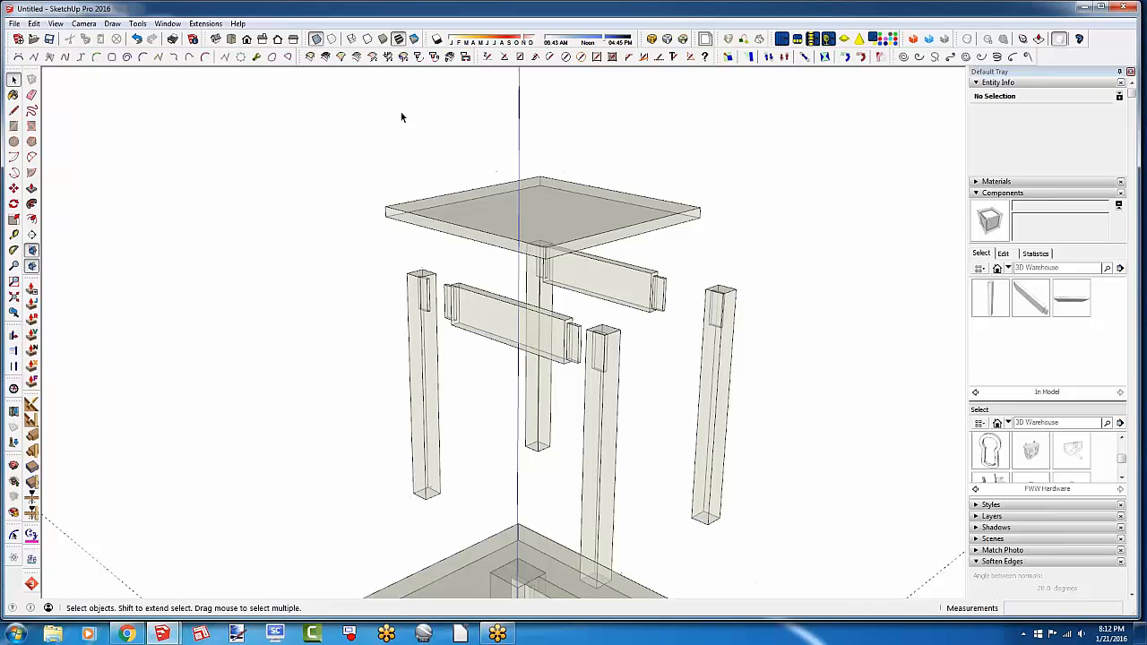
click(316, 38)
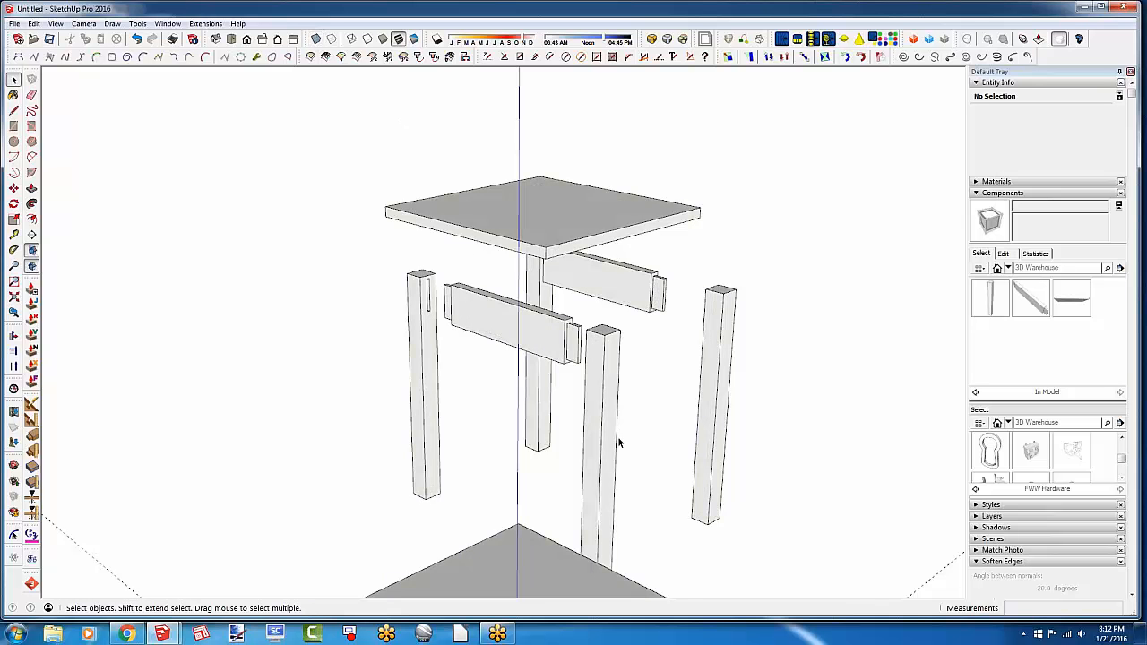
Select all seven parts of the exploded table and move them about 18 11/64 inches farther back from the original table
middle_drag(633, 460, 328, 469)
scroll(377, 387, up, 1)
scroll(381, 418, down, 2)
drag(390, 229, 615, 478)
click(13, 189)
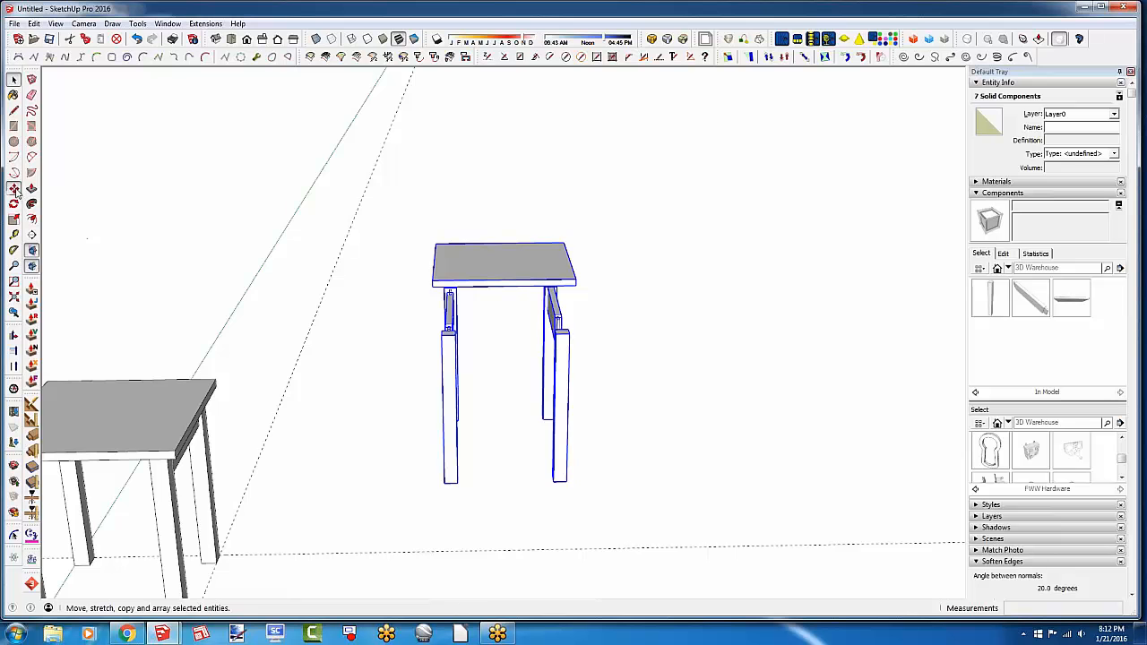
middle_drag(430, 421, 435, 474)
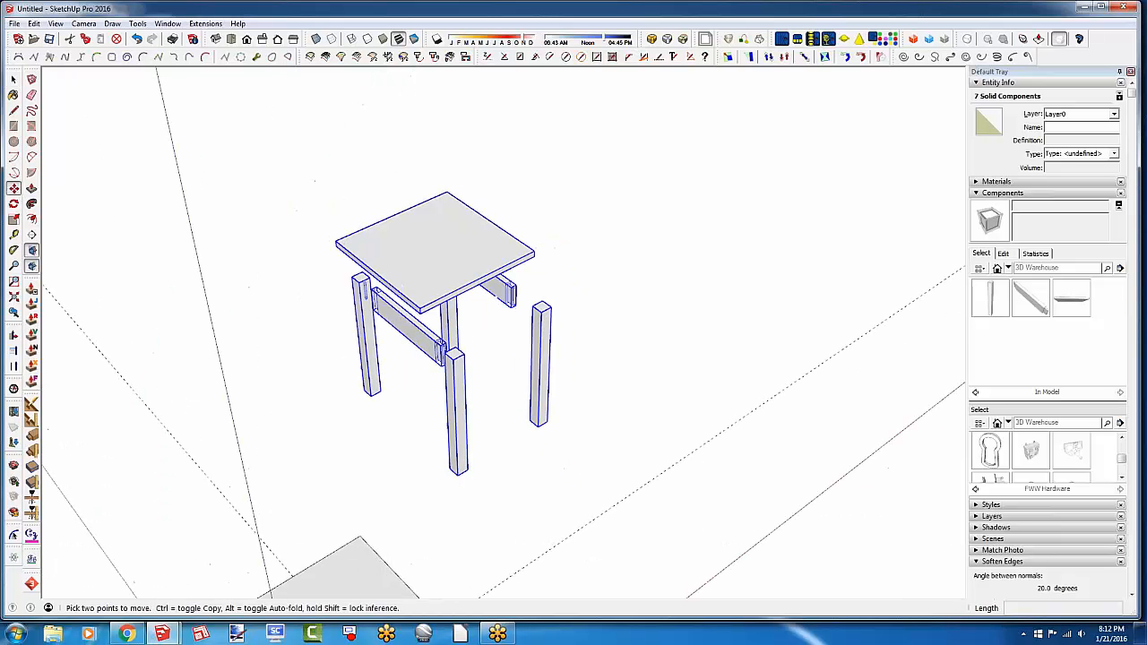
click(454, 472)
click(365, 397)
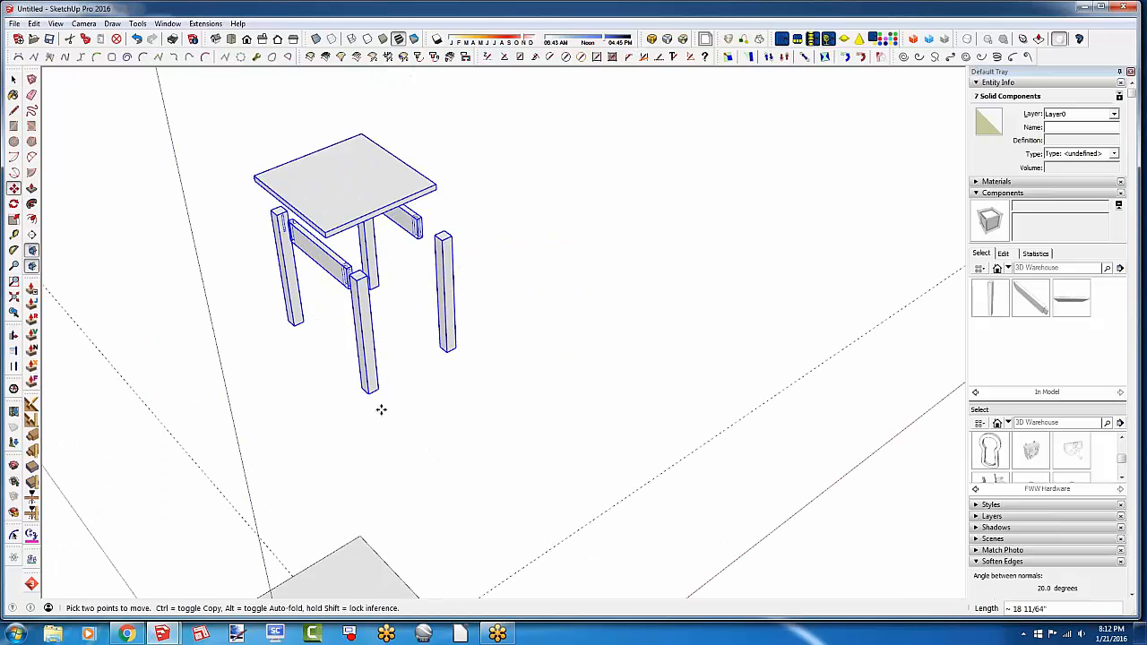
Clear the selection of the exploded table's parts
middle_drag(459, 421, 42, 350)
scroll(381, 376, up, 5)
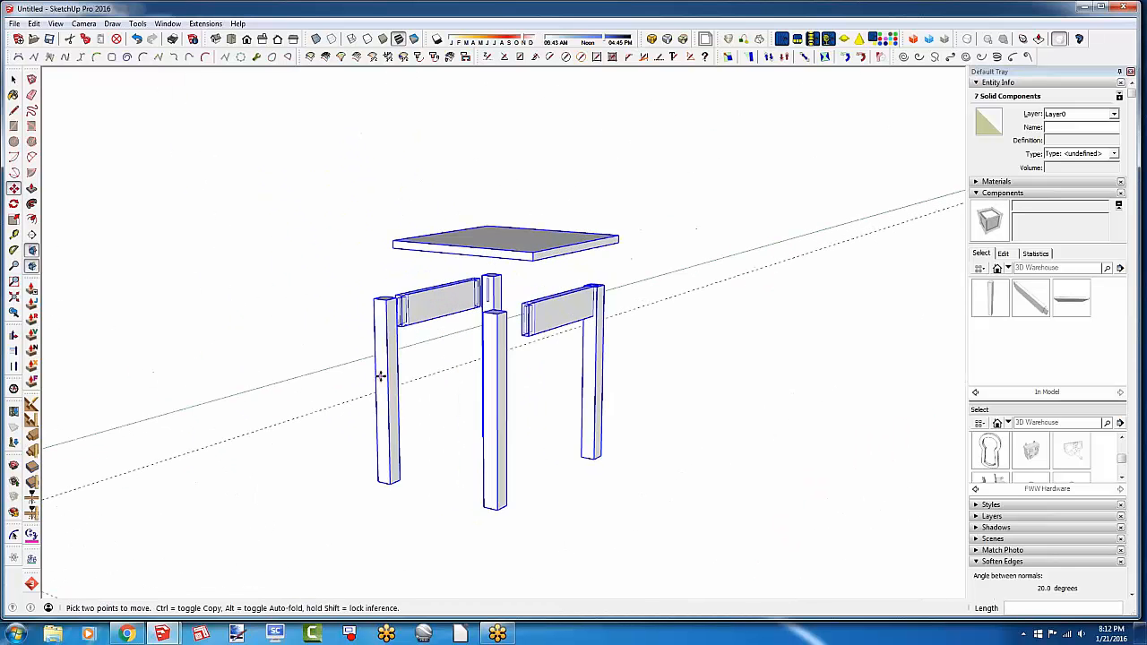
middle_drag(383, 383, 416, 431)
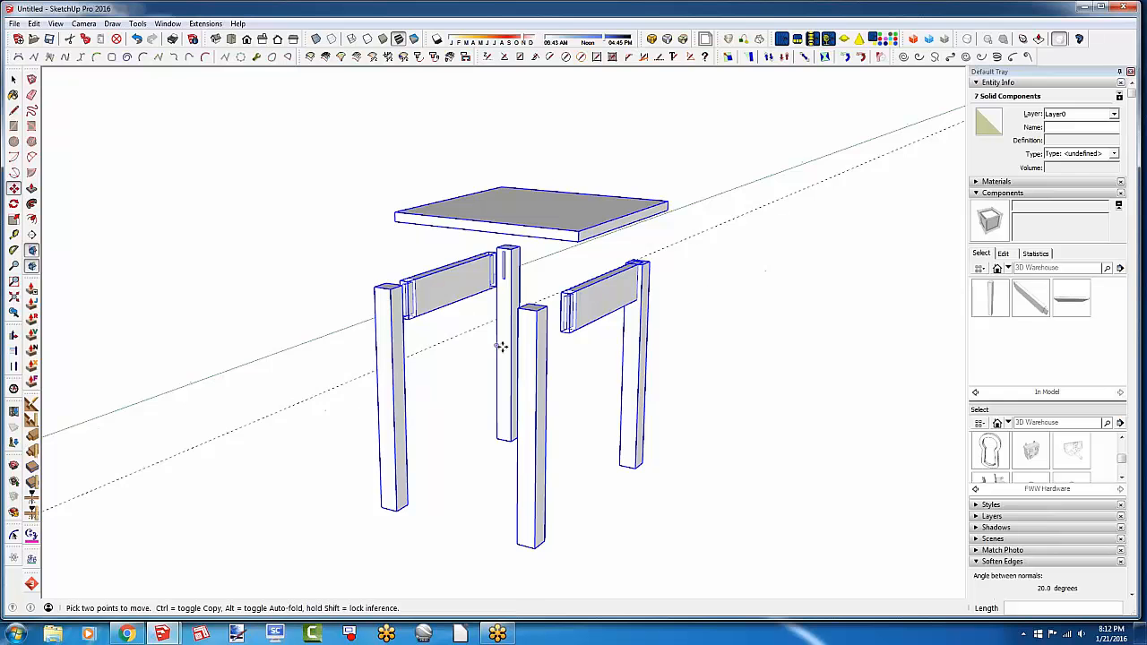
scroll(504, 345, up, 2)
scroll(507, 349, down, 1)
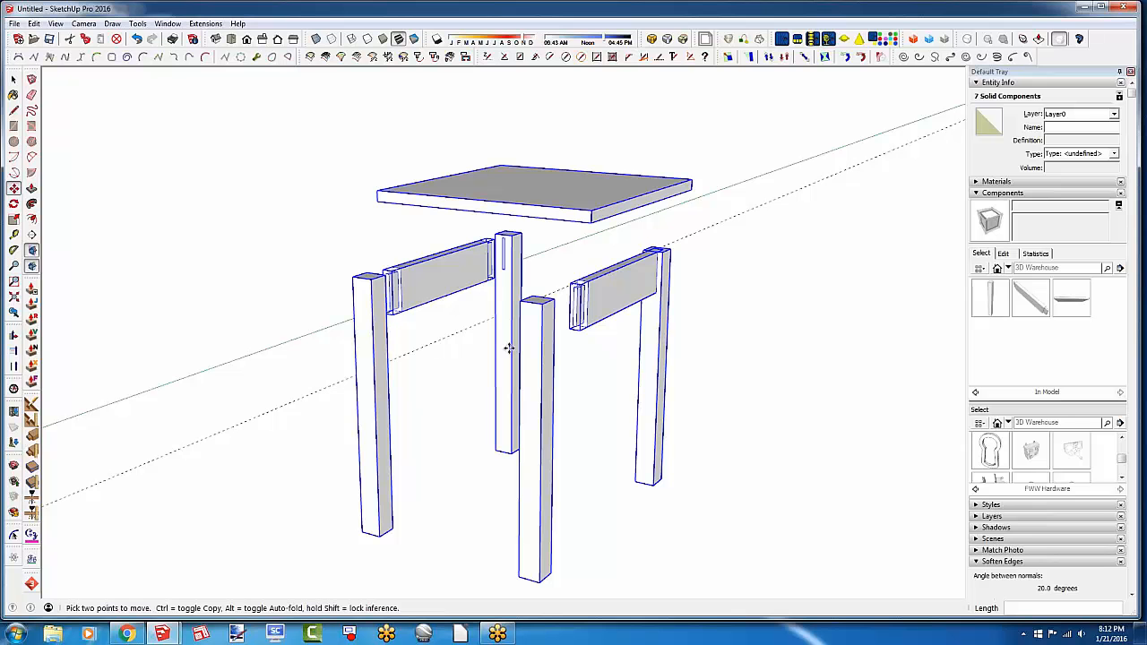
click(13, 80)
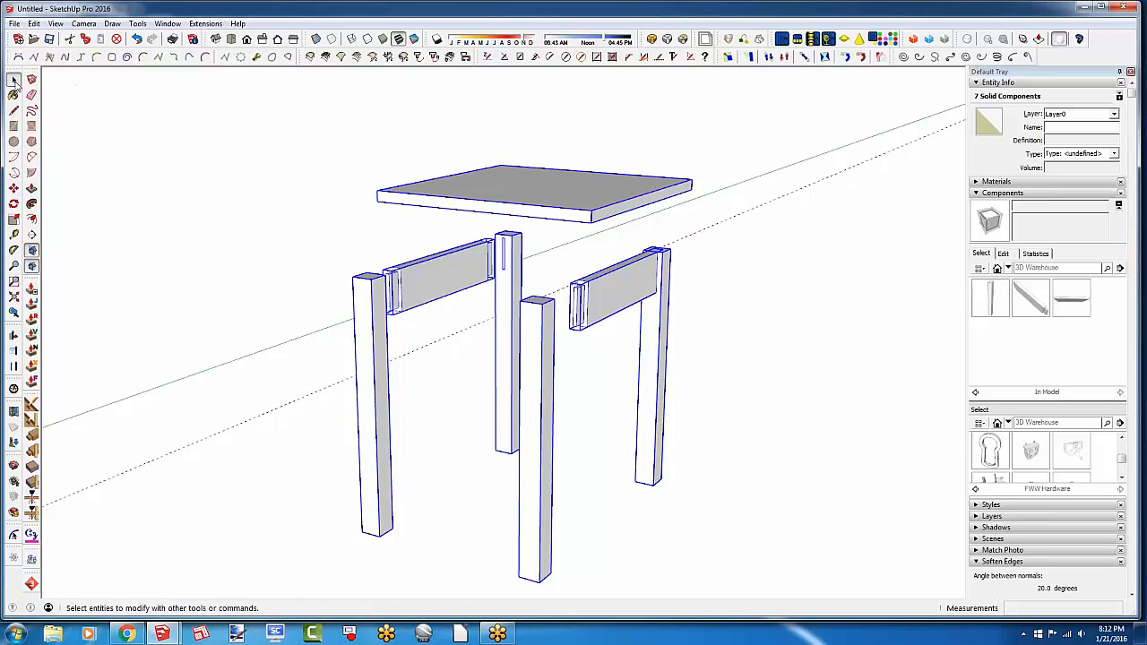
click(278, 464)
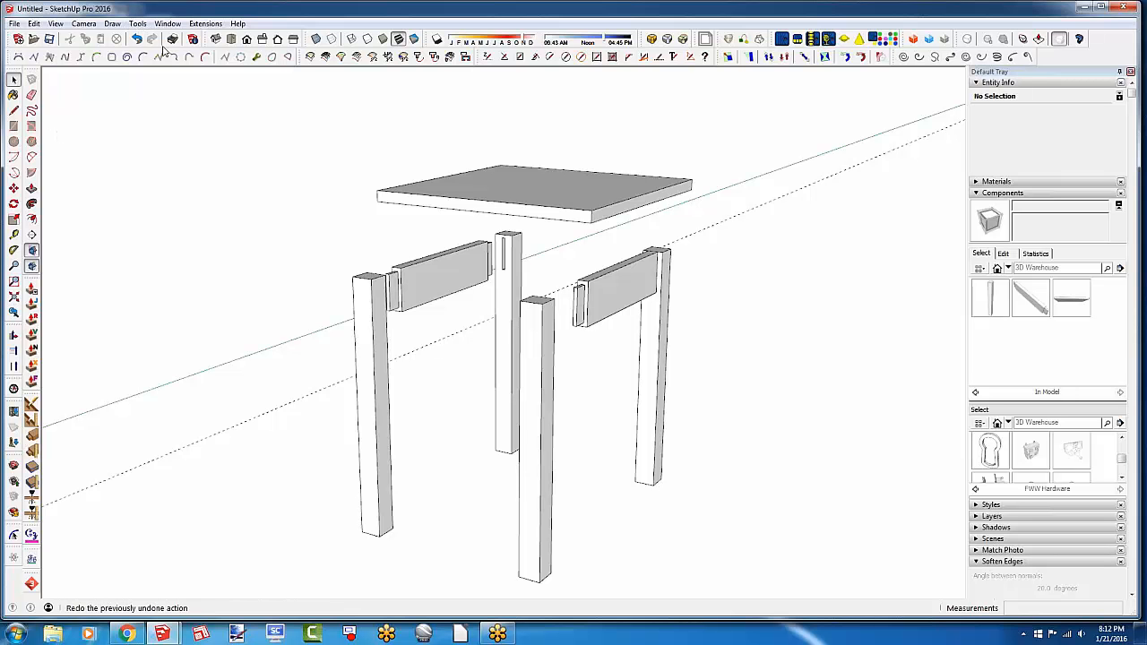
Dimension the height of the exploded table's left-hand leg and the width of its foot
click(136, 23)
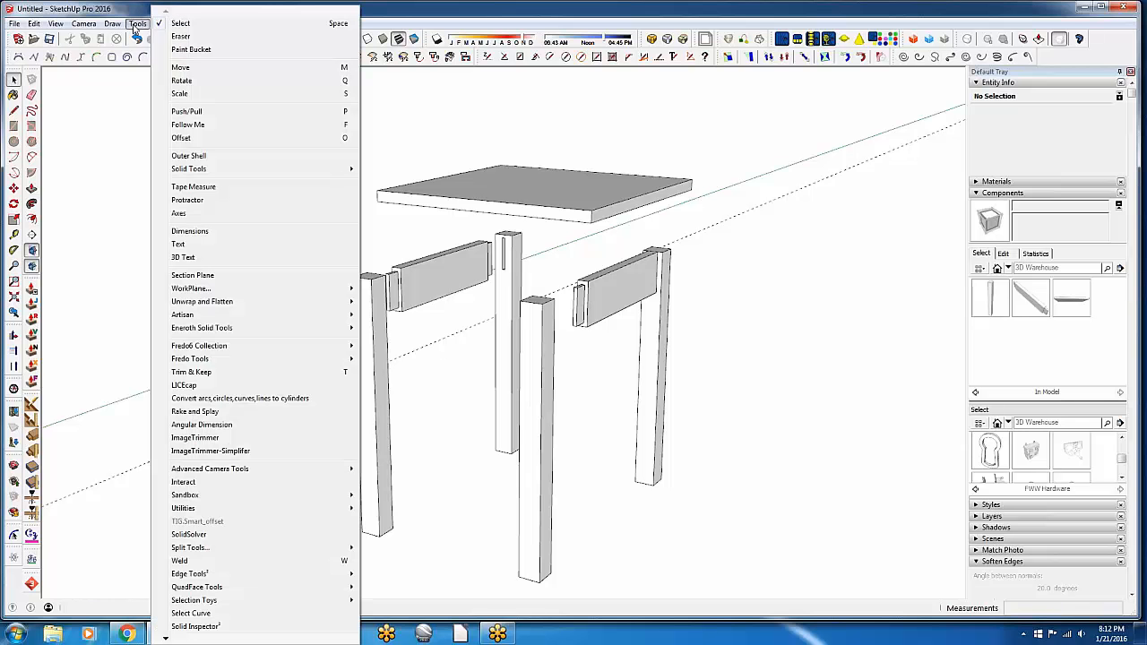
click(182, 232)
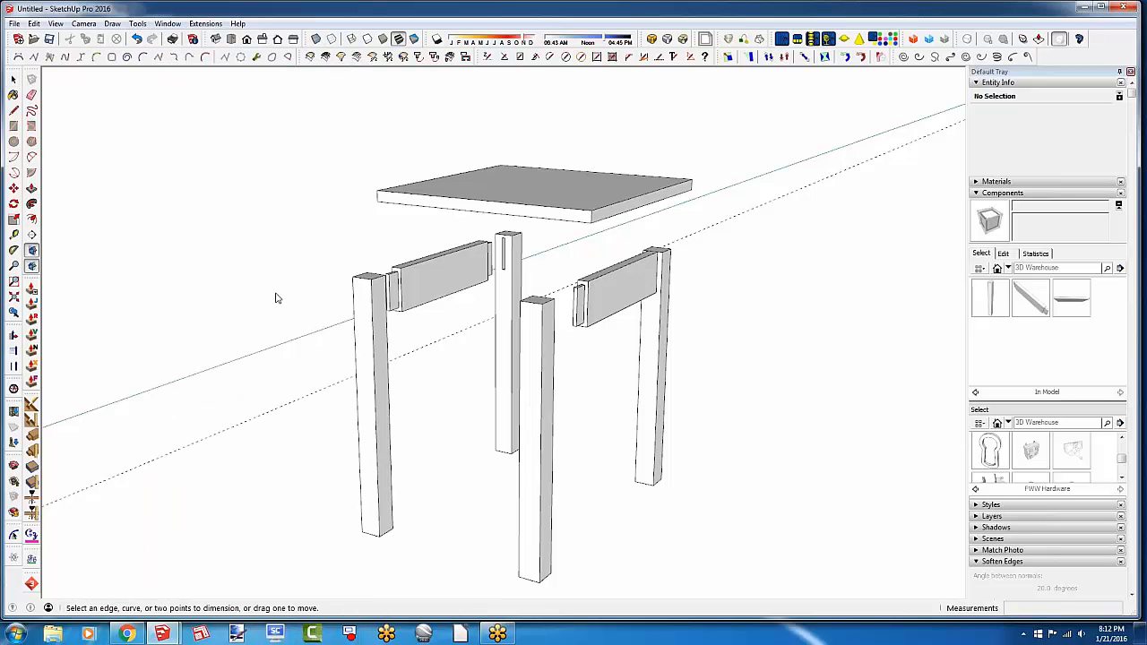
click(353, 279)
click(362, 532)
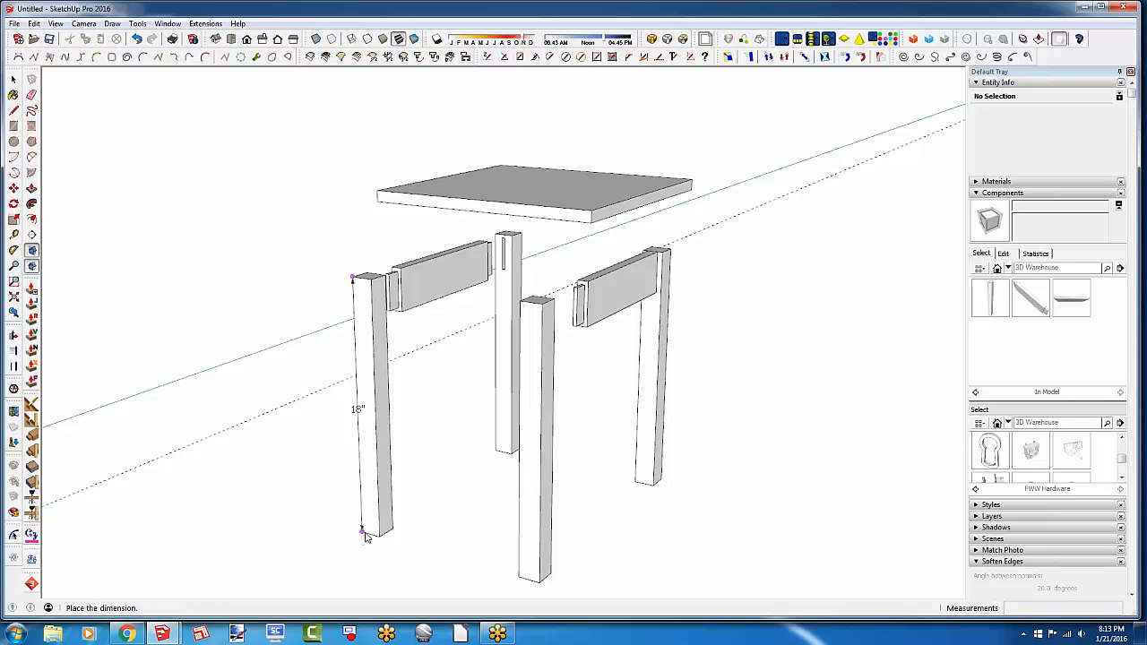
click(343, 528)
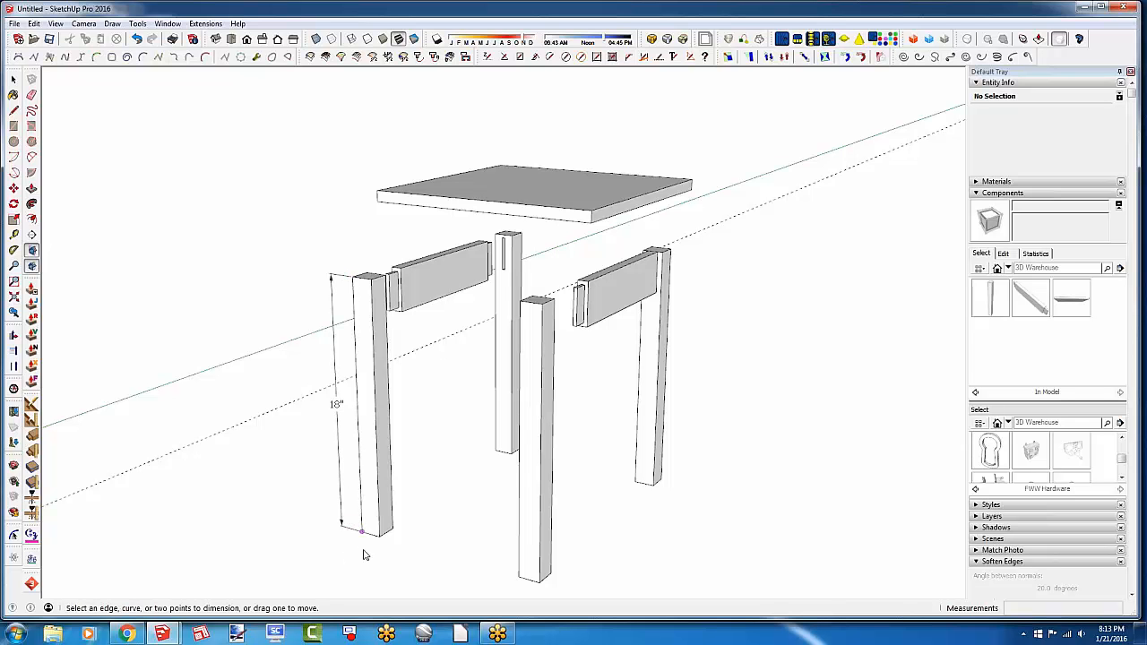
click(363, 533)
click(377, 537)
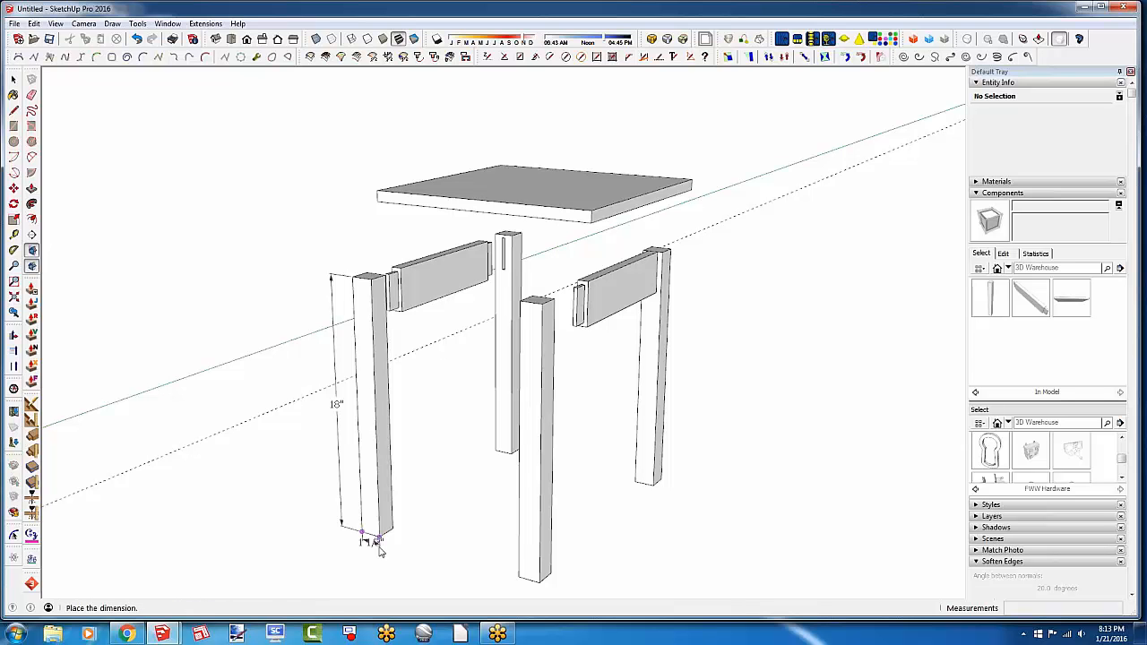
click(380, 546)
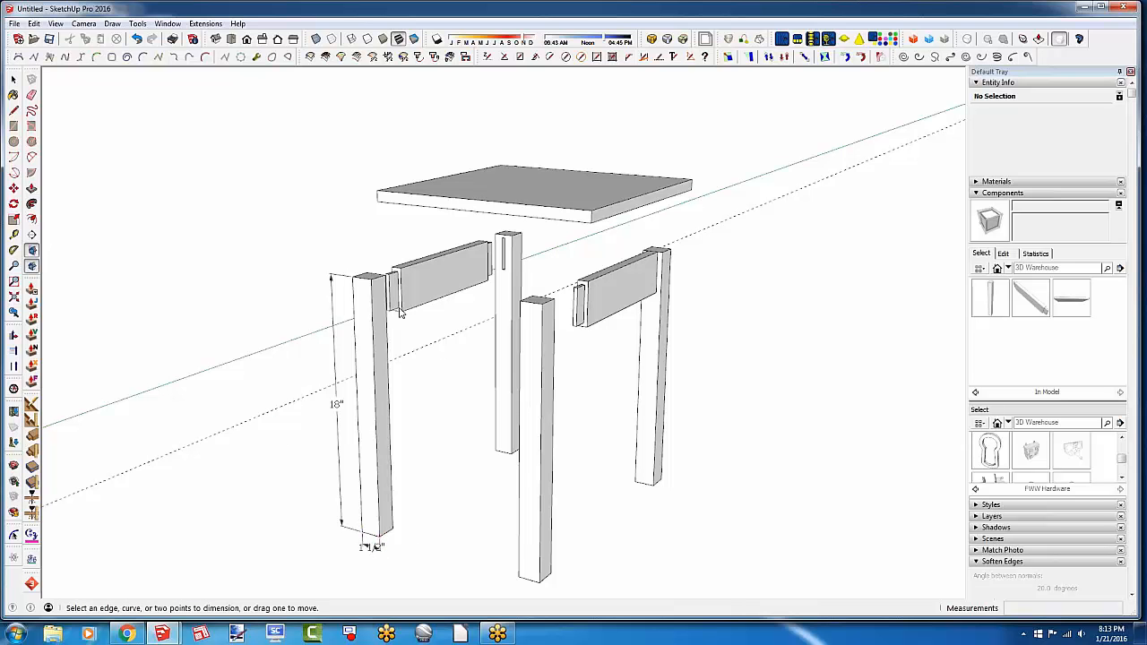
Dimension the adjacent side apron's length from shoulder to shoulder along its upper edge
click(403, 268)
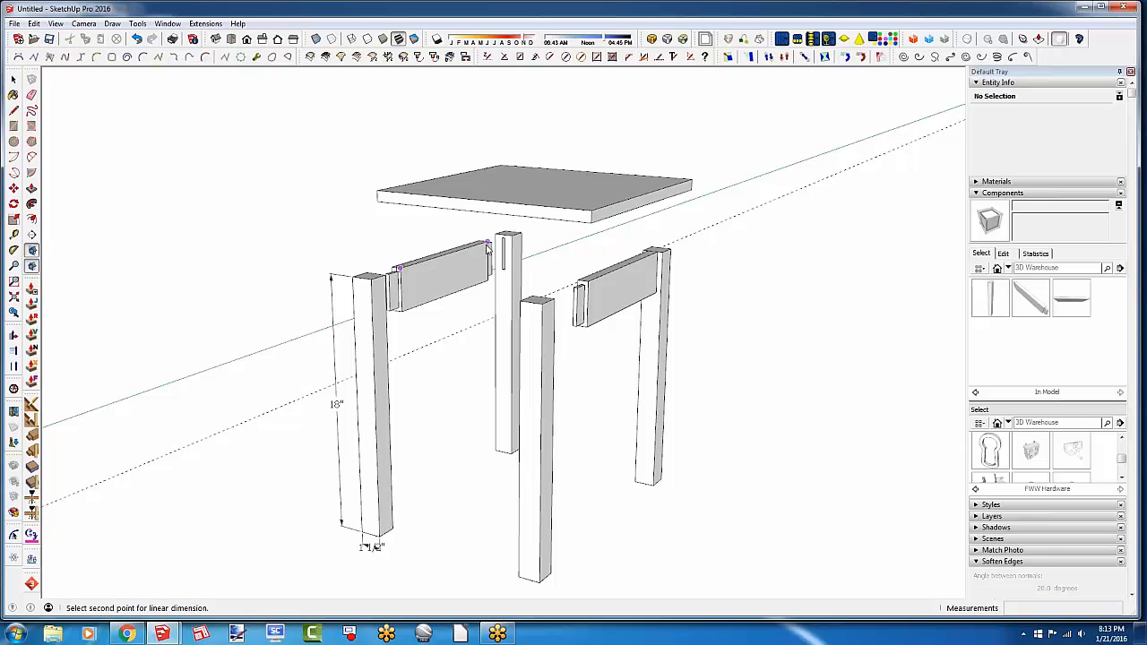
click(488, 242)
click(414, 252)
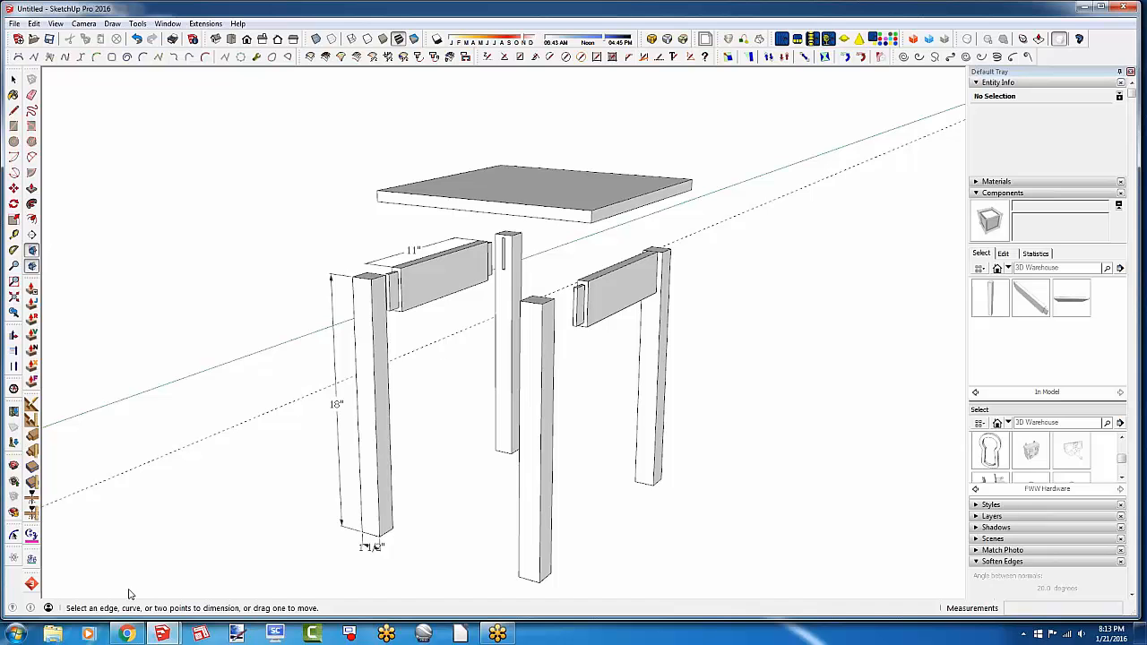
Switch to the Shaker Bench.skp model and examine its exploded base view
mouse_move(166, 633)
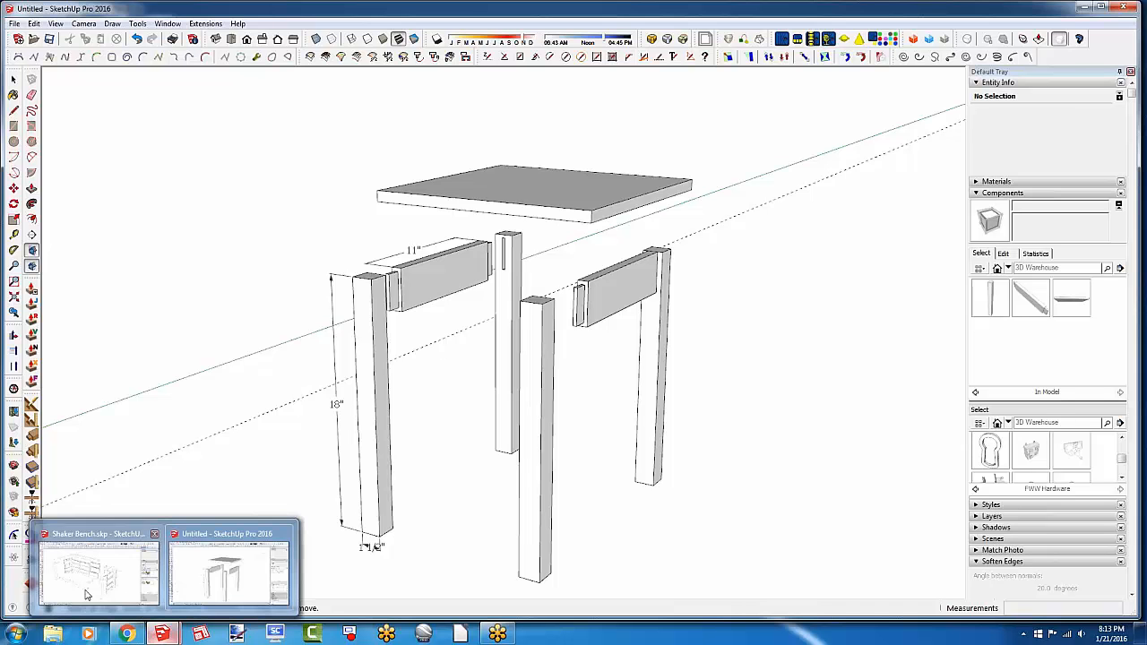
click(98, 557)
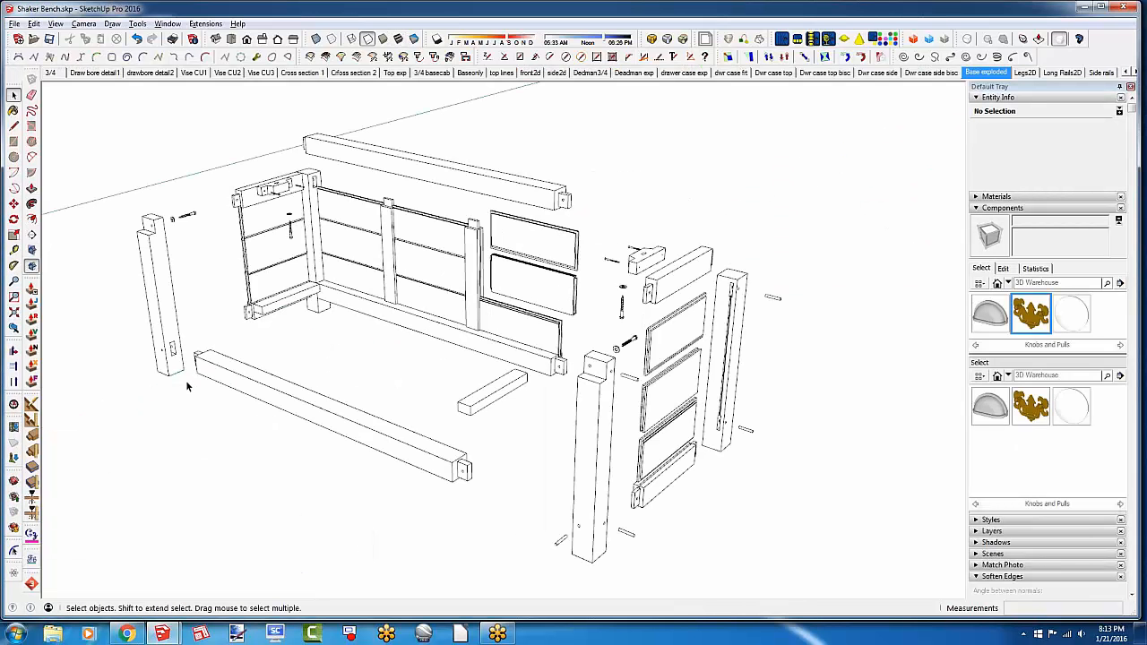
scroll(606, 374, down, 6)
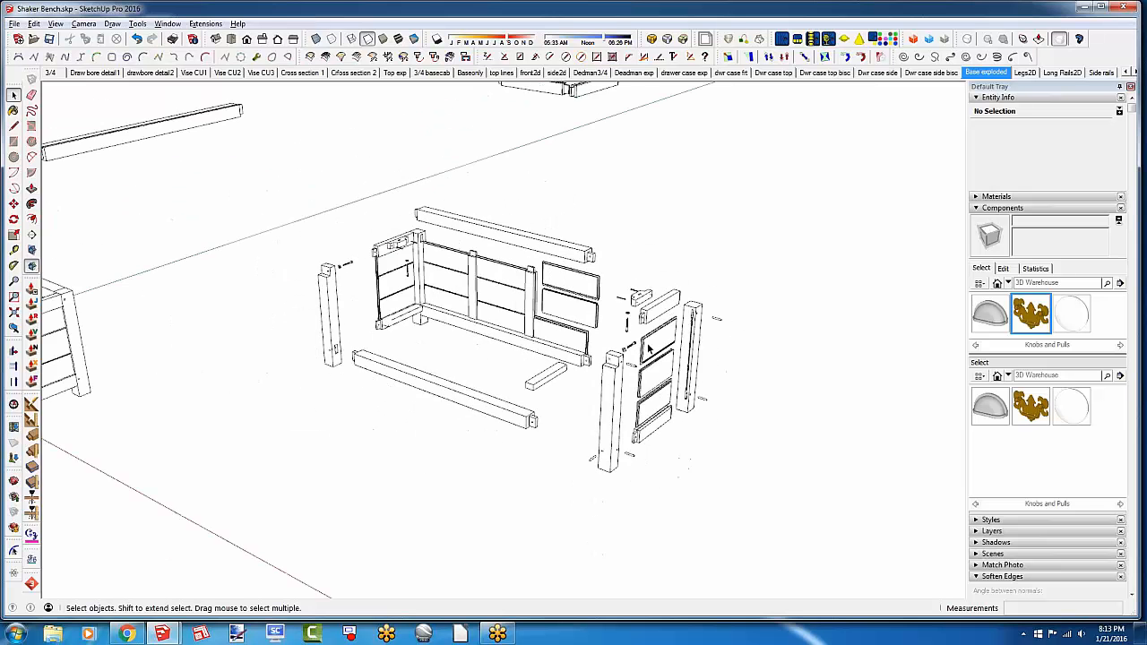
Show the bench's 3/4 scene and examine how the assembled bench and its exploded copies are arranged in the model
click(52, 73)
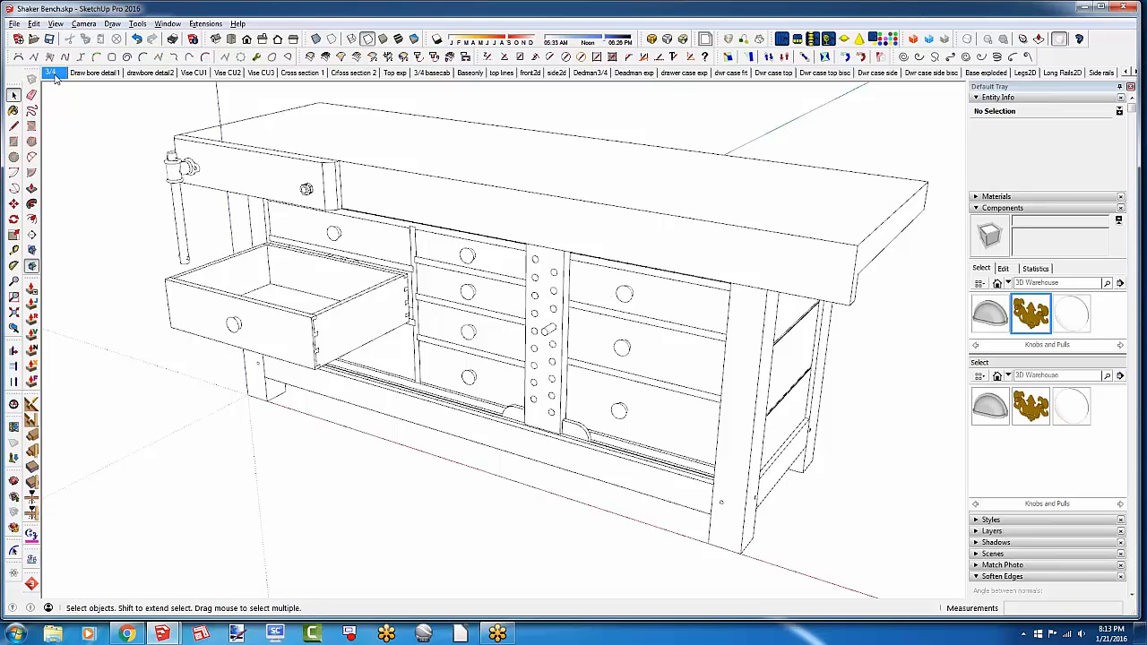
click(289, 360)
click(183, 441)
scroll(183, 441, down, 2)
scroll(185, 436, down, 6)
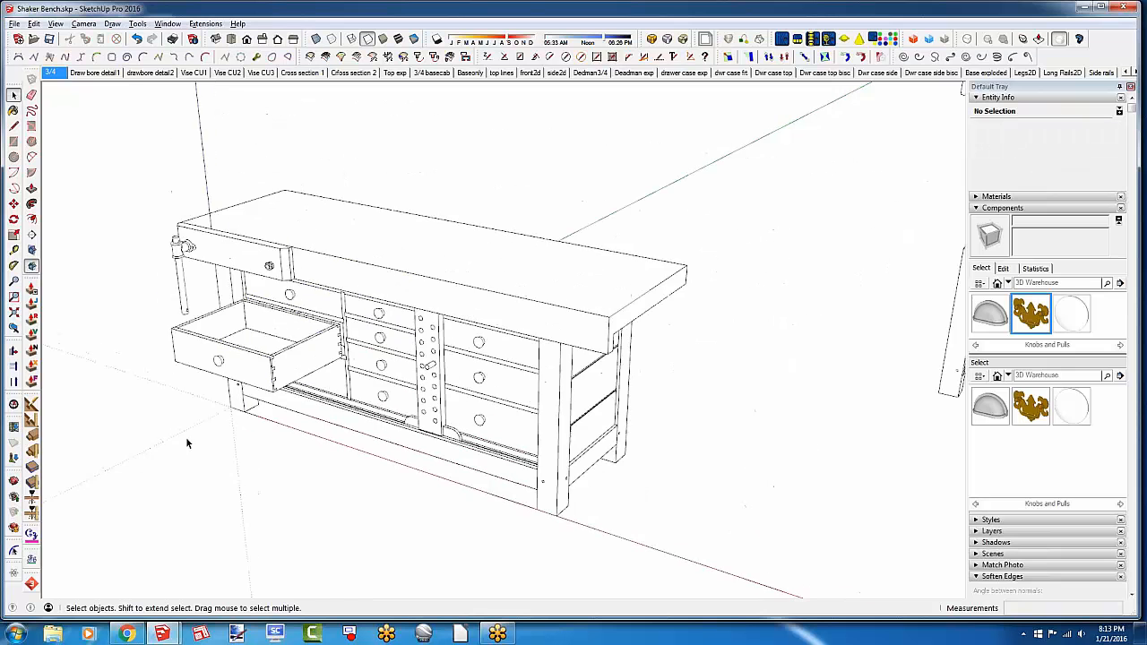
scroll(326, 495, down, 4)
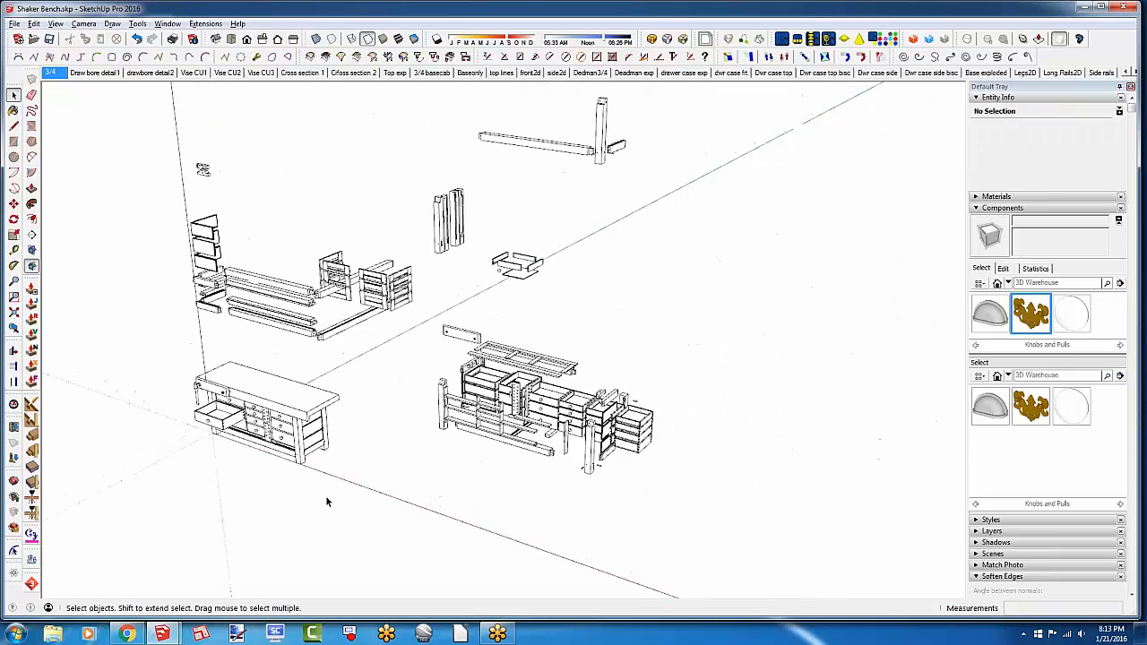
Examine the vise and the open drawer at the vise end of the assembled bench up close
scroll(327, 361, up, 3)
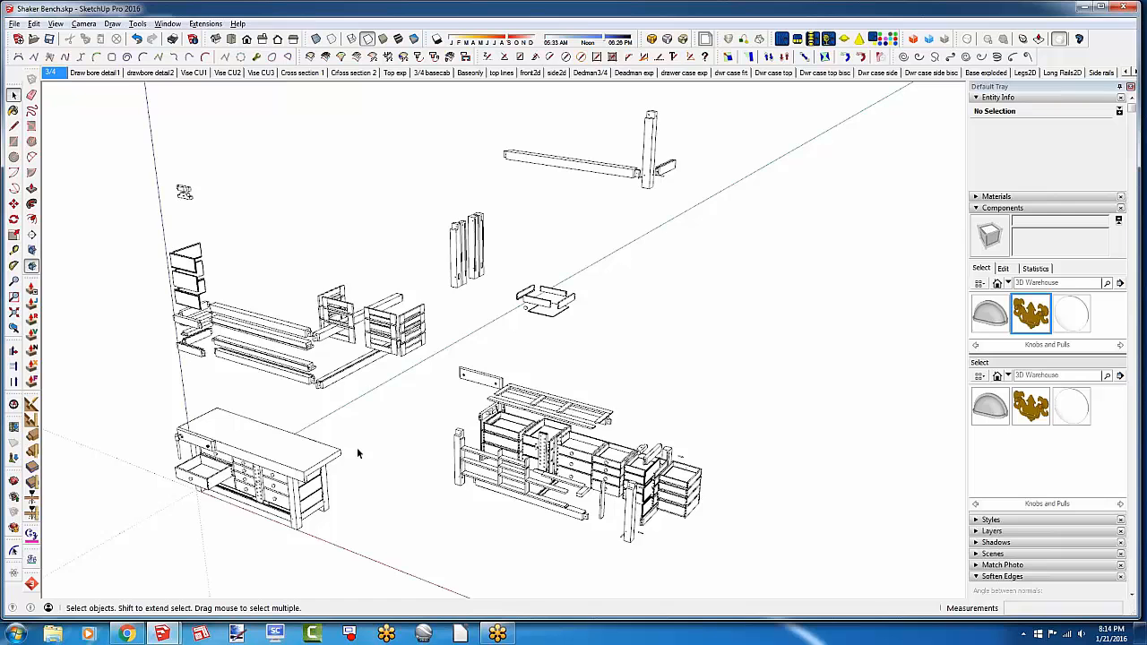
scroll(178, 440, up, 3)
scroll(178, 440, up, 5)
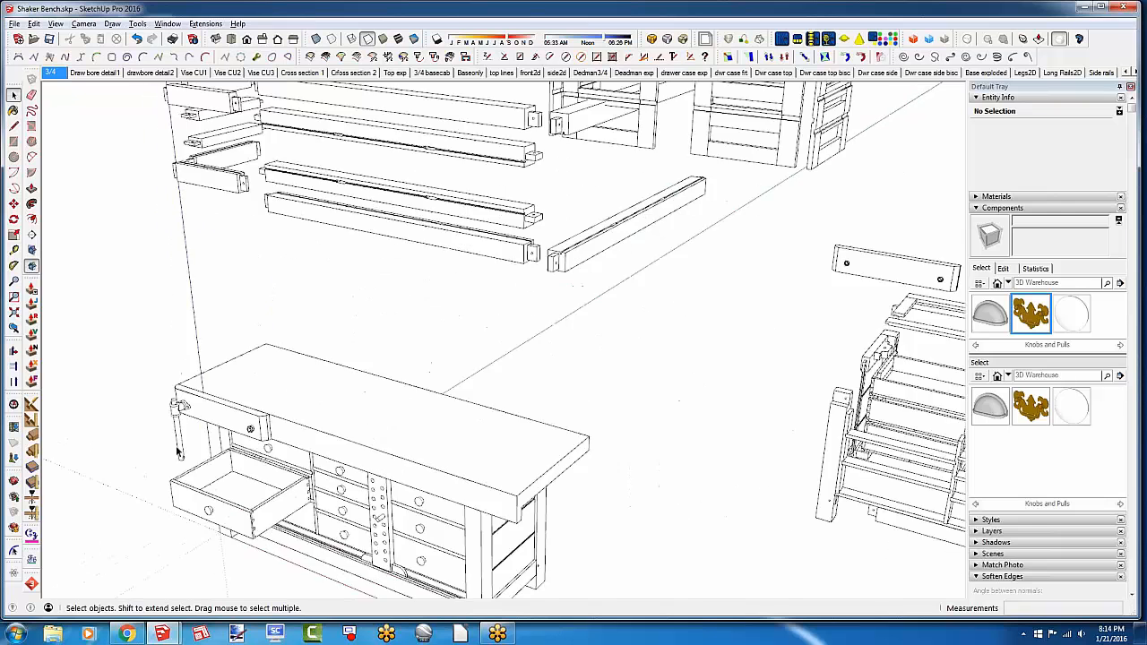
middle_drag(178, 440, 228, 185)
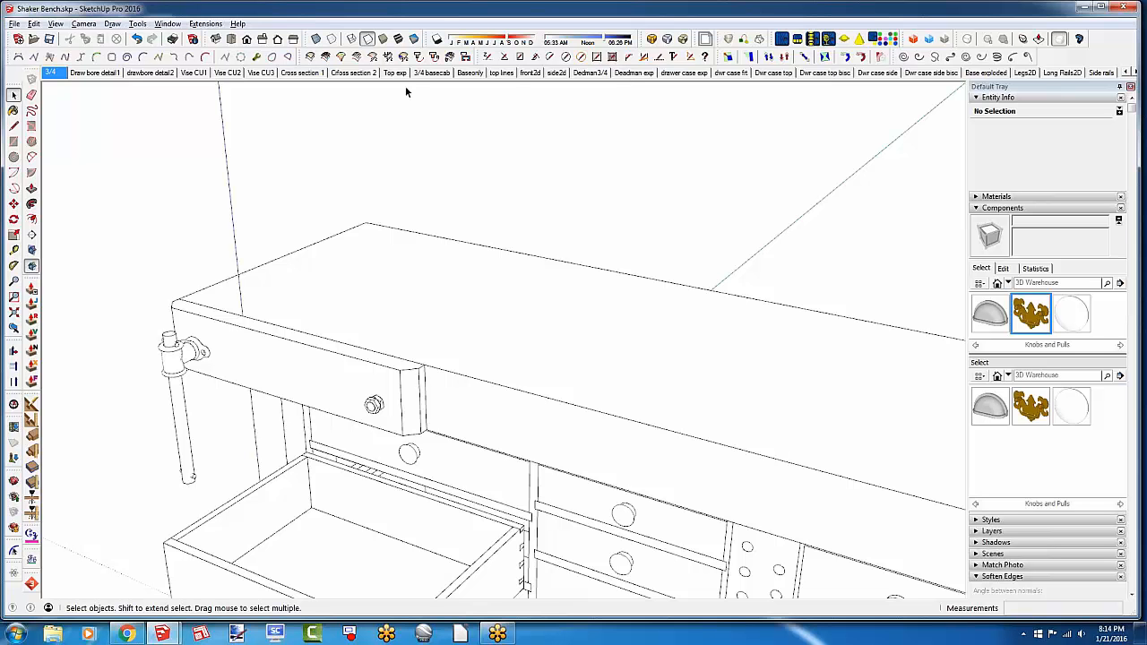
Show the Top exp scene and the Vise CU1, Vise CU2 and Vise CU3 scenes to examine the top's boards and the vise hardware
click(385, 73)
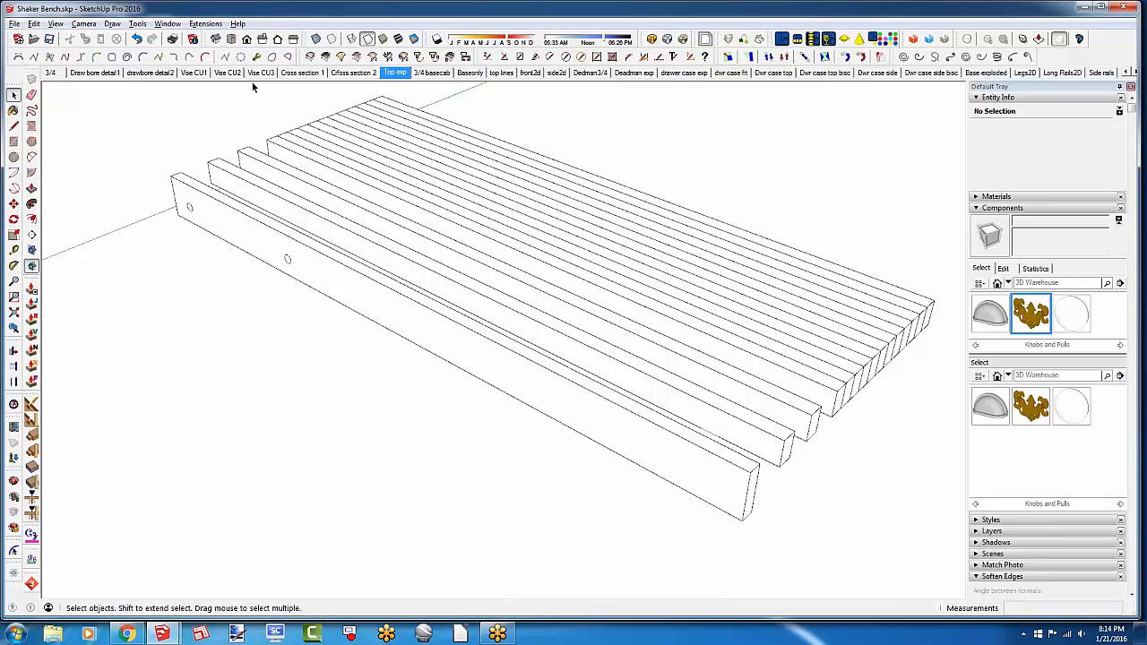
click(228, 73)
click(193, 72)
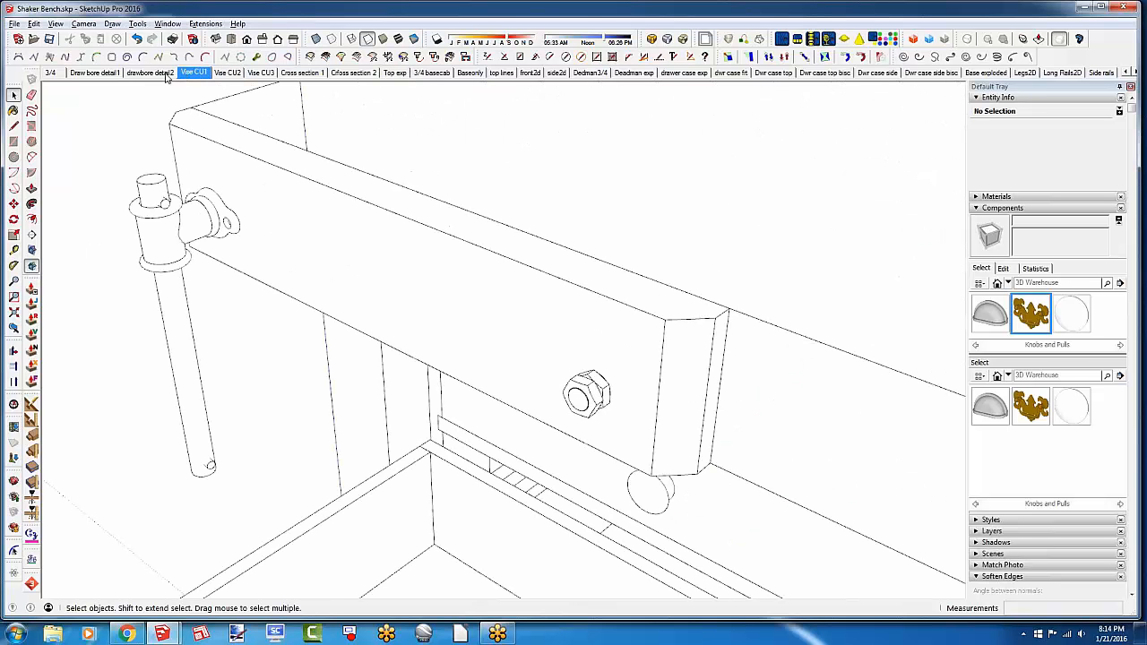
click(227, 72)
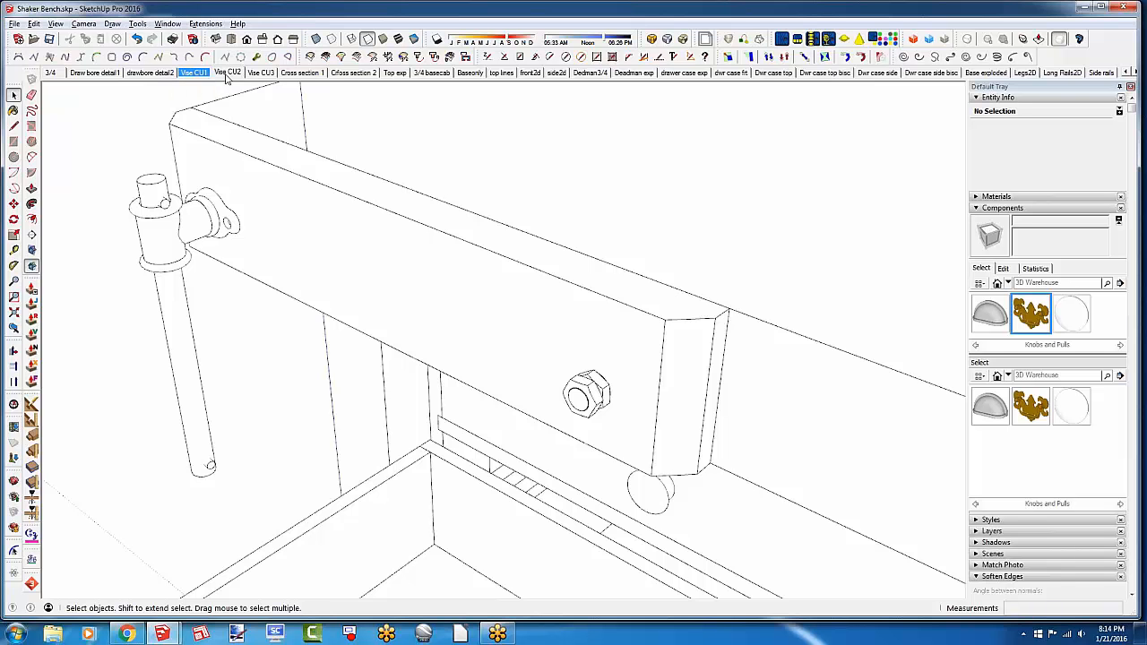
click(259, 73)
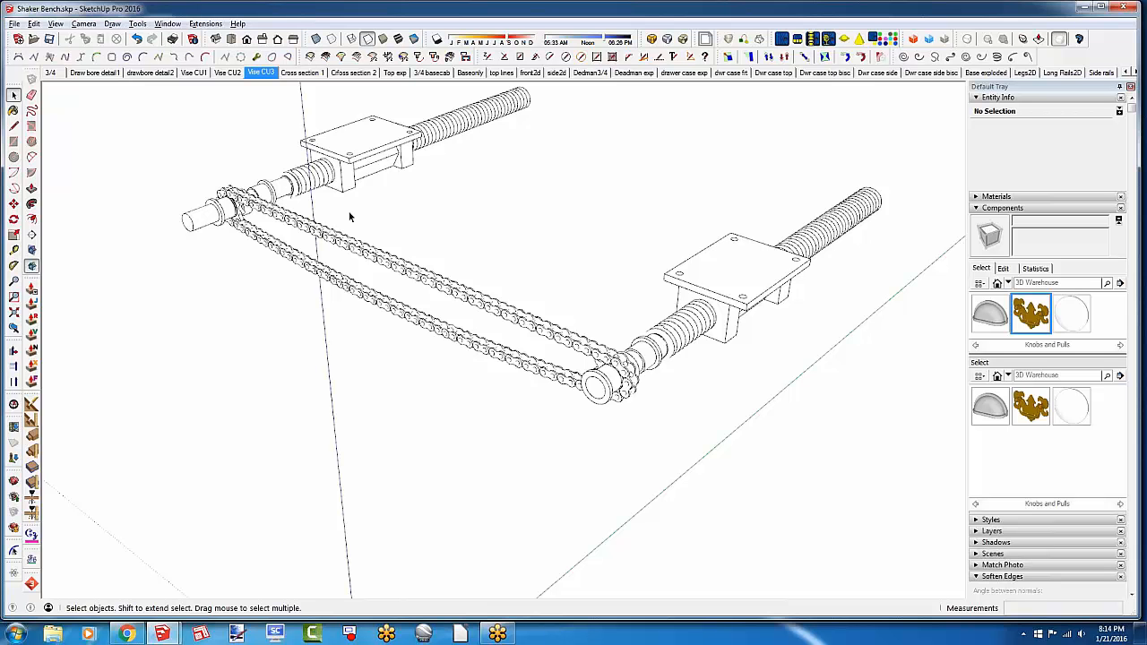
Return to the 3/4 scene and examine the assembled bench next to its exploded copies
click(50, 71)
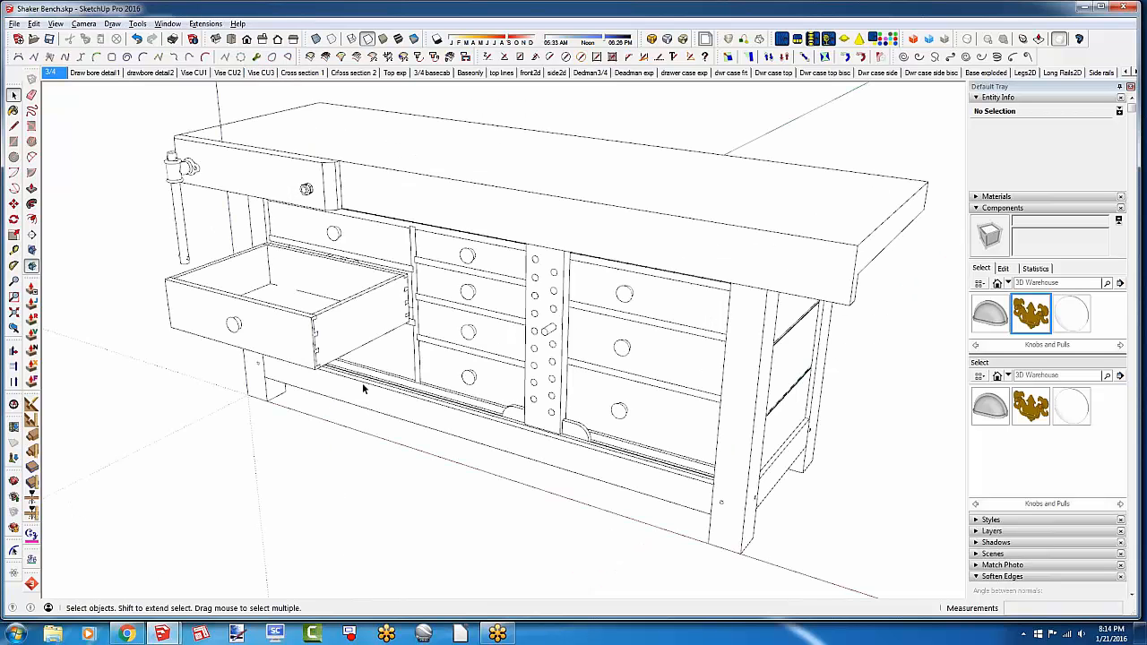
scroll(347, 355, down, 6)
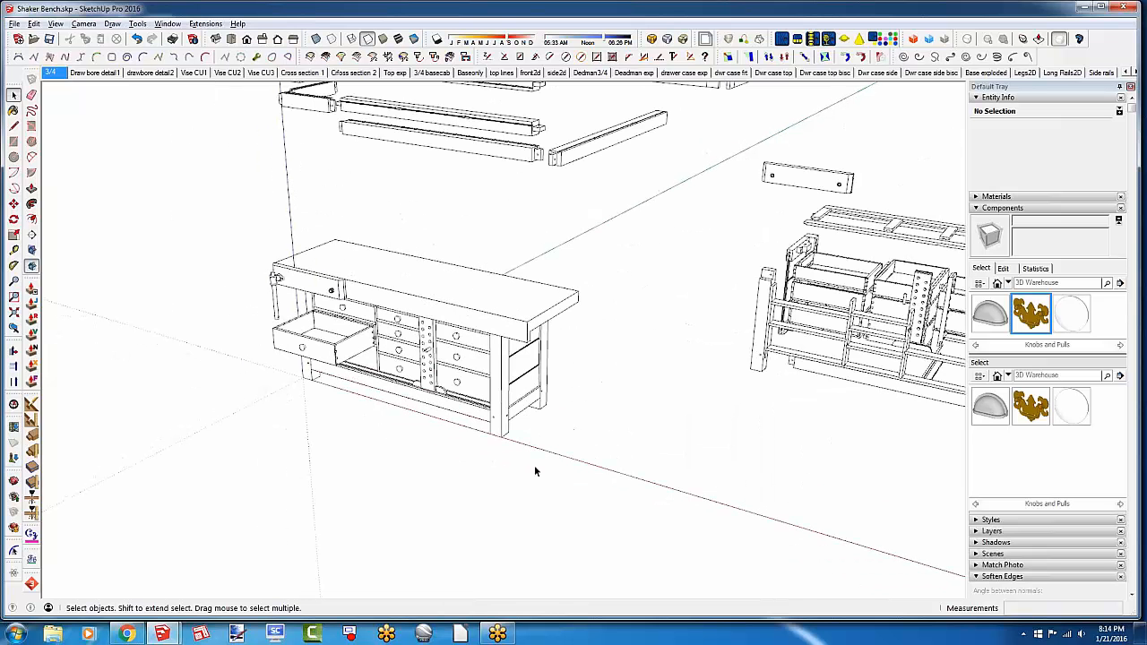
scroll(246, 293, down, 4)
scroll(864, 338, up, 3)
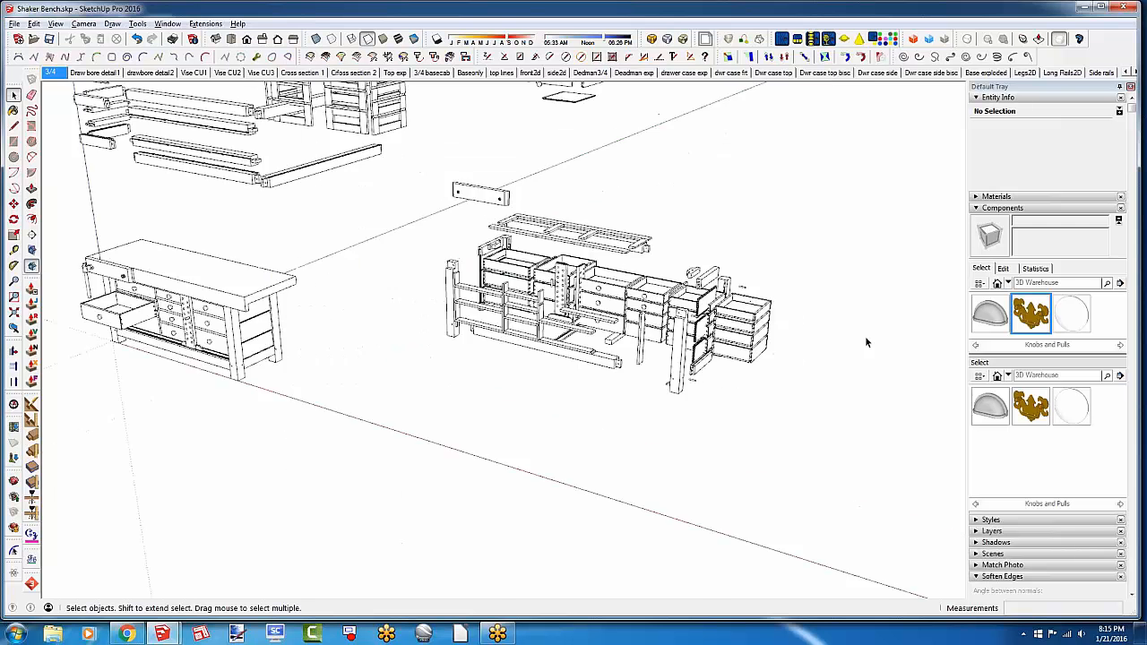
scroll(620, 343, down, 3)
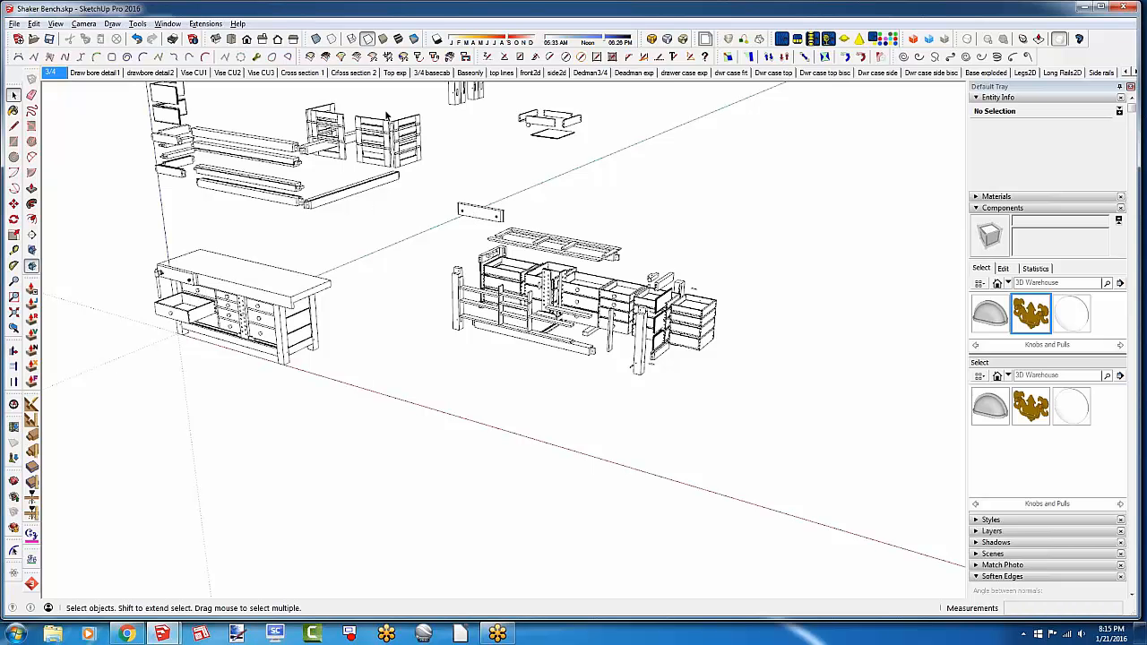
Show the 3/4 basecab, Deadman exp and drawer case exp scenes and examine the exploded drawer case beside the assembled one
click(426, 73)
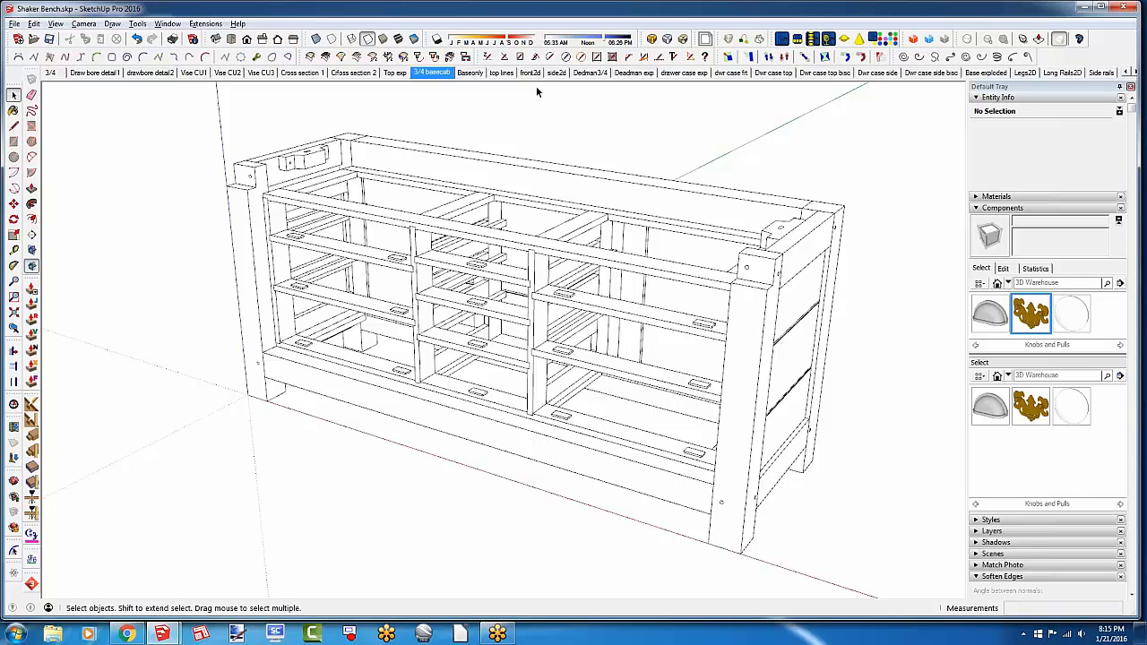
click(643, 74)
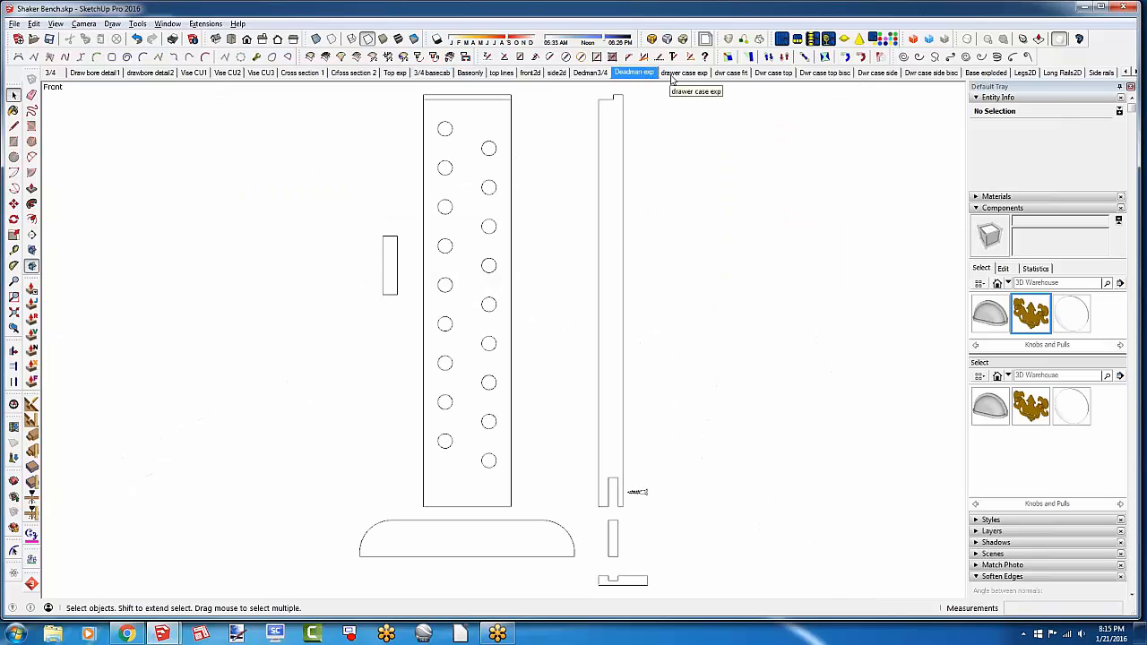
click(678, 78)
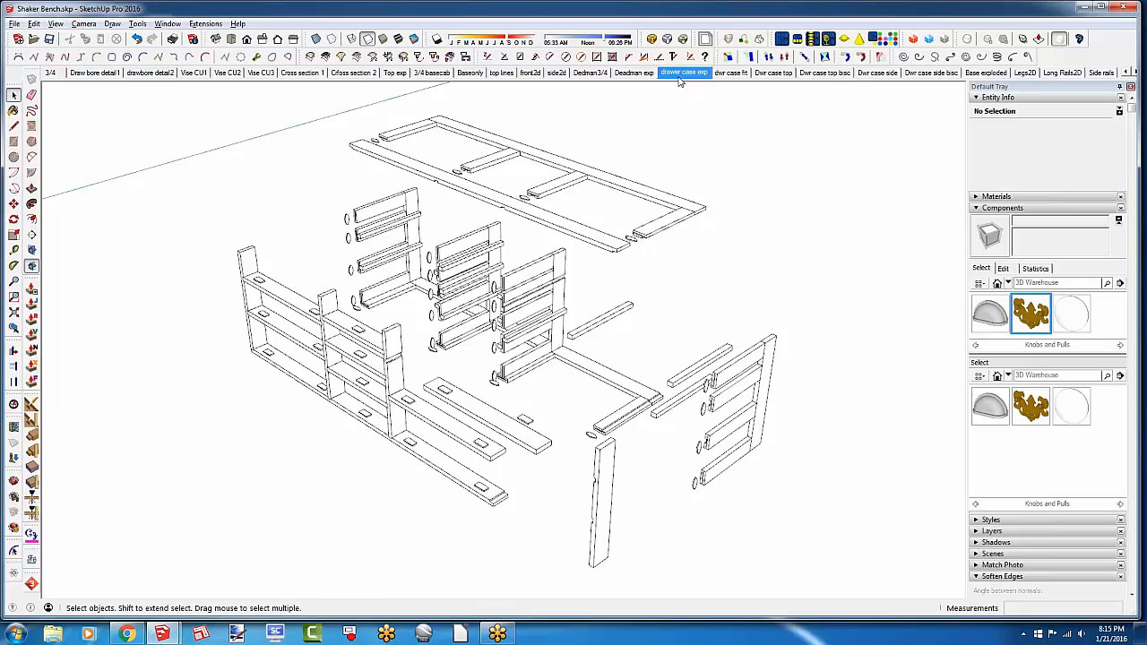
scroll(671, 411, down, 5)
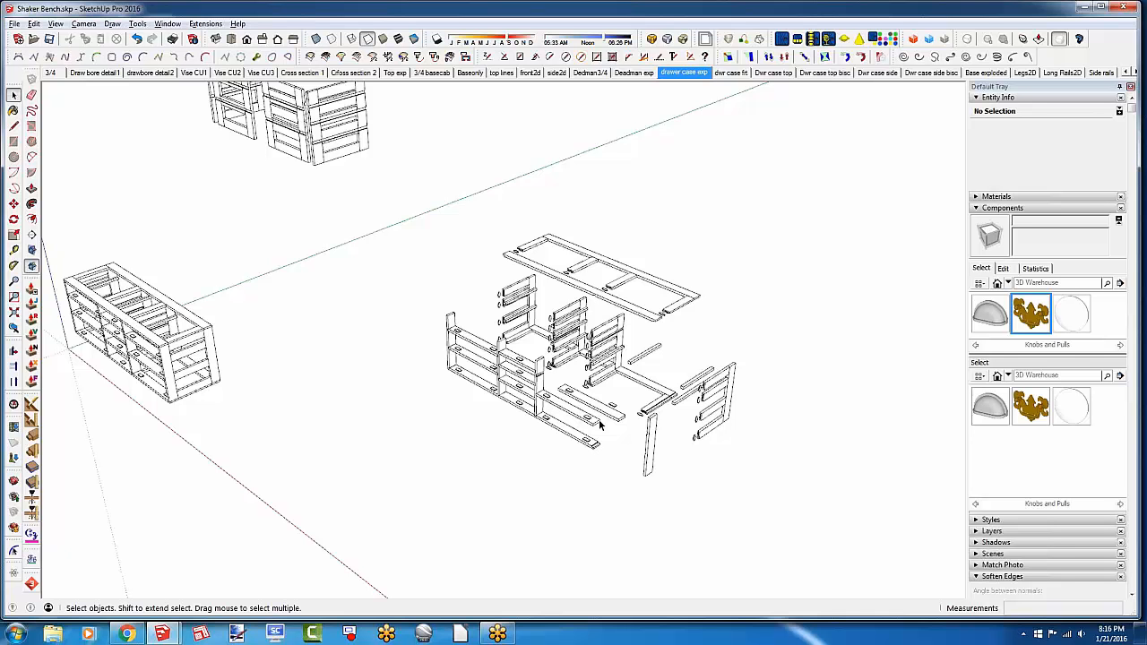
Display the model's layer list and compare layer visibility between the drawer case exp and 3/4 scenes
click(977, 208)
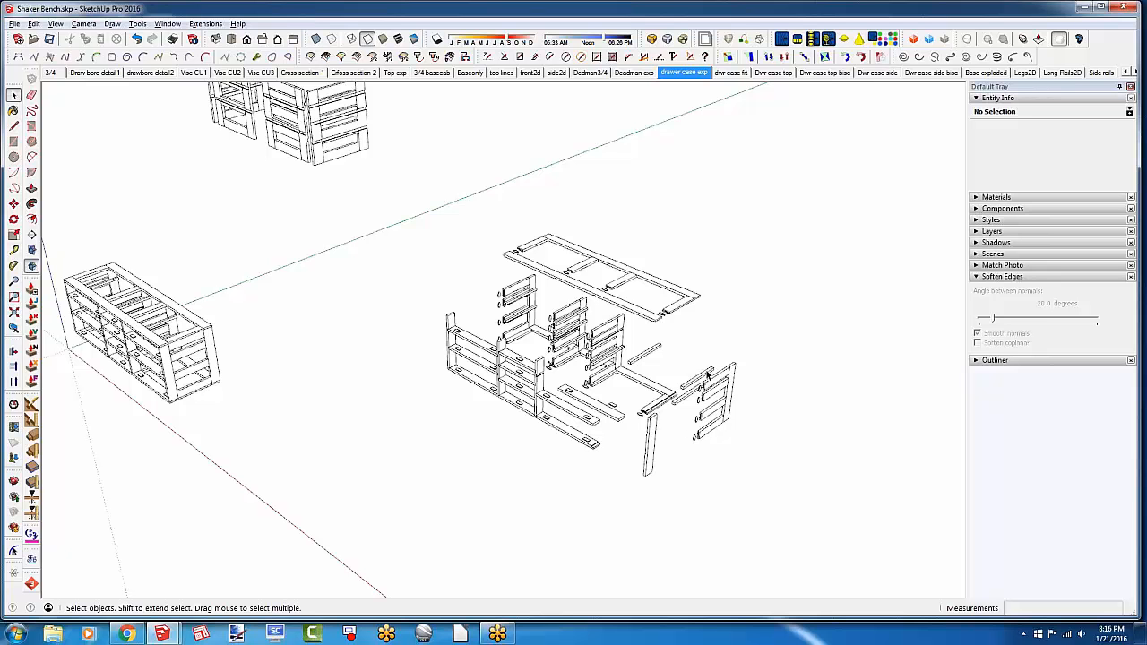
click(976, 232)
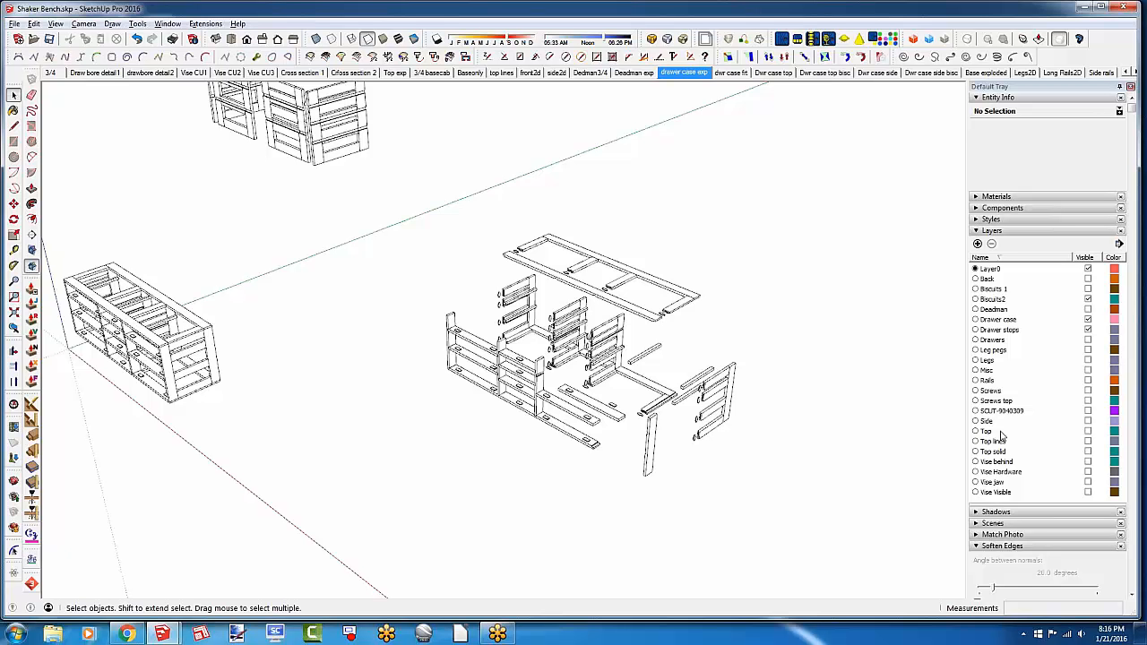
click(52, 71)
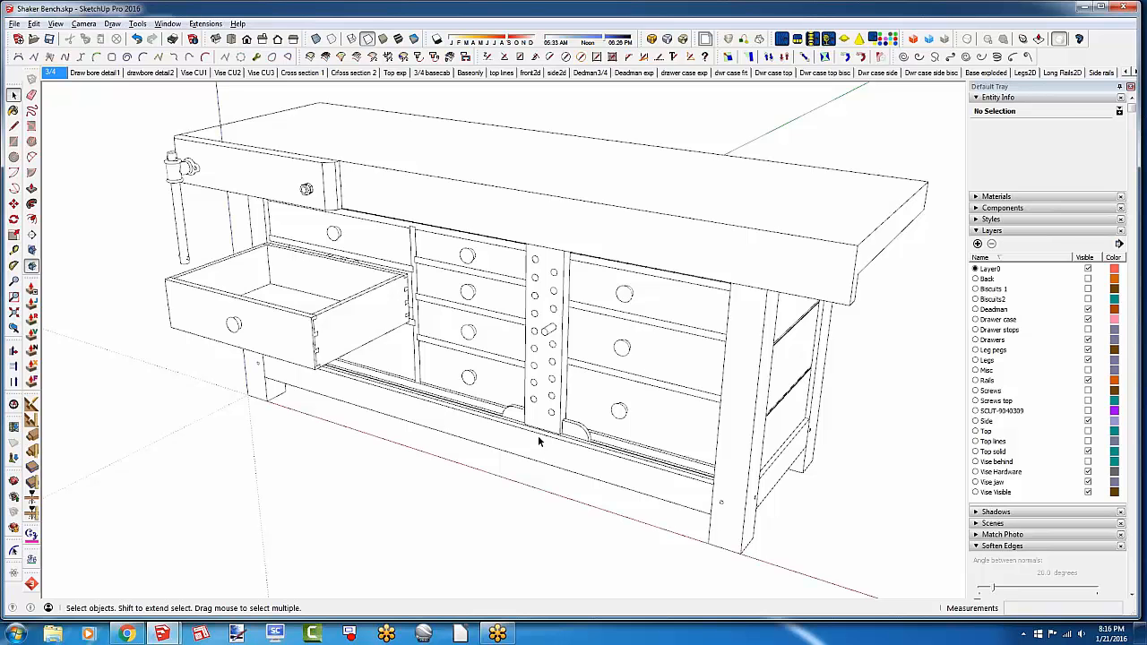
Select the bench top and the deadman in turn to check which layer each is assigned to
click(479, 224)
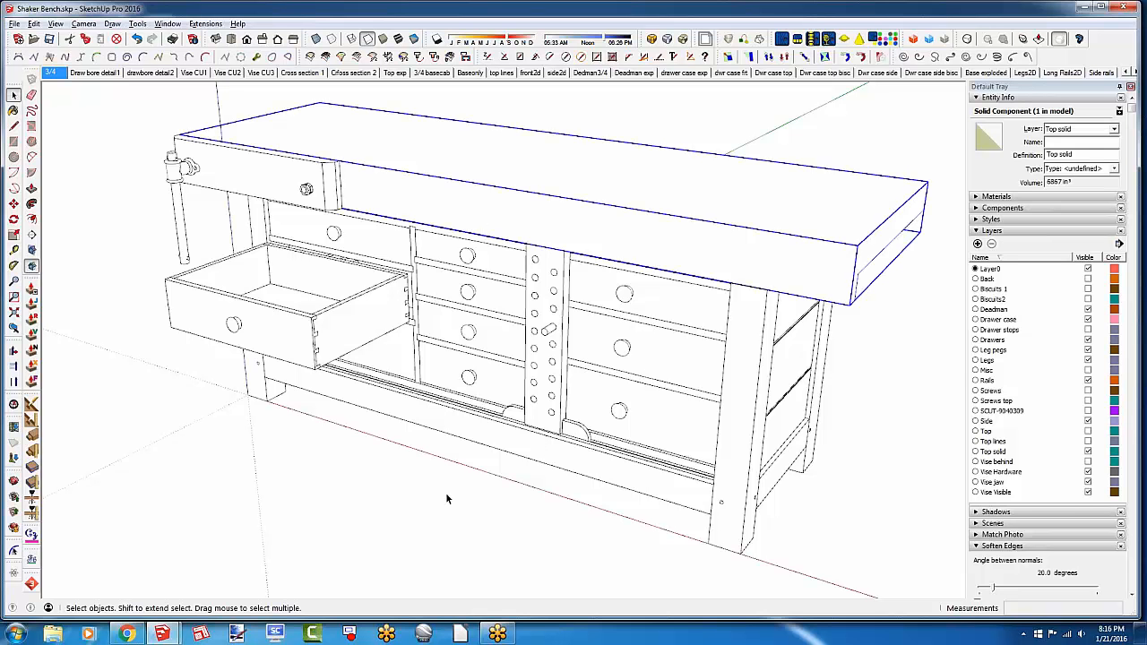
click(551, 394)
scroll(353, 403, down, 5)
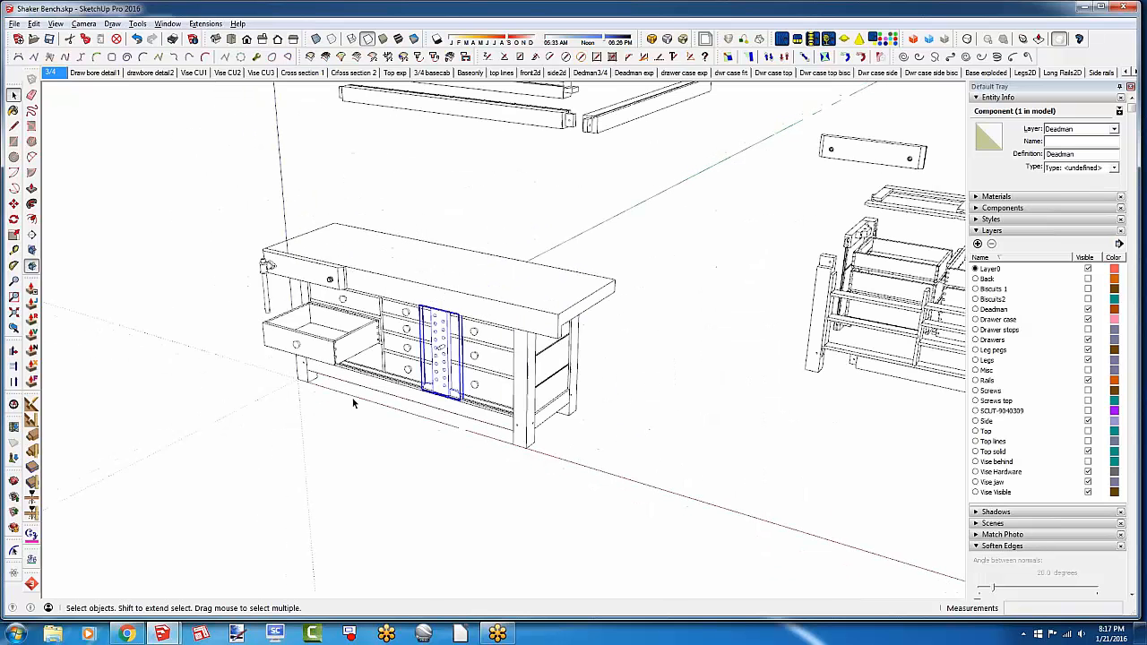
Open the assembled bench's deadman component, select its board jack skate to inspect it, and leave the component
double_click(439, 392)
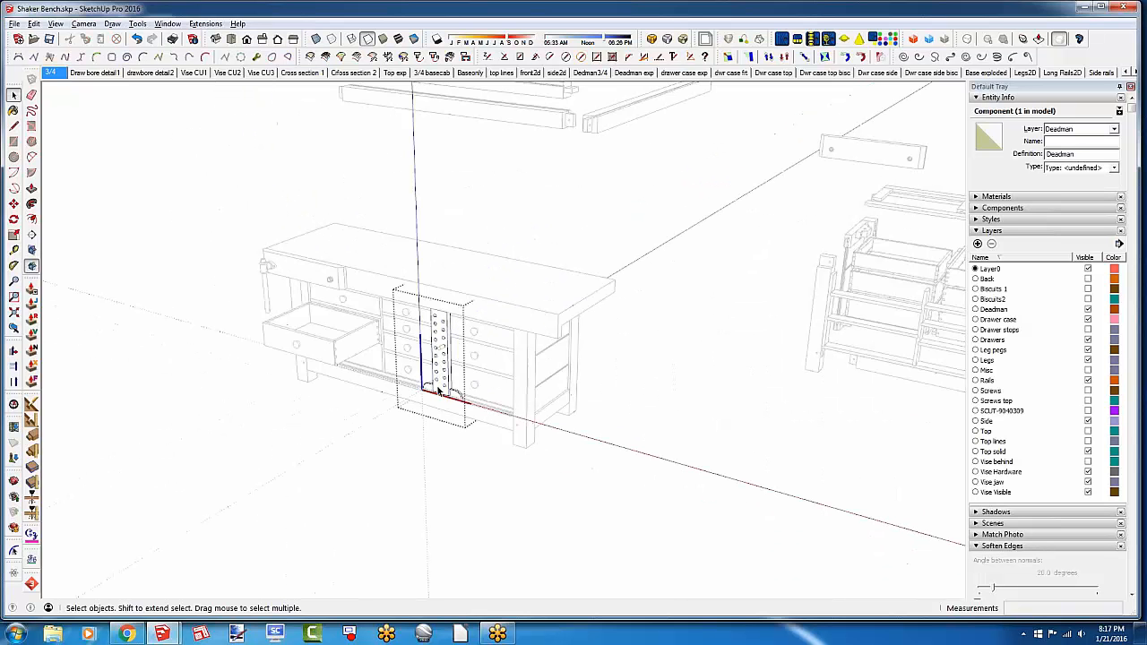
click(438, 392)
scroll(427, 392, down, 3)
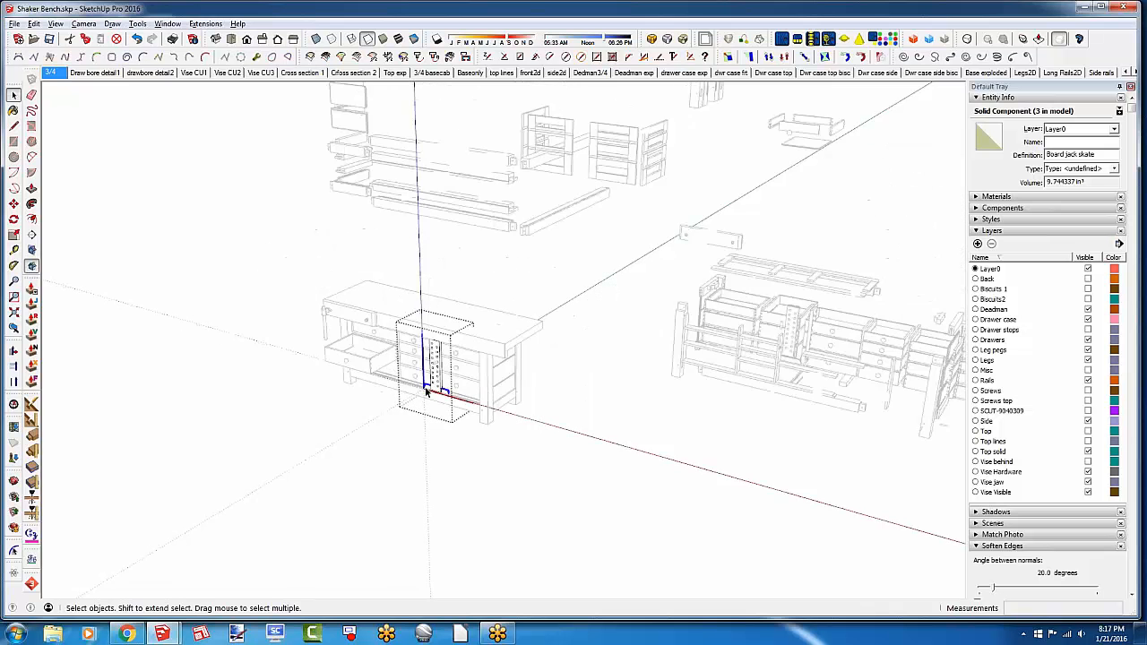
scroll(427, 392, down, 5)
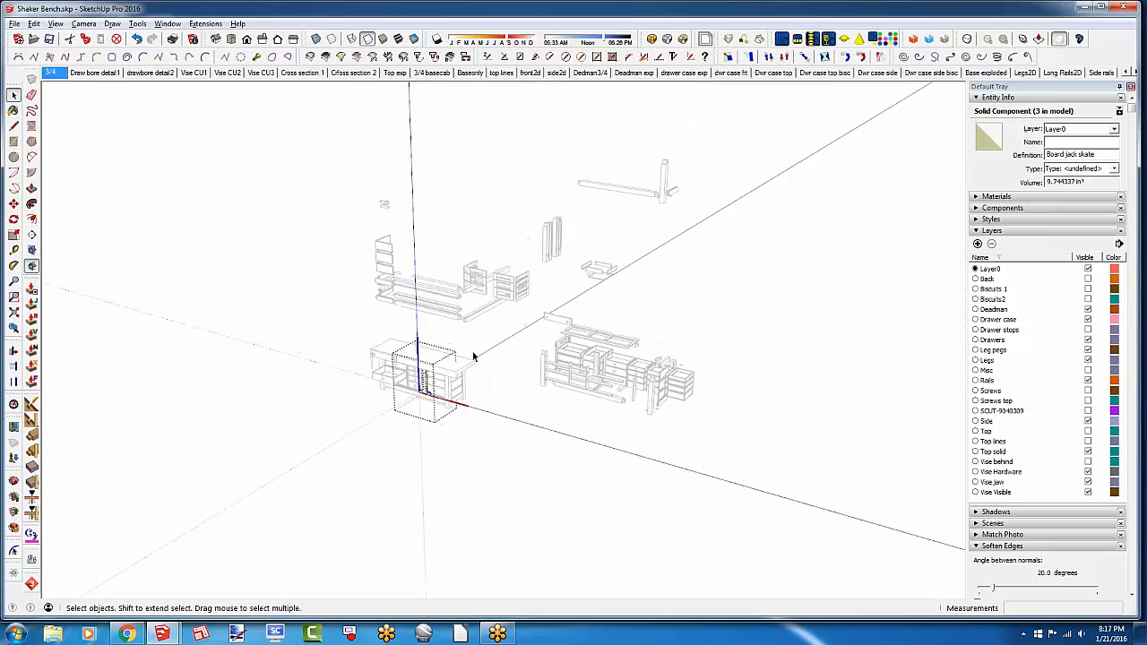
scroll(589, 374, up, 5)
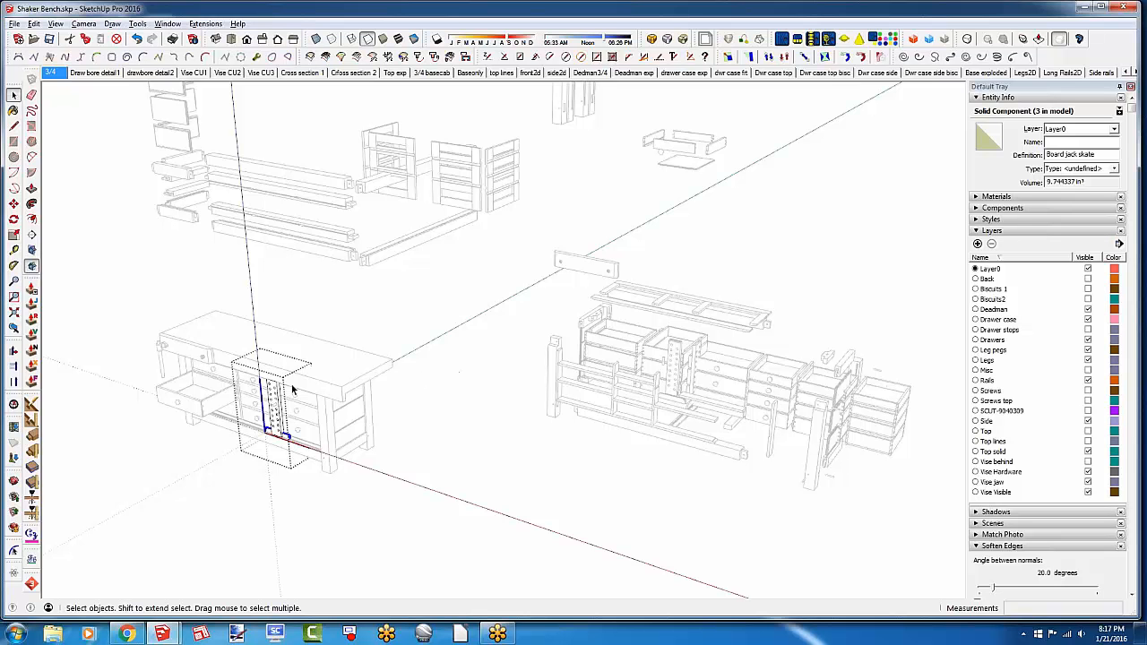
click(396, 481)
scroll(409, 466, down, 1)
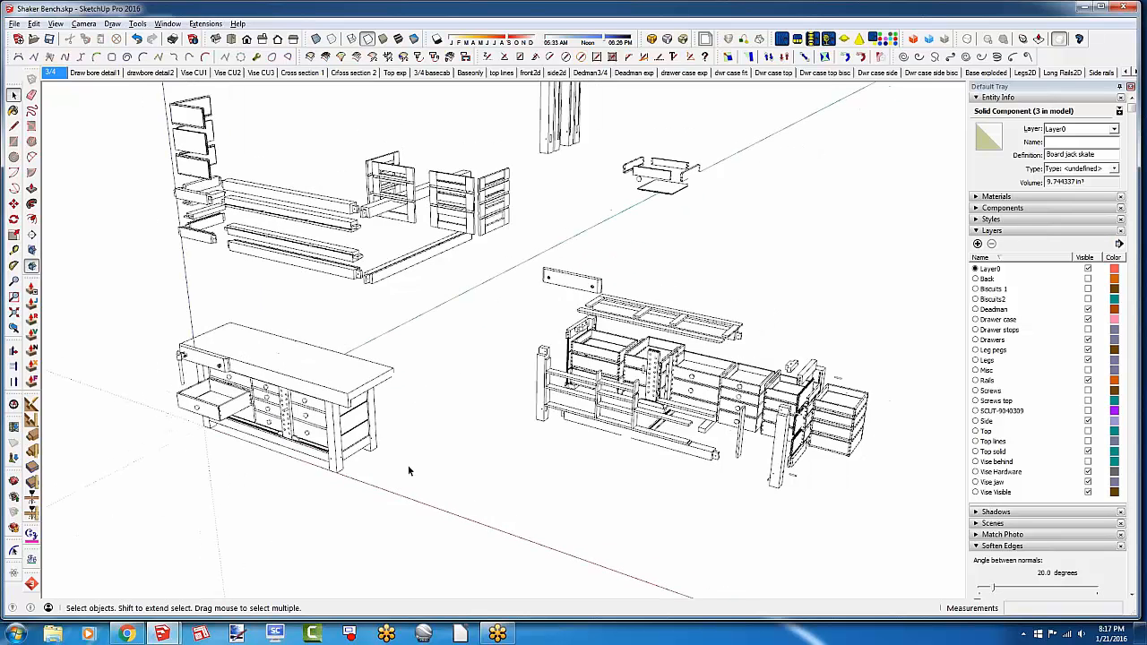
click(407, 470)
Open the exploded deadman's perforated board, select all its geometry to compare it with the assembled bench's instance, and leave the component
scroll(430, 439, down, 2)
middle_drag(507, 399, 407, 405)
scroll(635, 439, up, 5)
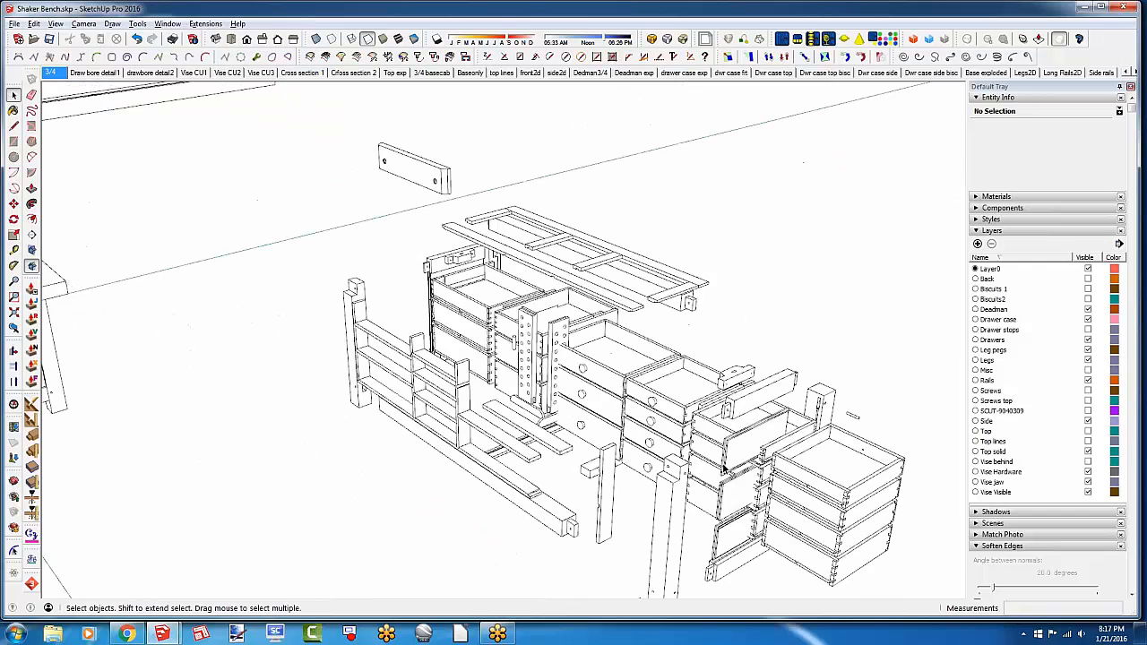
scroll(501, 331, up, 4)
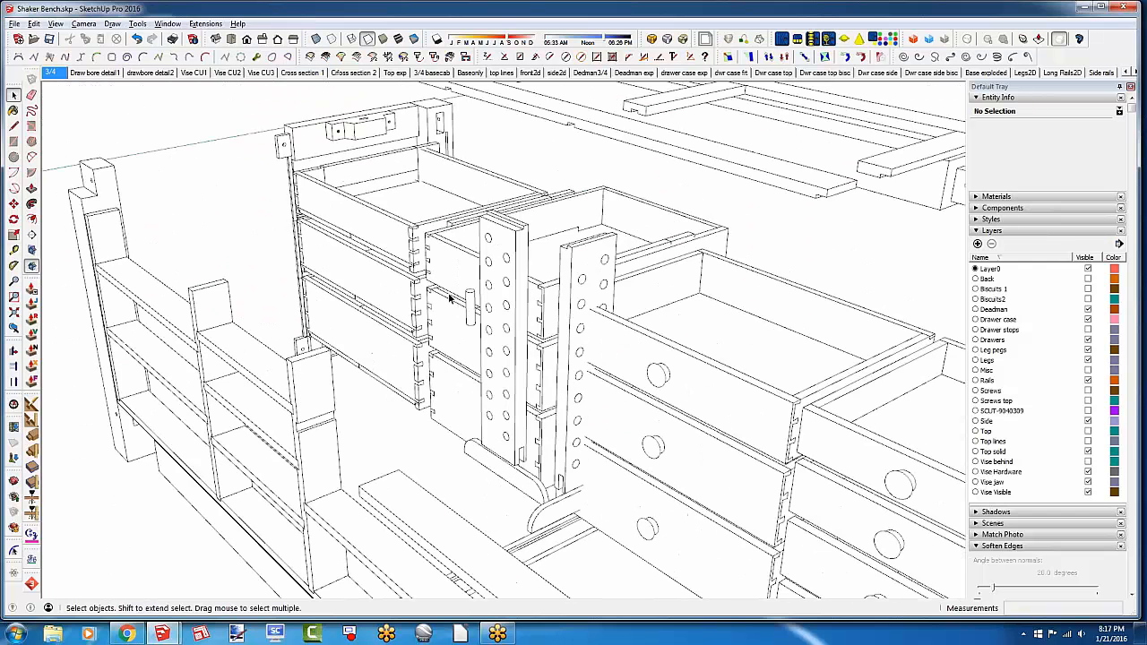
middle_drag(499, 392, 587, 462)
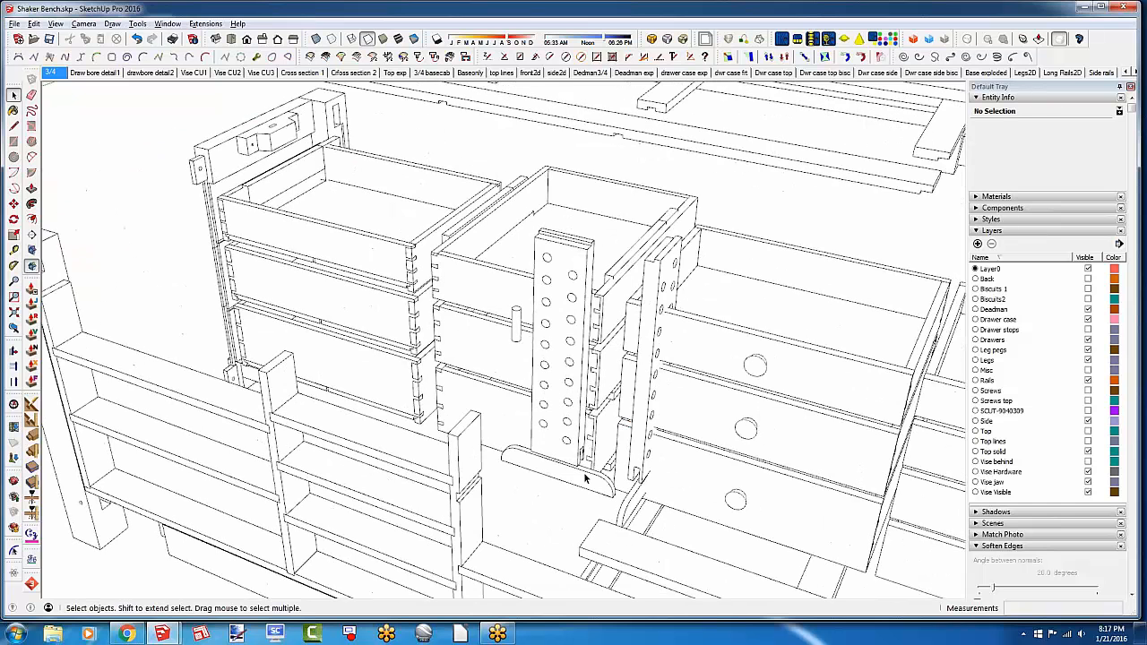
click(544, 303)
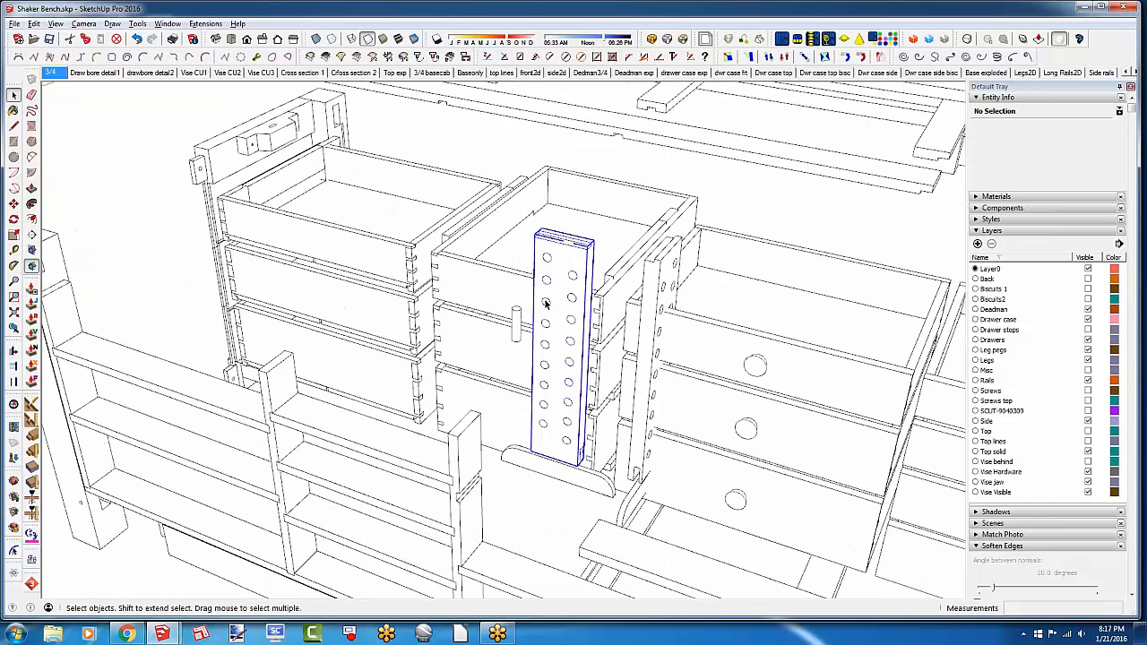
triple_click(544, 303)
scroll(610, 332, down, 5)
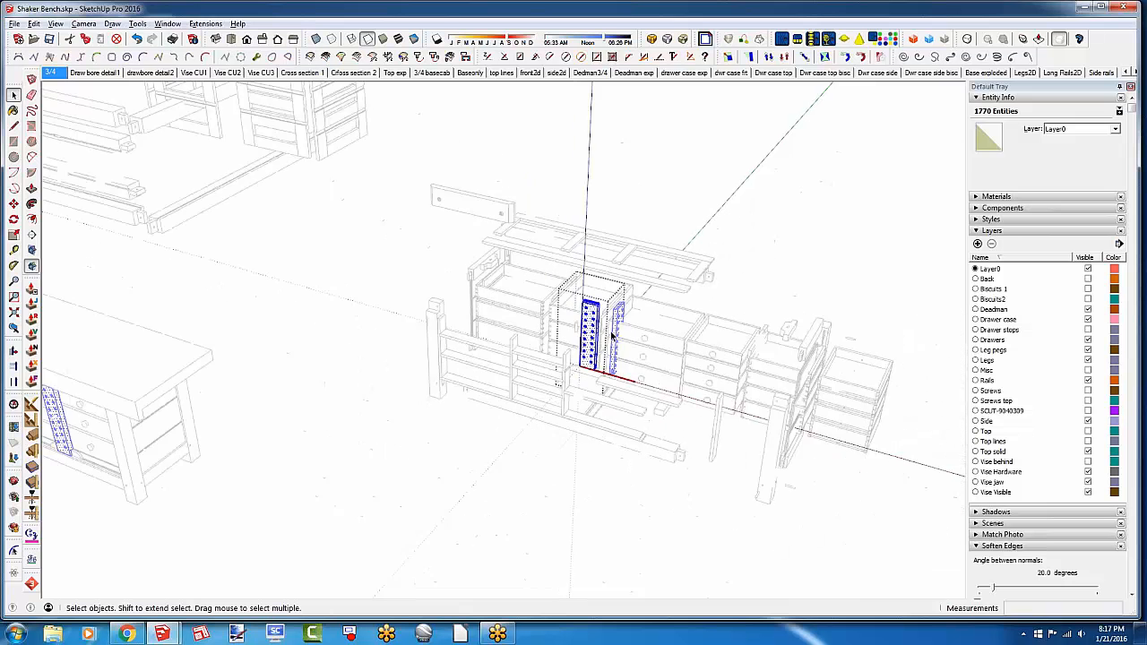
scroll(613, 335, down, 2)
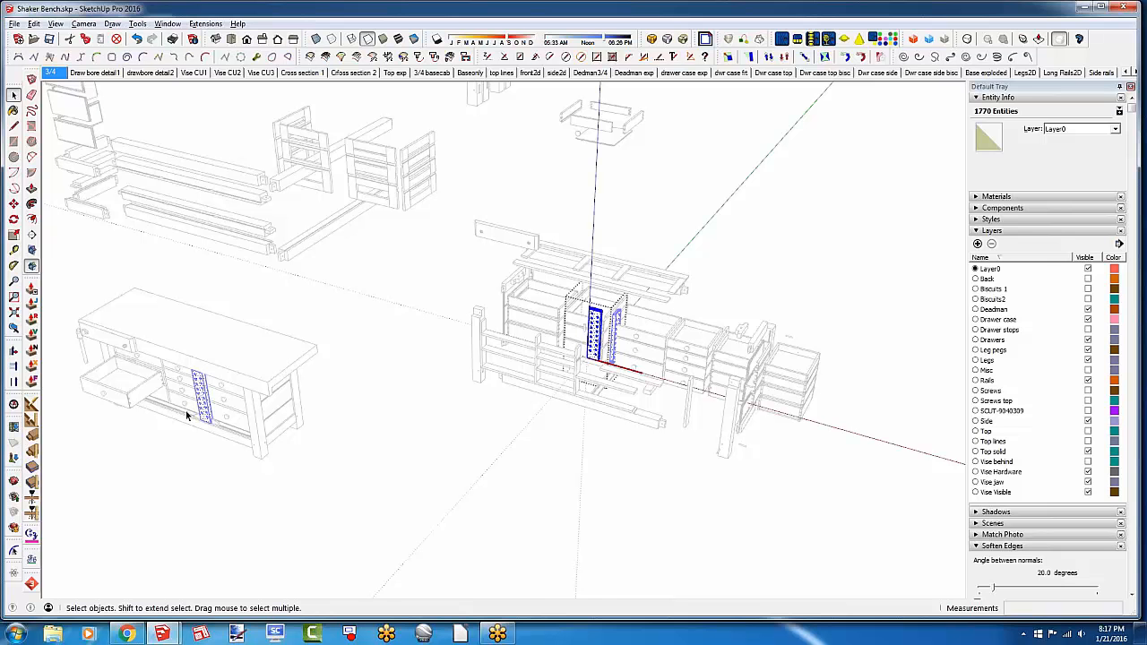
click(338, 493)
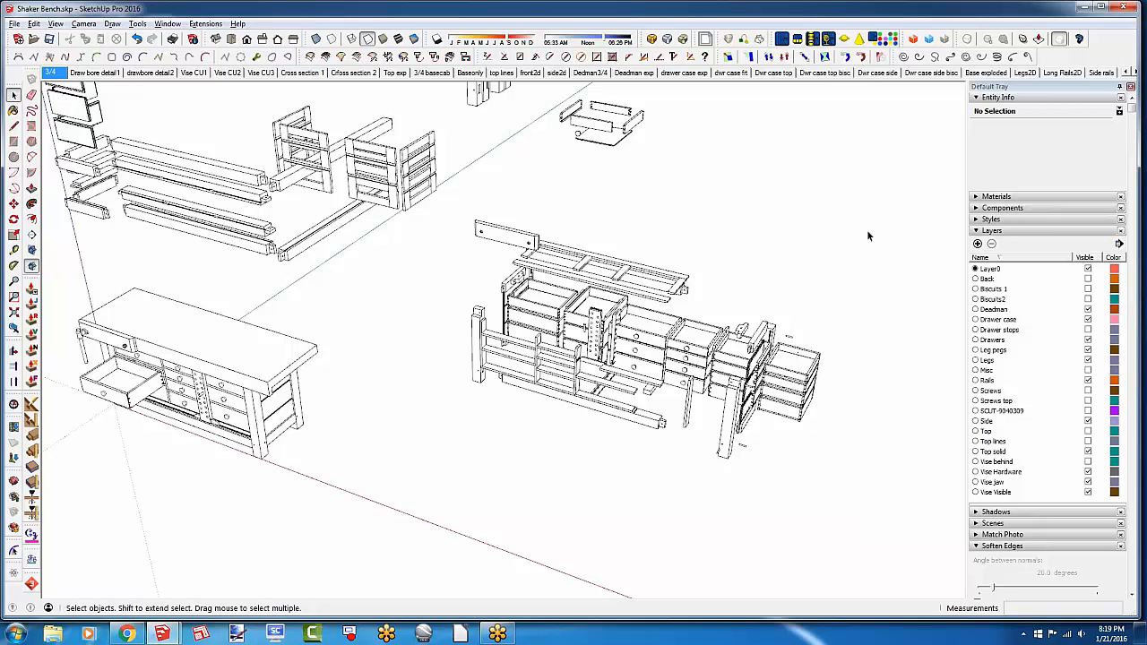
Add guides on the bench top's front face: one parallel to its upper edge and a vertical one about 10 43/64" from its end
click(979, 232)
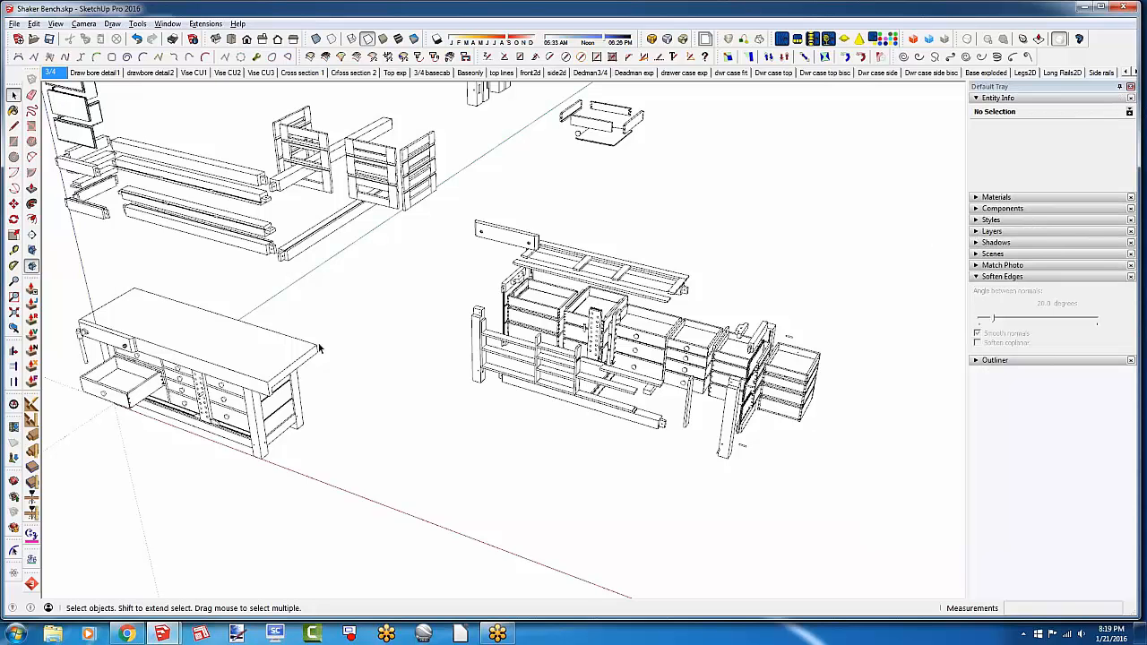
scroll(138, 404, up, 8)
scroll(269, 379, down, 2)
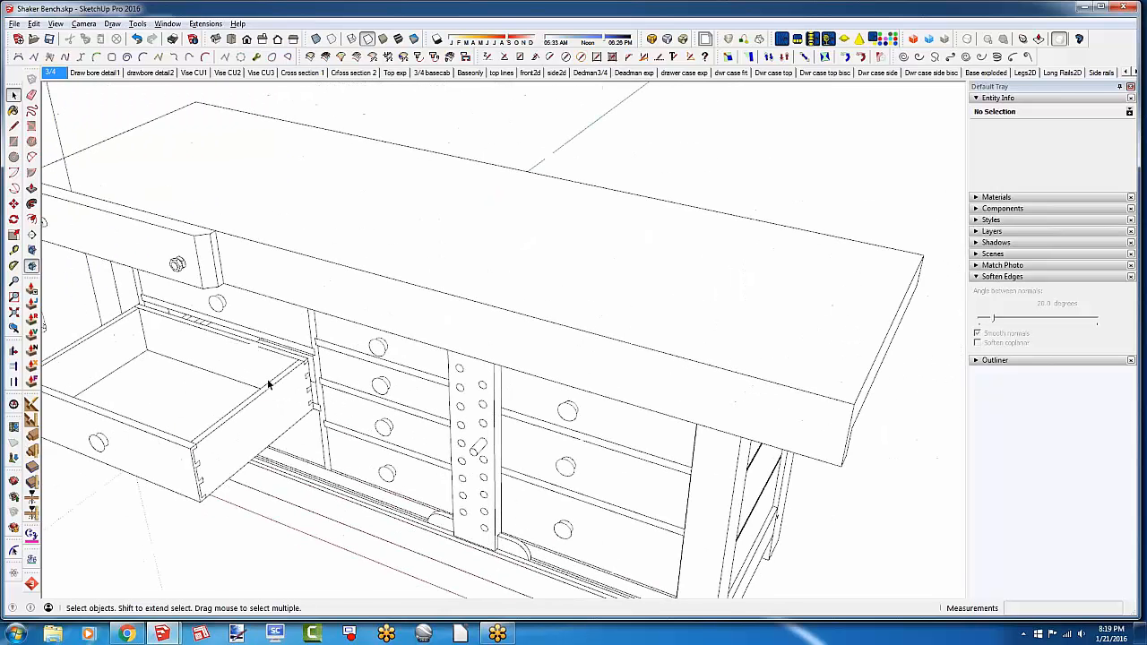
click(14, 250)
click(740, 389)
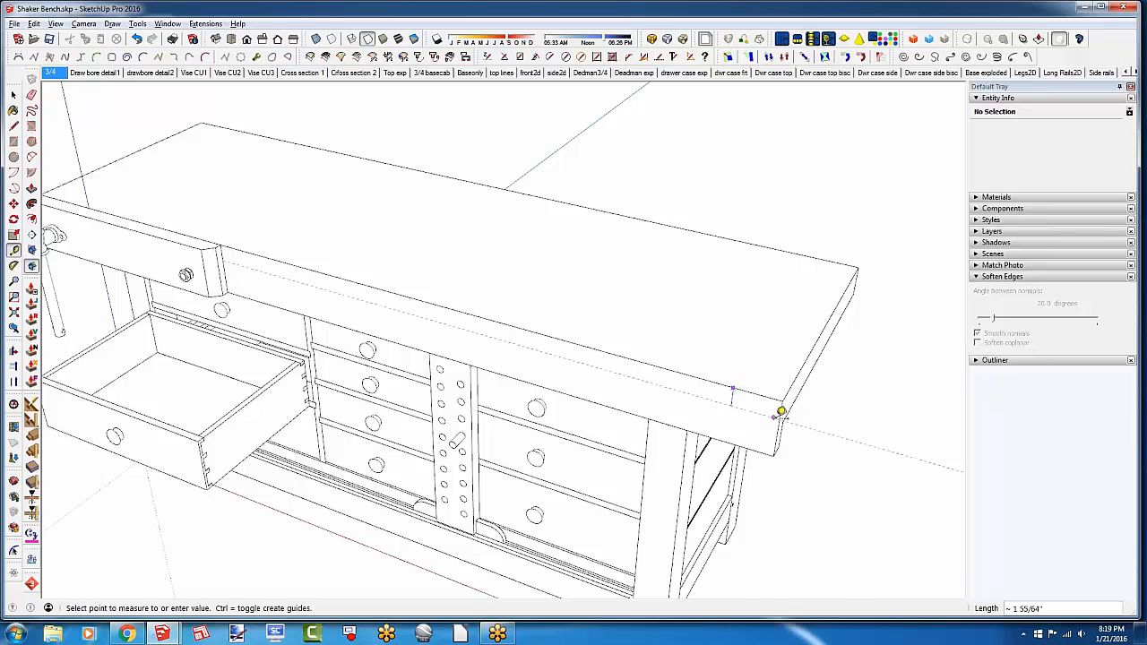
click(781, 412)
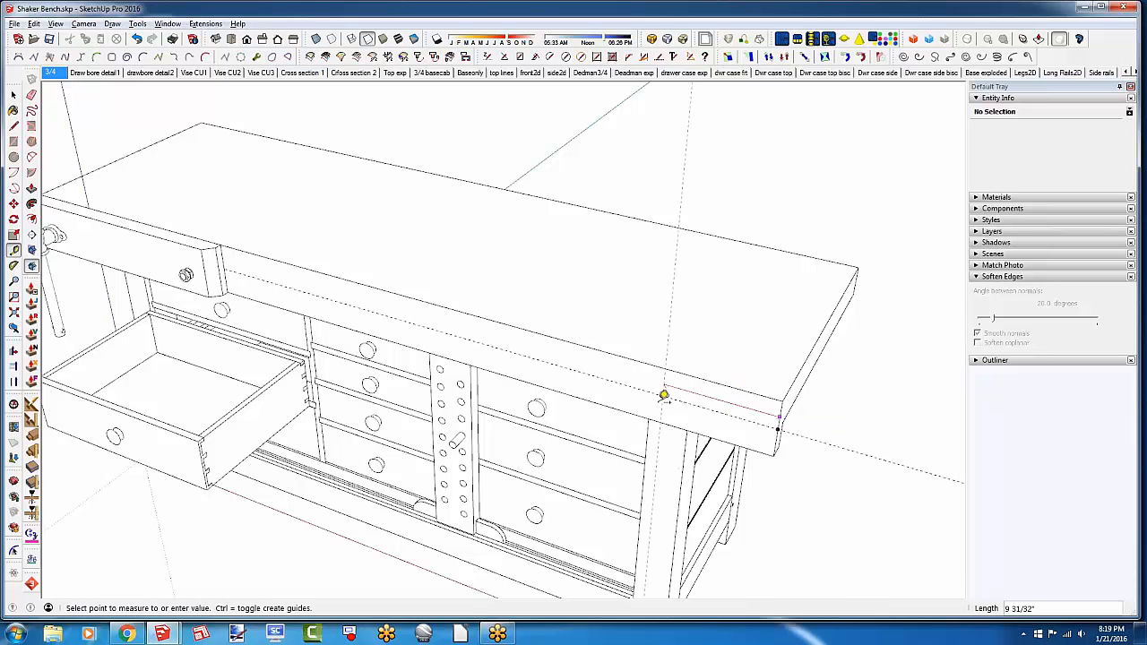
click(663, 388)
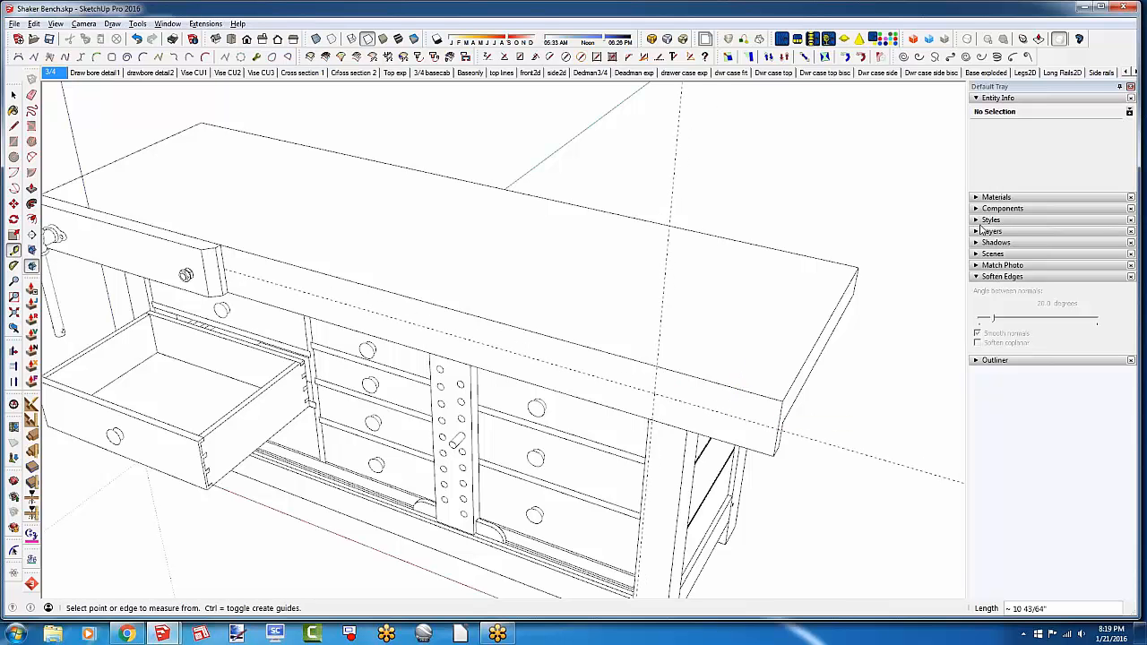
Insert the Bin Pull from Knobs and Pulls at the guide intersection and move it about 20 53/64" along the horizontal guide, clear of the bench
click(1002, 208)
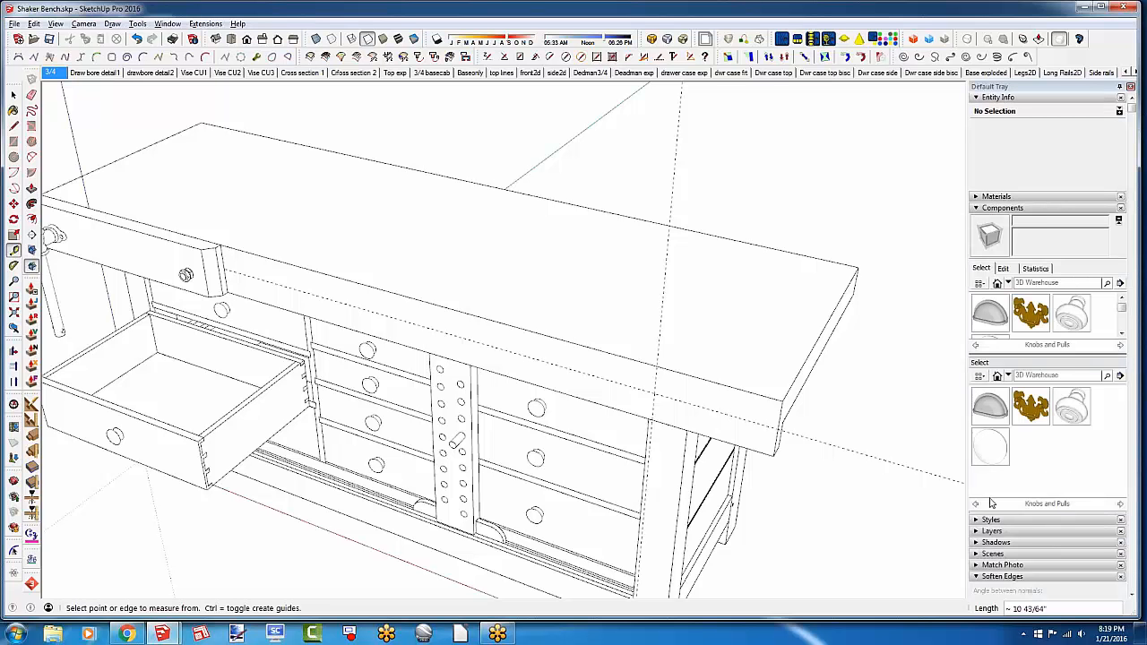
click(989, 314)
click(652, 392)
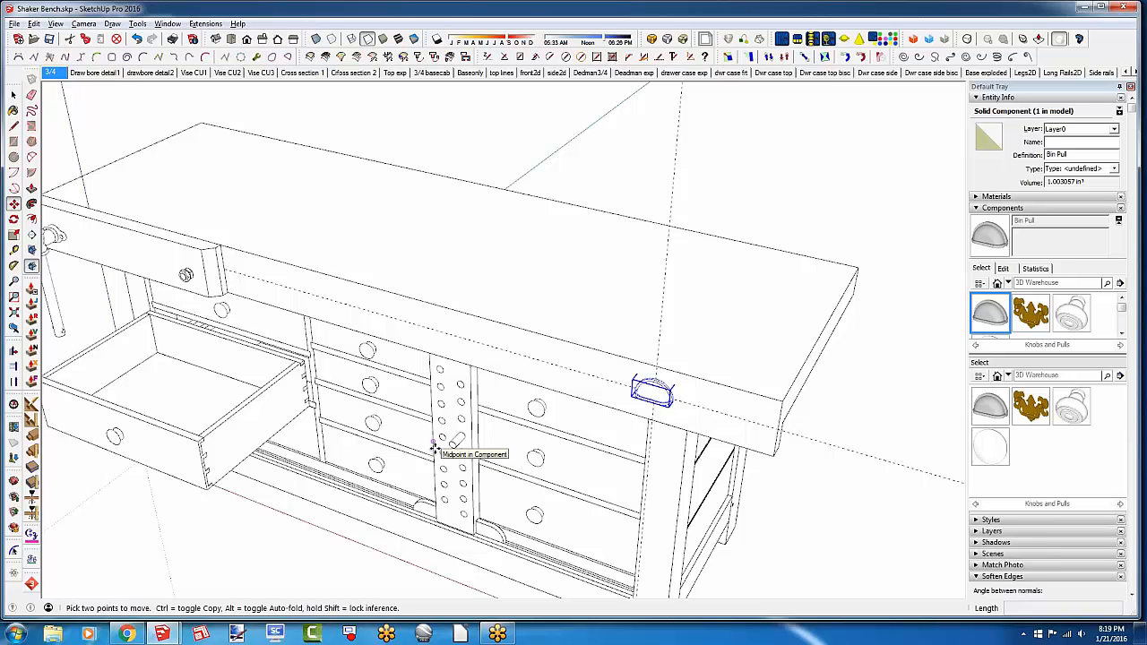
middle_drag(434, 447, 448, 475)
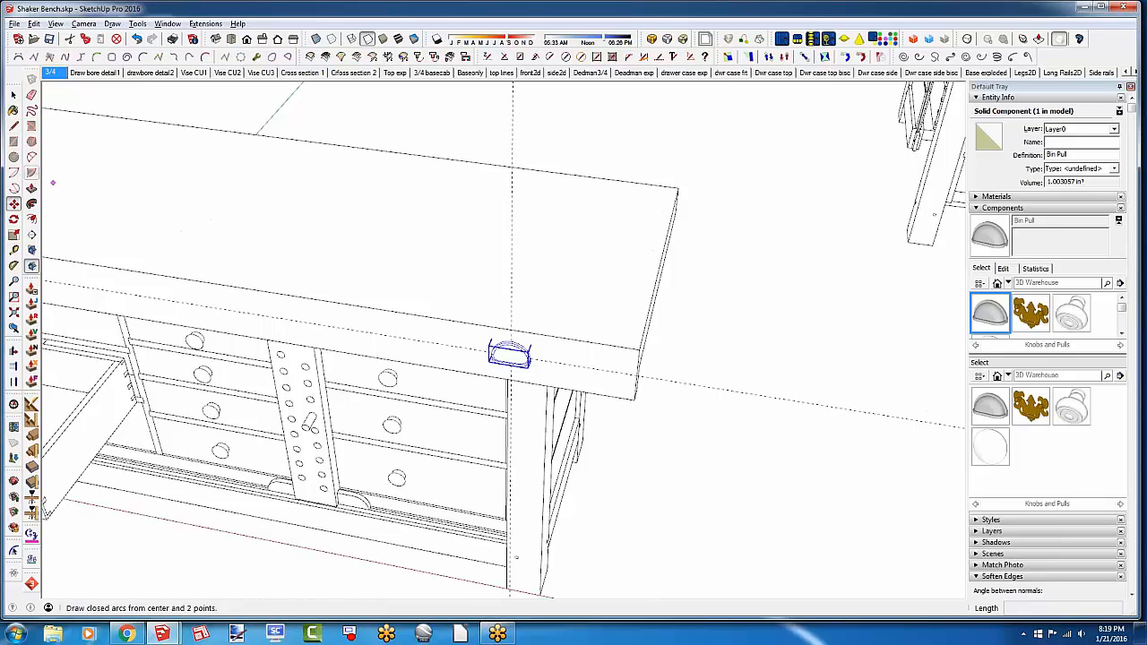
click(13, 204)
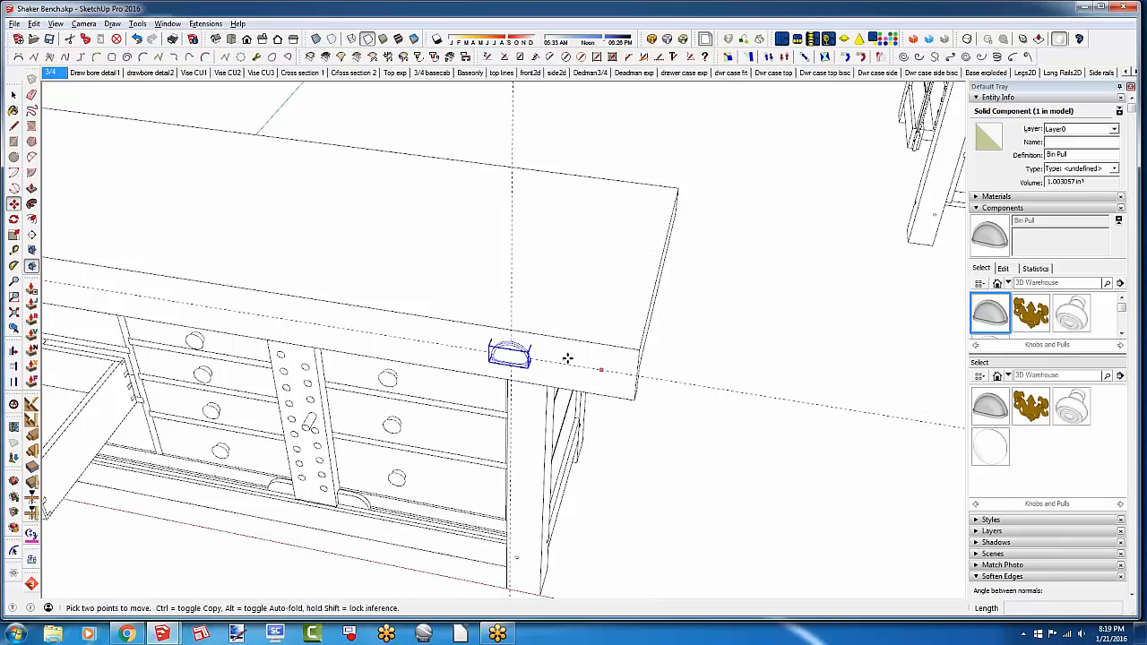
click(514, 330)
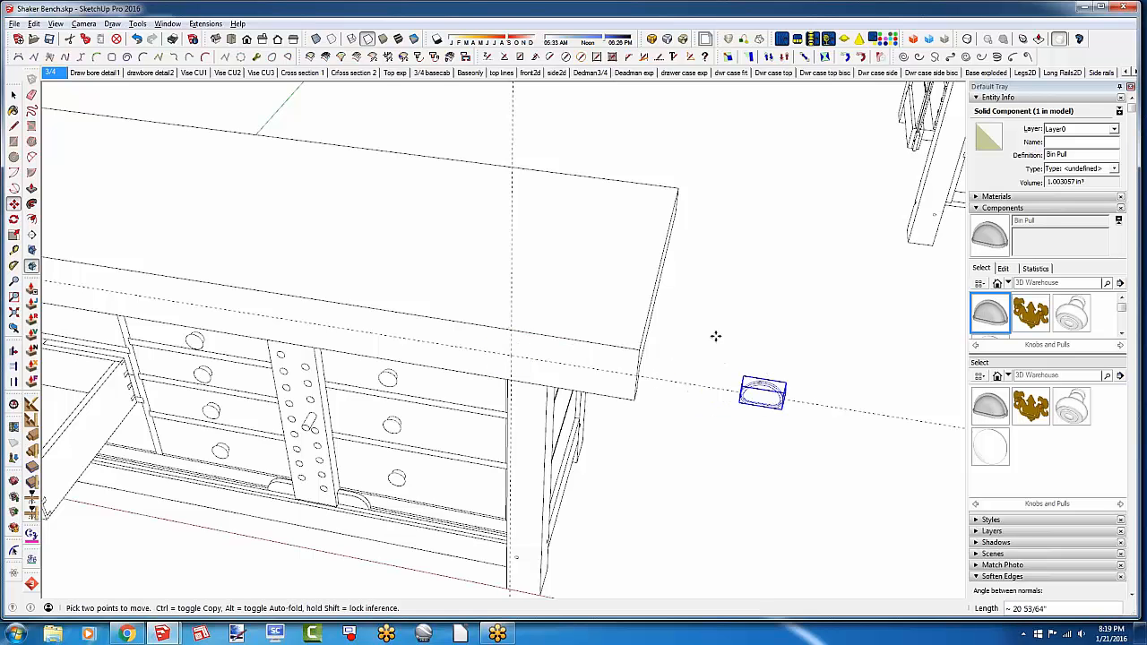
Open the bin pull component to examine where its axes origin sits, and leave the component
middle_drag(717, 335, 45, 395)
mouse_move(269, 344)
shift+middle_down()
mouse_move(475, 421)
mouse_move(269, 350)
shift+middle_up()
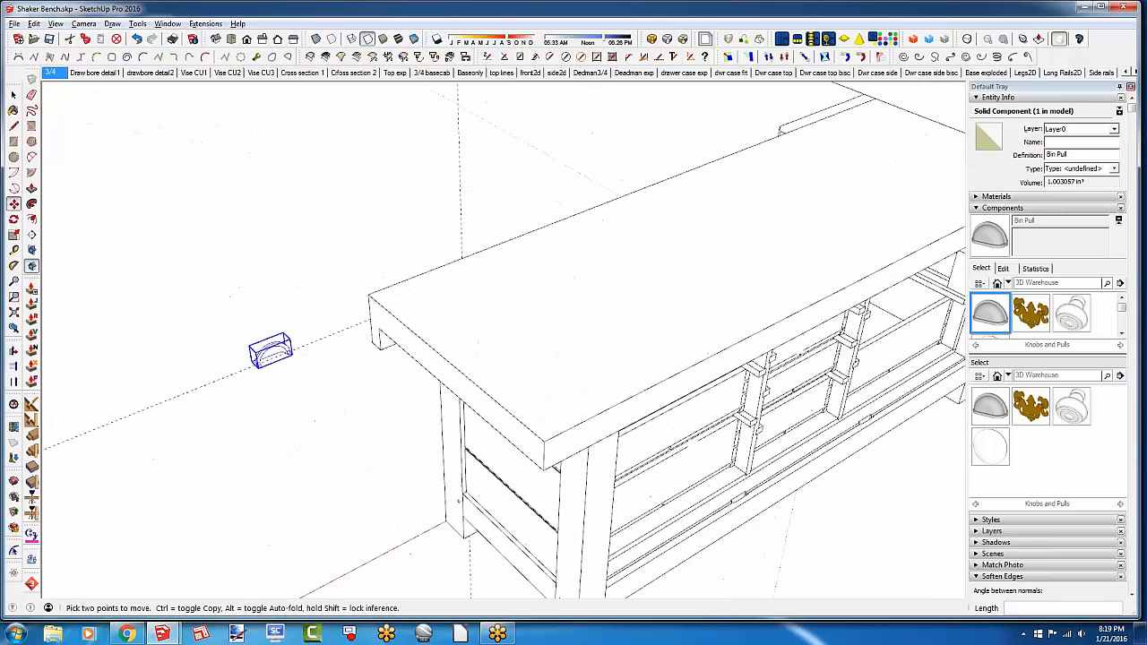
scroll(263, 346, up, 3)
scroll(263, 346, up, 5)
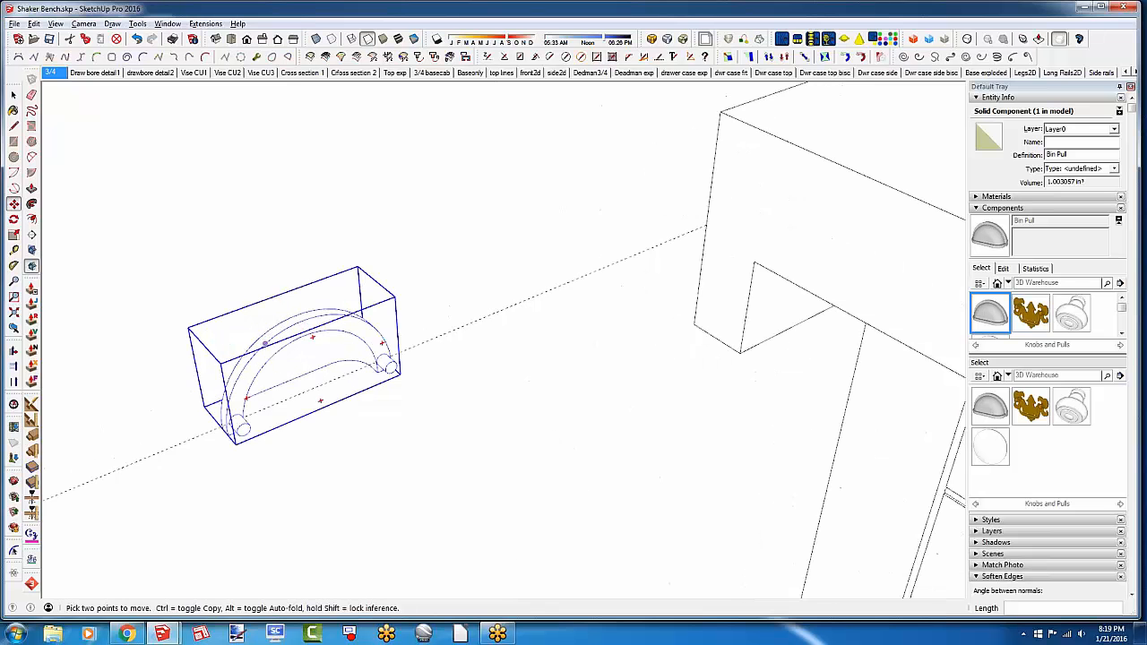
key(space)
double_click(251, 372)
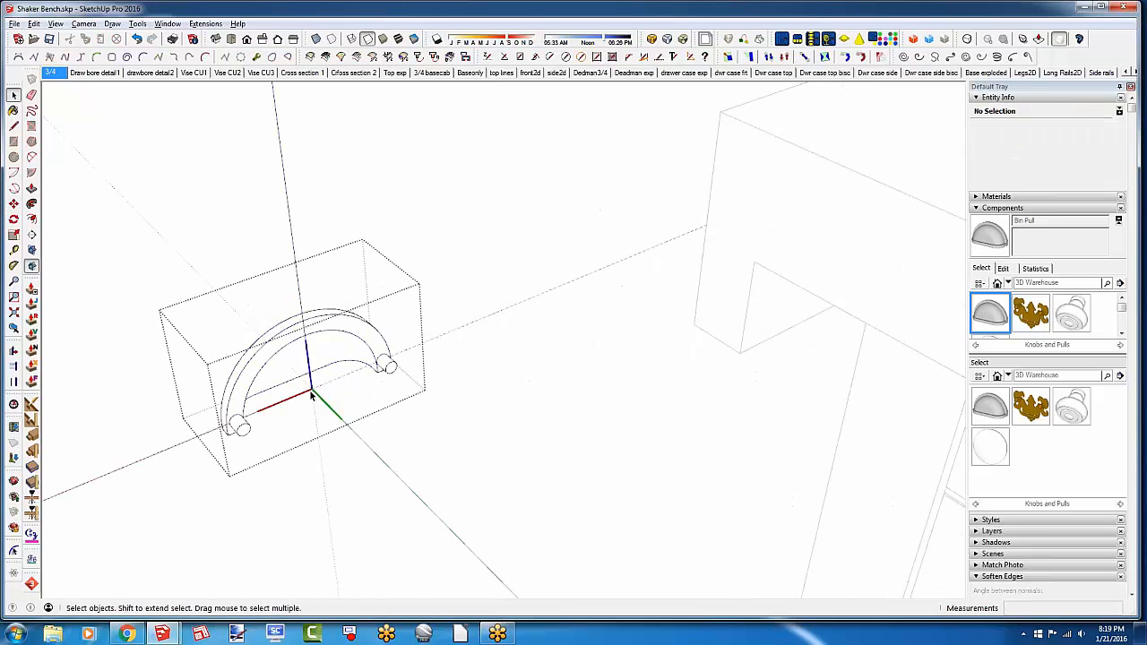
middle_drag(288, 405, 293, 277)
scroll(293, 273, up, 3)
scroll(293, 278, up, 1)
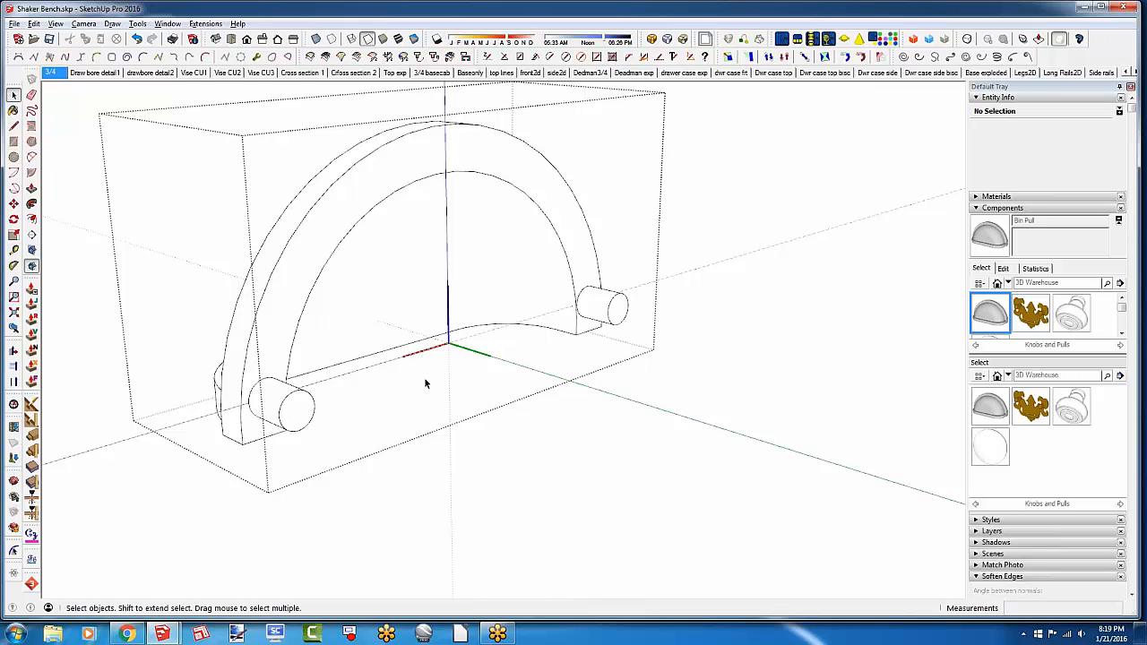
middle_drag(276, 377, 53, 392)
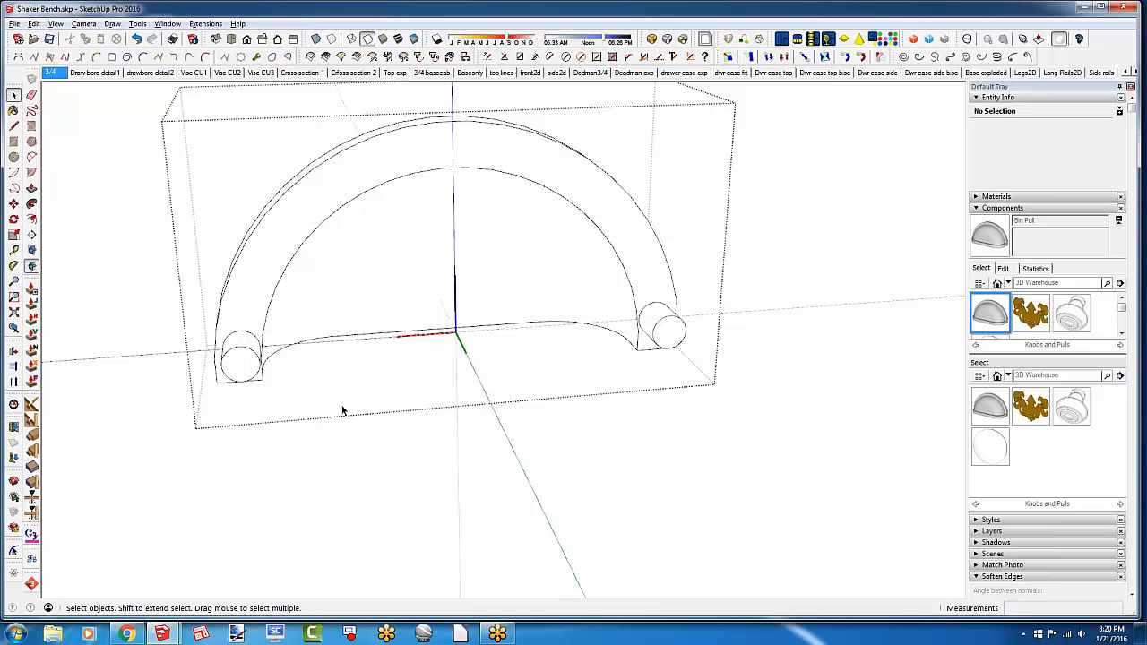
right_click(248, 325)
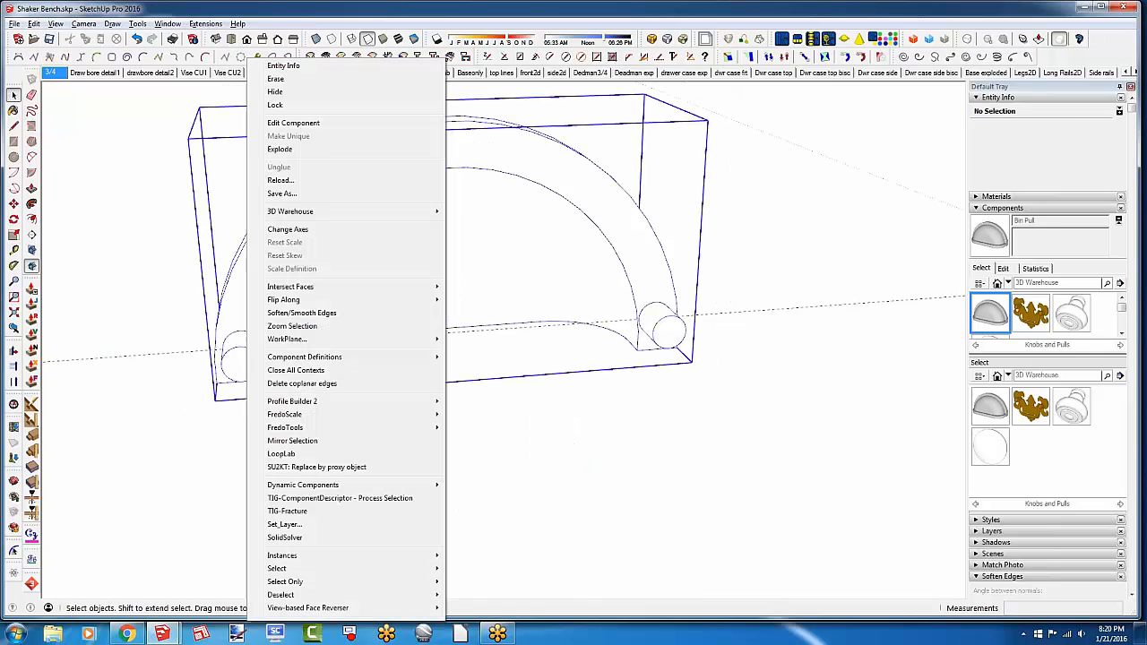
click(189, 416)
Change the bin pull's axes, placing the origin at its lower end corner with red along its length and green toward the mounting posts
middle_drag(188, 415, 290, 422)
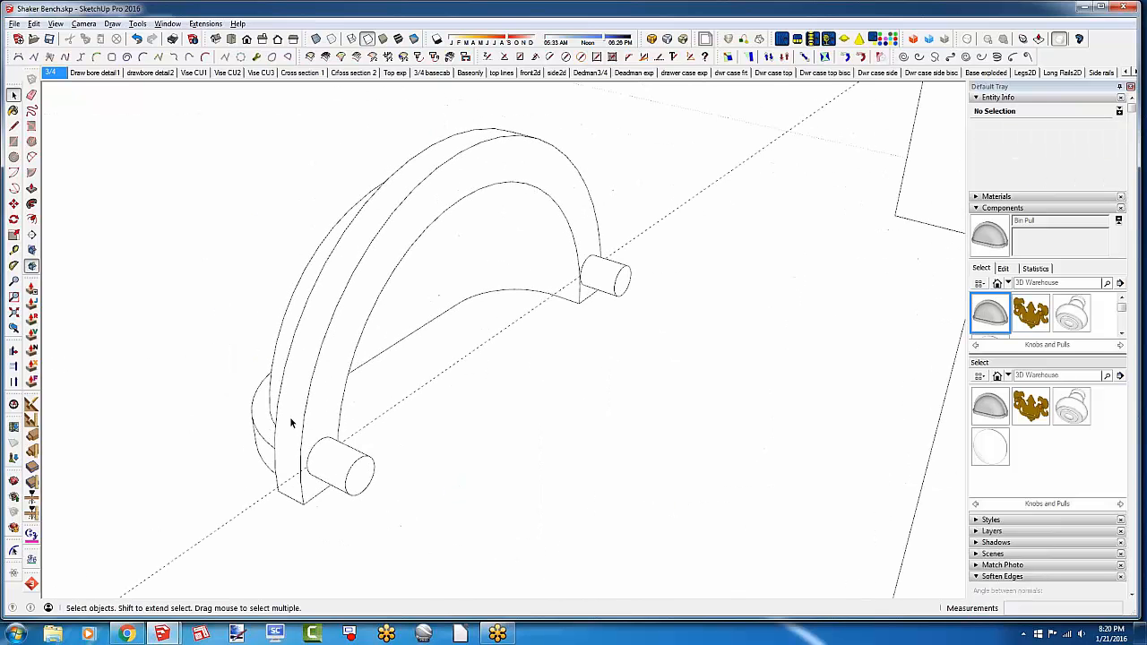
right_click(326, 361)
click(362, 230)
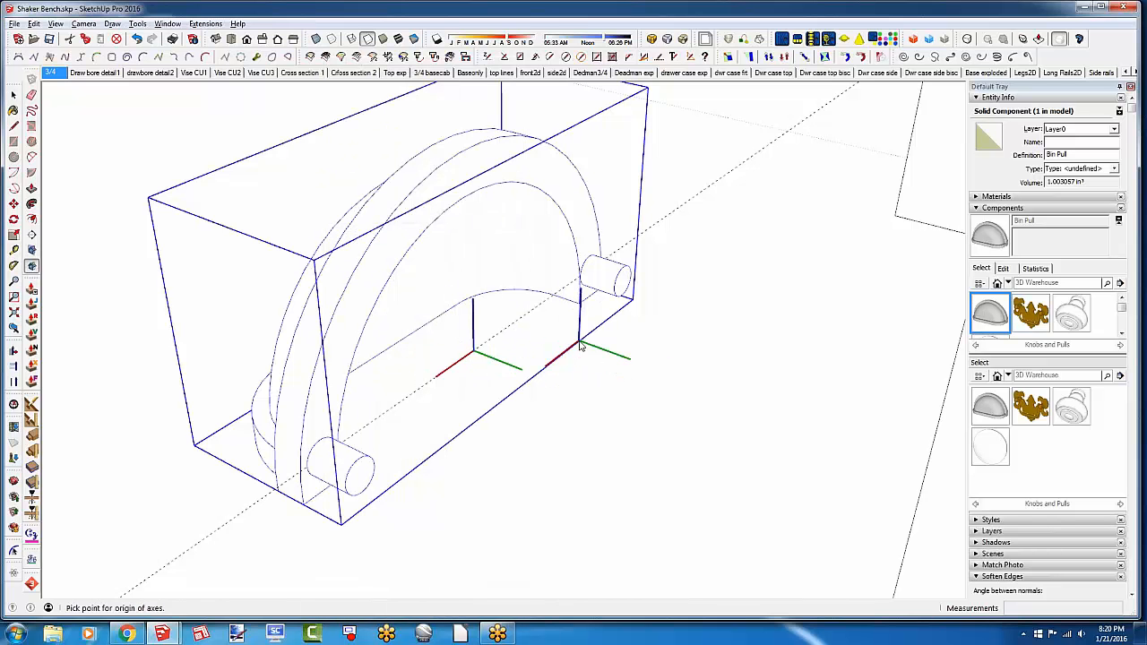
click(579, 309)
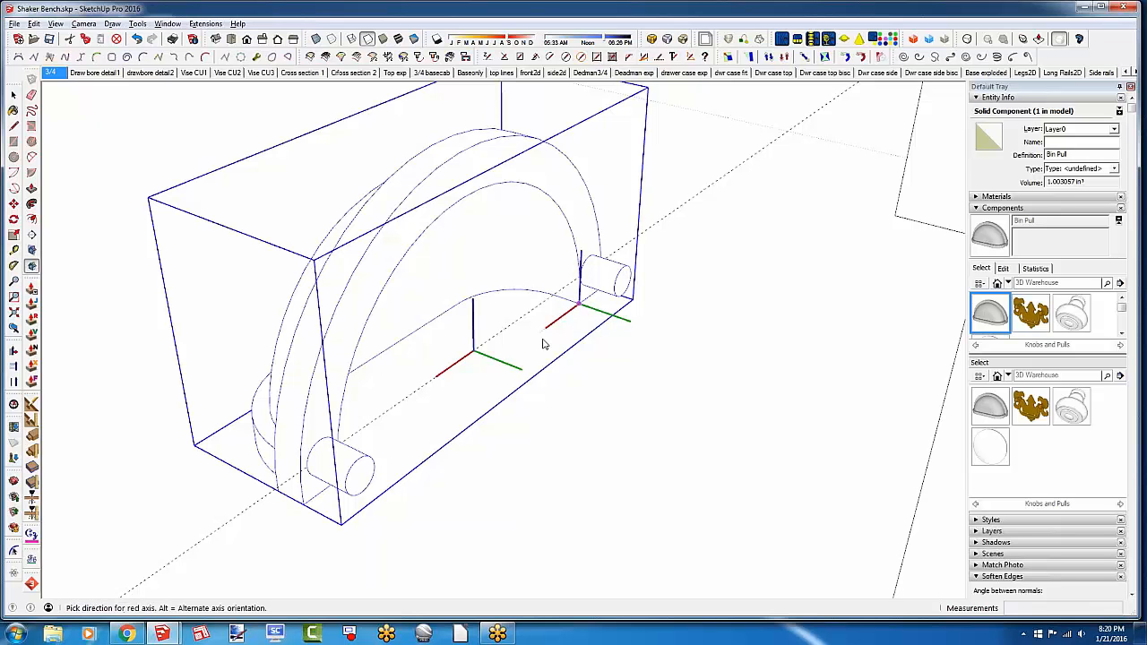
click(545, 343)
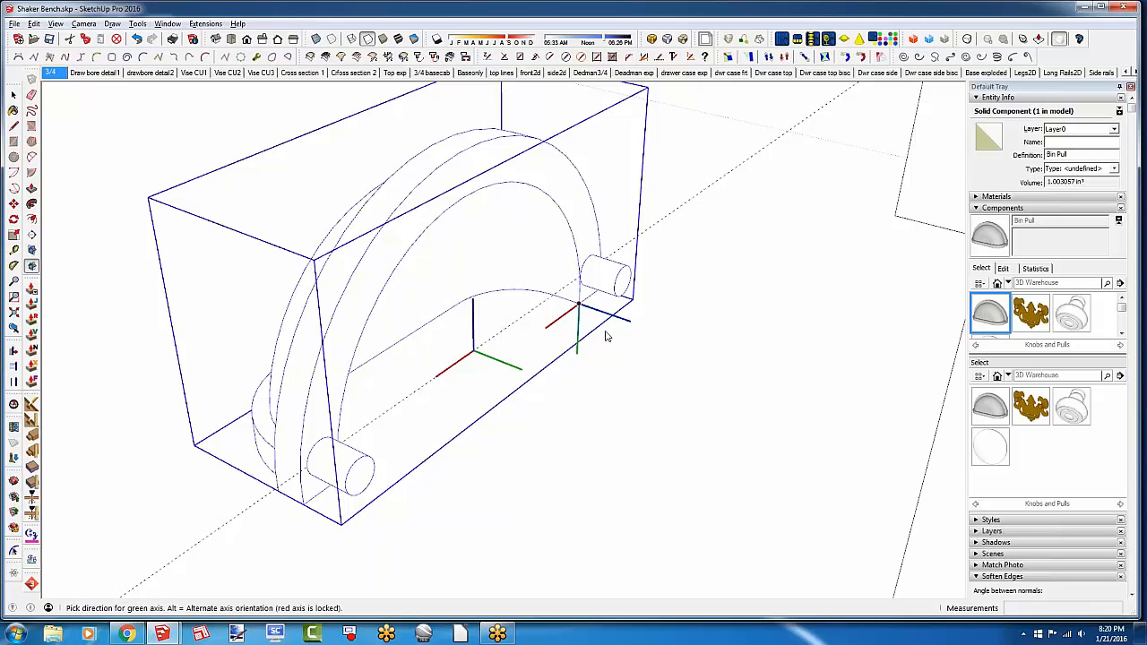
click(668, 332)
Insert a second Bin Pull from the In Model components, placing its new origin at the guide intersection on the bench front
middle_drag(205, 325, 887, 398)
scroll(645, 335, down, 2)
scroll(645, 335, down, 6)
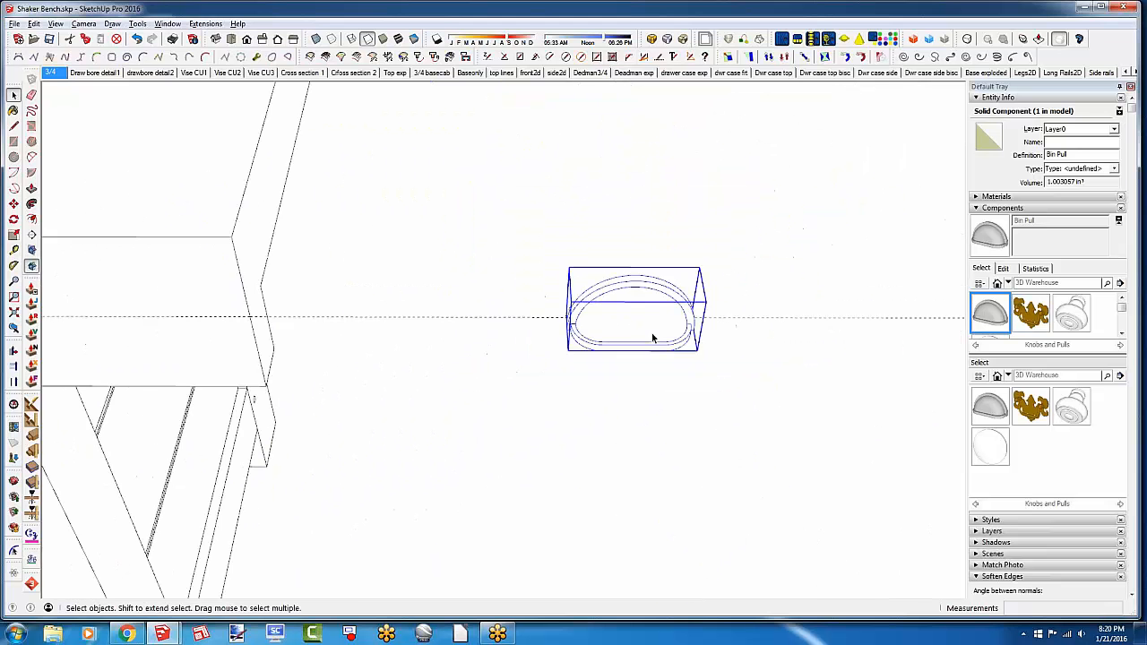
click(997, 283)
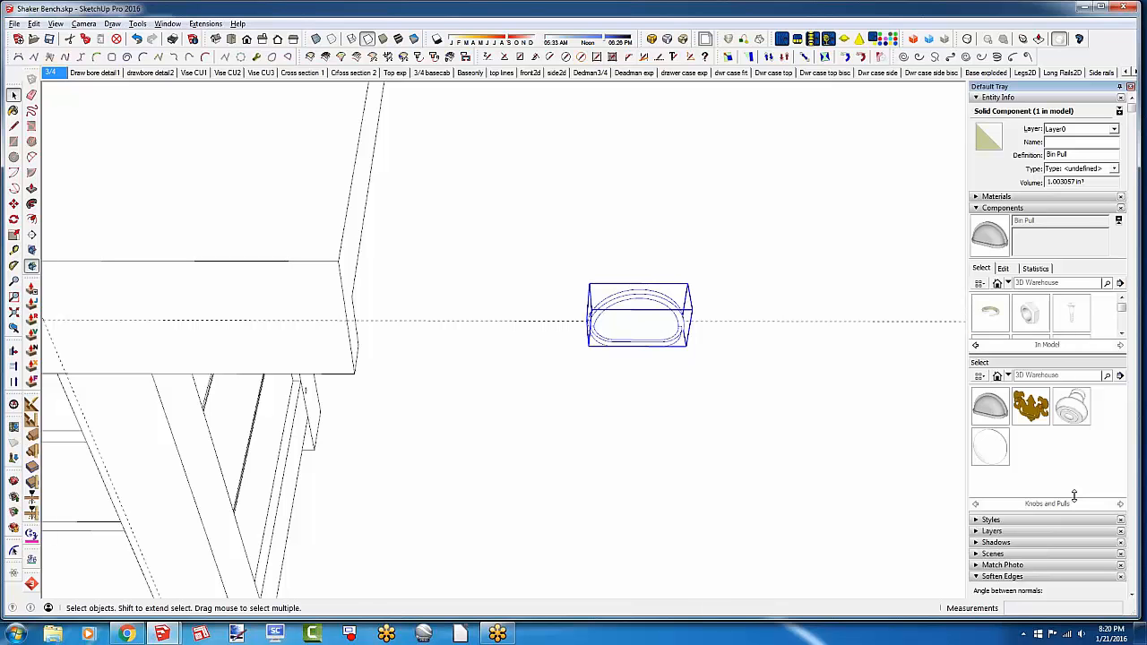
click(1118, 221)
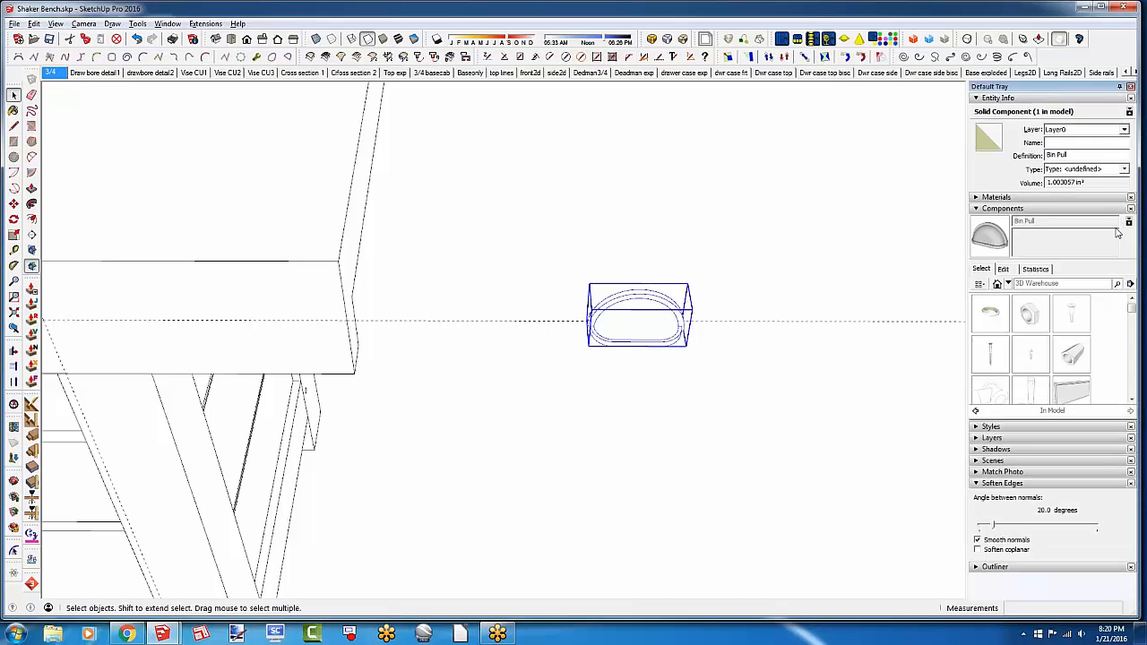
click(1132, 318)
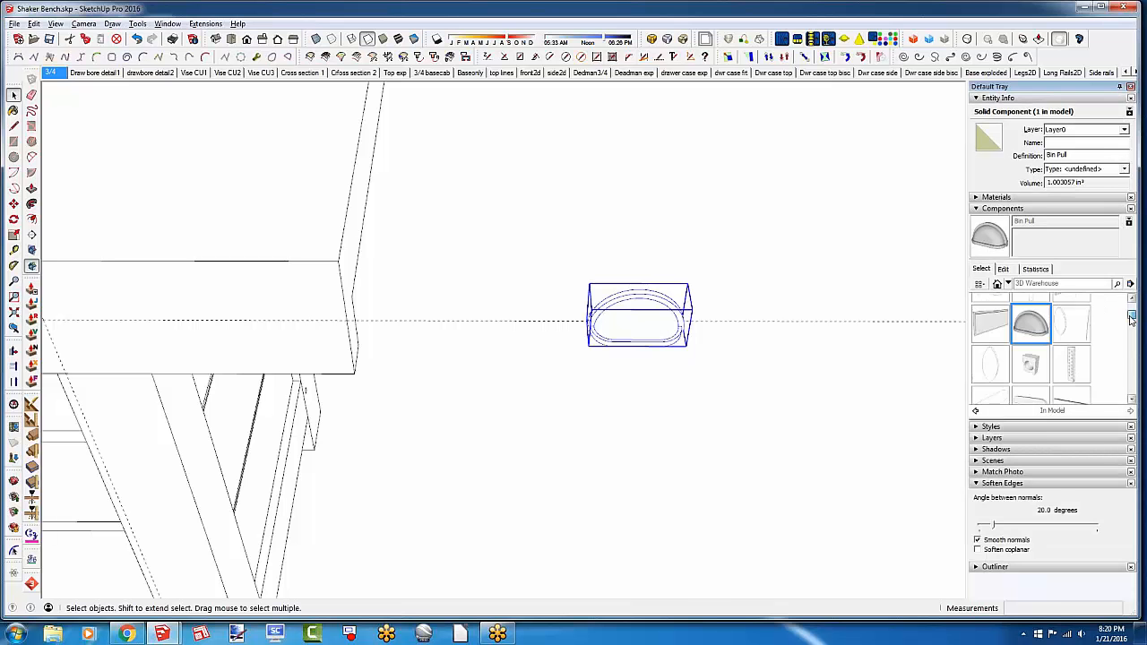
drag(1130, 320, 1131, 320)
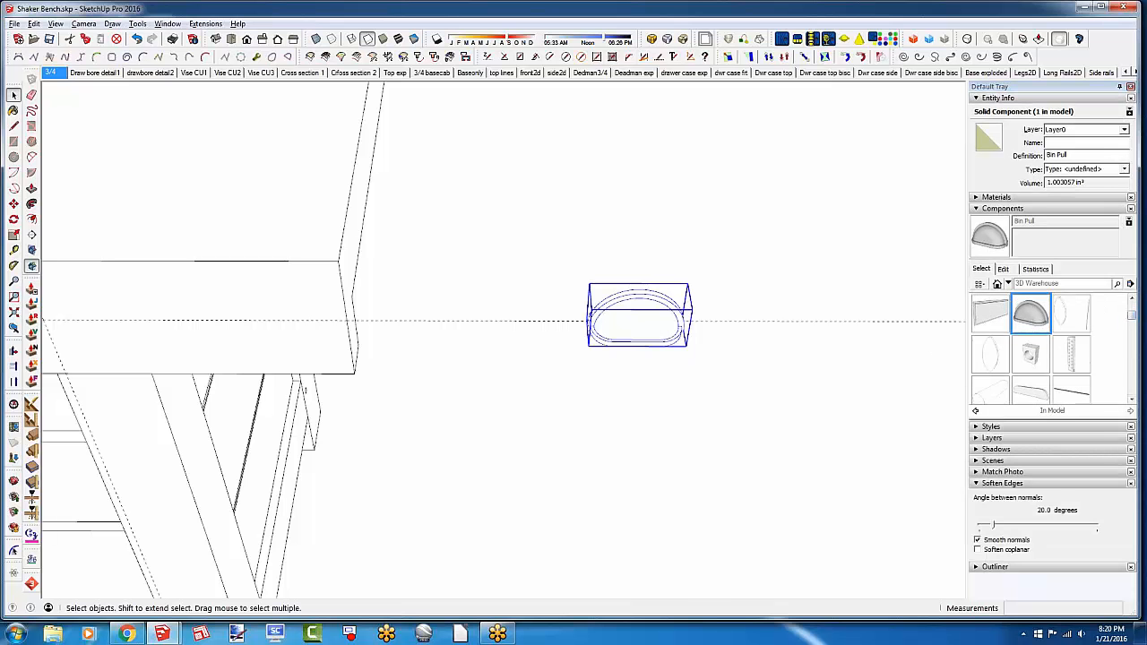
click(1030, 314)
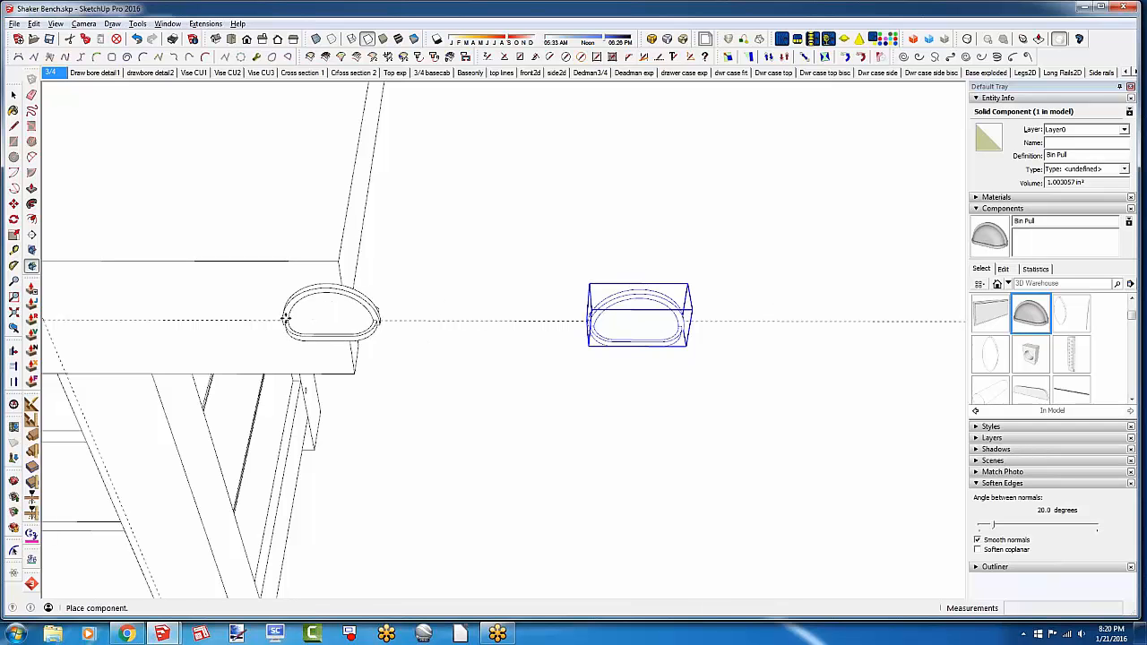
scroll(499, 320, down, 3)
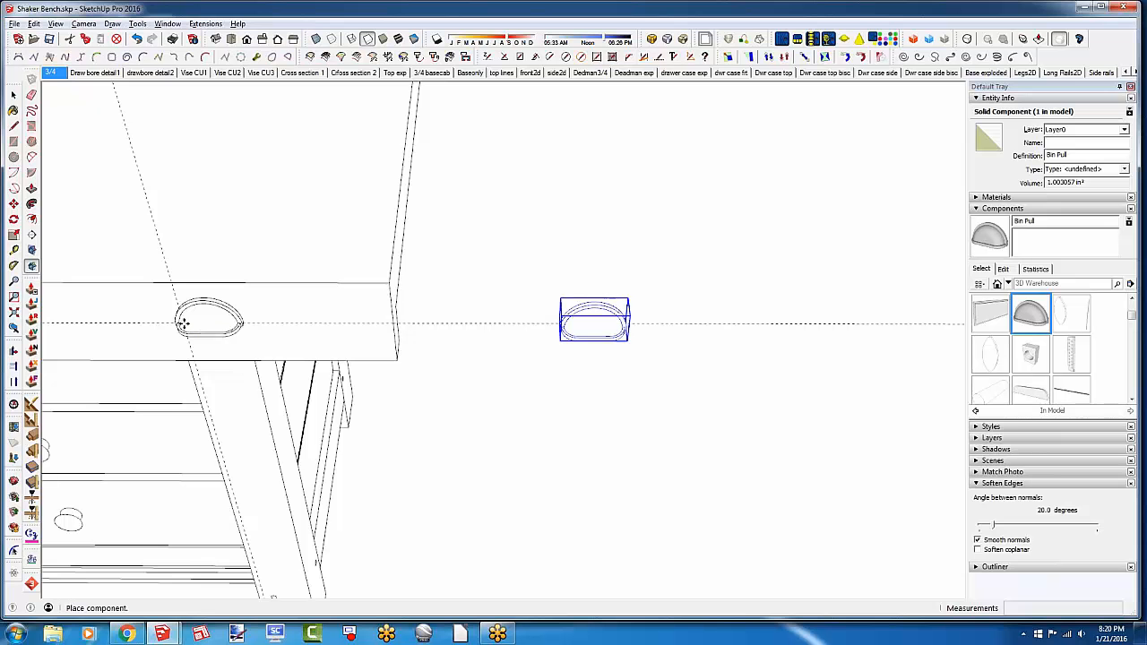
click(183, 323)
Offset a vertical guide about 12" from the bench top's front end edge, beside the loose bin pull
middle_drag(286, 332, 576, 390)
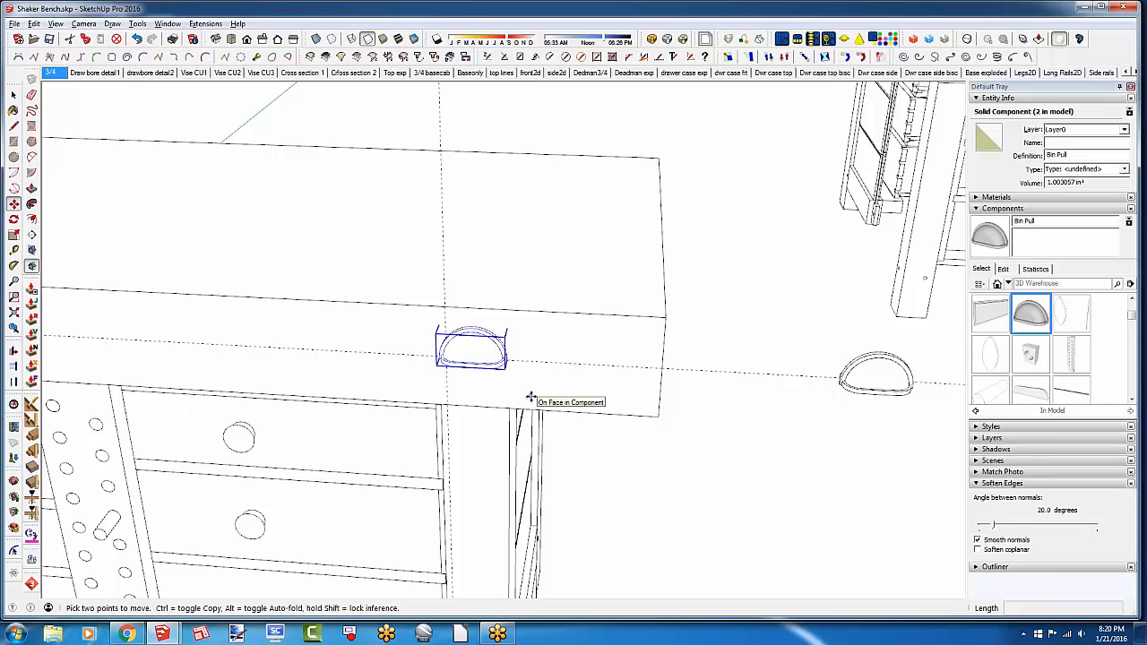
scroll(535, 337, down, 2)
scroll(537, 338, down, 1)
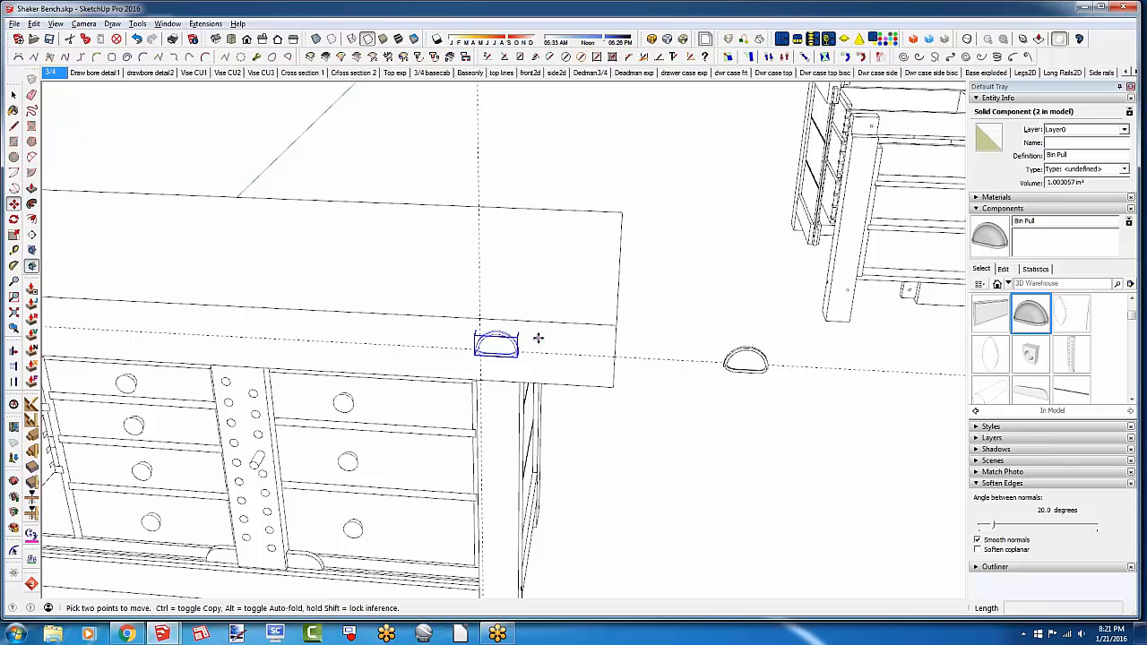
middle_drag(547, 400, 67, 368)
scroll(153, 348, up, 5)
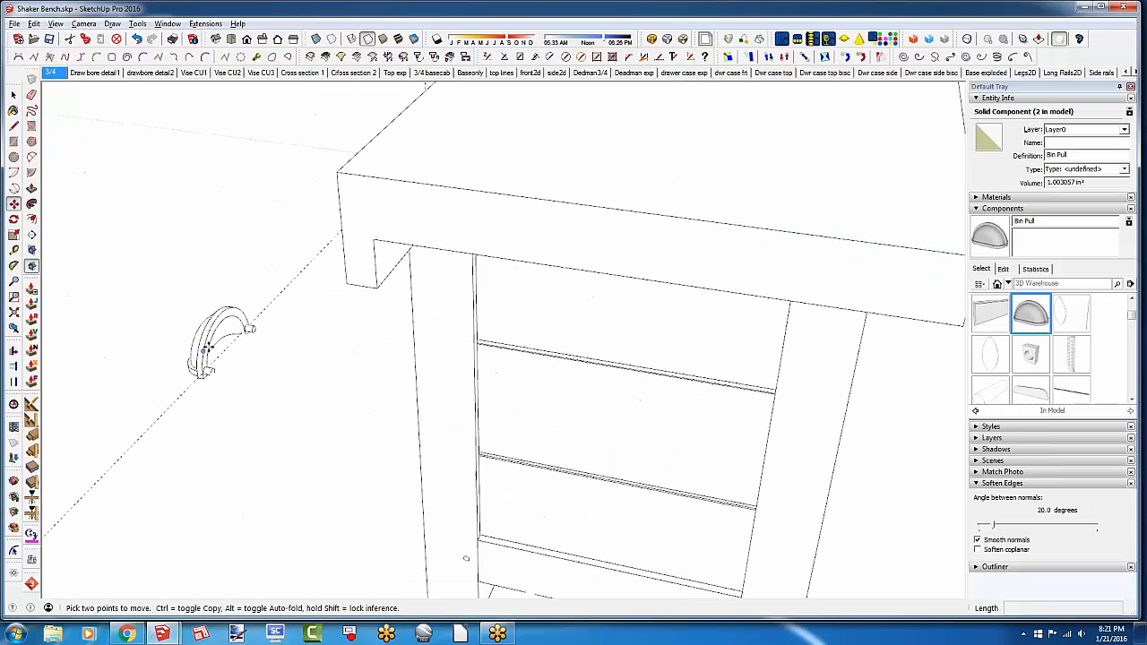
scroll(206, 347, up, 3)
mouse_move(198, 343)
middle_down()
mouse_move(364, 272)
mouse_move(394, 305)
mouse_move(201, 336)
middle_up()
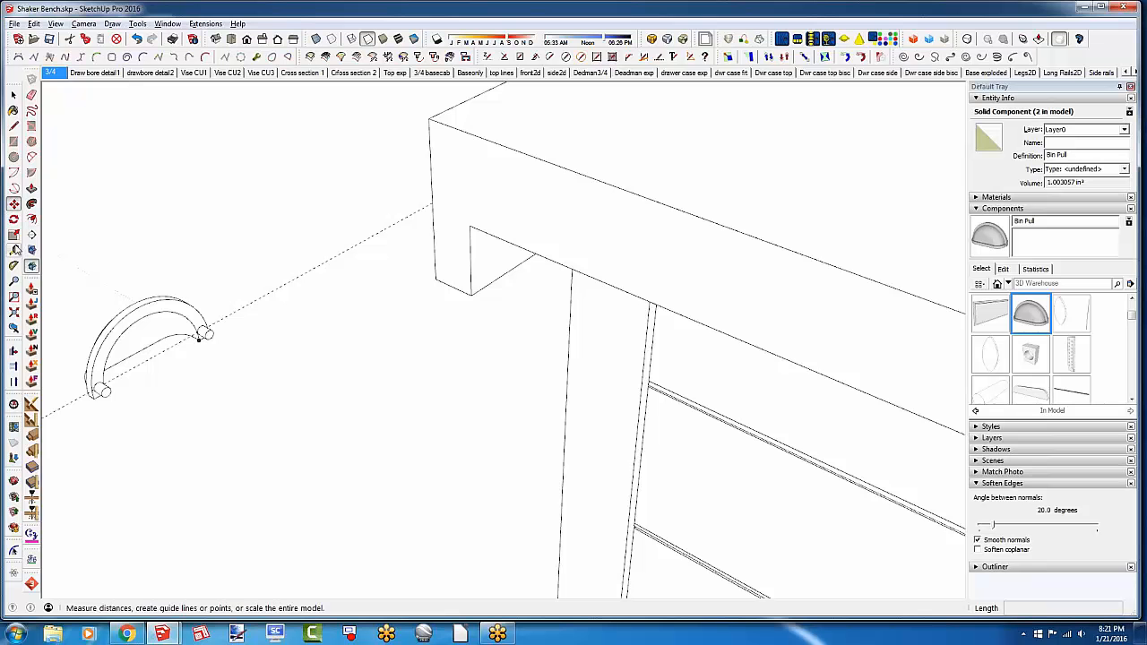
click(13, 250)
click(435, 159)
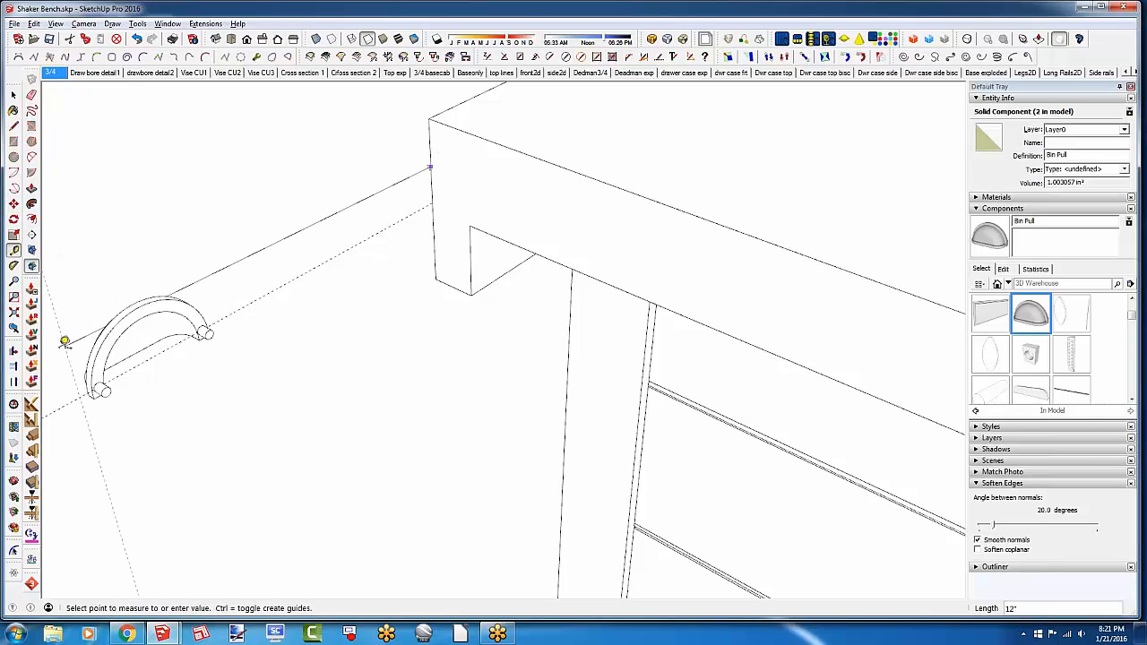
Place a vertical guide line through the crest of the bin pull's arch, about 10 9/64" from the bench top's end edge
scroll(129, 313, up, 3)
scroll(129, 309, up, 1)
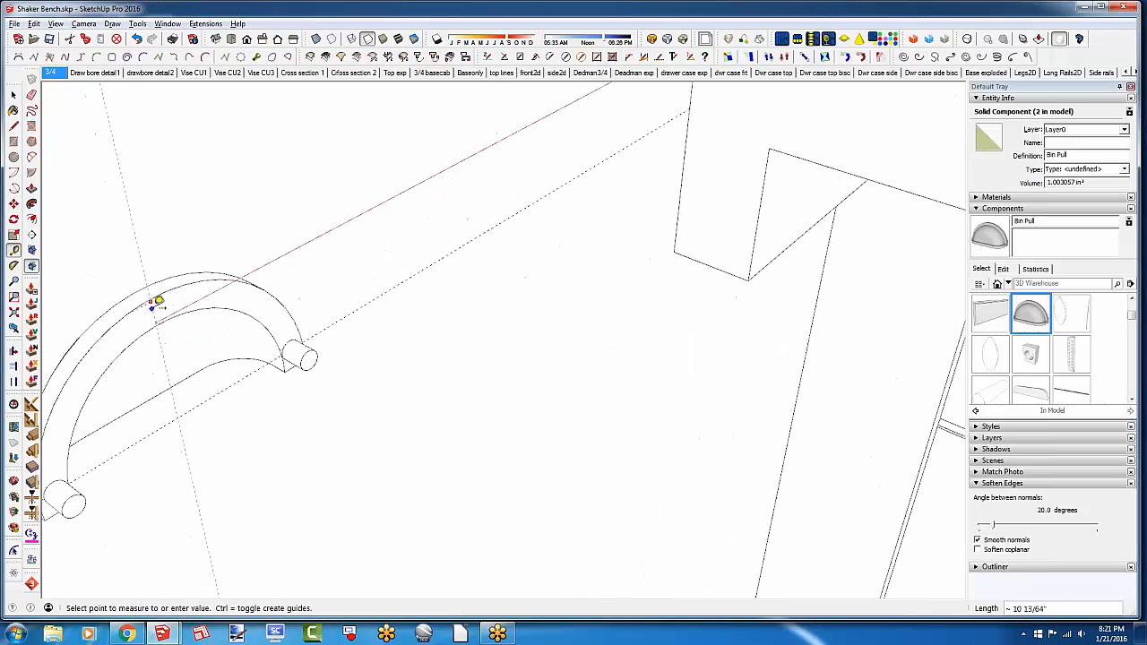
shift+middle_drag(150, 308, 176, 238)
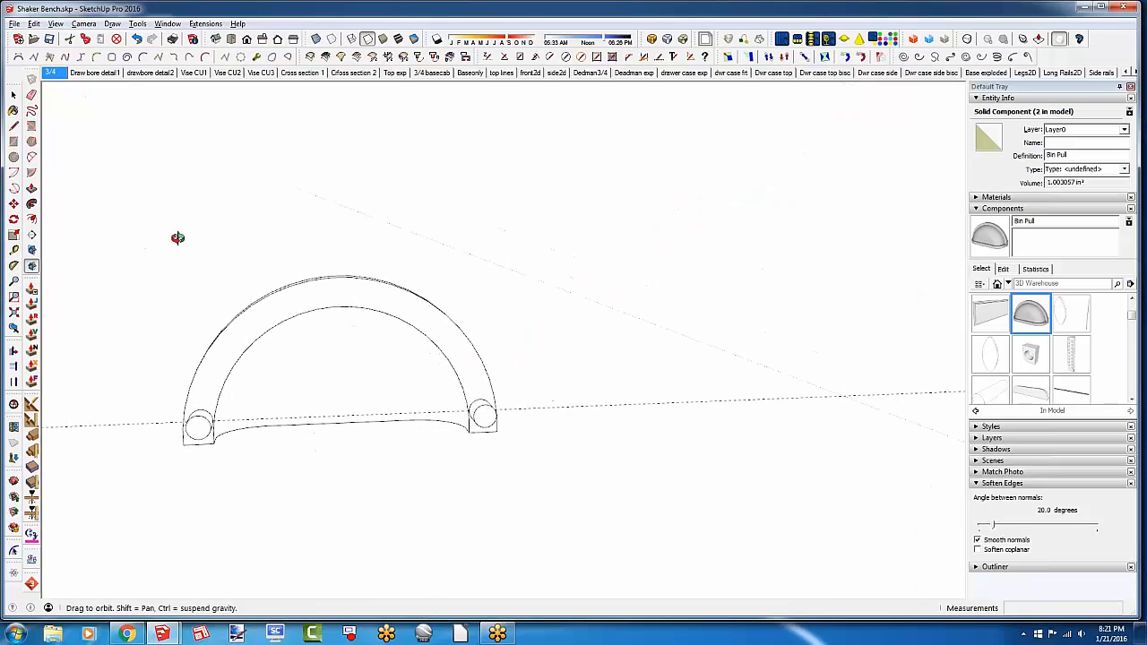
scroll(305, 282, up, 2)
scroll(327, 276, up, 3)
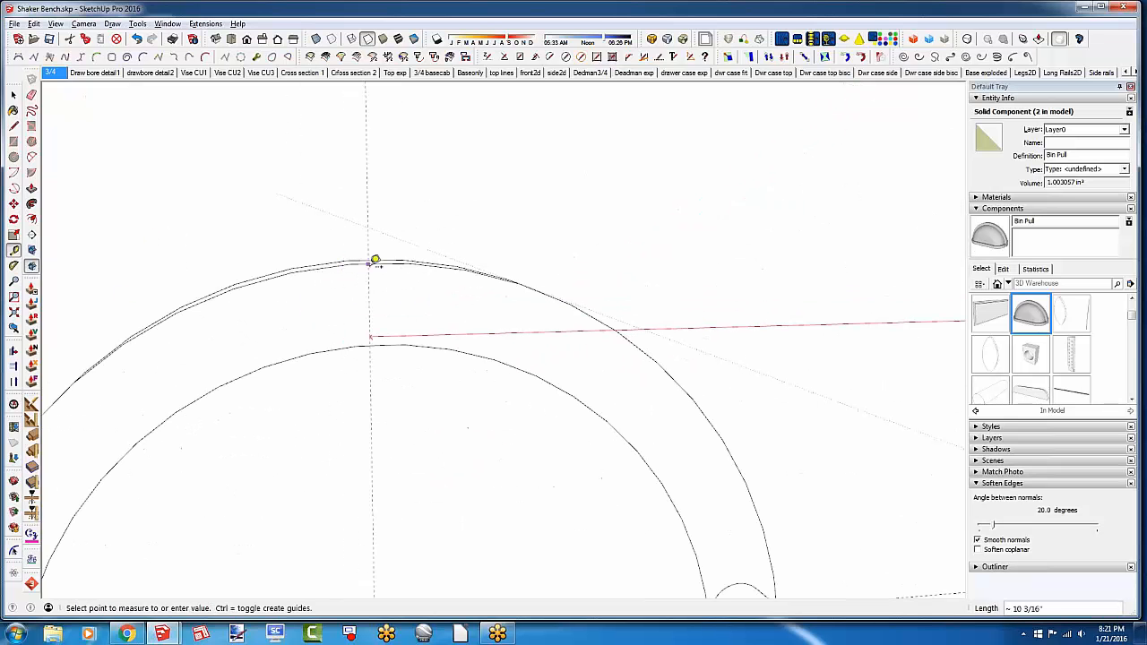
key(Escape)
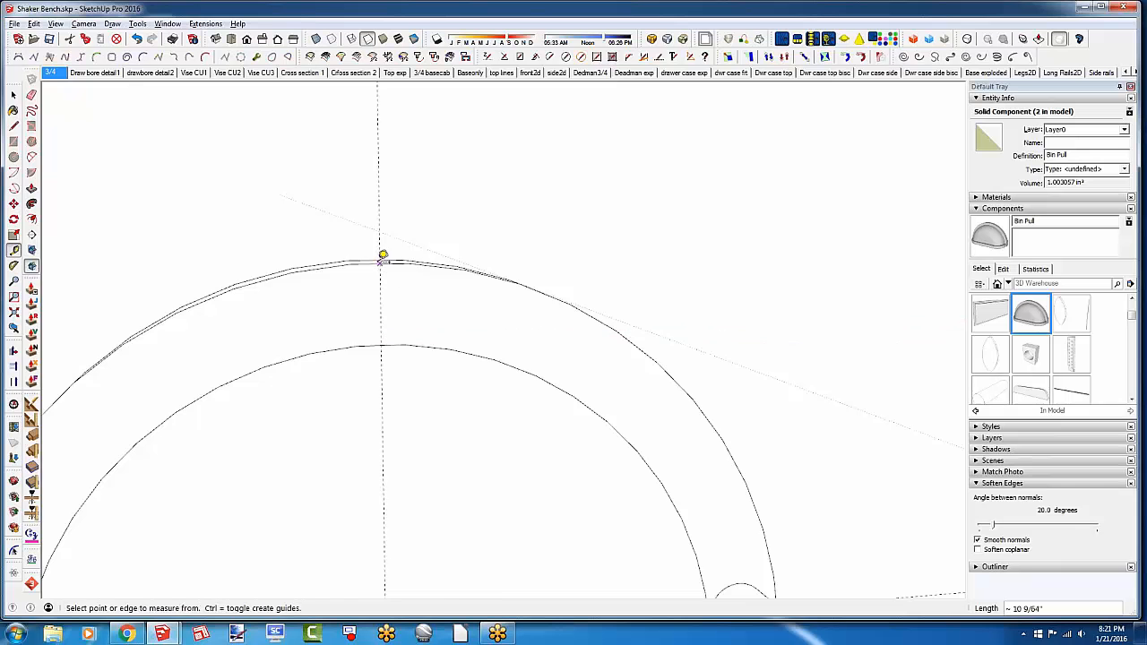
Change the bin pull component's axes, placing the origin at the intersection of the two guides and the red axis along the lengthwise guide
middle_drag(292, 307, 367, 245)
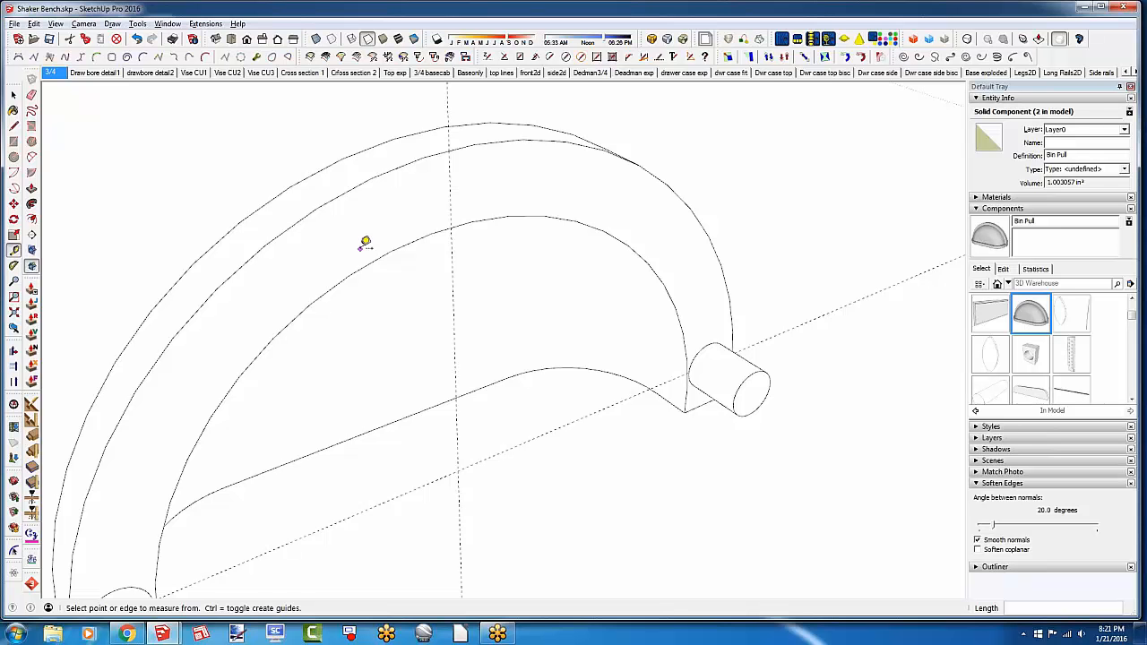
key(space)
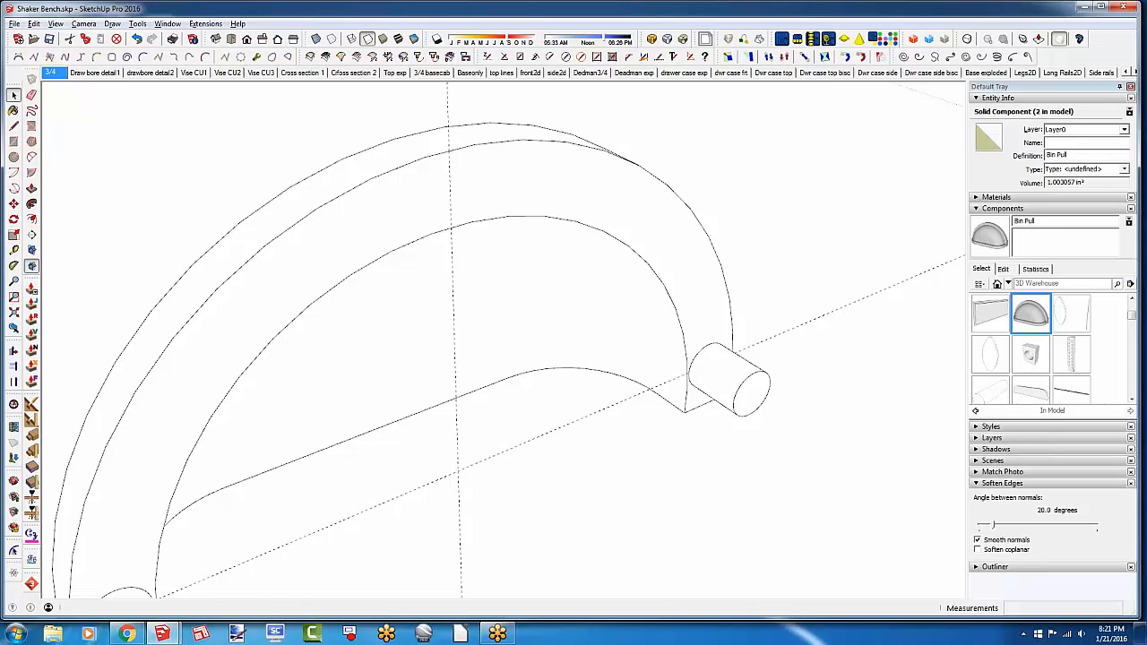
right_click(360, 257)
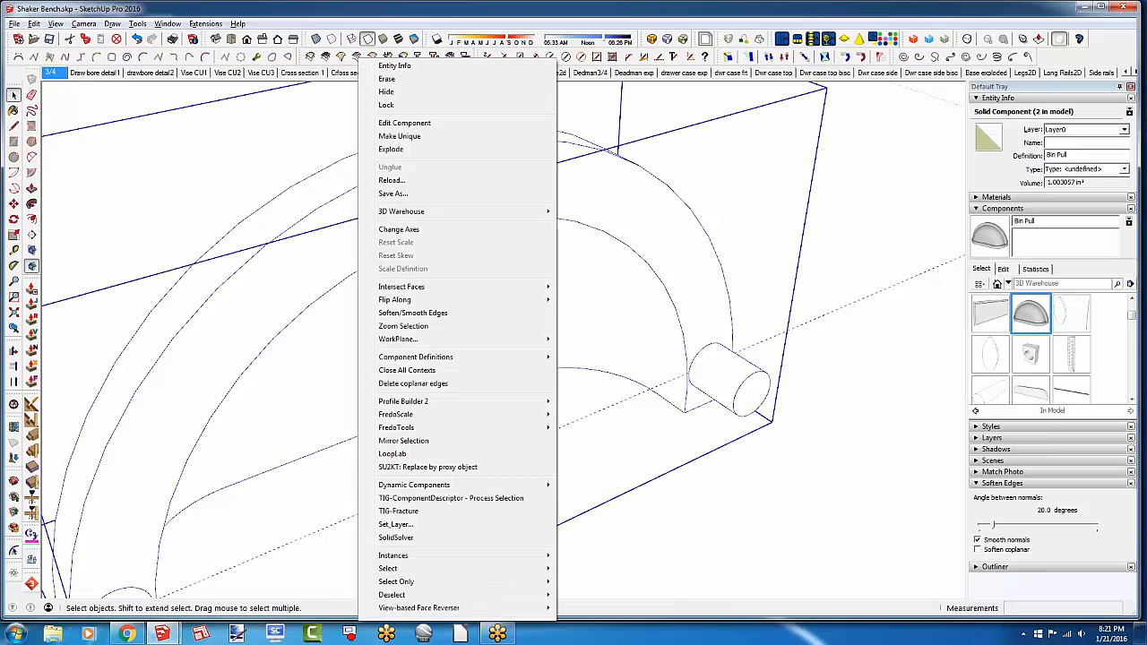
click(399, 229)
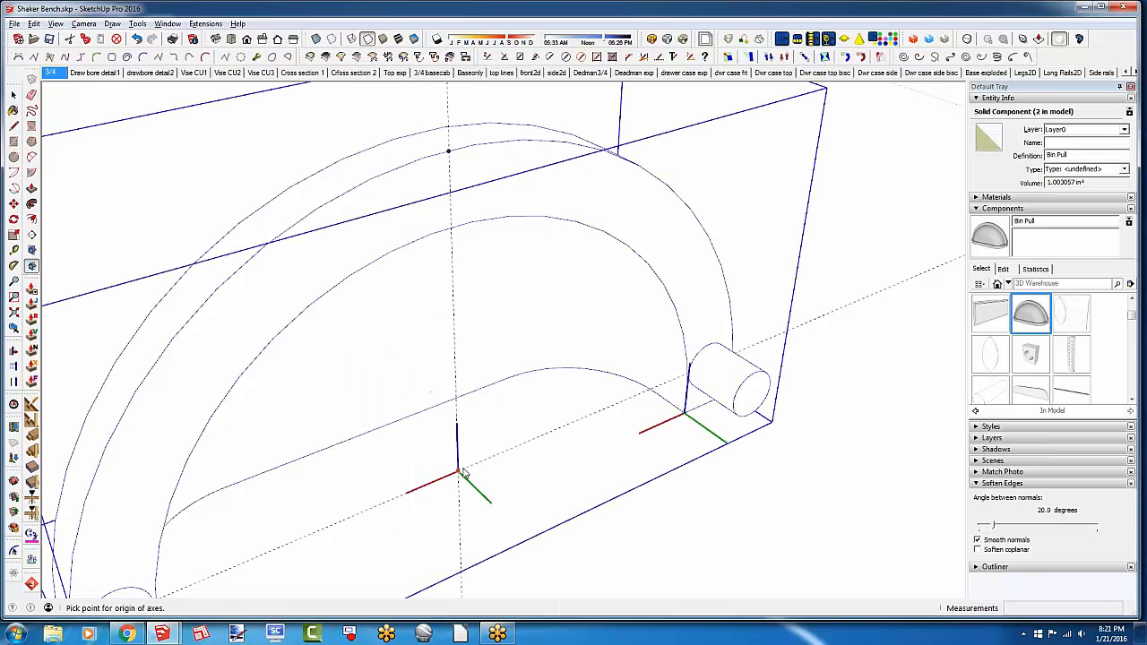
click(459, 472)
click(401, 499)
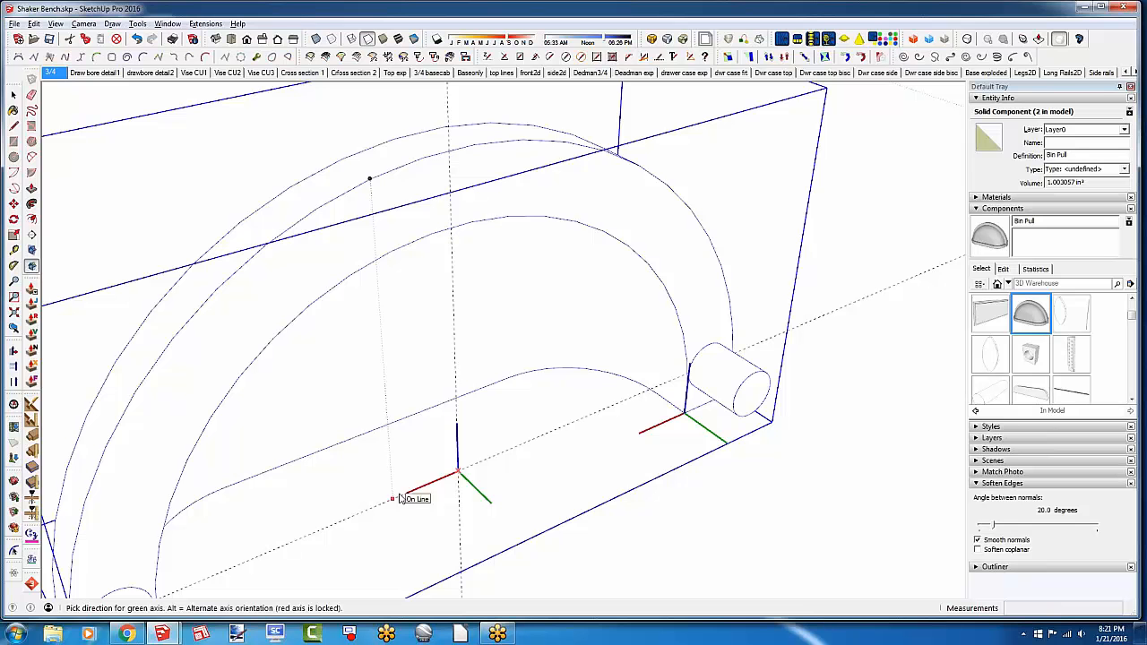
click(566, 586)
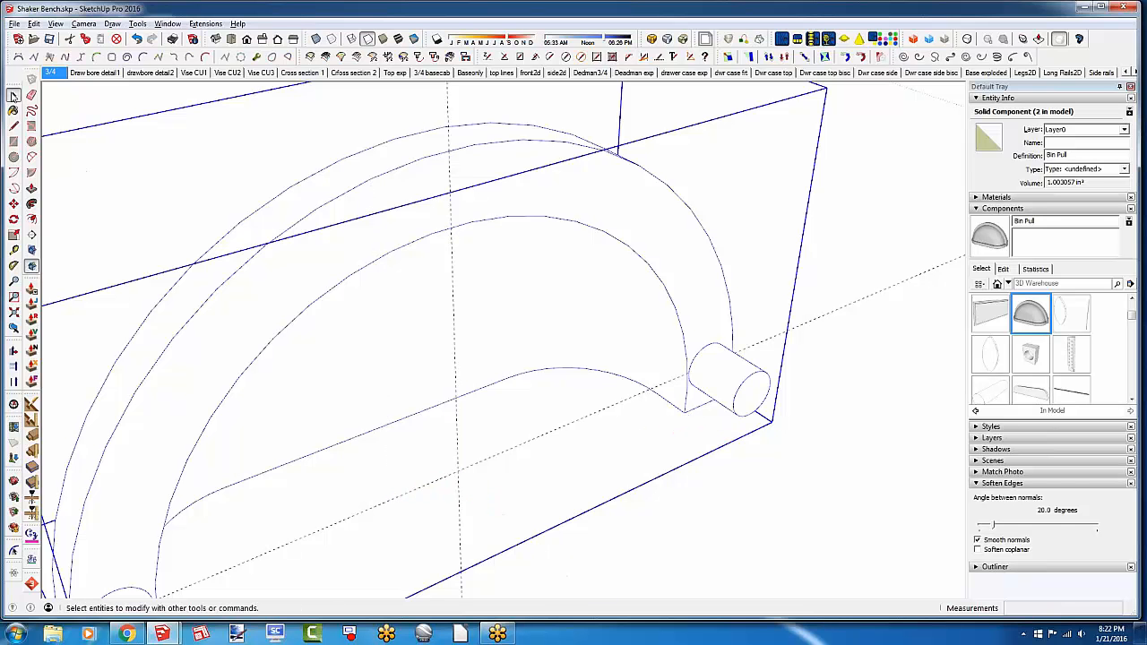
click(14, 94)
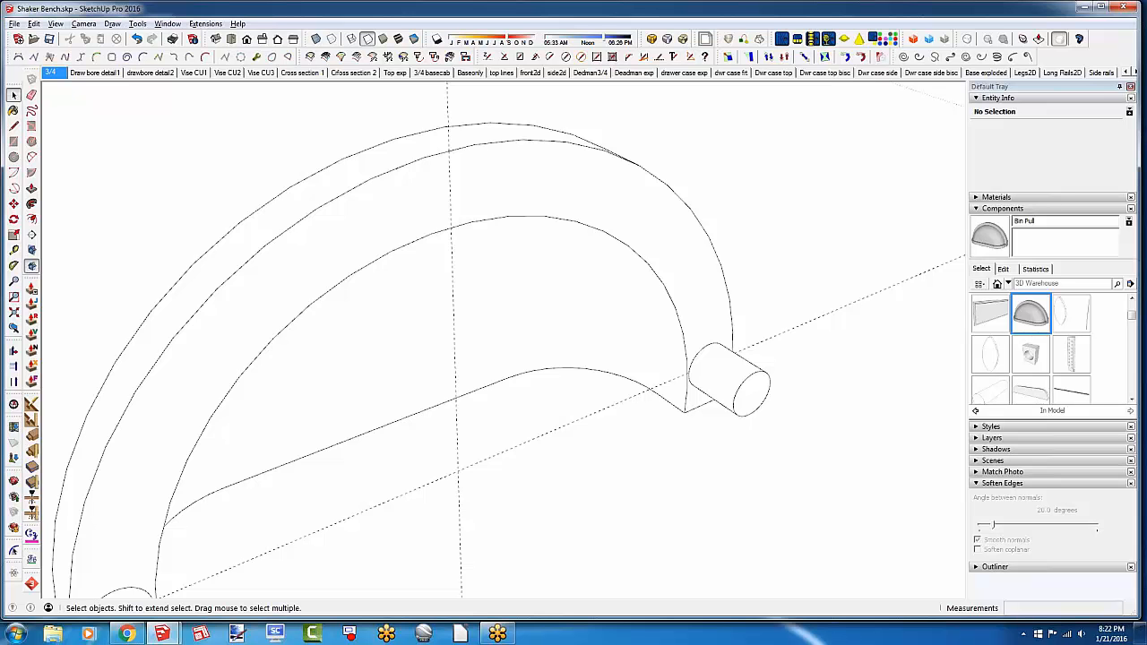
Show and enlarge the secondary component pane with the Knobs and Pulls collection, and try adding the Bin Pull without overwriting its existing file
scroll(403, 210, down, 5)
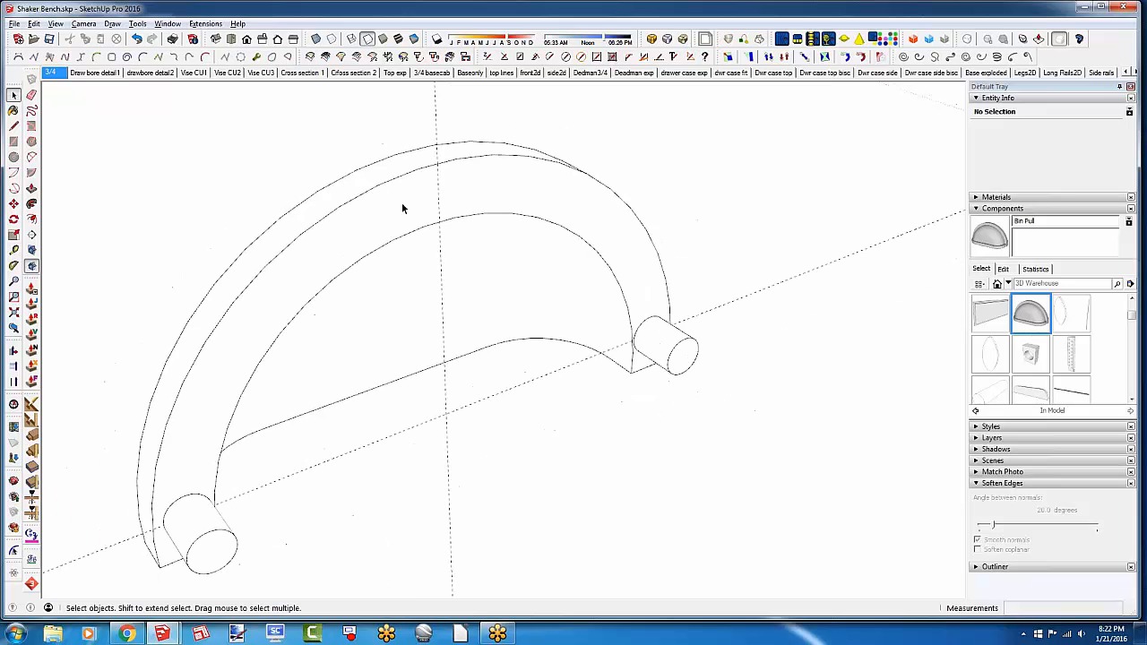
middle_drag(366, 309, 887, 434)
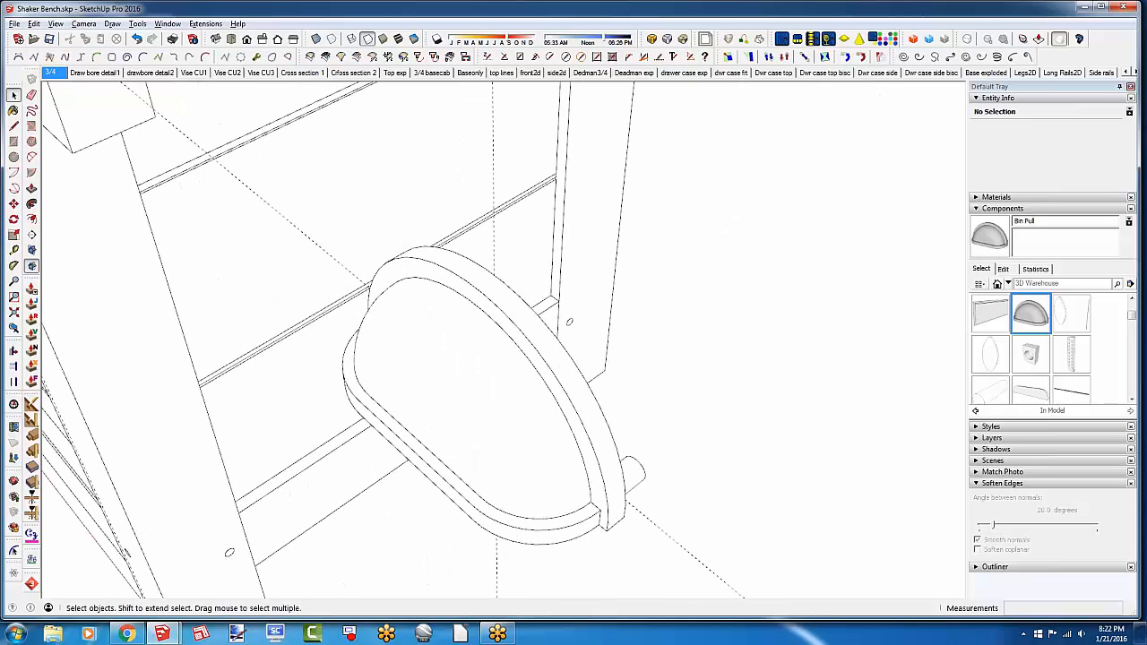
click(1129, 221)
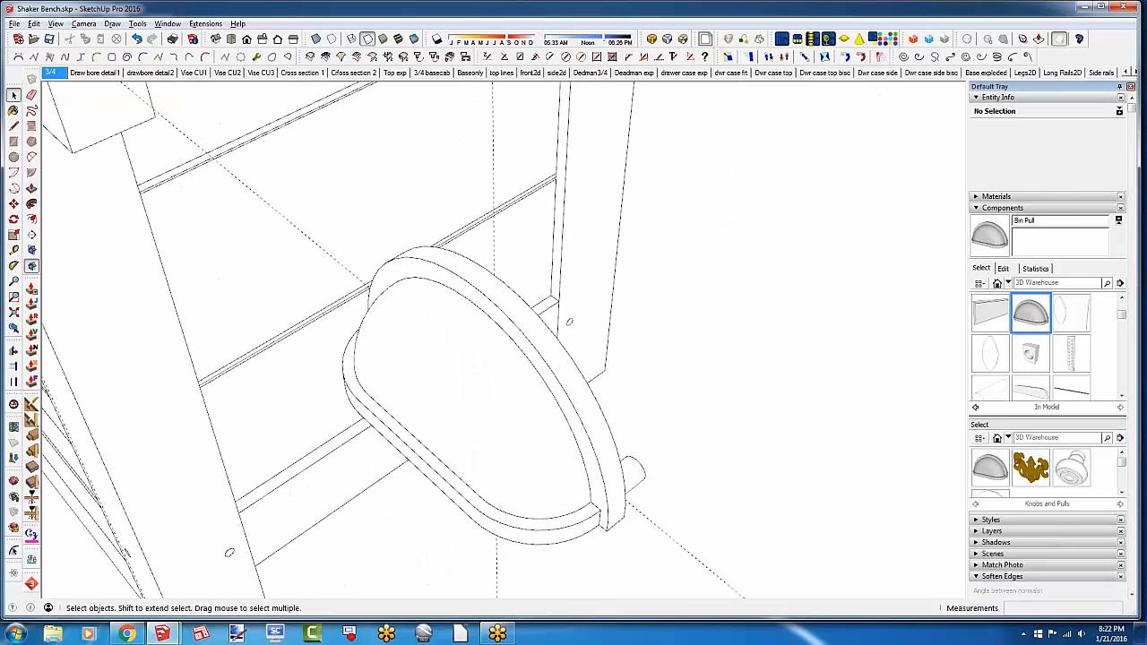
drag(1053, 512, 1046, 564)
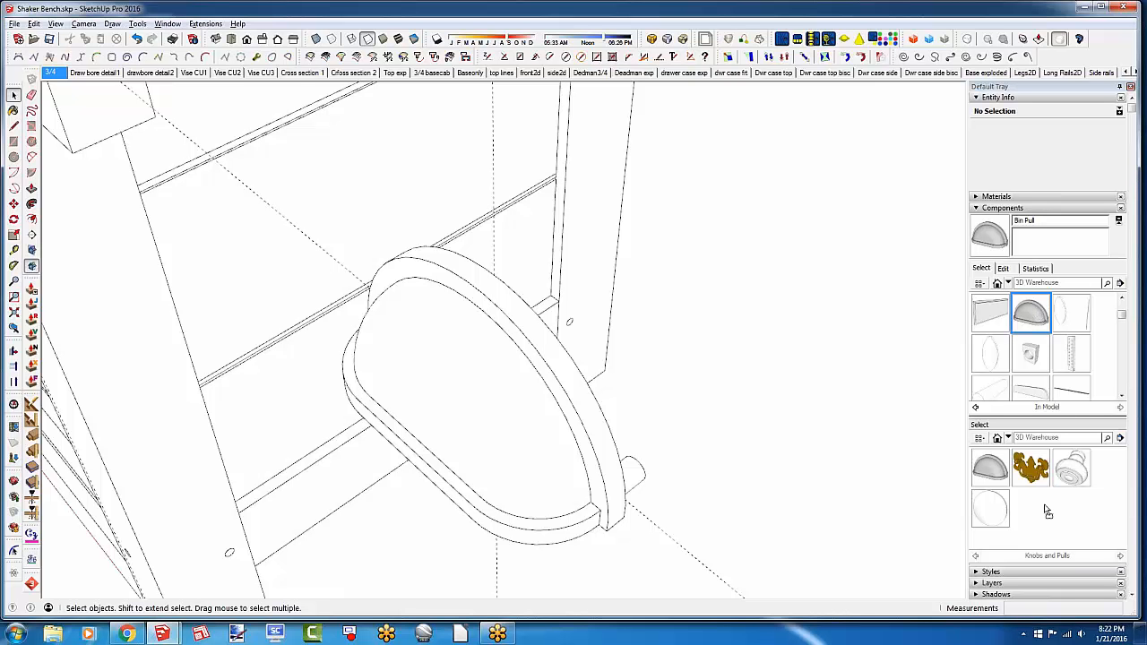
drag(1044, 505, 1037, 495)
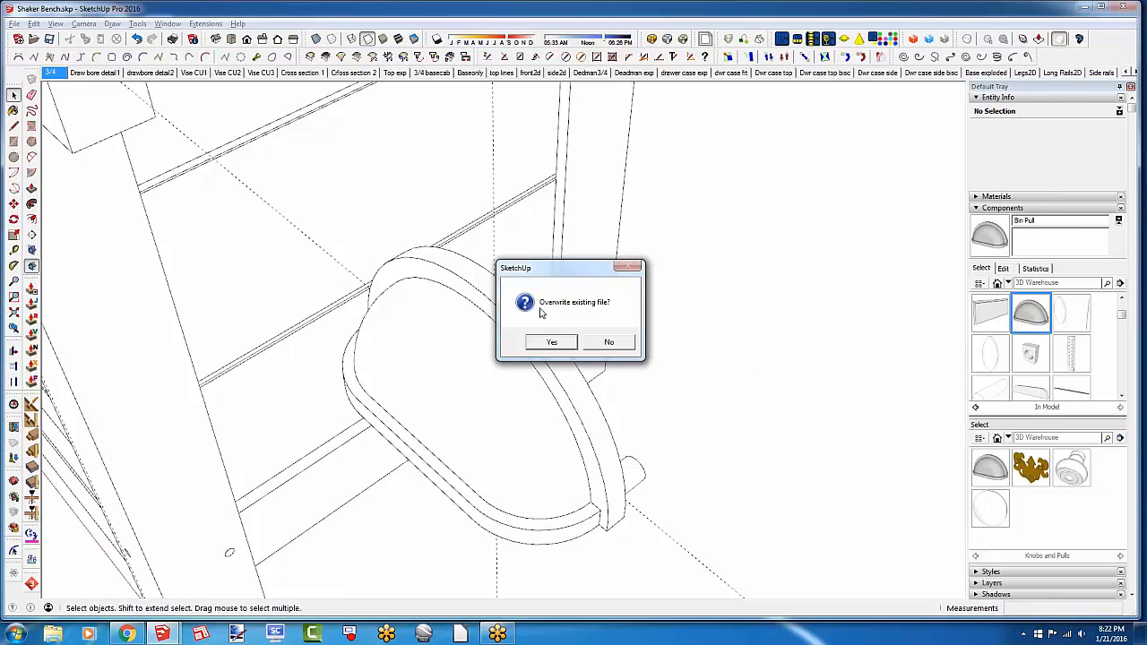
click(609, 345)
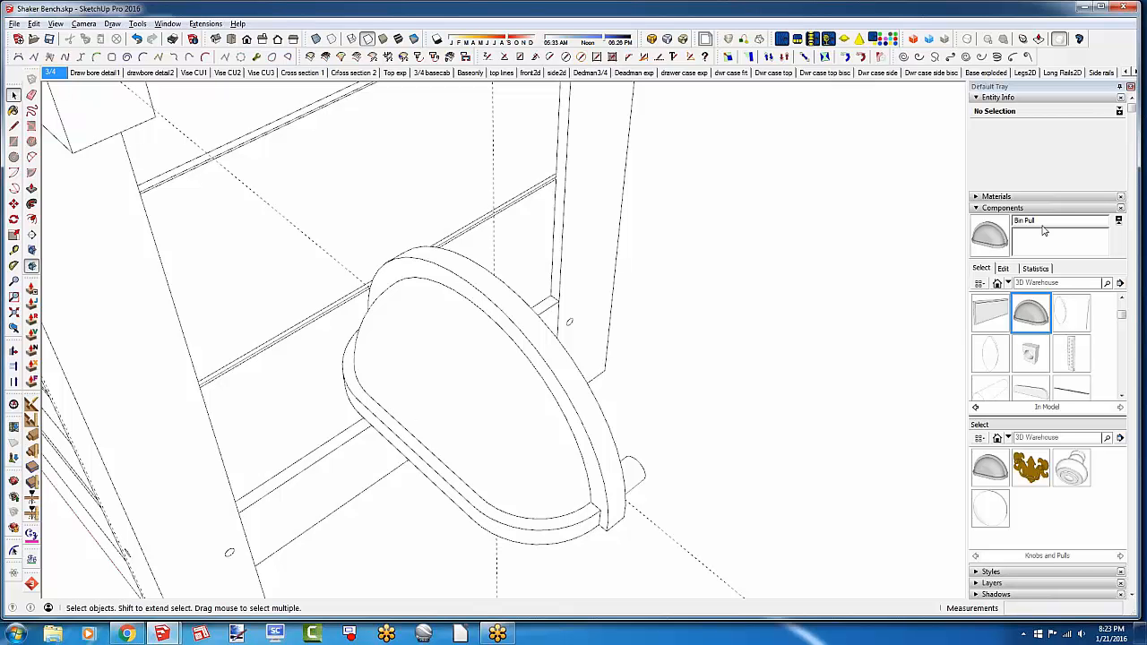
Rename the bin pull's definition as Bin Pull new and copy it into the Knobs and Pulls collection, overwriting the existing file
click(515, 395)
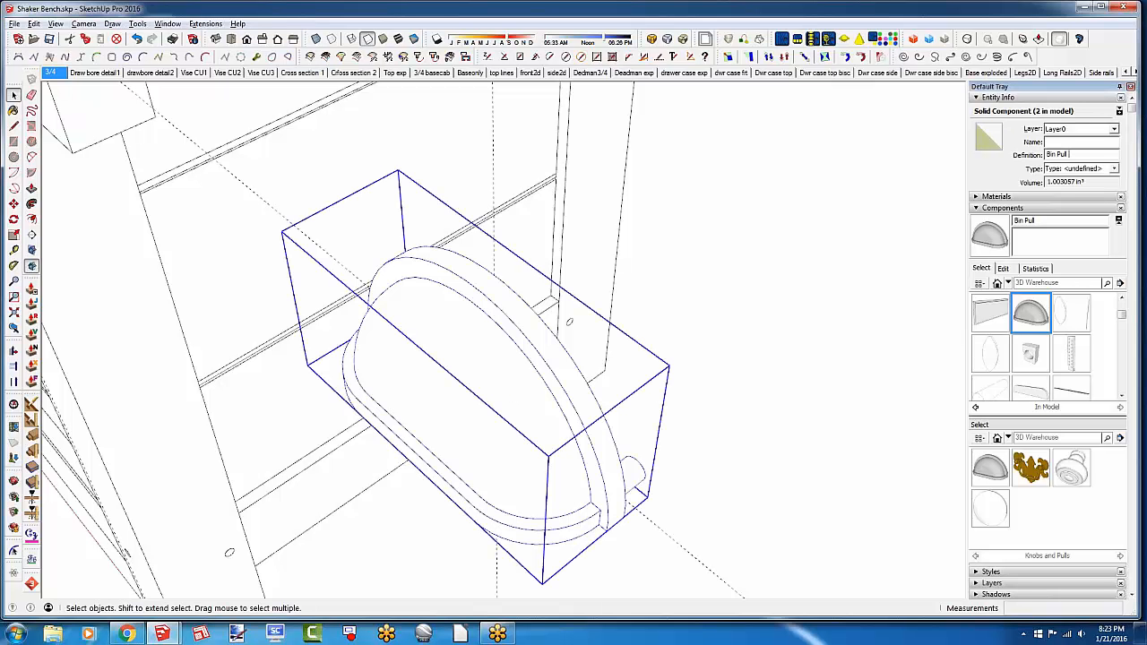
text(new)
key(Return)
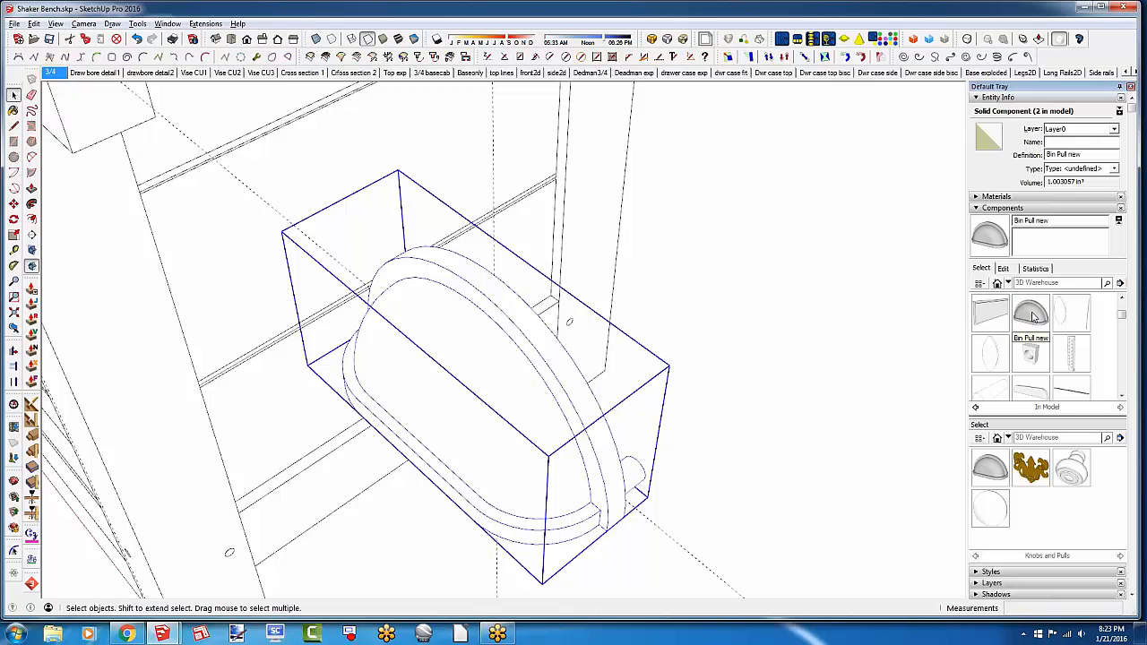
drag(1029, 316, 1054, 510)
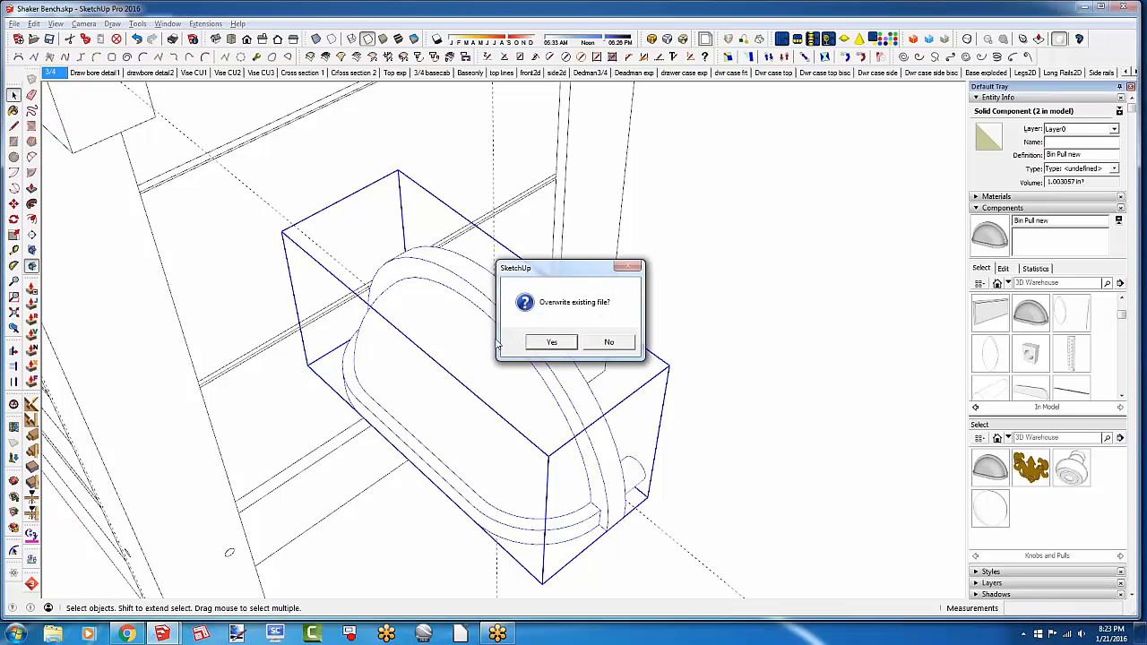
click(556, 346)
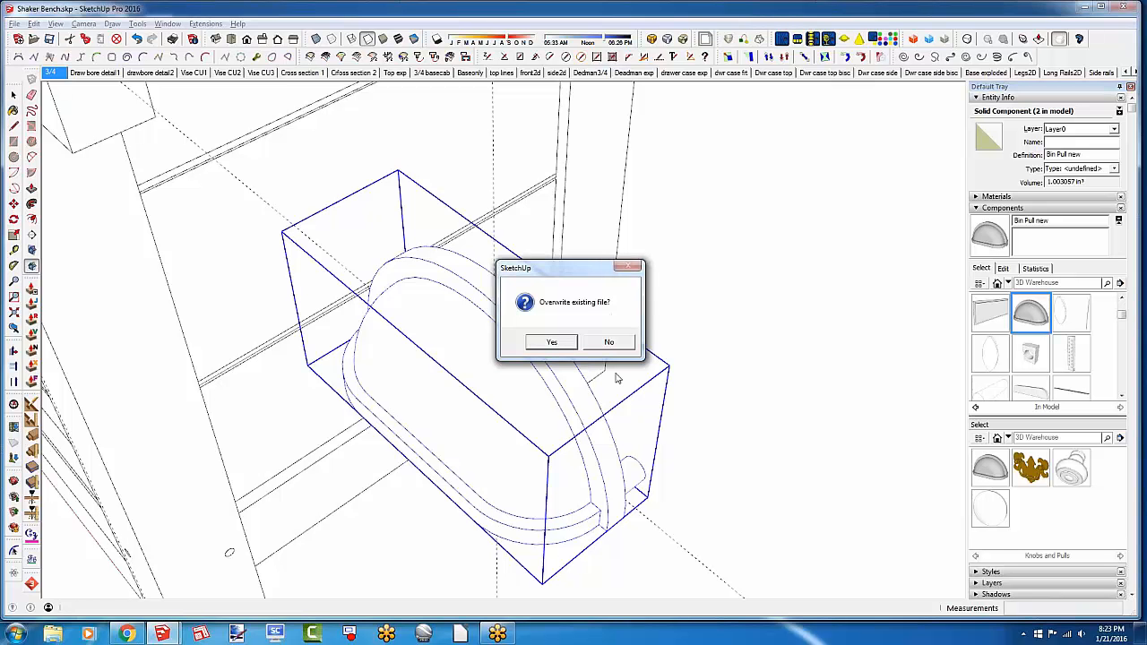
click(551, 342)
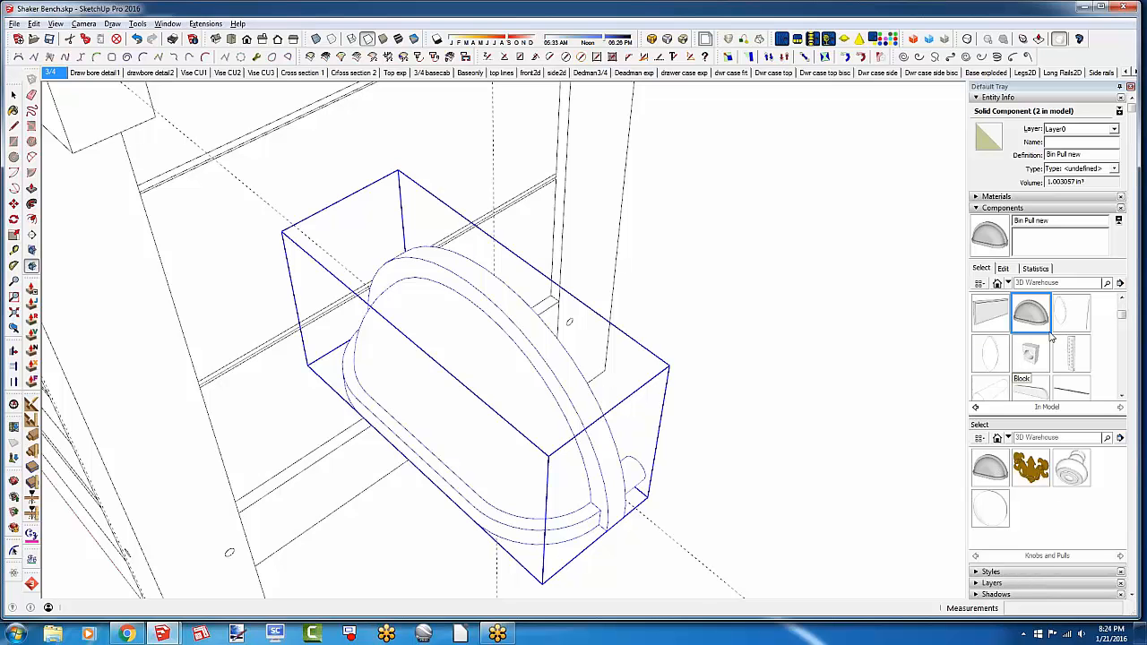
Examine the front of the workbench from the bin pulls across the drawer bank to the pulled-out drawer
scroll(522, 333, down, 5)
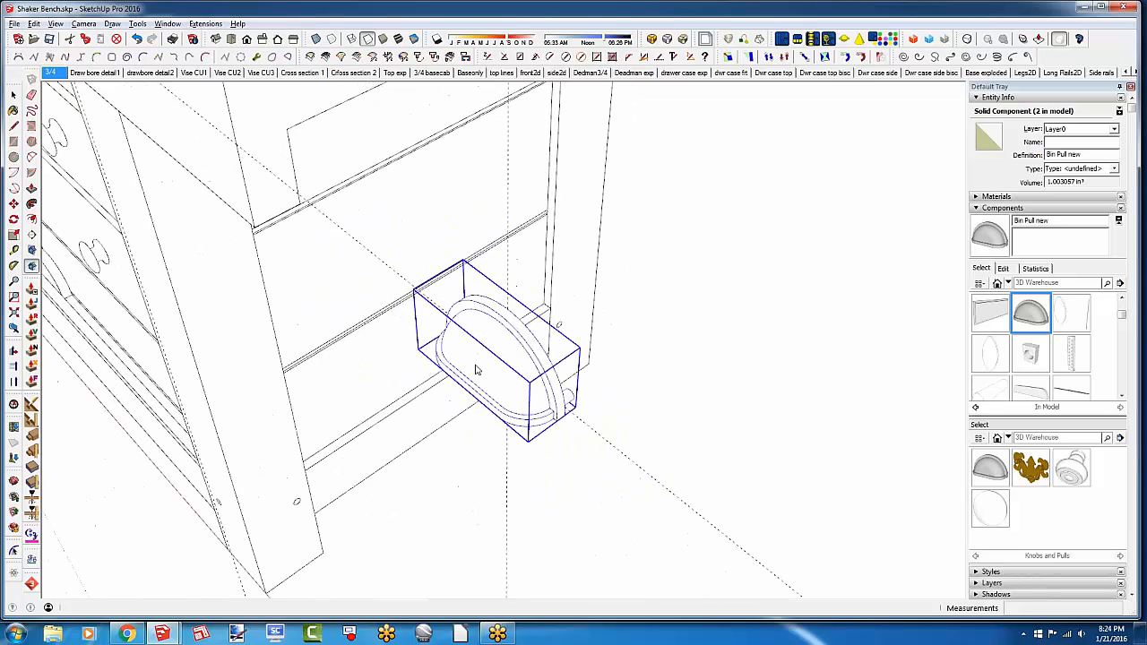
middle_drag(476, 364, 616, 390)
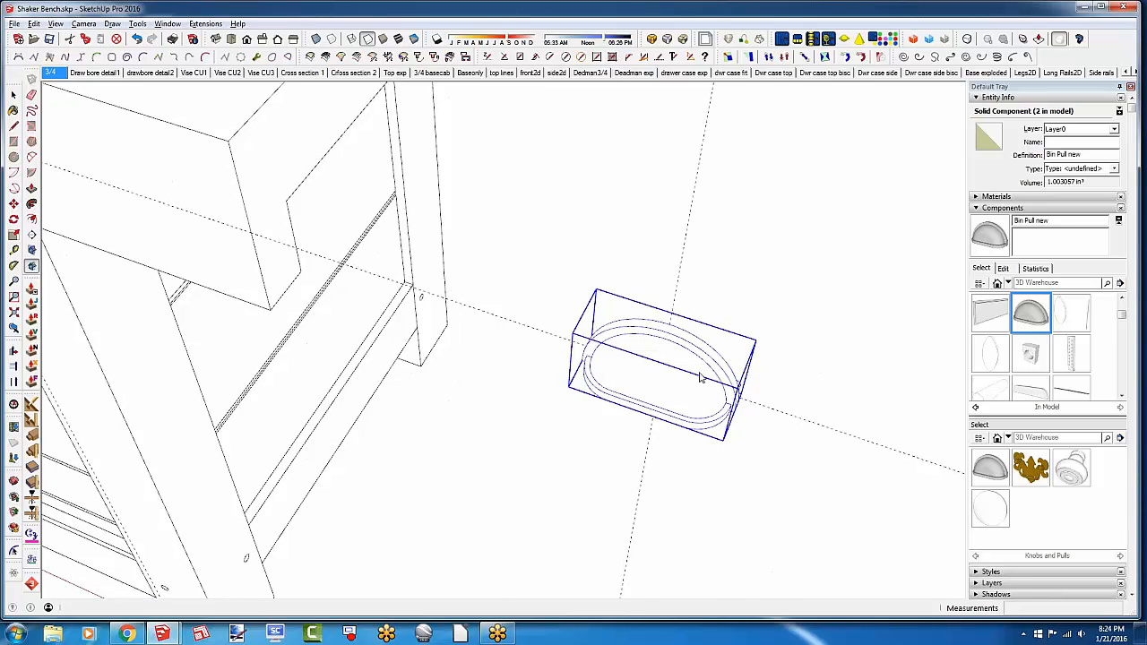
scroll(722, 370, down, 3)
scroll(722, 372, down, 2)
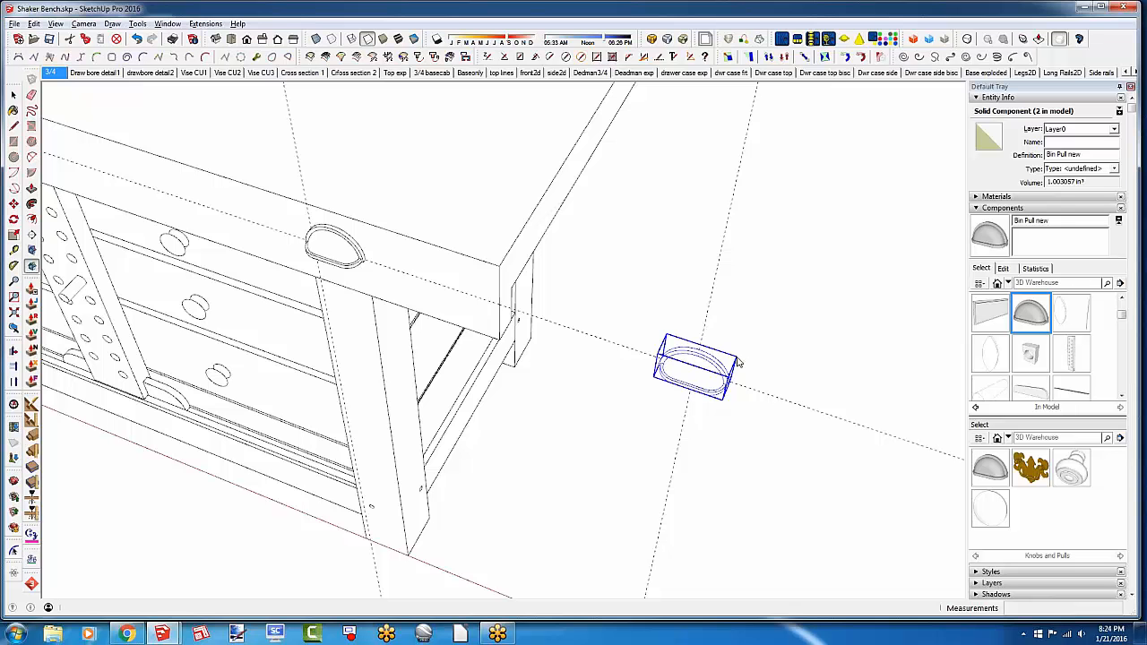
middle_drag(542, 348, 714, 392)
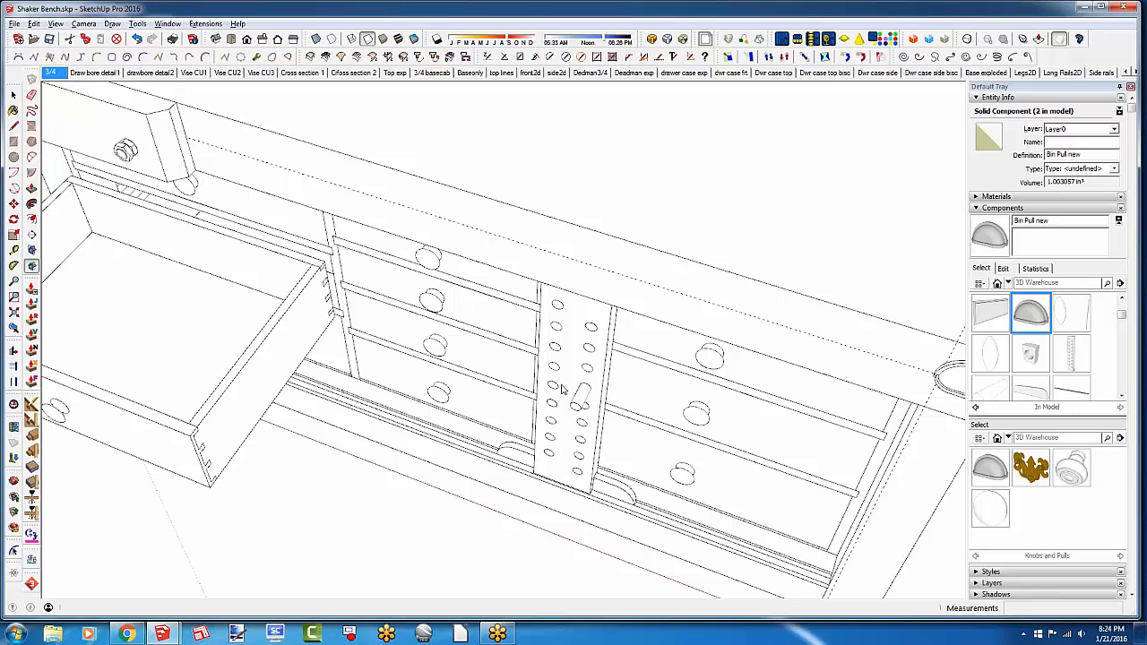
key(space)
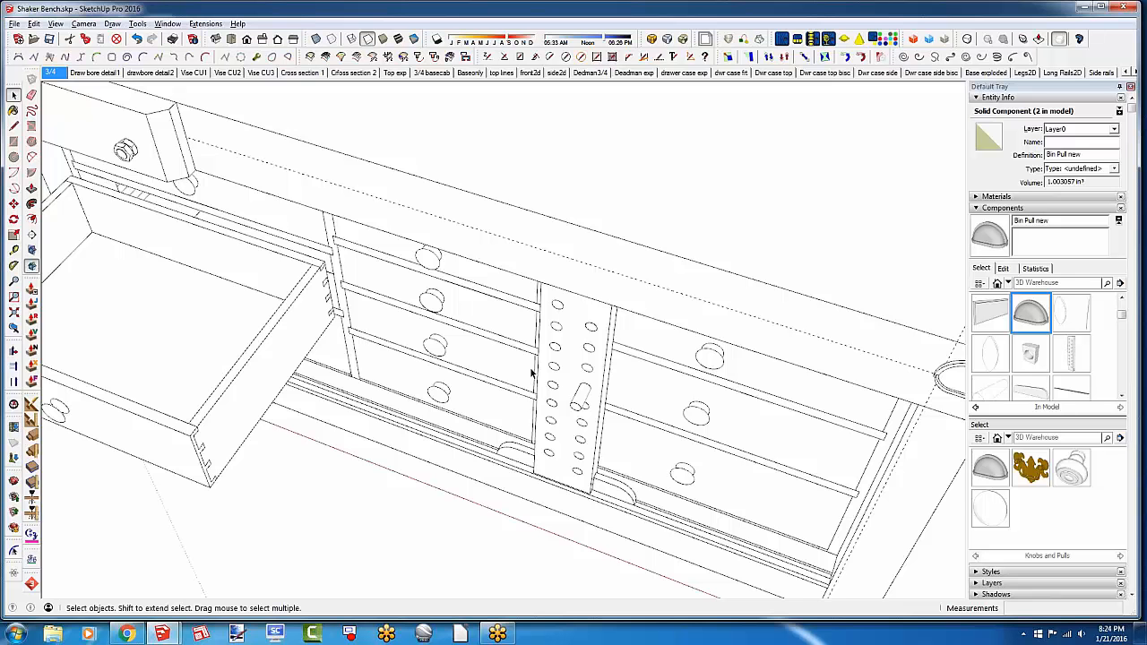
scroll(532, 375, down, 4)
middle_drag(517, 374, 384, 379)
scroll(356, 407, up, 3)
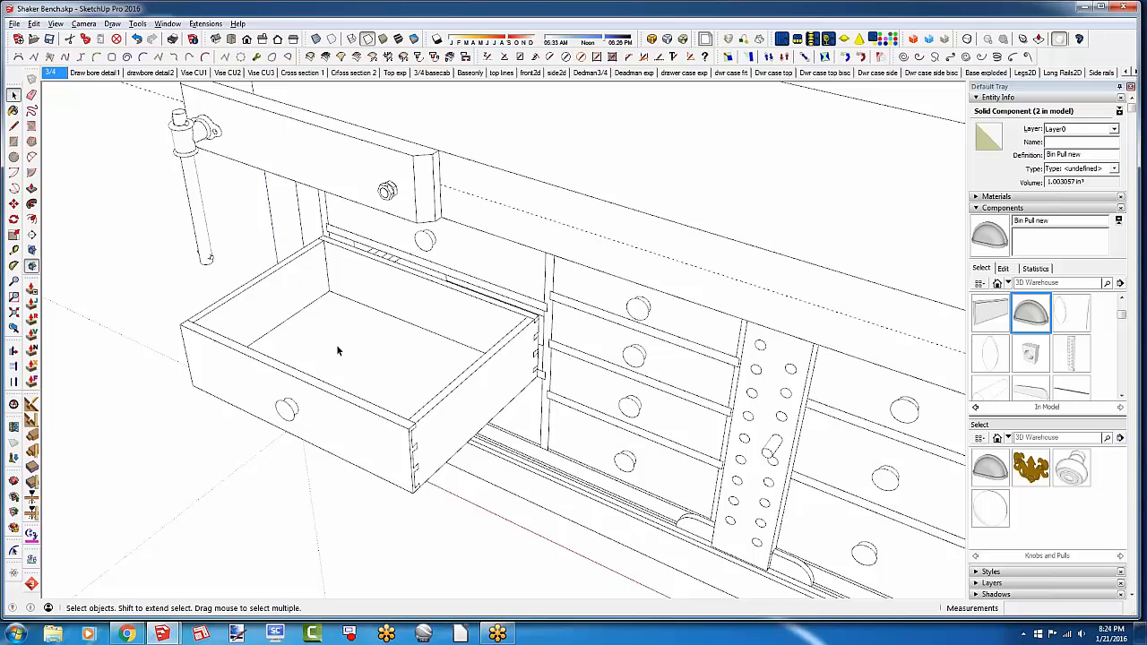
Open the pulled-out drawer component for editing and select its front, sides, back, bottom and knob together
double_click(338, 411)
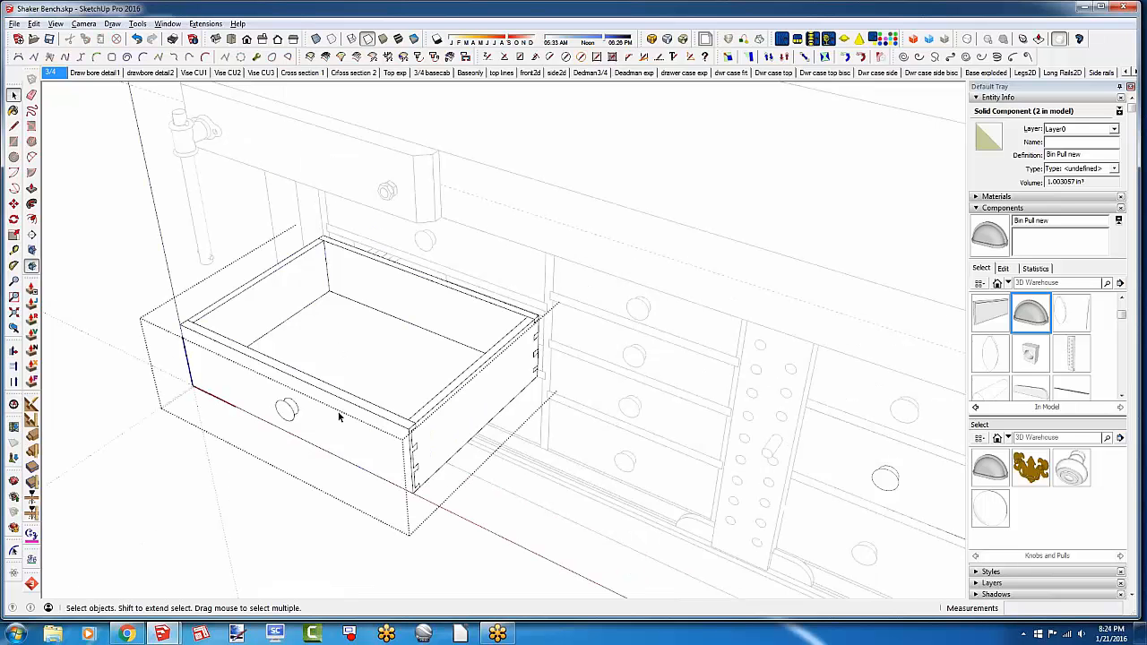
click(339, 415)
shift+click(440, 422)
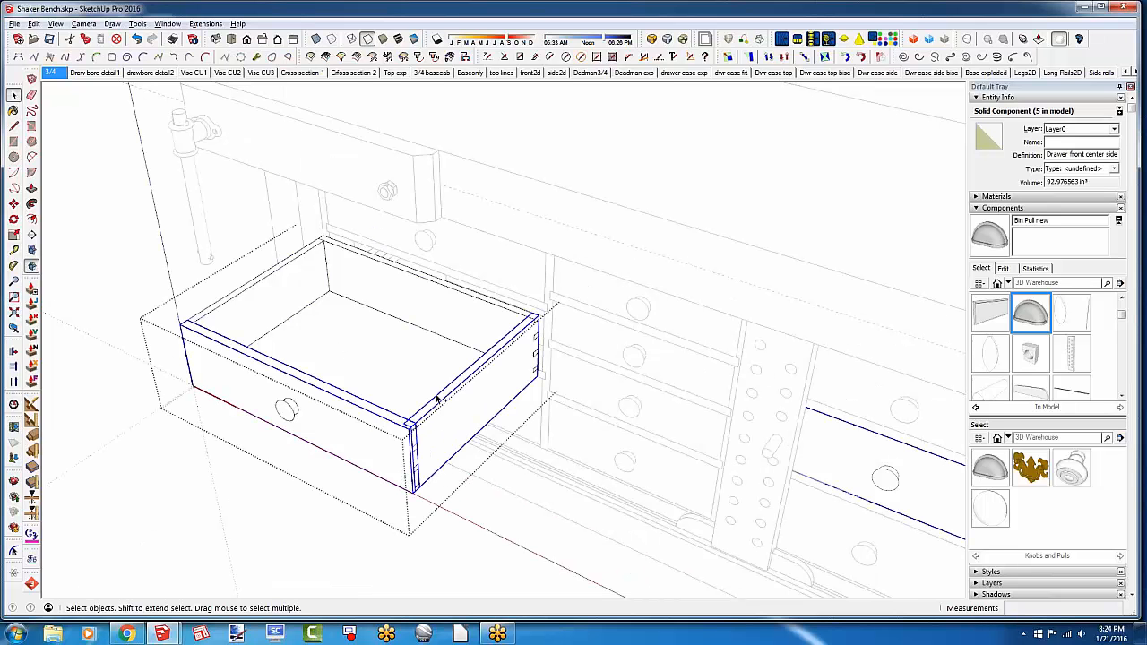
shift+click(351, 298)
shift+click(315, 299)
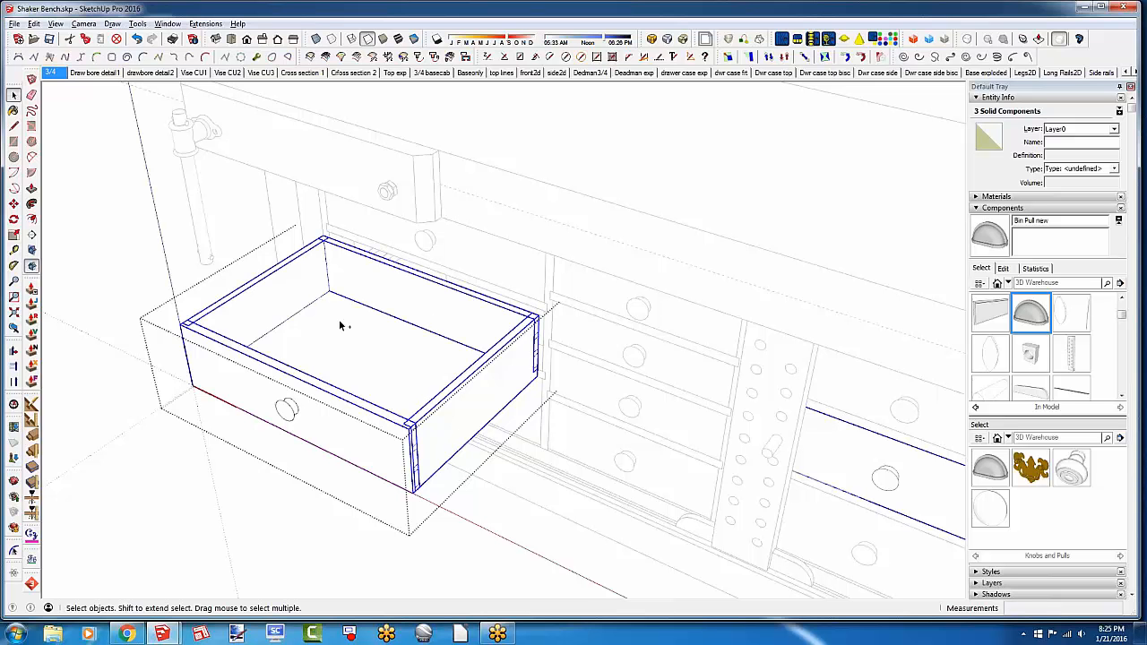
shift+click(341, 325)
shift+click(288, 410)
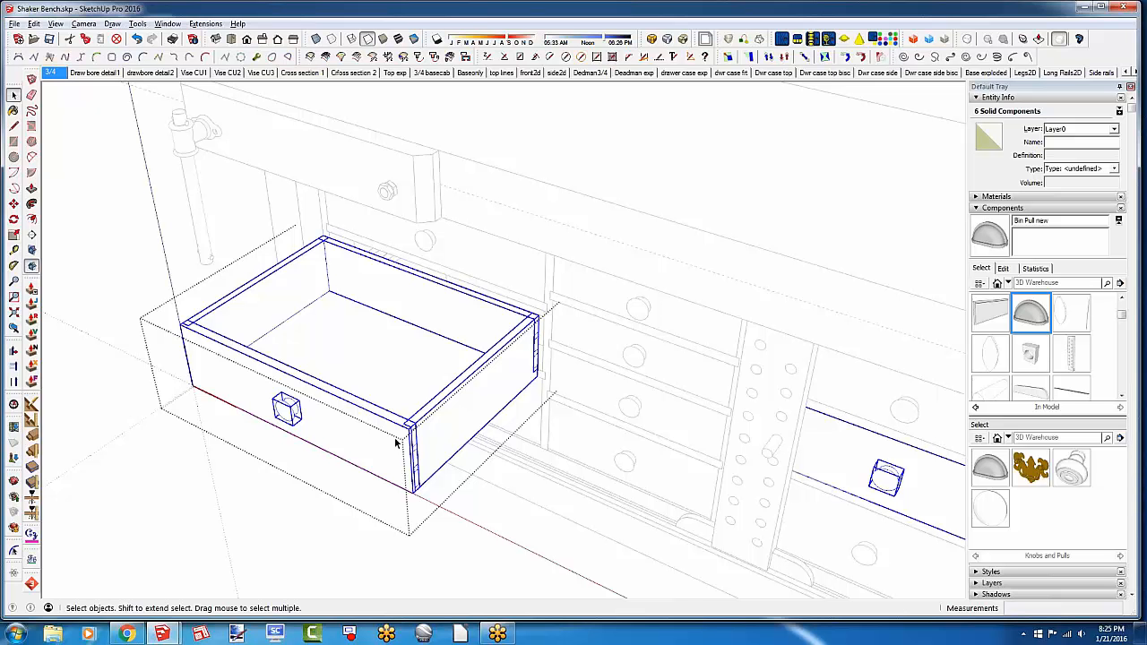
Switch to the untitled SketchUp model and examine the assembled side table beside its exploded, dimensioned copy
mouse_move(161, 632)
click(192, 580)
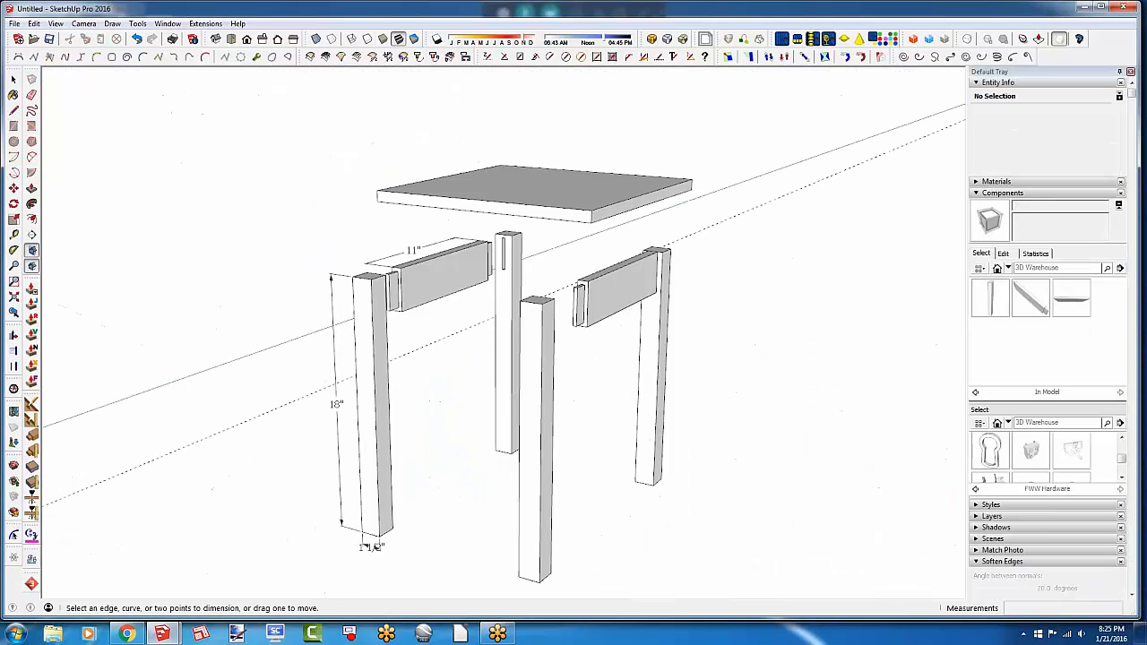
scroll(309, 246, down, 4)
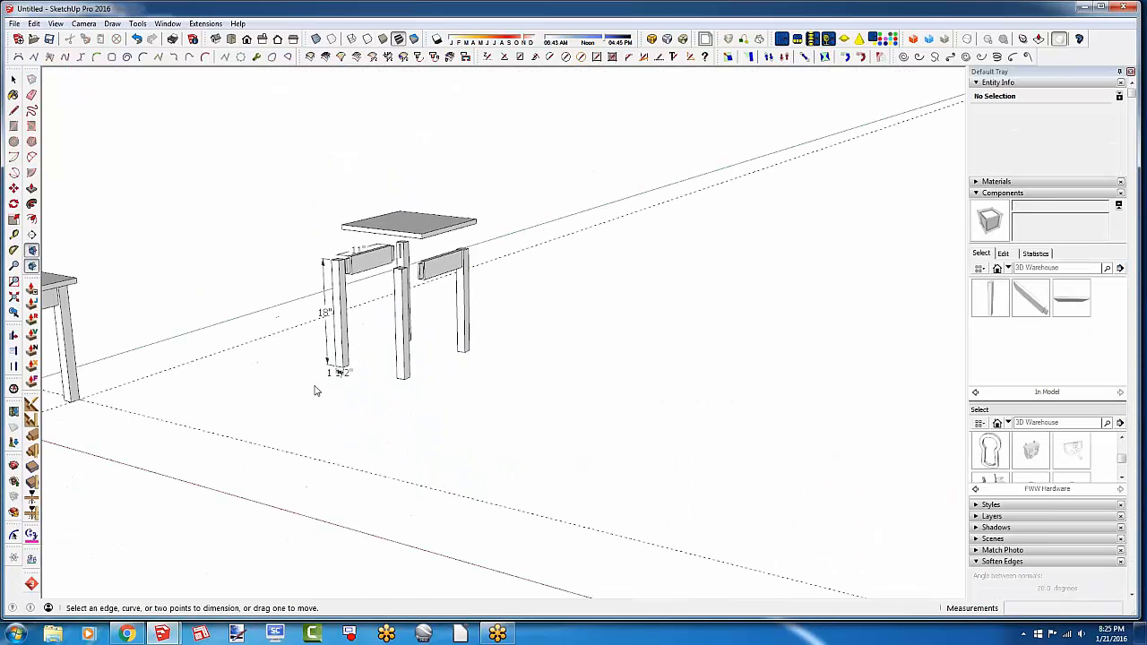
middle_drag(315, 391, 609, 381)
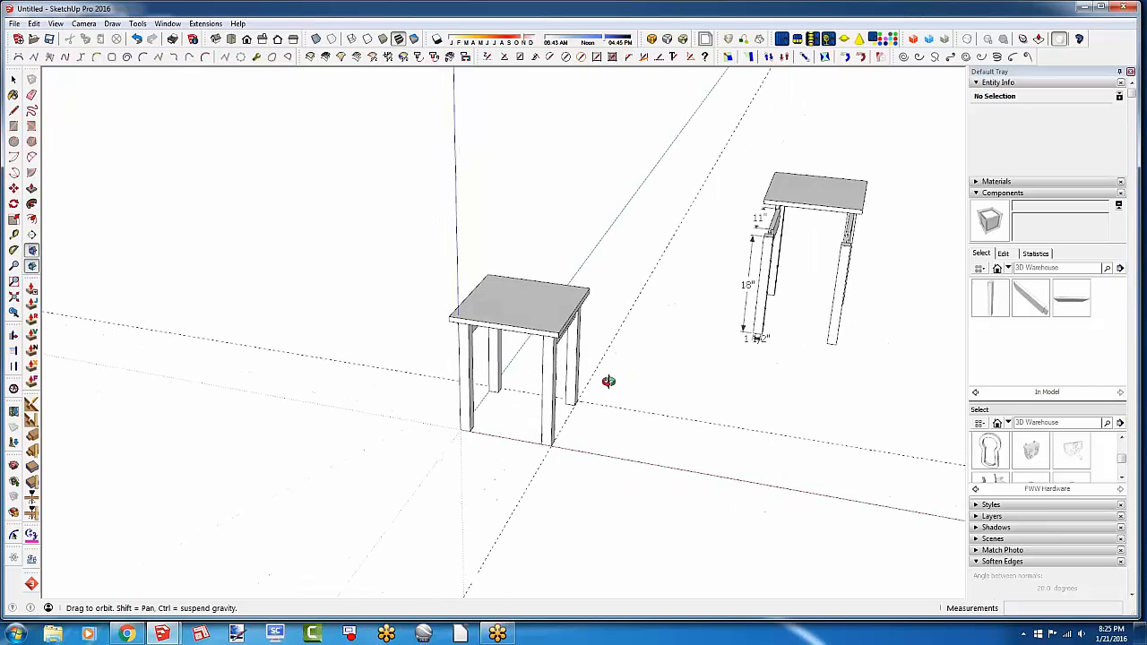
Draw a rectangle about 7 63/64" by 1 11/32" on the assembled table's top and pull it up into a solid board
click(14, 125)
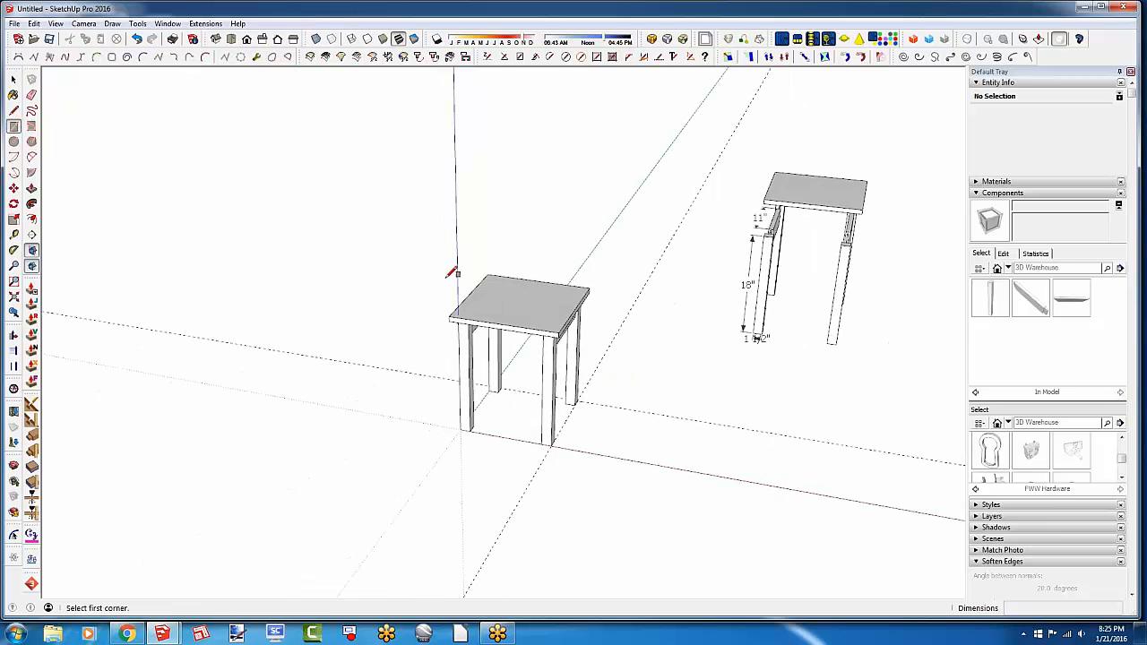
scroll(541, 307, up, 5)
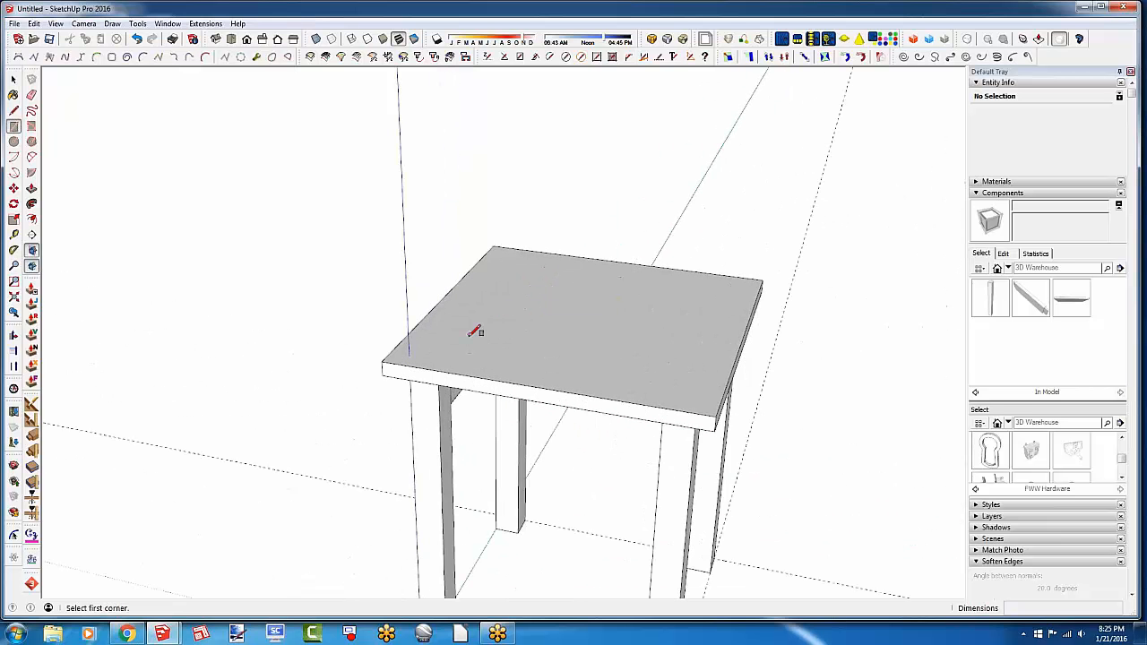
click(466, 358)
click(634, 374)
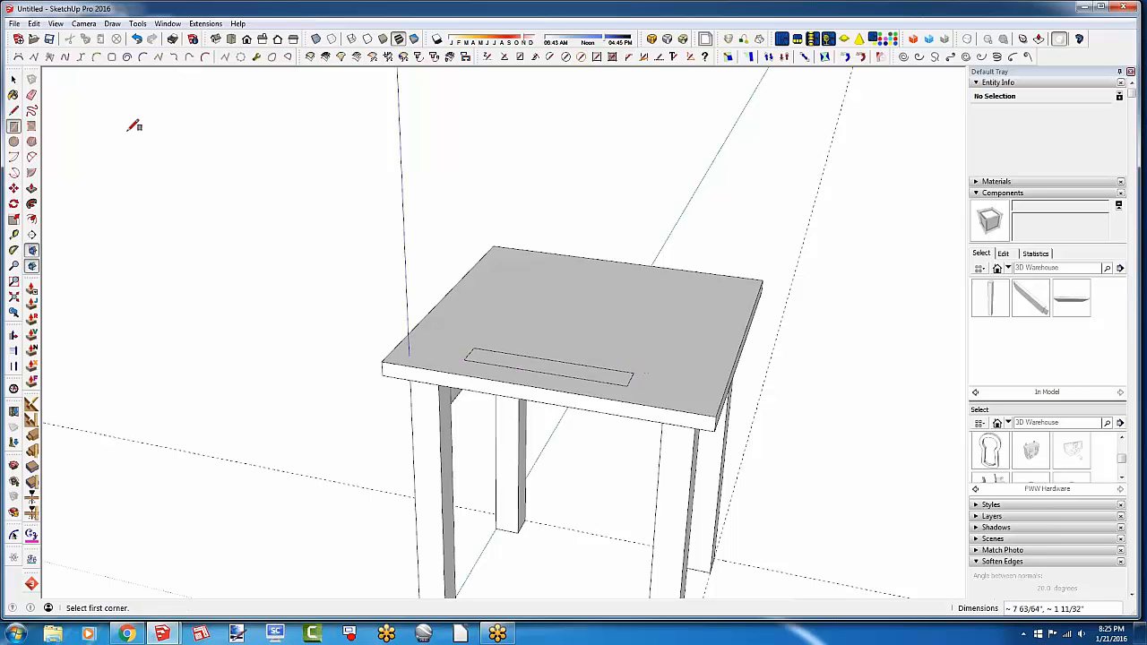
click(31, 188)
click(550, 363)
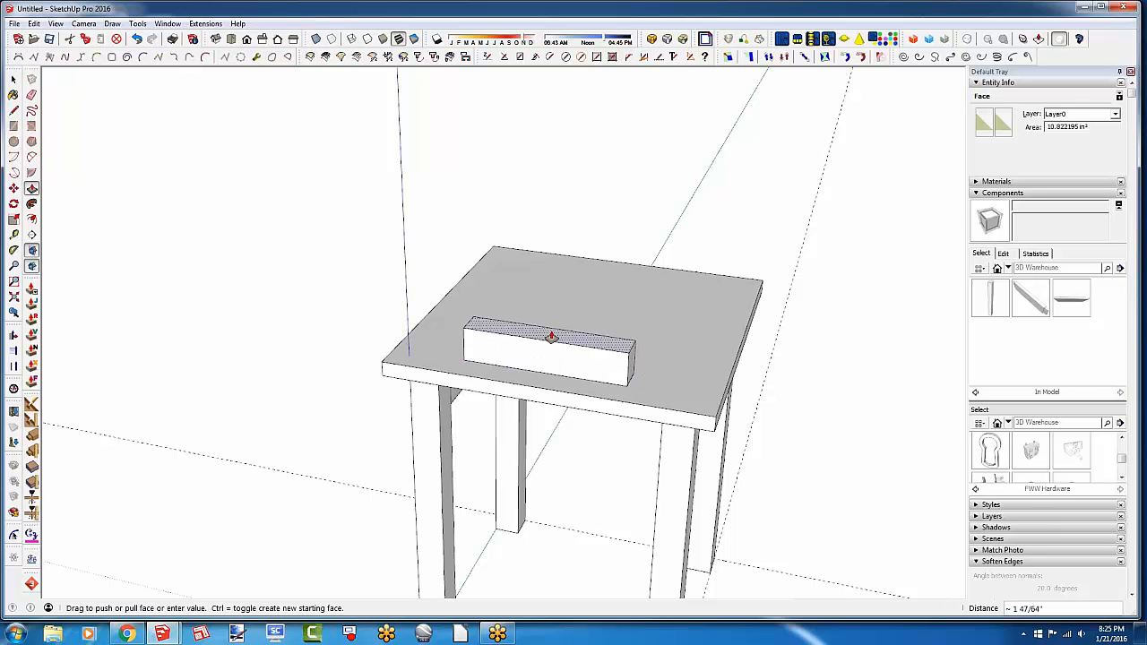
click(551, 314)
Make the whole board on the tabletop a component with the default name Component#1
triple_click(548, 344)
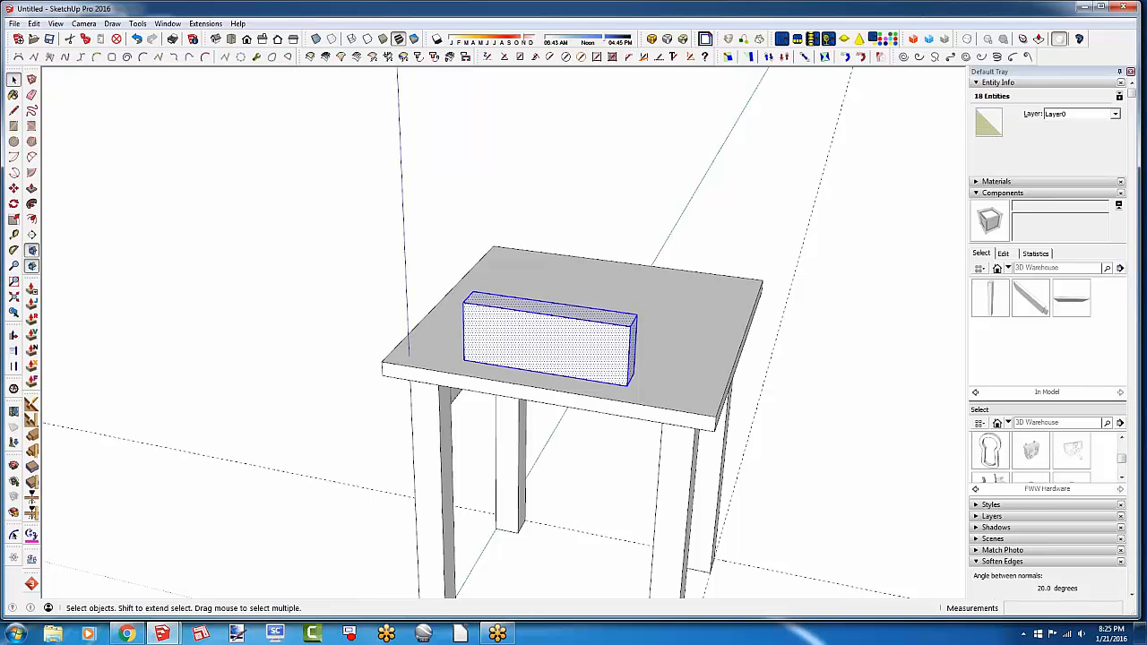
key(g)
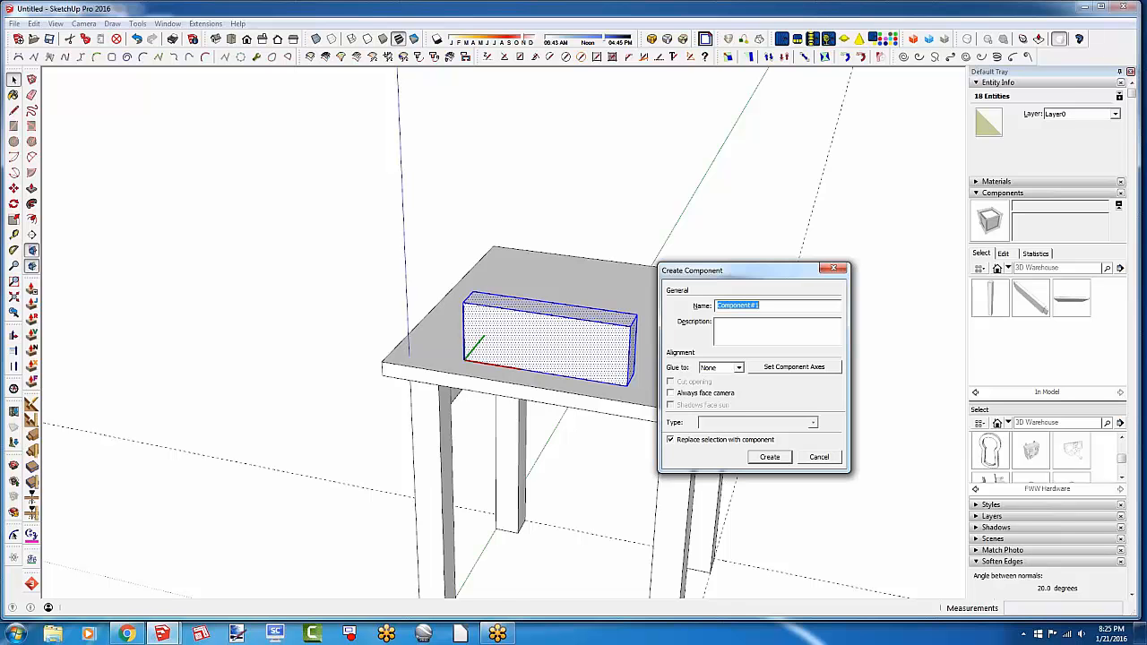
key(Return)
Draw a rectangle about 1 1/64" by 3 1/32" at one end of the board's inner face and extrude it about 6 25/32"
middle_drag(502, 358, 680, 438)
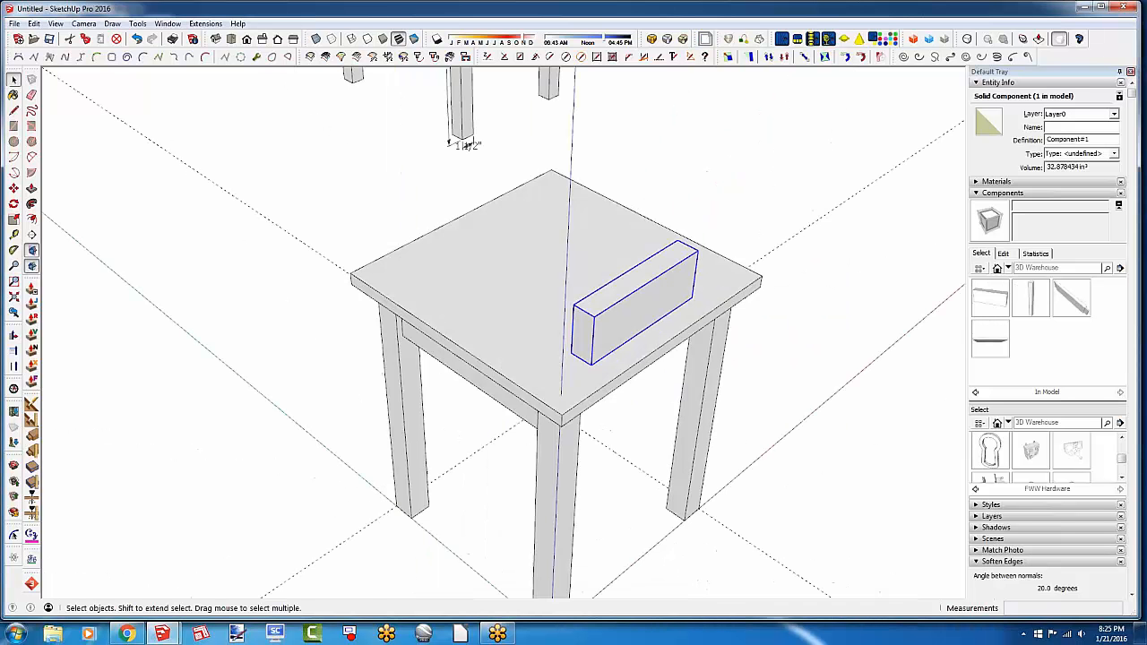
key(r)
mouse_move(553, 341)
middle_down()
mouse_move(905, 395)
mouse_move(729, 161)
middle_up()
click(703, 162)
click(682, 195)
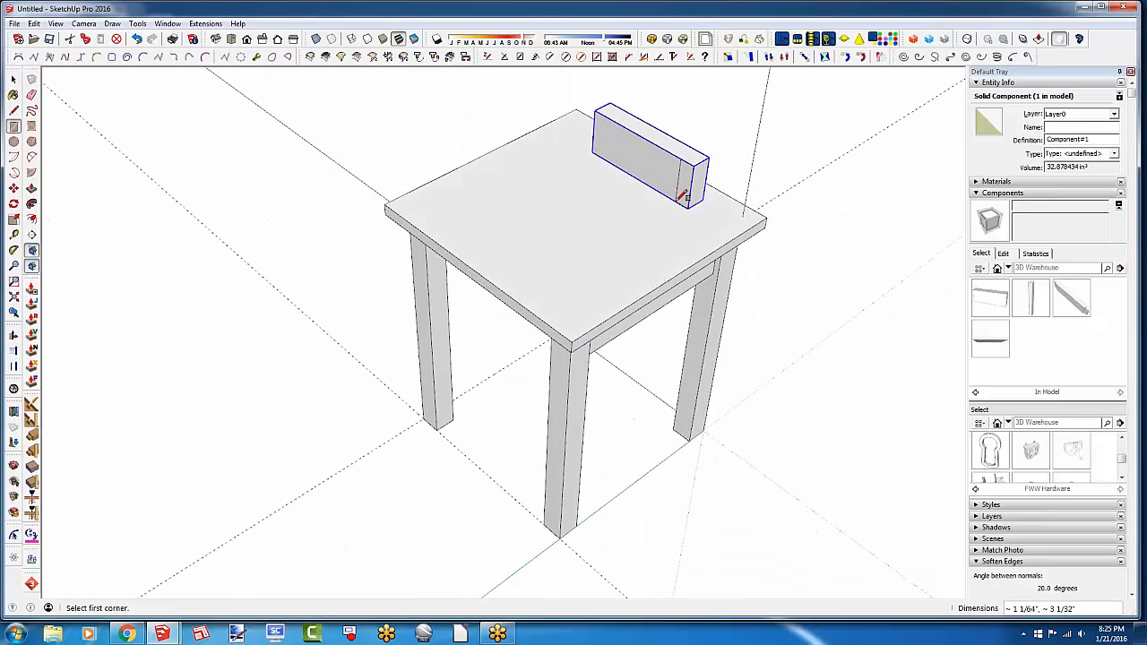
key(p)
drag(680, 190, 594, 238)
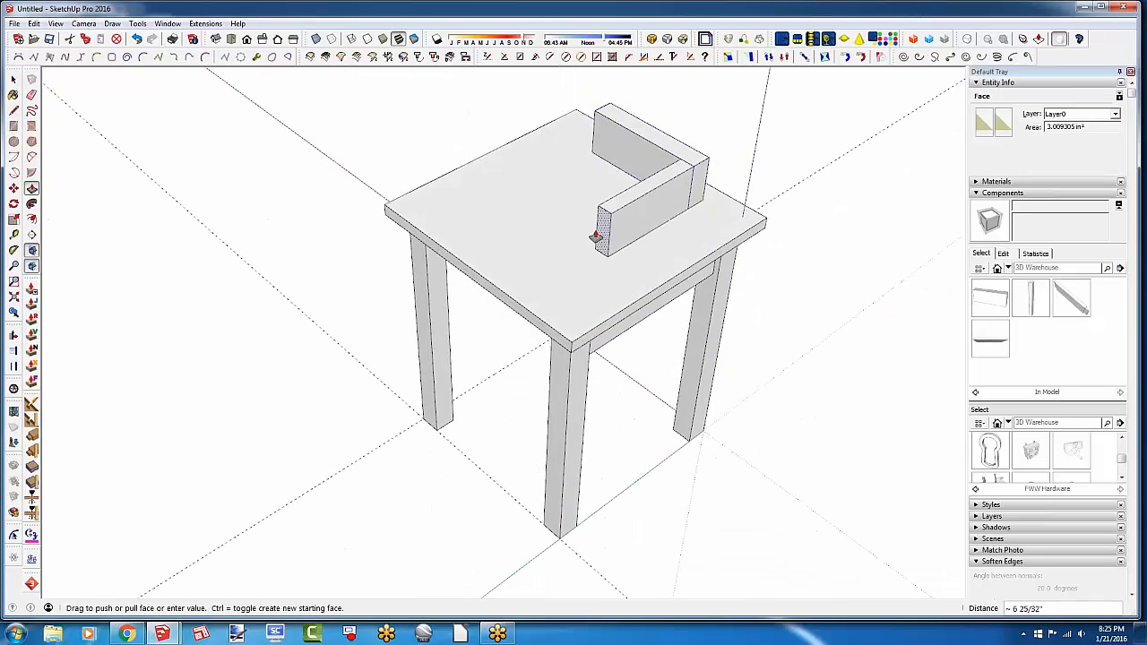
Select all geometry of the new perpendicular side board and make it a component named Component#2
key(space)
click(618, 224)
triple_click(618, 224)
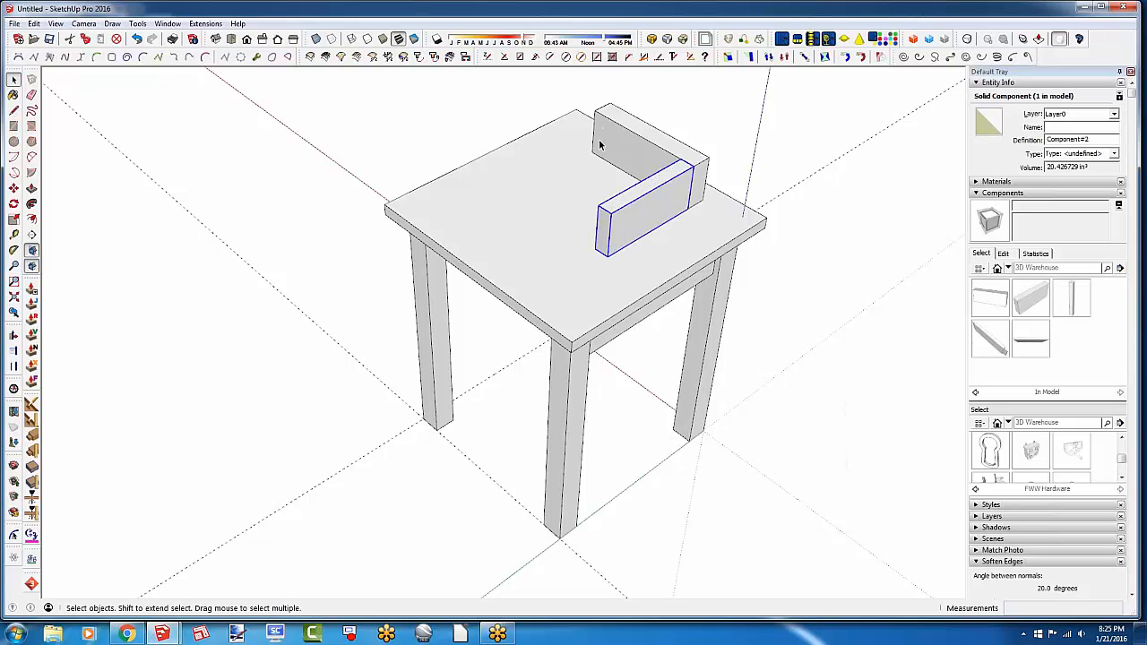
Inside the side board's component, copy all its geometry about 7 1/32" to the front board's other end, and close the component and select it
middle_drag(693, 123, 520, 239)
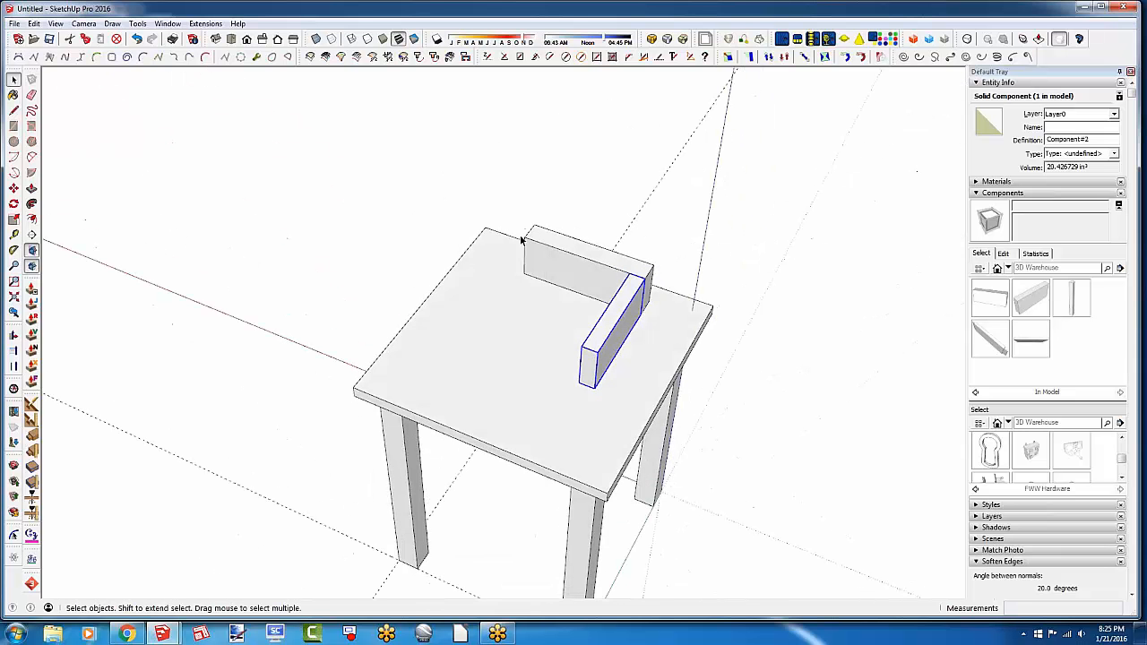
double_click(617, 345)
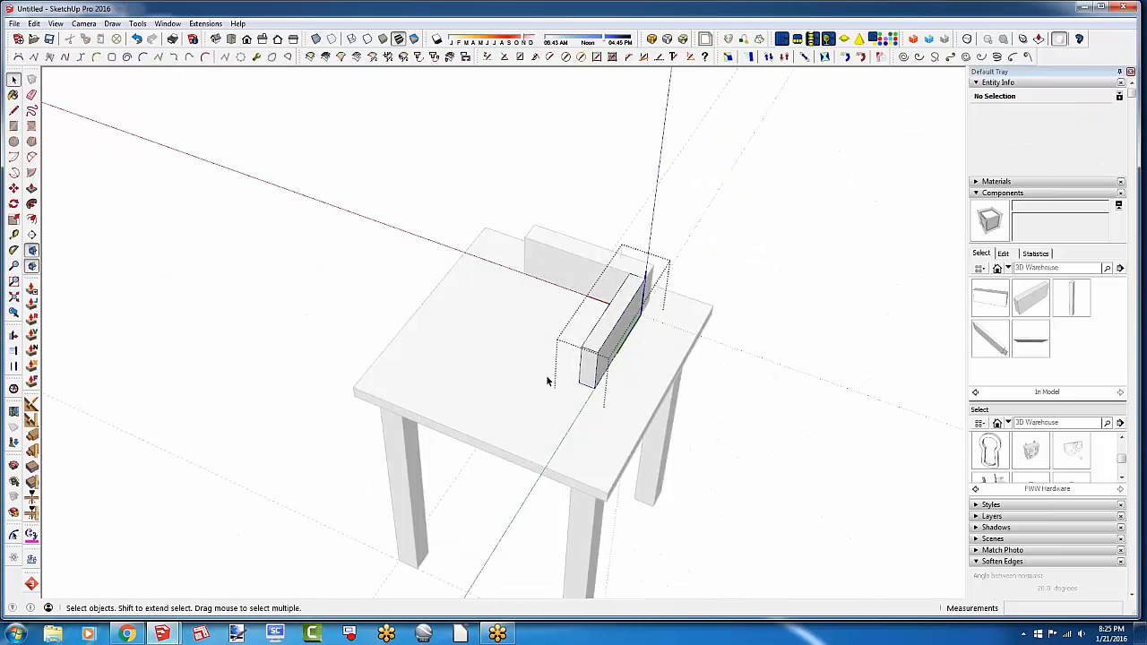
middle_drag(550, 379, 576, 240)
drag(578, 227, 654, 358)
middle_drag(654, 355, 138, 139)
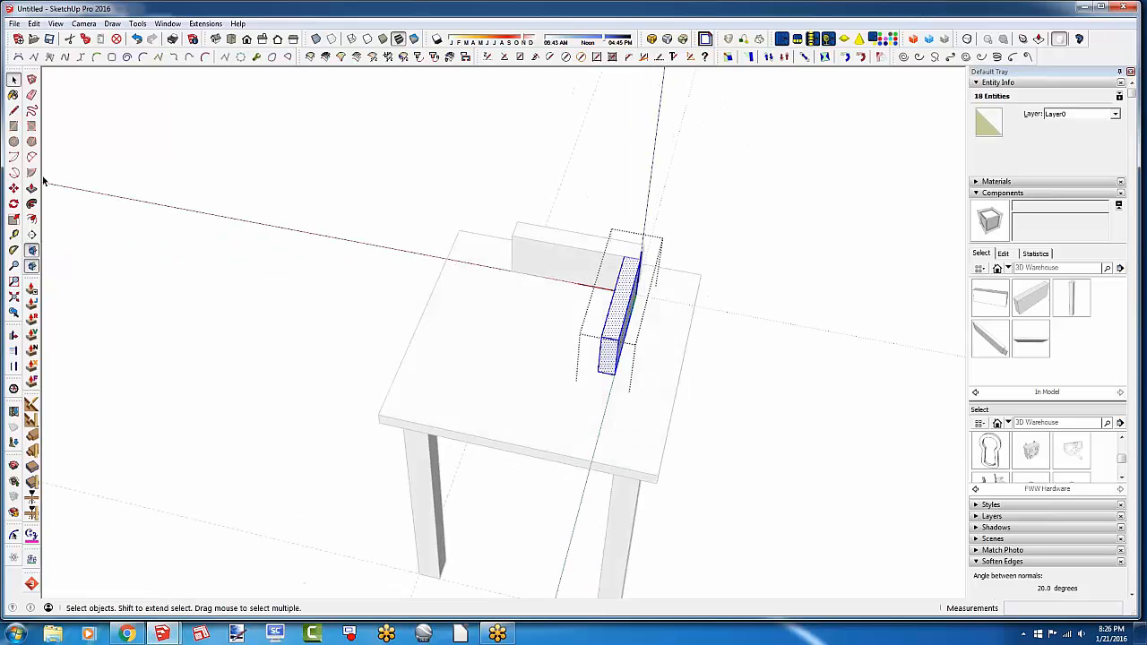
click(14, 188)
key(ctrl)
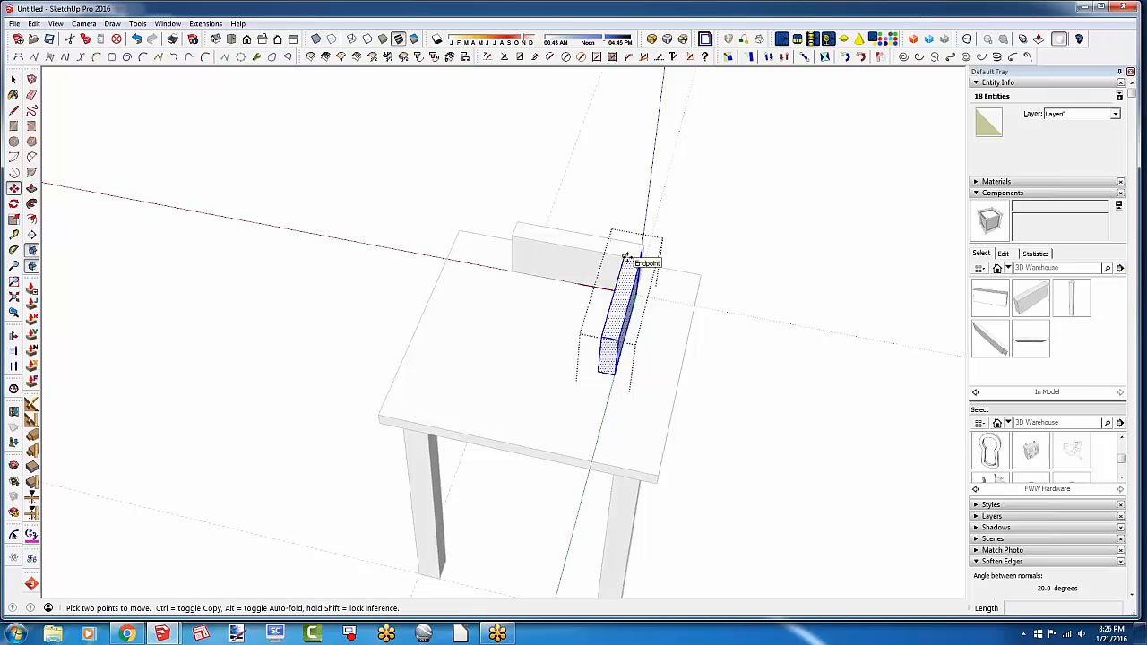
click(627, 257)
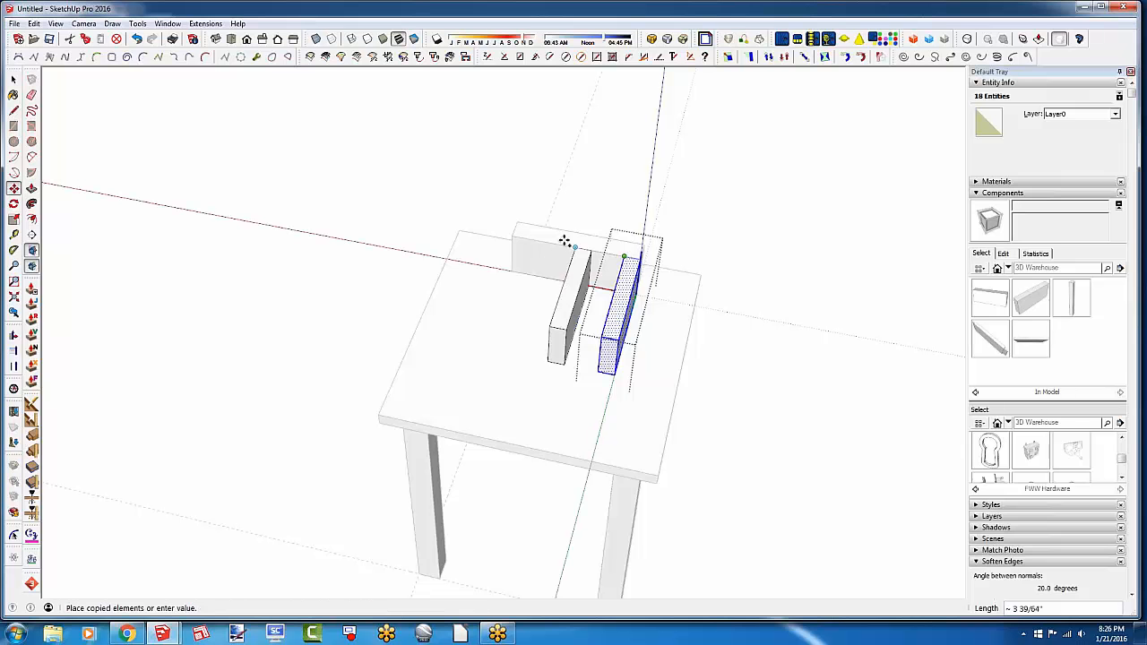
click(515, 231)
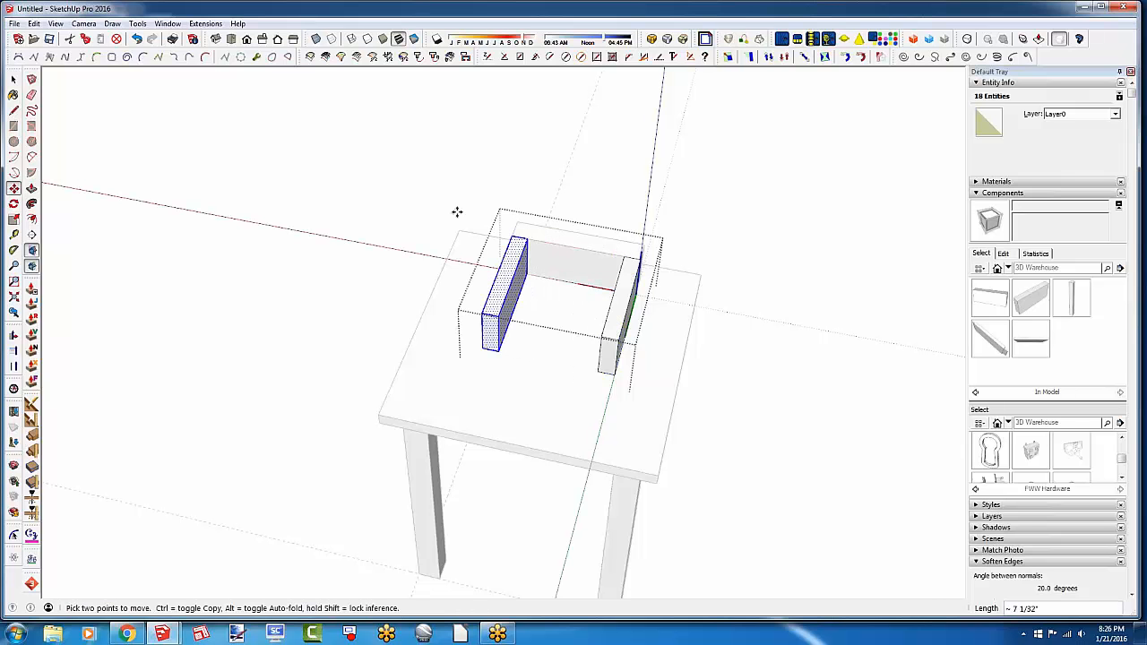
middle_drag(455, 212, 430, 278)
key(space)
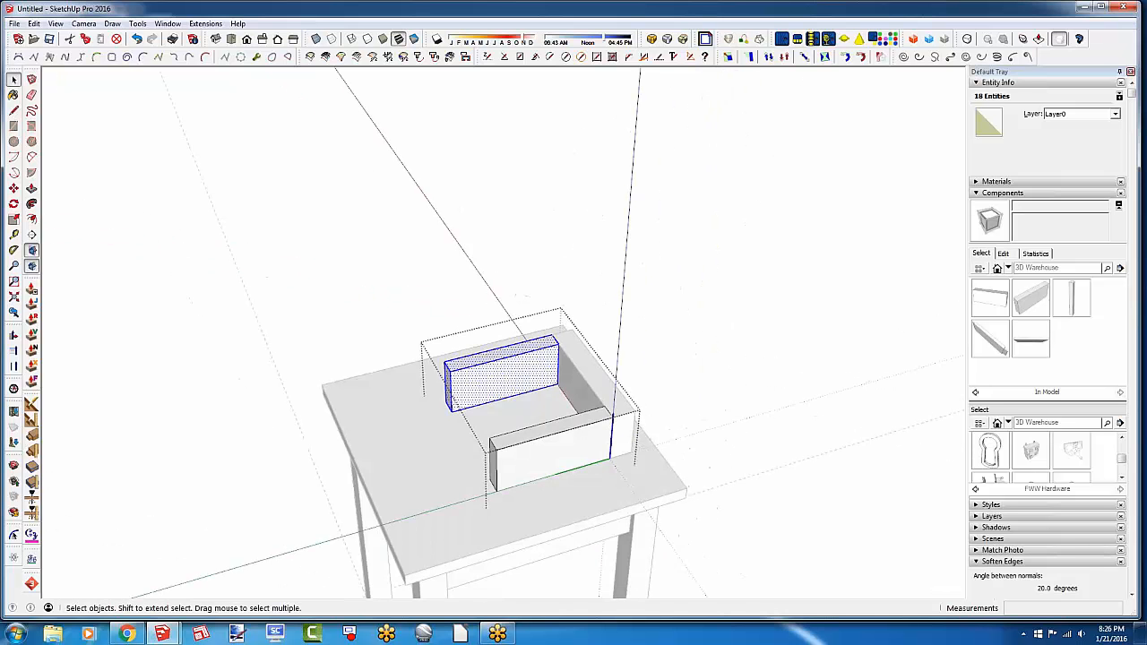
click(607, 398)
click(579, 429)
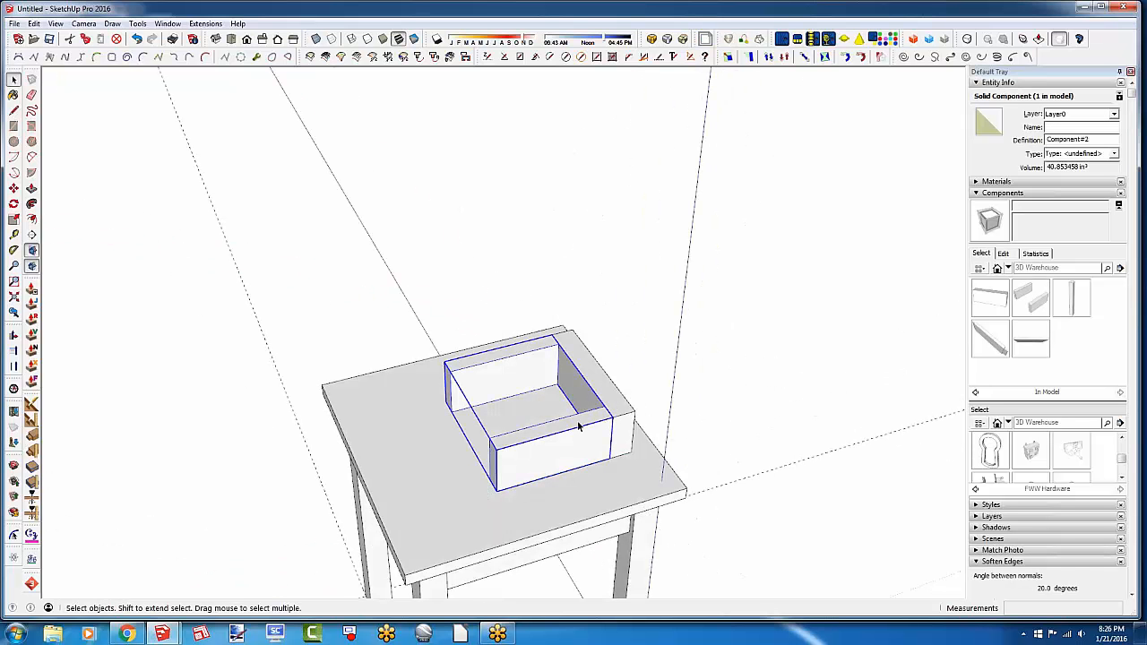
Inside the two-board component, cut a circular hole of about 39/64" radius through the near side board and select that board's connected geometry
middle_drag(579, 429, 526, 426)
scroll(520, 416, up, 4)
double_click(500, 404)
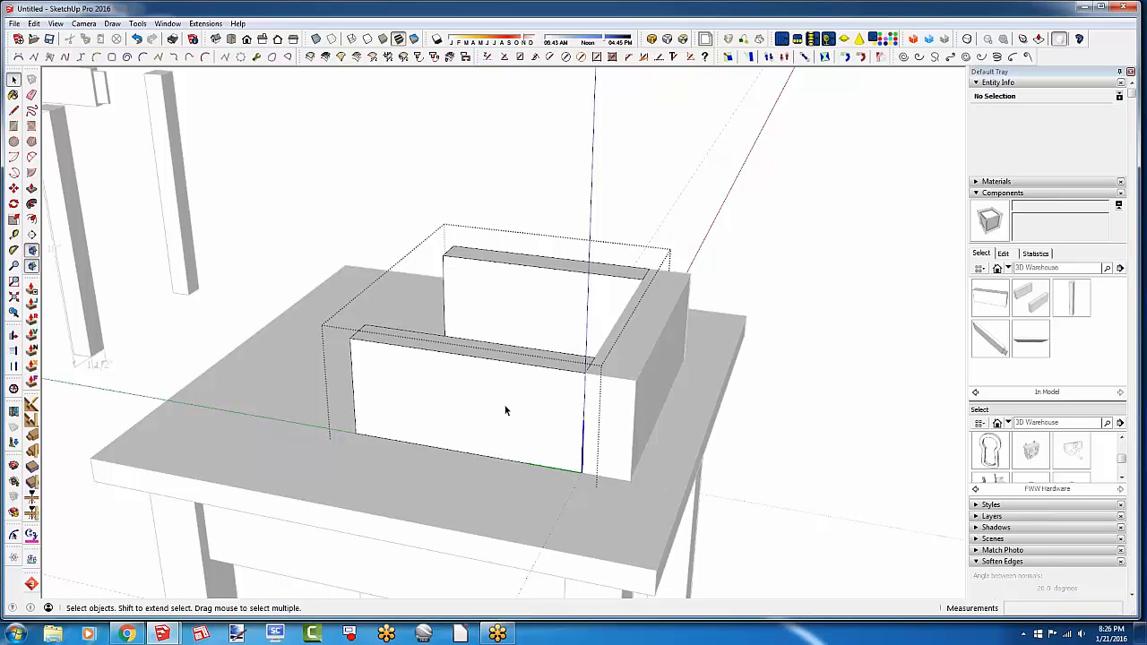
click(14, 142)
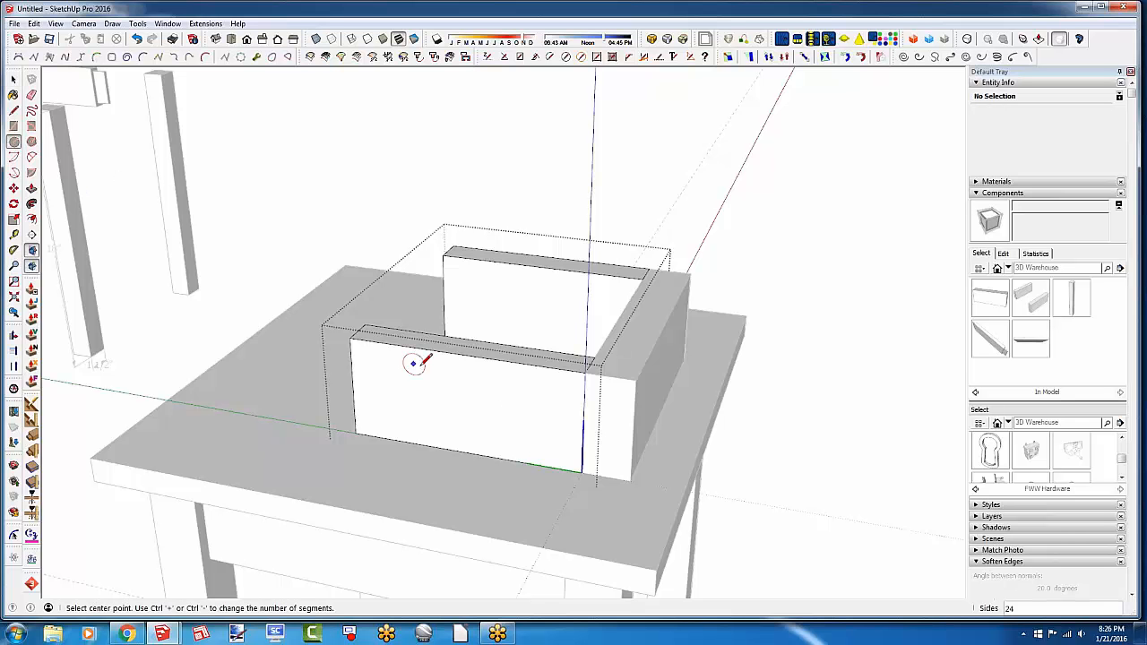
click(466, 402)
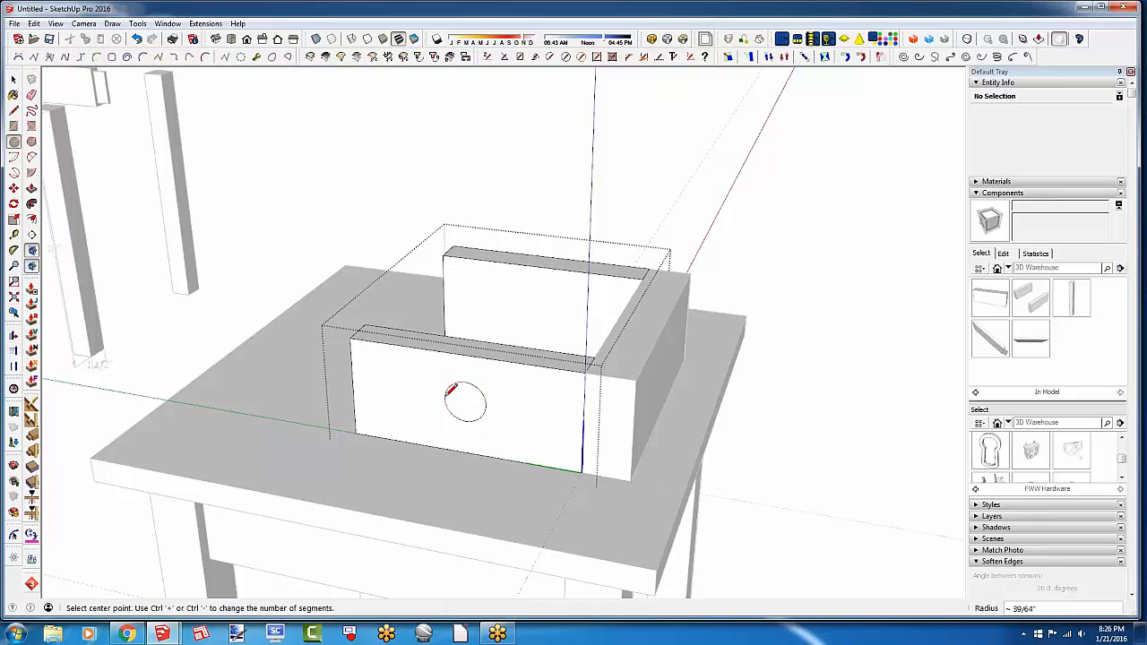
click(450, 389)
key(p)
click(463, 402)
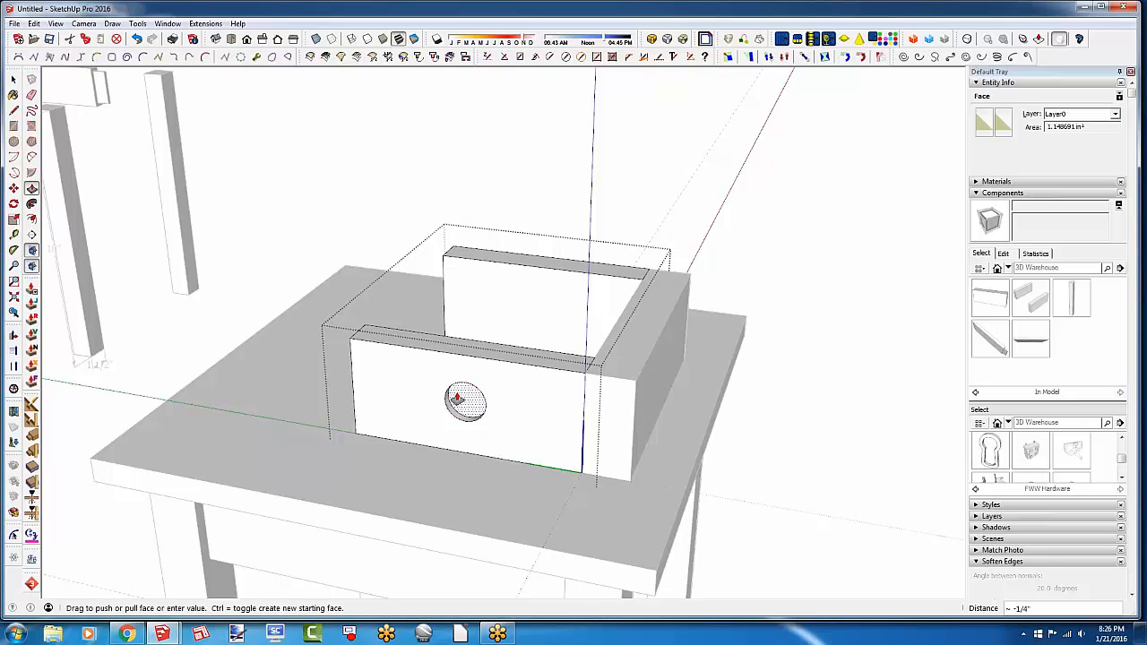
click(428, 336)
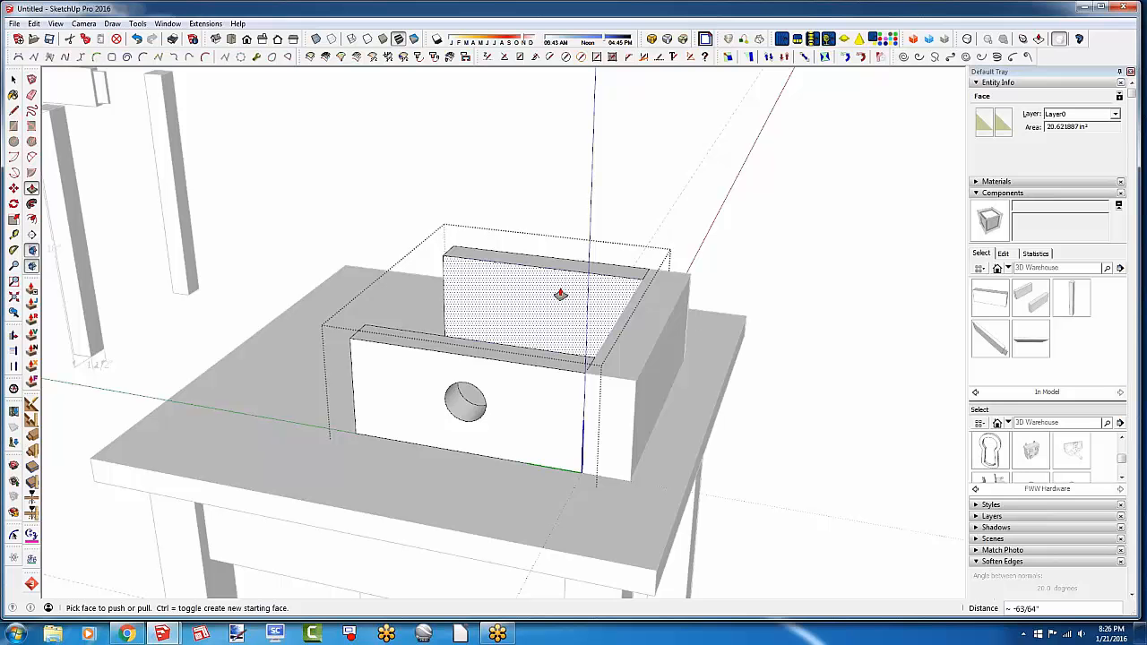
key(space)
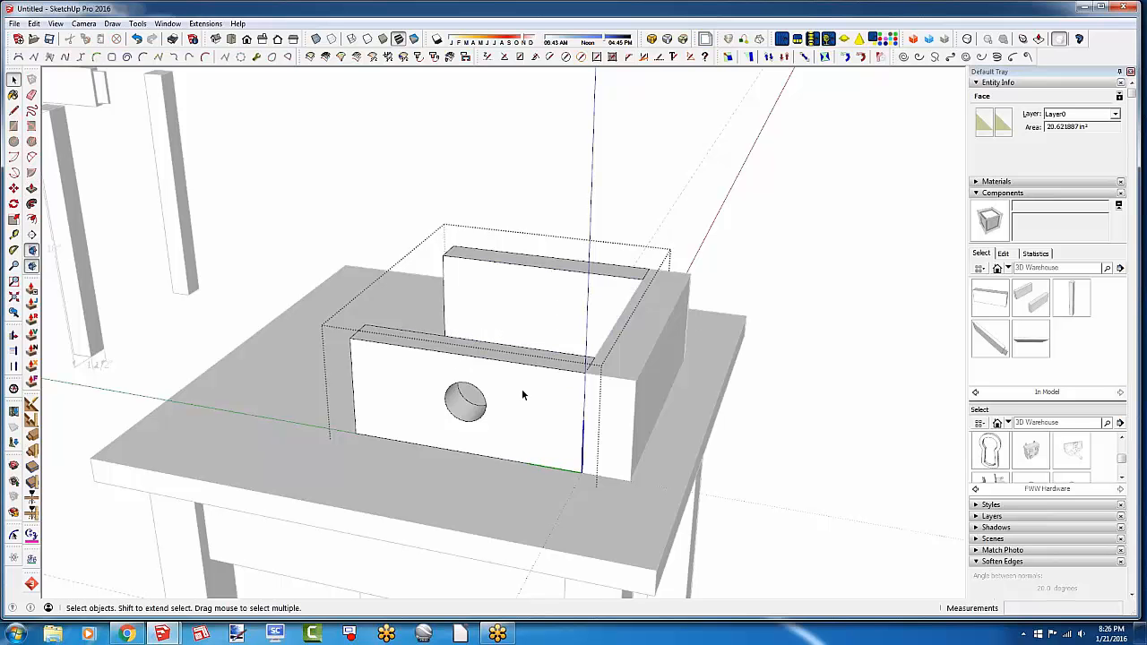
triple_click(521, 388)
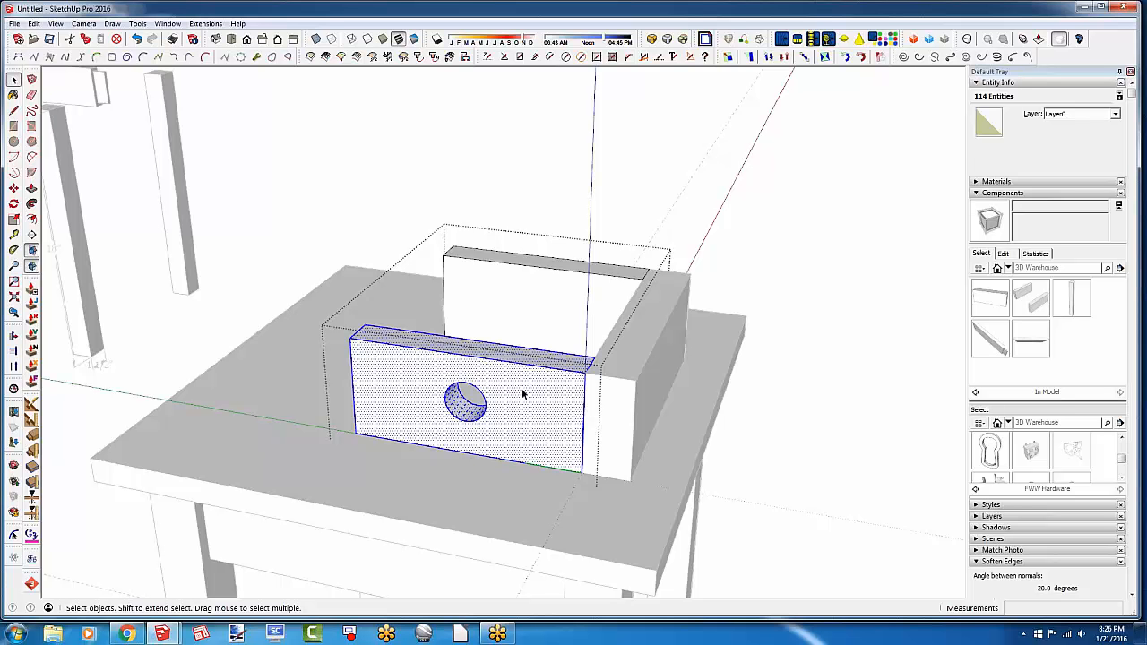
Undo the hole and the side board copied inside the component, and leave component editing
key(ctrl+z)
key(ctrl+z)
key(ctrl+z)
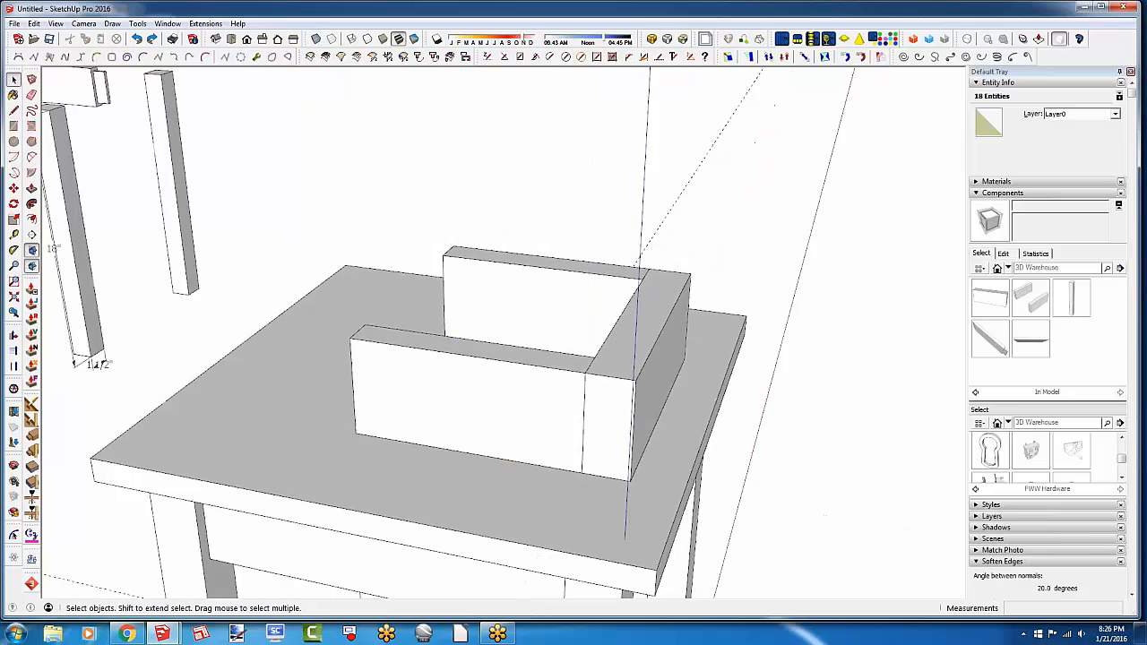
key(ctrl+z)
key(ctrl+z)
key(ctrl+z)
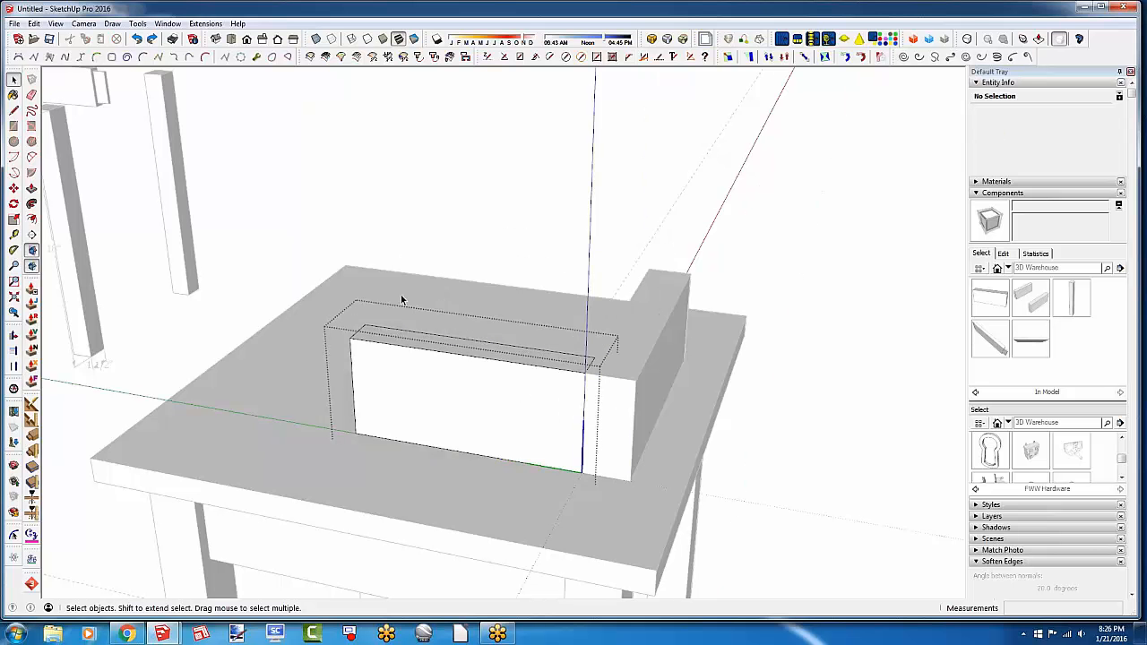
click(400, 295)
Copy the whole side board component about 7 1/32" to the opposite end of the front board
click(457, 390)
middle_drag(457, 391, 359, 448)
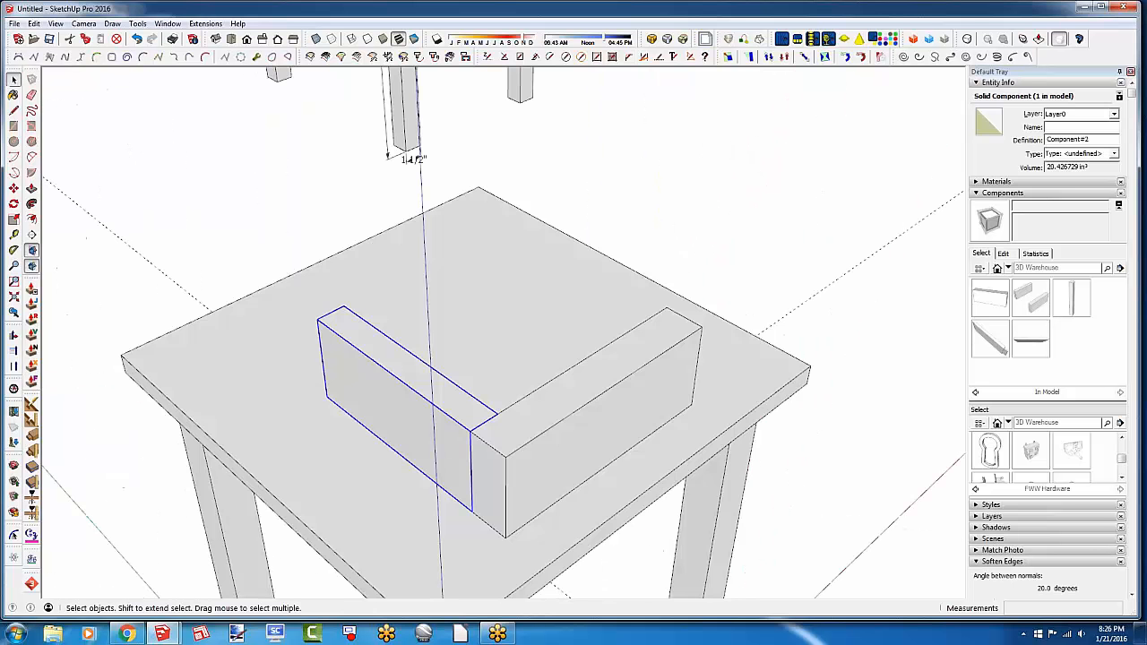
click(13, 188)
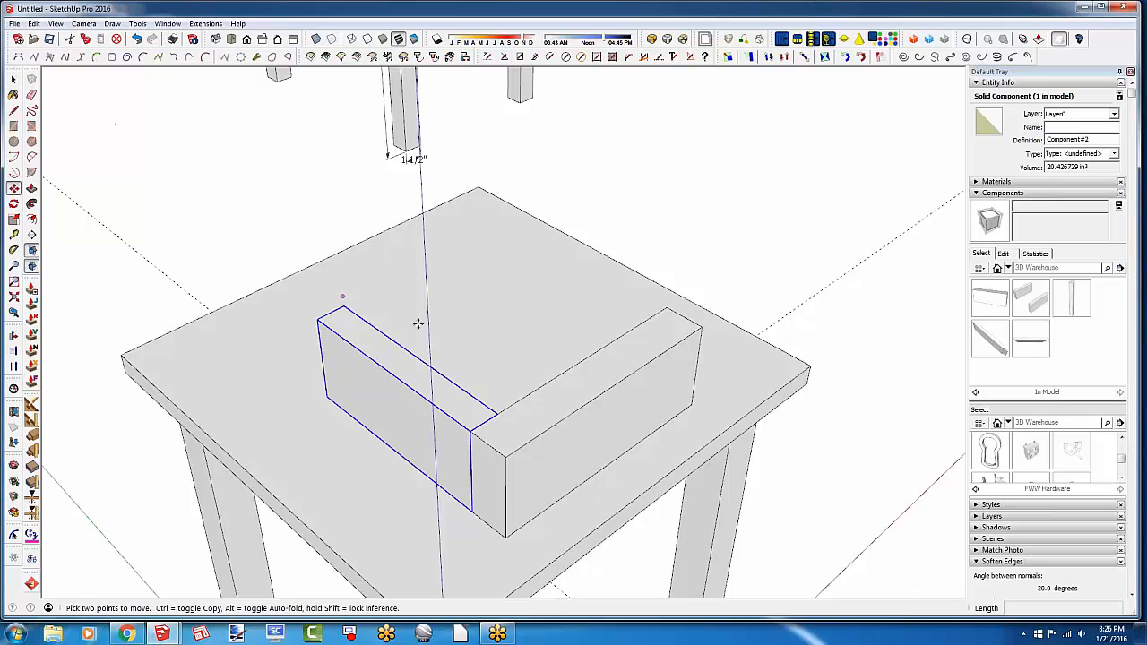
click(498, 413)
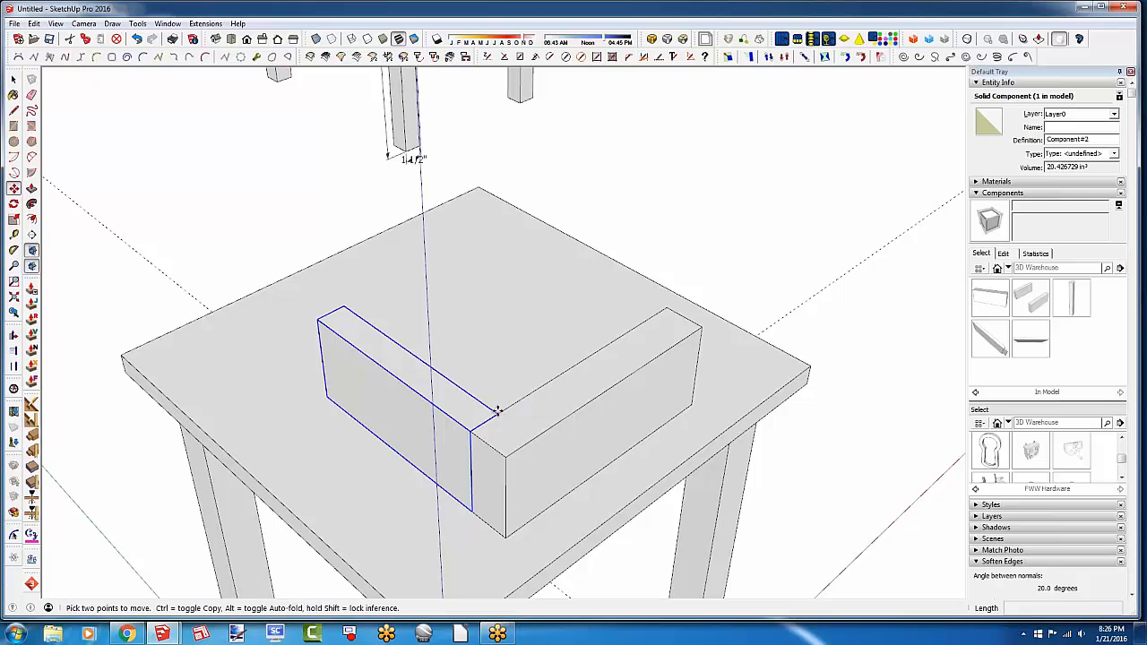
key(ctrl)
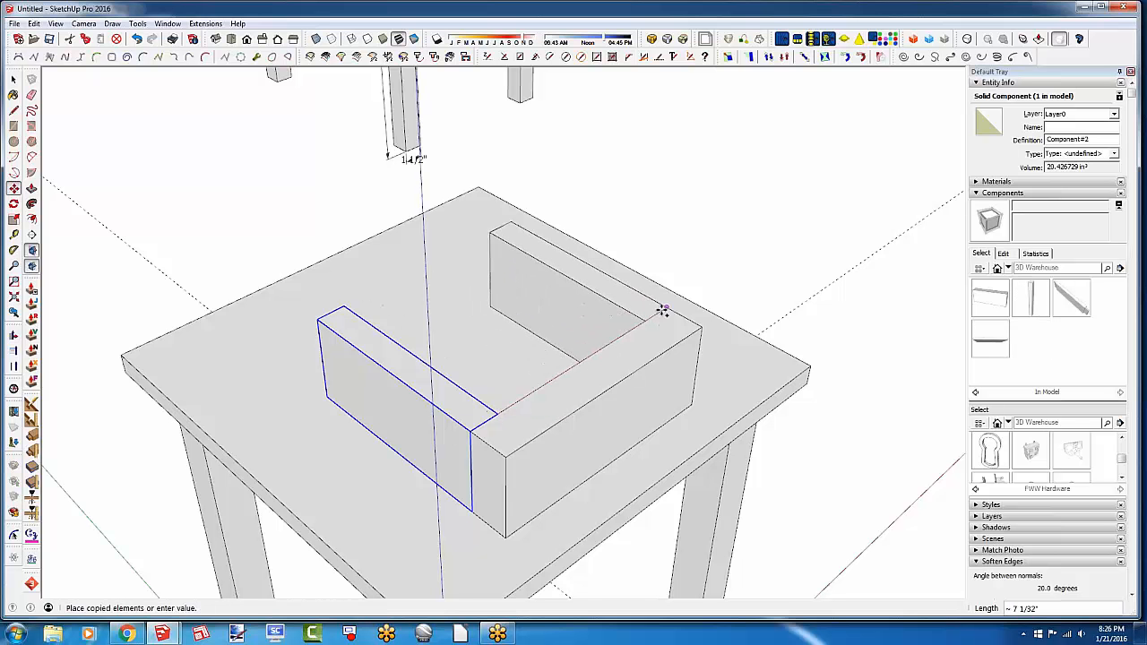
click(662, 310)
Flip the copied side board along its component's red axis
right_click(559, 308)
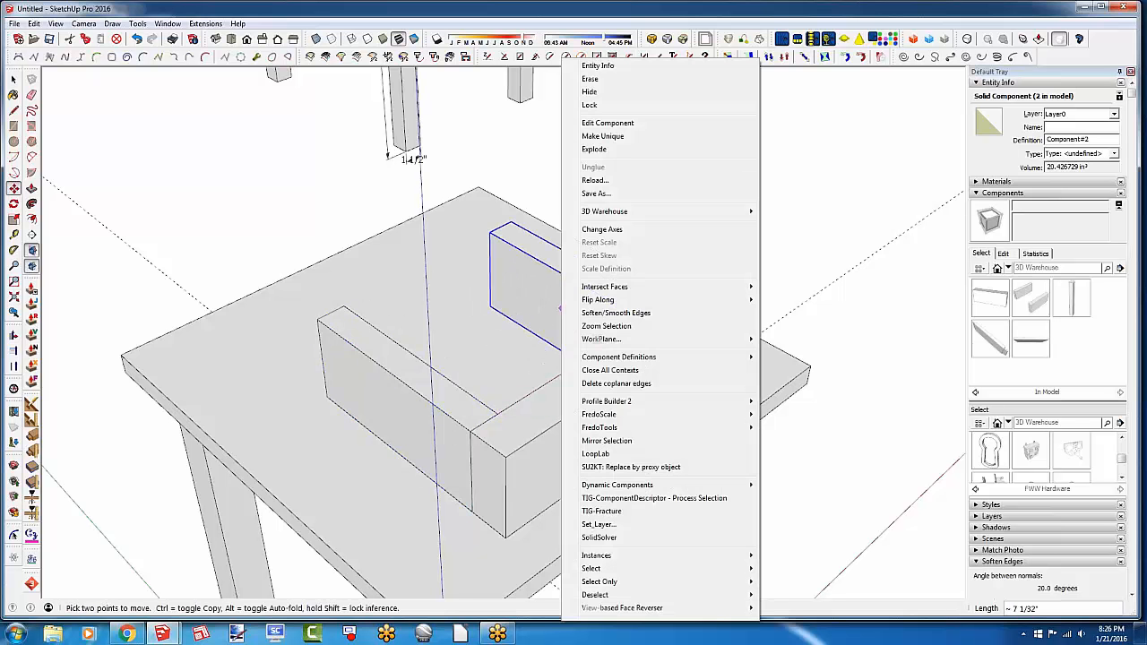
mouse_move(609, 301)
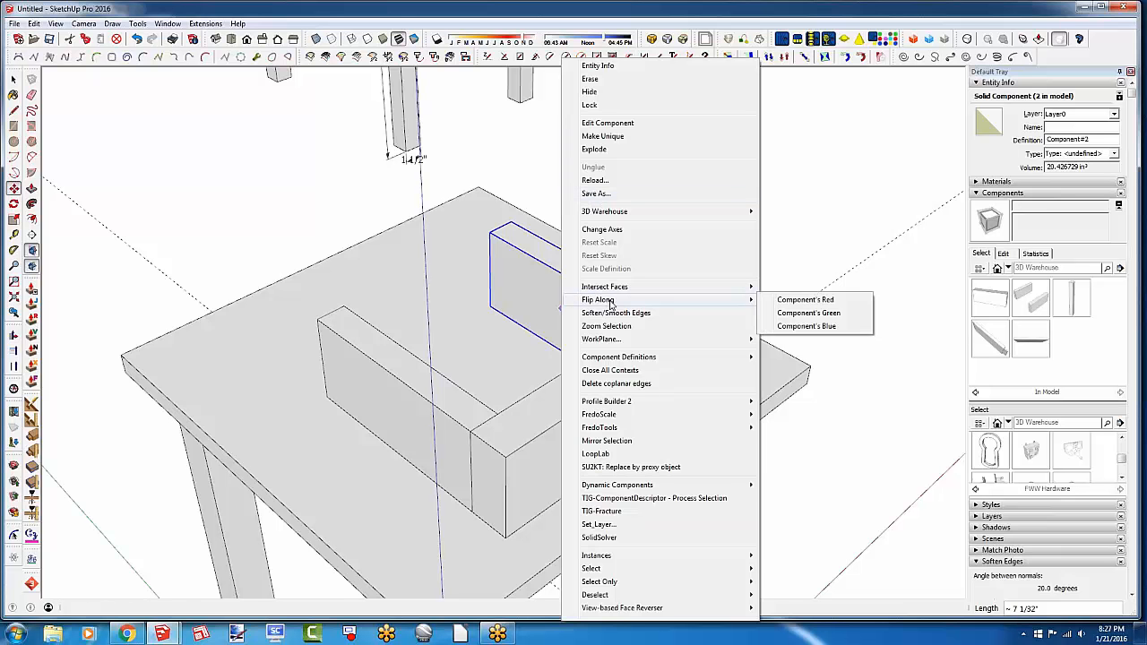
click(804, 300)
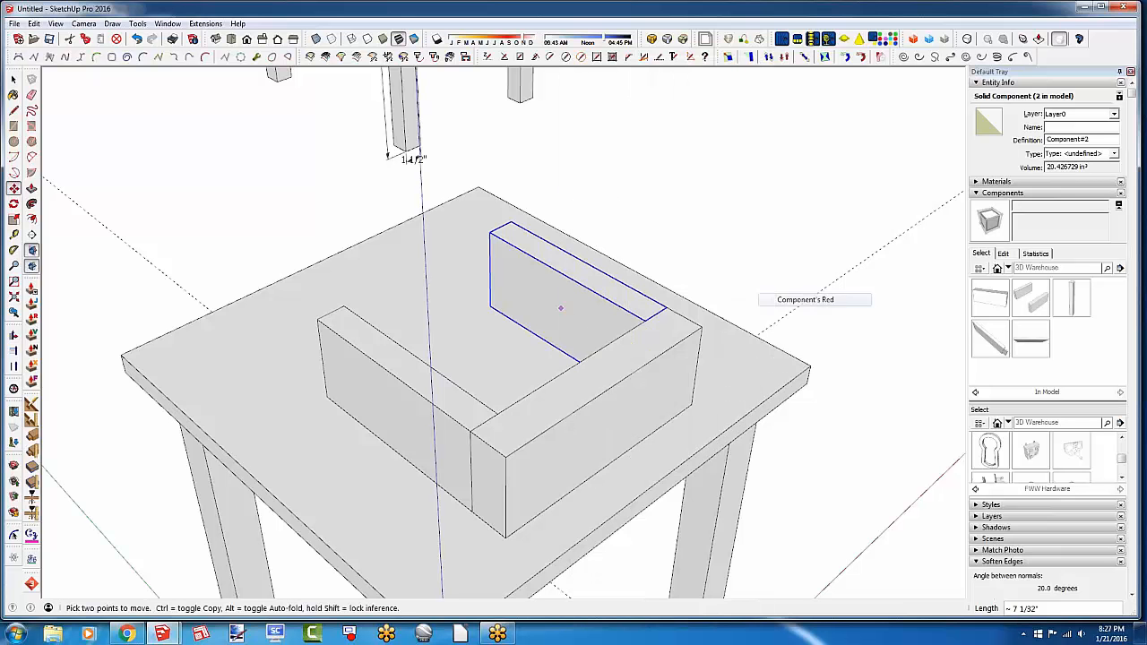
Inside the near side board's component, draw a circle on the outer face, push it through as a hole, and leave component editing
double_click(397, 436)
key(f)
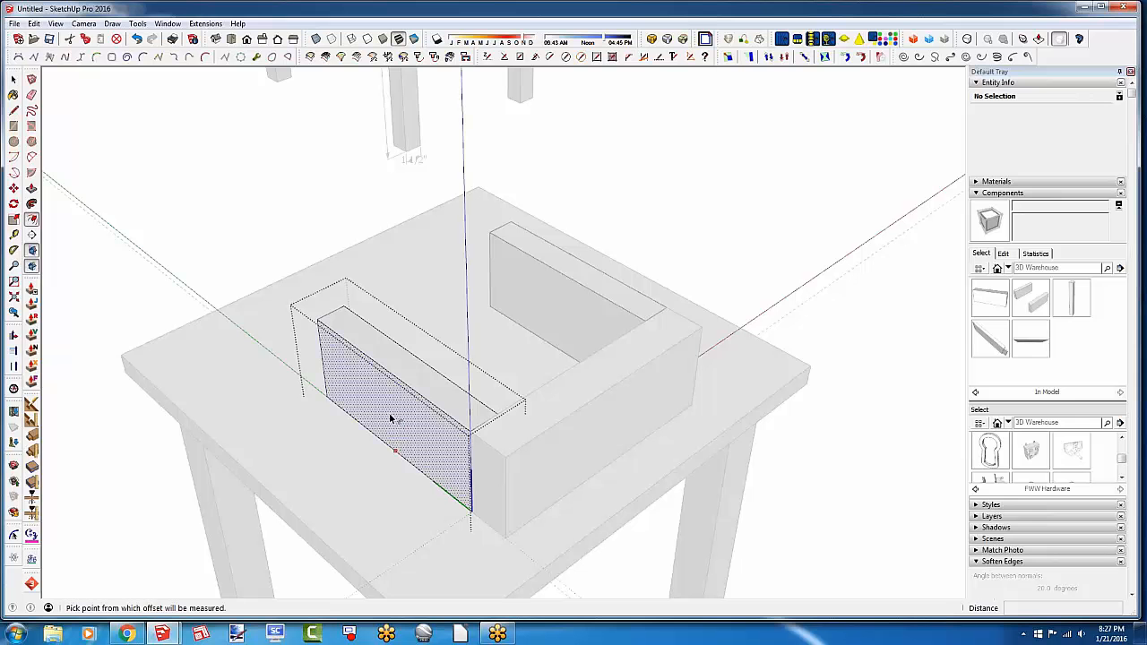
click(14, 140)
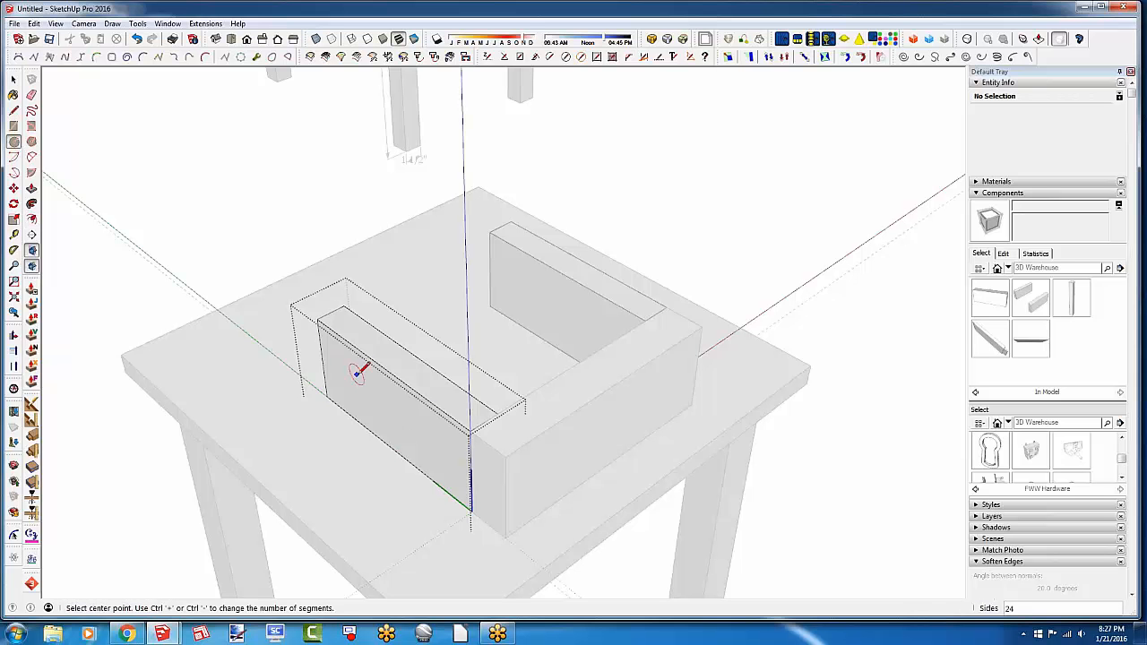
click(392, 406)
click(377, 385)
key(p)
click(383, 398)
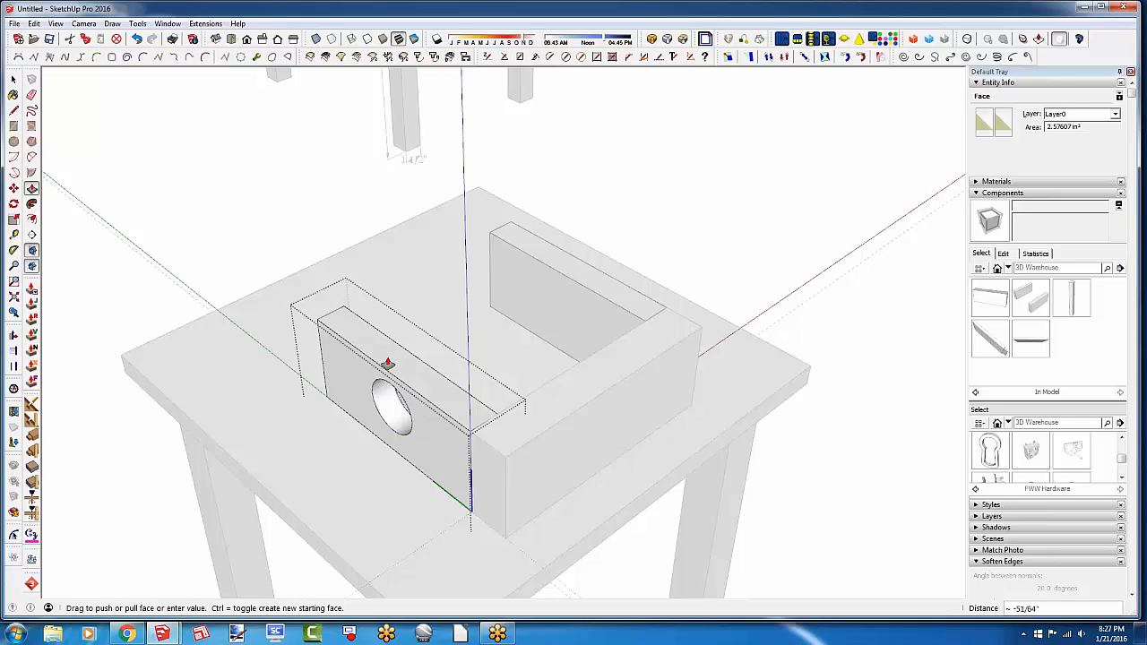
click(383, 343)
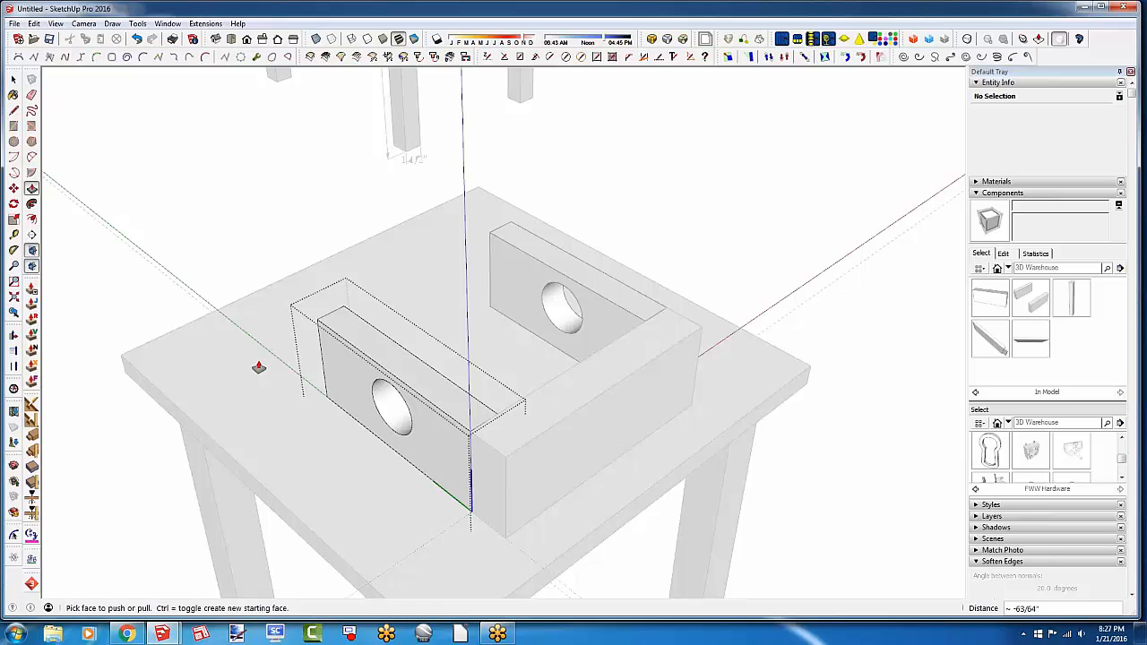
click(13, 79)
click(13, 81)
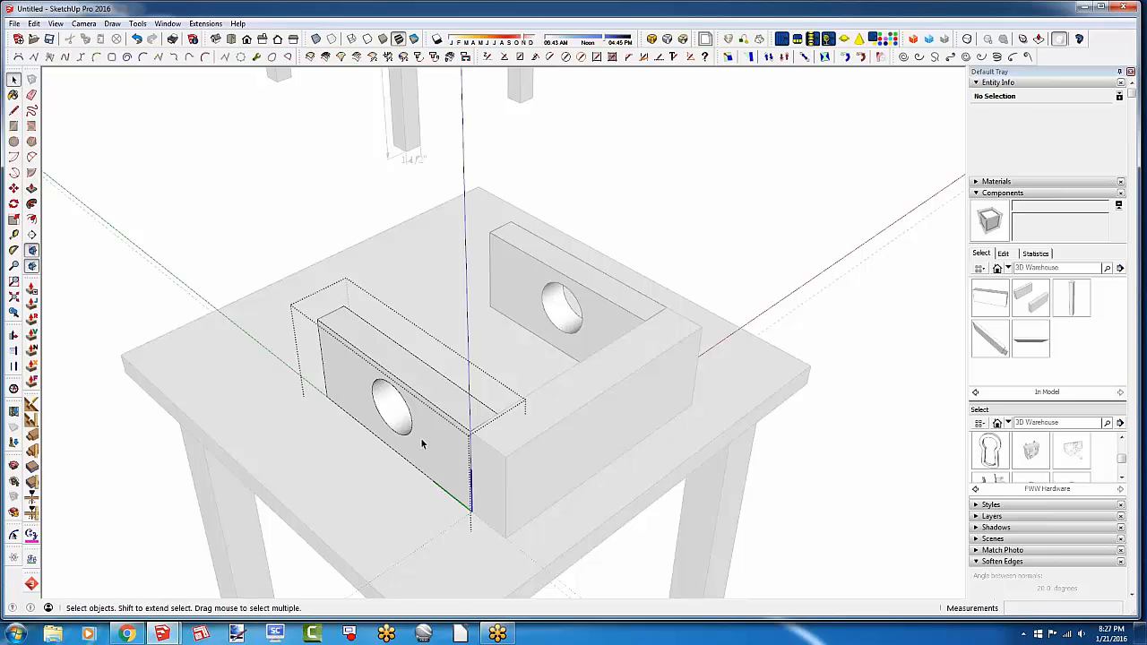
click(789, 394)
Combine the two side boards and the front board into one new component, keeping the default name
click(440, 384)
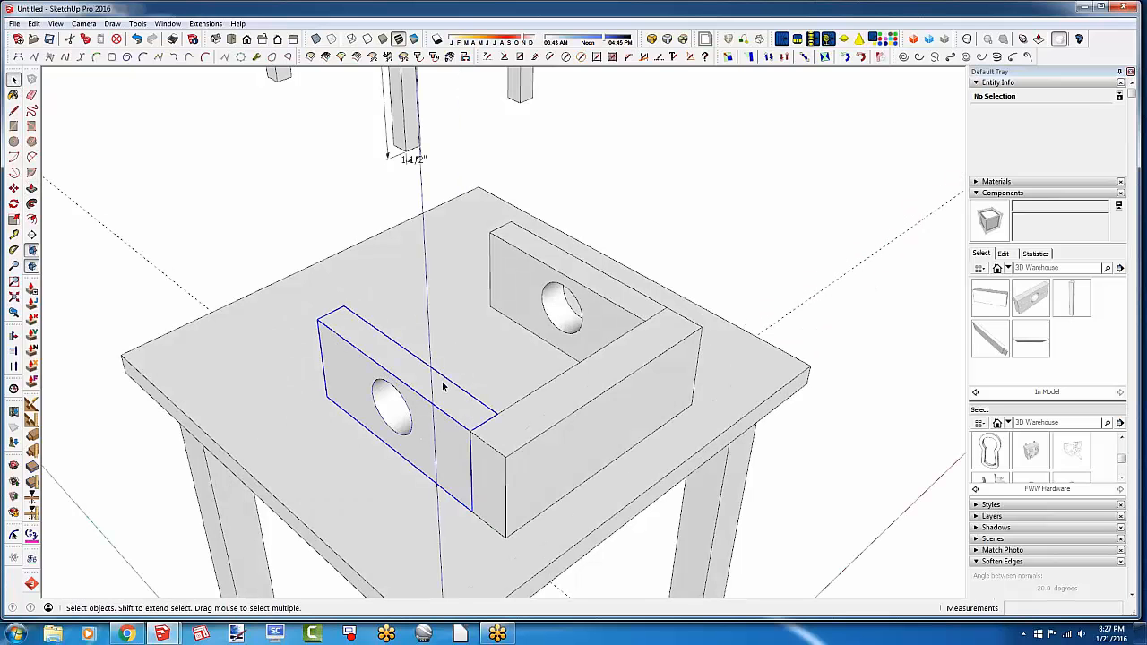
shift+click(632, 294)
shift+click(631, 380)
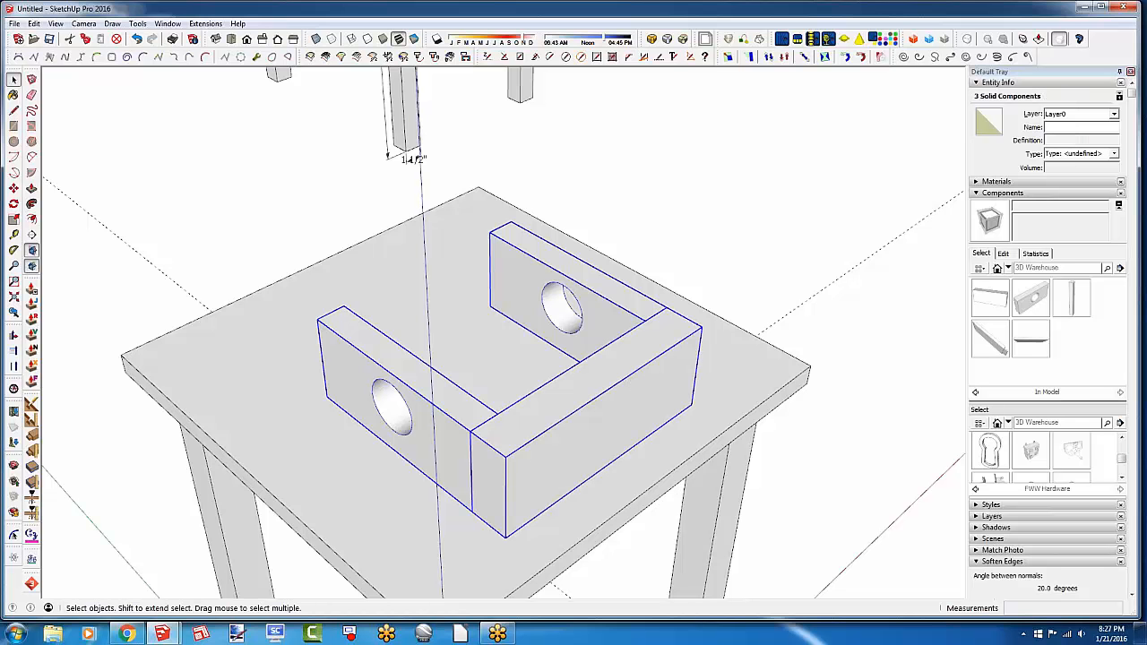
key(g)
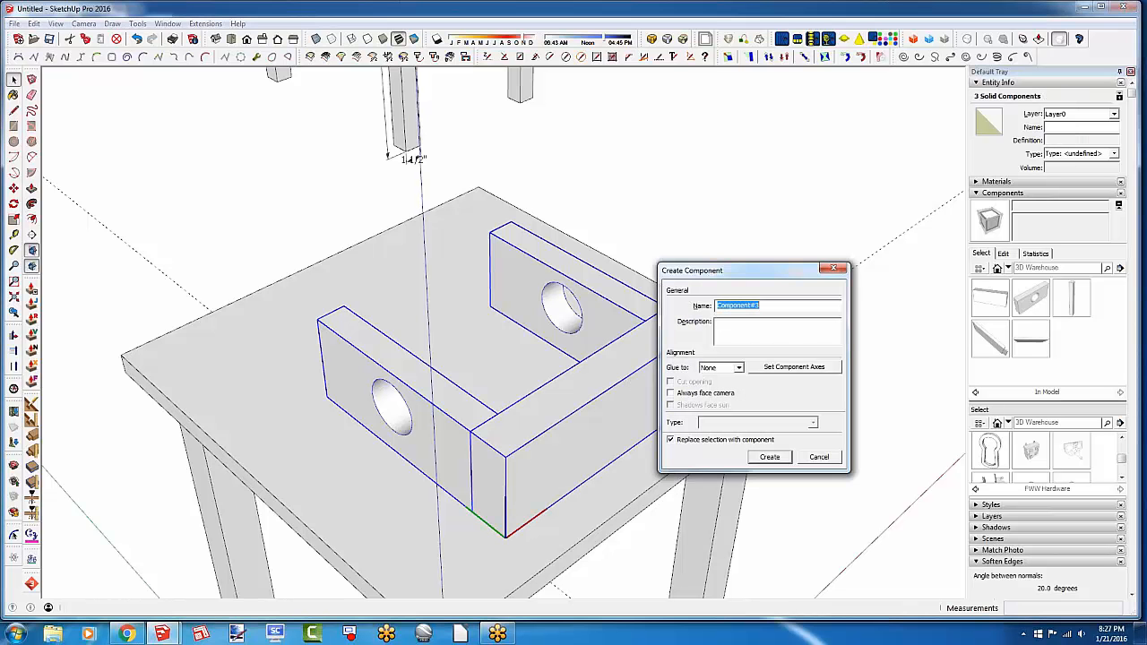
key(Return)
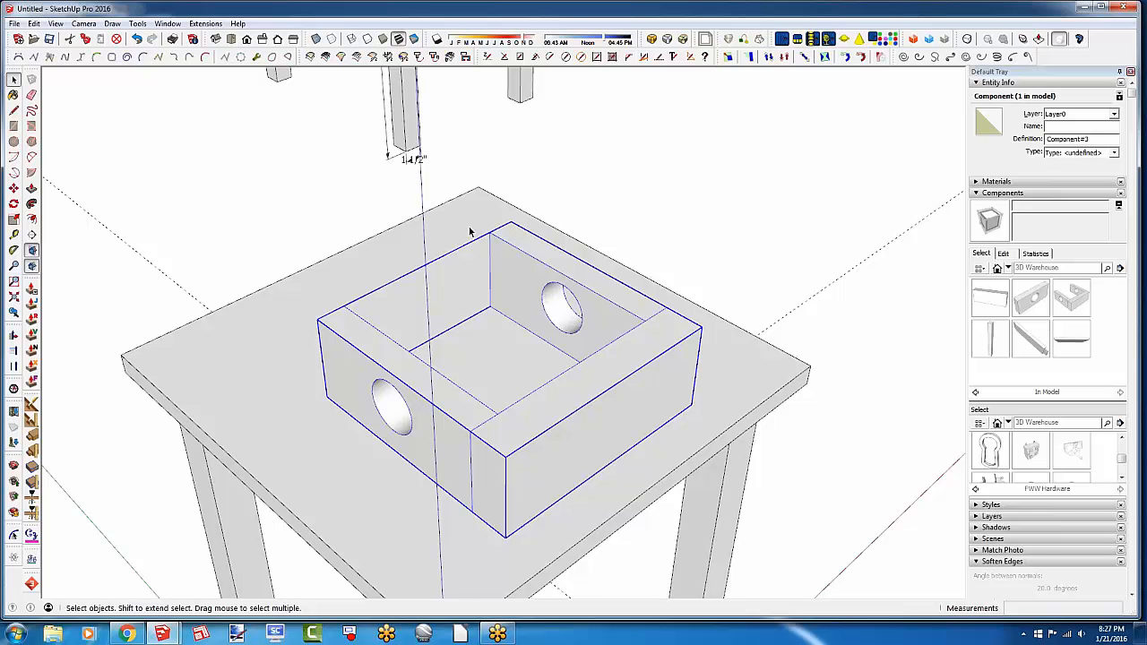
key(XF86AudioRaiseVolume)
key(XF86AudioRaiseVolume)
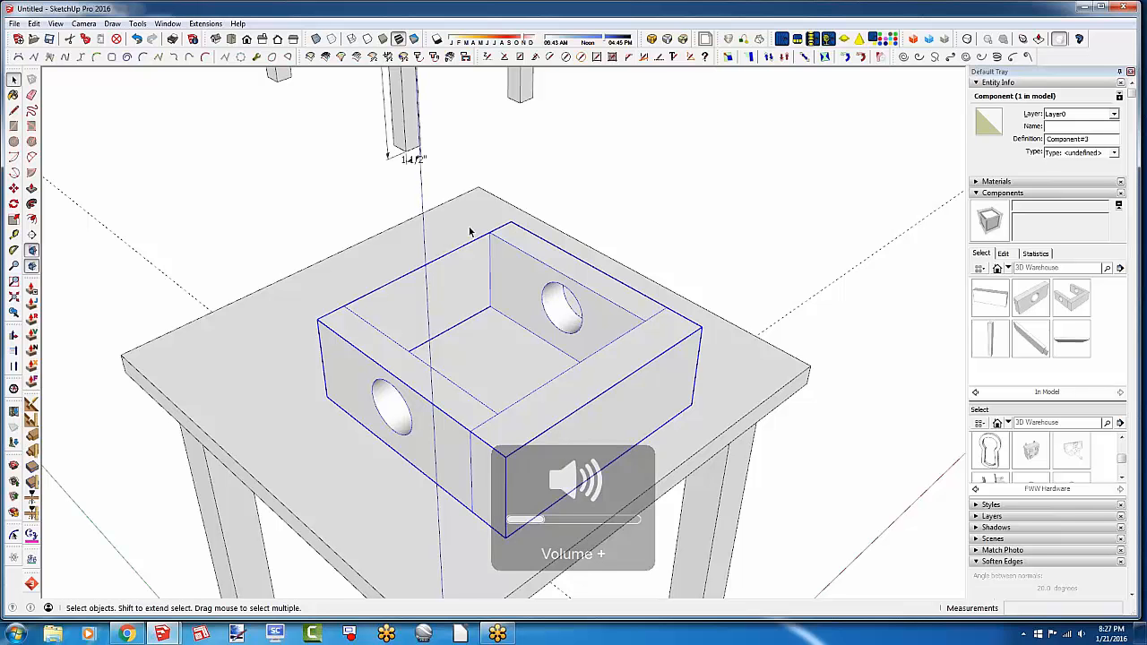
key(XF86AudioRaiseVolume)
key(XF86AudioRaiseVolume)
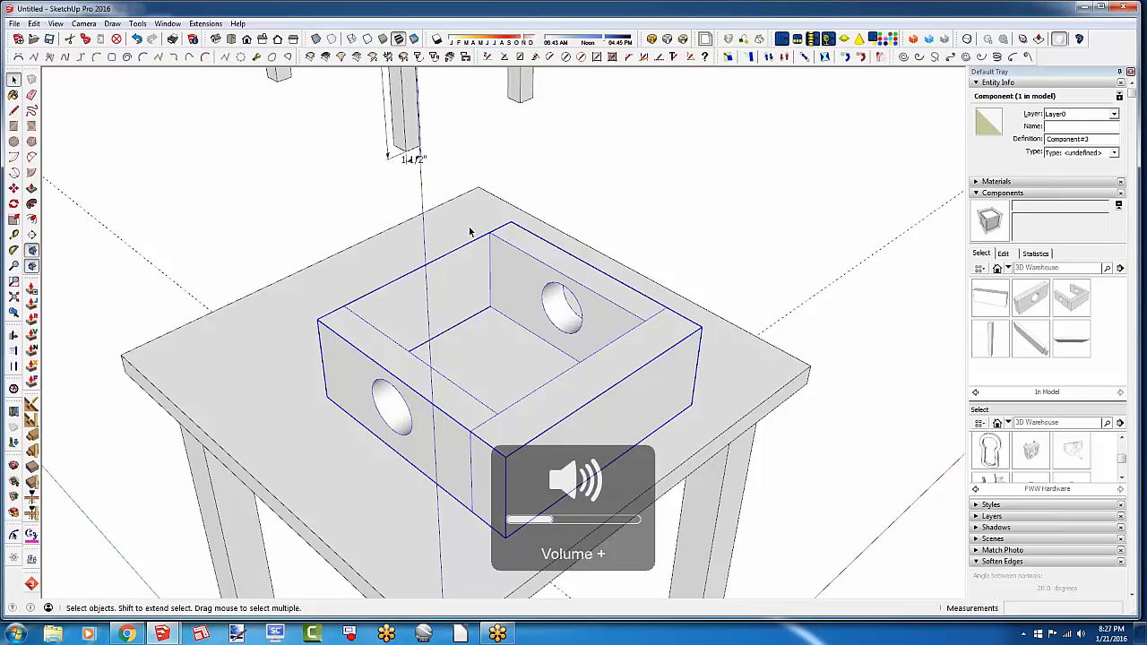
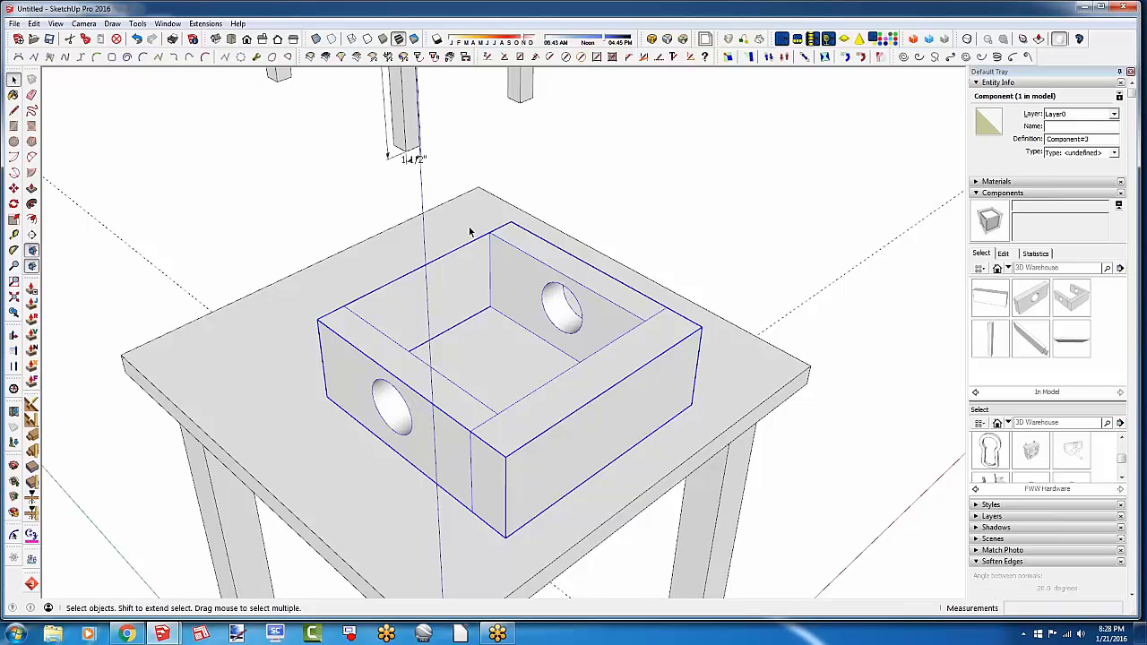
Delete the nested drawer component from the tabletop
scroll(445, 193, down, 3)
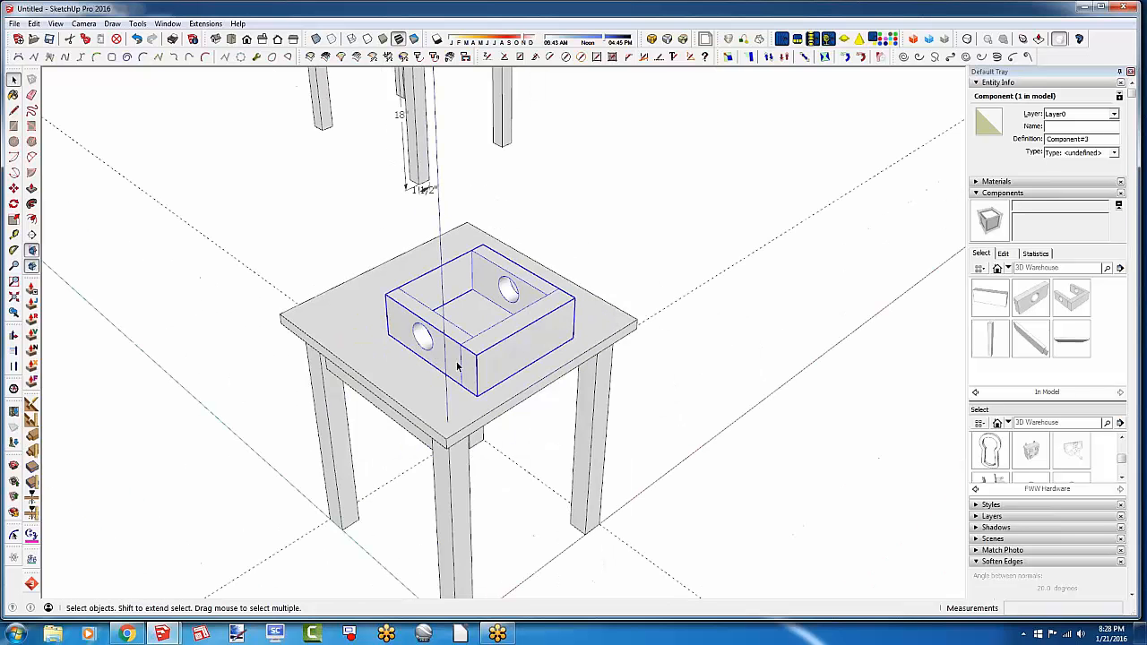
key(Delete)
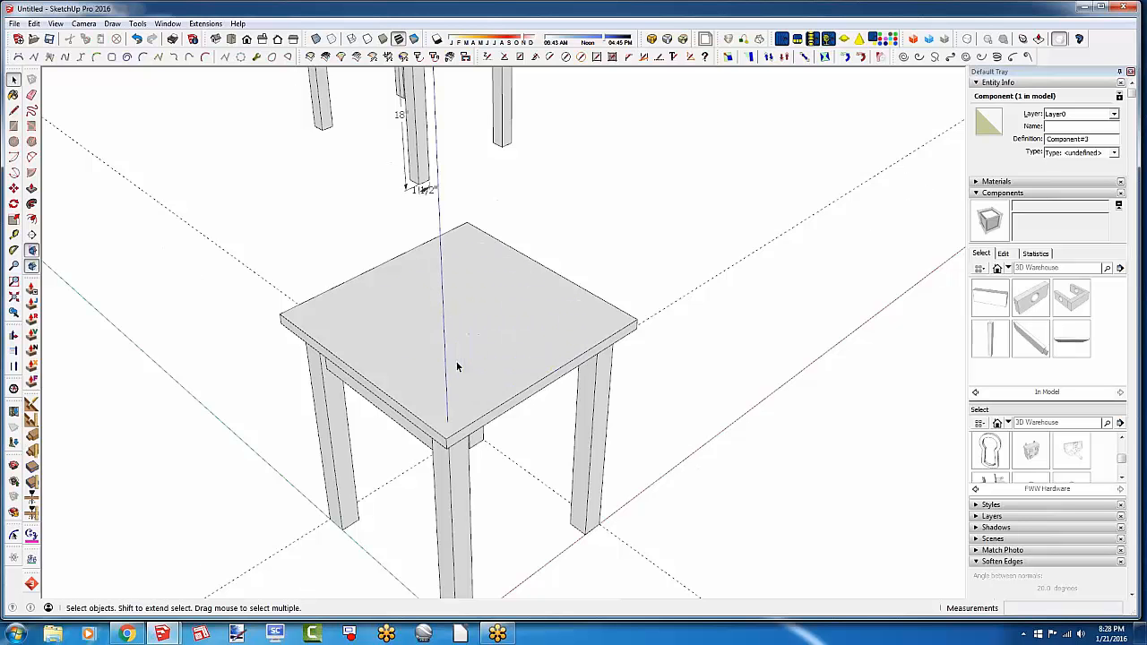
Inspect the assembled table's legs and rails from several sides, and select the two legs at one end
middle_drag(494, 421, 345, 335)
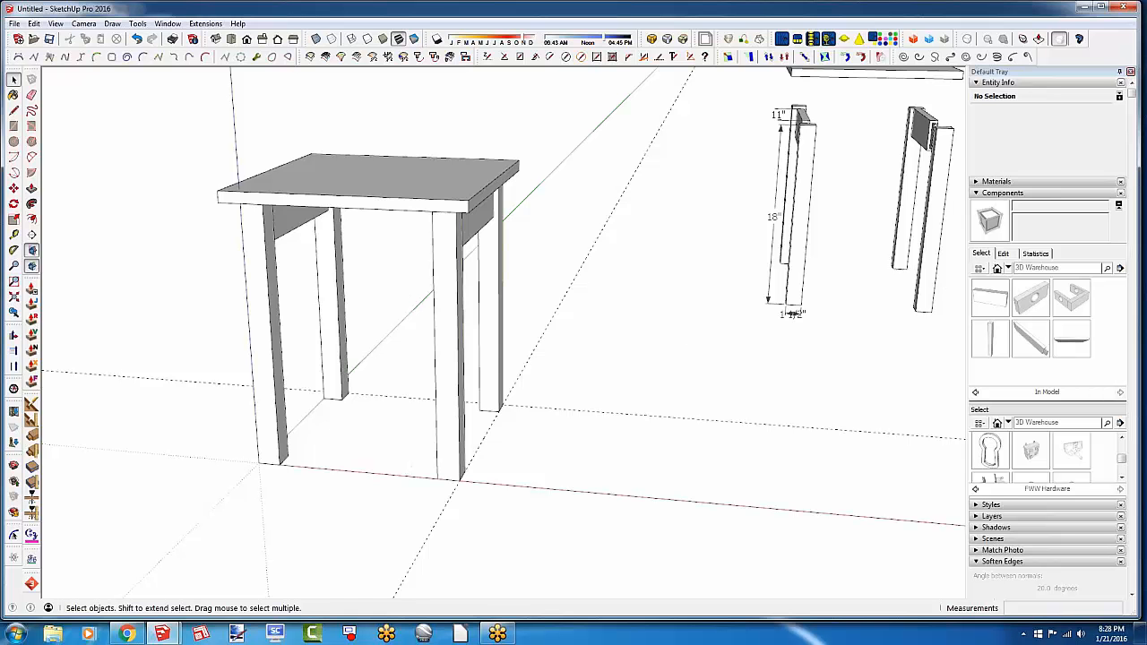
middle_drag(313, 313, 400, 355)
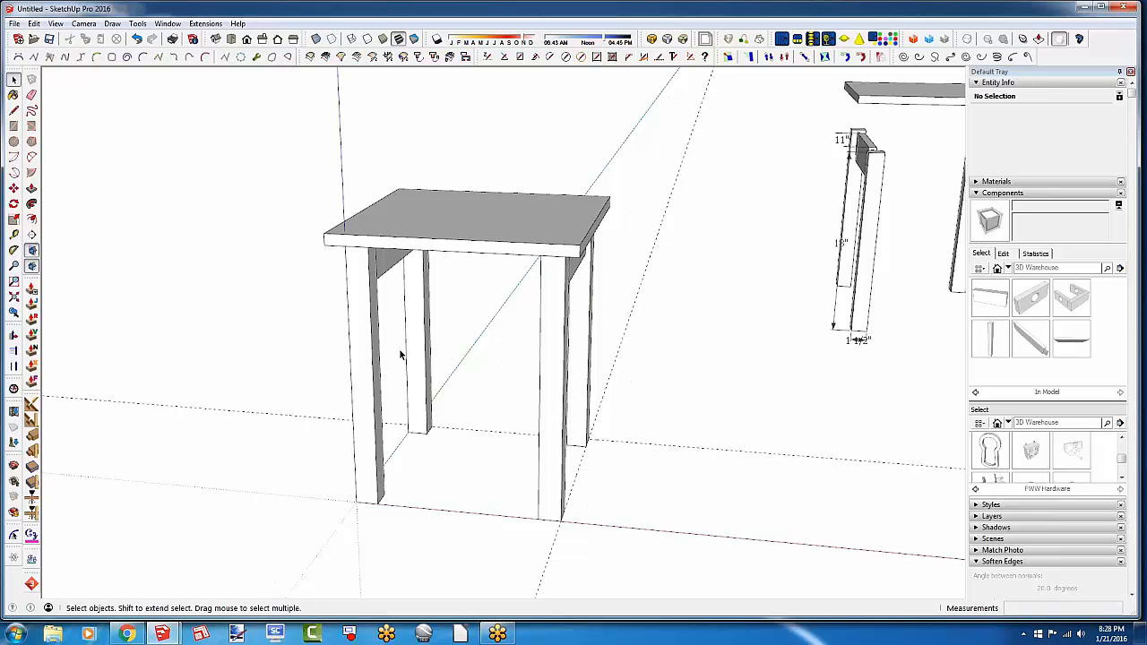
middle_drag(543, 258, 475, 258)
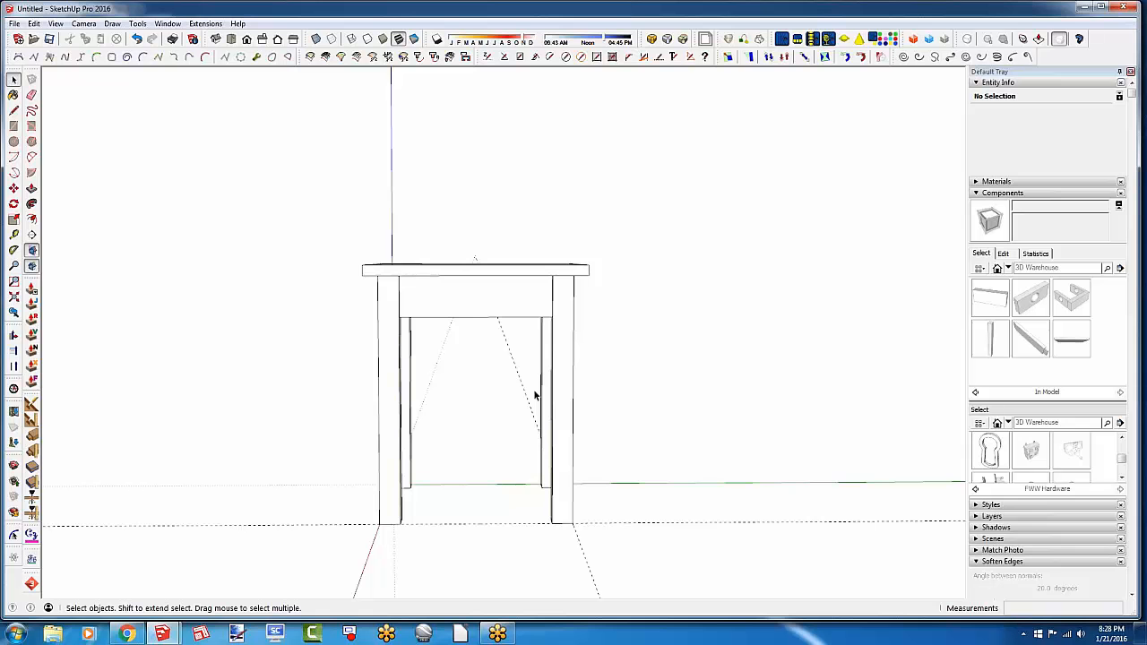
middle_drag(508, 459, 567, 481)
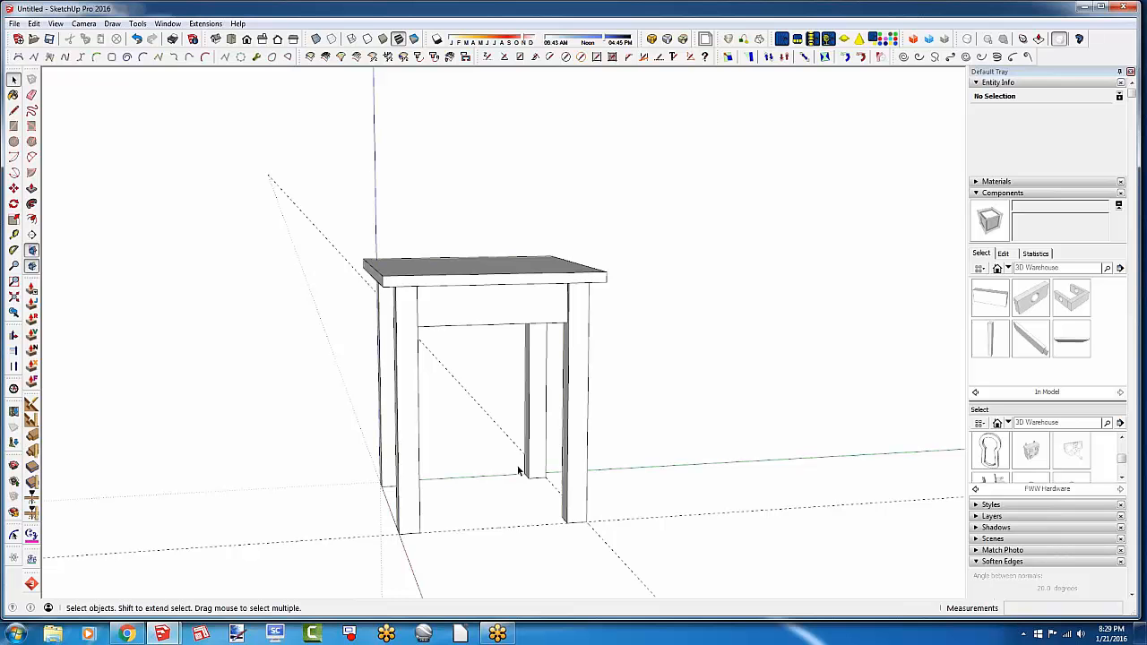
middle_drag(520, 466, 535, 416)
key(space)
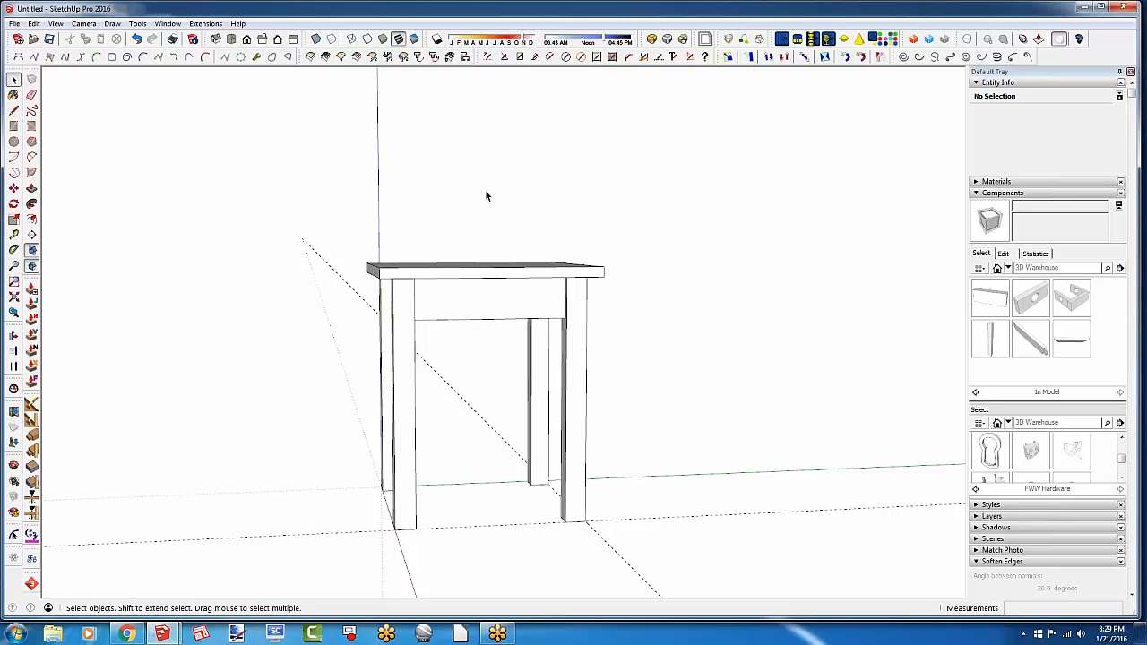
drag(474, 222, 672, 524)
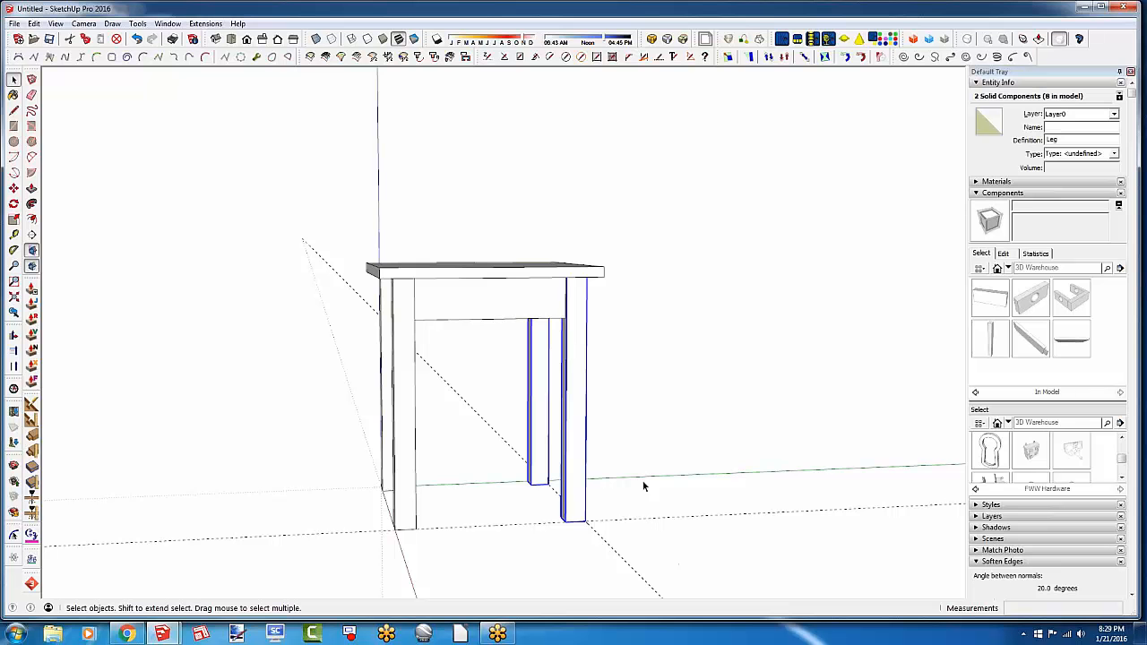
middle_drag(657, 483, 329, 501)
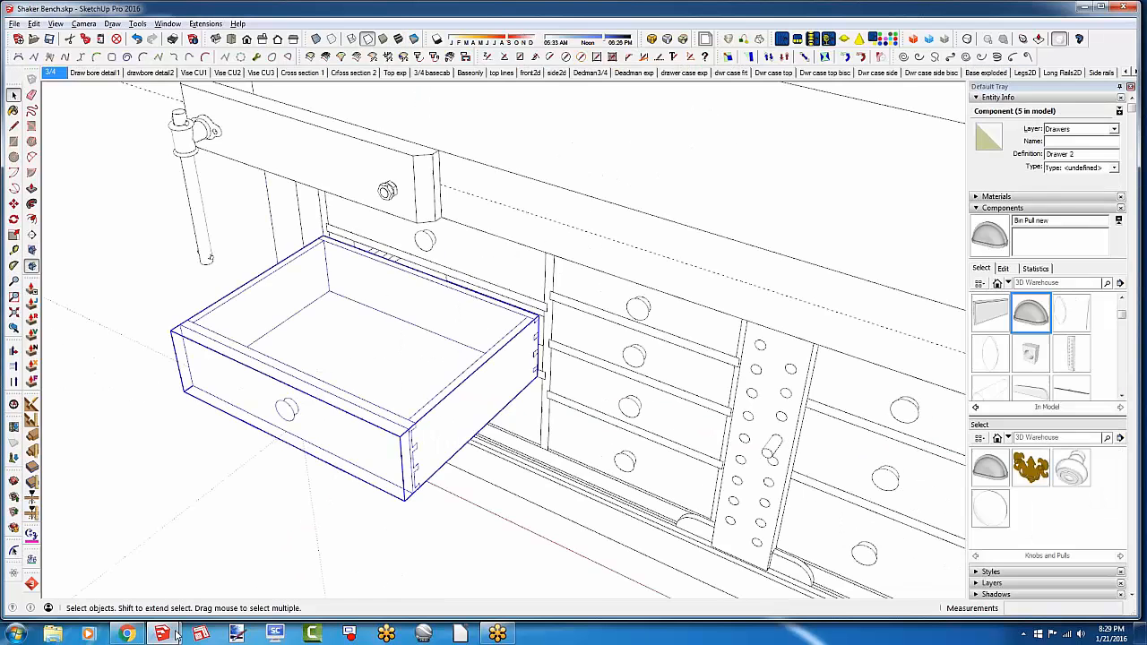
Switch to the Untitled model and paste the copied Drawer 2 component on the red axis in front of the table
mouse_move(175, 635)
click(228, 573)
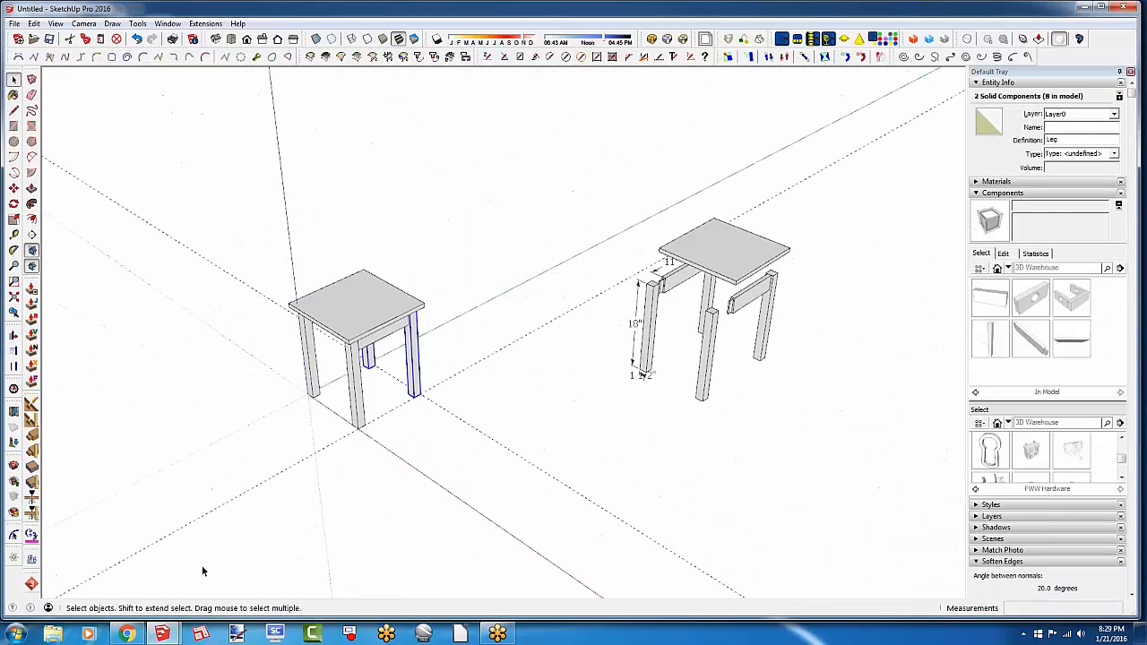
click(318, 216)
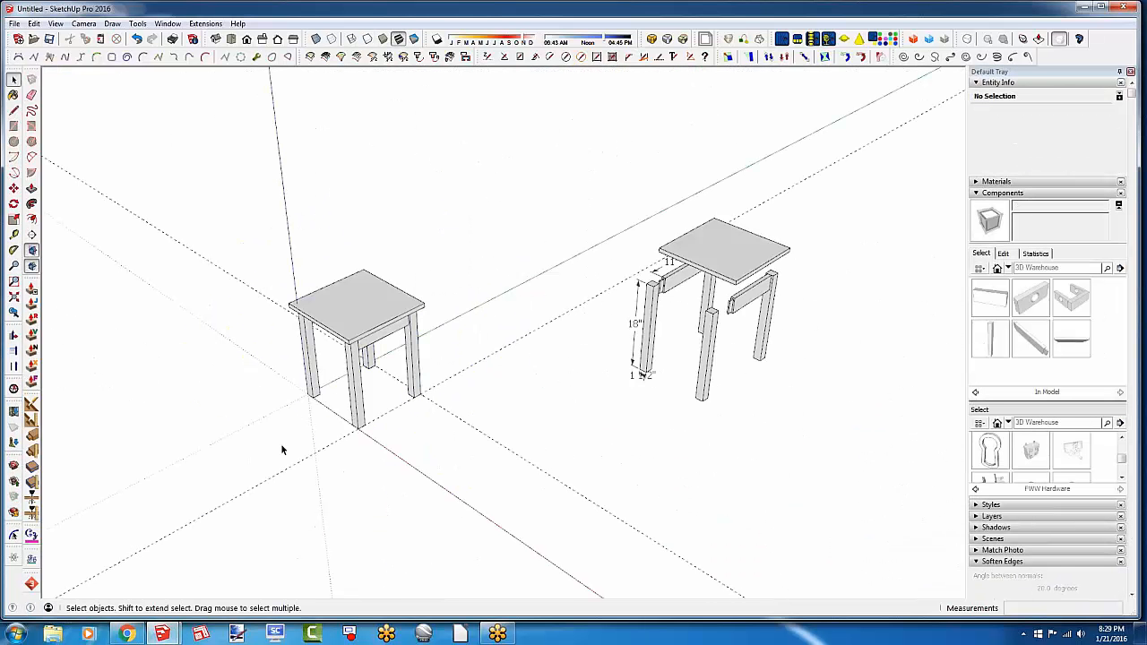
key(ctrl+v)
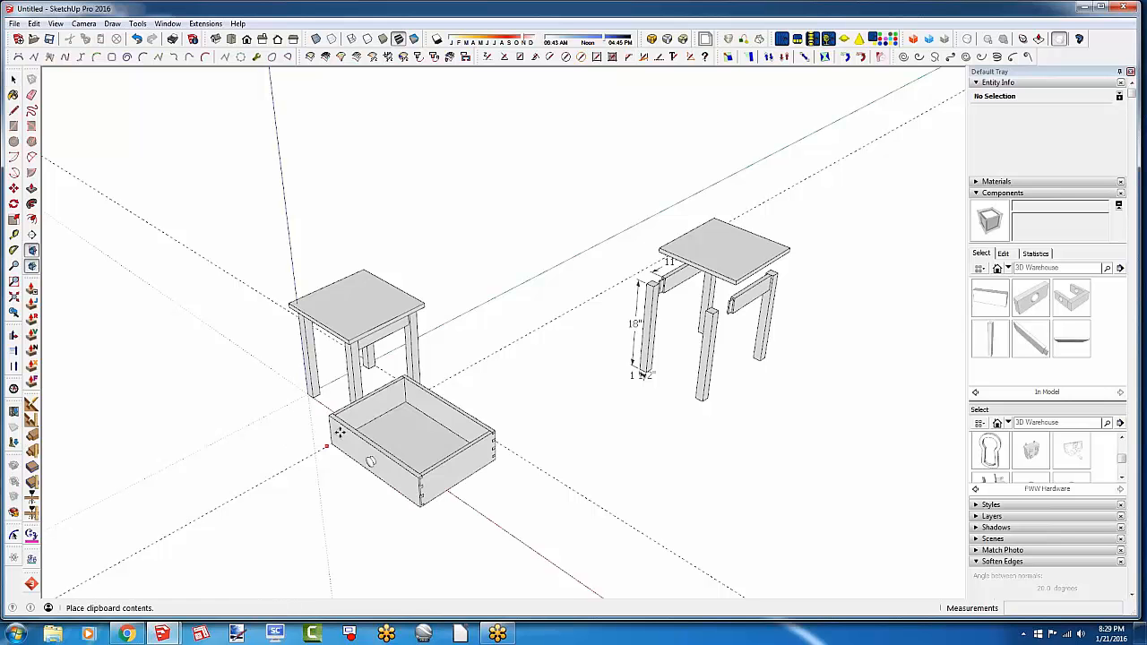
click(442, 492)
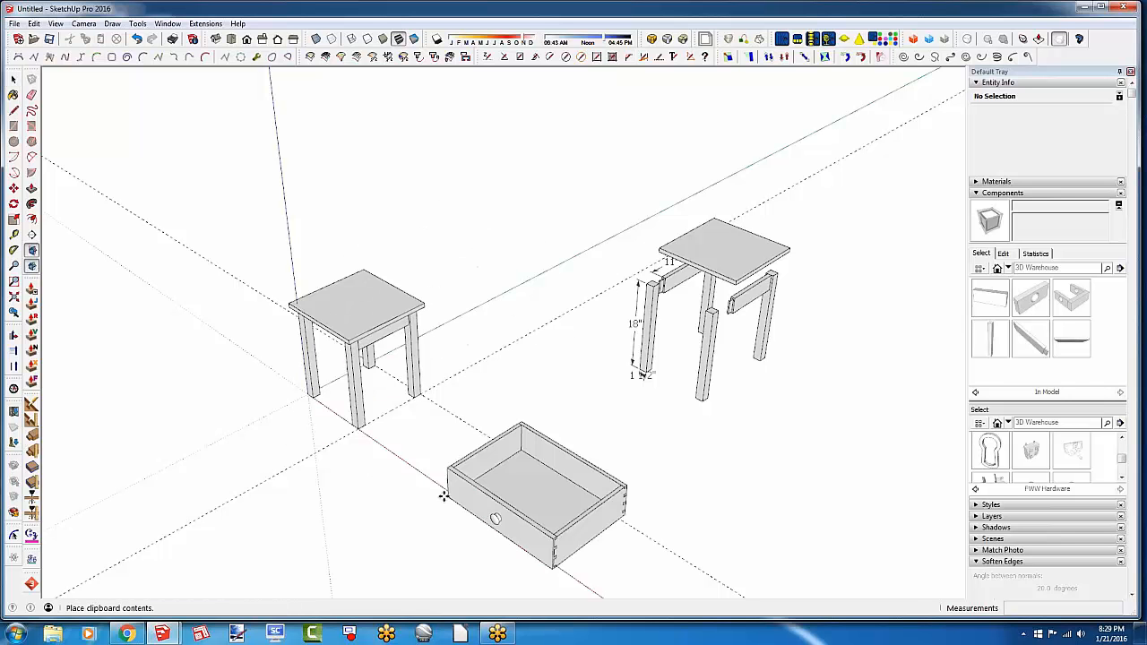
Scale the pasted drawer to 1.50 along the red axis with the Scale tool
shift+middle_drag(624, 568, 544, 420)
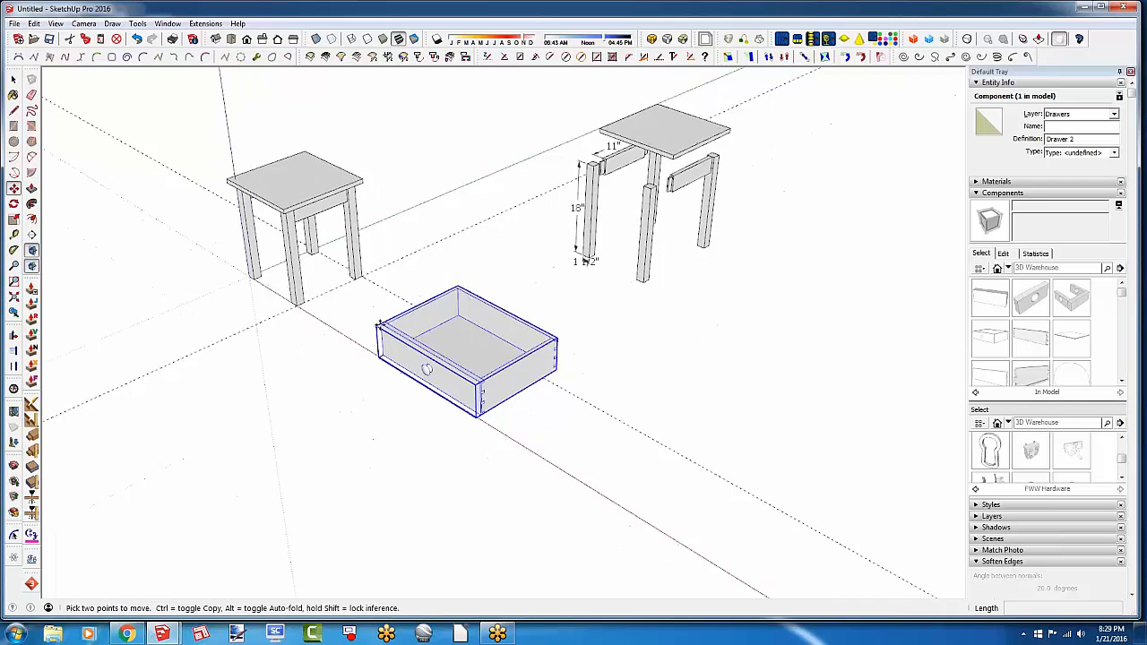
middle_drag(380, 325, 562, 360)
scroll(555, 364, up, 3)
scroll(537, 416, up, 5)
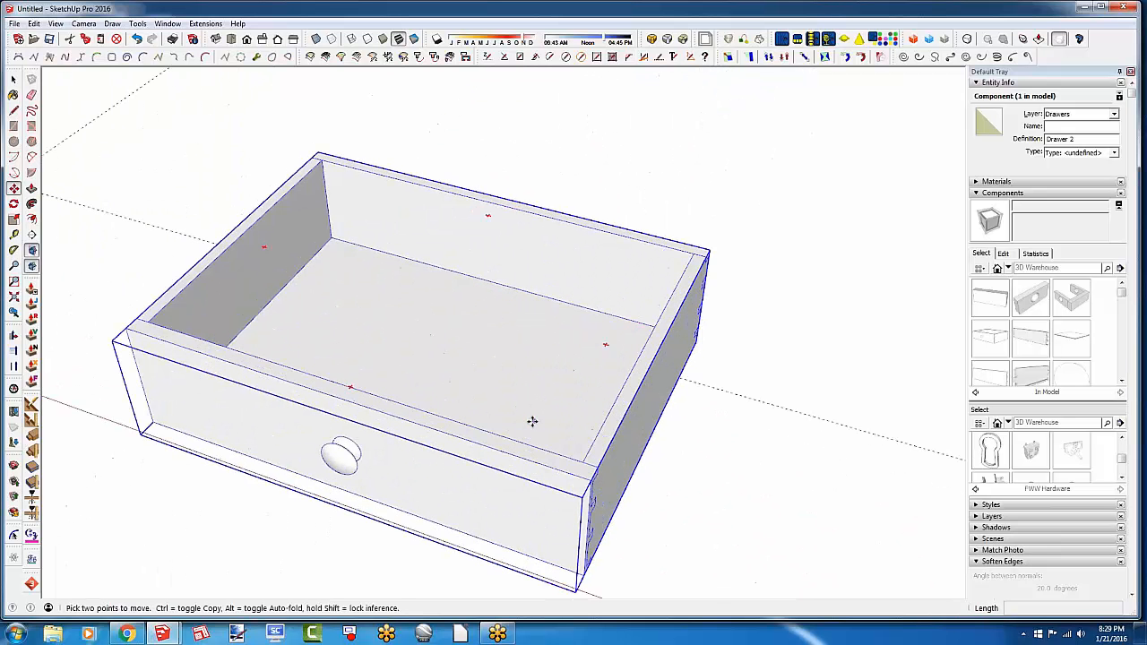
key(space)
middle_drag(525, 492, 475, 435)
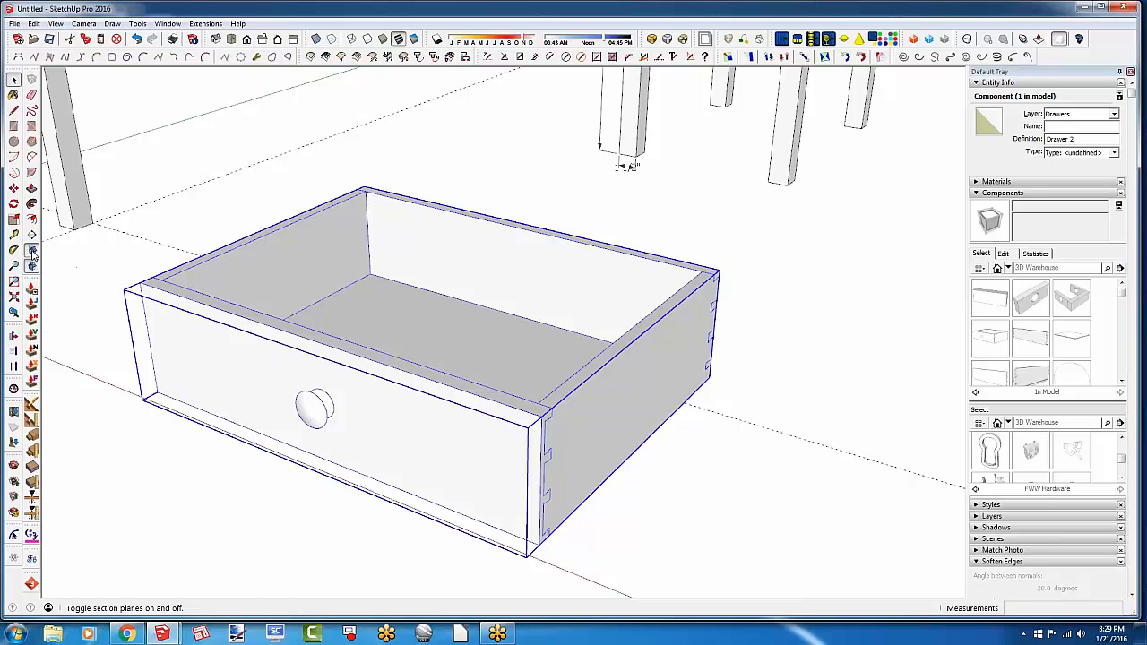
click(14, 220)
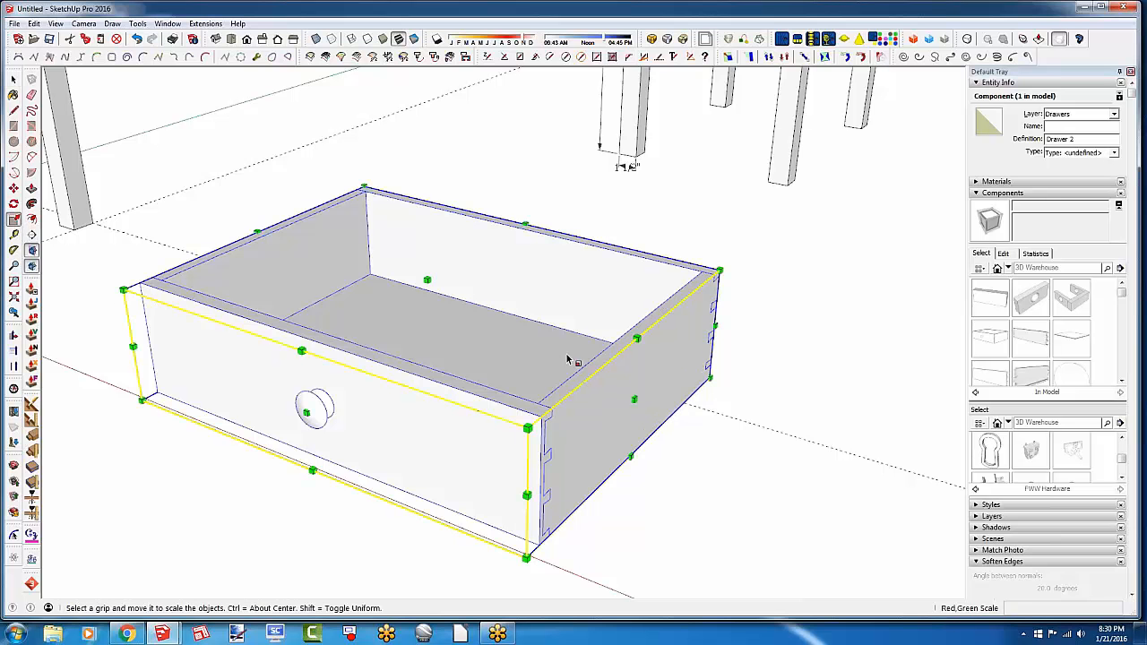
drag(634, 398, 889, 478)
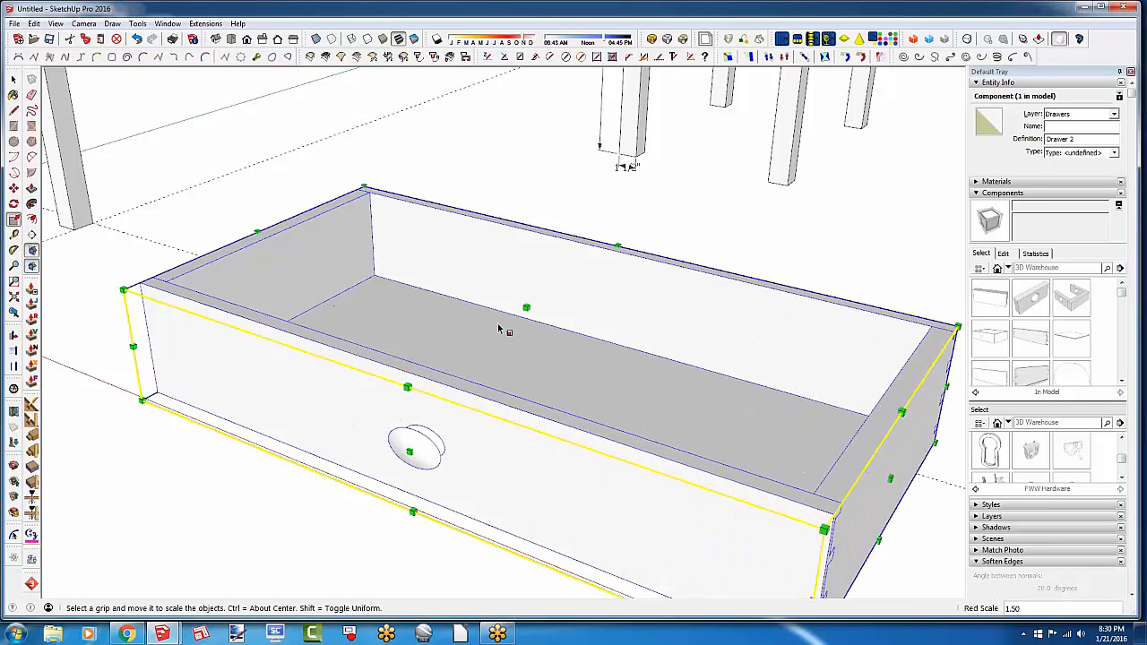
Measure the thickness of the stretched drawer's side board with the Tape Measure, and undo the scaling
scroll(505, 328, down, 3)
middle_drag(498, 328, 535, 377)
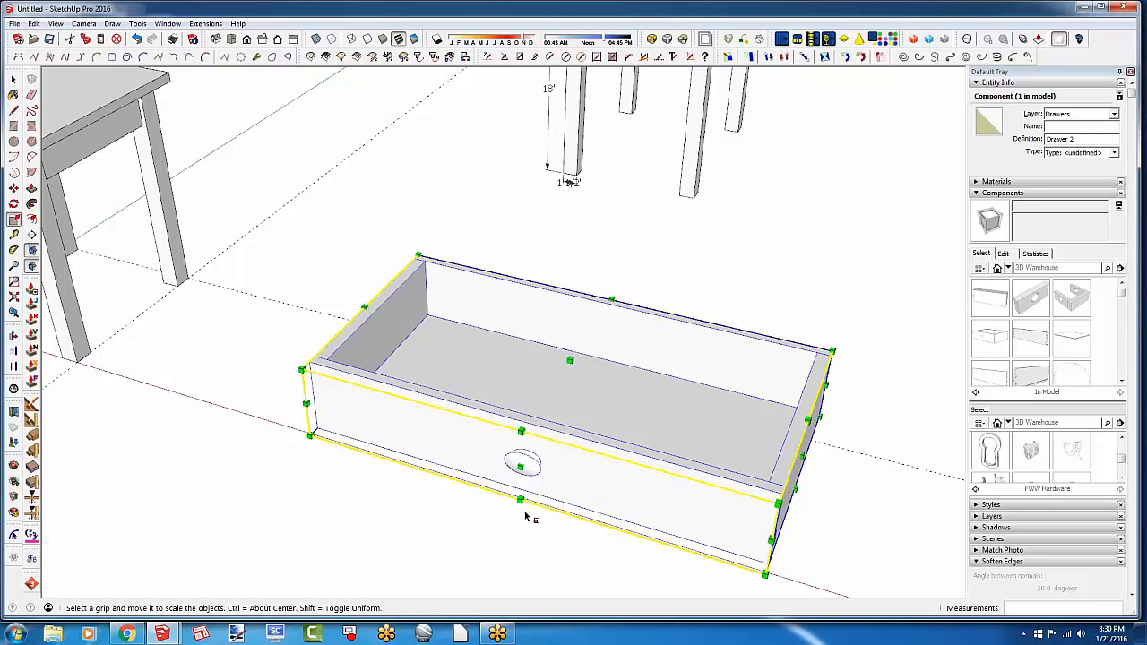
middle_drag(525, 512, 484, 439)
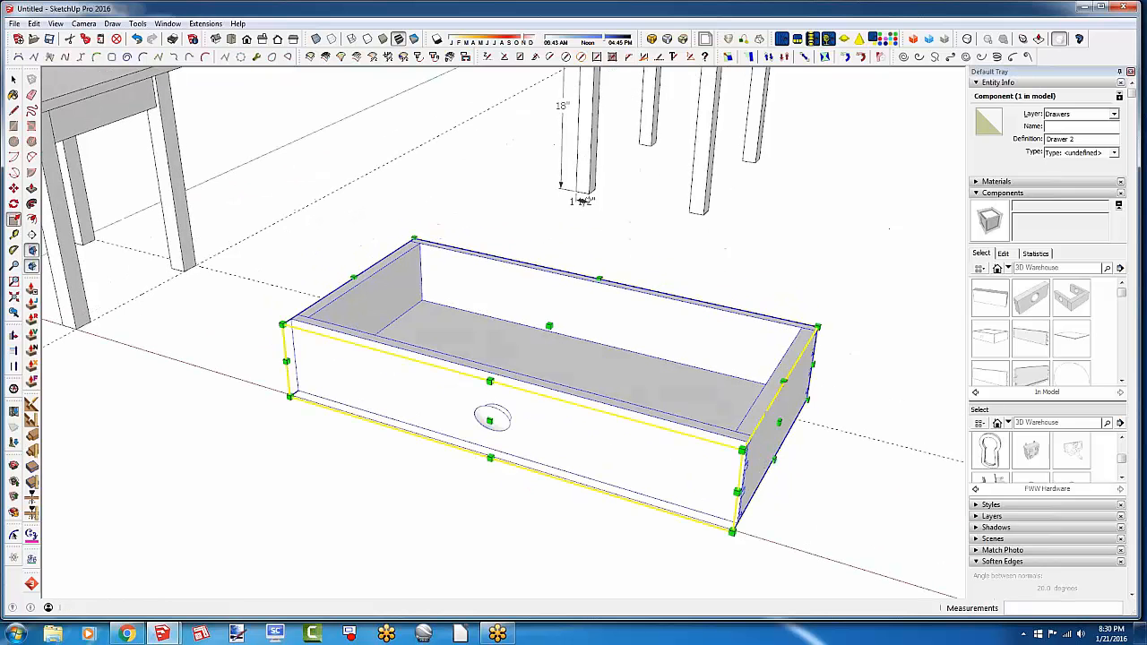
click(14, 235)
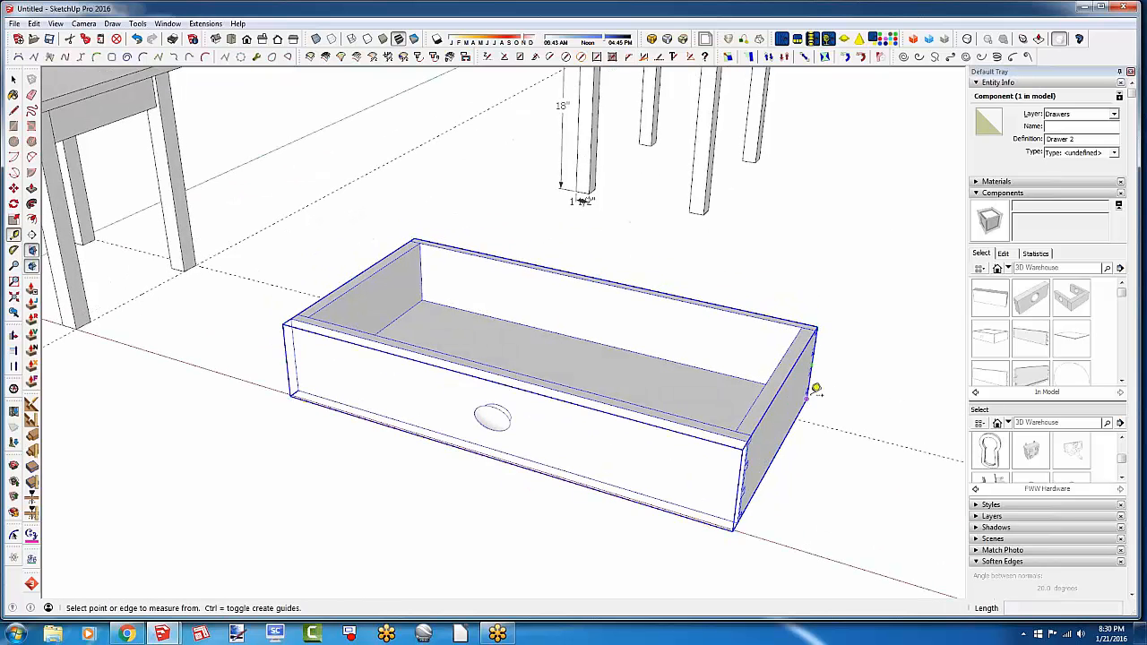
click(751, 409)
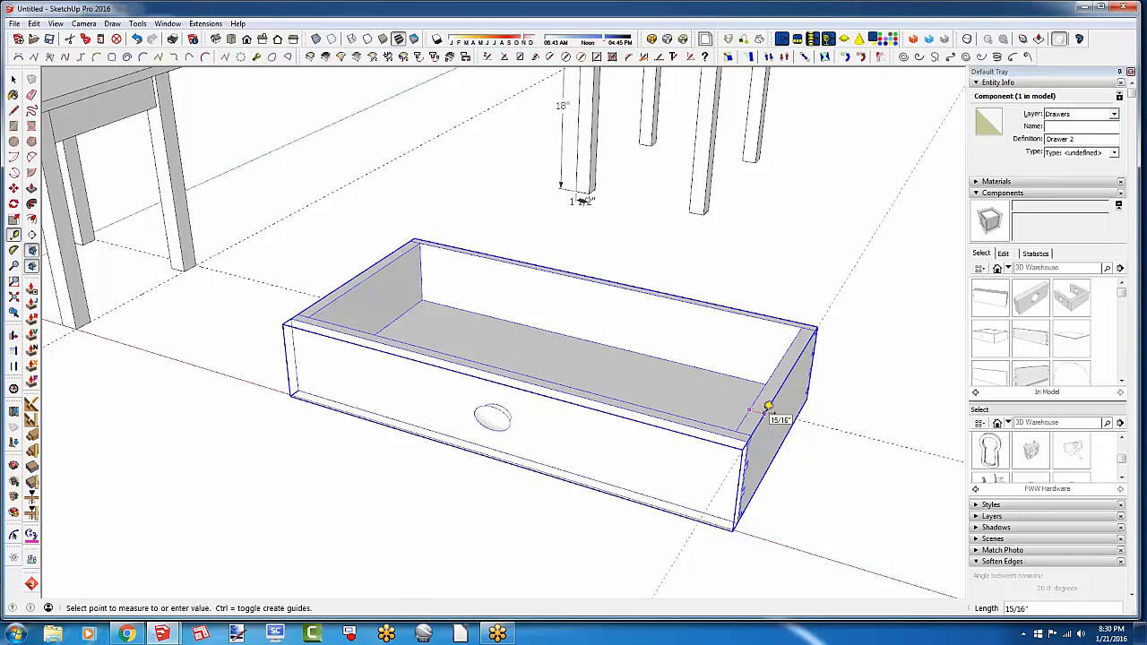
key(ctrl+z)
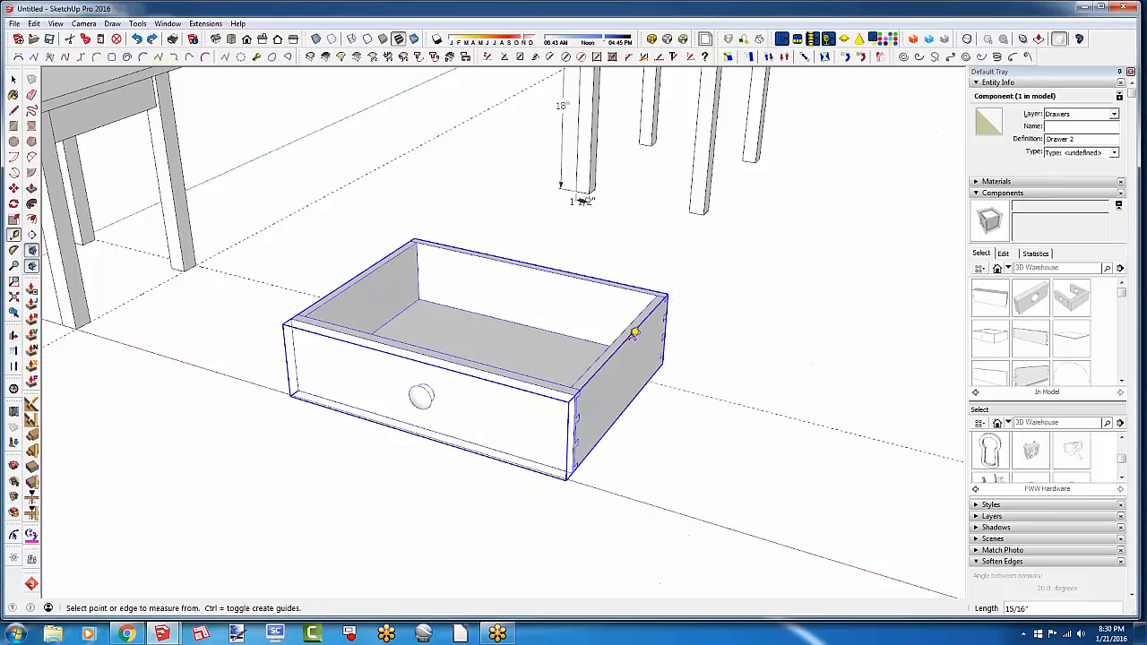
Measure the thickness of the unscaled drawer's side board with the Tape Measure, and clear the selection
click(611, 351)
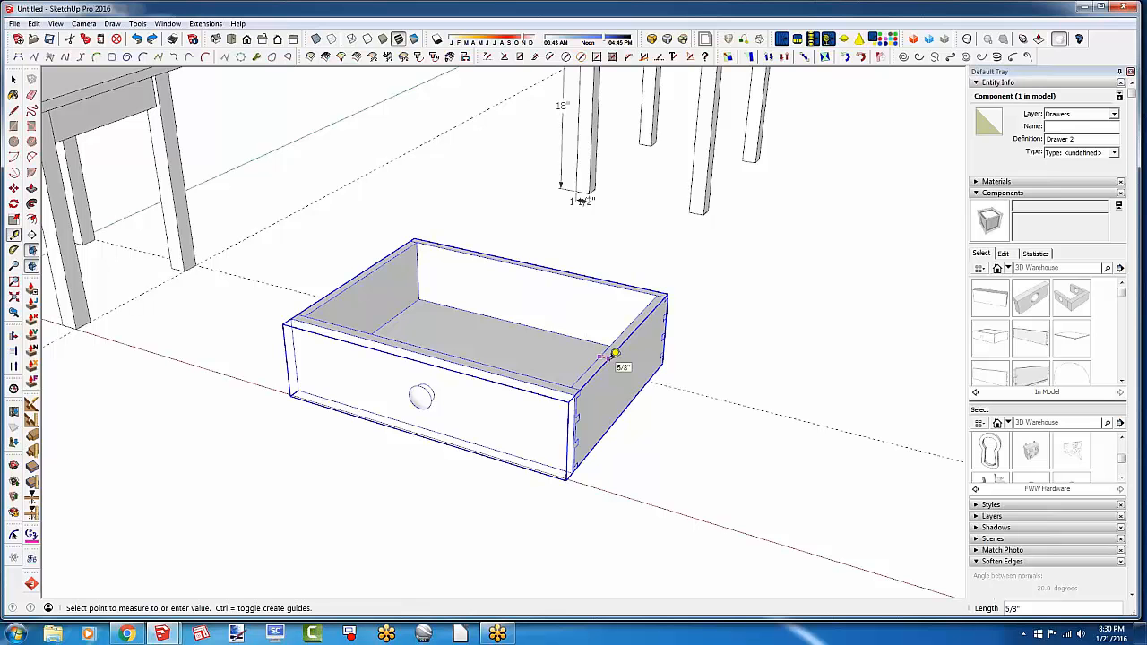
click(614, 354)
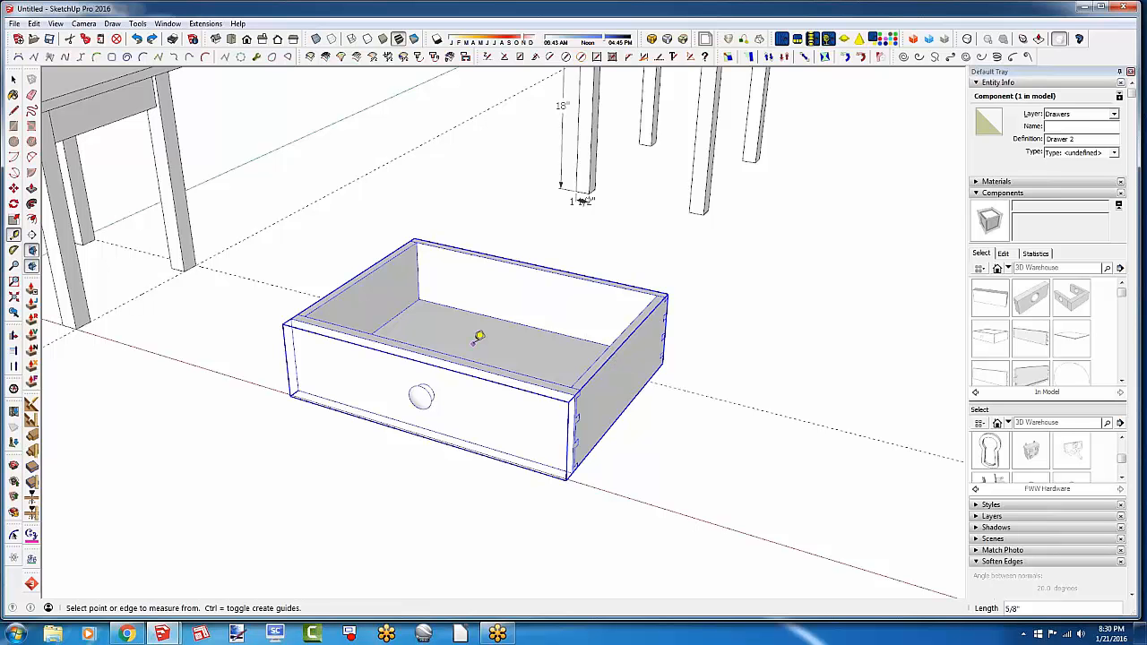
key(space)
click(402, 483)
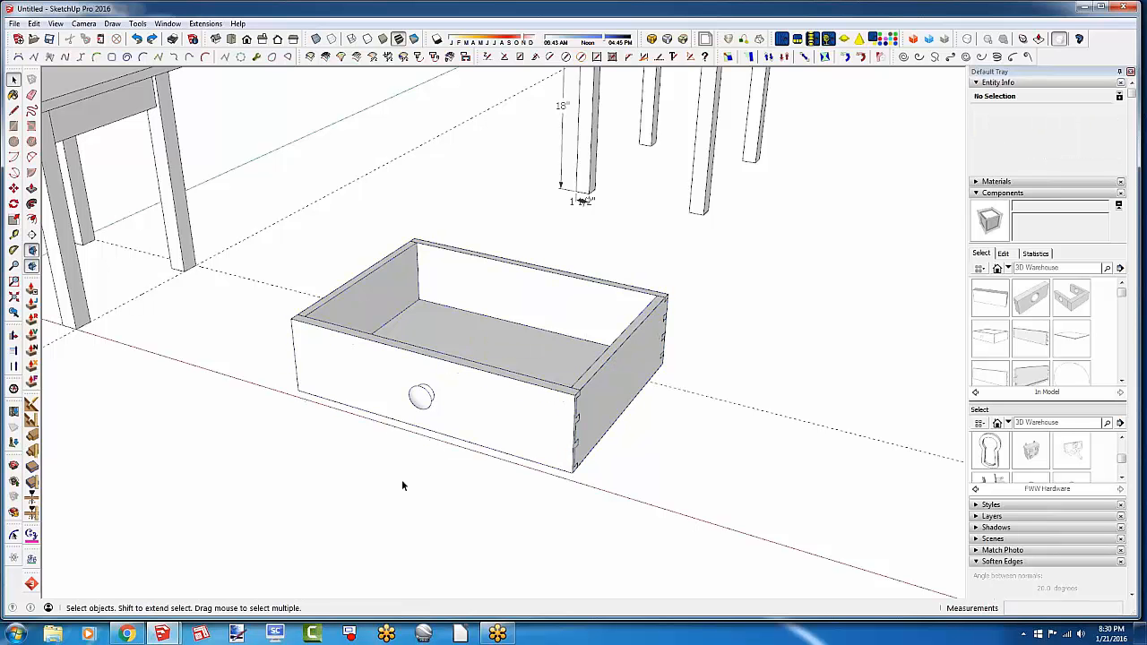
Open the drawer component for editing and move its dovetailed side board 12" outward along the red axis
middle_drag(396, 472, 689, 470)
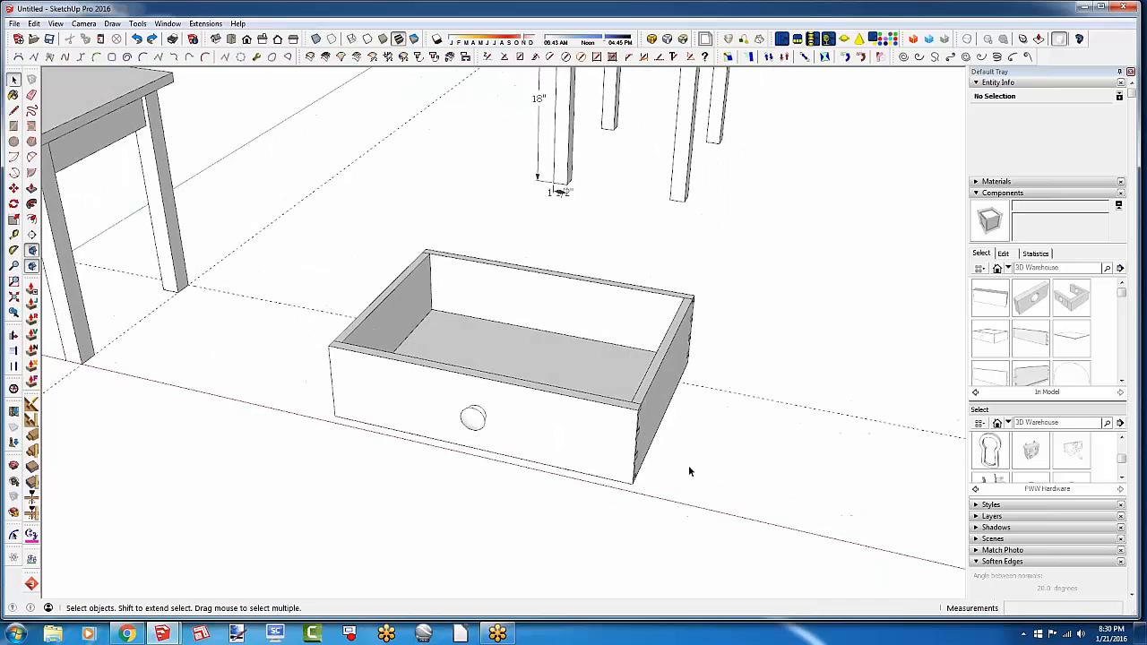
double_click(661, 407)
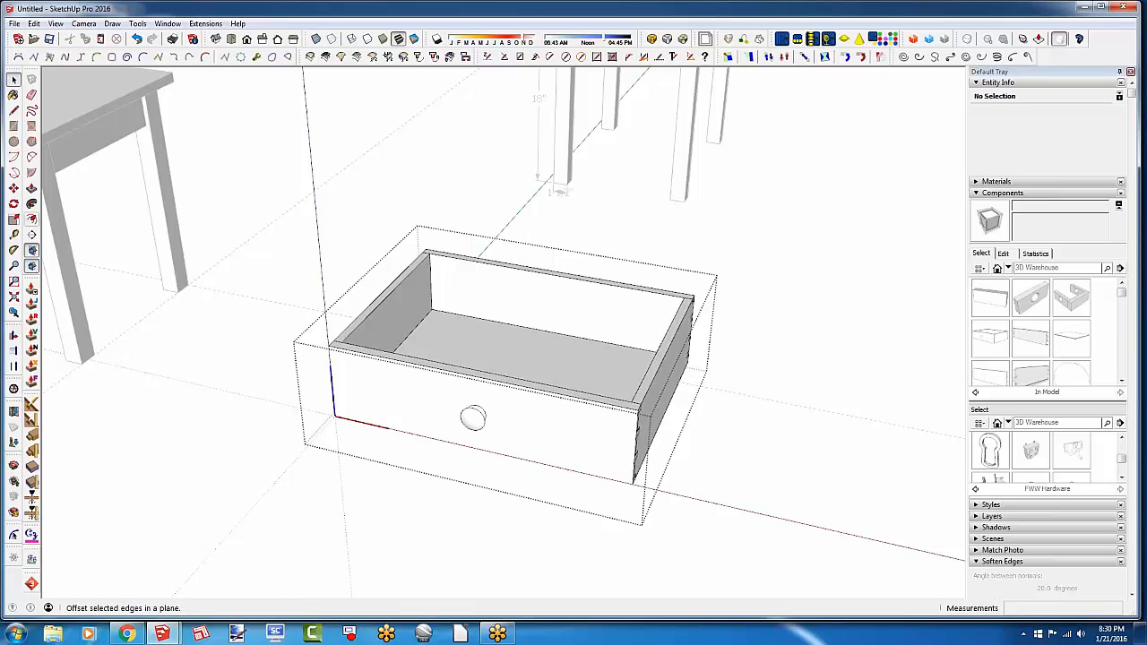
click(648, 386)
key(m)
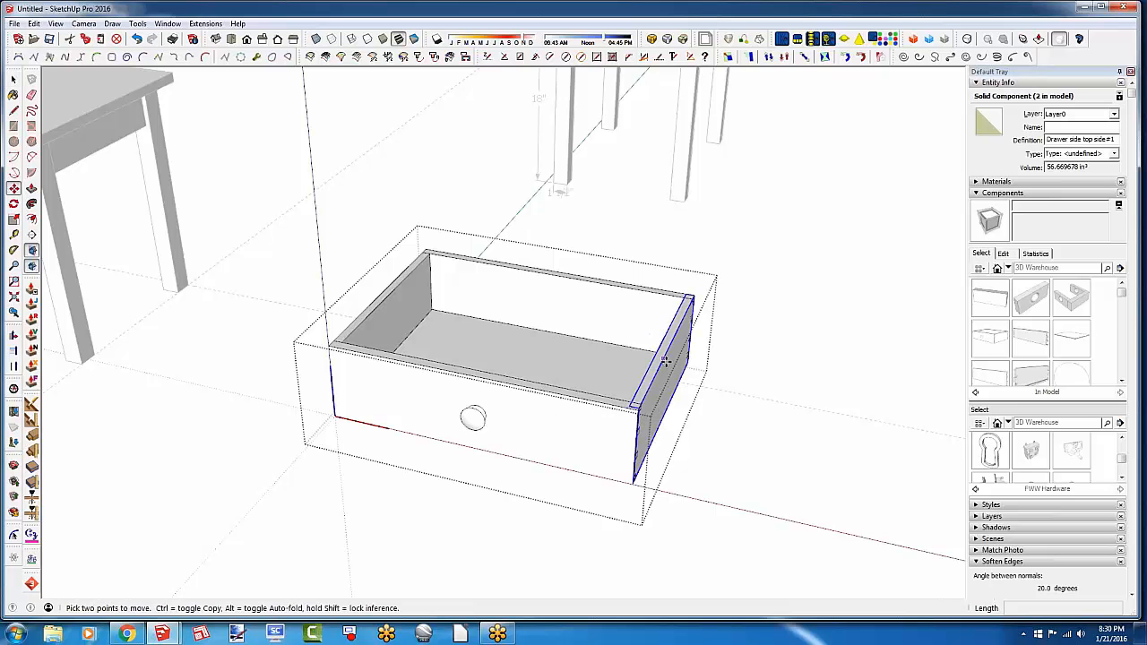
click(655, 377)
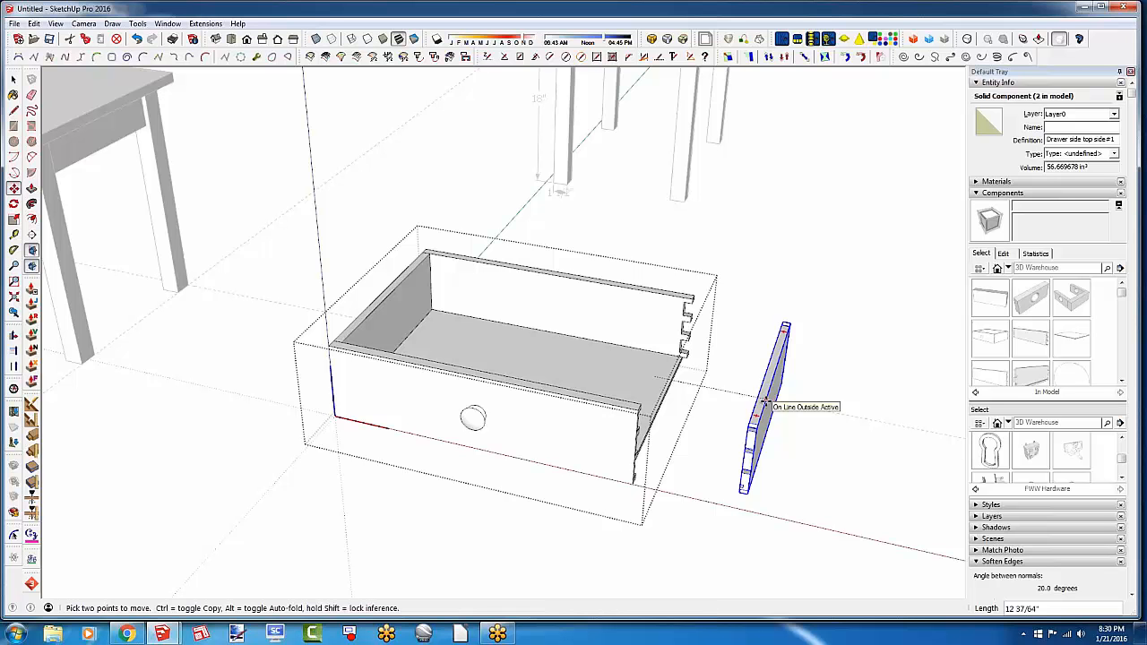
text(12)
key(Return)
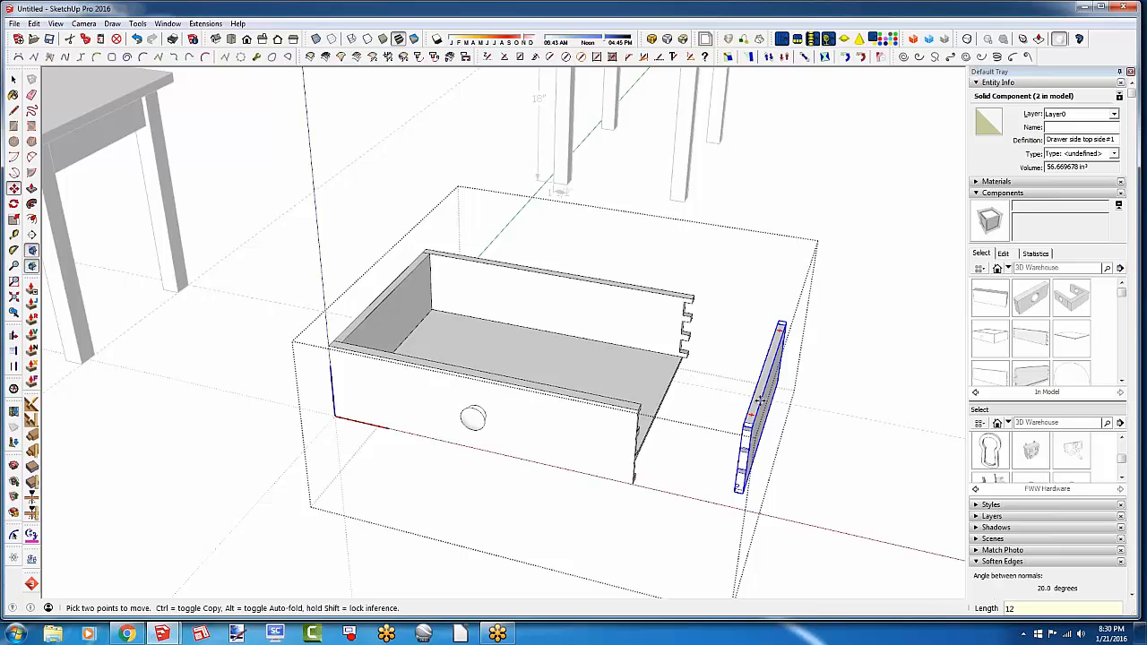
Open the drawer's back board and lengthen it by moving its free dovetailed end 12" along the red axis
key(space)
click(636, 311)
drag(657, 277, 722, 402)
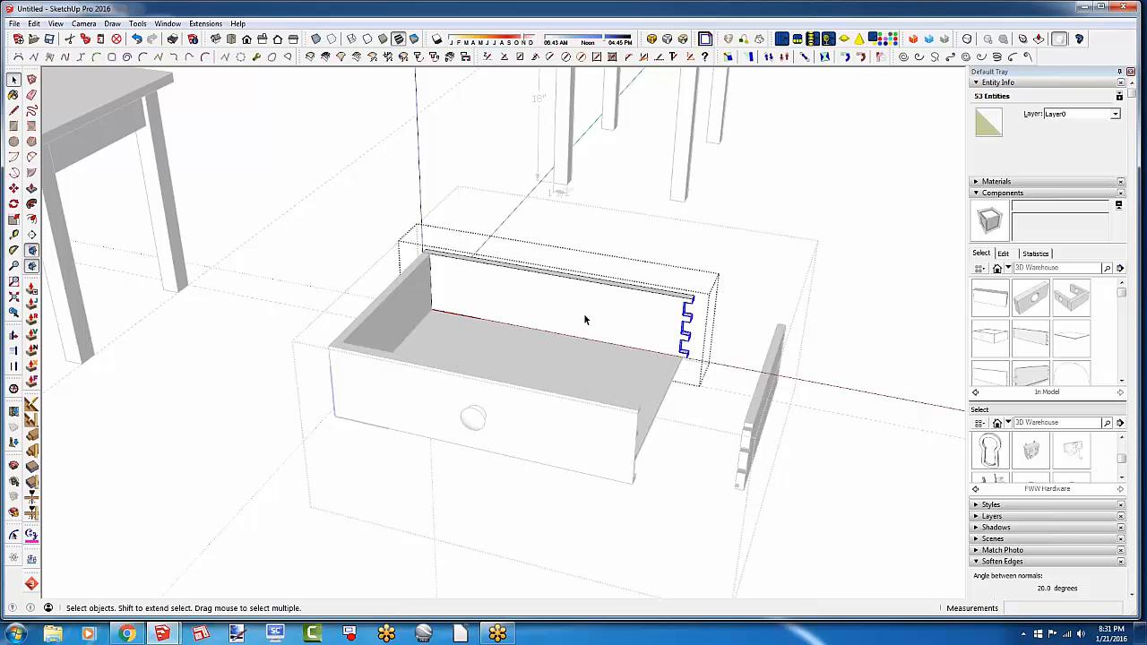
scroll(825, 395, up, 5)
middle_drag(573, 325, 524, 236)
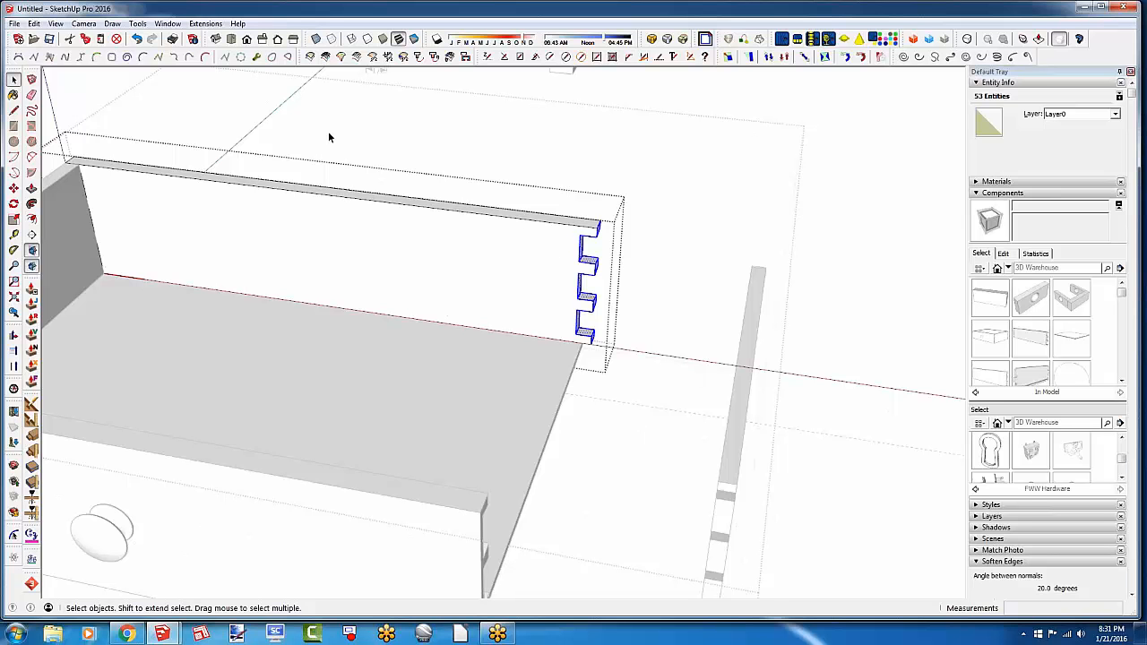
click(13, 189)
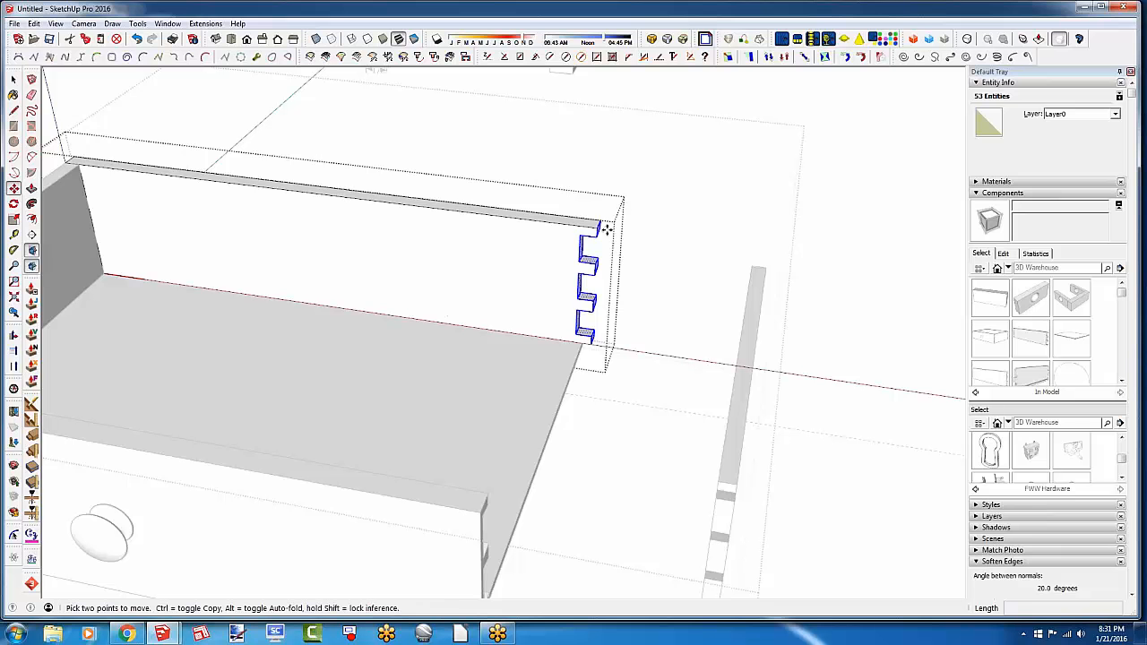
click(602, 226)
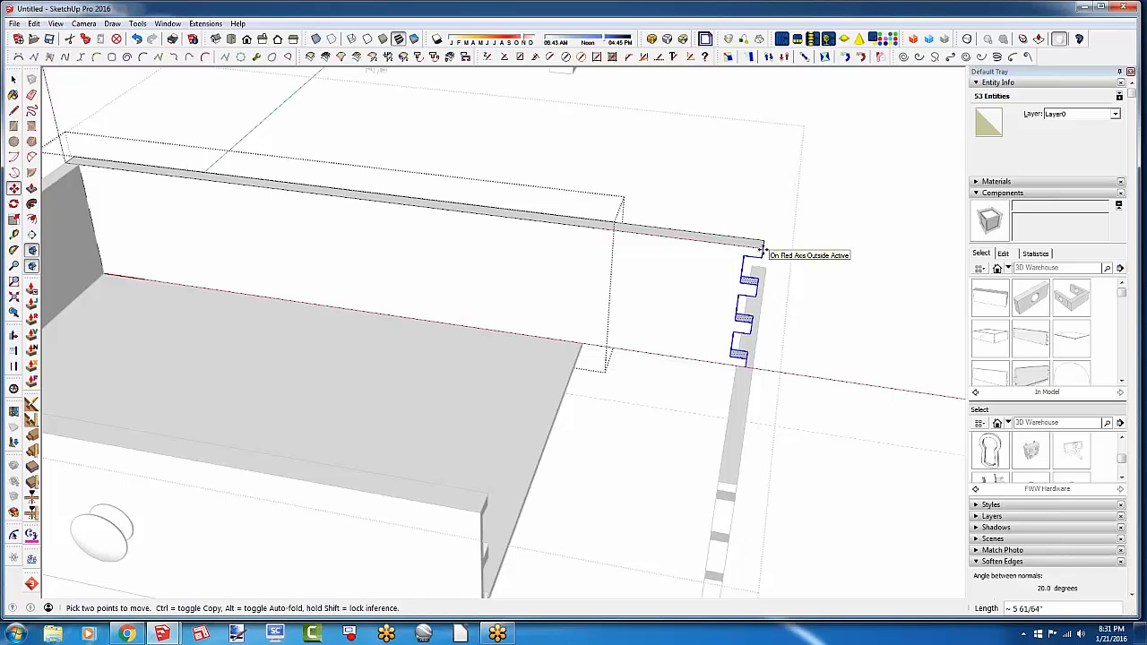
text(12)
key(Return)
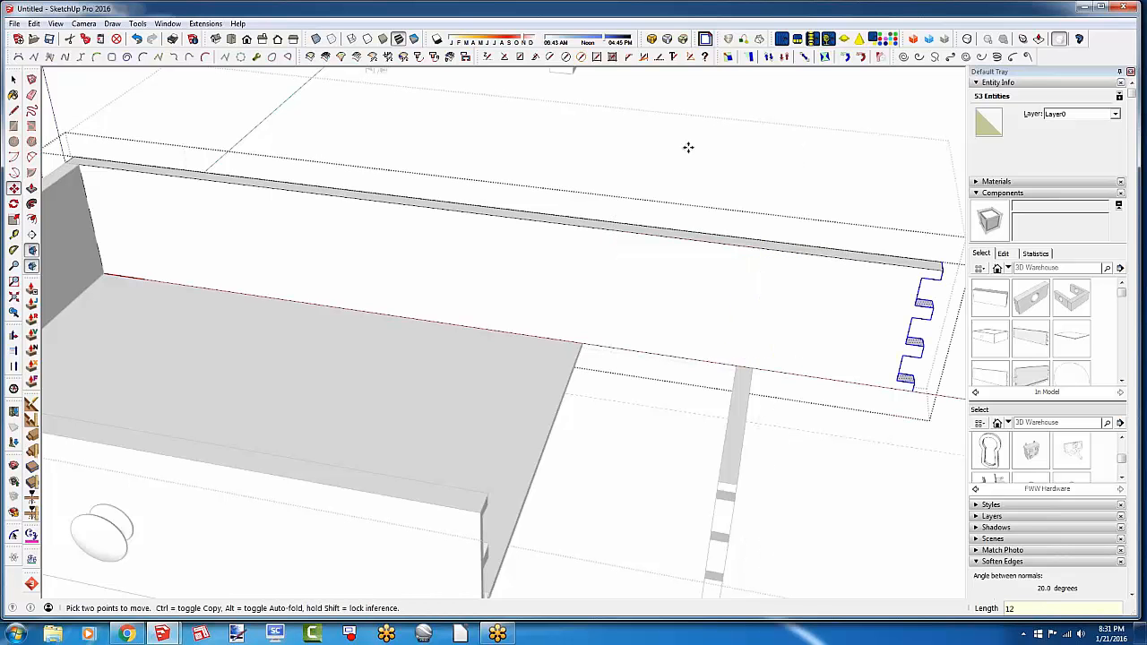
Move the detached side board by its top corner to fit onto the dovetailed end of the lengthened back board
key(space)
scroll(645, 235, down, 5)
click(709, 400)
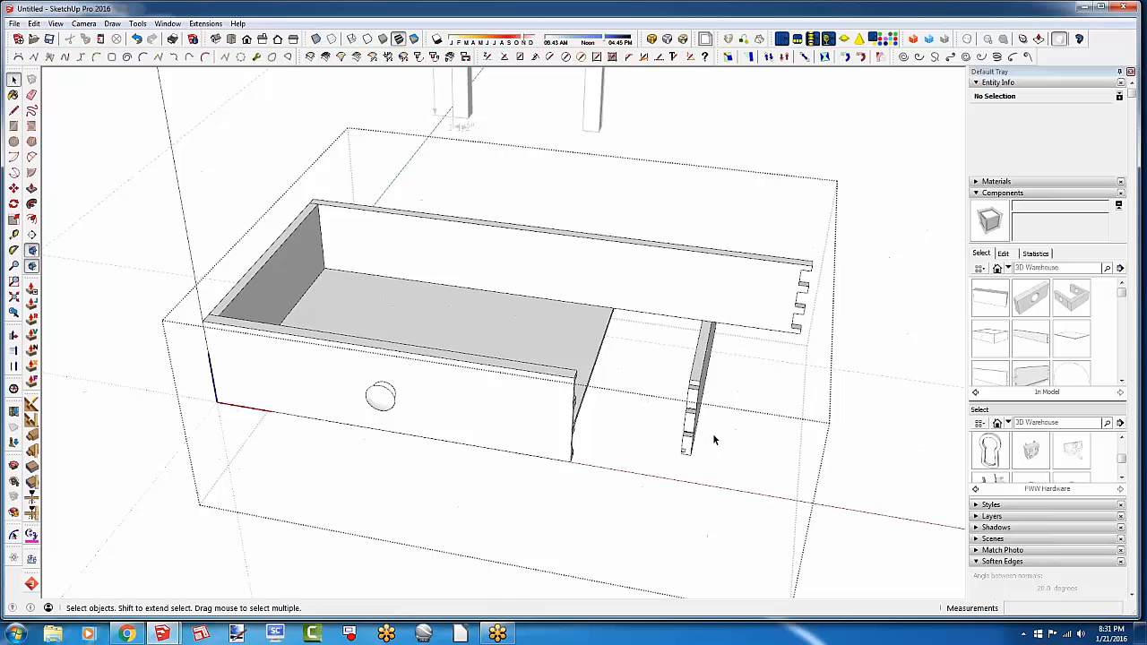
click(691, 434)
middle_drag(704, 436, 477, 324)
scroll(548, 251, up, 4)
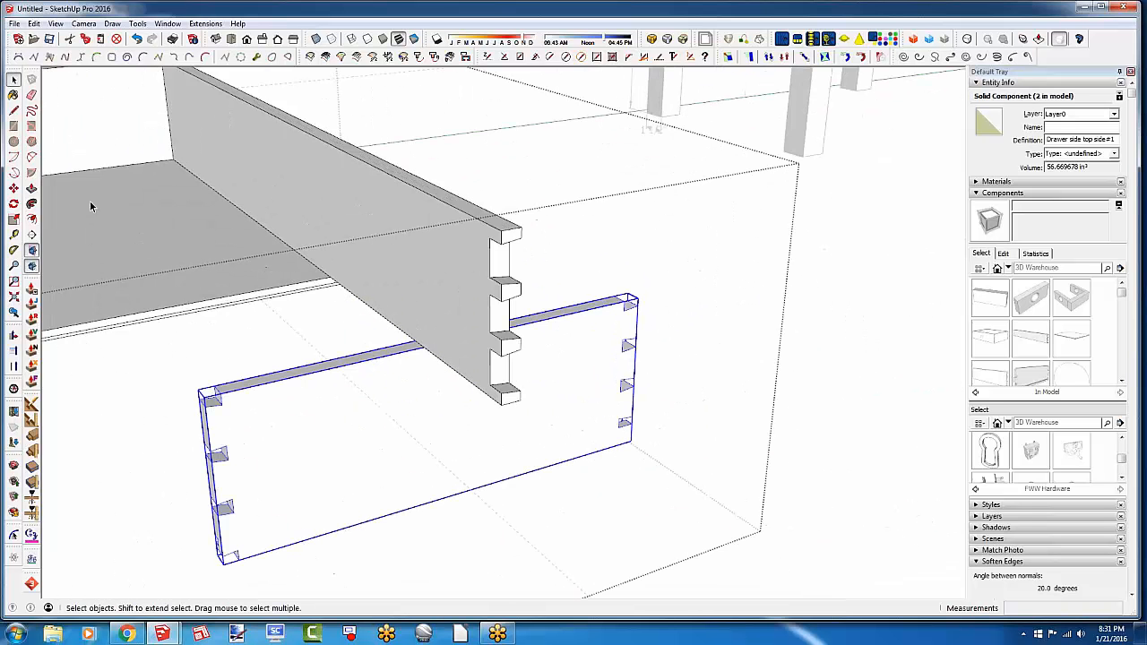
click(13, 189)
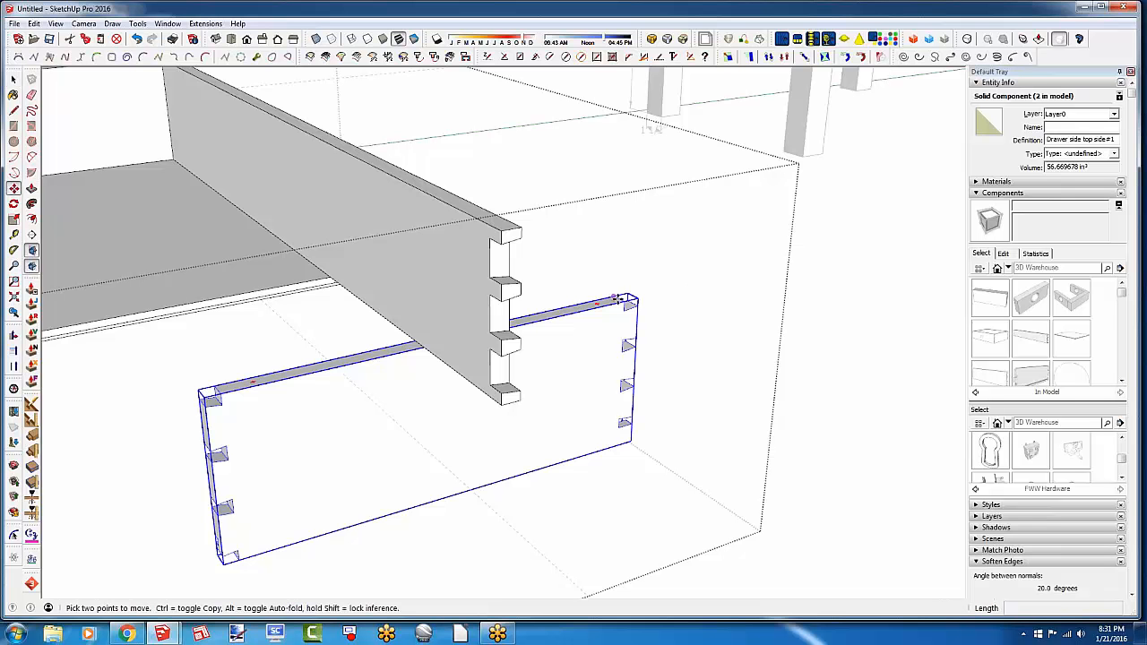
click(626, 302)
click(516, 229)
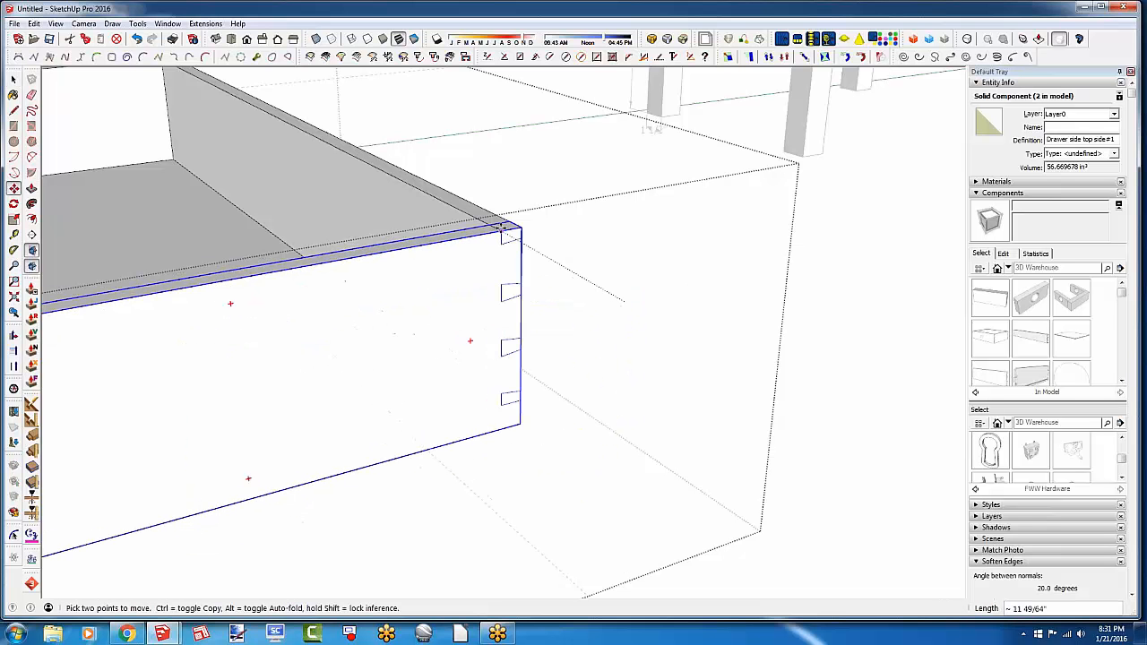
Open the drawer front and stretch its short dovetailed end along the red axis to meet the relocated side board
scroll(433, 309, down, 4)
middle_drag(448, 307, 566, 375)
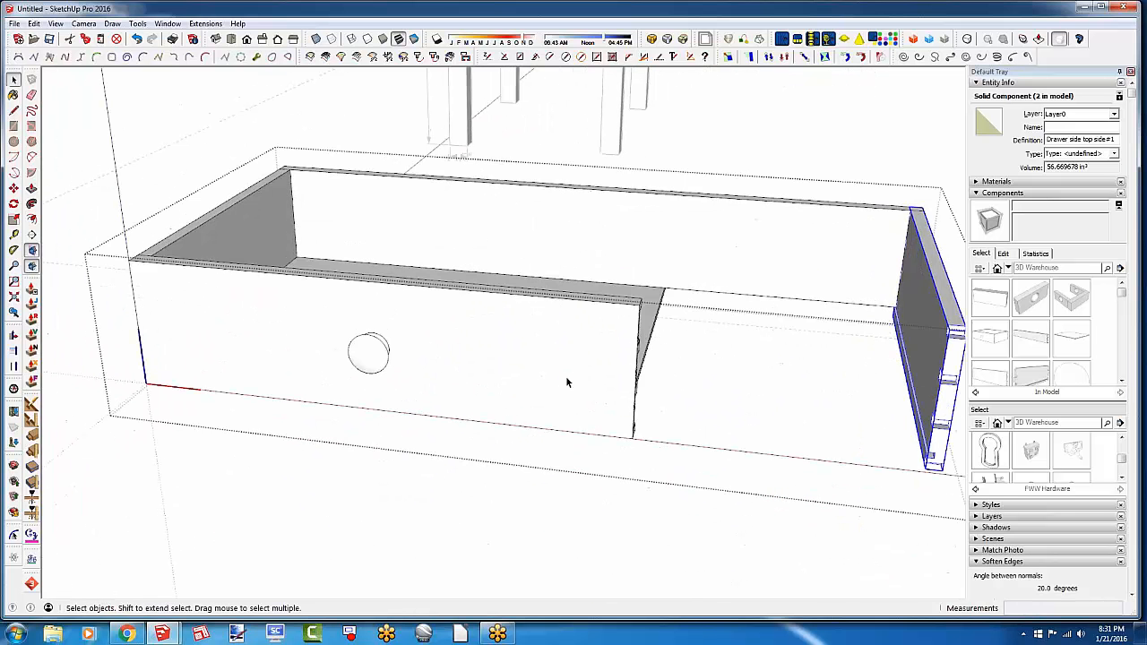
click(531, 265)
drag(531, 265, 707, 482)
middle_drag(695, 460, 367, 192)
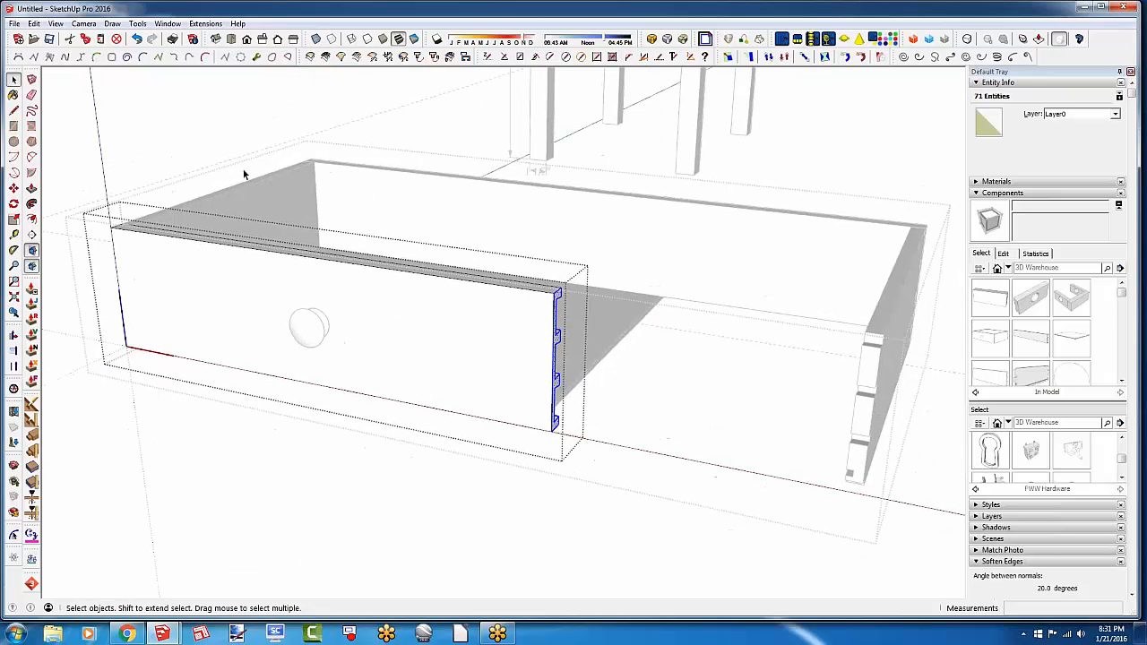
click(13, 188)
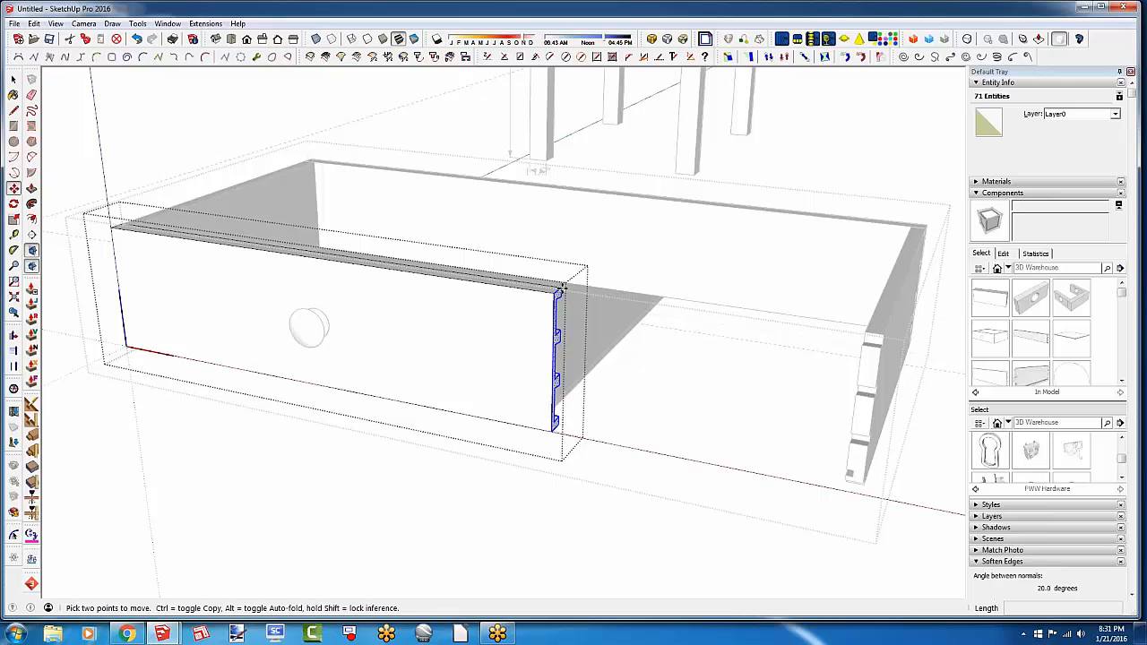
click(566, 284)
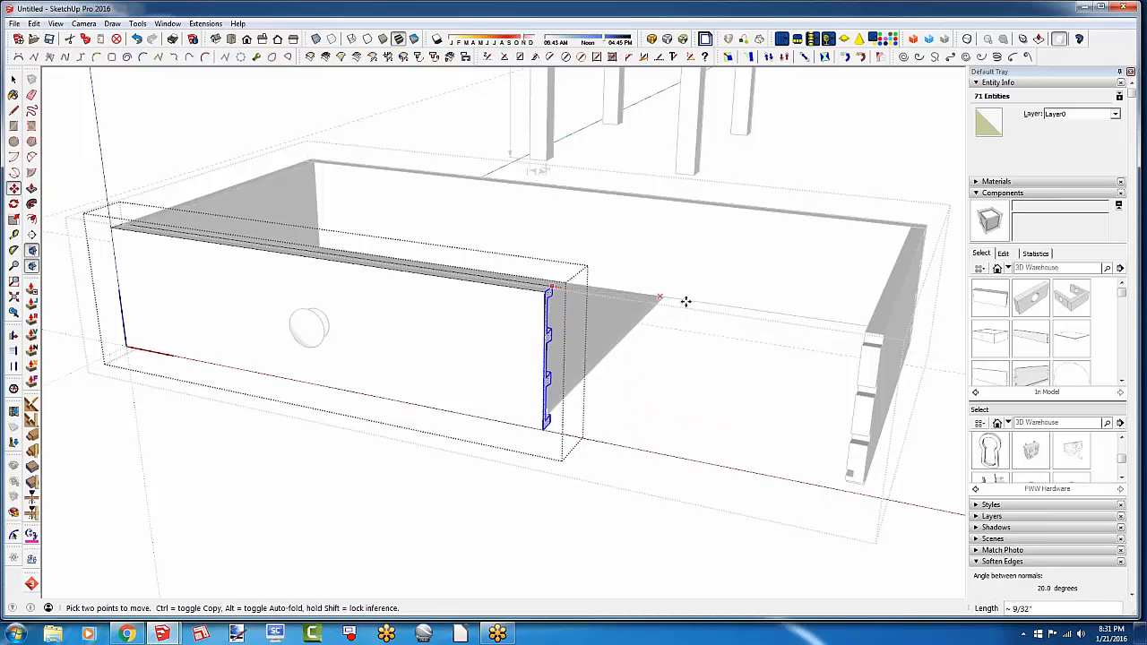
click(891, 331)
key(space)
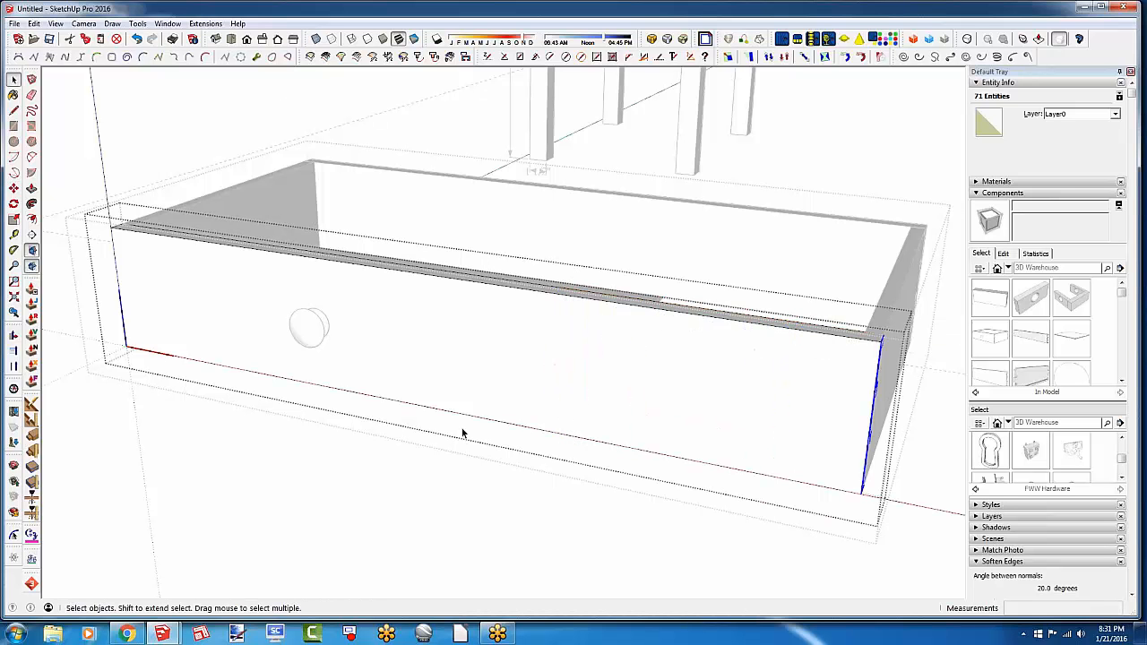
Open the drawer bottom and widen it by moving its end edges 12" along the red axis toward the relocated side
middle_drag(461, 430, 486, 346)
double_click(600, 266)
double_click(552, 345)
middle_drag(644, 385, 533, 262)
scroll(249, 198, up, 2)
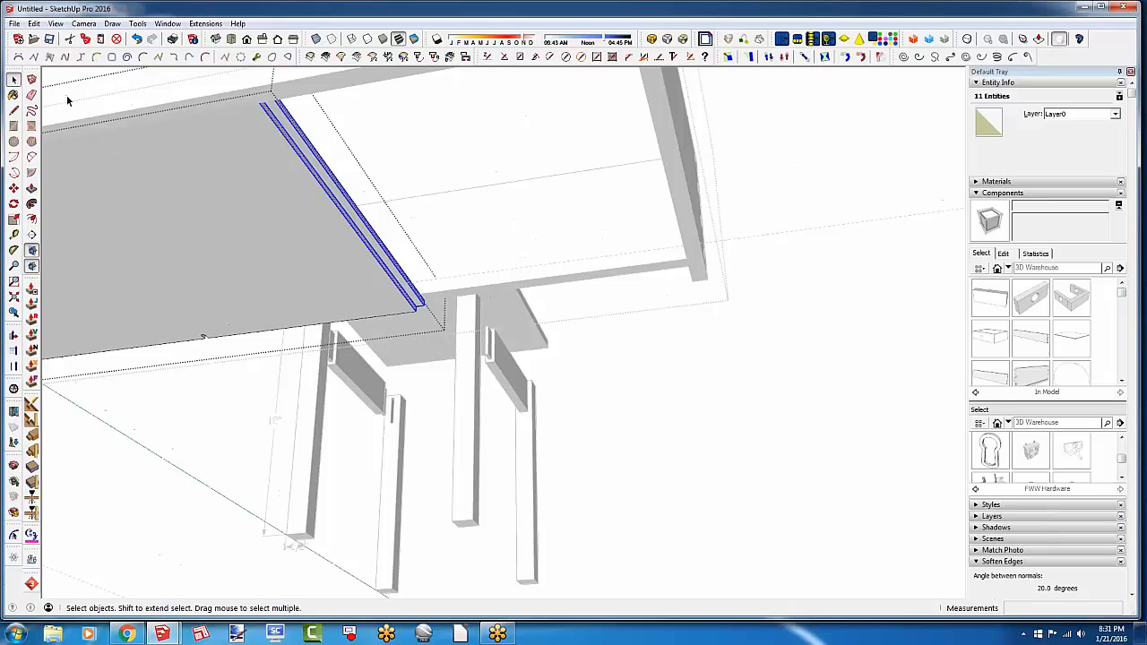
click(16, 189)
click(416, 310)
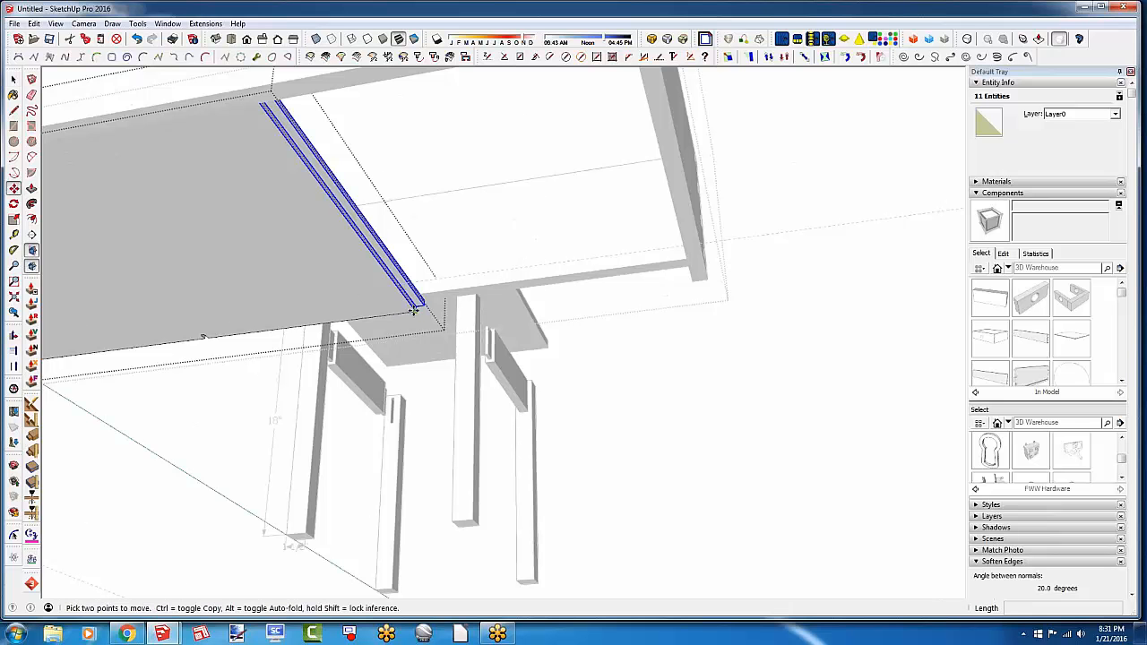
text(12)
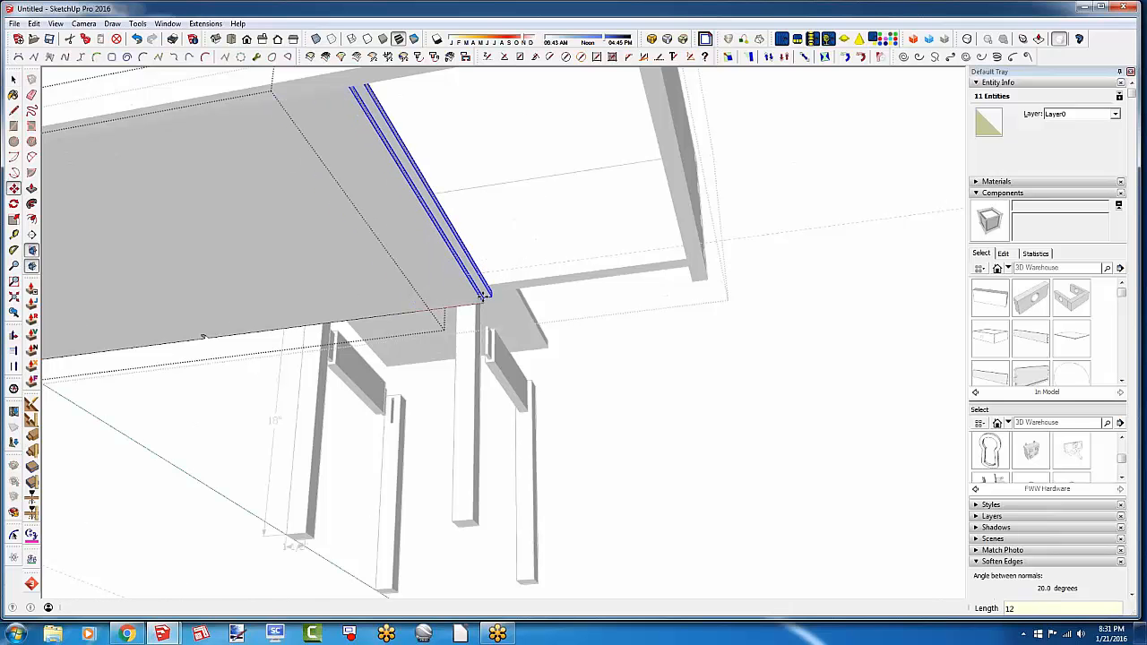
key(Return)
middle_drag(478, 295, 727, 404)
key(space)
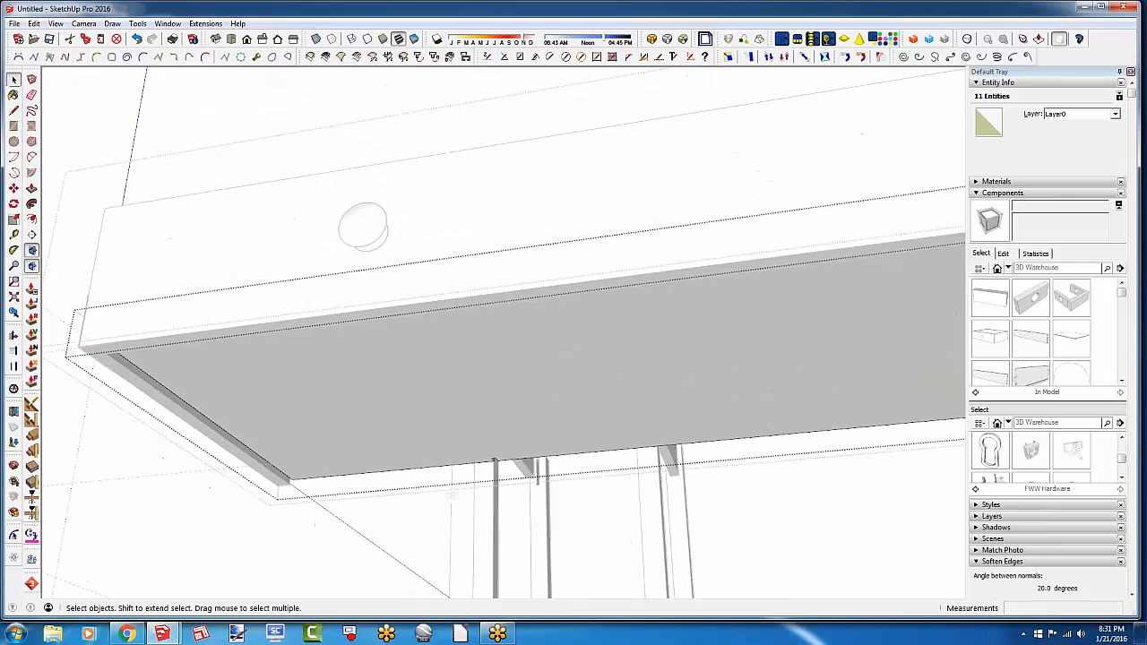
Move the knob 6" along the red axis to center it on the widened drawer front, and close the drawer component
middle_drag(400, 208, 397, 264)
click(403, 268)
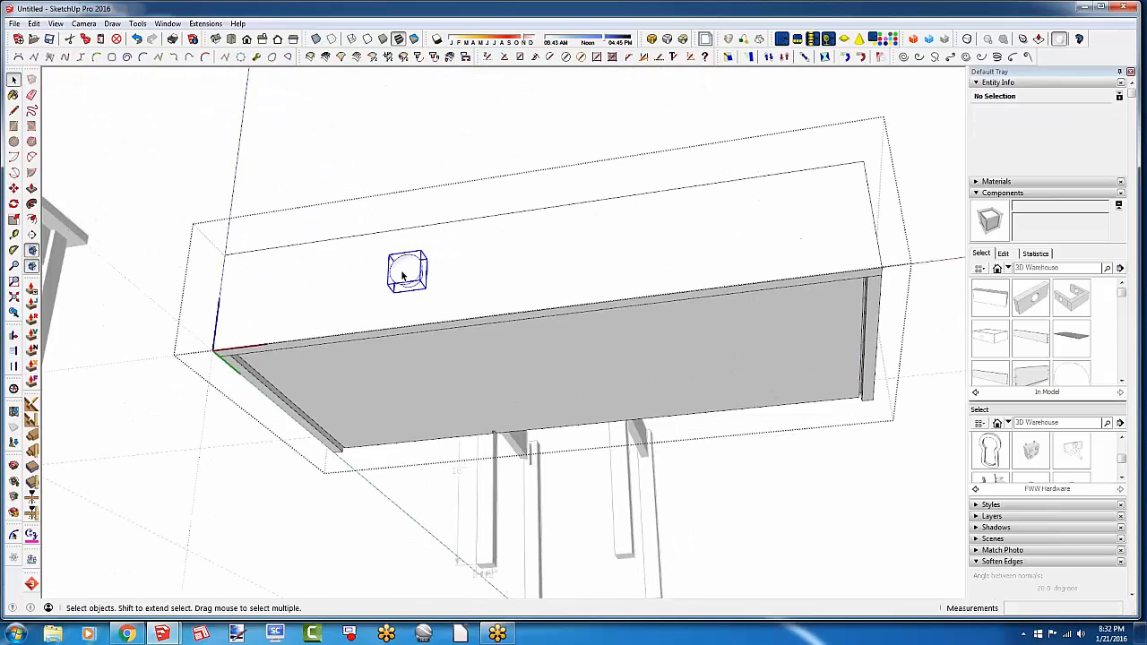
click(13, 188)
click(10, 191)
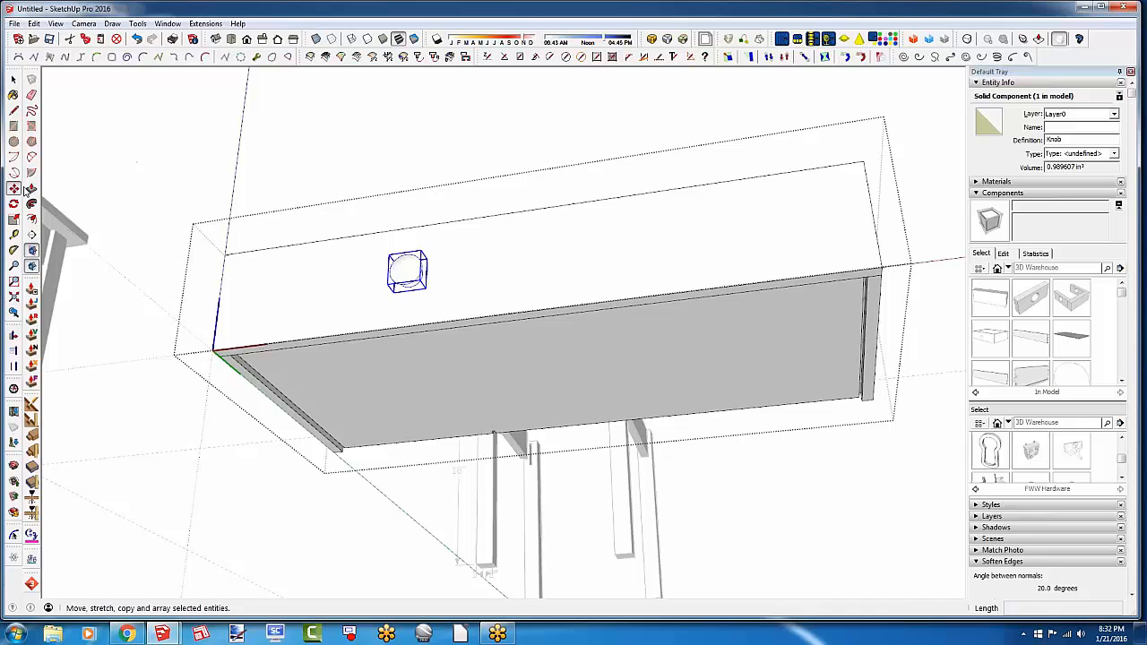
click(414, 229)
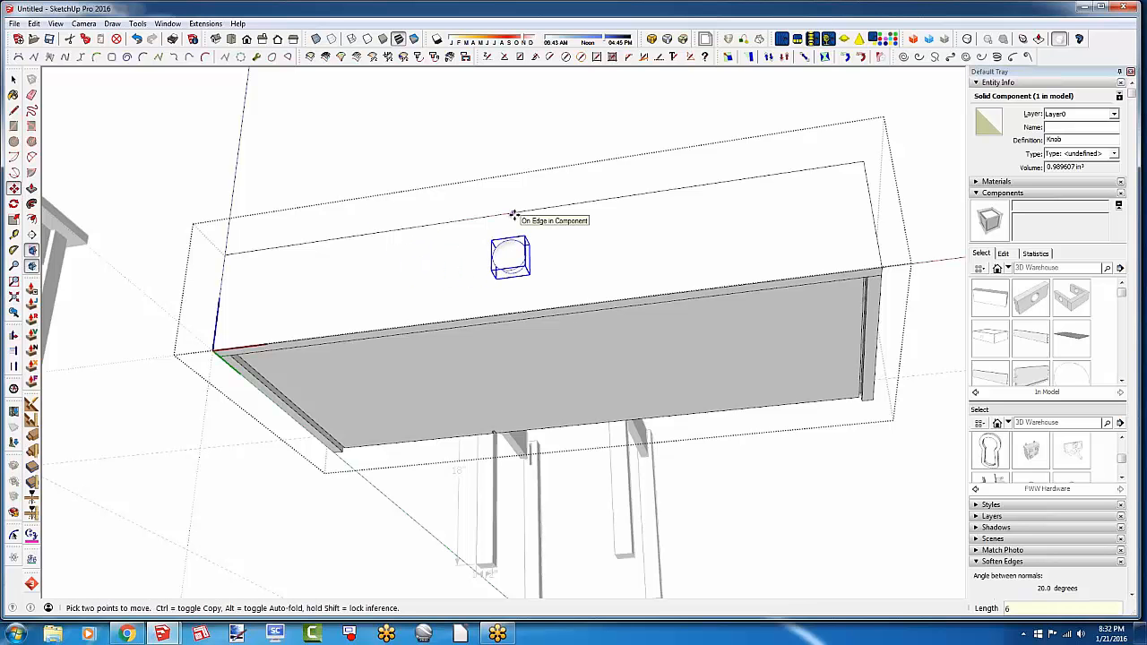
click(513, 215)
key(space)
middle_drag(454, 192, 510, 262)
scroll(383, 224, down, 3)
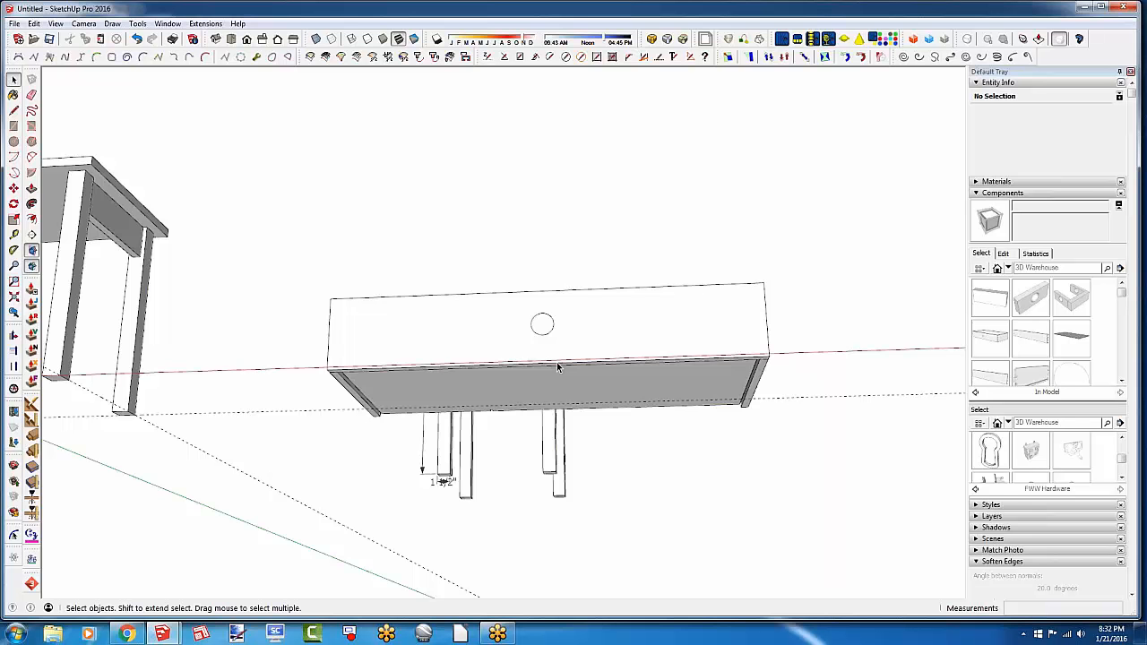
Open the drawer component and its dovetailed side board for editing, facing the side squarely
middle_drag(536, 342, 473, 394)
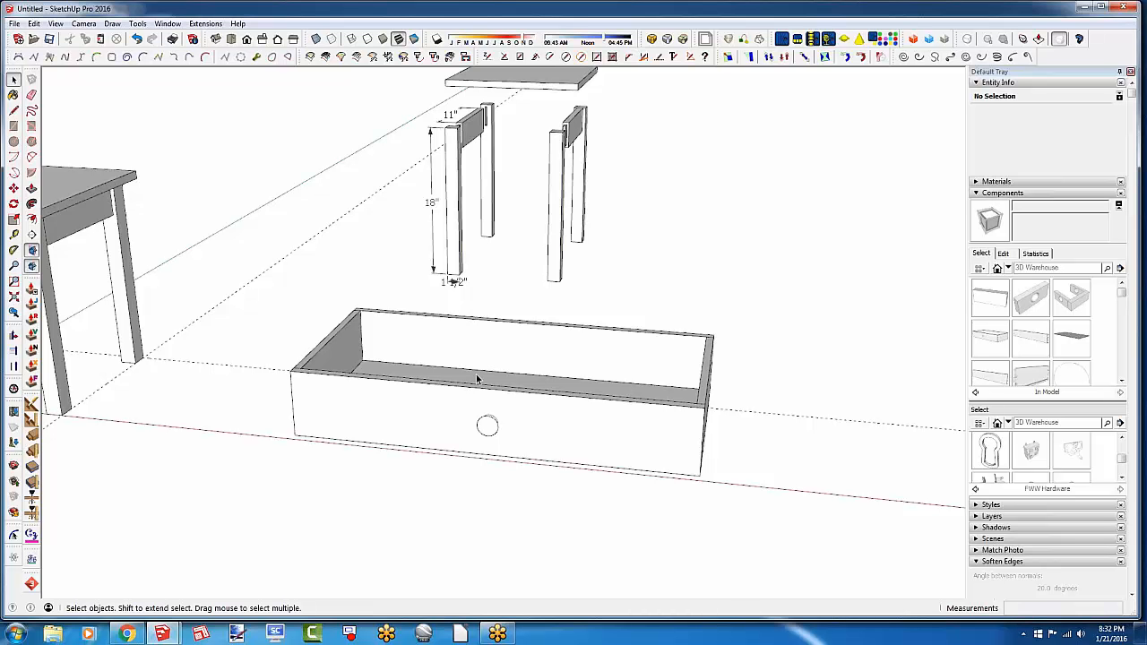
middle_drag(507, 410, 462, 426)
scroll(441, 435, up, 2)
scroll(462, 426, up, 1)
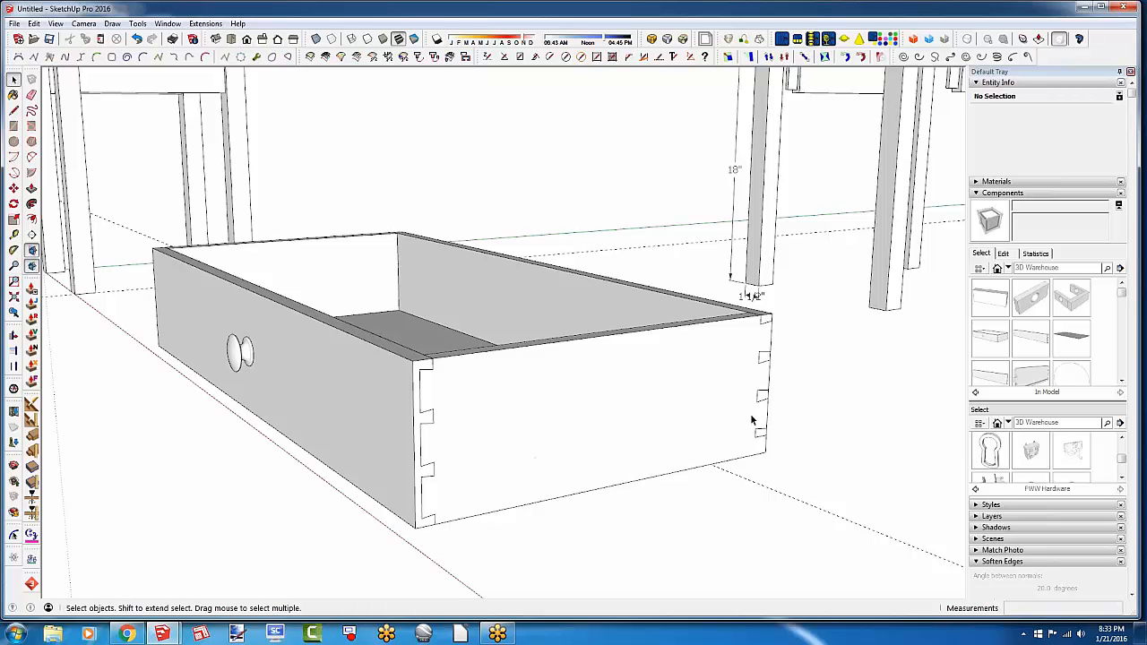
double_click(556, 412)
middle_drag(535, 437, 406, 405)
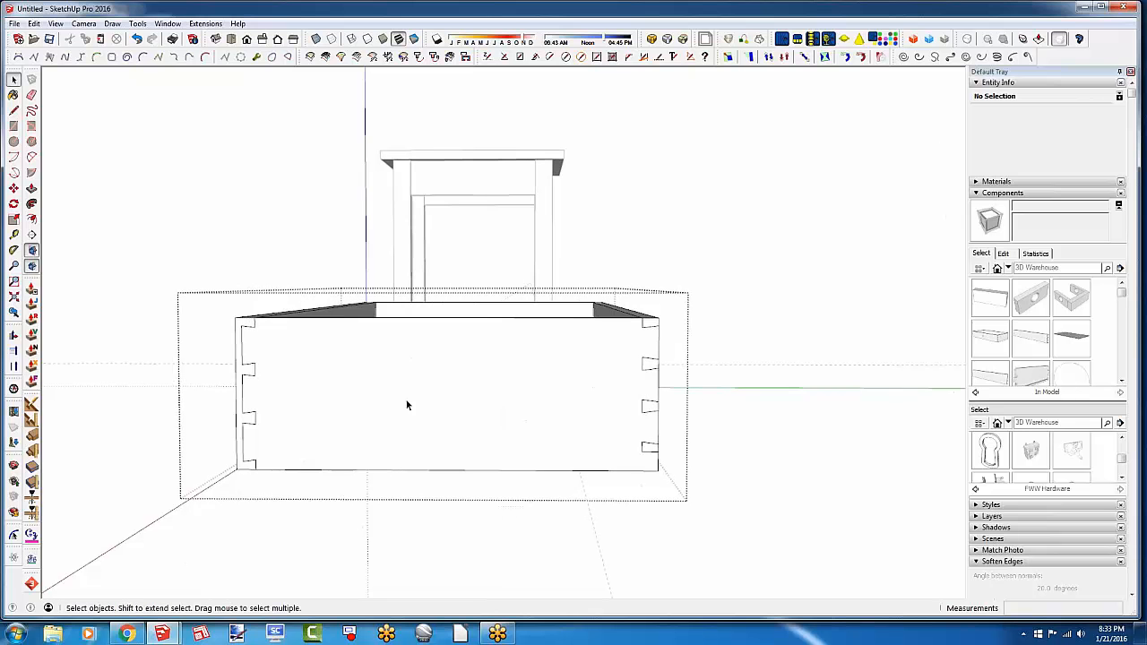
double_click(406, 401)
Raise all side board geometry above the lowest dovetail sockets by 0.25" along the blue axis
drag(191, 263, 690, 435)
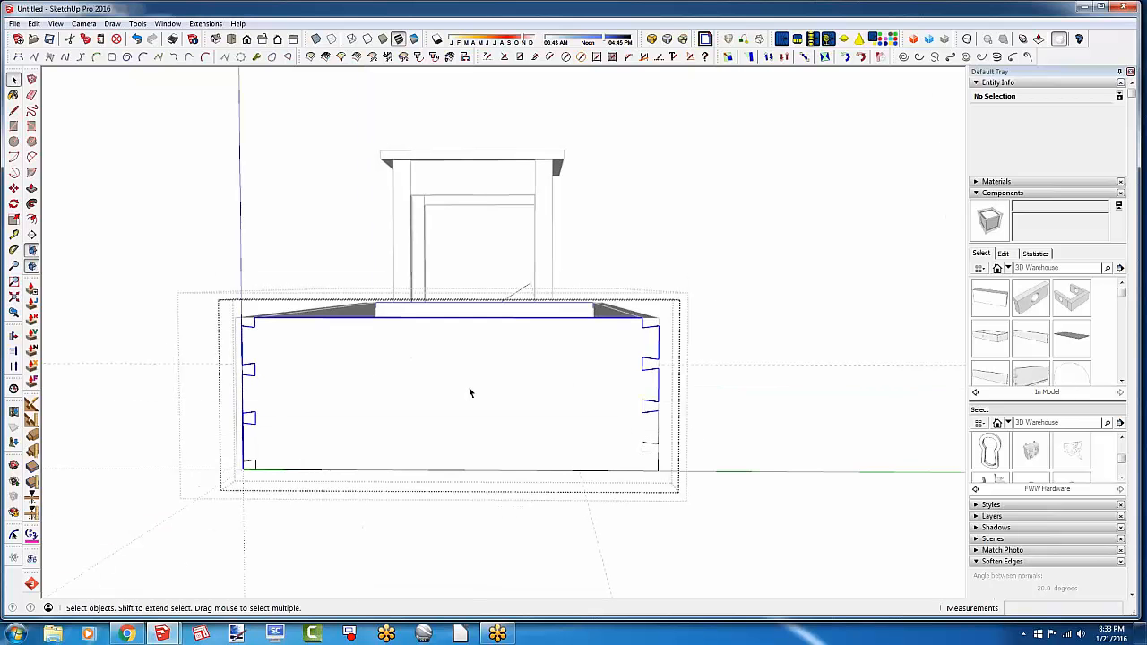
middle_drag(469, 392, 537, 418)
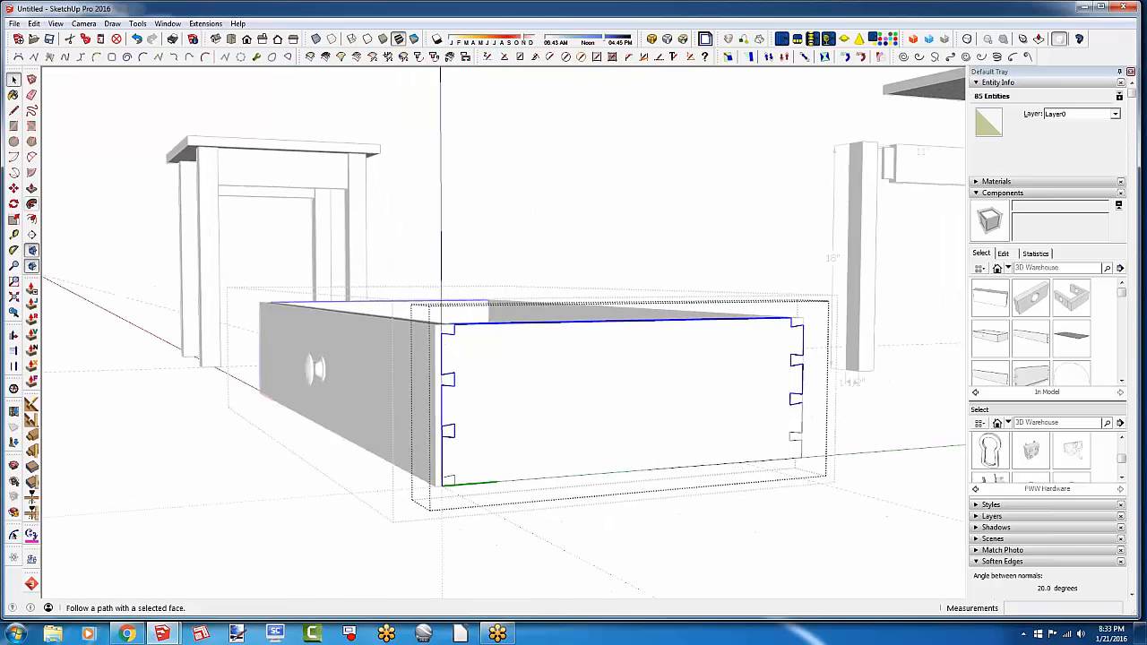
click(13, 188)
scroll(466, 394, up, 2)
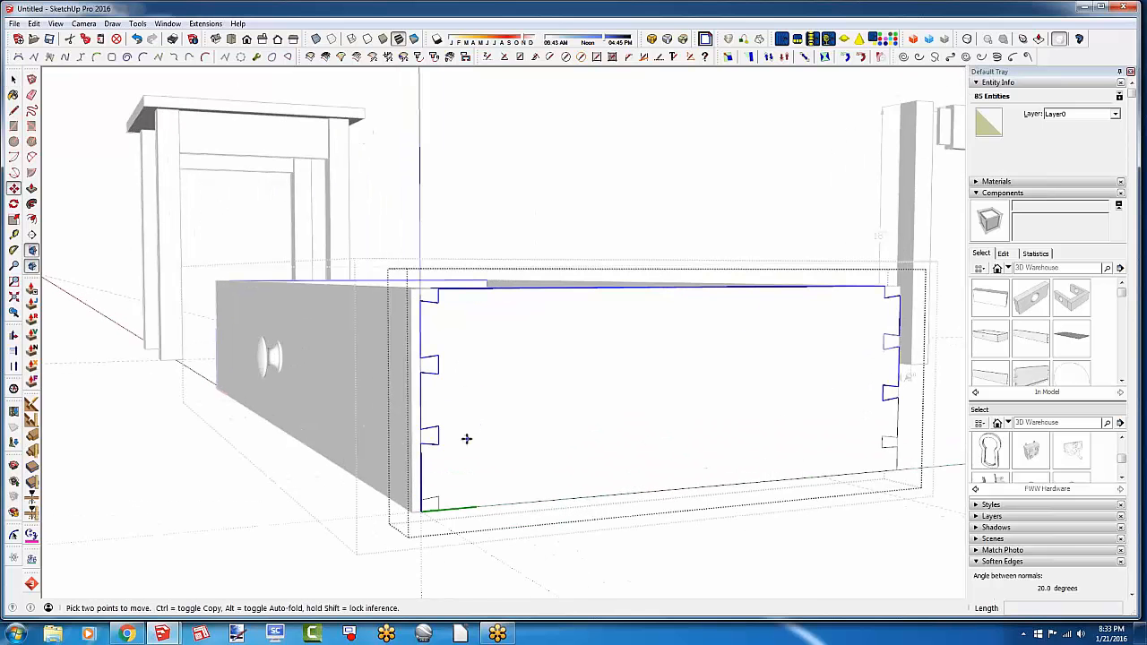
click(422, 443)
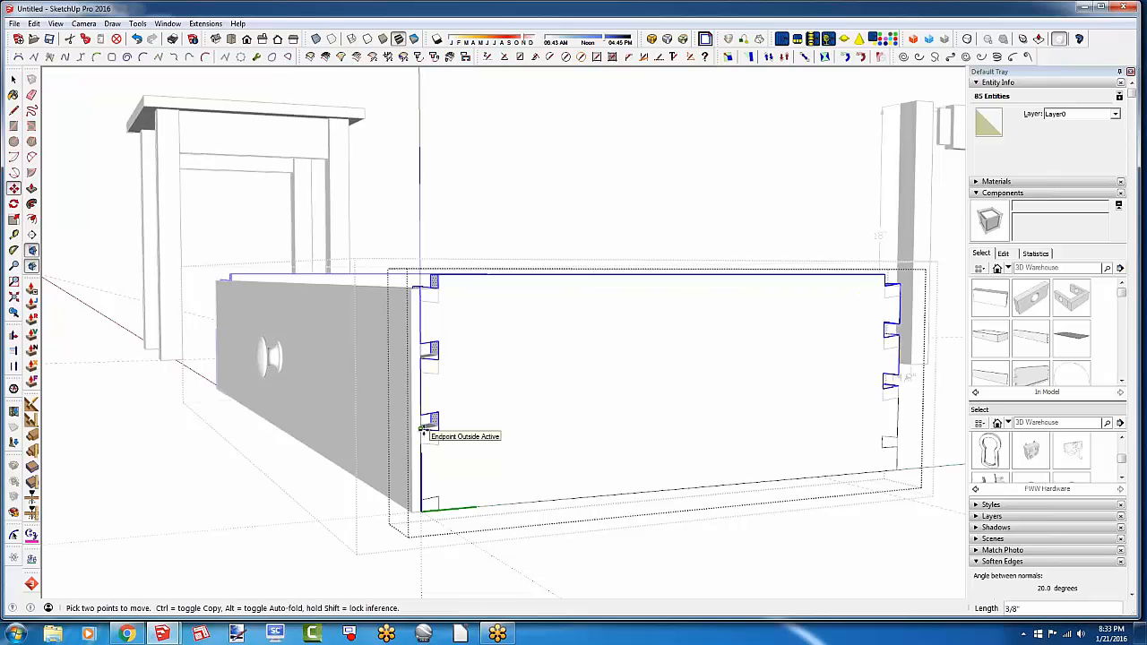
text(.25)
key(Return)
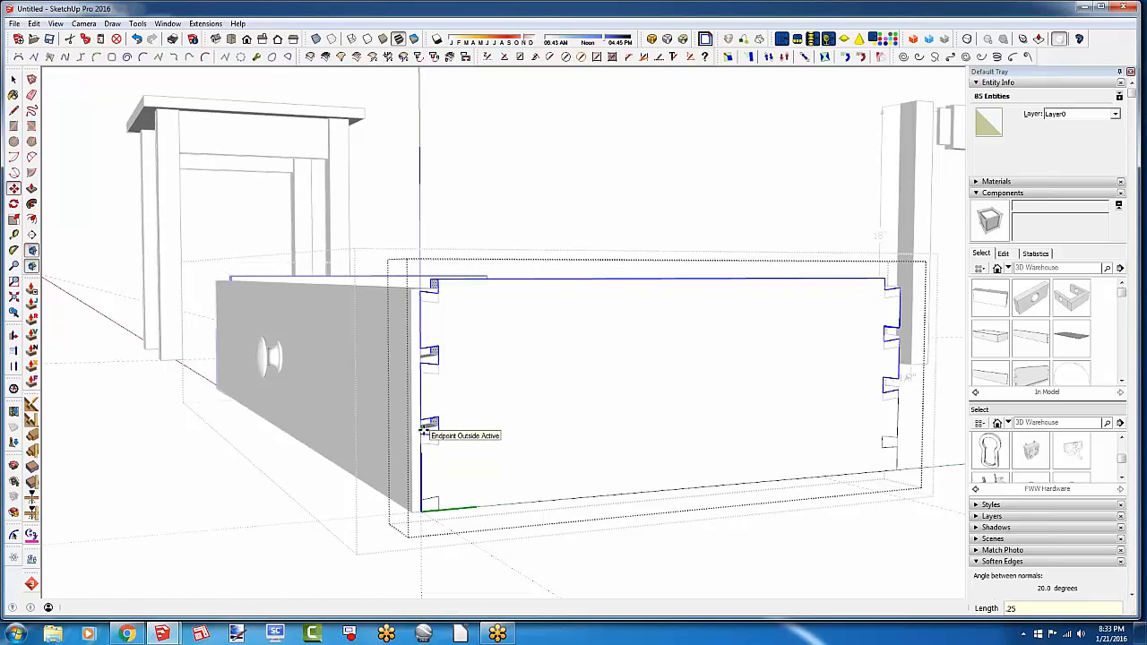
key(space)
Raise the side board's upper portion, from the second dovetail socket up, another 1/4" along the blue axis
middle_drag(696, 421, 563, 403)
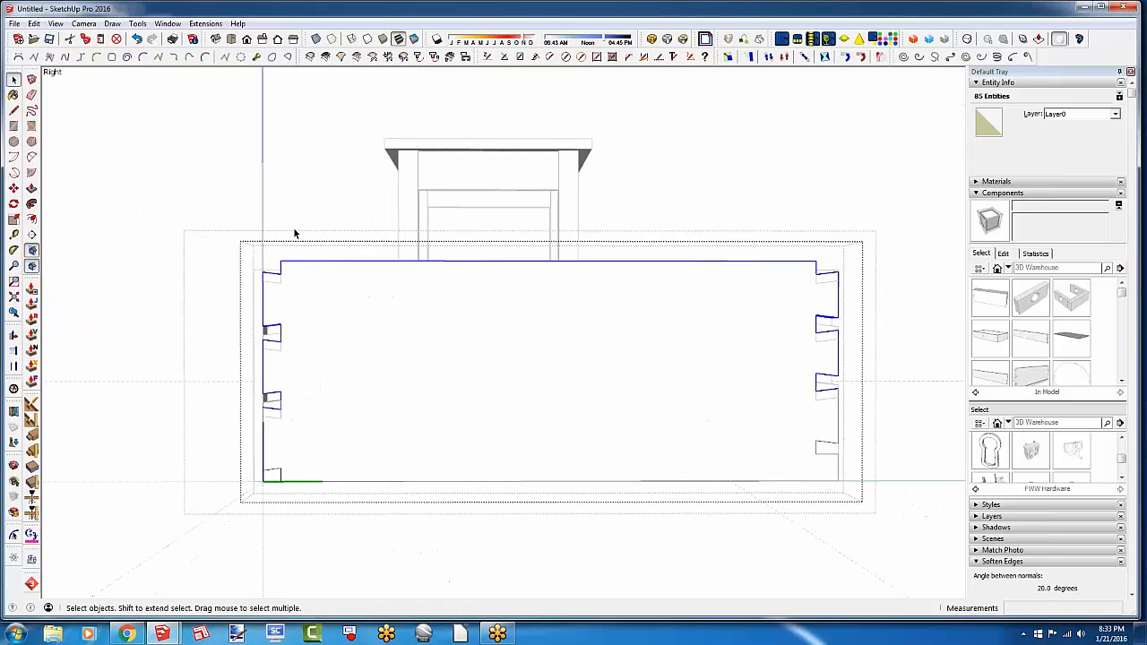
drag(171, 187, 892, 364)
middle_drag(560, 314, 162, 235)
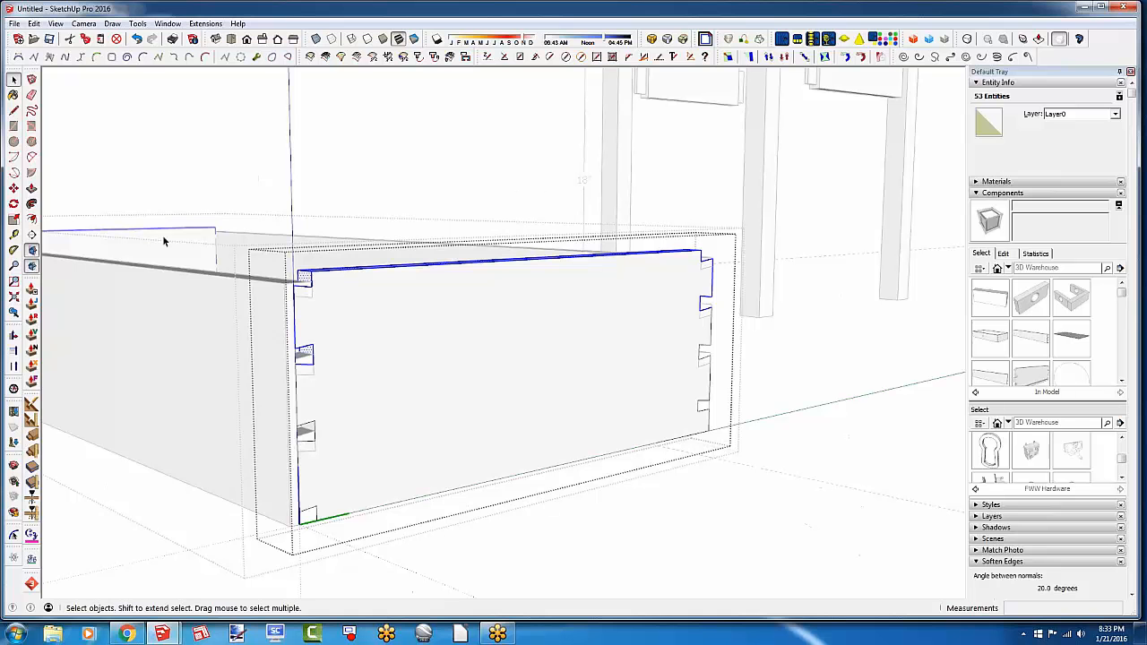
click(15, 189)
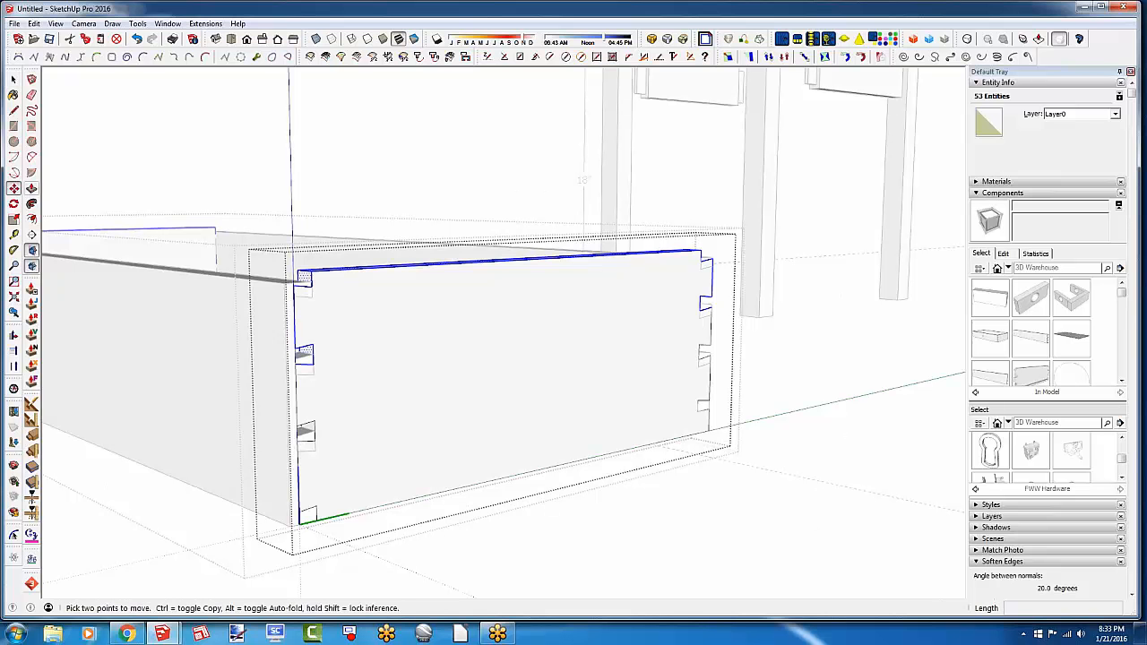
click(296, 346)
click(295, 336)
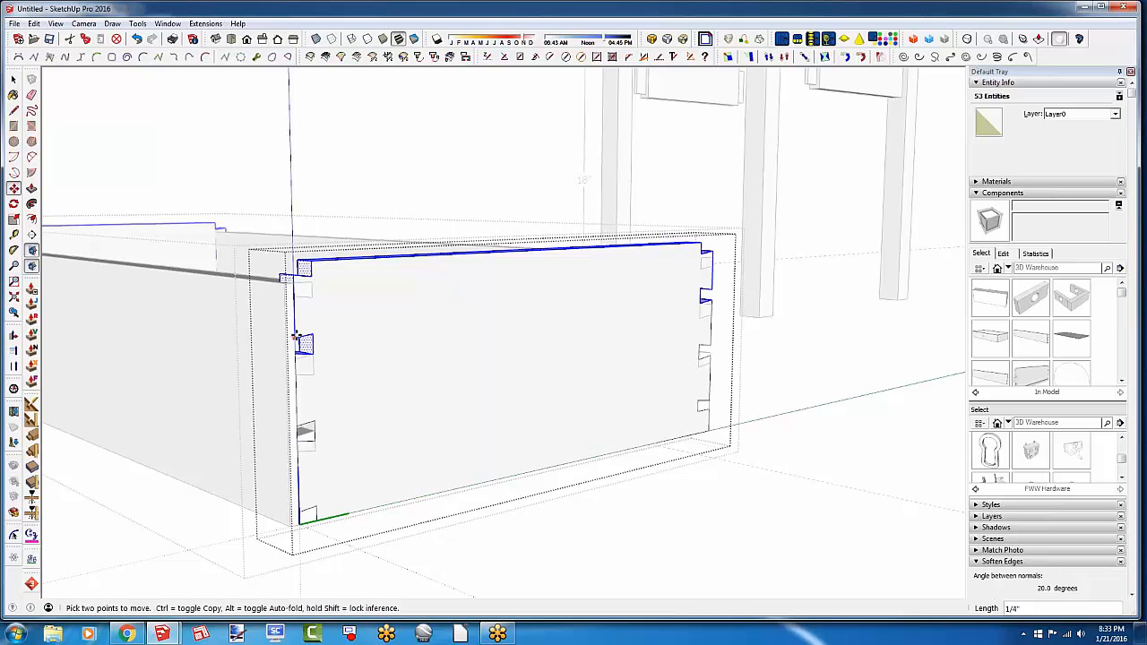
middle_drag(537, 363, 313, 354)
key(space)
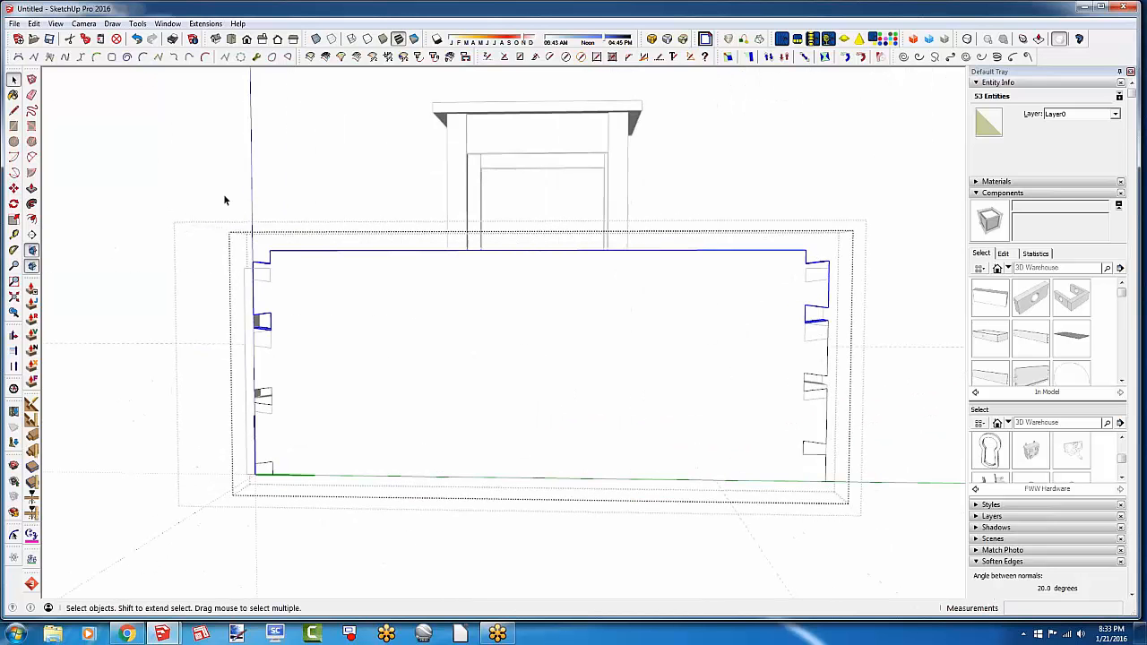
Raise only the side board's top edge with its end notches by 1/4", and close the side board component
drag(224, 193, 859, 286)
middle_drag(858, 286, 142, 250)
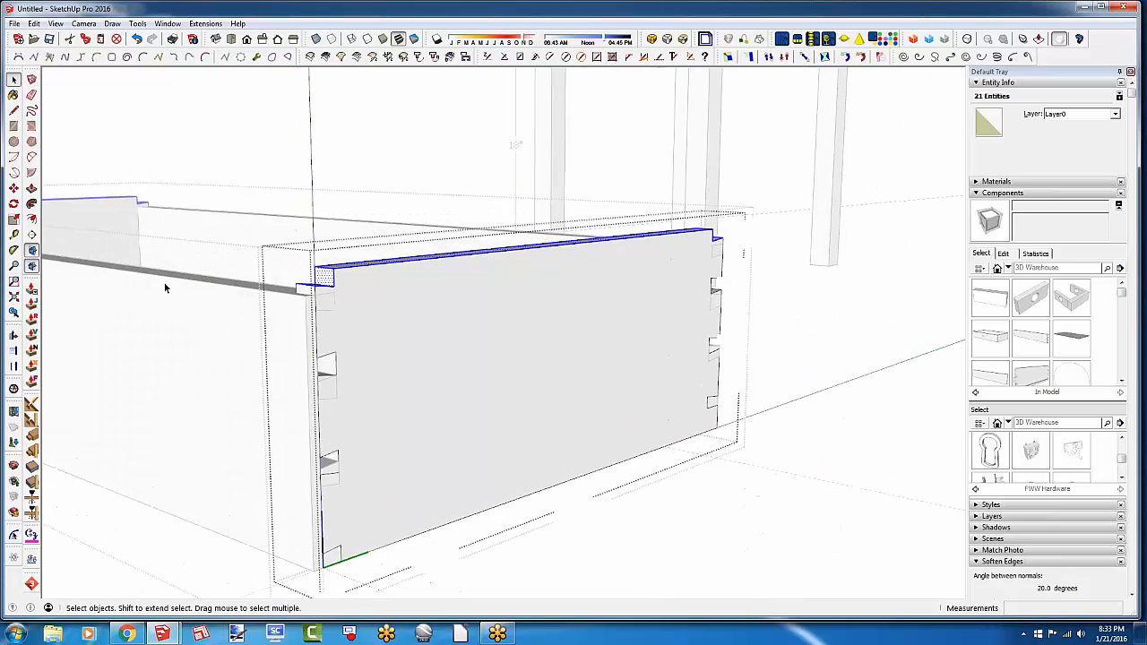
scroll(167, 284, up, 2)
click(13, 188)
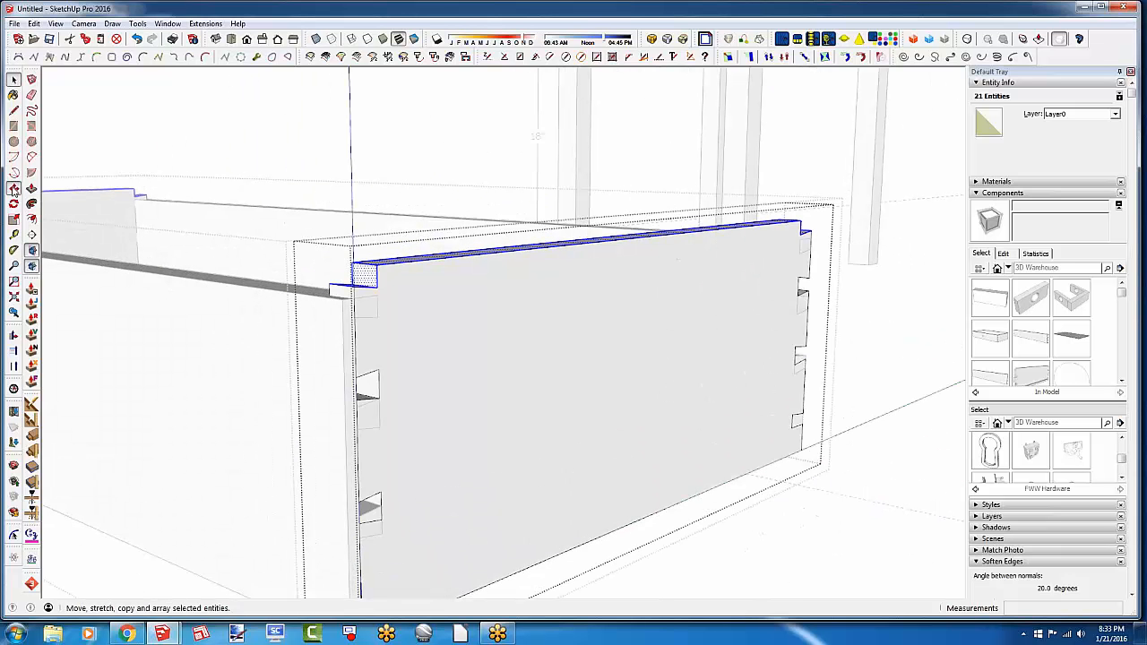
click(354, 375)
click(354, 361)
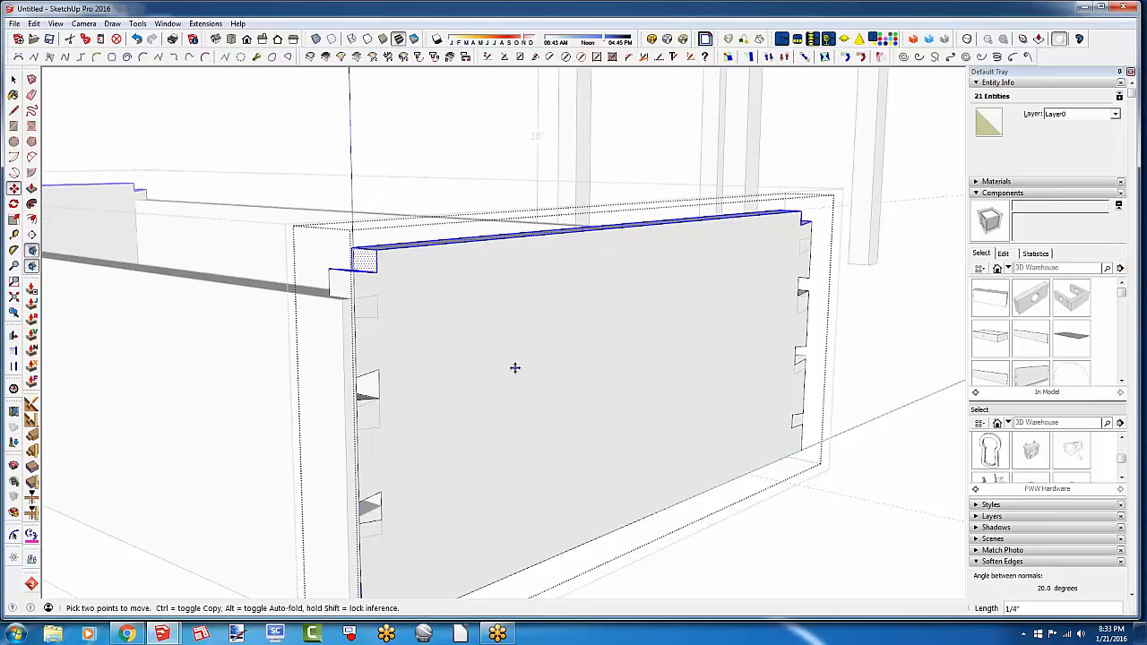
scroll(512, 365, down, 2)
key(space)
click(675, 543)
click(667, 531)
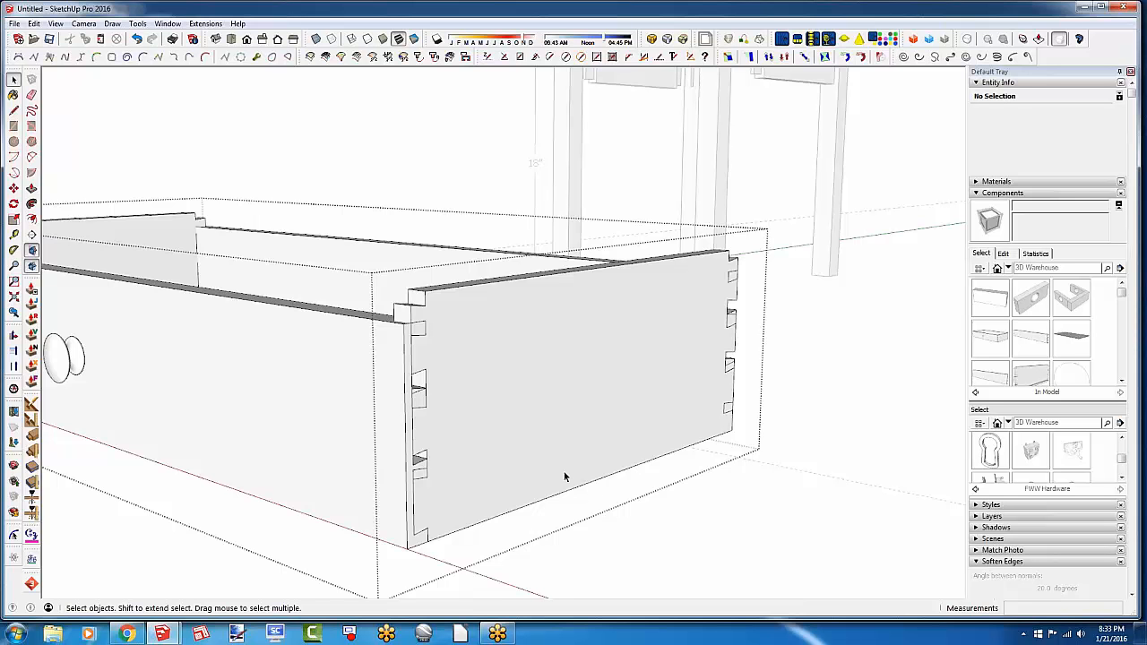
middle_drag(563, 477, 217, 313)
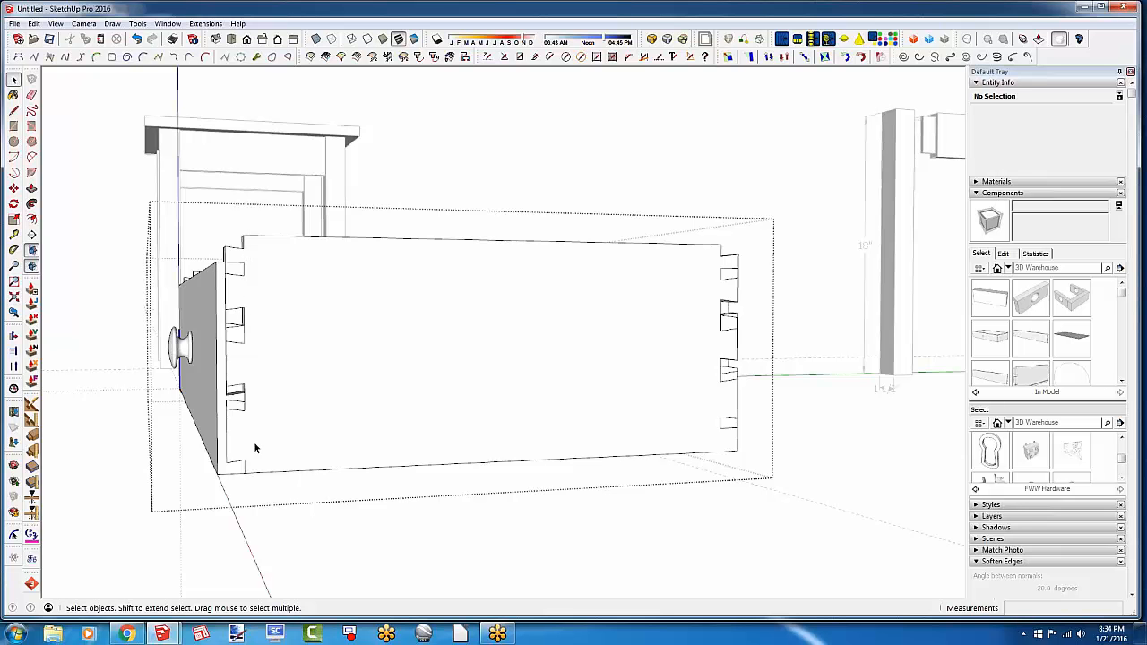
middle_drag(253, 442, 422, 440)
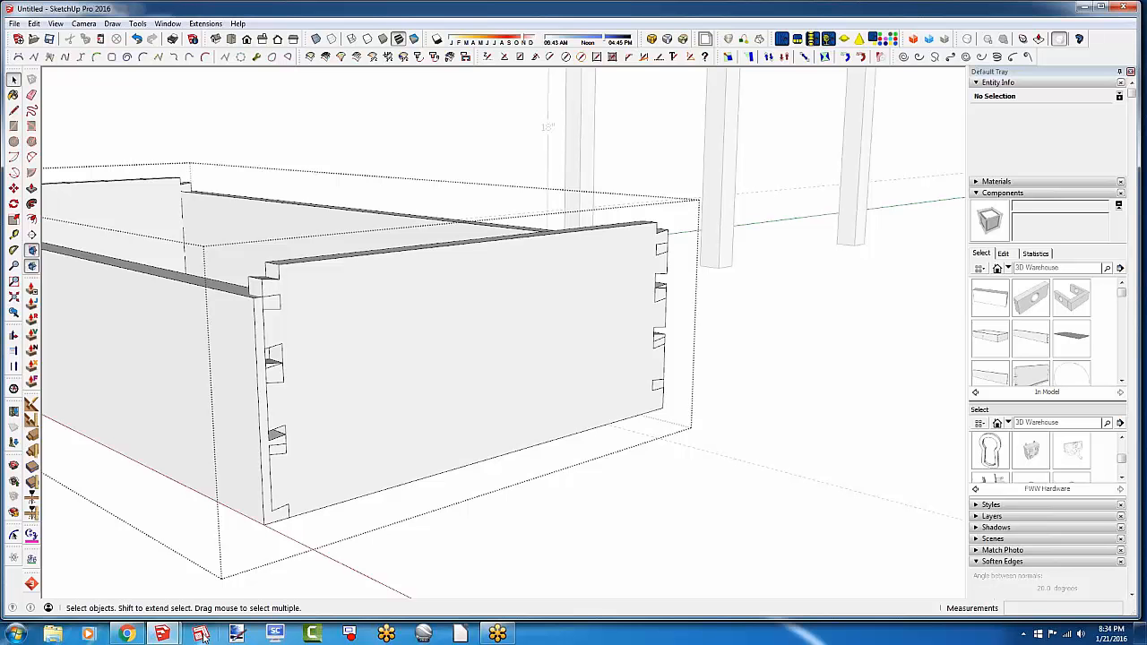
Switch to the Shaker Bench model and examine the pulled-out drawer alongside the differently sized drawers in the bench
mouse_move(201, 634)
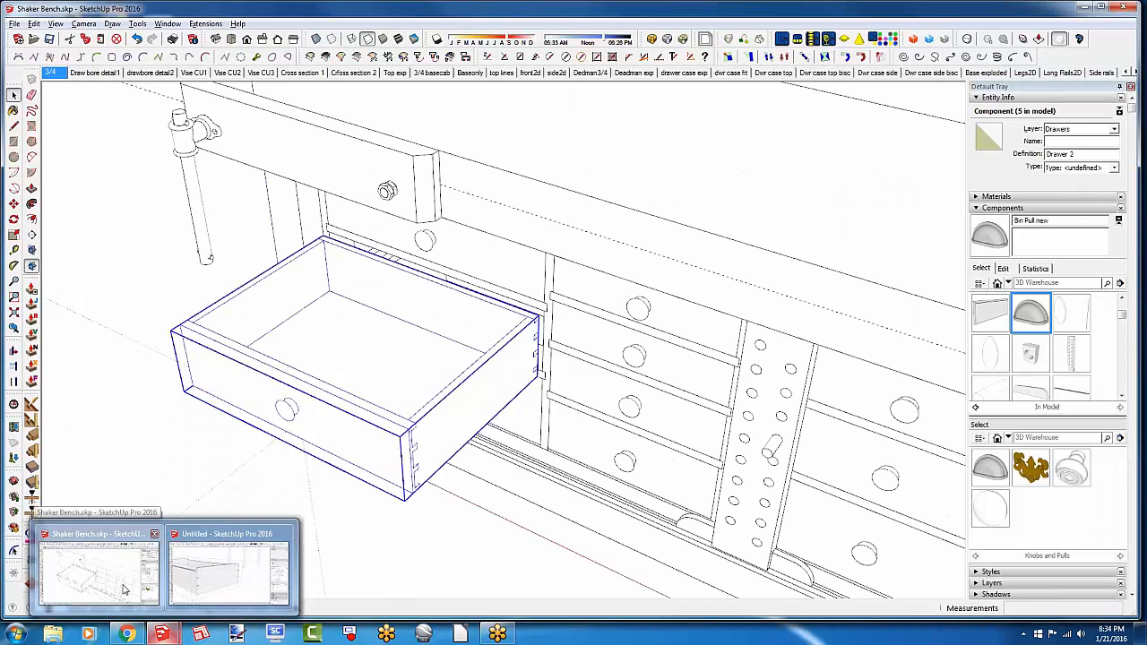
click(126, 589)
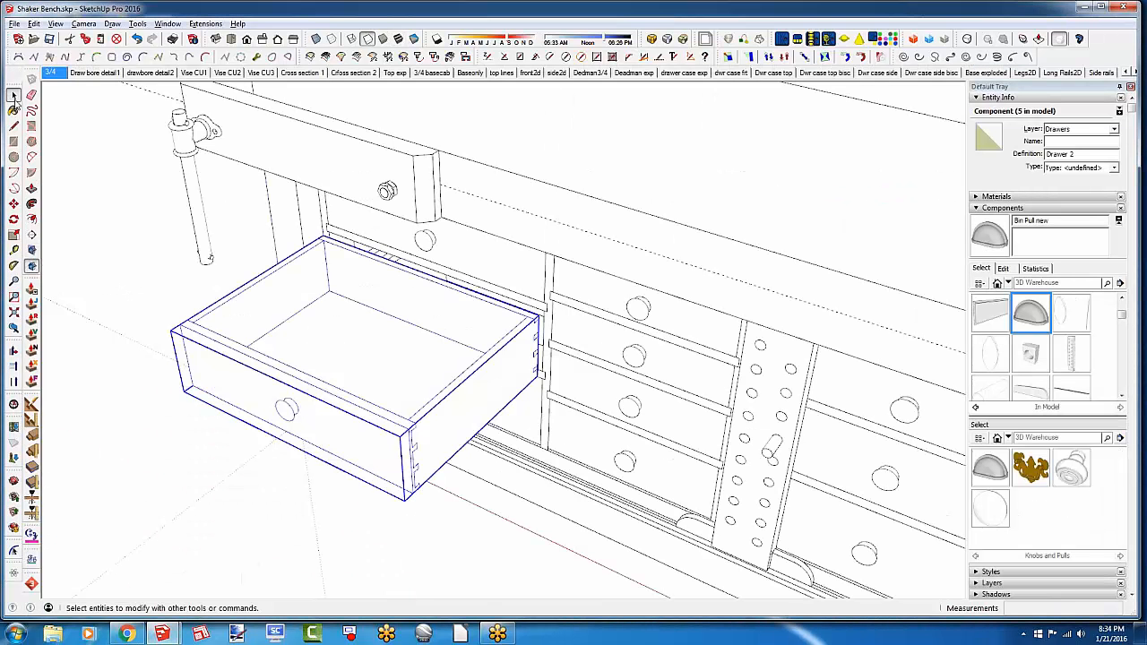
click(14, 97)
scroll(328, 385, down, 5)
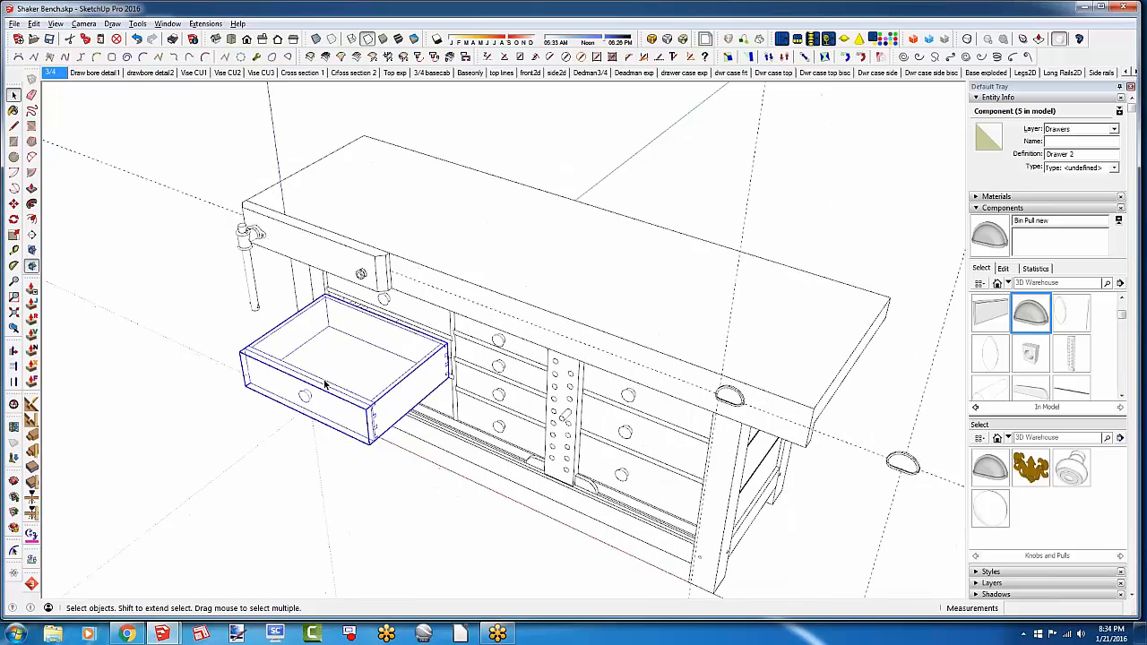
middle_drag(328, 385, 358, 385)
scroll(356, 358, up, 3)
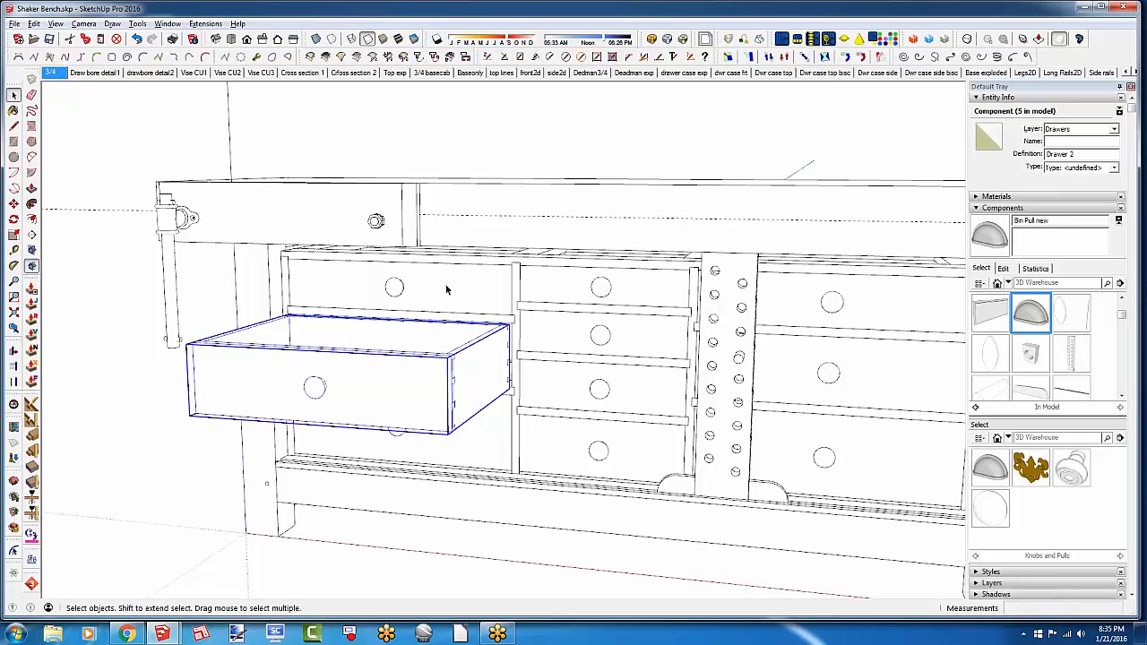
middle_drag(336, 412, 439, 448)
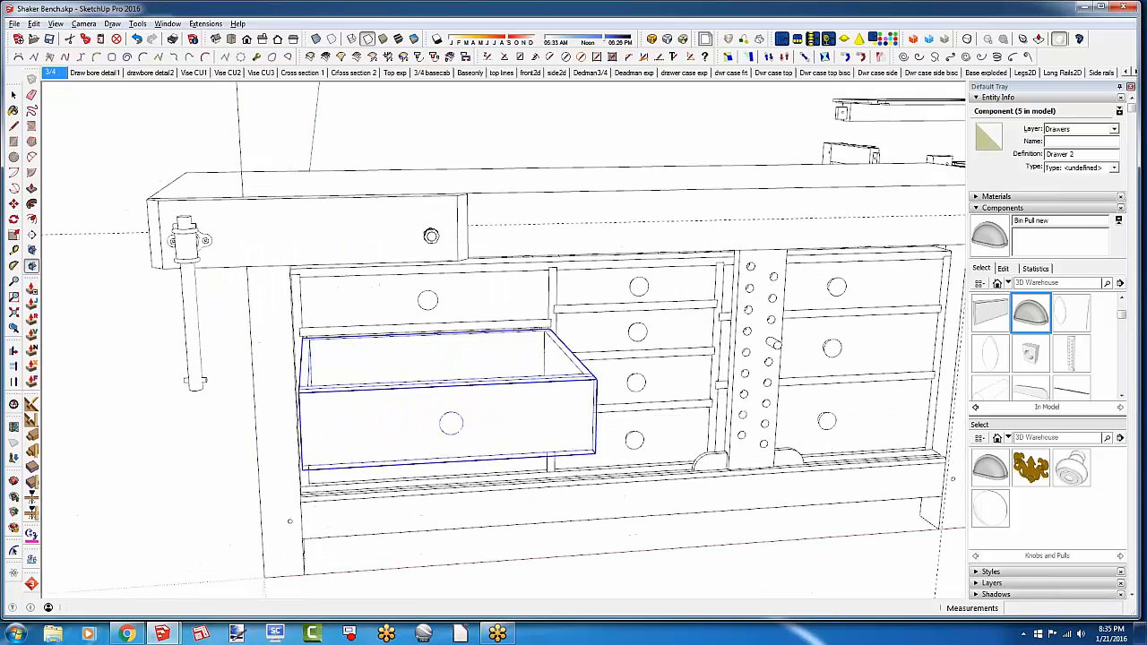
middle_drag(394, 292, 395, 288)
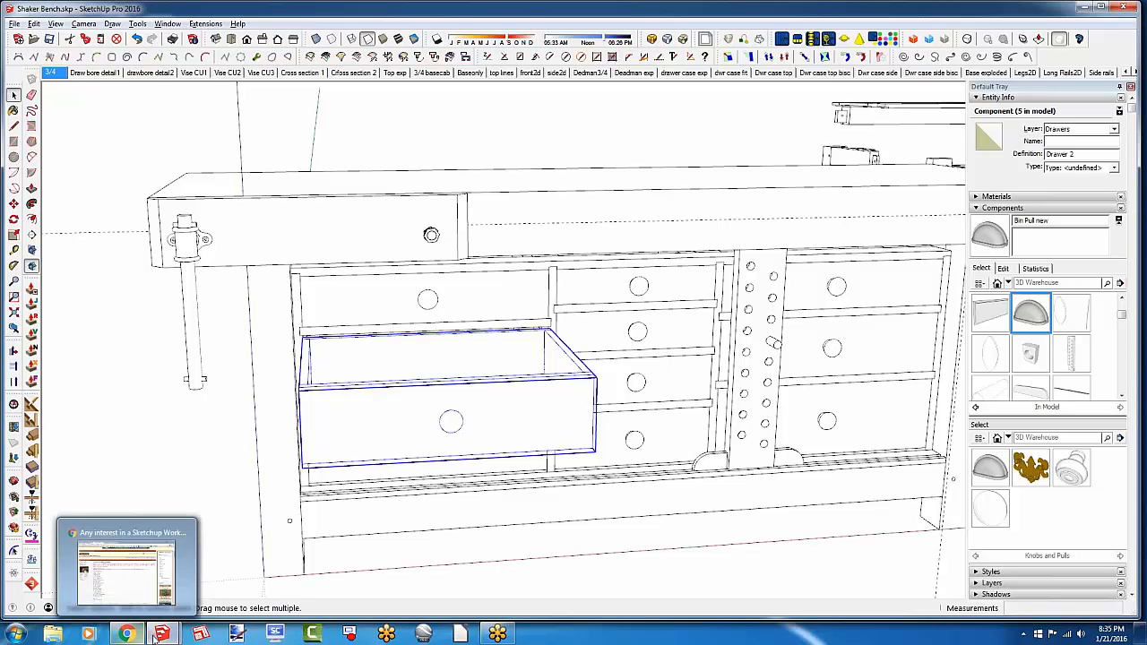
Switch back to the untitled model, undo the upward moves on the drawer side board, and close the drawer component
mouse_move(157, 634)
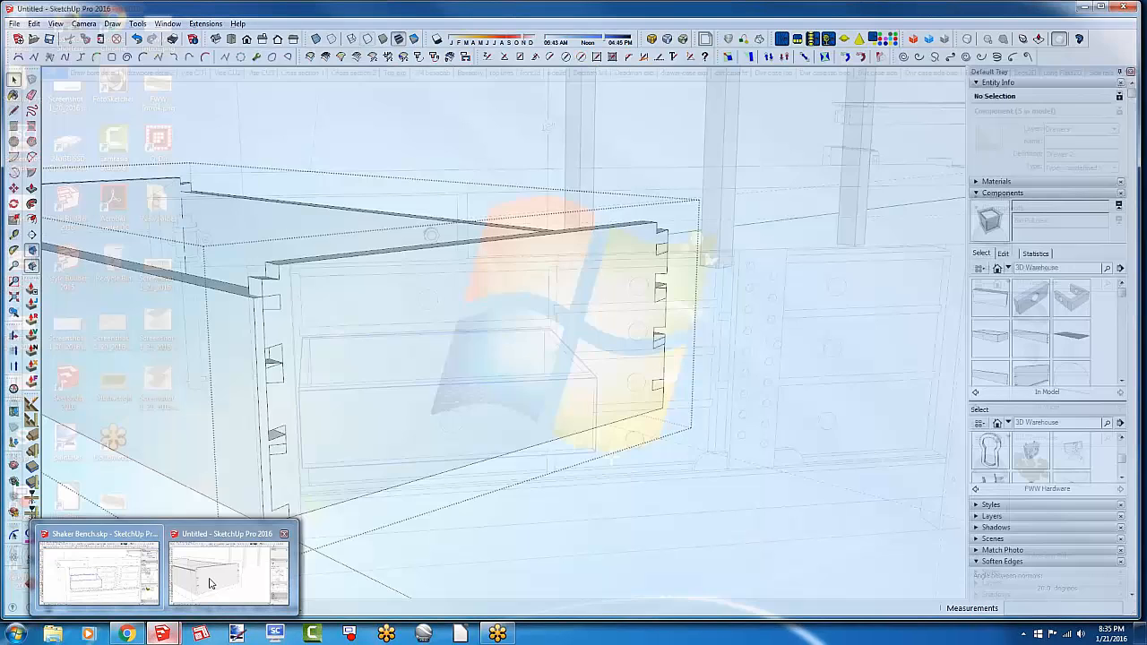
click(209, 583)
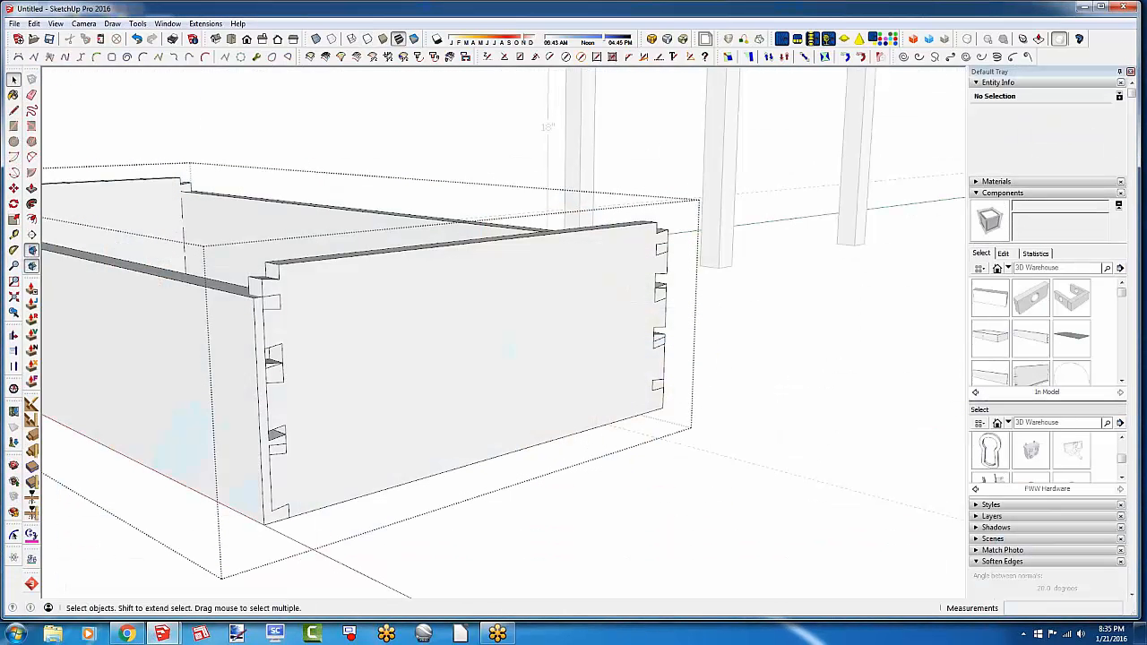
click(137, 41)
click(137, 40)
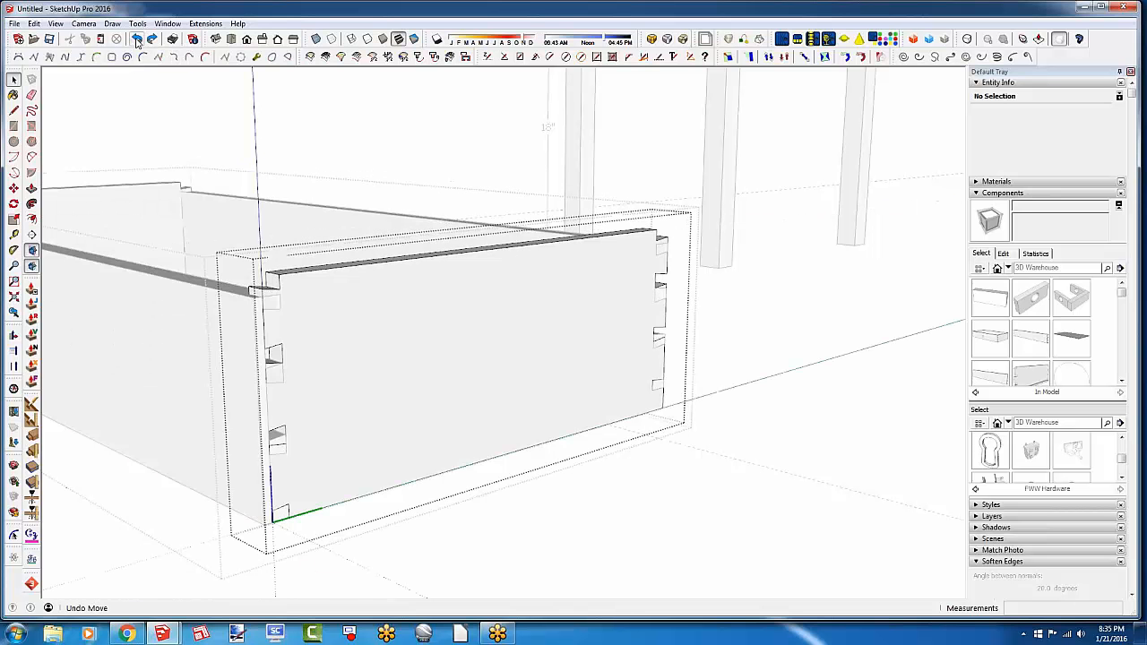
click(137, 41)
click(137, 40)
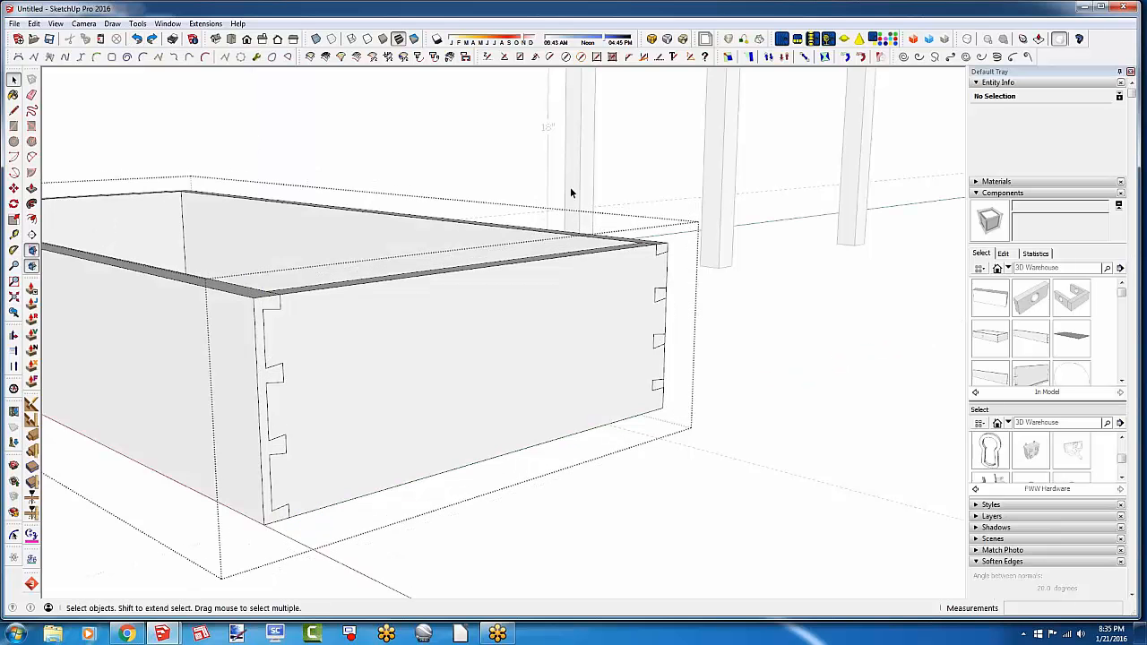
scroll(694, 362, down, 4)
middle_drag(330, 342, 416, 562)
click(417, 563)
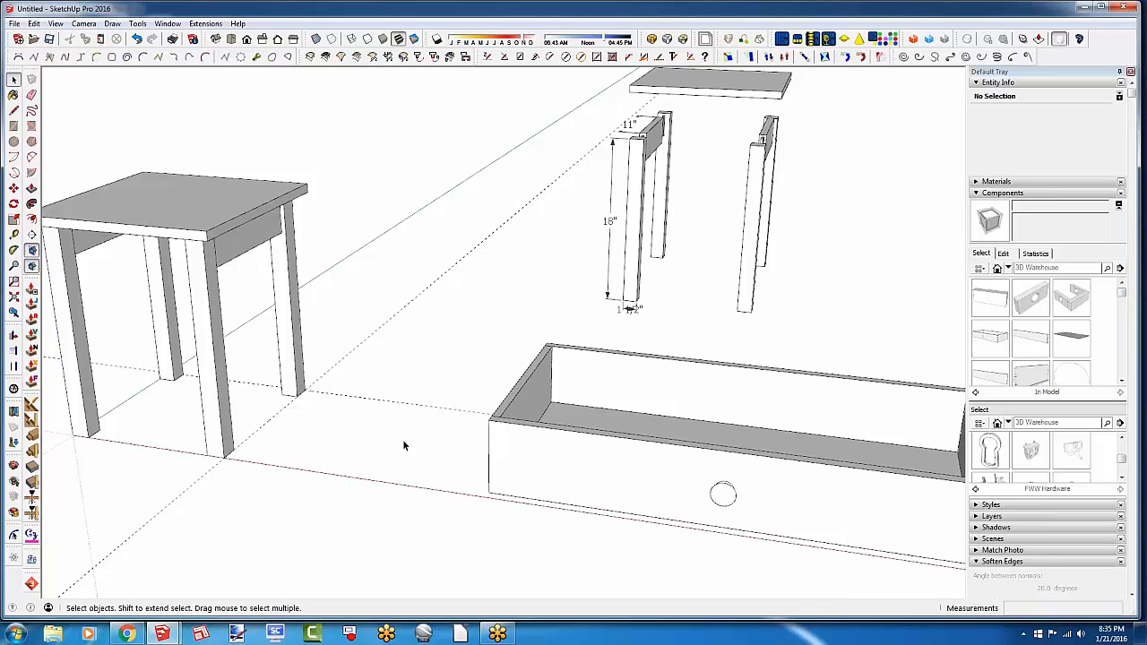
Hide the top of the assembled small table to expose its legs and side aprons
scroll(402, 434, down, 3)
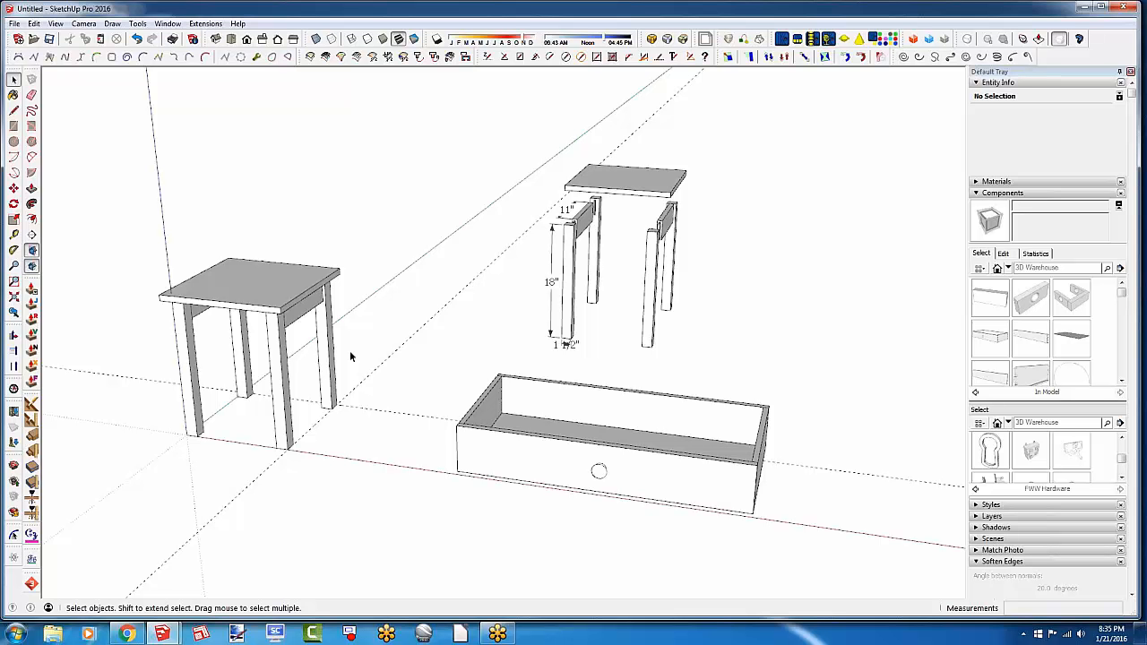
middle_drag(350, 356, 403, 421)
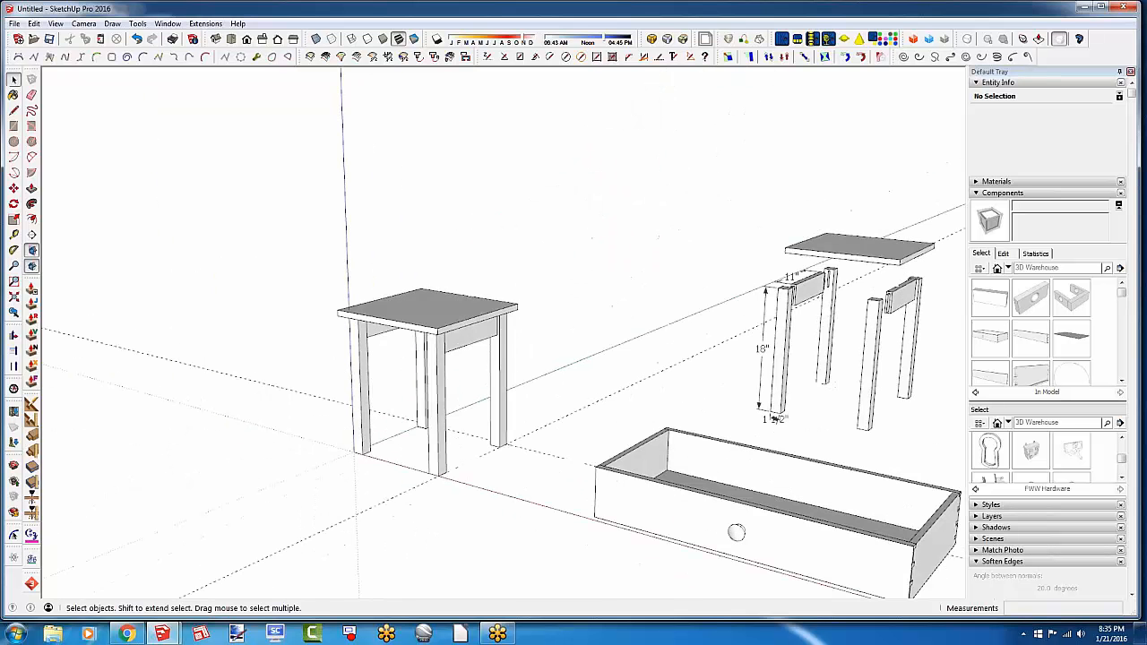
scroll(391, 332, up, 2)
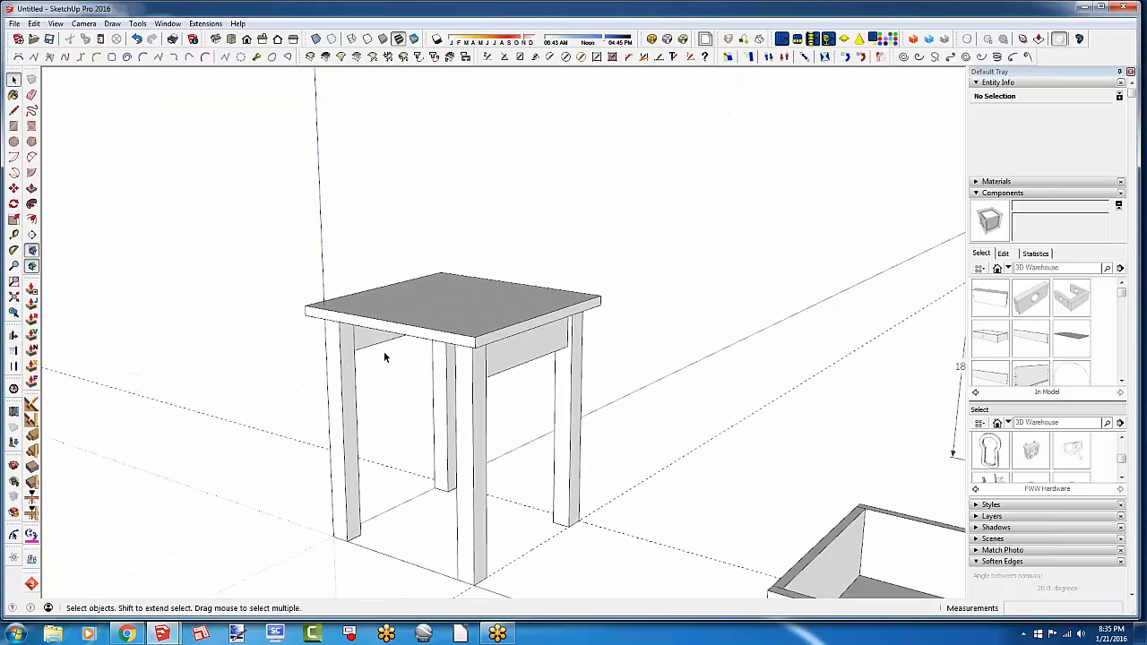
click(399, 323)
right_click(409, 312)
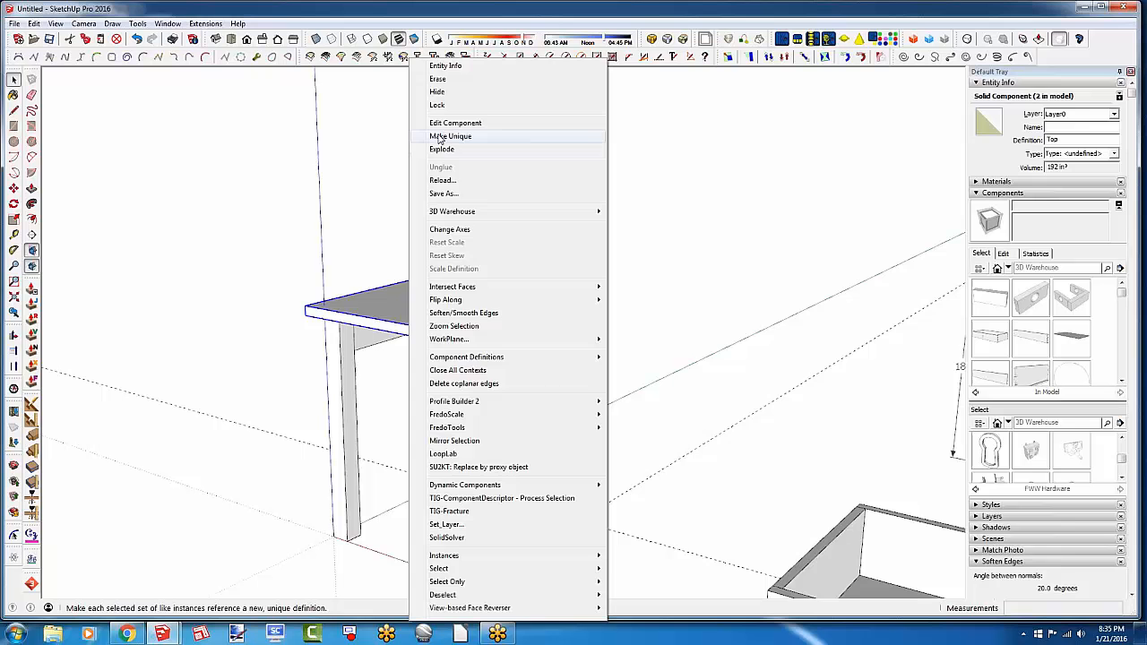
click(436, 91)
click(325, 251)
middle_drag(325, 251, 387, 337)
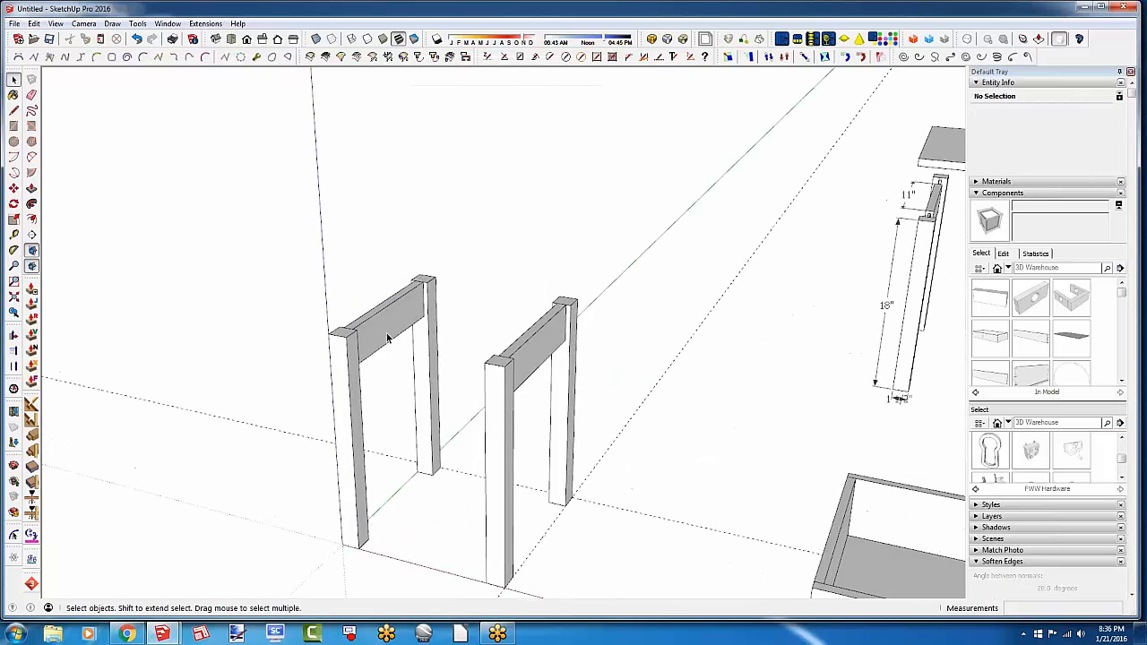
Examine how the side aprons meet the tops of the legs on the small table
scroll(387, 336, up, 2)
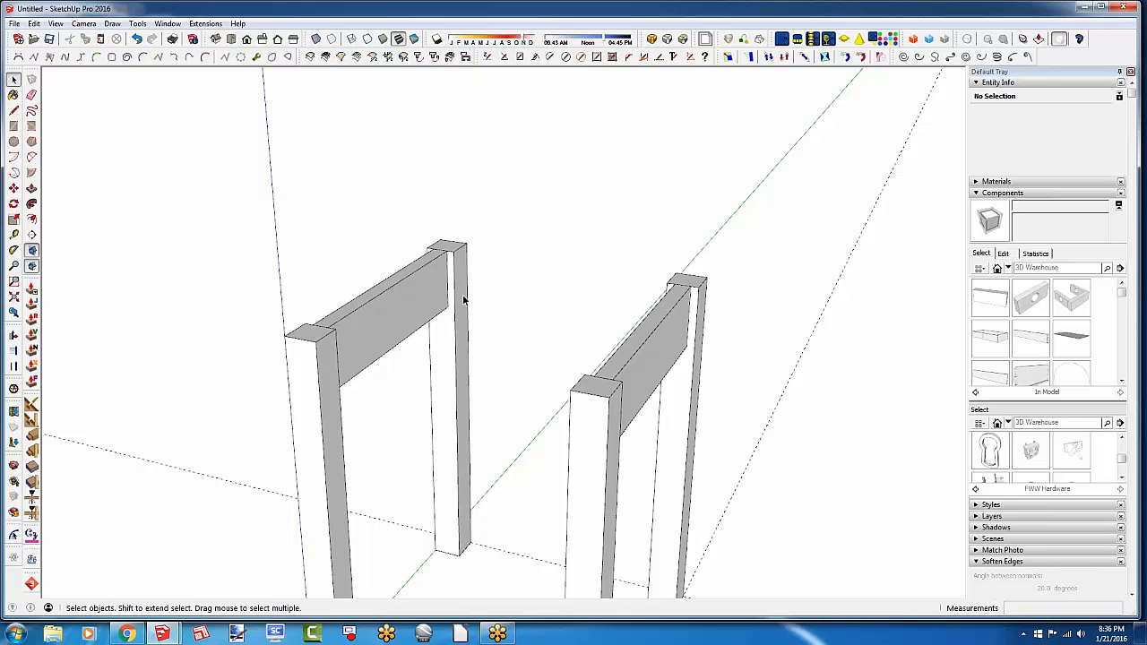
middle_drag(303, 341, 269, 401)
scroll(283, 372, up, 2)
scroll(282, 372, up, 1)
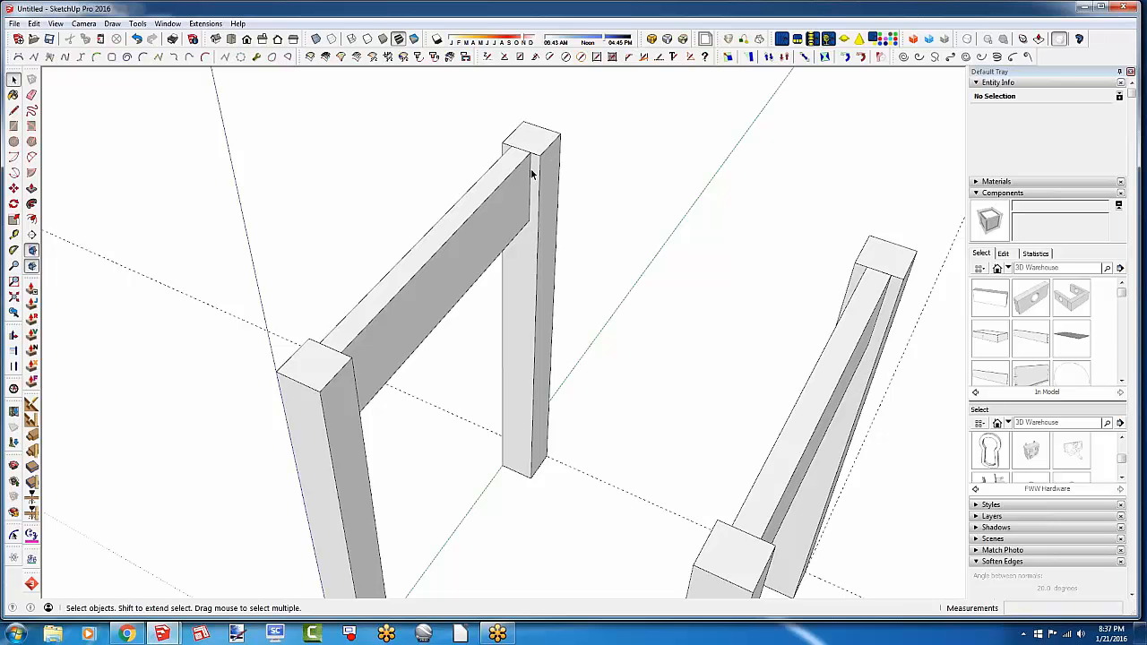
middle_drag(286, 469, 338, 349)
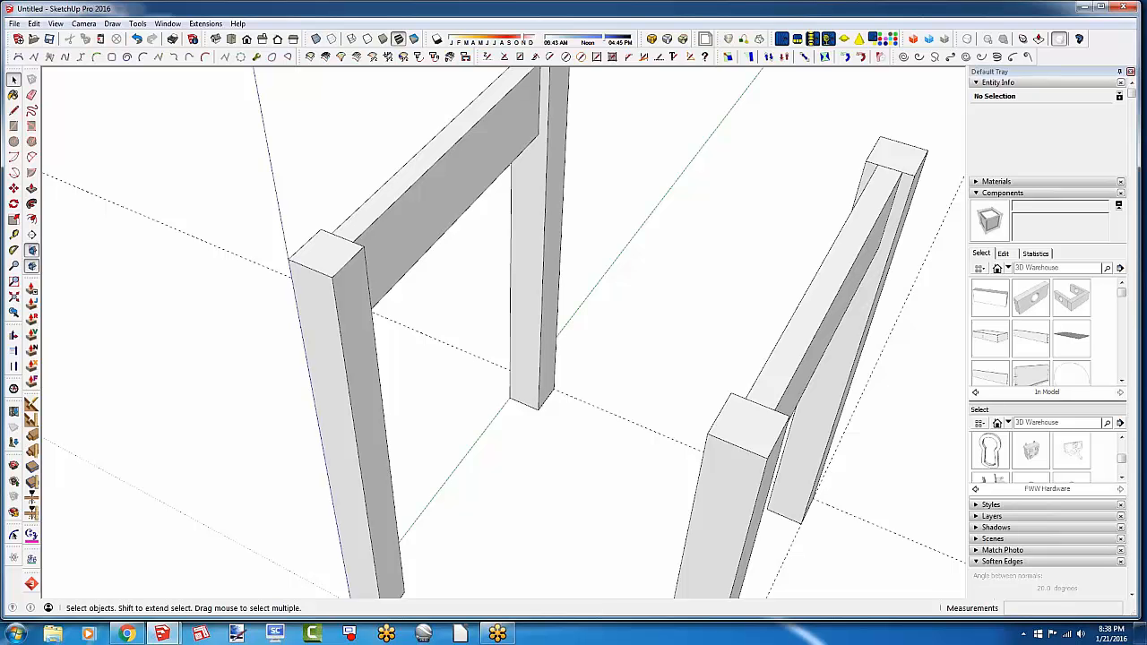
Open the System Preferences and show the Files page with the default file locations
click(173, 25)
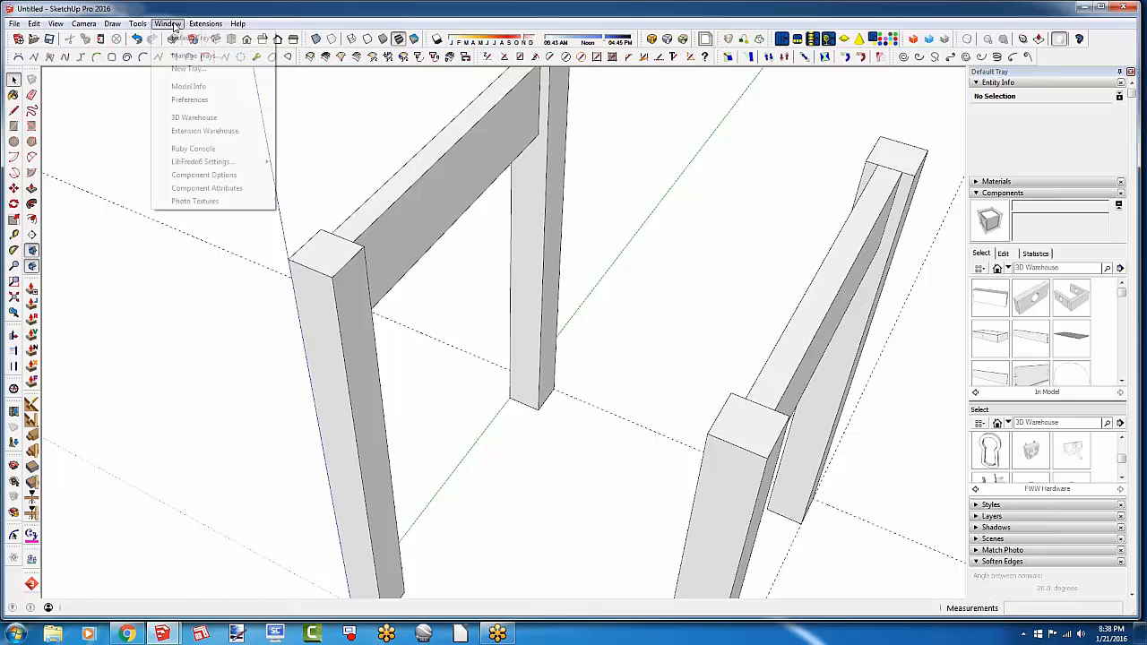
click(184, 103)
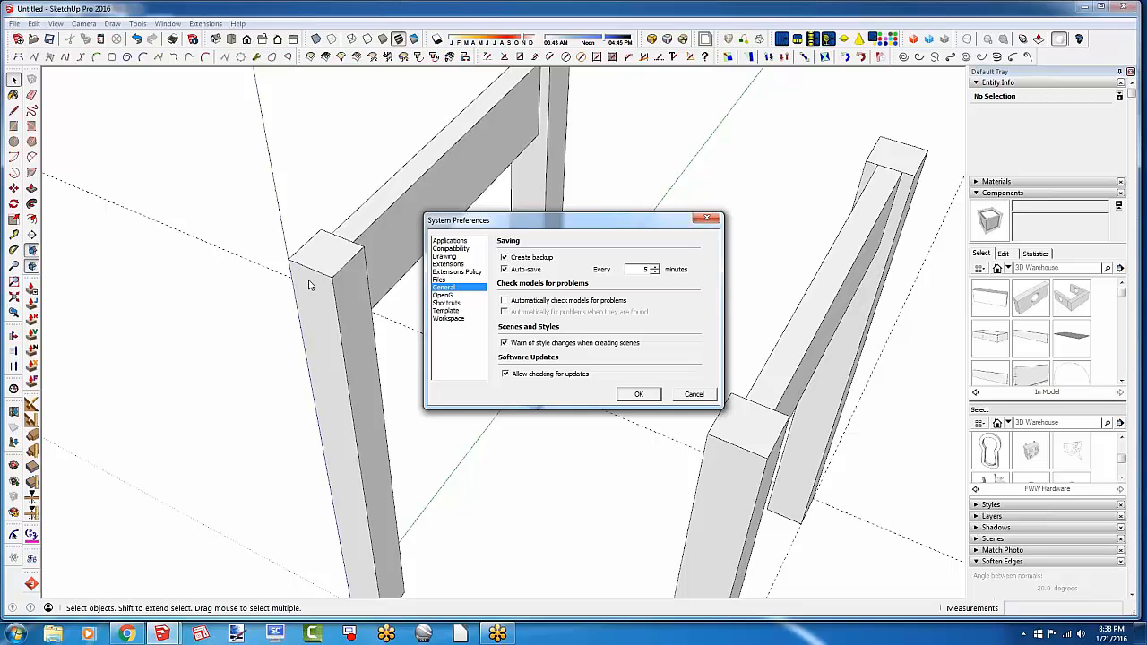
click(440, 281)
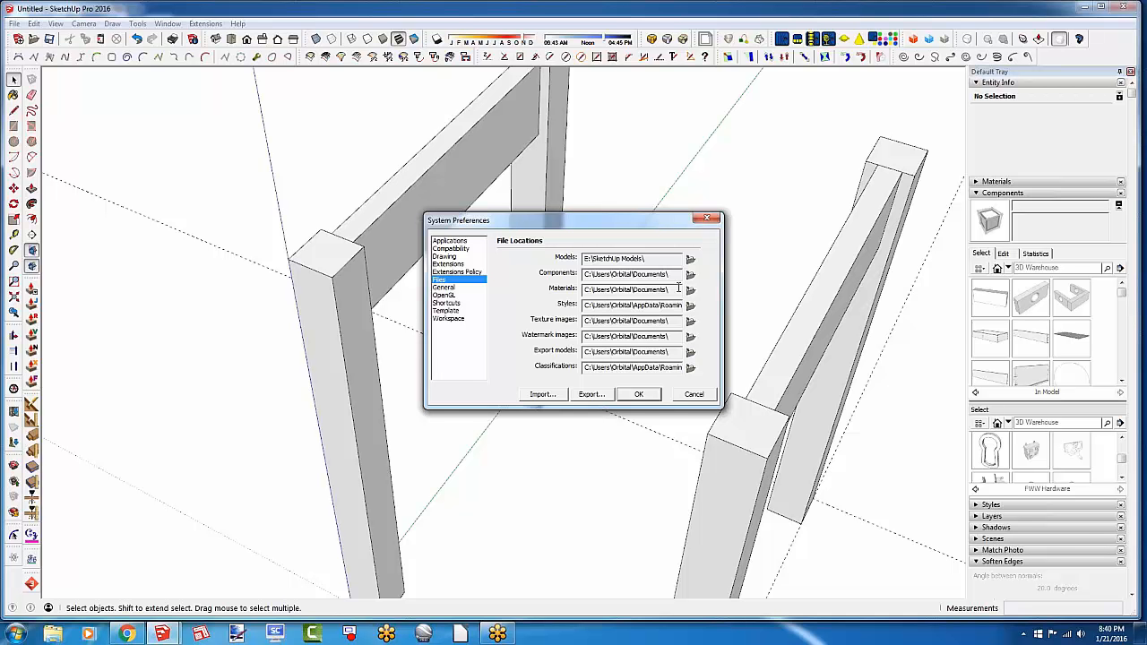
Switch to Windows Explorer and browse to the Components folder of SketchUp 2016 under Program Files on the C: drive
click(54, 633)
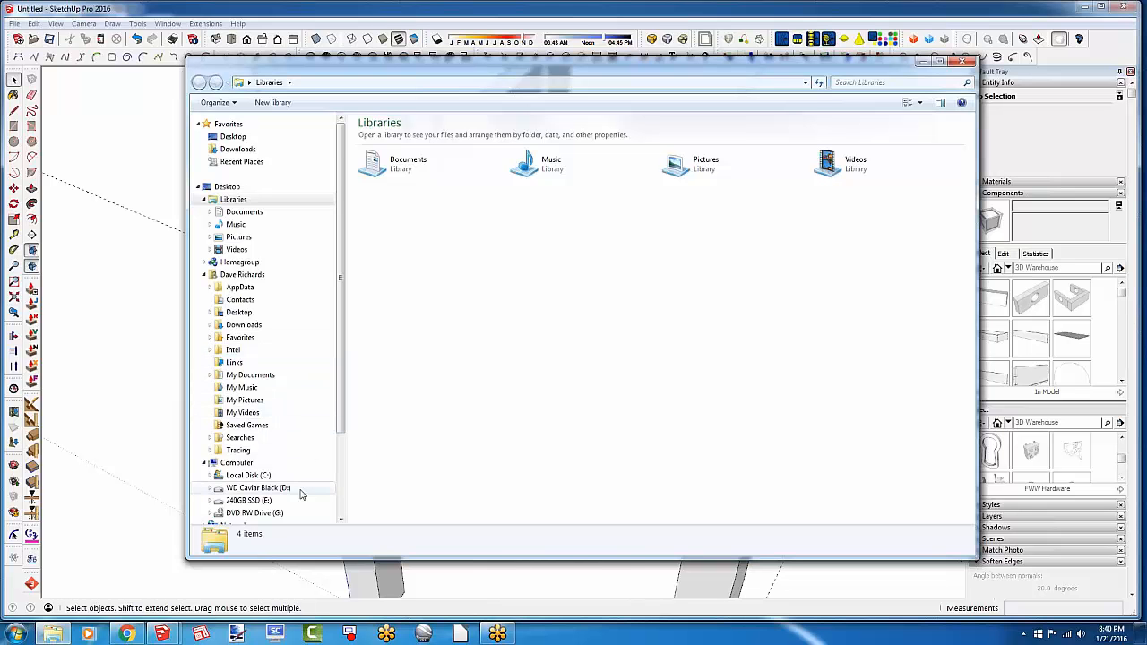
click(210, 474)
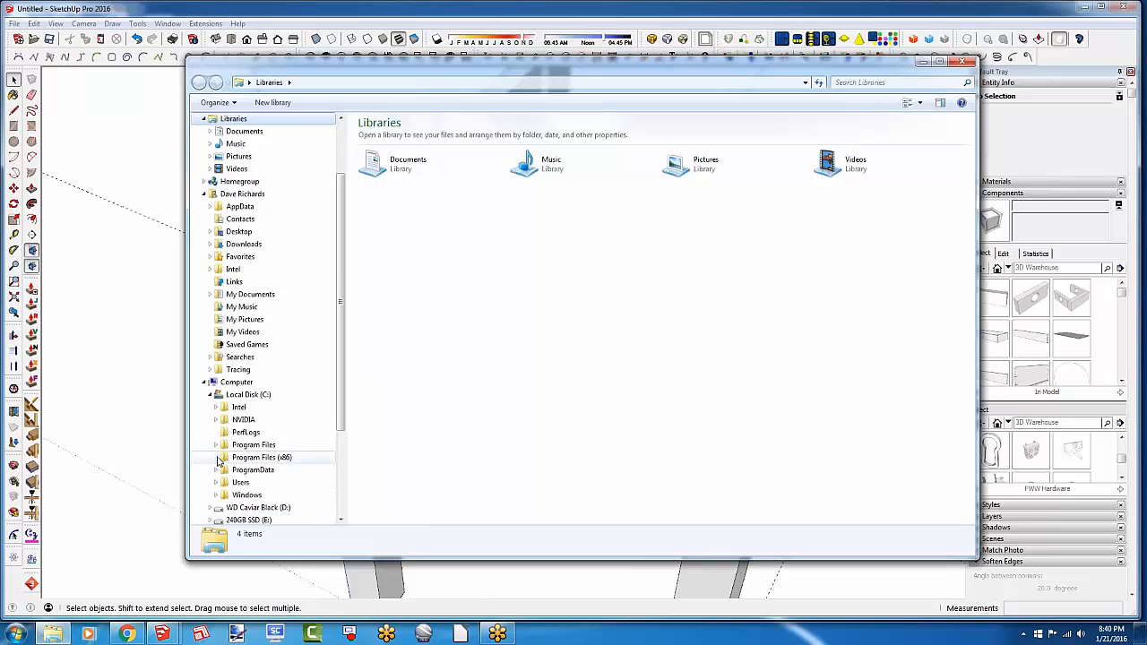
click(216, 457)
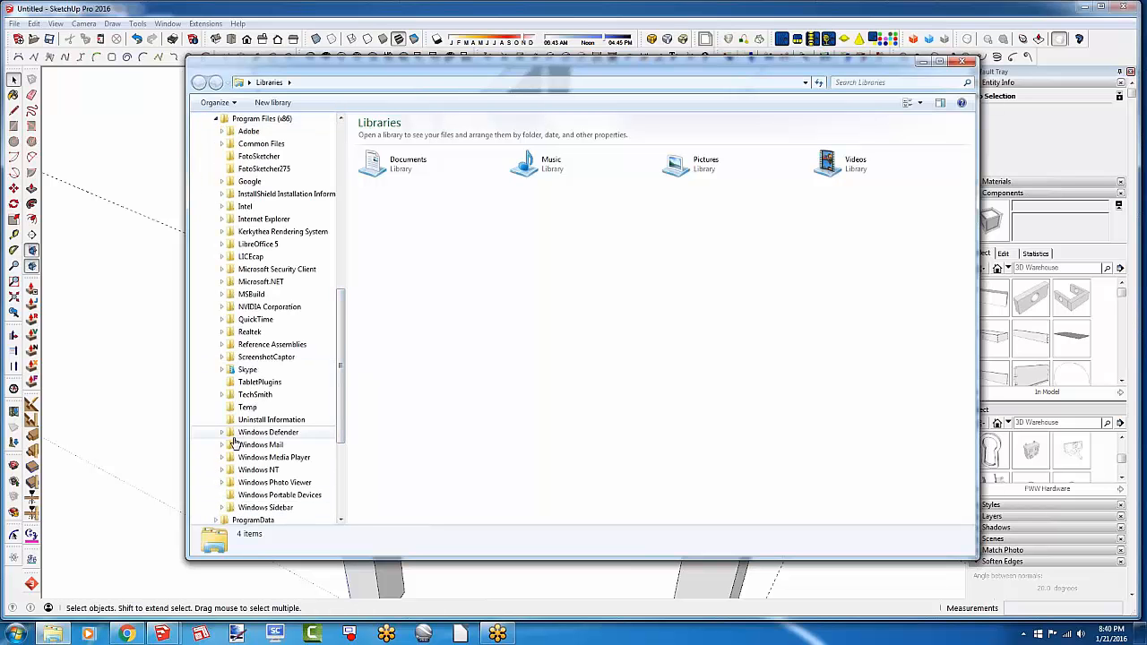
scroll(233, 441, down, 2)
scroll(232, 441, up, 1)
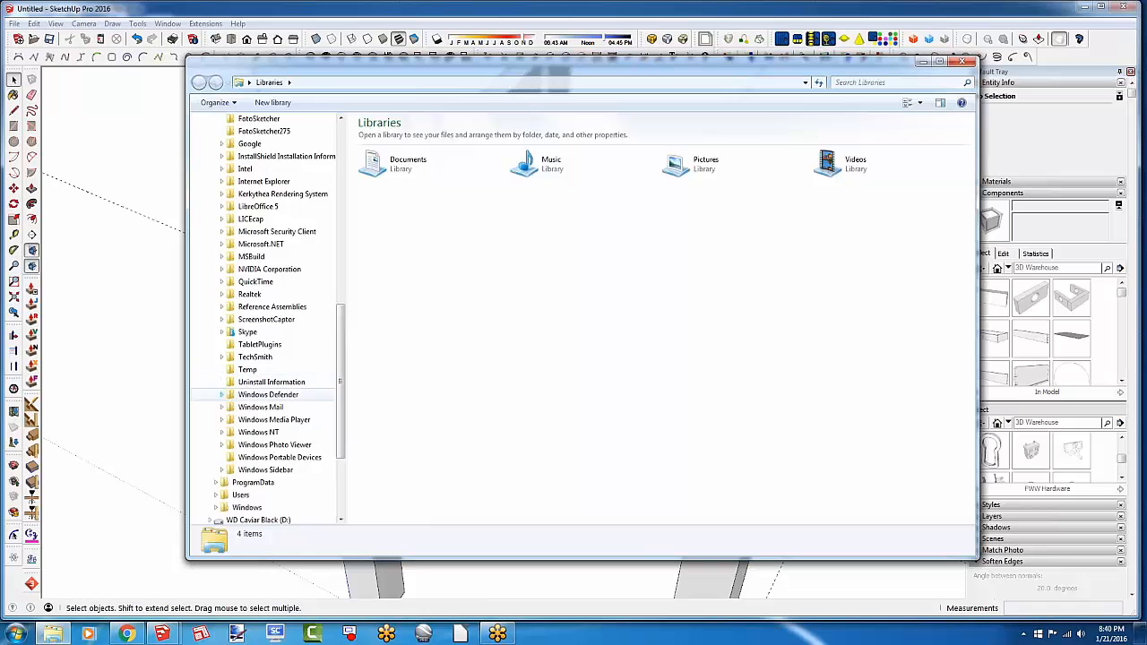
scroll(233, 357, up, 4)
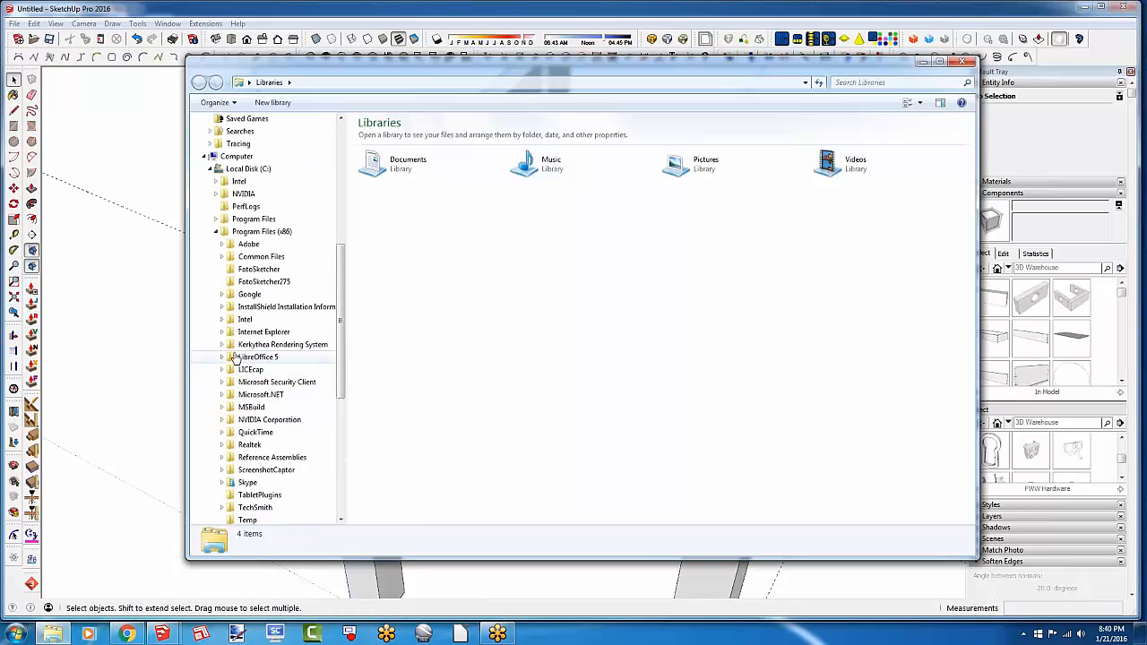
click(217, 221)
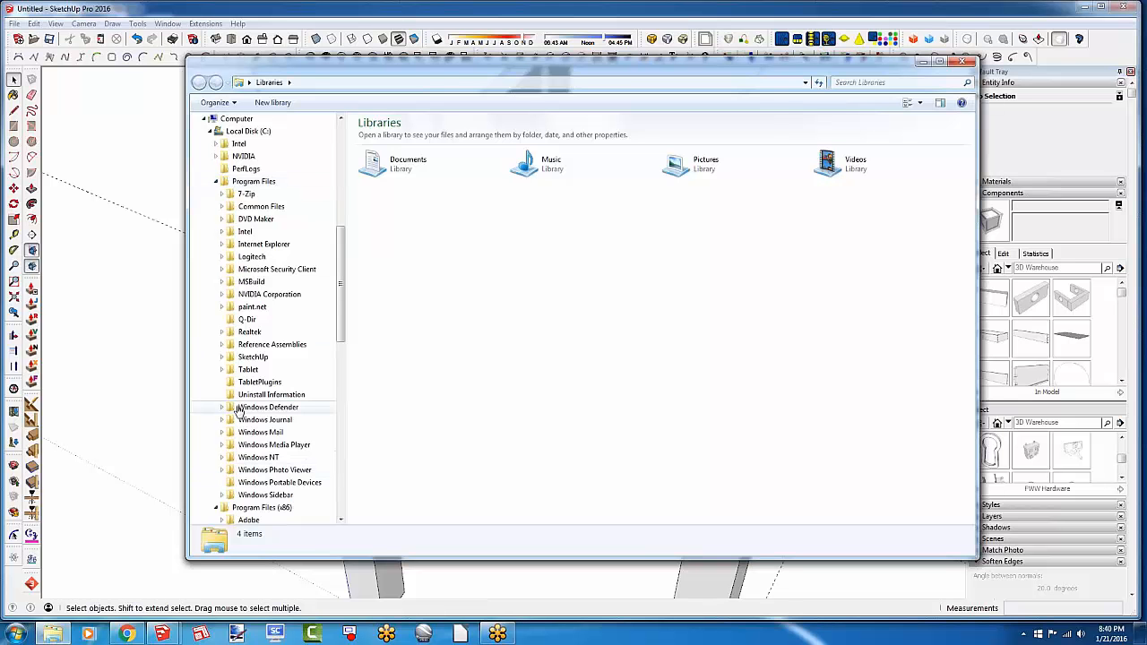
click(222, 357)
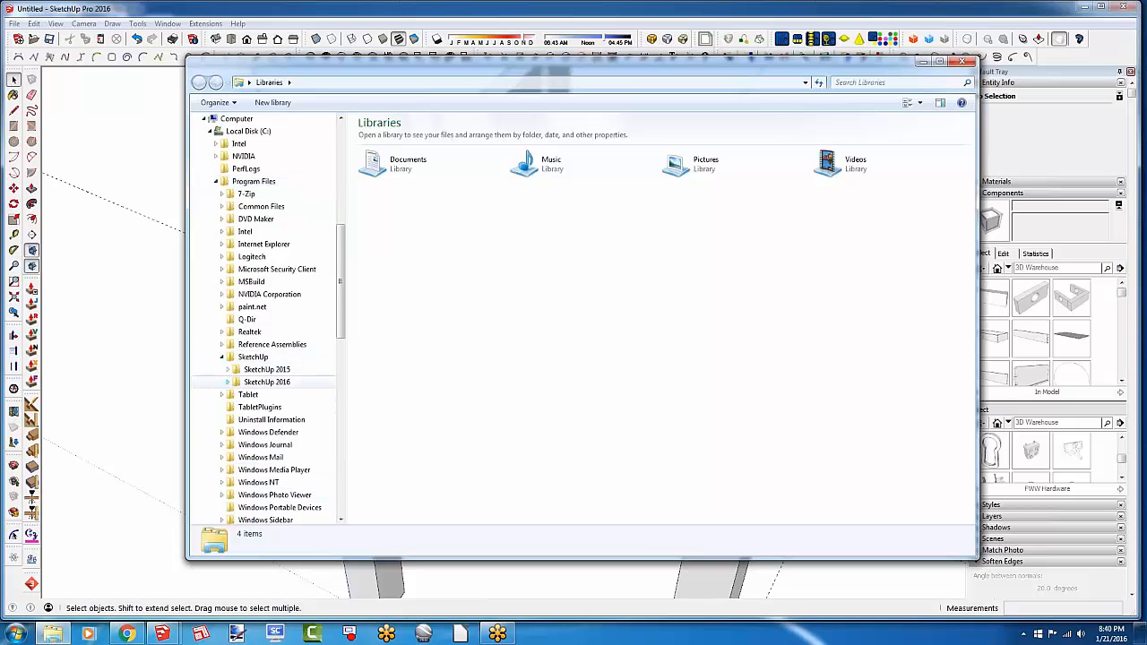
click(229, 384)
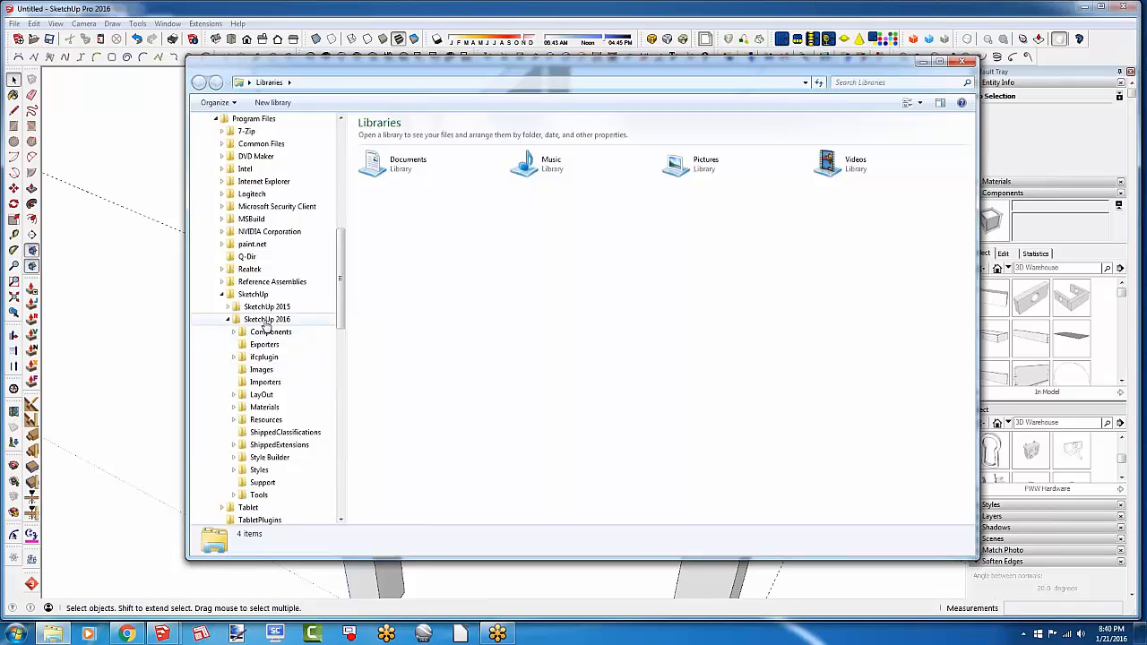
click(266, 332)
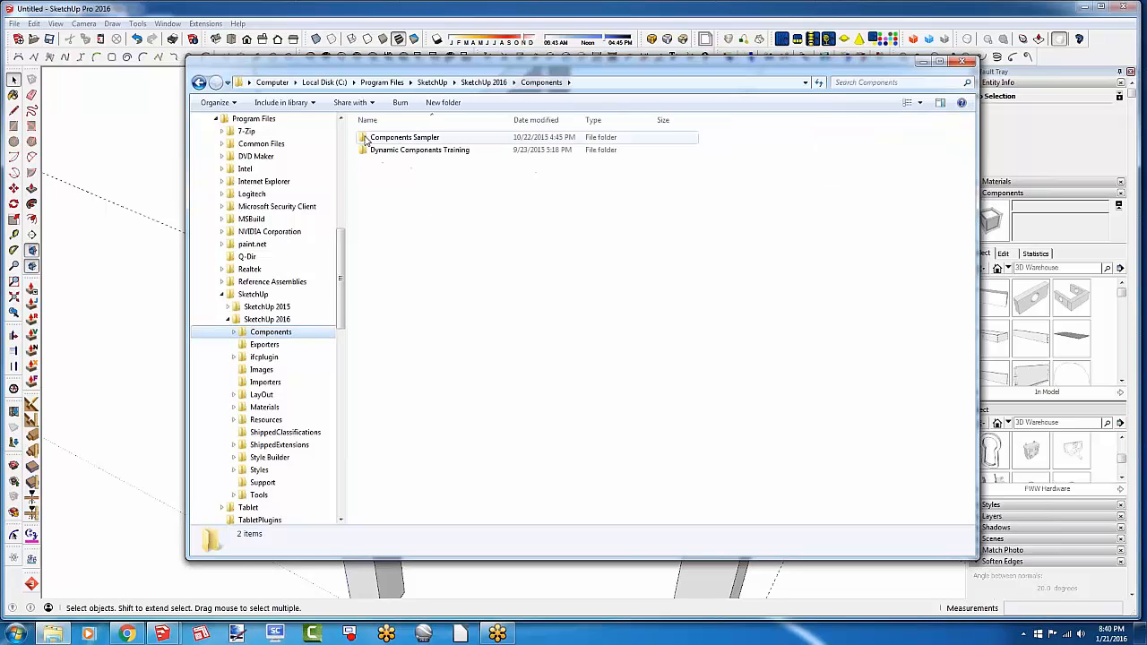
scroll(305, 346, up, 11)
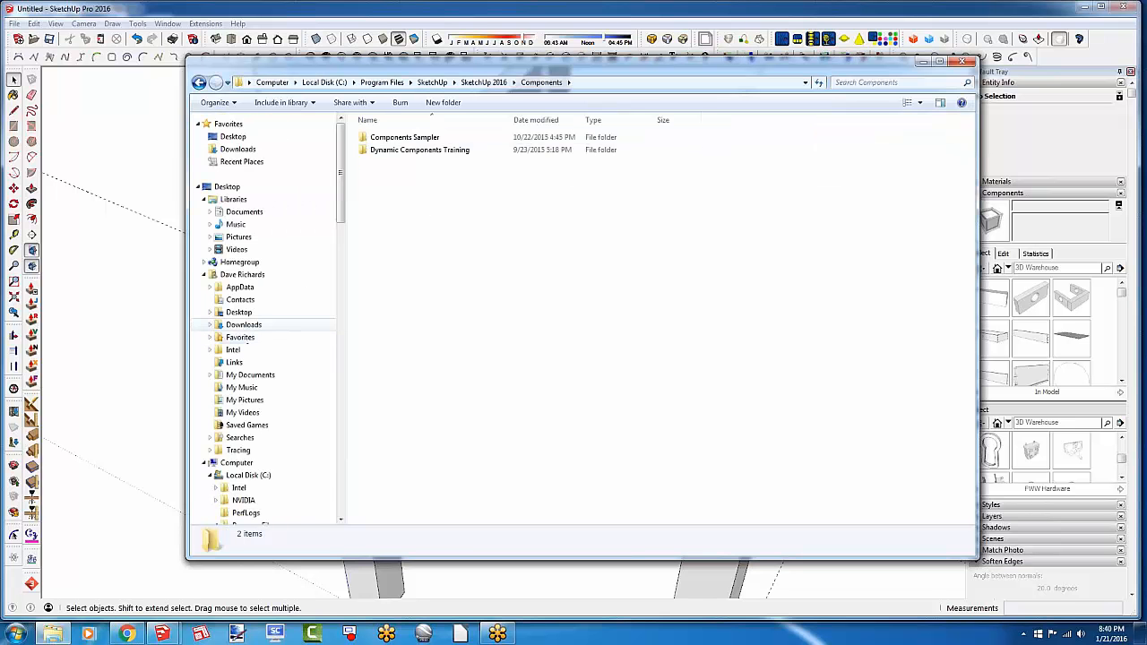
Look through the models in the Components Sampler folder, then close Explorer and dismiss the System Preferences in SketchUp
double_click(390, 141)
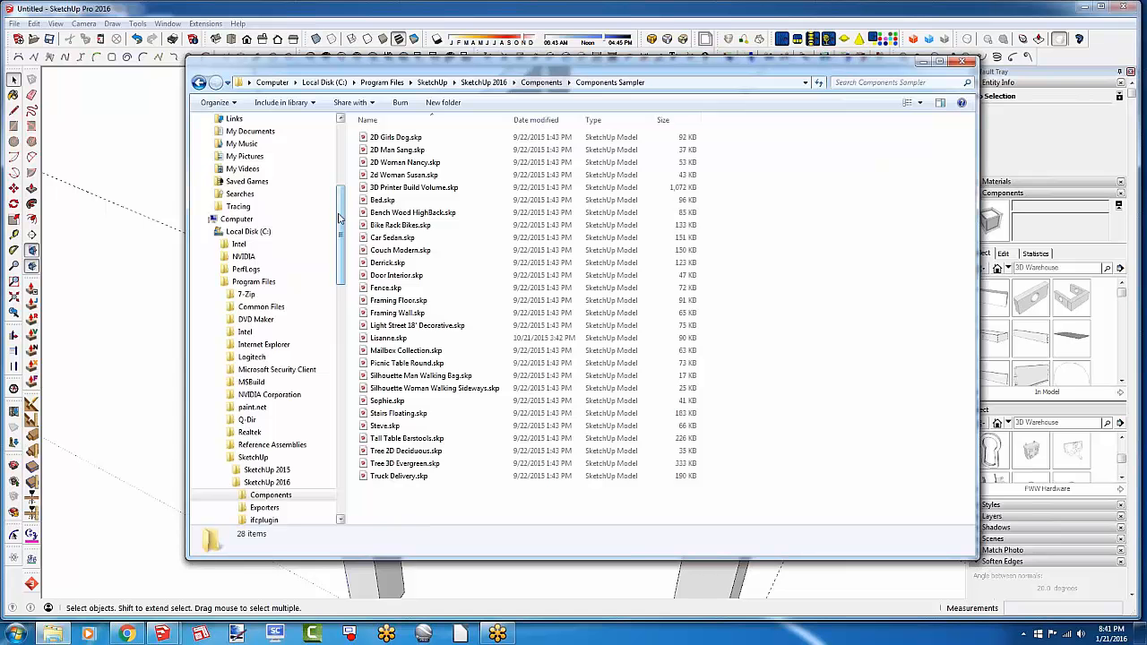
drag(339, 218, 342, 171)
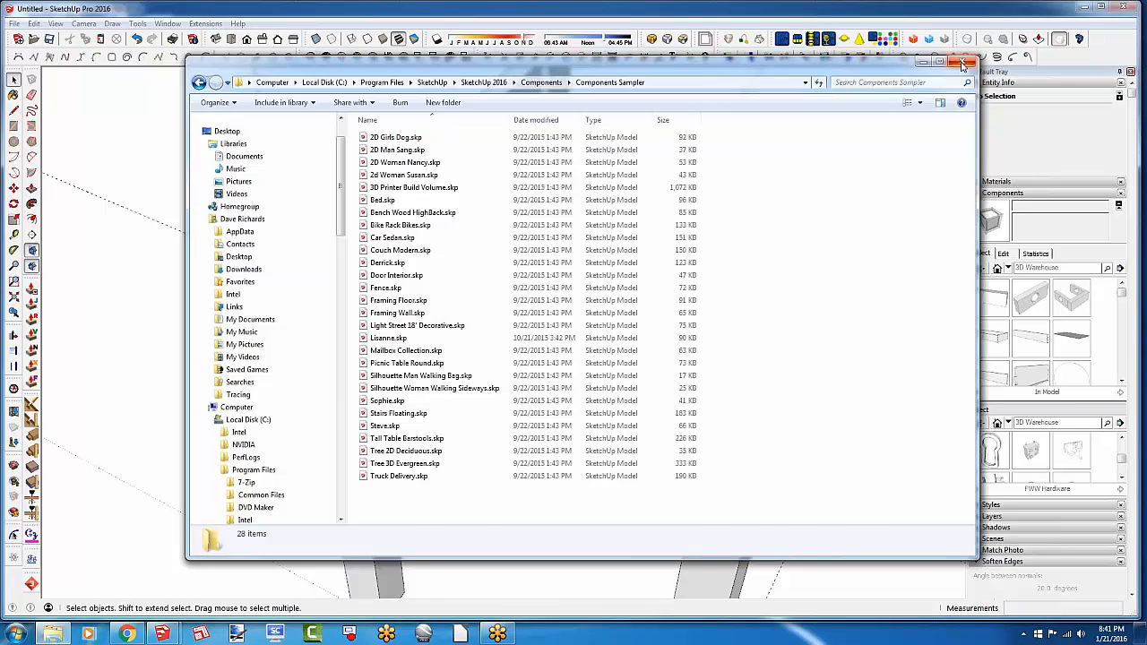
click(962, 65)
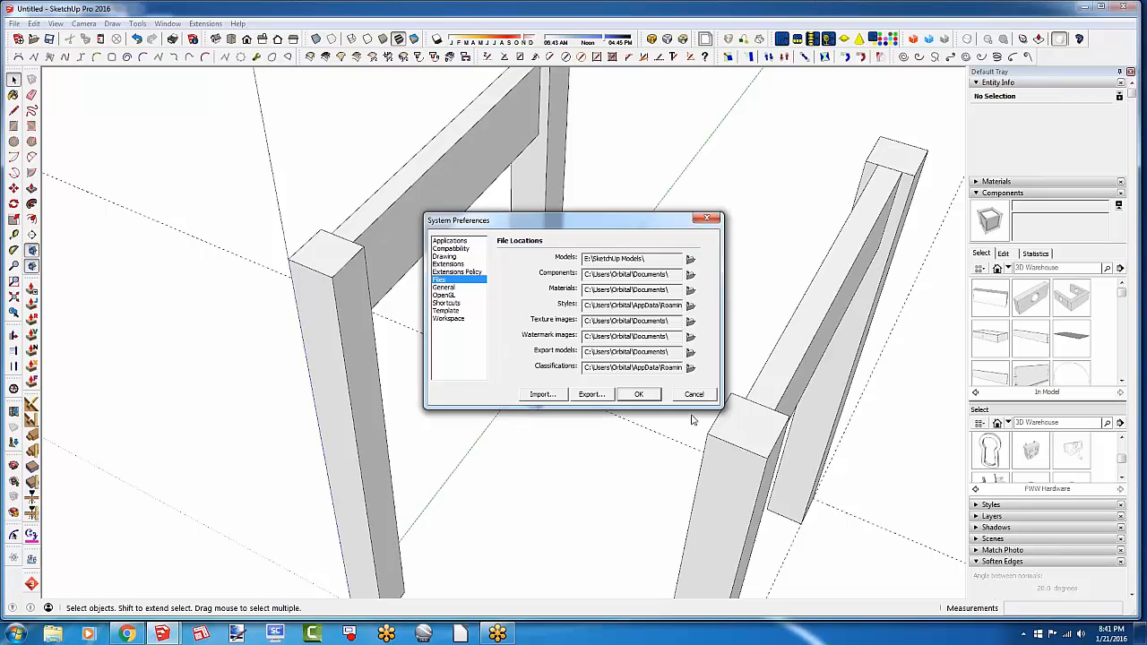
mouse_move(162, 635)
click(706, 396)
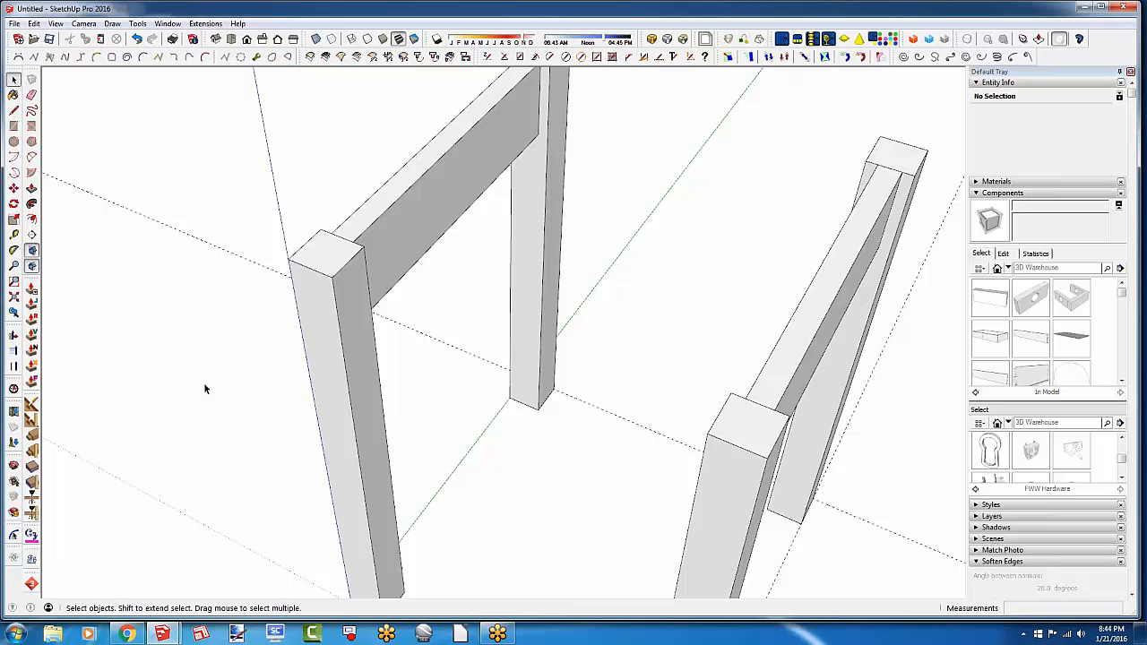
Display hidden geometry and examine the edge segments at the center of the drawer knob's face
scroll(205, 388, down, 2)
scroll(384, 288, down, 4)
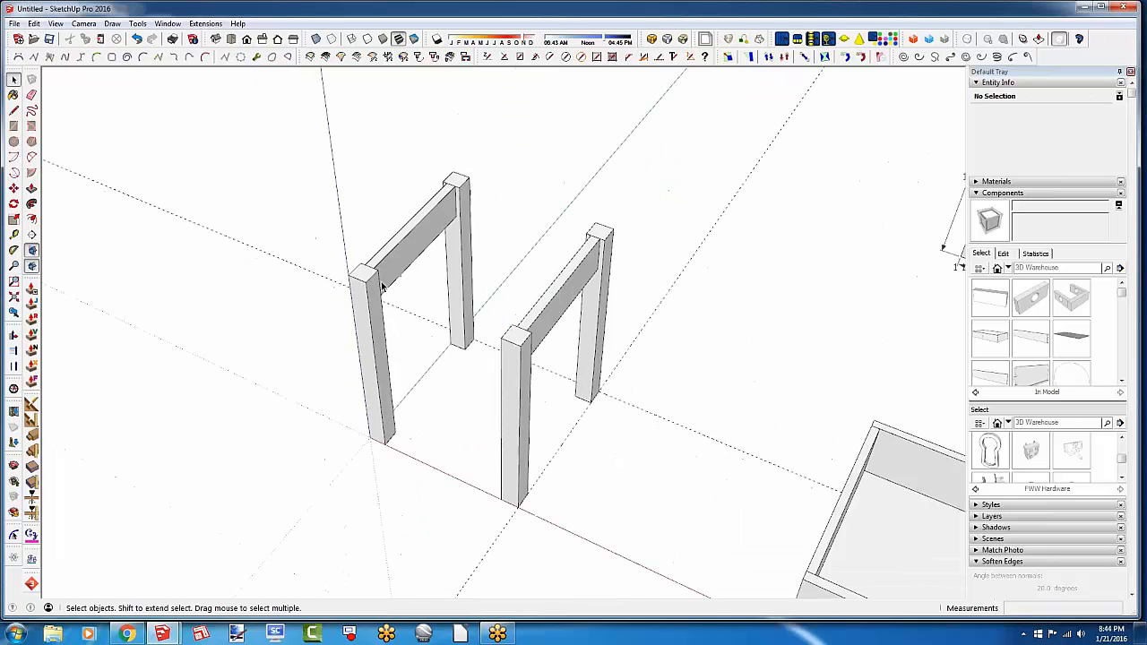
scroll(382, 287, down, 5)
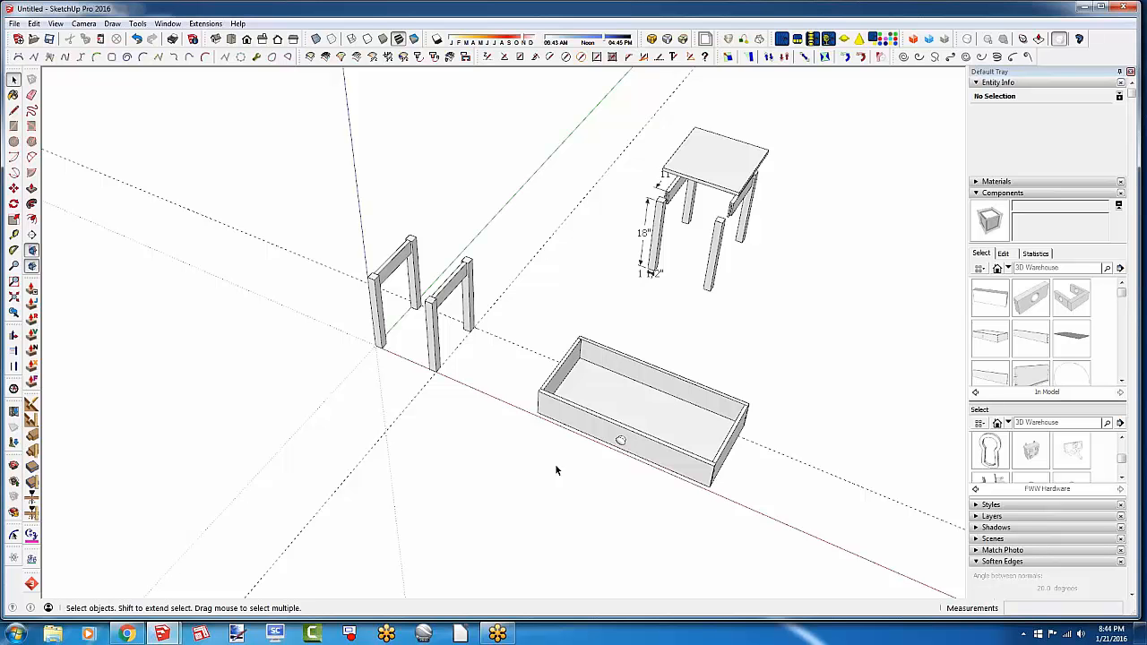
scroll(565, 454, up, 5)
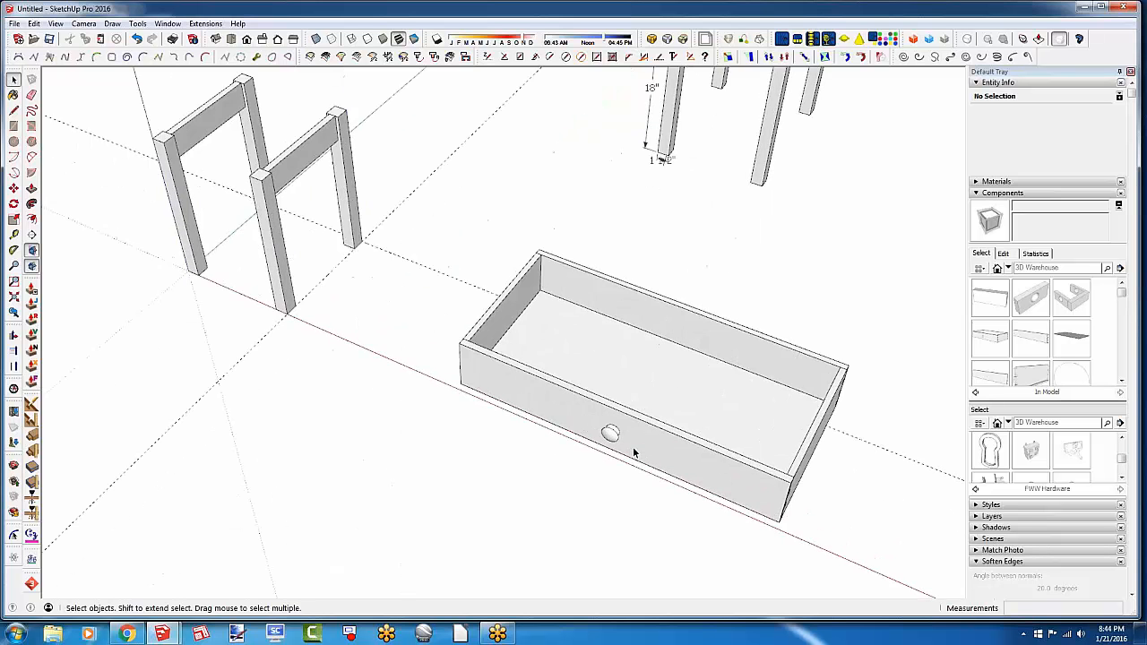
scroll(600, 426, up, 8)
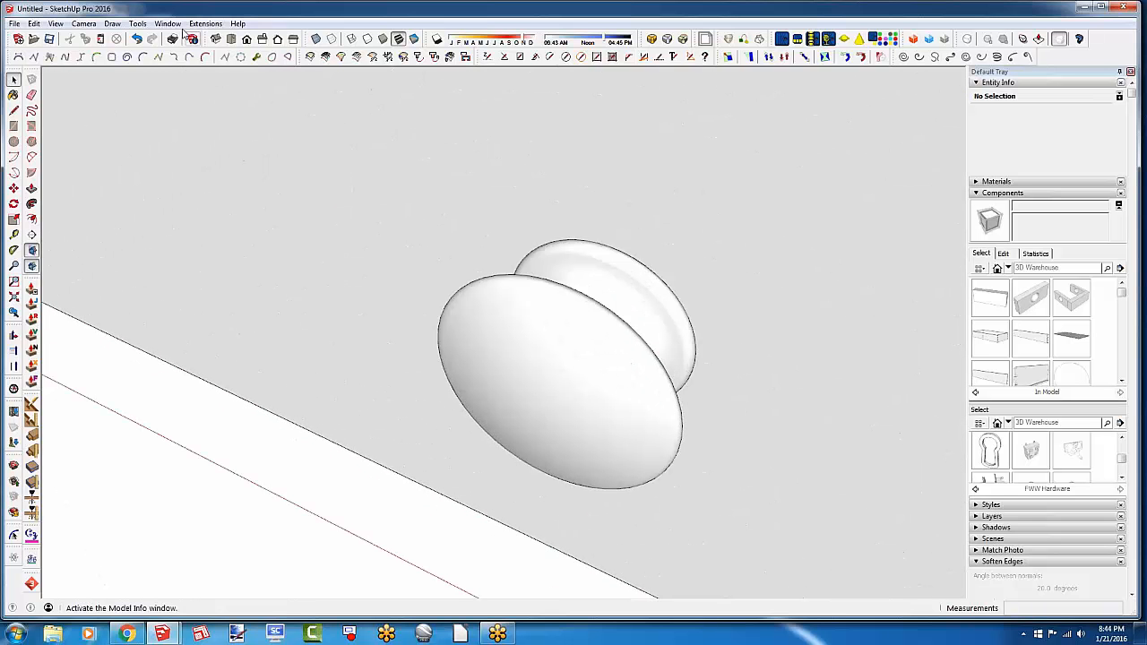
click(56, 24)
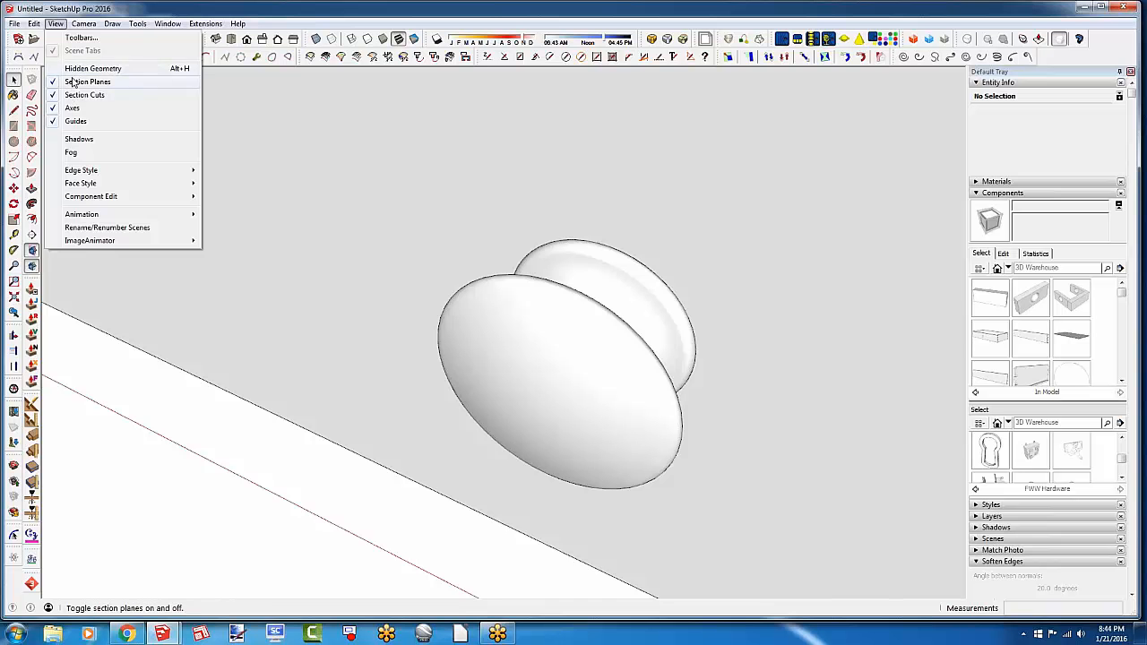
click(90, 68)
middle_drag(592, 443, 627, 224)
scroll(600, 464, up, 4)
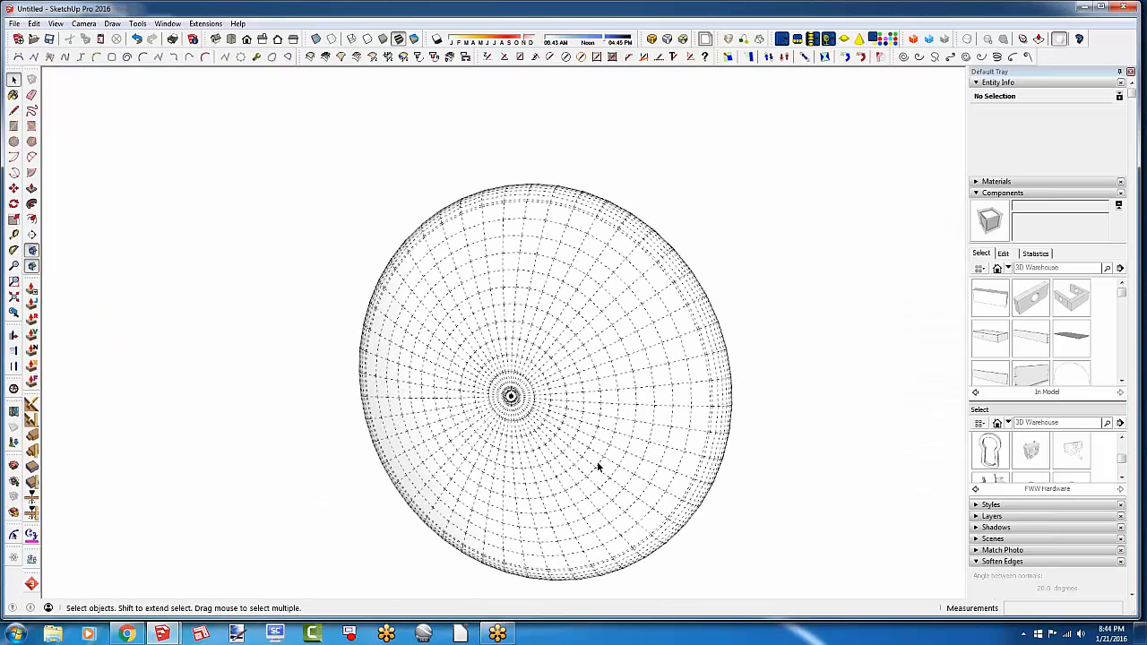
middle_drag(599, 466, 625, 460)
scroll(507, 412, up, 8)
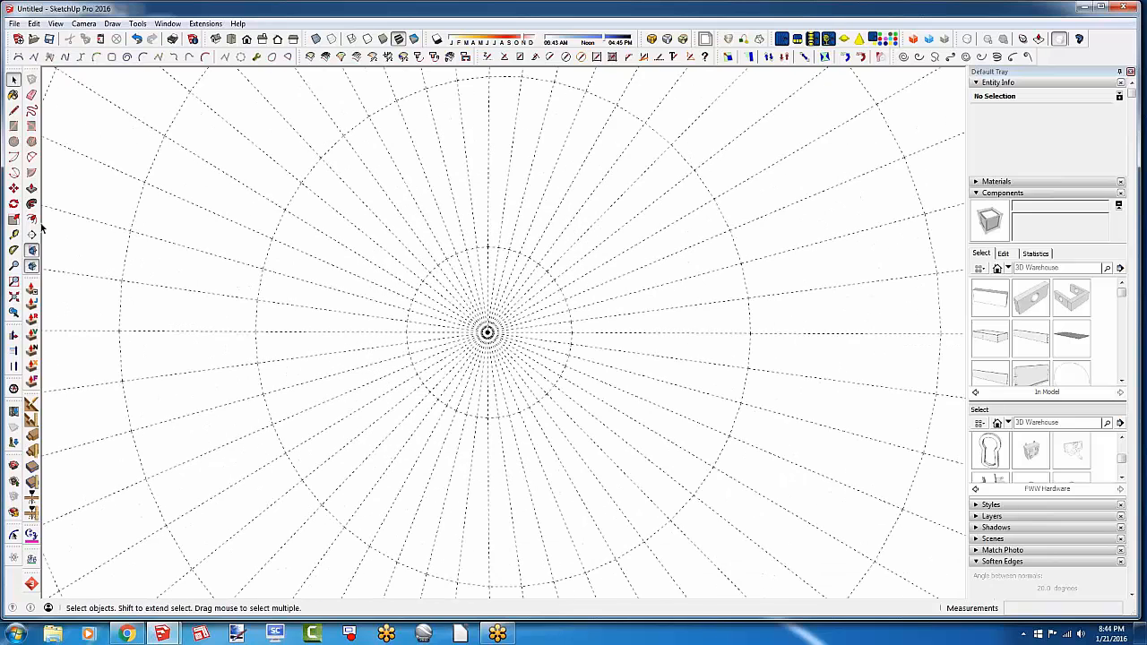
Measure a short edge segment of a small ring near the center of the drawer knob's face with Tape Measure
click(14, 235)
scroll(418, 345, up, 2)
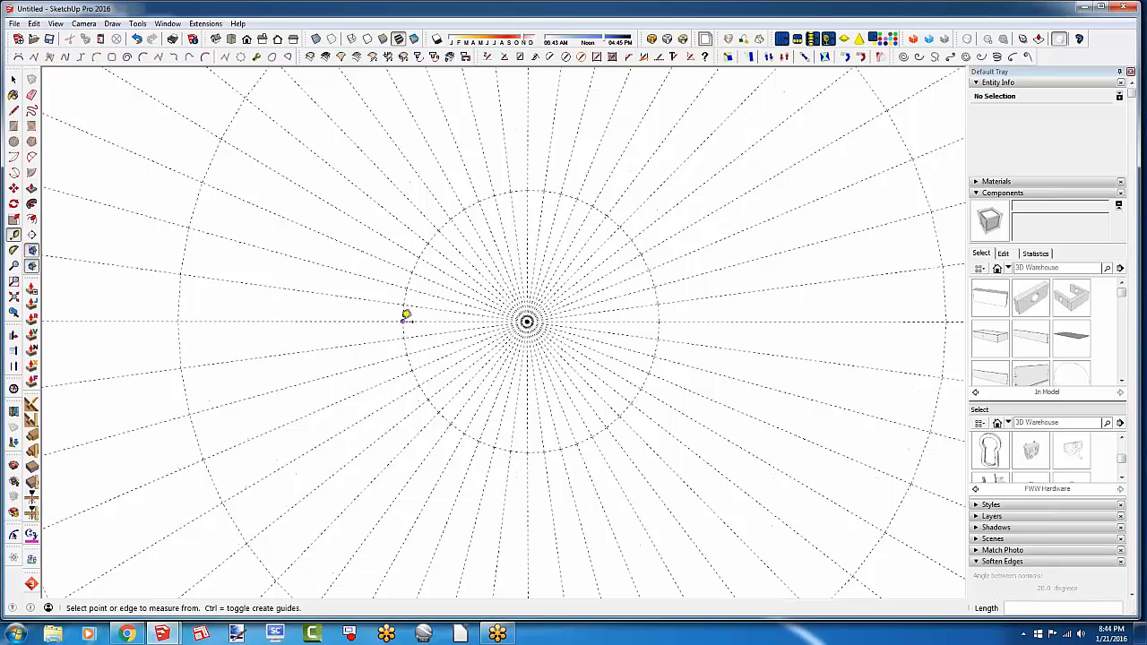
click(403, 320)
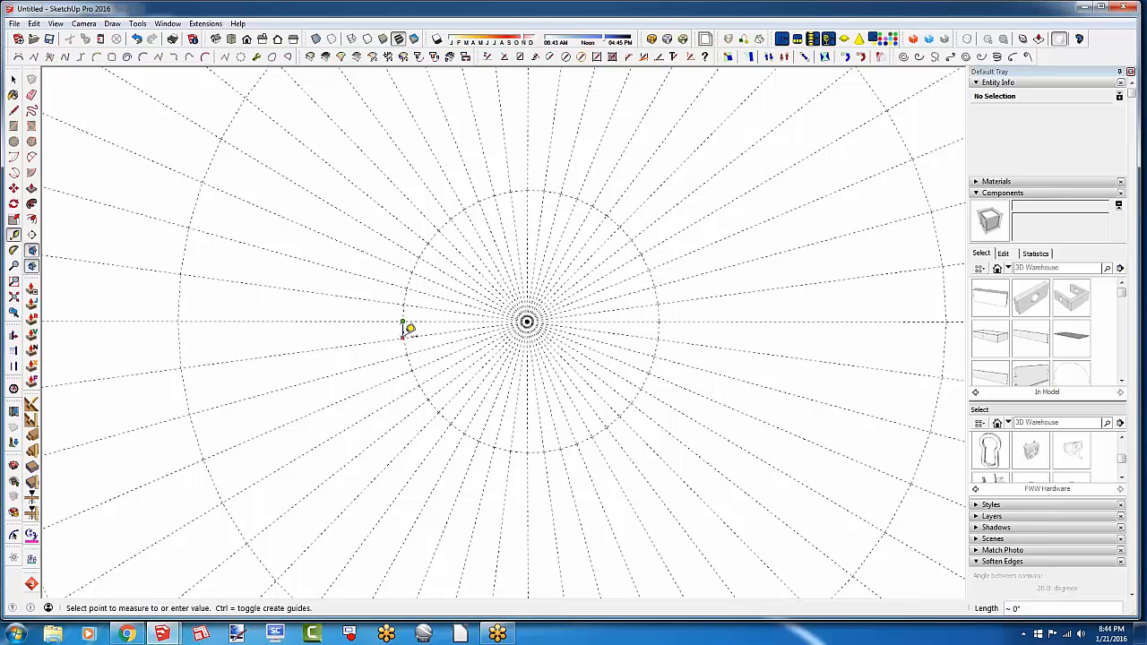
scroll(408, 329, up, 4)
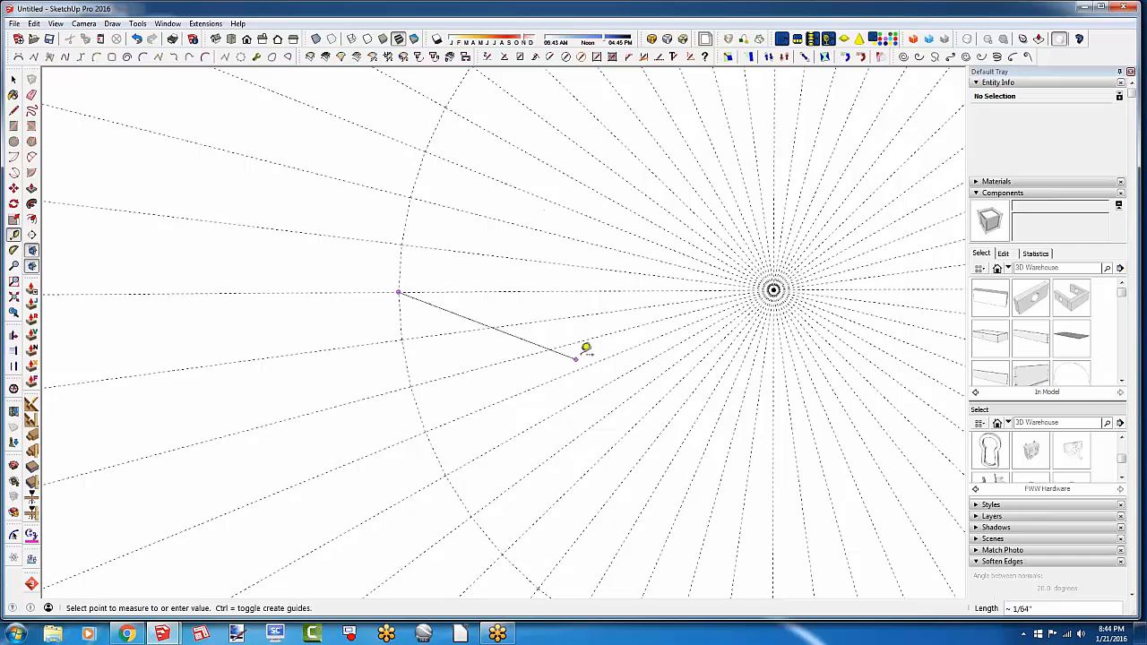
scroll(433, 335, down, 5)
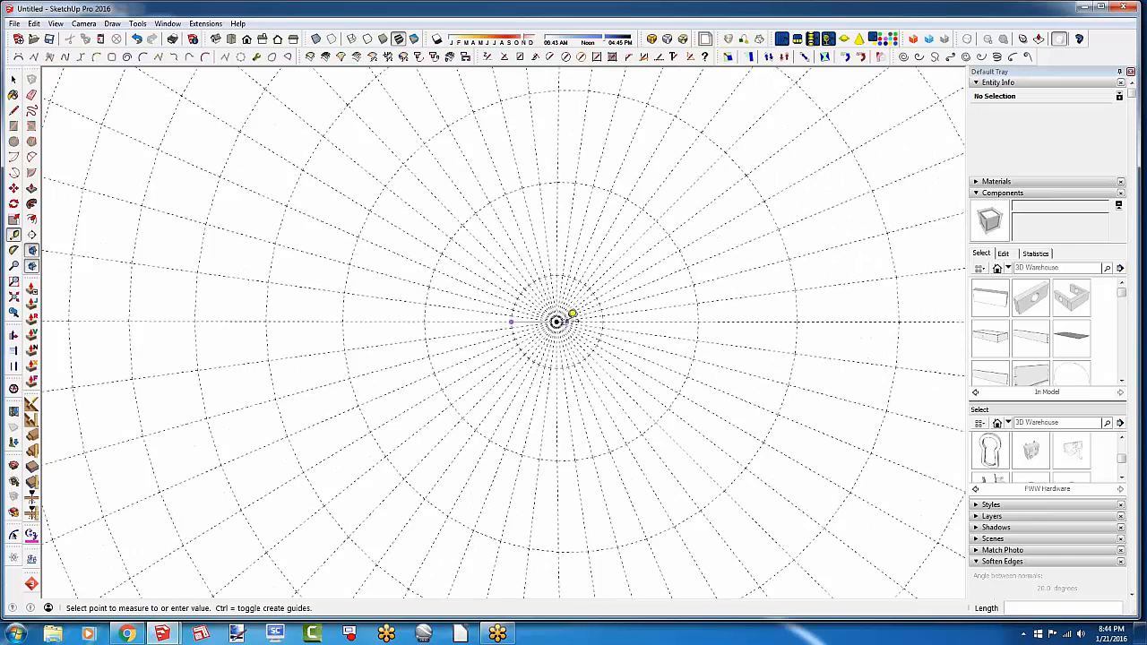
scroll(557, 320, down, 8)
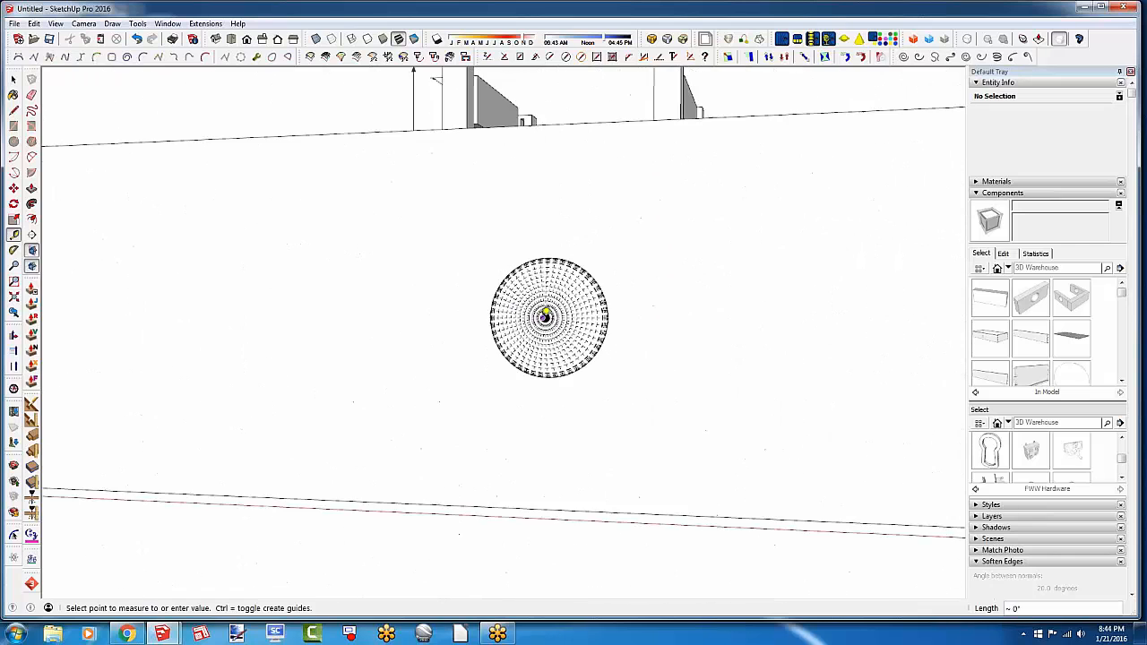
middle_drag(545, 314, 438, 469)
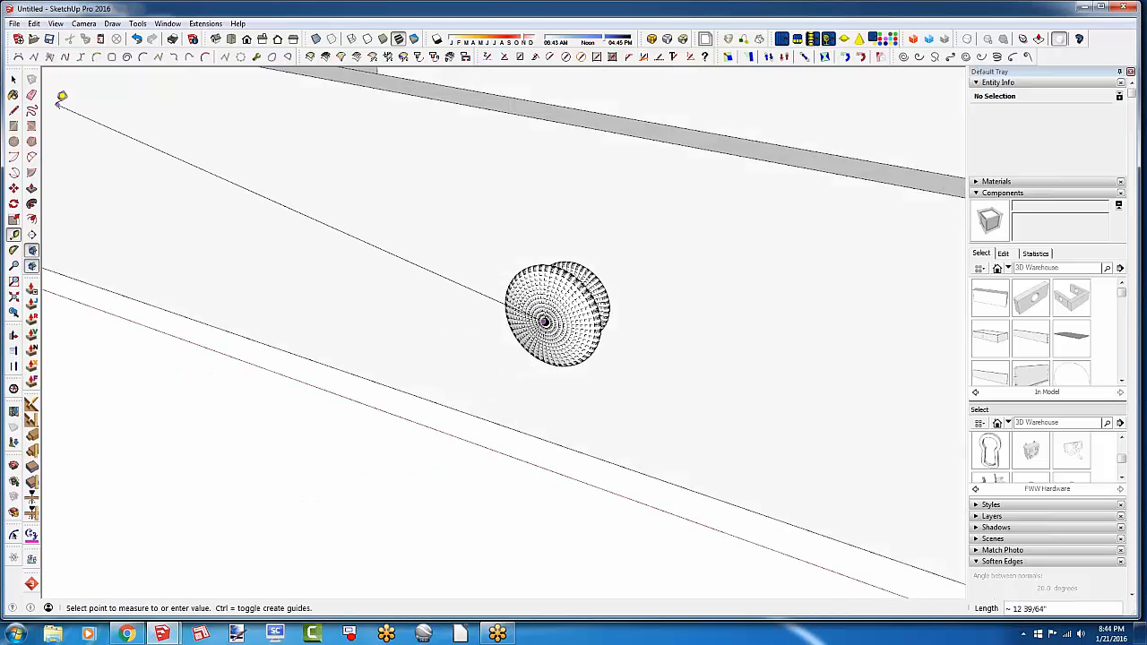
click(13, 79)
Copy one side apron of the table about 20 3/4" outward along the red axis into open space
scroll(613, 383, down, 5)
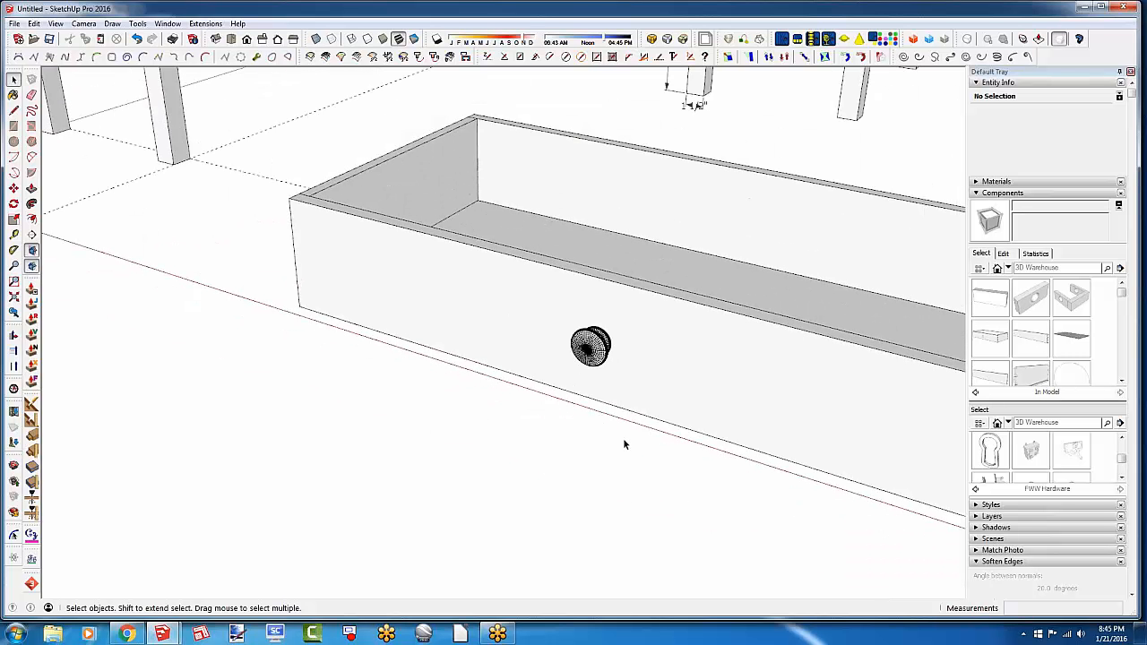
scroll(620, 440, down, 5)
shift+middle_drag(335, 354, 524, 438)
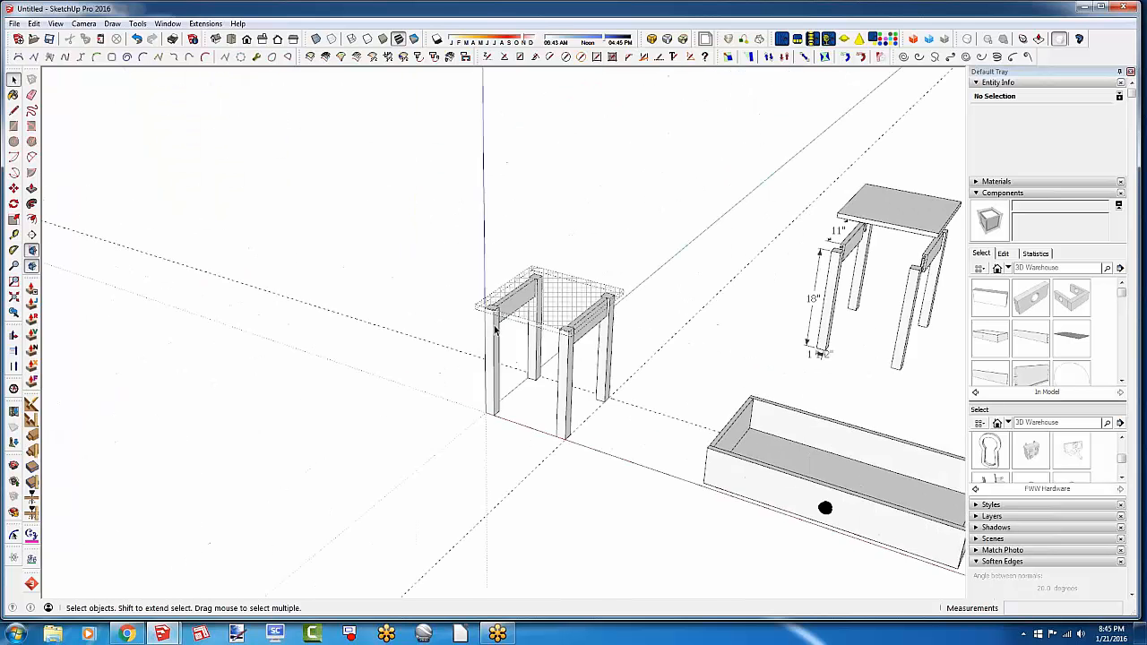
scroll(495, 329, up, 4)
middle_drag(409, 371, 573, 360)
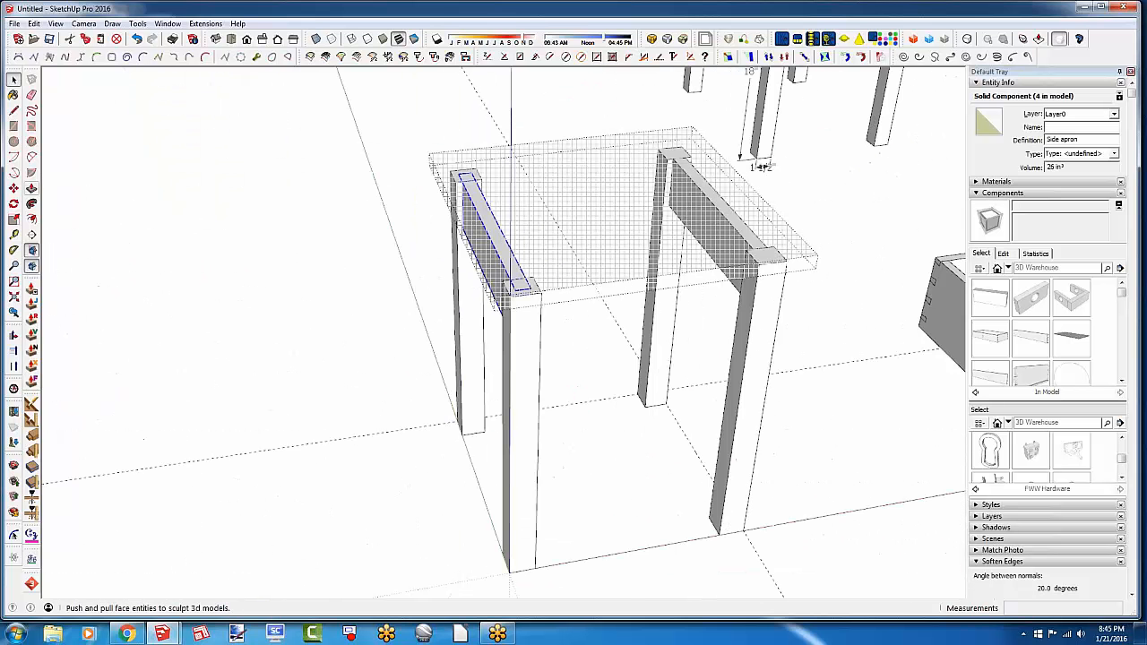
click(14, 189)
middle_drag(481, 319, 559, 285)
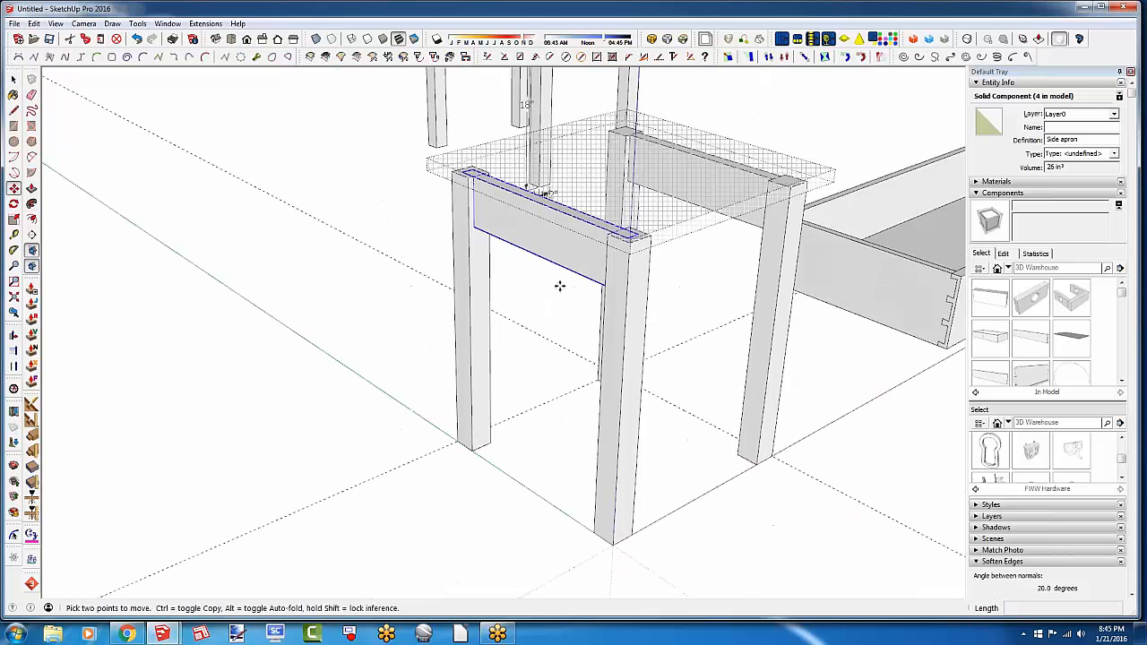
key(ctrl)
click(560, 265)
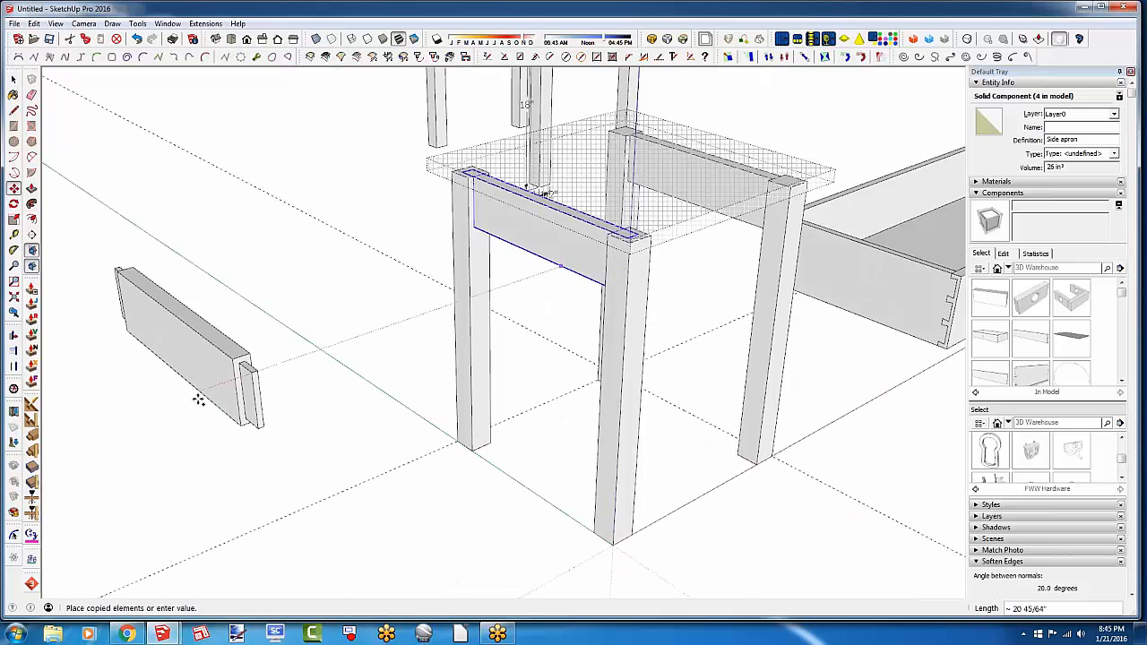
click(199, 400)
middle_drag(199, 401, 314, 387)
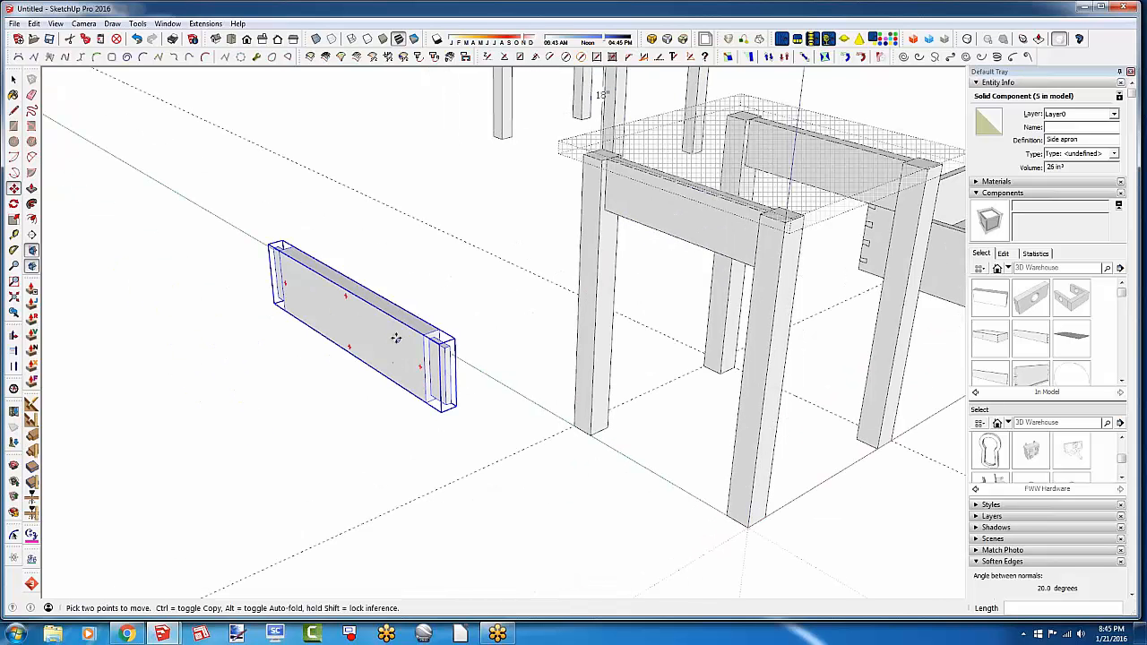
Scale up the copied side apron uniformly to several times its size from a corner grip
middle_drag(394, 342, 399, 339)
key(s)
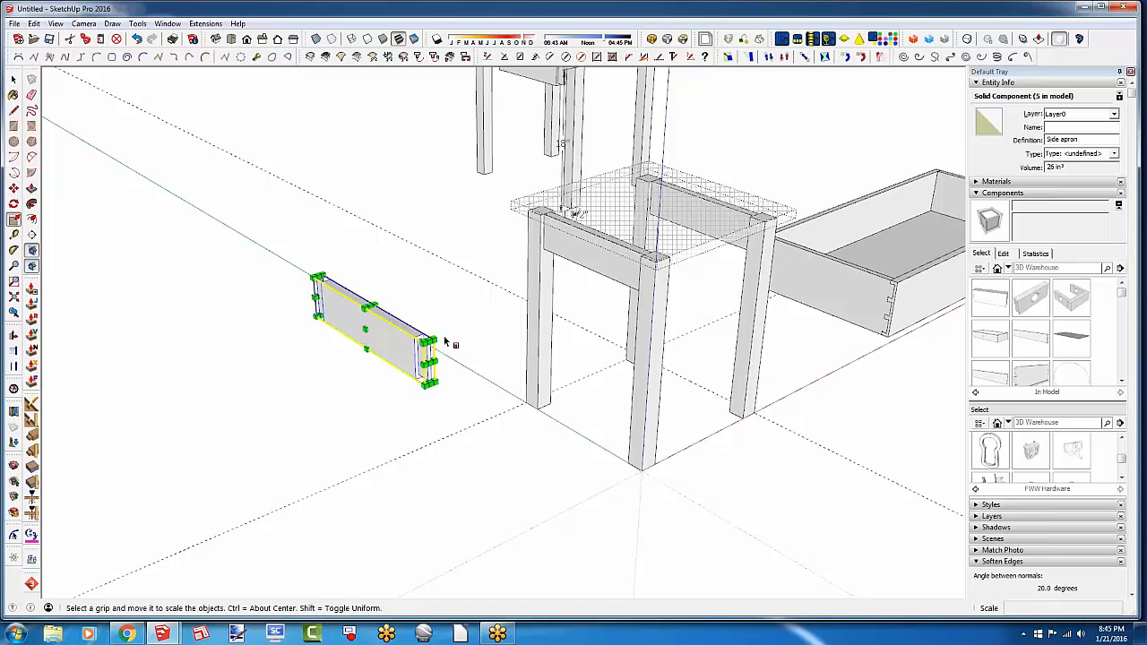
drag(435, 341, 955, 387)
middle_drag(691, 378, 717, 431)
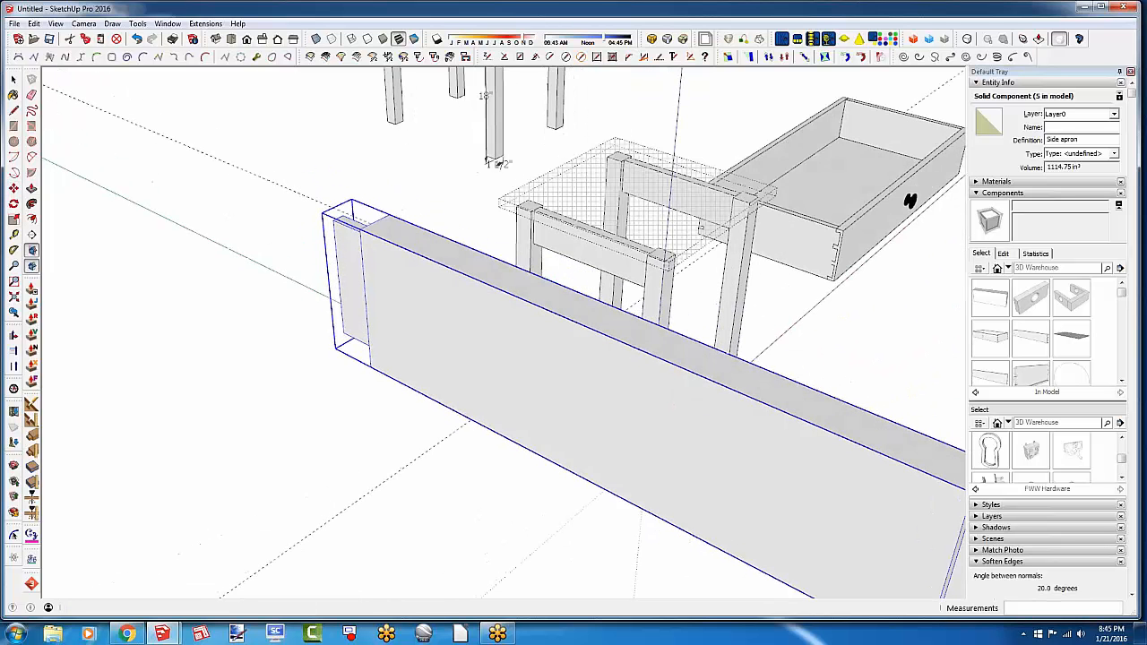
shift+middle_drag(466, 407, 310, 407)
key(space)
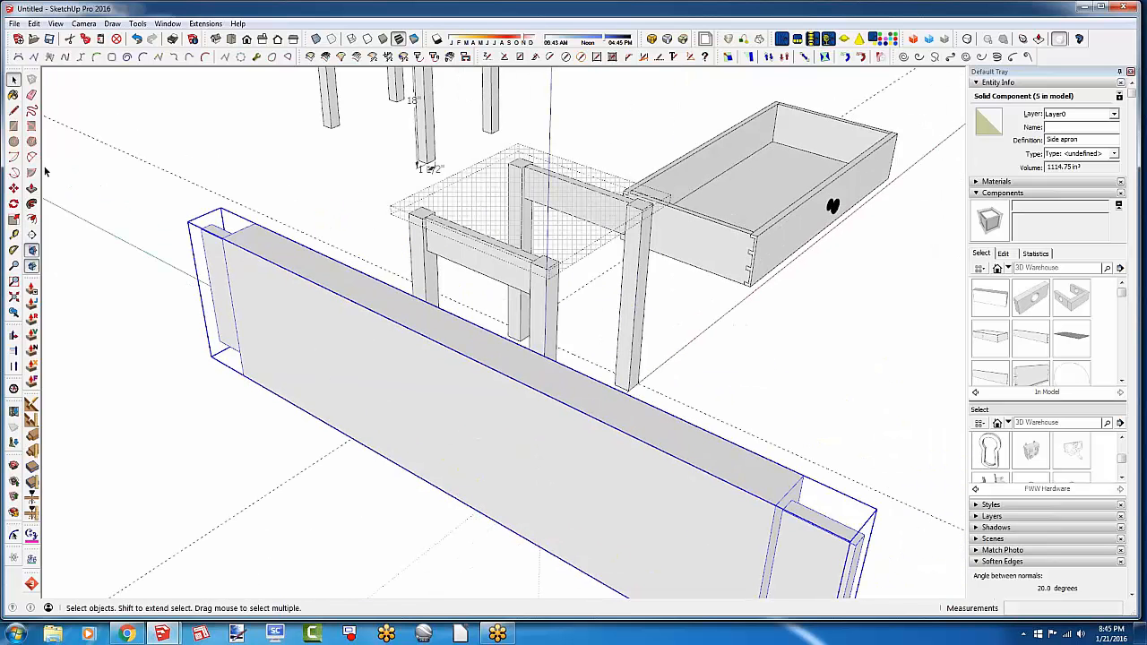
Open the enlarged apron for editing and cut its lower outside corner with a 1/4" tangent arc on the end face
double_click(270, 321)
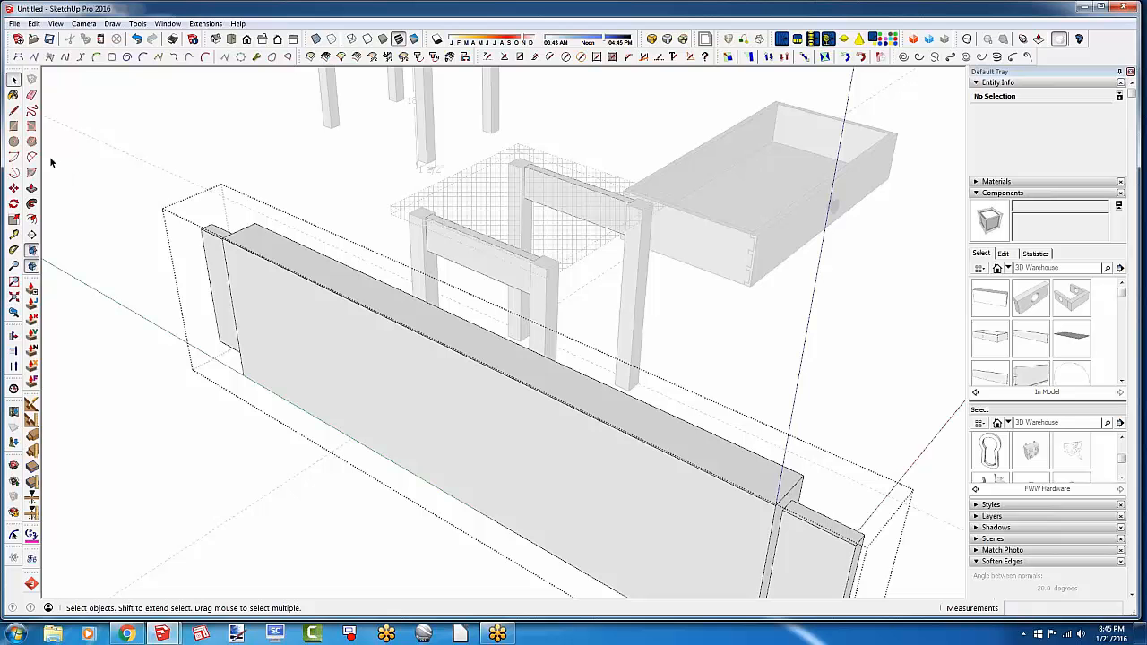
click(32, 189)
middle_drag(300, 358, 509, 417)
scroll(520, 326, up, 7)
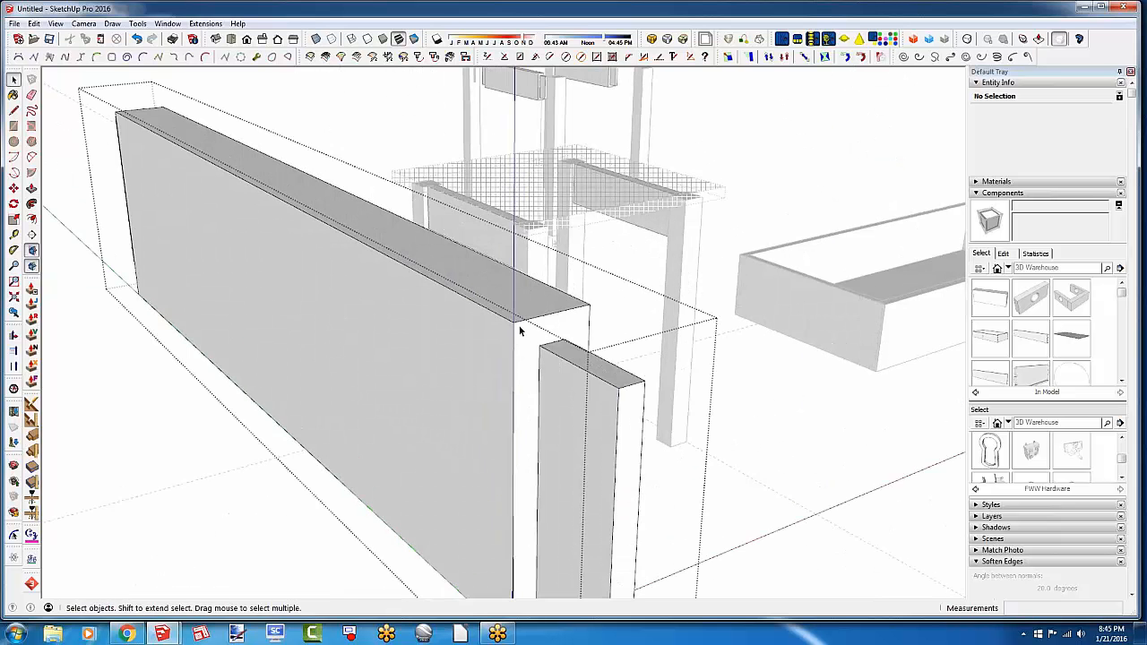
scroll(526, 323, down, 3)
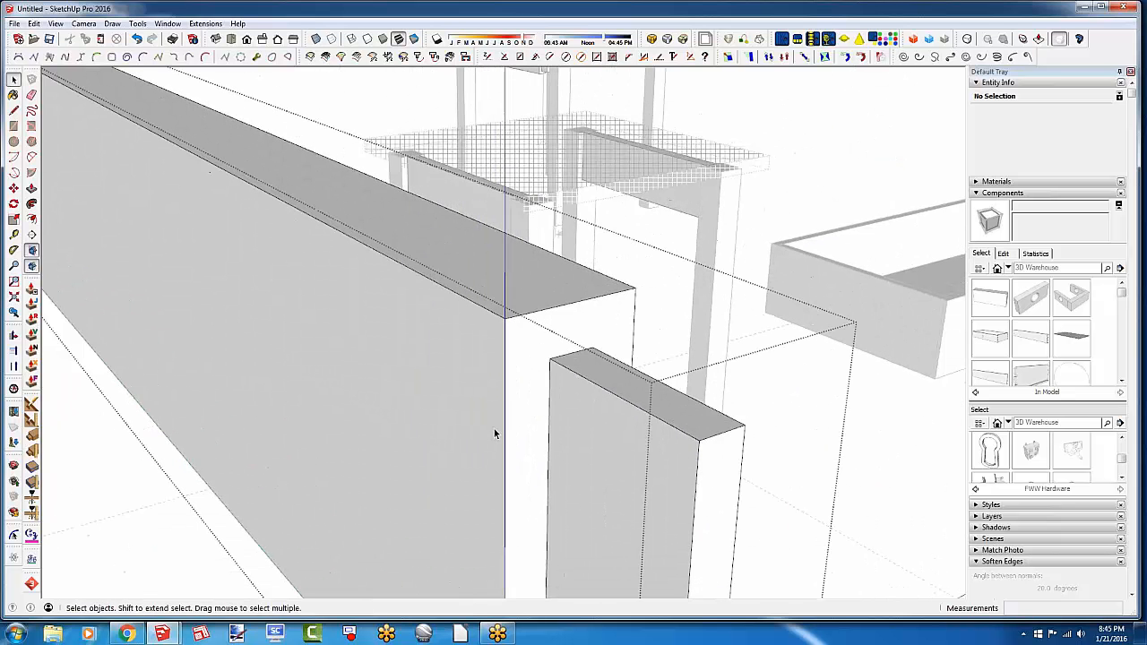
middle_drag(475, 360, 425, 289)
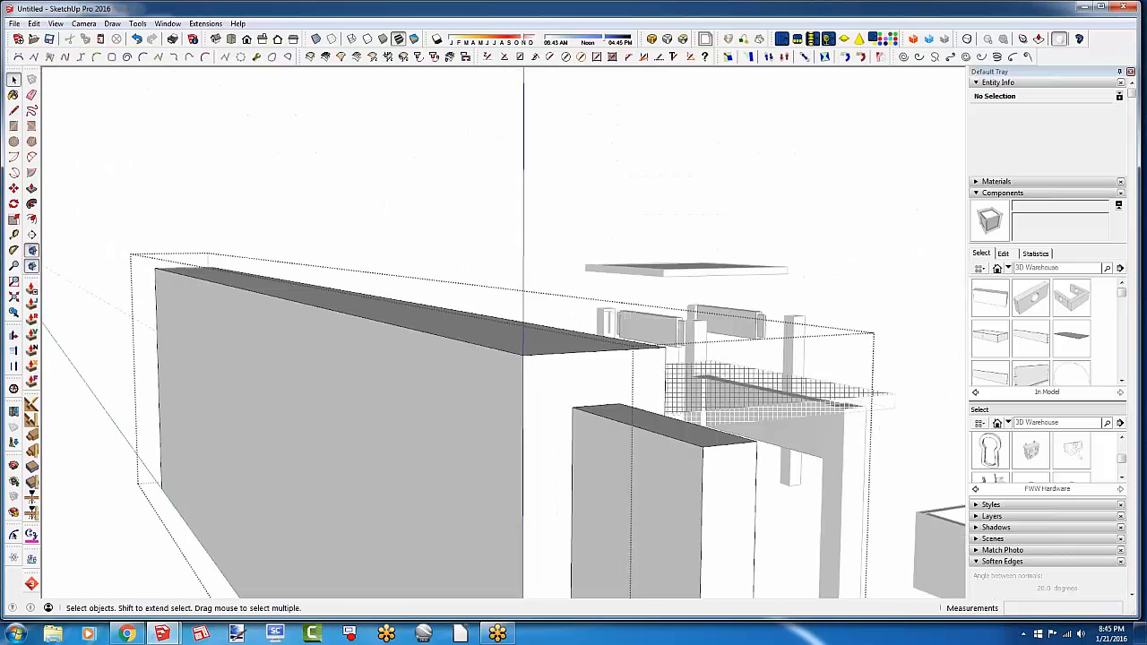
shift+middle_drag(432, 421, 479, 223)
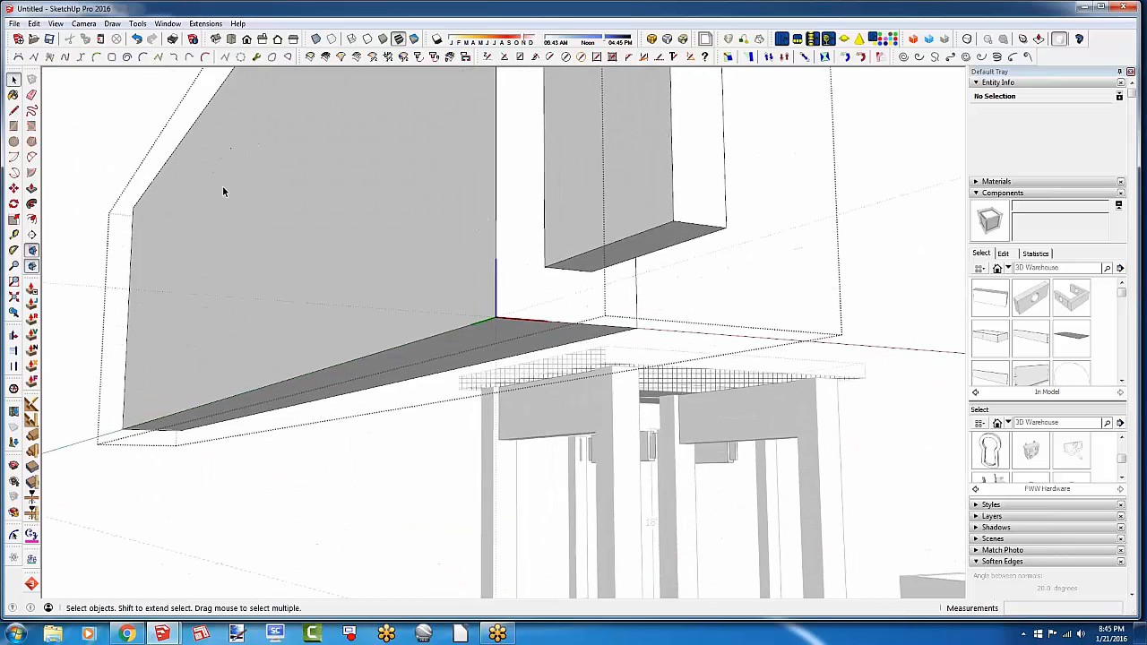
click(31, 157)
click(497, 295)
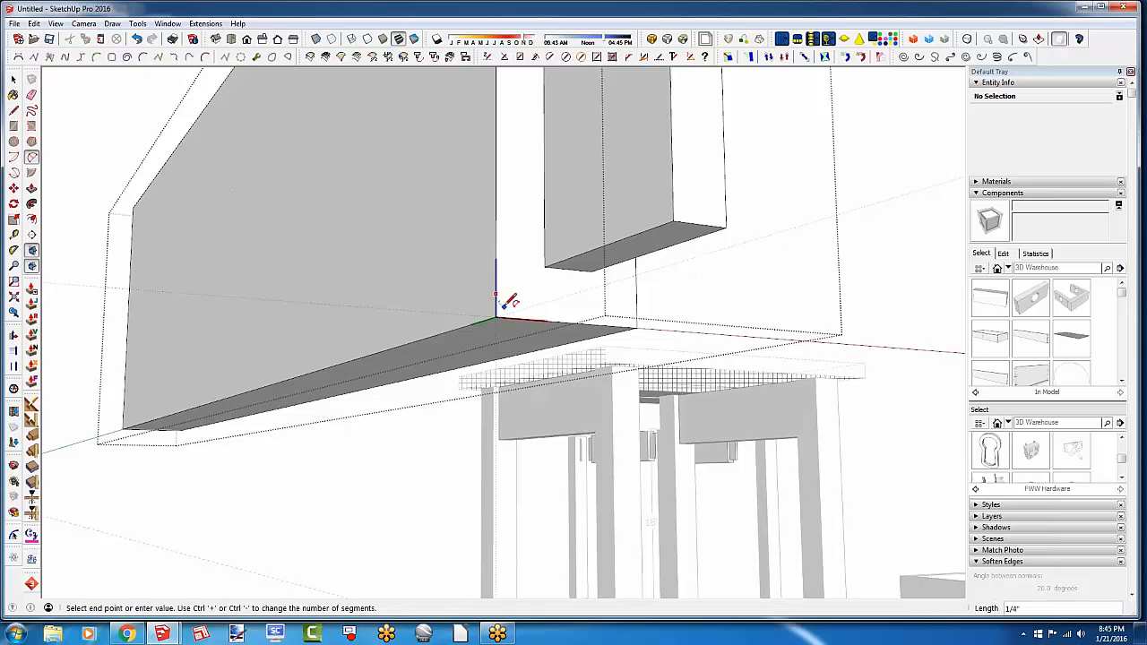
double_click(515, 318)
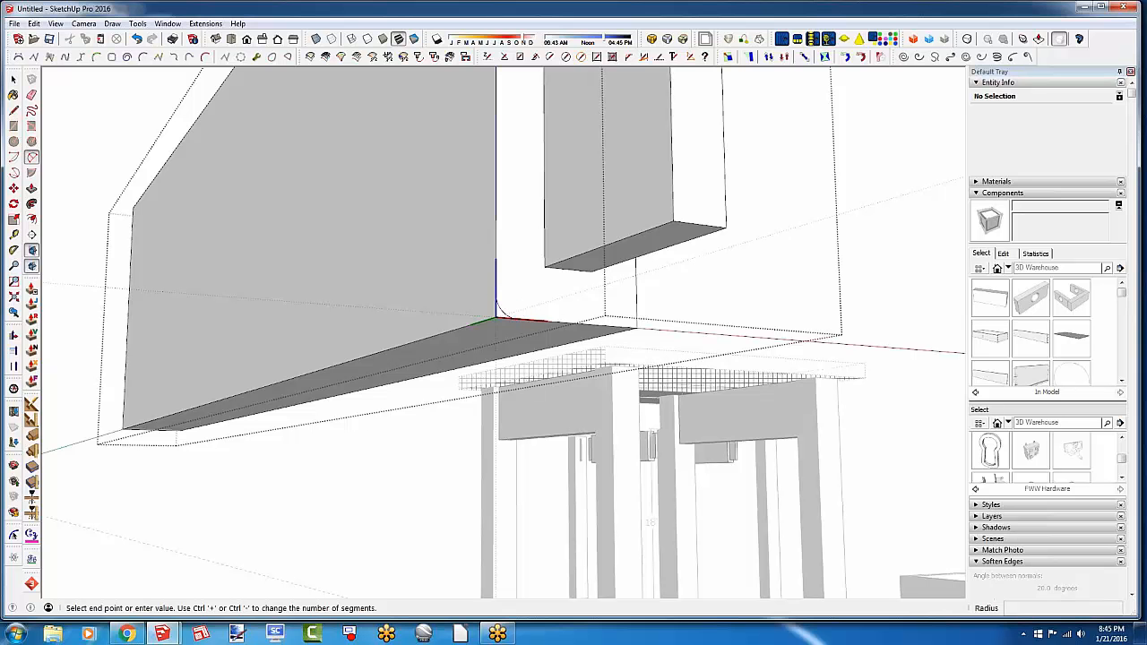
Push the small corner piece 38 1/2" along the apron's whole length to round over its lower edge
key(p)
drag(503, 319, 122, 419)
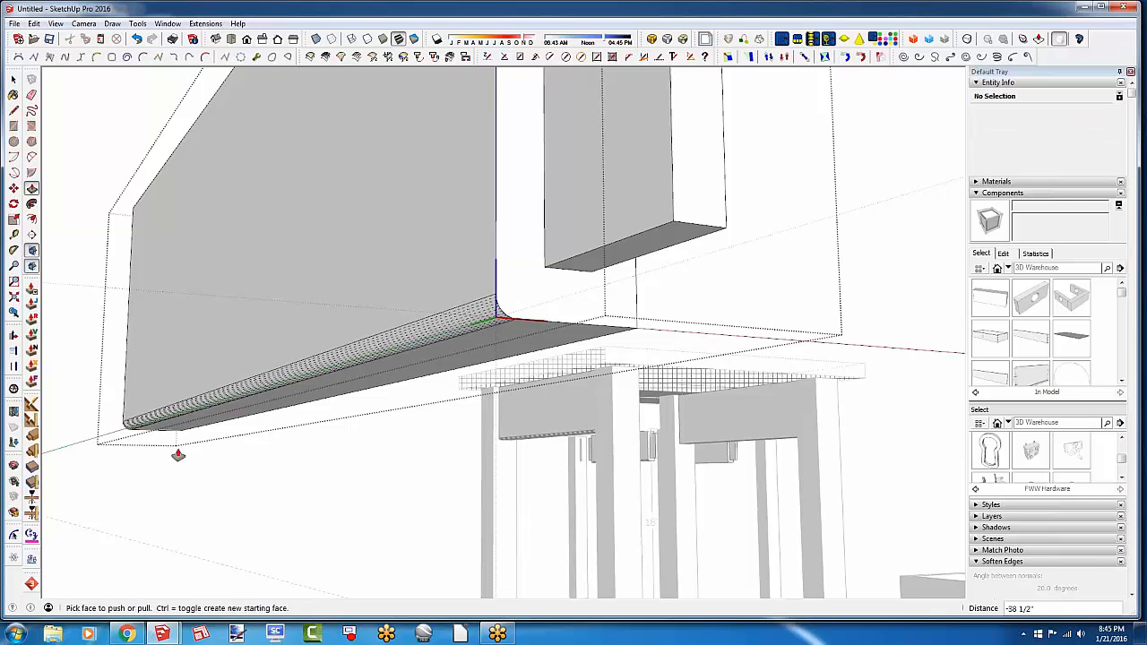
key(space)
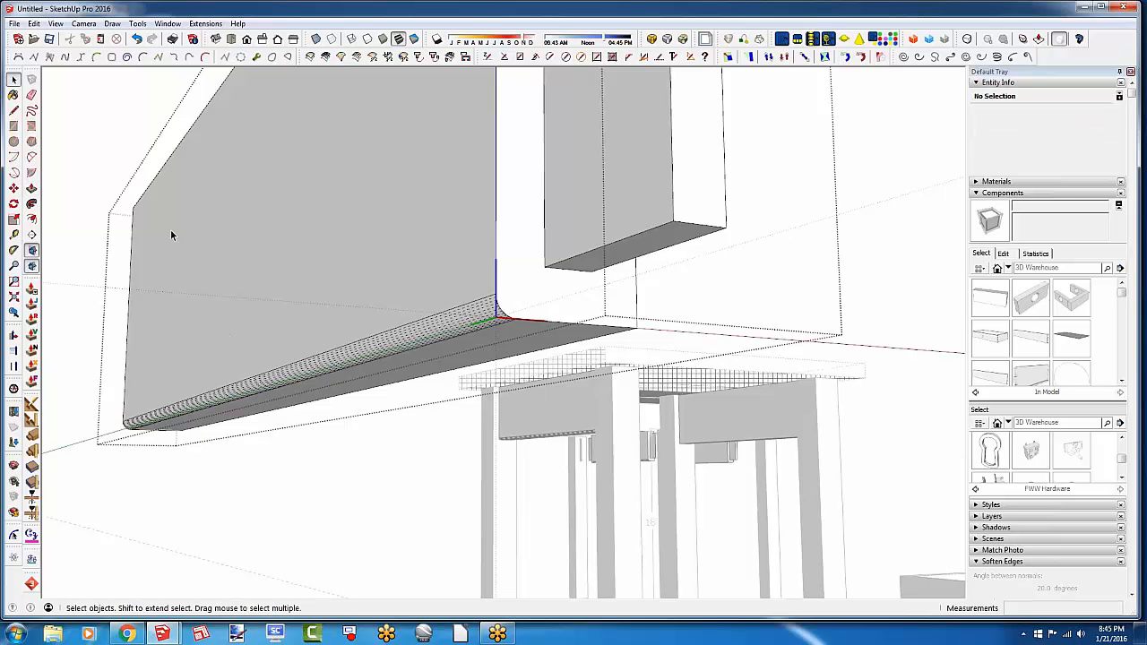
Turn off the display of hidden geometry and close the apron component
click(56, 23)
click(90, 68)
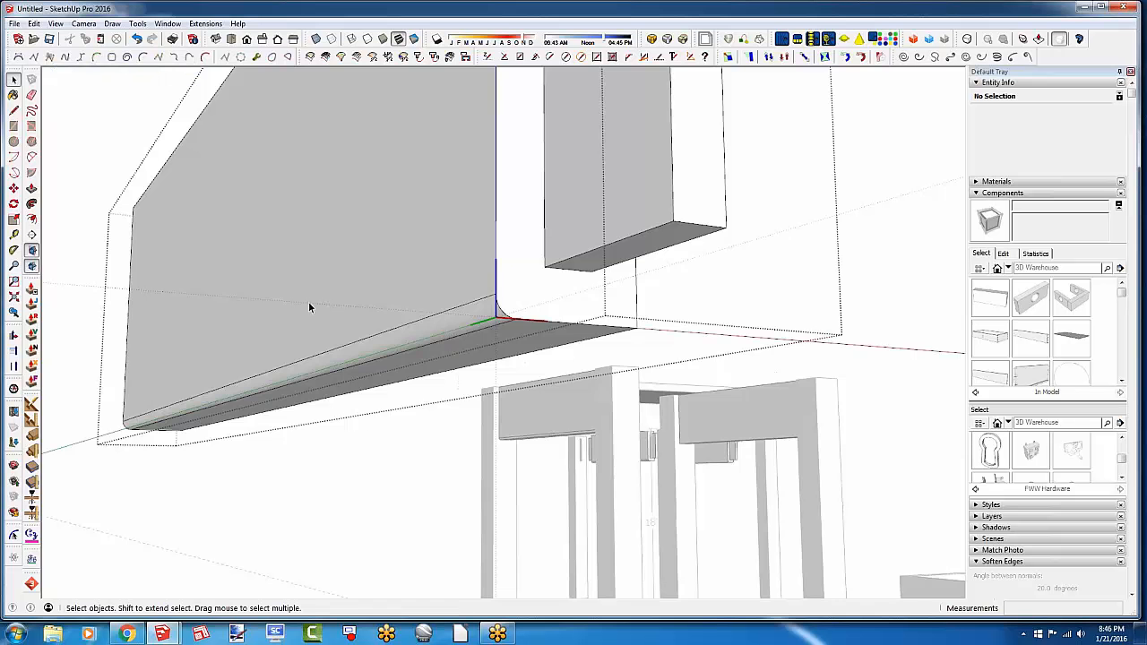
middle_drag(308, 301, 538, 224)
scroll(543, 447, down, 4)
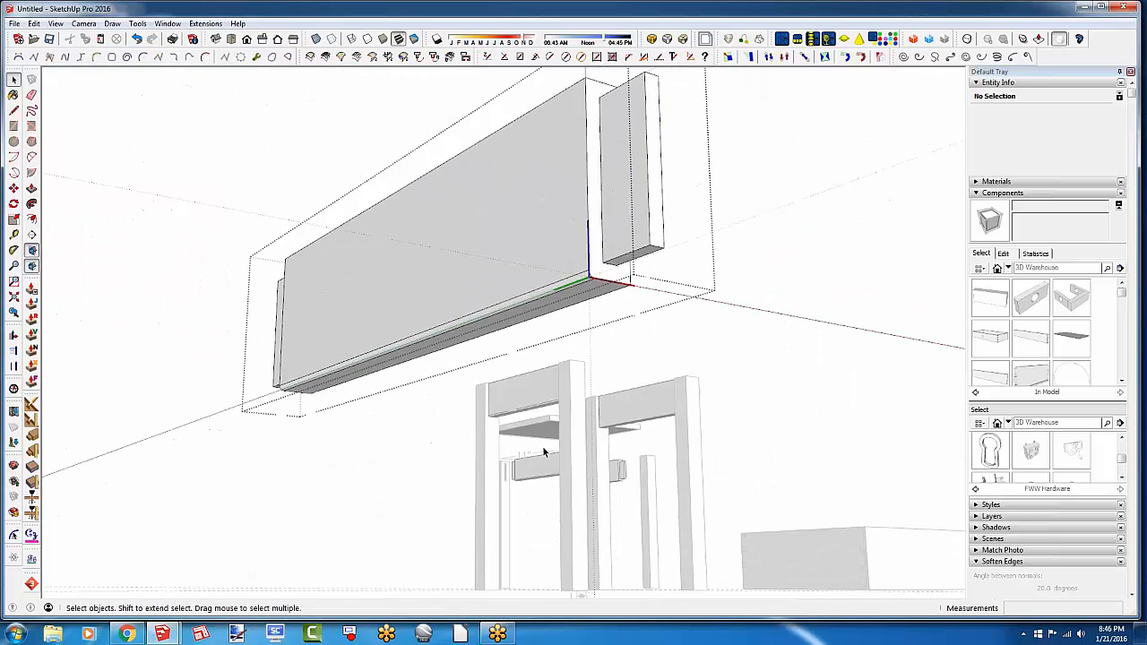
click(406, 489)
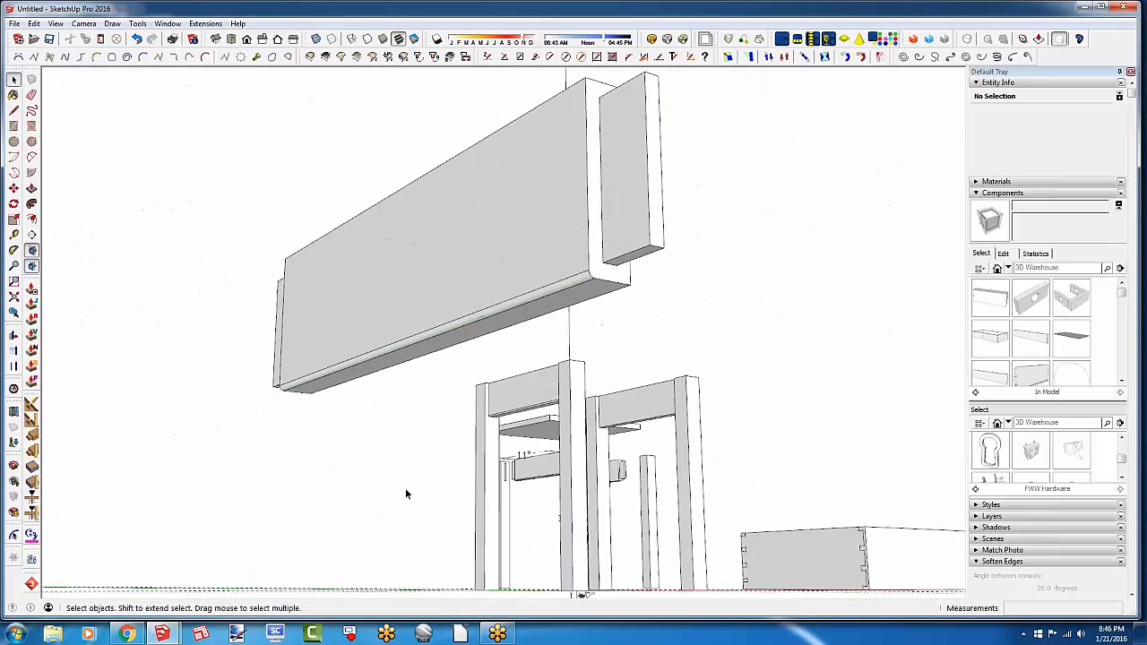
Delete the enlarged apron copy and inspect the lower edge of the table's side apron where it meets the leg
click(439, 256)
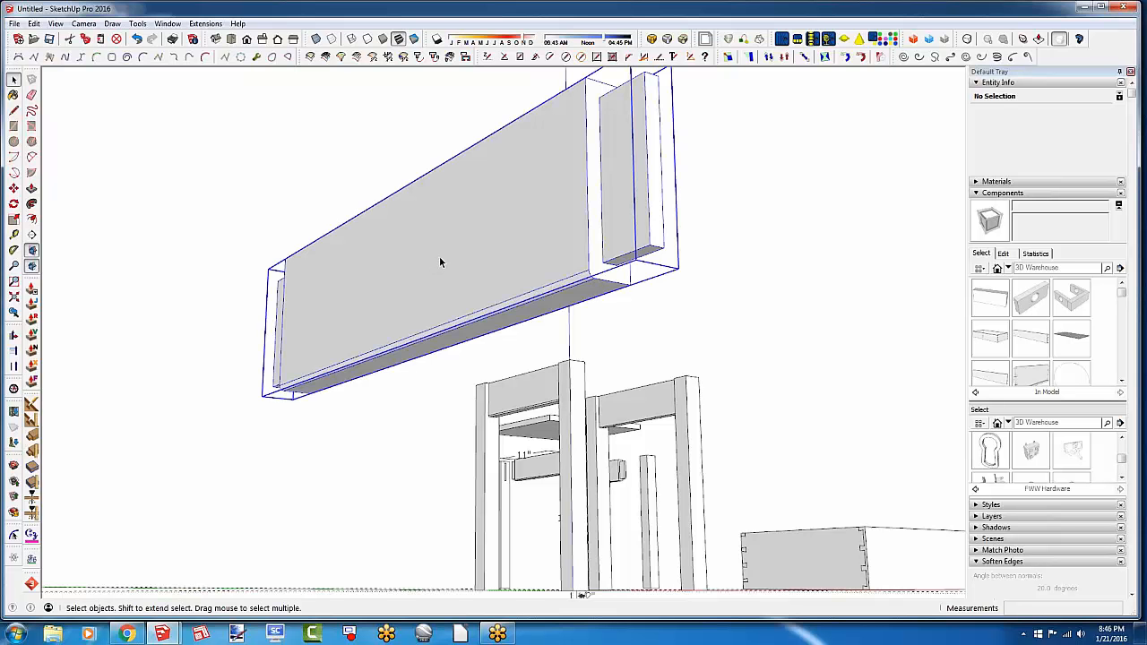
key(Delete)
scroll(510, 401, up, 10)
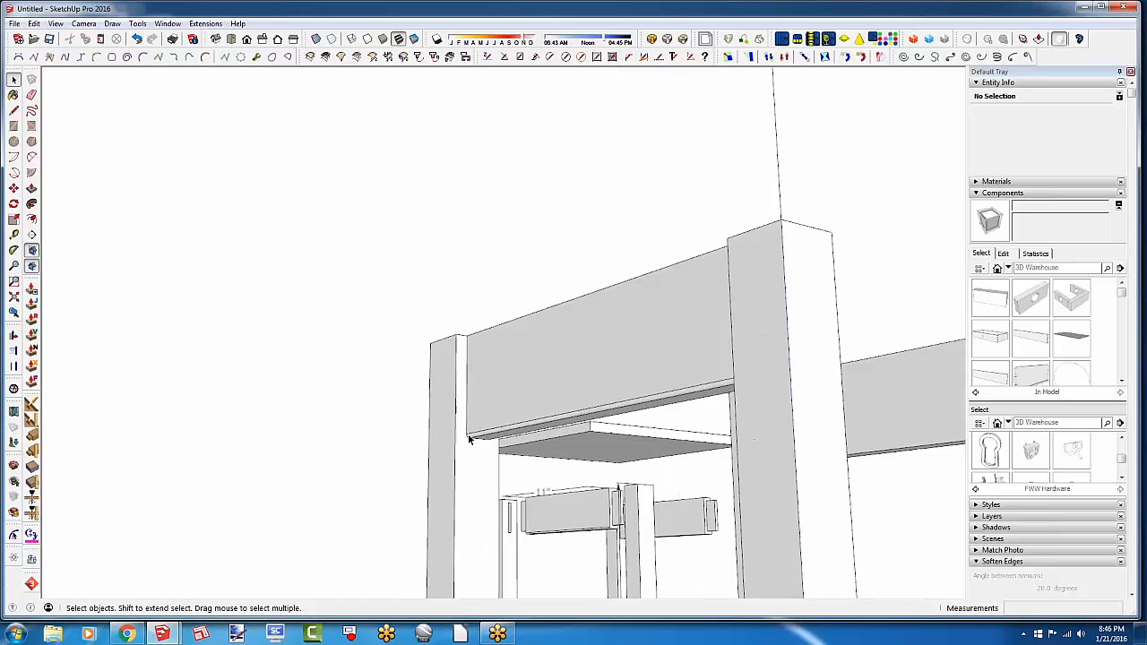
middle_drag(491, 428, 472, 341)
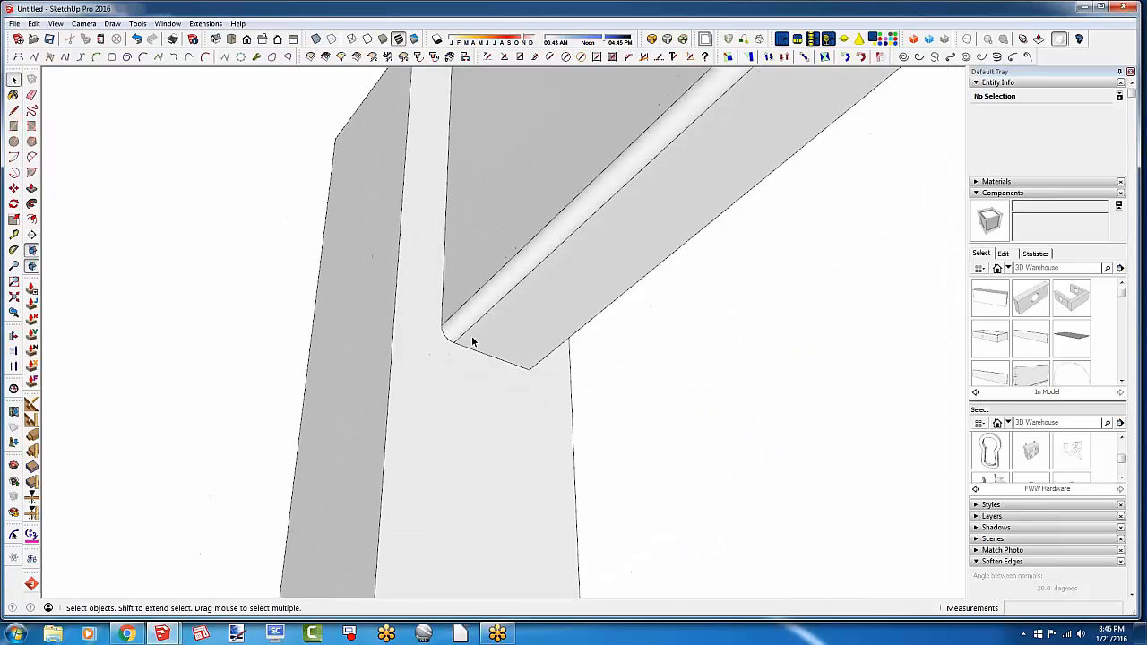
scroll(472, 342, down, 10)
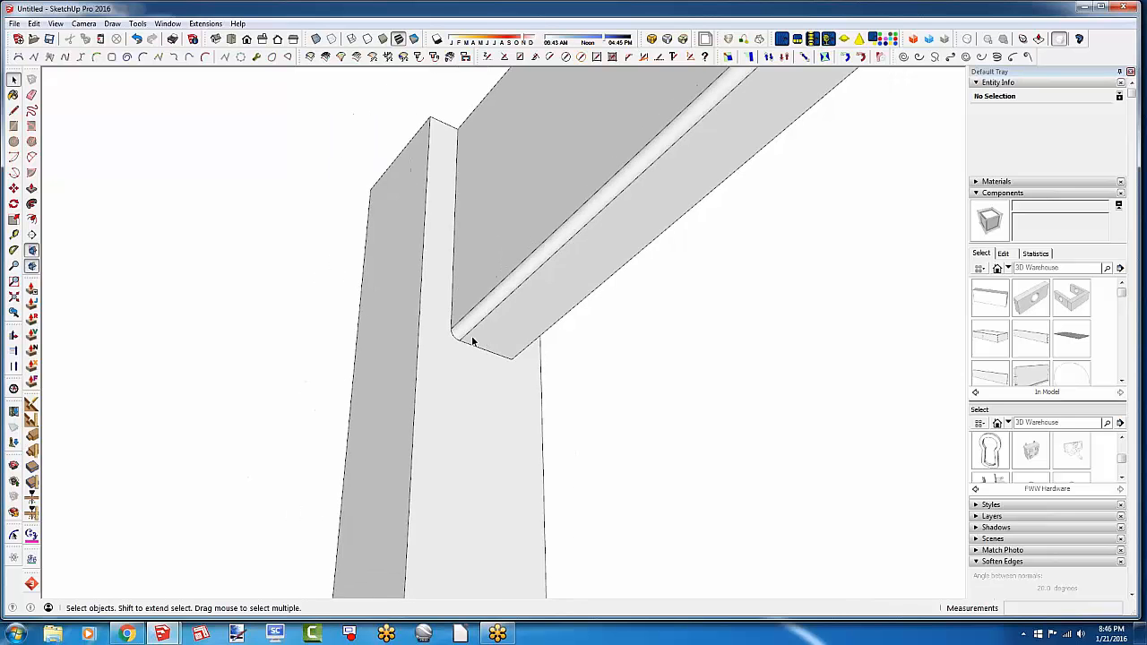
scroll(472, 339, down, 5)
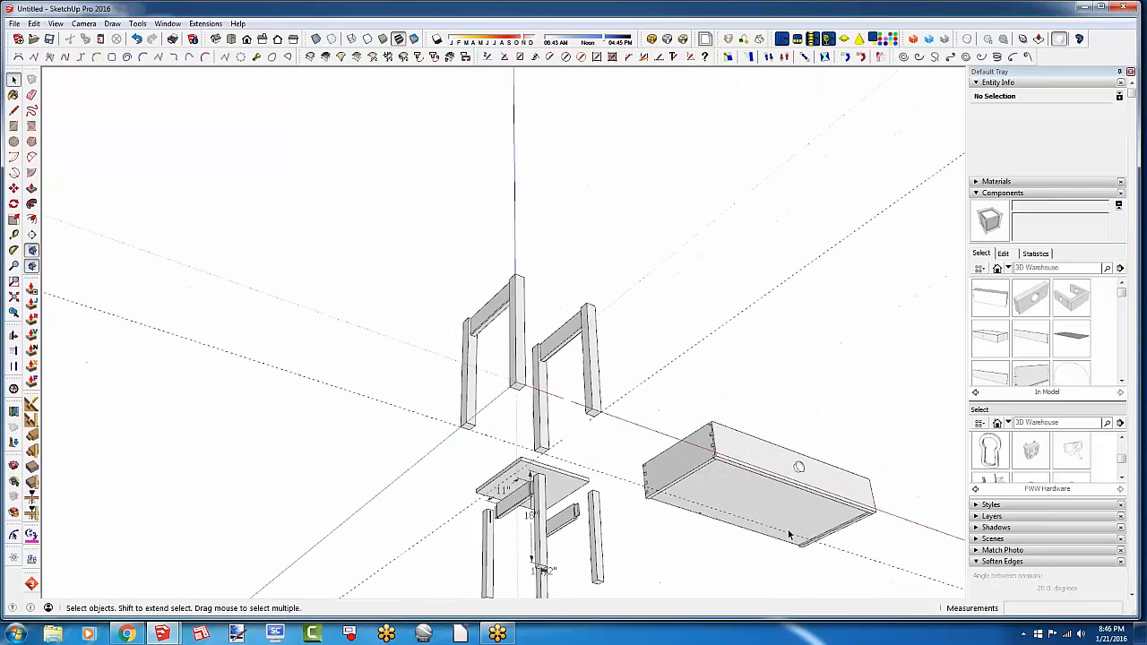
Move all four table legs and both side aprons together about 22 3/4" along the green axis, away from the origin
middle_drag(824, 427, 371, 574)
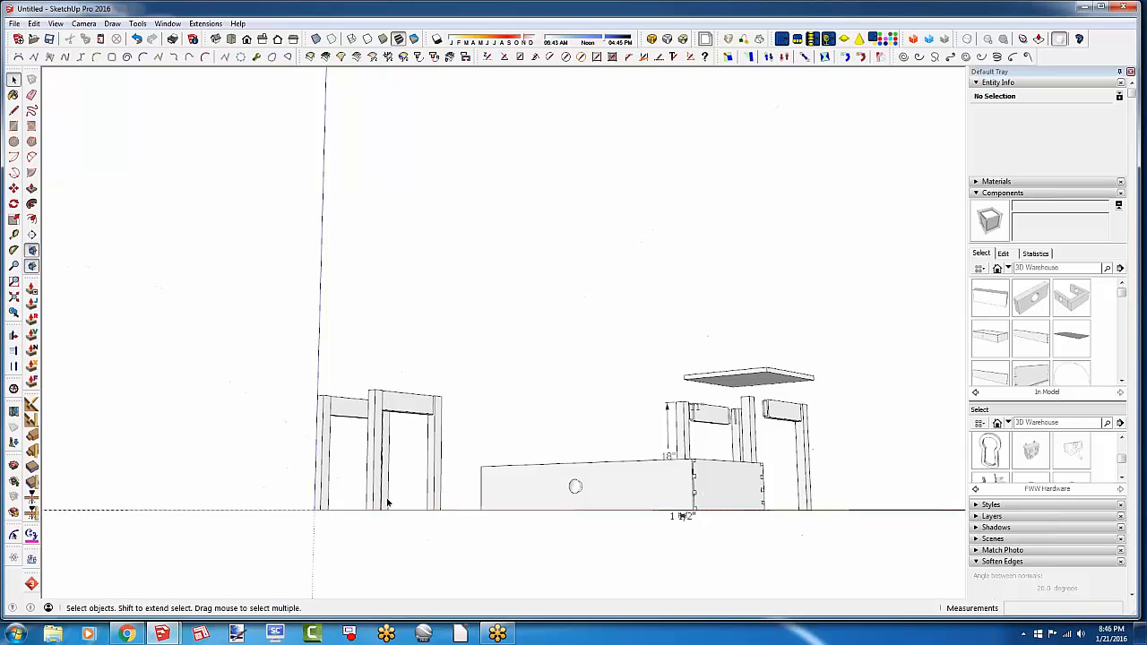
middle_drag(388, 502, 494, 498)
drag(406, 216, 618, 439)
key(m)
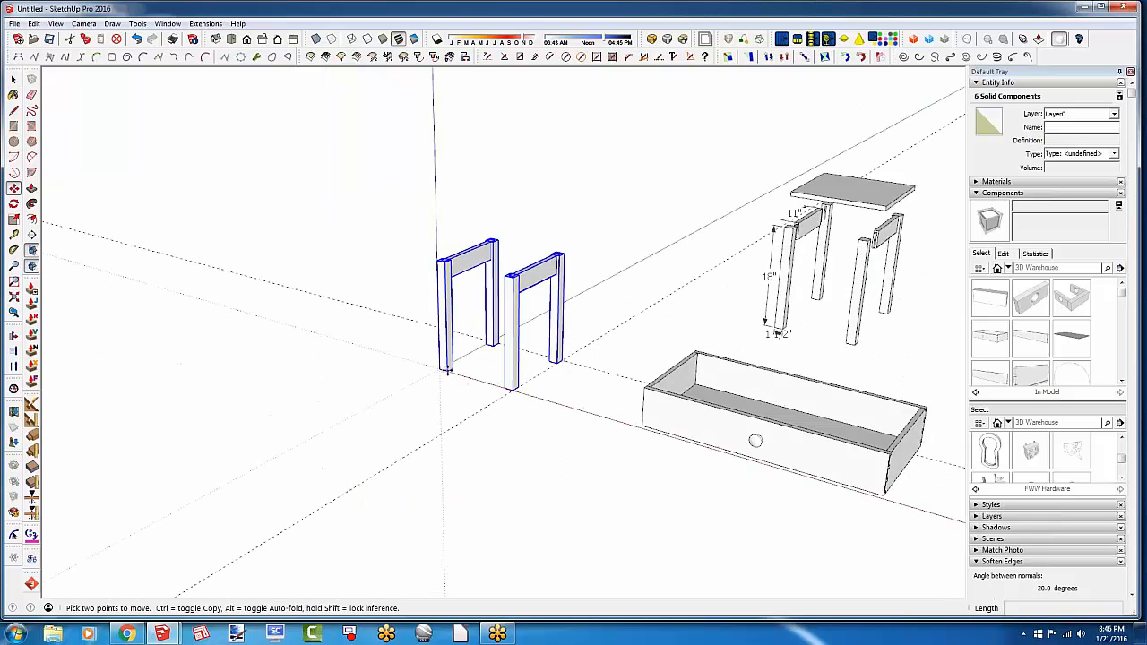
click(444, 369)
click(527, 325)
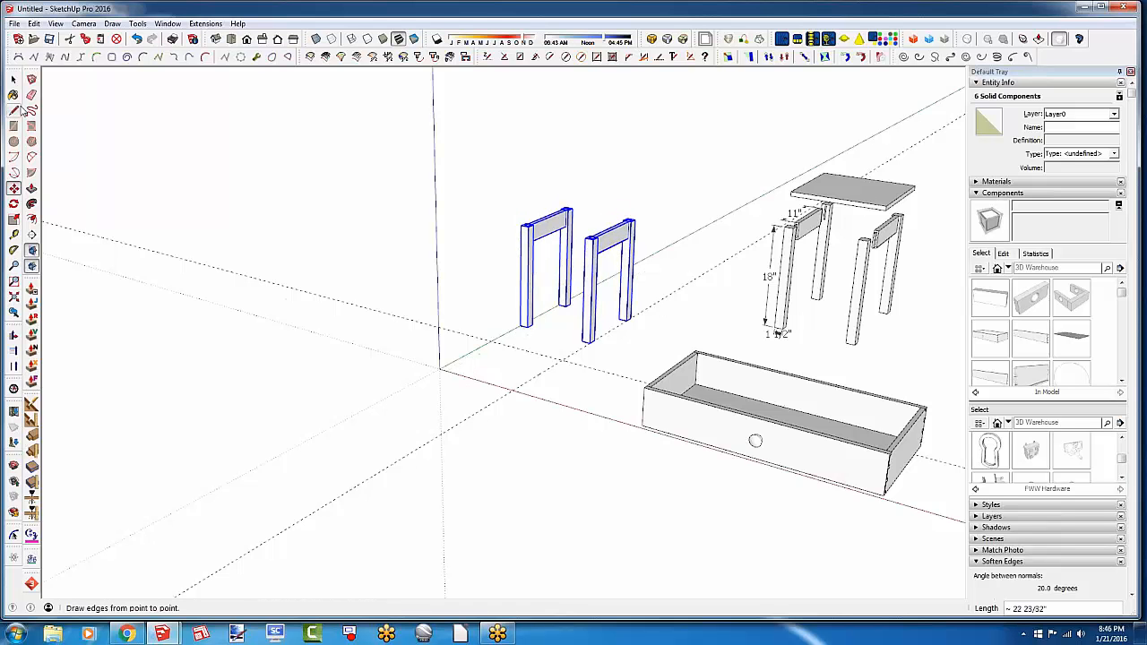
Draw a small vertical rectangle with the Line tool at the origin, 1" long on the green axis and about 37/64" high
click(14, 110)
scroll(416, 354, up, 4)
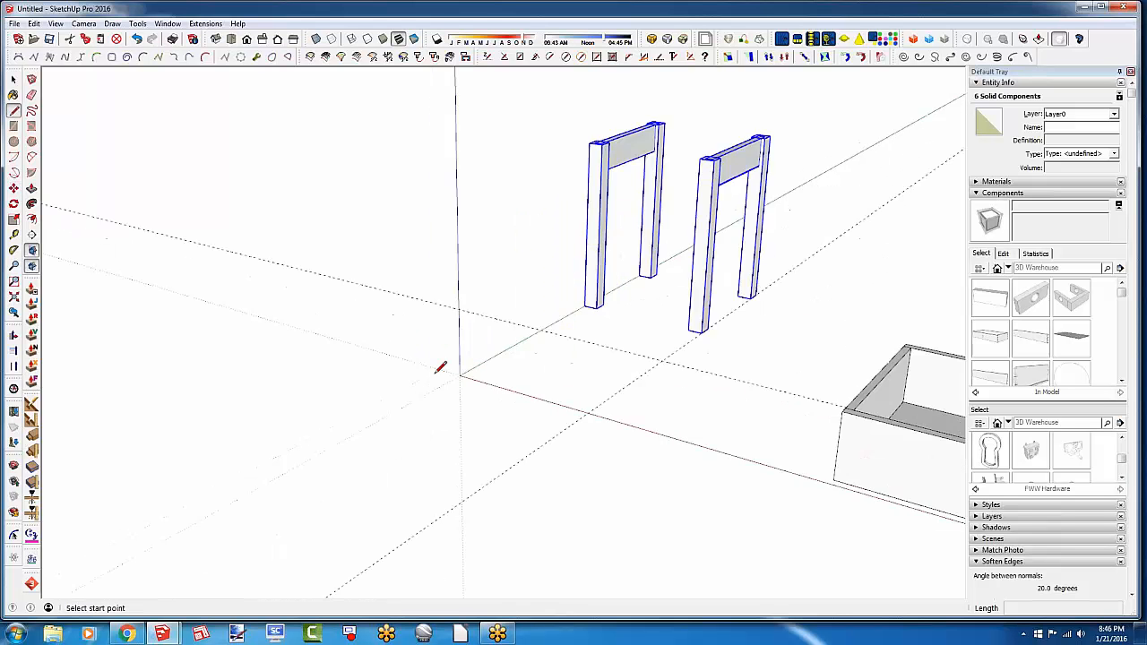
click(481, 368)
scroll(452, 387, up, 3)
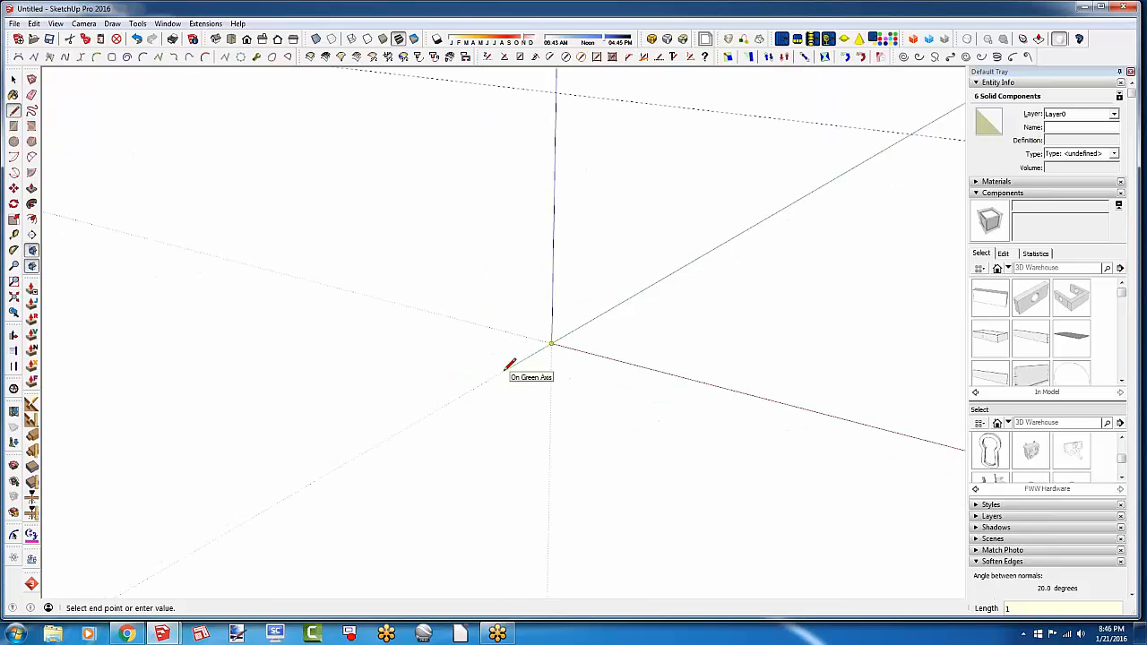
text(1)
key(Return)
click(552, 296)
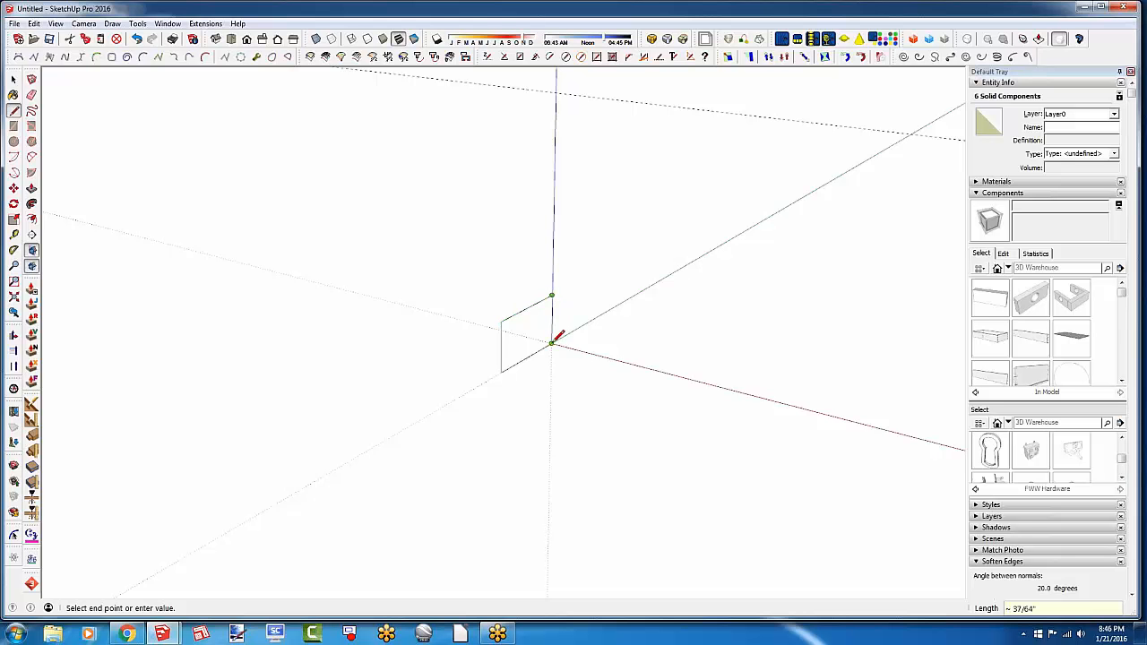
click(552, 343)
shift+middle_drag(529, 340, 336, 266)
scroll(483, 378, up, 5)
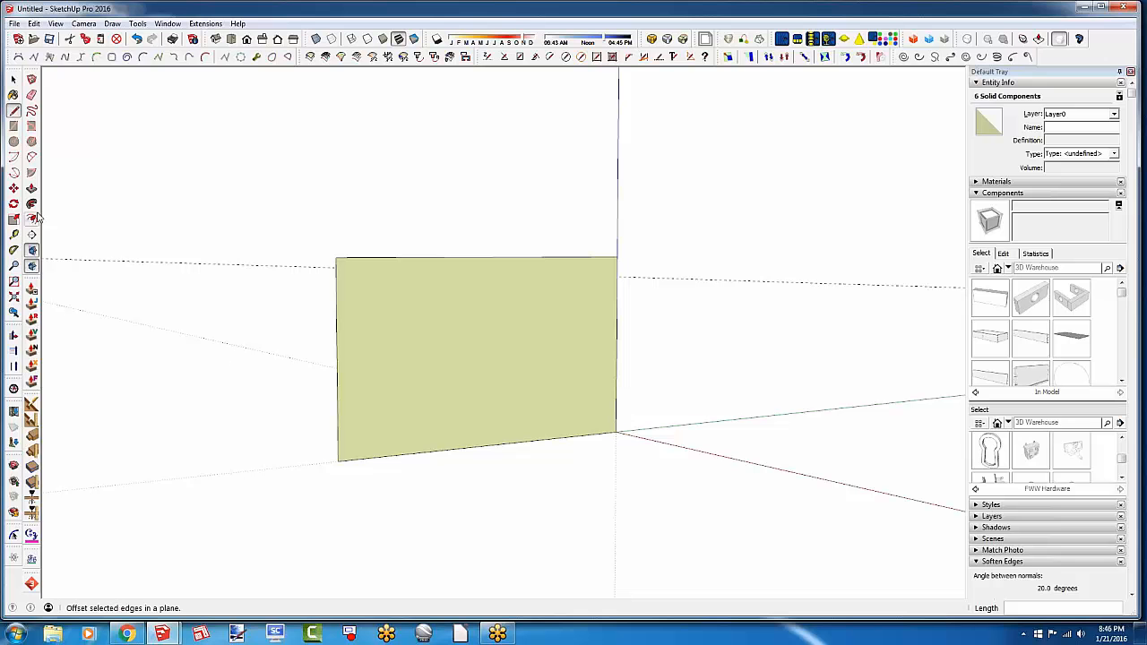
Draw two arcs on the rectangle: a slight outer curve up from the outer lower corner and a deep concave curve to the origin-side edge
click(31, 157)
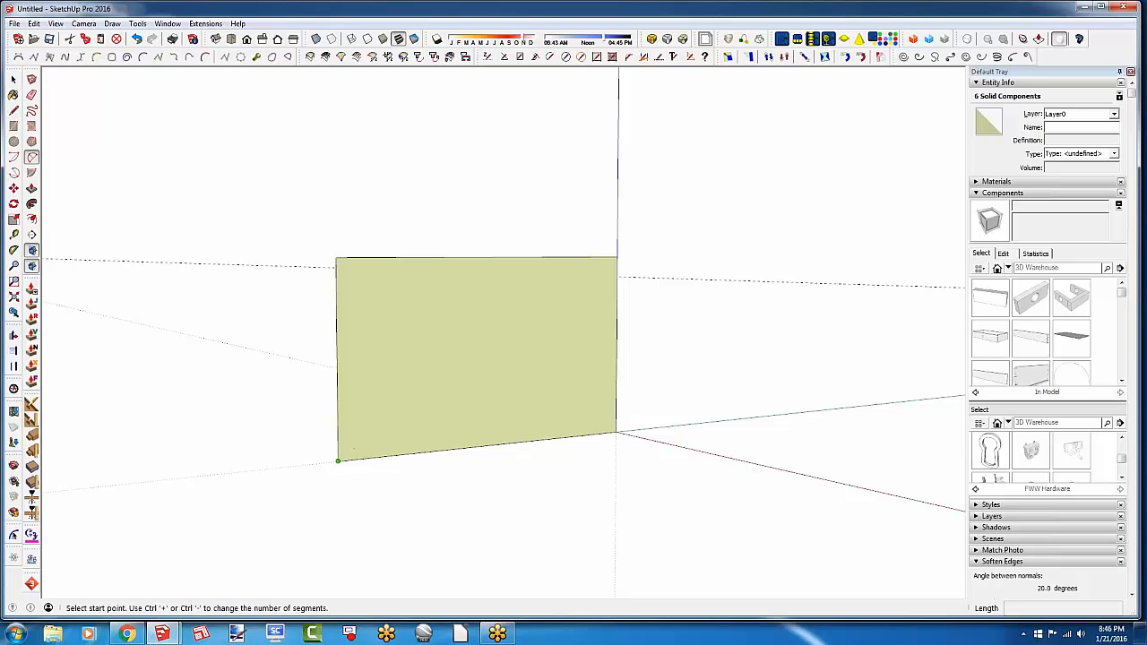
click(338, 460)
click(381, 258)
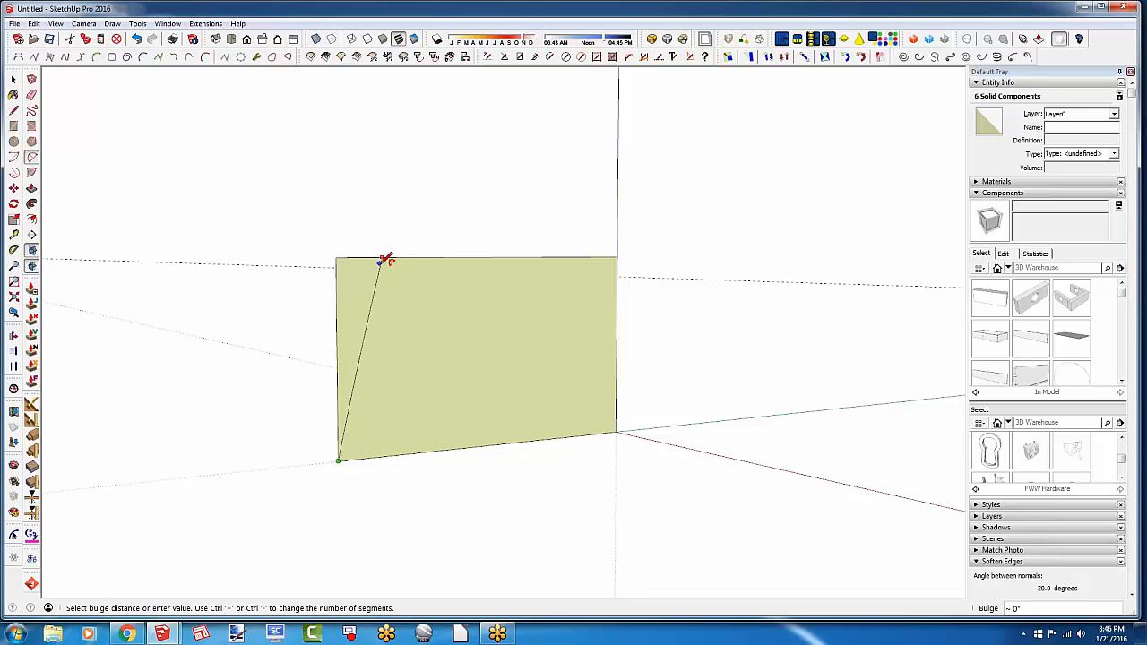
click(378, 266)
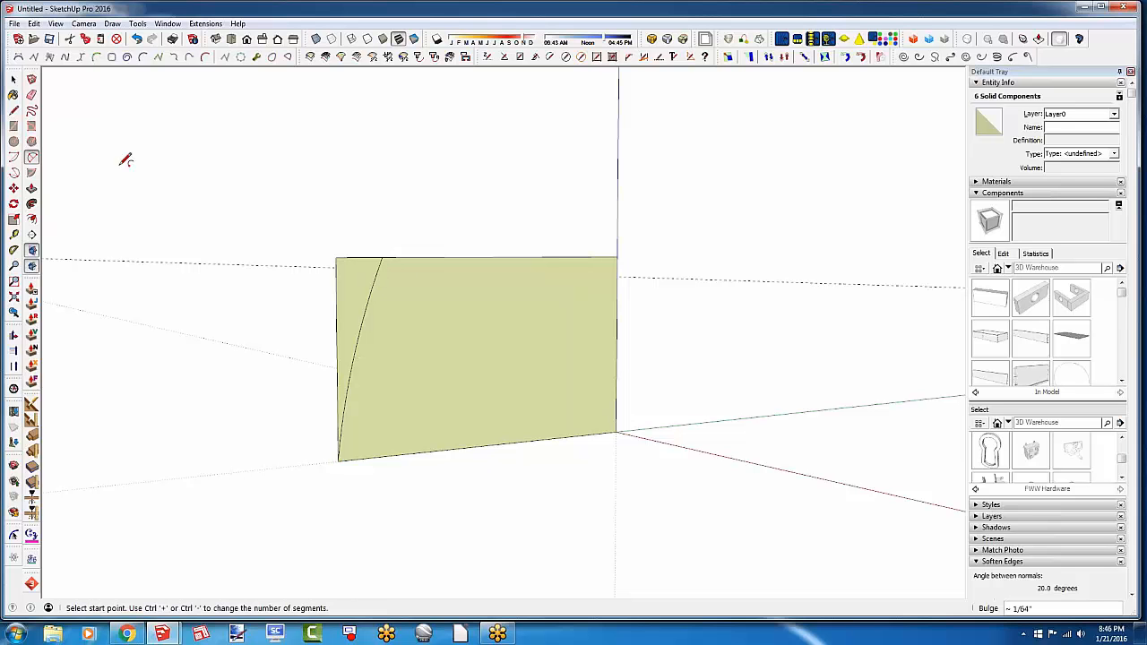
click(401, 258)
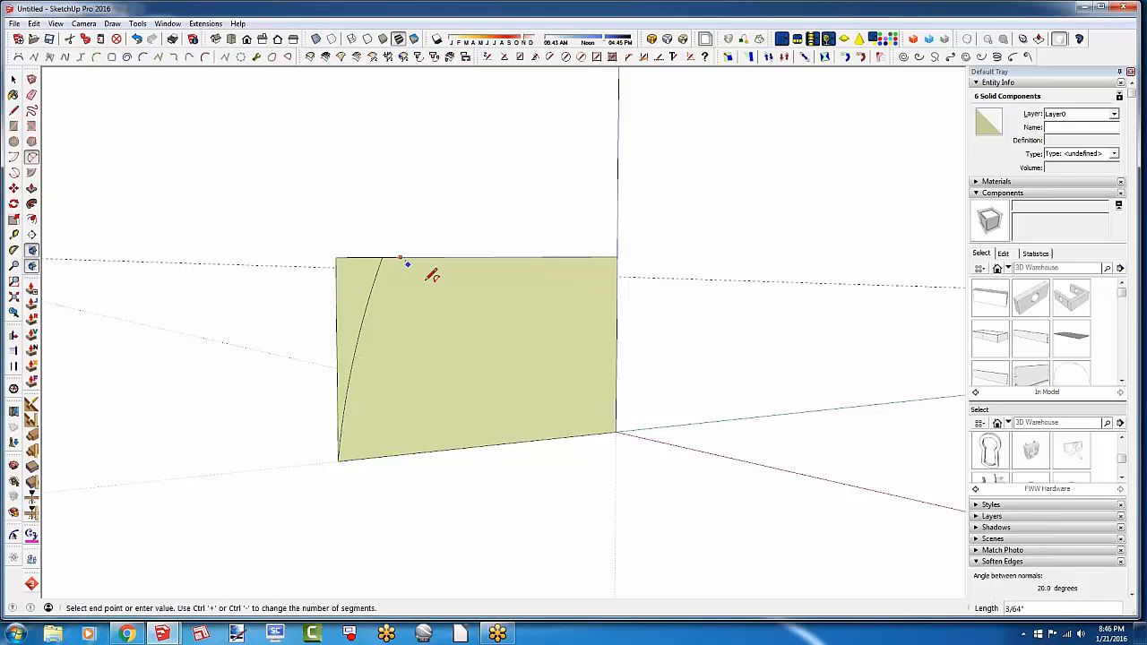
click(617, 377)
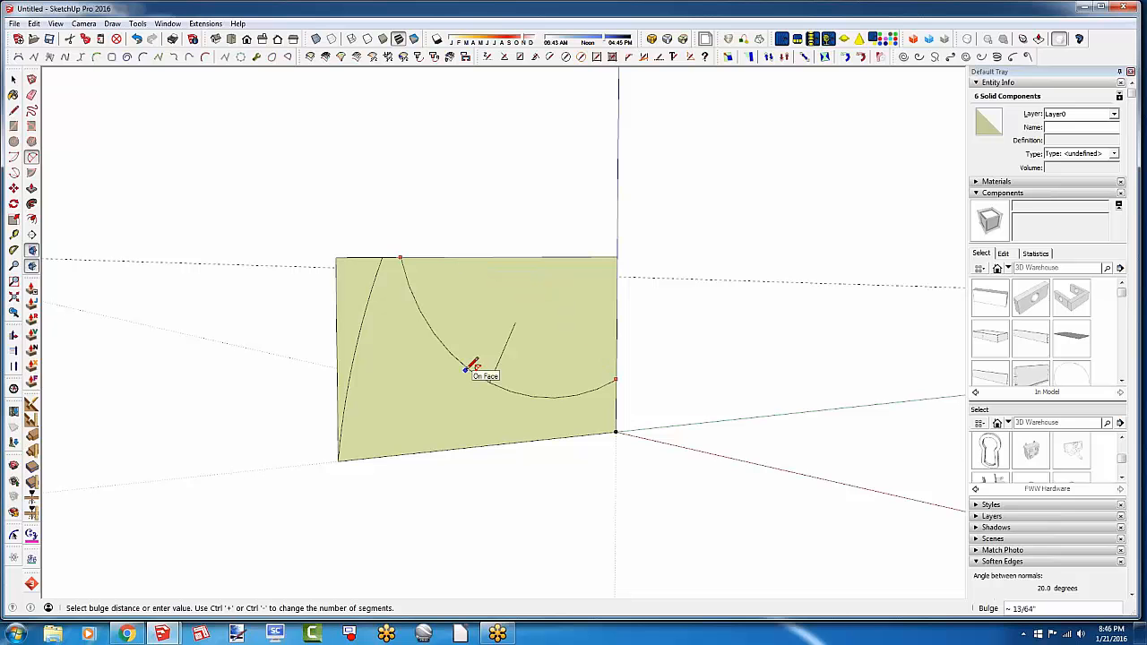
click(466, 368)
Set the segment count of the slight outer arc and the deep concave arc to 24 each
click(31, 94)
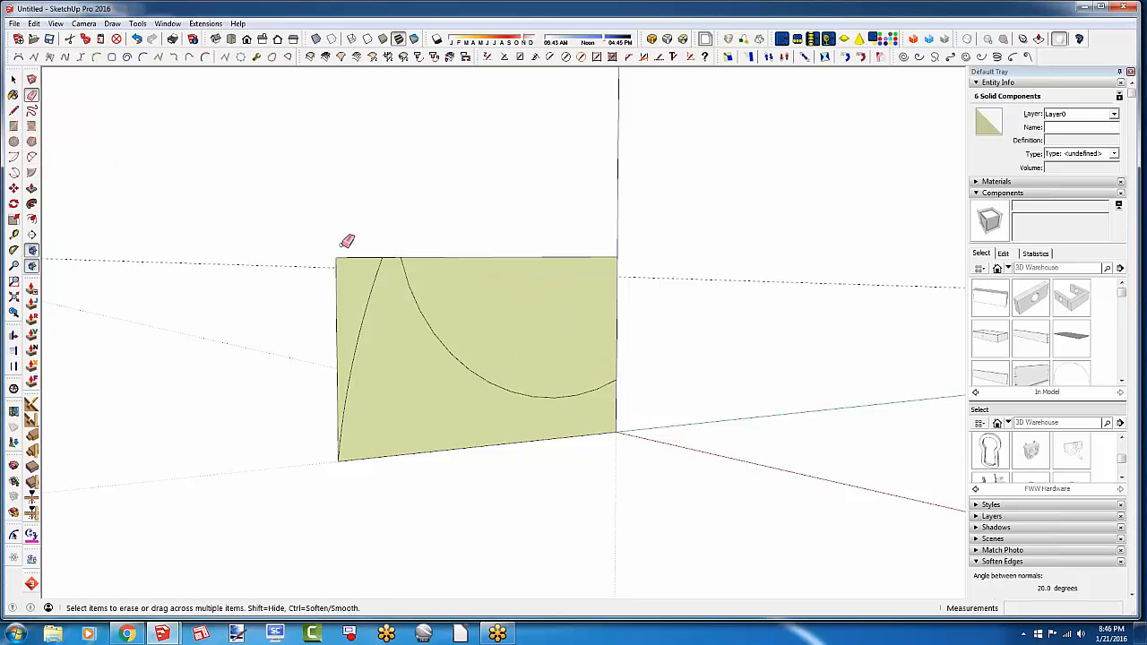
key(space)
click(366, 310)
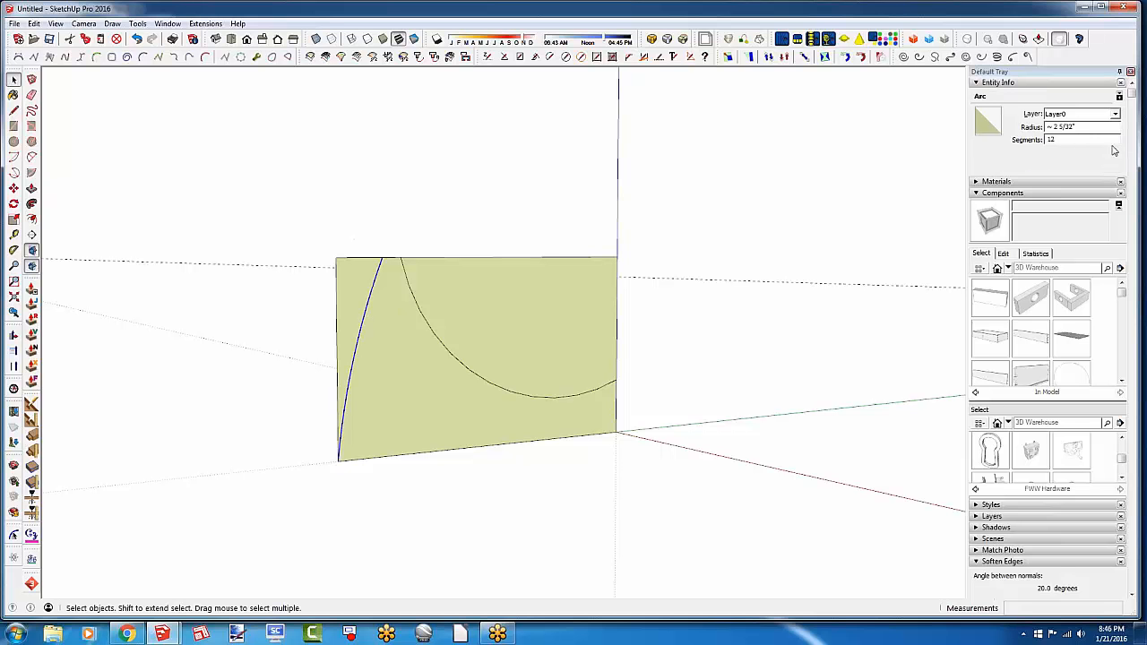
drag(1062, 140, 1008, 139)
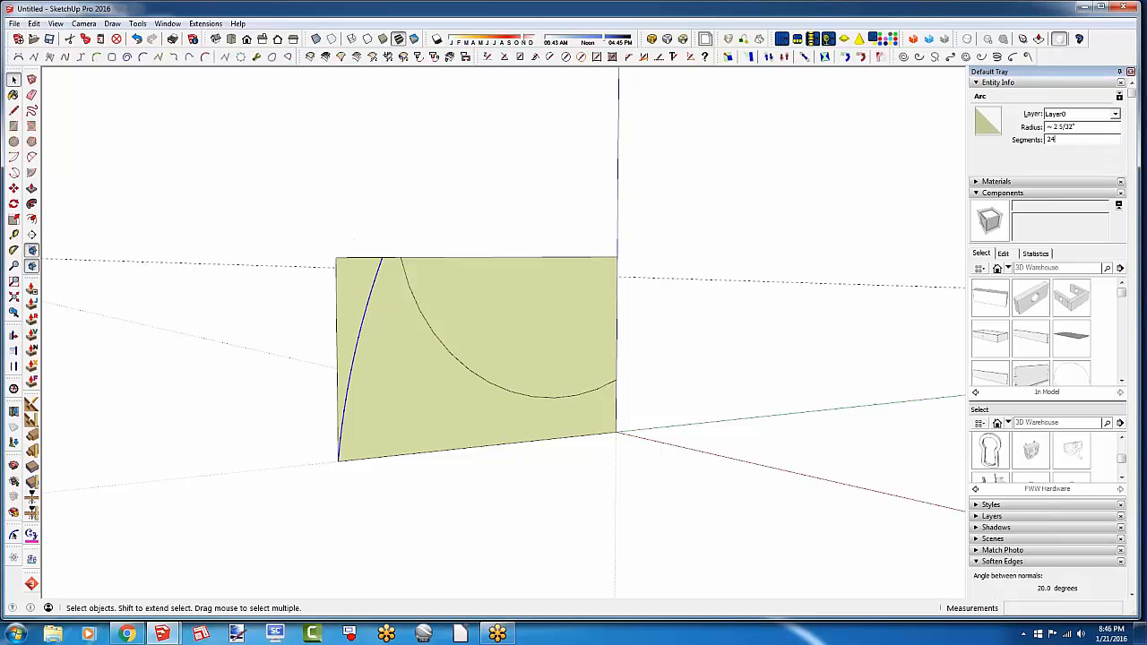
key(Return)
click(681, 342)
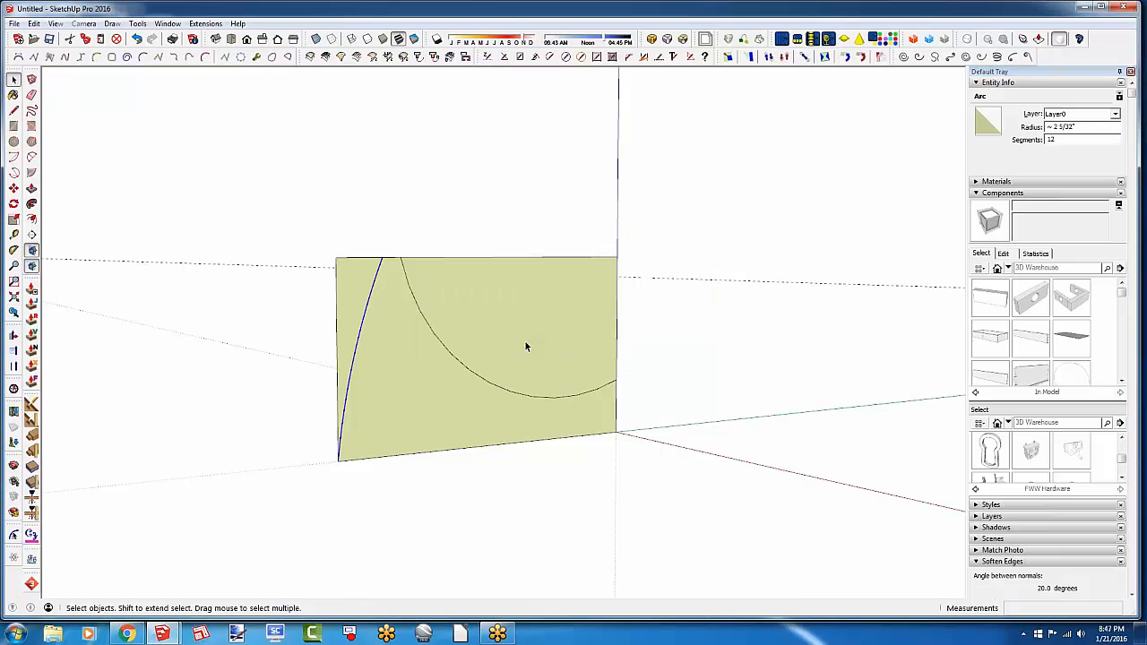
click(492, 385)
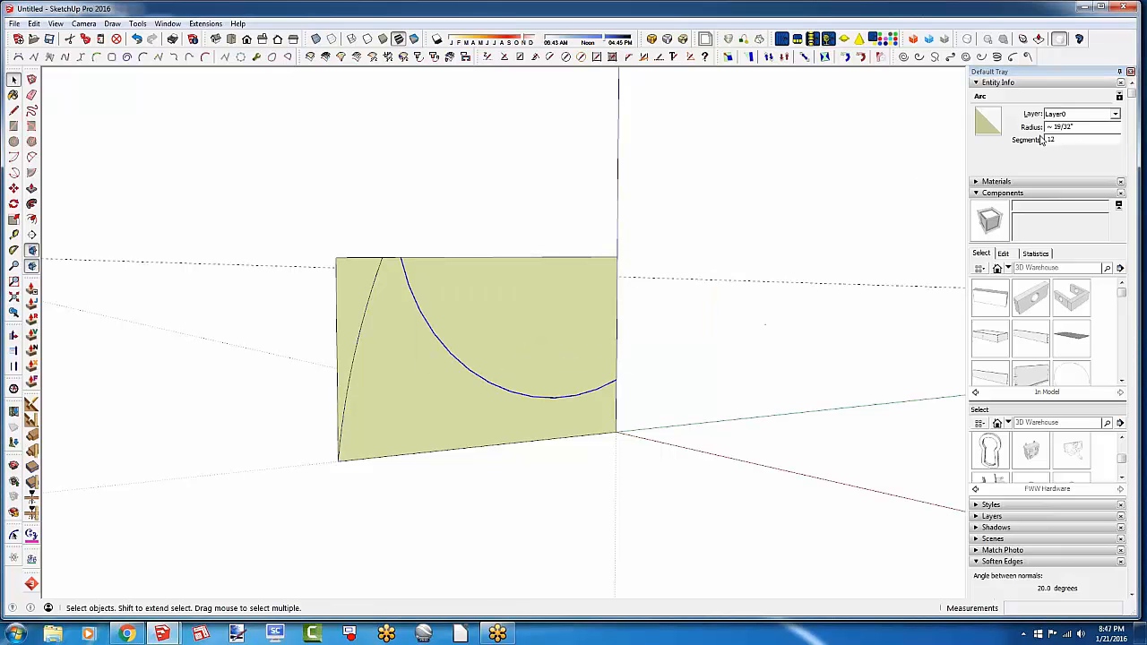
drag(1056, 139, 1028, 141)
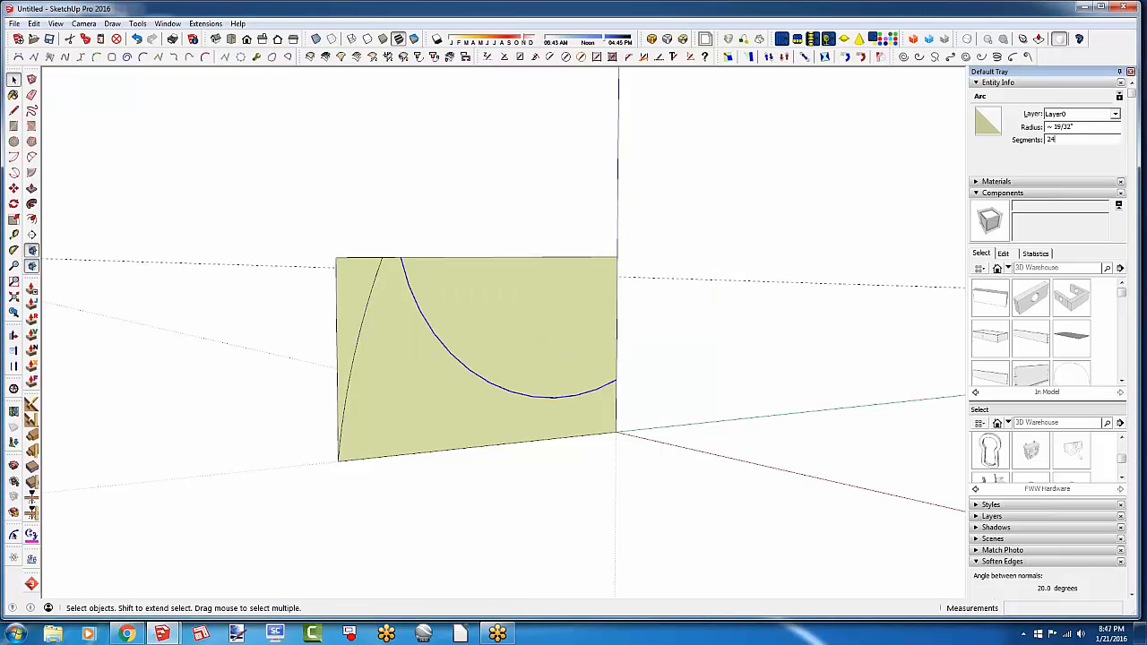
key(Return)
Erase the rectangle's leftover edges outside the two arcs, leaving only the curved knob profile
click(31, 94)
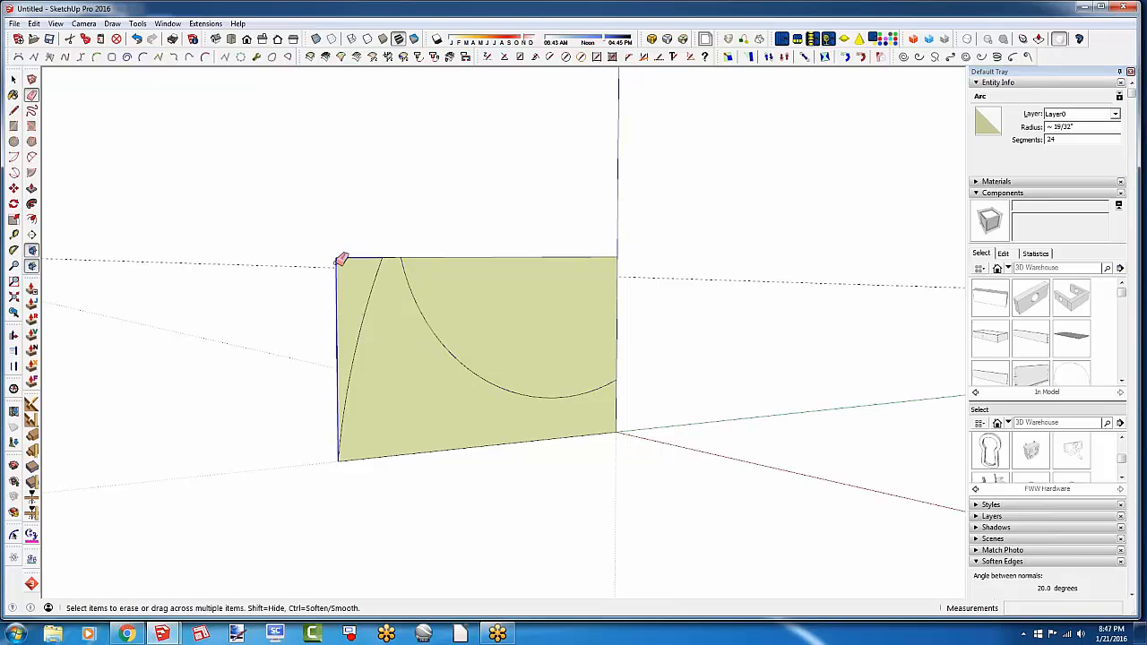
click(340, 260)
drag(603, 248, 633, 253)
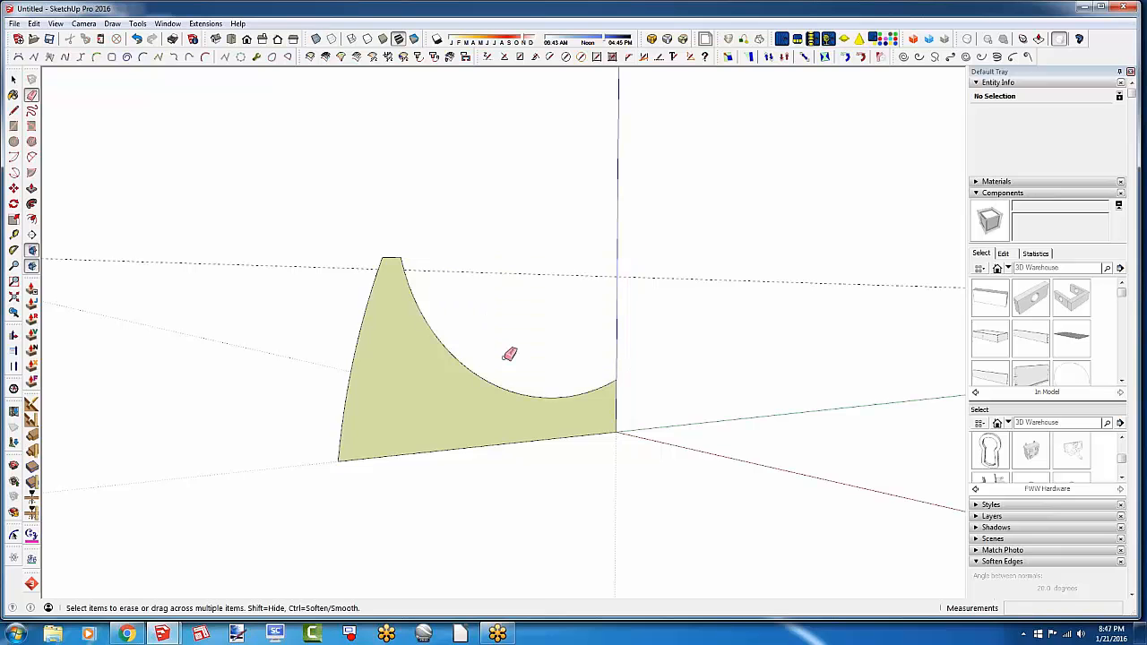
Draw a 48-sided vertical circle centered on the origin, perpendicular to the green axis, with a radius of about 3/4"
middle_drag(508, 353, 627, 404)
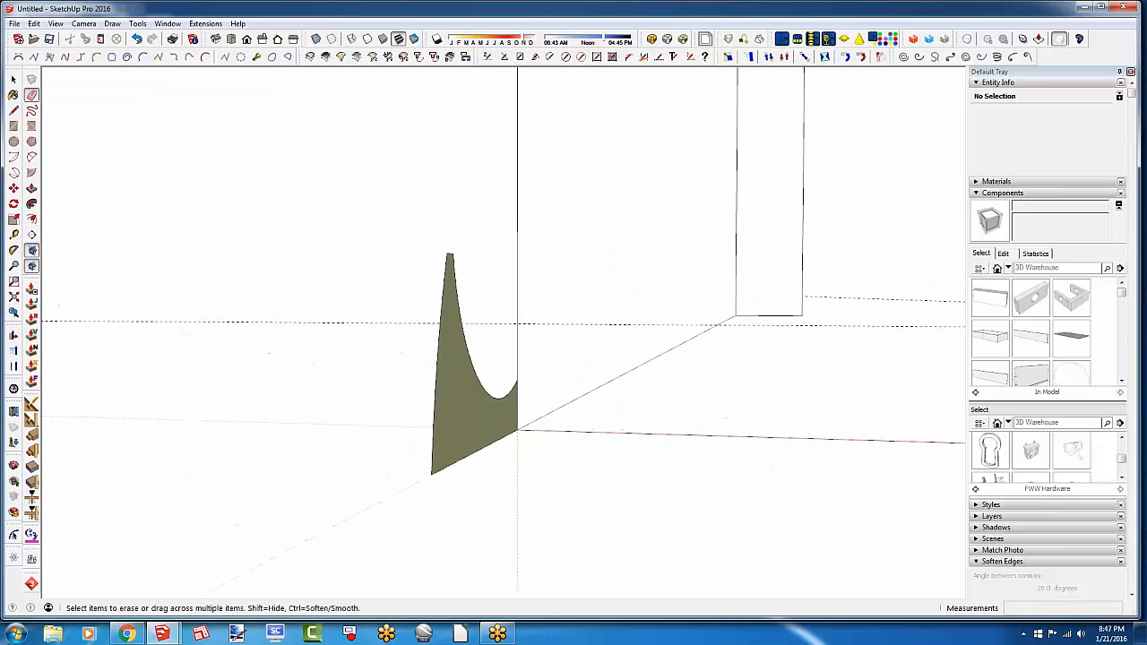
click(13, 141)
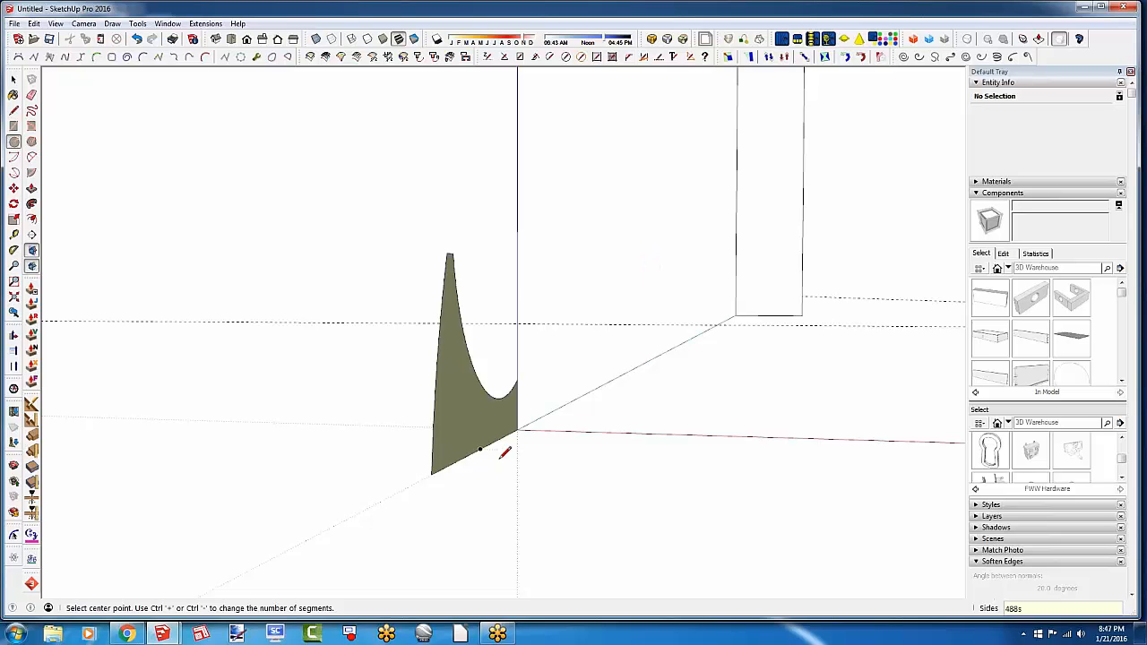
middle_drag(504, 453, 609, 327)
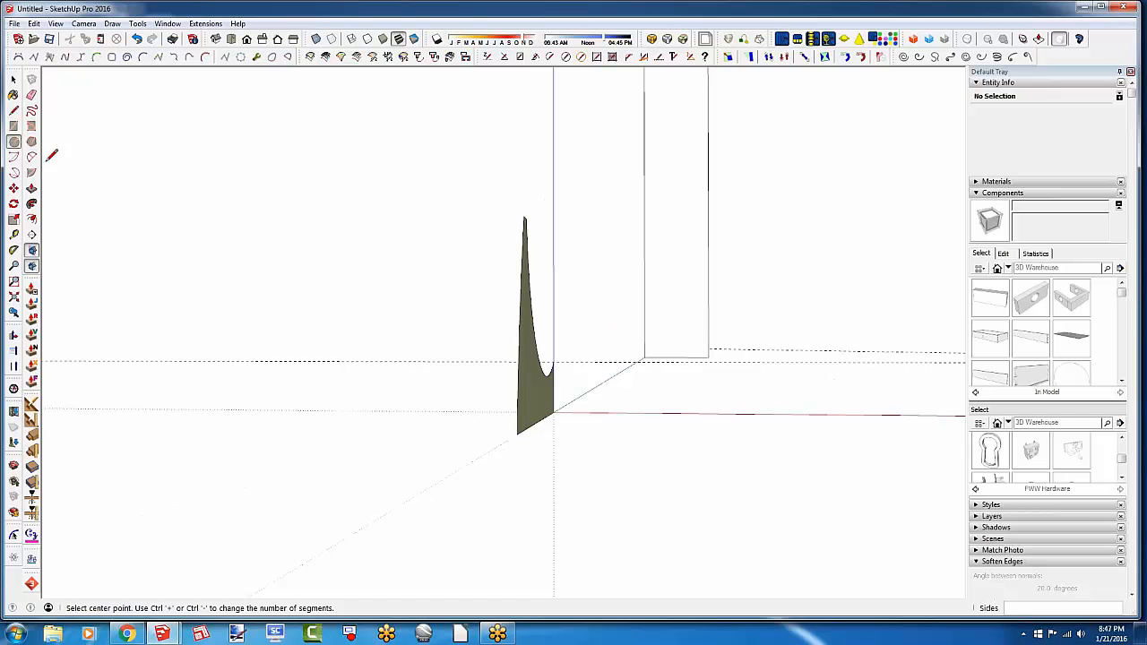
click(15, 143)
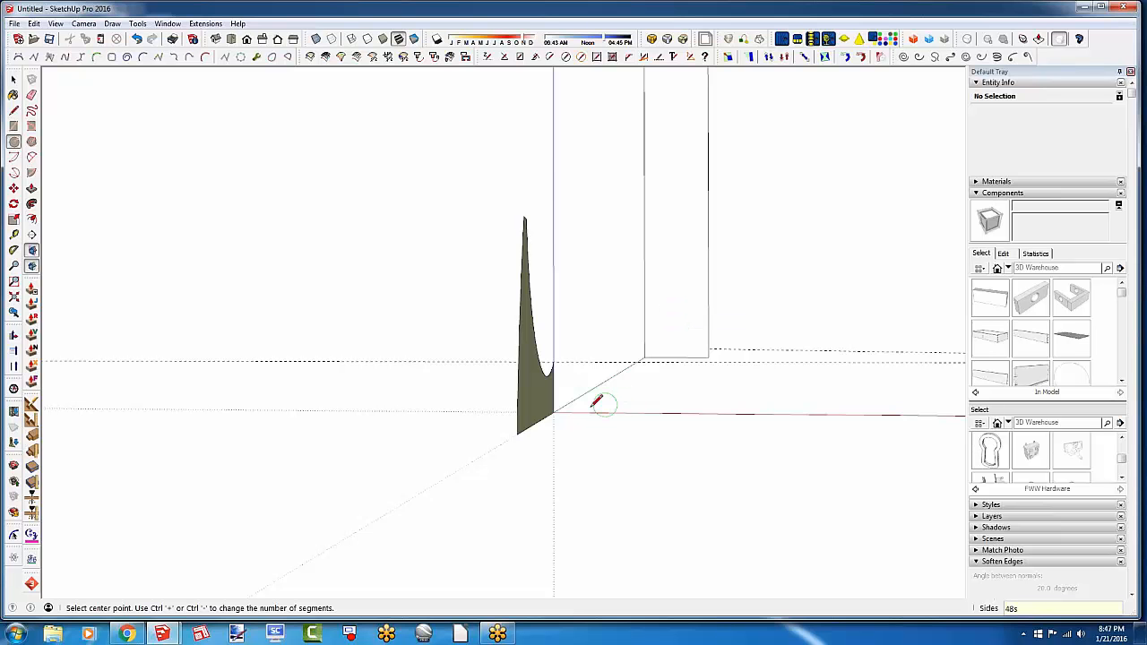
click(554, 411)
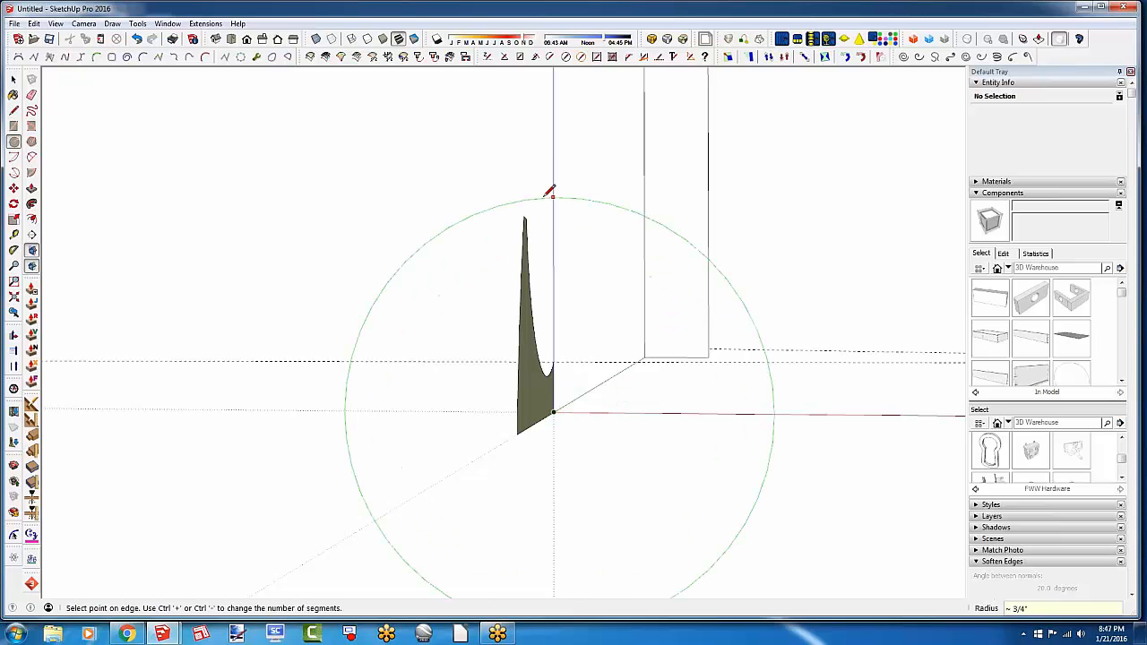
click(550, 193)
Delete the circle's face, keeping only its edge as a path
key(space)
click(612, 262)
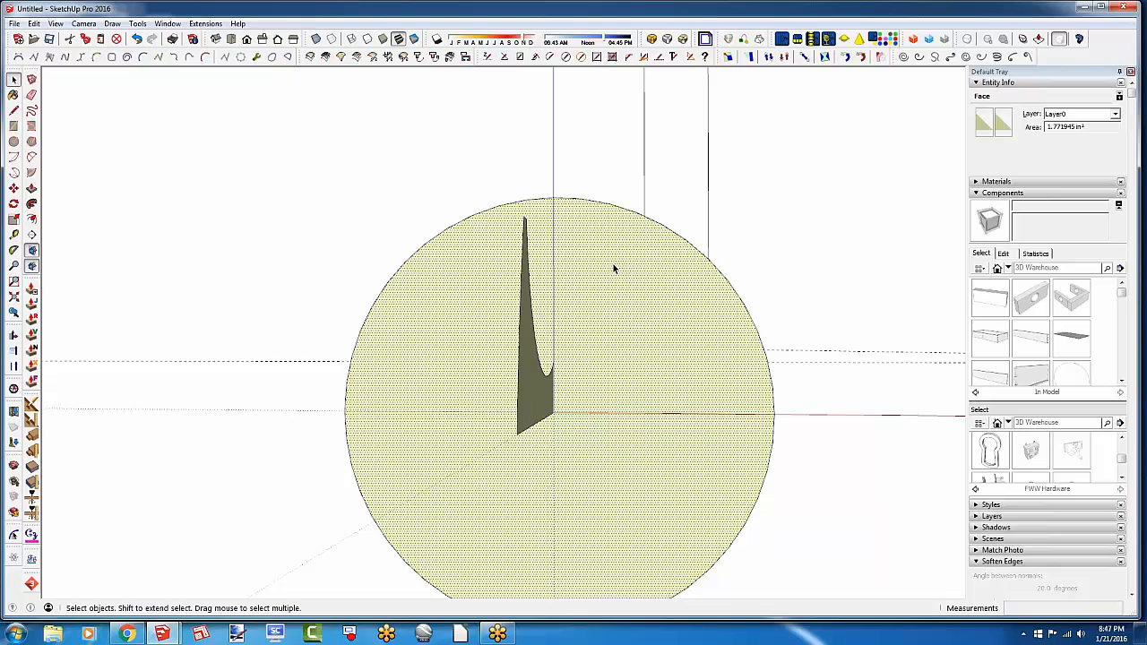
key(Delete)
Try sweeping the profile face around the circle with Follow Me, inspect the turned shape from several sides and undo the sweep
middle_drag(617, 272, 475, 328)
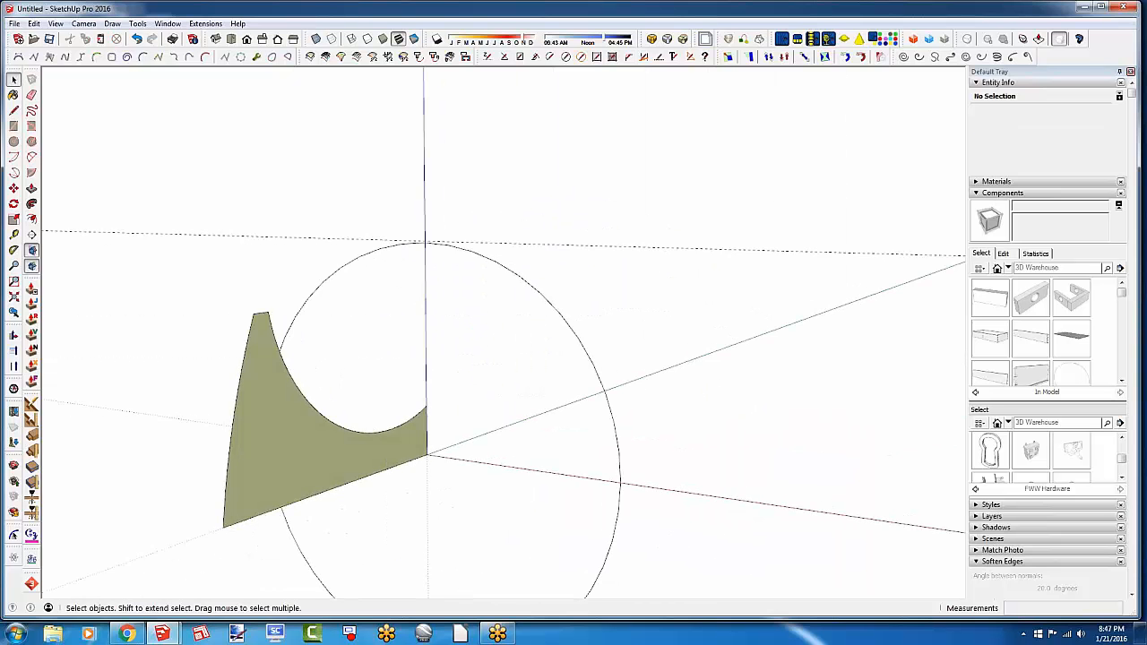
shift+middle_drag(369, 428, 506, 326)
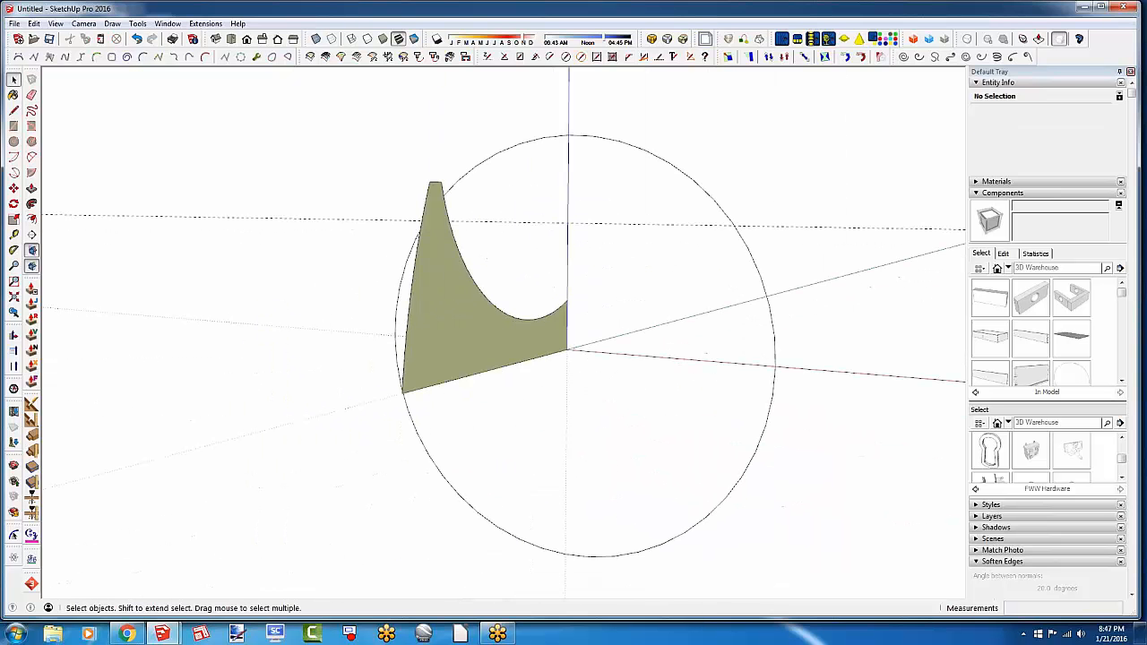
click(683, 176)
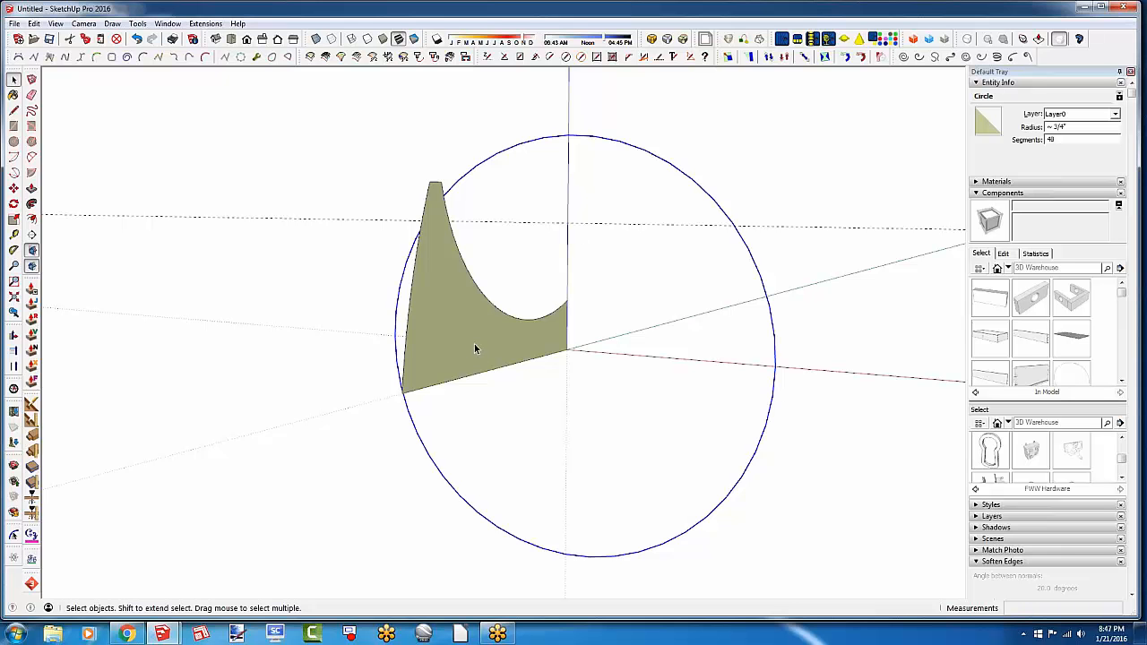
key(p)
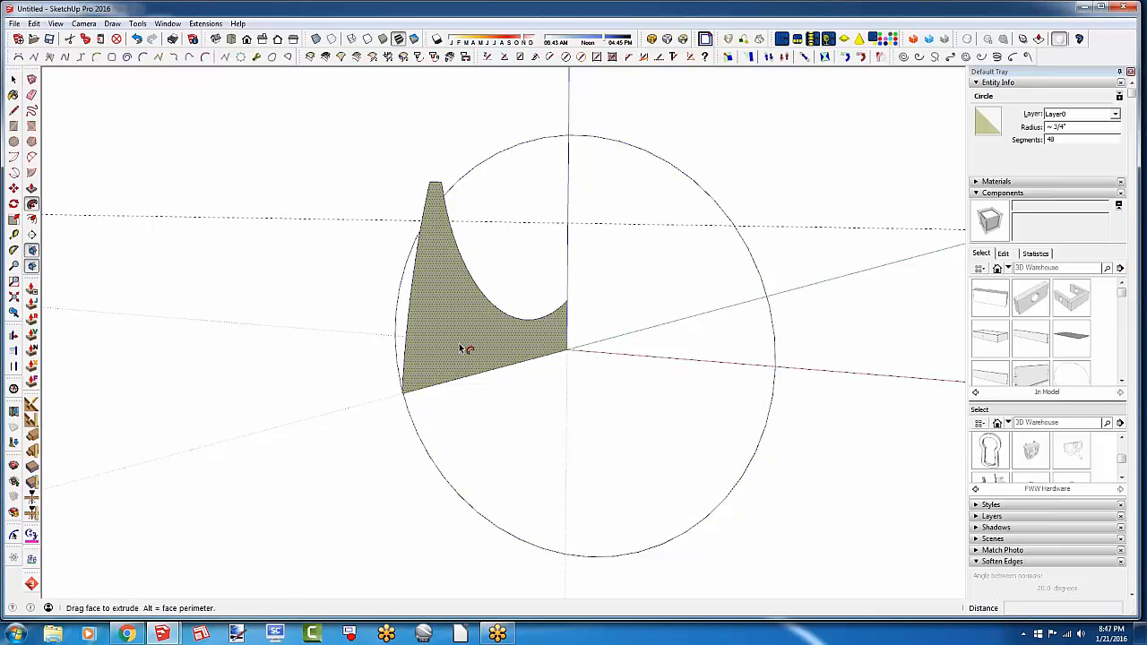
middle_drag(484, 432, 556, 426)
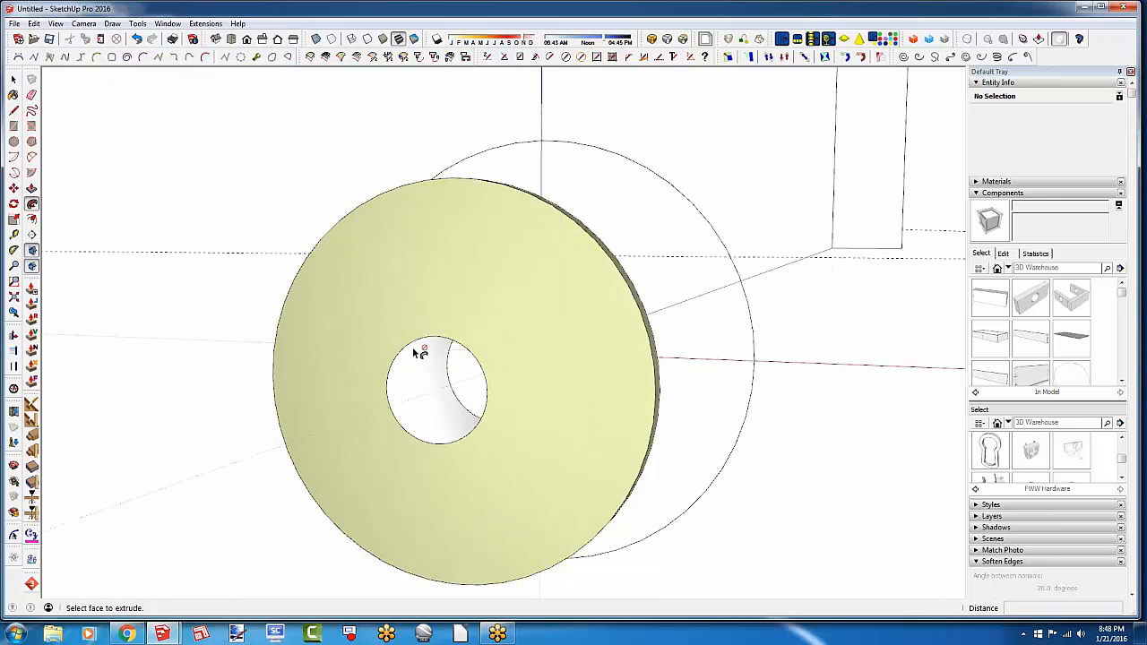
middle_drag(421, 351, 110, 368)
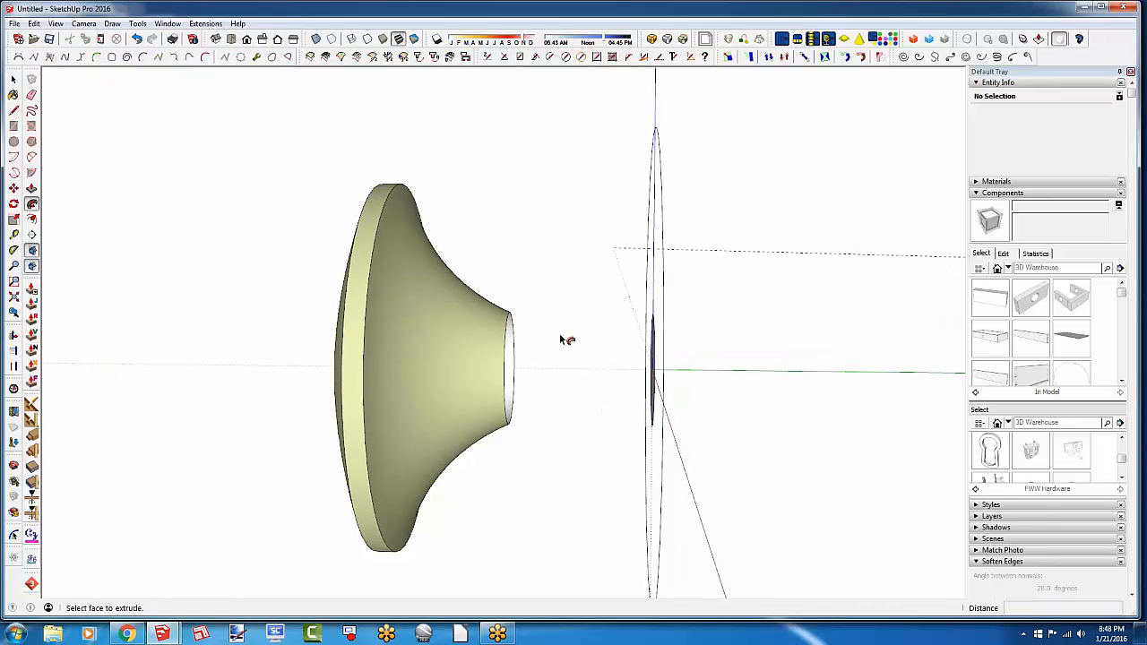
middle_drag(472, 353, 544, 431)
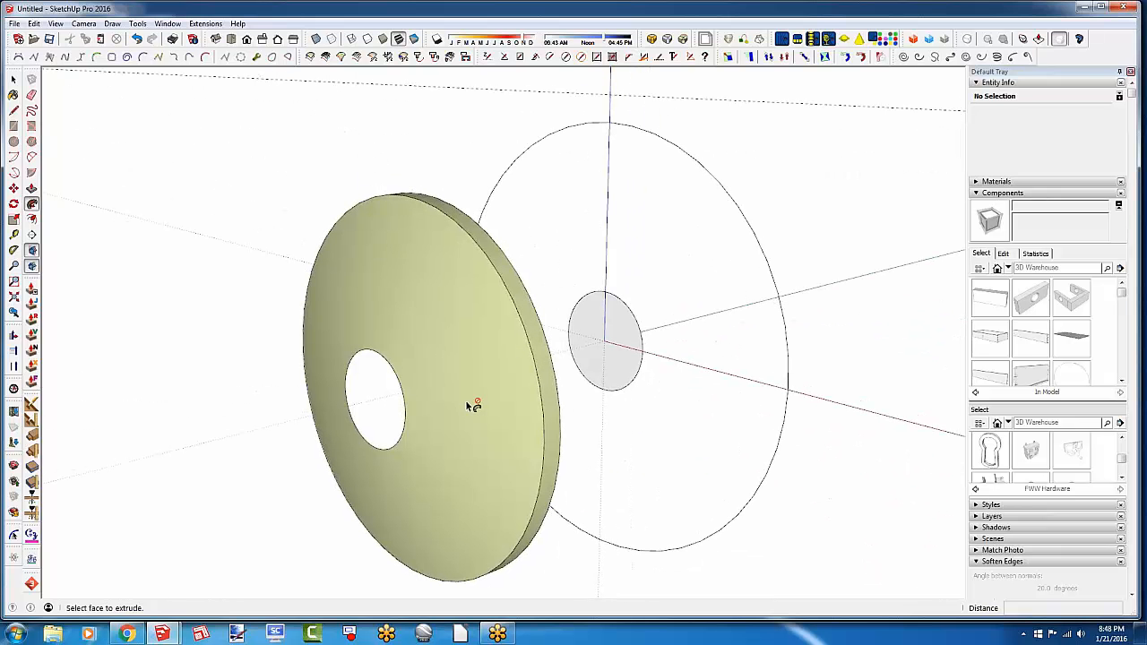
key(ctrl+z)
Make the profile face with its edges and the circle into one component, keeping the default name
key(space)
click(412, 338)
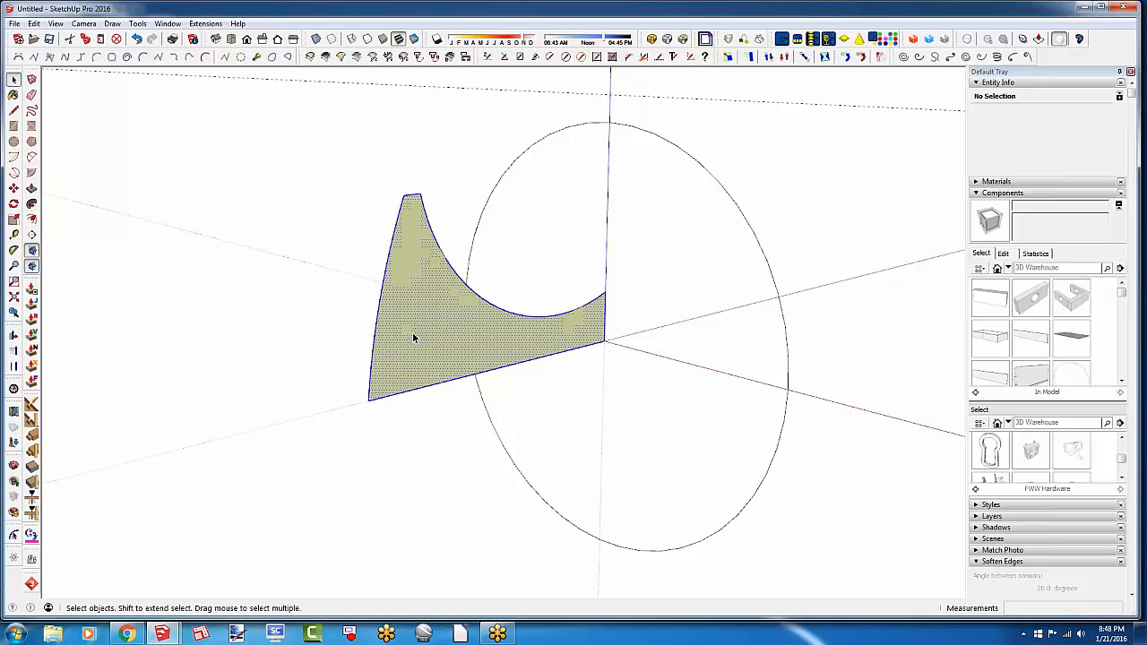
shift+click(489, 205)
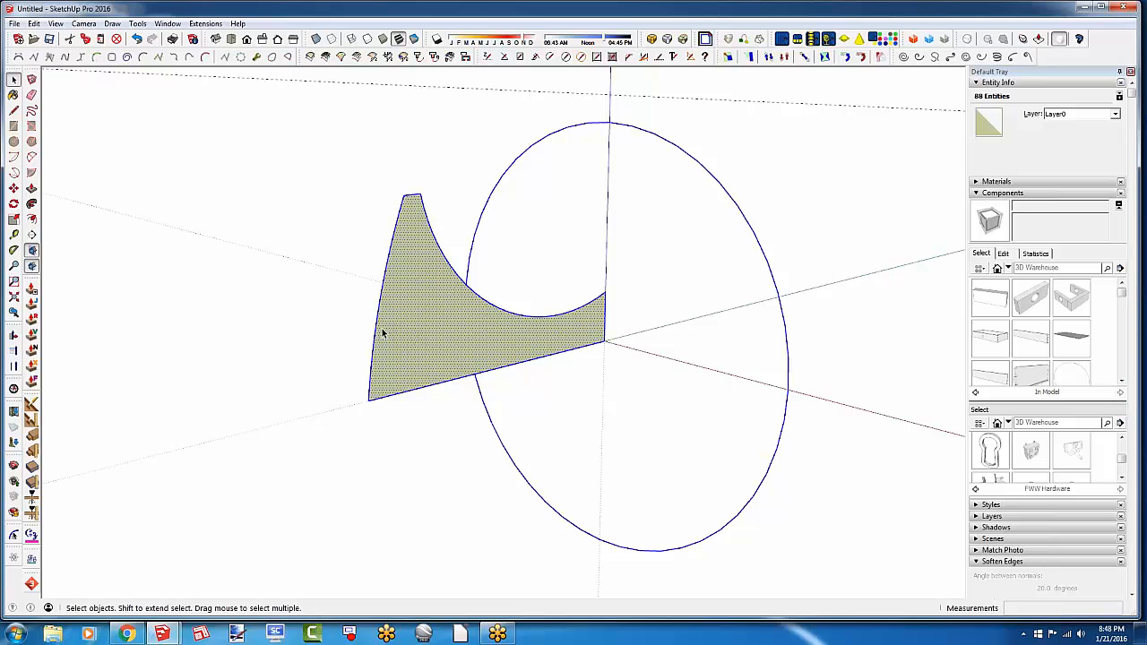
key(g)
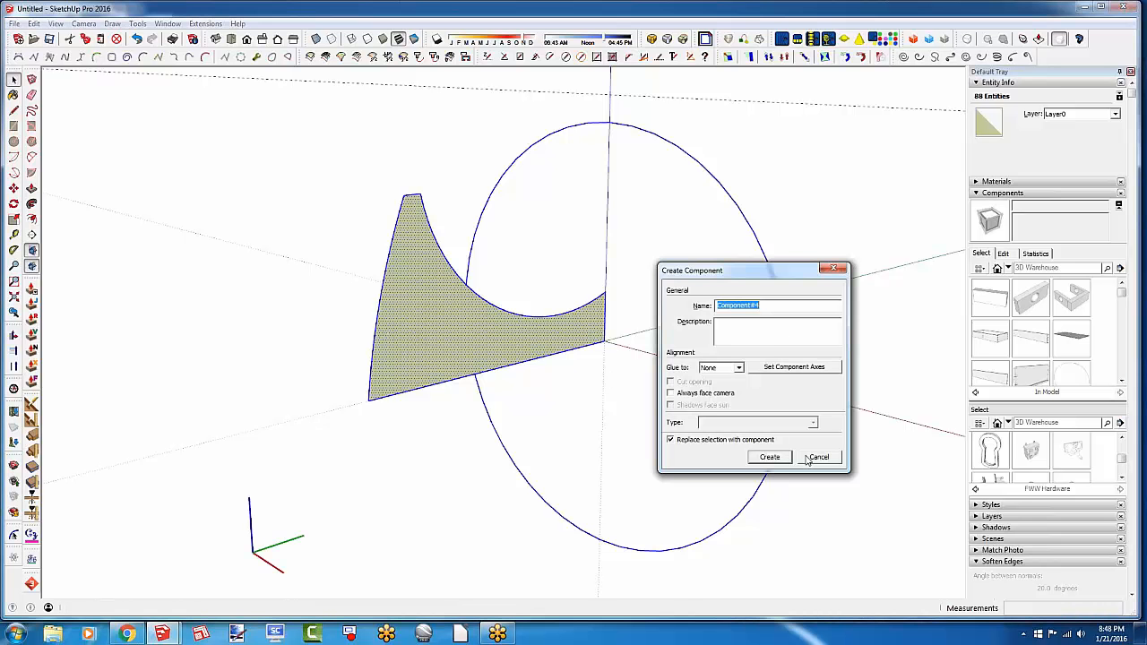
click(770, 457)
Copy the profile-and-circle component about 3 15/64" along the red axis, away from the origin
scroll(438, 318, down, 1)
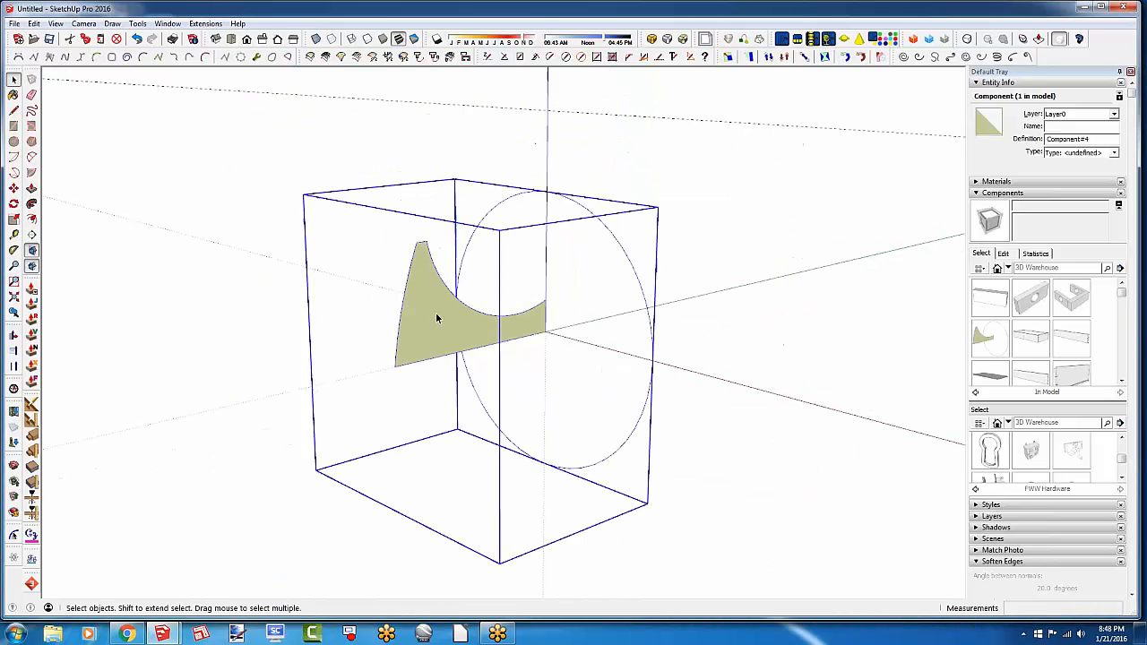
scroll(437, 318, down, 3)
middle_drag(440, 312, 410, 356)
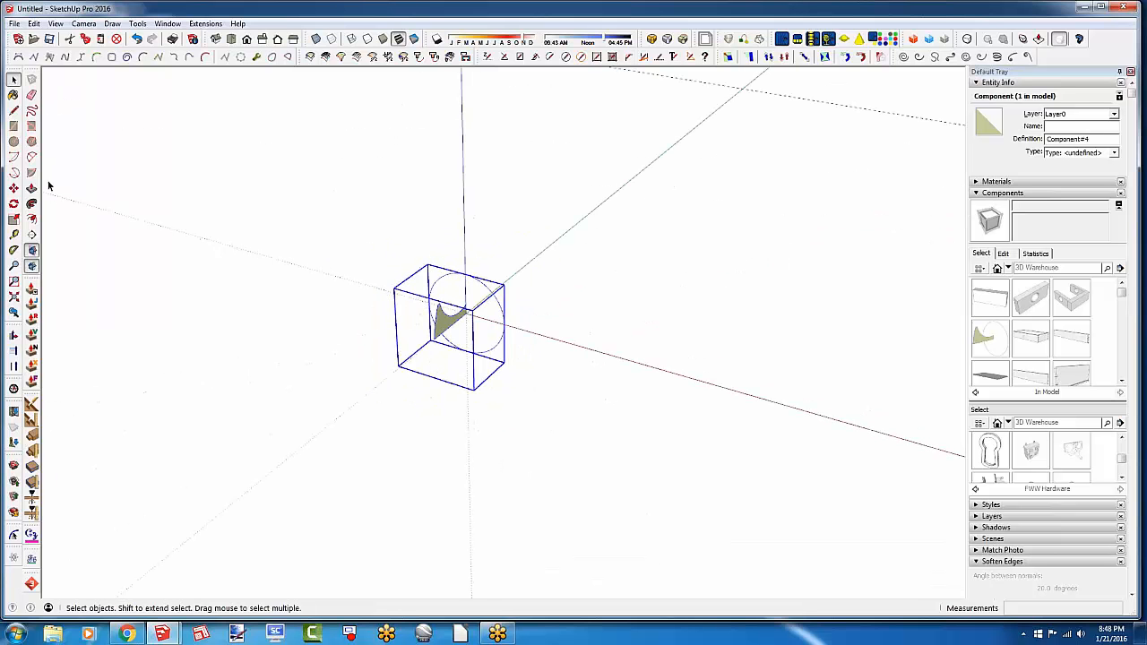
click(14, 188)
key(ctrl)
click(469, 316)
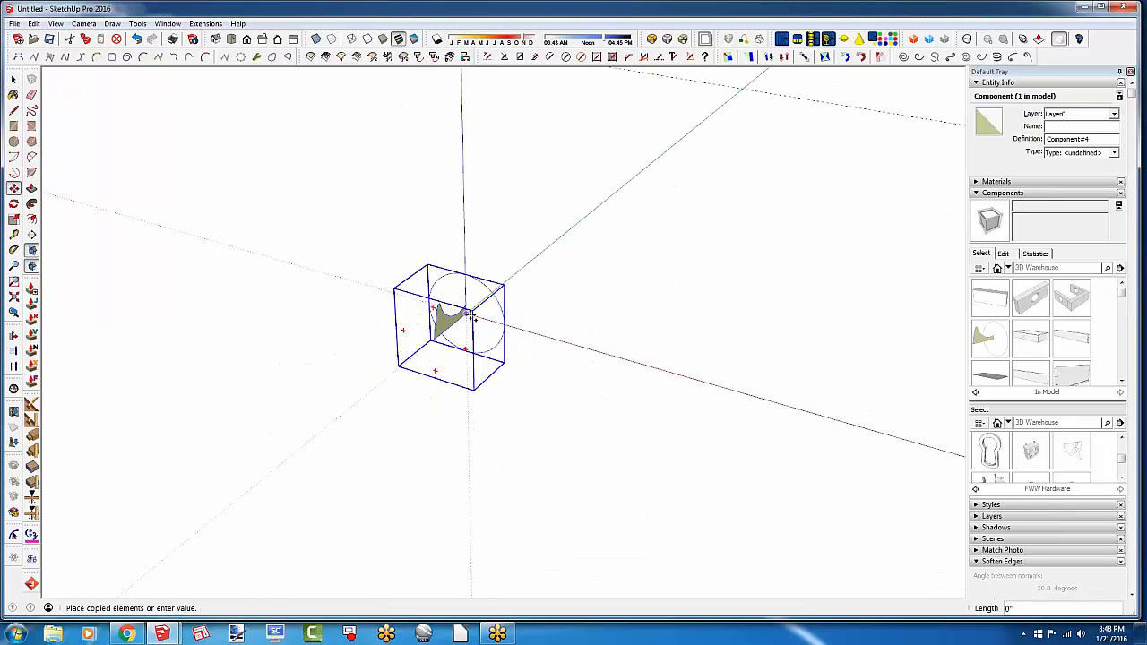
click(641, 369)
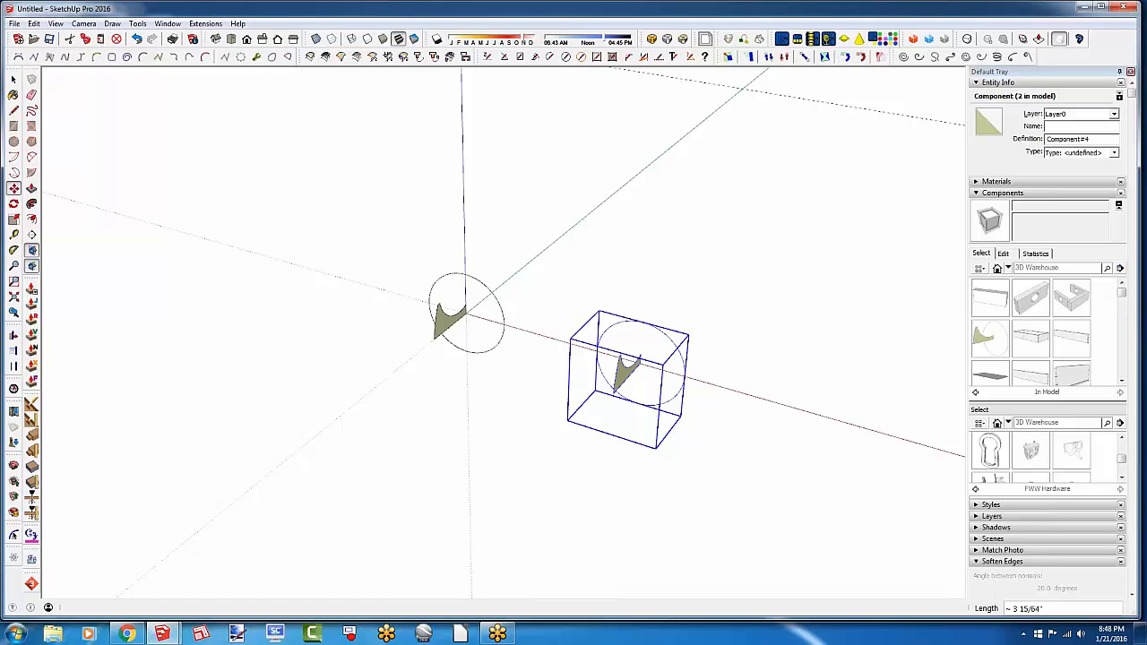
Scale the copied profile-and-circle component uniformly by a factor of 100 from its corner
click(13, 220)
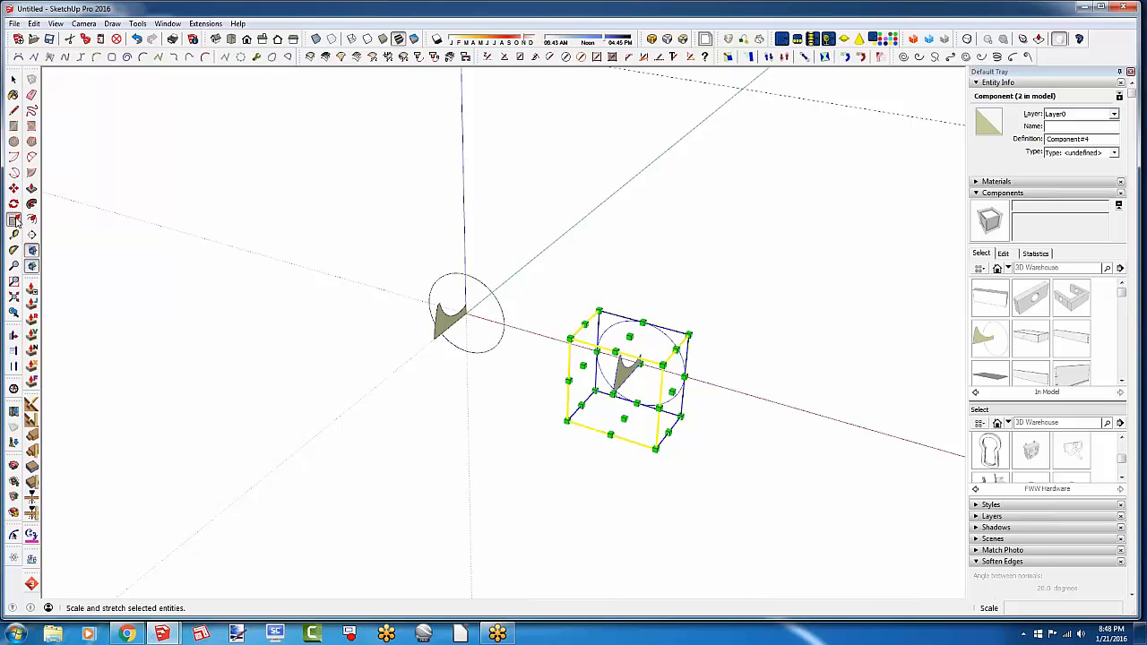
drag(690, 337, 740, 297)
key(Return)
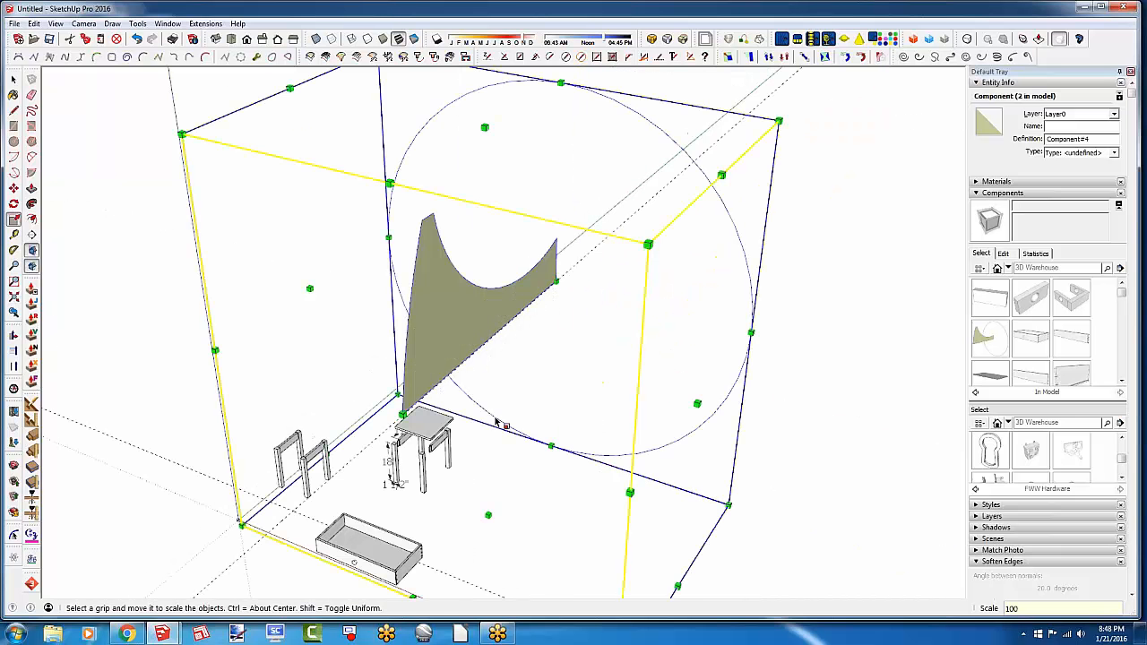
Open the enlarged component copy for editing and sweep its profile face around the circle with Follow Me
middle_drag(499, 422, 389, 384)
key(space)
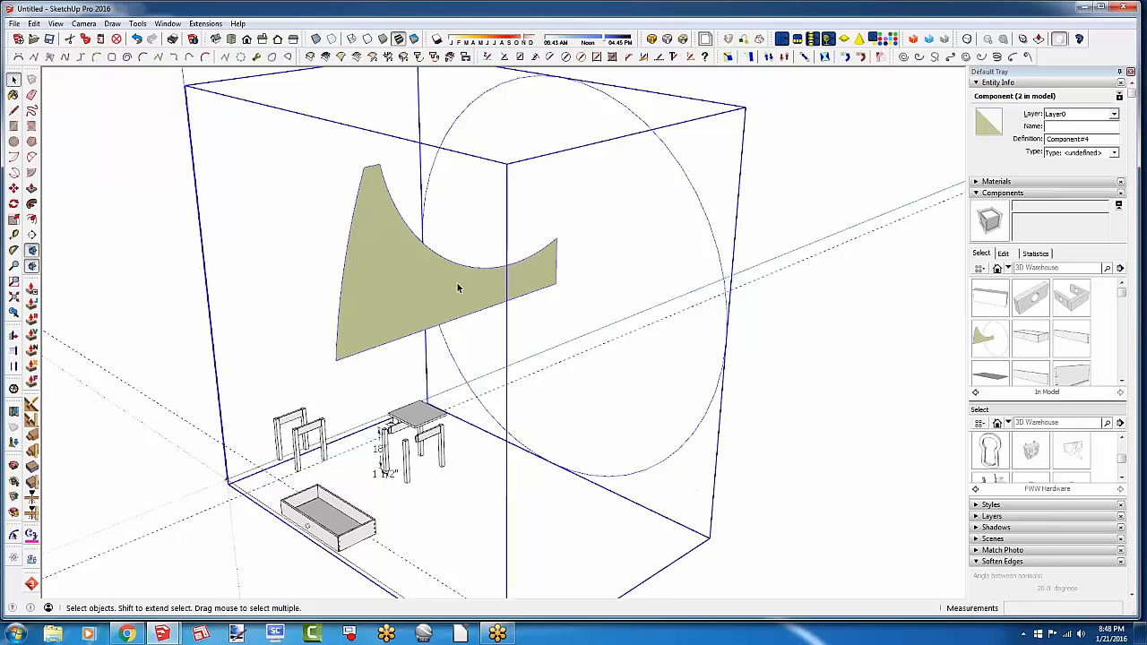
double_click(458, 286)
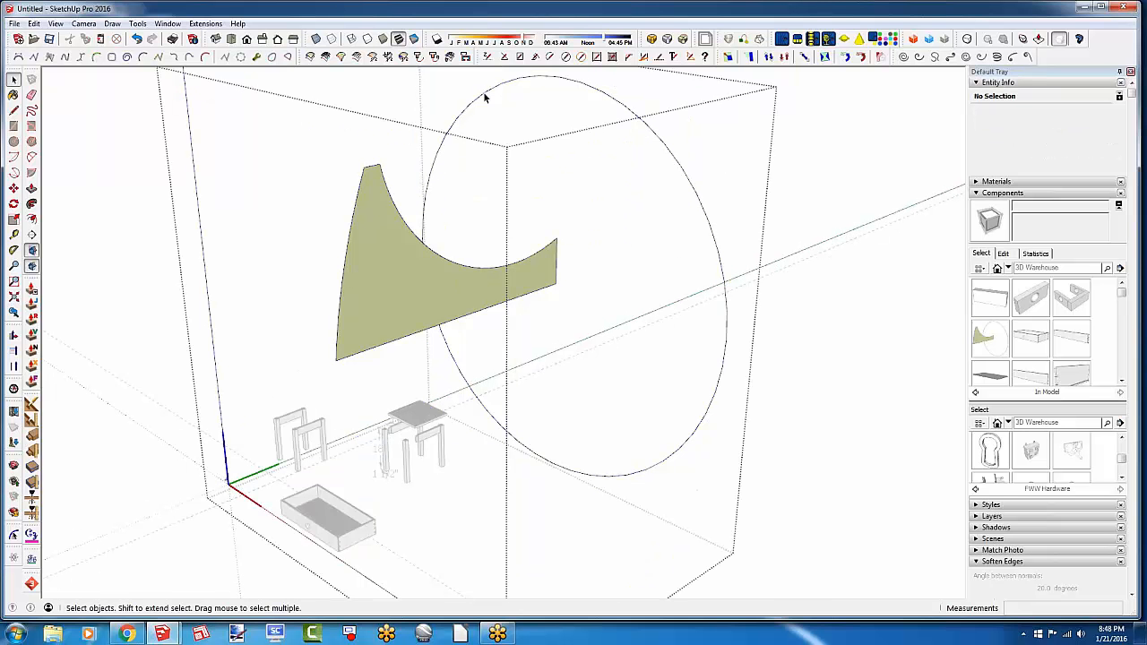
click(484, 97)
key(g)
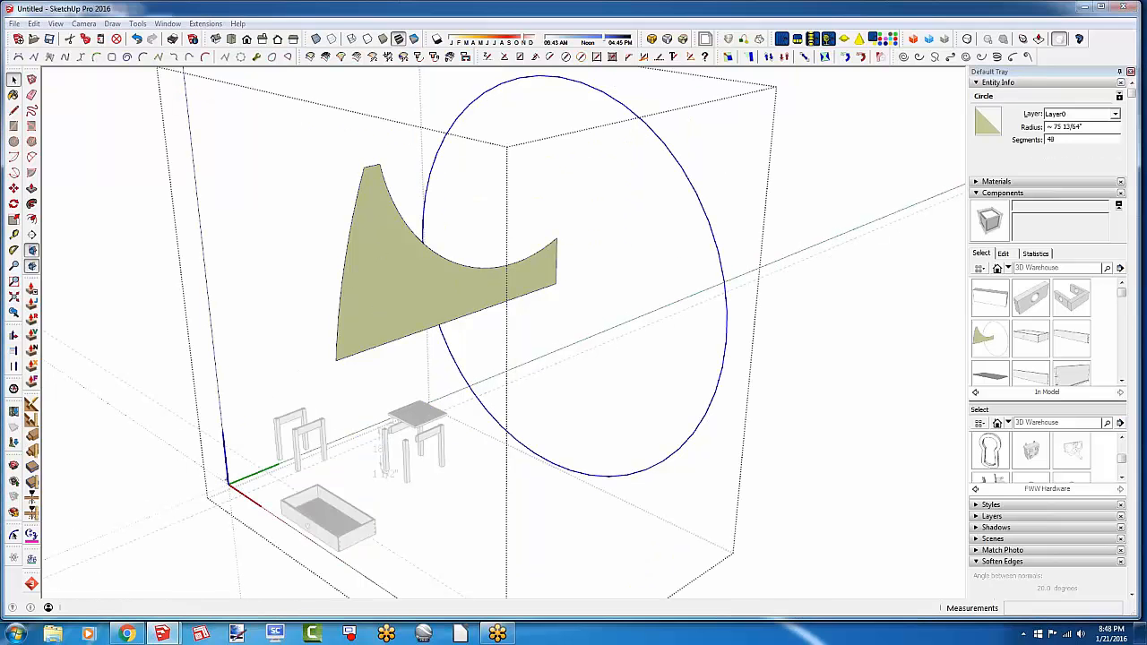
click(819, 457)
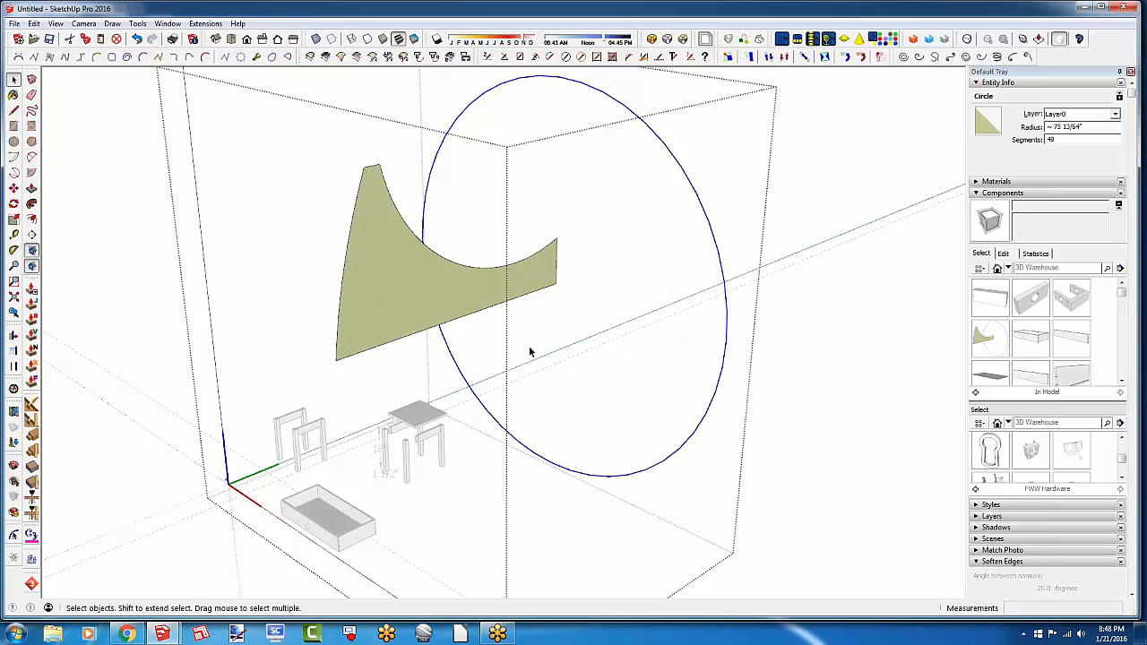
key(p)
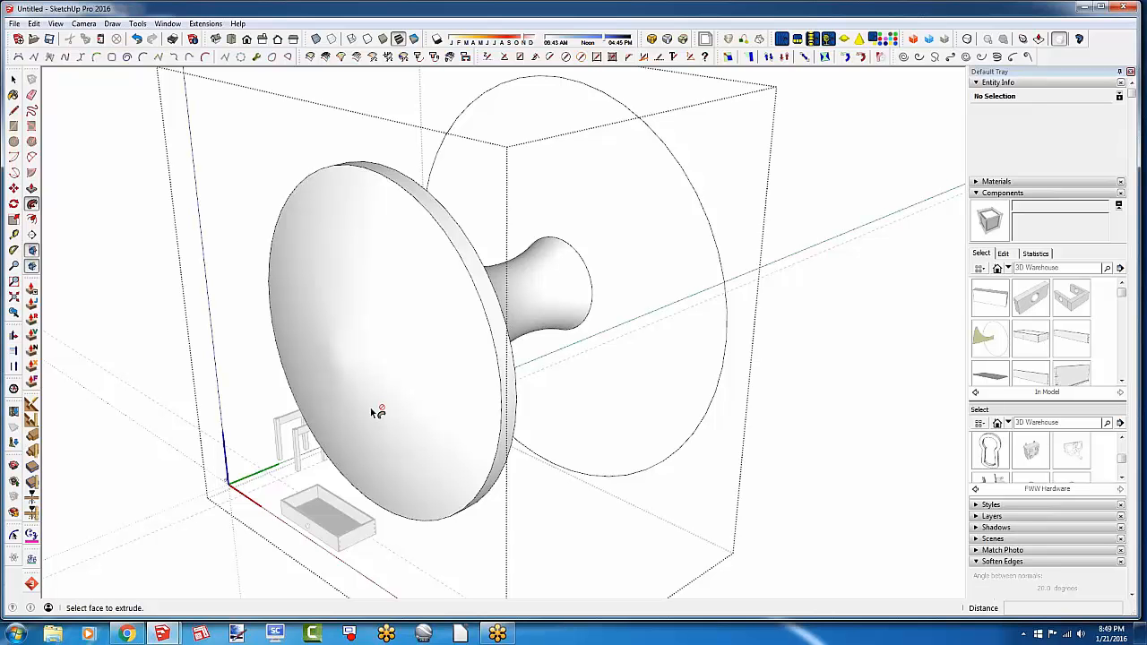
Delete the Follow Me path circle from inside the enlarged knob component and finish editing it
middle_drag(397, 410, 436, 403)
scroll(436, 403, down, 4)
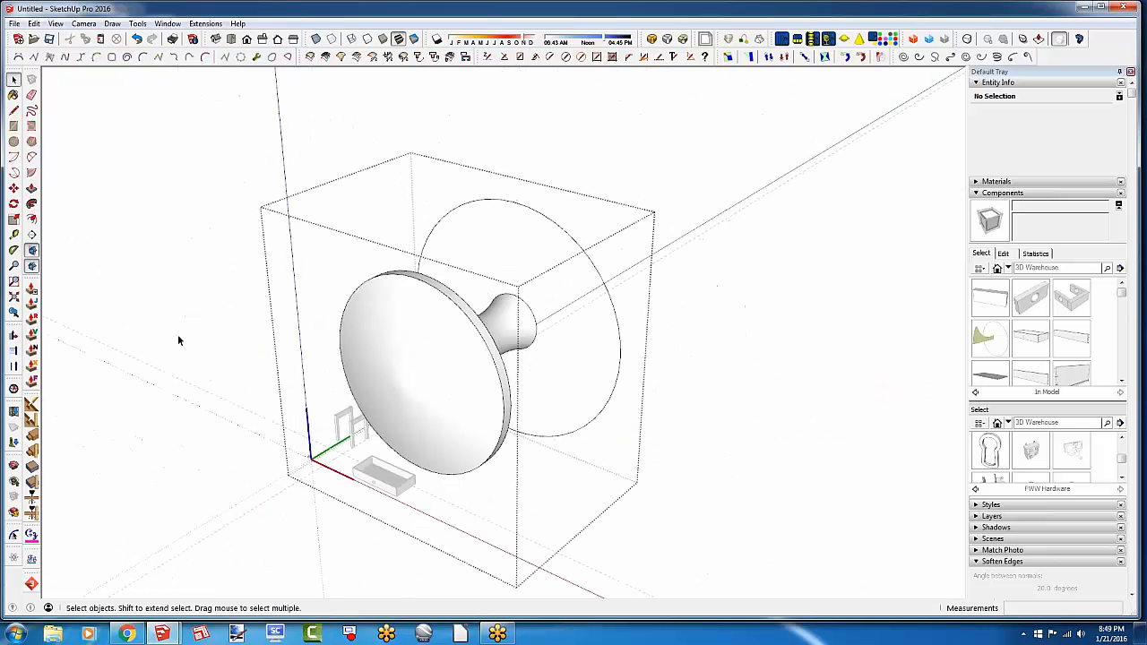
click(175, 333)
double_click(470, 430)
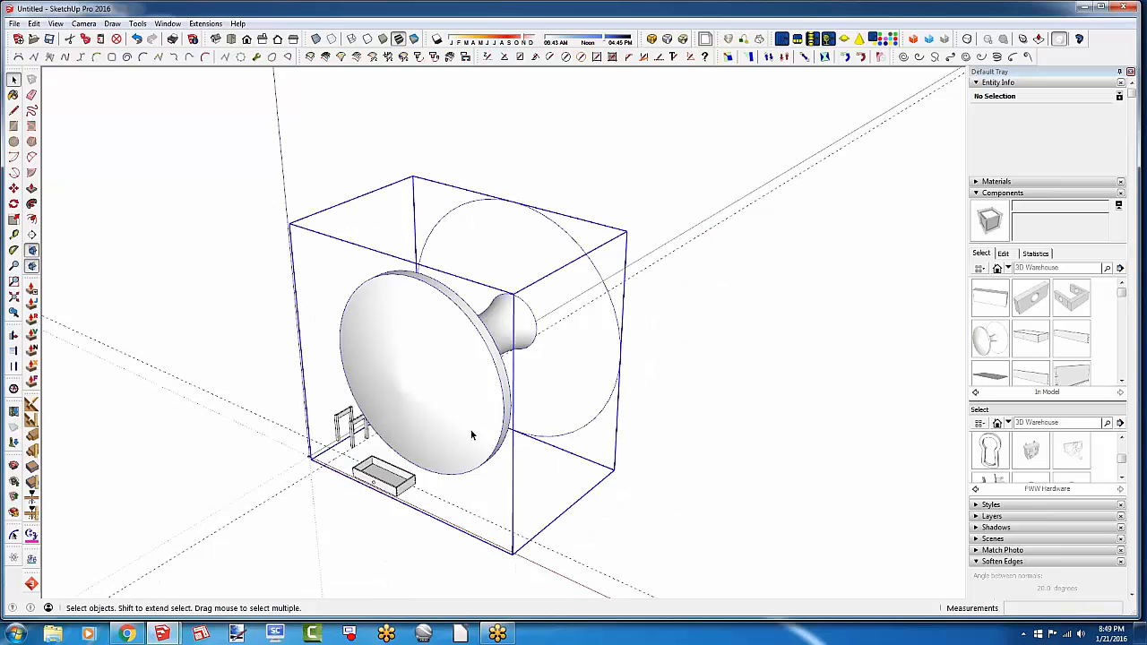
click(582, 428)
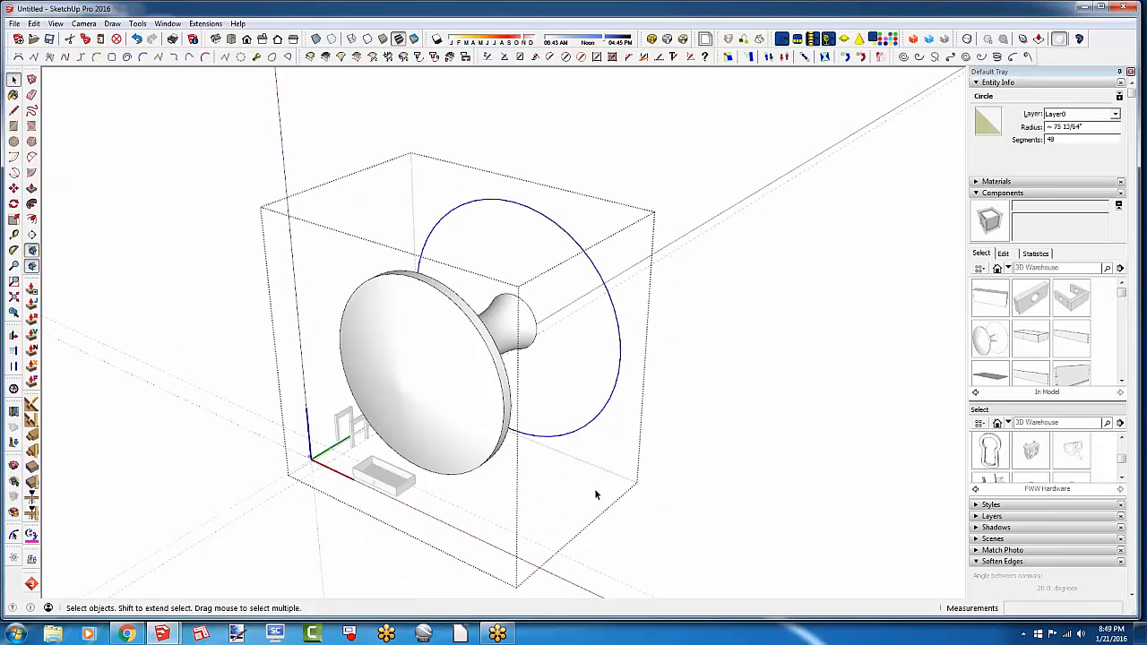
key(Delete)
click(702, 435)
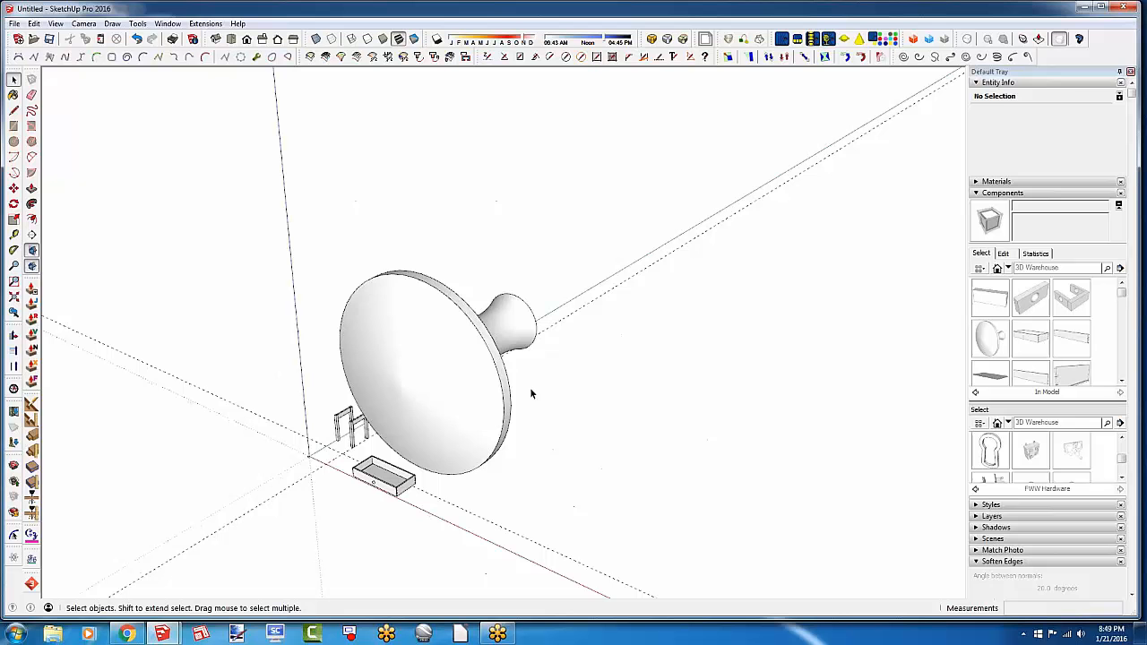
Delete the enlarged knob copy, leaving the small original at the origin
click(429, 388)
key(Delete)
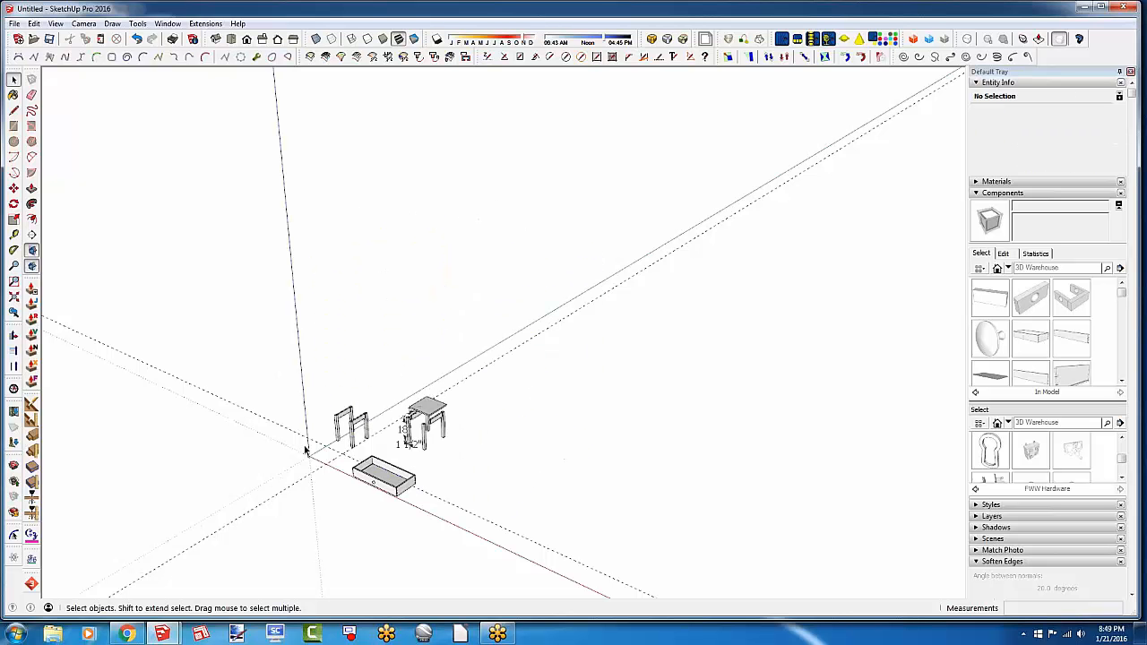
scroll(304, 458, up, 5)
scroll(314, 458, up, 10)
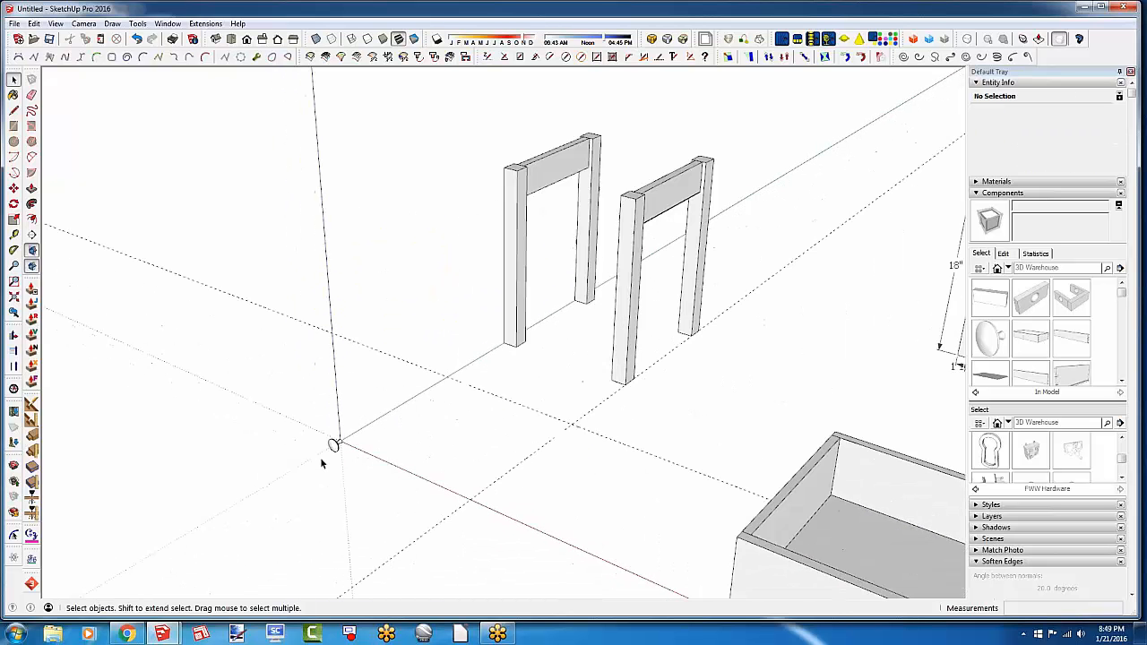
scroll(359, 411, up, 10)
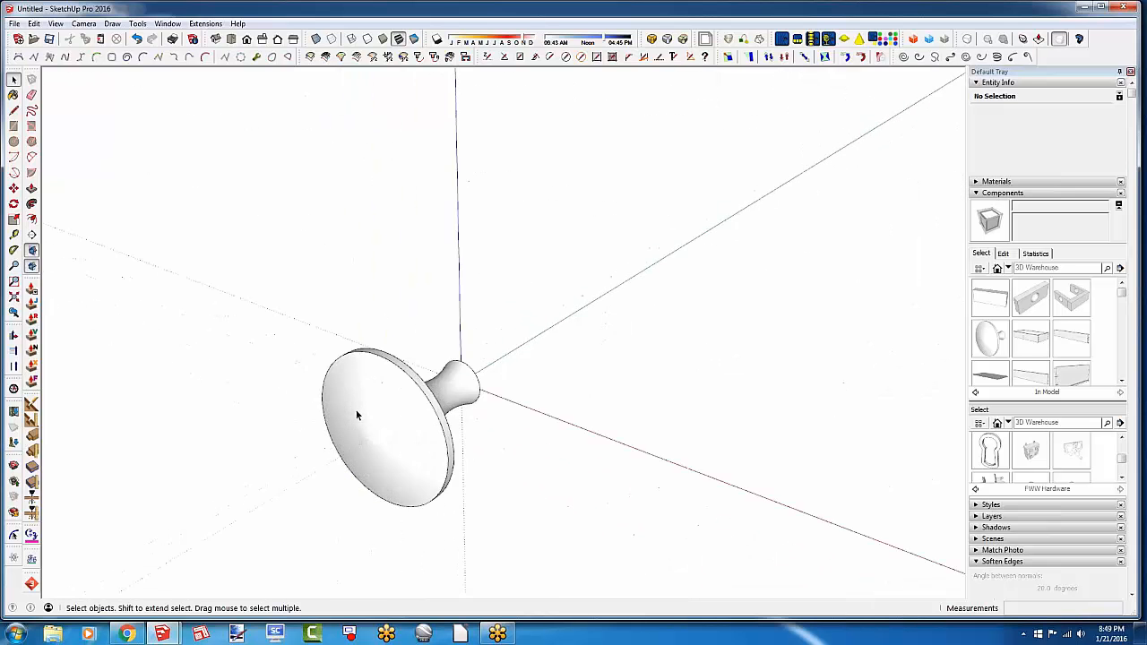
mouse_move(386, 451)
middle_down()
mouse_move(42, 342)
mouse_move(84, 312)
mouse_move(484, 439)
mouse_move(381, 403)
mouse_move(637, 315)
mouse_move(579, 383)
mouse_move(476, 415)
mouse_move(479, 290)
middle_up()
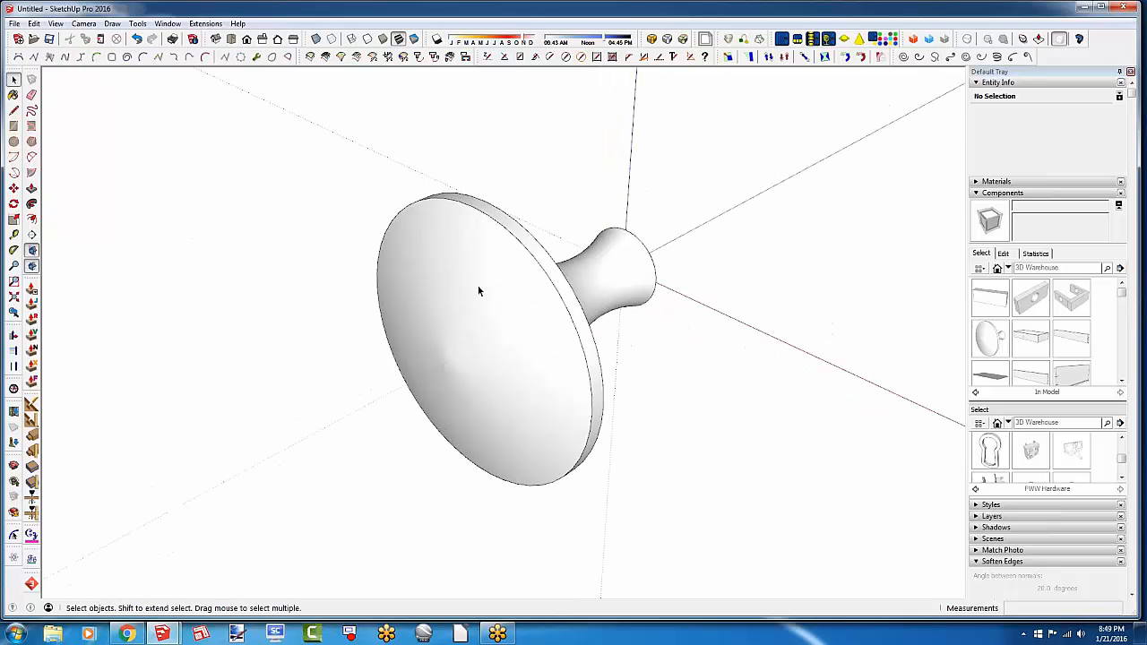
Turn on the display of hidden geometry for the model
click(56, 24)
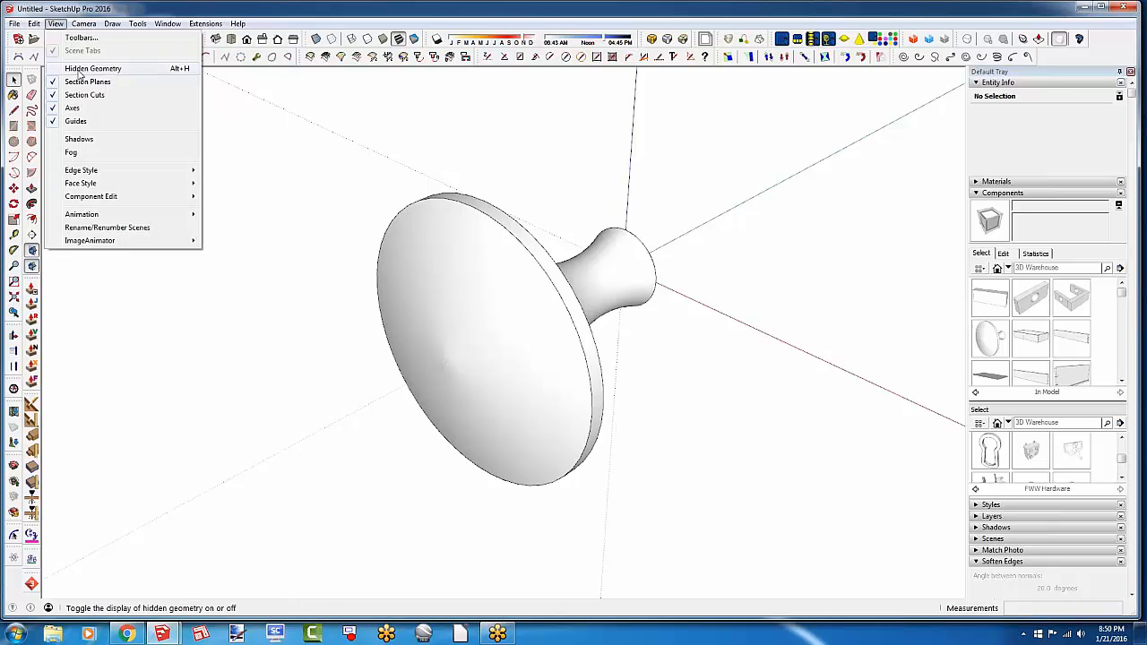
click(80, 69)
middle_drag(391, 328, 609, 235)
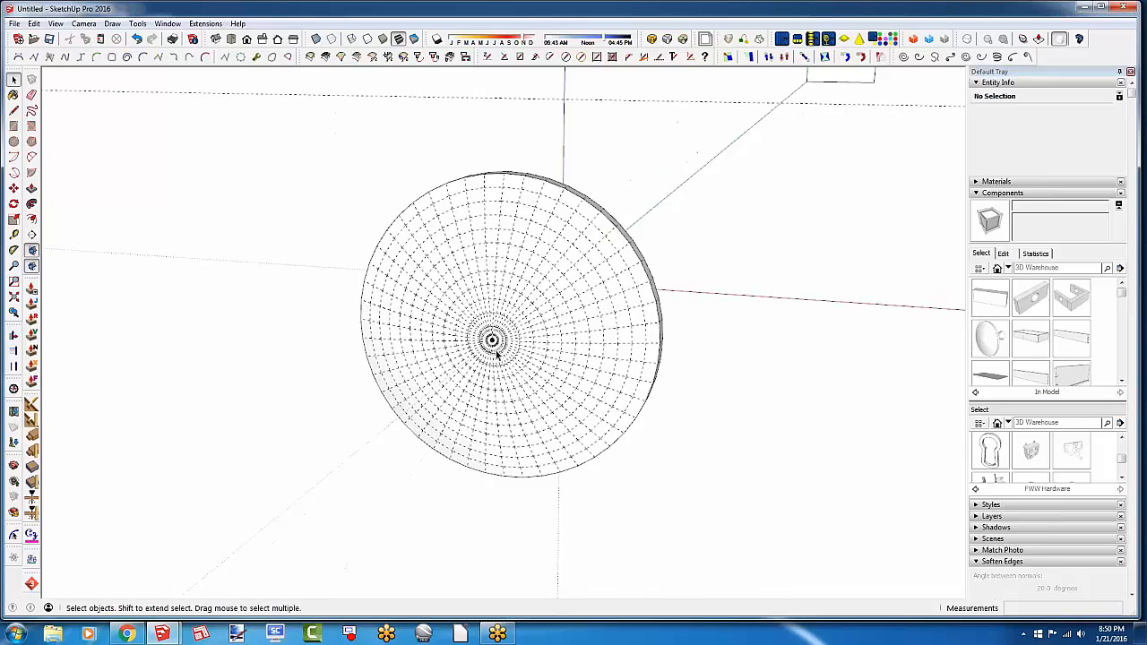
Measure one short facet edge on a ring near the center of the knob's front face with the Tape Measure
scroll(504, 350, up, 5)
scroll(504, 345, up, 2)
scroll(476, 298, up, 2)
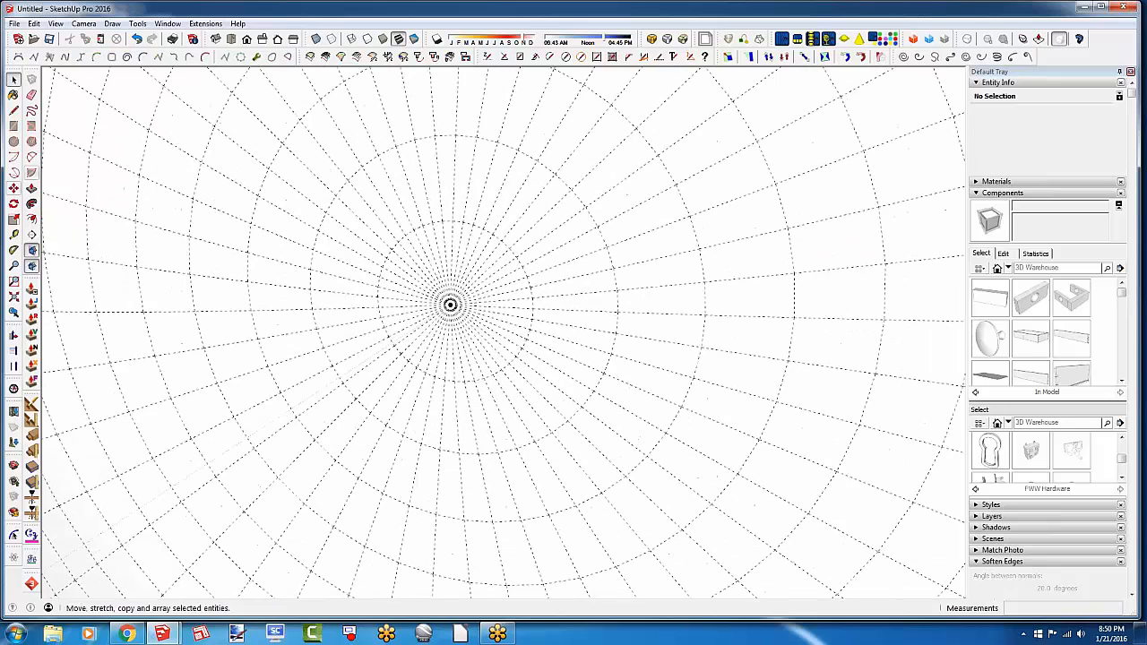
click(13, 233)
scroll(322, 281, up, 5)
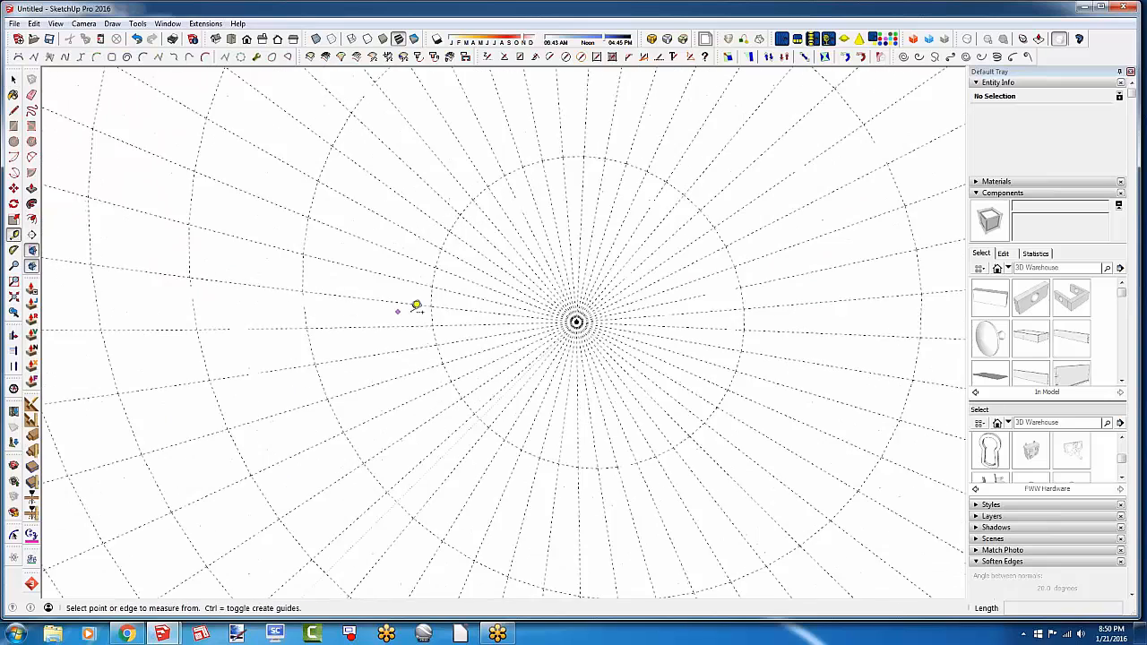
click(437, 277)
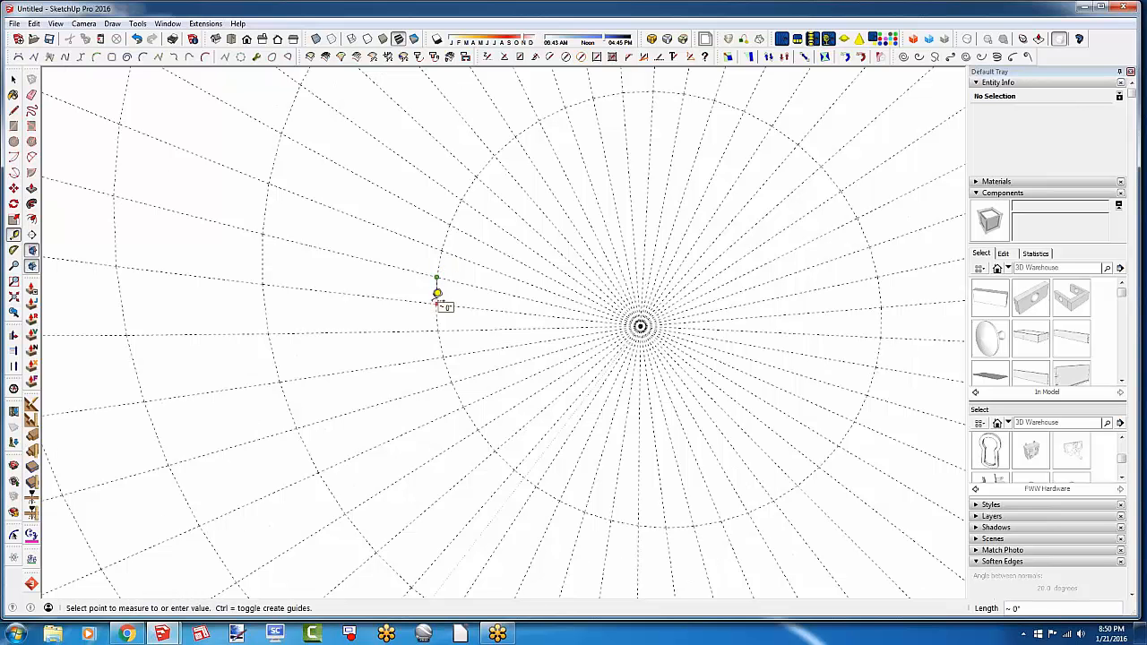
scroll(438, 296, up, 4)
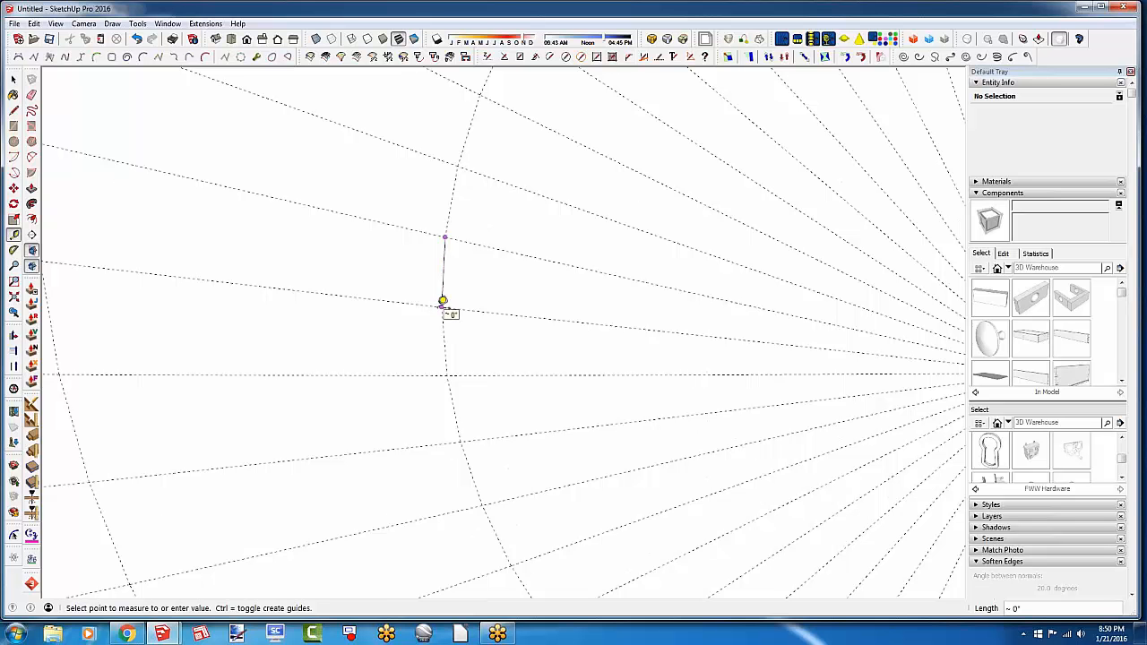
key(space)
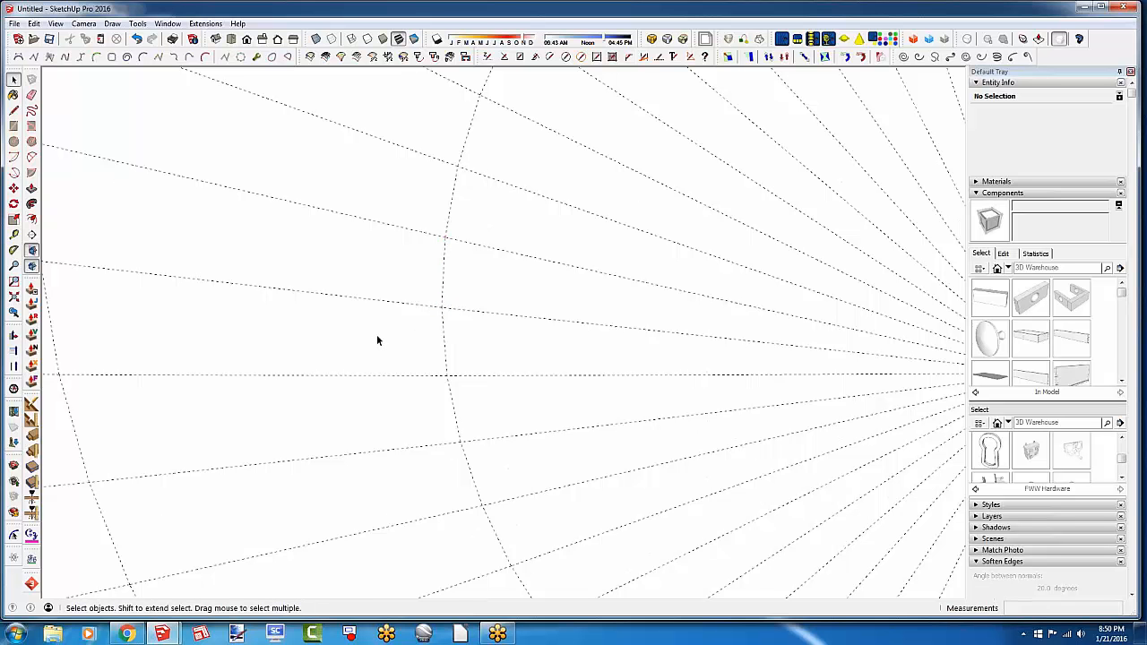
Set the knob component's axes origin at the center of the stem's end face, aligned with the model axes, and check the placement
scroll(378, 337, down, 5)
scroll(490, 390, down, 10)
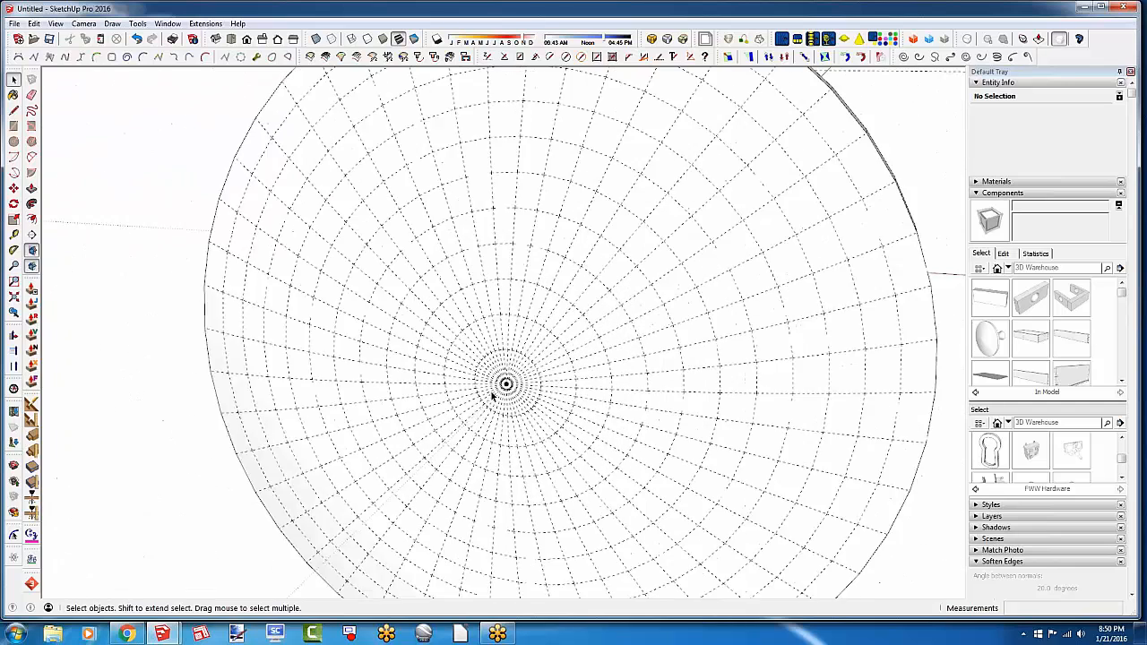
middle_drag(490, 389, 30, 378)
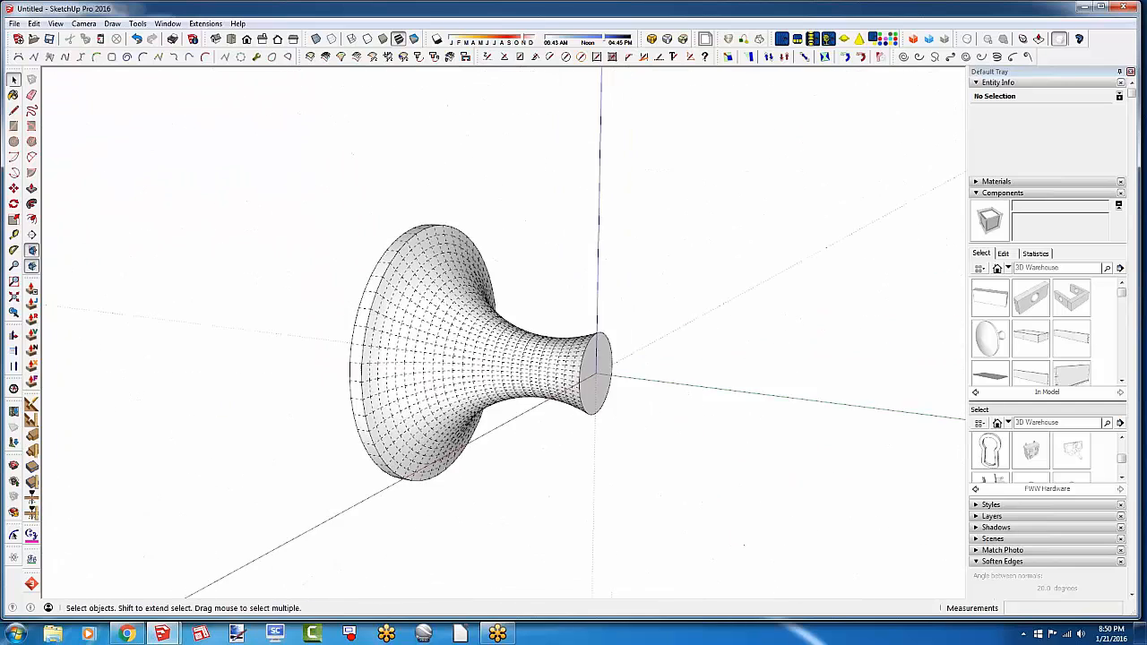
middle_drag(547, 412, 374, 462)
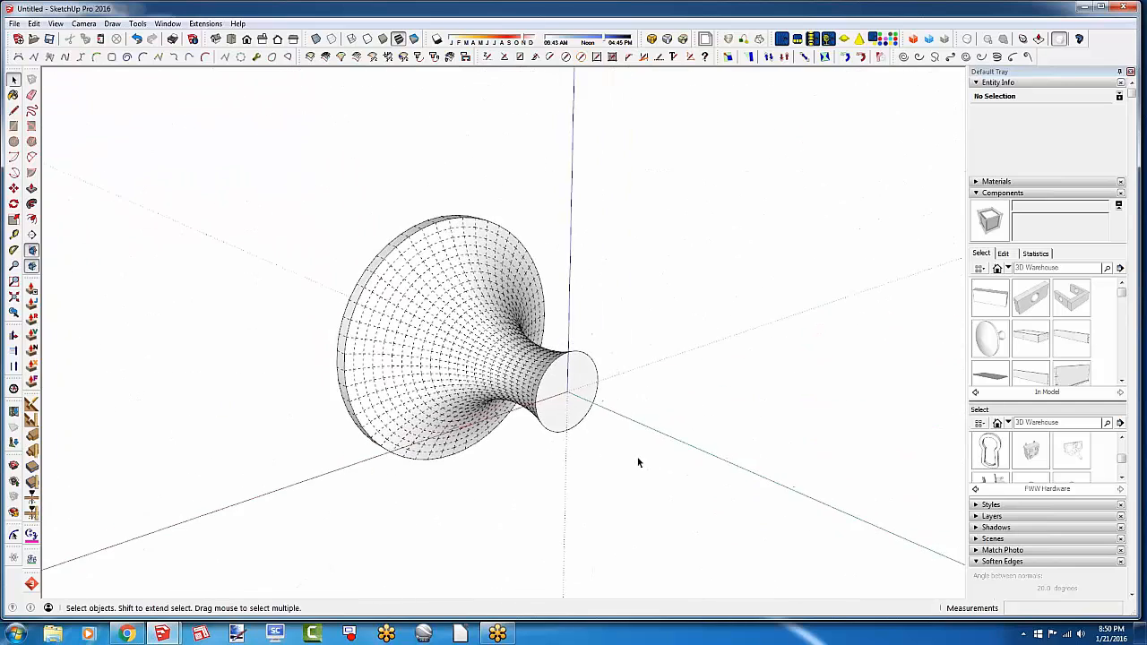
right_click(566, 414)
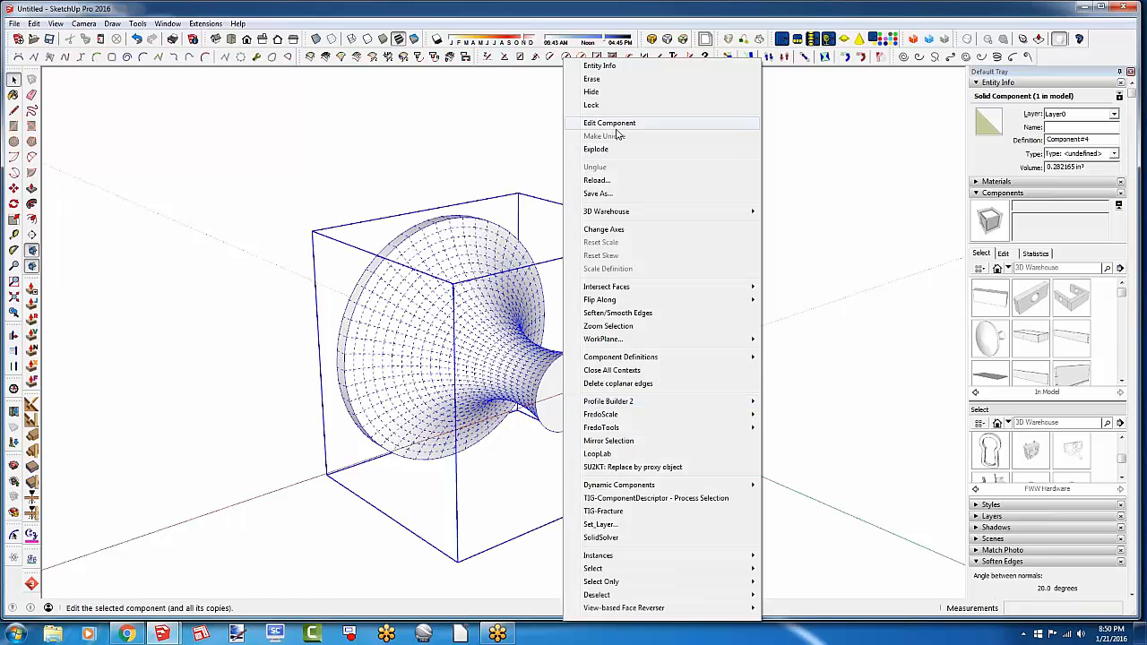
click(607, 232)
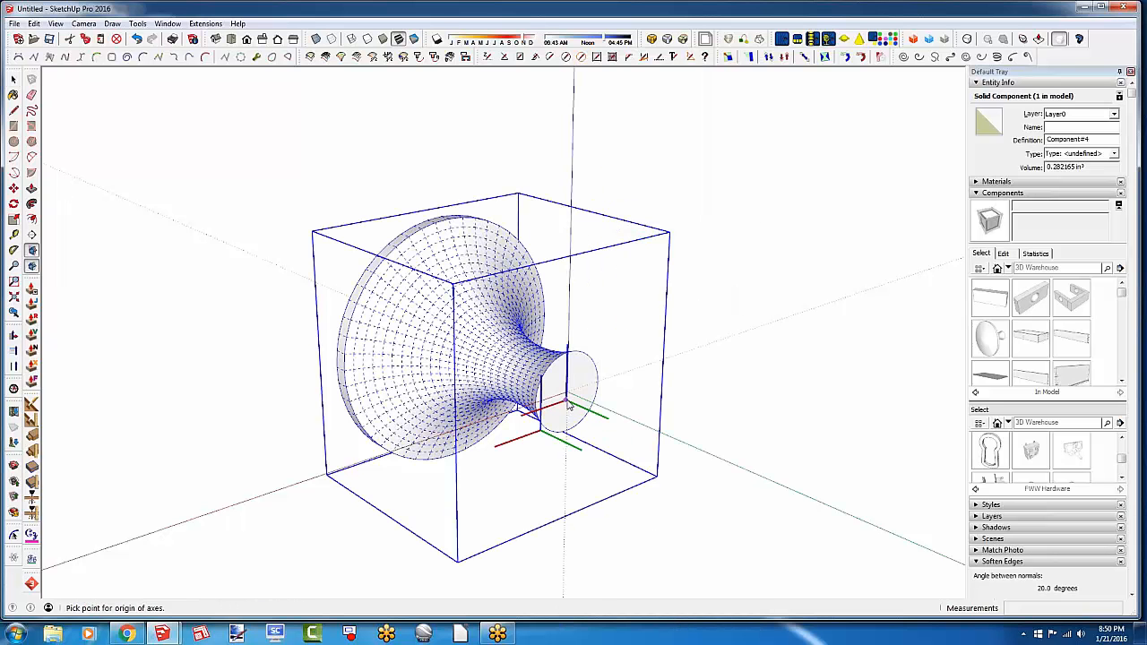
click(552, 404)
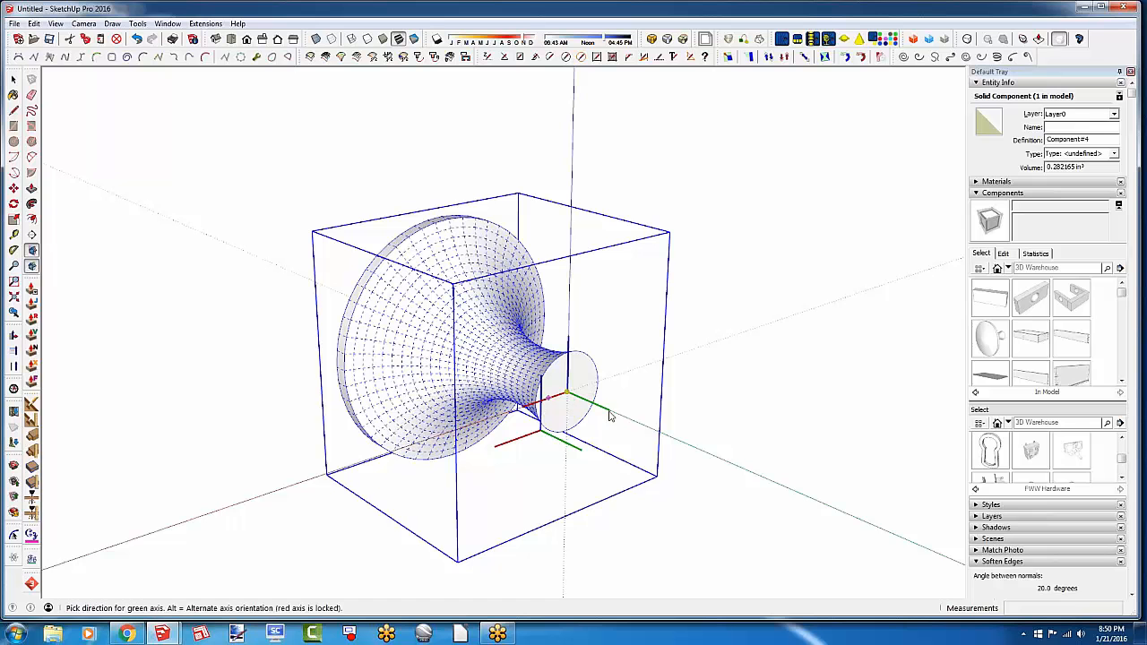
click(658, 438)
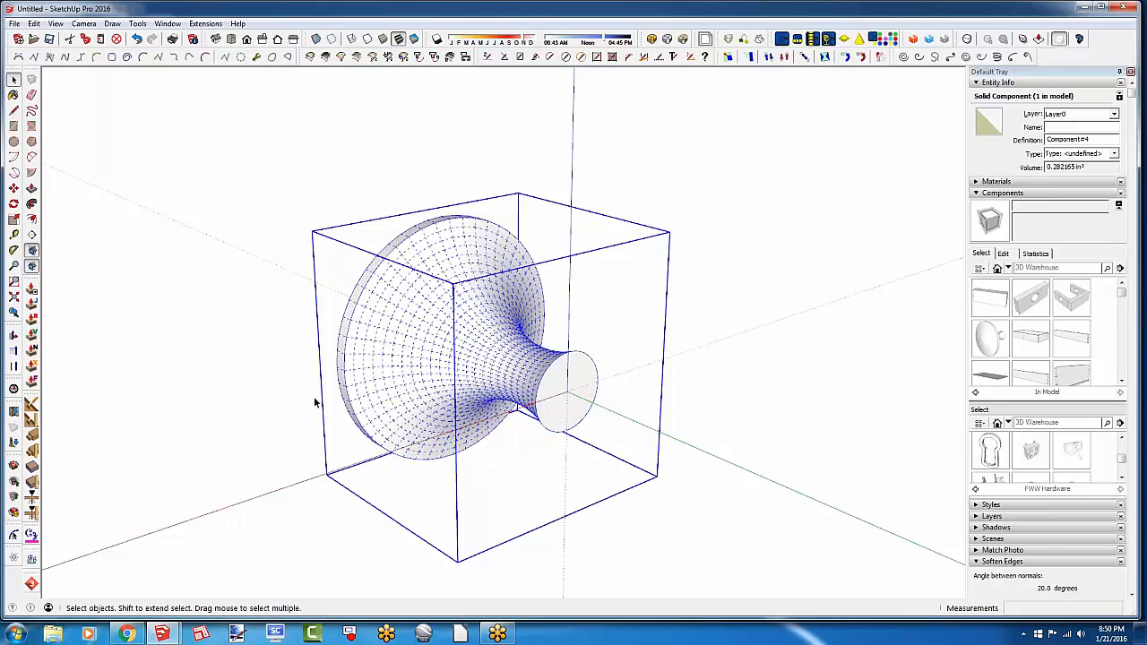
double_click(576, 403)
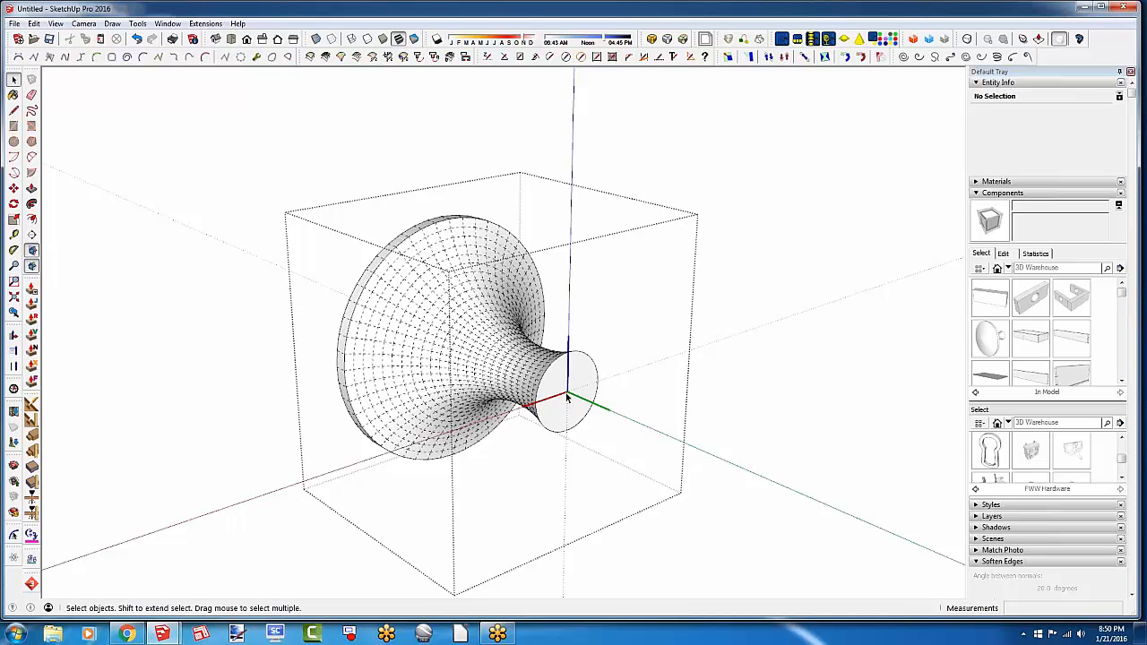
click(290, 177)
right_click(408, 340)
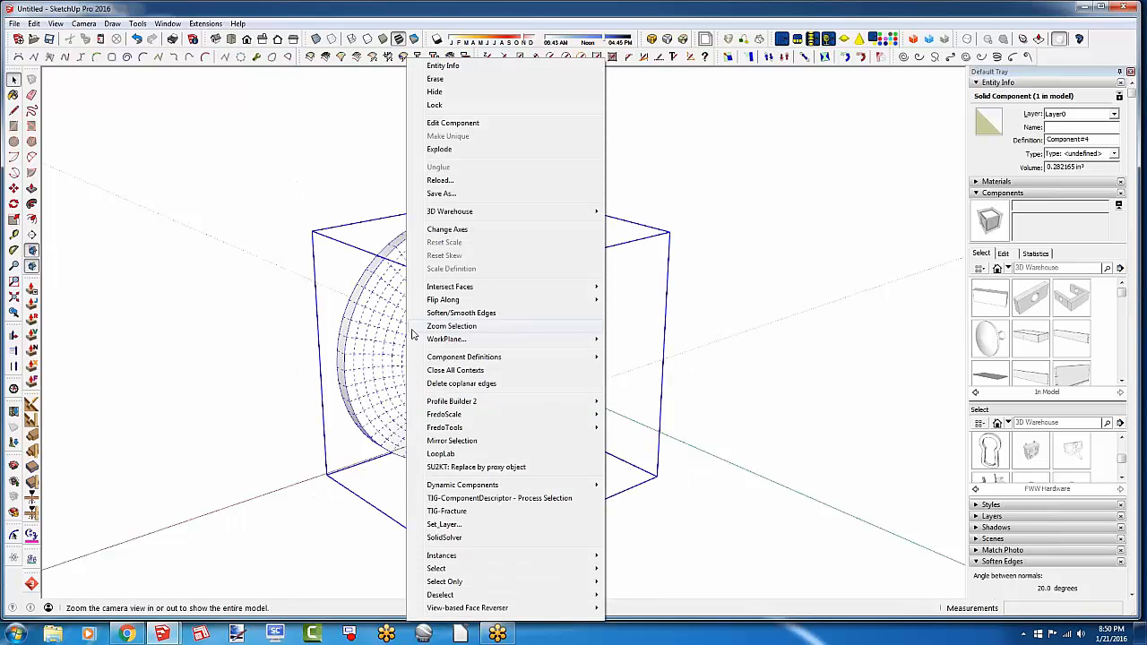
click(446, 230)
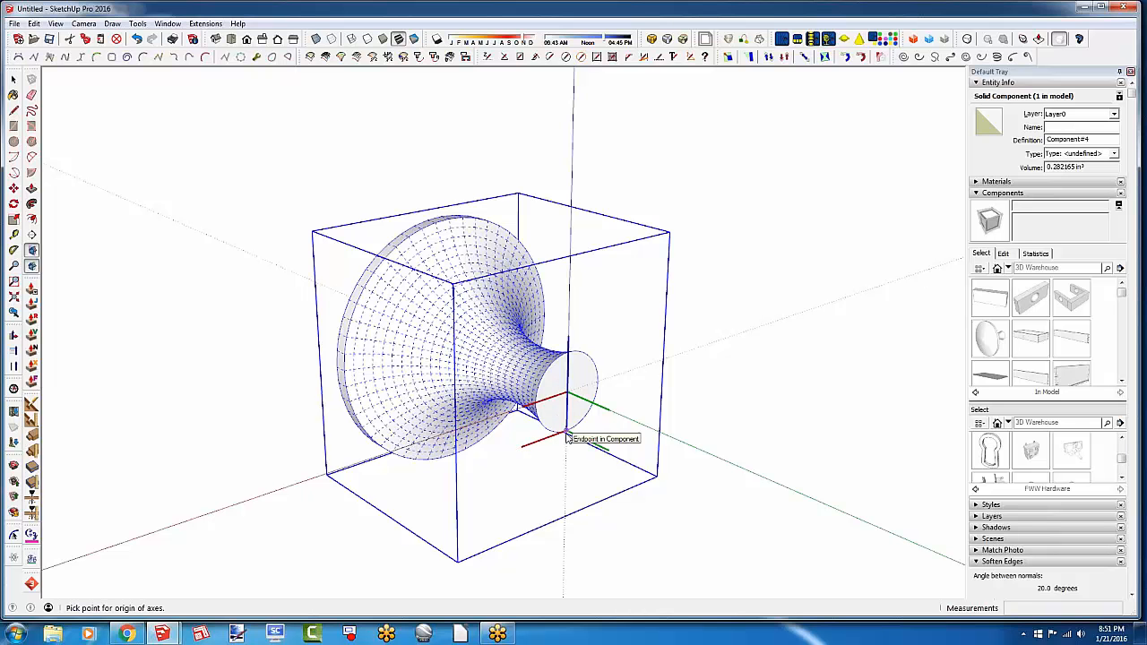
click(13, 78)
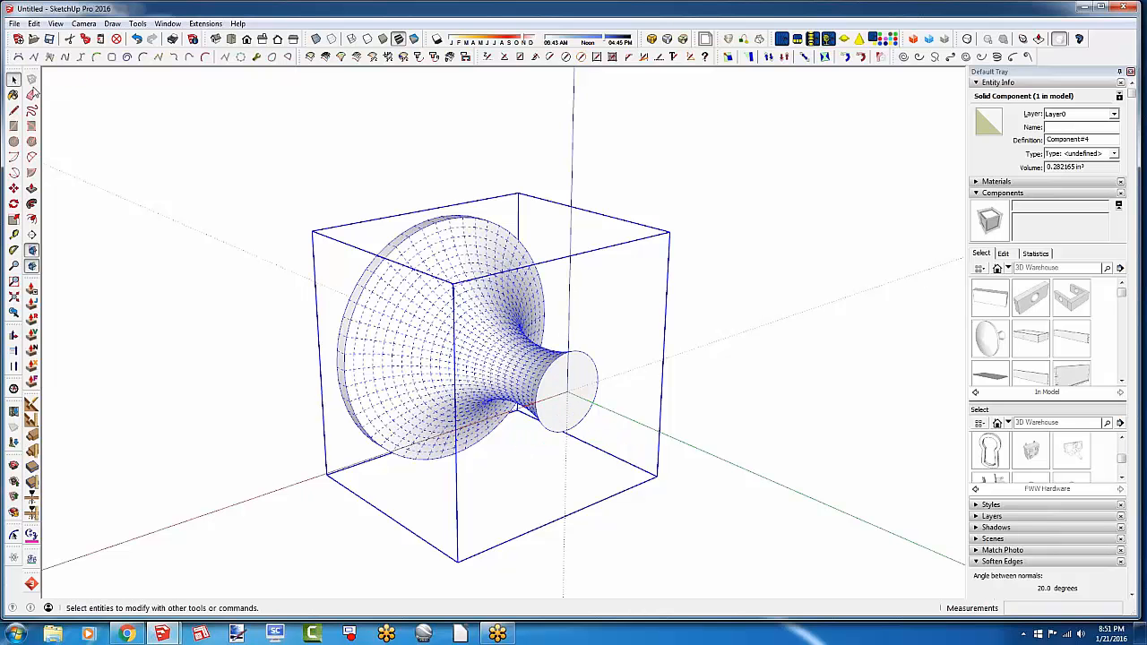
click(254, 184)
Redefine the knob component's axes with the origin at the center of the stem's end face and red and green along the model axes
middle_drag(578, 444, 578, 450)
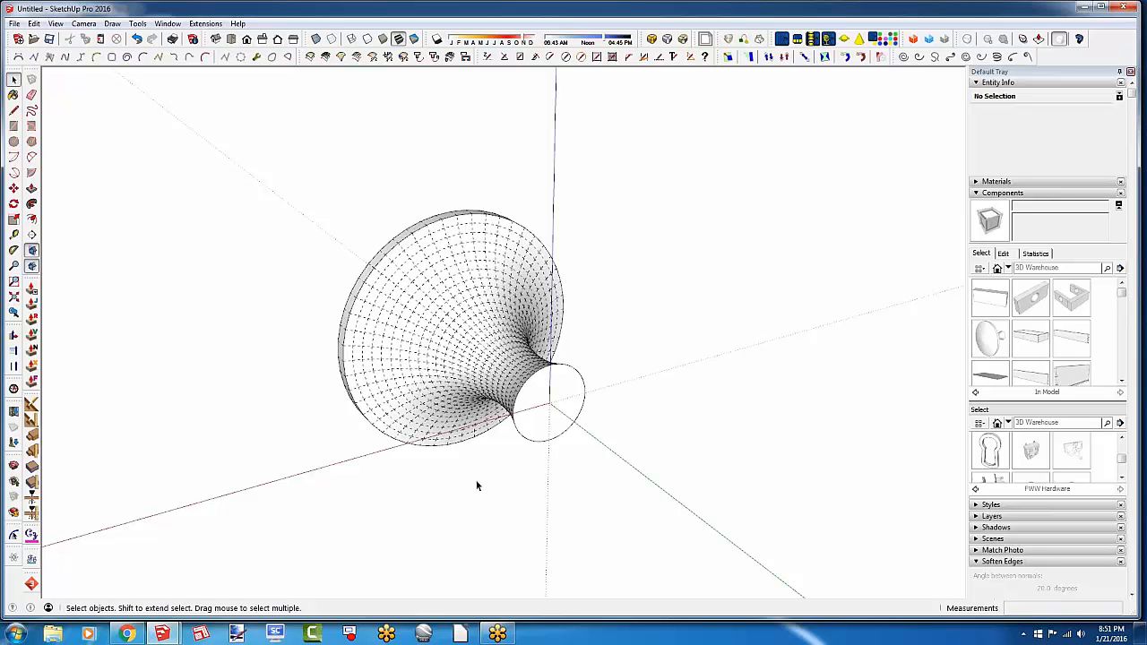
middle_drag(476, 480, 581, 472)
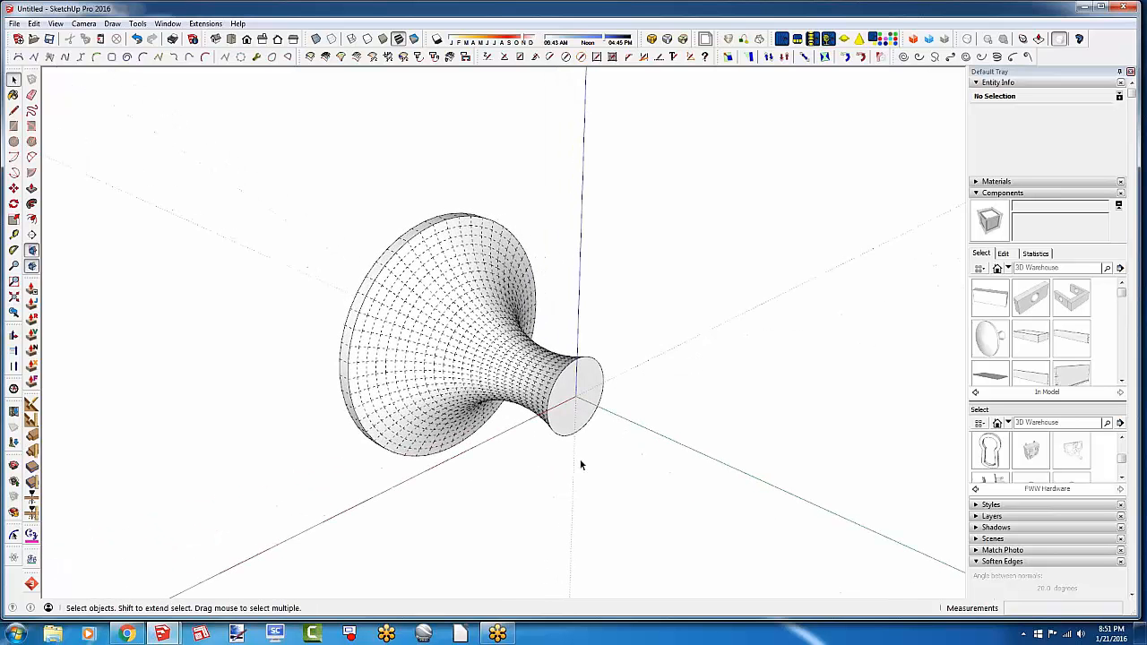
scroll(565, 387, up, 1)
scroll(564, 393, up, 1)
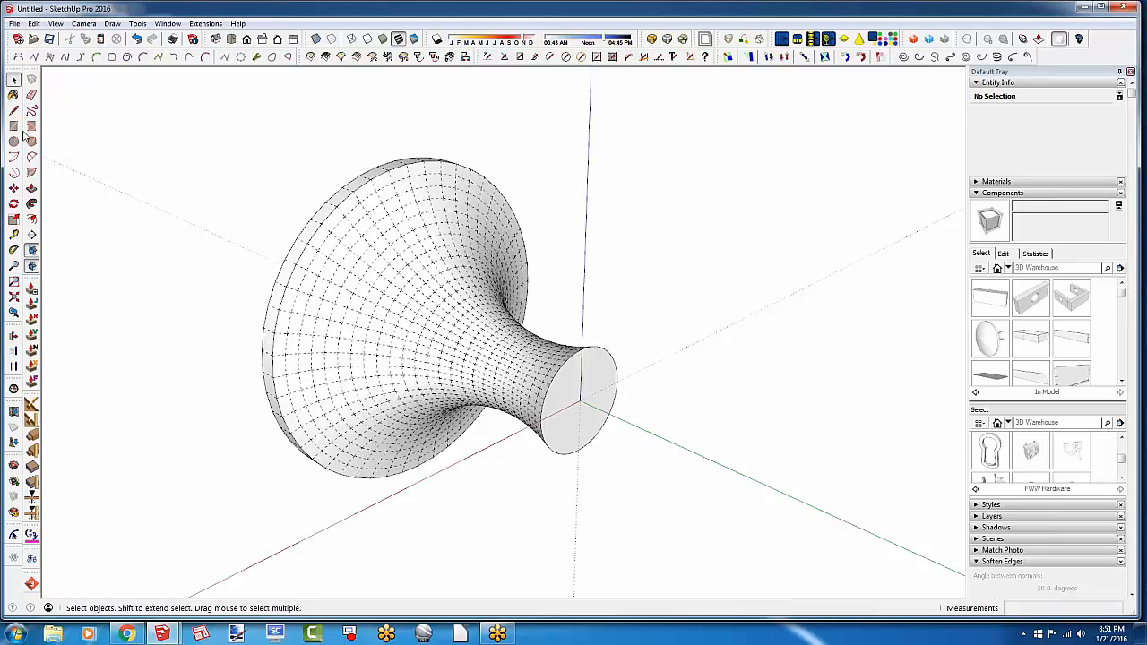
right_click(445, 356)
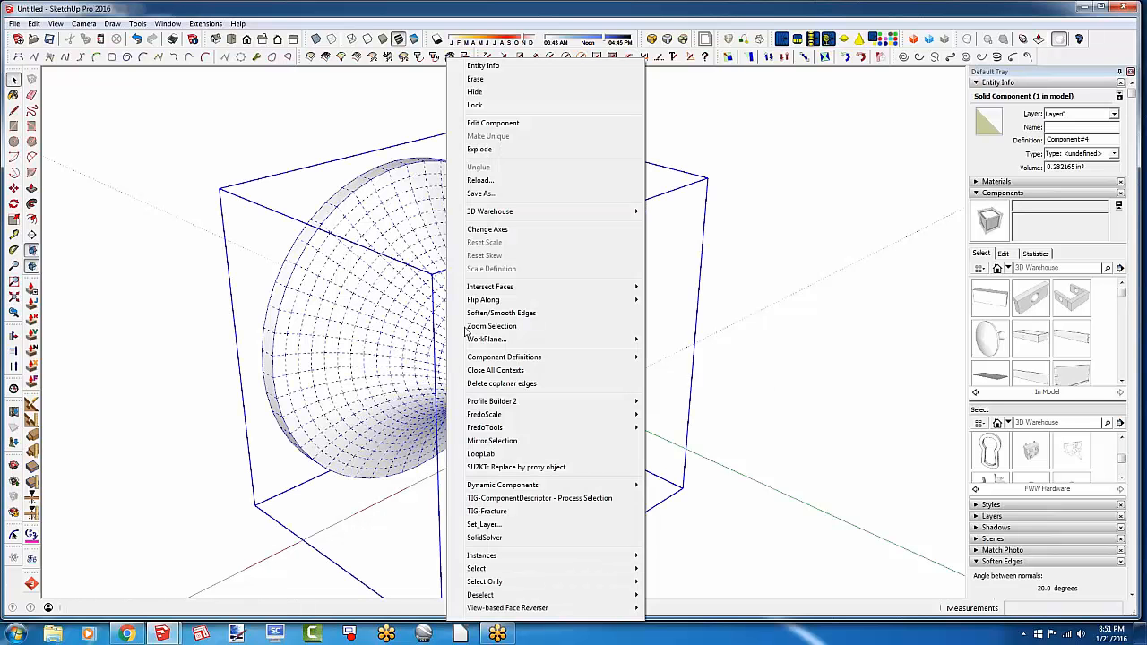
click(486, 230)
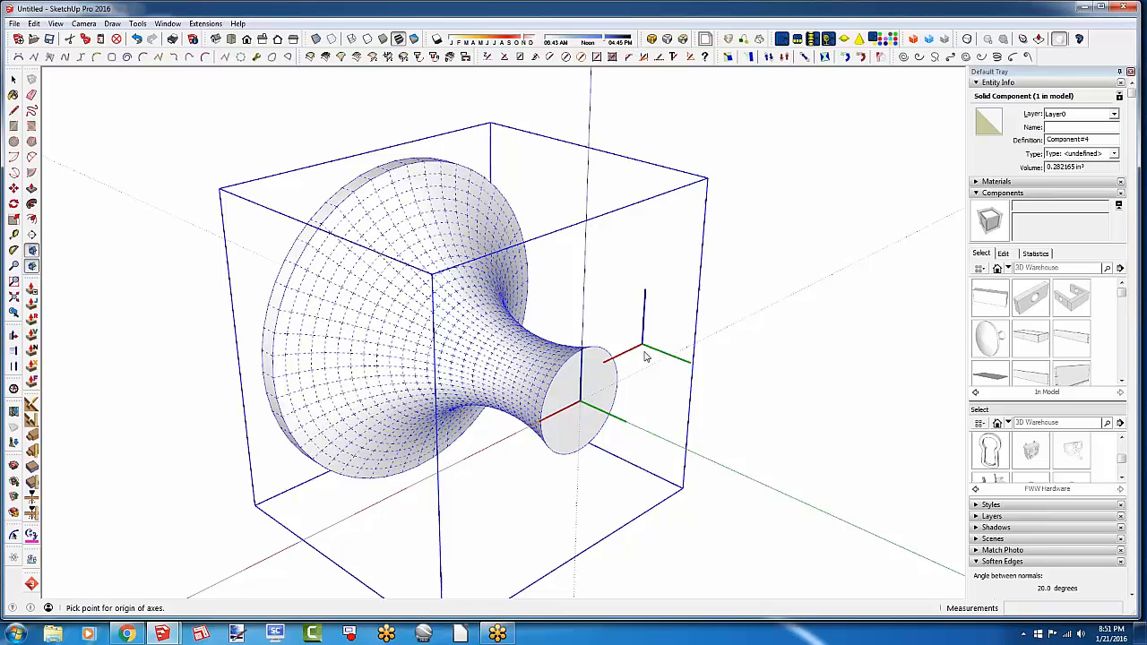
click(580, 408)
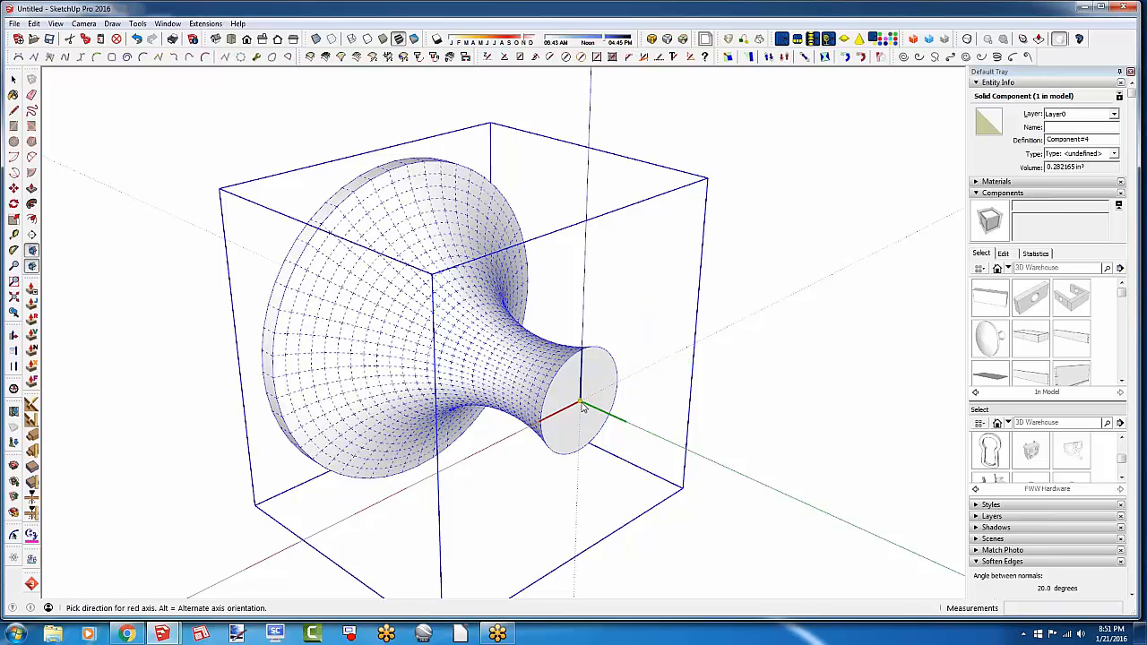
click(501, 445)
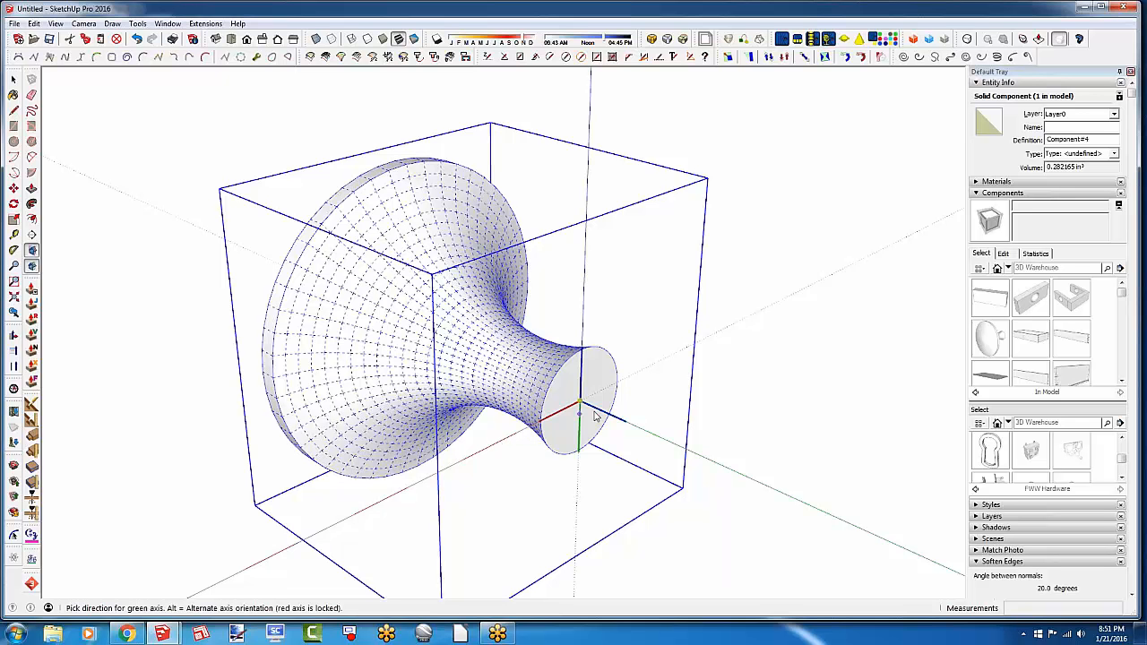
click(714, 461)
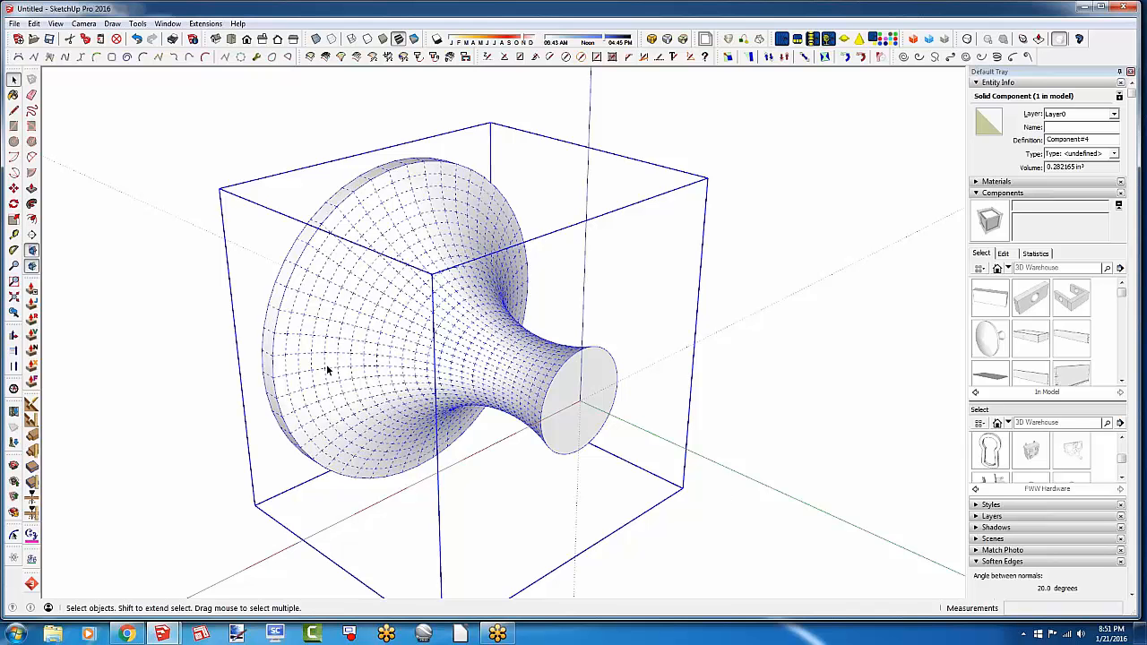
Insert another instance of the knob component on the drawer front near its end, and turn off the display of hidden geometry
scroll(351, 324, down, 5)
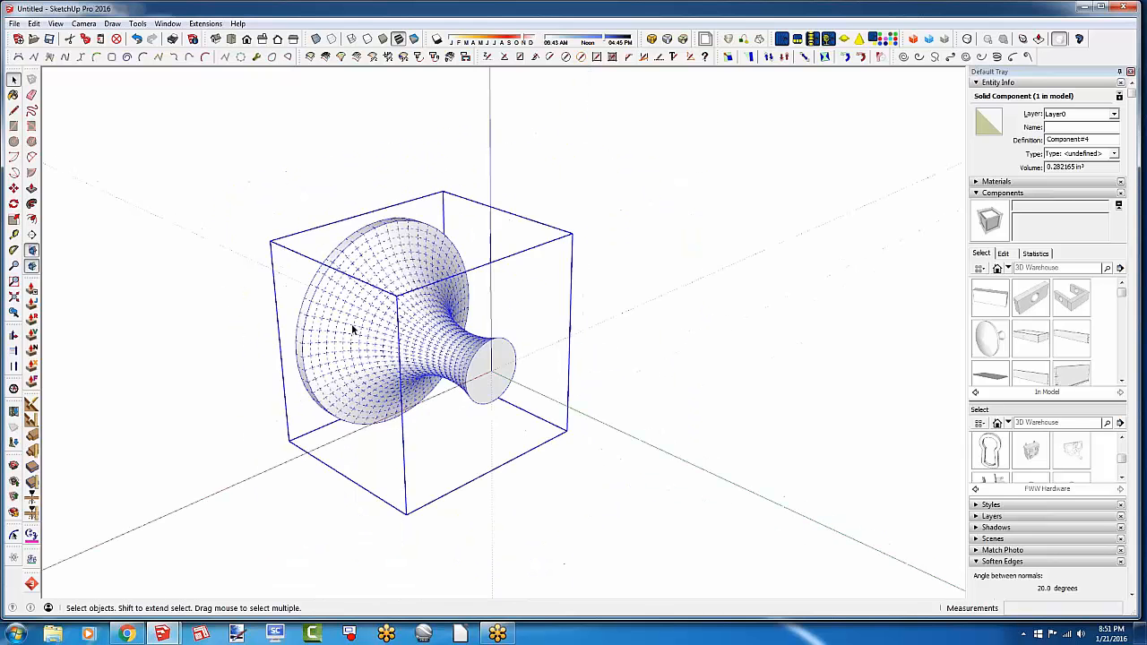
scroll(354, 321, down, 3)
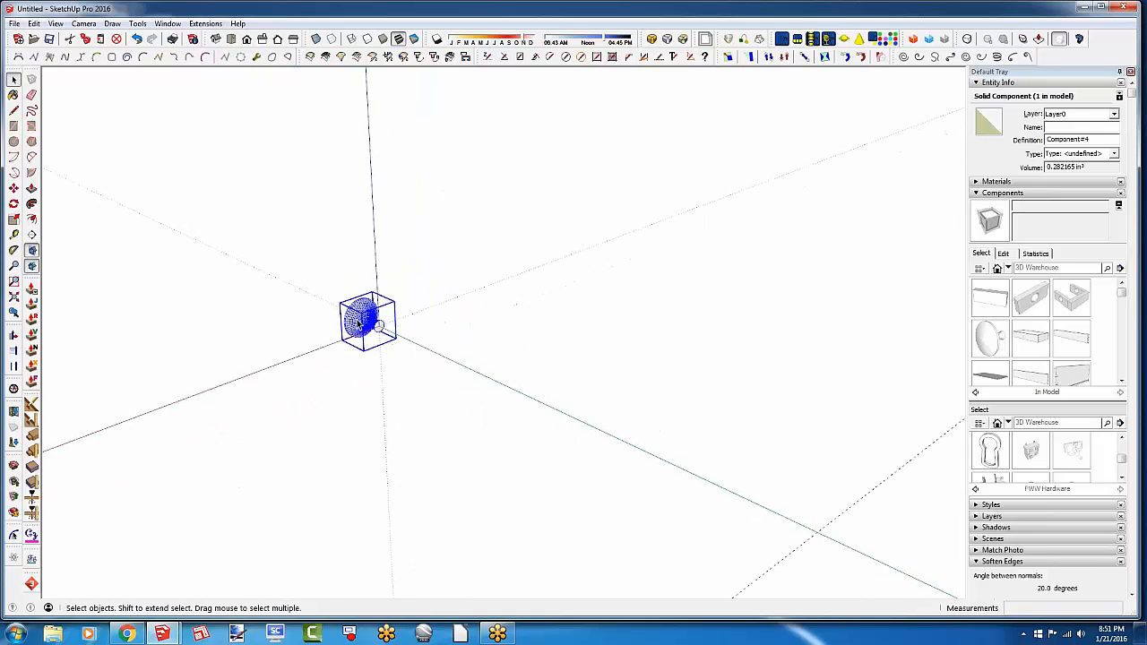
middle_drag(355, 319, 828, 422)
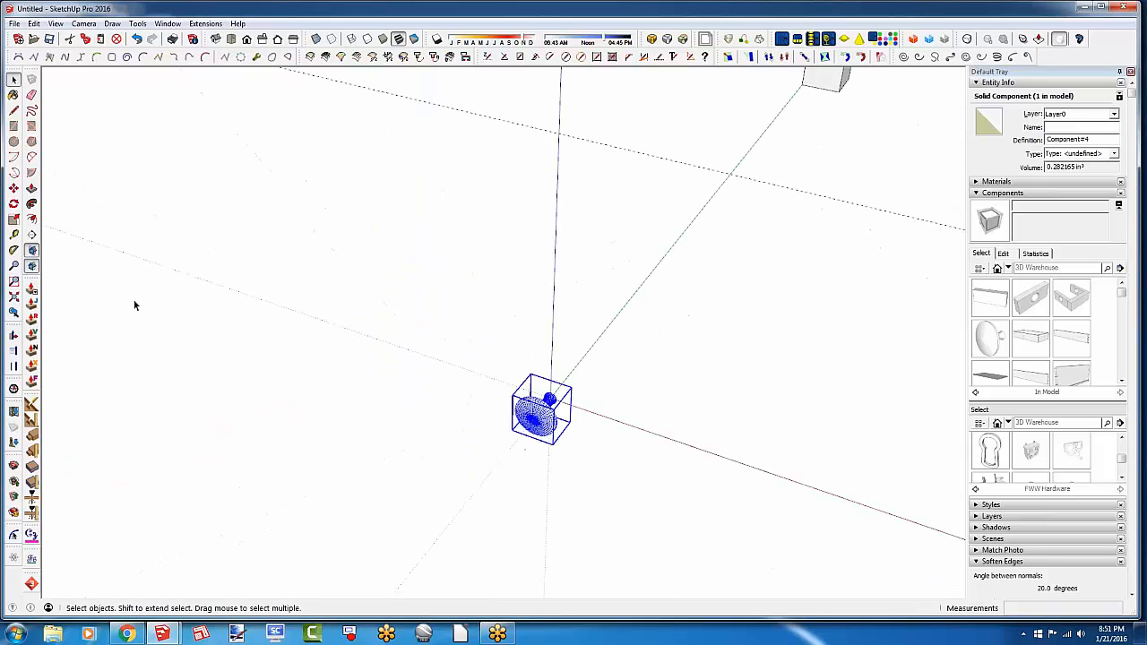
click(14, 297)
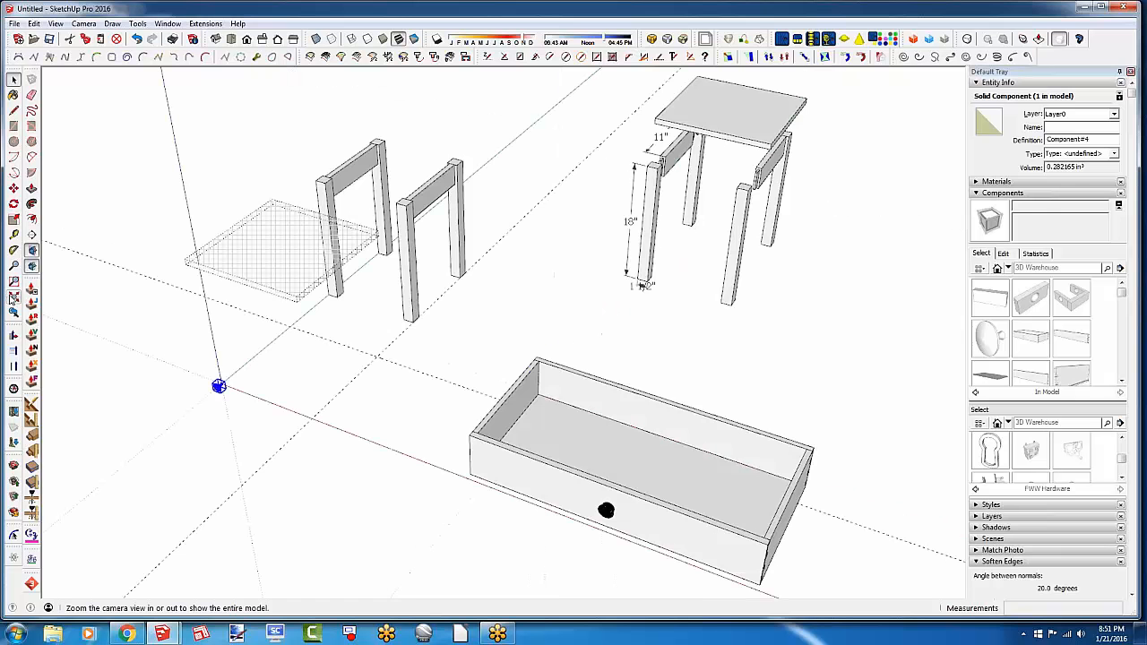
click(989, 339)
scroll(507, 479, up, 5)
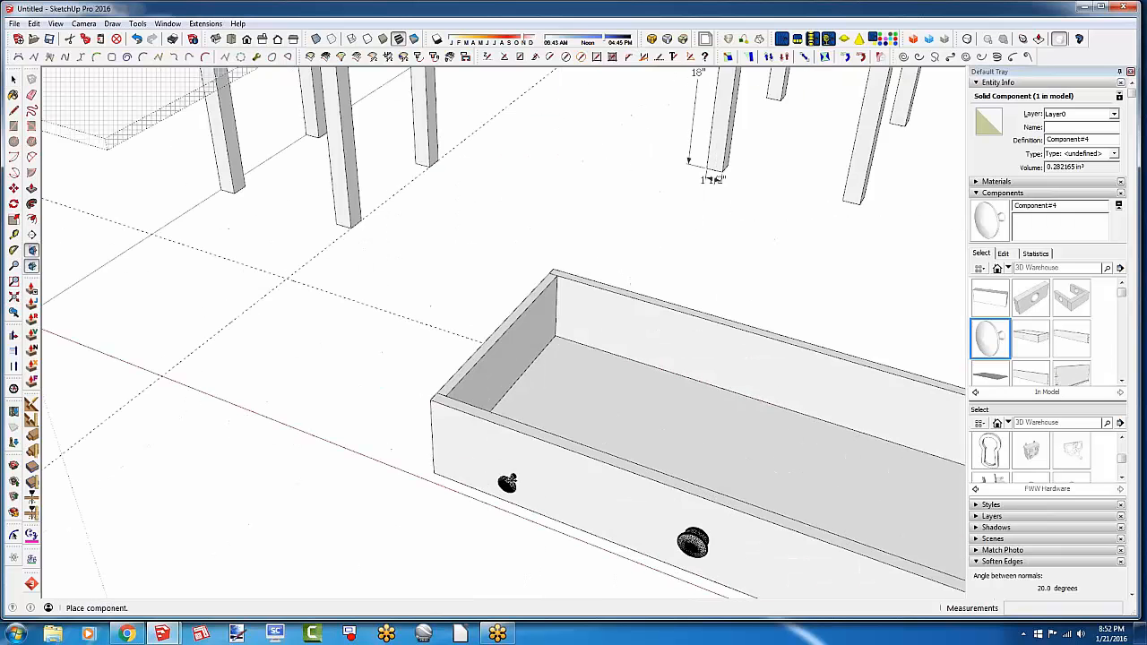
scroll(502, 482, up, 6)
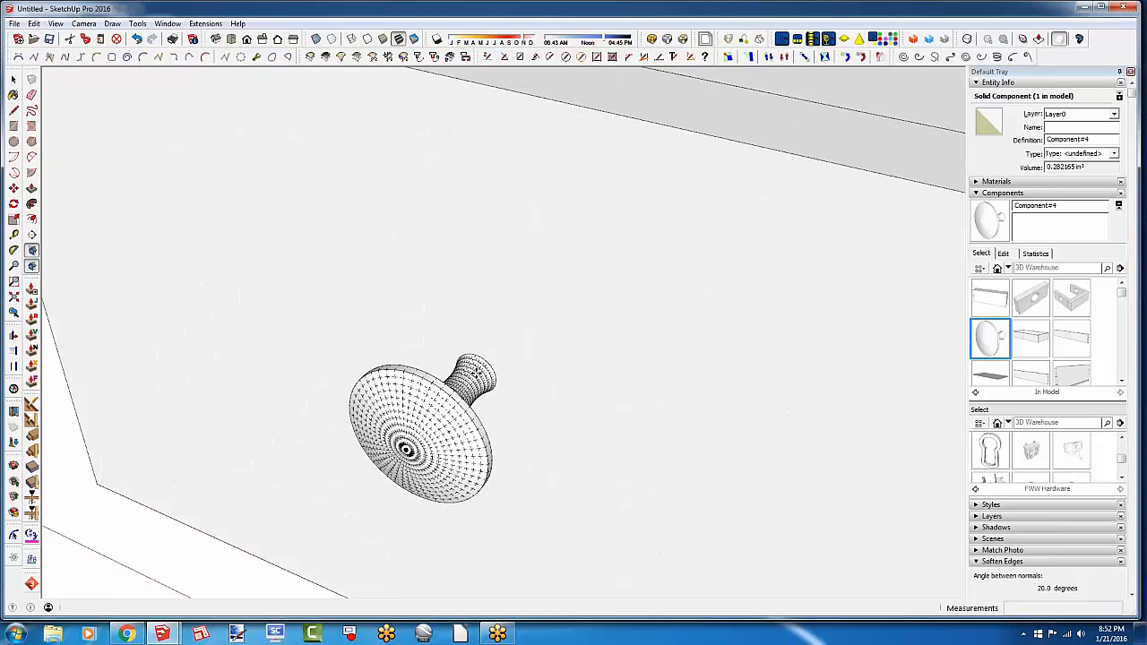
click(476, 370)
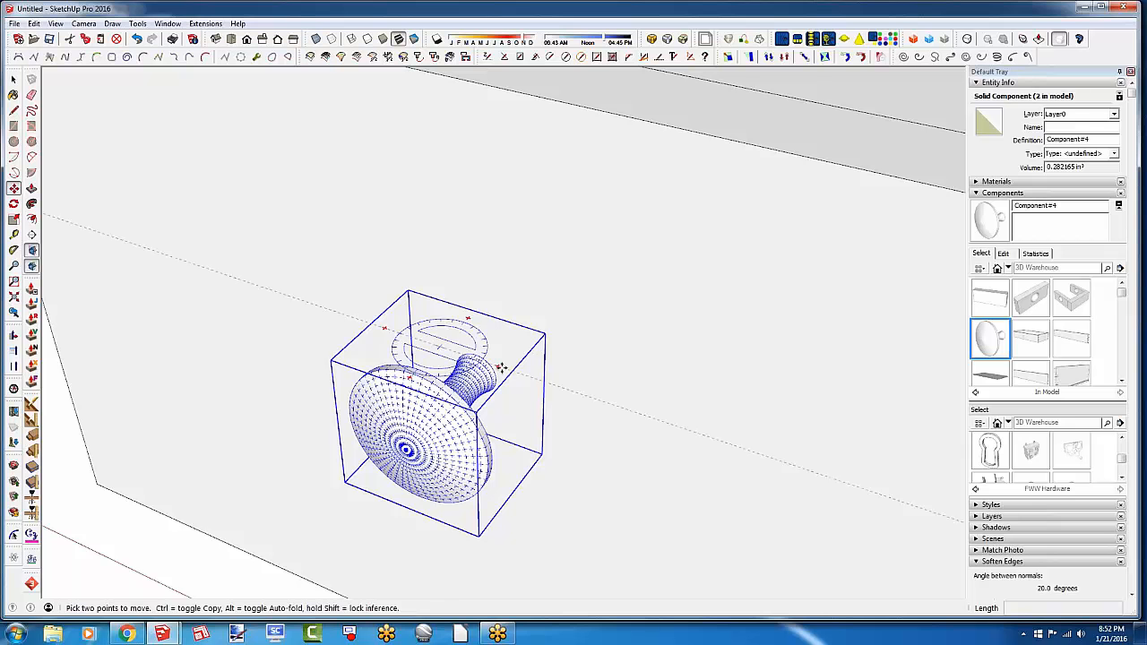
click(56, 24)
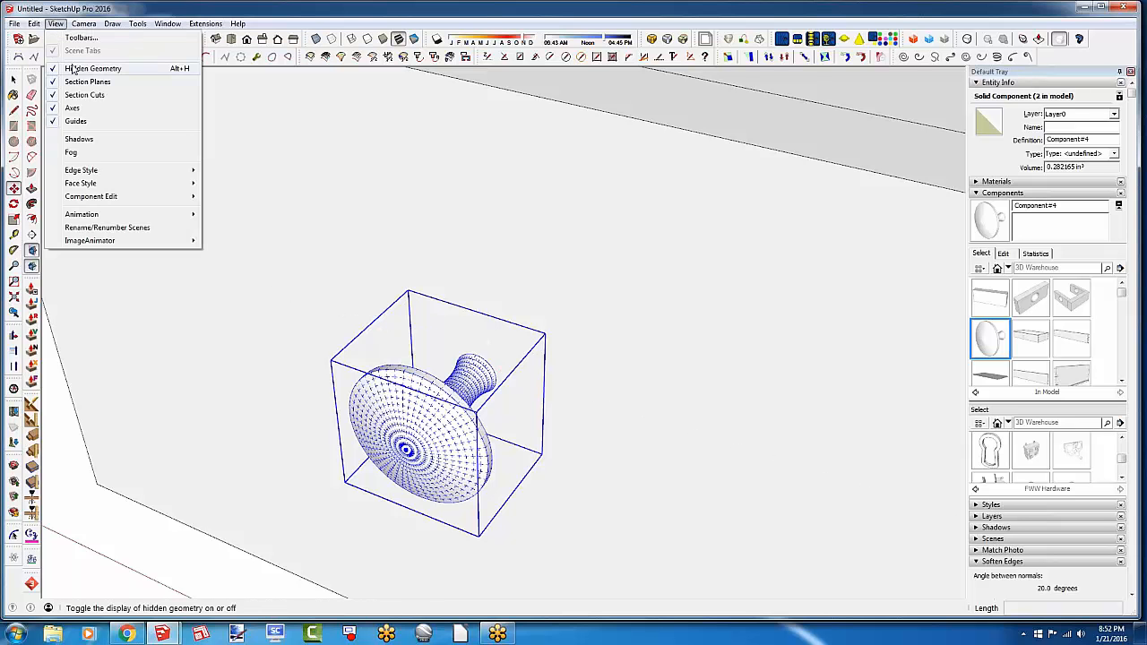
click(72, 68)
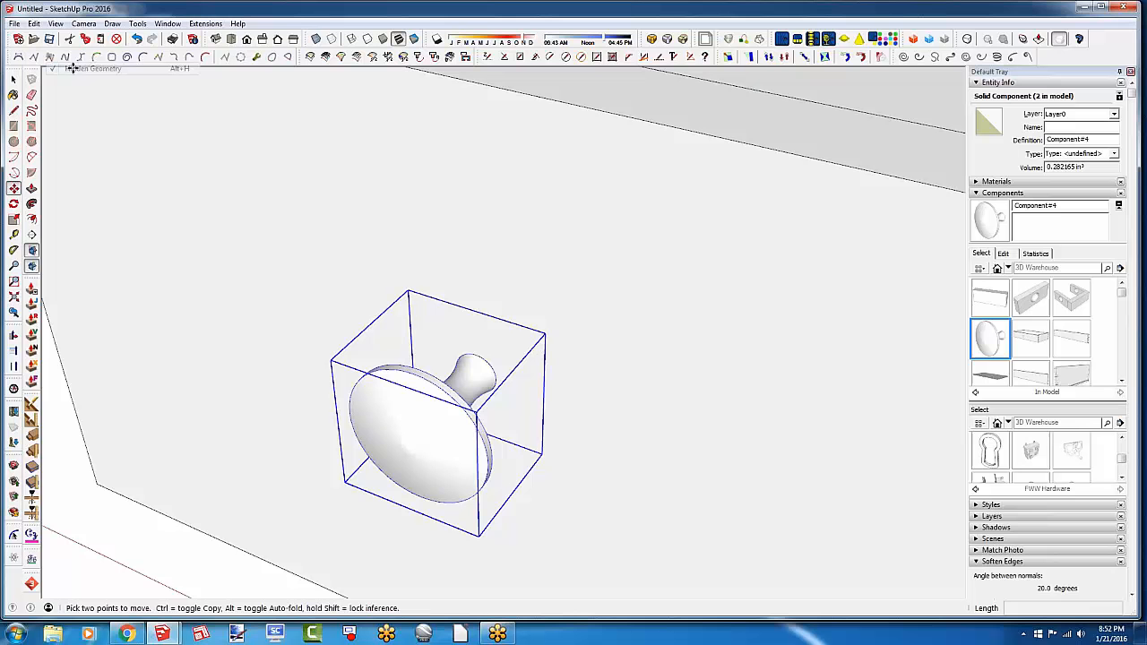
Place a further knob instance by its stem end on the drawer front's upper corner, and delete that instance
click(991, 338)
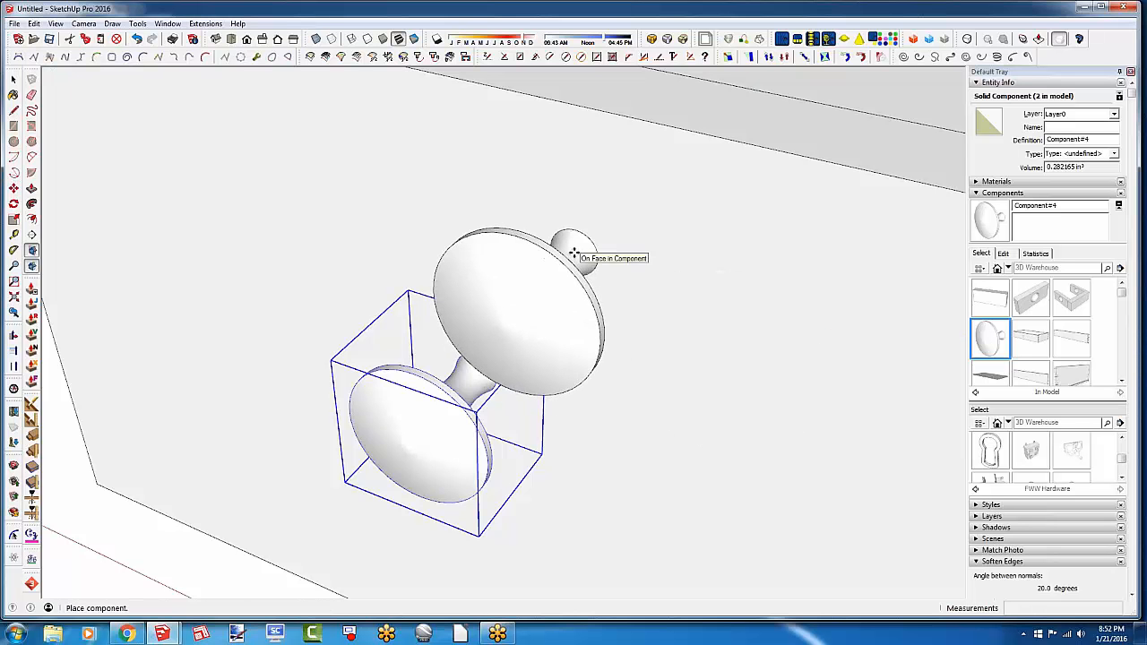
scroll(552, 259, down, 5)
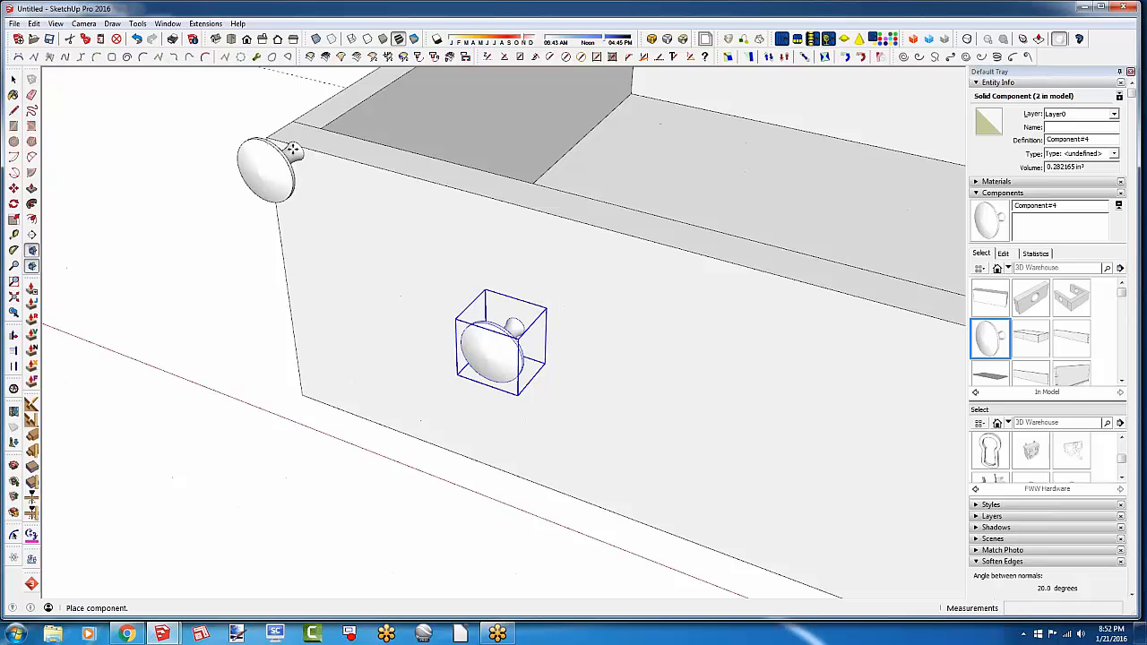
click(267, 140)
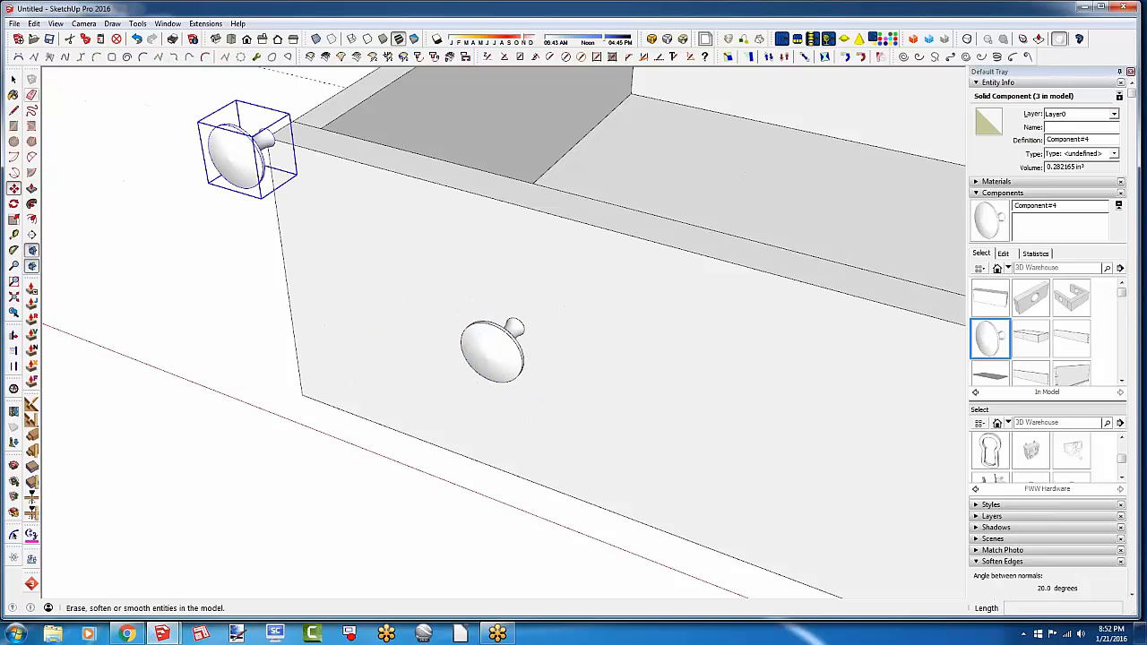
click(14, 81)
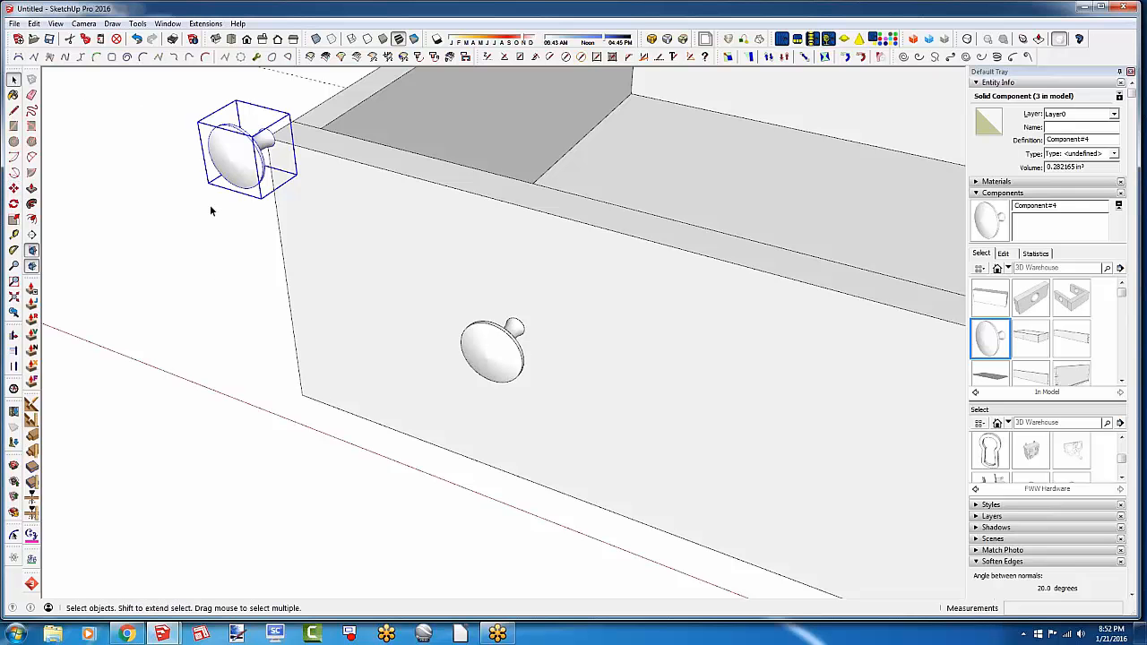
key(Delete)
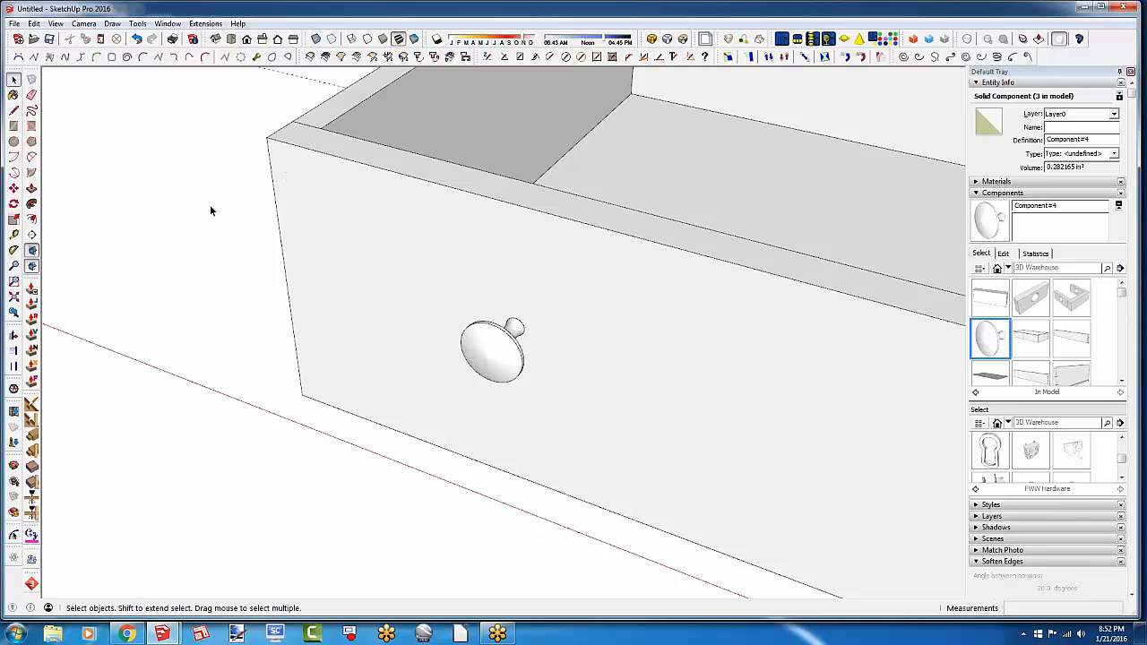
Start a new empty model without saving the changes to the current table model
scroll(690, 427, down, 5)
scroll(719, 452, down, 6)
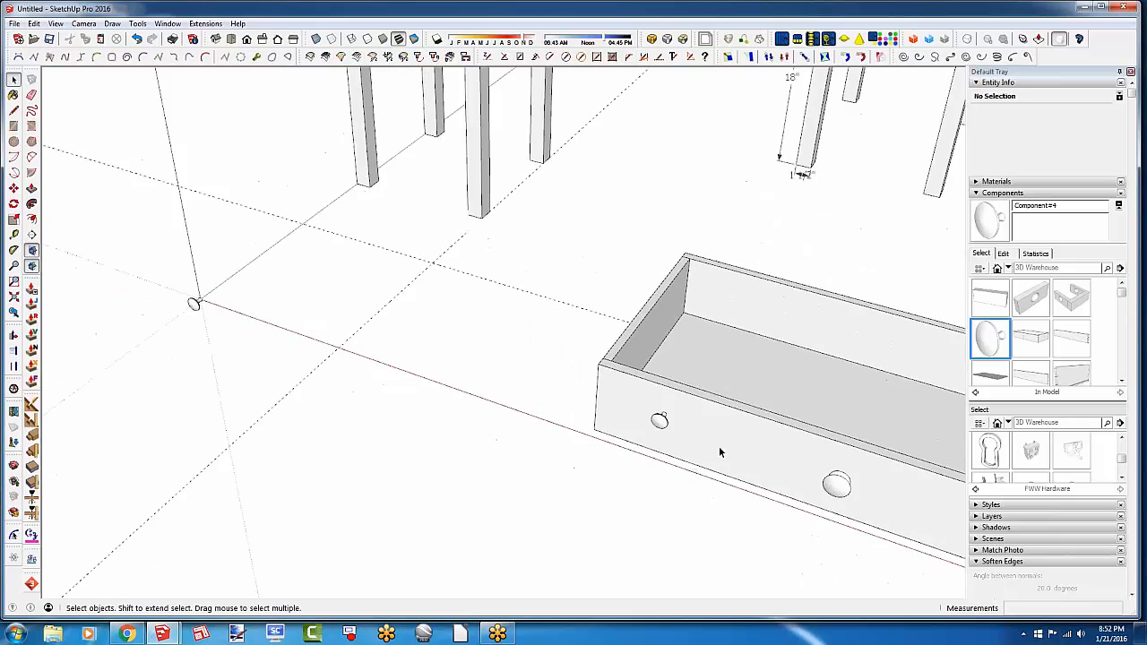
scroll(356, 338, up, 6)
scroll(346, 363, up, 5)
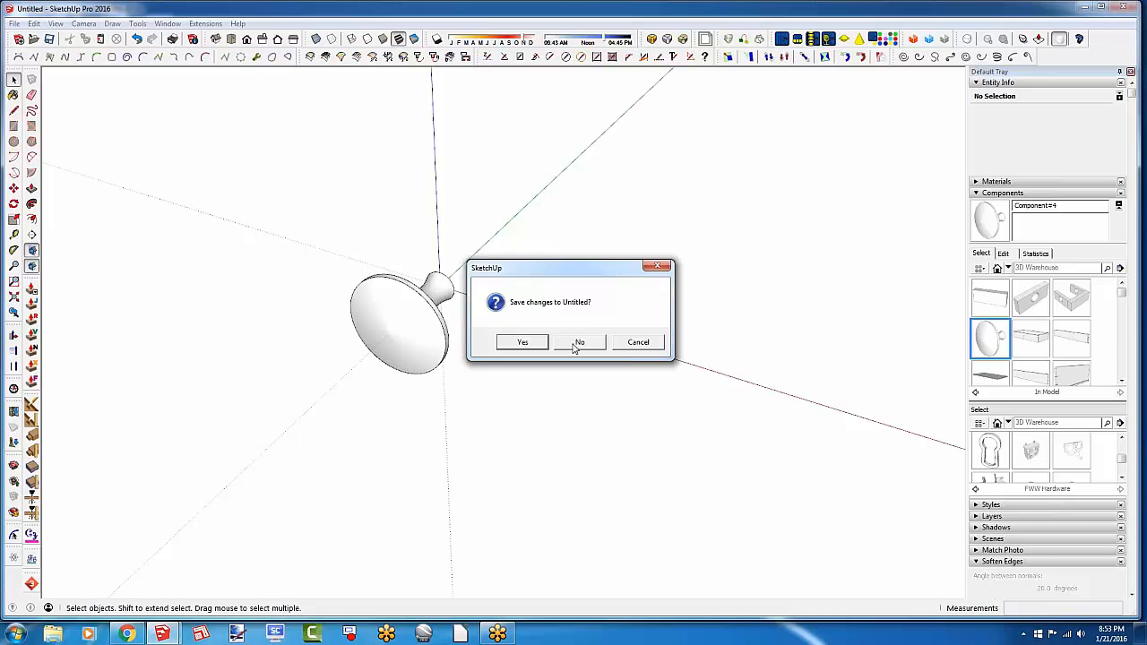
click(579, 341)
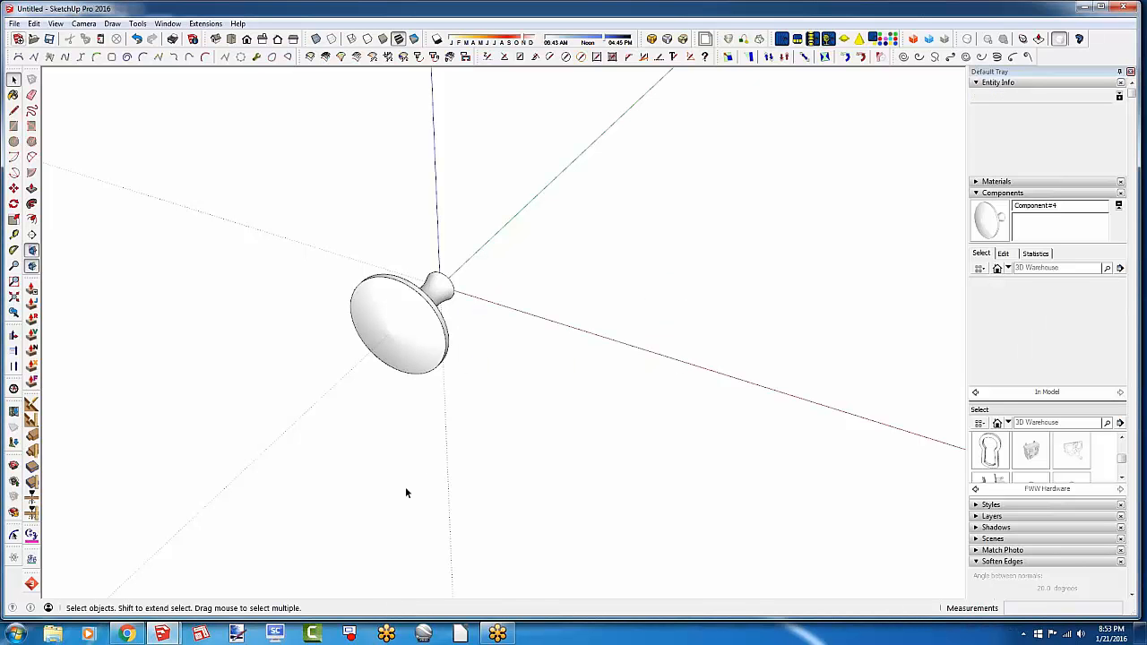
Draw a rectangle on the ground plane from the origin, about 4 inches long along the red axis
click(14, 125)
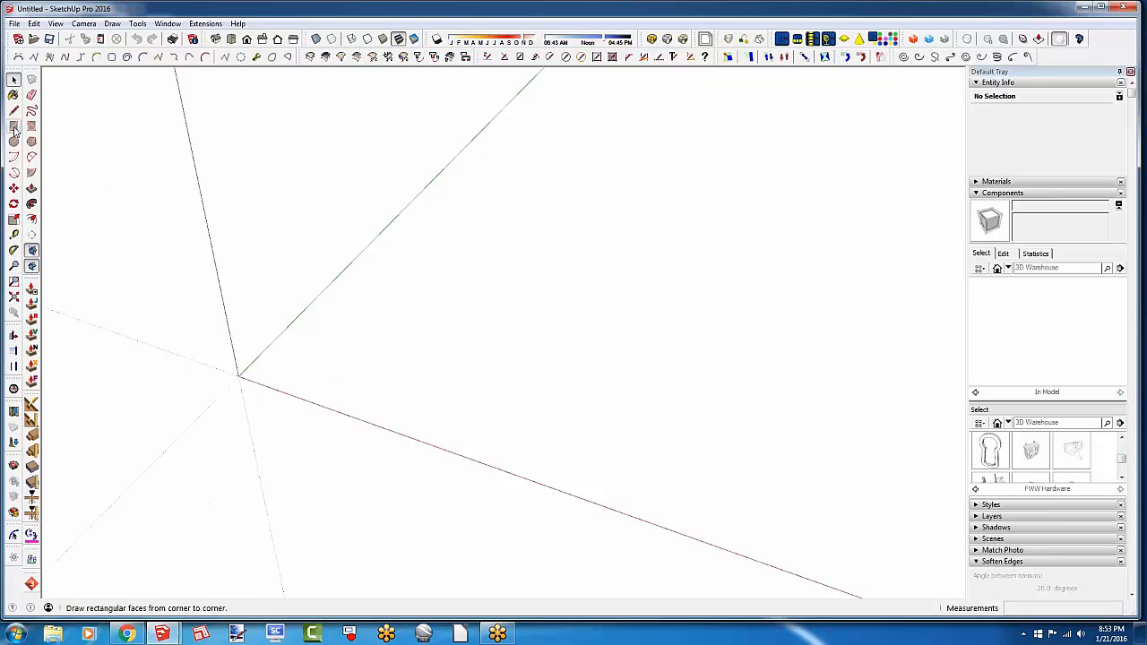
click(240, 376)
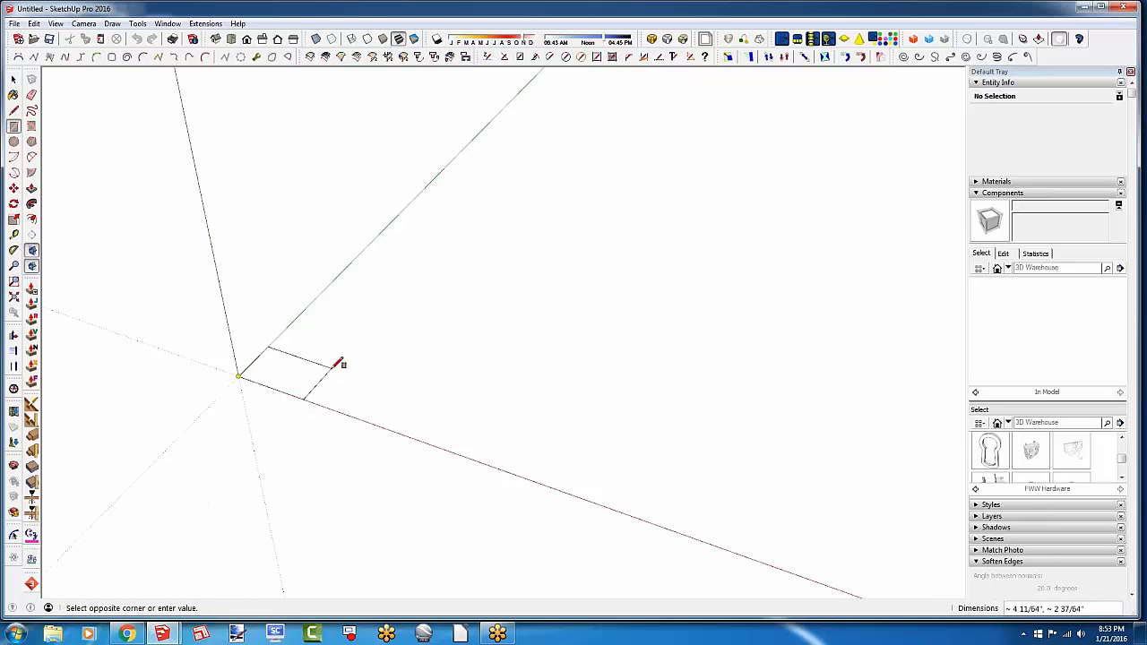
click(328, 368)
key(space)
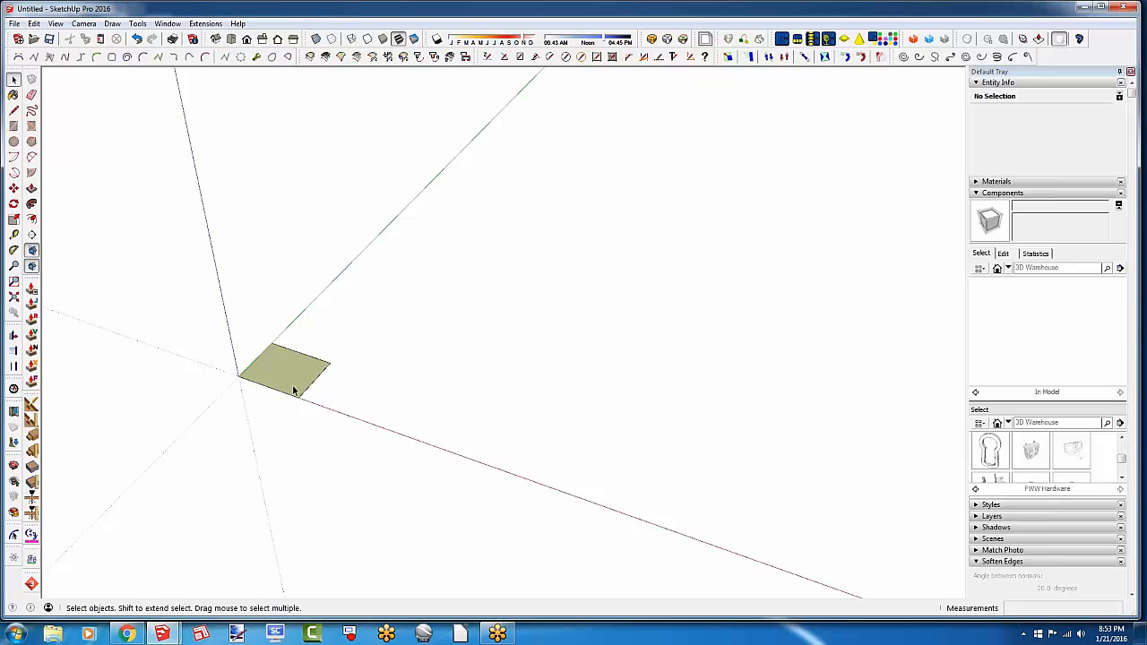
Draw a tiny separate edge on the ground just outside the rectangle's corner at the origin
click(14, 110)
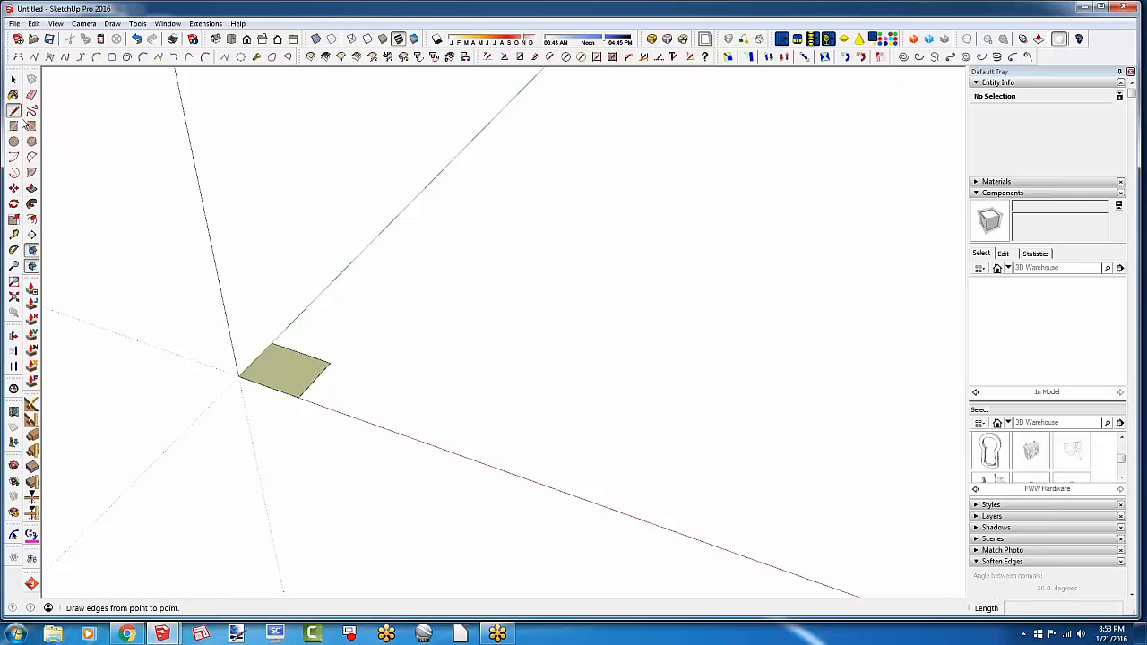
click(226, 380)
click(223, 385)
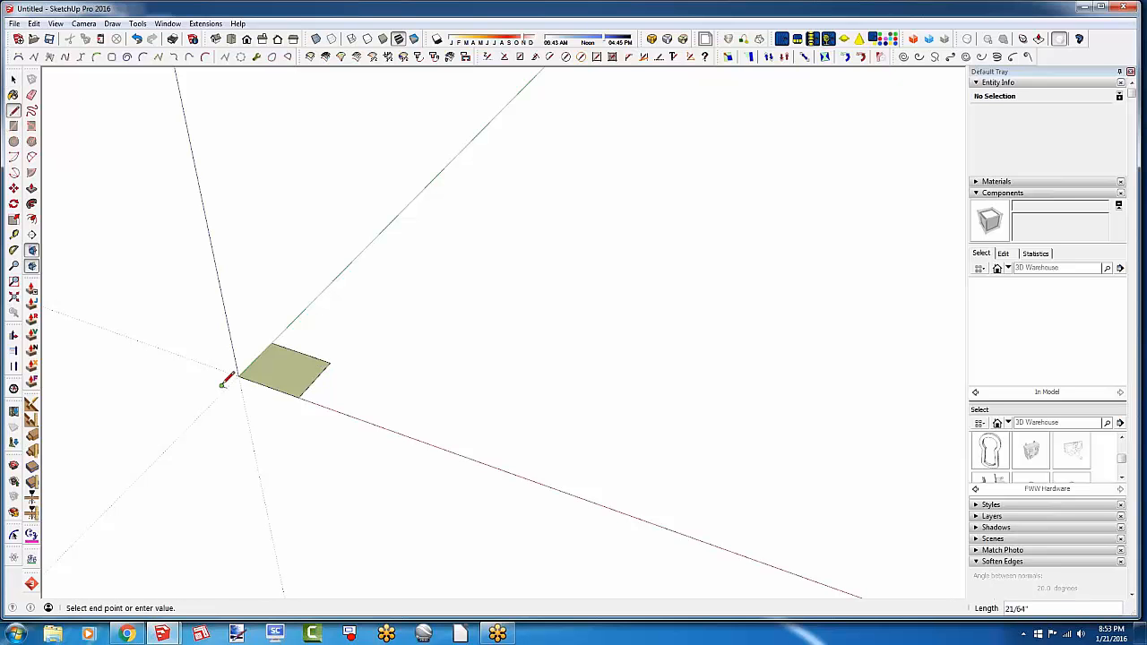
key(space)
Push/Pull the rectangle upward into a low box
double_click(246, 375)
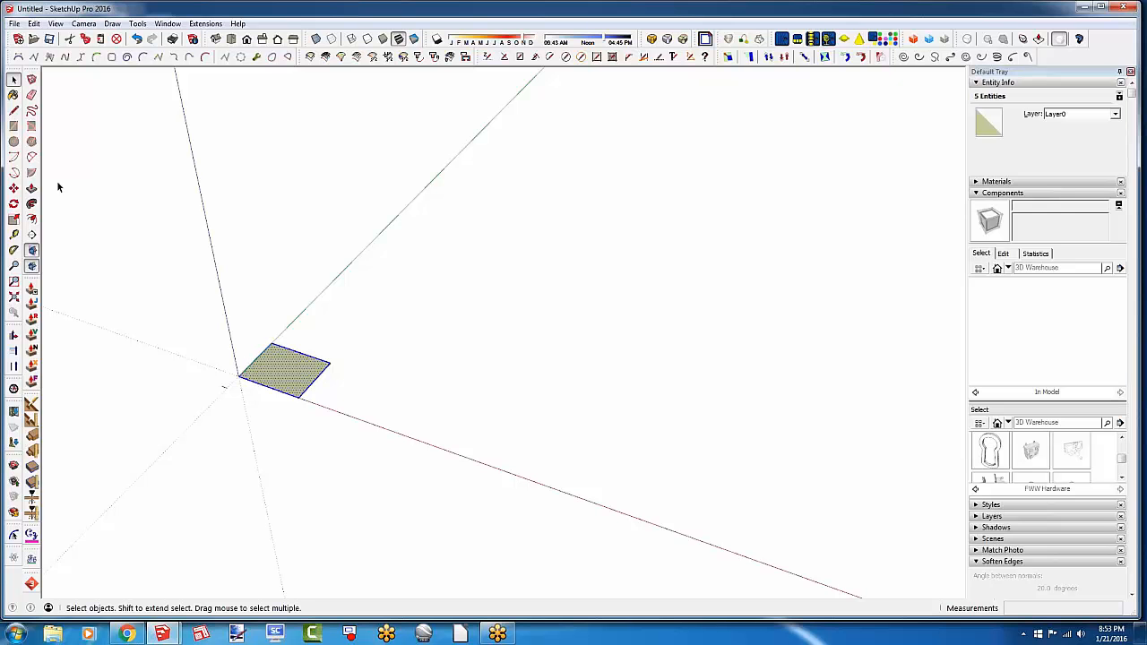
key(p)
click(303, 376)
click(300, 364)
key(space)
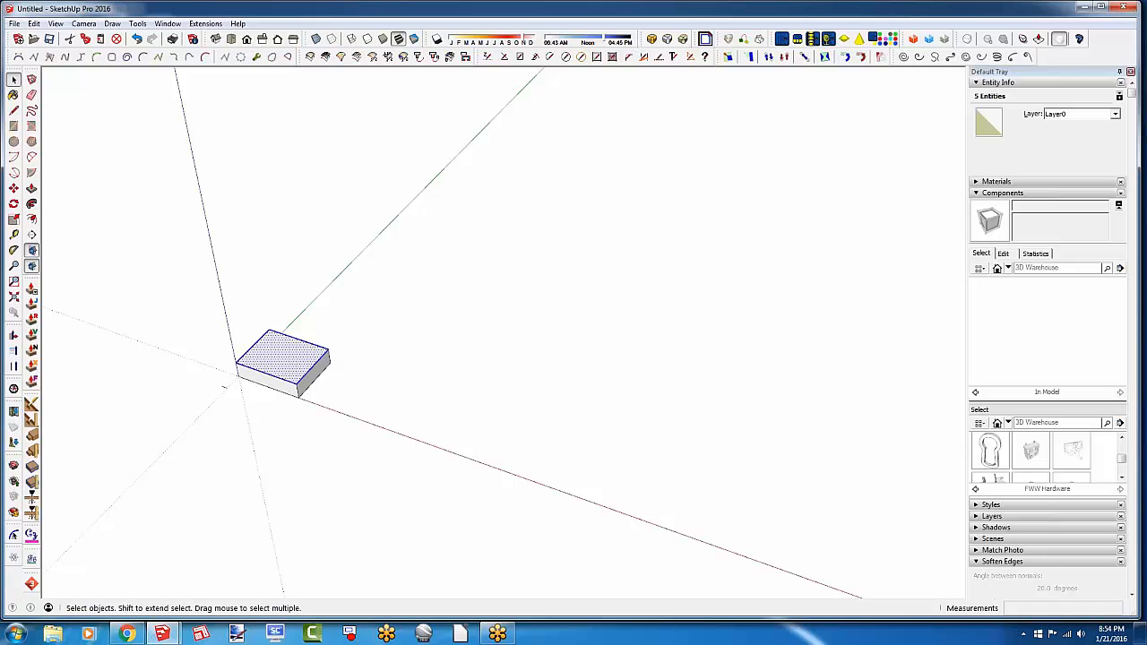
Make the whole box a component and scale it up uniformly from its corner grip by a factor of 2.50
triple_click(299, 362)
key(g)
key(Return)
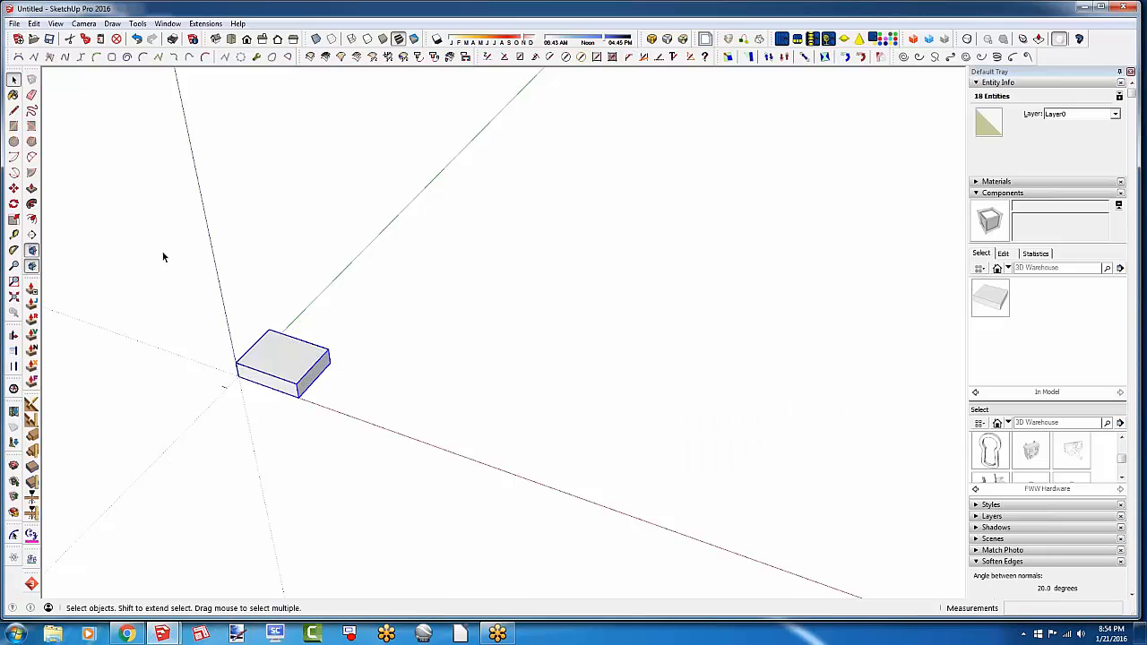
click(19, 222)
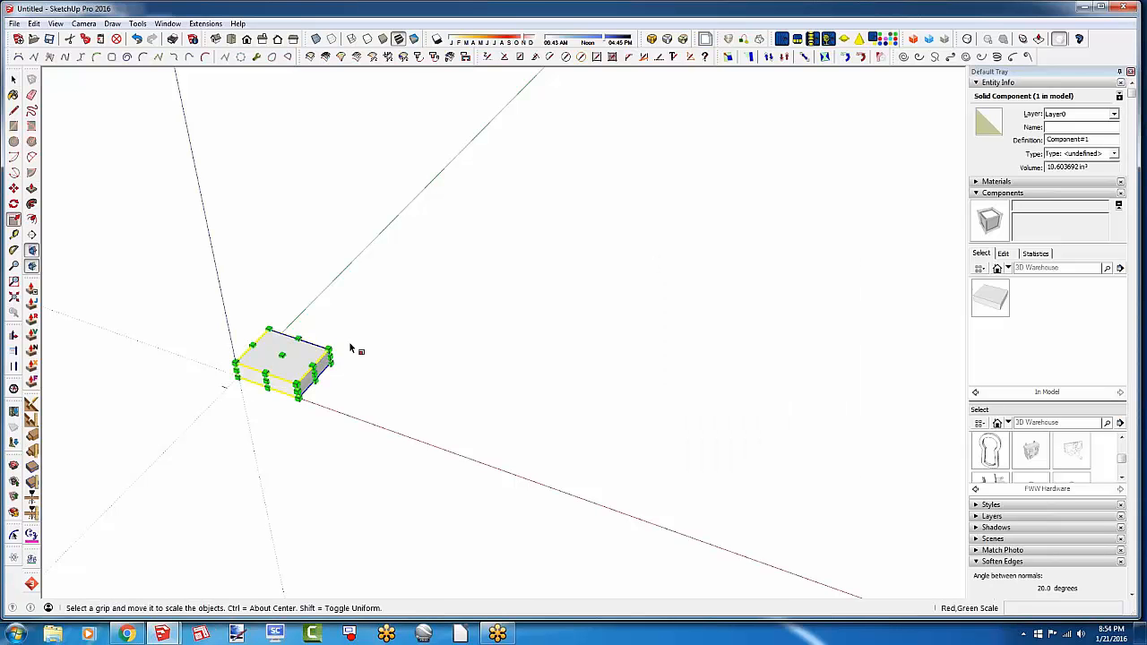
drag(329, 347, 463, 309)
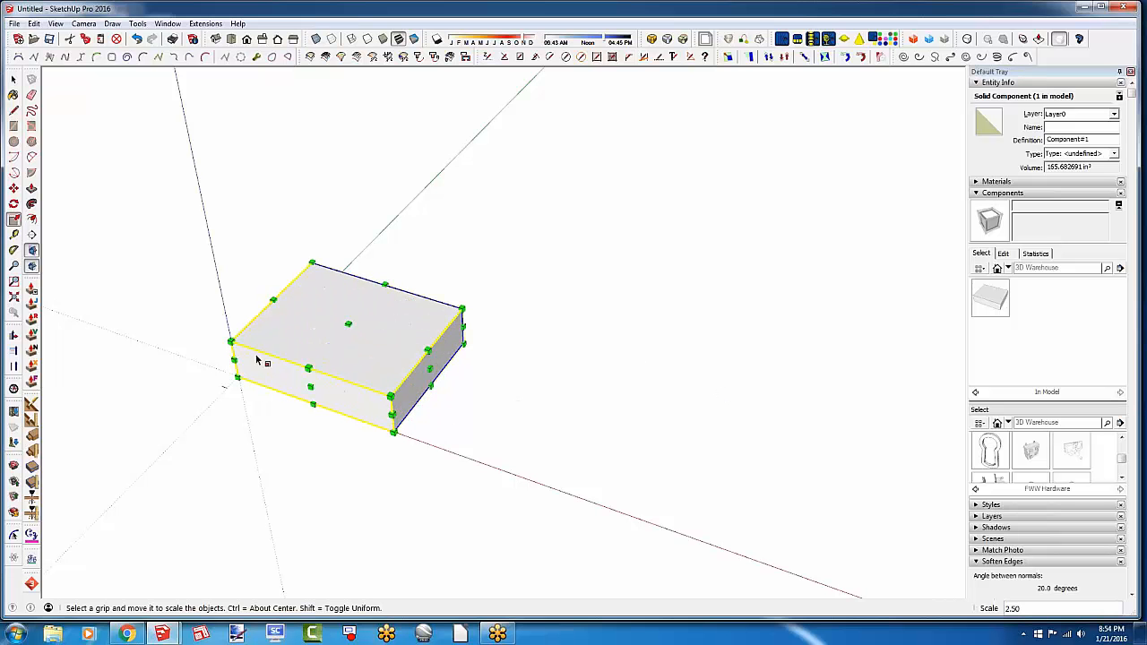
Scale the box component uniformly from its corner grips three times, by factors of 0.50, 2.00 and 0.43
drag(231, 341, 351, 342)
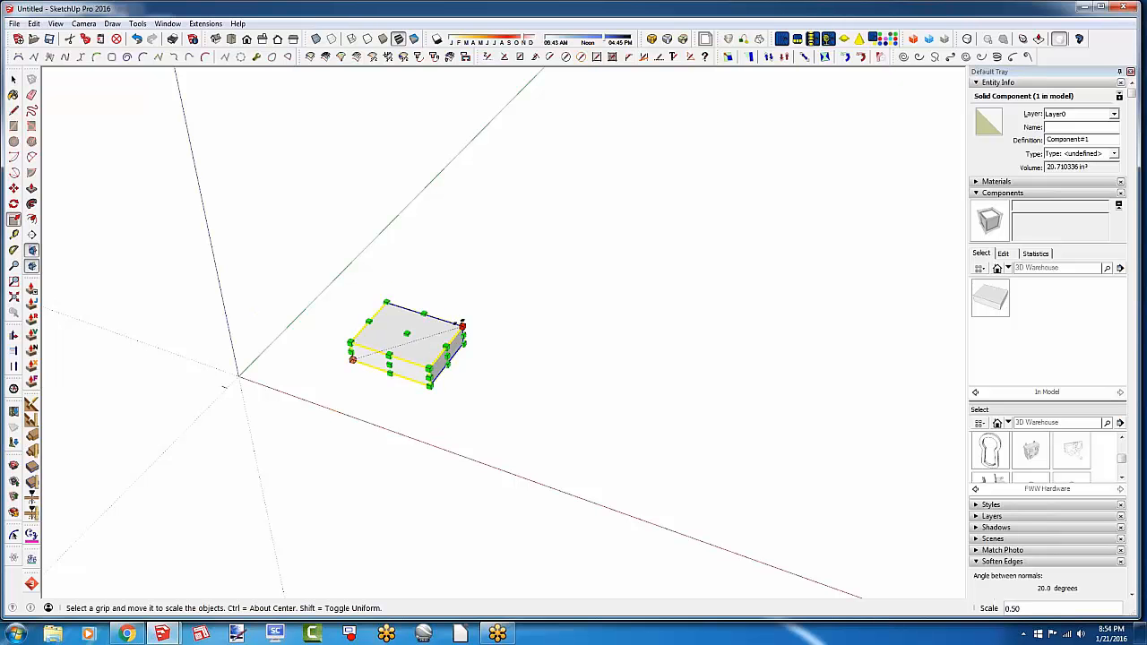
drag(463, 327, 571, 302)
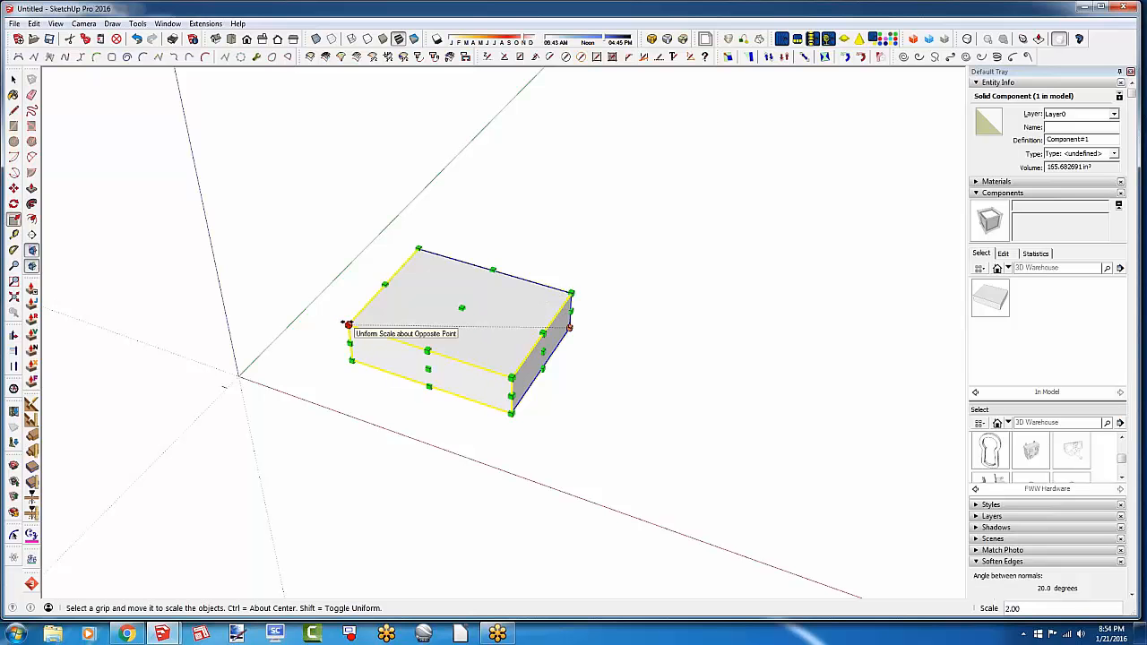
drag(348, 325, 477, 329)
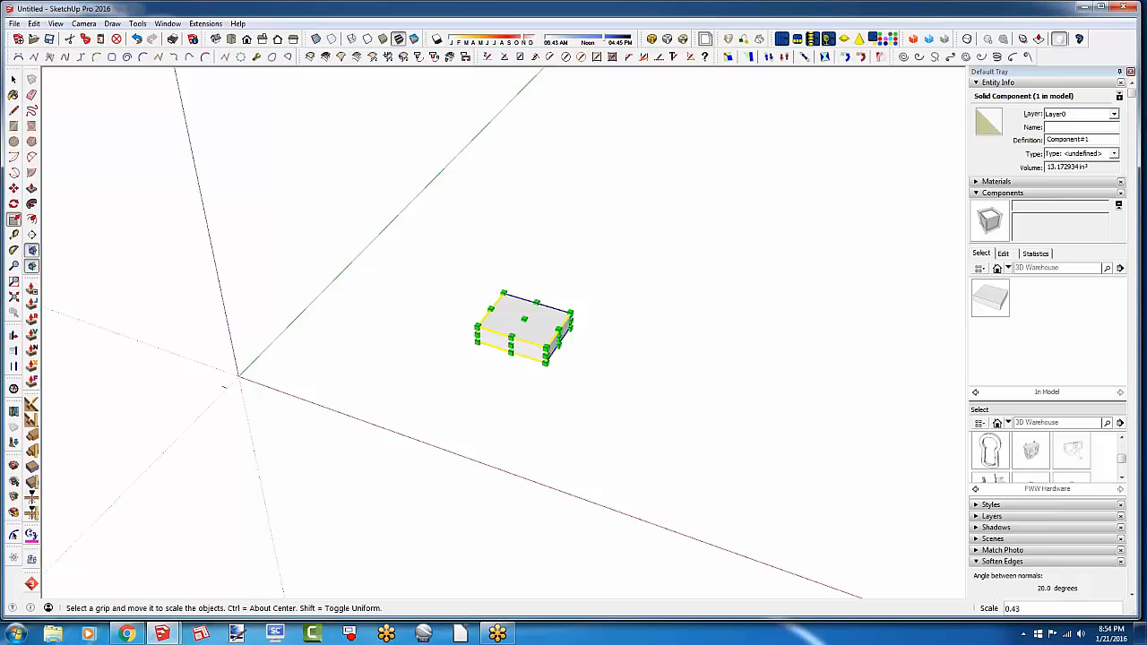
Move the box component by its lower front corner about 2535 inches away from the origin, roughly along the green axis
click(13, 79)
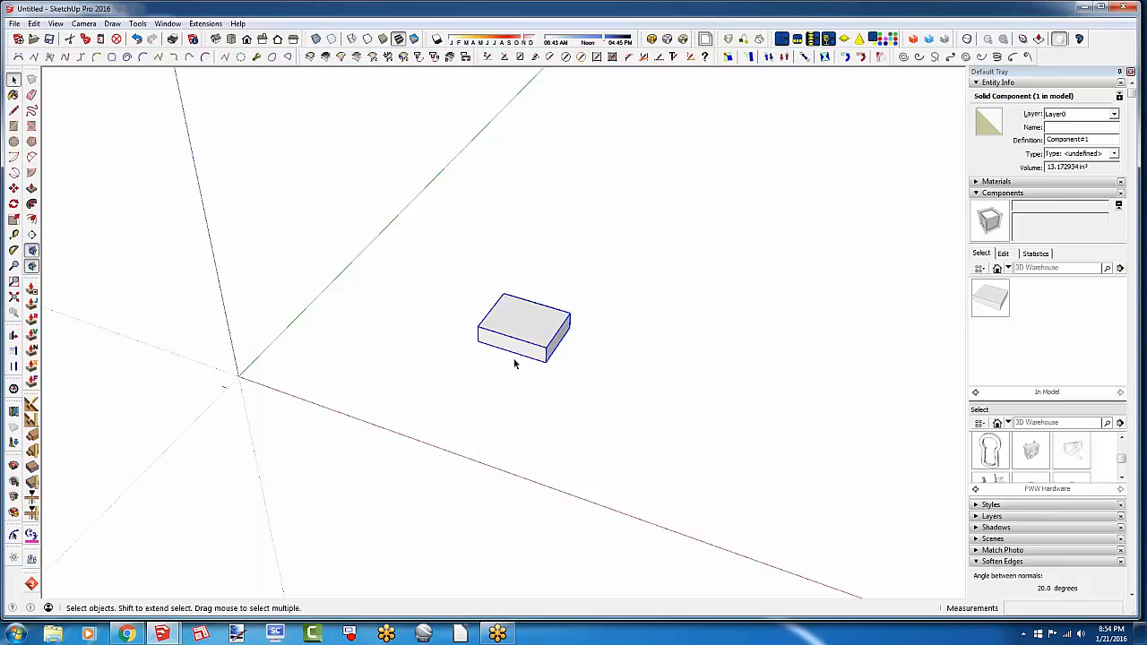
click(13, 188)
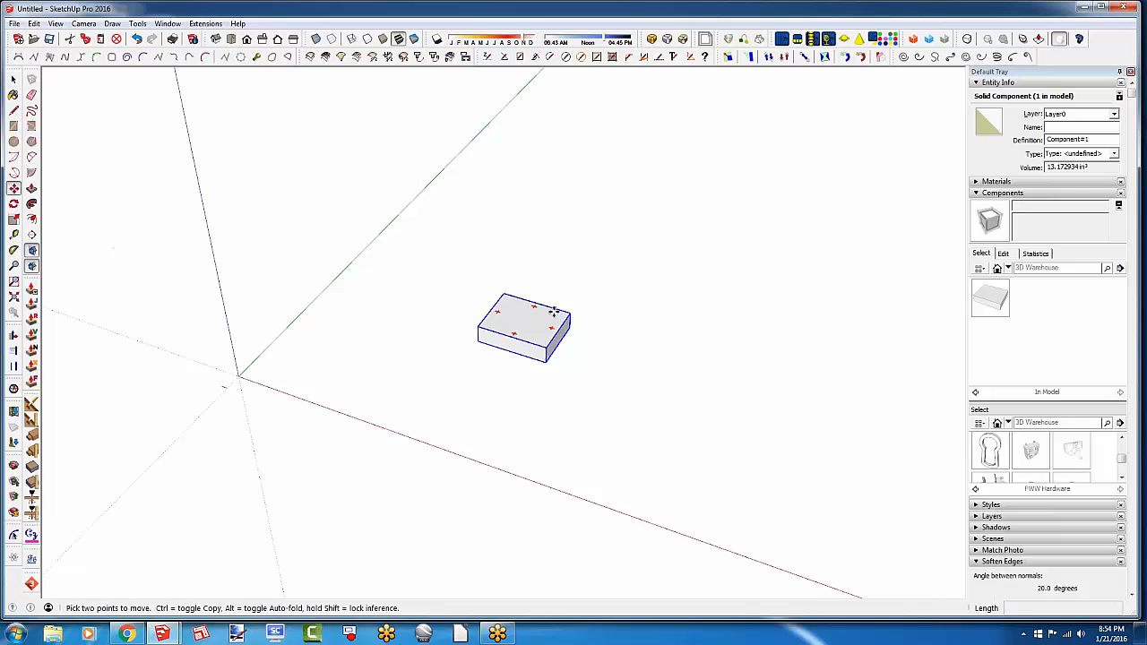
click(479, 340)
scroll(407, 407, down, 6)
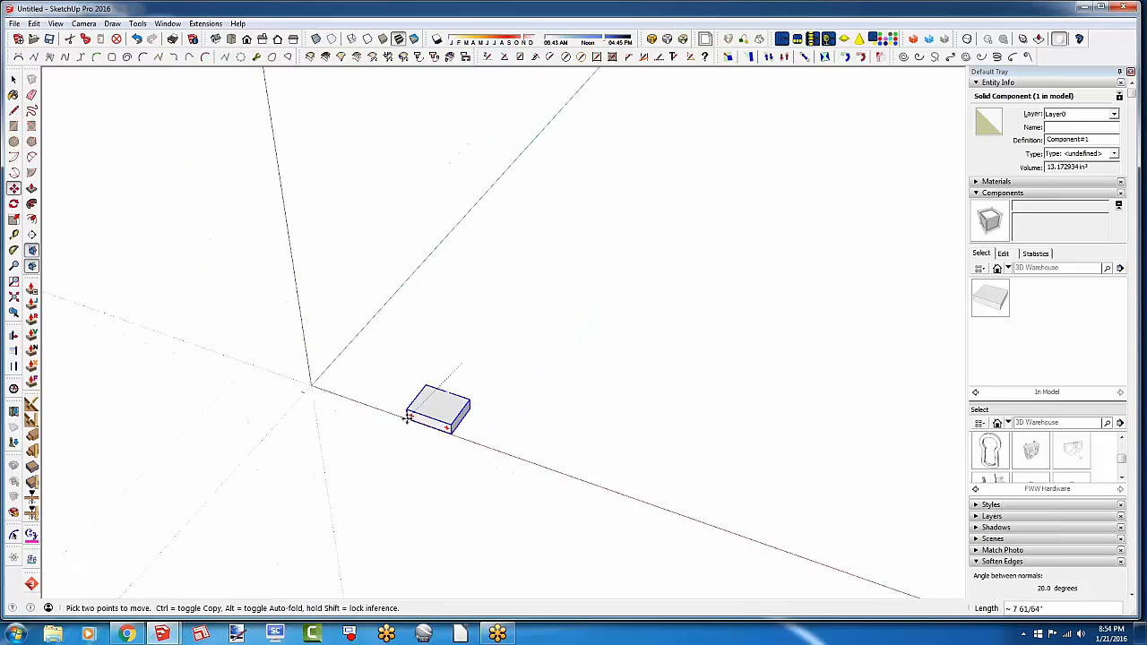
scroll(405, 422, down, 2)
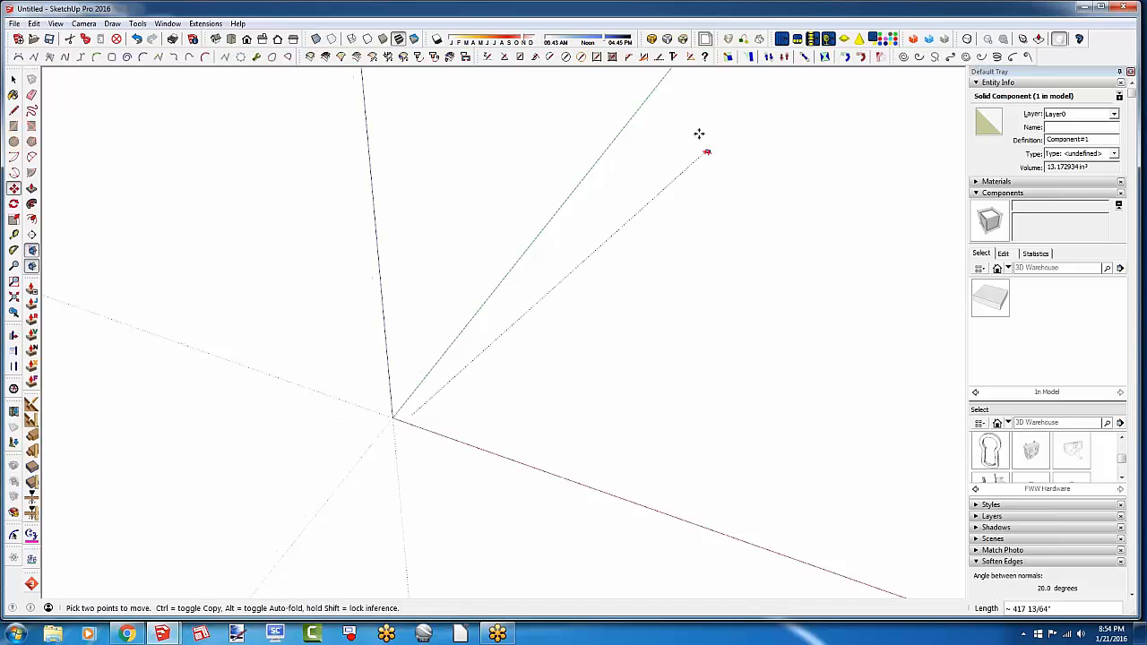
middle_drag(679, 97, 269, 529)
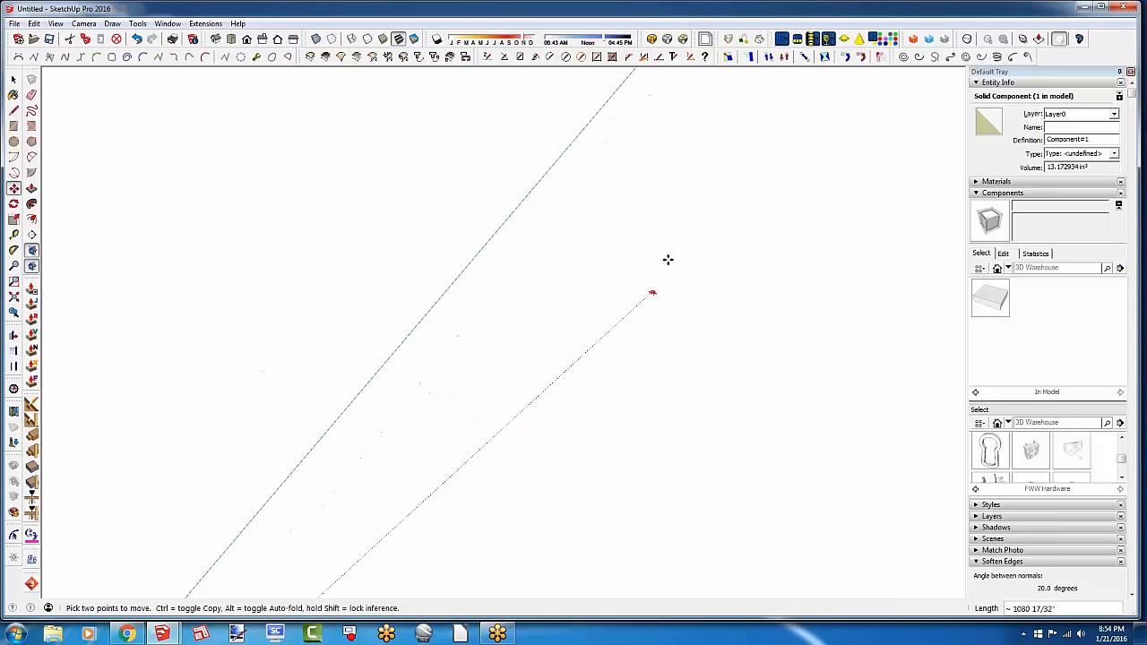
middle_drag(634, 97, 389, 505)
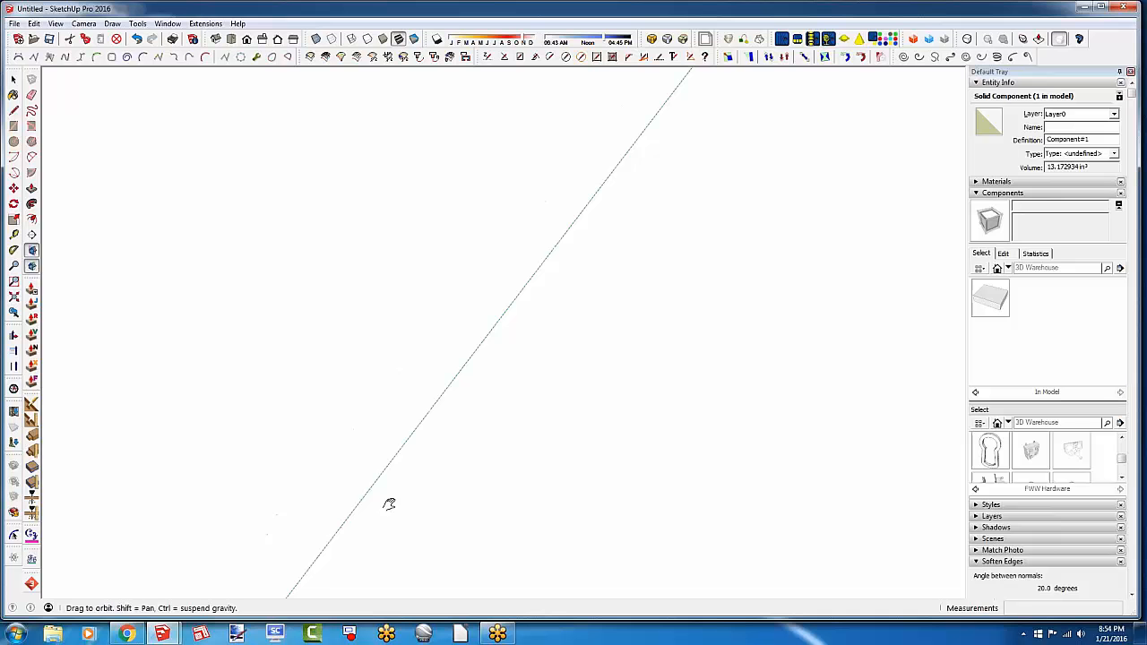
click(604, 190)
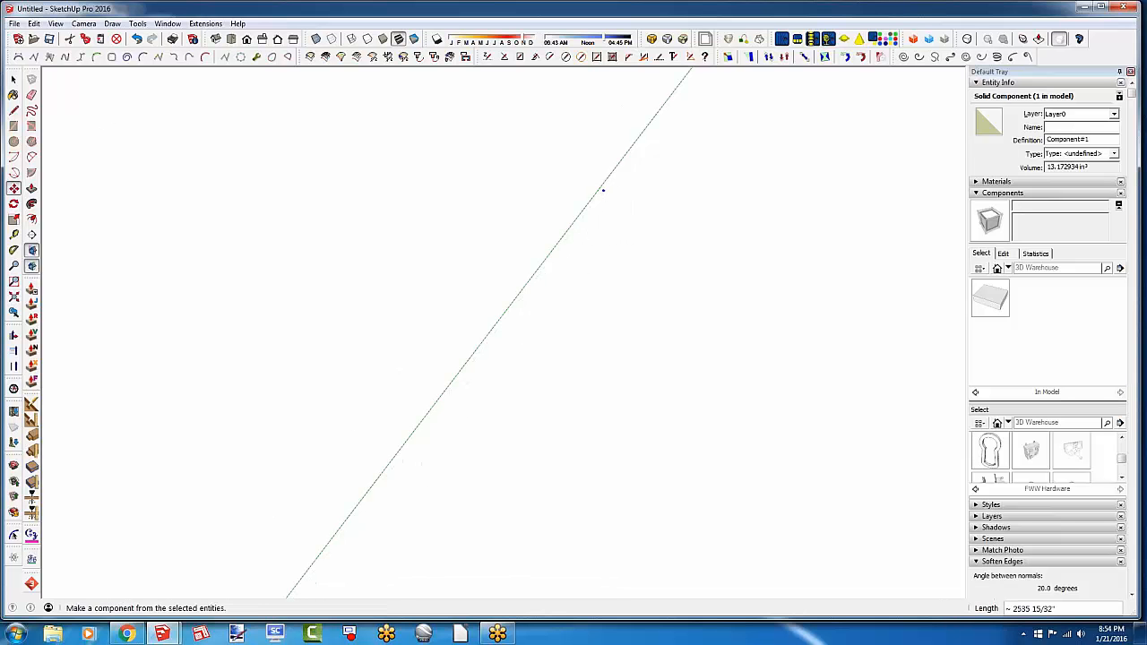
Examine the distant box up close, the whole model extents, and the area around the origin with the tiny stray edge
click(13, 80)
scroll(578, 193, down, 4)
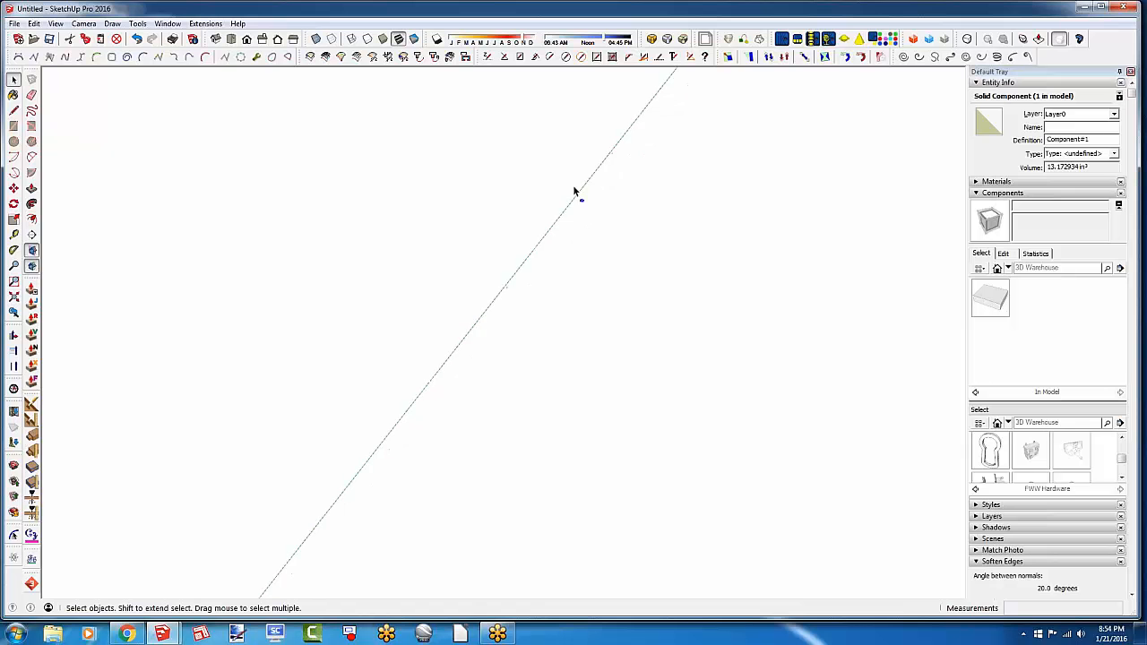
scroll(583, 204, up, 8)
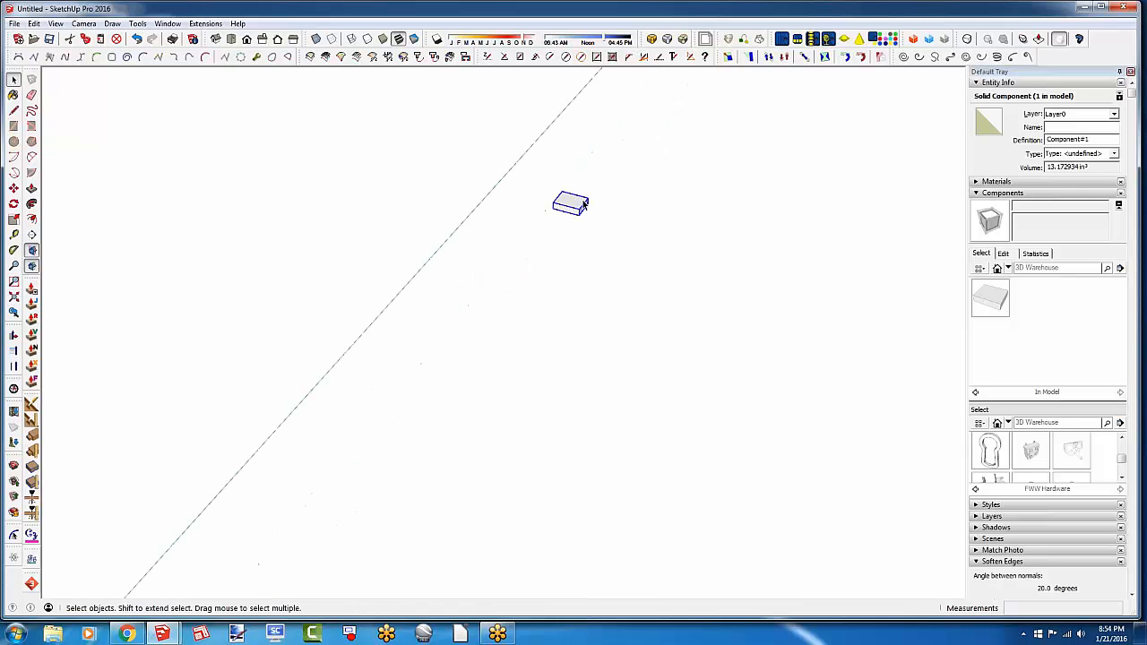
scroll(583, 204, up, 4)
middle_drag(576, 210, 517, 405)
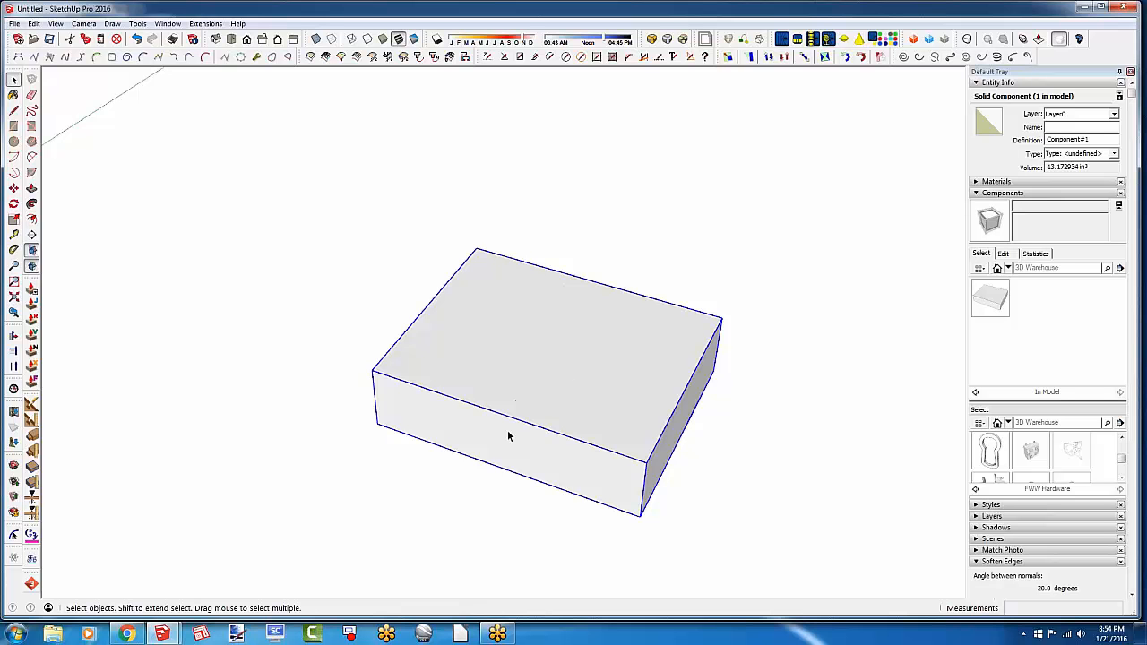
click(14, 296)
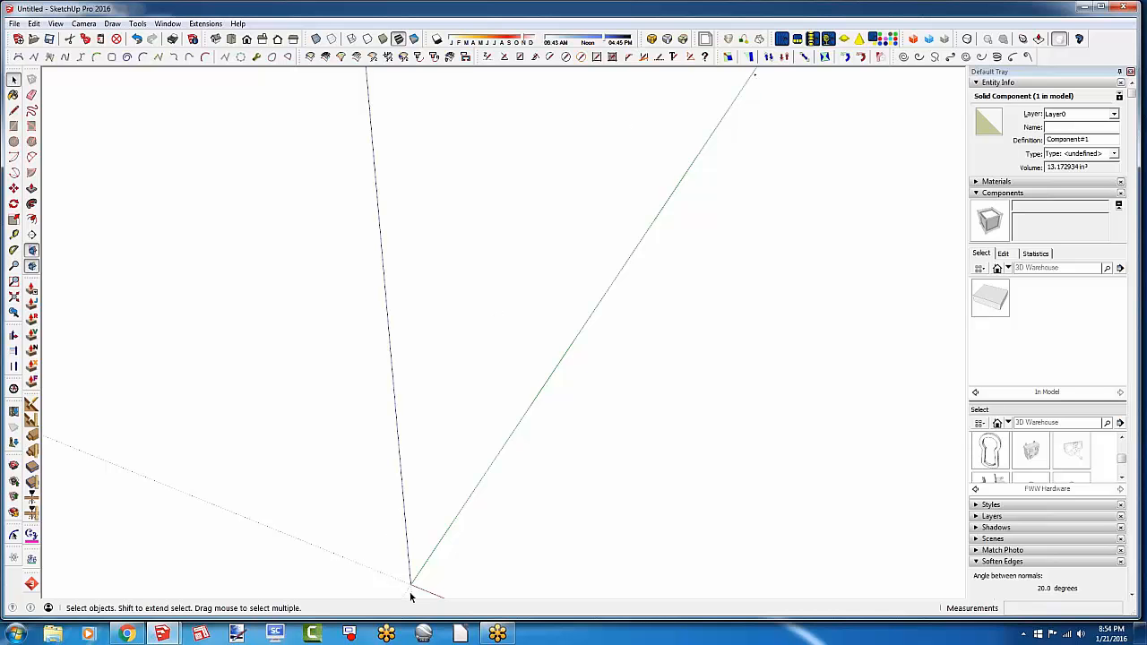
middle_drag(350, 553, 472, 376)
scroll(472, 375, up, 5)
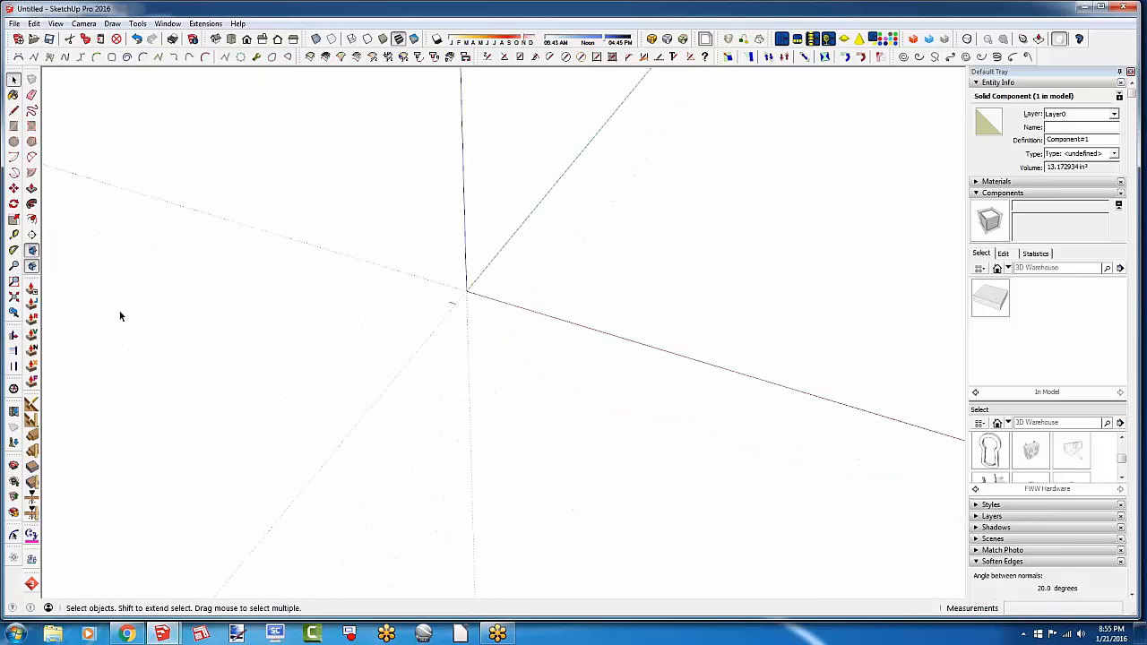
Select the tiny stray edge near the origin with a selection window and delete it
click(14, 298)
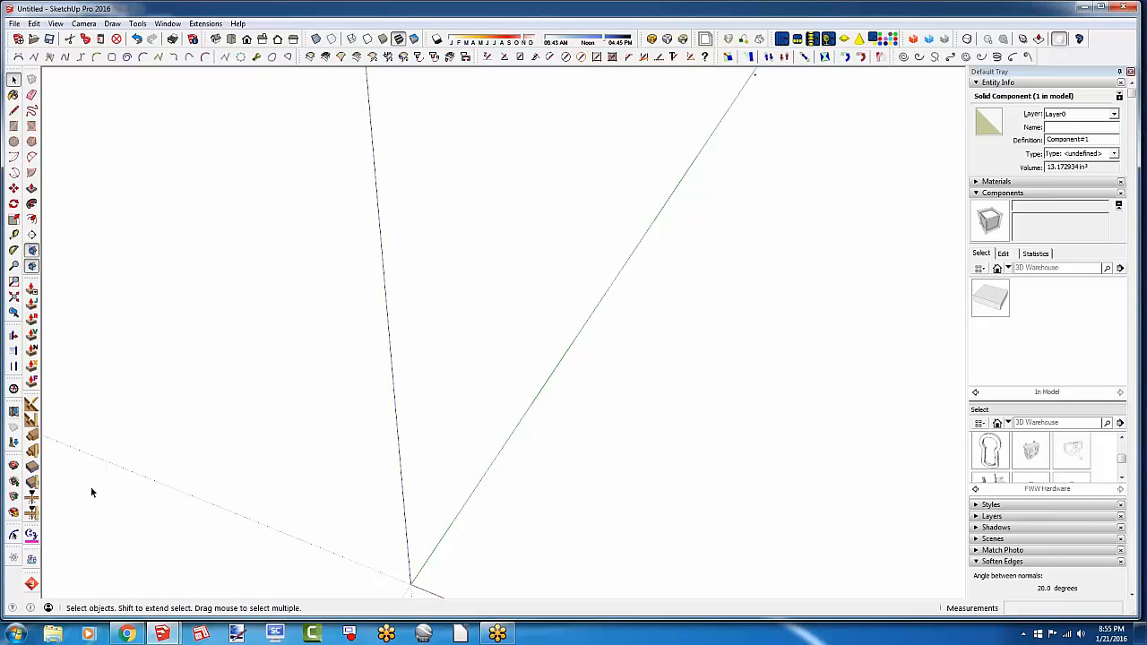
scroll(352, 496, down, 1)
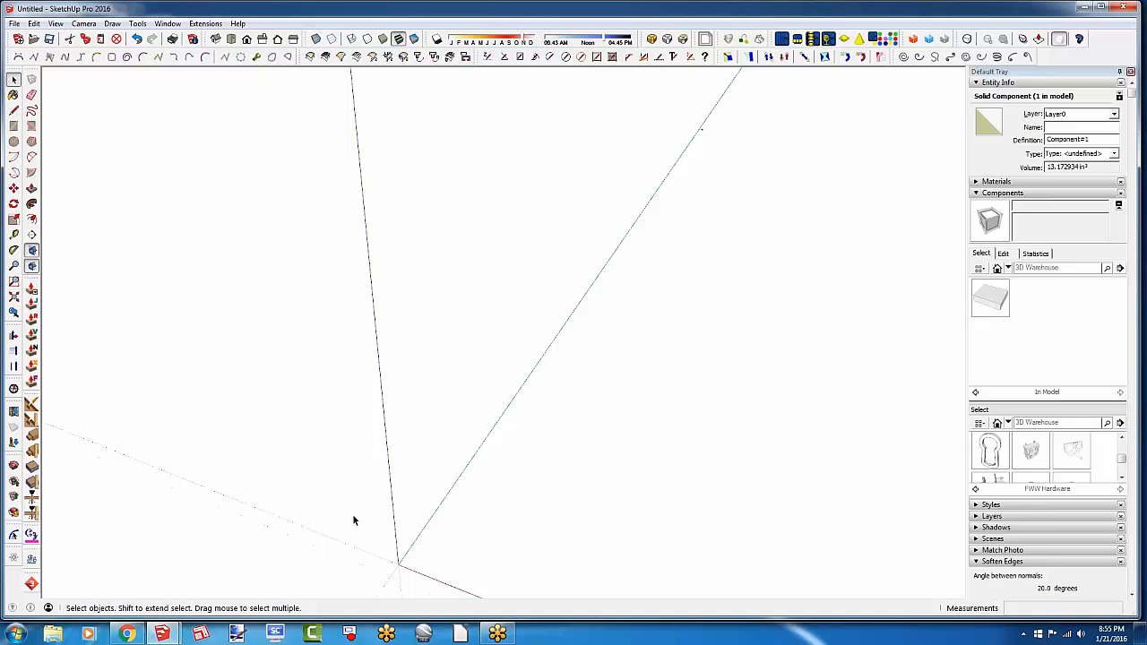
drag(348, 514, 434, 592)
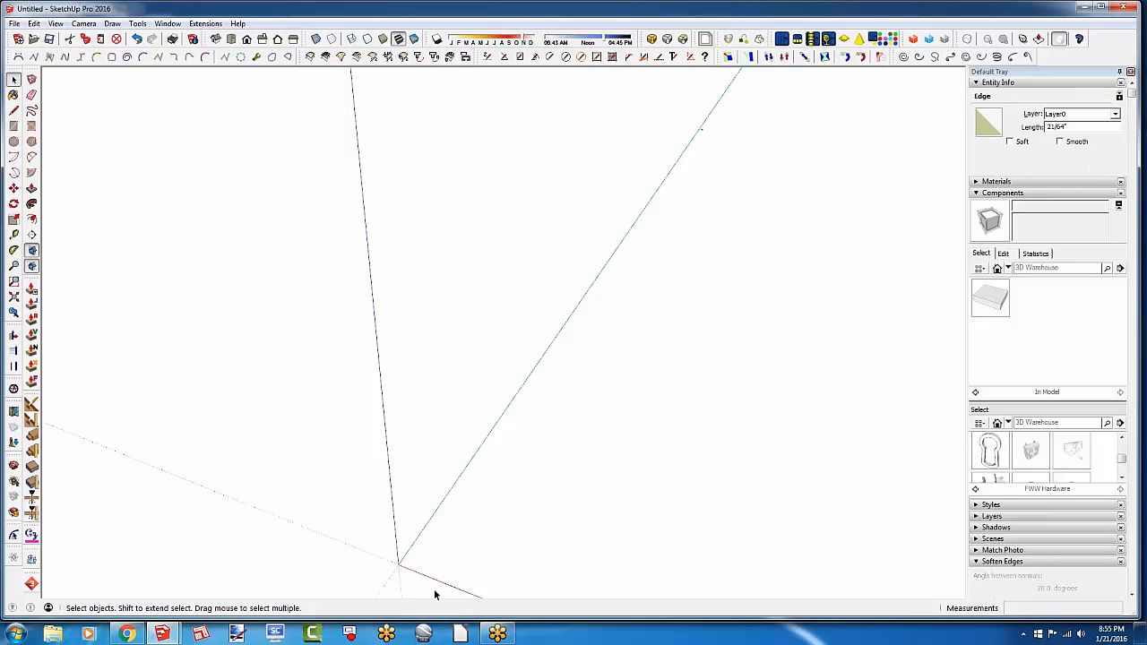
click(434, 588)
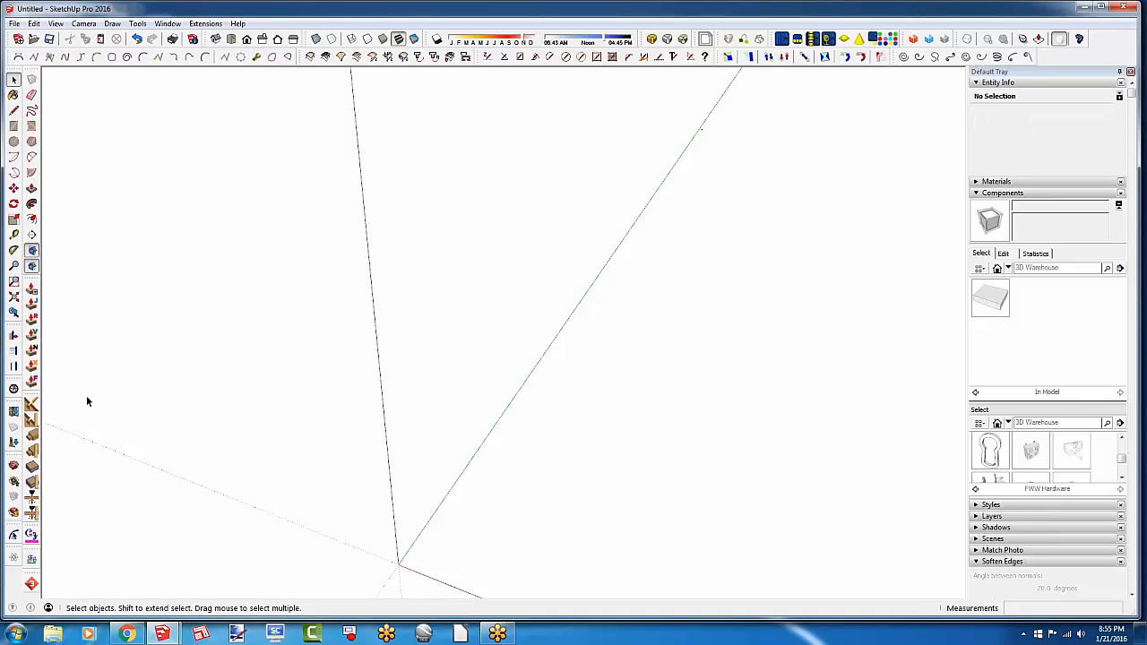
Move the distant box component by its lower corner to the origin using the absolute coordinates [0,0,0]
click(13, 298)
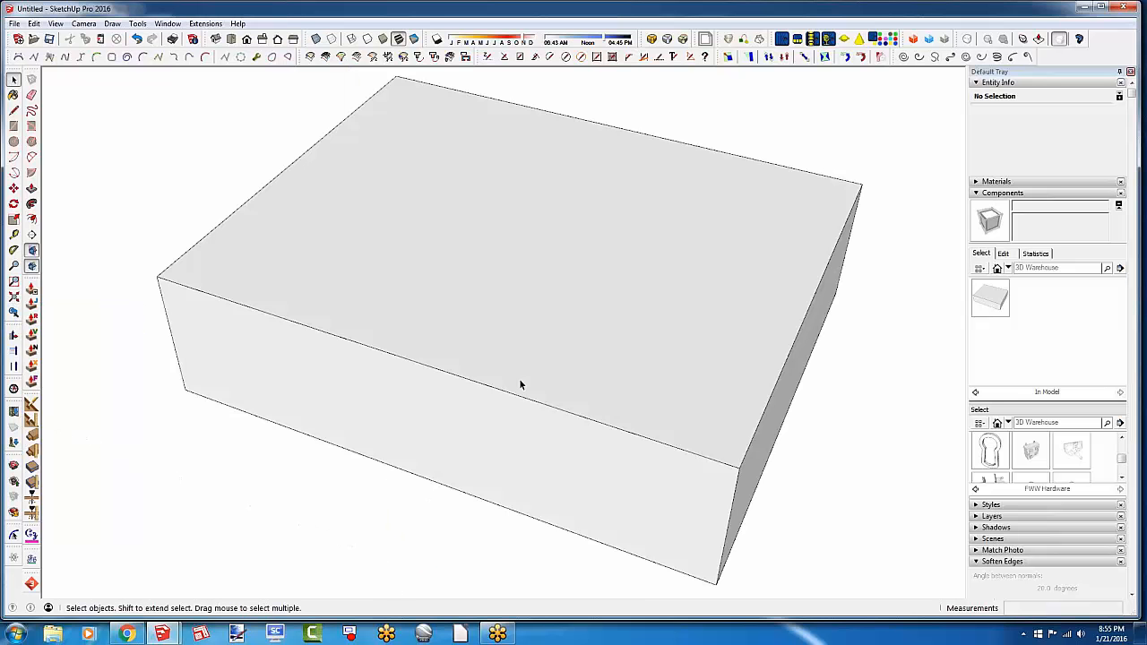
scroll(507, 454, down, 4)
click(506, 447)
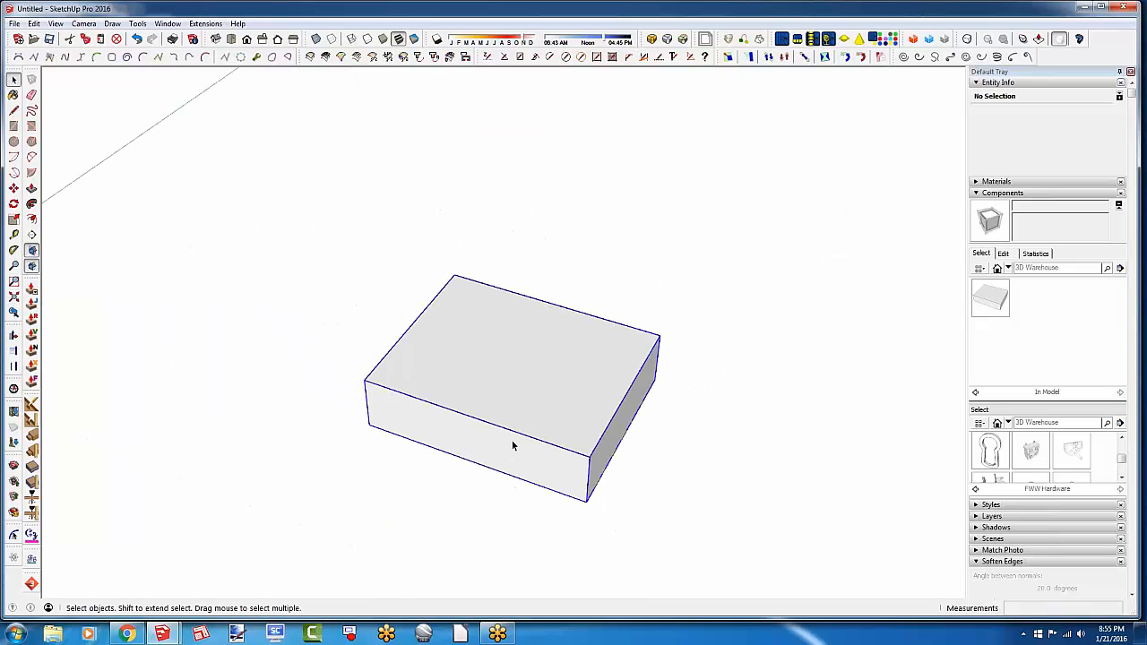
middle_drag(507, 447, 627, 430)
scroll(490, 457, down, 3)
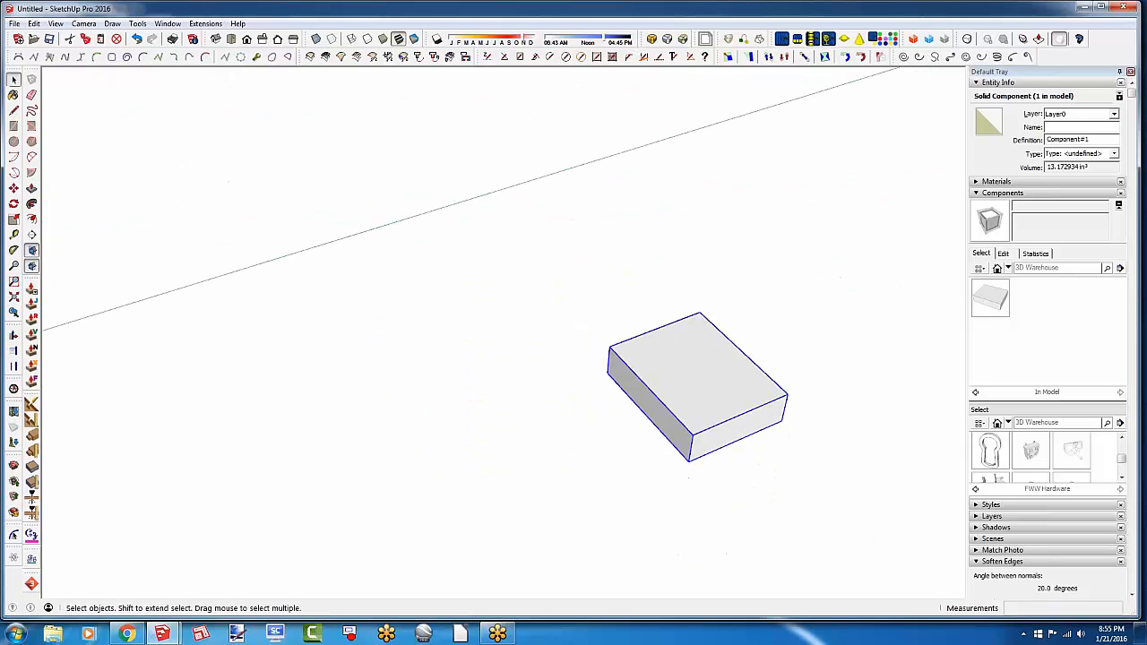
click(13, 189)
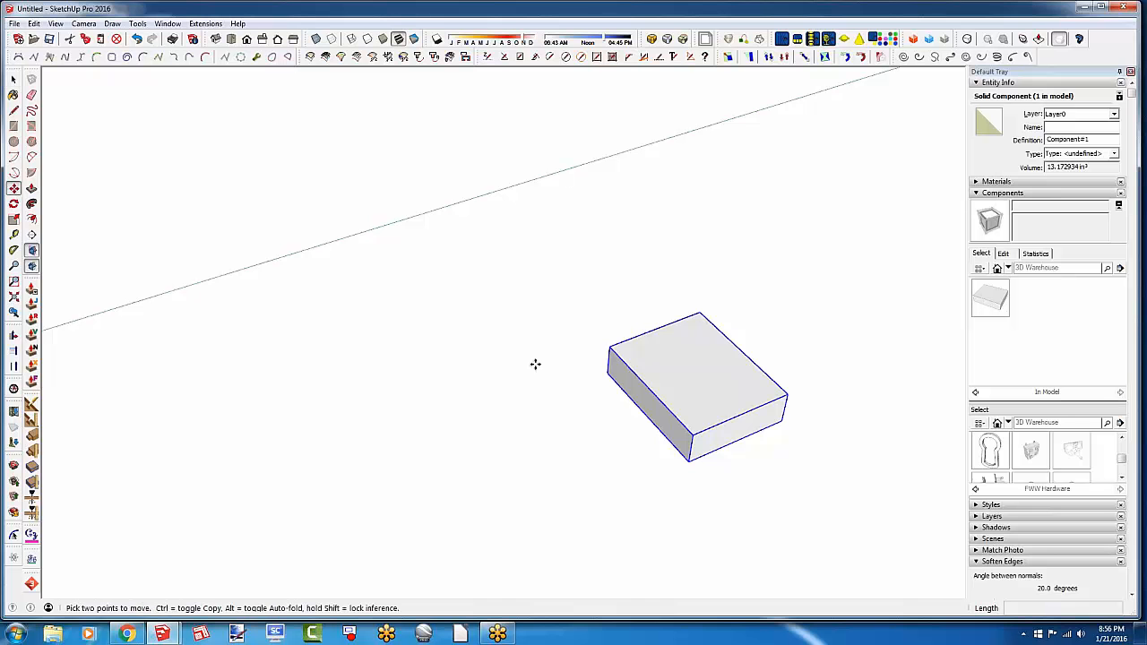
click(608, 372)
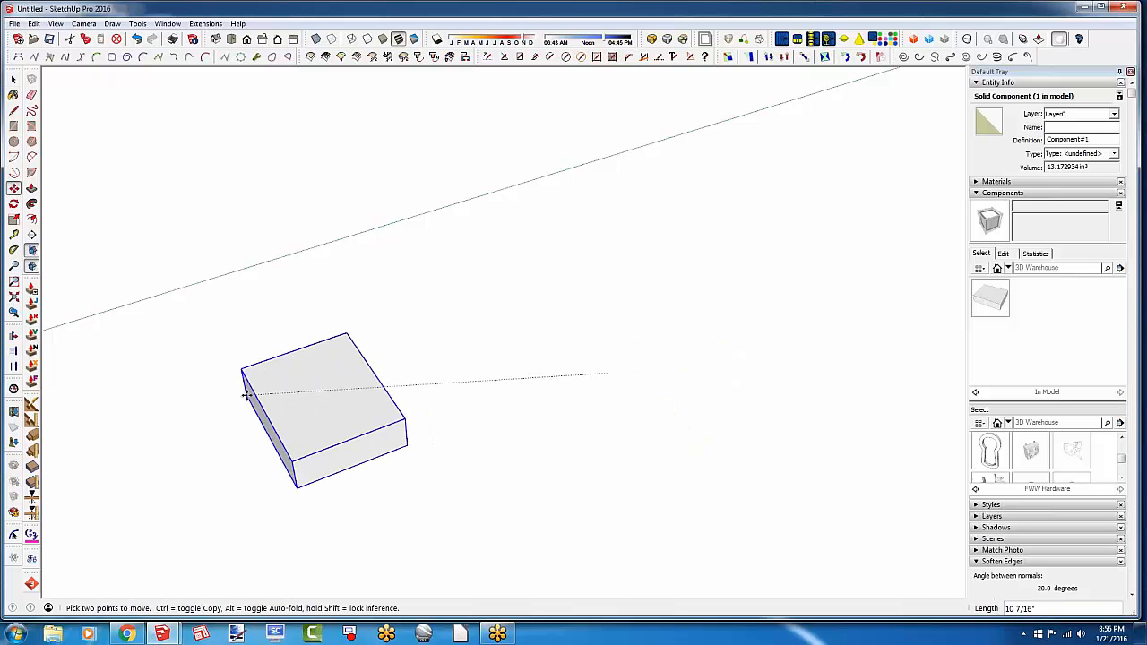
text([0,0,0])
key(Return)
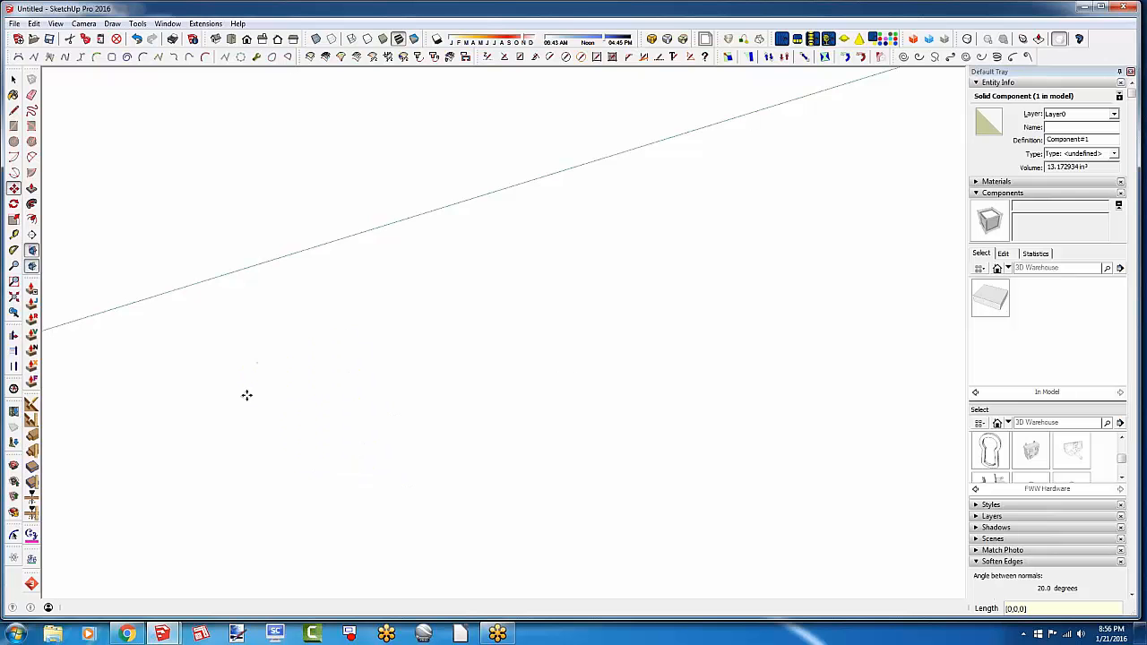
click(13, 297)
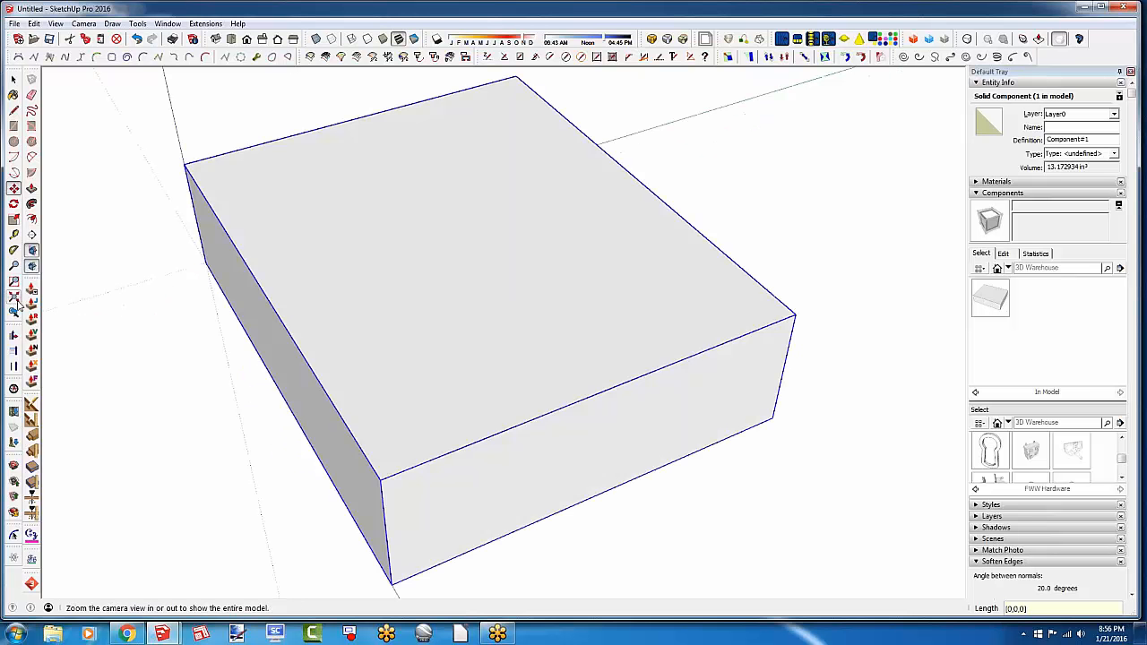
middle_drag(360, 401, 466, 409)
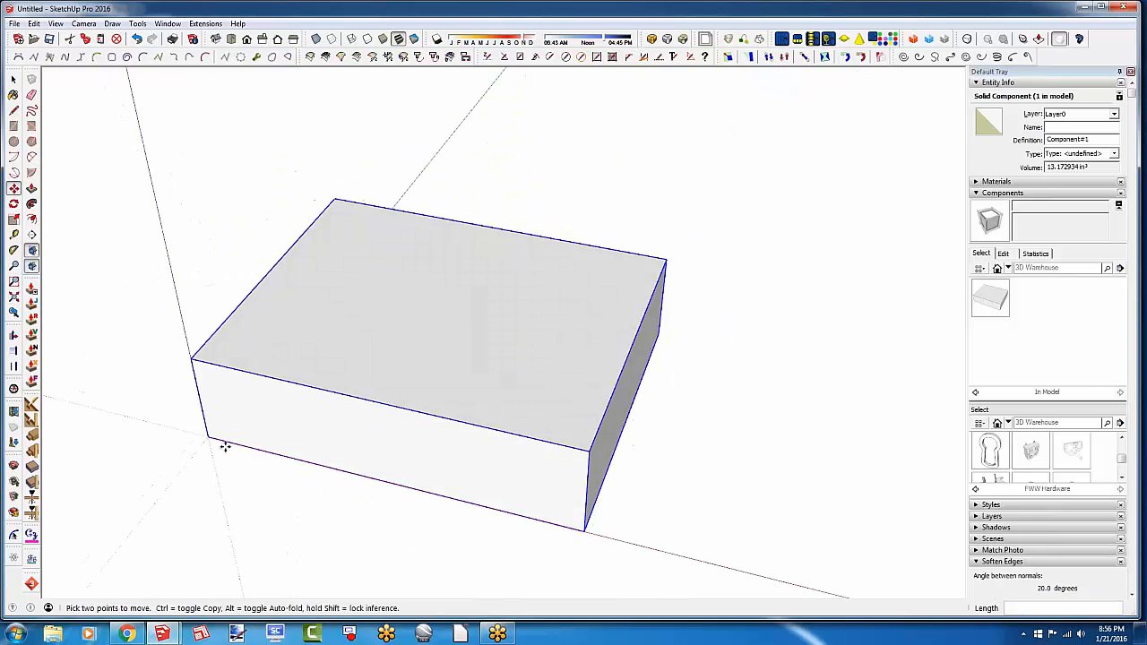